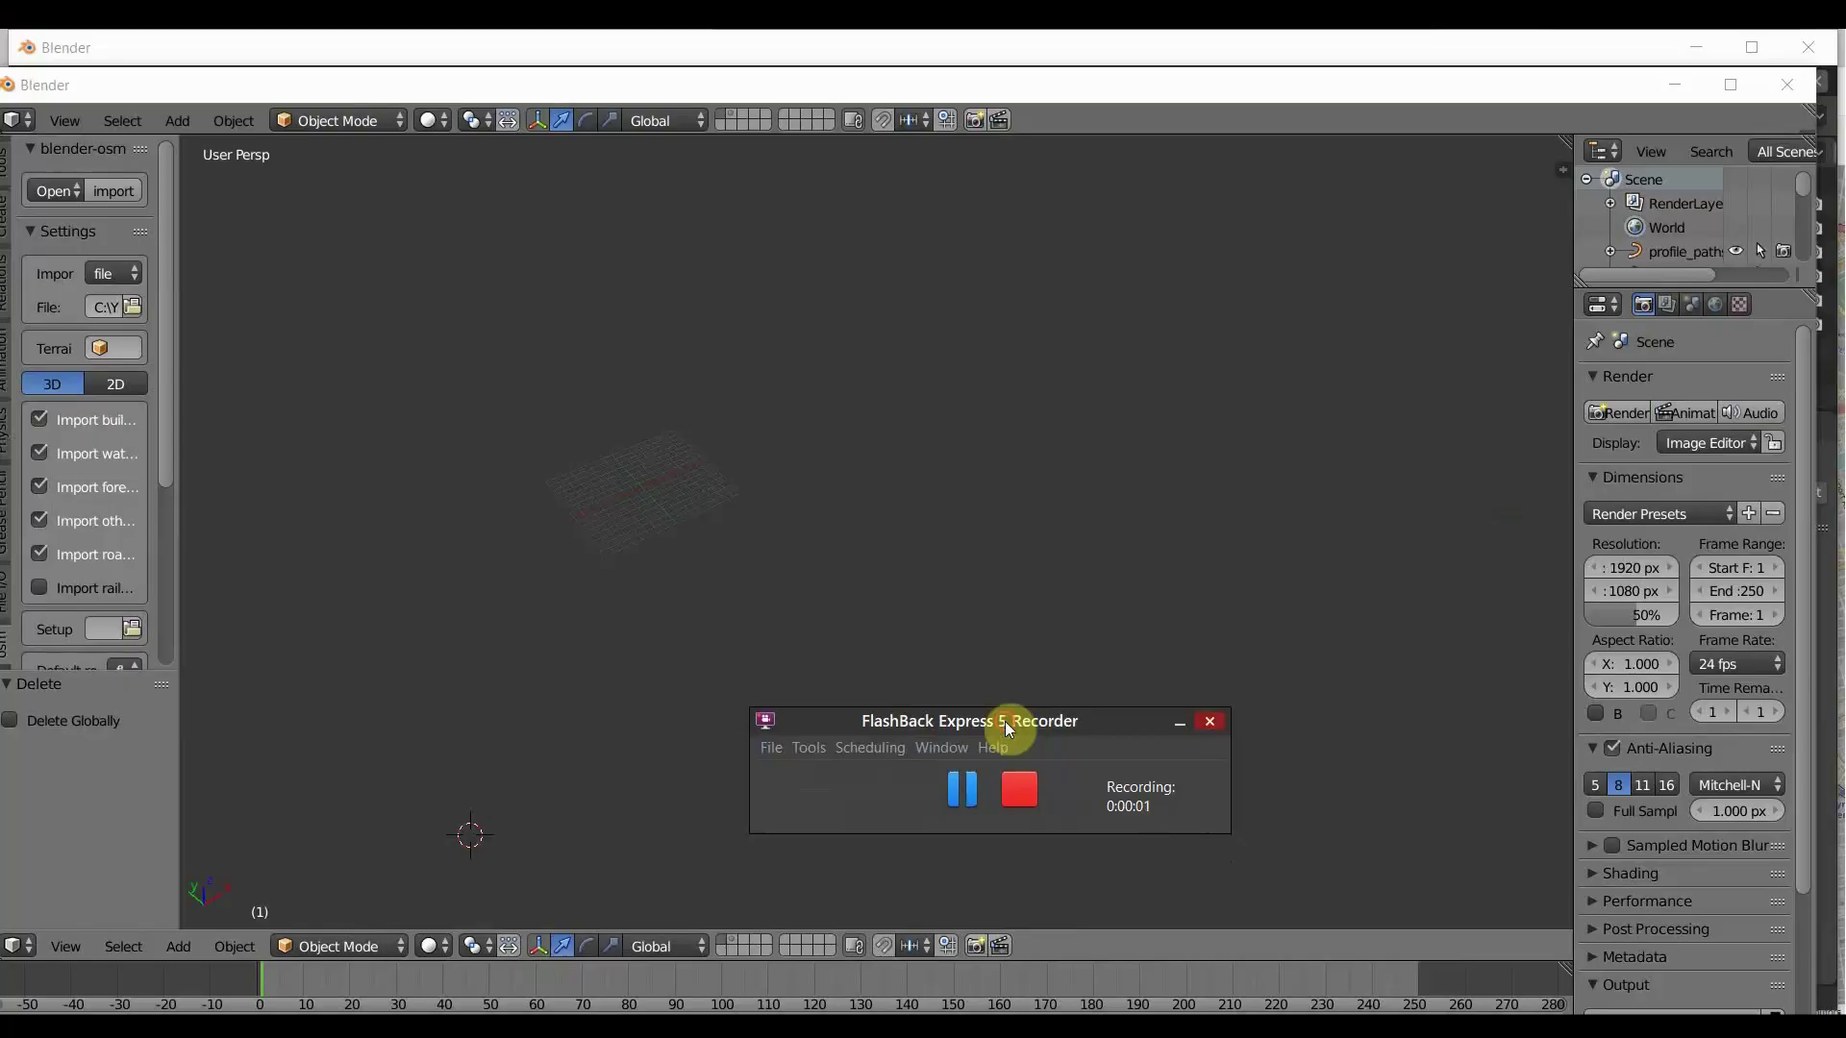
# Move the older Blender window aside and look over the Blender 2.80 scene with the default cube and blender-osm settings.
pyautogui.moveTo(536, 89); pyautogui.dragTo(728, 319)
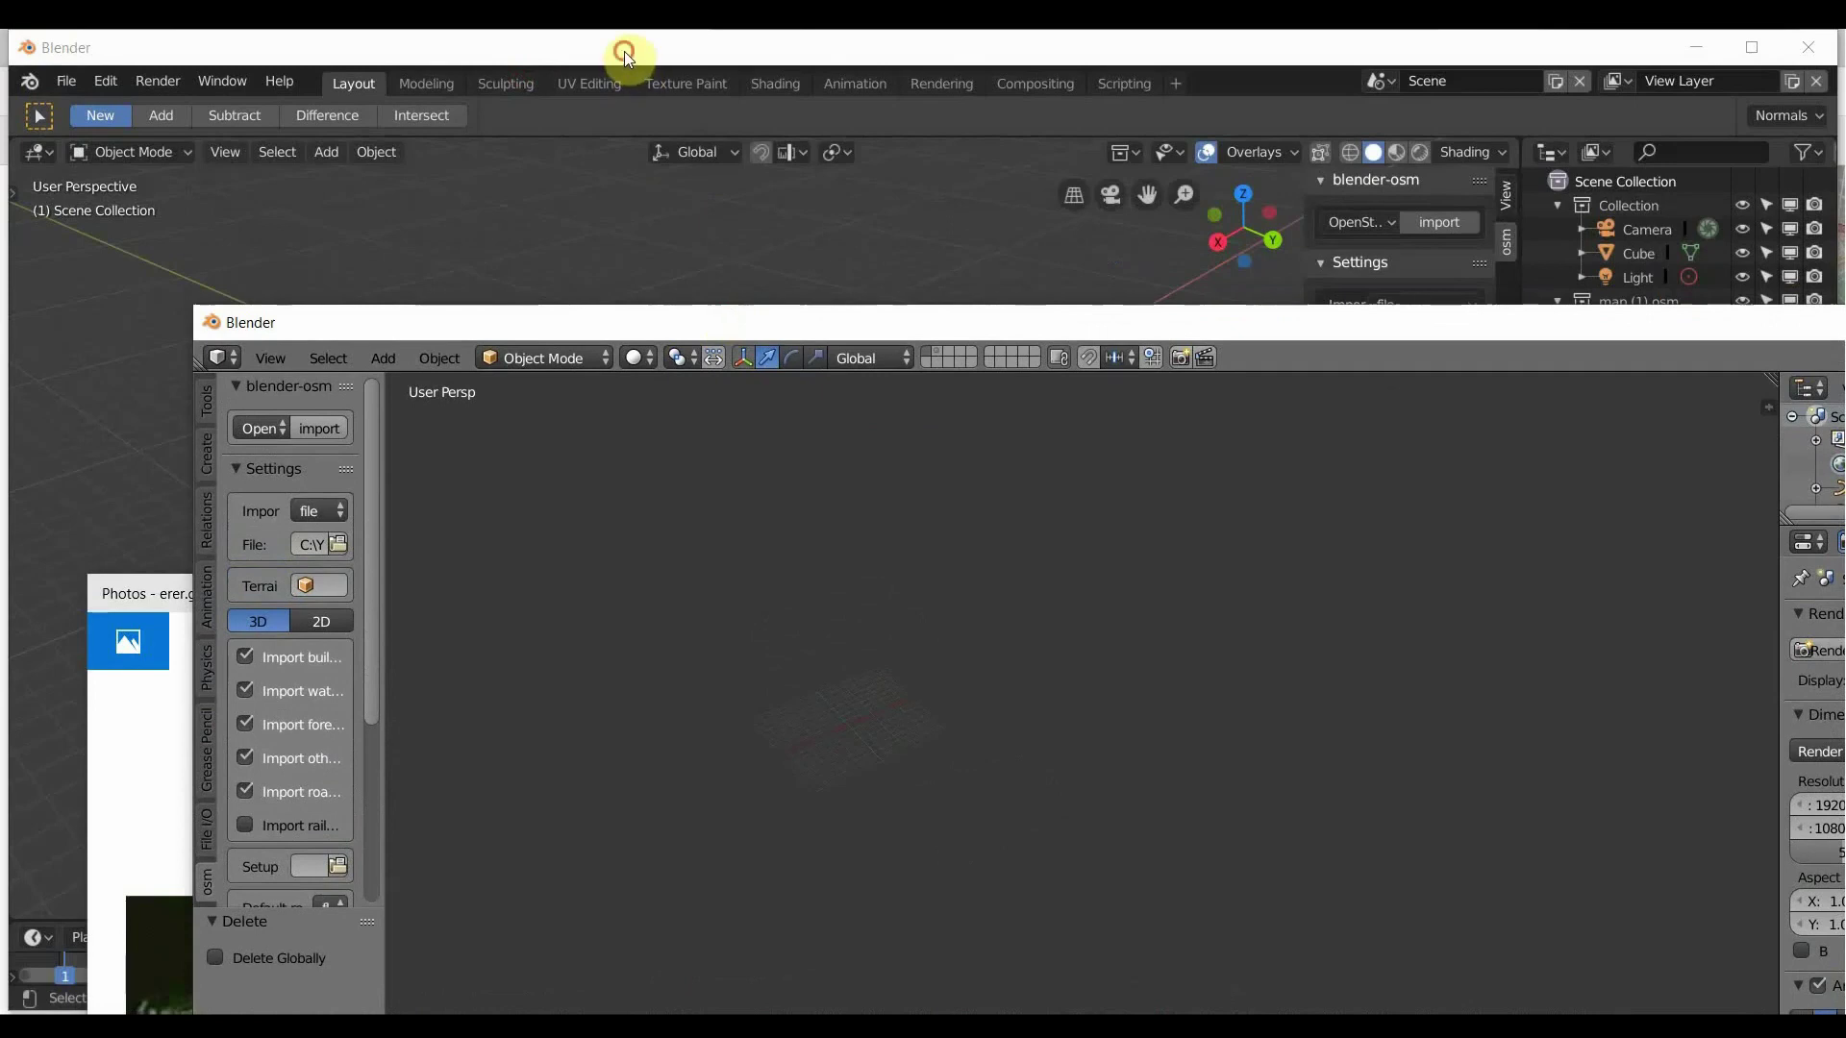
pyautogui.click(624, 50)
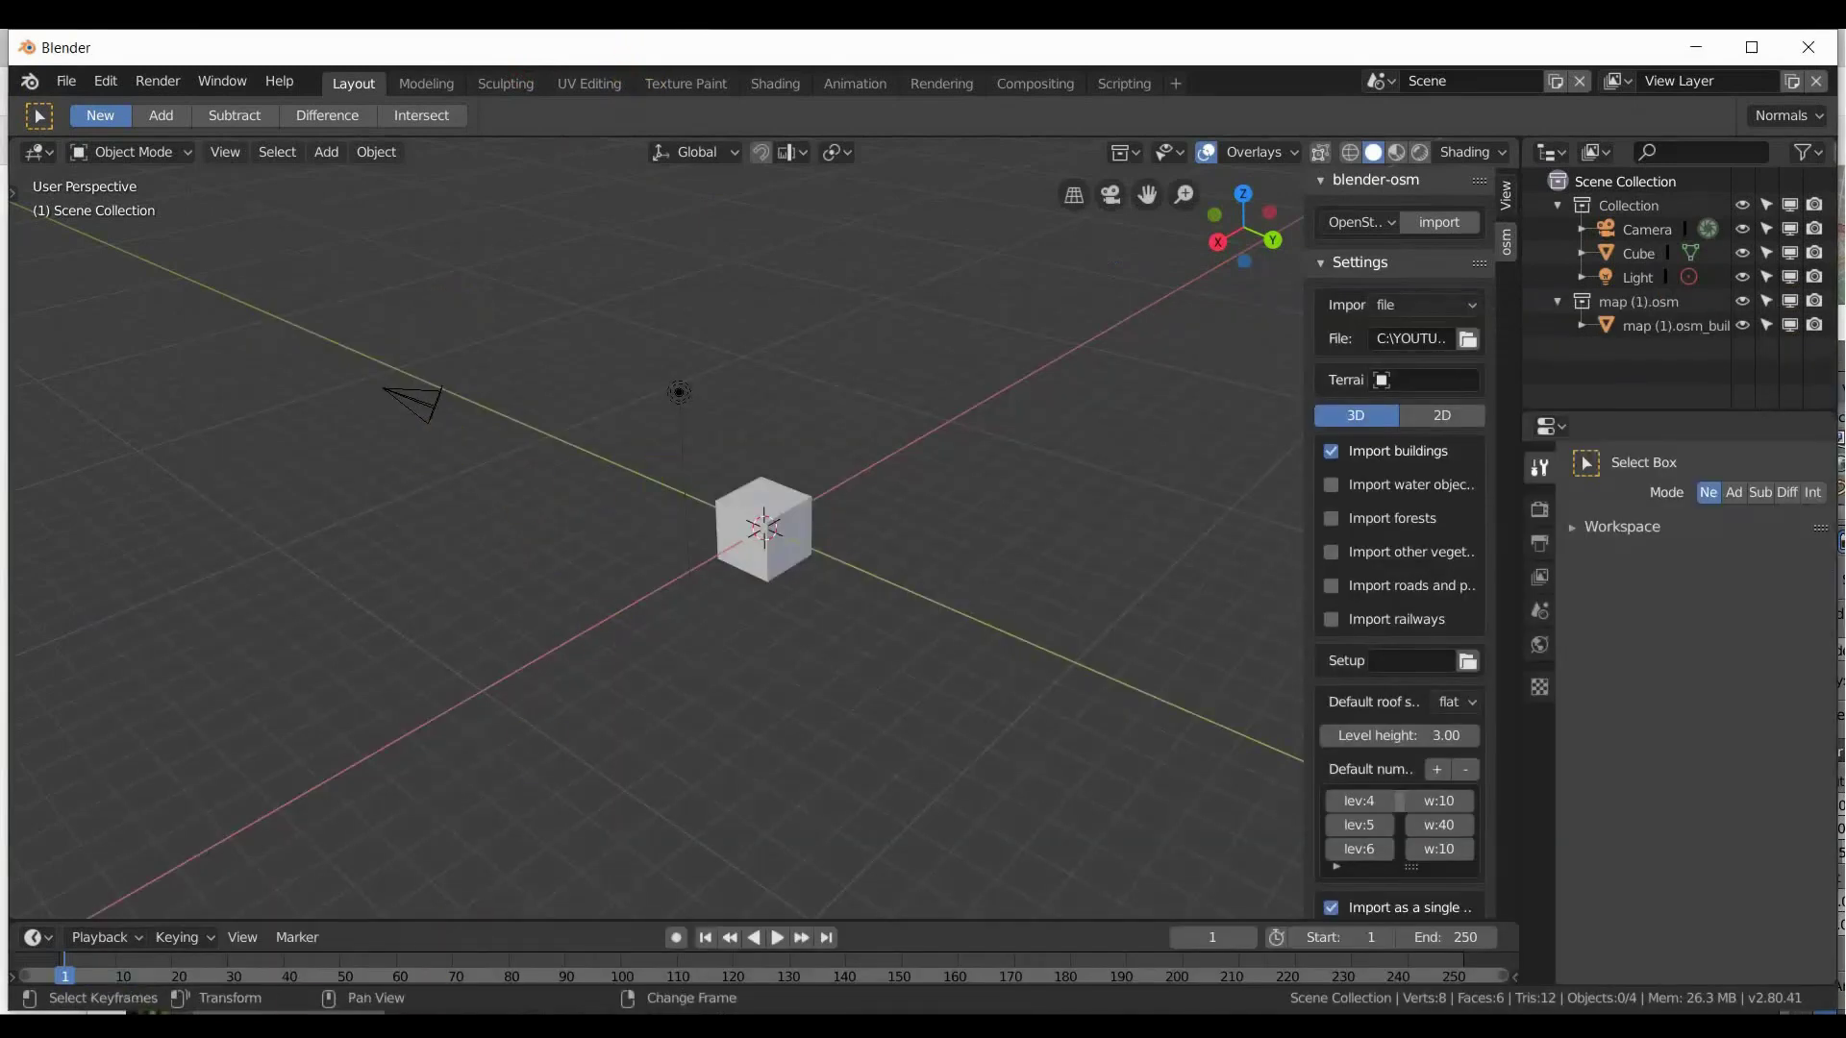
pyautogui.click(535, 1005)
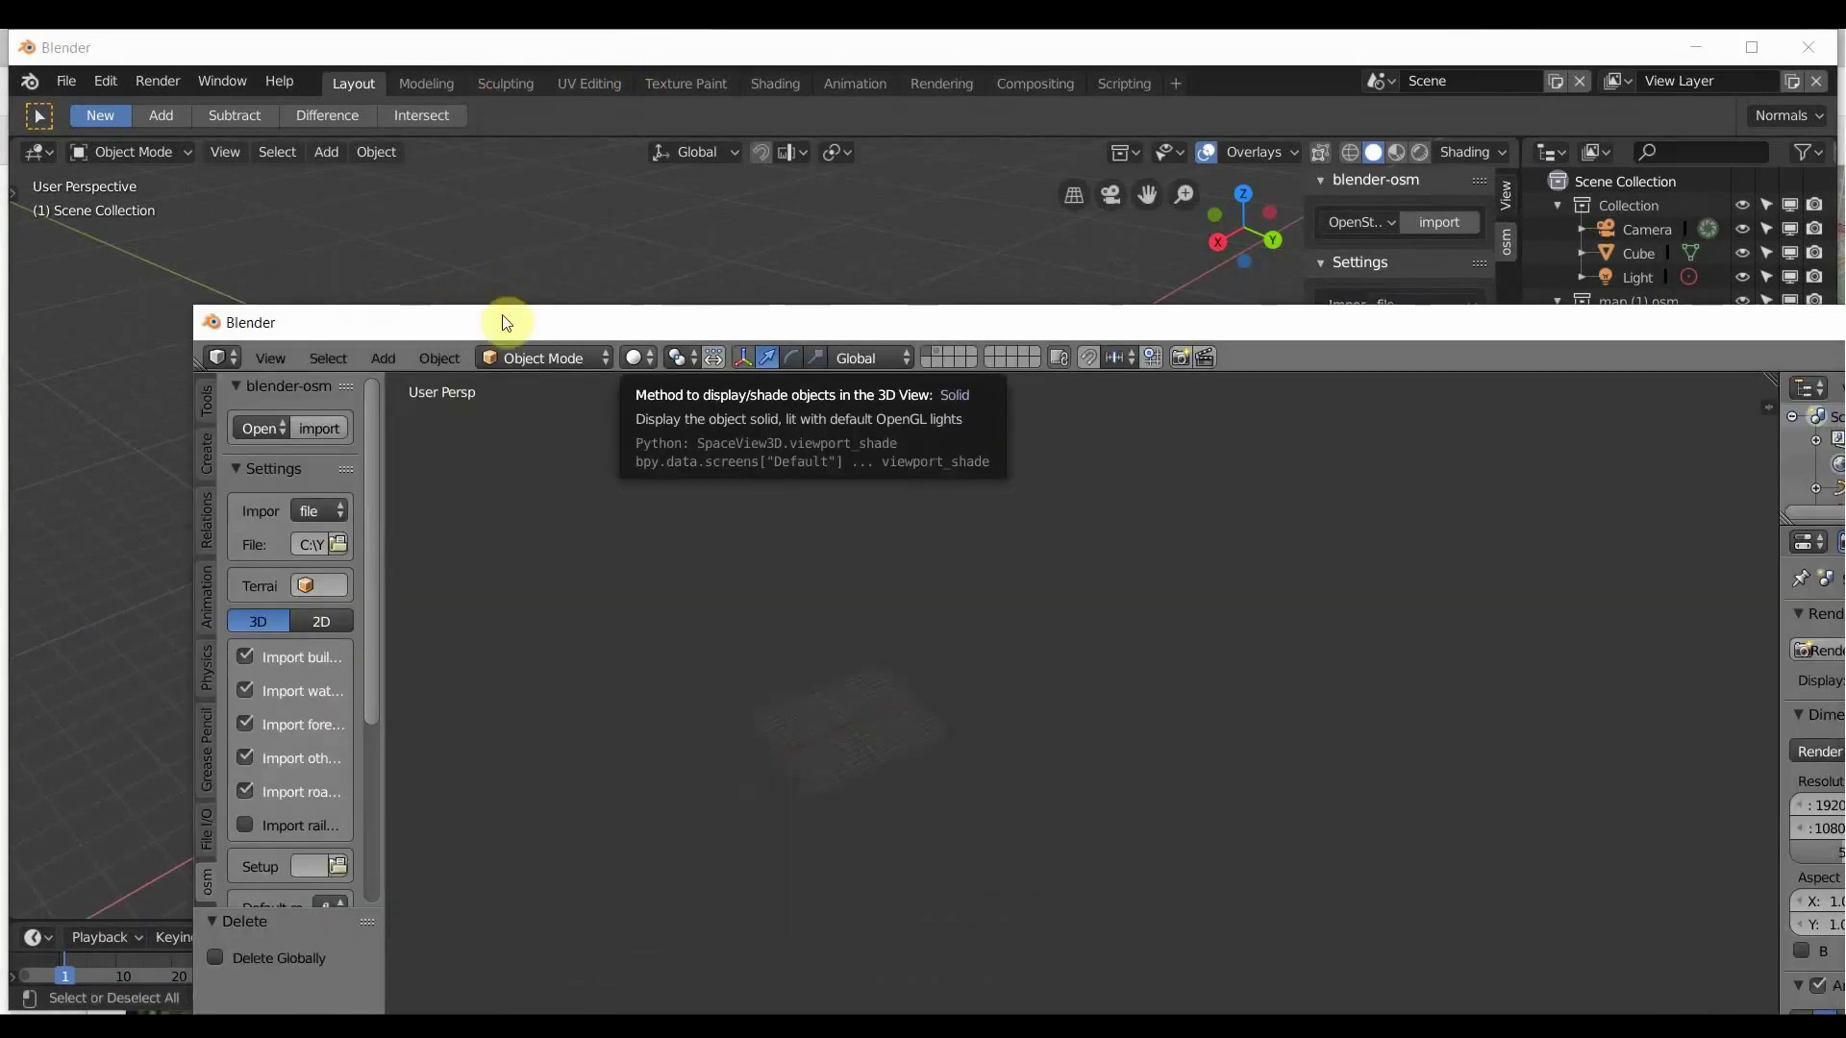
pyautogui.moveTo(503, 321); pyautogui.dragTo(303, 945)
pyautogui.click(304, 506)
pyautogui.moveTo(305, 506); pyautogui.dragTo(433, 461, button='middle')
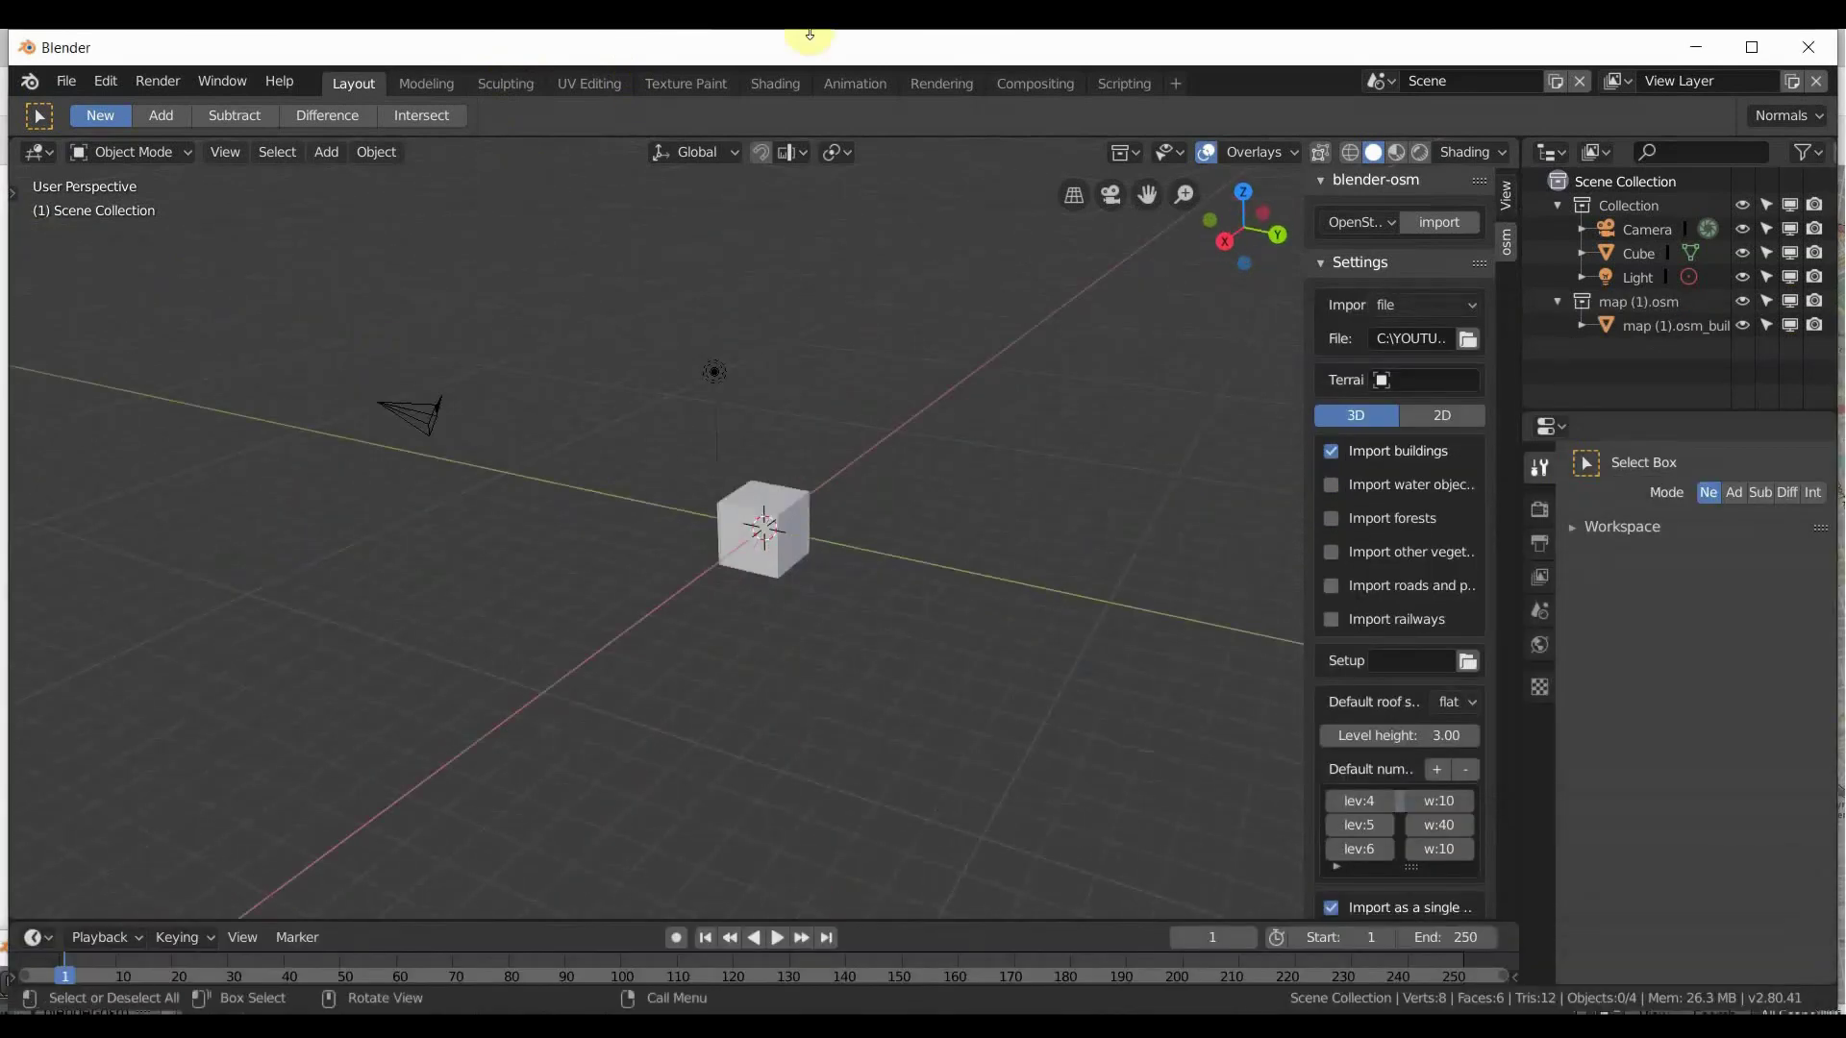
# Switch to the Blender 2.79 window with the empty scene and maximize it.
pyautogui.hotkey('alt', 'Tab')
pyautogui.moveTo(721, 951); pyautogui.dragTo(748, 896)
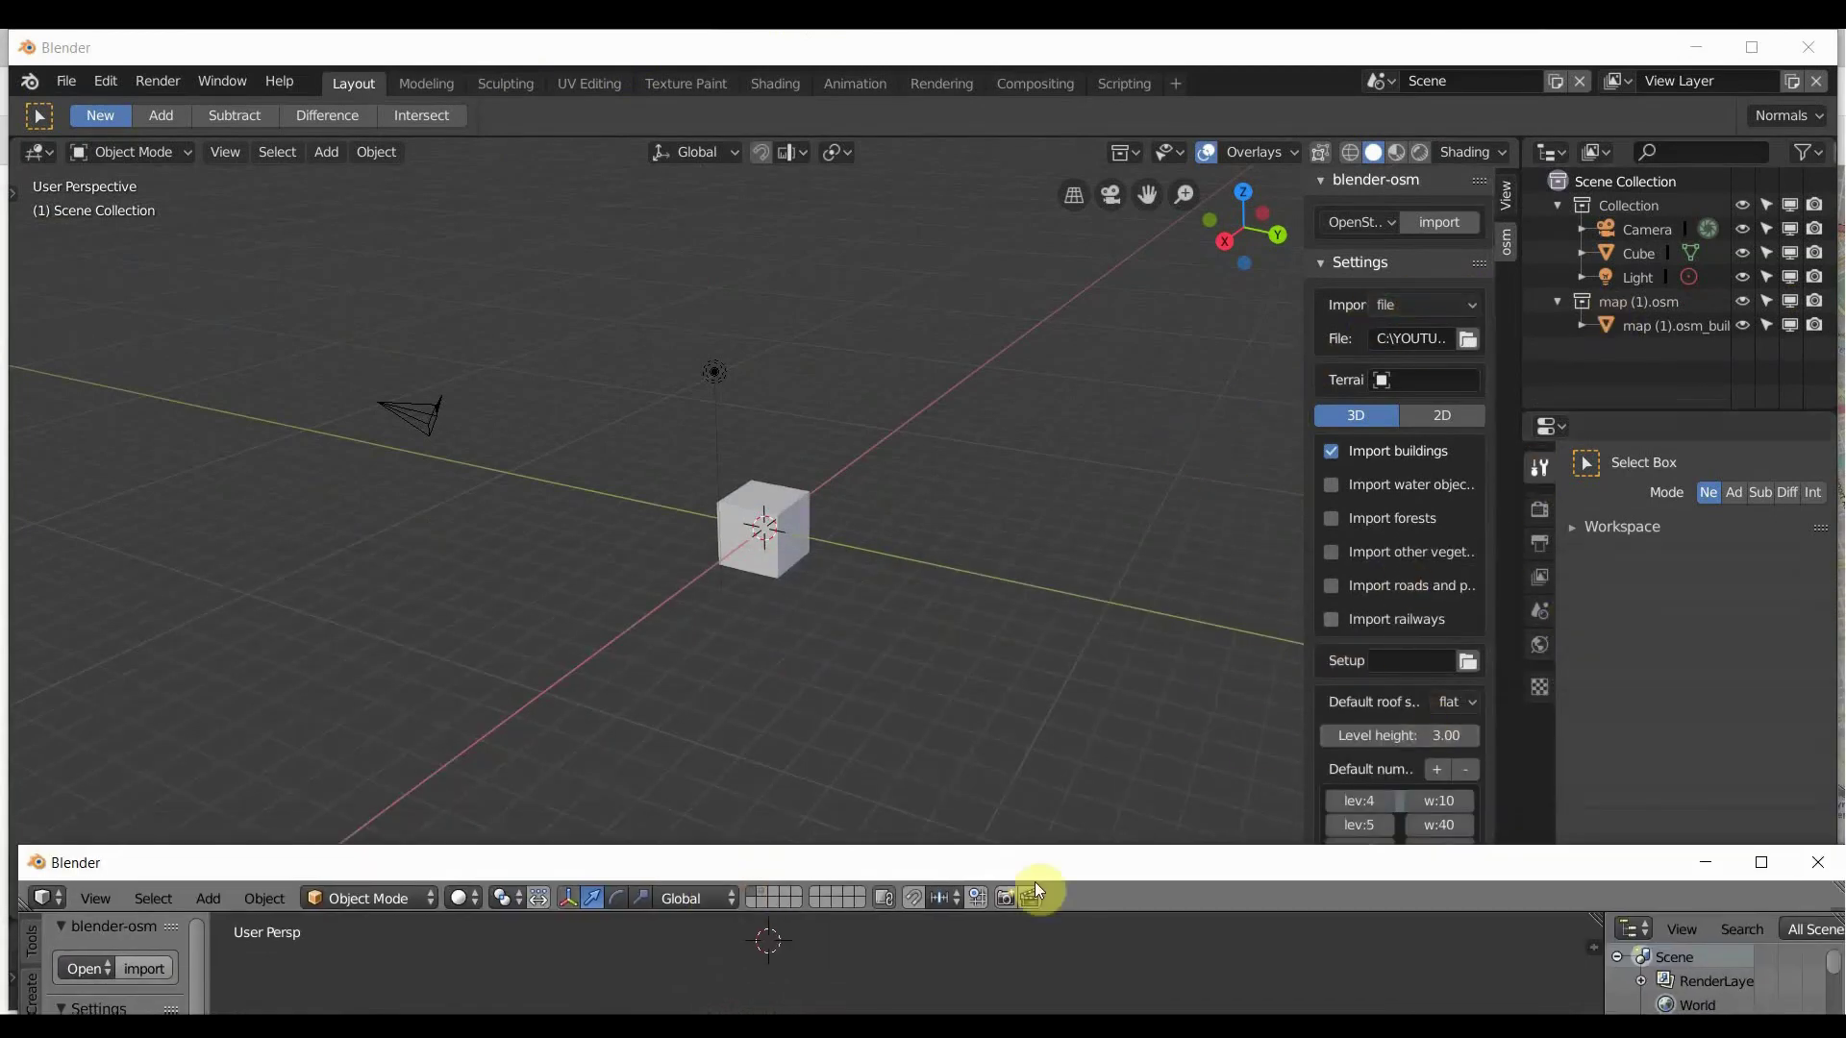
pyautogui.moveTo(1034, 882); pyautogui.dragTo(858, 501)
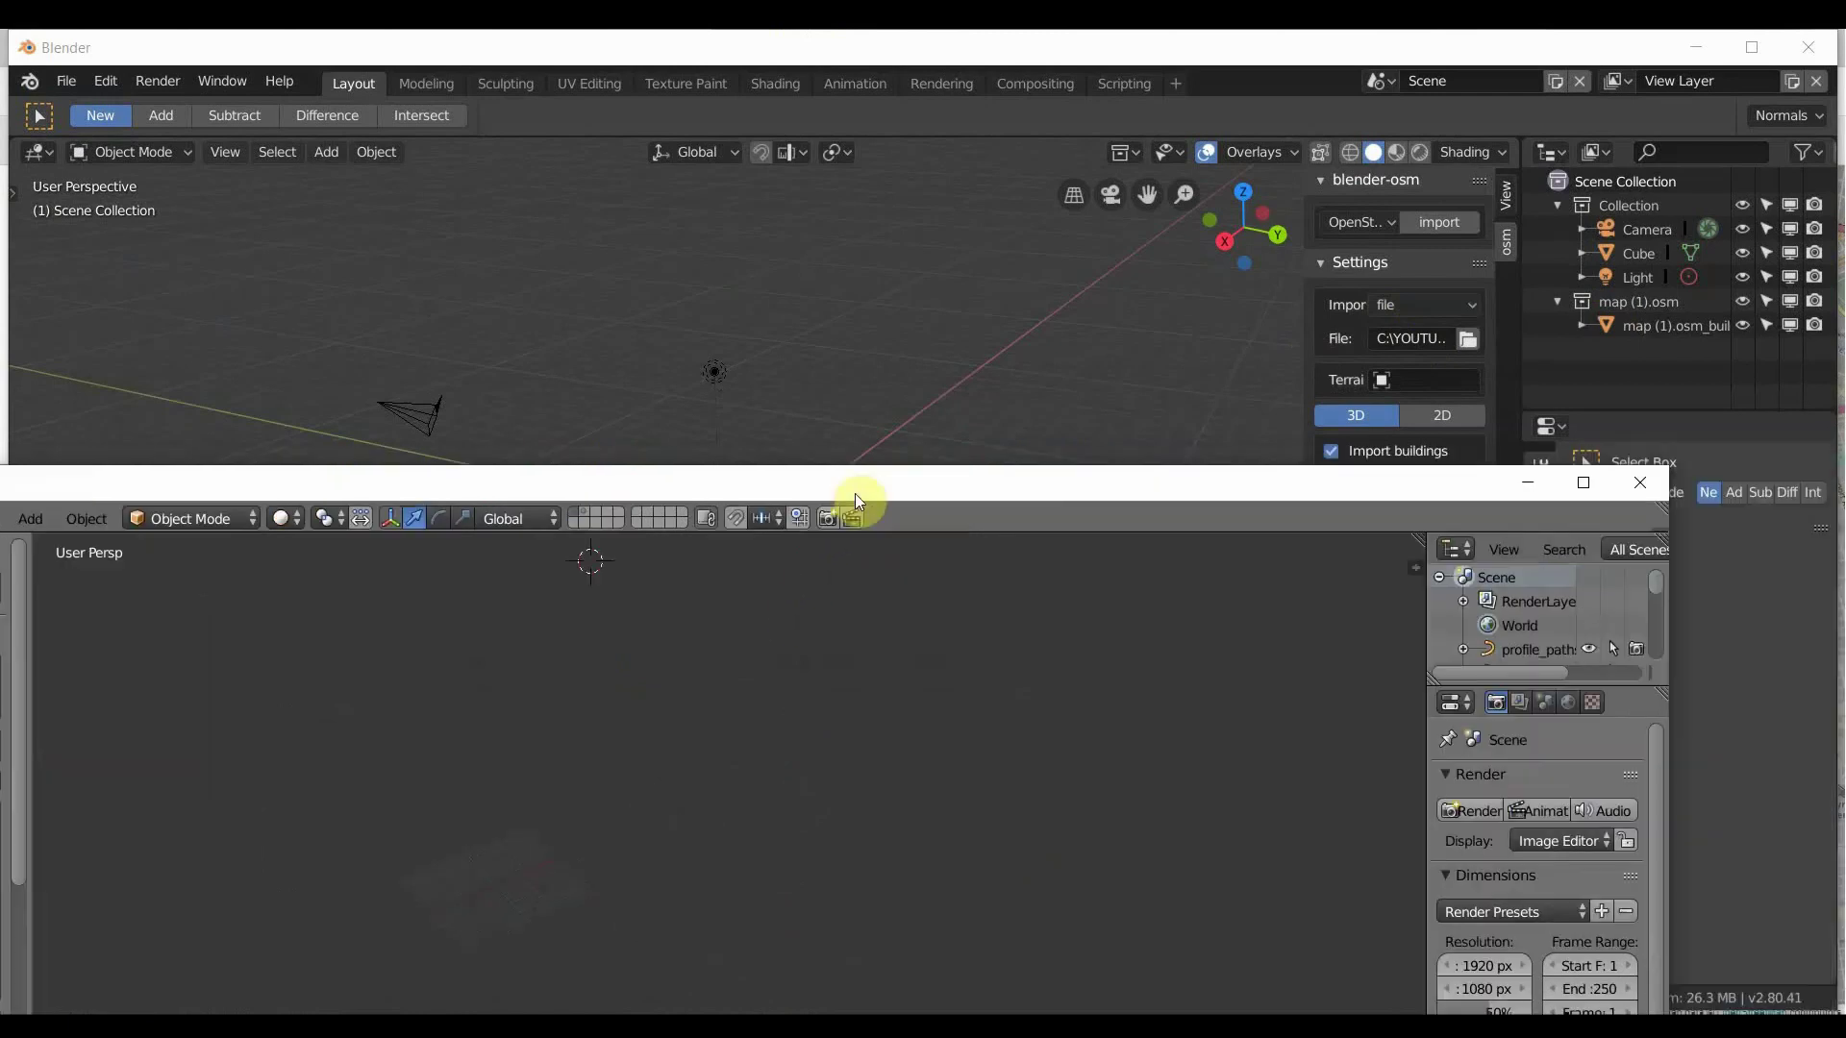
pyautogui.doubleClick(858, 501)
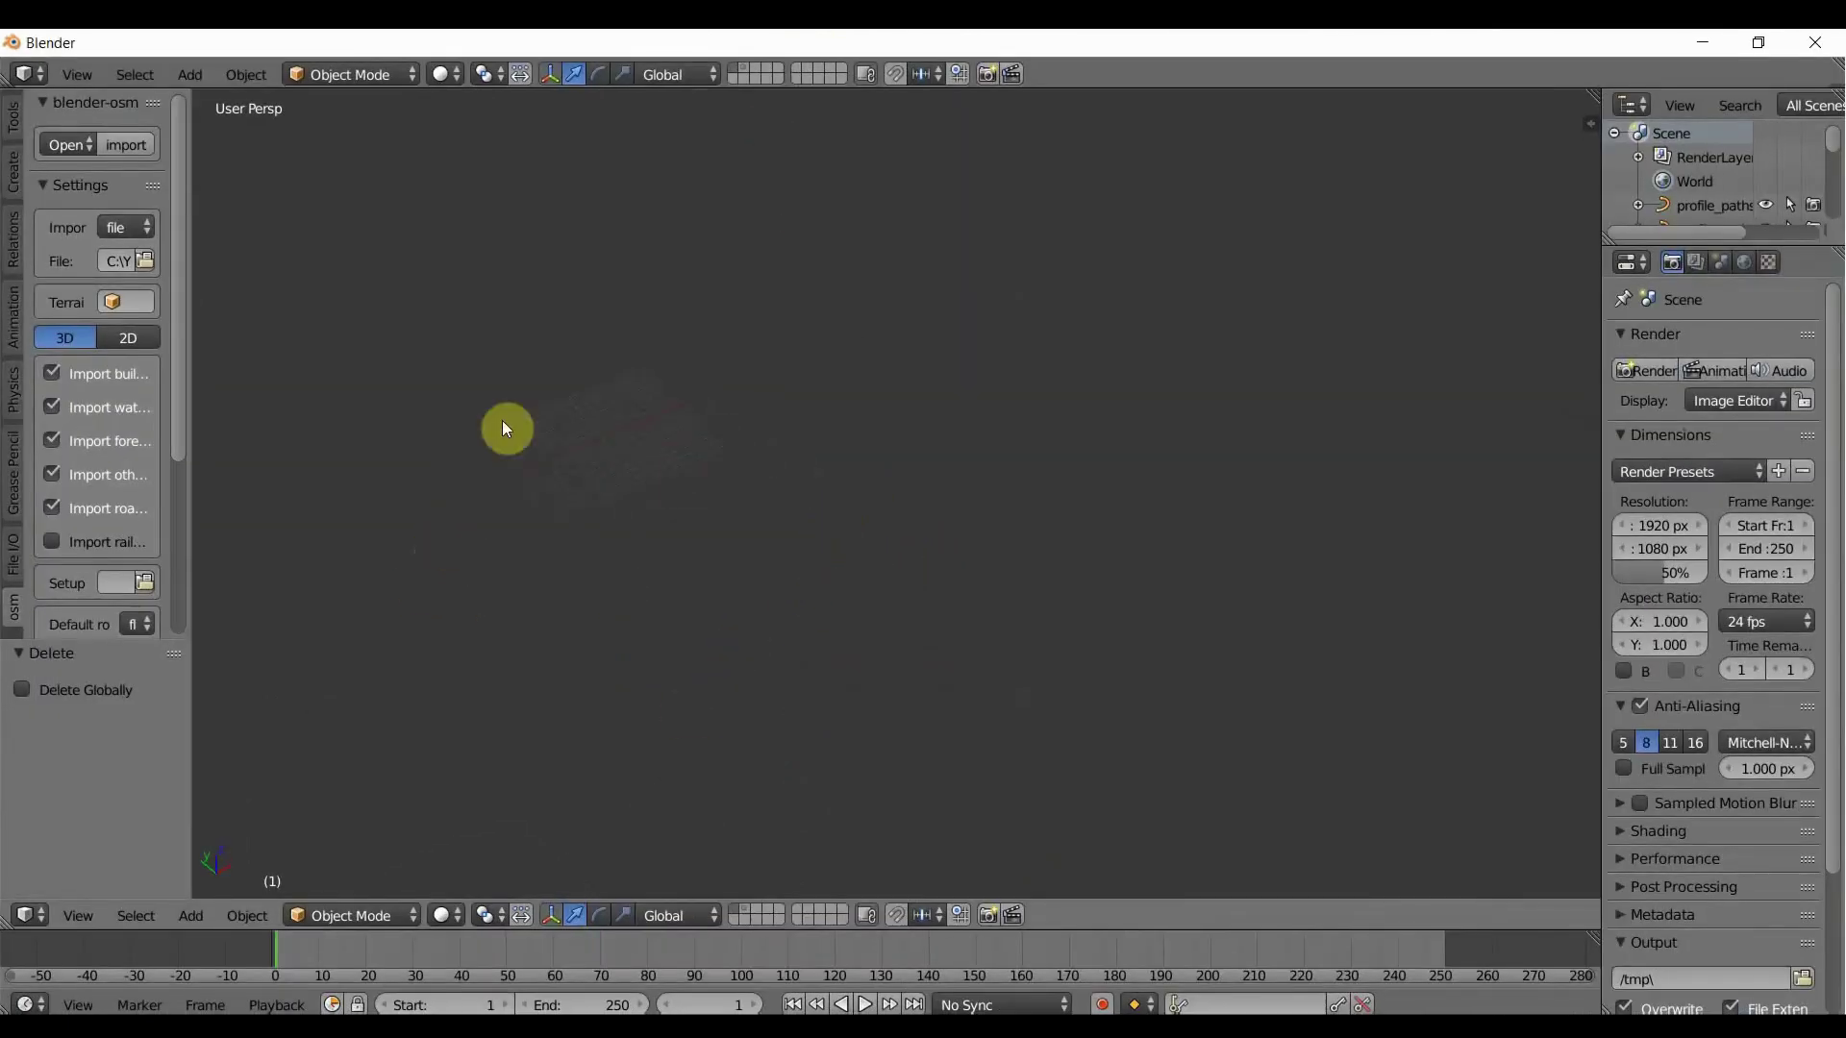
pyautogui.moveTo(1011, 429); pyautogui.dragTo(974, 404, button='middle')
pyautogui.doubleClick(626, 41)
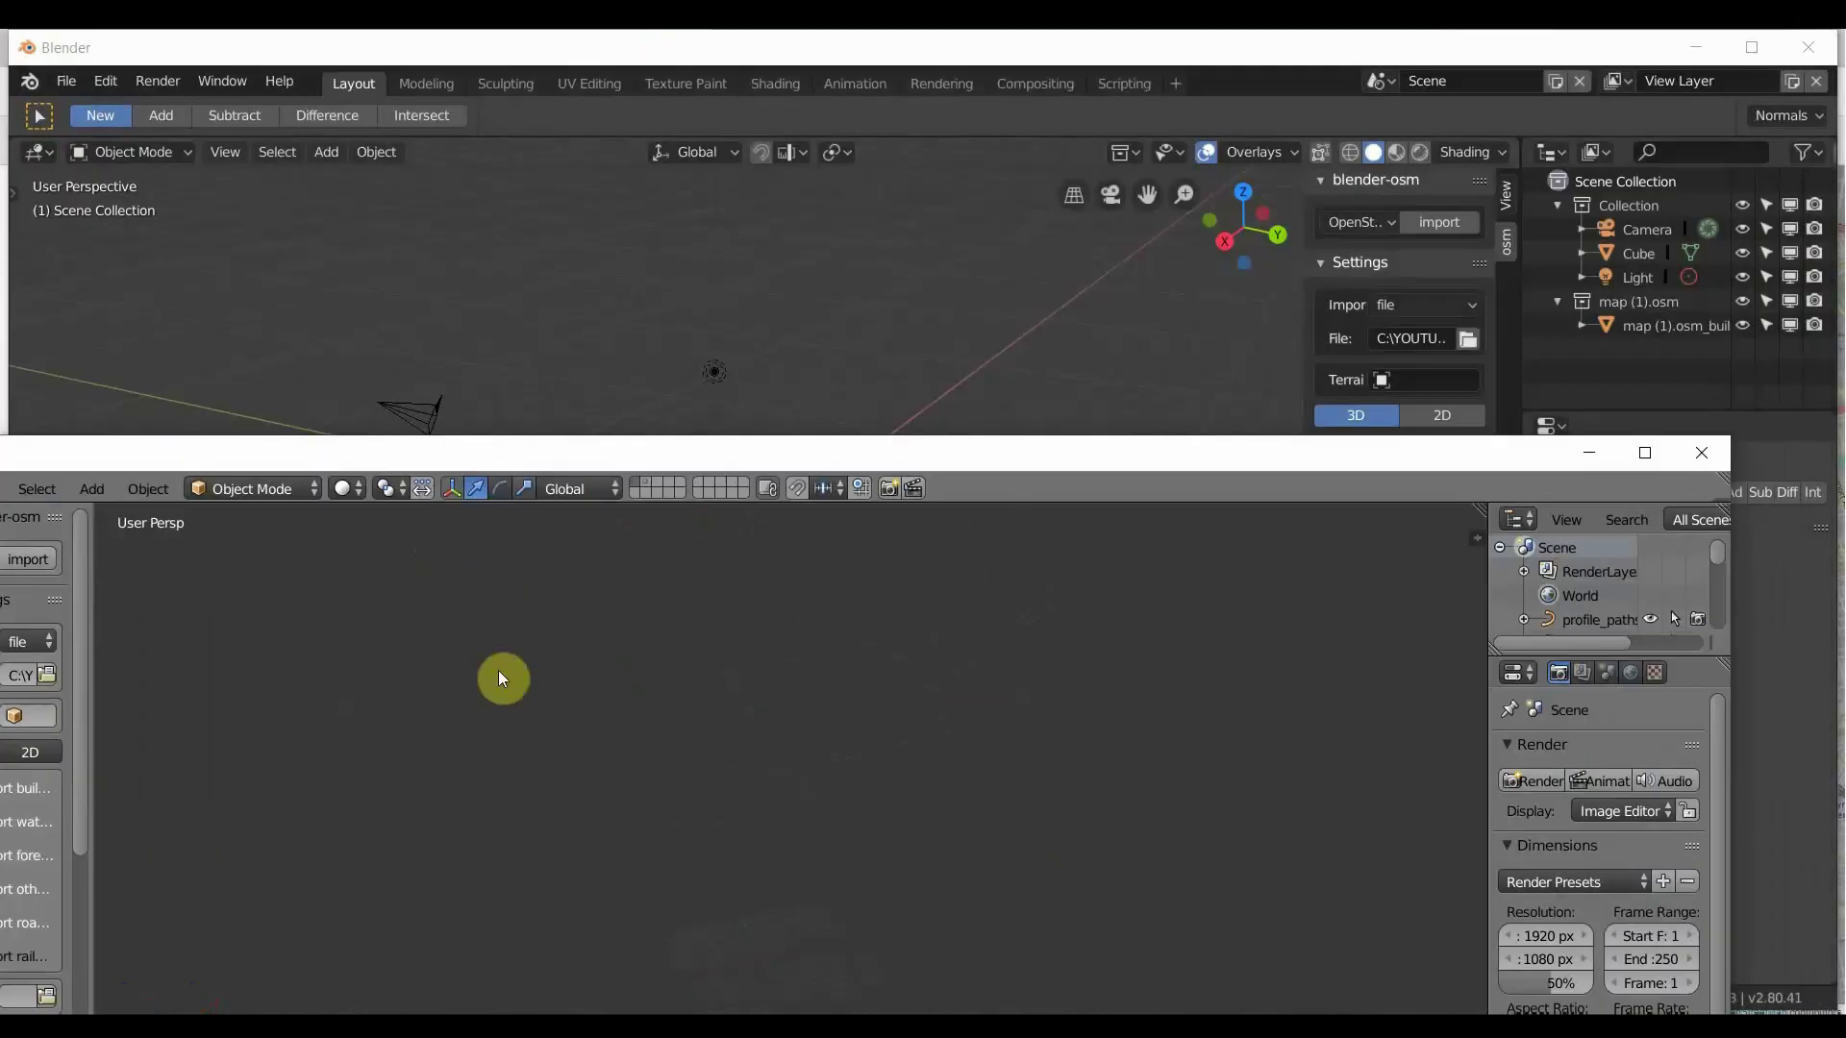
pyautogui.doubleClick(417, 681)
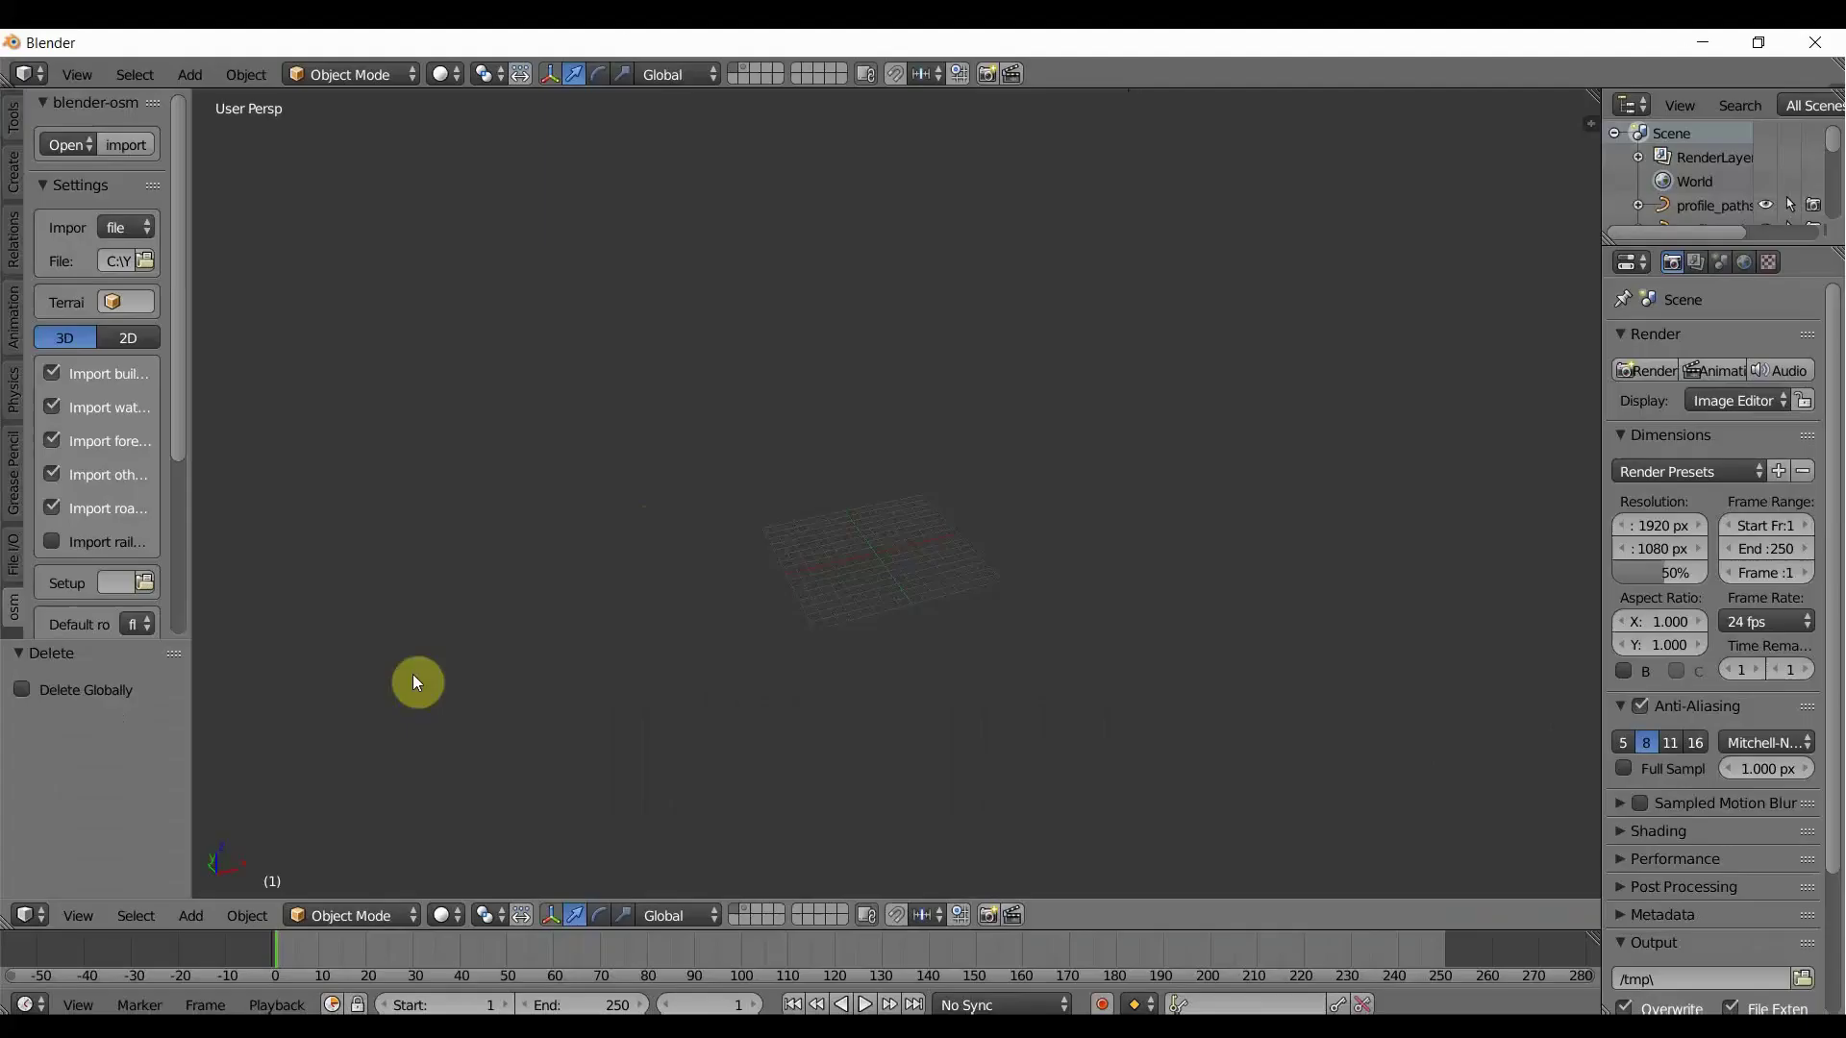
pyautogui.moveTo(726, 459); pyautogui.dragTo(786, 472, button='middle')
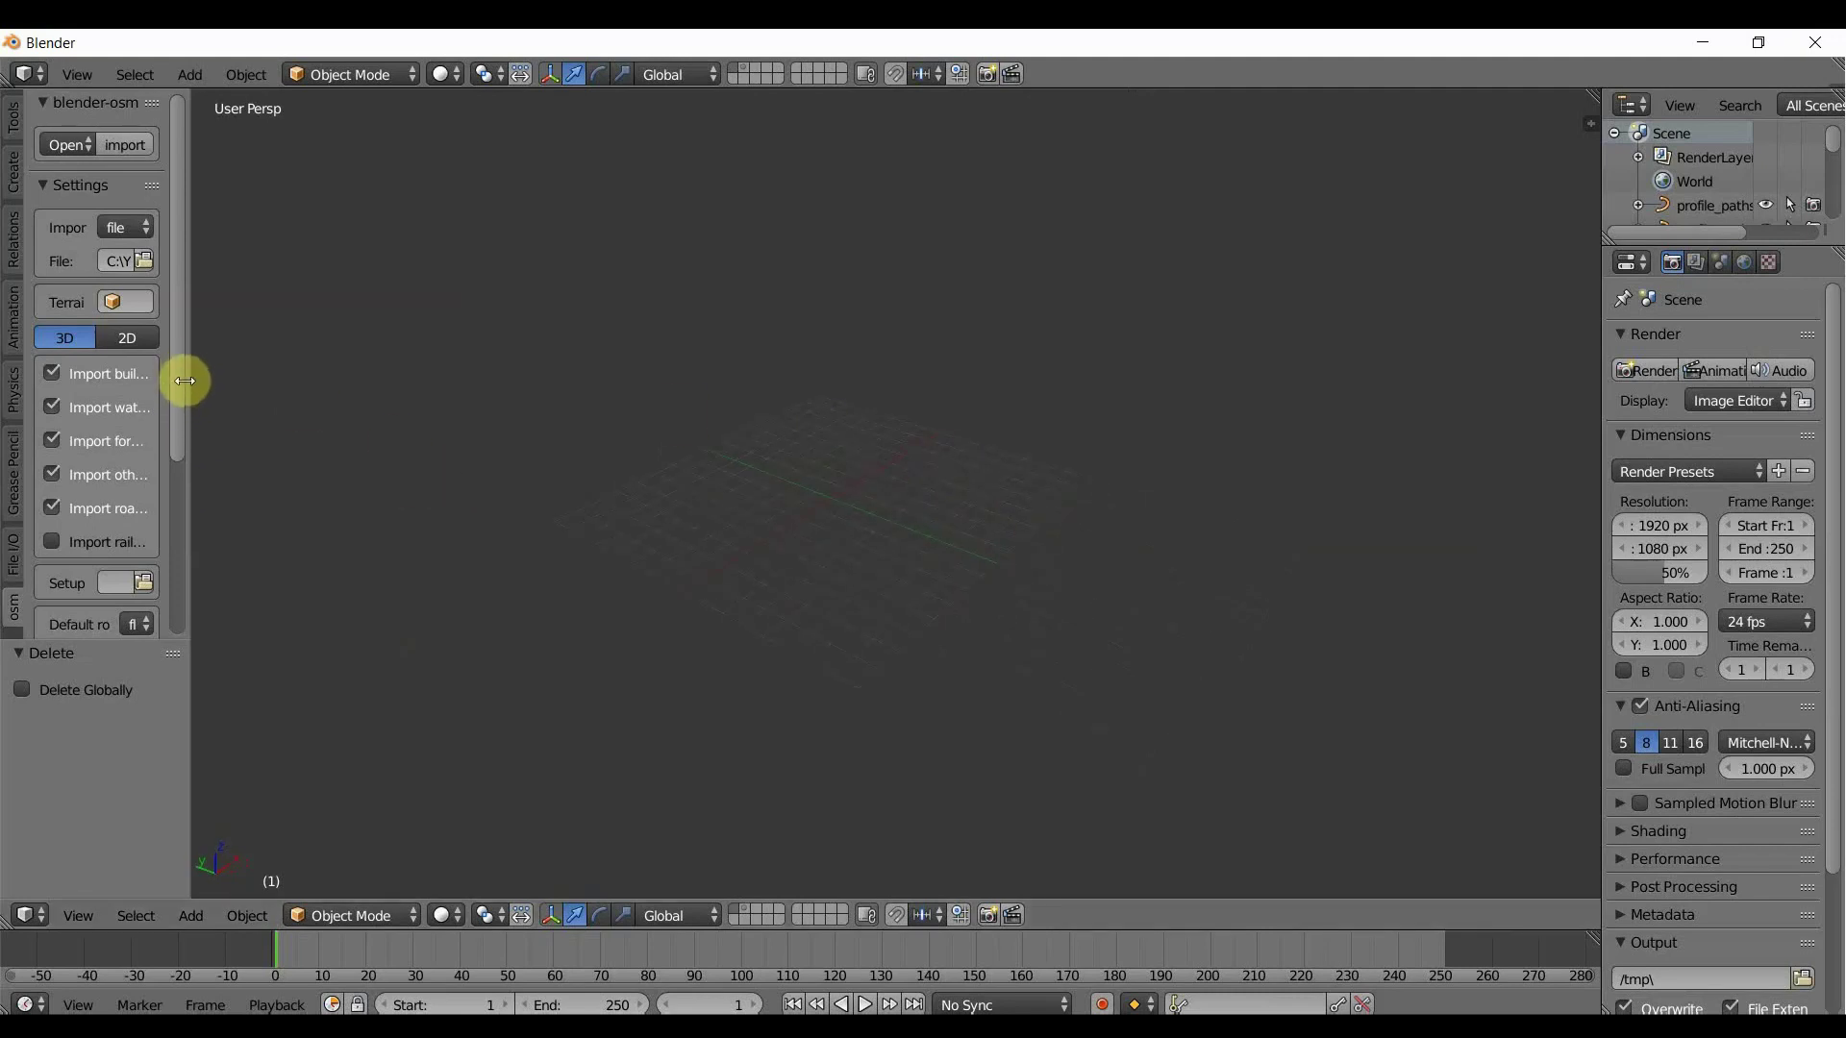
pyautogui.moveTo(182, 407)
pyautogui.mouseDown()
pyautogui.moveTo(181, 629)
pyautogui.moveTo(158, 402)
pyautogui.mouseUp()
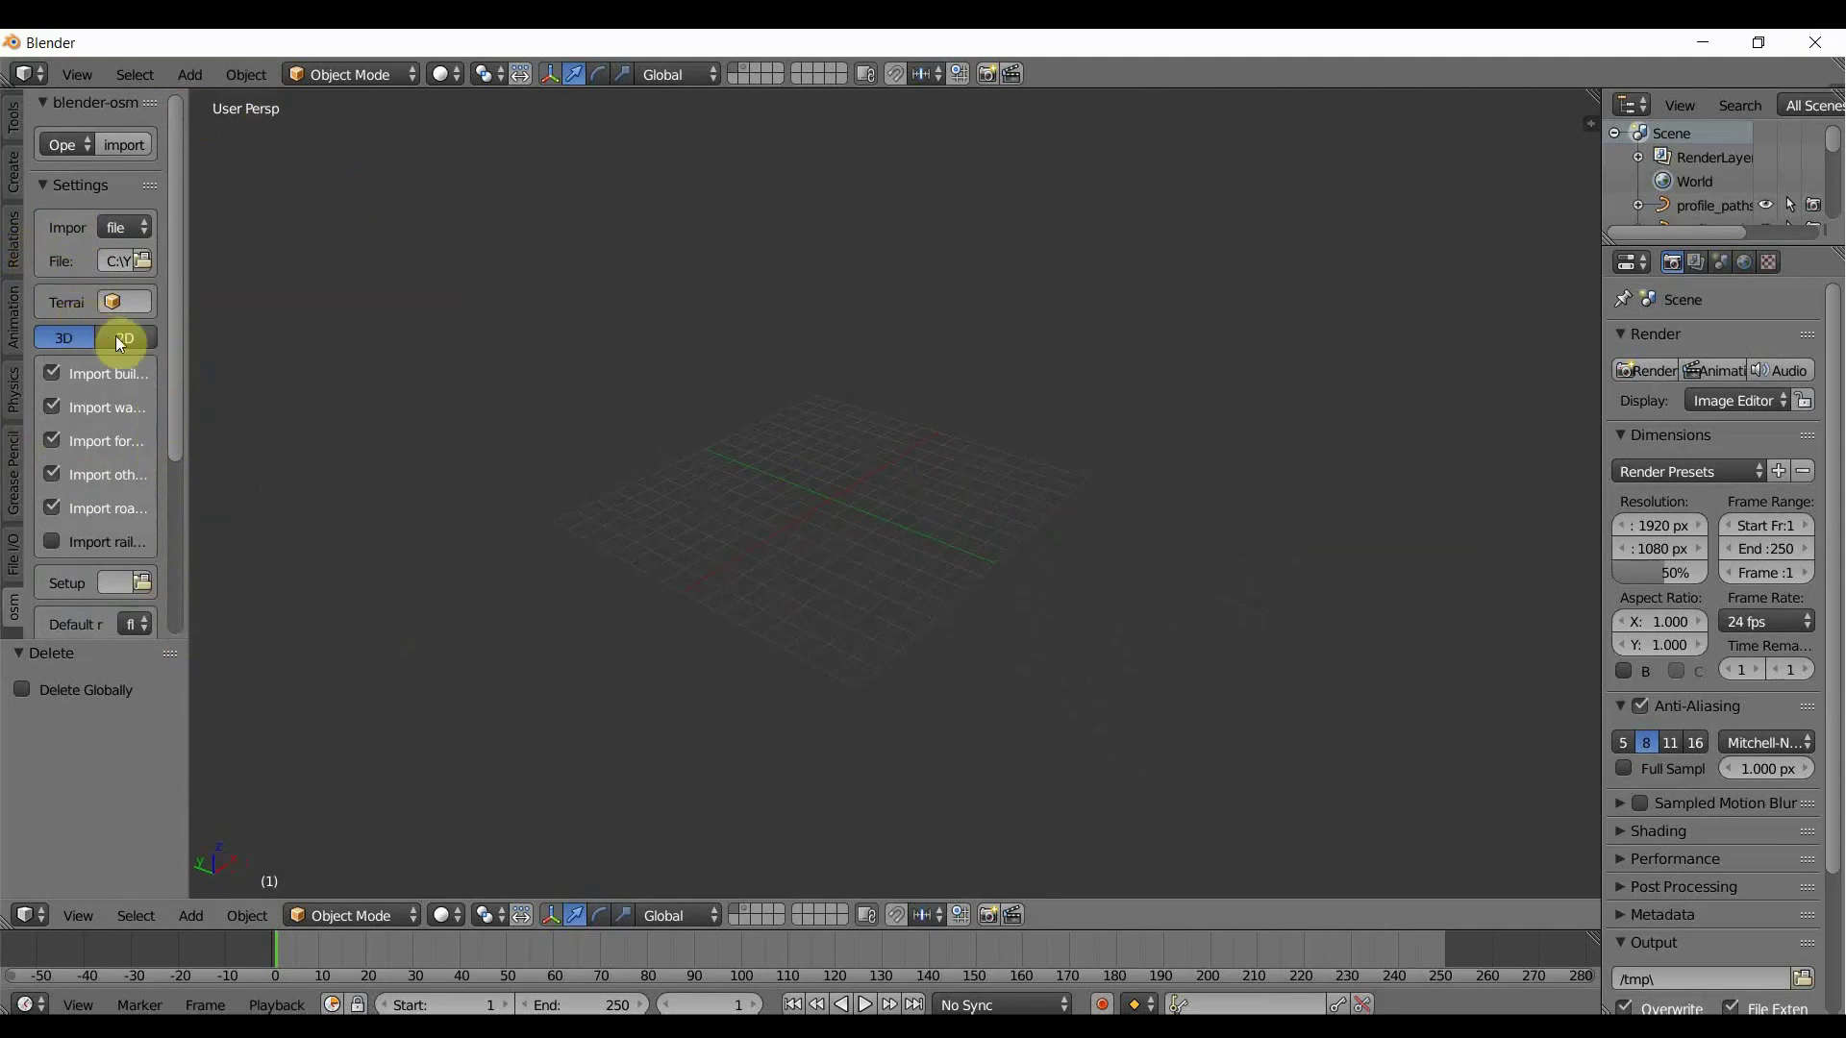
# Set the OpenStreetMap import source to server and view the web page for selecting the map extent.
pyautogui.click(117, 221)
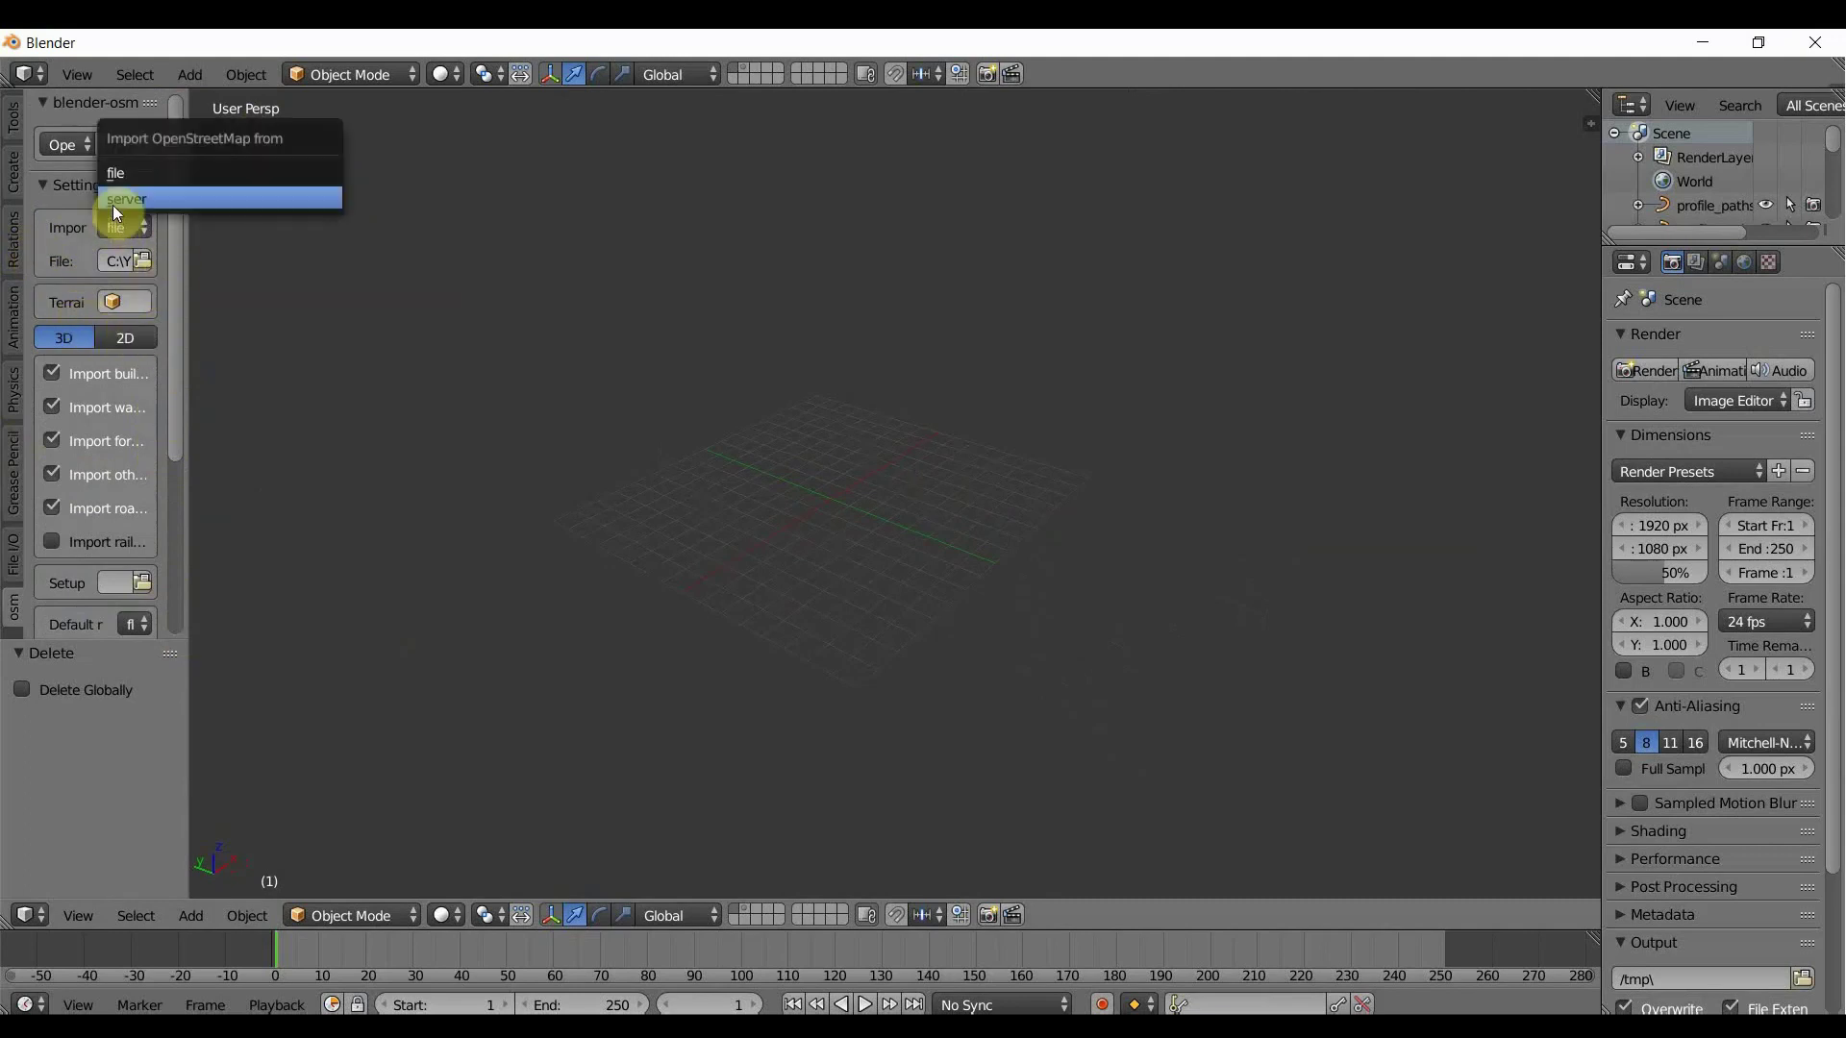
pyautogui.click(113, 188)
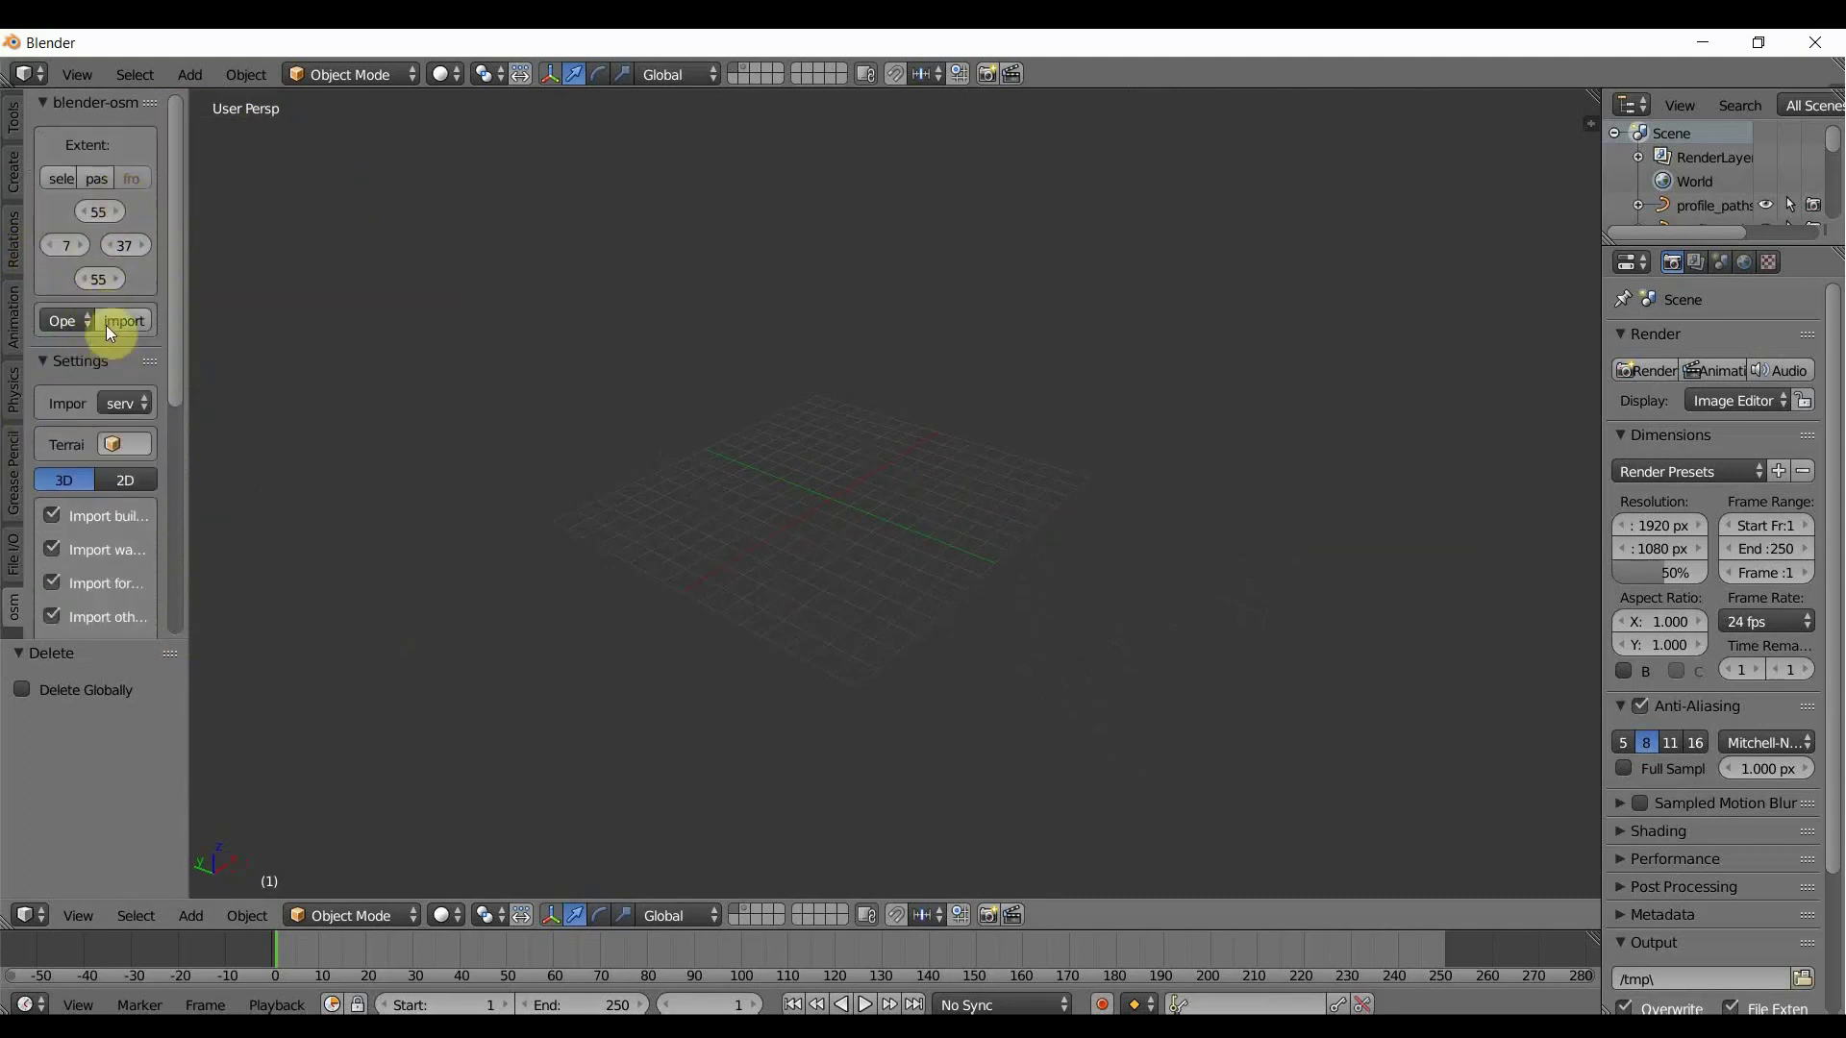
pyautogui.click(65, 182)
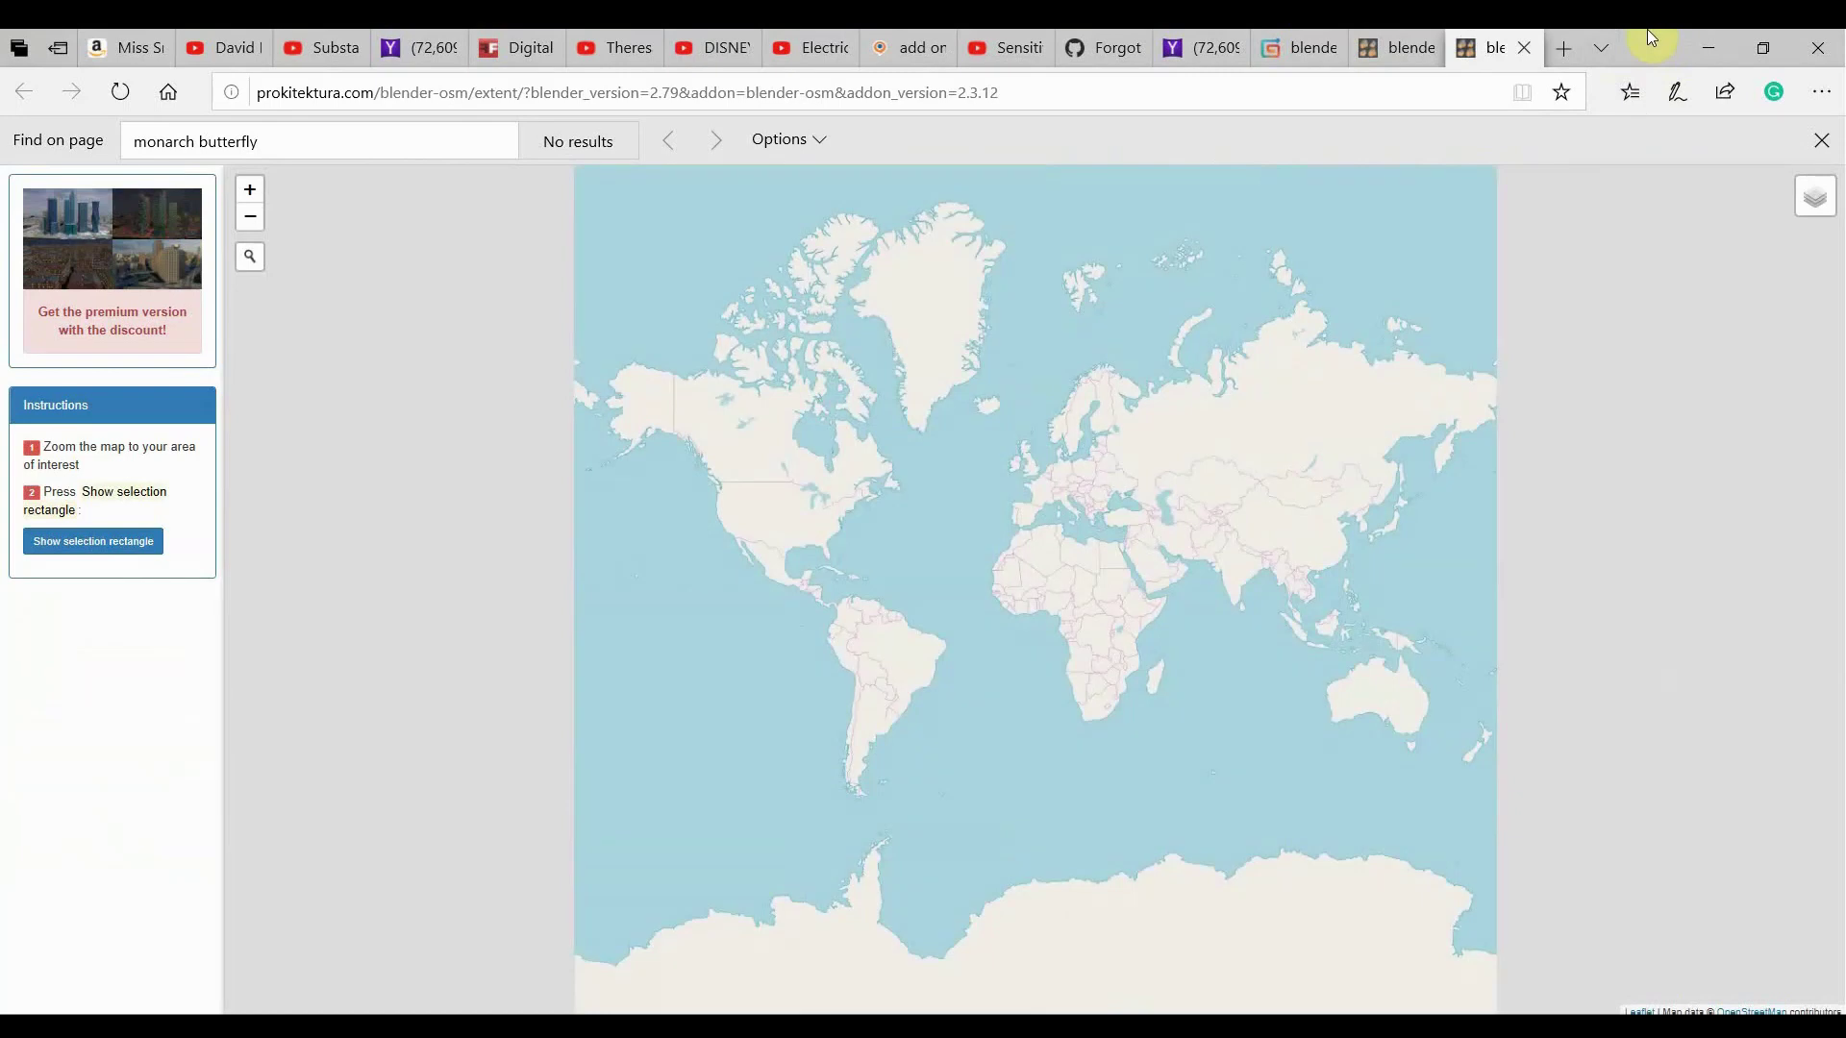
pyautogui.click(1707, 50)
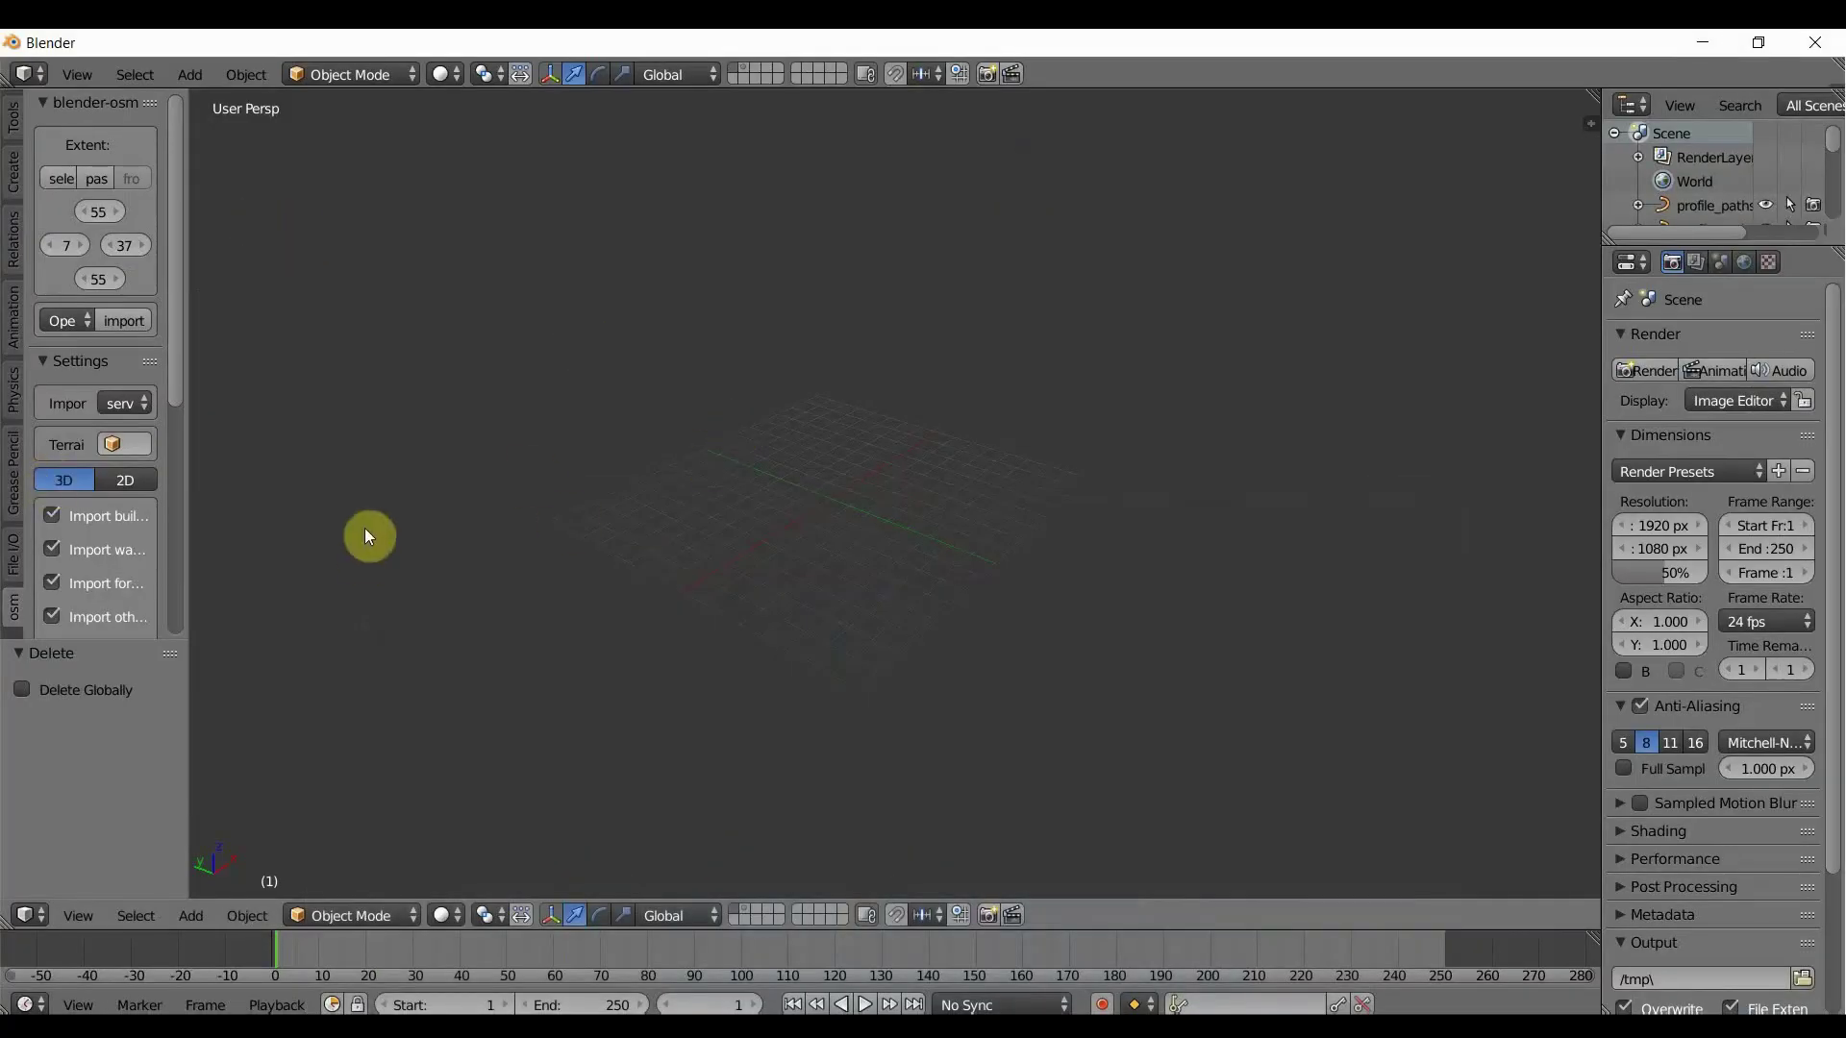
# Set the OpenStreetMap import source to file and import map (1).osm from the ESCAPENYC folder.
pyautogui.click(120, 403)
pyautogui.click(115, 404)
pyautogui.click(118, 404)
pyautogui.click(115, 355)
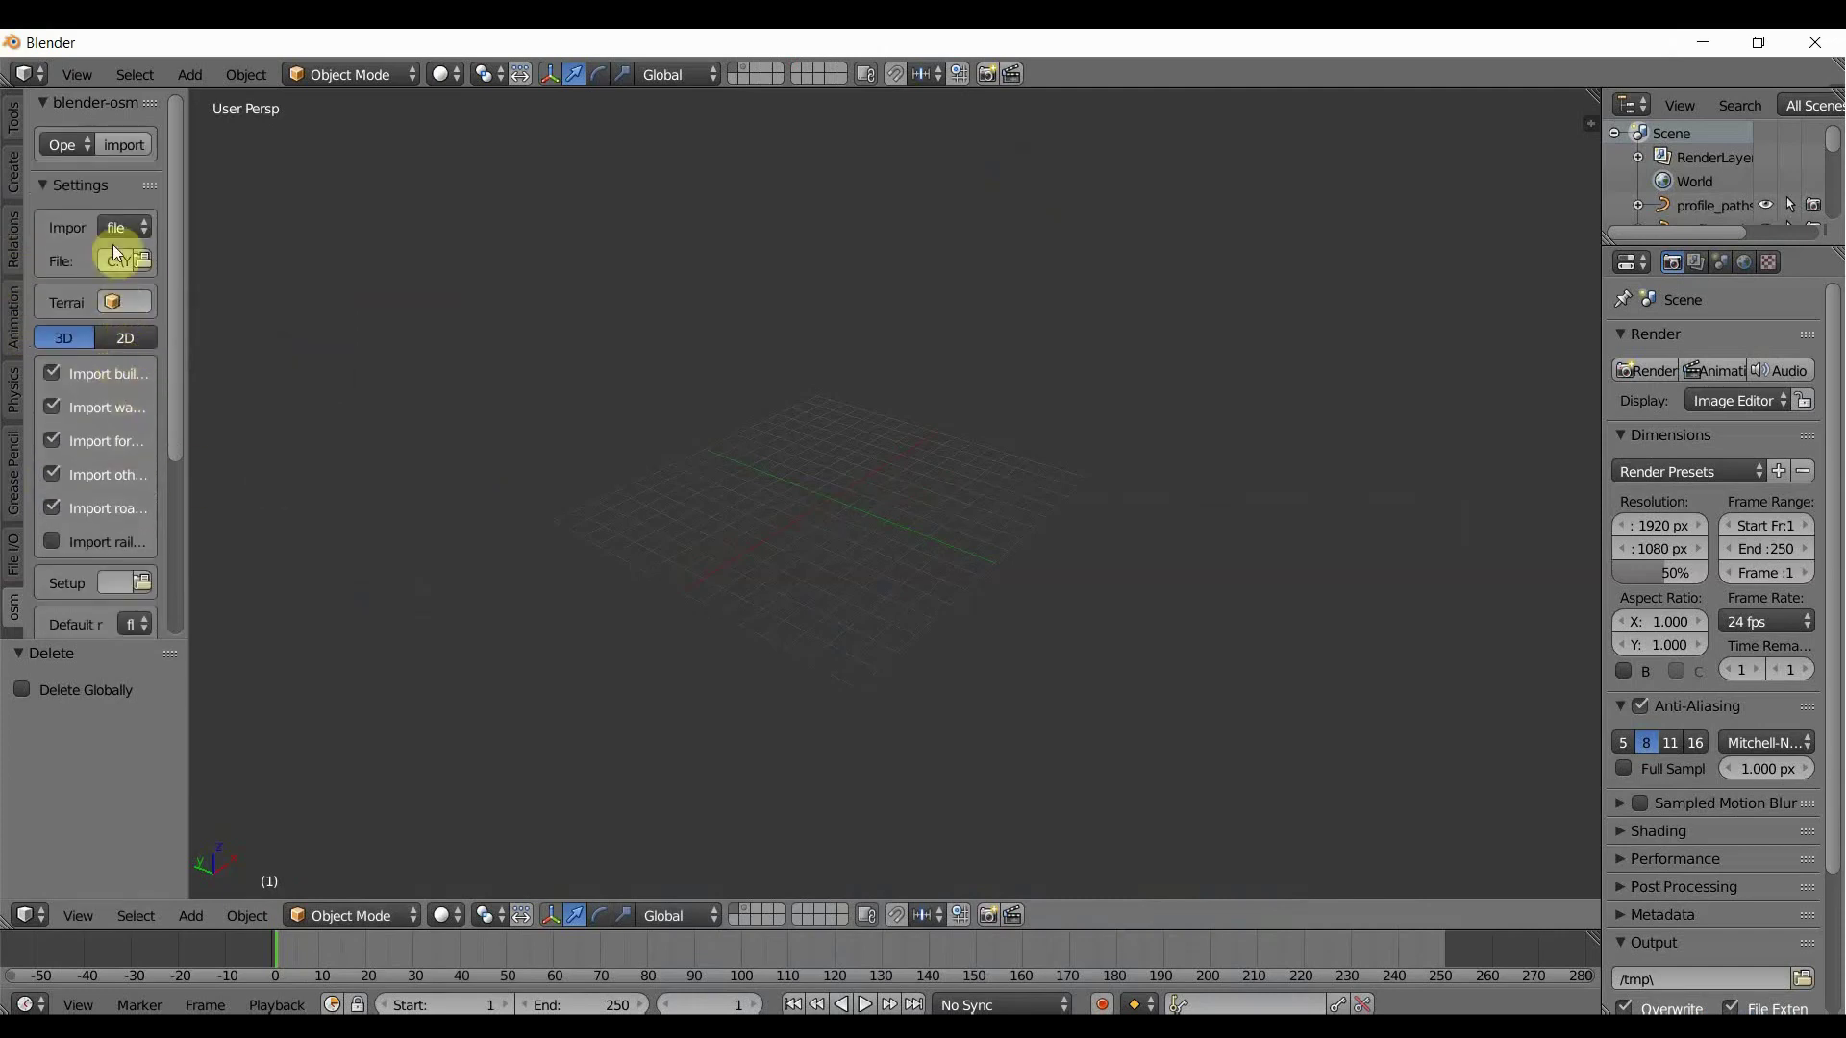
pyautogui.click(142, 260)
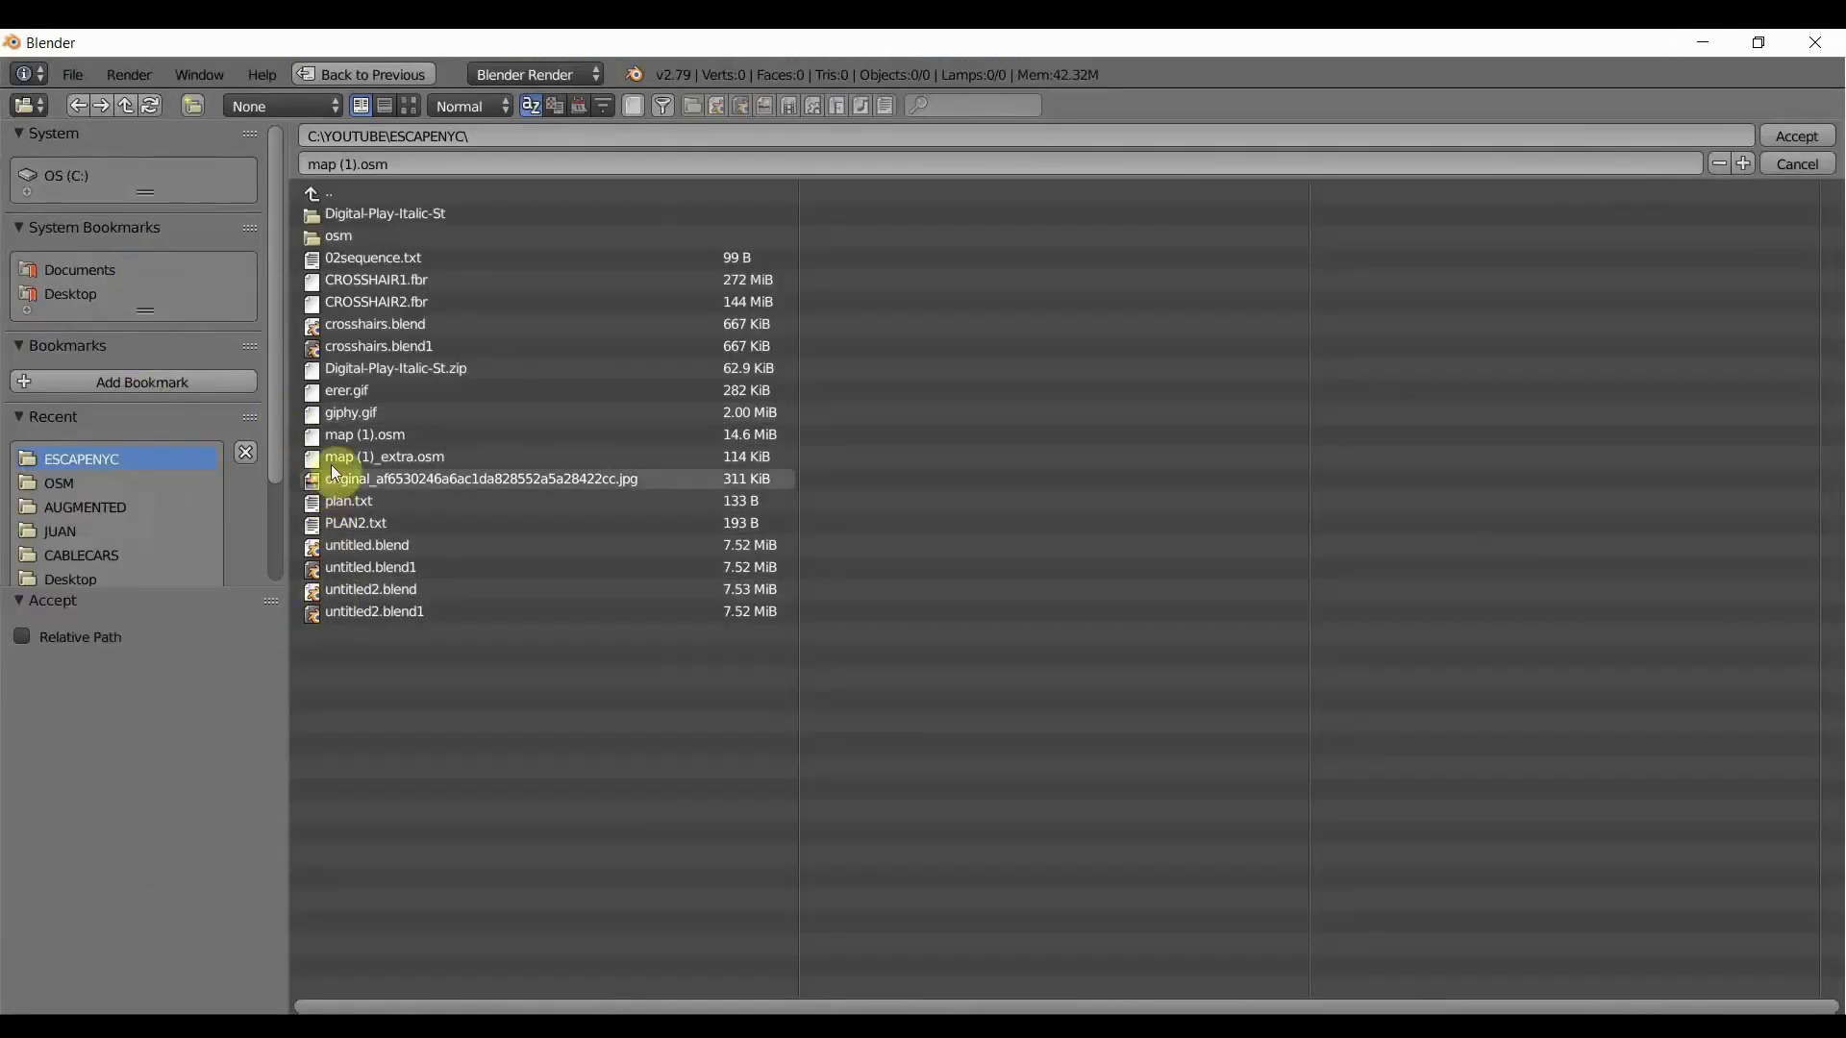
pyautogui.click(334, 439)
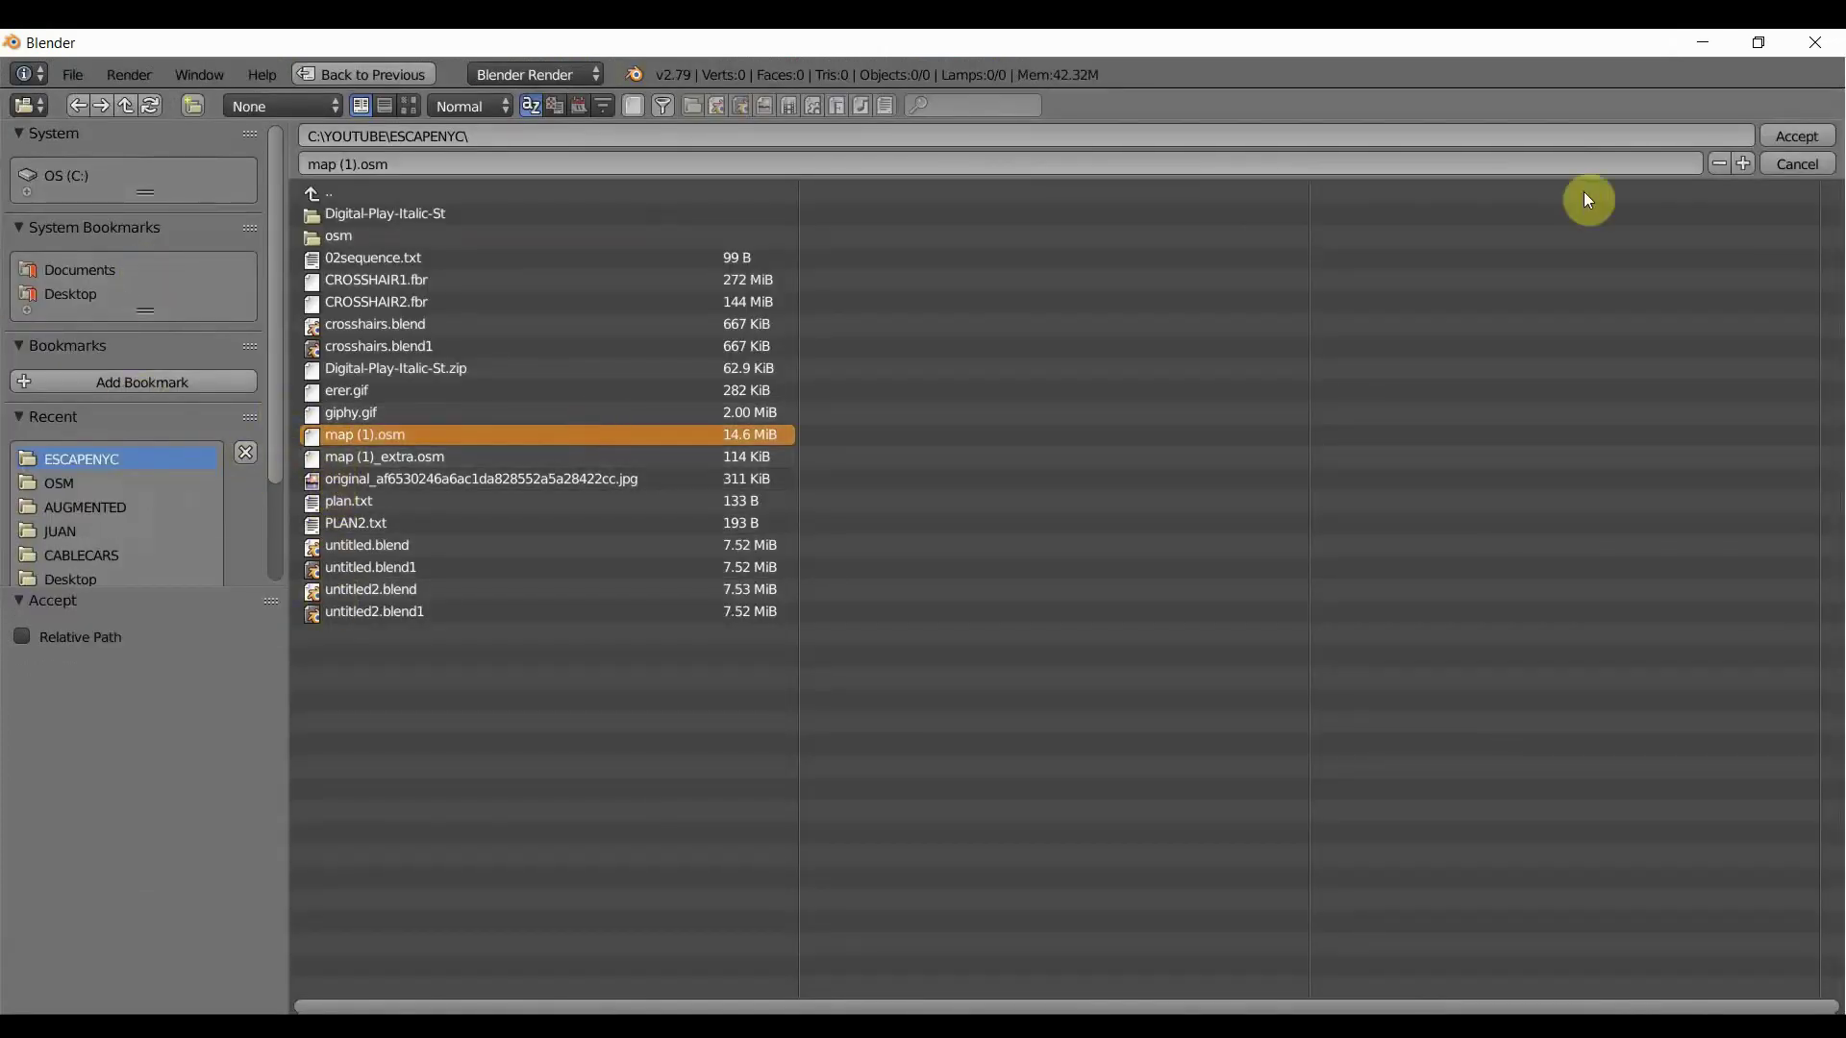
pyautogui.click(1769, 141)
# Select all imported map objects and scale them down by a factor of 0.24.
pyautogui.moveTo(681, 362); pyautogui.dragTo(708, 430, button='middle')
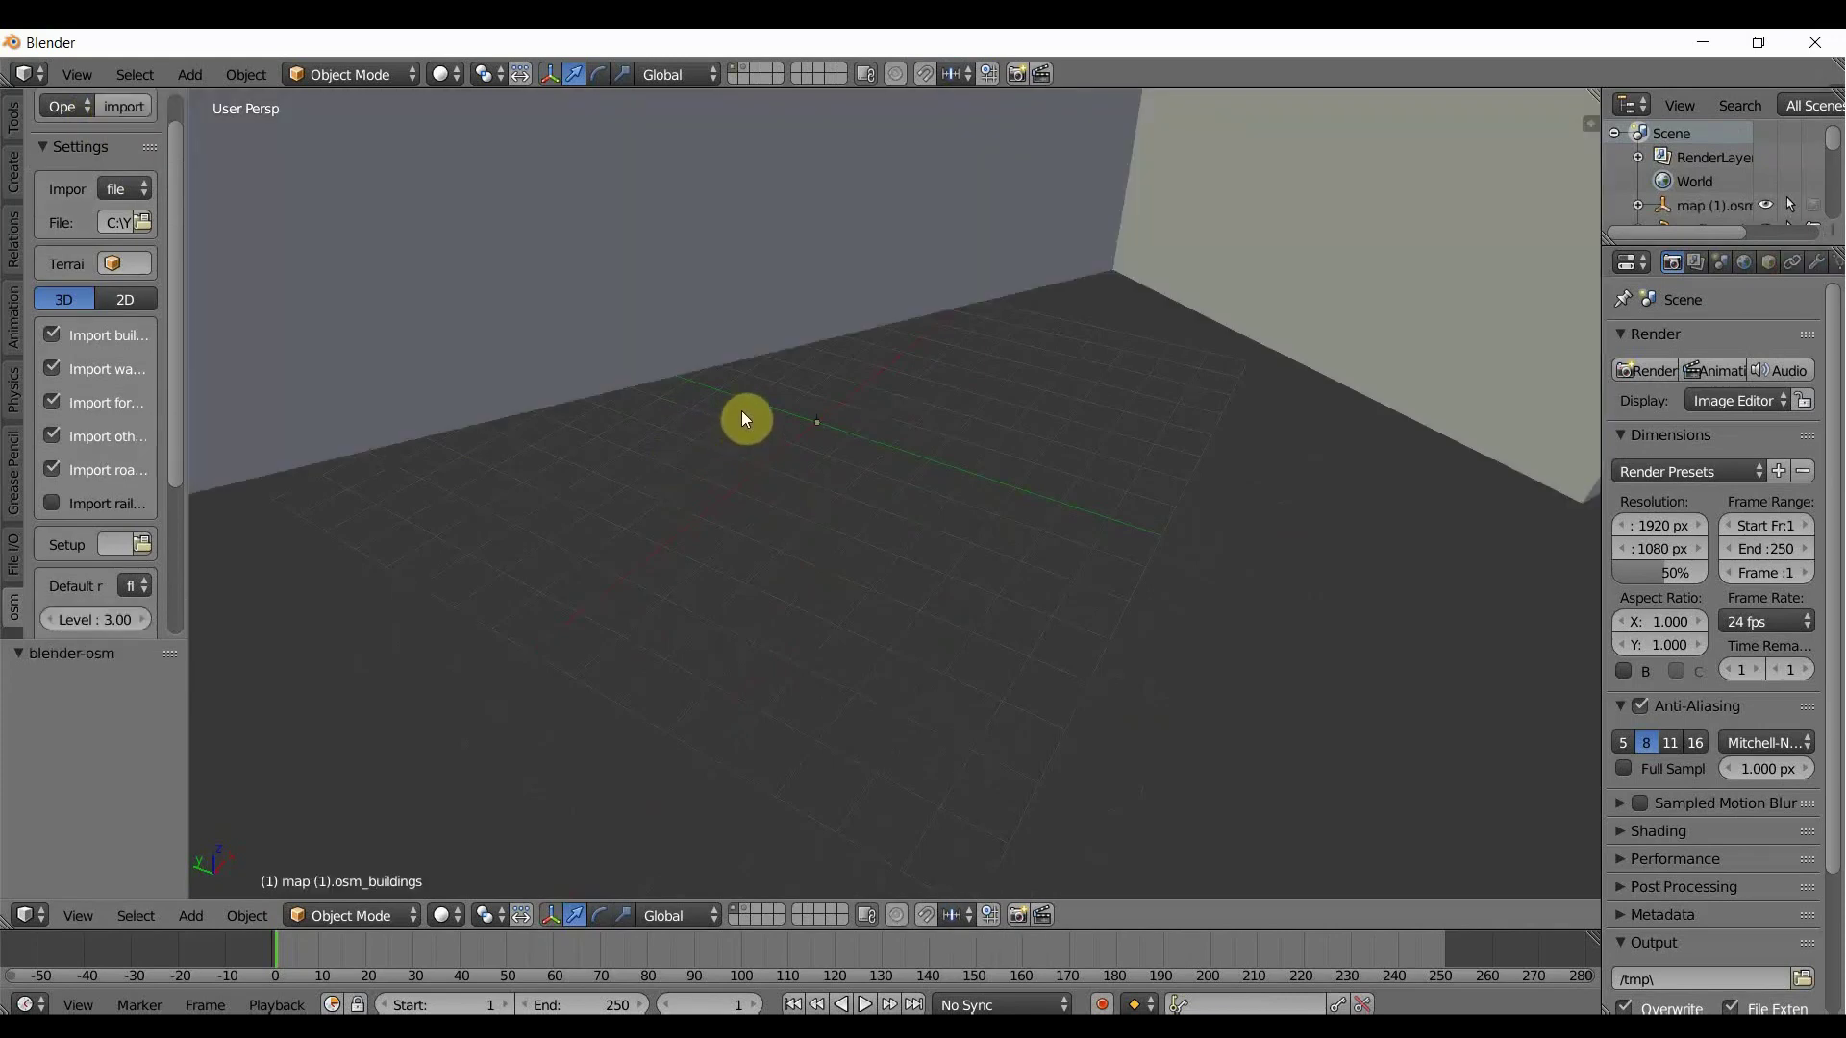
pyautogui.scroll(-5, 741, 412)
pyautogui.scroll(-5, 741, 410)
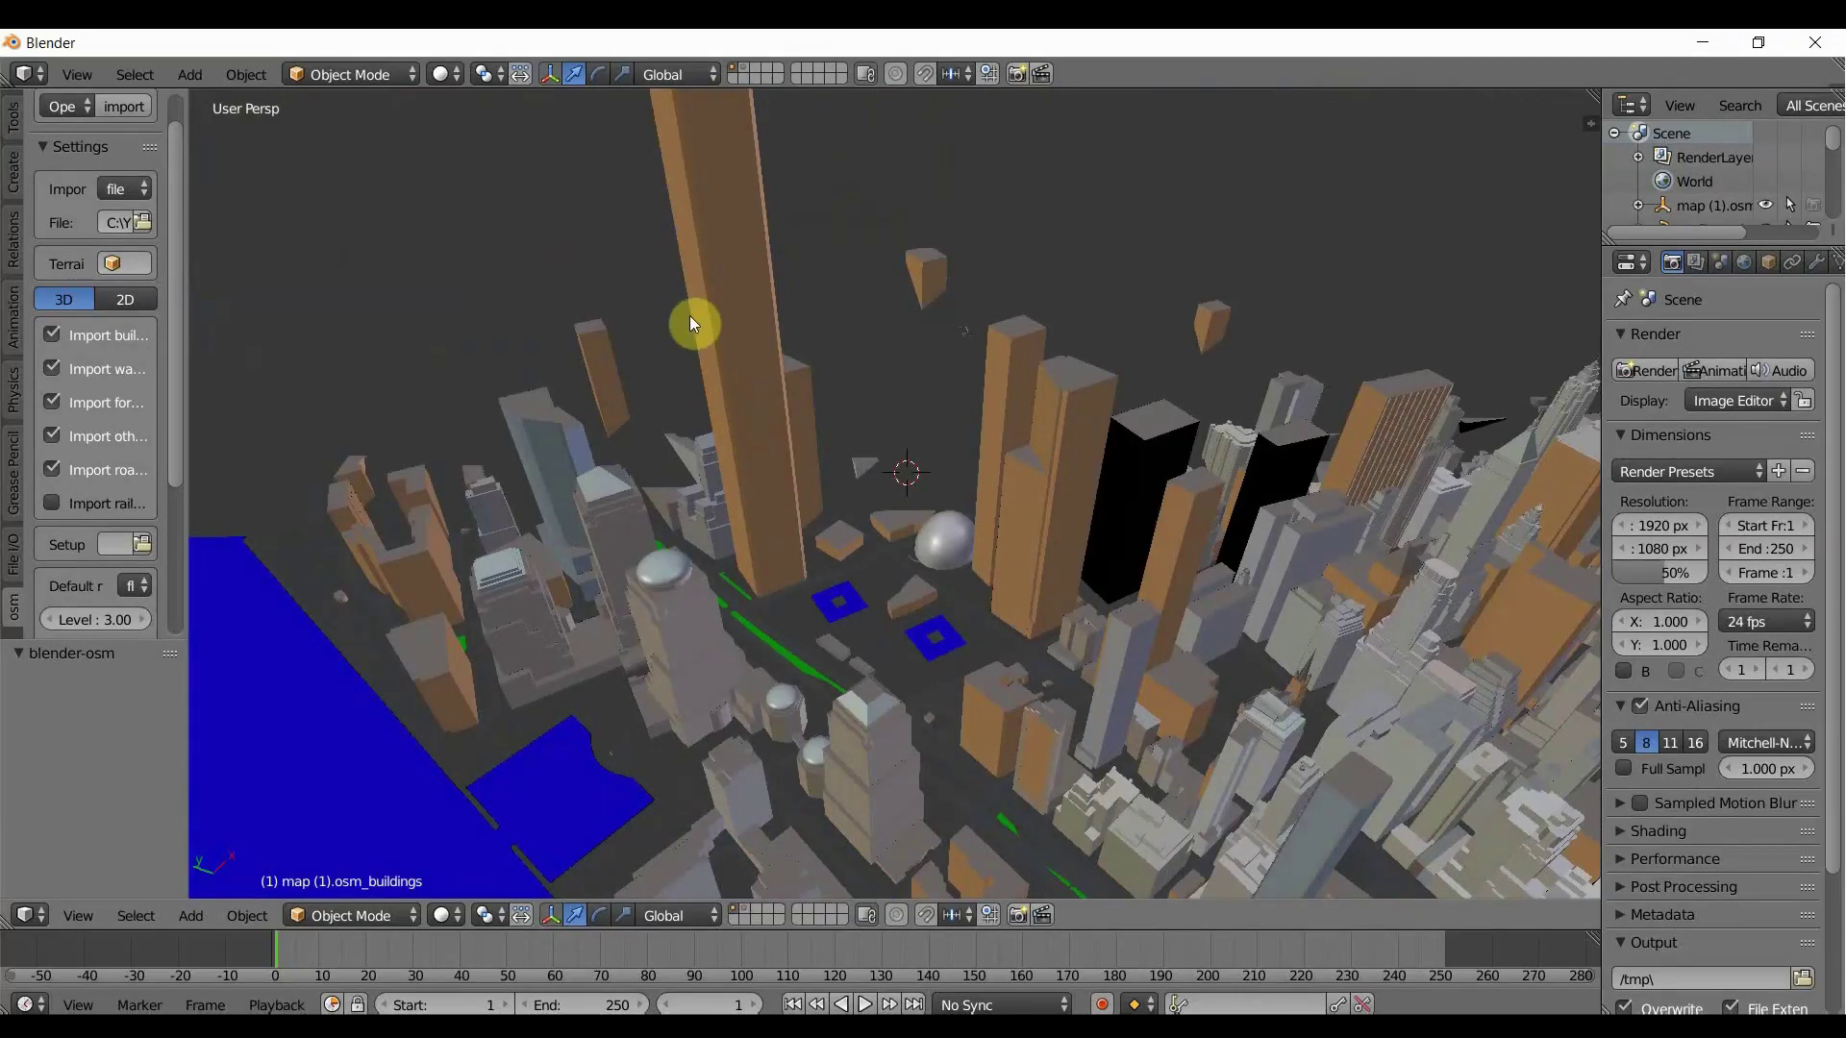
pyautogui.press('a')
pyautogui.press('s')
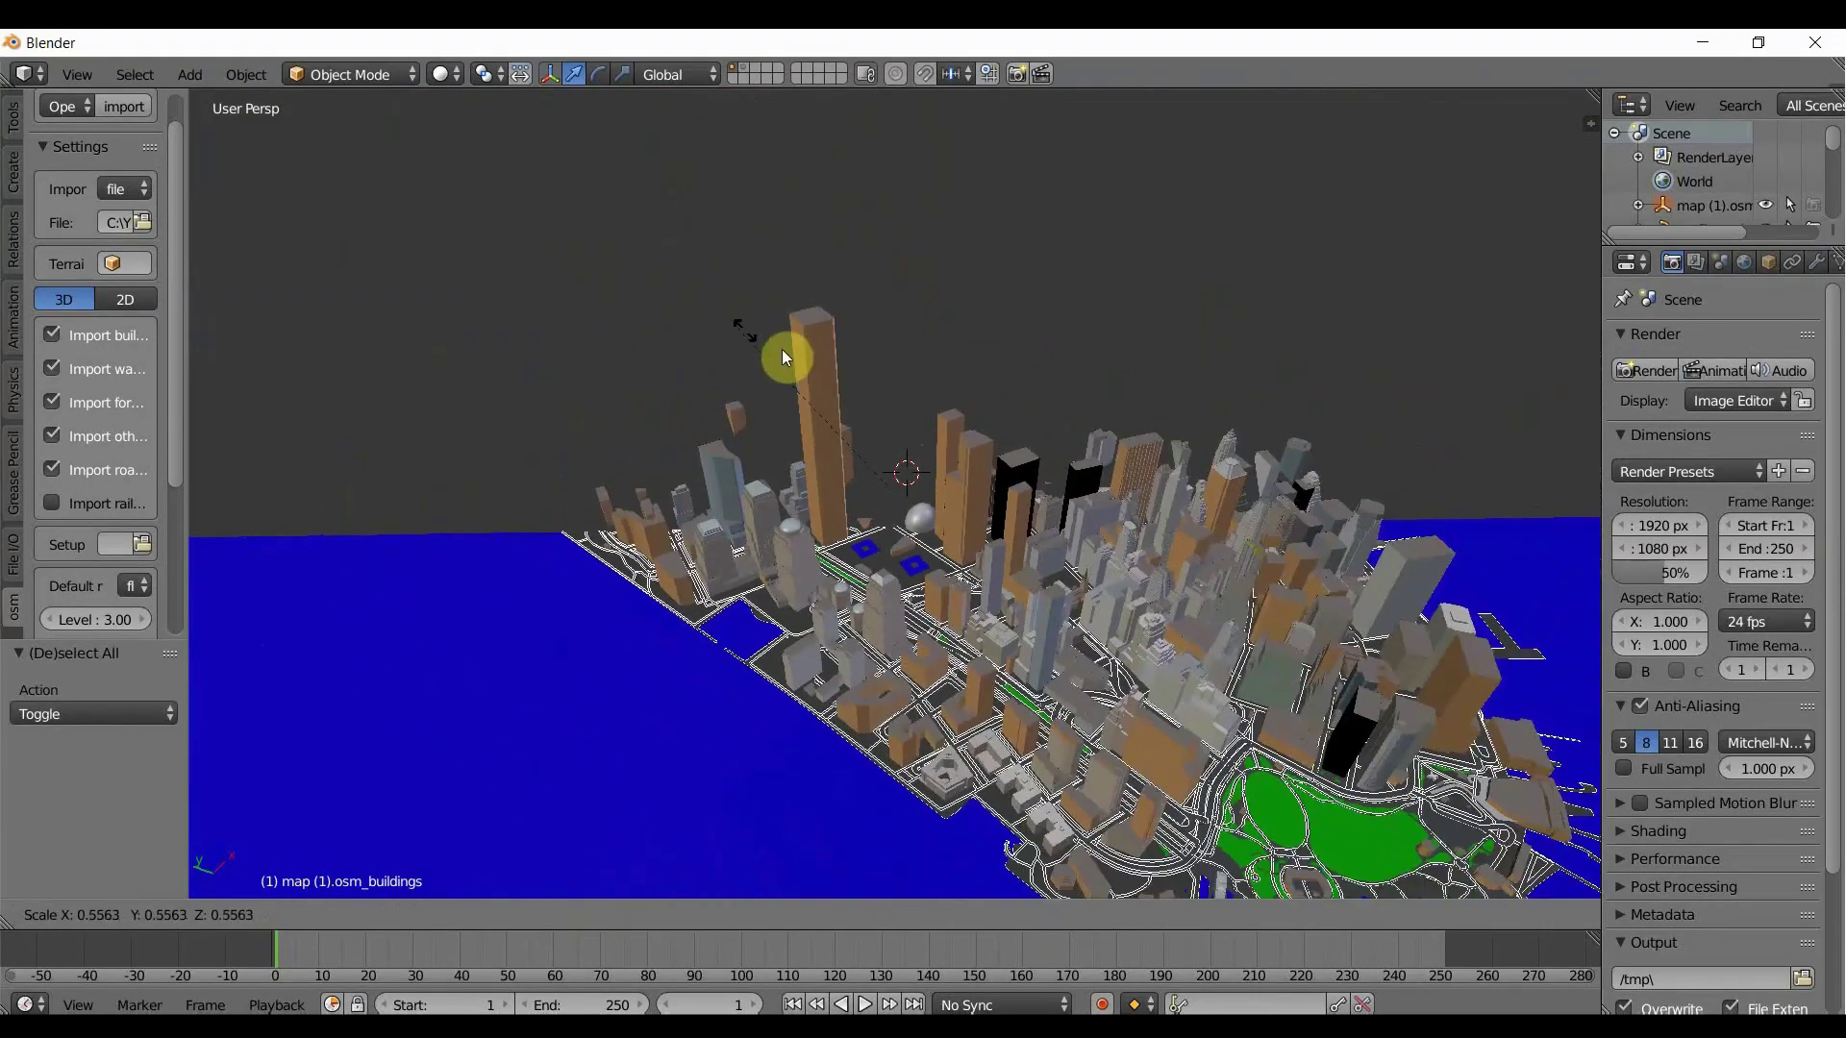
pyautogui.click(843, 409)
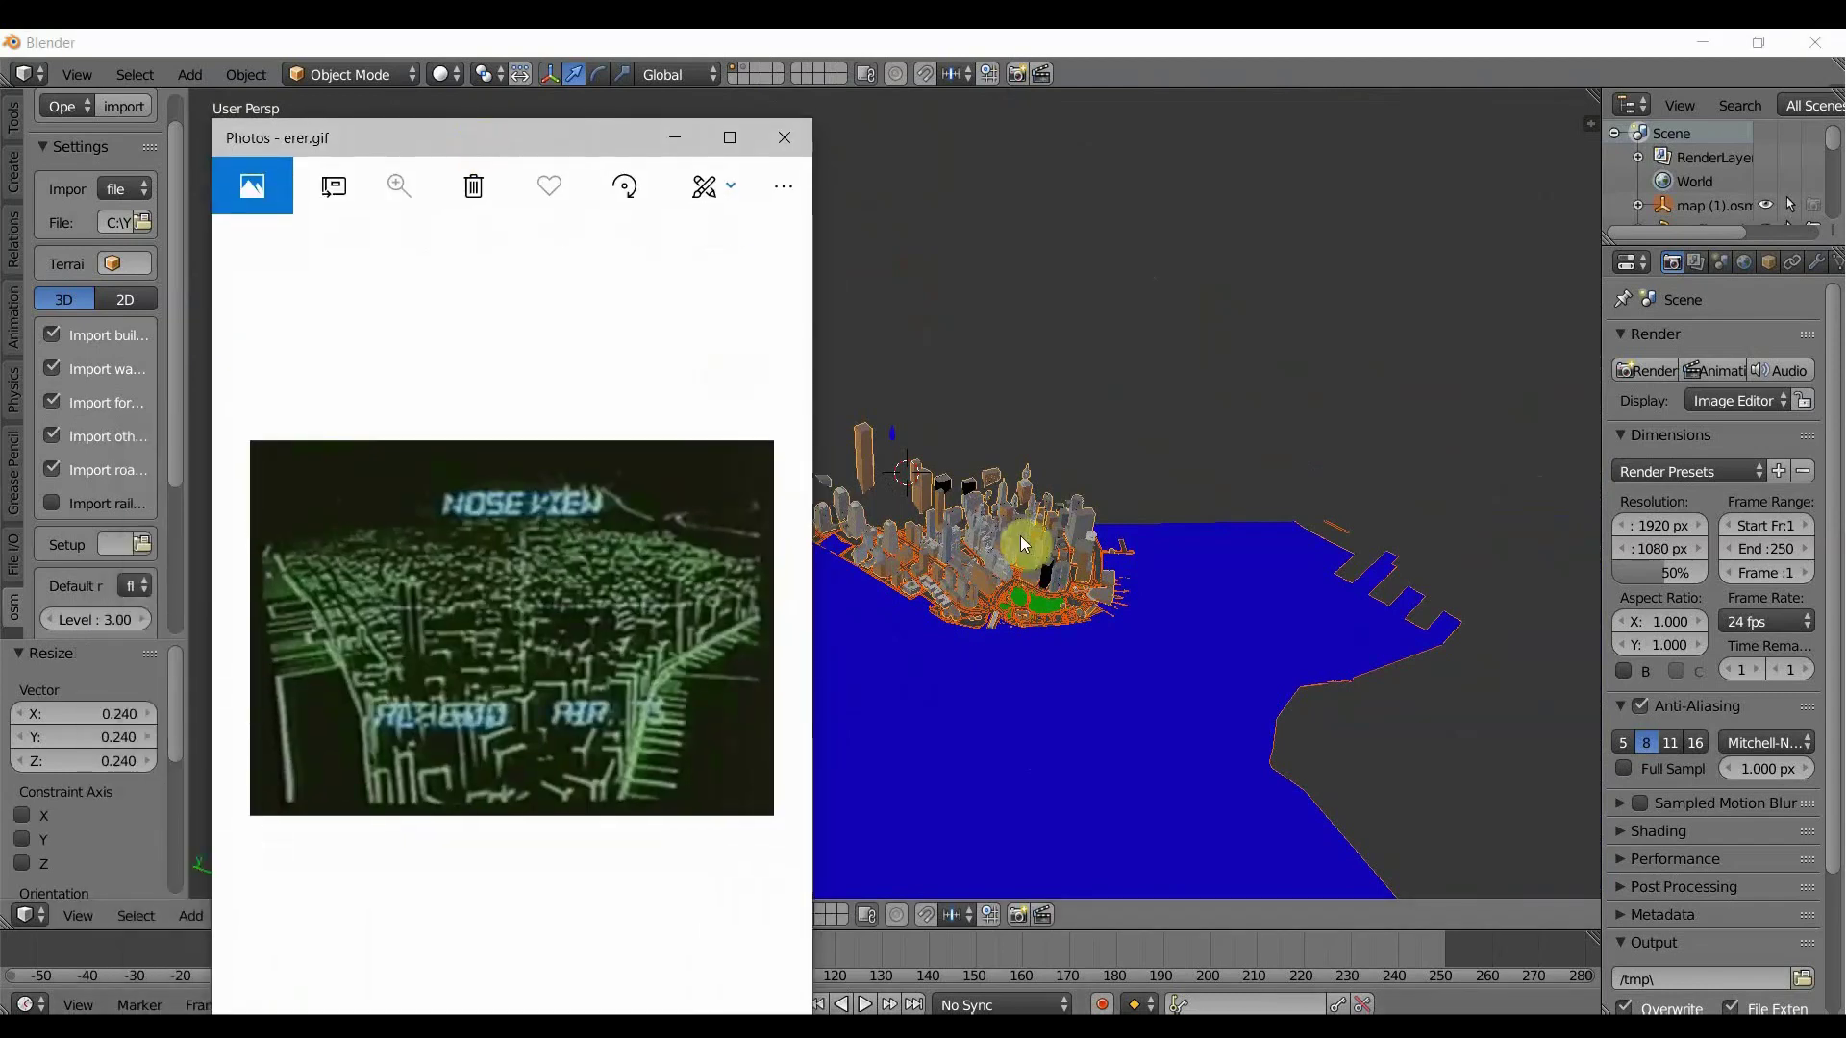
# Compare the city model with the wireframe reference image erer.gif, viewing the model from a similar aerial angle.
pyautogui.scroll(5, 1021, 535)
pyautogui.moveTo(1021, 535); pyautogui.dragTo(941, 521, button='middle')
pyautogui.click(332, 1026)
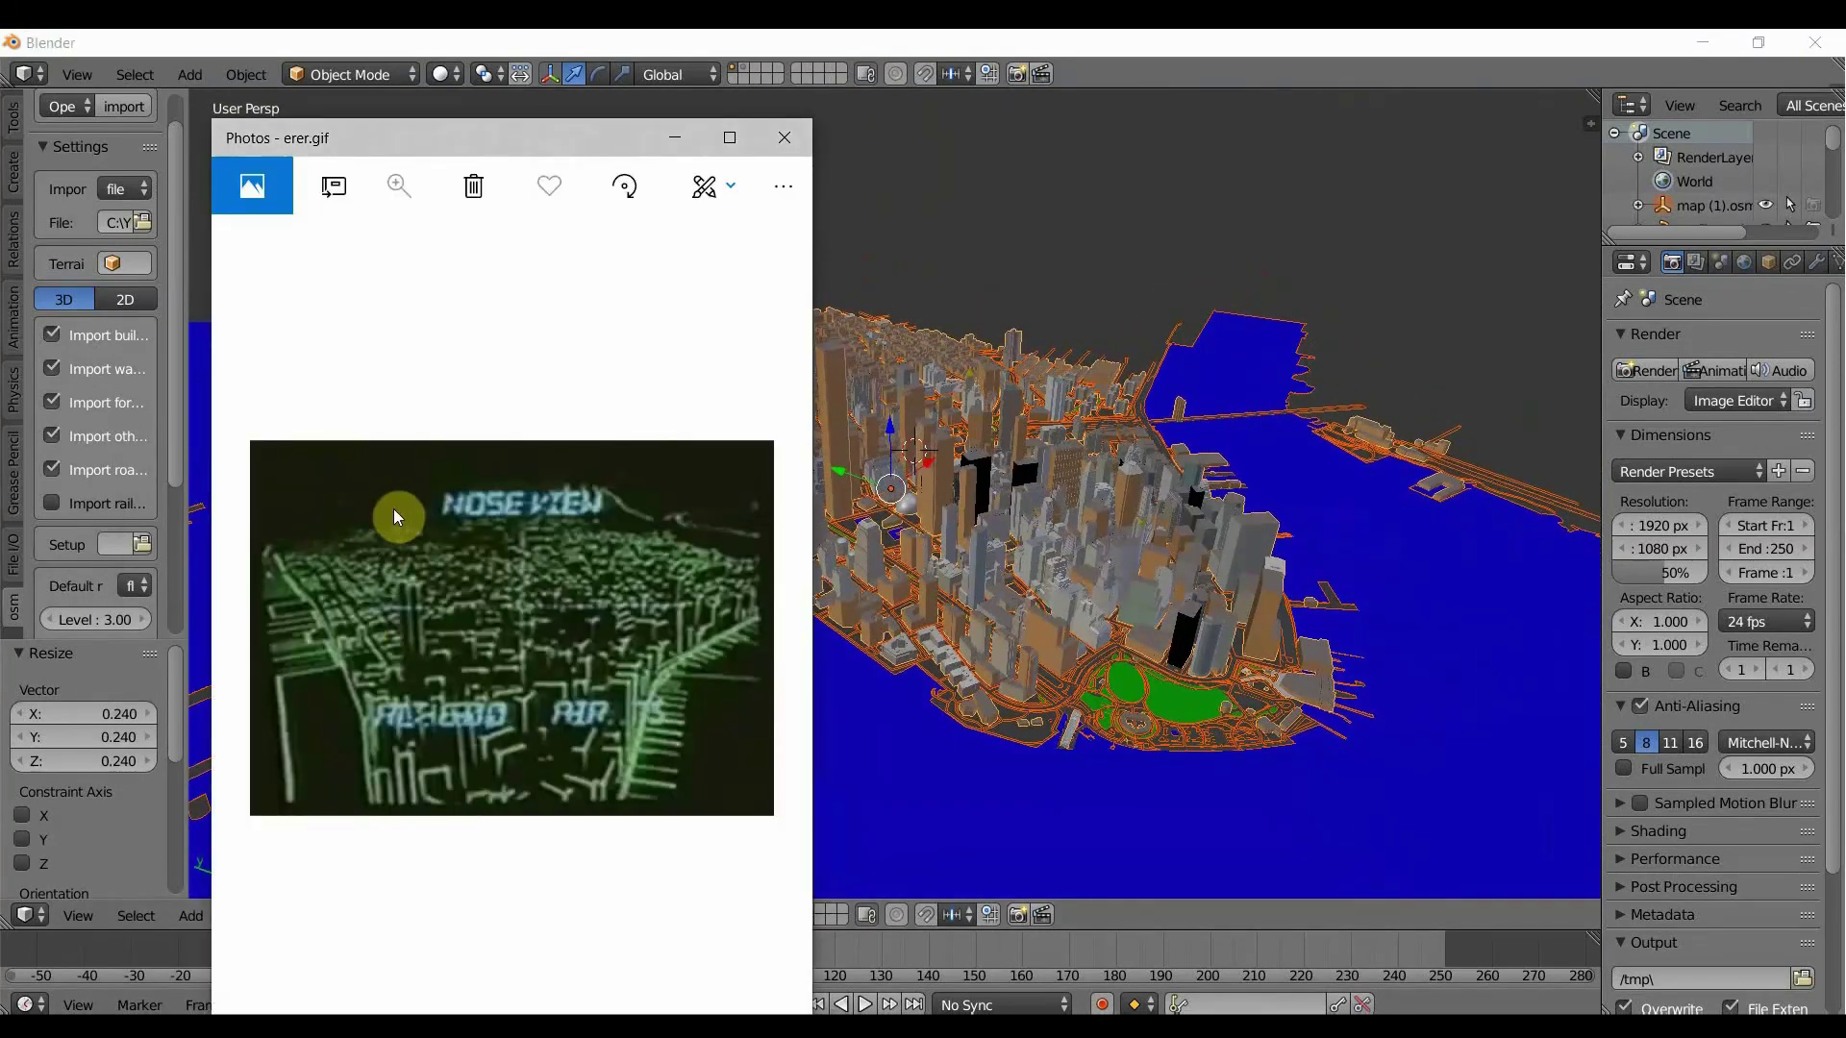
pyautogui.moveTo(453, 142); pyautogui.dragTo(400, 123)
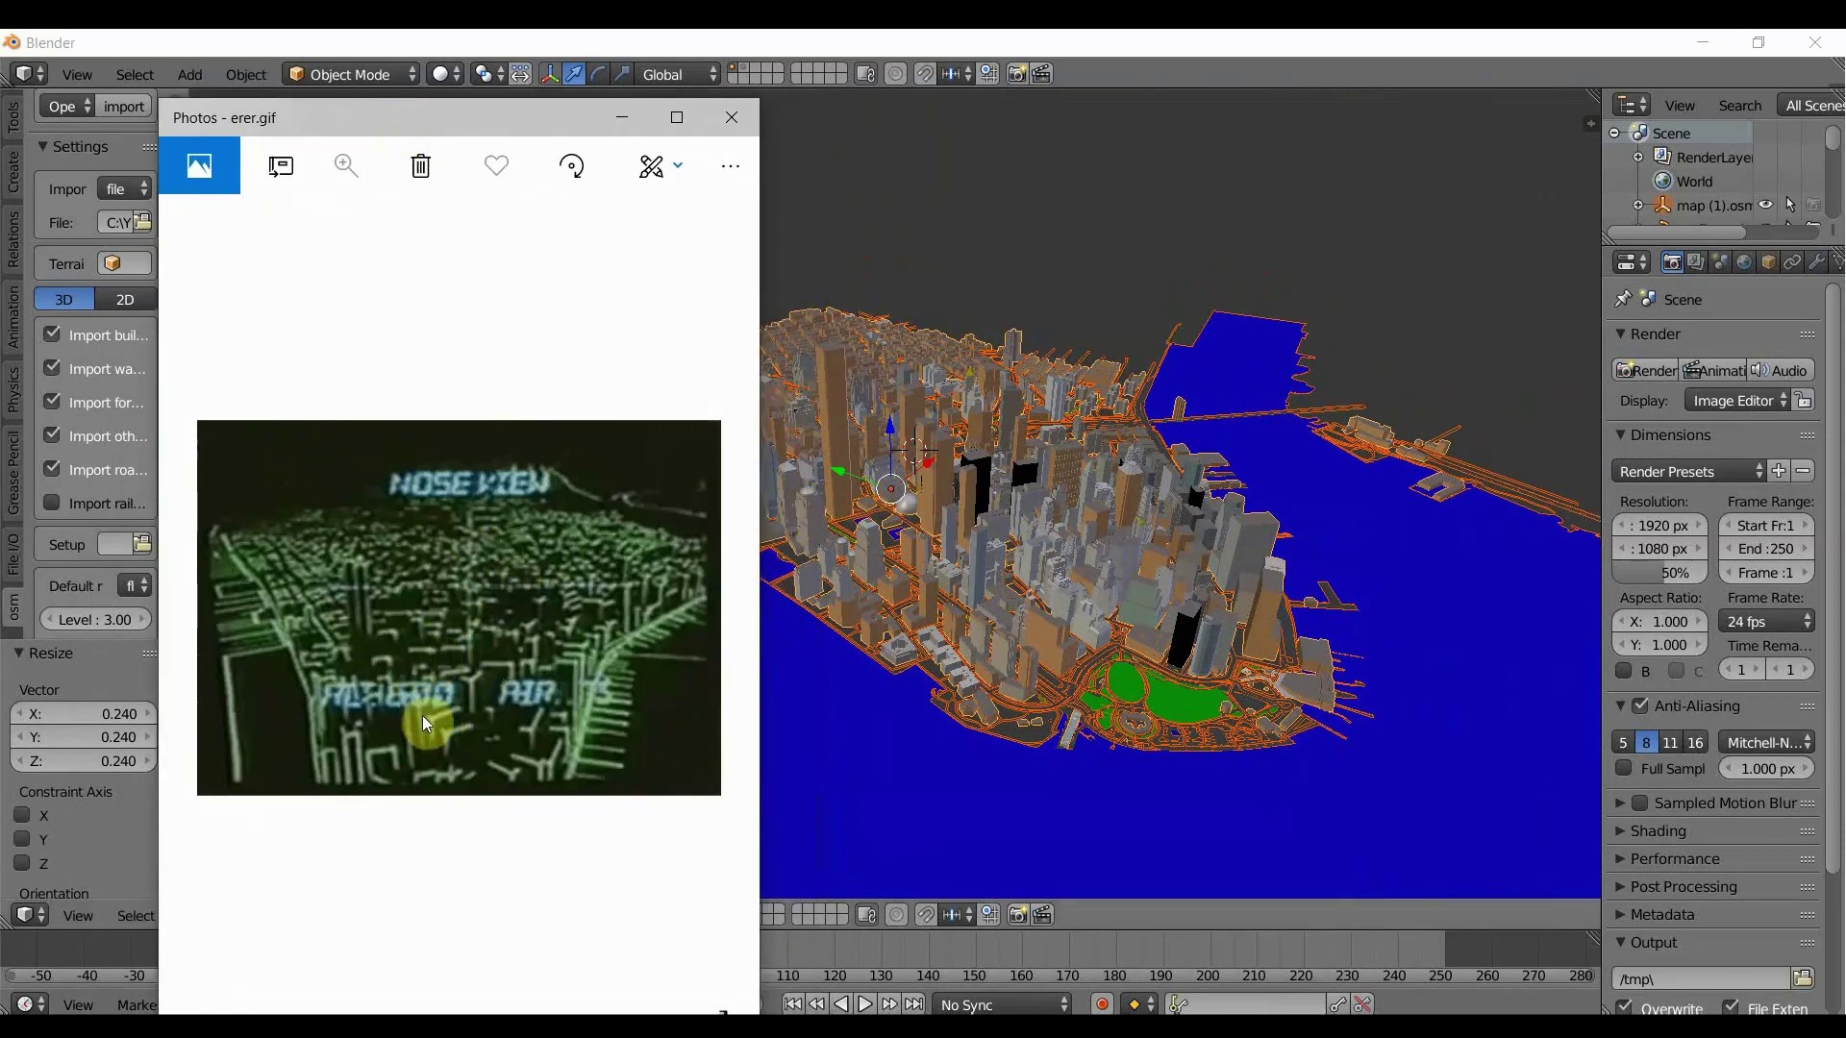
pyautogui.moveTo(971, 663); pyautogui.dragTo(894, 615, button='middle')
pyautogui.click(370, 1004)
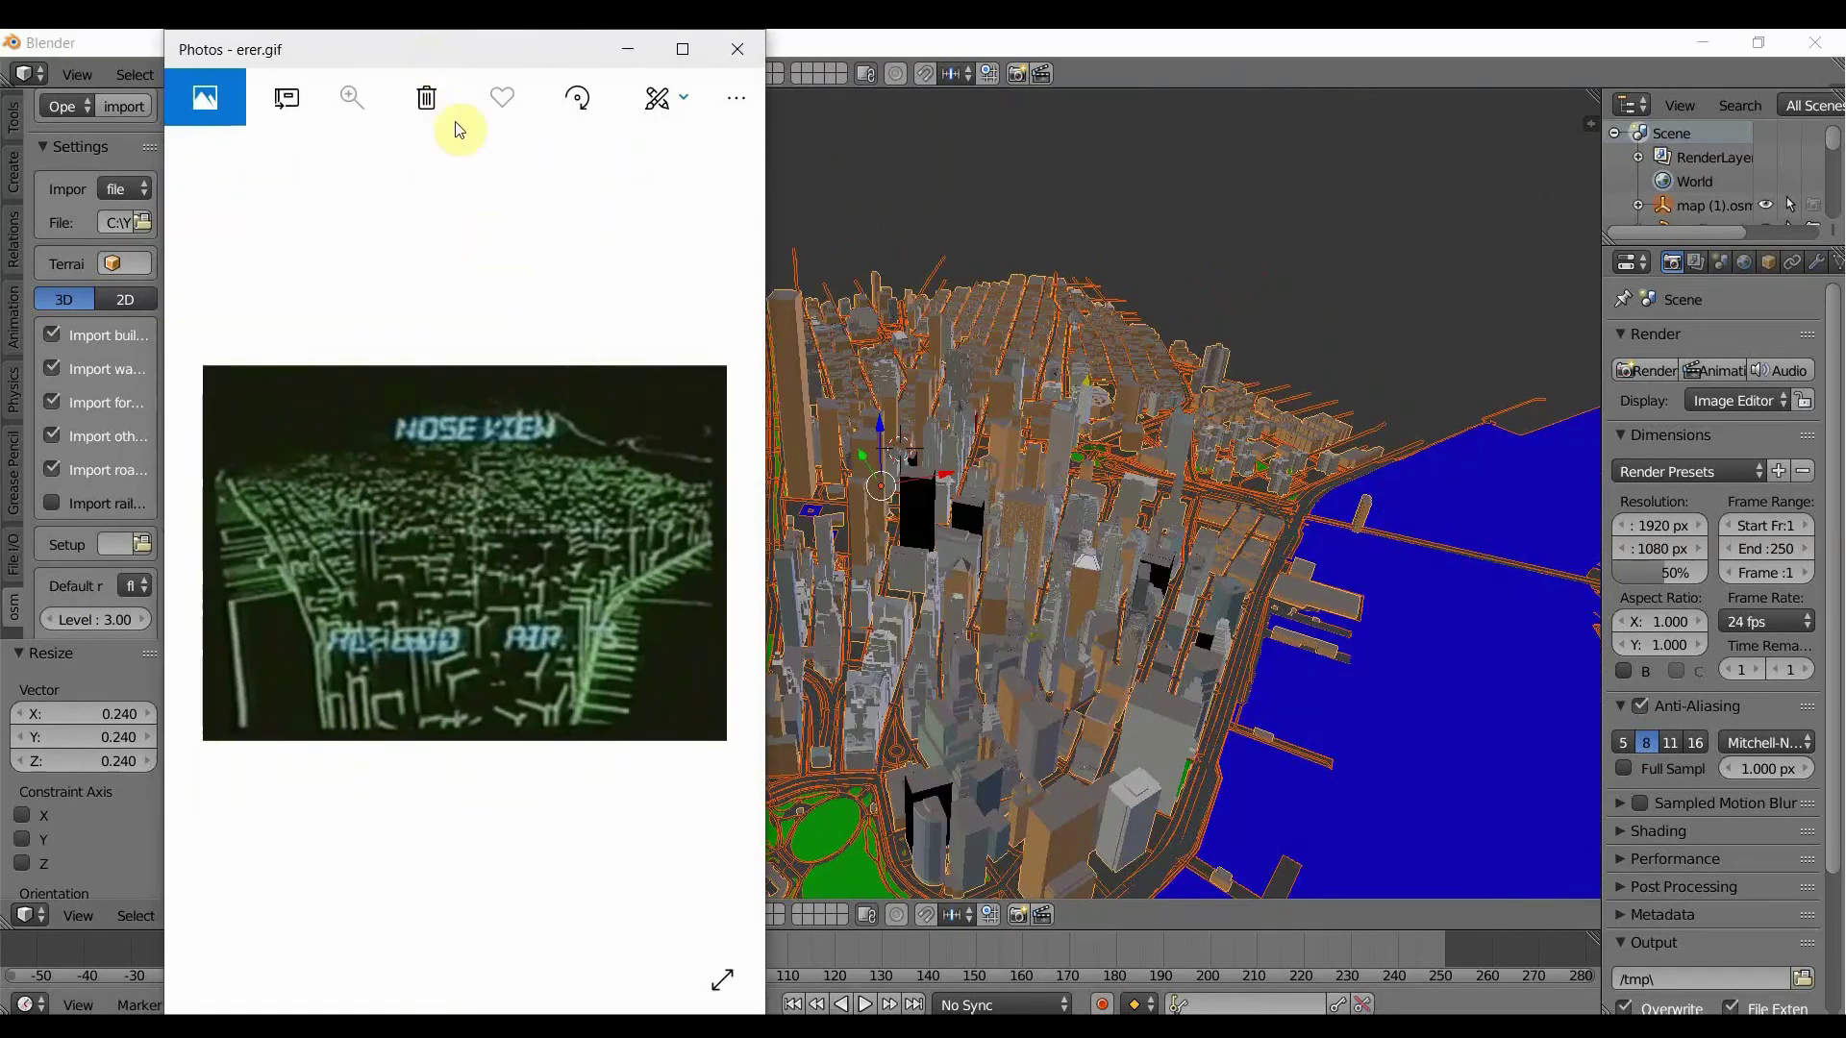
pyautogui.moveTo(459, 129); pyautogui.dragTo(385, 567)
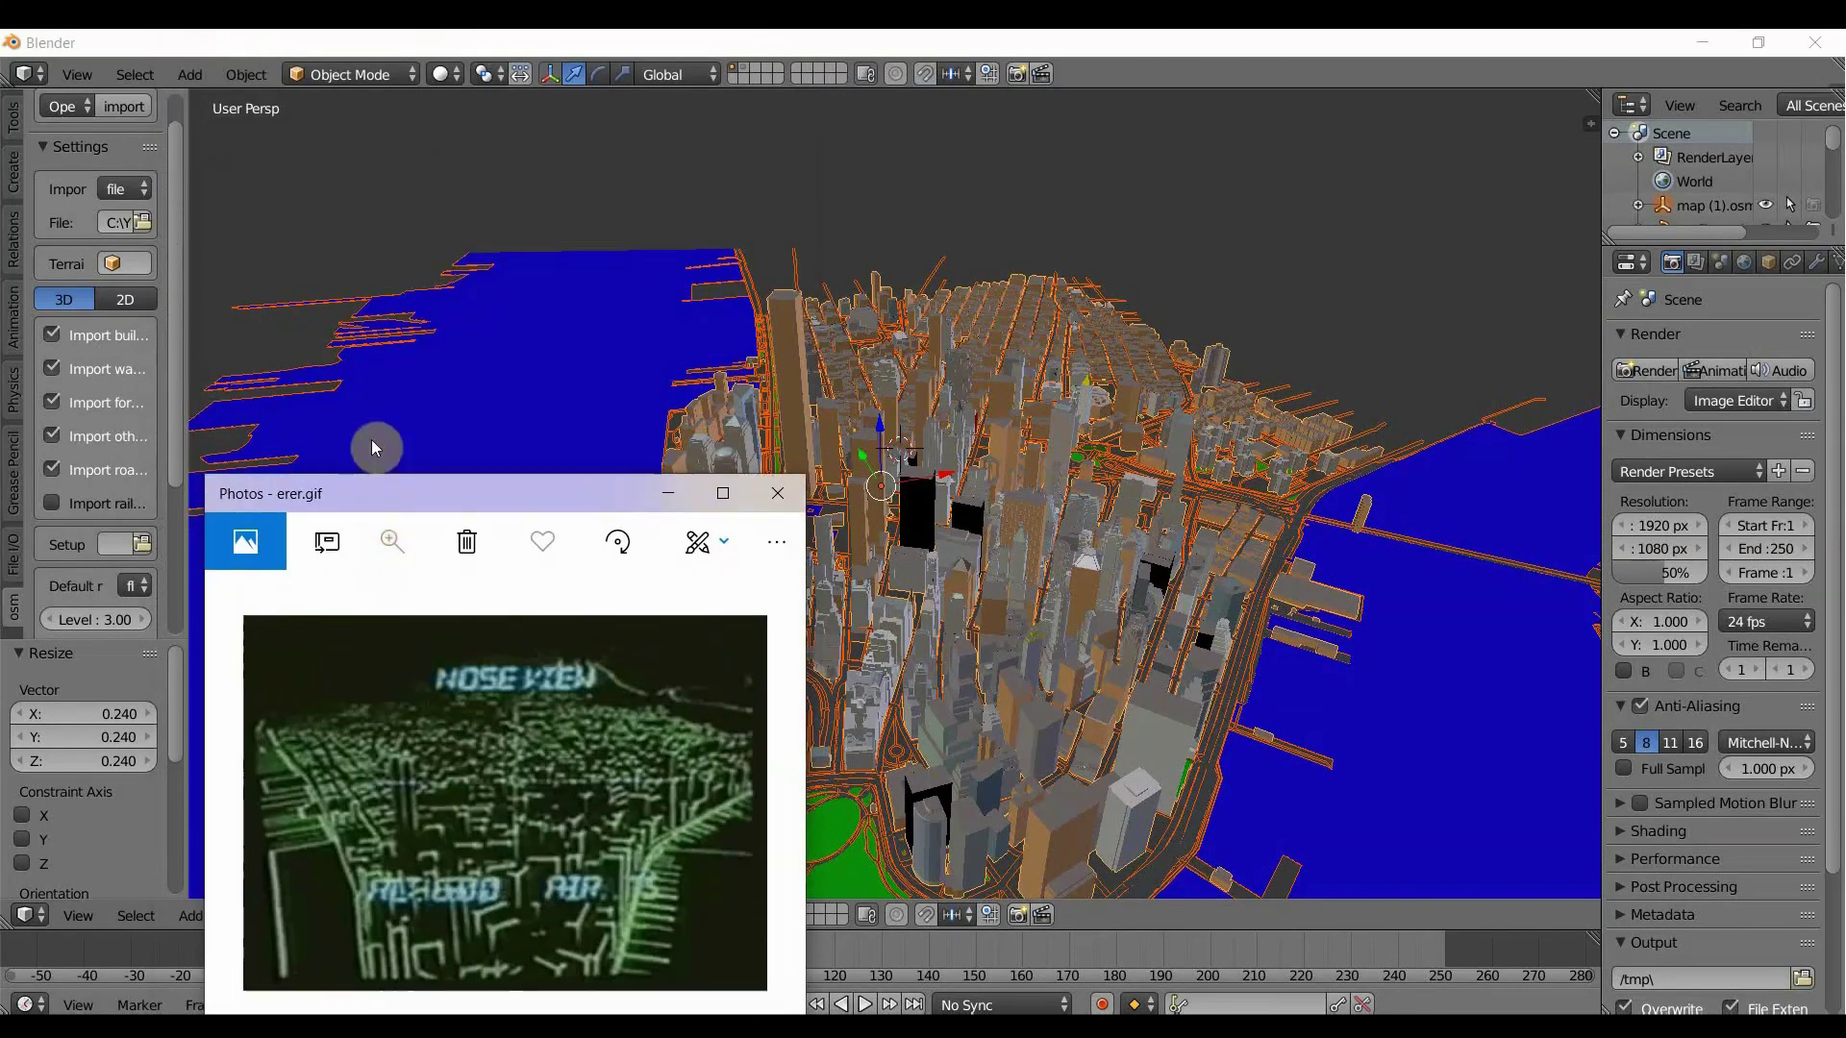
pyautogui.moveTo(375, 448); pyautogui.dragTo(457, 141)
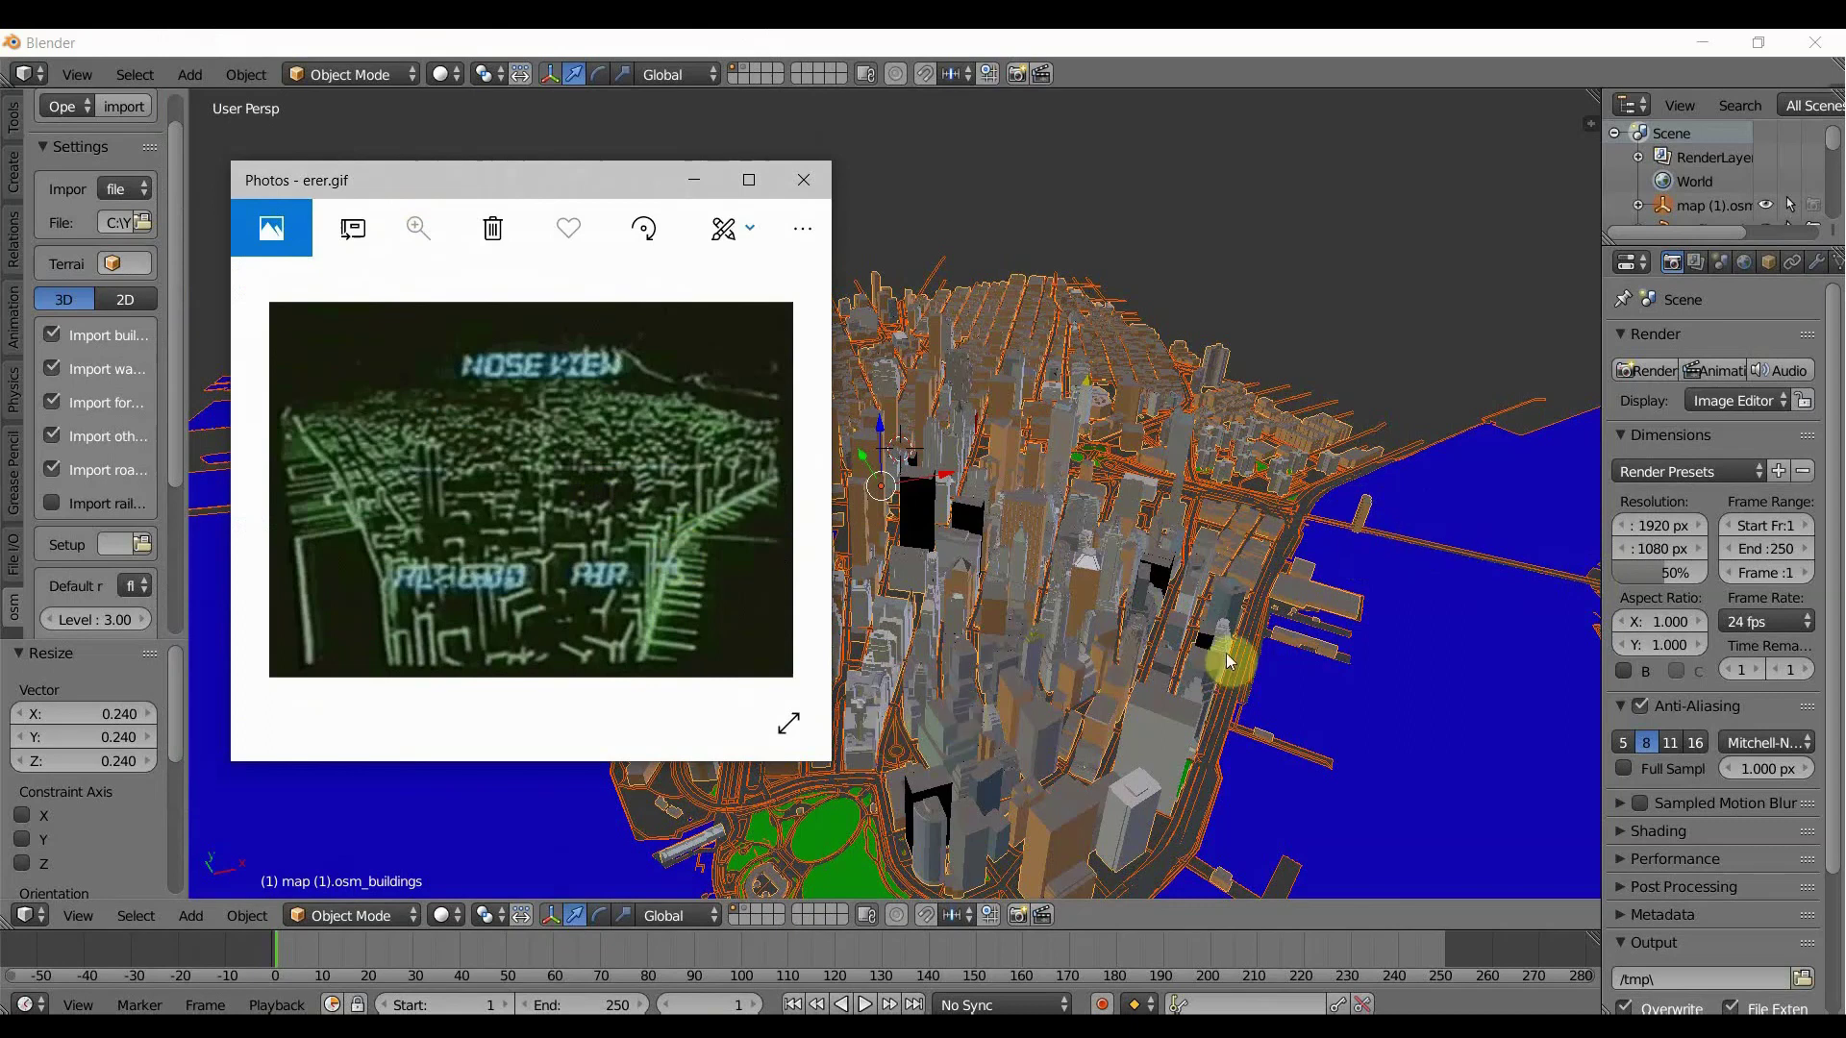
pyautogui.moveTo(1227, 660); pyautogui.dragTo(1134, 769, button='middle')
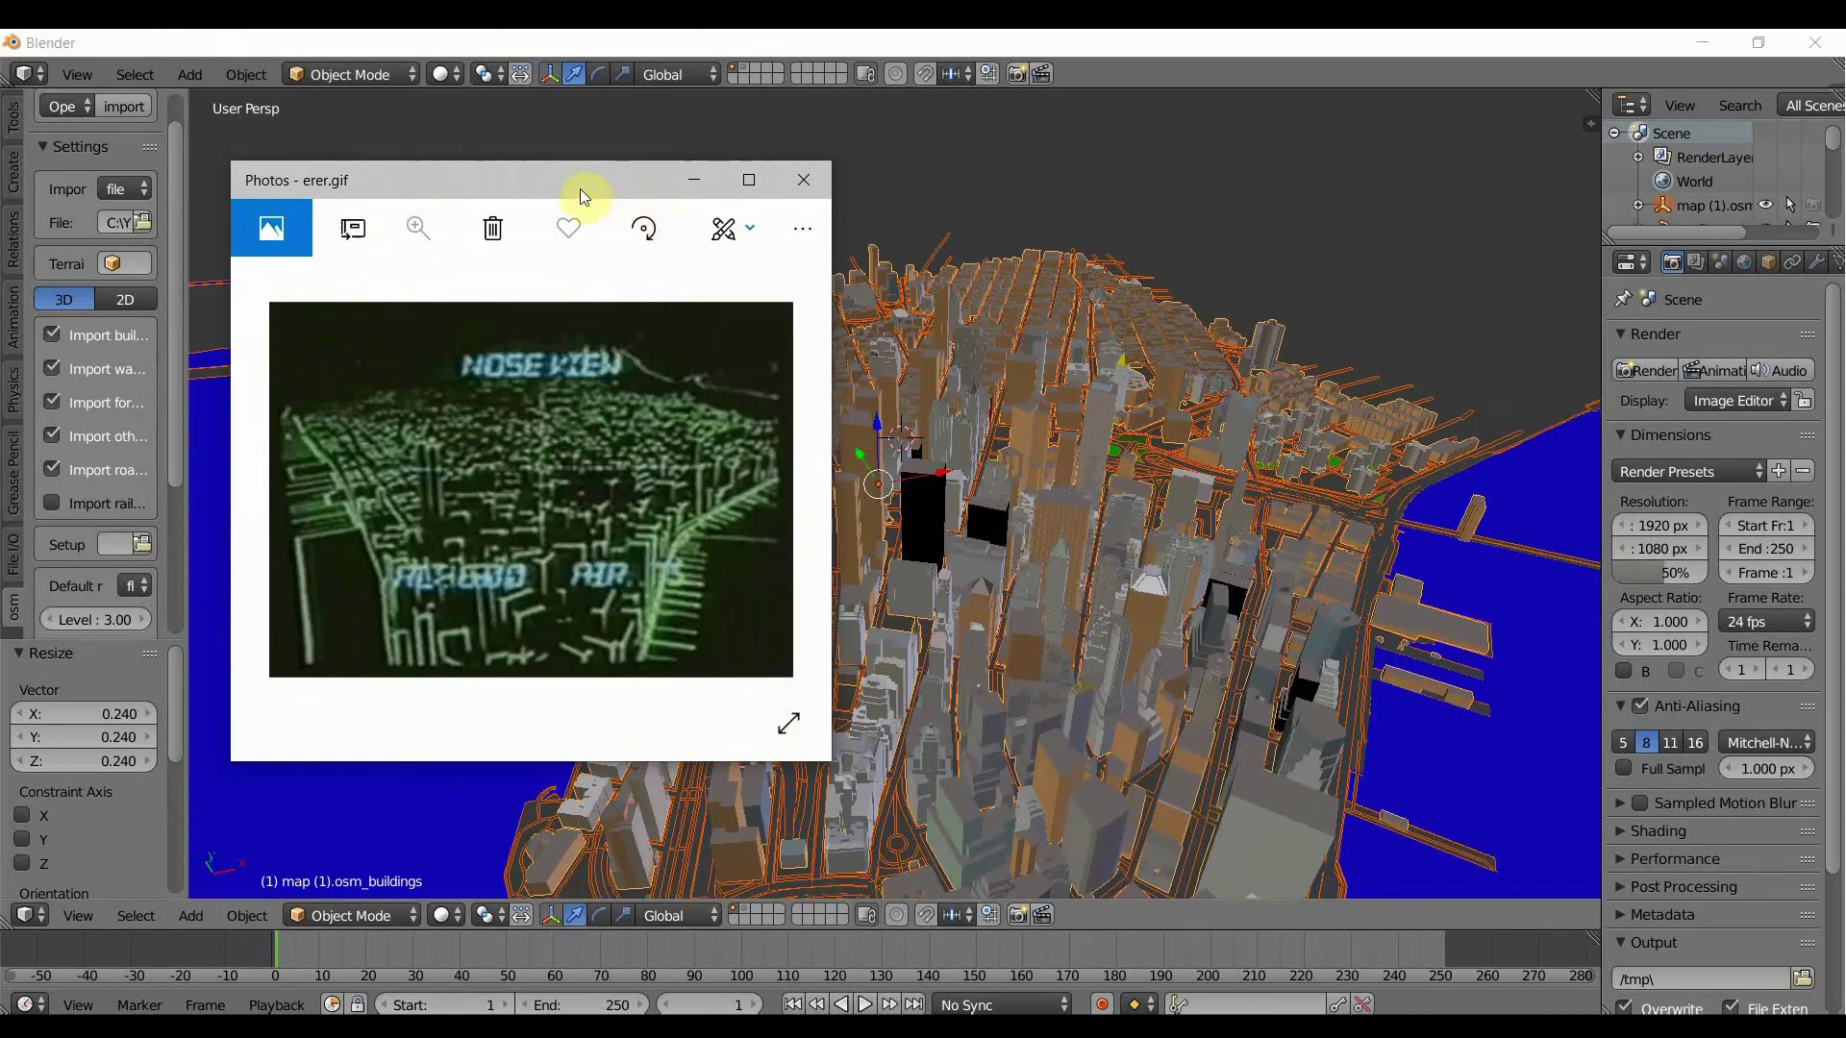
pyautogui.moveTo(580, 188); pyautogui.dragTo(404, 188)
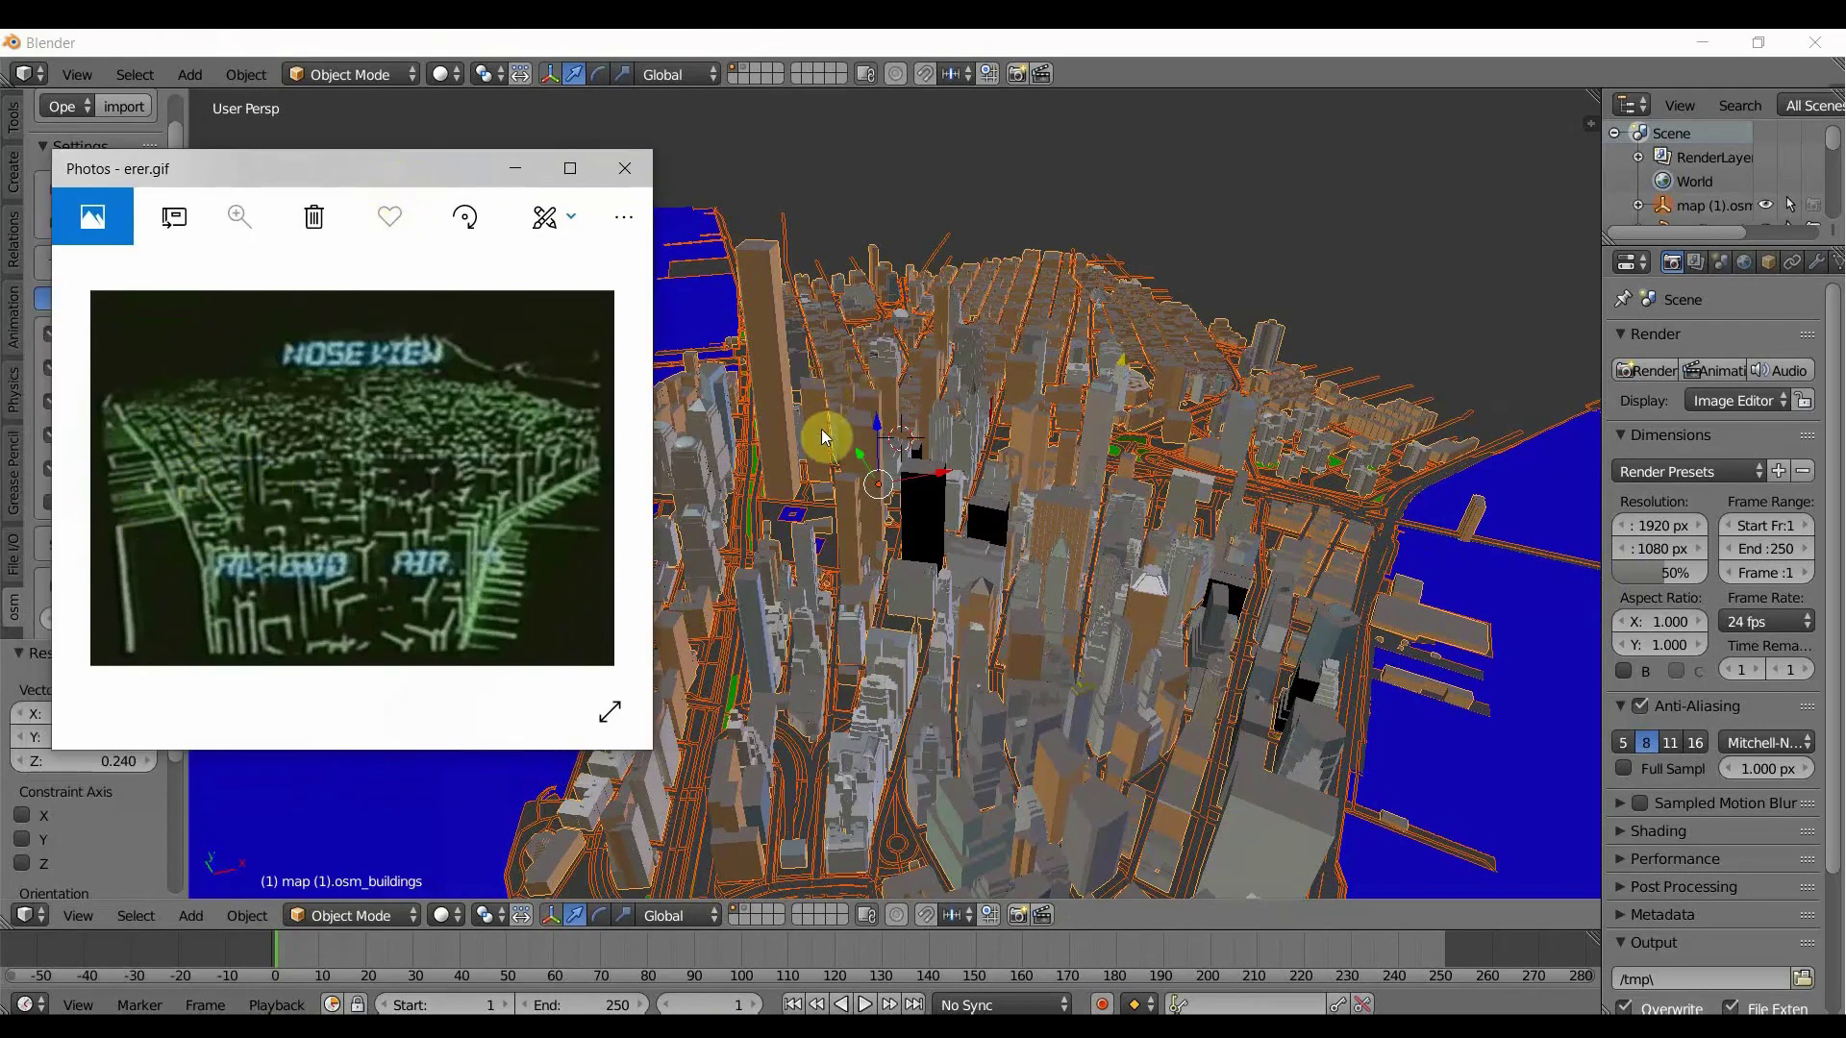
pyautogui.moveTo(824, 503); pyautogui.dragTo(960, 465, button='middle')
pyautogui.scroll(-5, 962, 463)
pyautogui.scroll(5, 958, 456)
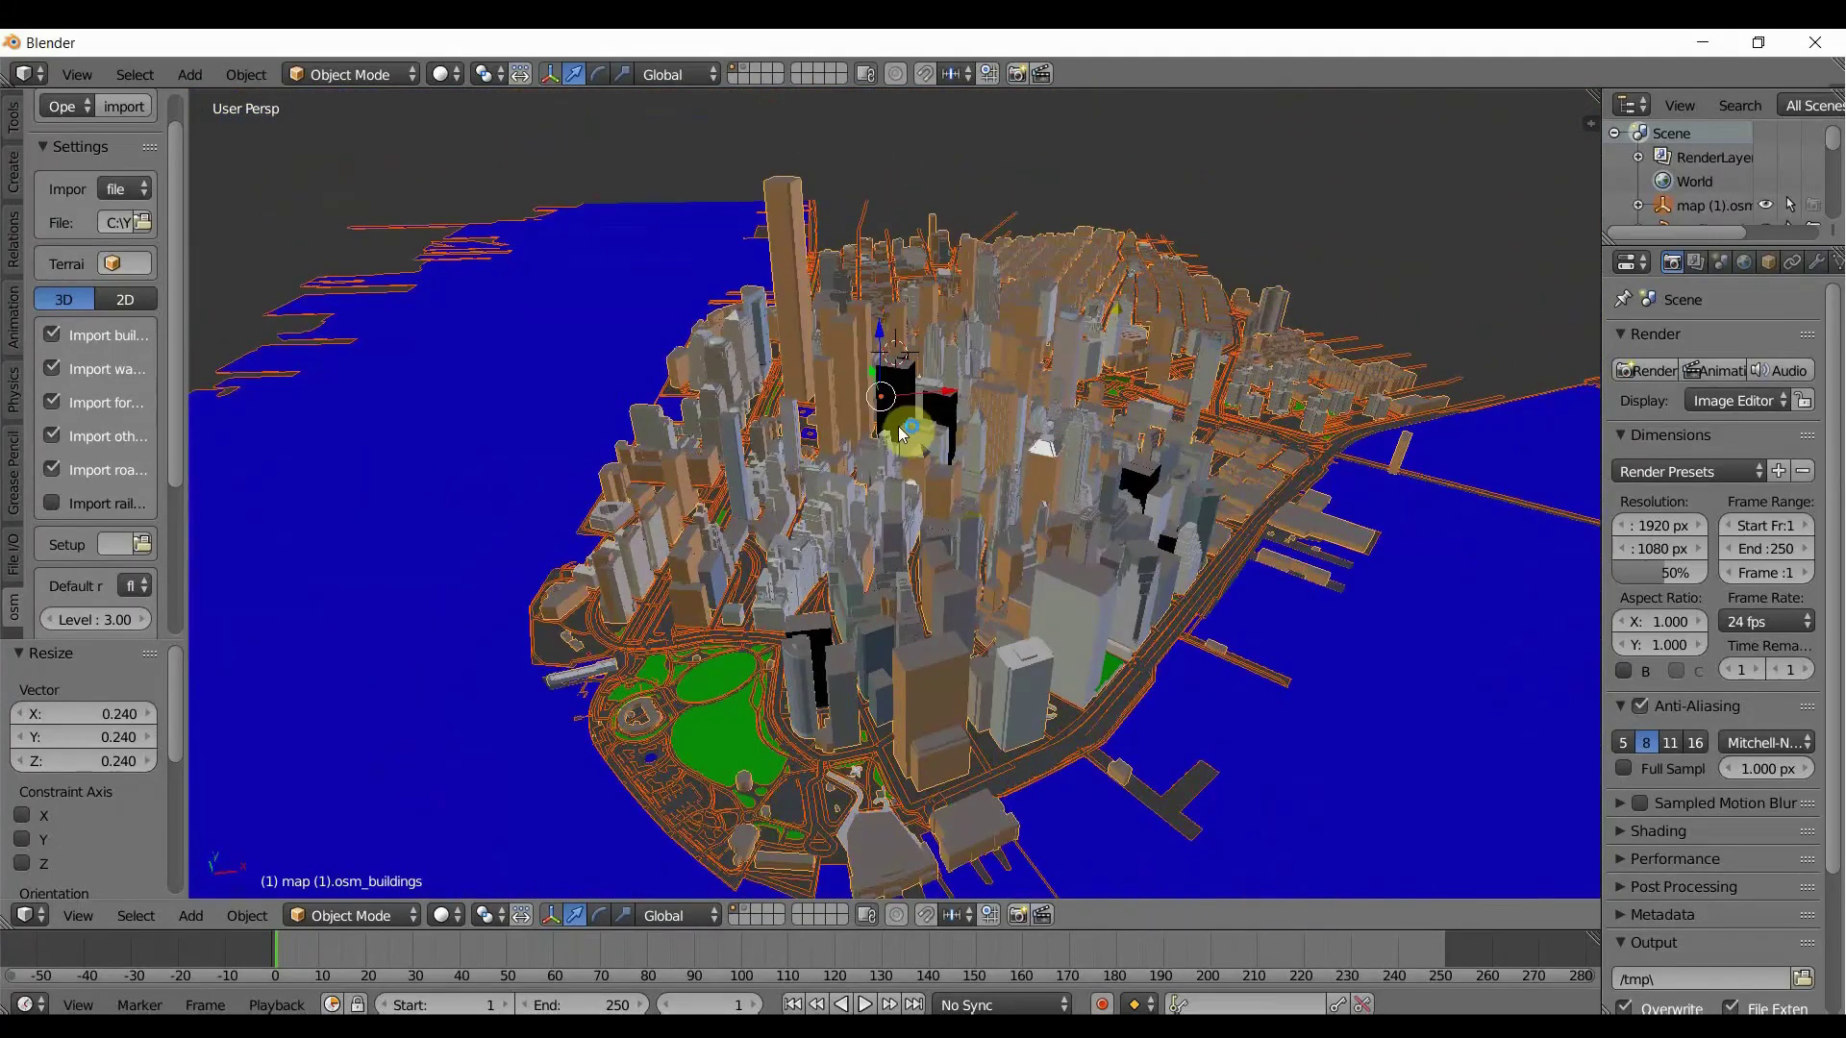
# Select all parts of the city map and scale them down again by a factor of 0.18.
pyautogui.press('a')
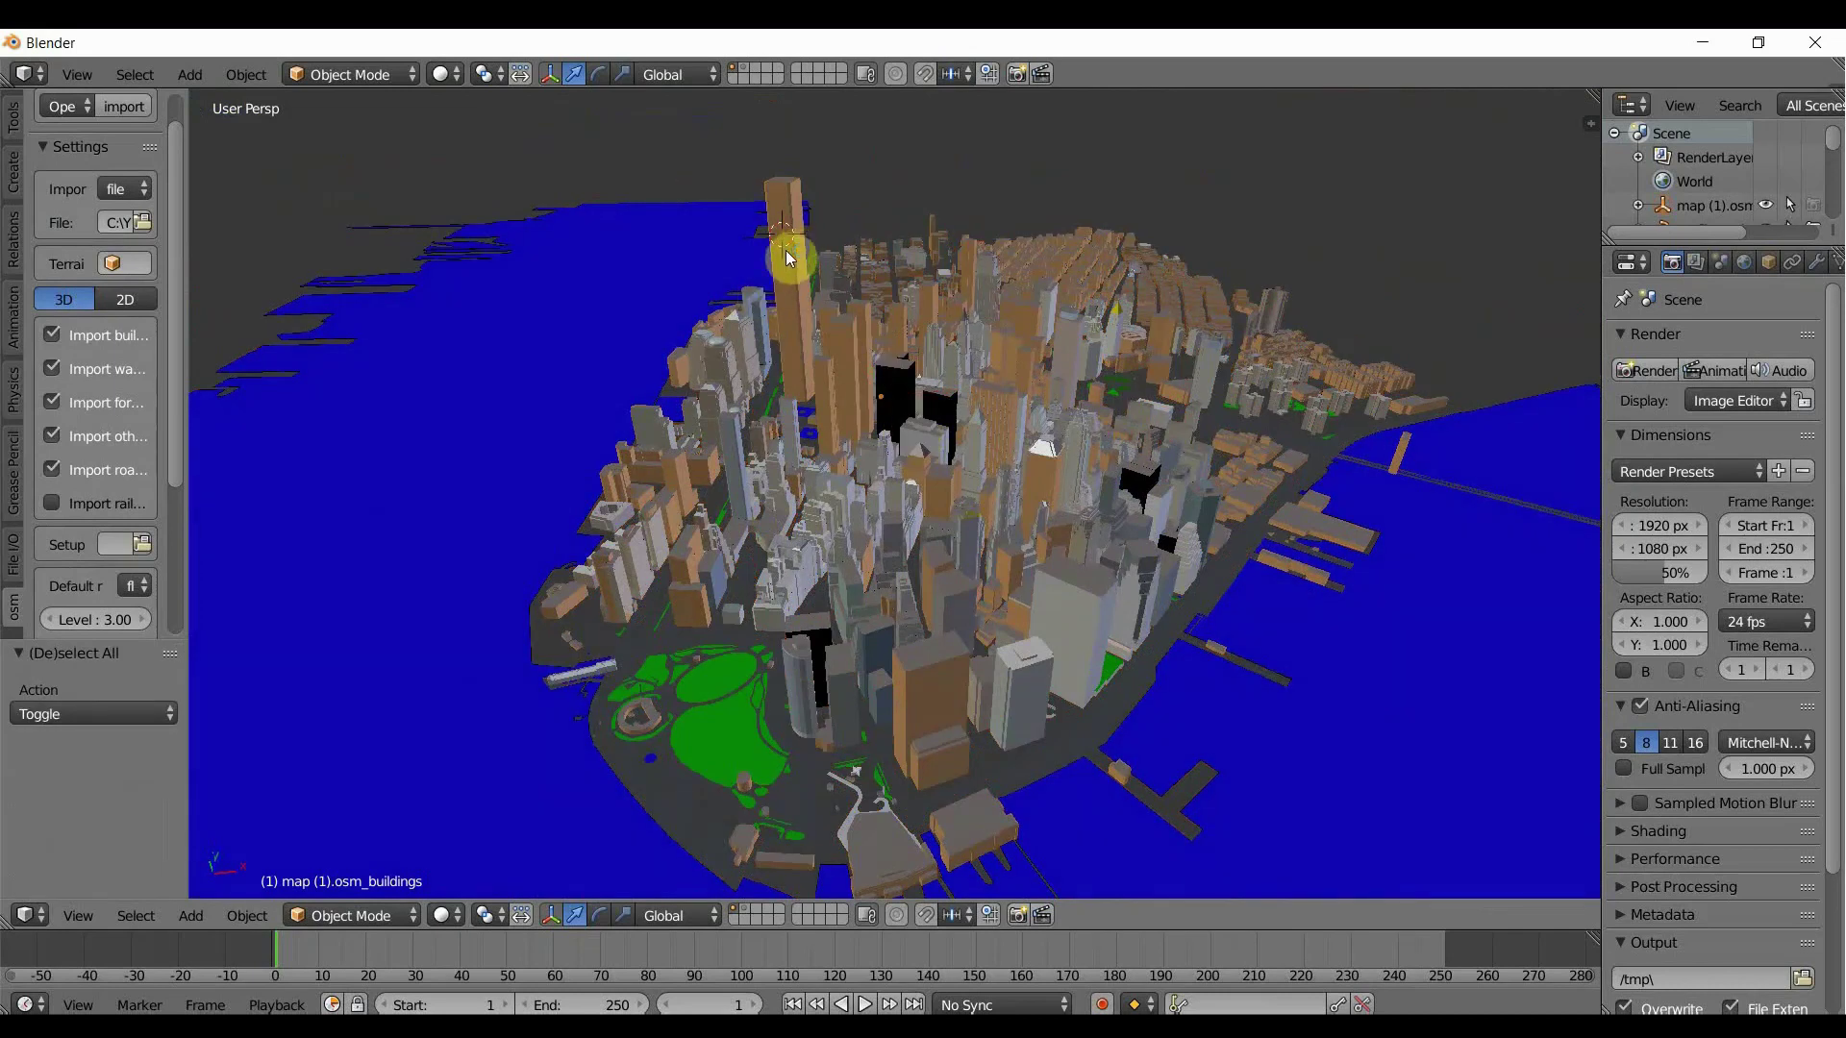
pyautogui.moveTo(786, 250); pyautogui.dragTo(838, 297, button='middle')
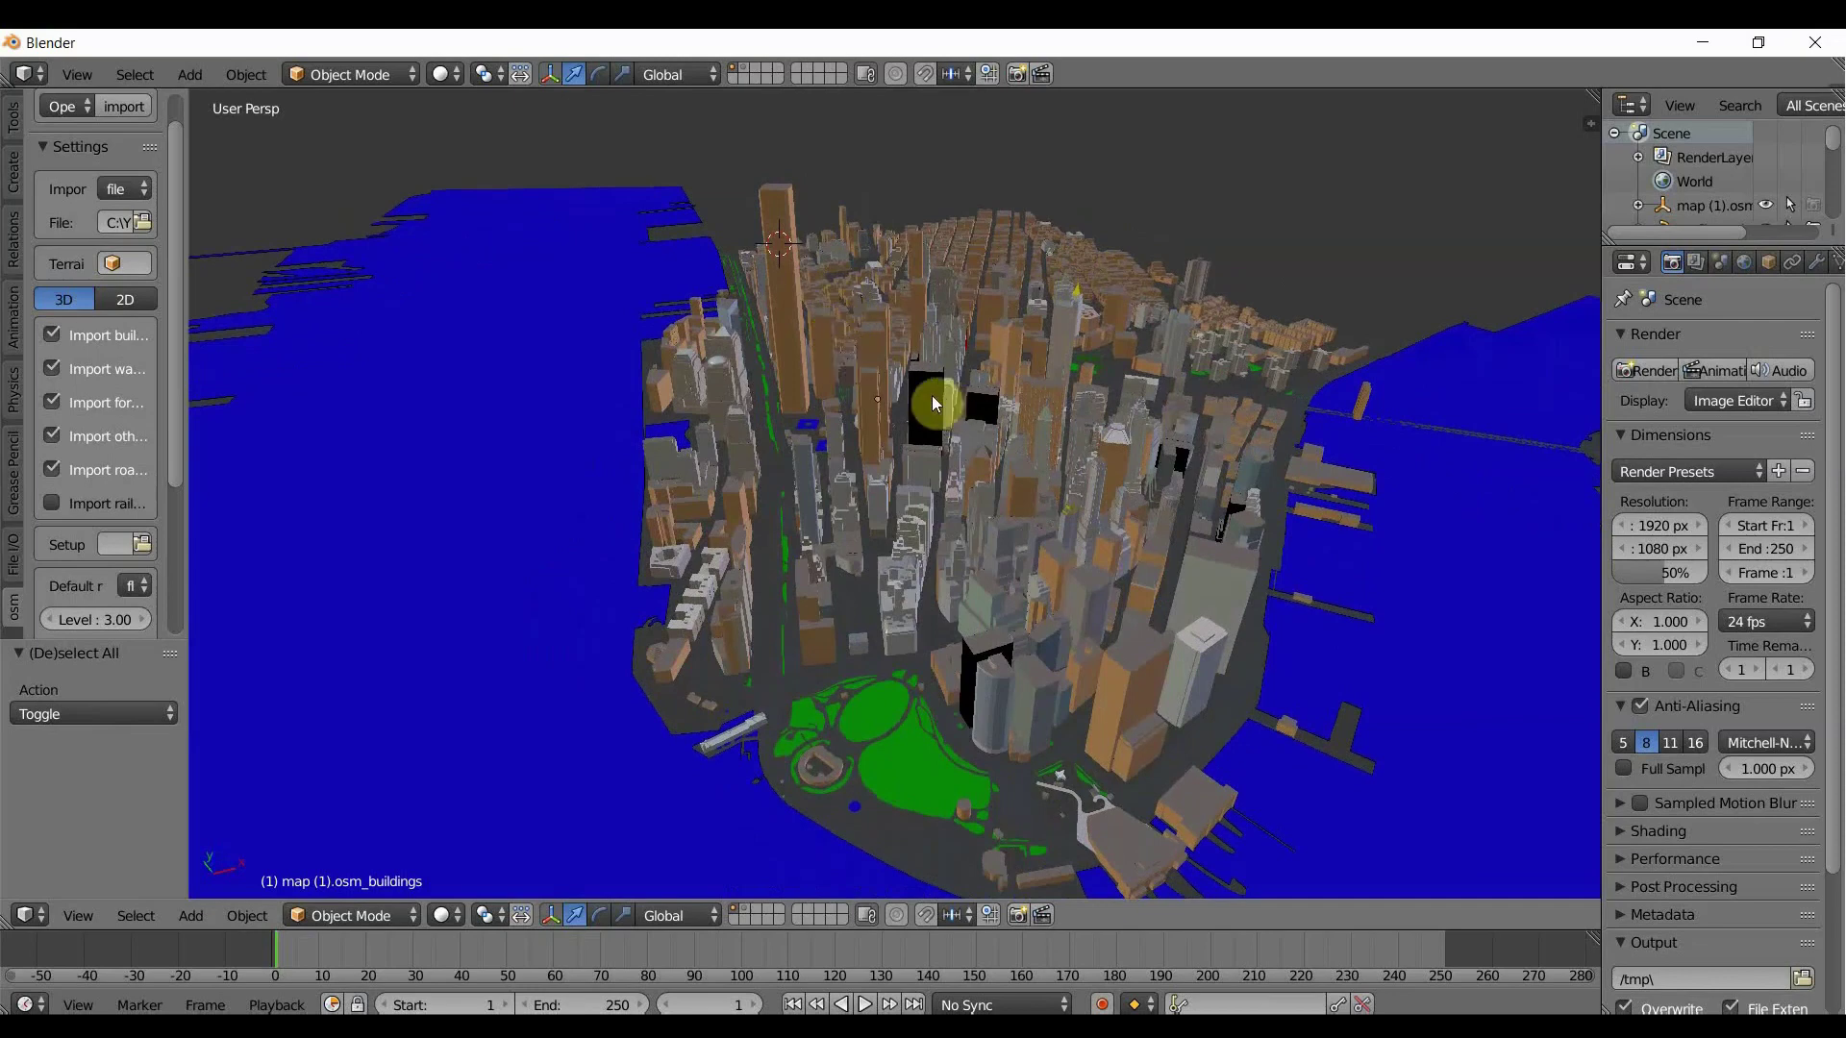
pyautogui.press('a')
pyautogui.scroll(3, 829, 366)
pyautogui.scroll(-6, 878, 383)
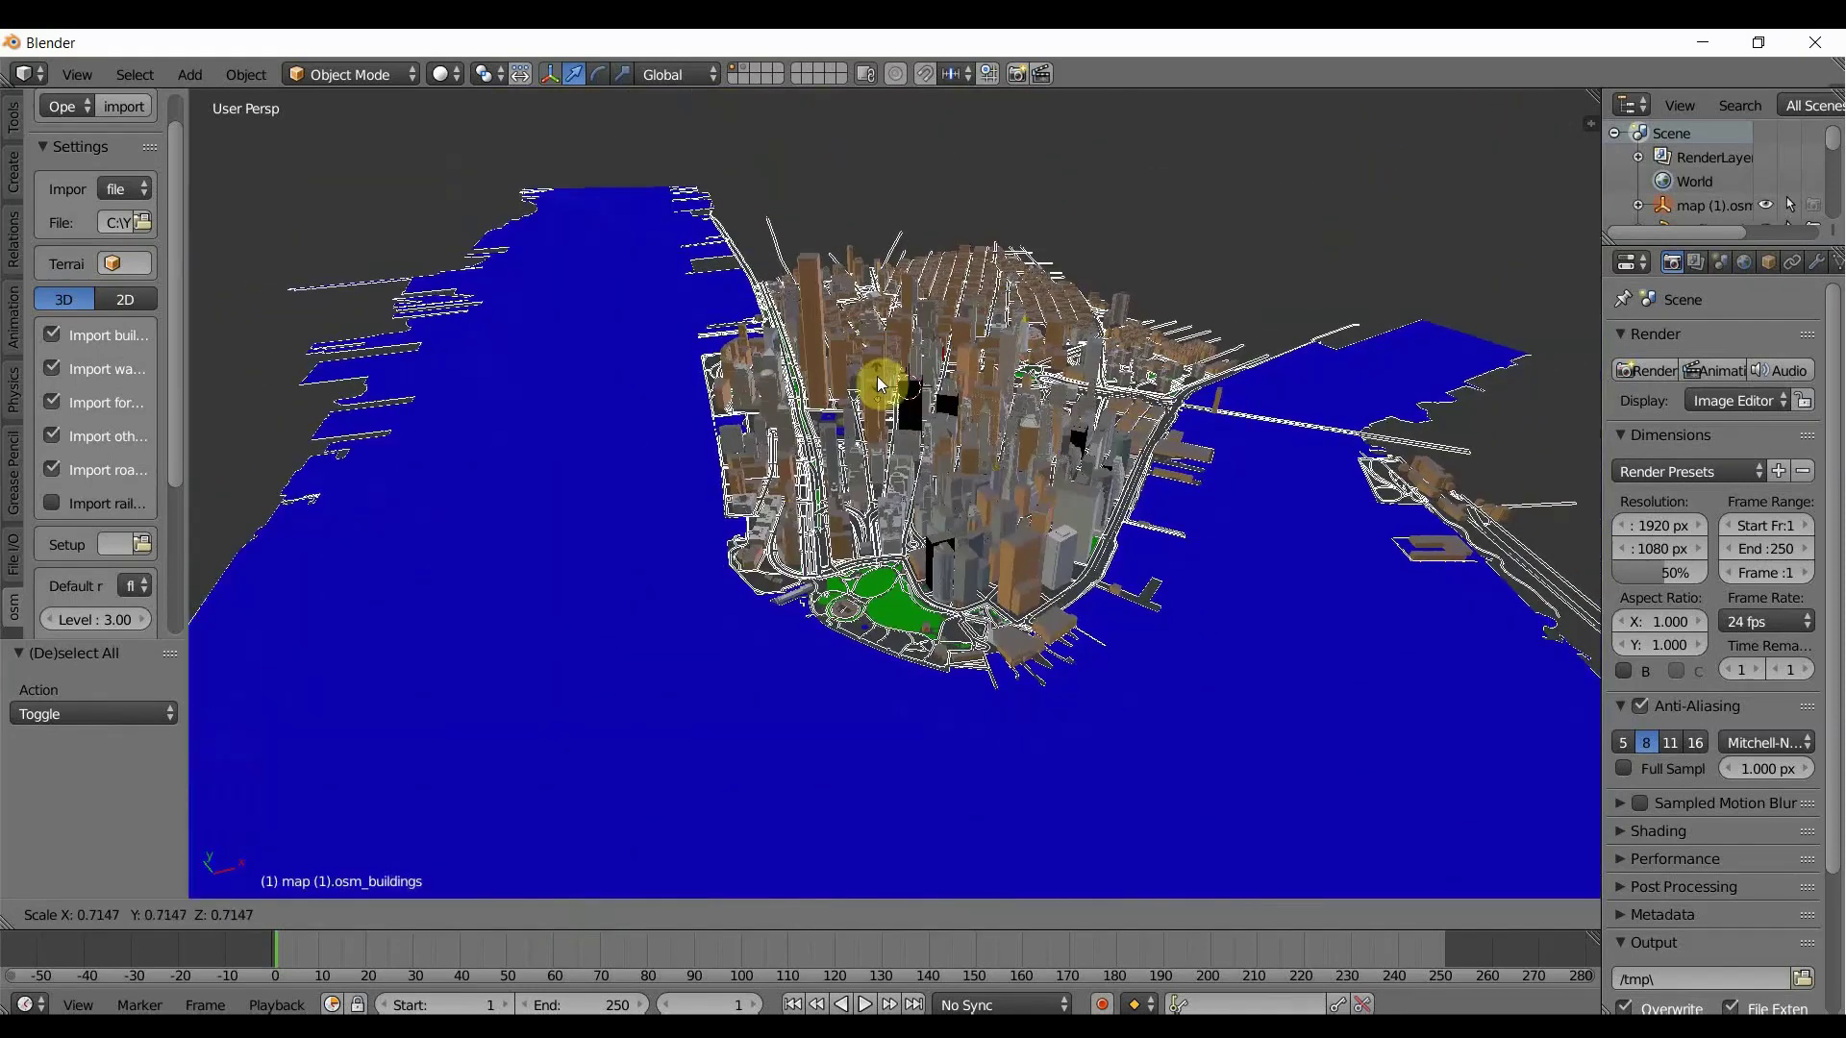
pyautogui.scroll(3, 878, 384)
pyautogui.press('s')
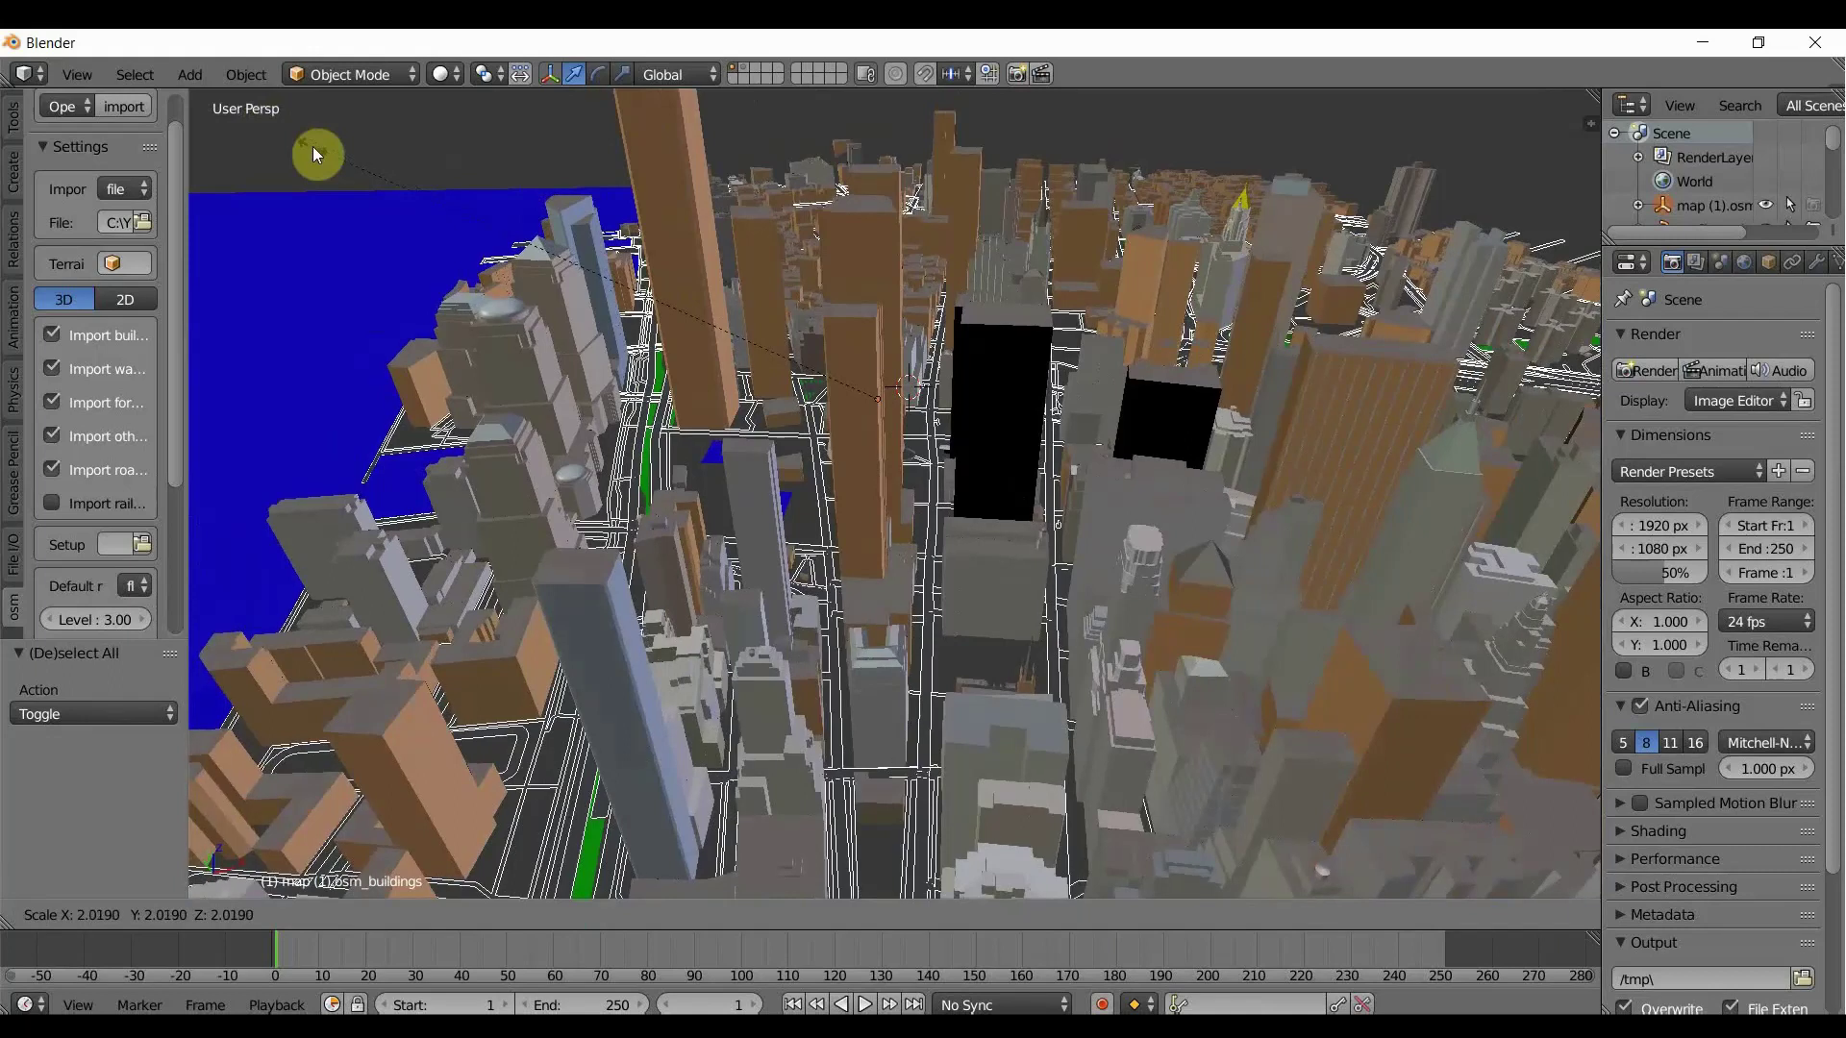
pyautogui.click(313, 146)
pyautogui.scroll(-6, 642, 383)
pyautogui.moveTo(832, 354)
pyautogui.mouseDown(button='middle')
pyautogui.moveTo(746, 348)
pyautogui.moveTo(817, 347)
pyautogui.mouseUp(button='middle')
pyautogui.press('s')
pyautogui.click(851, 393)
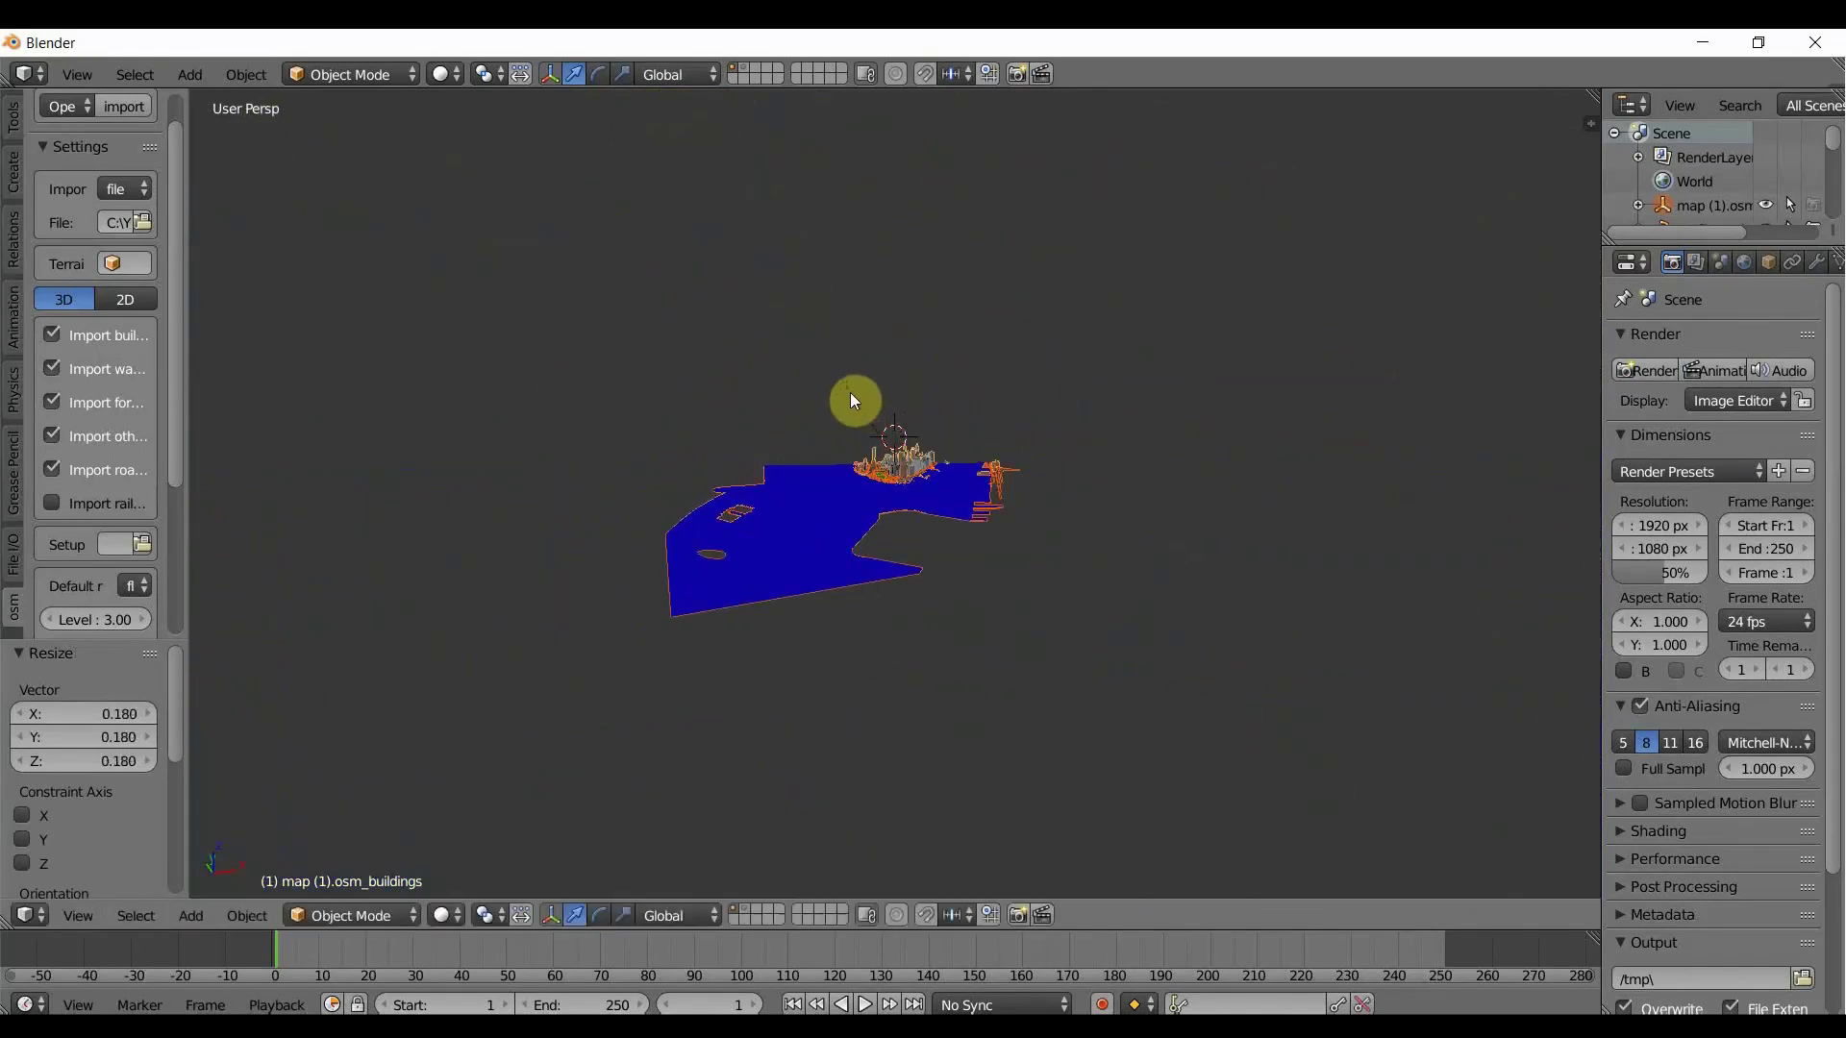
# Scale the selected city map objects down twice more, by factors of 0.338 and 0.383.
pyautogui.scroll(5, 850, 394)
pyautogui.press('s')
pyautogui.click(793, 328)
pyautogui.scroll(4, 777, 329)
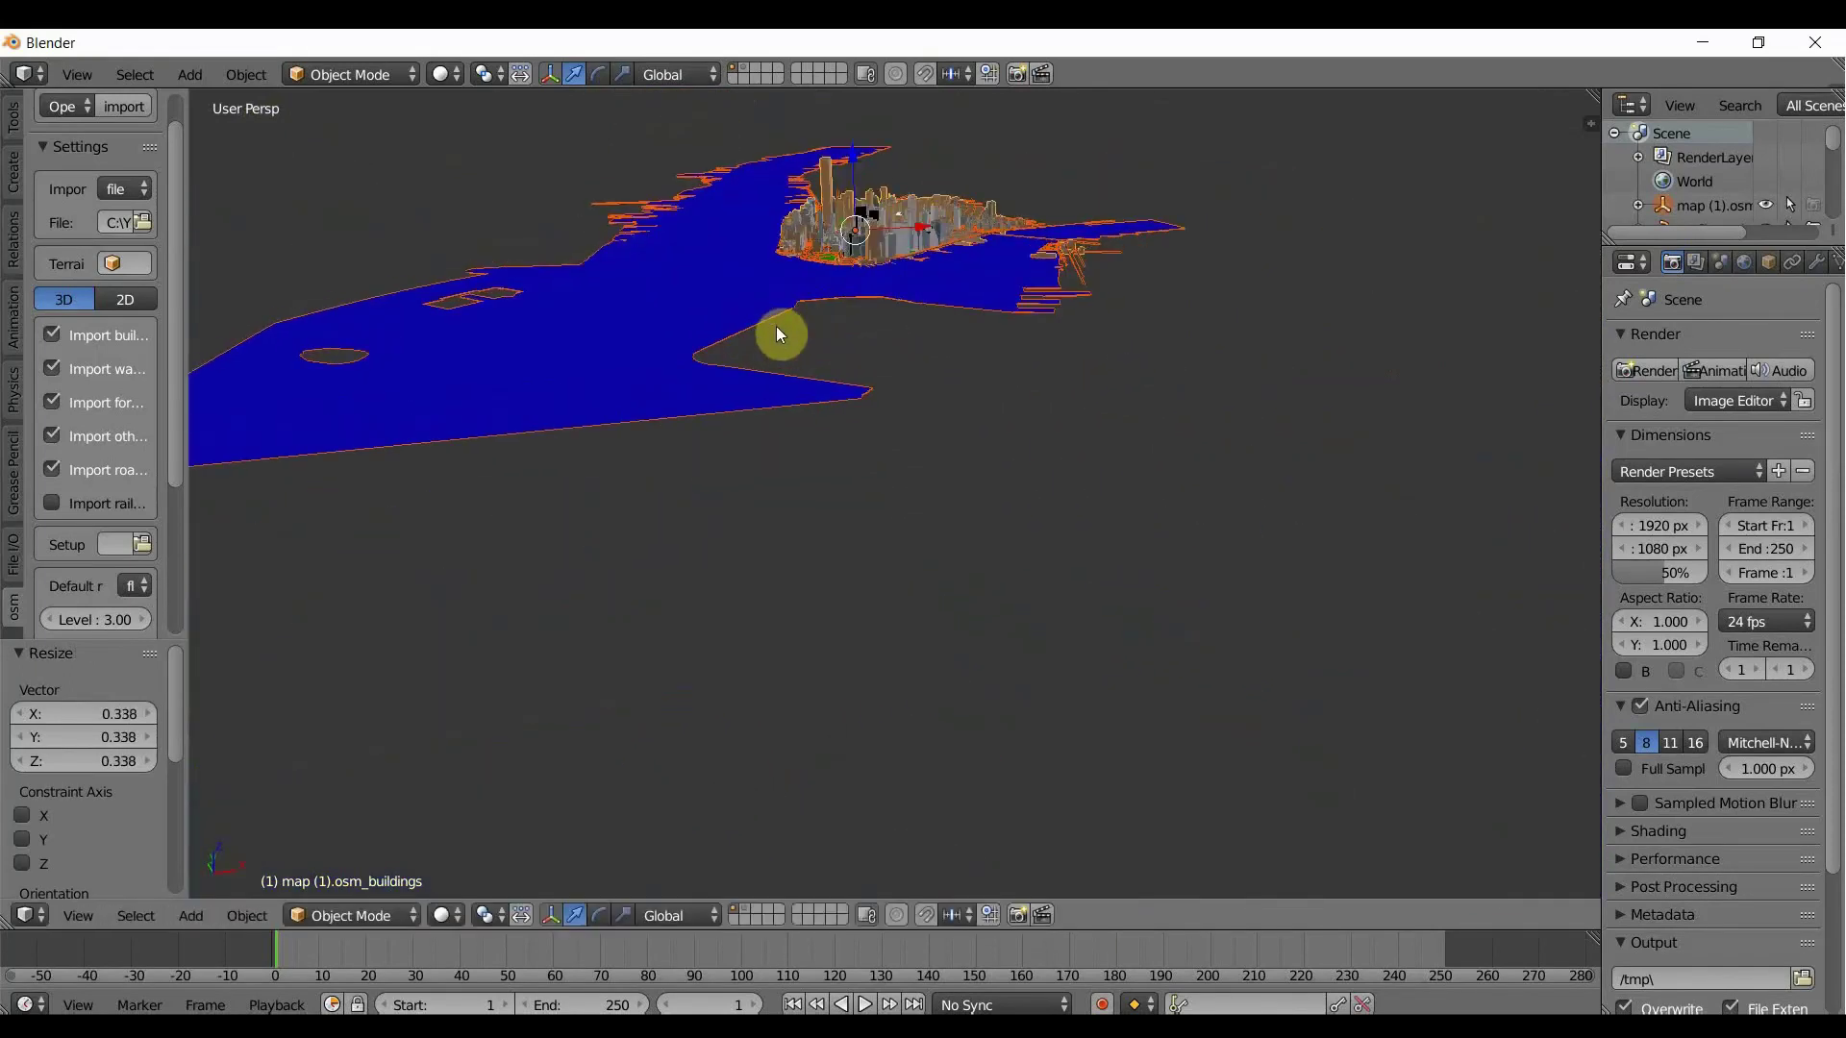
pyautogui.moveTo(776, 329); pyautogui.dragTo(639, 419, button='middle')
pyautogui.press('s')
pyautogui.click(750, 255)
pyautogui.scroll(5, 797, 389)
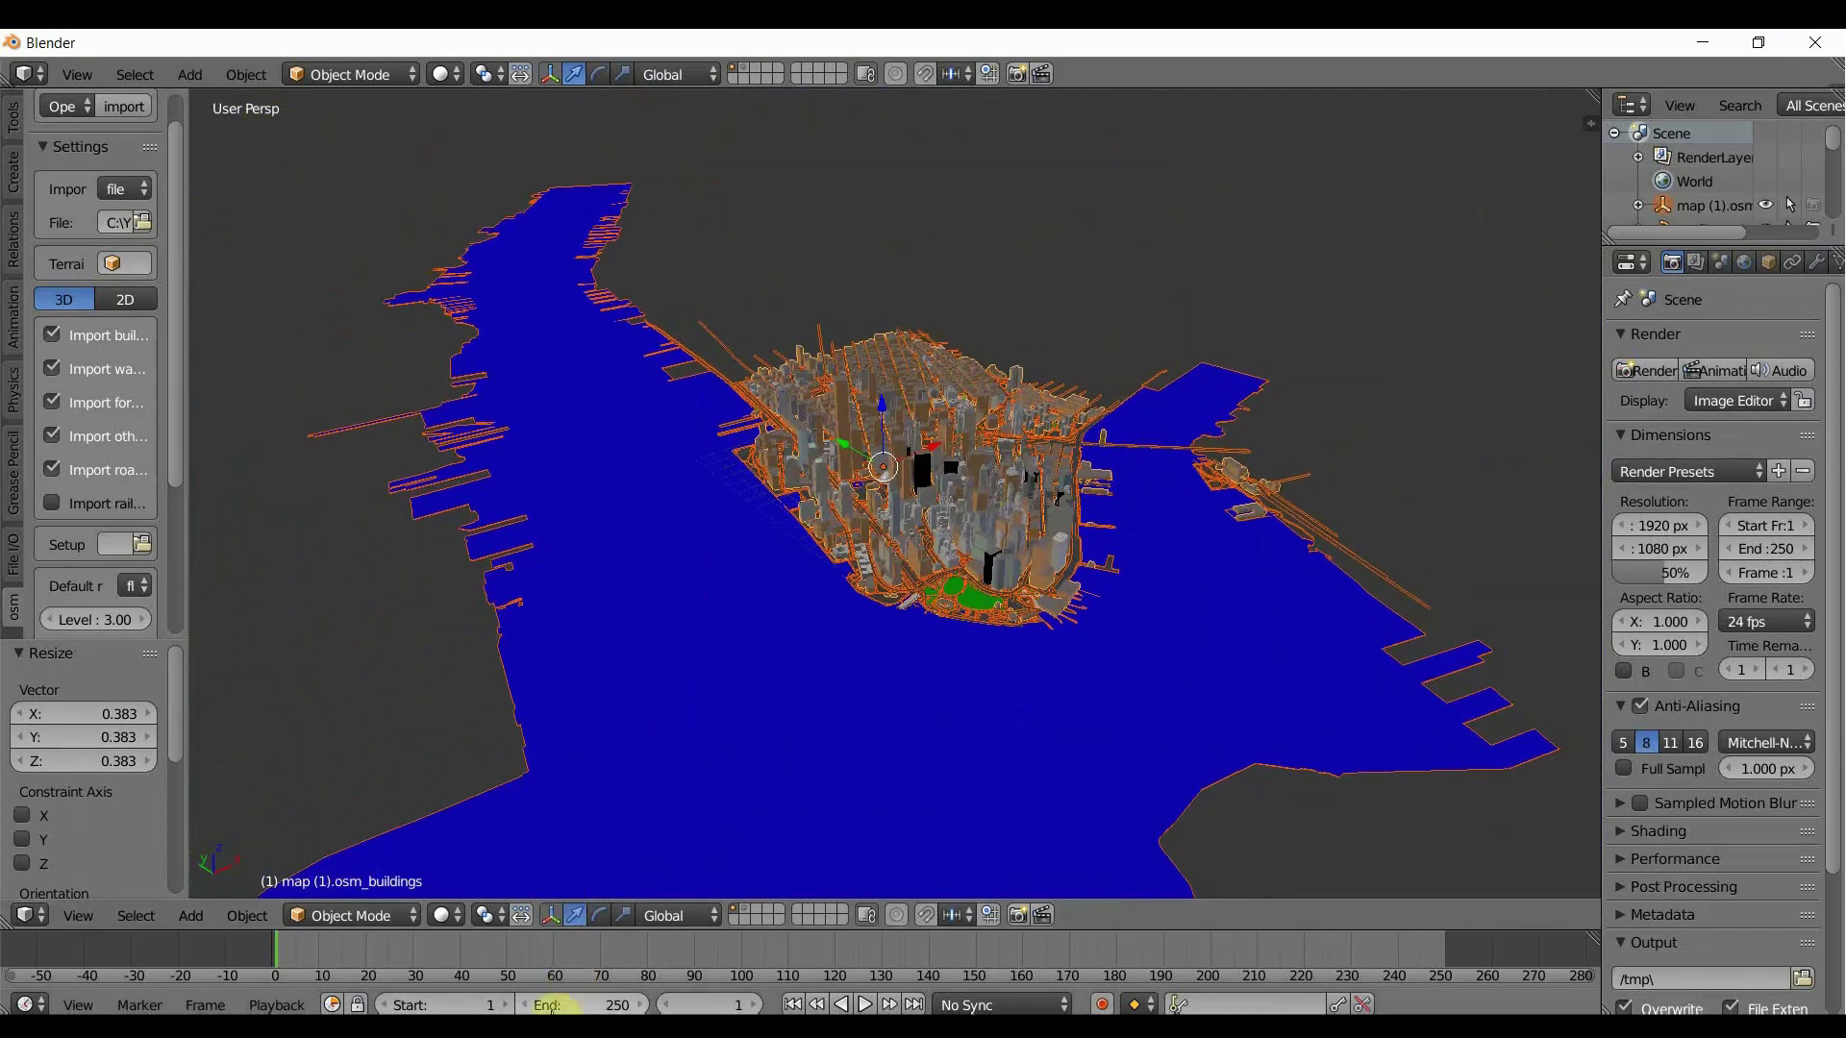
# Examine the NOSE VIEW wireframe city reference image and compare it with the imported city model.
pyautogui.hotkey('alt', 'Tab')
pyautogui.click(507, 822)
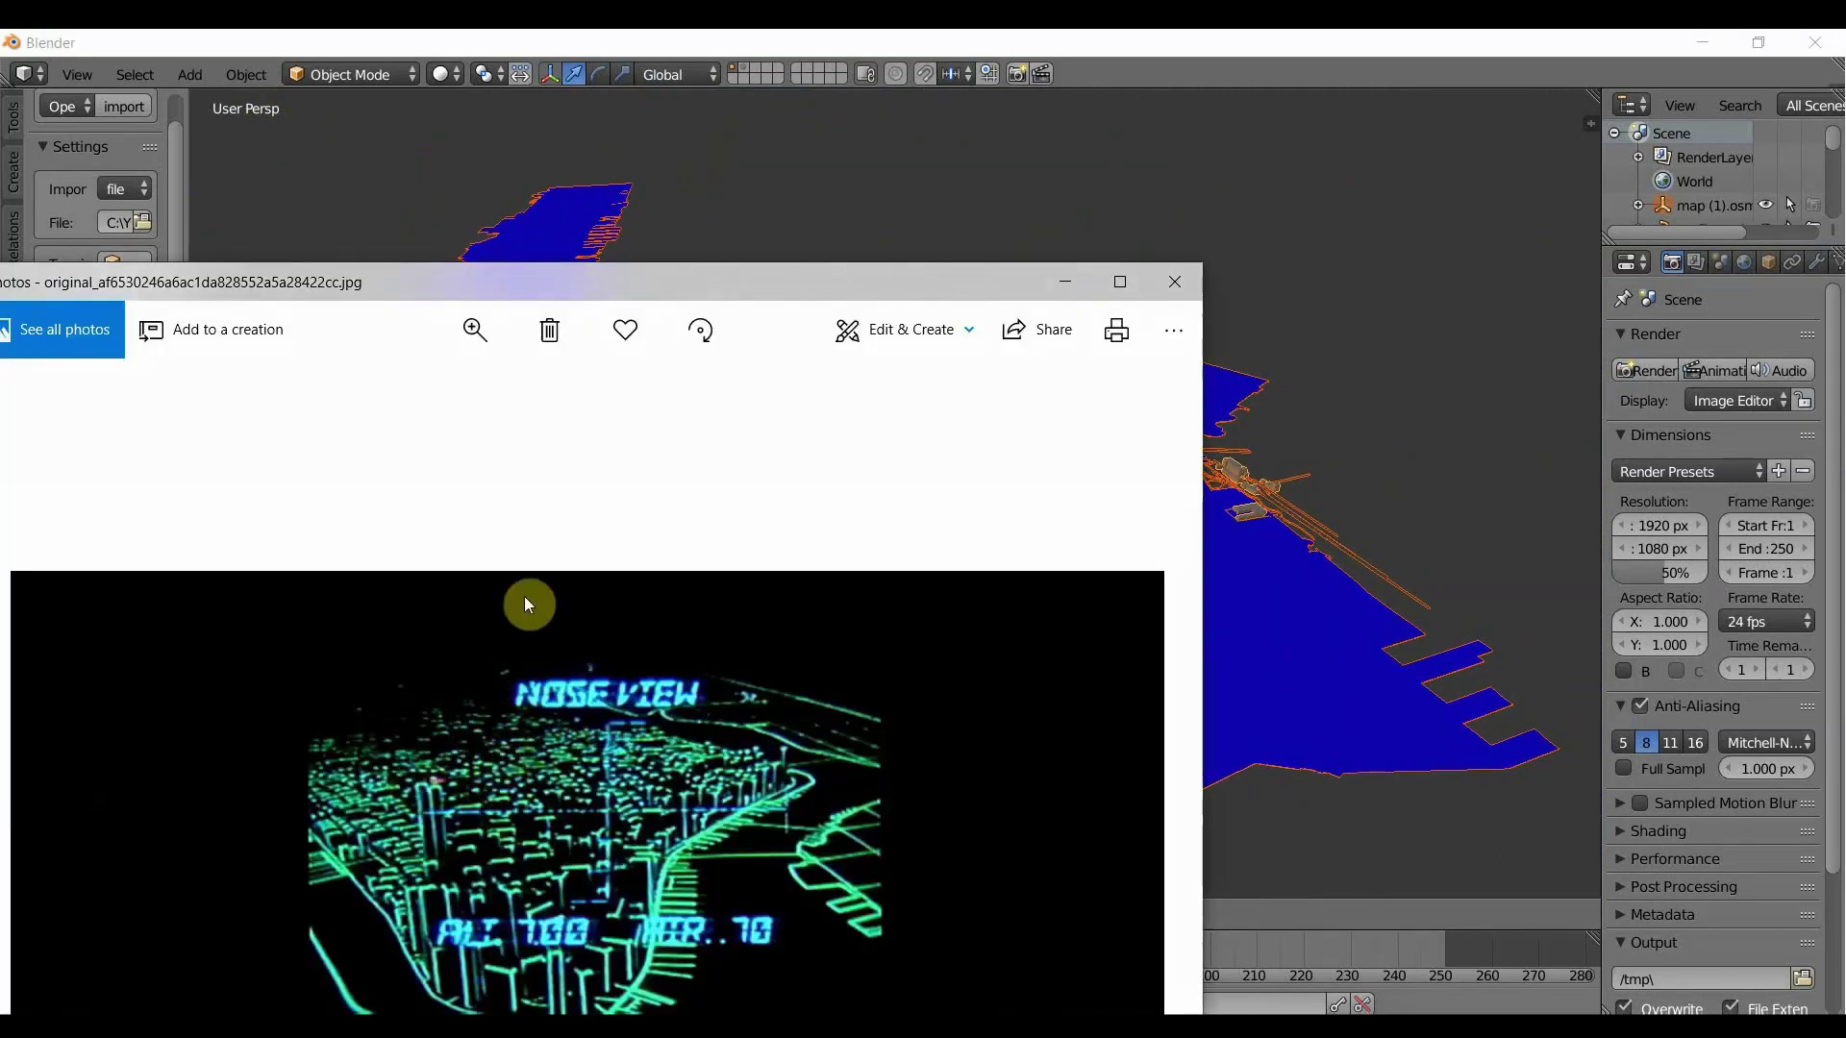
pyautogui.moveTo(535, 297); pyautogui.dragTo(946, 173)
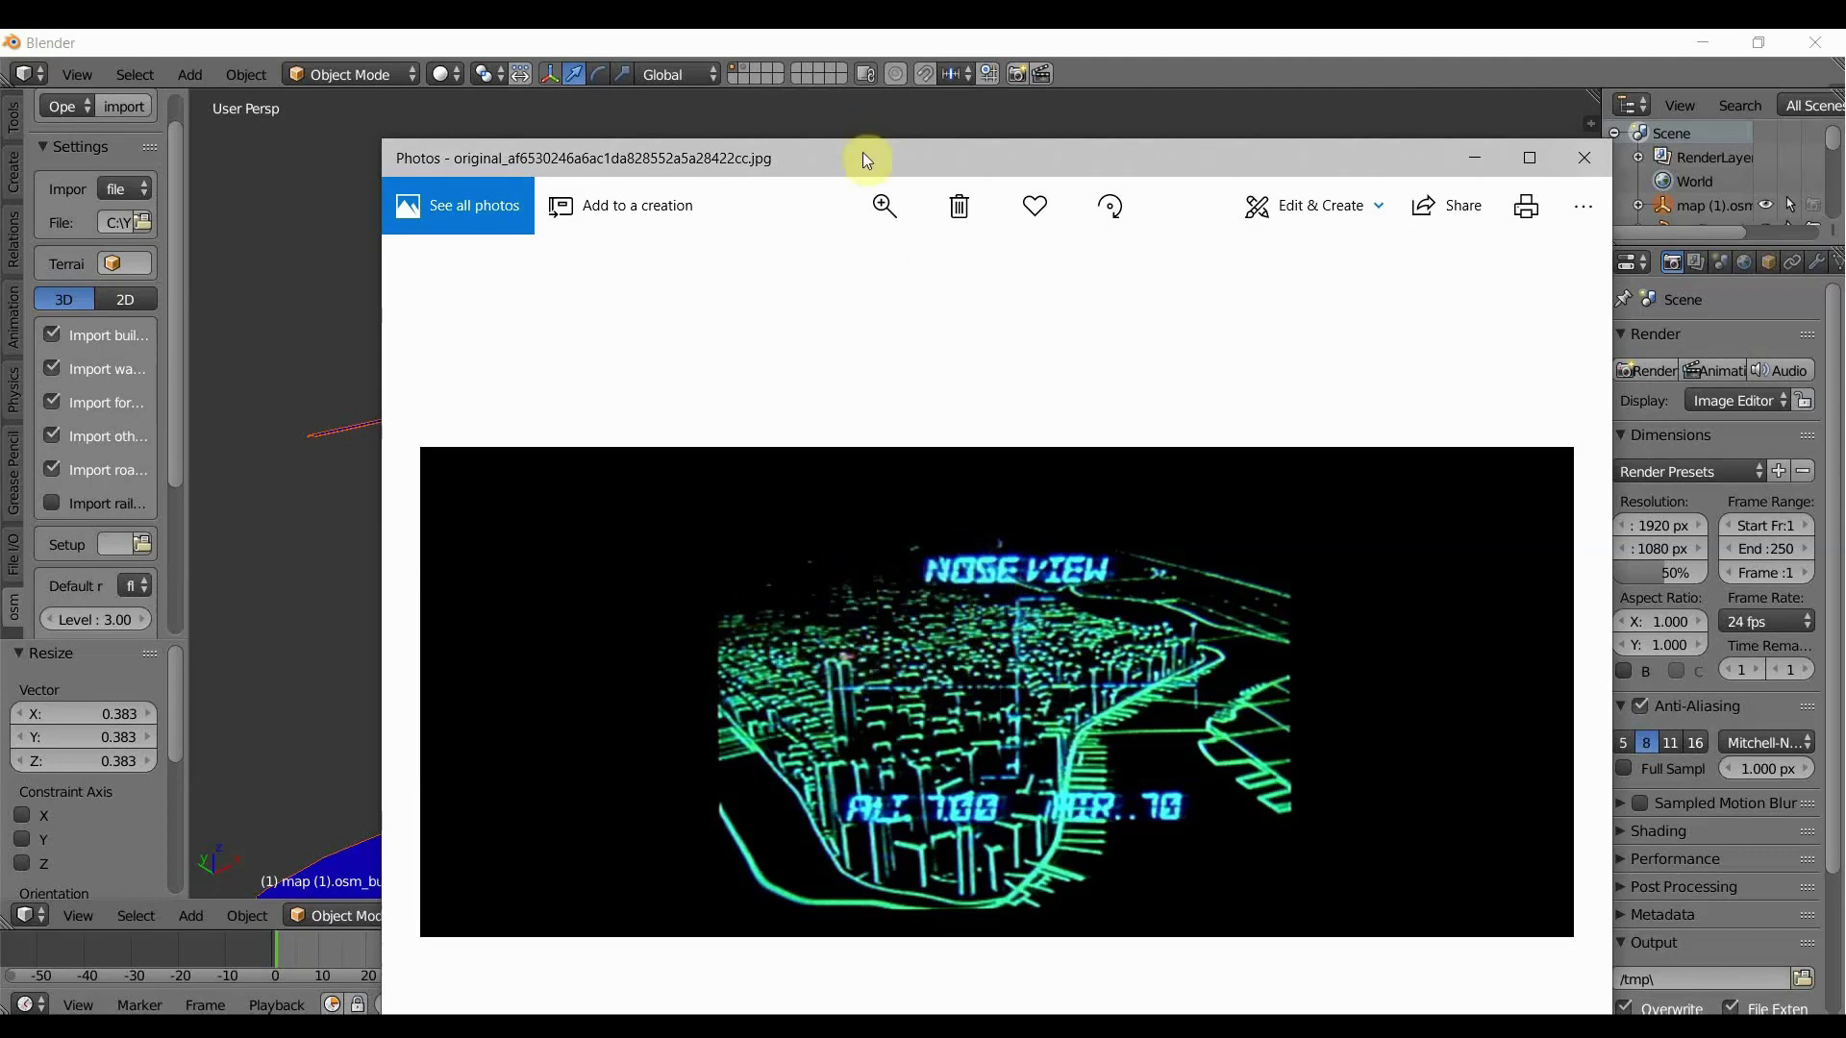
pyautogui.moveTo(862, 158); pyautogui.dragTo(328, 577)
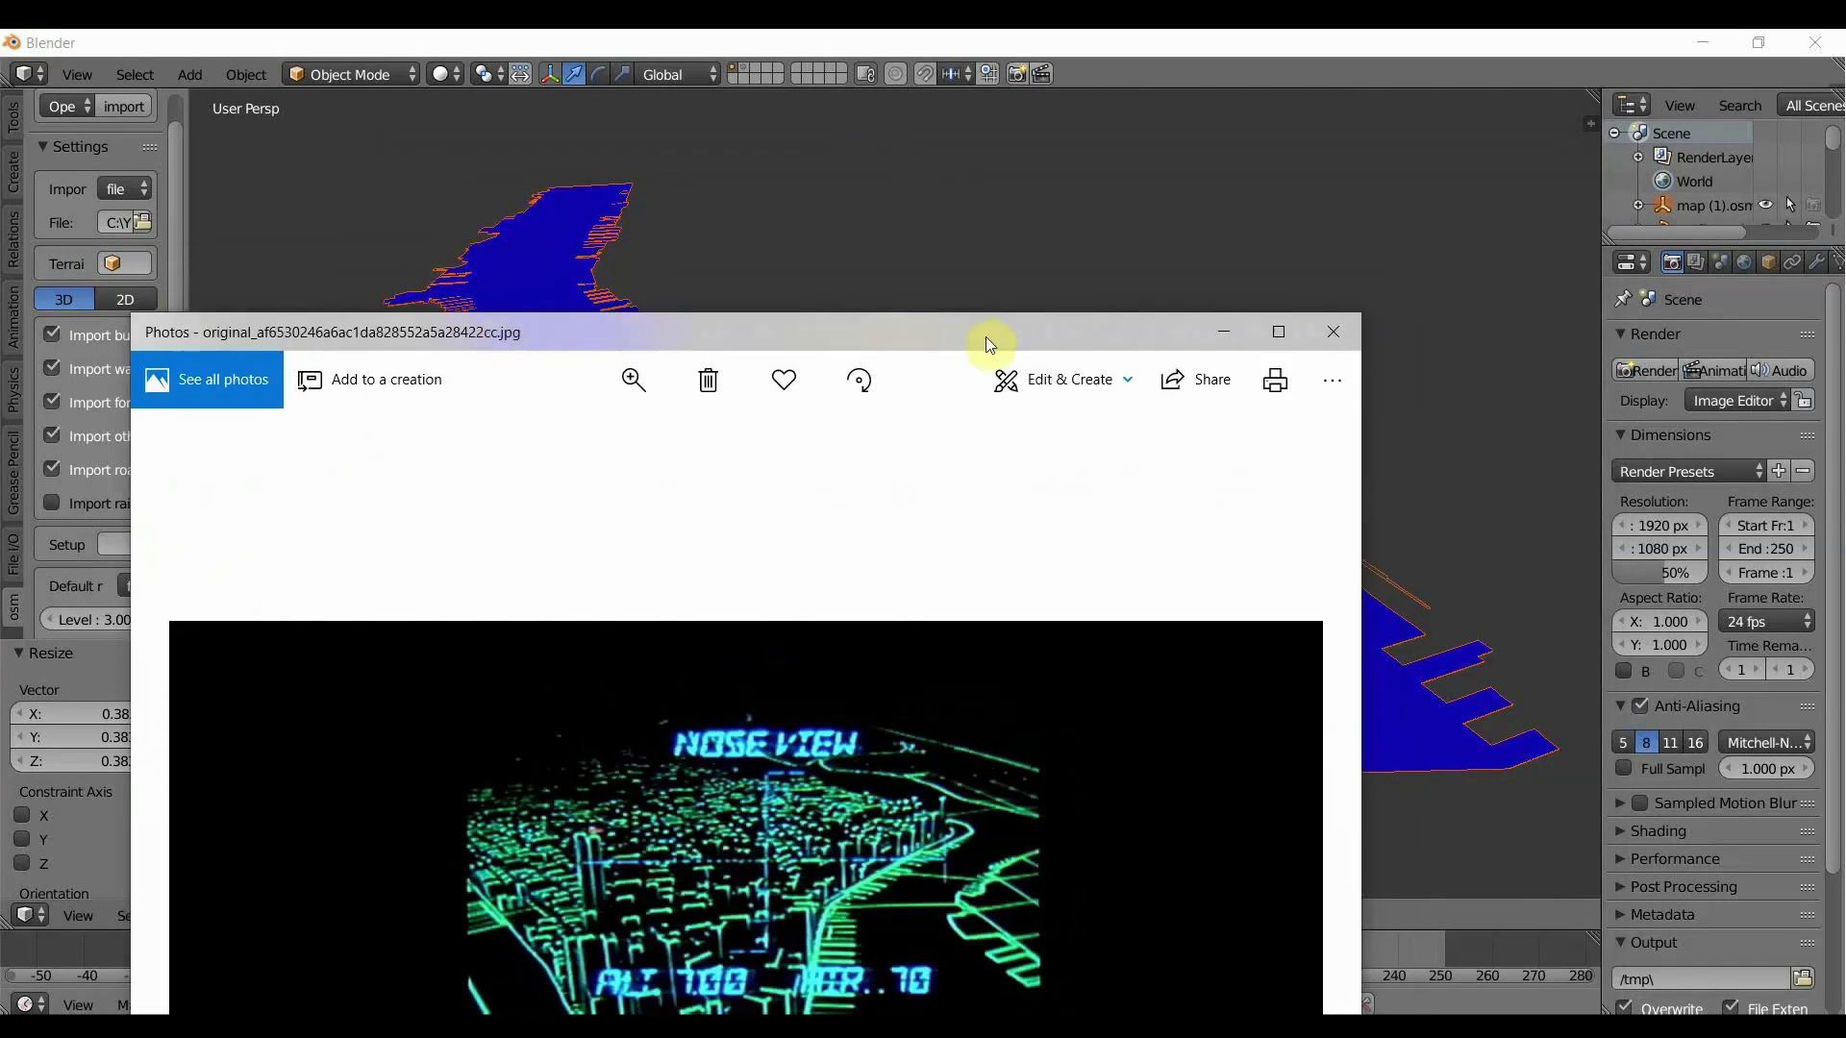
pyautogui.click(919, 385)
# Examine the imported city model from above, close to the buildings and from an aerial angle like the reference image.
pyautogui.scroll(-3, 921, 402)
pyautogui.moveTo(921, 401); pyautogui.dragTo(821, 521, button='middle')
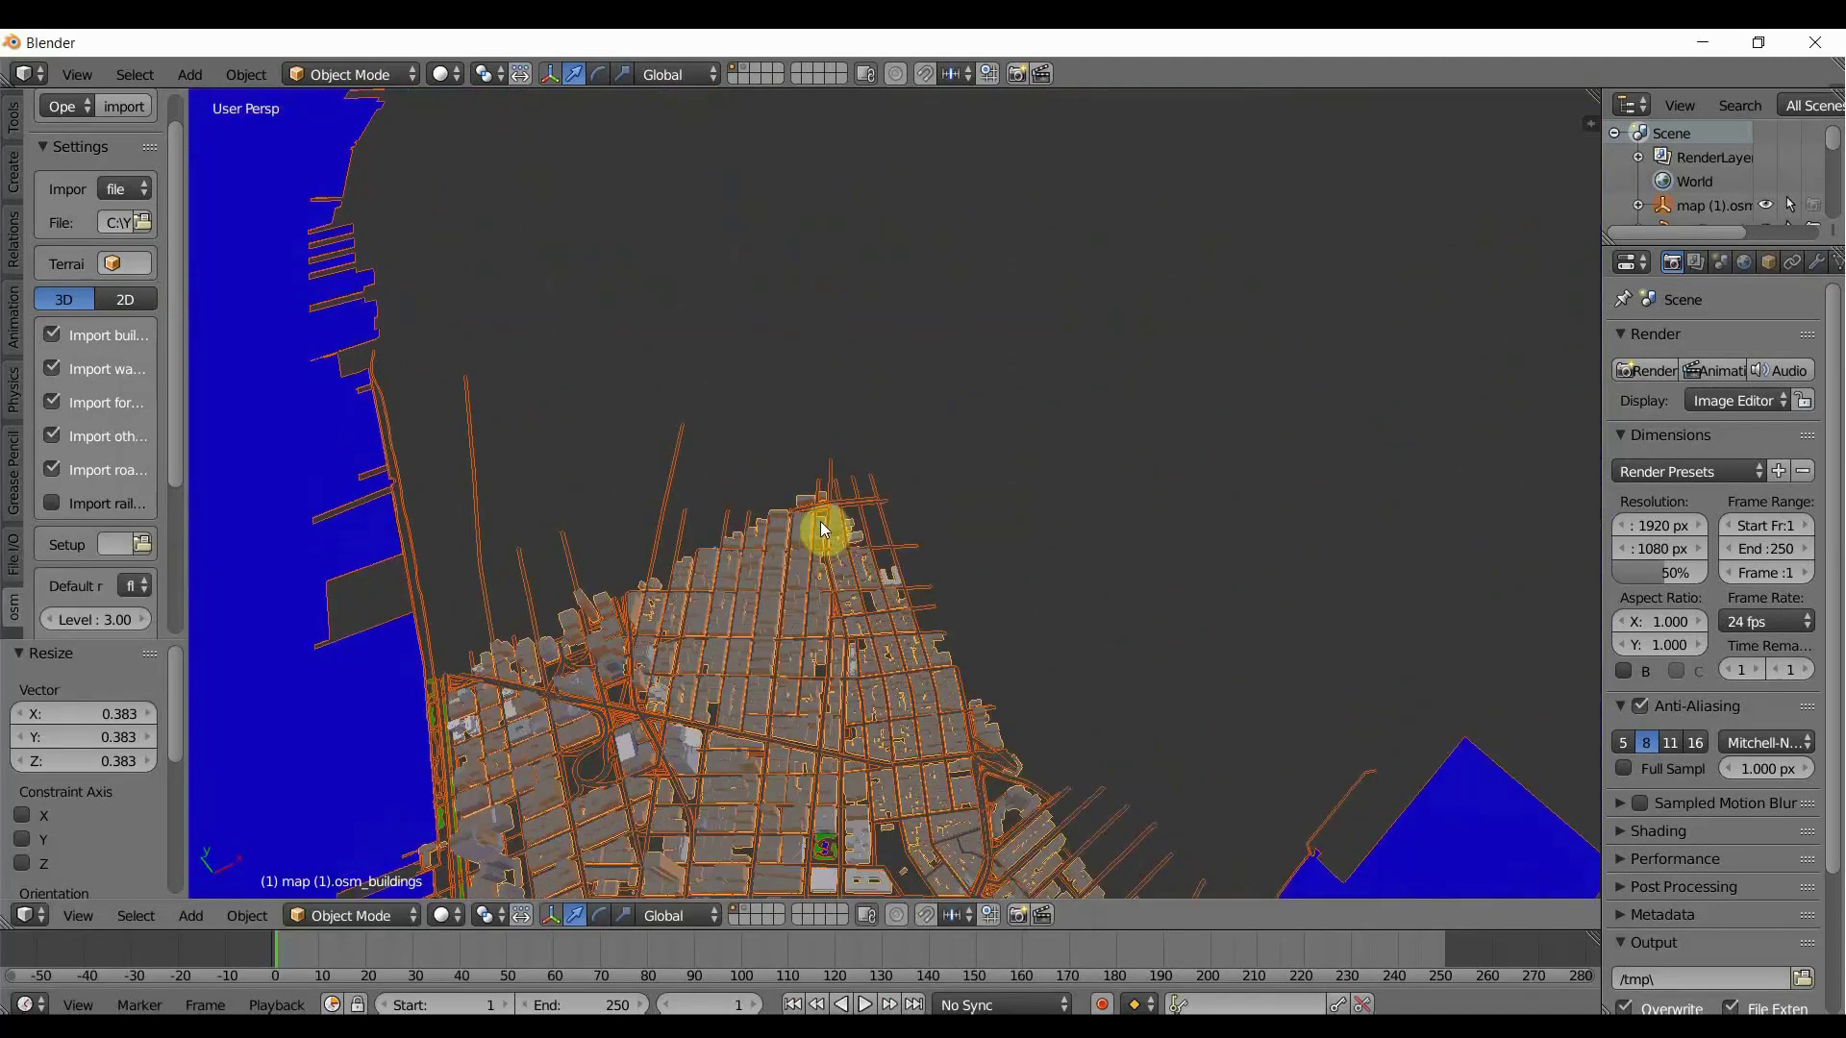
pyautogui.scroll(4, 875, 413)
pyautogui.moveTo(879, 423); pyautogui.dragTo(877, 476, button='middle')
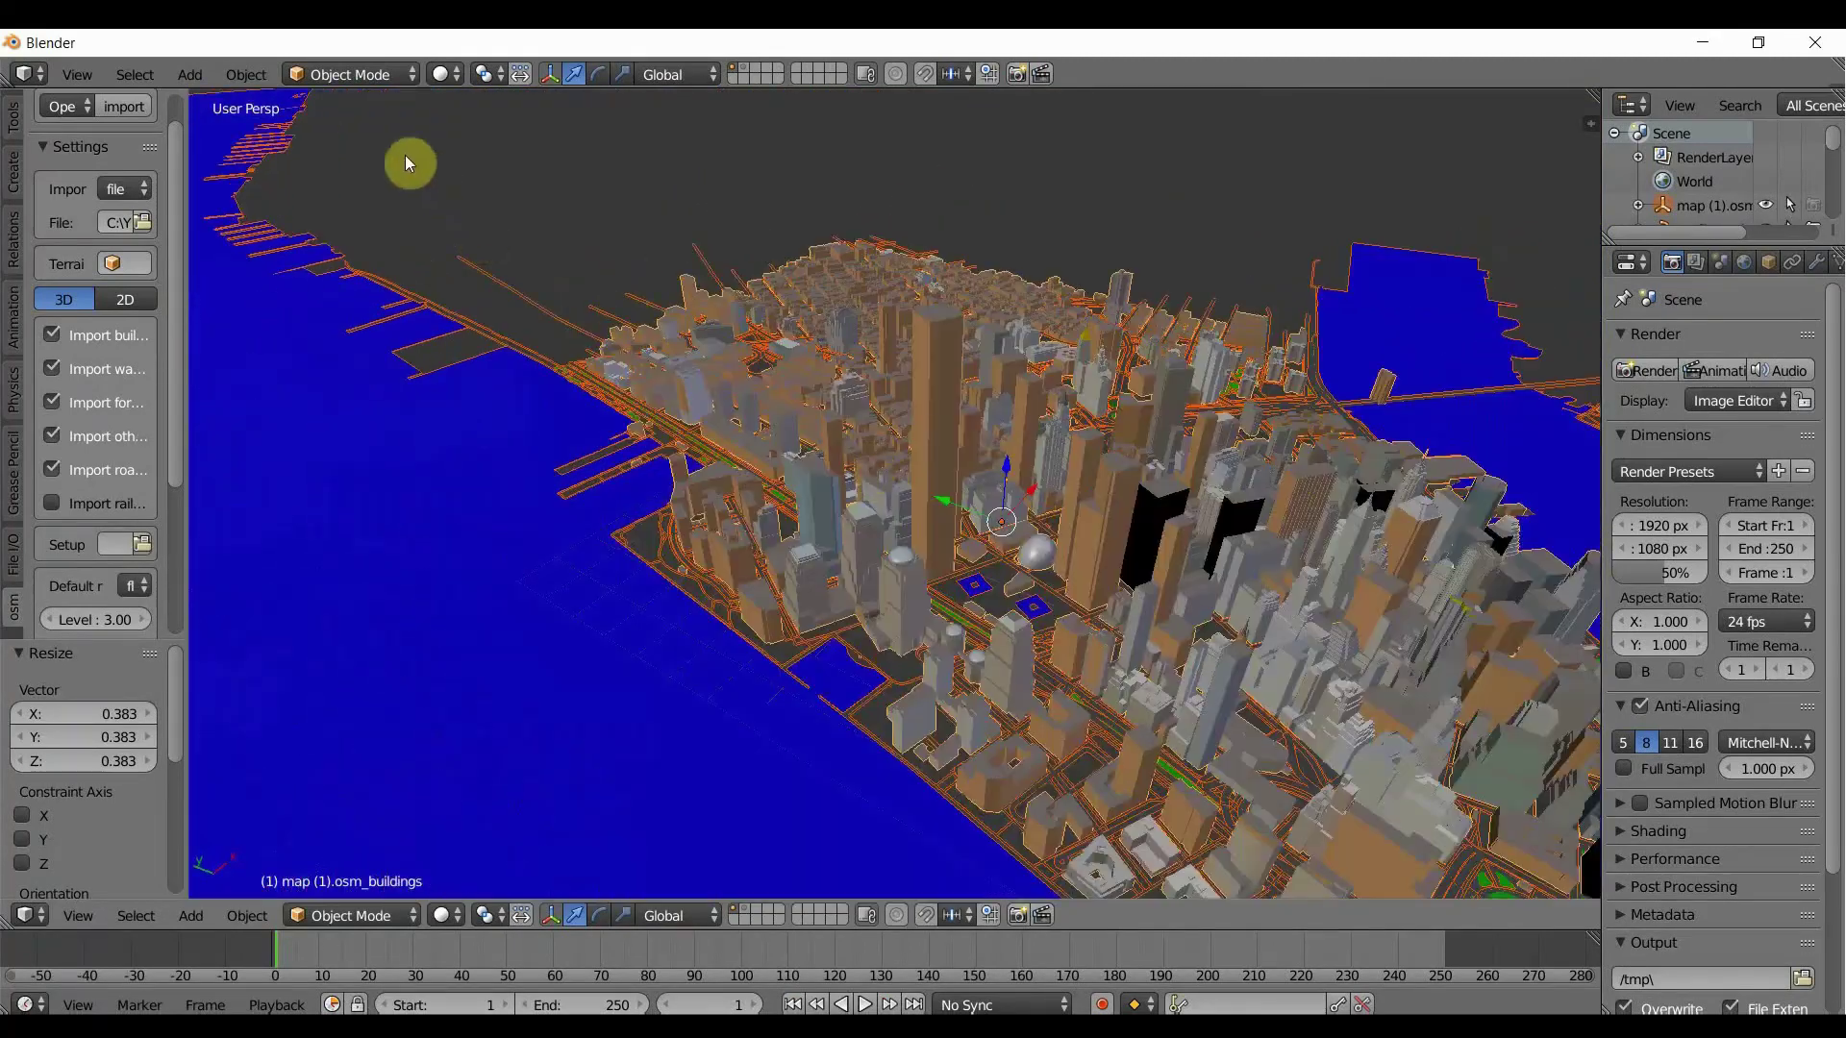
pyautogui.scroll(-3, 414, 177)
pyautogui.keyDown('ctrl'); pyautogui.moveTo(821, 383); pyautogui.dragTo(826, 528, button='middle'); pyautogui.keyUp('ctrl')
pyautogui.scroll(-10, 896, 507)
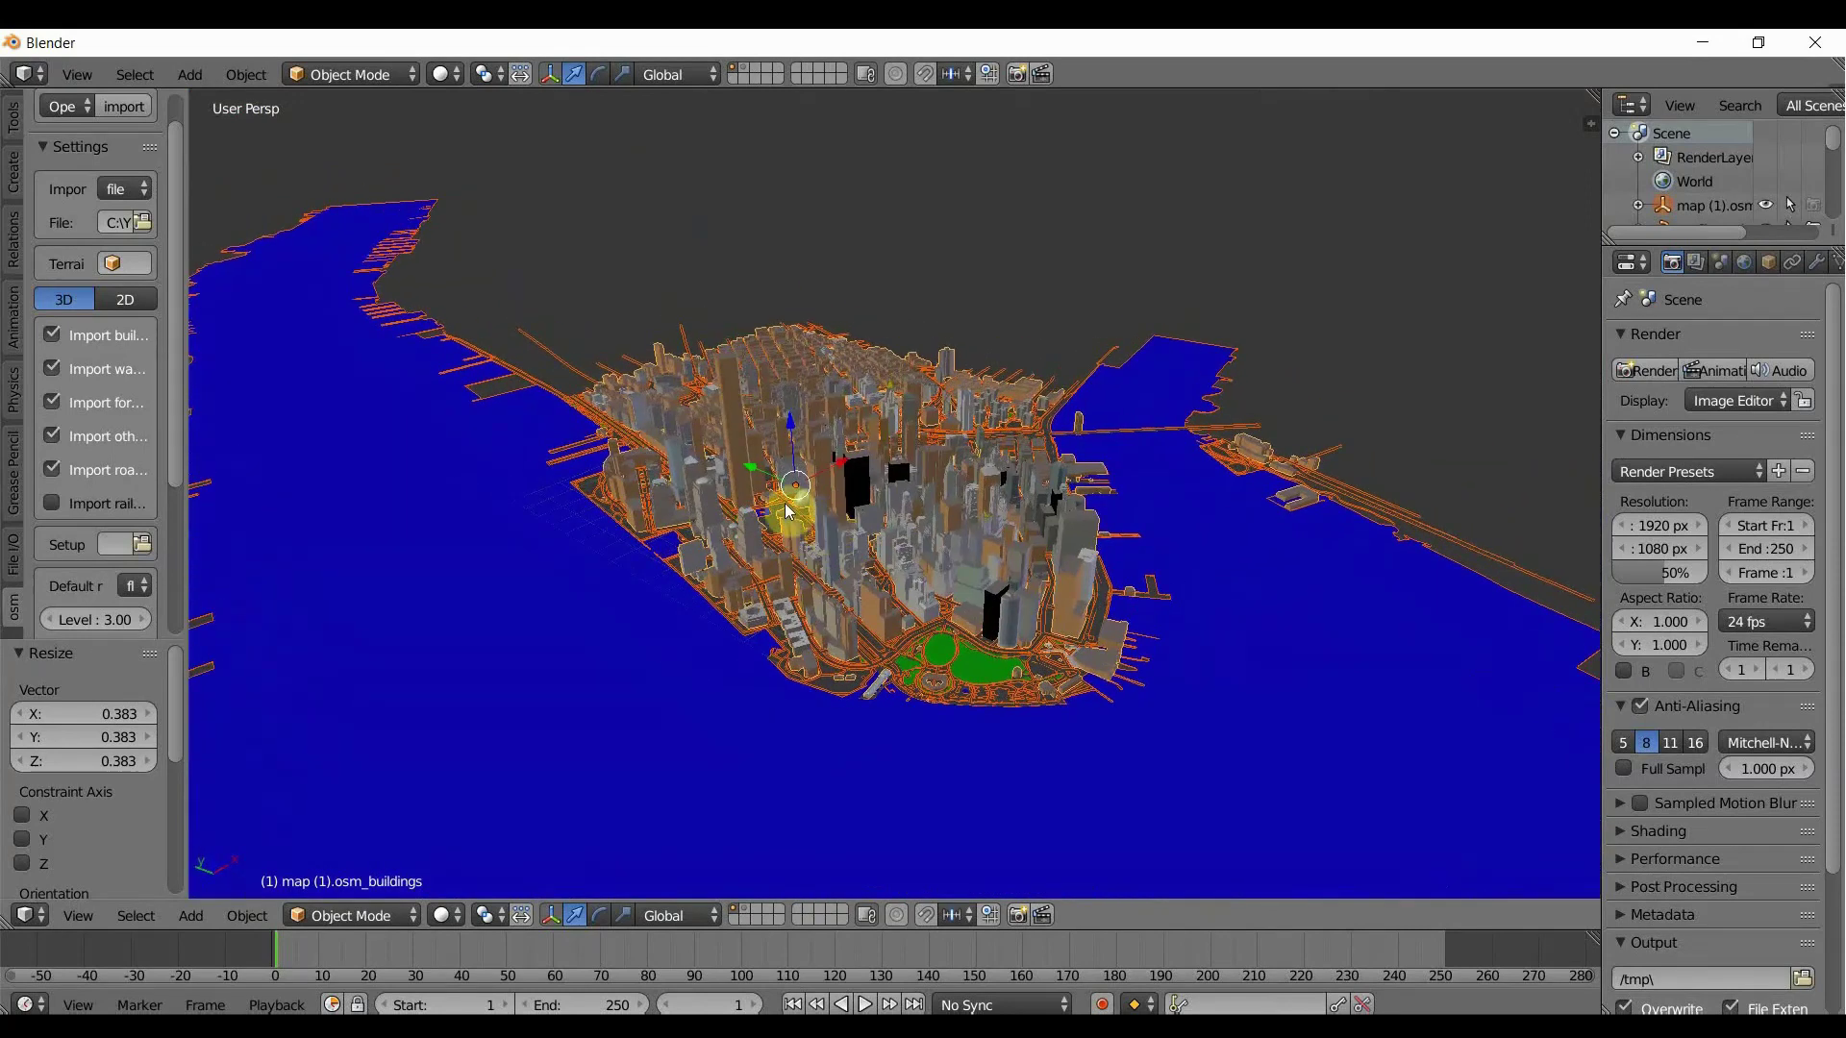
pyautogui.keyDown('ctrl'); pyautogui.moveTo(724, 446); pyautogui.dragTo(796, 510, button='middle'); pyautogui.keyUp('ctrl')
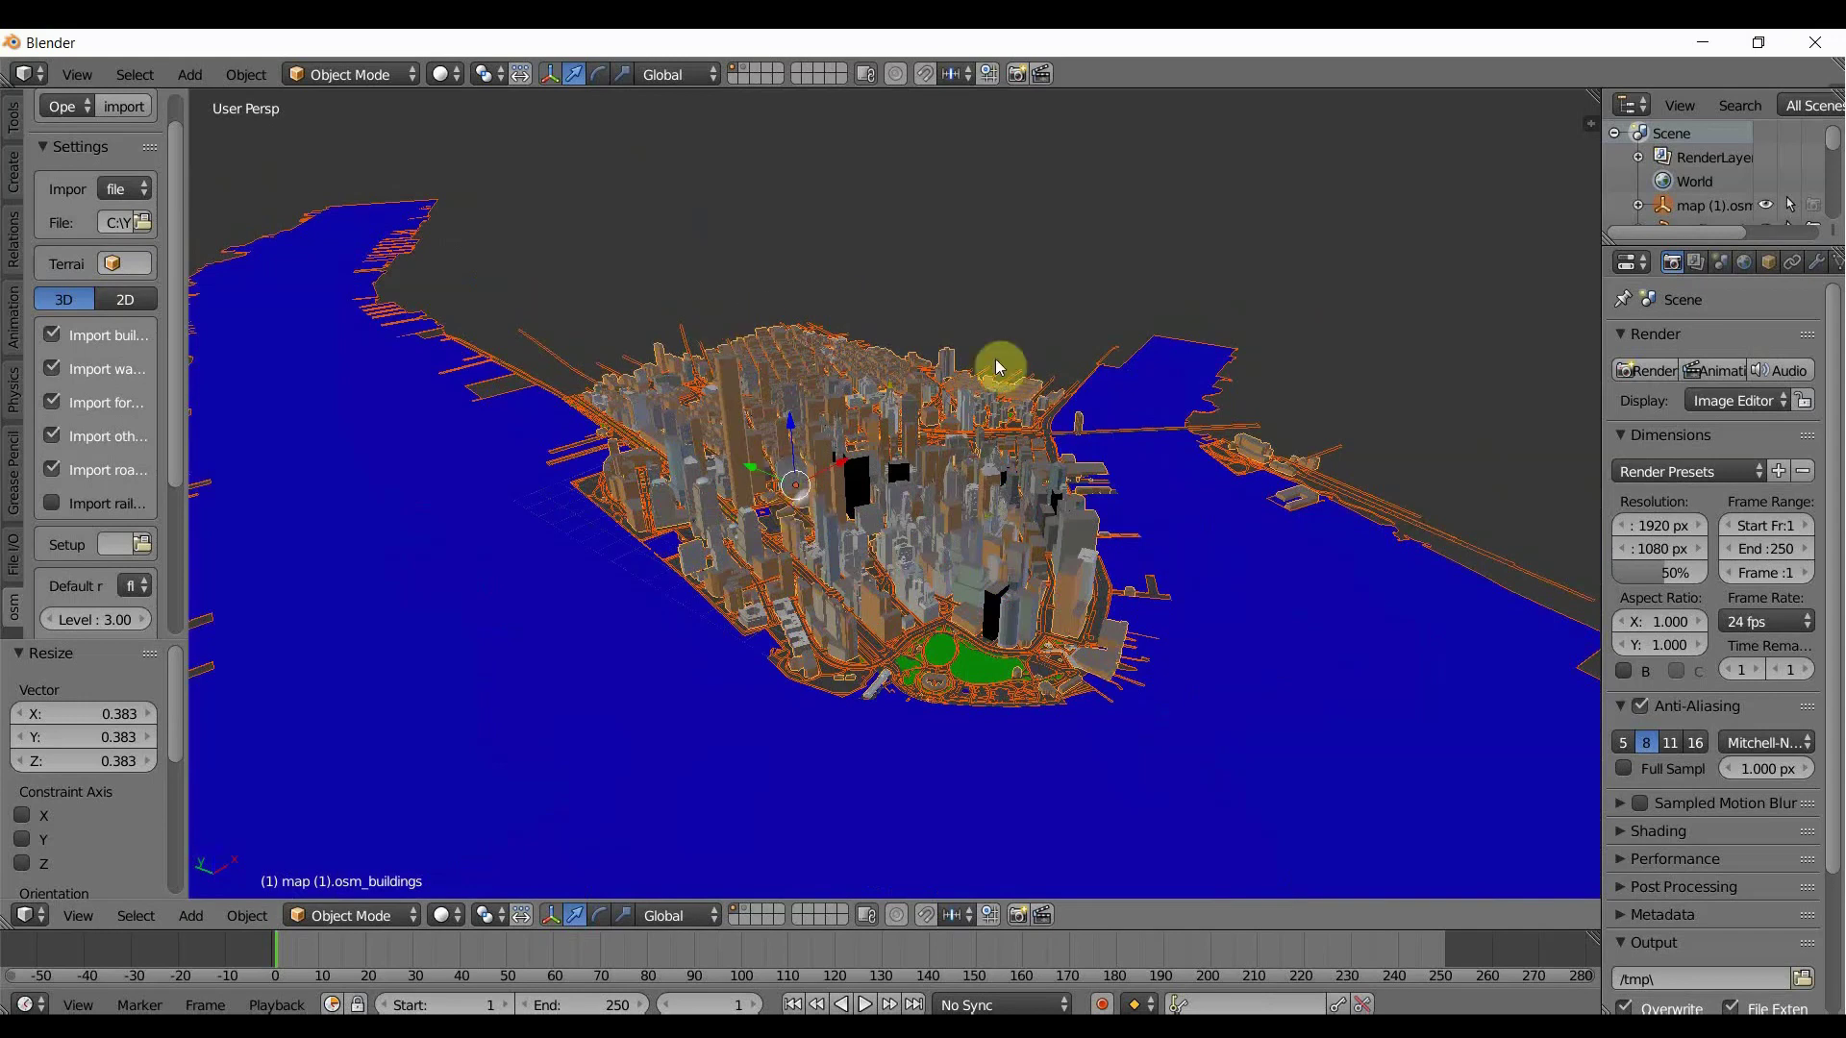
pyautogui.click(83, 77)
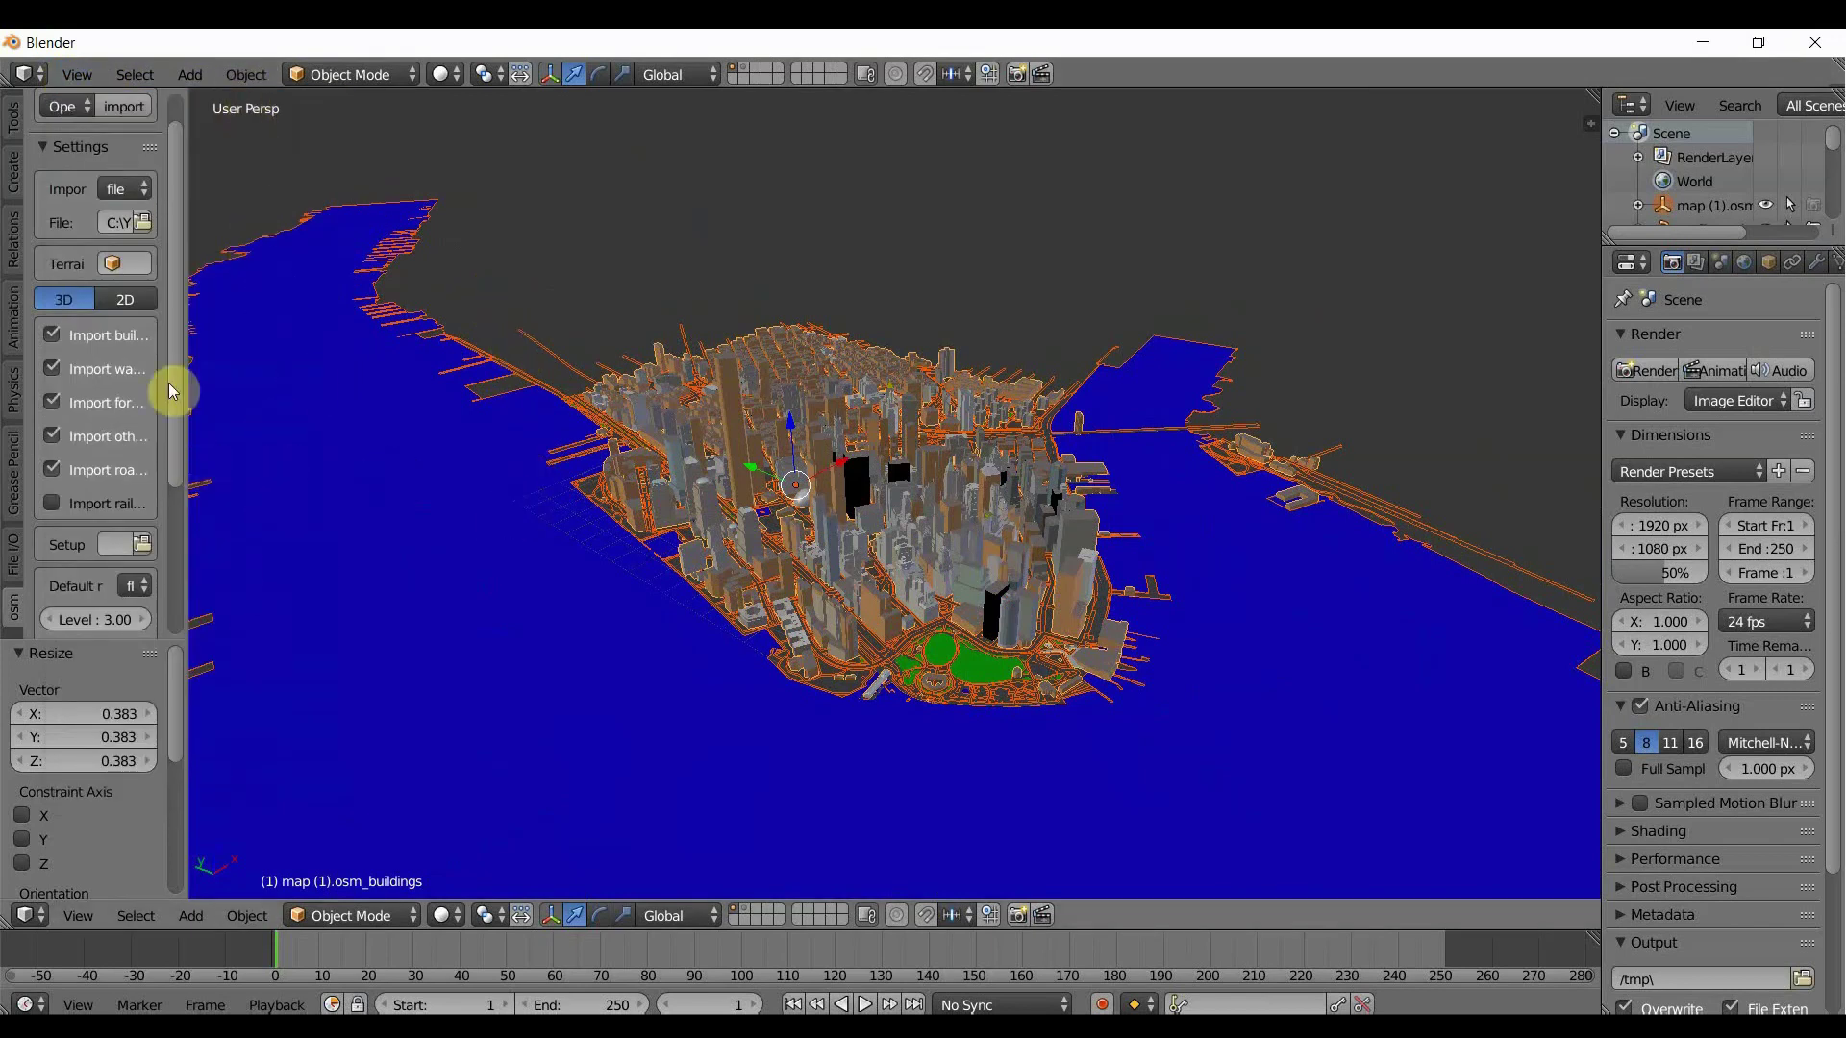
pyautogui.click(18, 128)
pyautogui.moveTo(606, 500); pyautogui.dragTo(721, 504, button='middle')
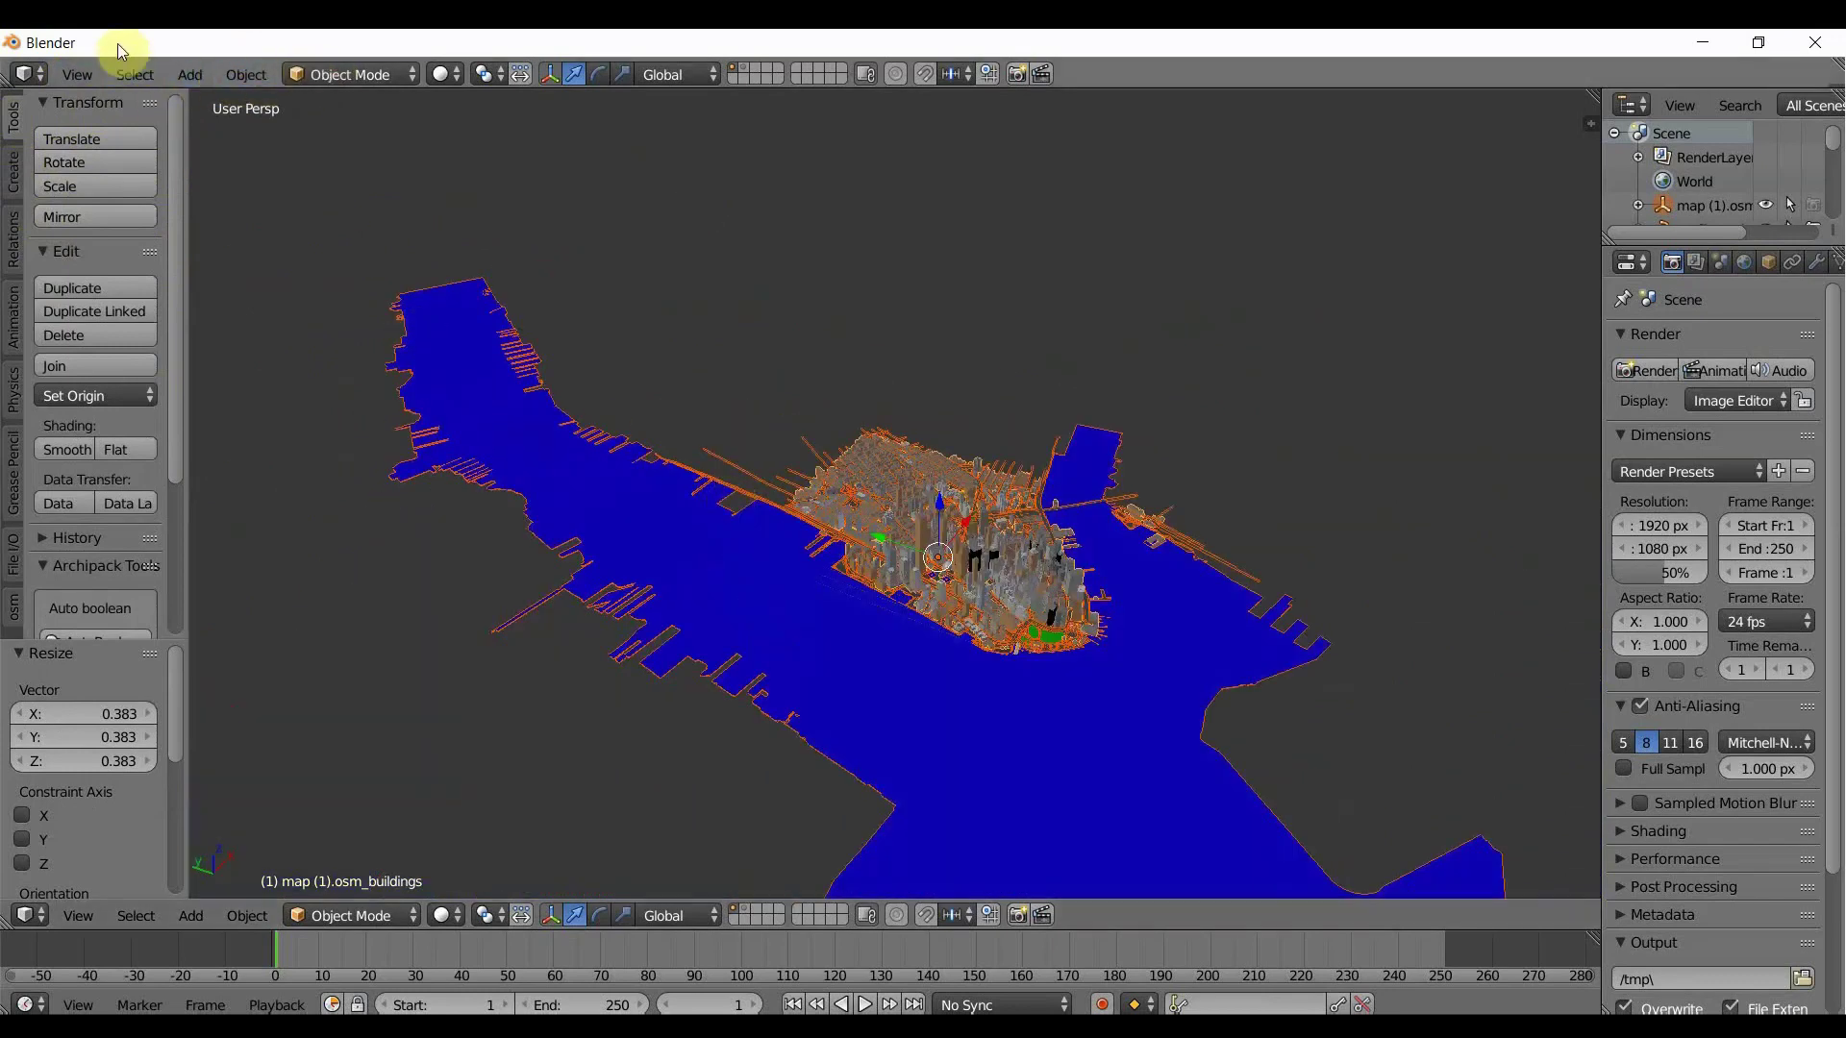
pyautogui.click(74, 75)
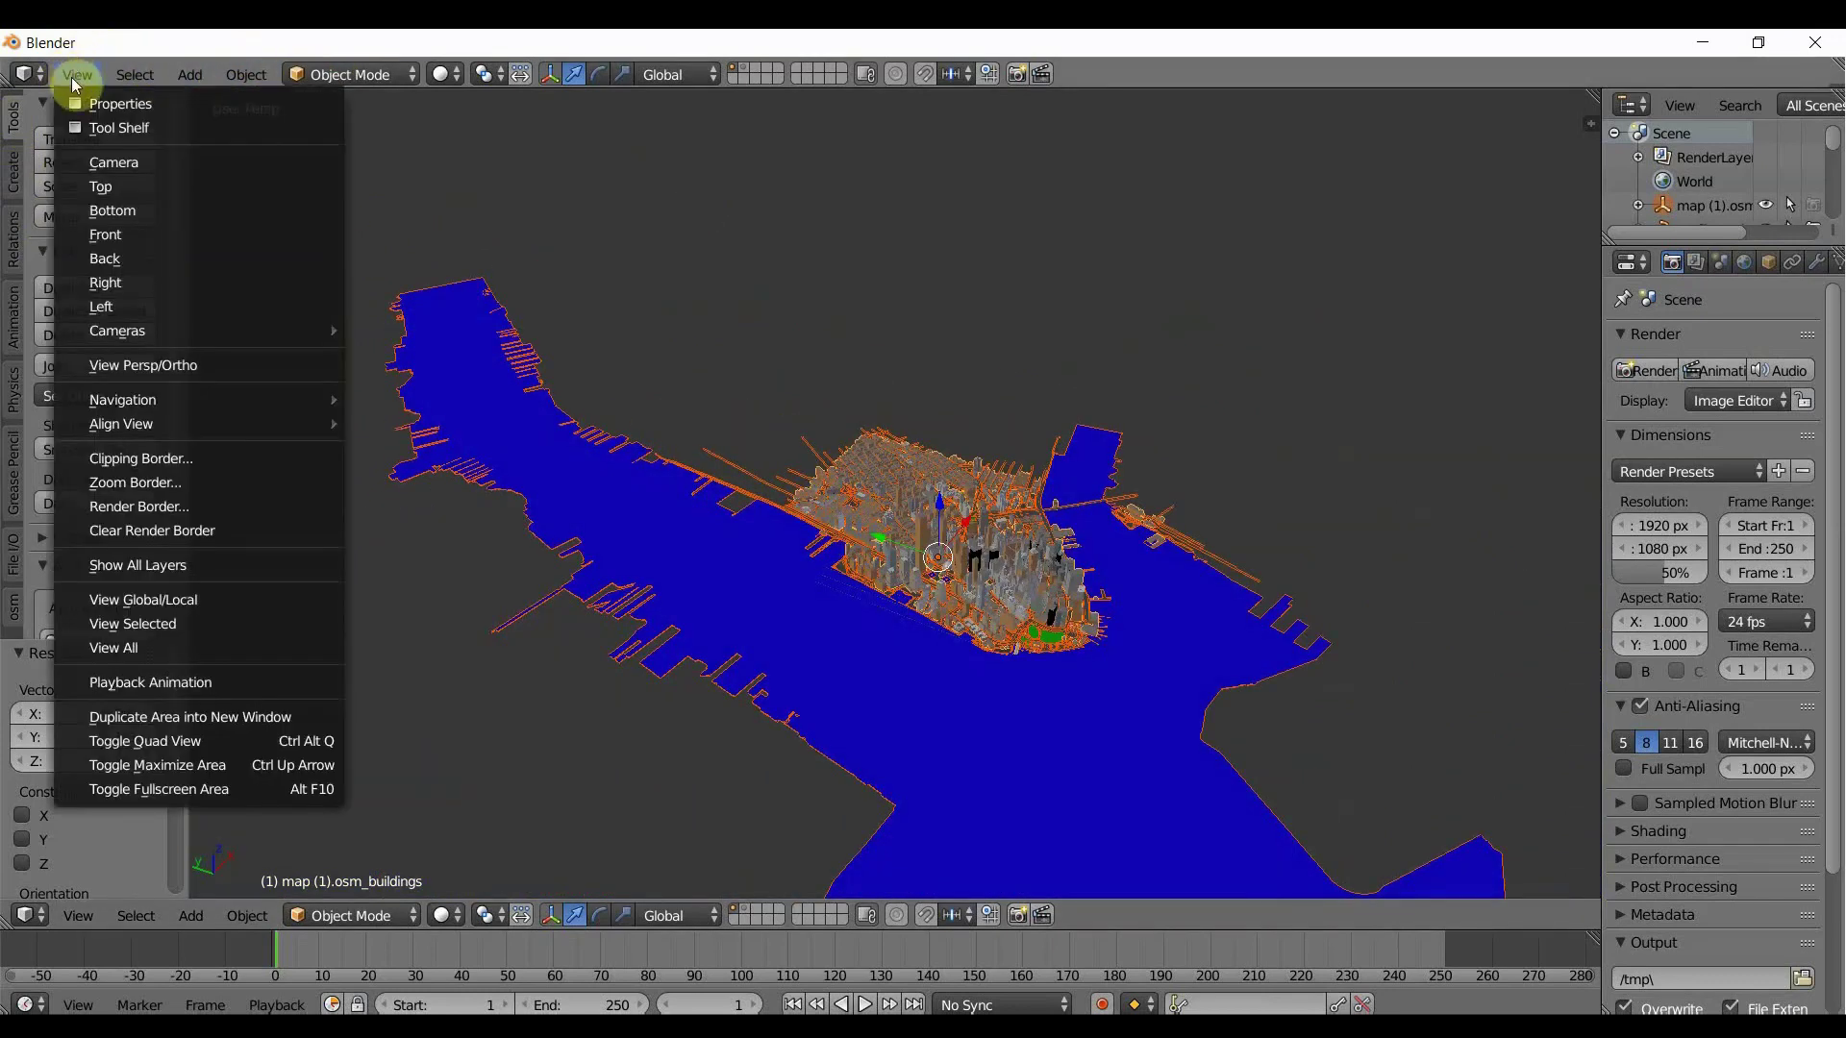
pyautogui.moveTo(242, 77)
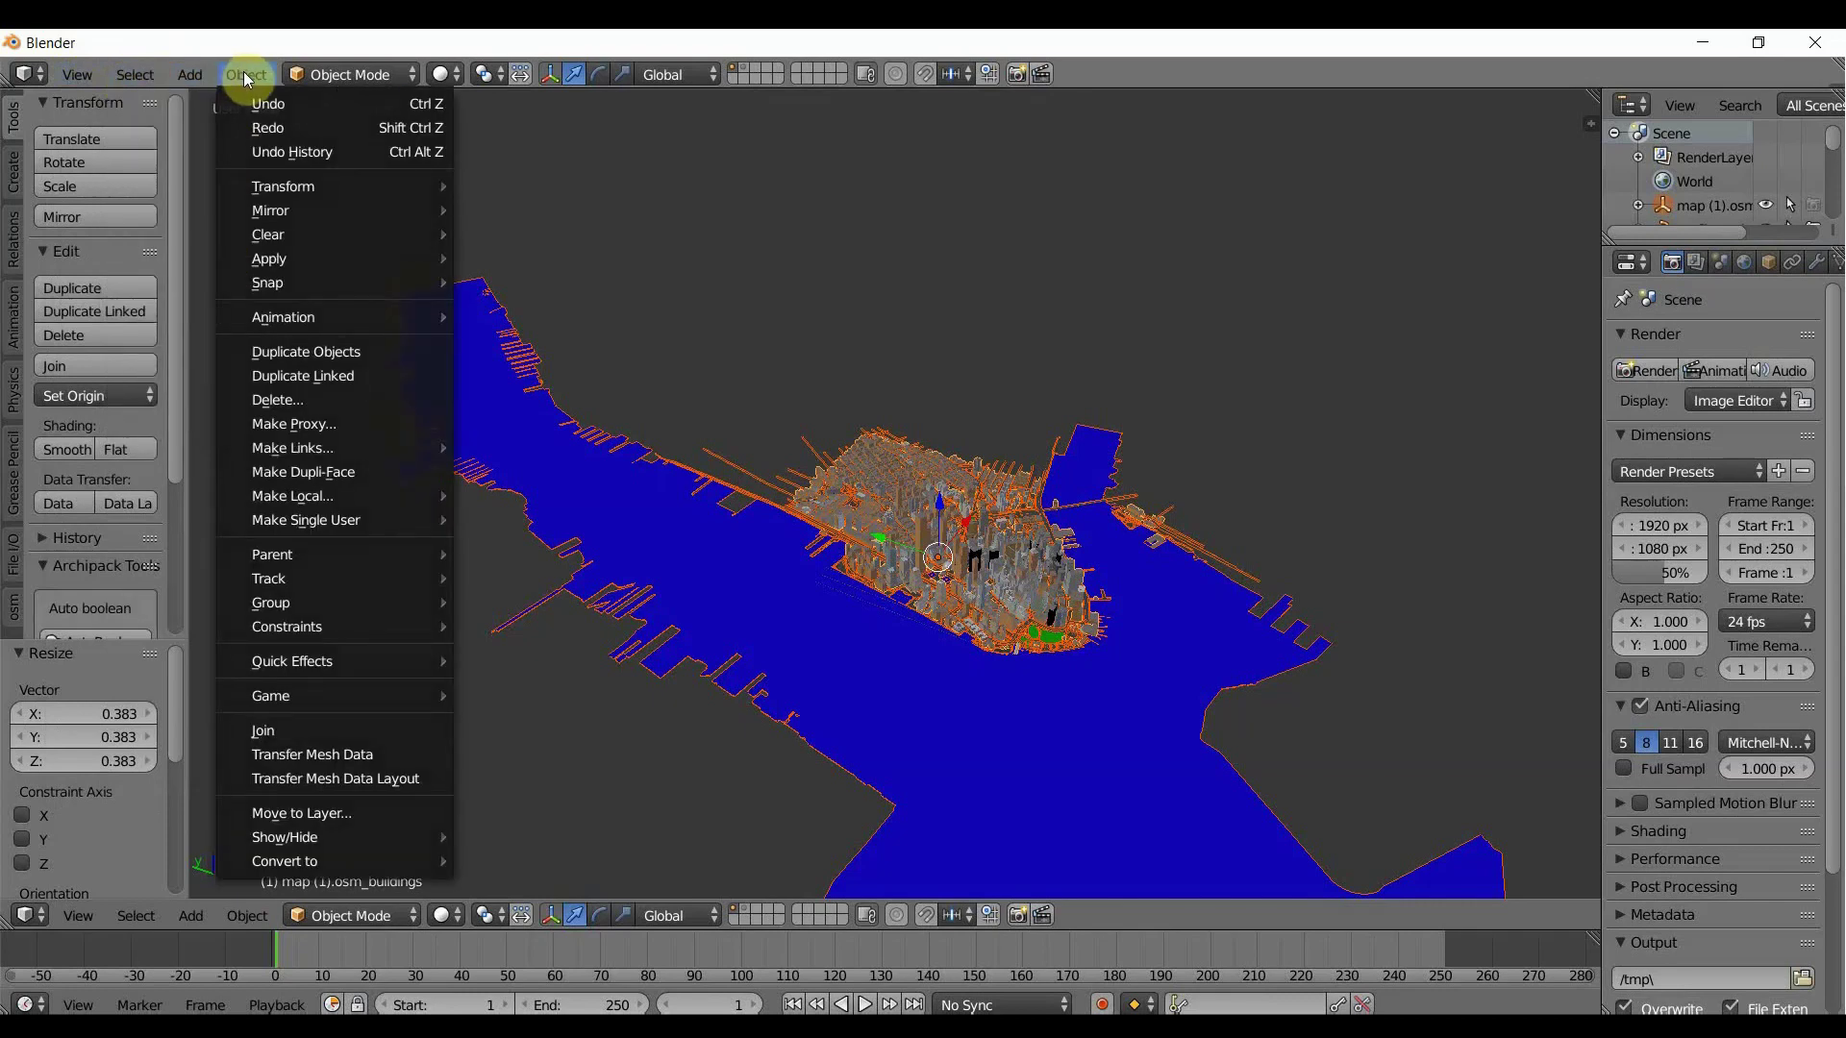
pyautogui.moveTo(91, 75)
pyautogui.click(27, 74)
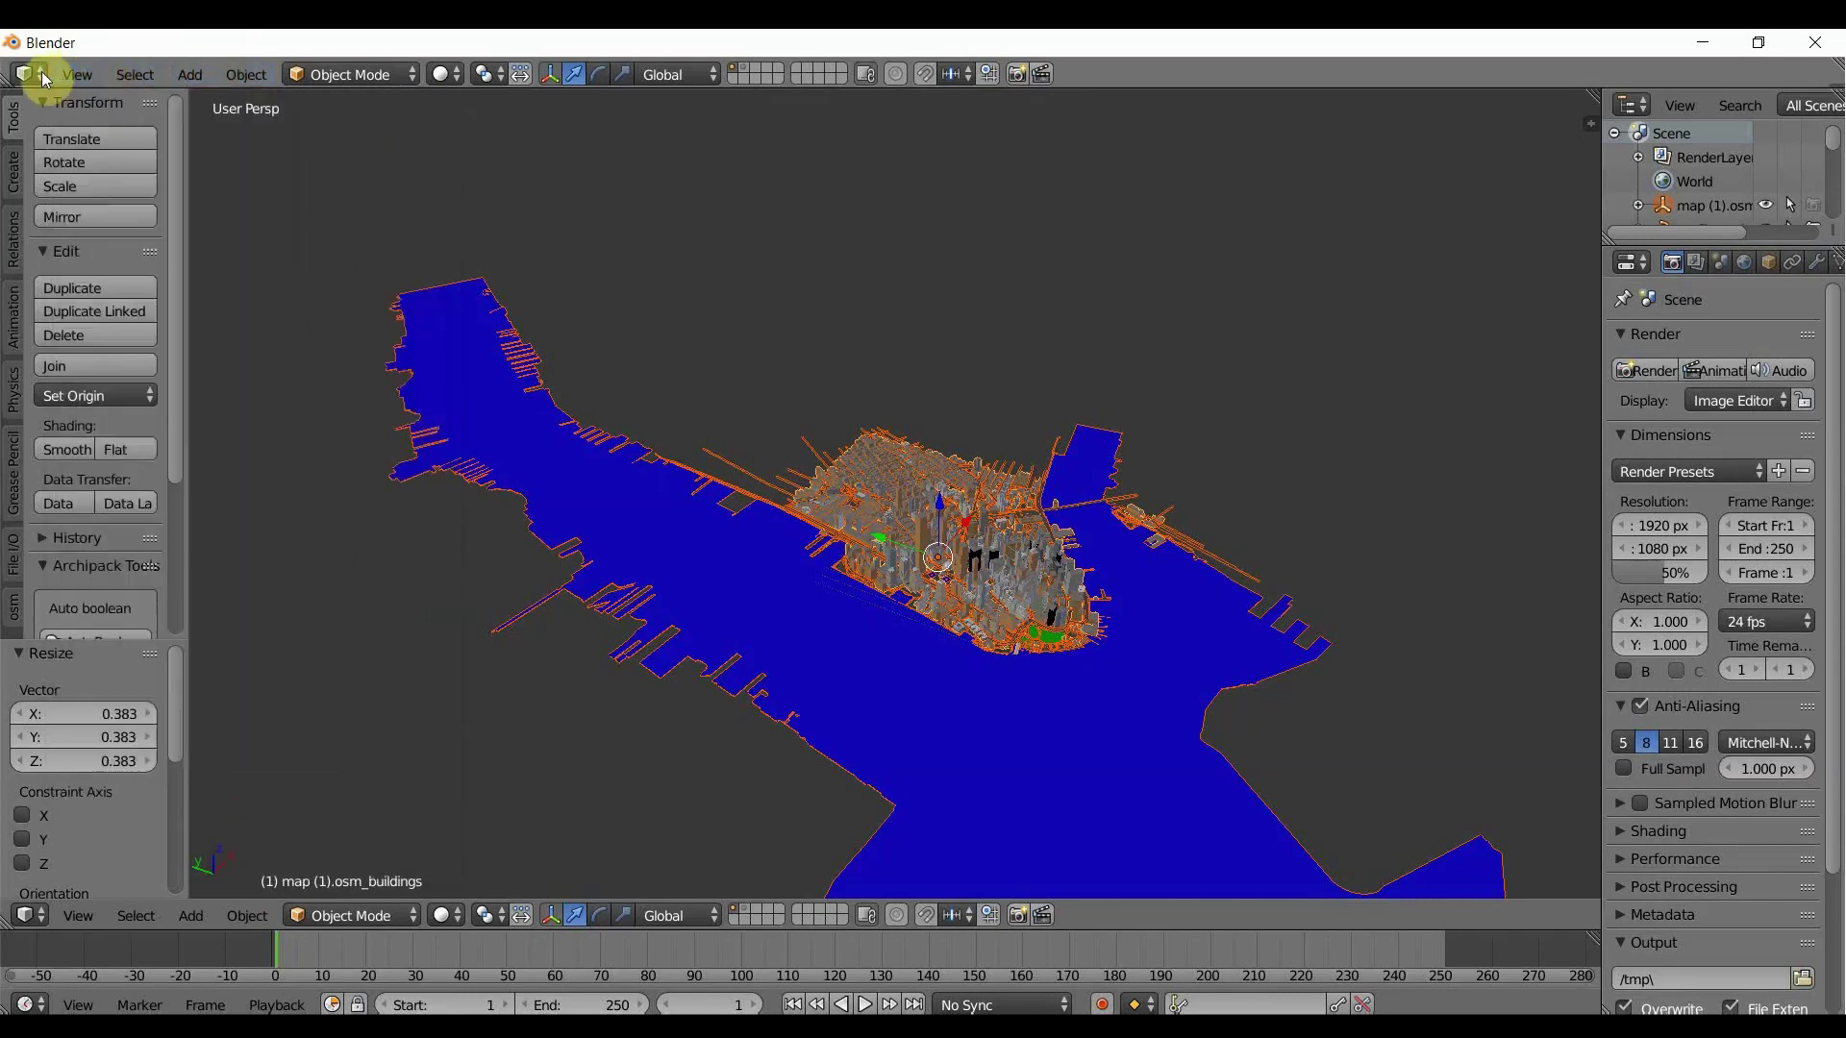
pyautogui.click(27, 74)
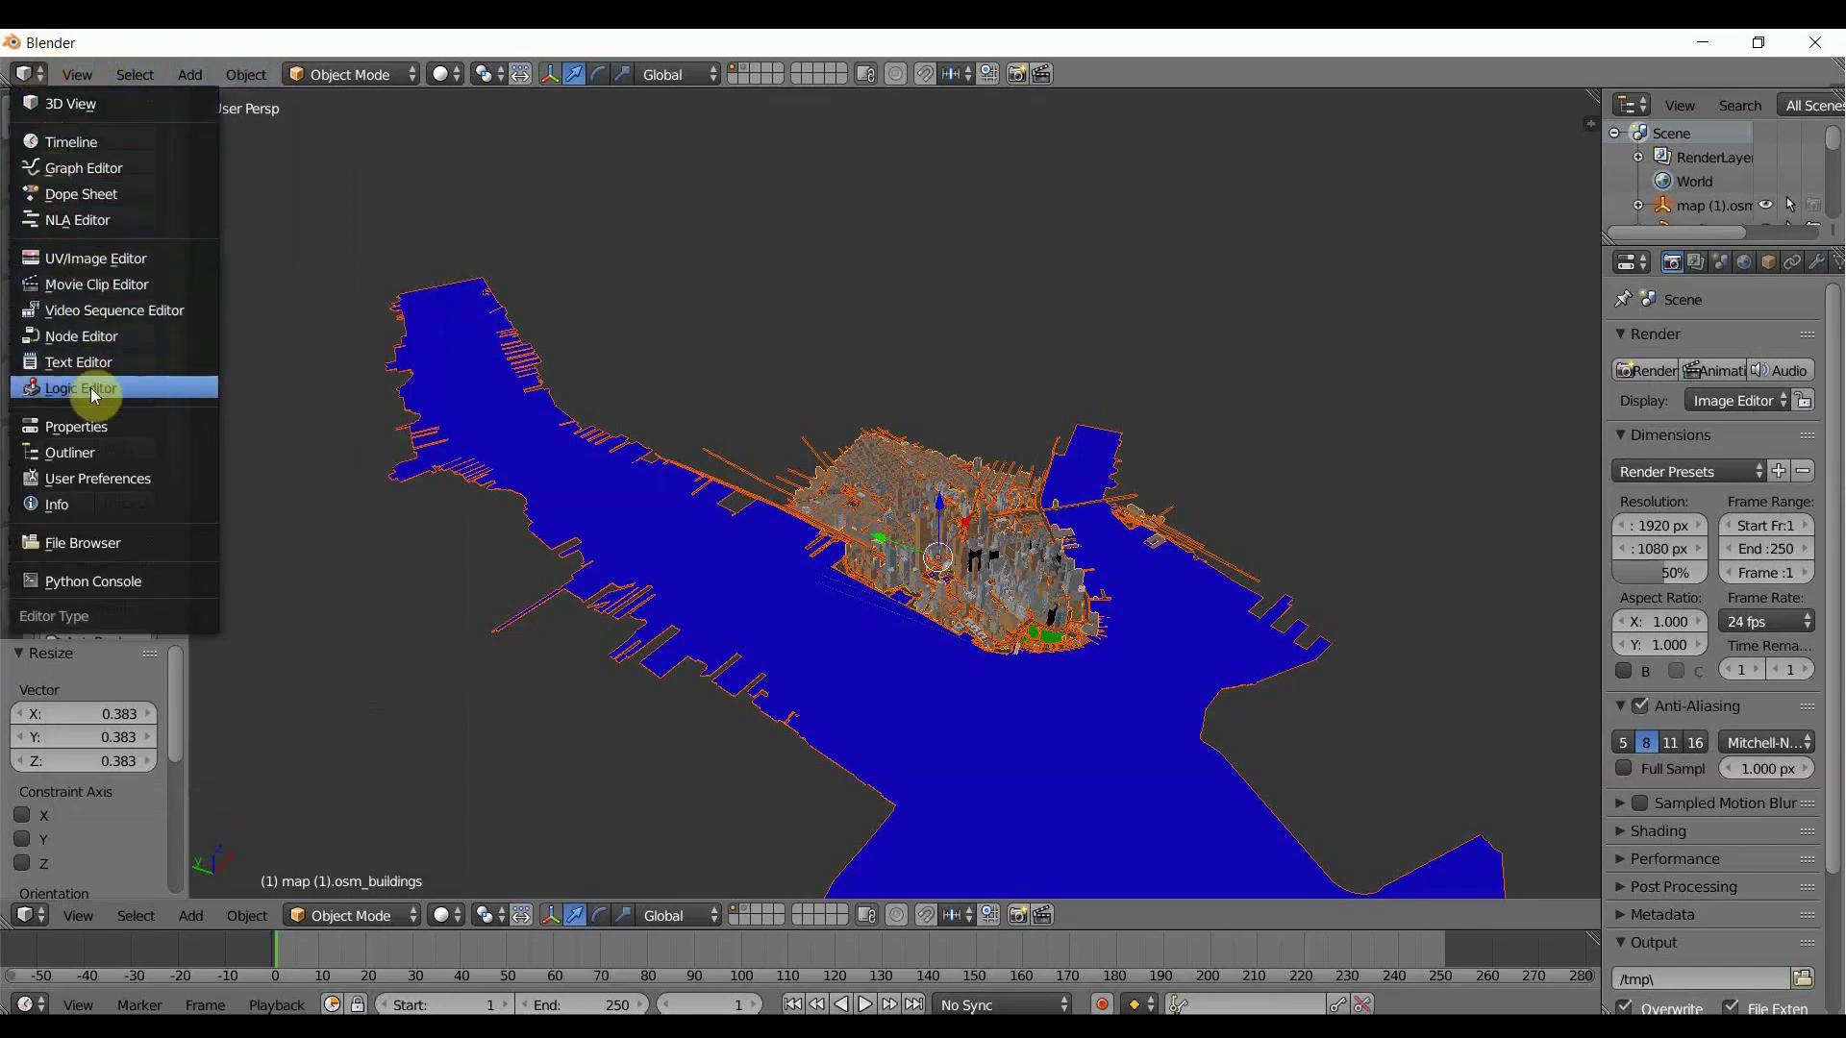
pyautogui.click(77, 426)
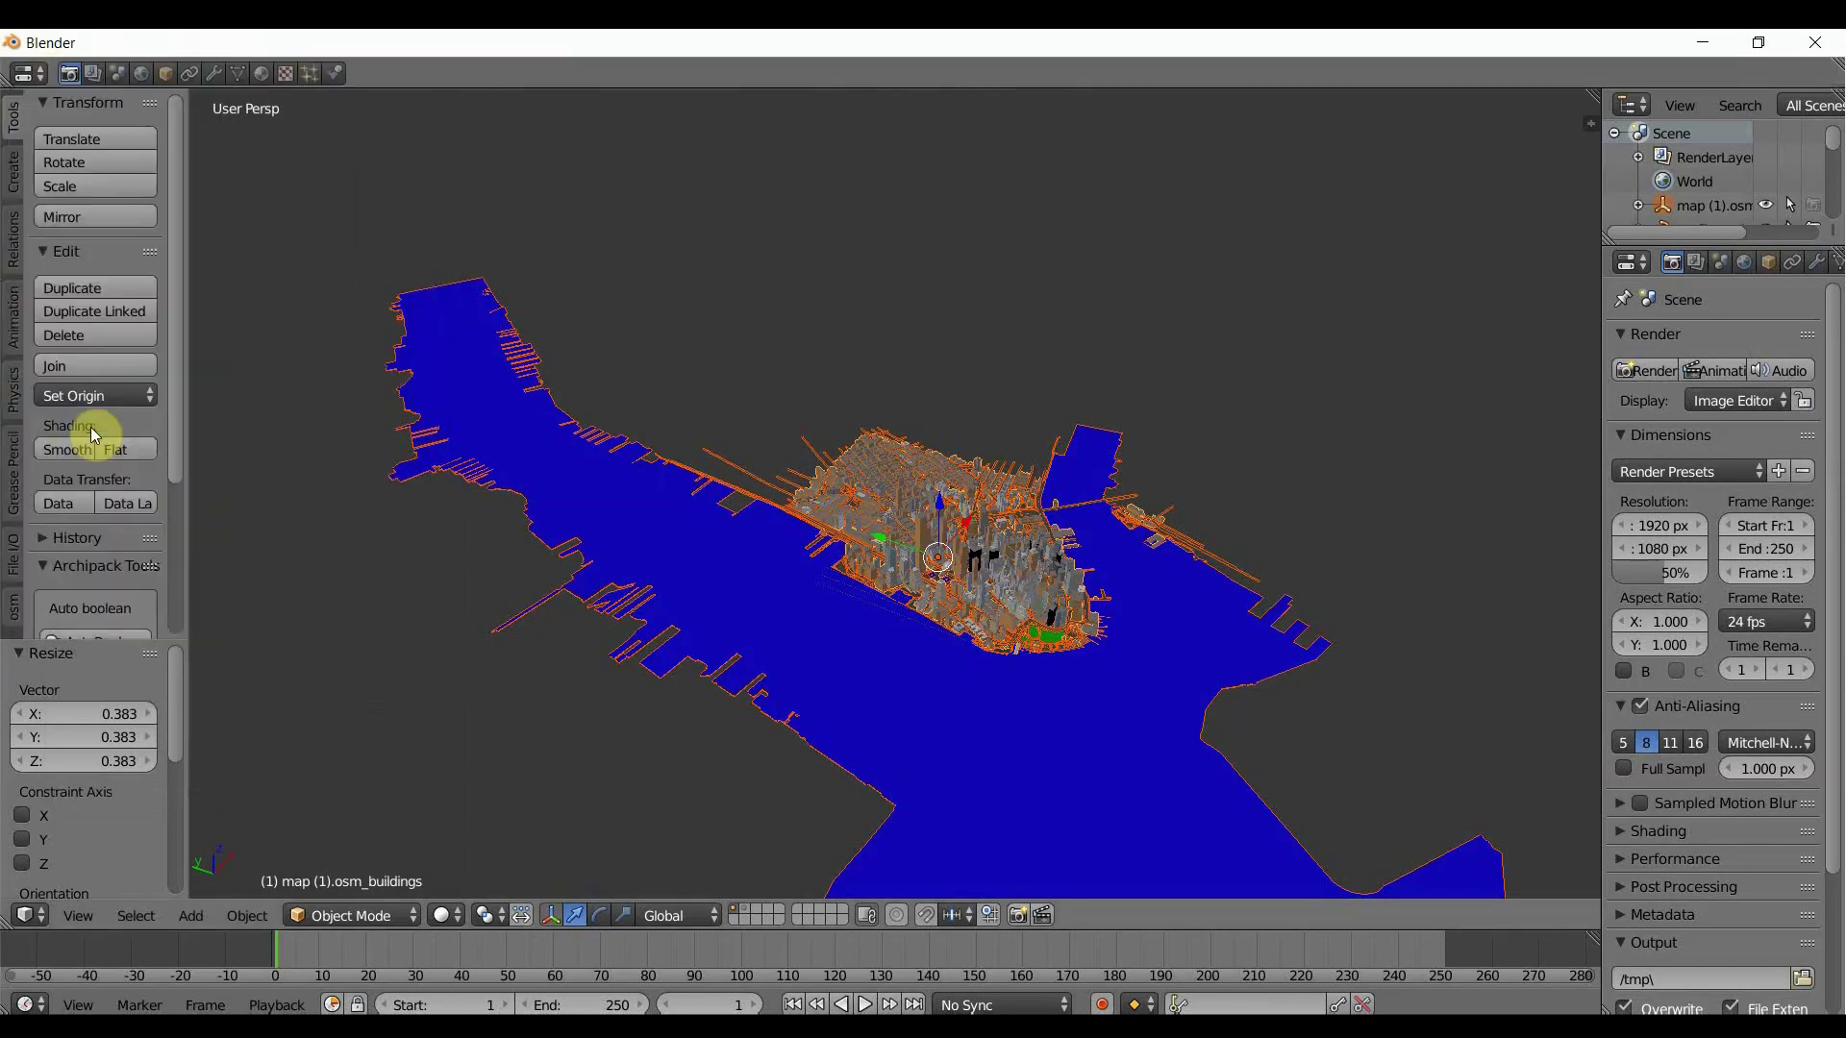
pyautogui.click(29, 75)
pyautogui.click(39, 100)
pyautogui.click(29, 75)
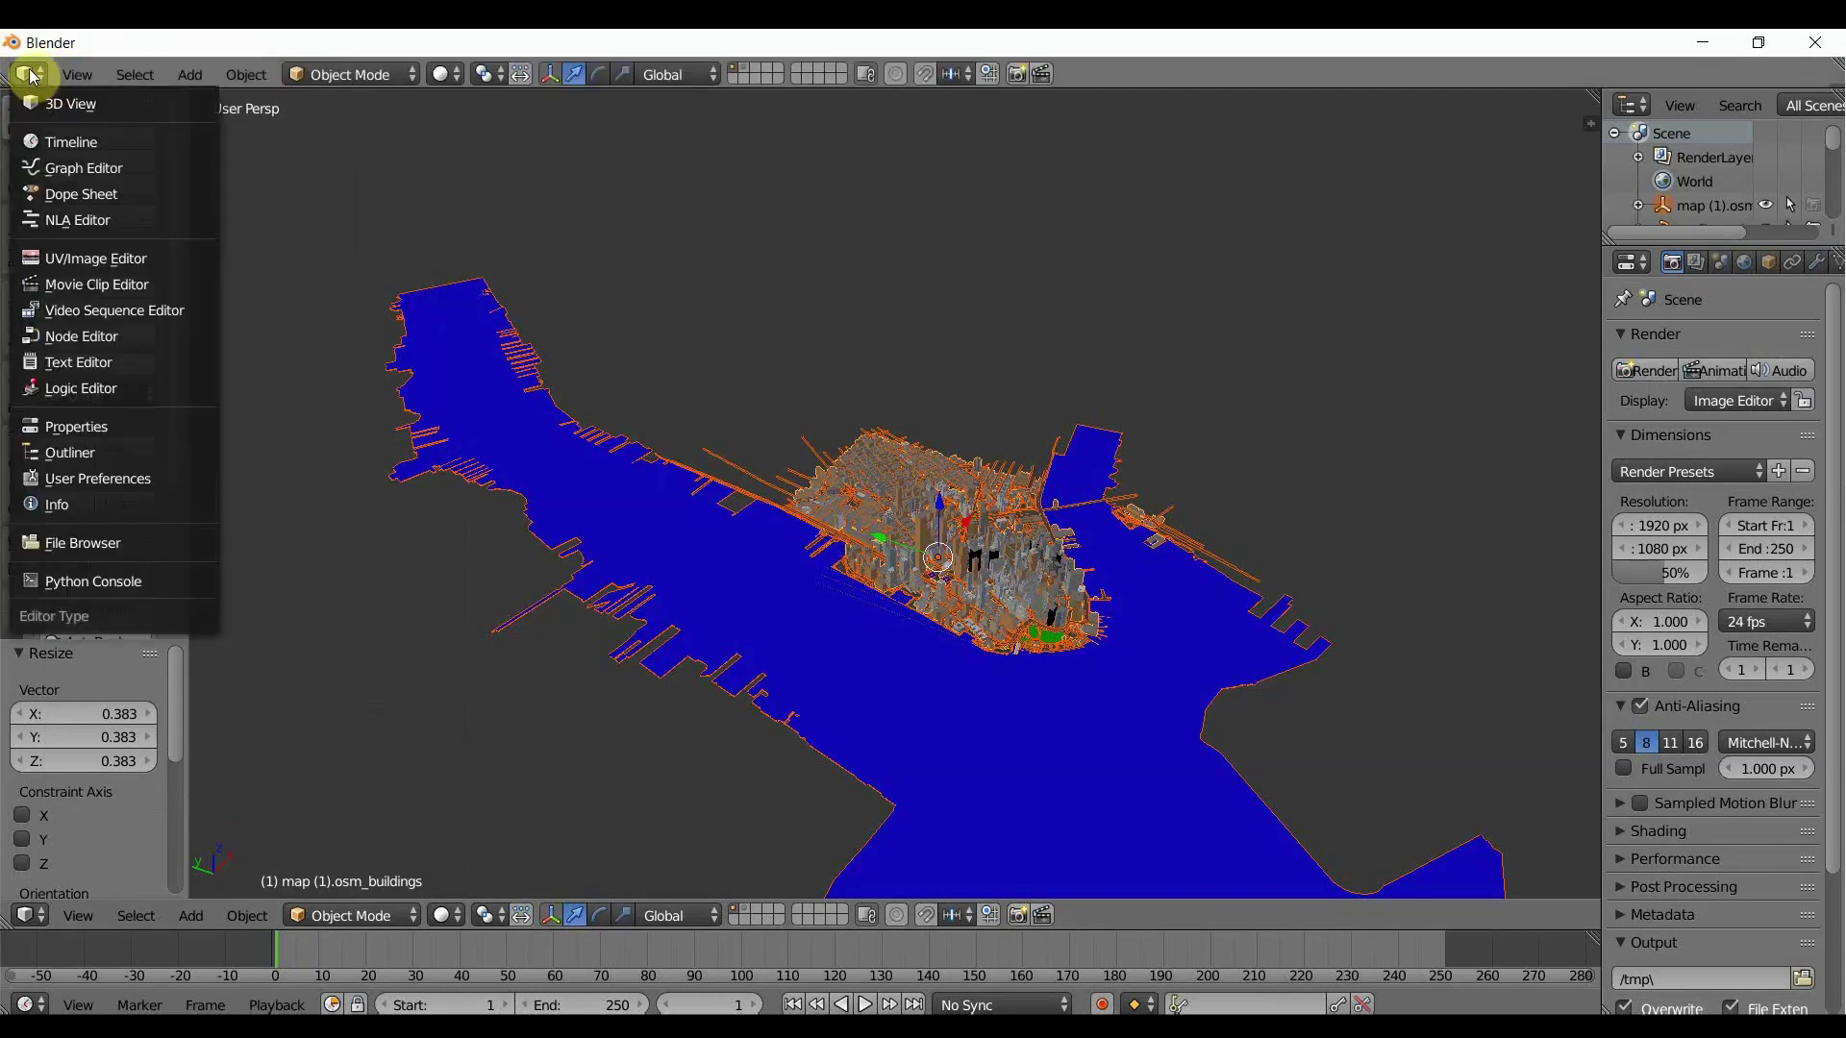
pyautogui.click(77, 168)
pyautogui.click(29, 75)
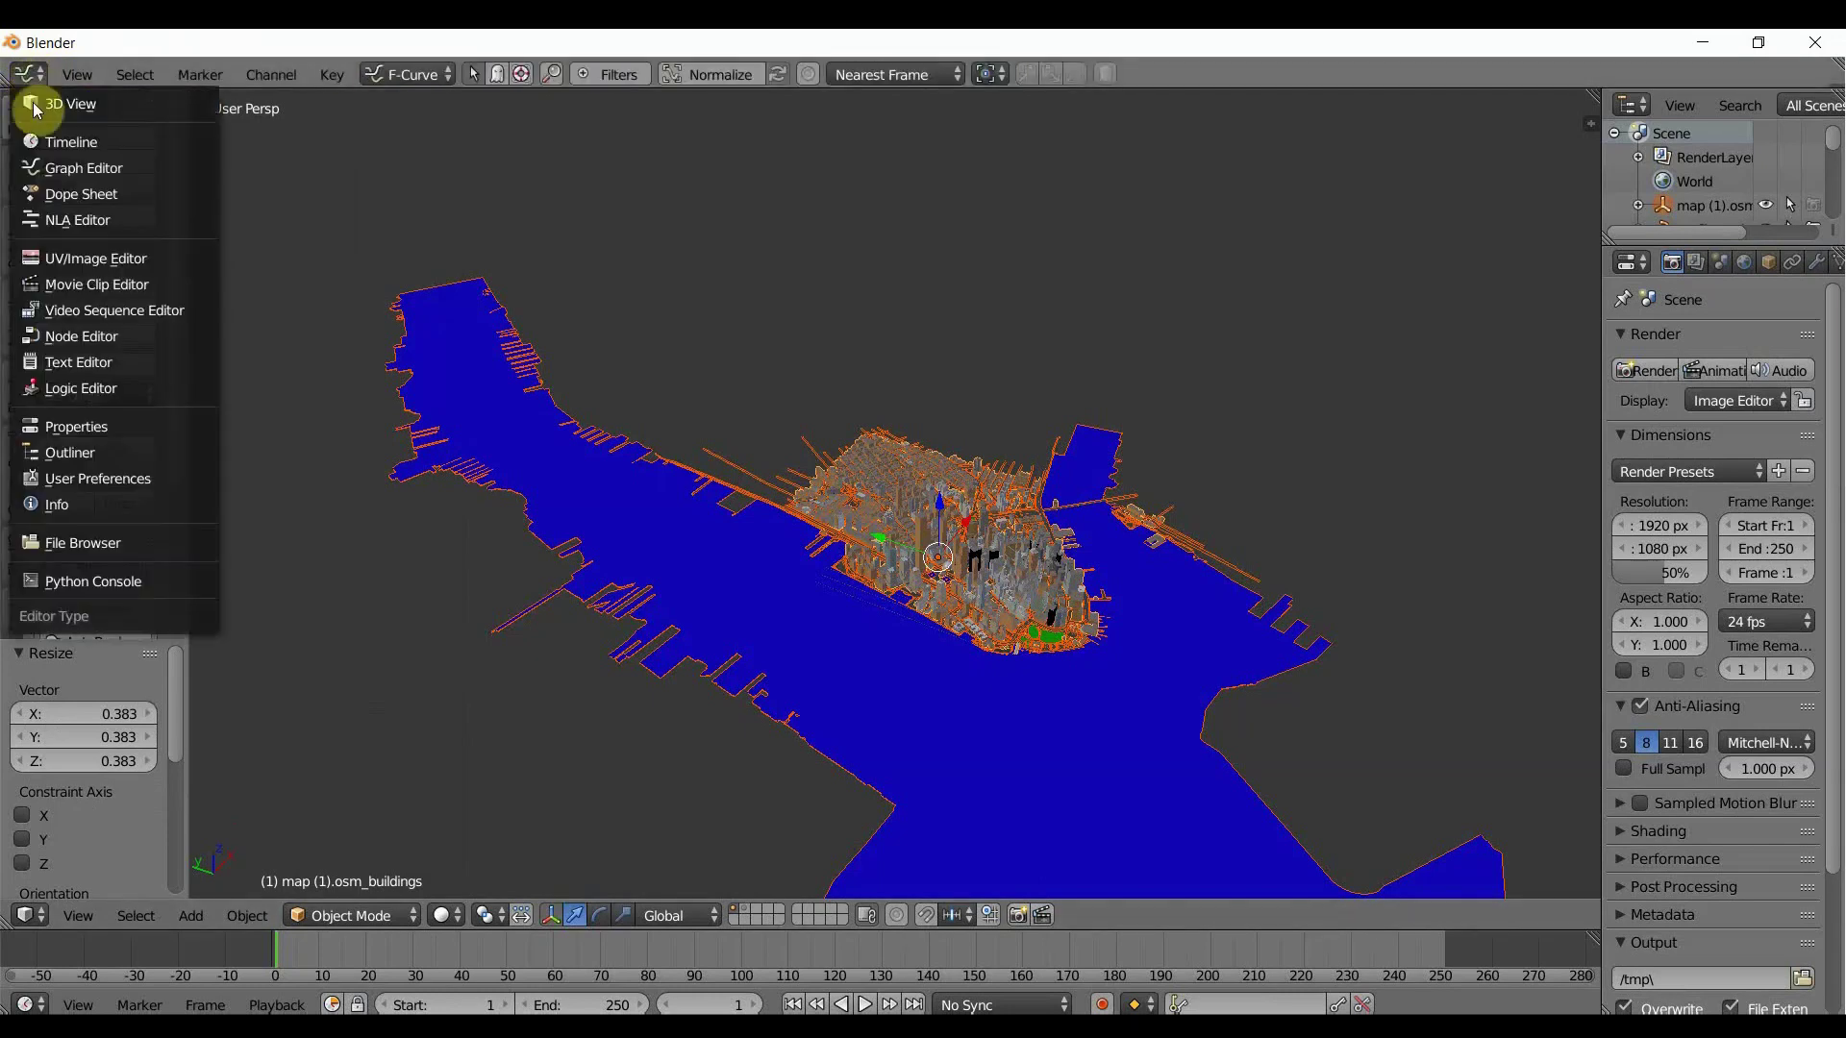
pyautogui.click(77, 219)
pyautogui.click(29, 75)
pyautogui.click(152, 504)
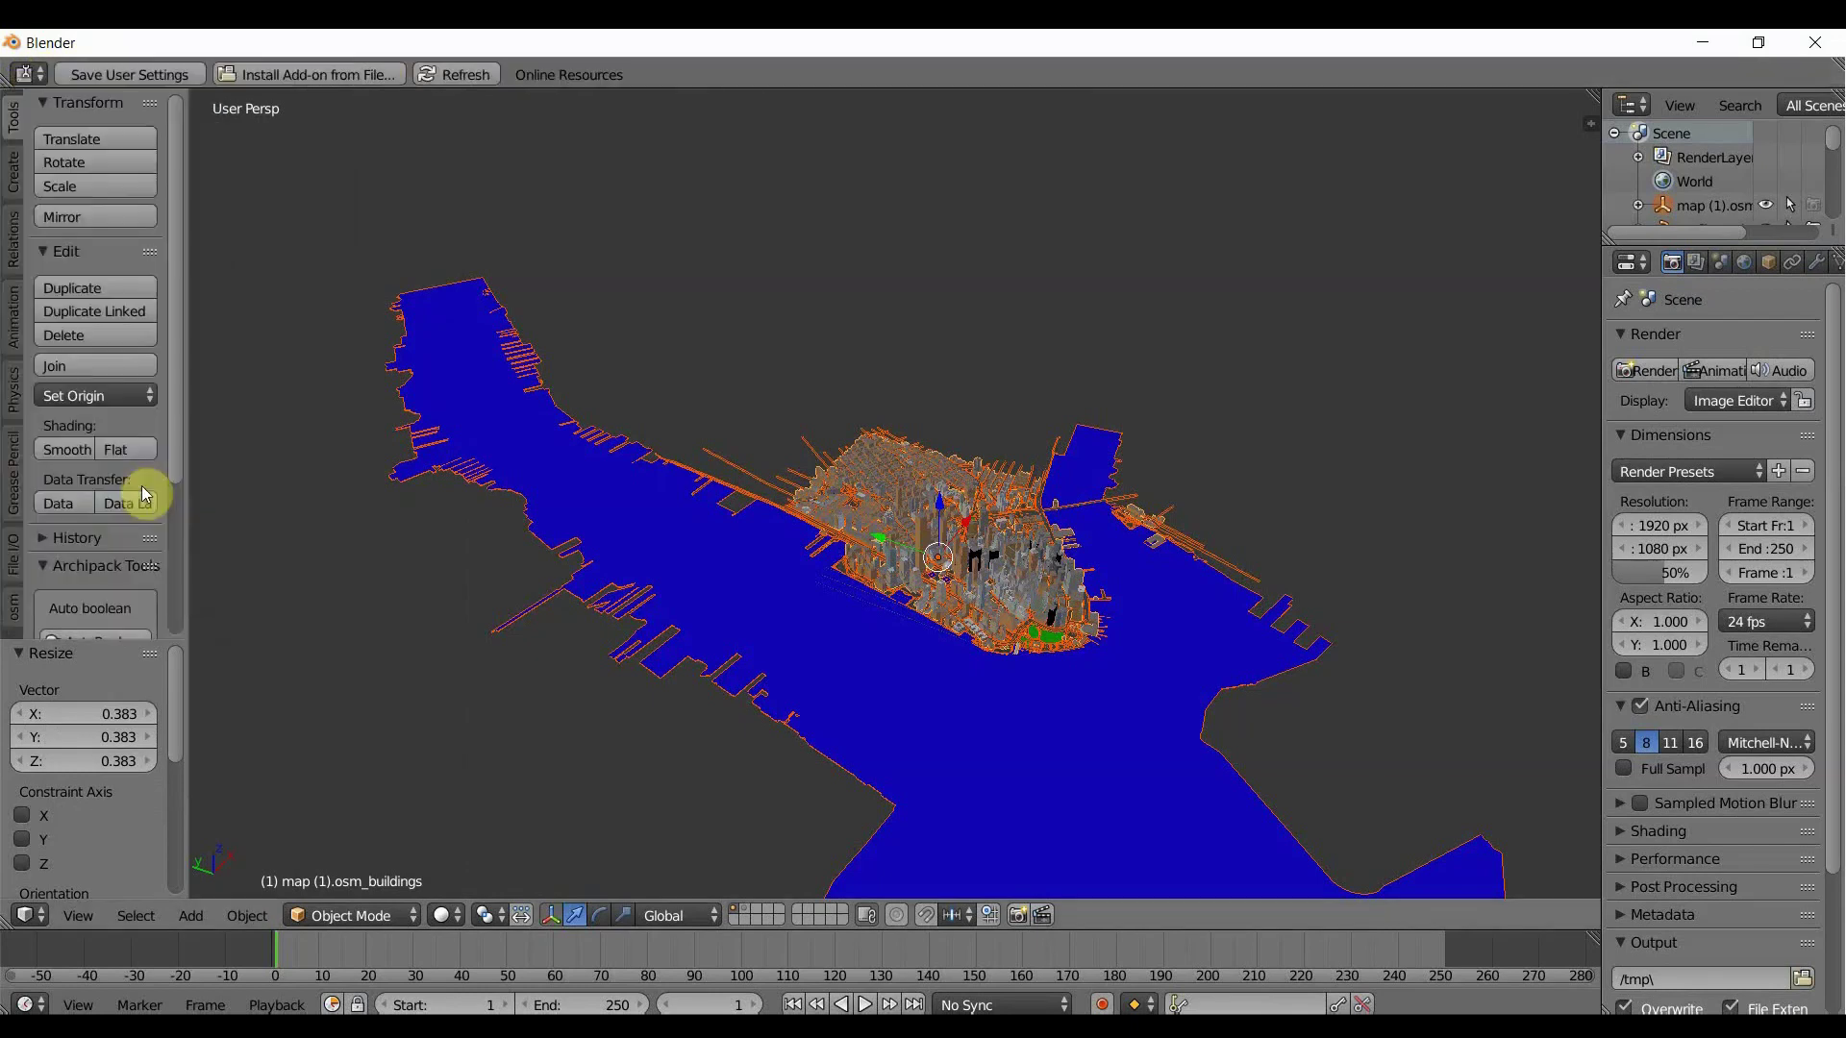
pyautogui.click(28, 75)
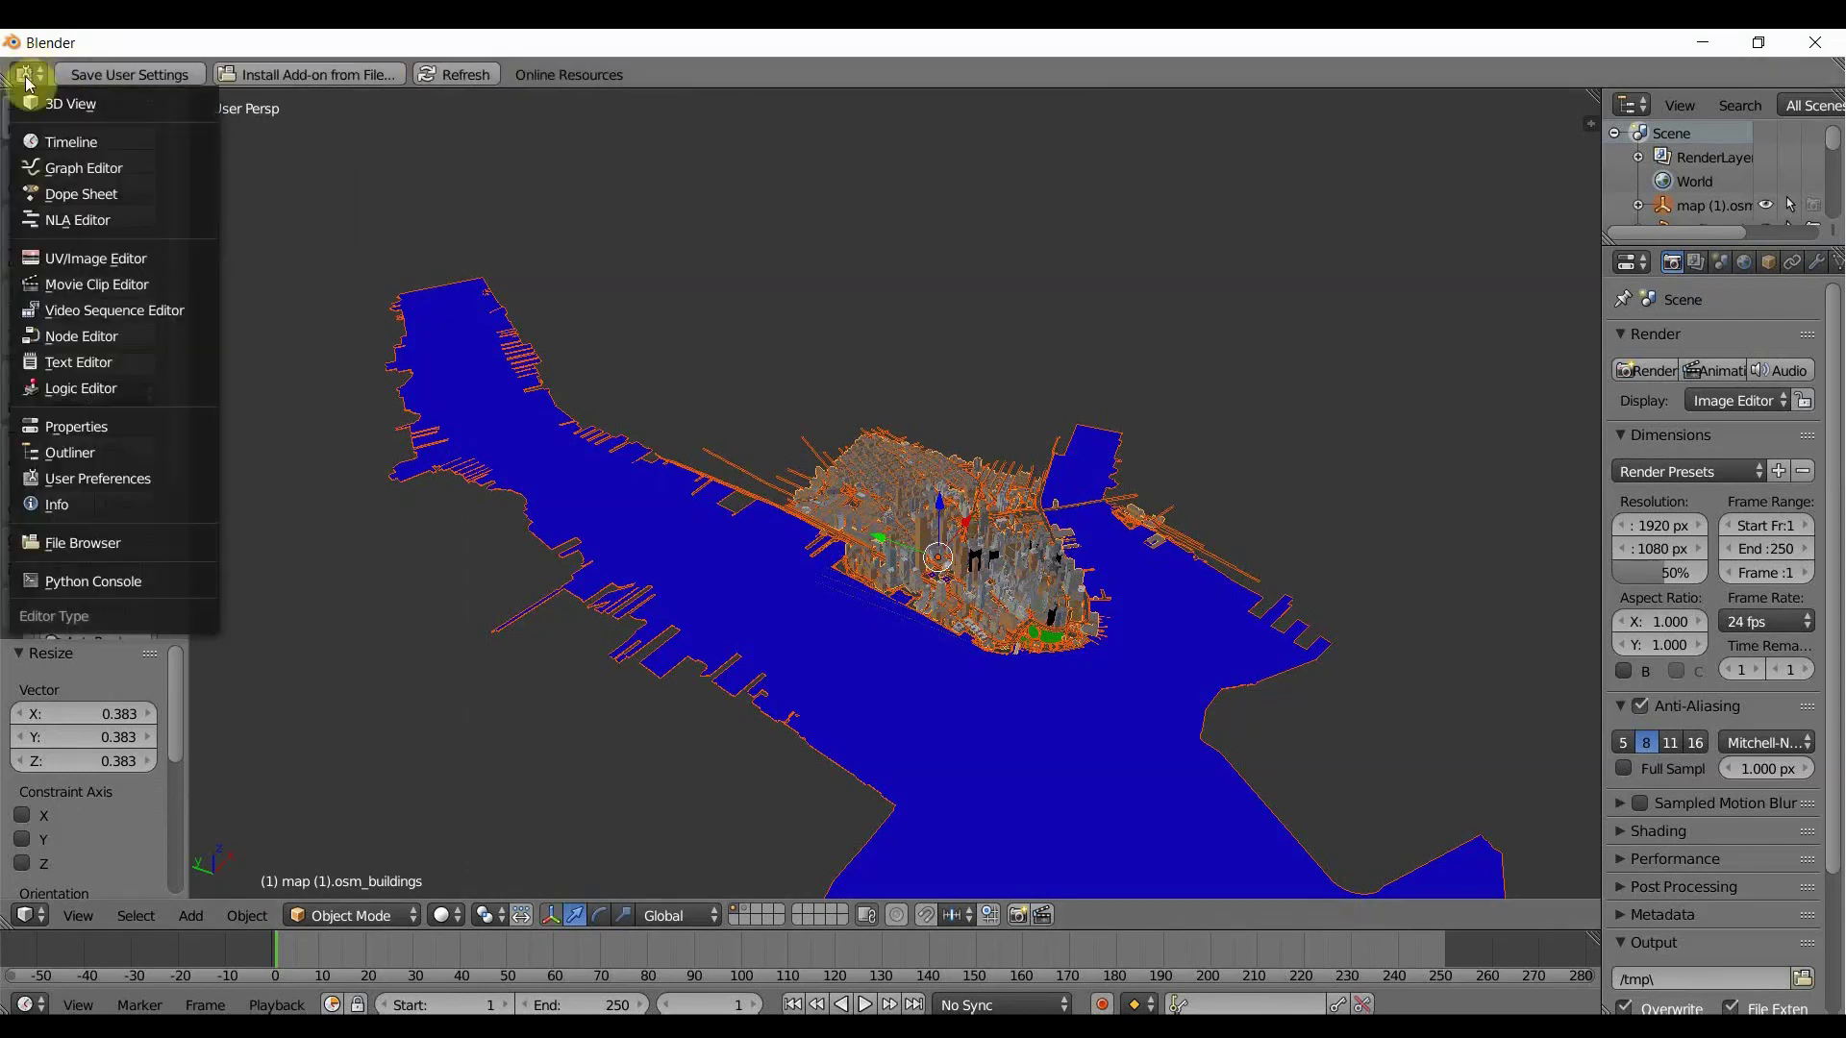
pyautogui.click(141, 543)
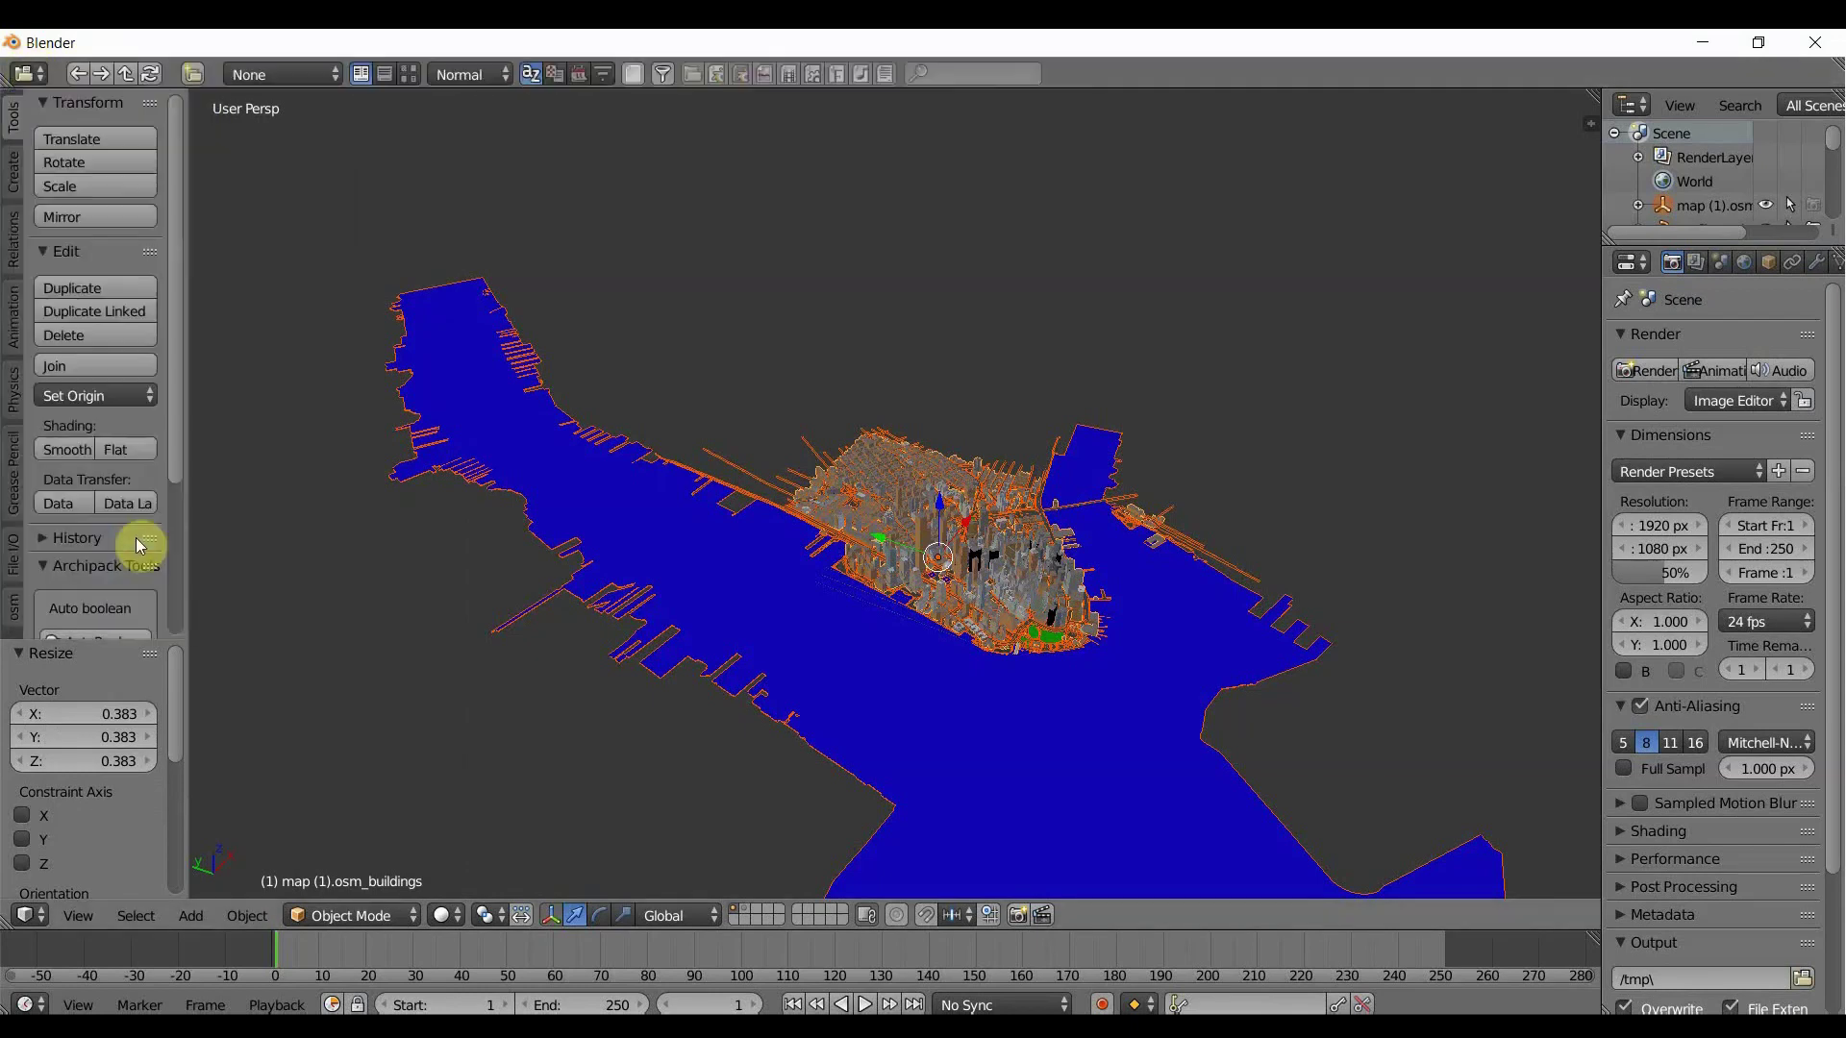
# Change the extra header area above the 3D view to the Info editor.
pyautogui.click(27, 74)
pyautogui.click(57, 509)
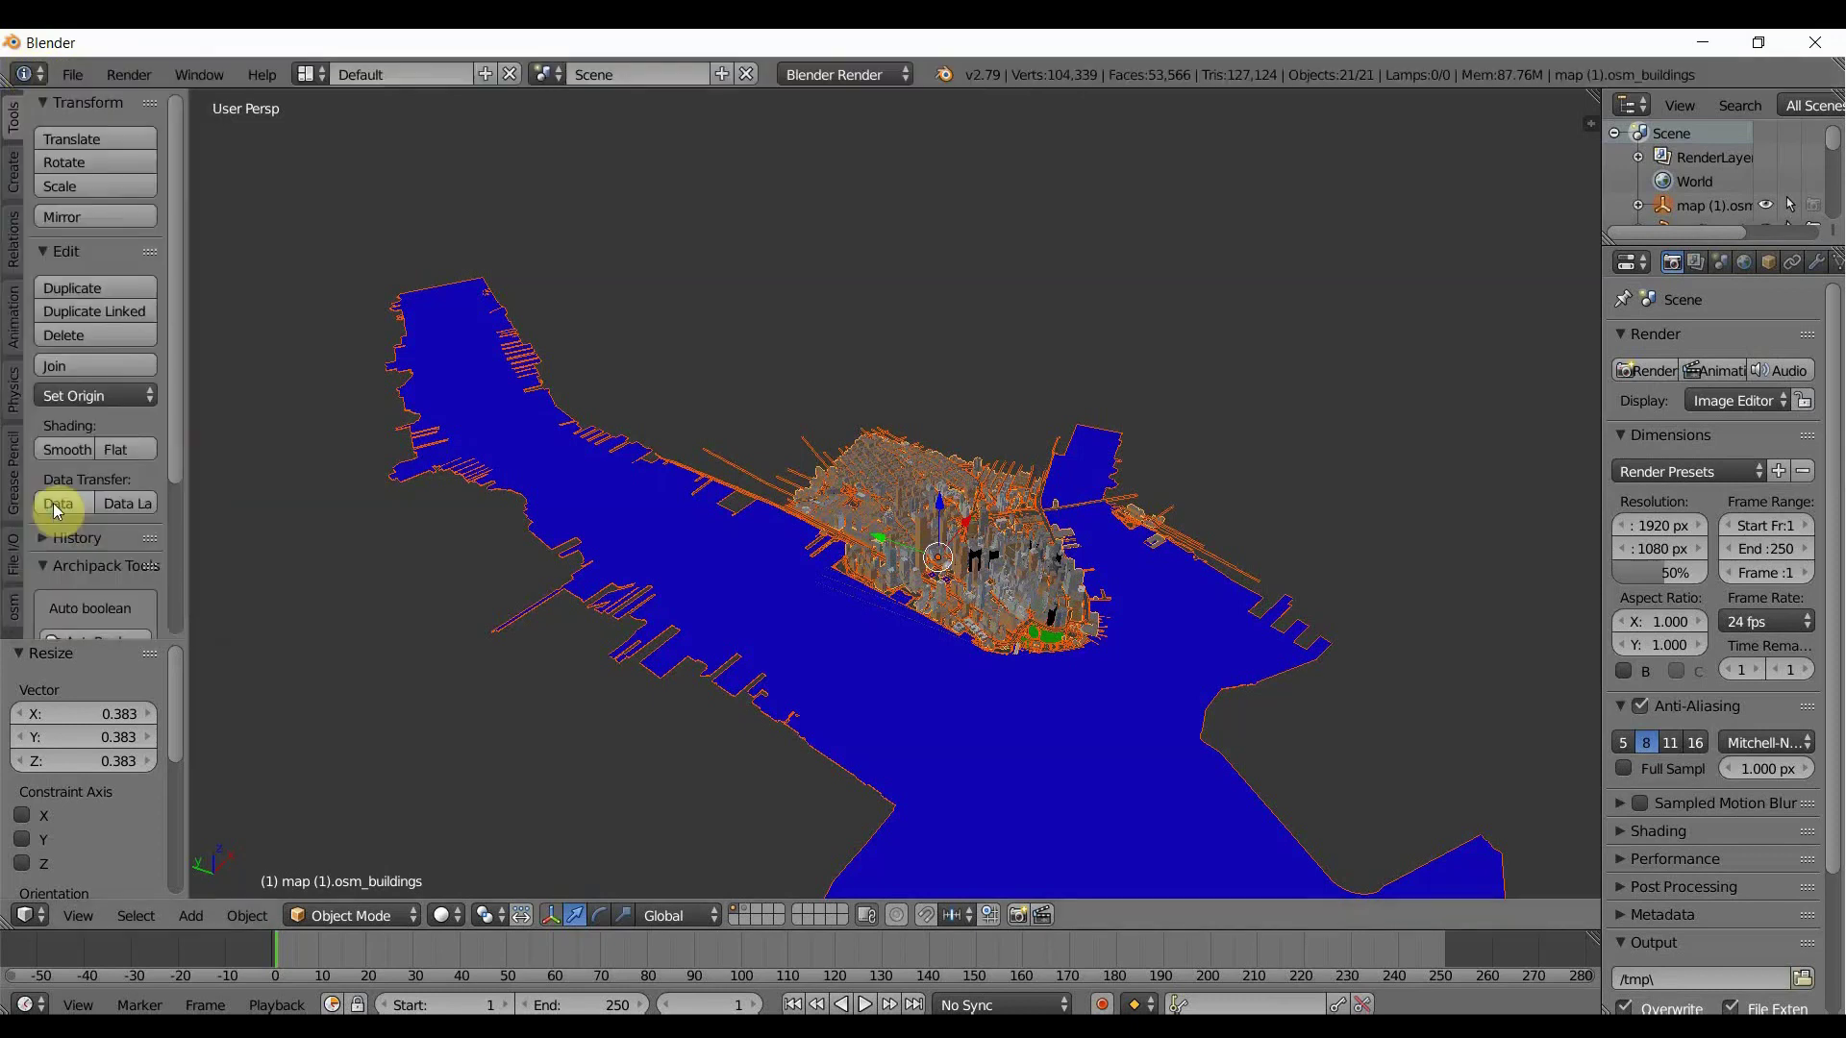
pyautogui.click(77, 75)
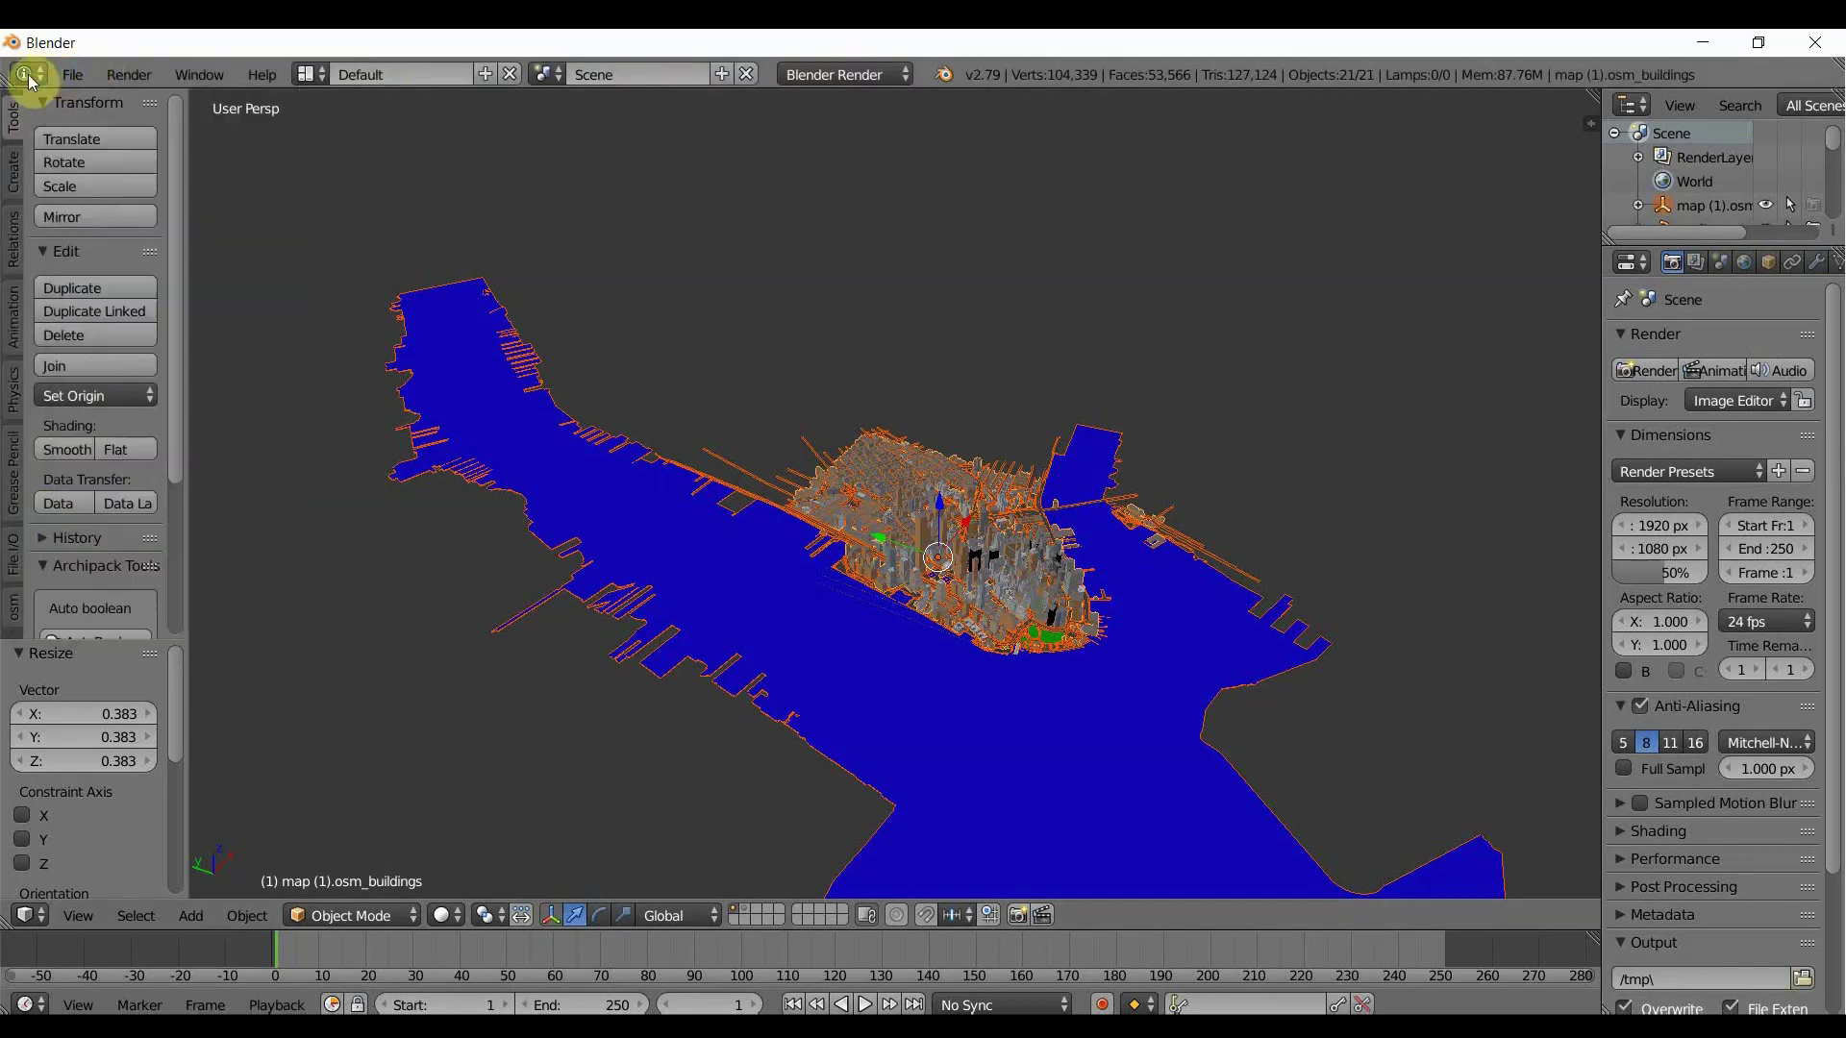
pyautogui.click(29, 74)
pyautogui.click(32, 79)
# Save the scene as NYC.blend in the ESCAPENYC folder.
pyautogui.click(67, 75)
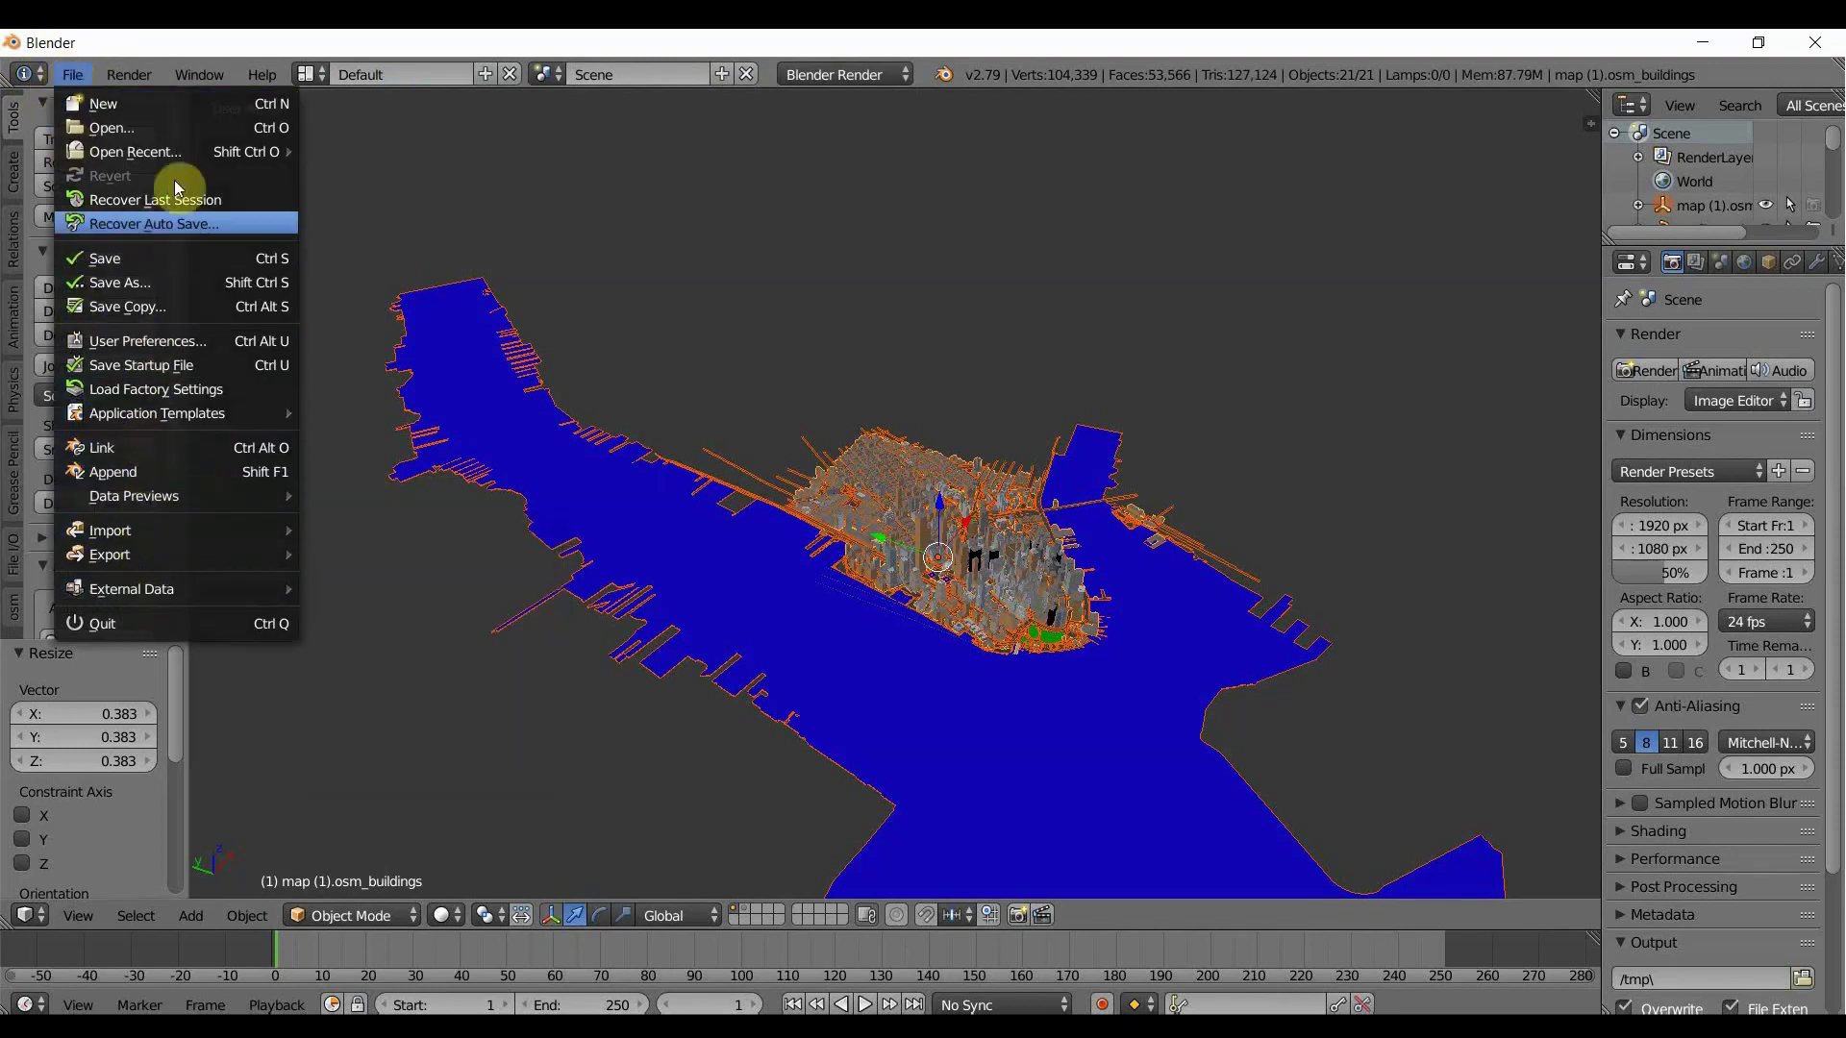
pyautogui.click(135, 287)
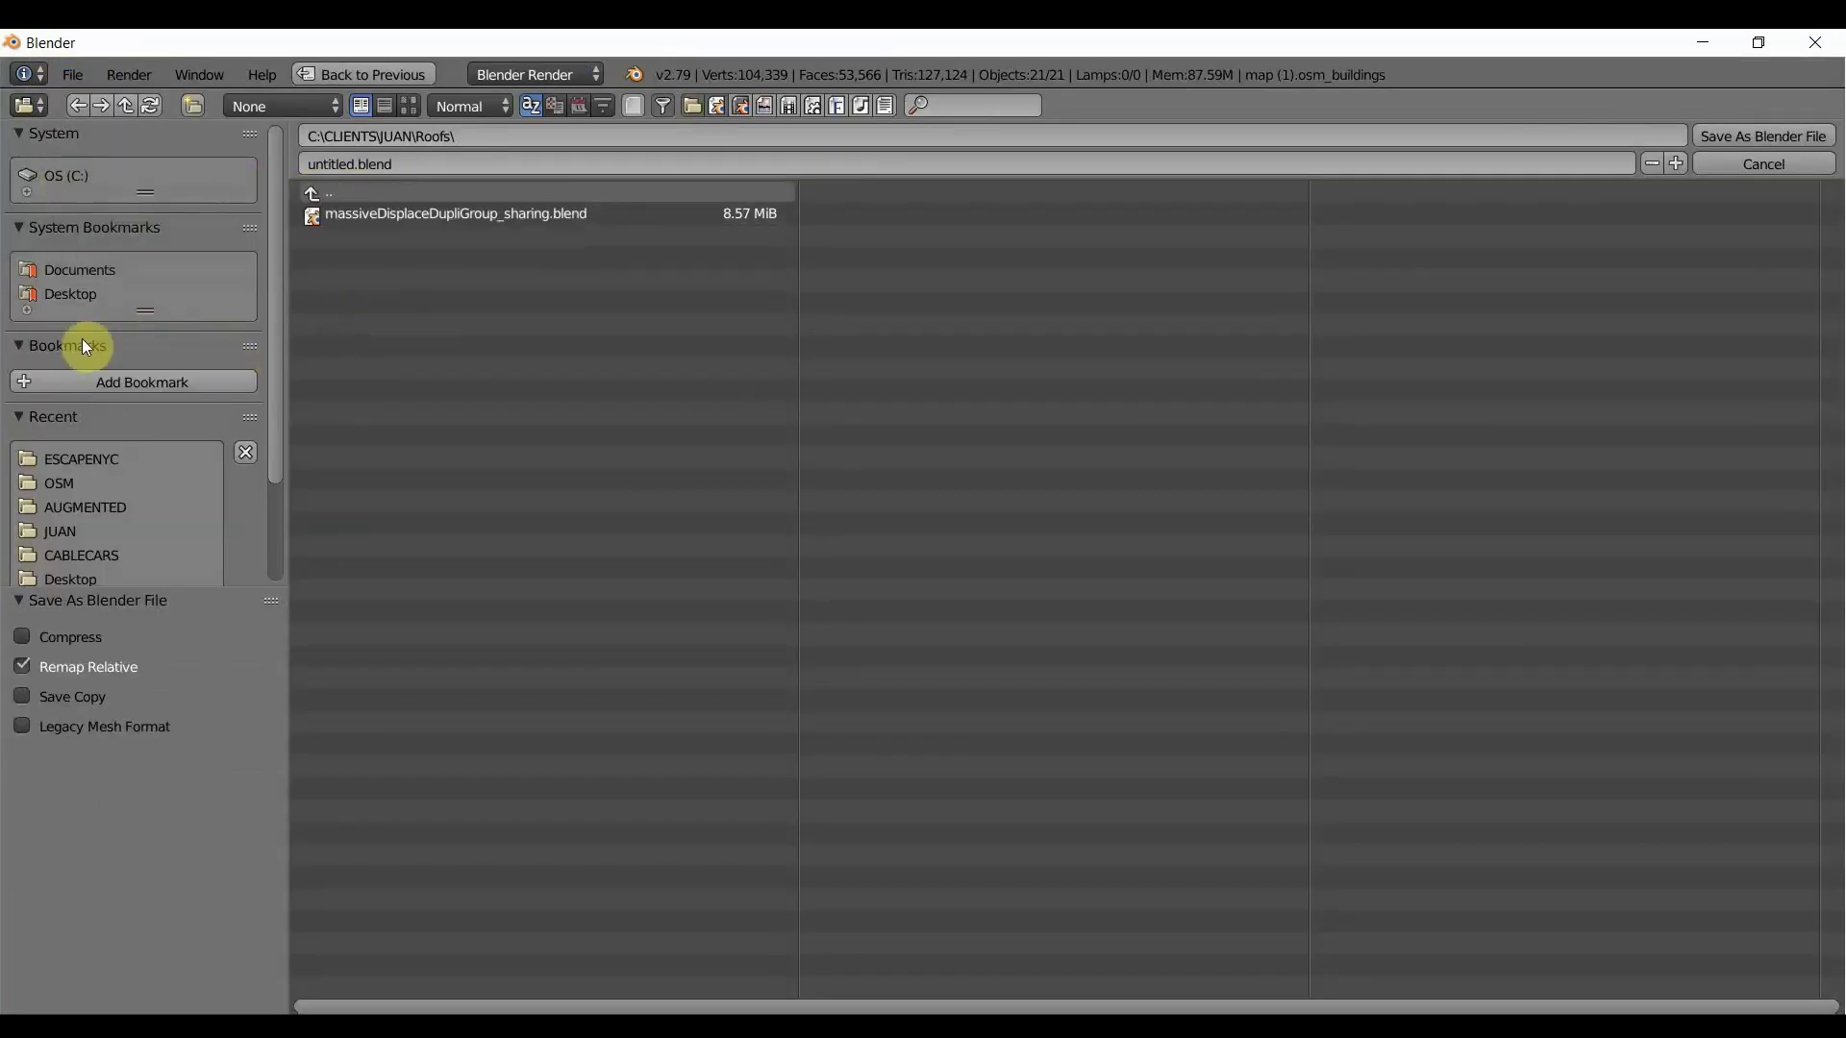
pyautogui.click(90, 458)
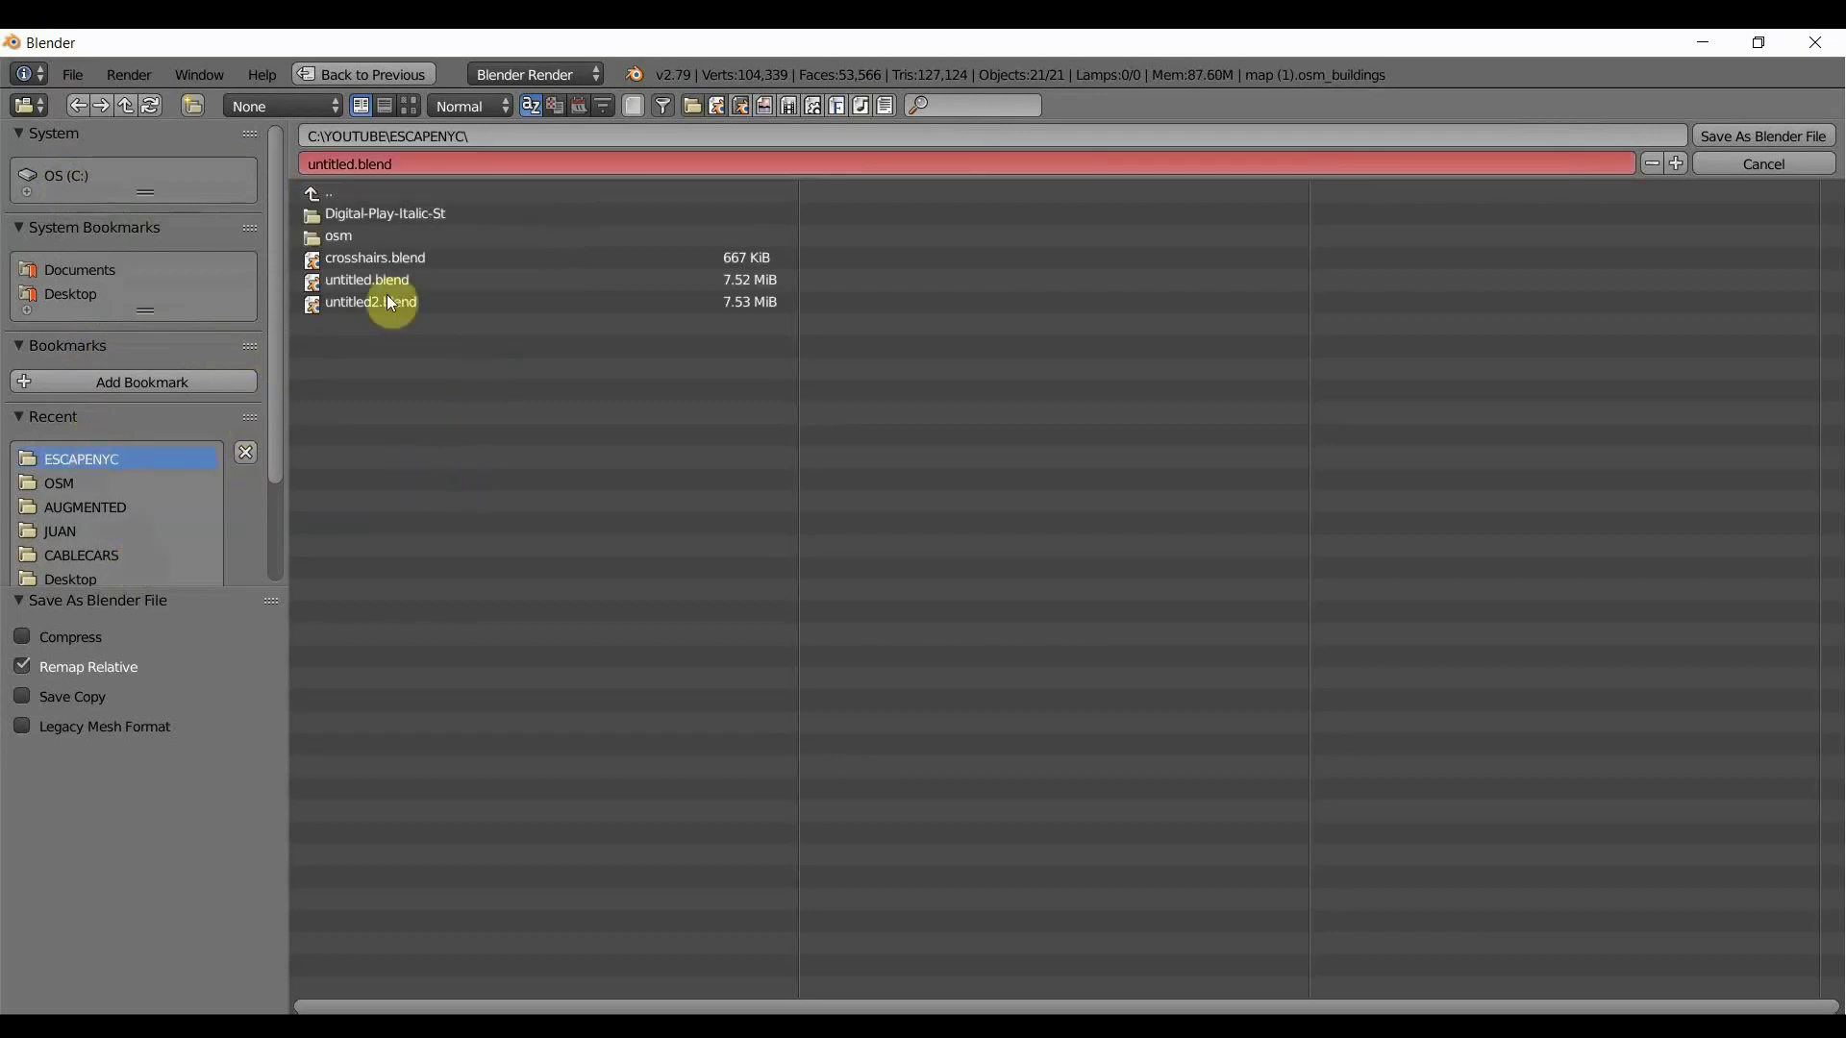
pyautogui.click(342, 165)
pyautogui.moveTo(352, 161); pyautogui.dragTo(291, 161)
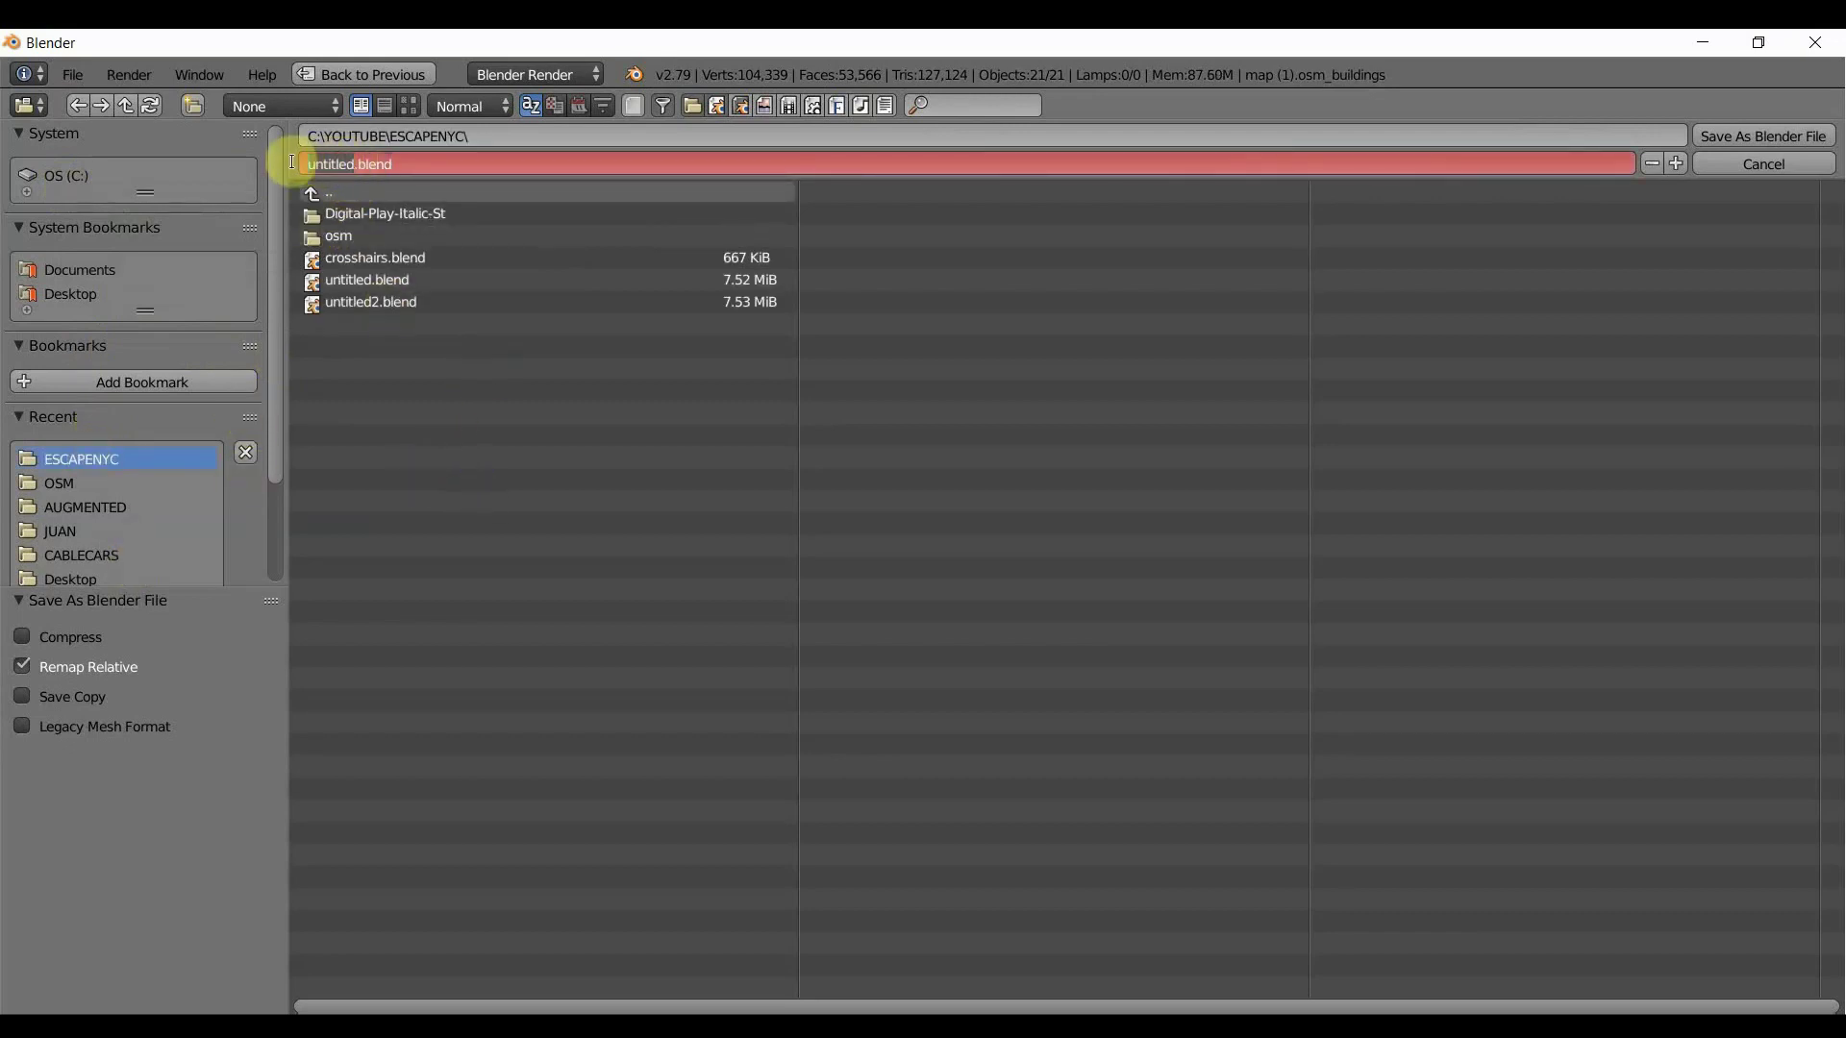
pyautogui.click(1736, 136)
pyautogui.click(1738, 137)
# Switch to Blender 2.80 and delete the object at the scene's origin.
pyautogui.moveTo(1076, 370); pyautogui.dragTo(855, 574, button='middle')
pyautogui.moveTo(748, 54); pyautogui.dragTo(634, 463)
pyautogui.click(676, 55)
pyautogui.moveTo(692, 336); pyautogui.dragTo(688, 431, button='middle')
pyautogui.click(729, 529)
pyautogui.press('Delete')
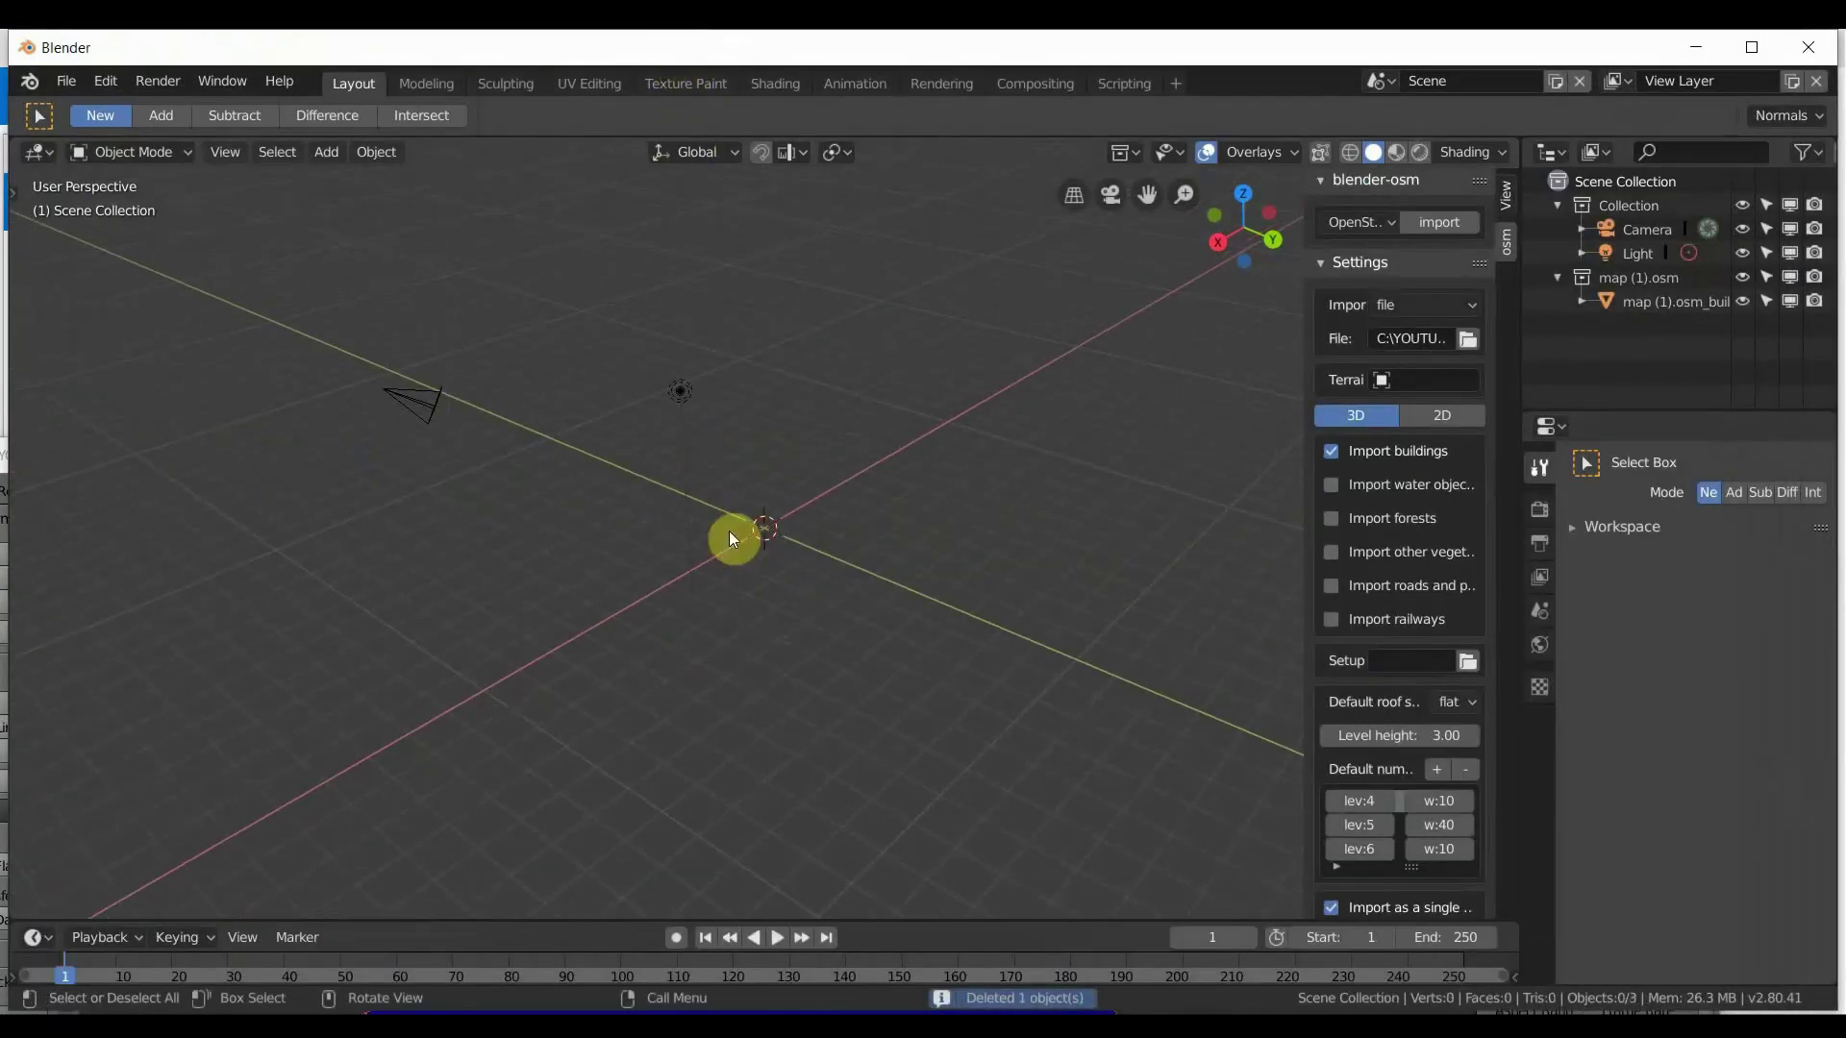
pyautogui.moveTo(858, 496); pyautogui.dragTo(841, 483, button='middle')
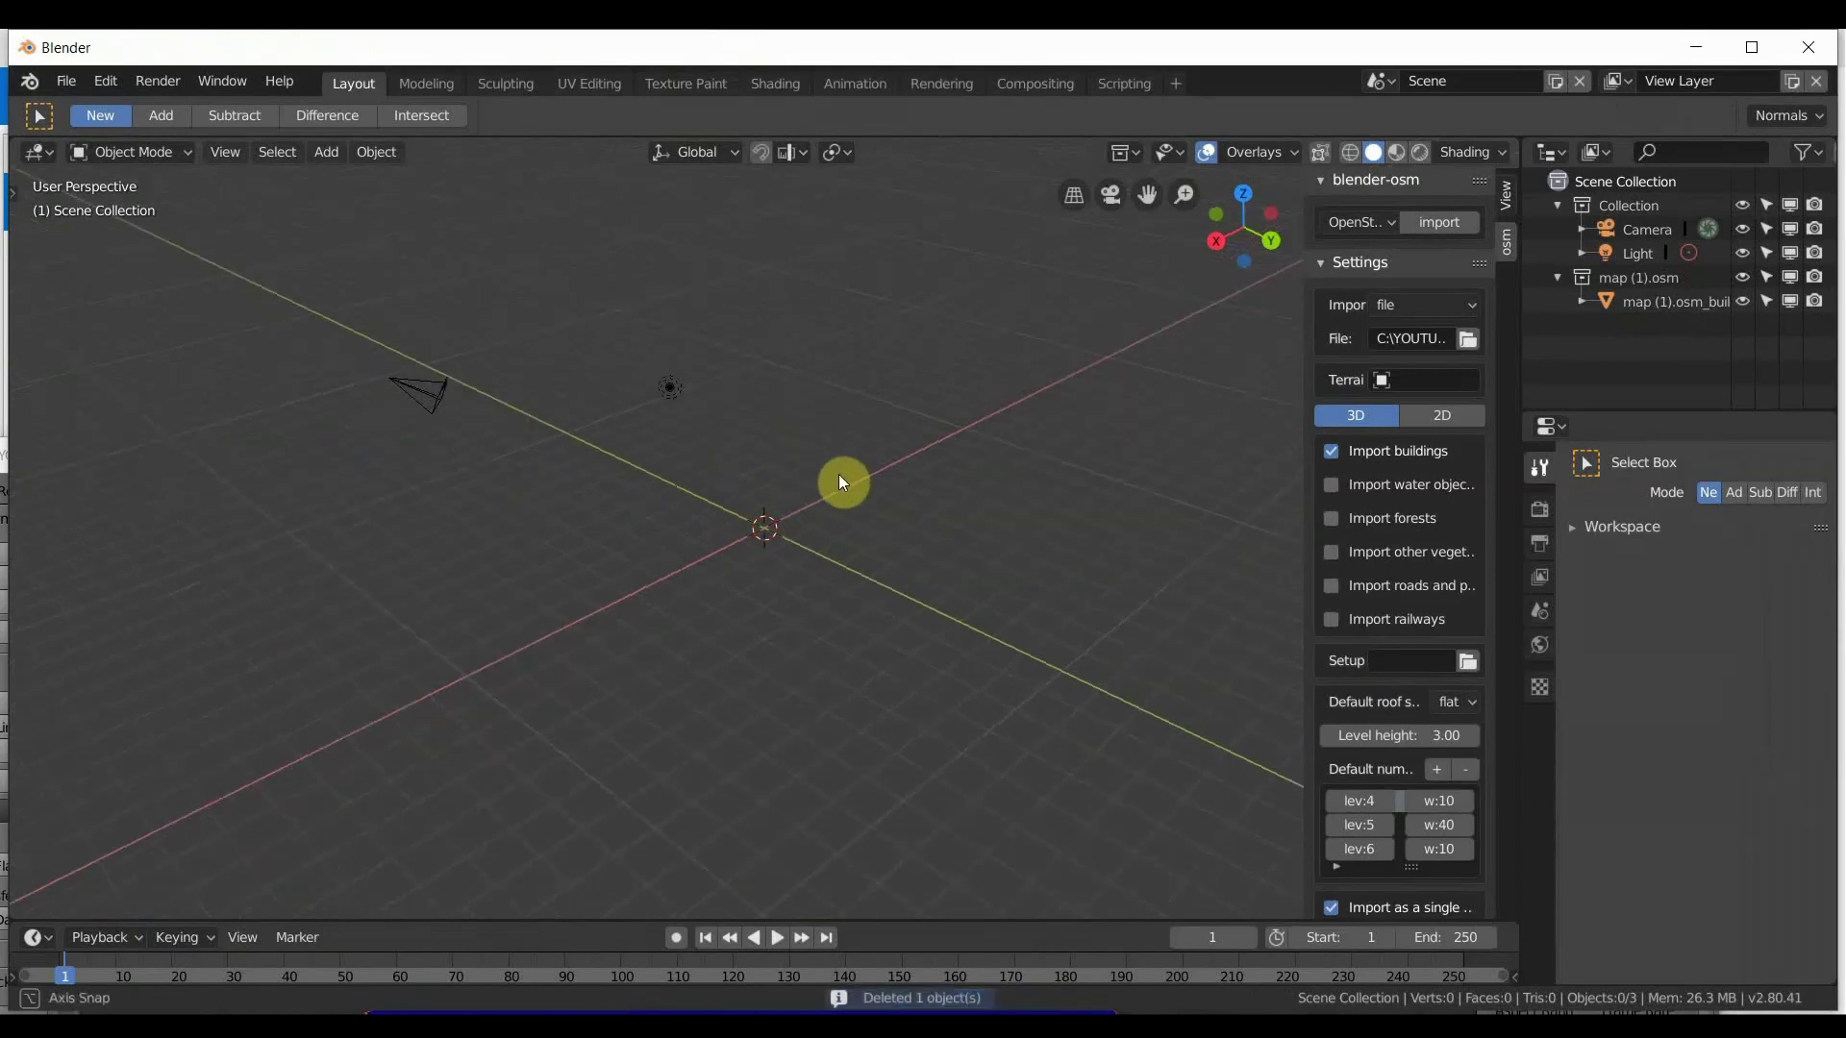
# Open NYC.blend from the ESCAPENYC folder.
pyautogui.click(67, 83)
pyautogui.click(91, 134)
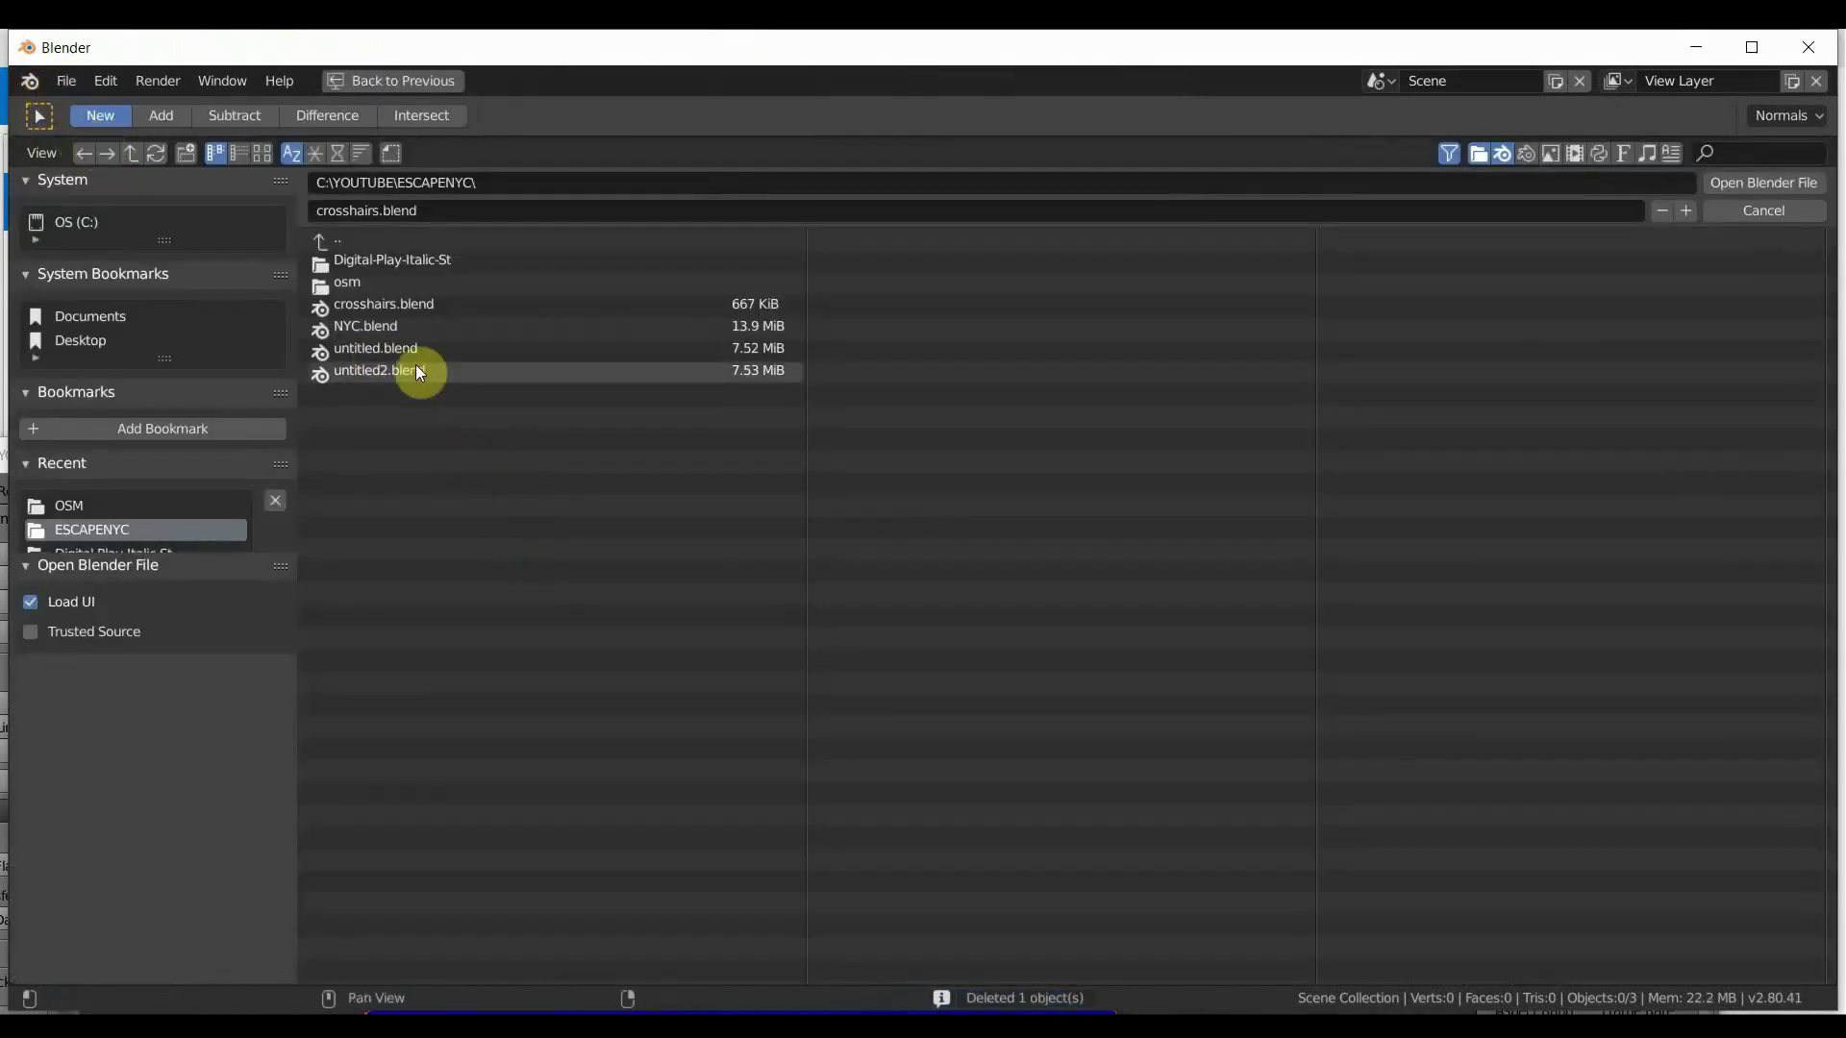
pyautogui.click(387, 332)
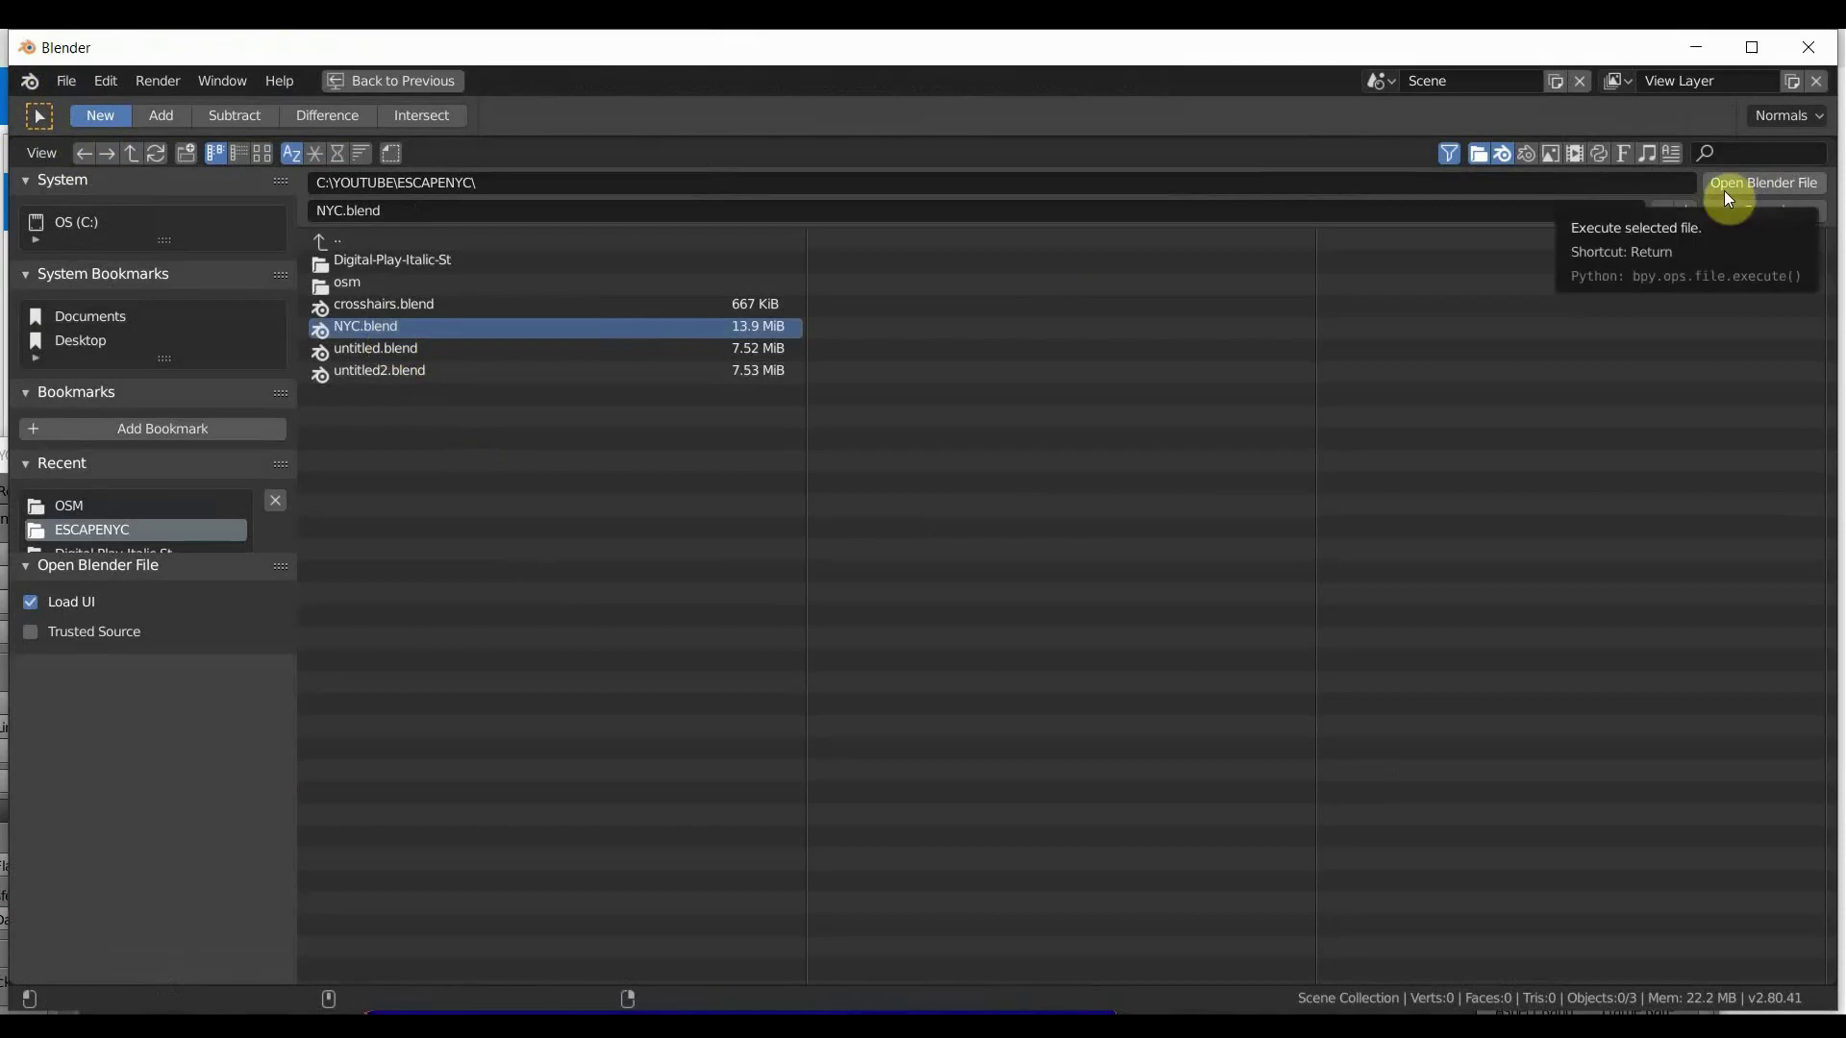
pyautogui.click(1724, 191)
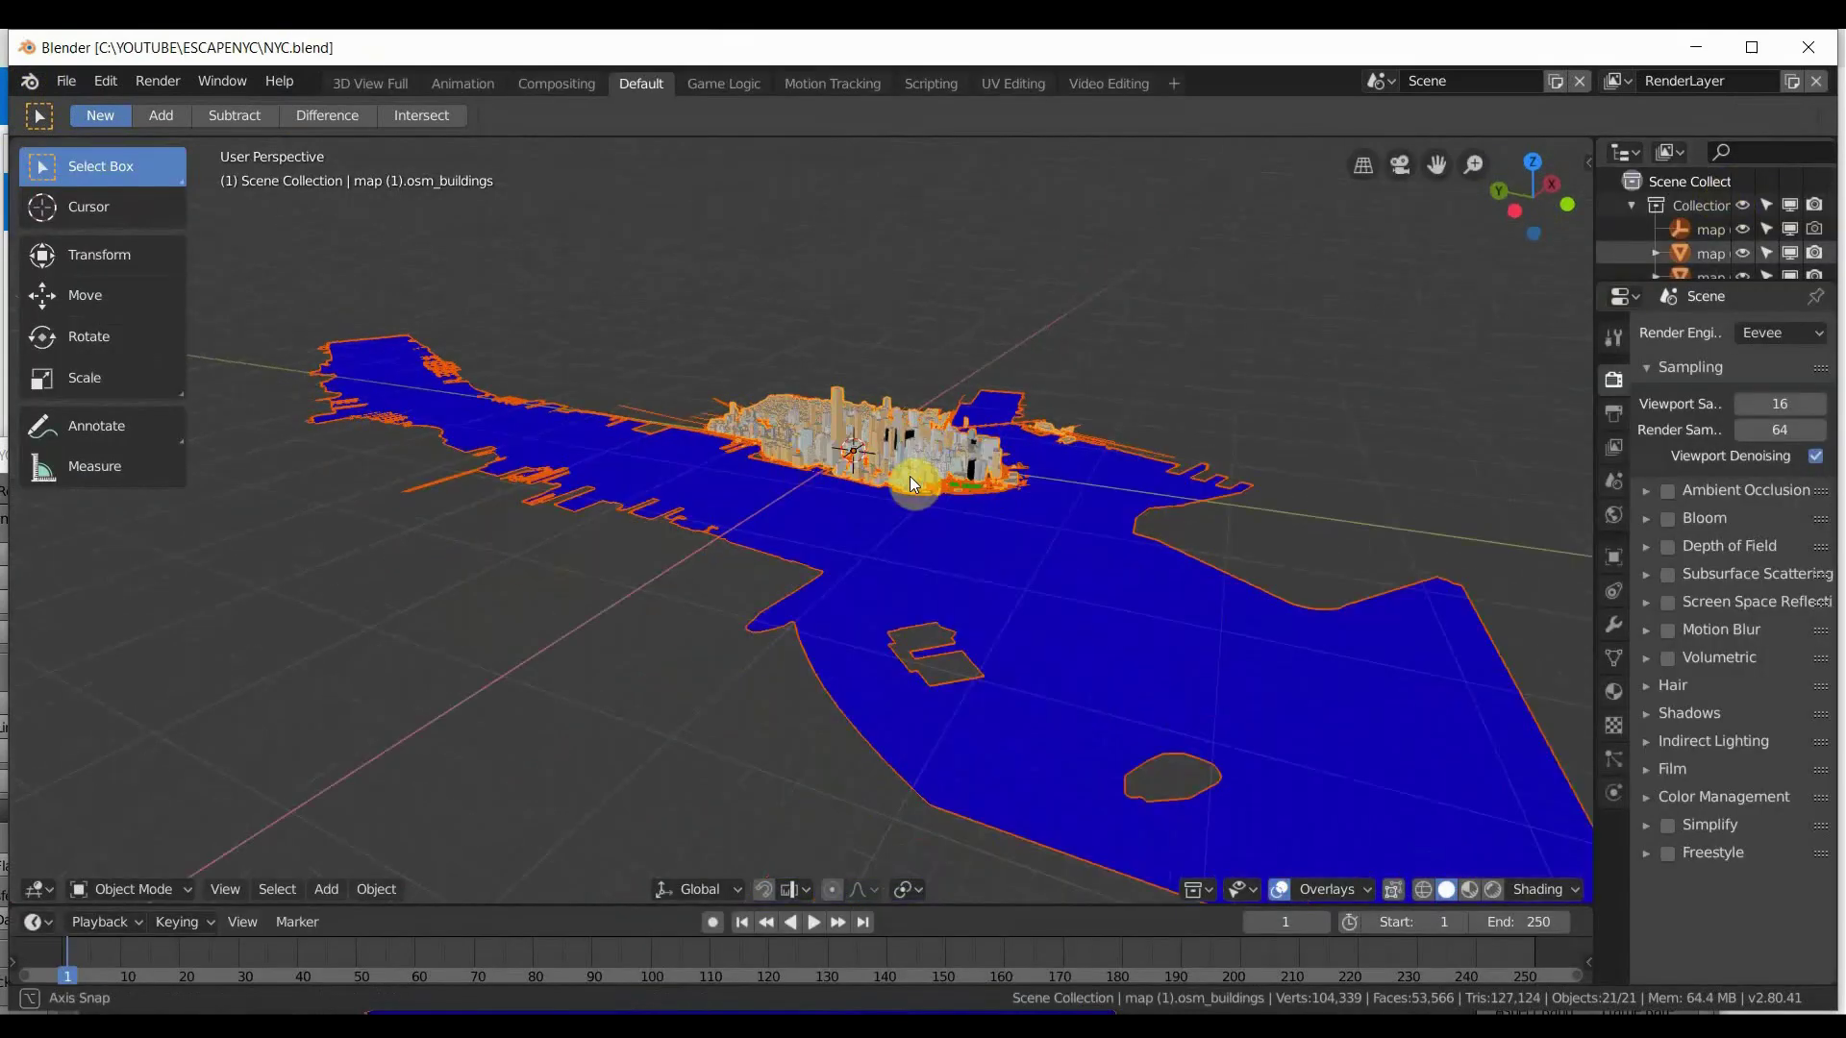
# Set the 3D view to rendered shading and inspect the city close up and as a whole.
pyautogui.scroll(10, 909, 475)
pyautogui.moveTo(918, 350); pyautogui.dragTo(1505, 885, button='middle')
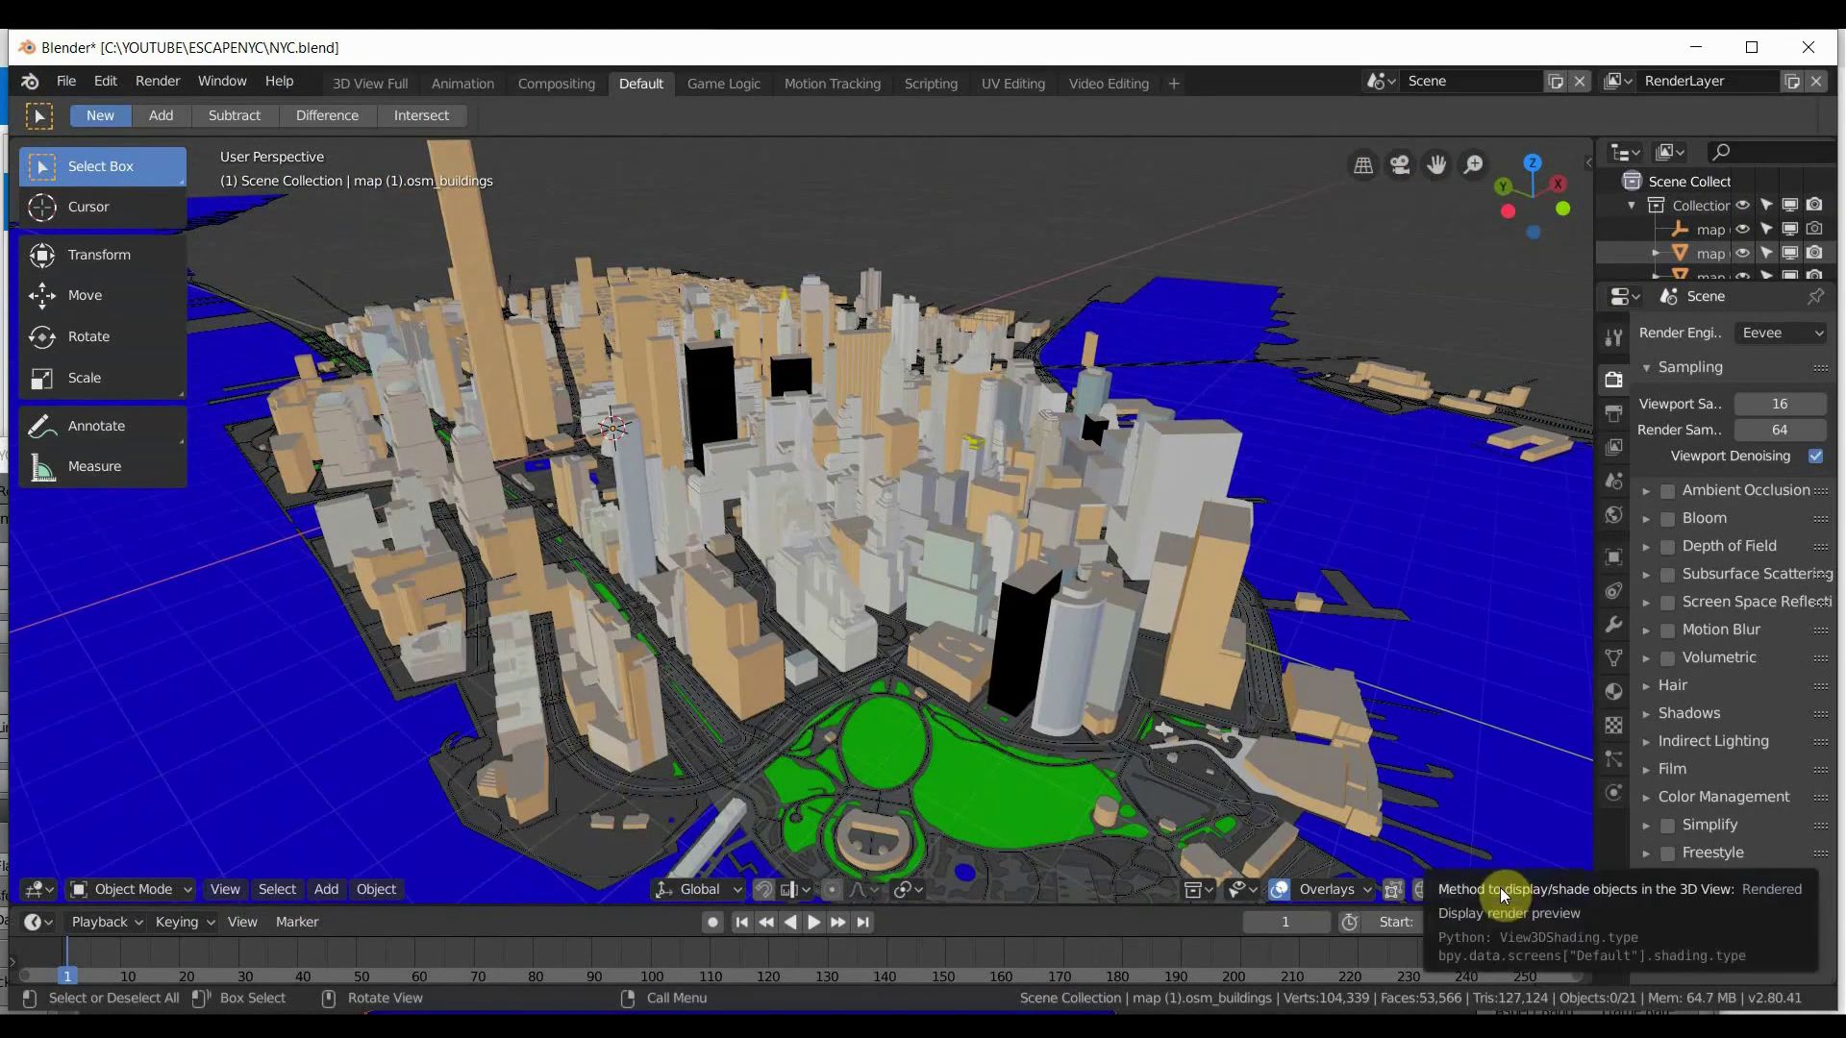
pyautogui.click(1493, 889)
pyautogui.moveTo(1153, 626); pyautogui.dragTo(993, 507, button='middle')
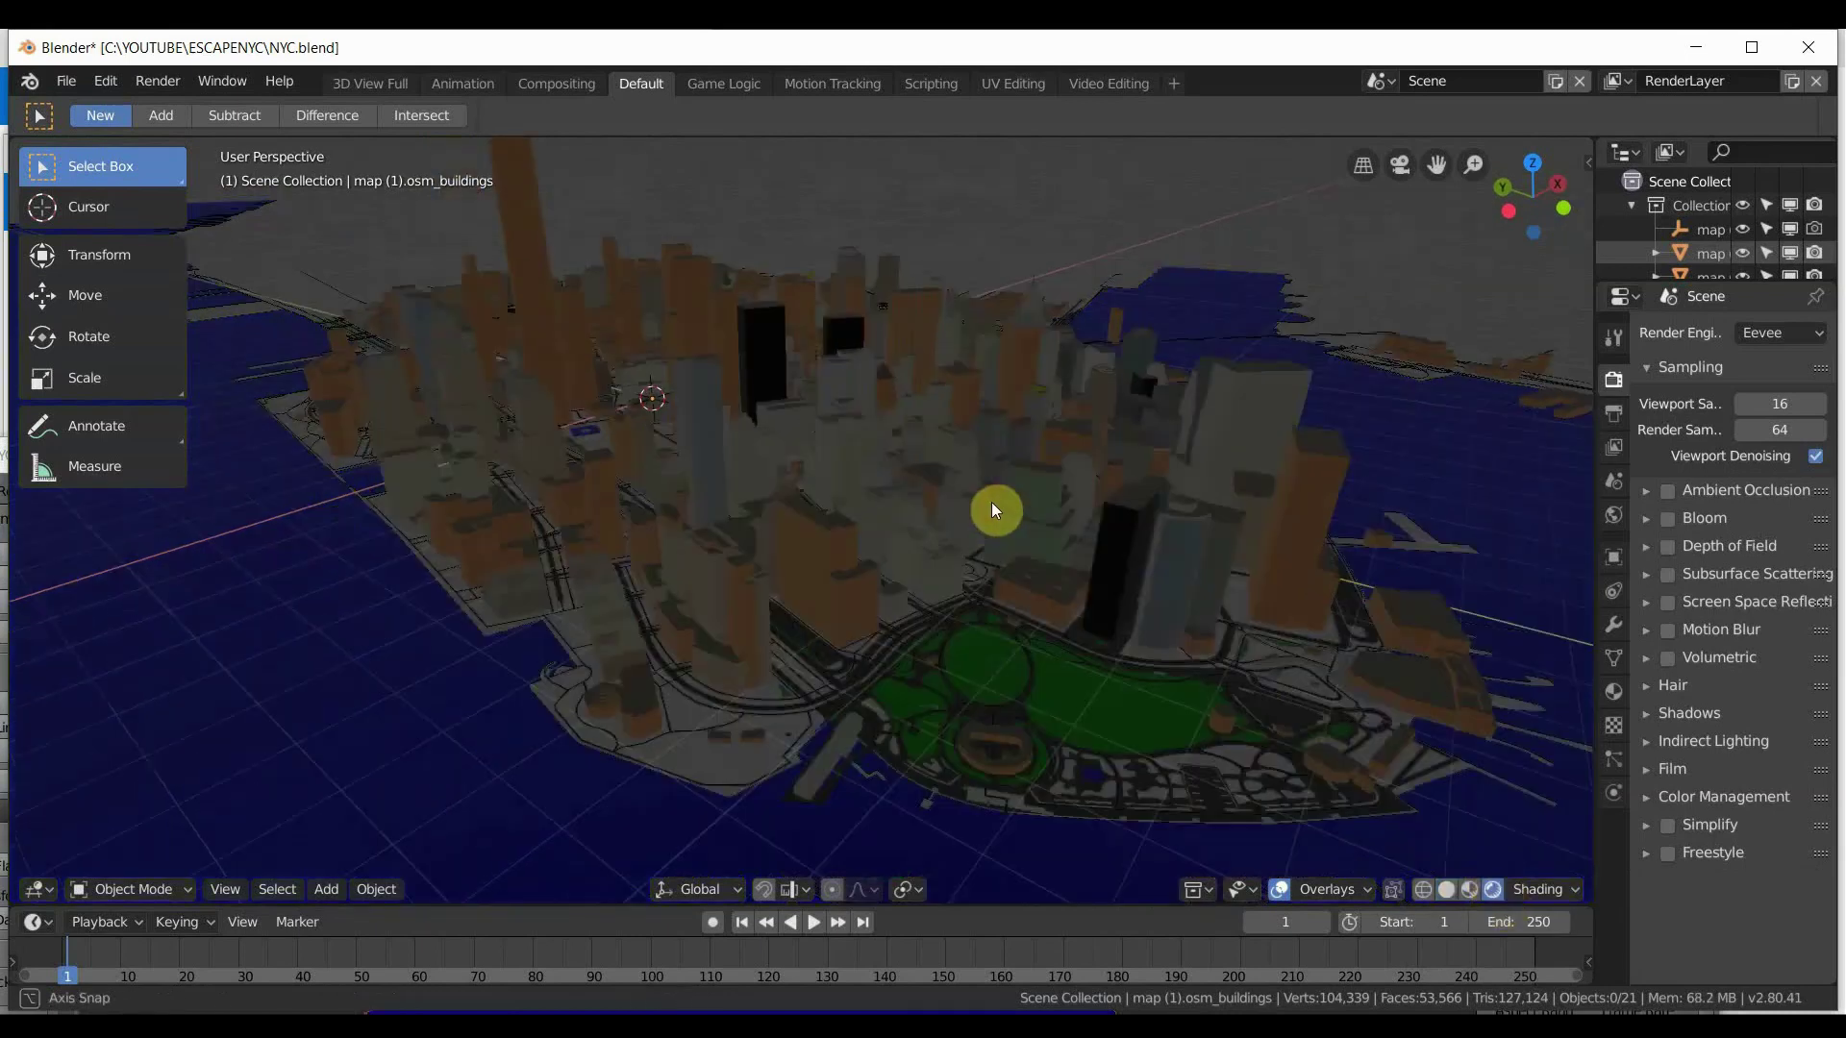
pyautogui.scroll(-6, 982, 506)
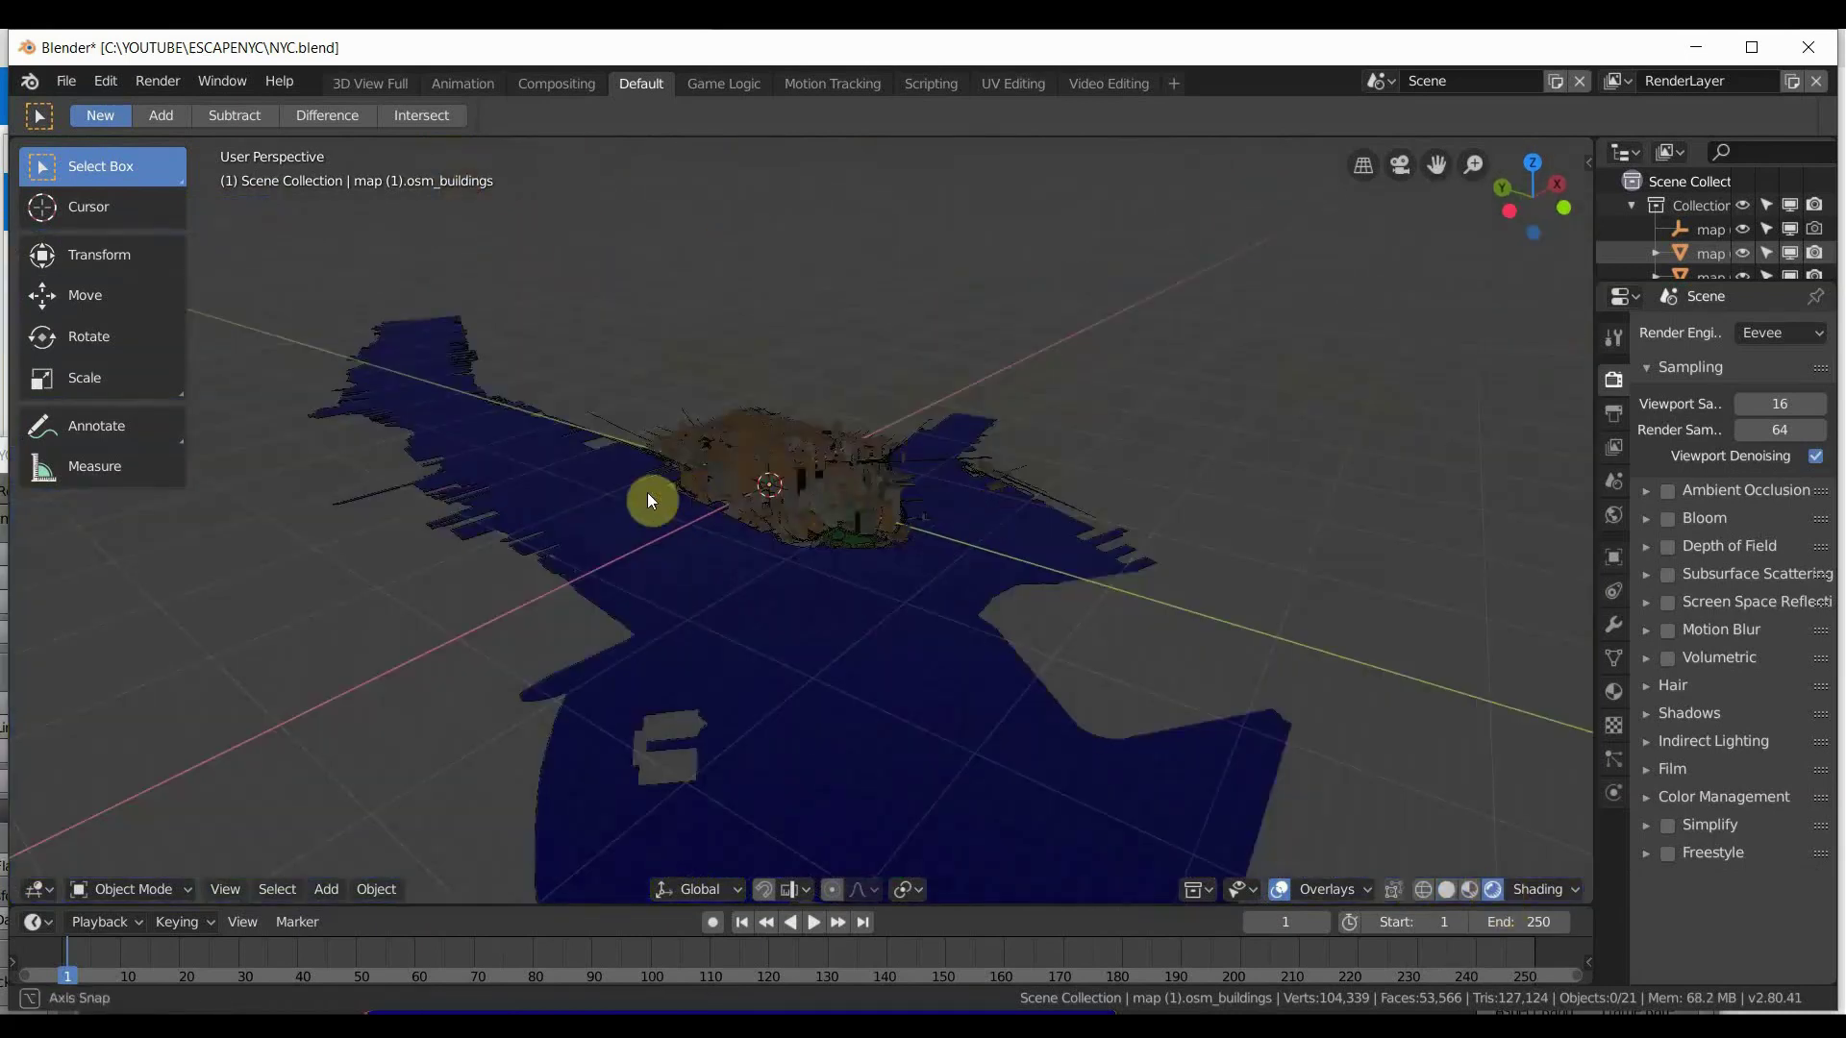
# Bring up the green wireframe reference image and compare it with the city model from close up and from afar.
pyautogui.scroll(5, 898, 475)
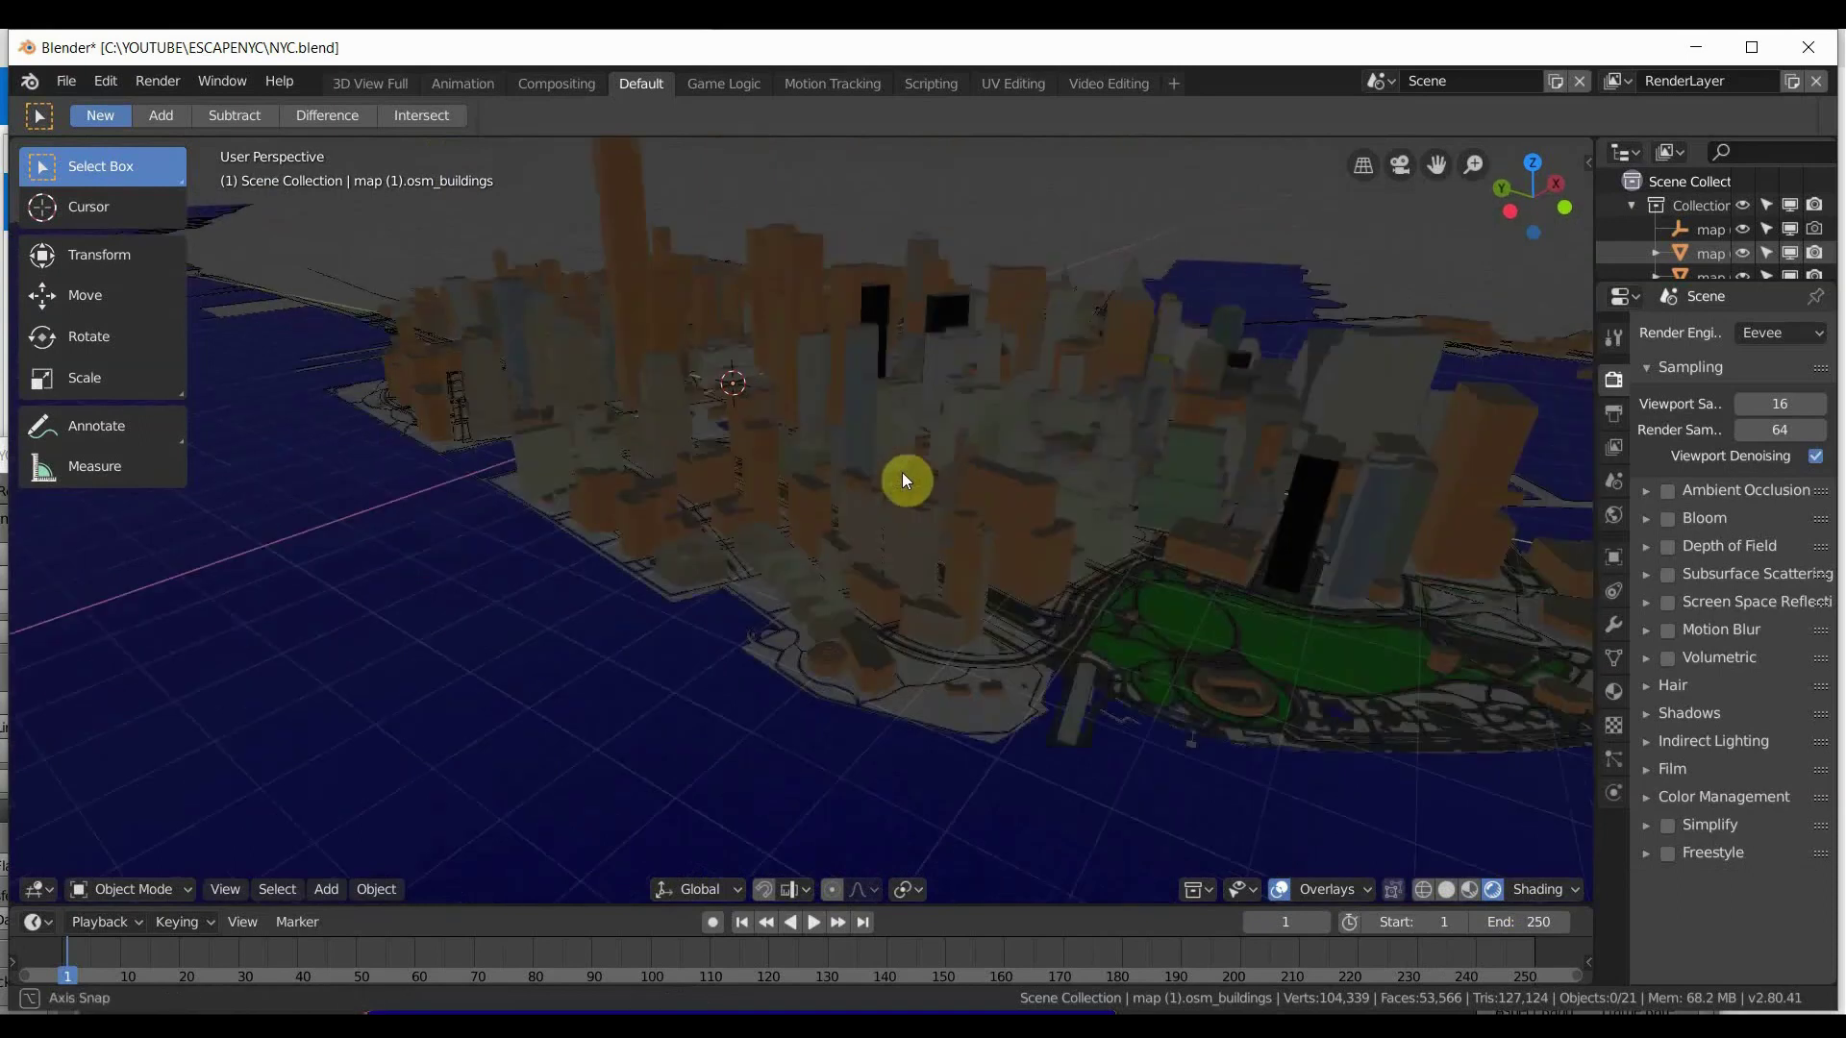
pyautogui.moveTo(901, 472); pyautogui.dragTo(890, 472, button='middle')
pyautogui.click(590, 1025)
pyautogui.moveTo(478, 454); pyautogui.dragTo(1439, 862)
pyautogui.click(520, 1025)
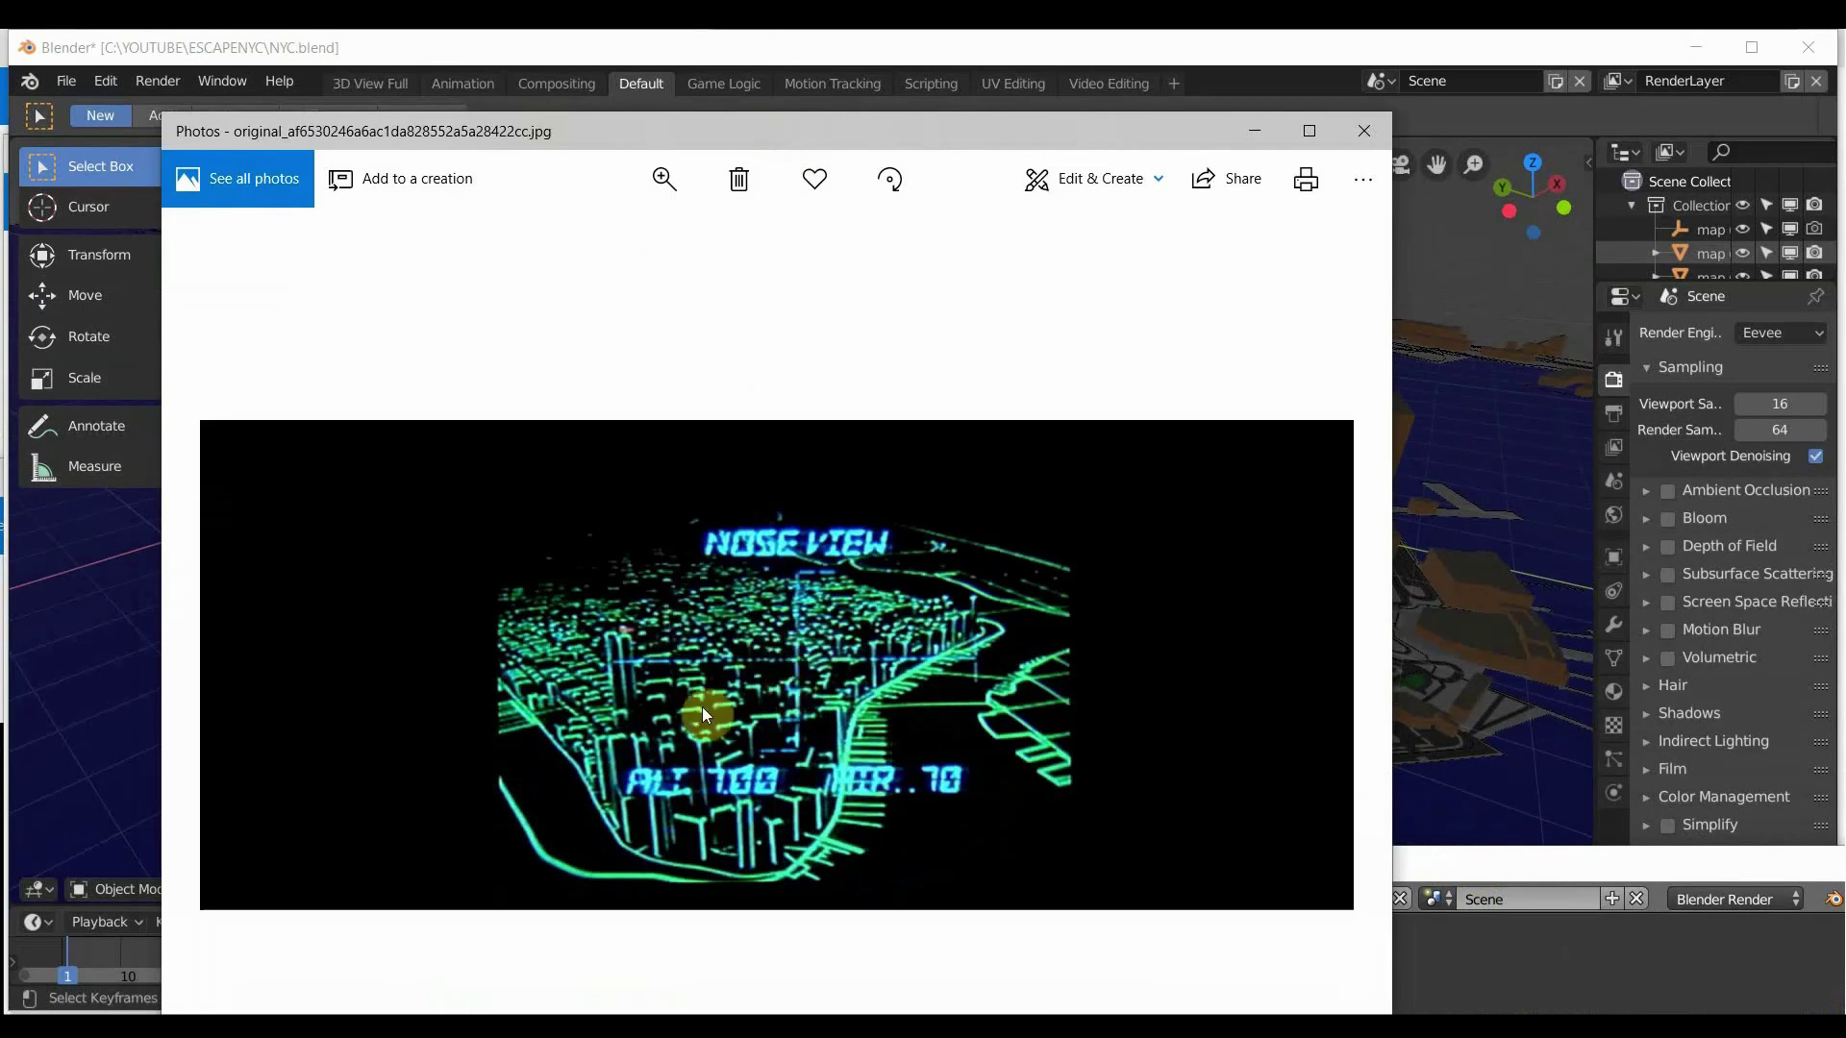
pyautogui.moveTo(794, 135); pyautogui.dragTo(466, 742)
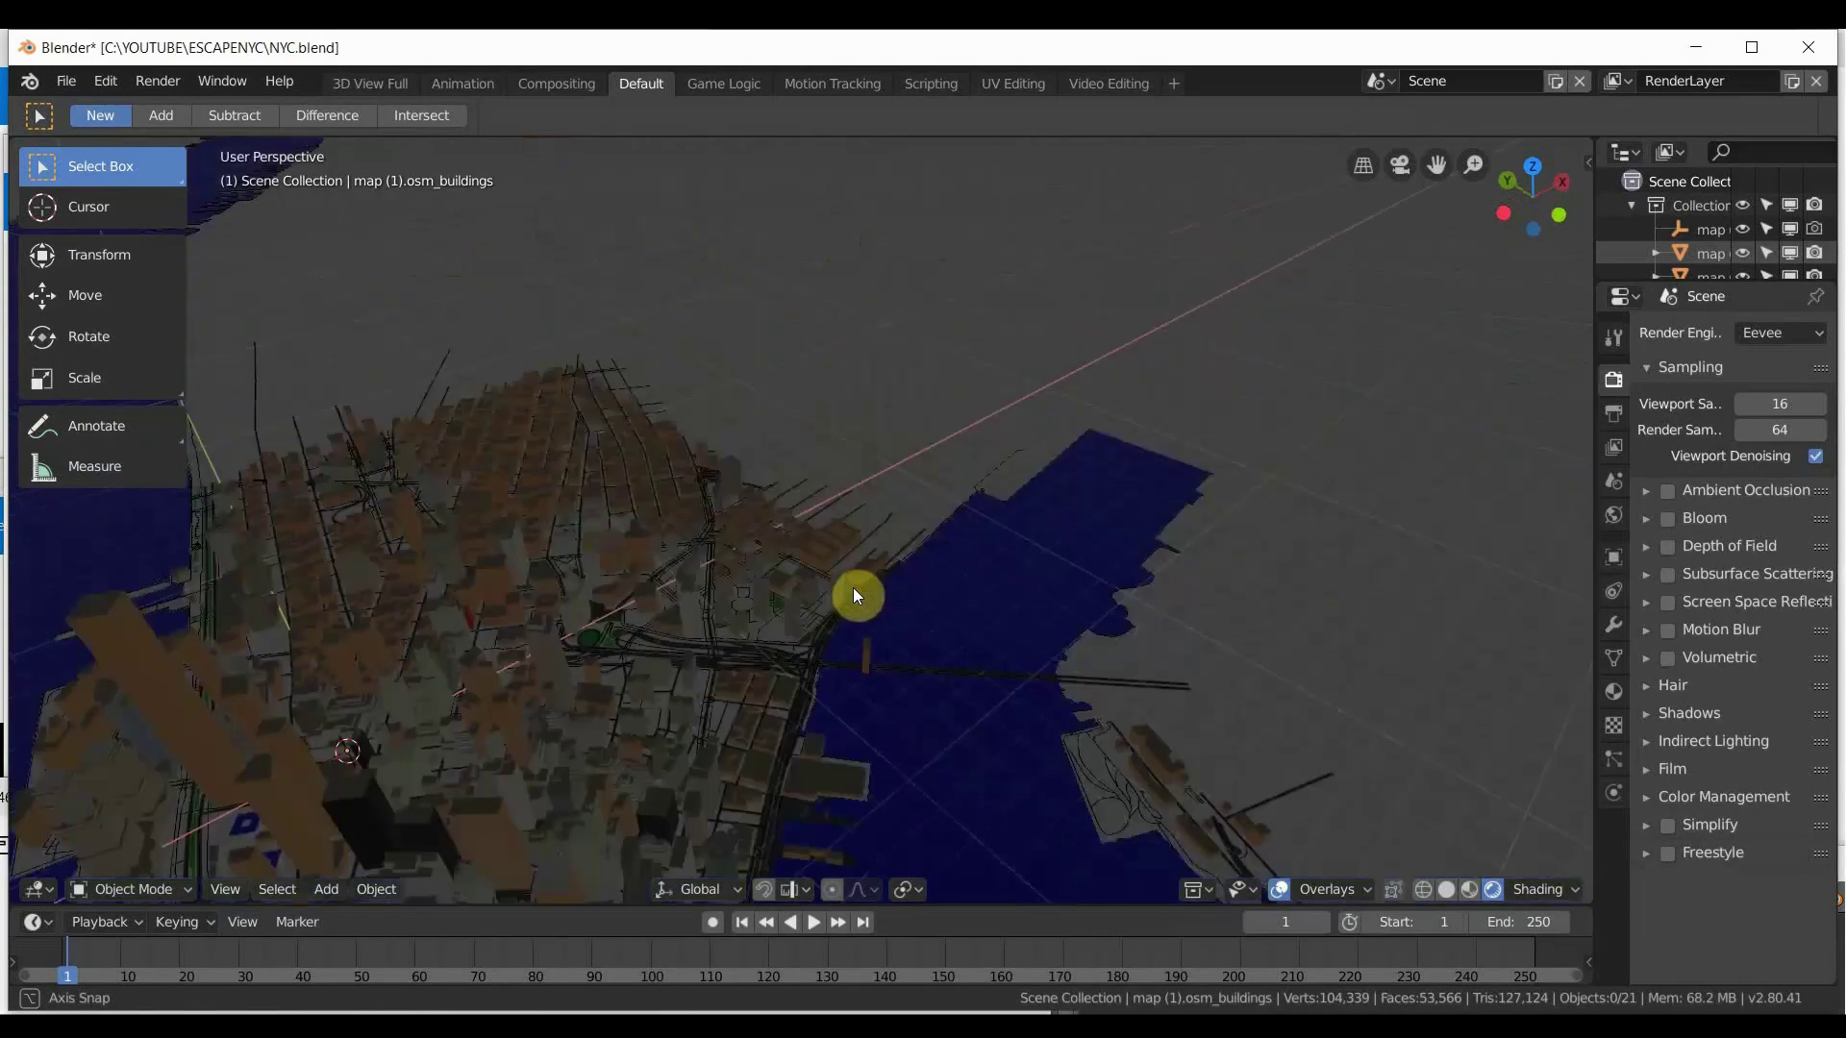
pyautogui.scroll(10, 885, 571)
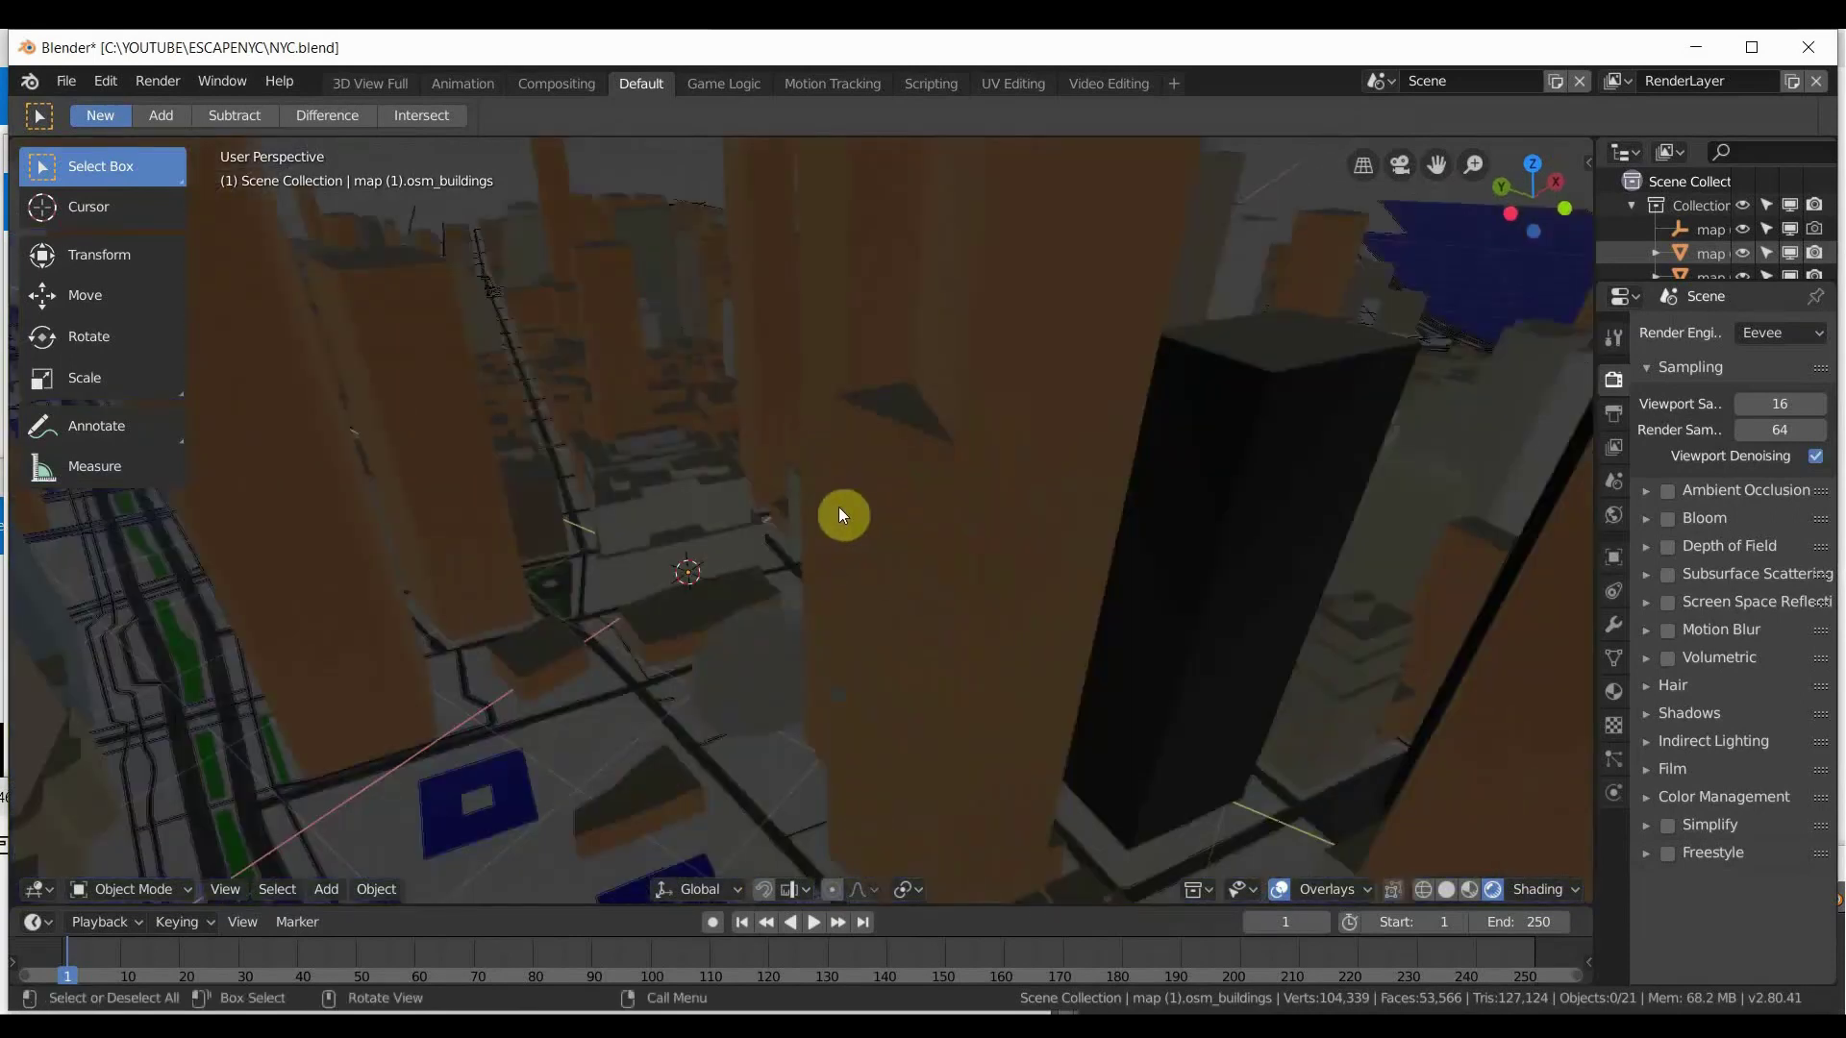
pyautogui.scroll(-10, 746, 515)
pyautogui.scroll(3, 759, 517)
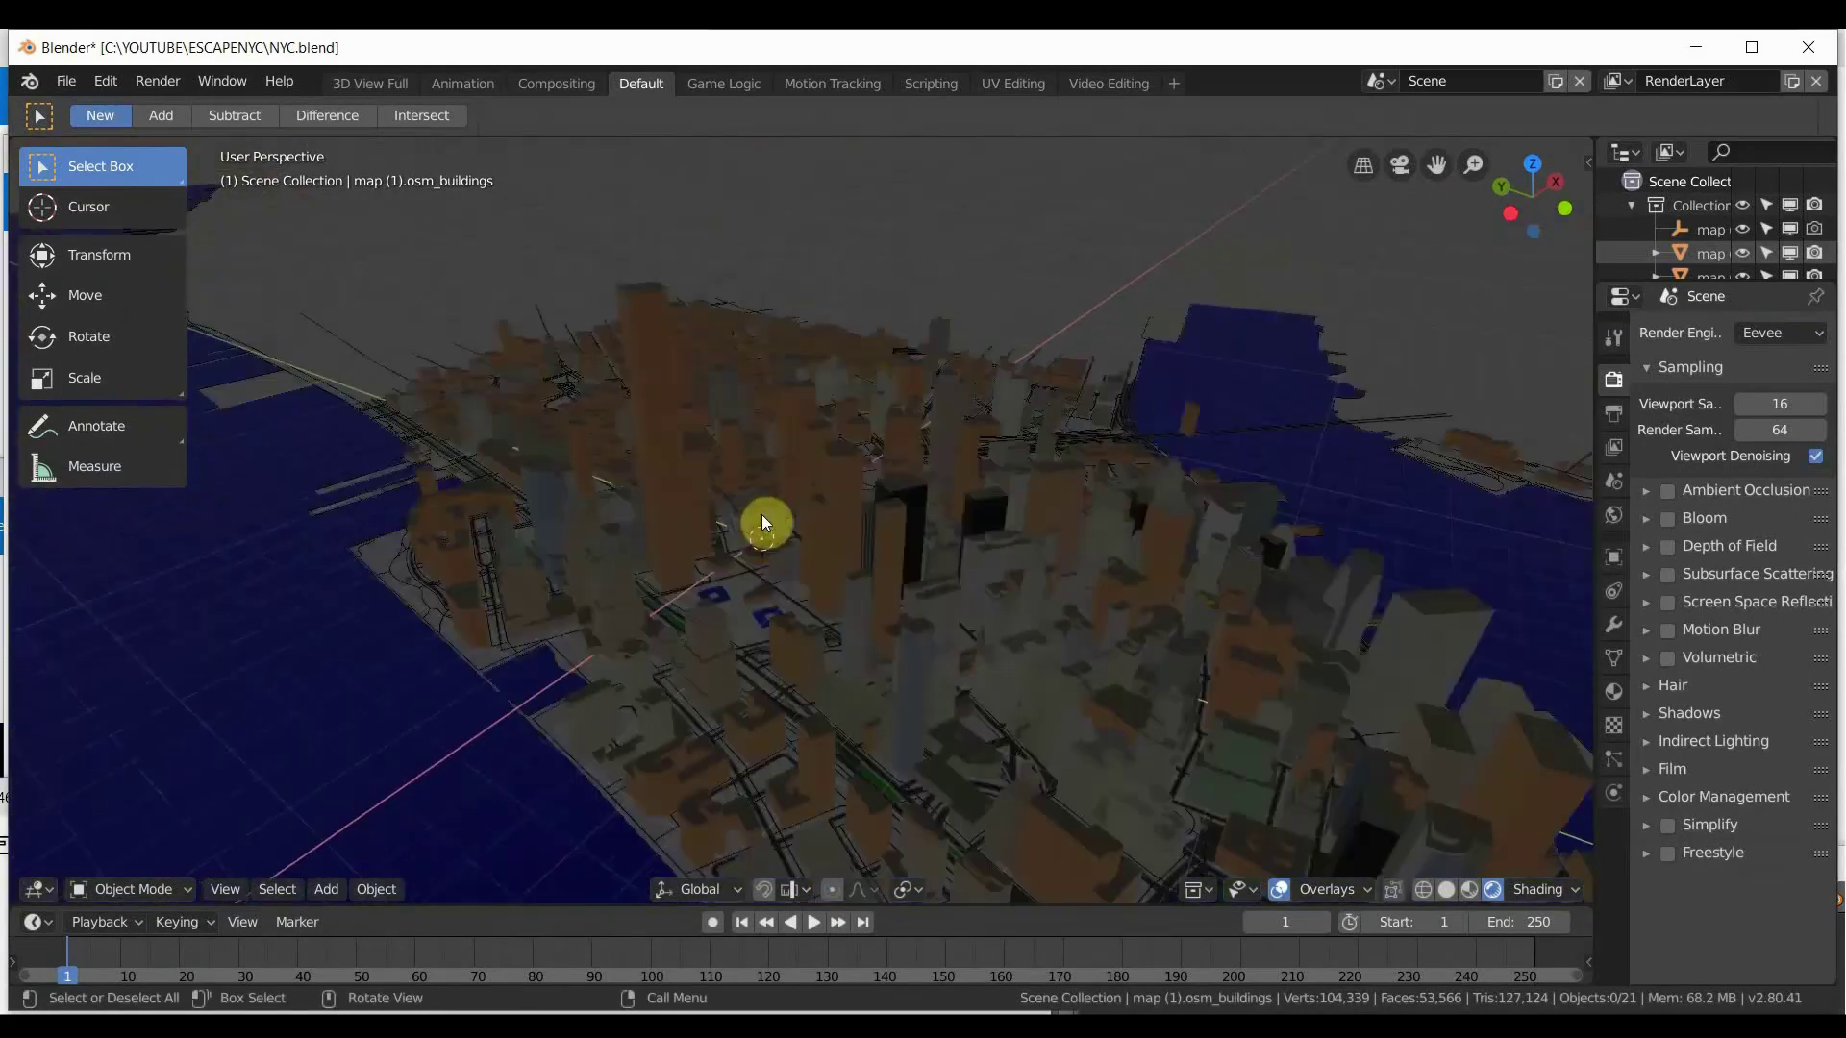
pyautogui.scroll(-3, 794, 471)
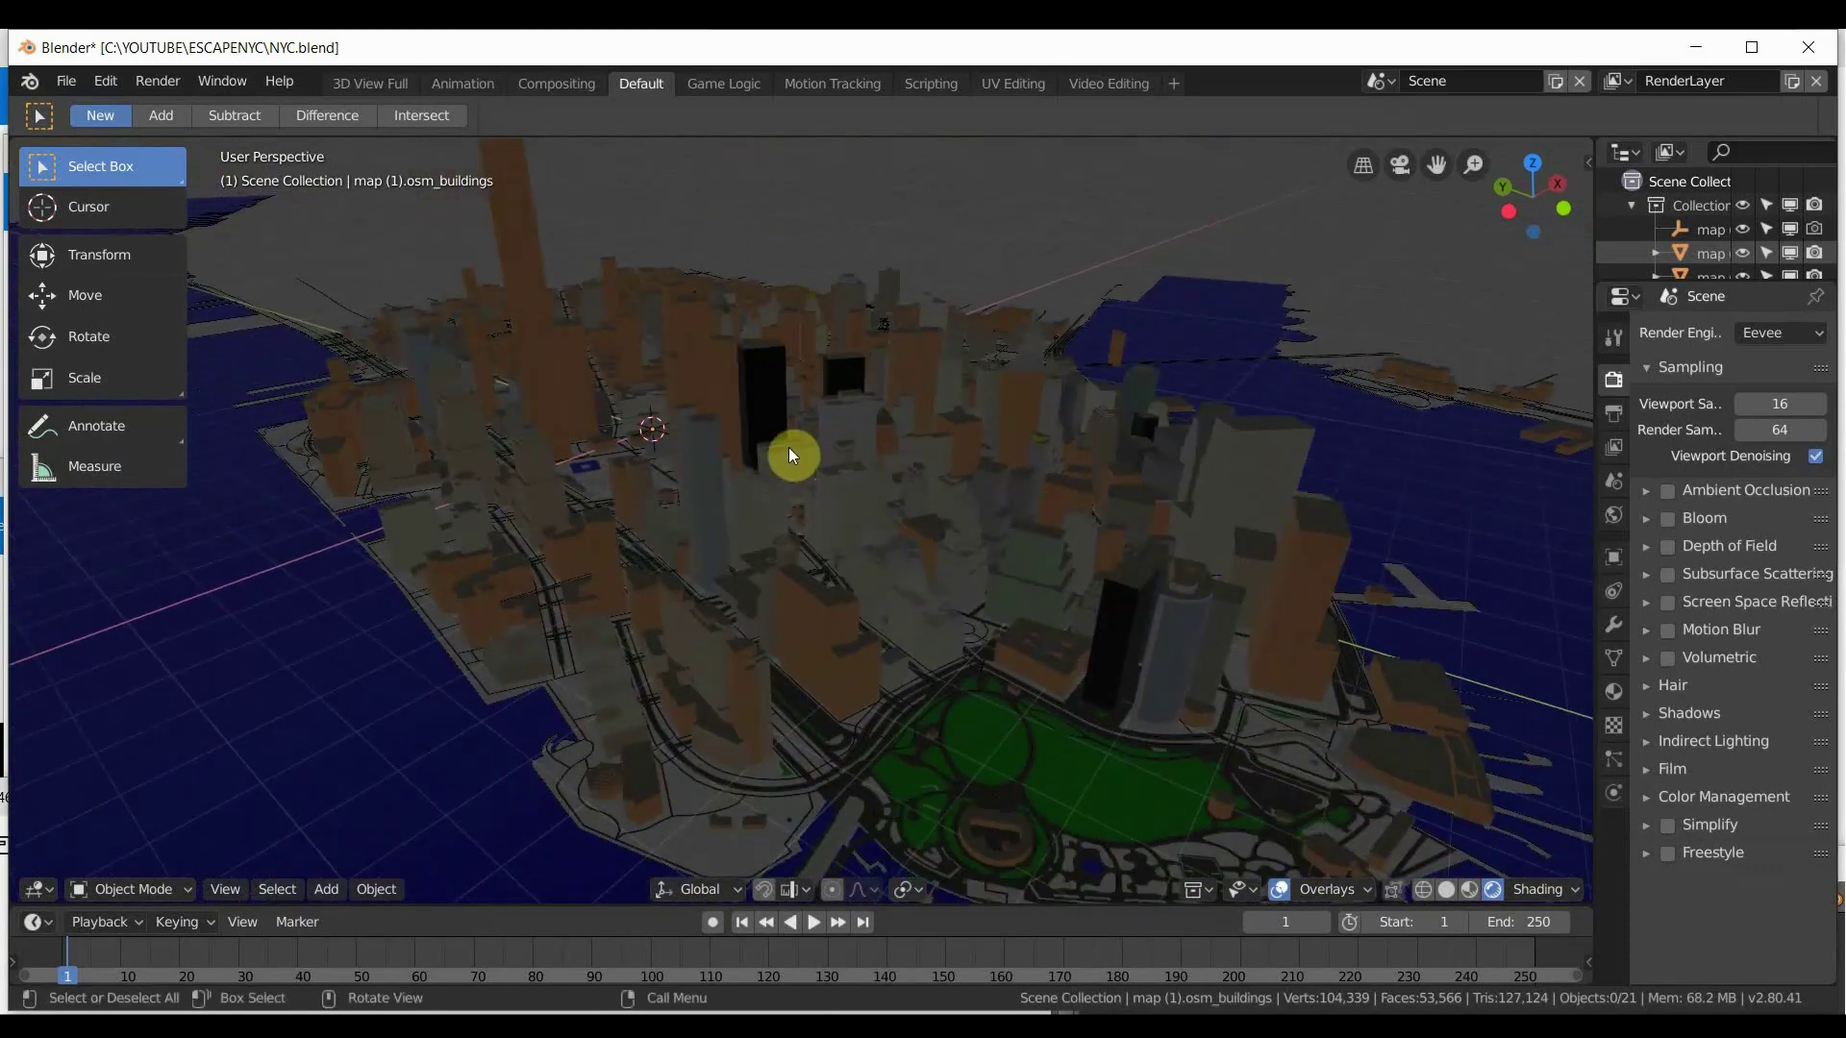
# Switch to the Blender window containing the untextured grey OBJ version of the city and inspect it.
pyautogui.hotkey('alt', 'Tab')
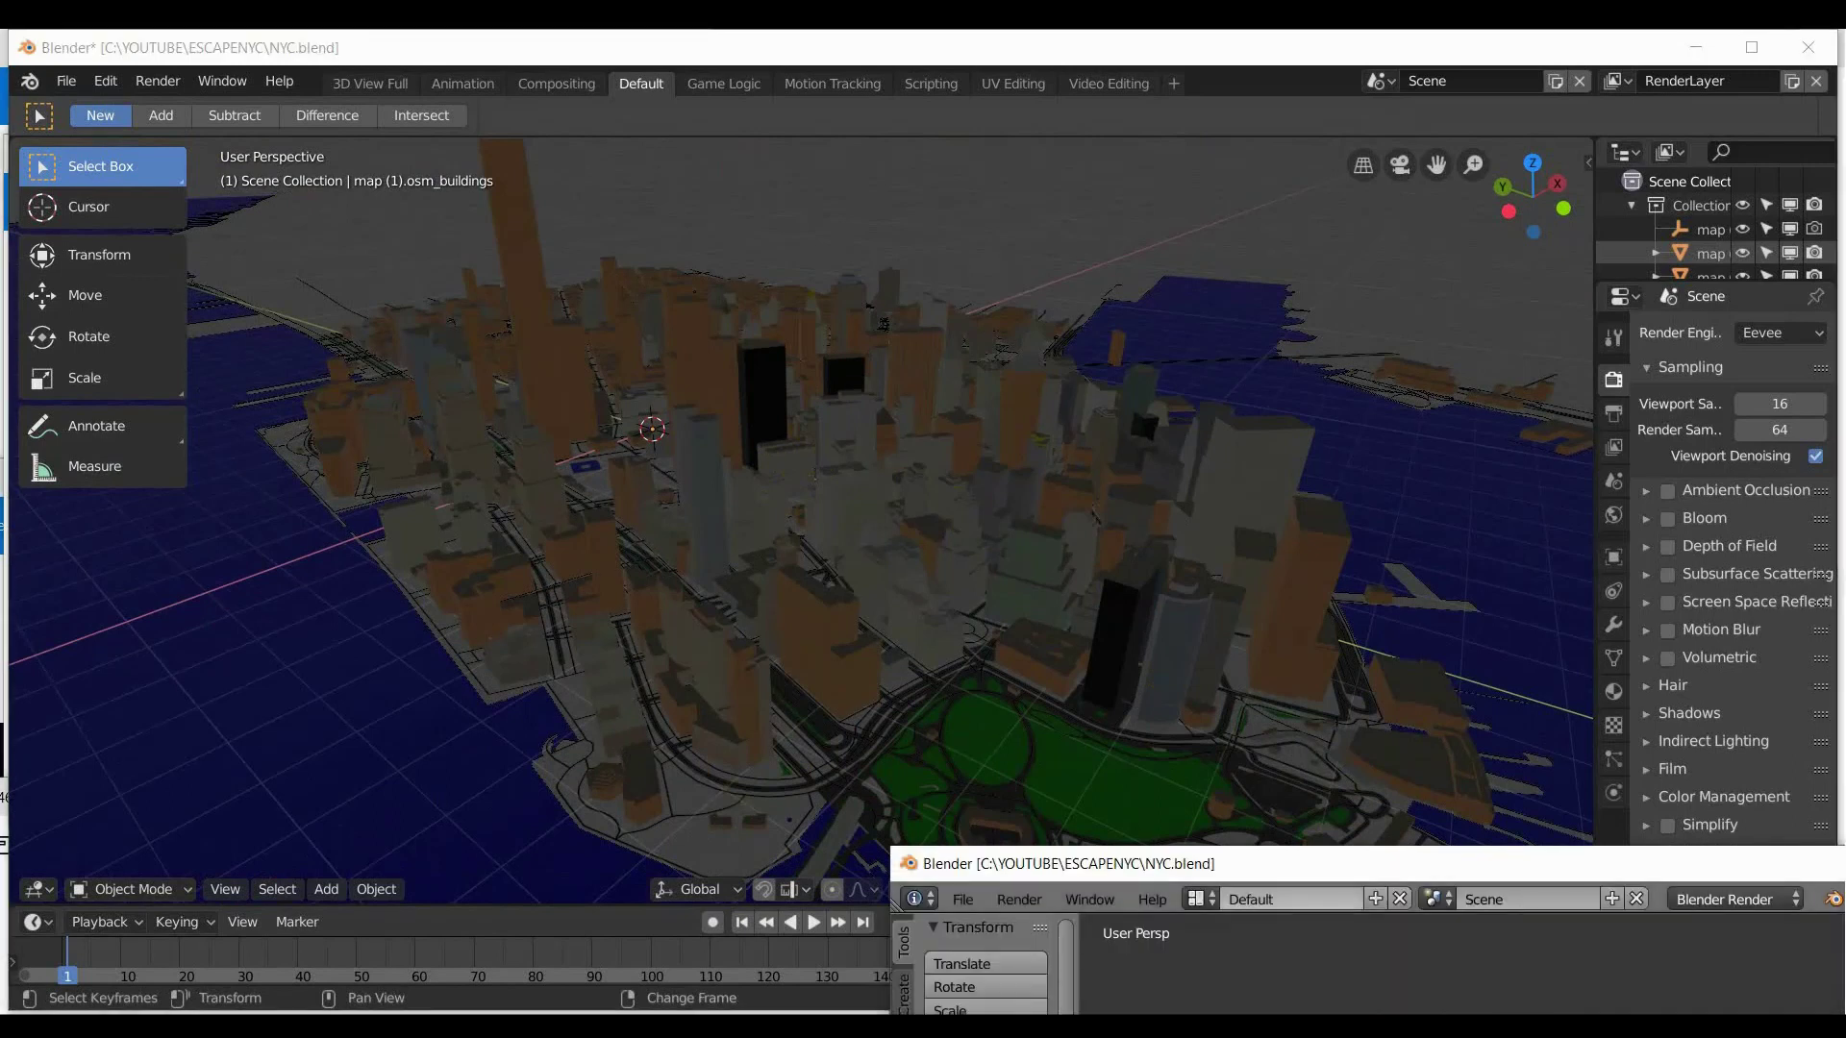
pyautogui.press('super+Left')
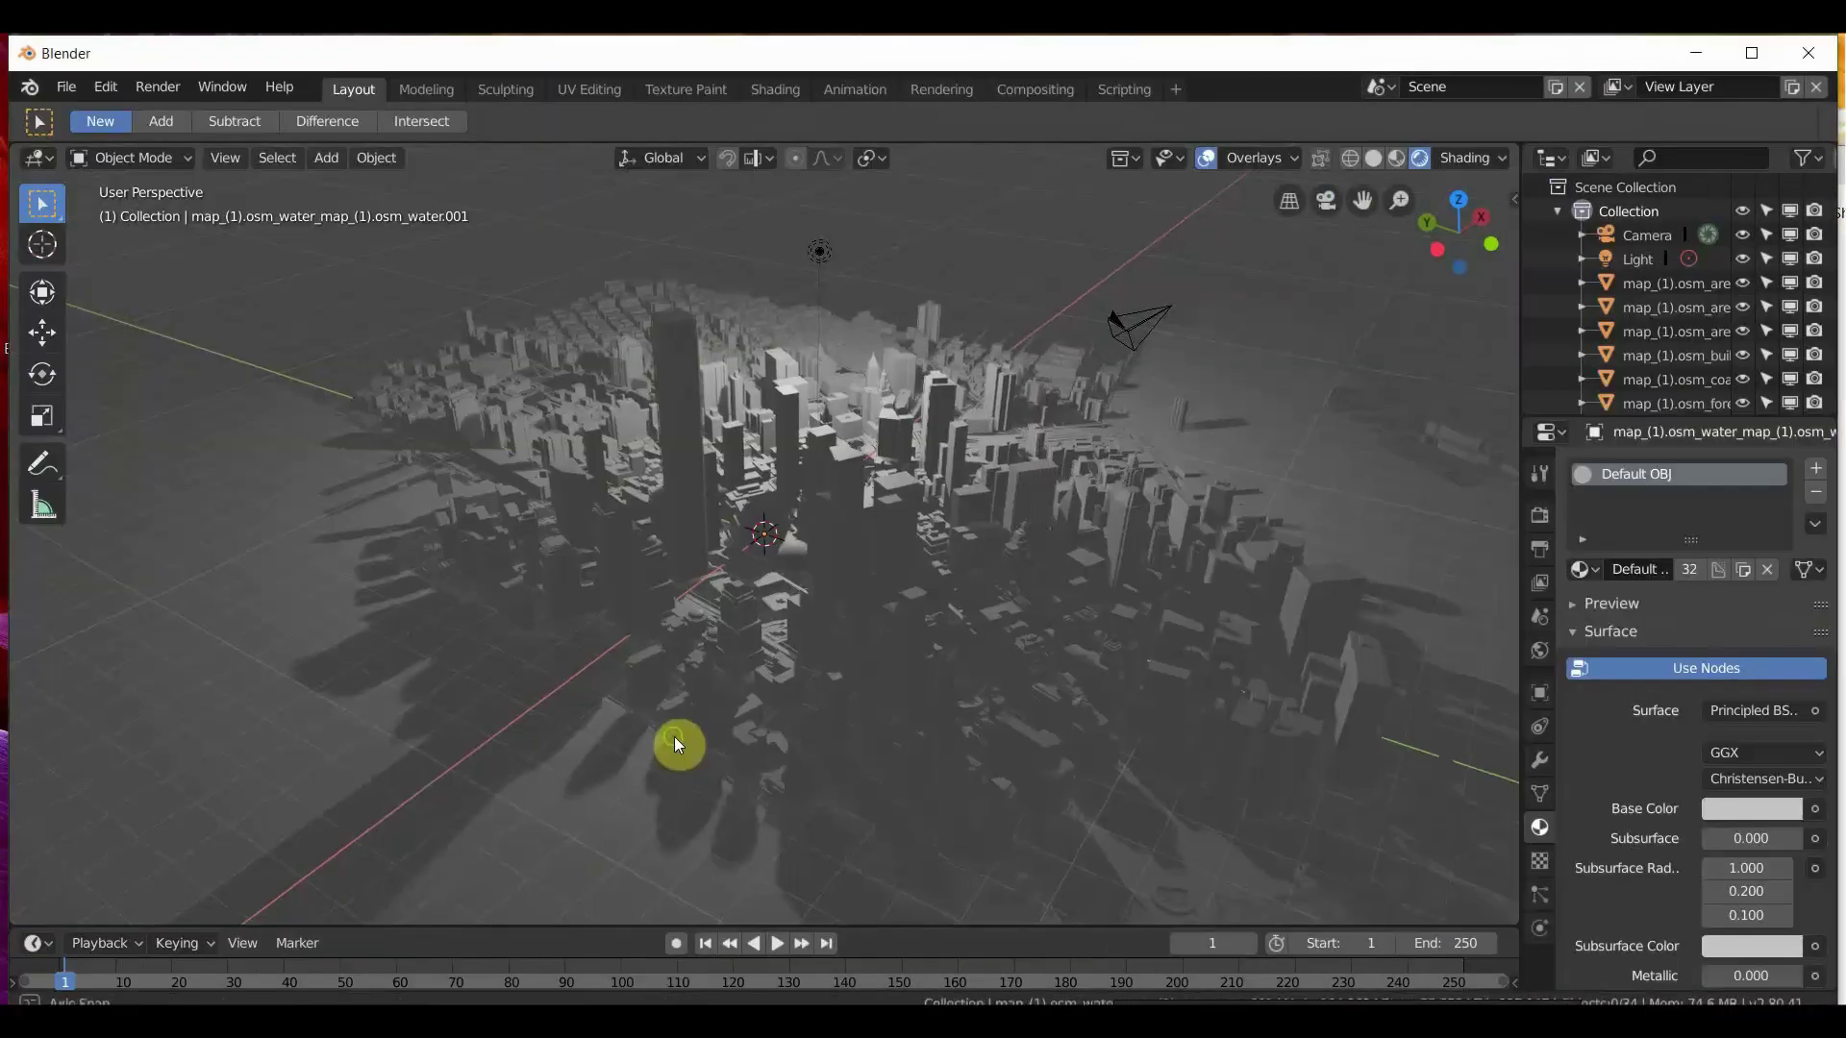
pyautogui.moveTo(673, 736); pyautogui.dragTo(605, 792, button='middle')
pyautogui.moveTo(492, 841); pyautogui.dragTo(885, 577, button='middle')
pyautogui.scroll(-5, 886, 577)
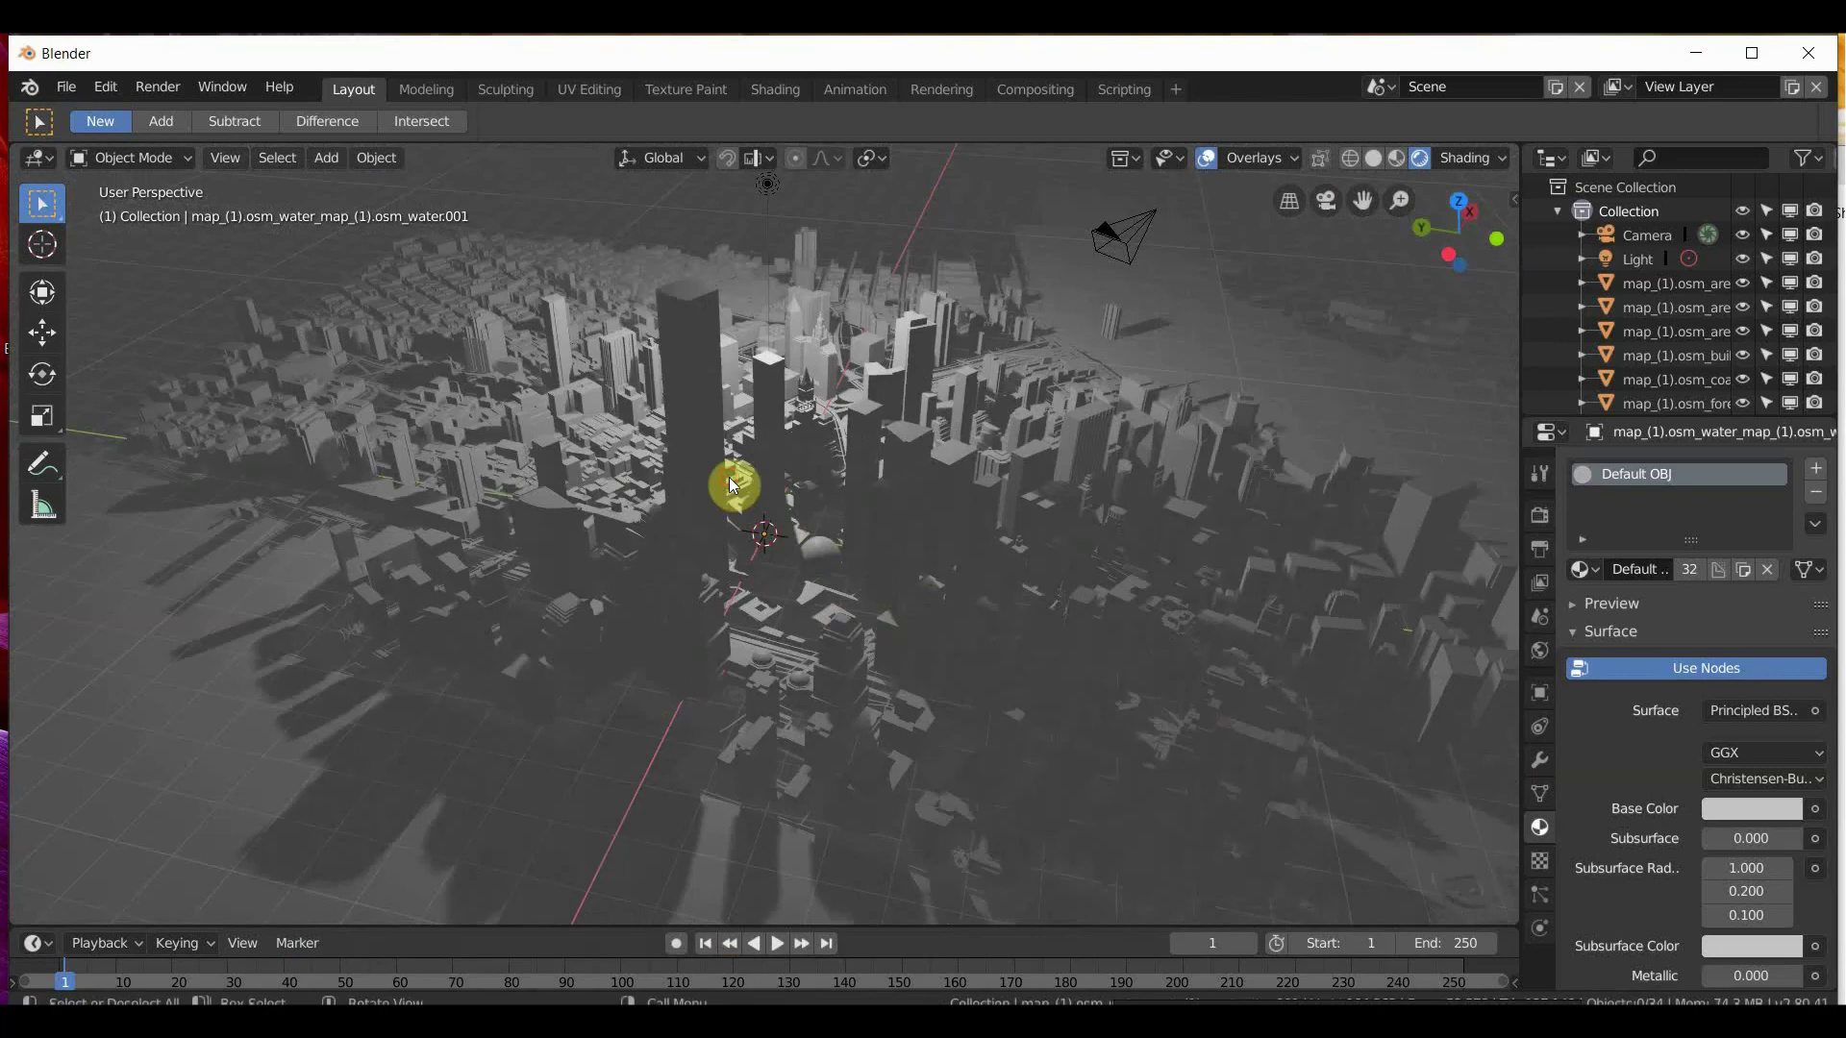
# Select all the city objects and review the OBJ export settings, leaving without exporting.
pyautogui.click(646, 419)
pyautogui.scroll(-2, 461, 415)
pyautogui.scroll(-2, 461, 415)
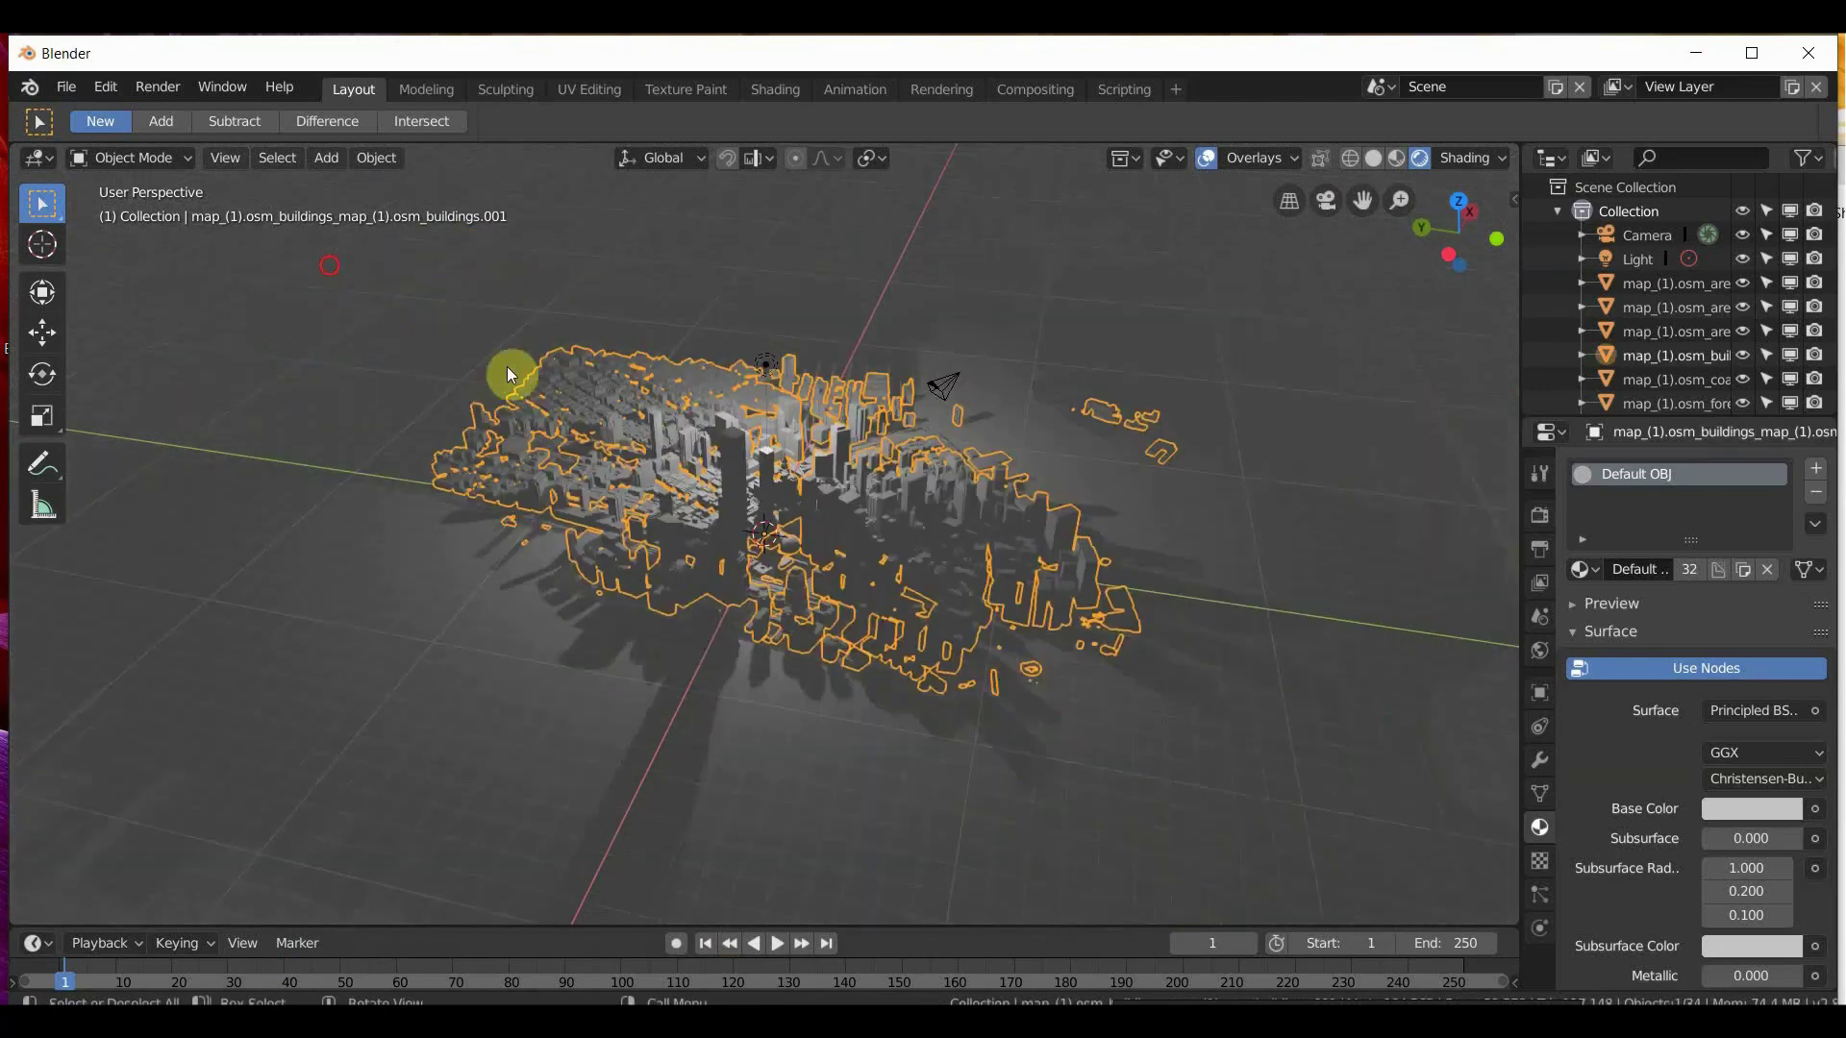
pyautogui.press('a')
pyautogui.scroll(-1, 1243, 741)
pyautogui.moveTo(1059, 623); pyautogui.dragTo(817, 576, button='middle')
pyautogui.click(66, 86)
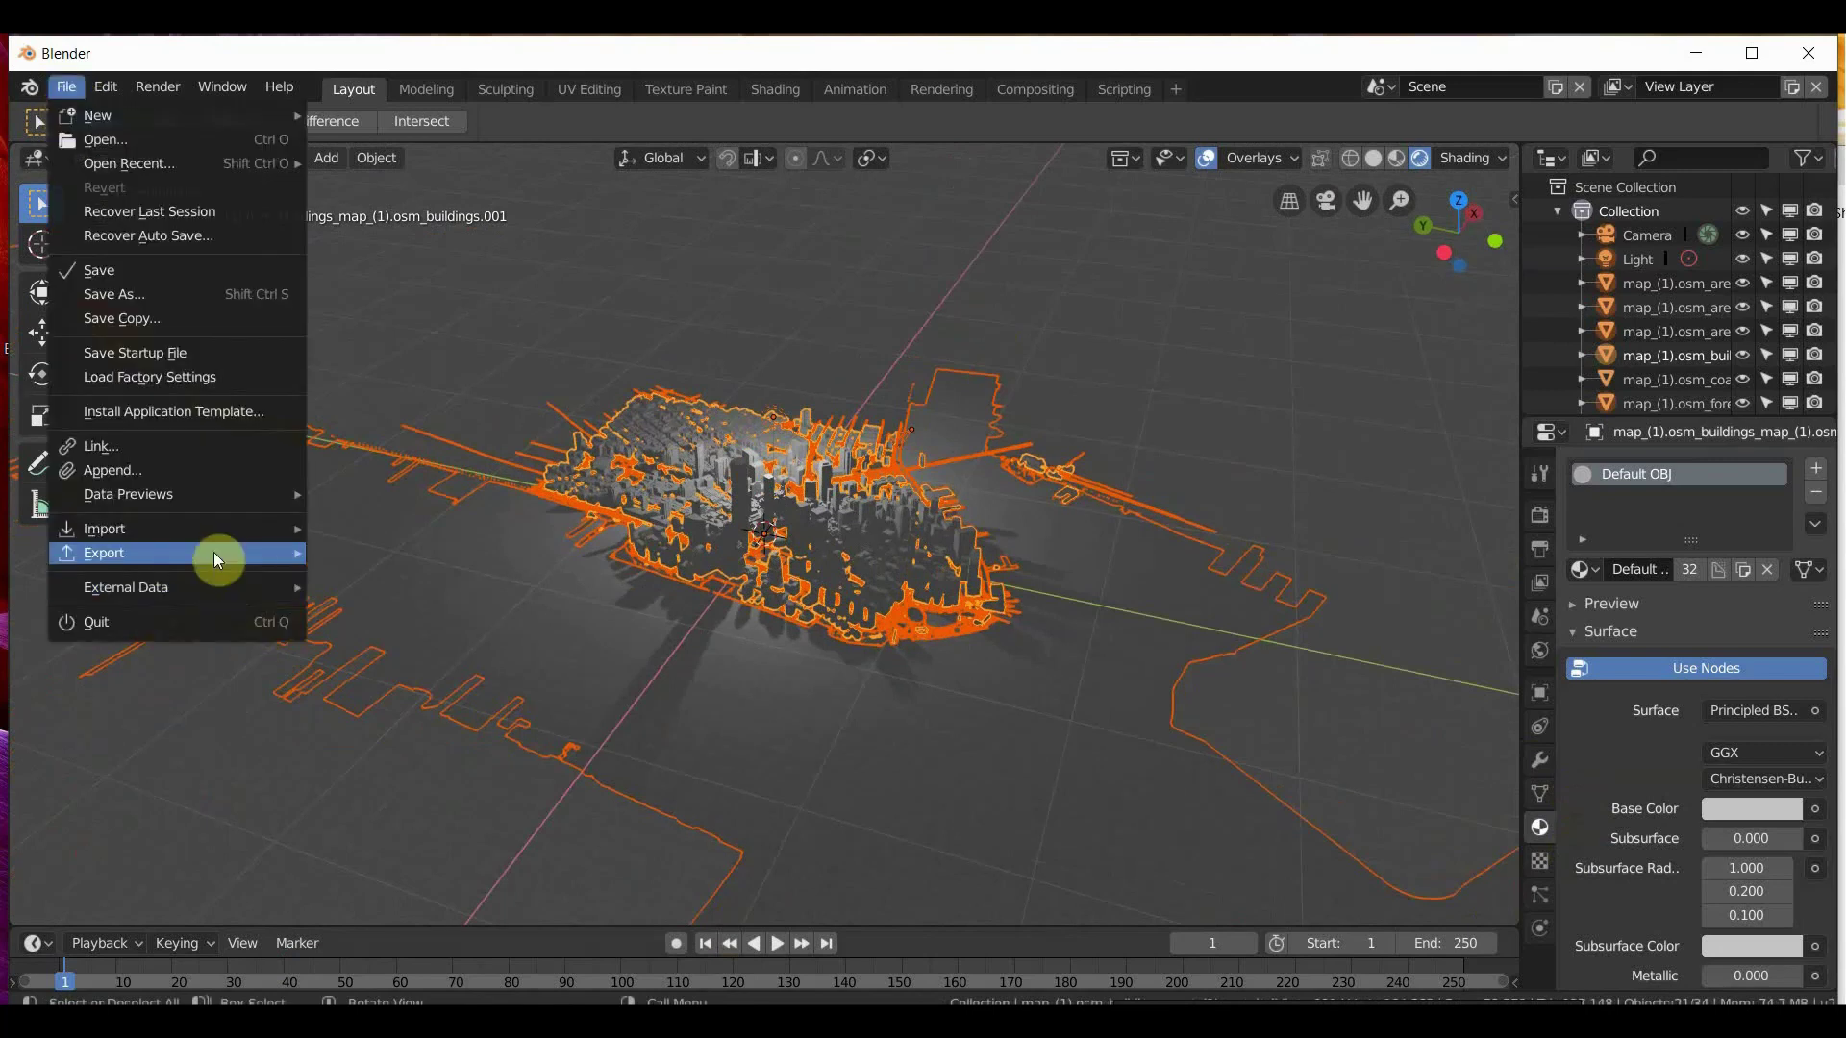
pyautogui.moveTo(214, 556)
pyautogui.click(388, 671)
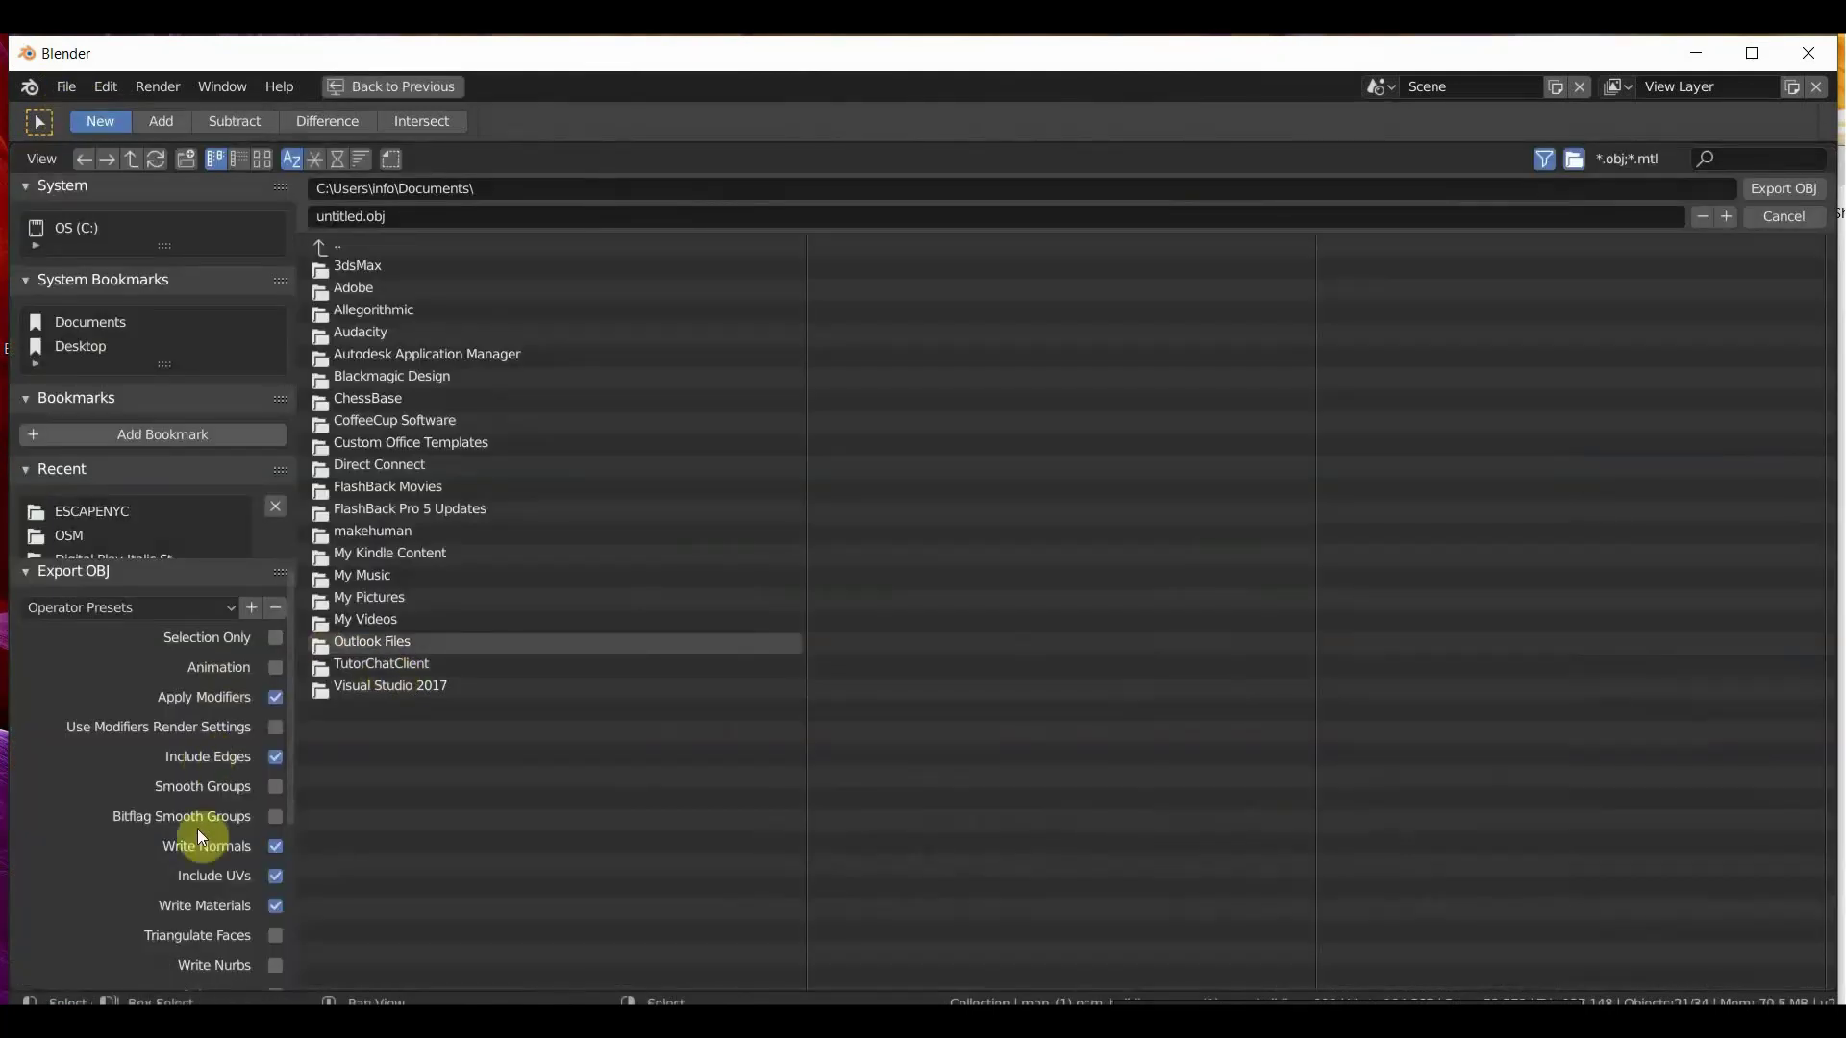
pyautogui.scroll(-3, 246, 937)
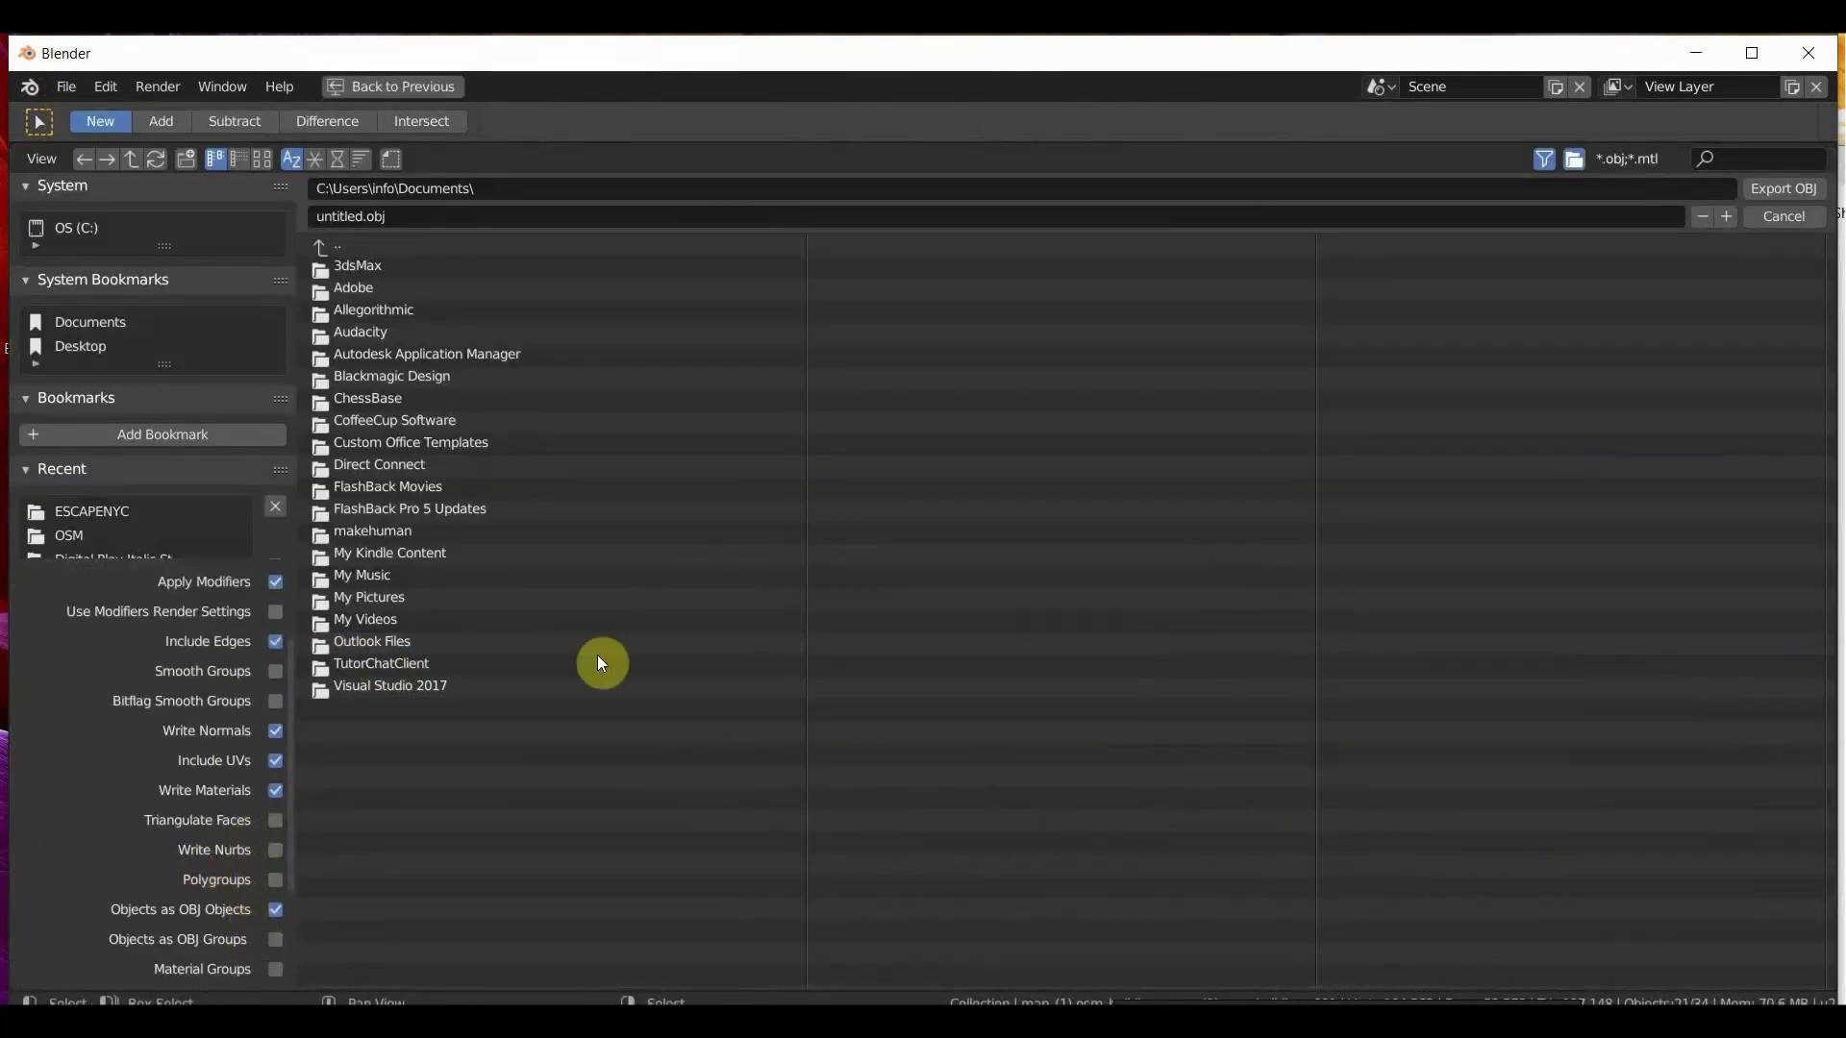
pyautogui.click(1785, 216)
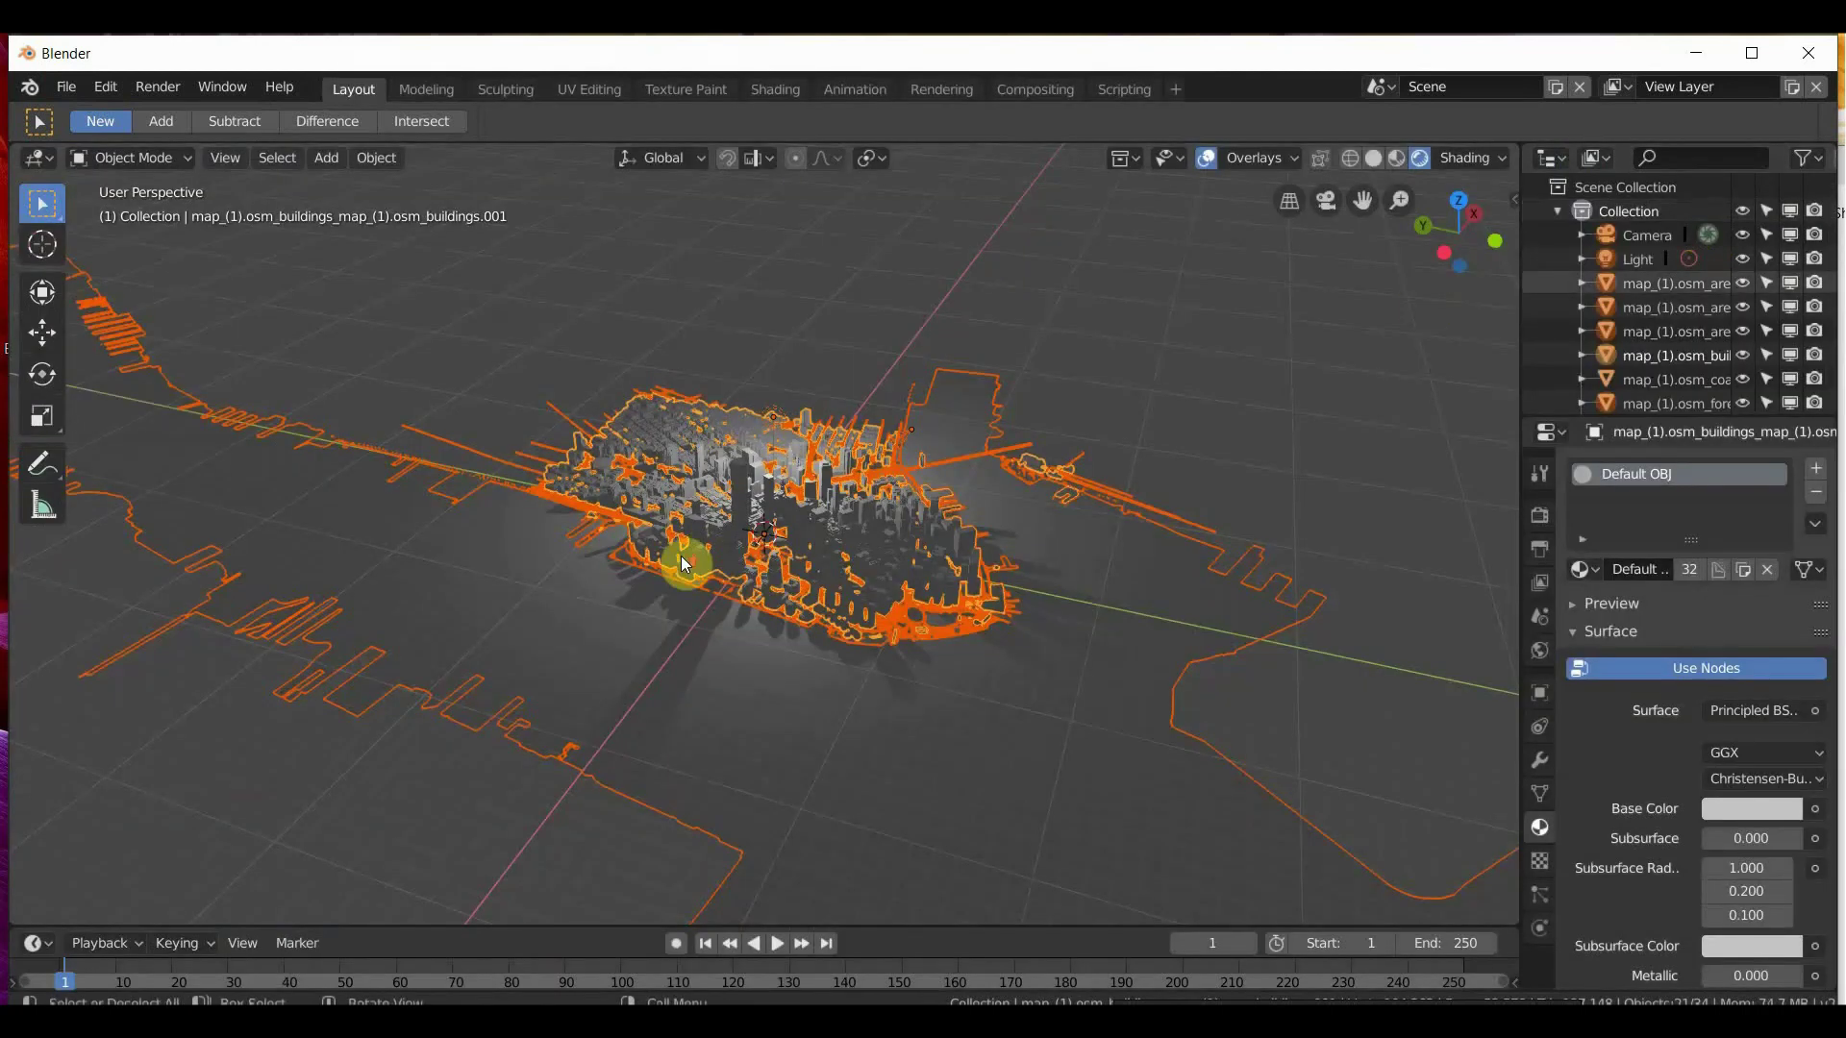
# Examine the buildings object from street level and from above in rendered shading.
pyautogui.scroll(4, 643, 546)
pyautogui.moveTo(615, 577); pyautogui.dragTo(962, 567, button='middle')
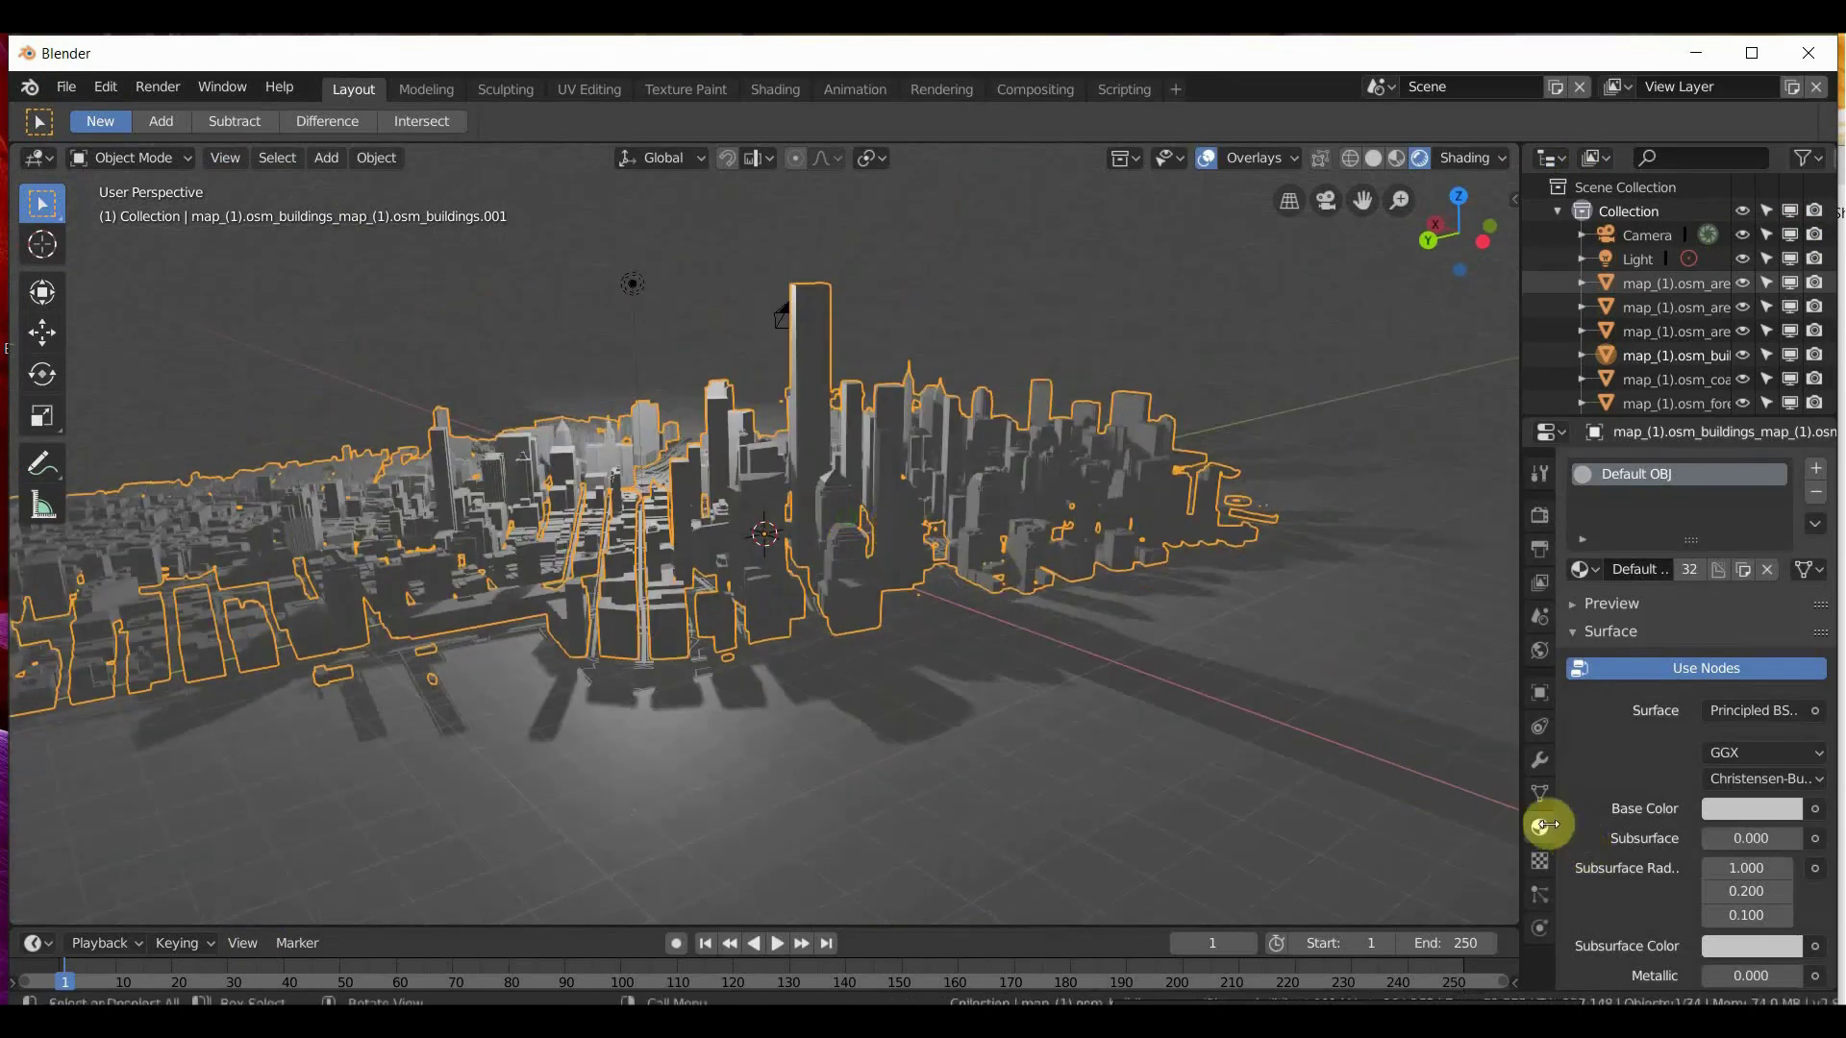
pyautogui.moveTo(972, 502); pyautogui.dragTo(777, 556, button='middle')
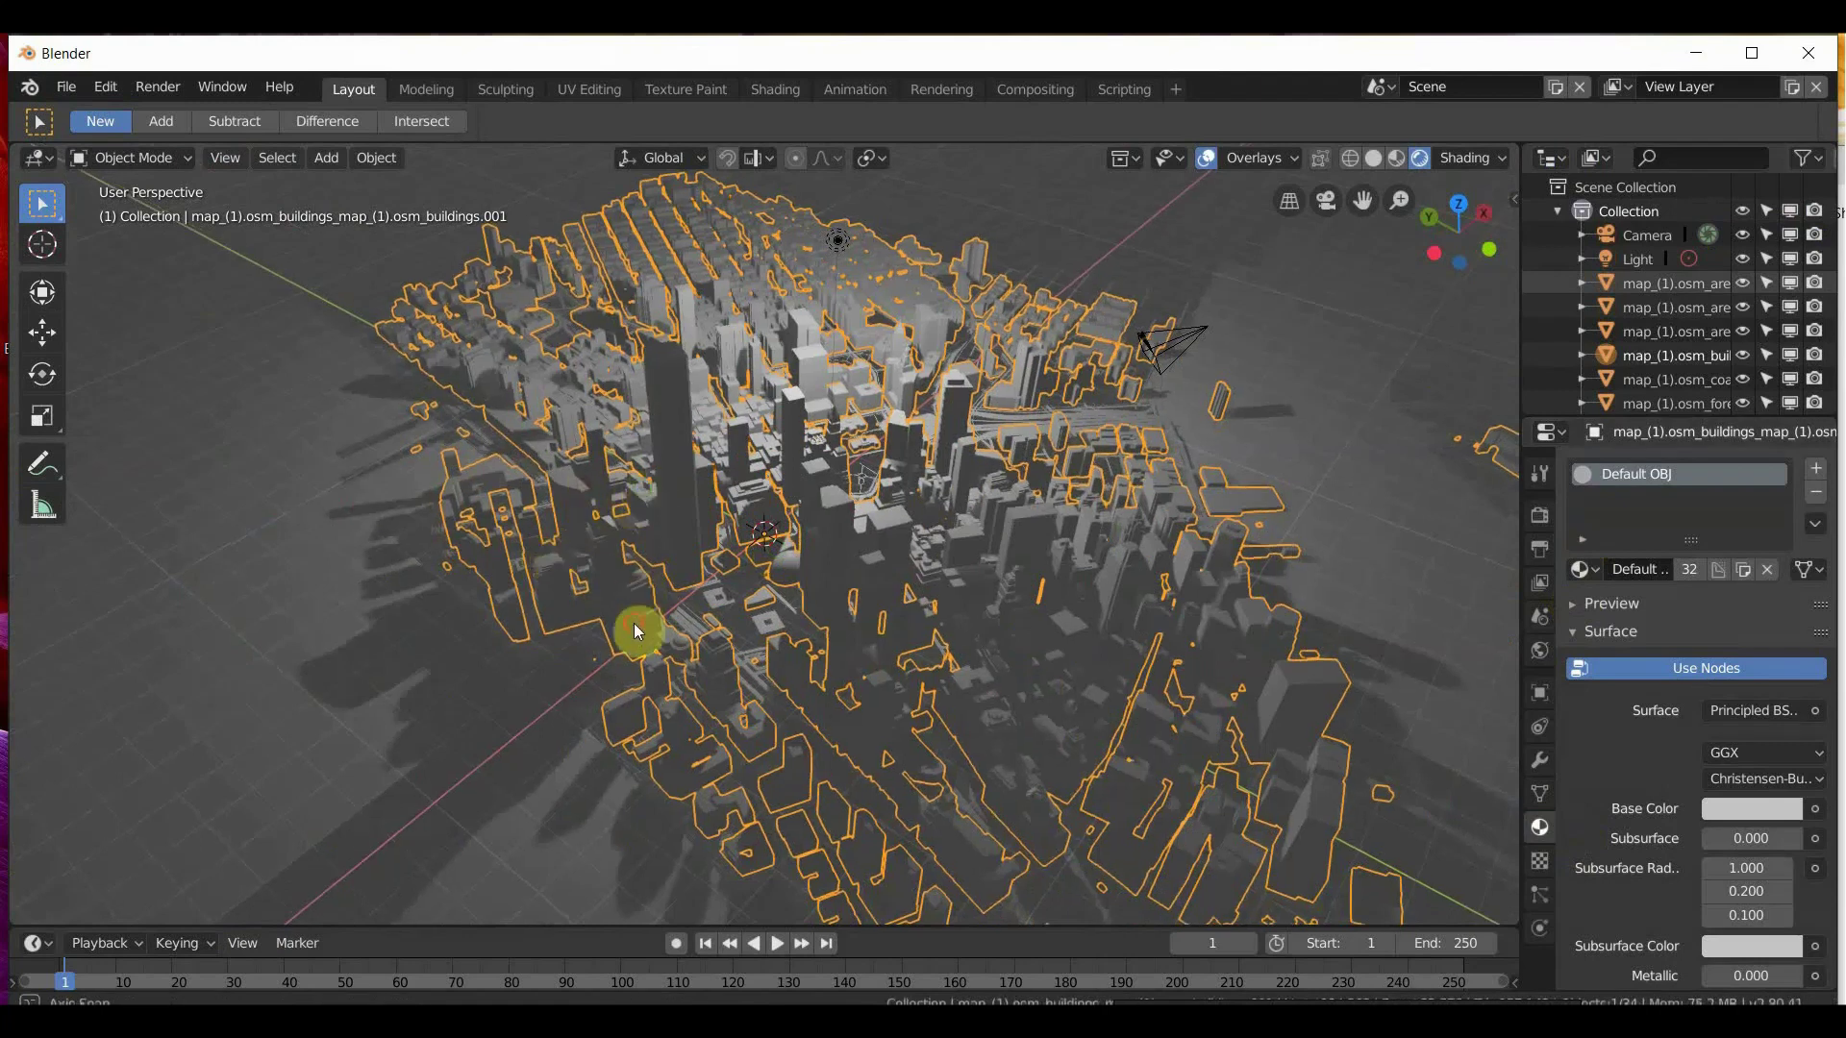
pyautogui.moveTo(639, 630); pyautogui.dragTo(728, 420, button='middle')
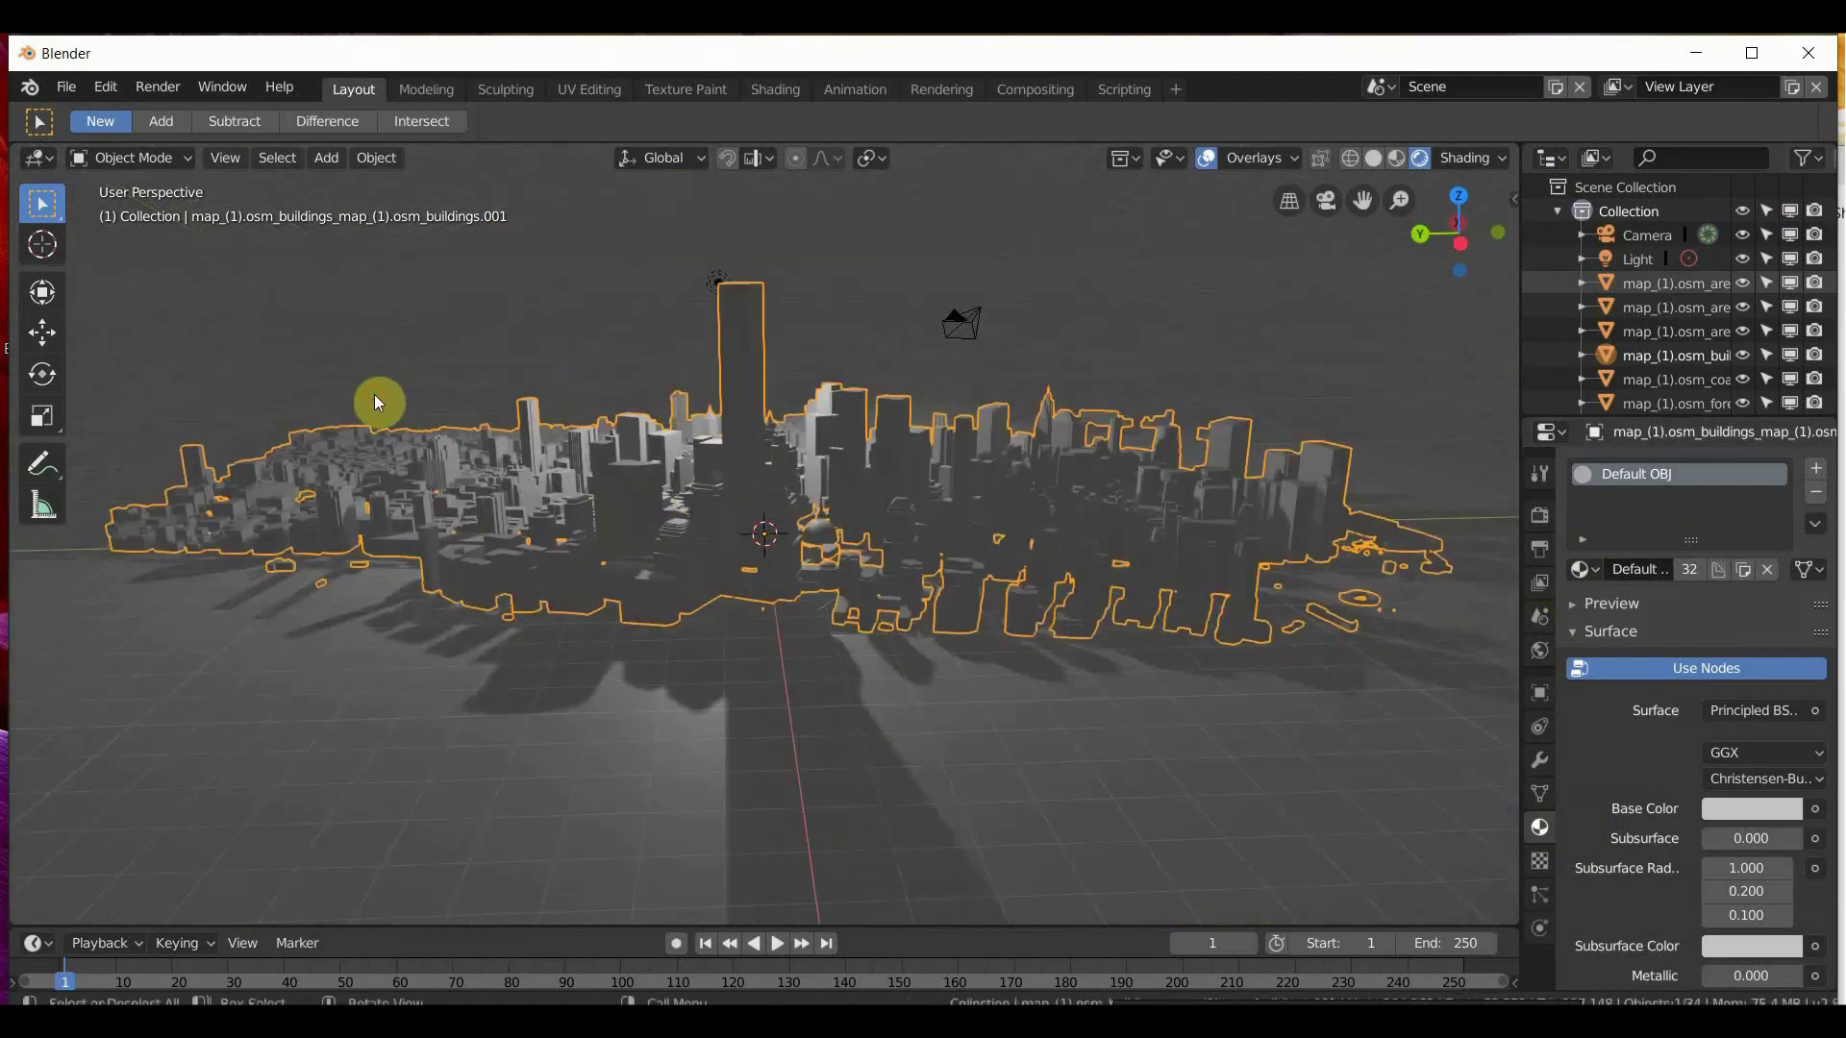
pyautogui.click(449, 753)
pyautogui.moveTo(605, 626); pyautogui.dragTo(630, 408, button='middle')
pyautogui.click(657, 381)
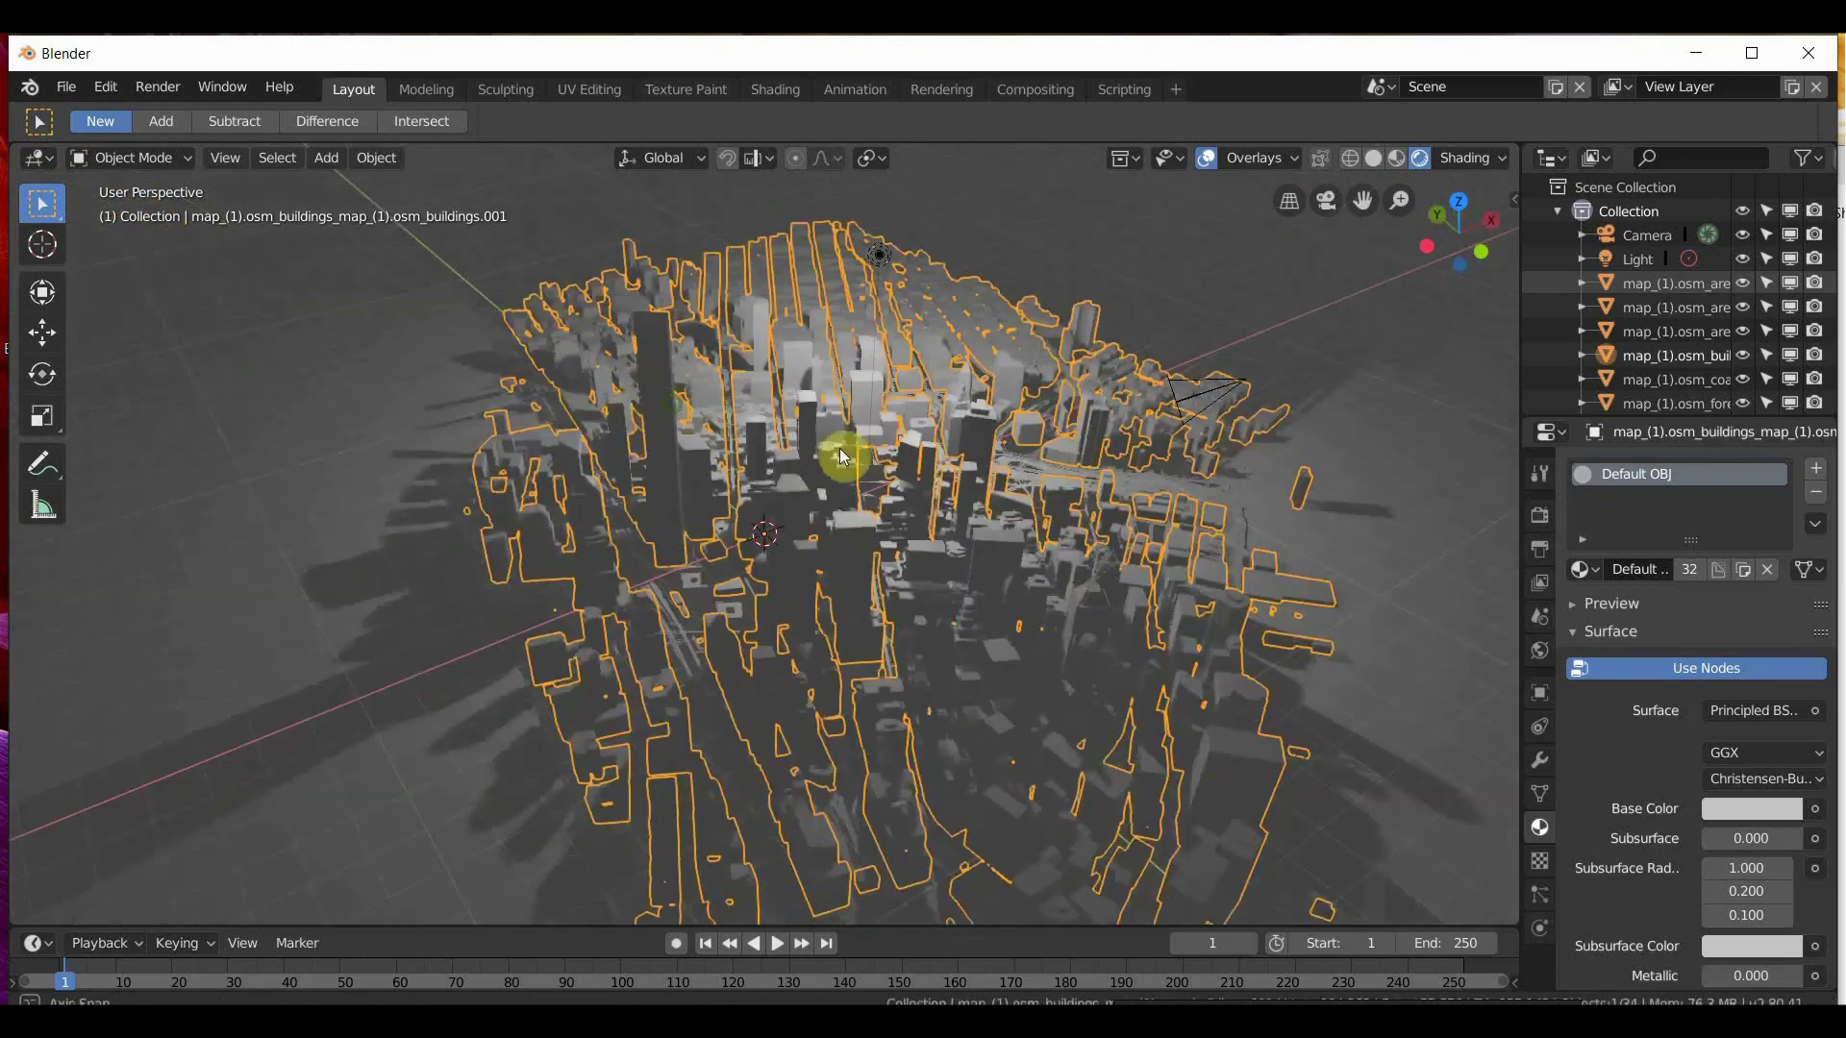
pyautogui.moveTo(839, 448); pyautogui.dragTo(1286, 923, button='middle')
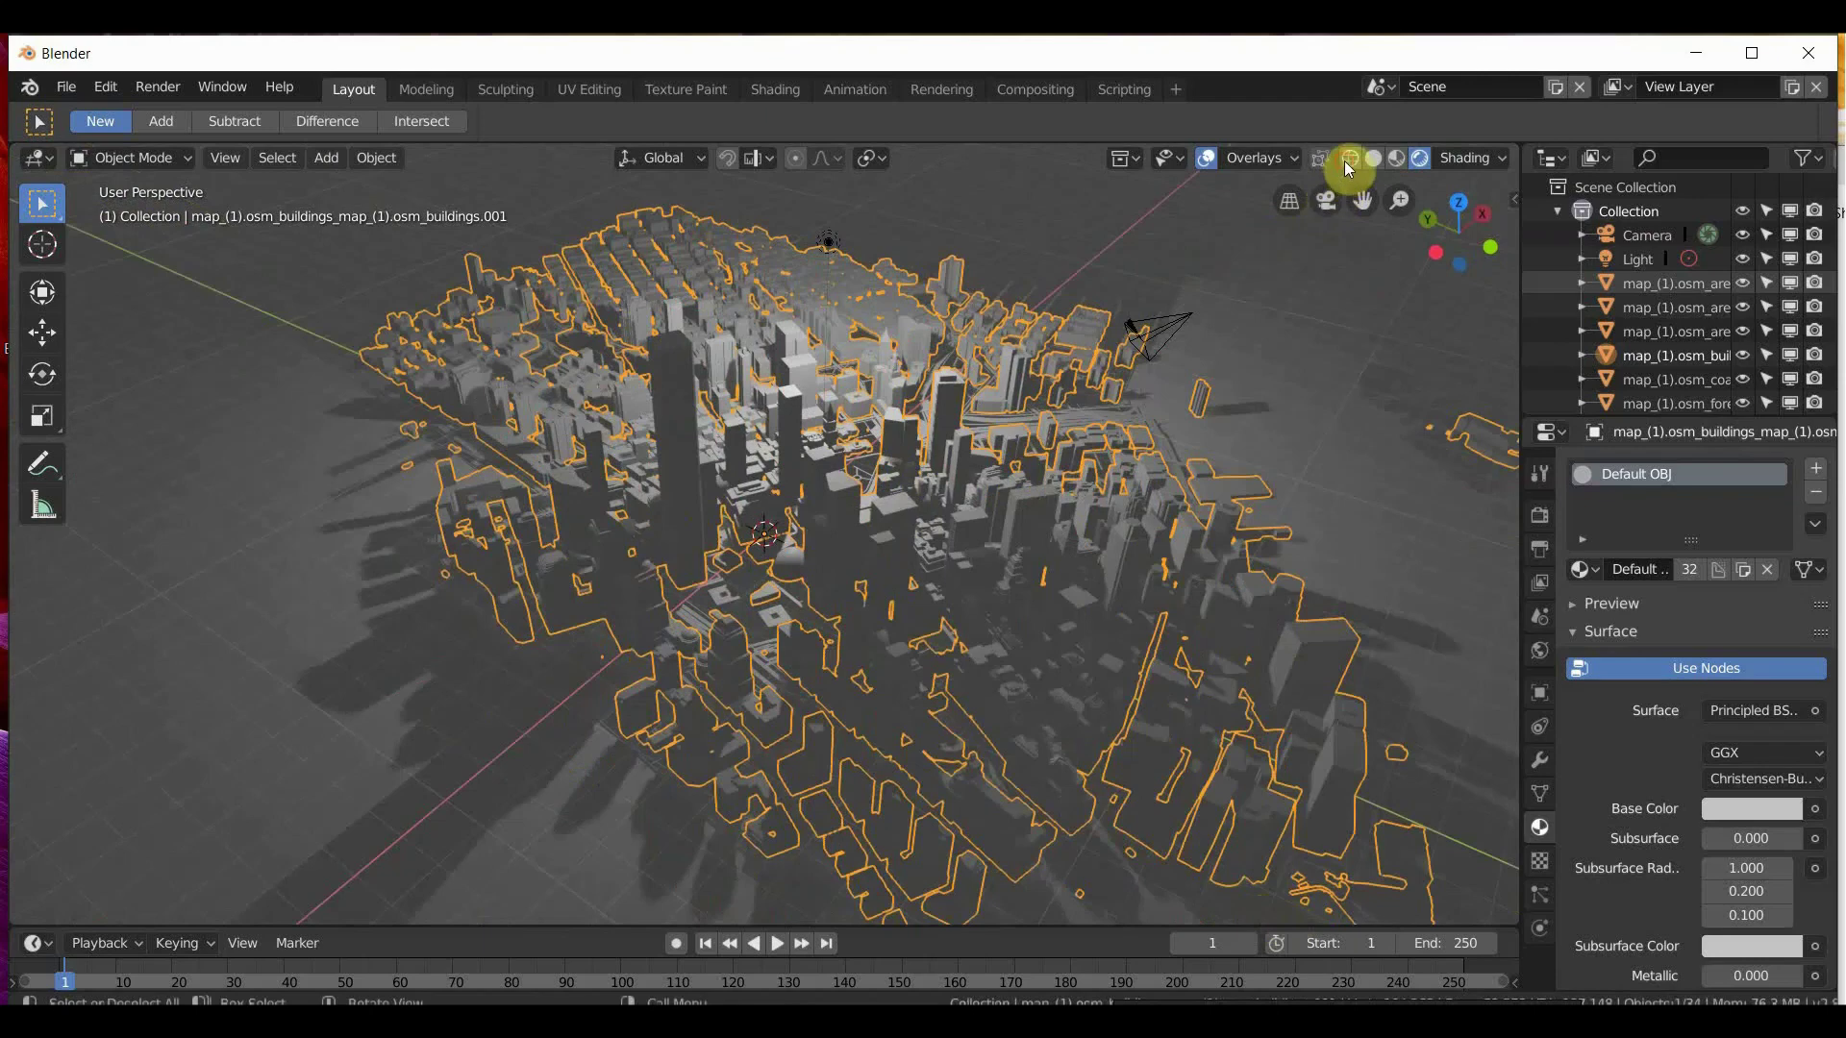
# Examine the city's edges in wireframe shading and return the 3D view to rendered shading.
pyautogui.click(1349, 158)
pyautogui.moveTo(735, 482); pyautogui.dragTo(844, 435, button='middle')
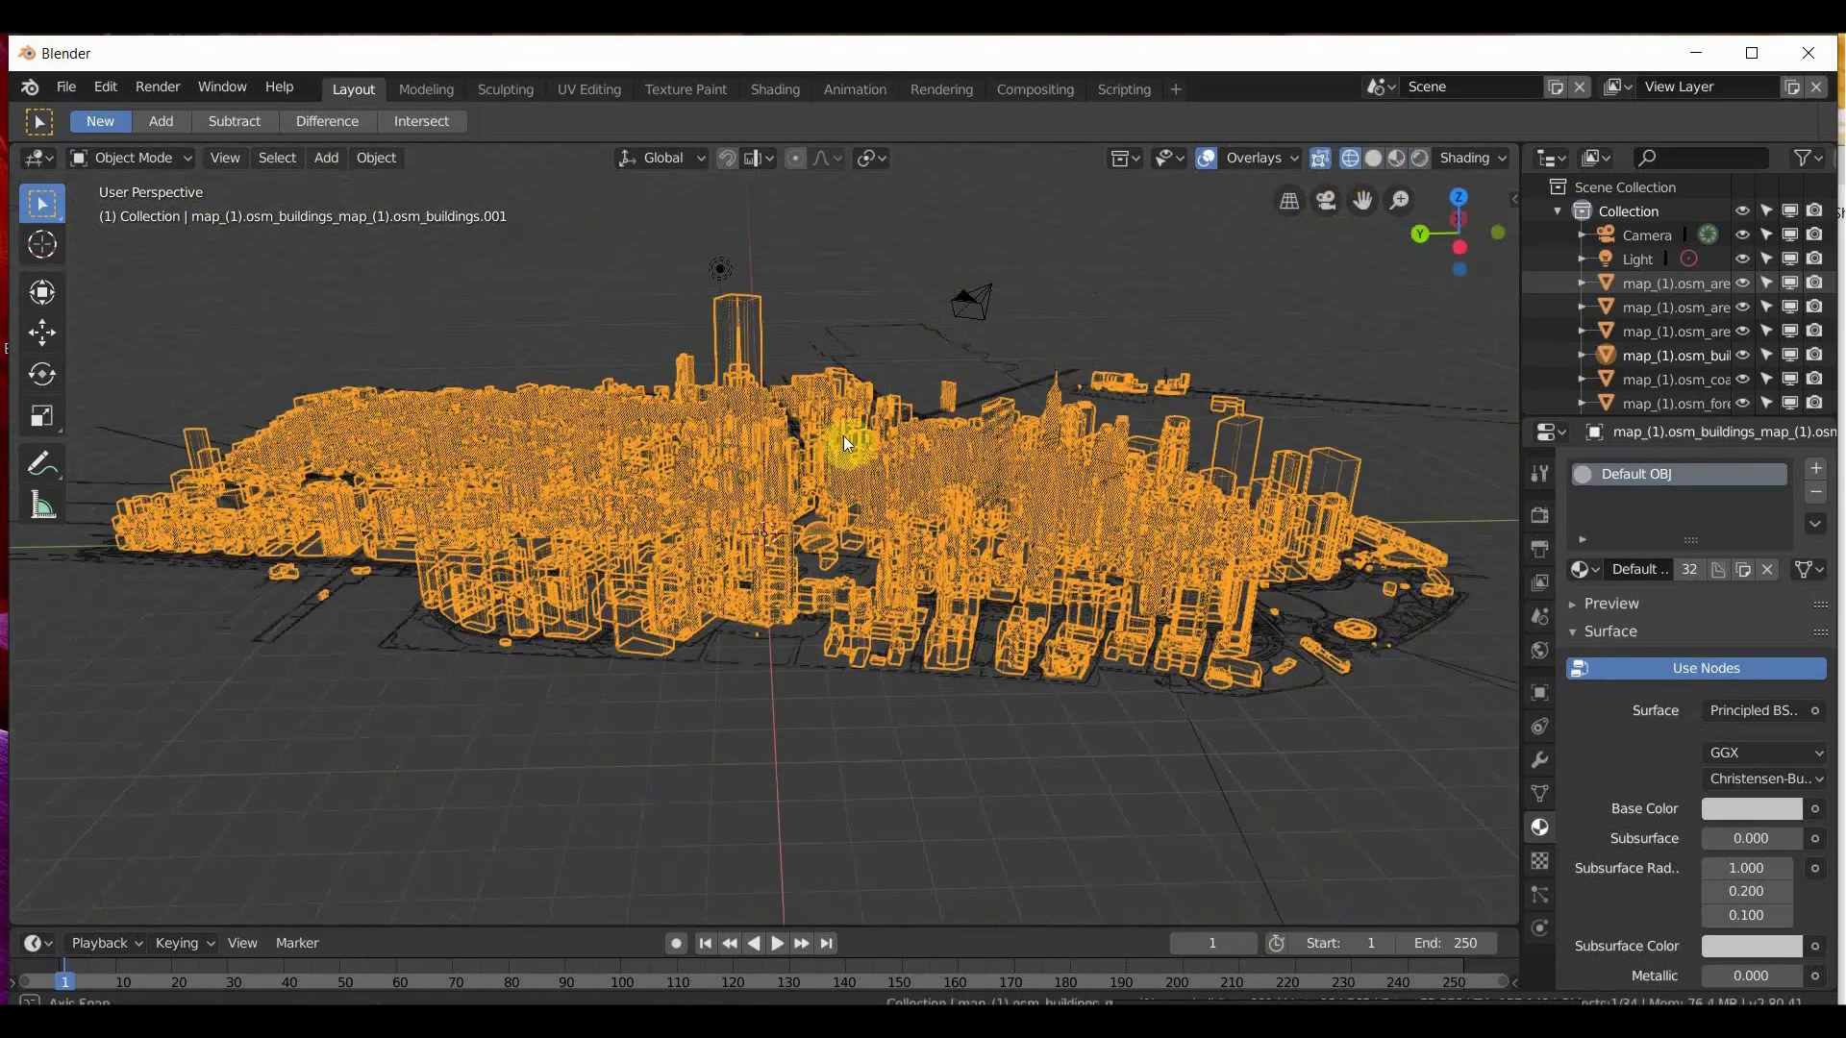
pyautogui.click(696, 524)
pyautogui.moveTo(696, 524)
pyautogui.mouseDown(button='middle')
pyautogui.moveTo(552, 535)
pyautogui.moveTo(683, 534)
pyautogui.mouseUp(button='middle')
pyautogui.scroll(6, 682, 535)
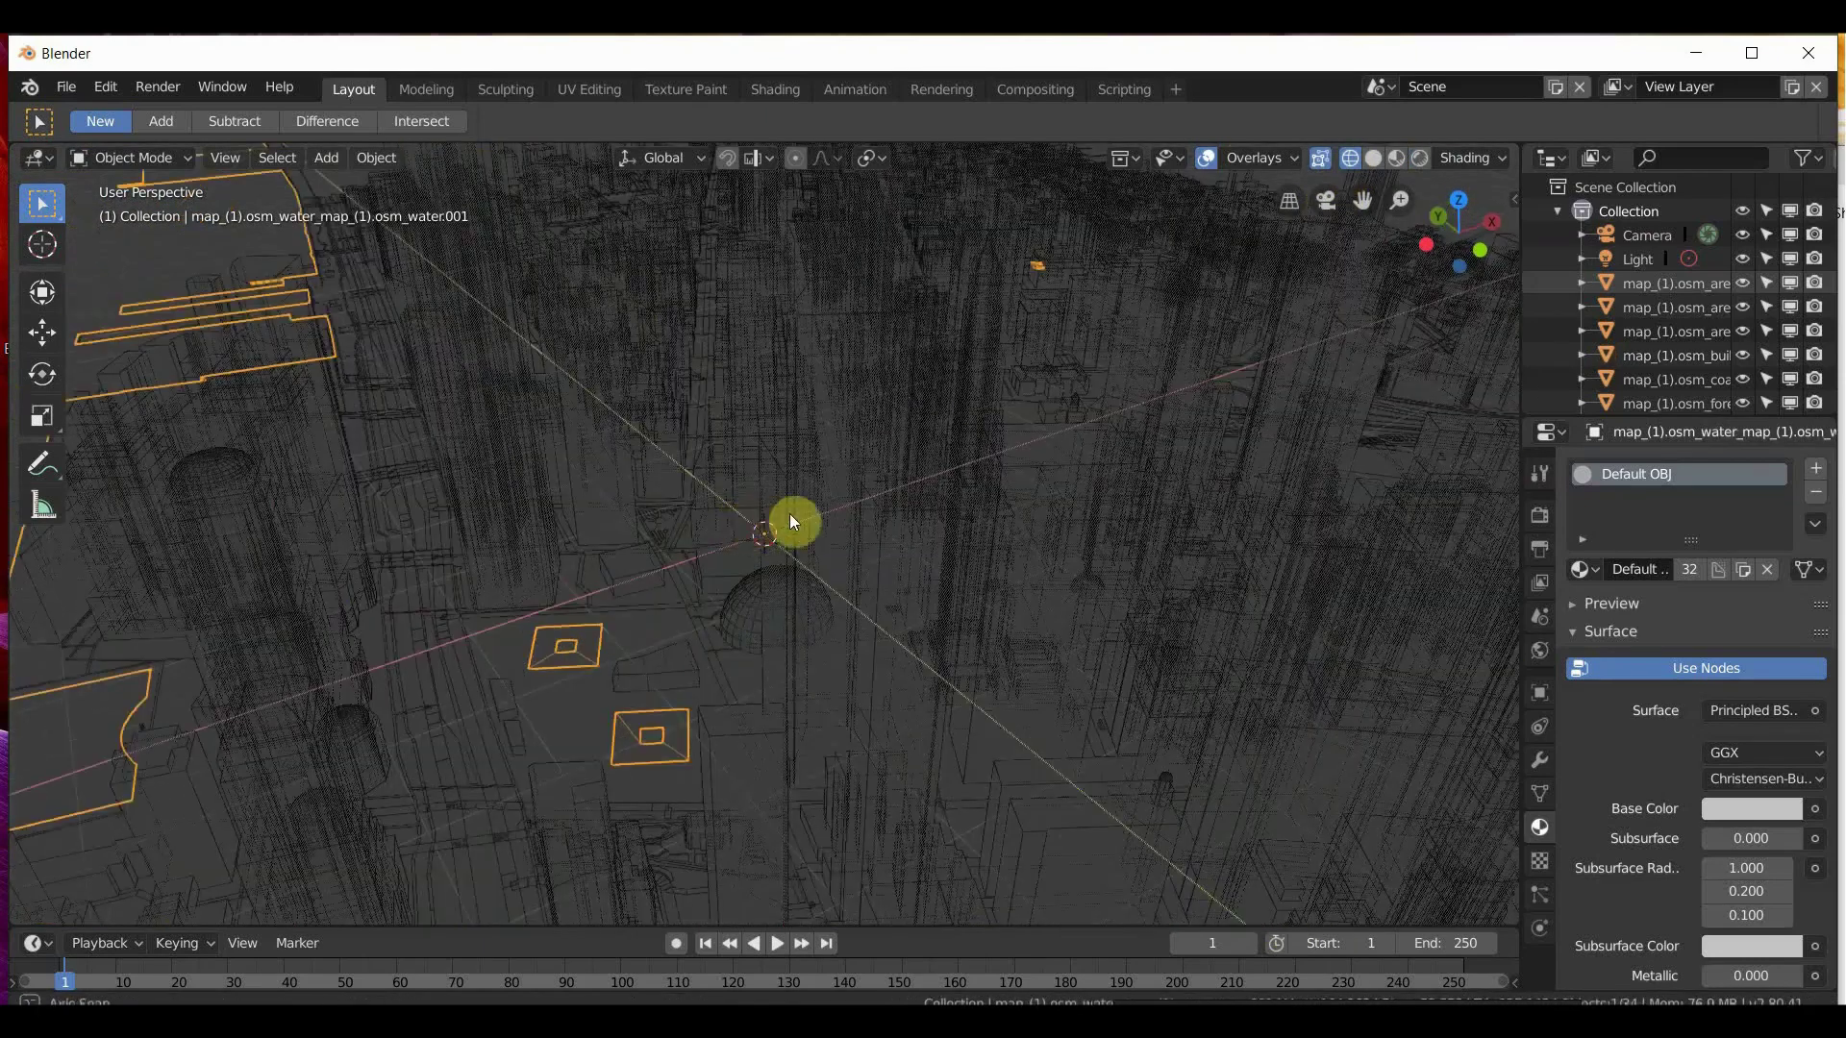
pyautogui.moveTo(794, 522); pyautogui.dragTo(921, 489, button='middle')
pyautogui.click(1419, 160)
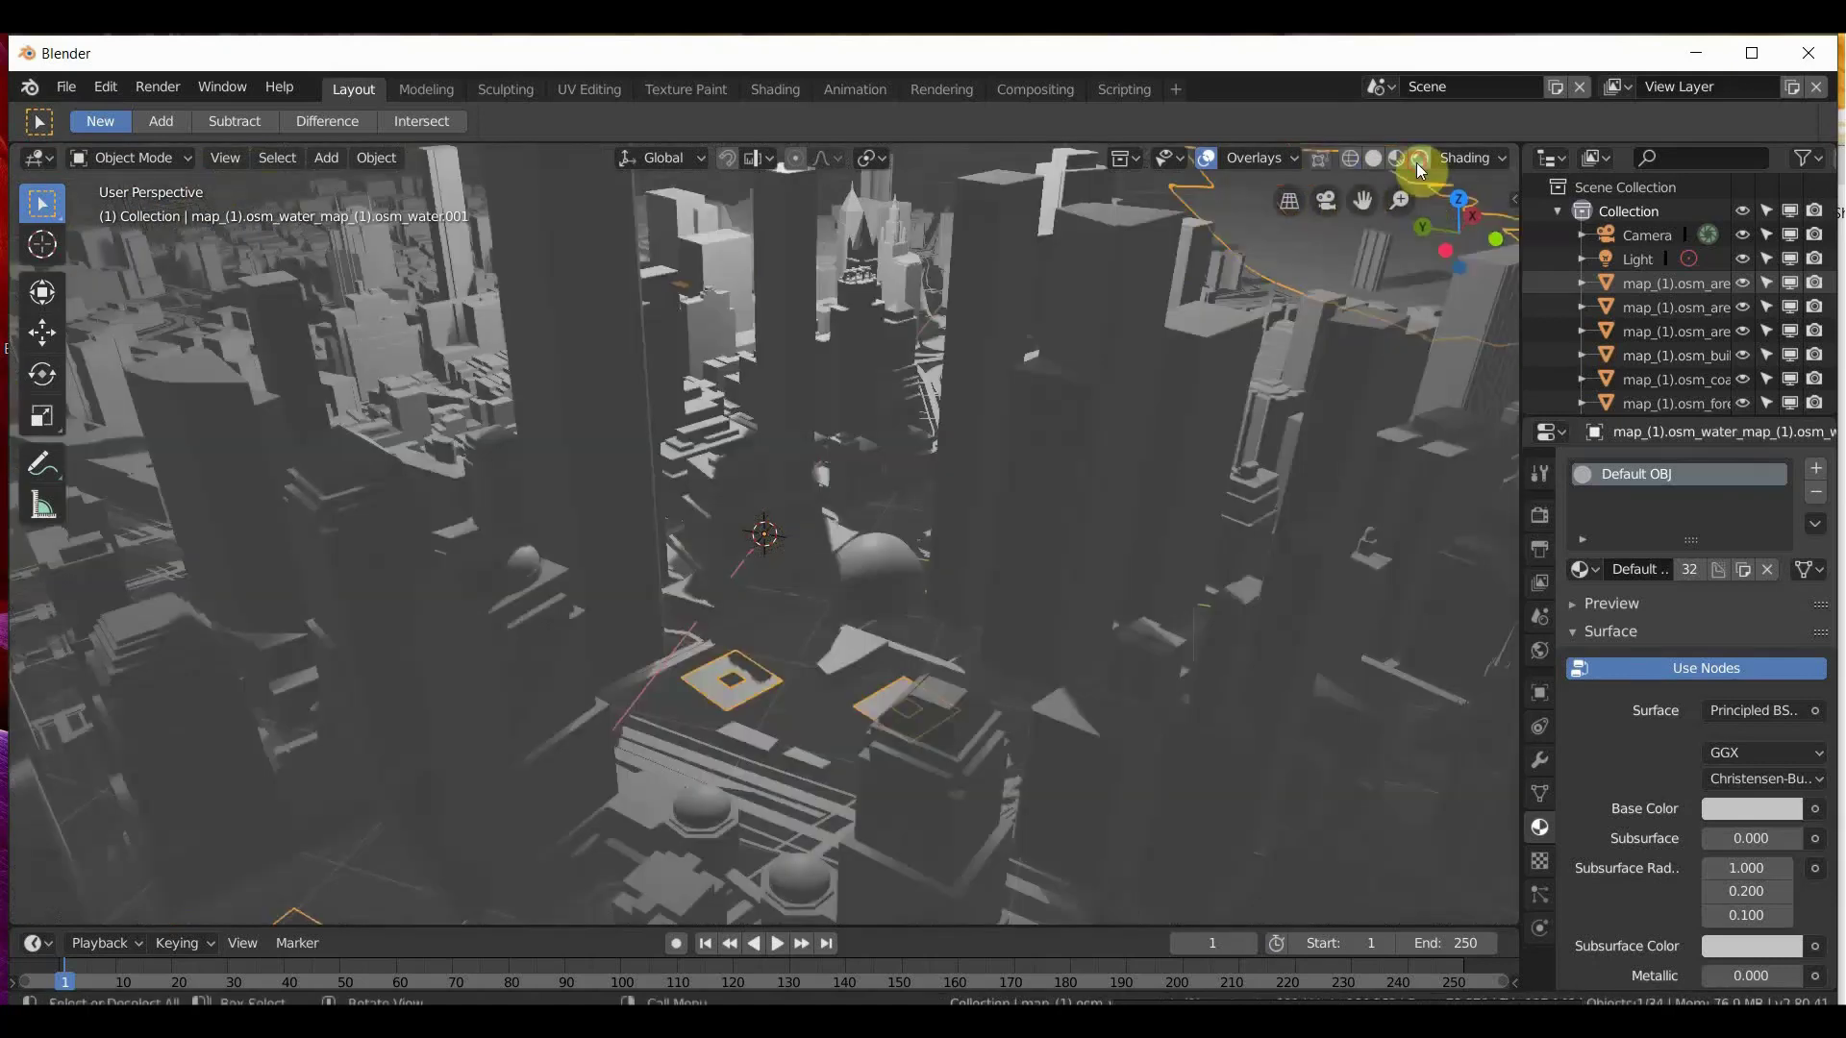
pyautogui.moveTo(734, 461); pyautogui.dragTo(737, 535, button='middle')
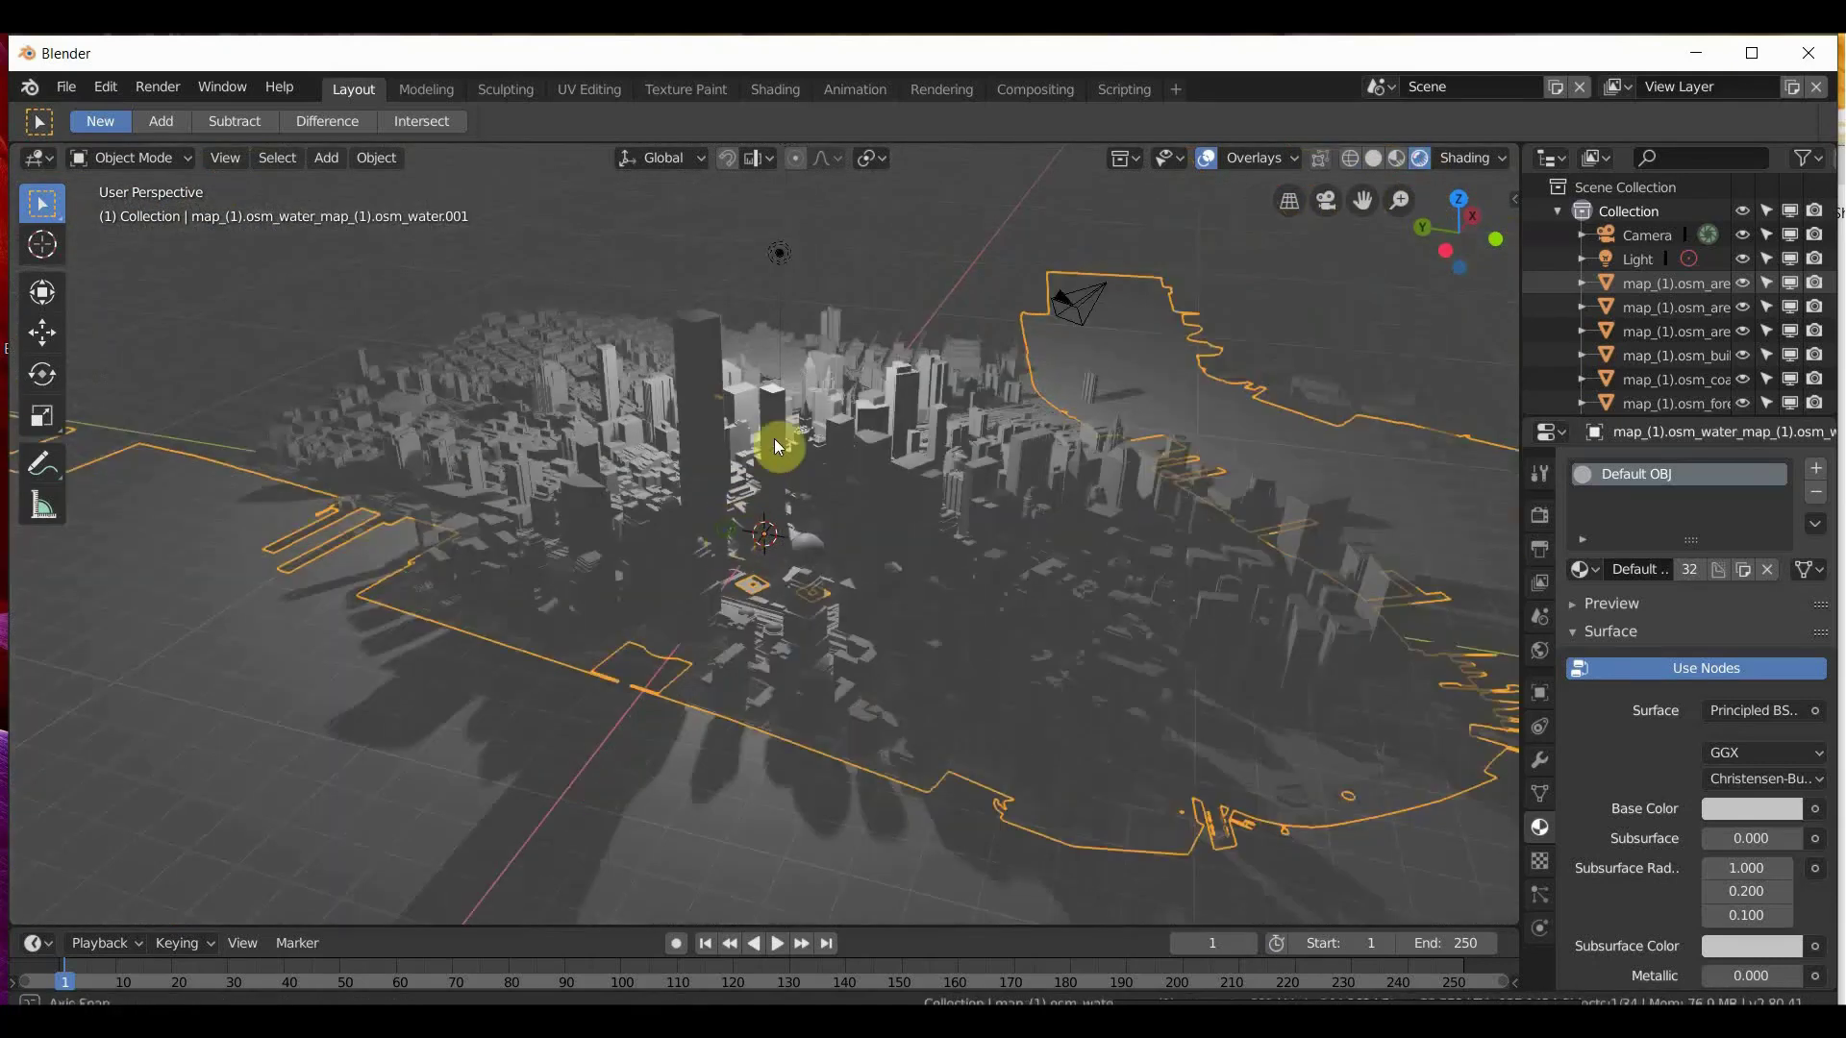
pyautogui.moveTo(649, 480); pyautogui.dragTo(690, 403, button='middle')
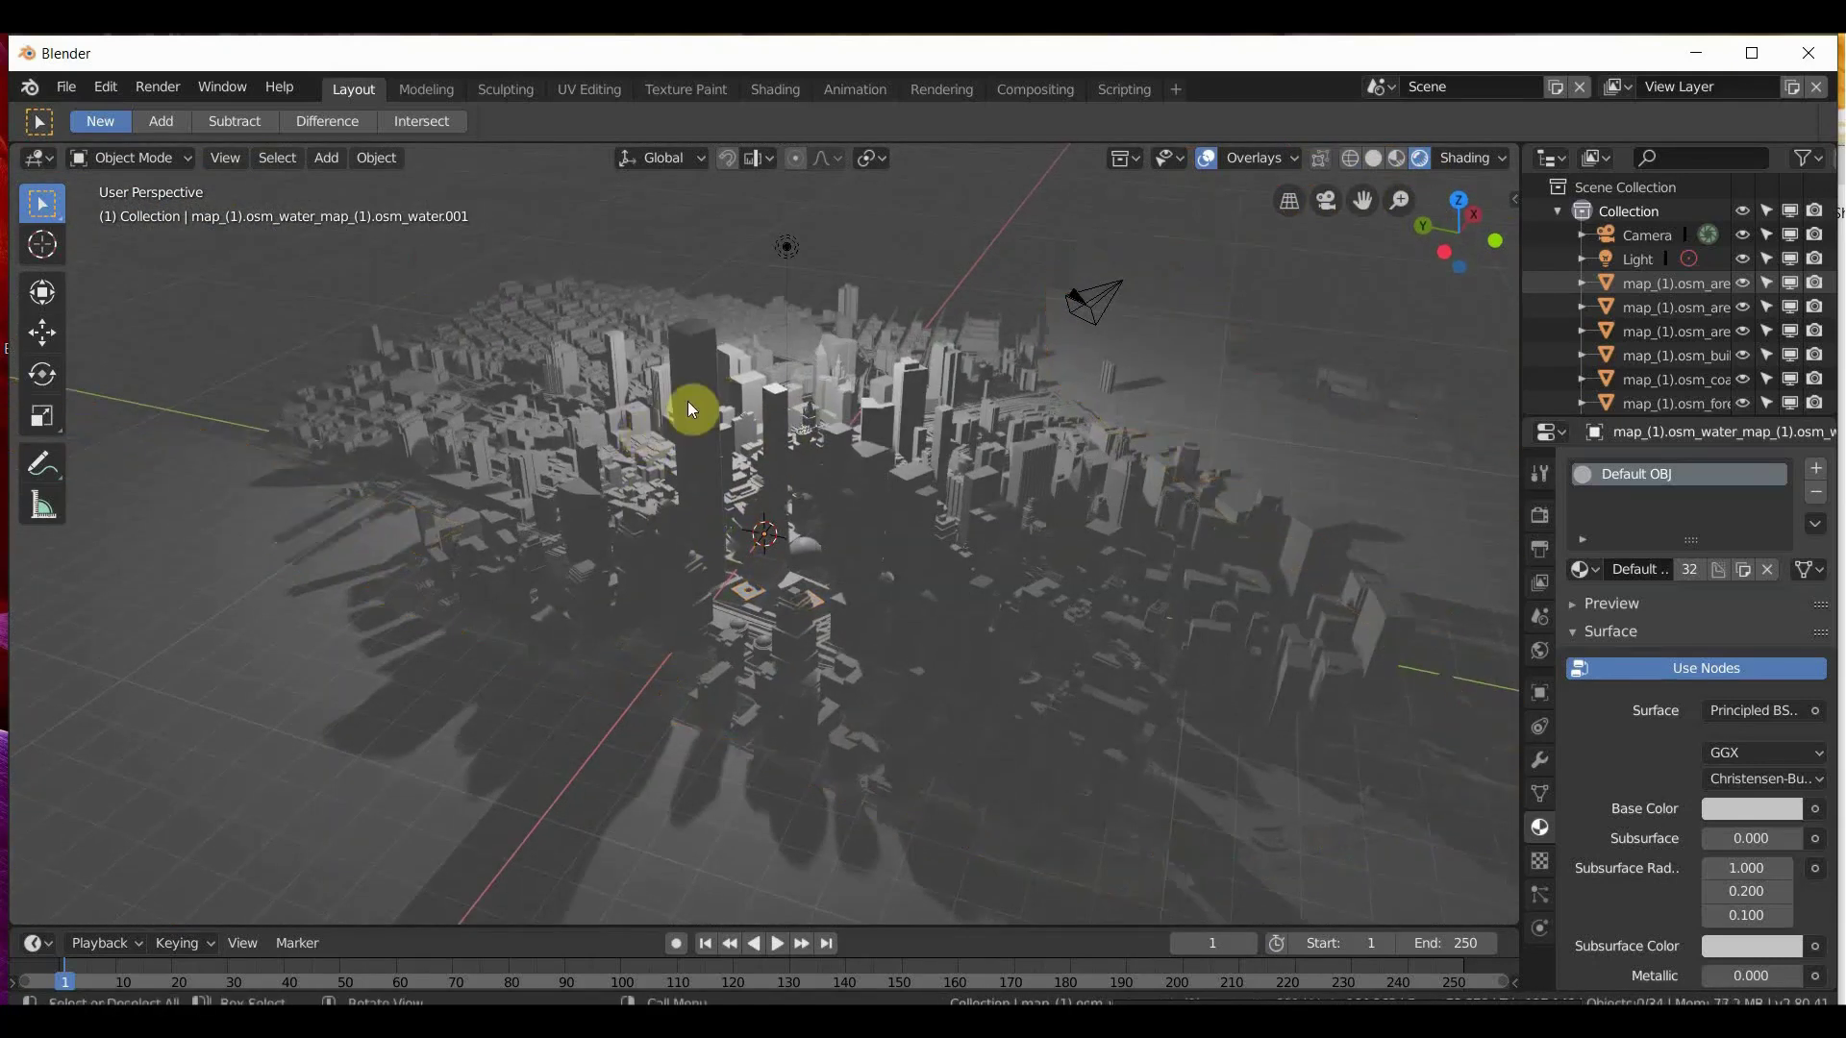
# Add a Decimate modifier to the buildings object.
pyautogui.click(706, 424)
pyautogui.click(1540, 762)
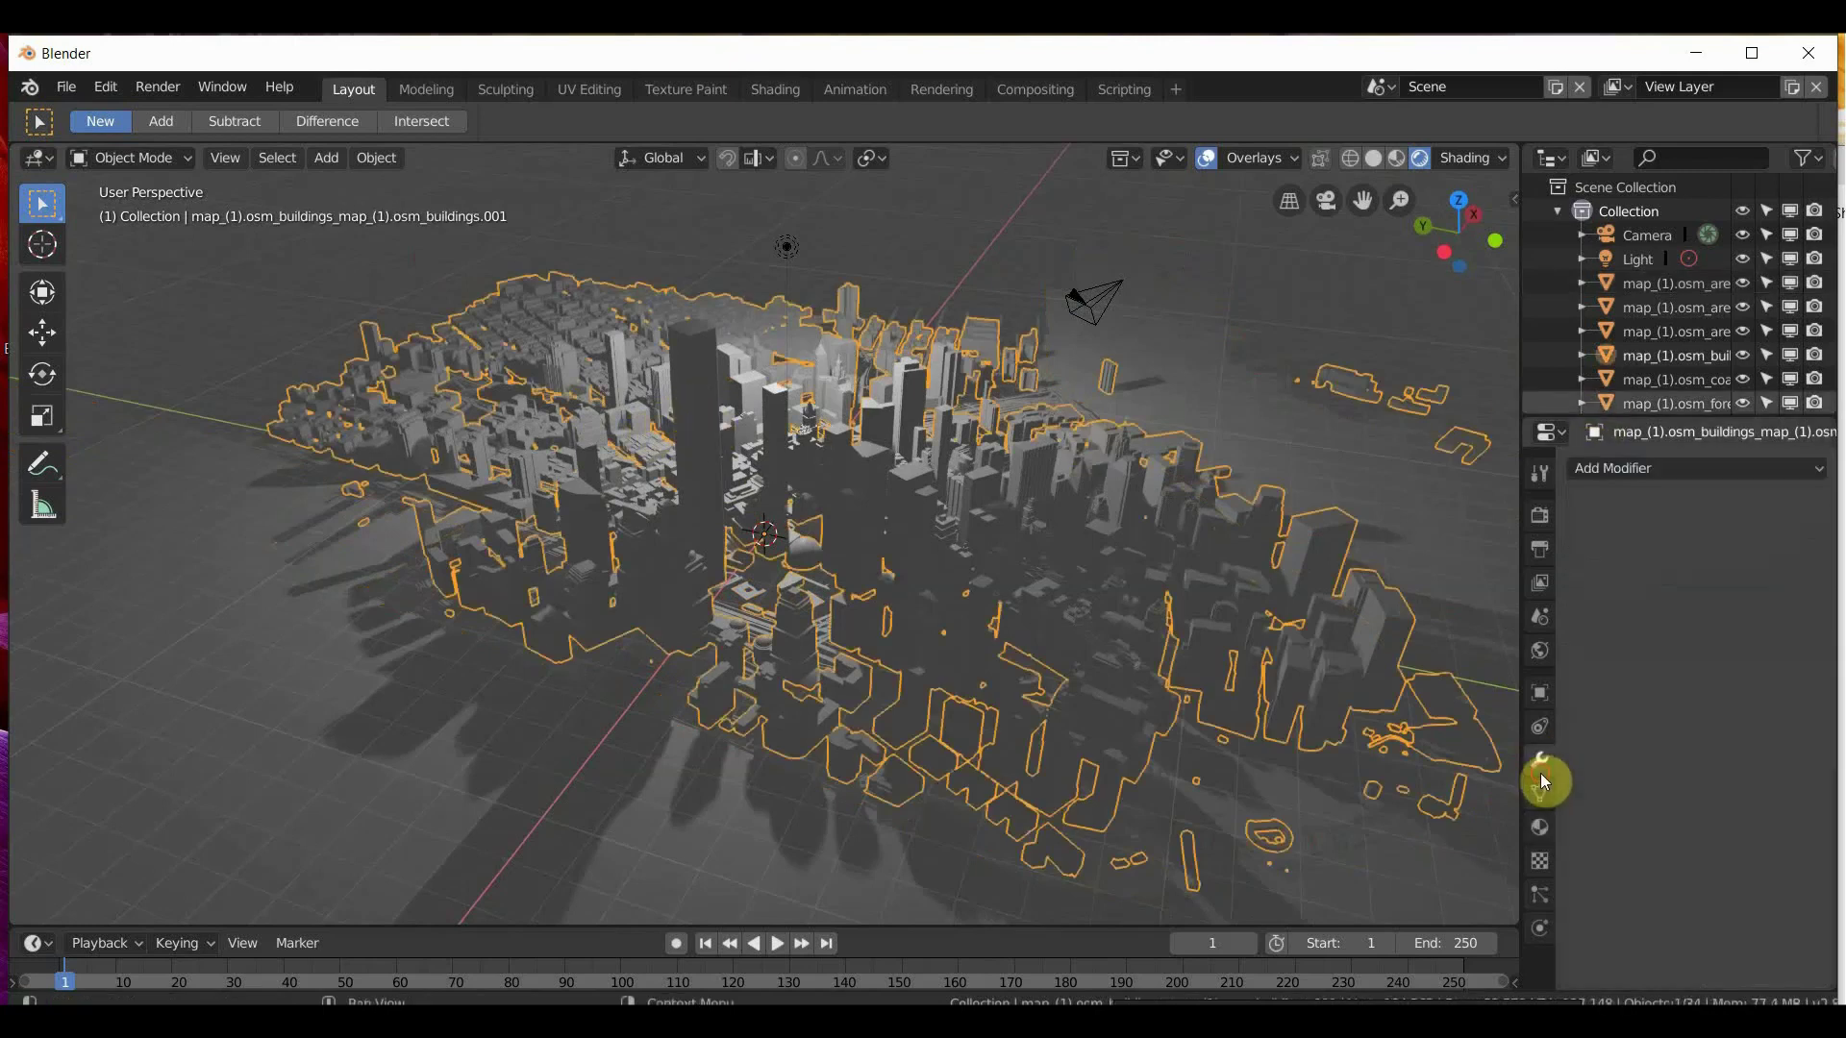
pyautogui.click(1612, 471)
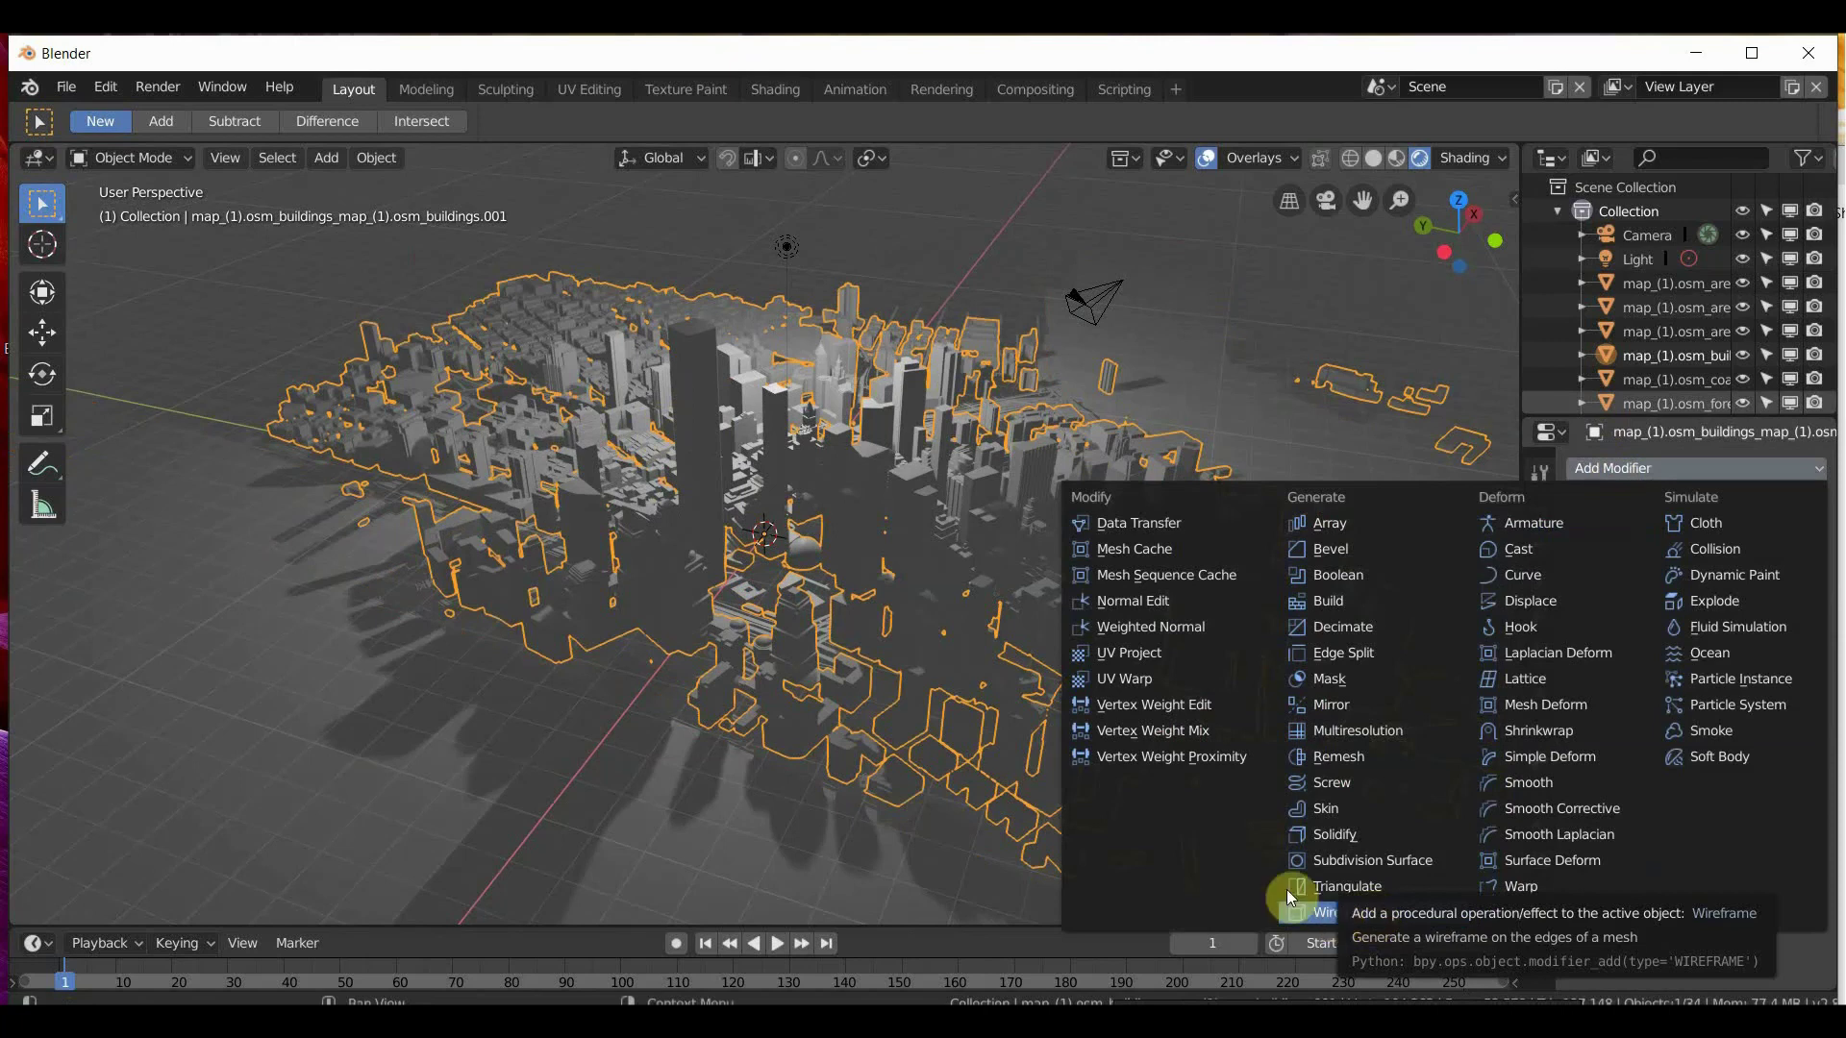
pyautogui.moveTo(734, 557); pyautogui.dragTo(689, 463, button='middle')
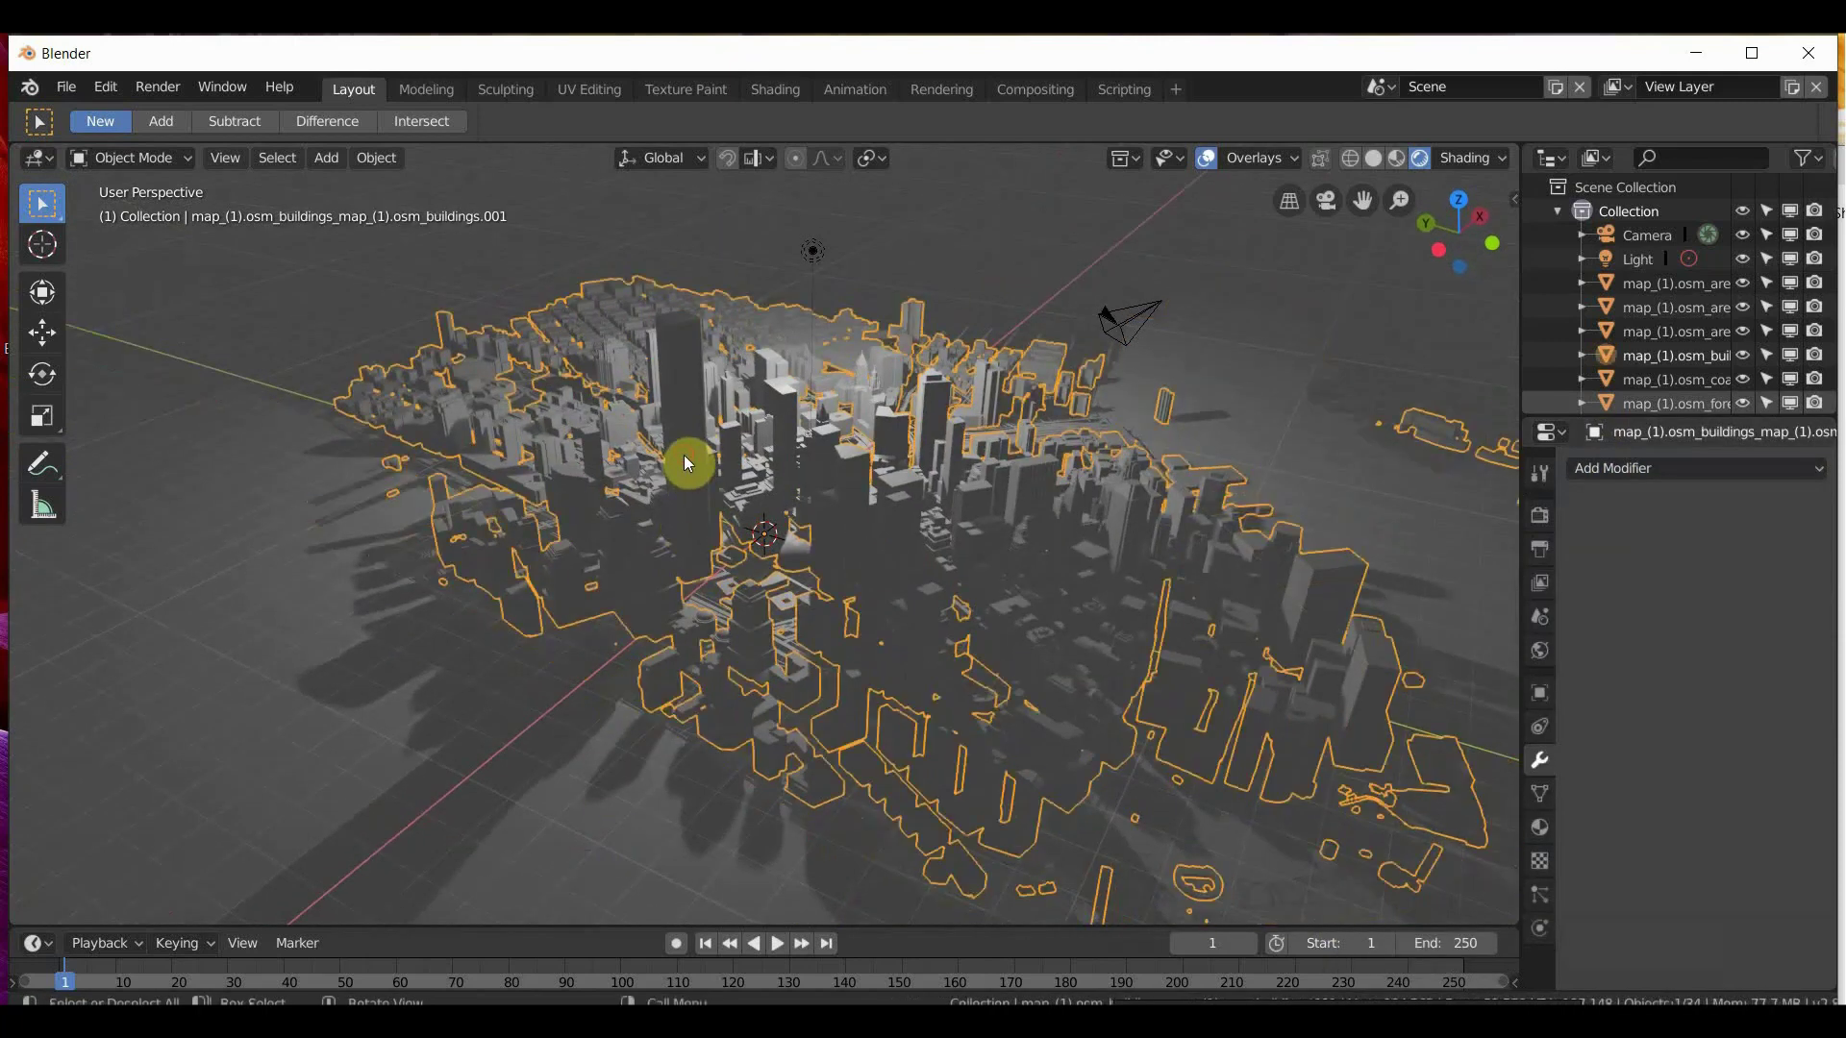
pyautogui.click(1595, 469)
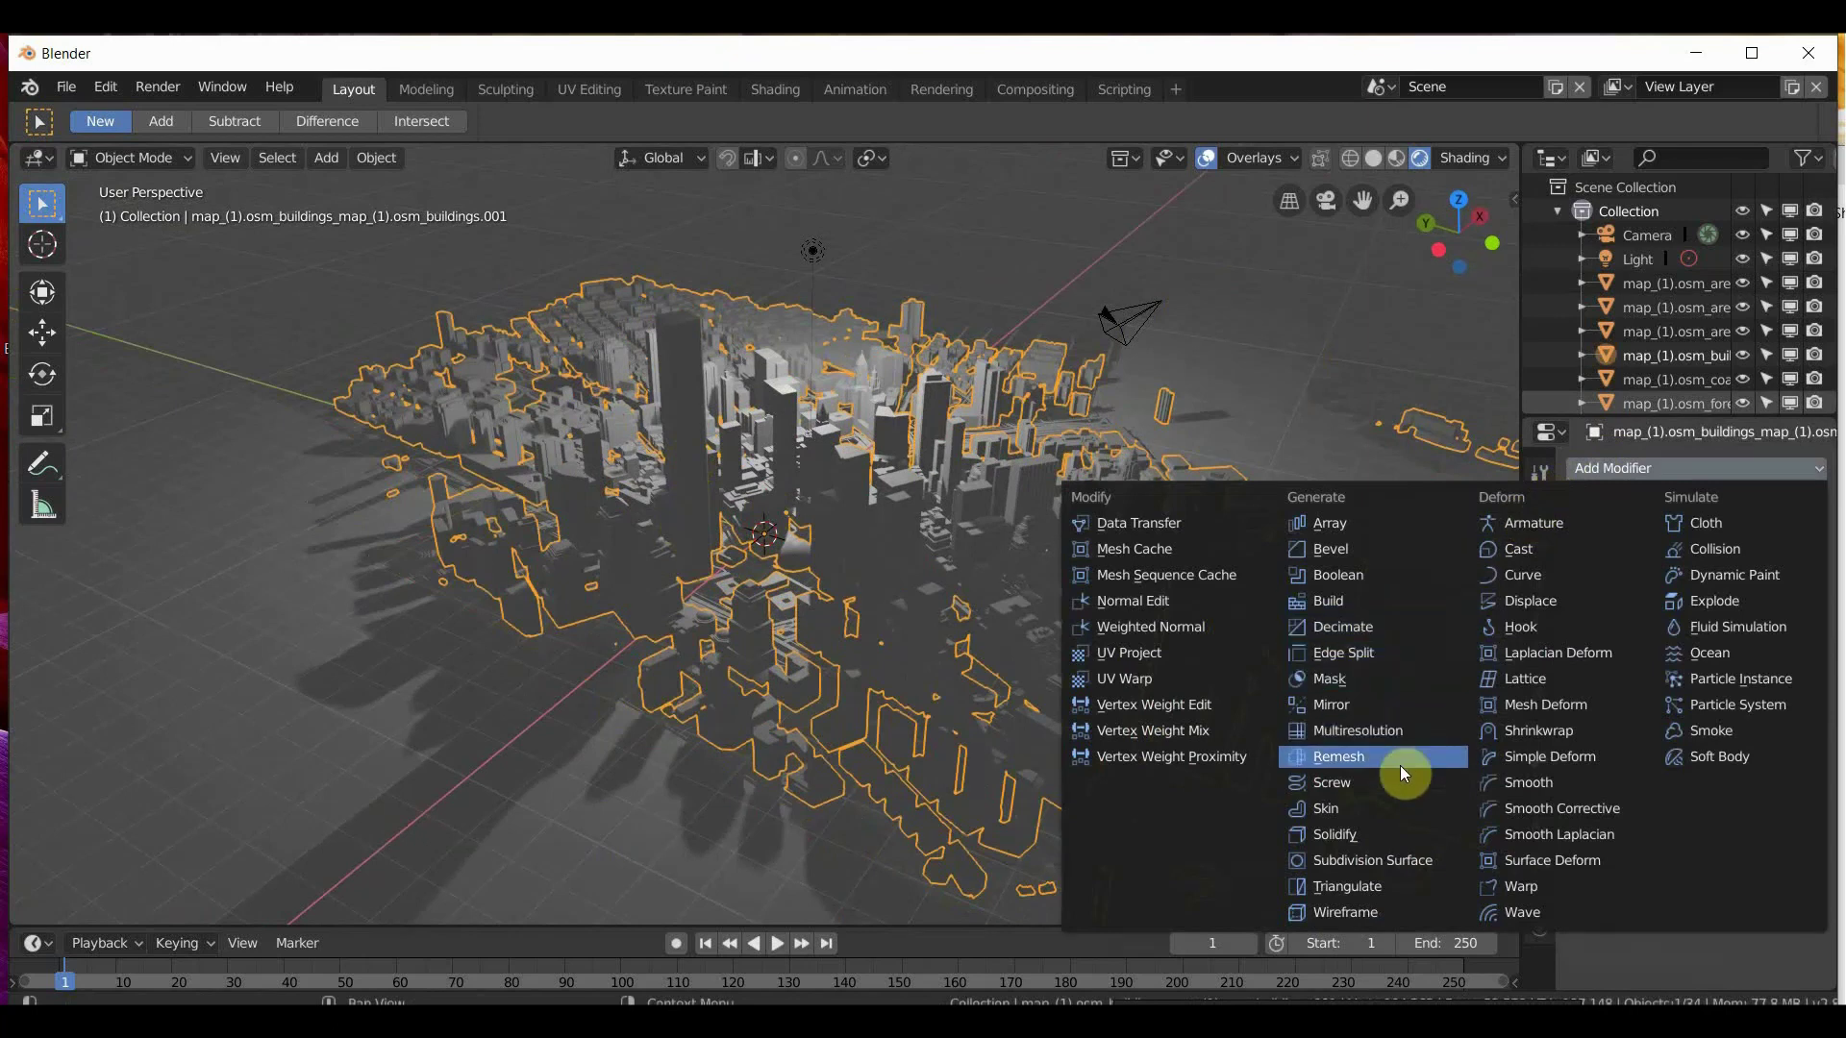
pyautogui.click(1387, 635)
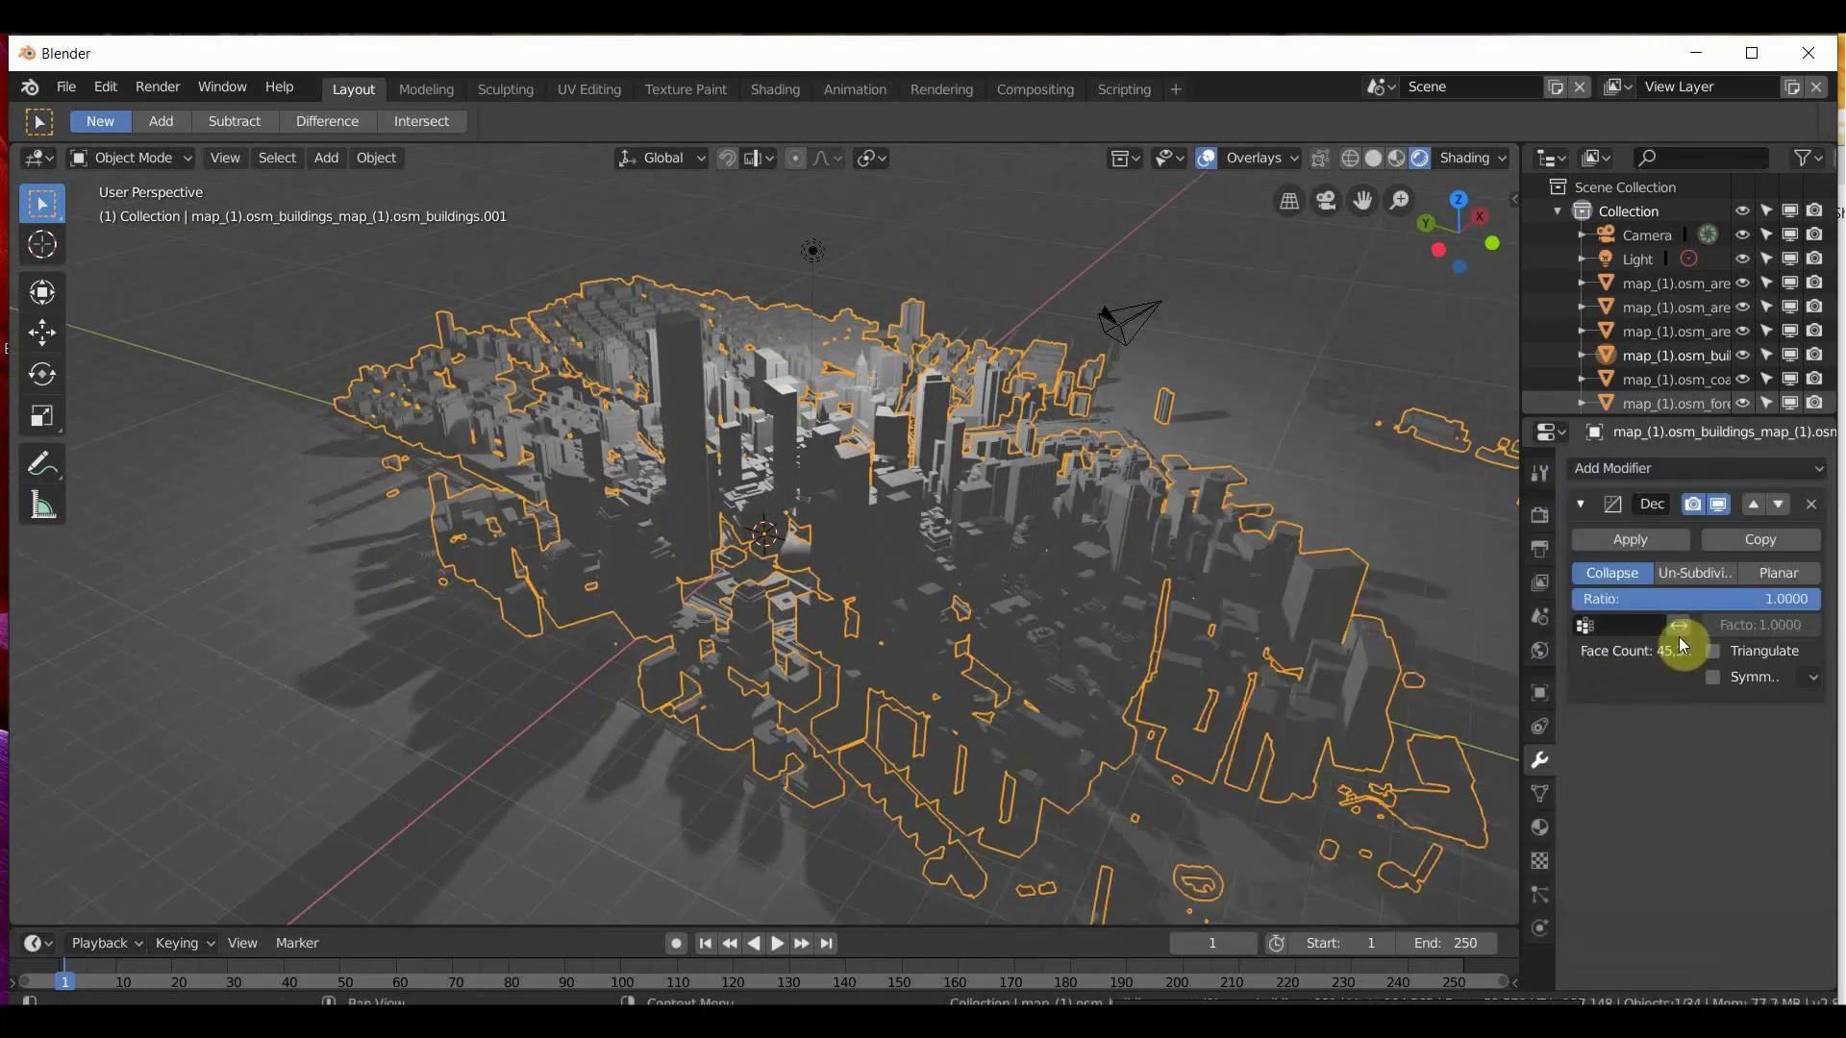
# Set the Decimate ratio to 0.3 and apply the modifier to the buildings.
pyautogui.click(1667, 603)
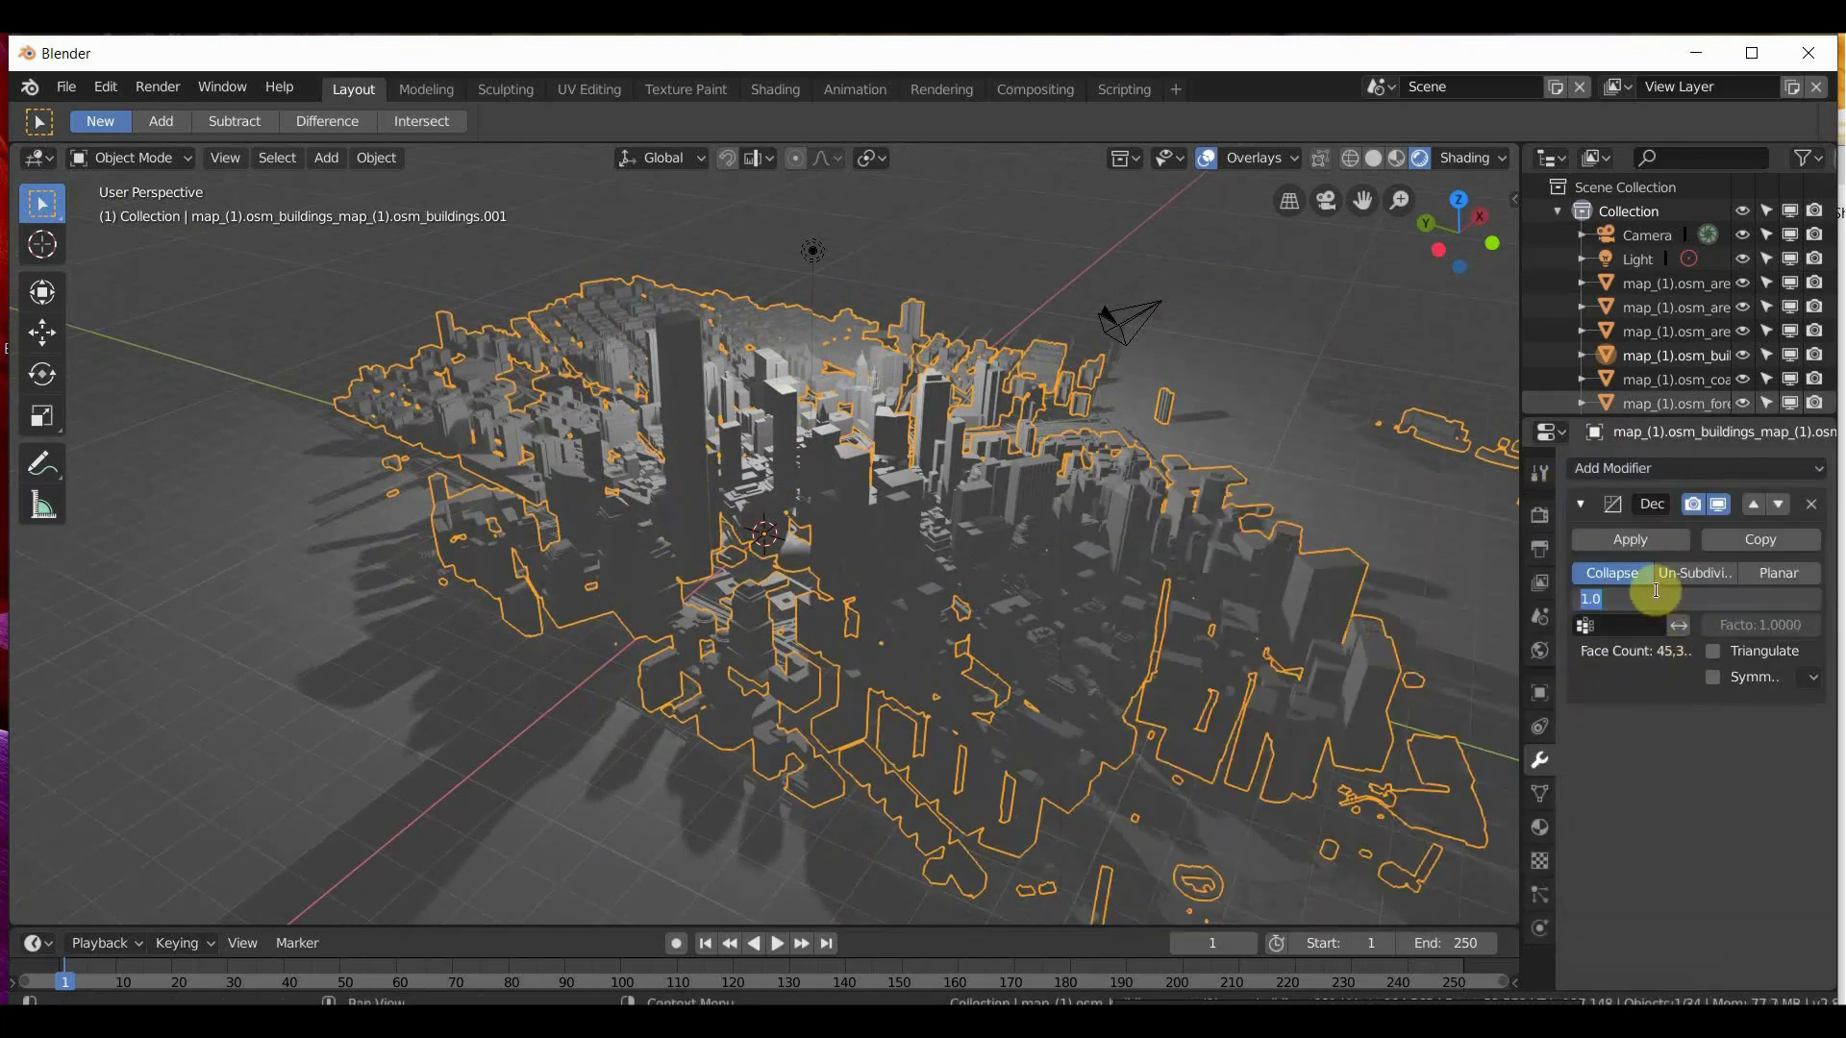
pyautogui.write('0.3')
pyautogui.press('Return')
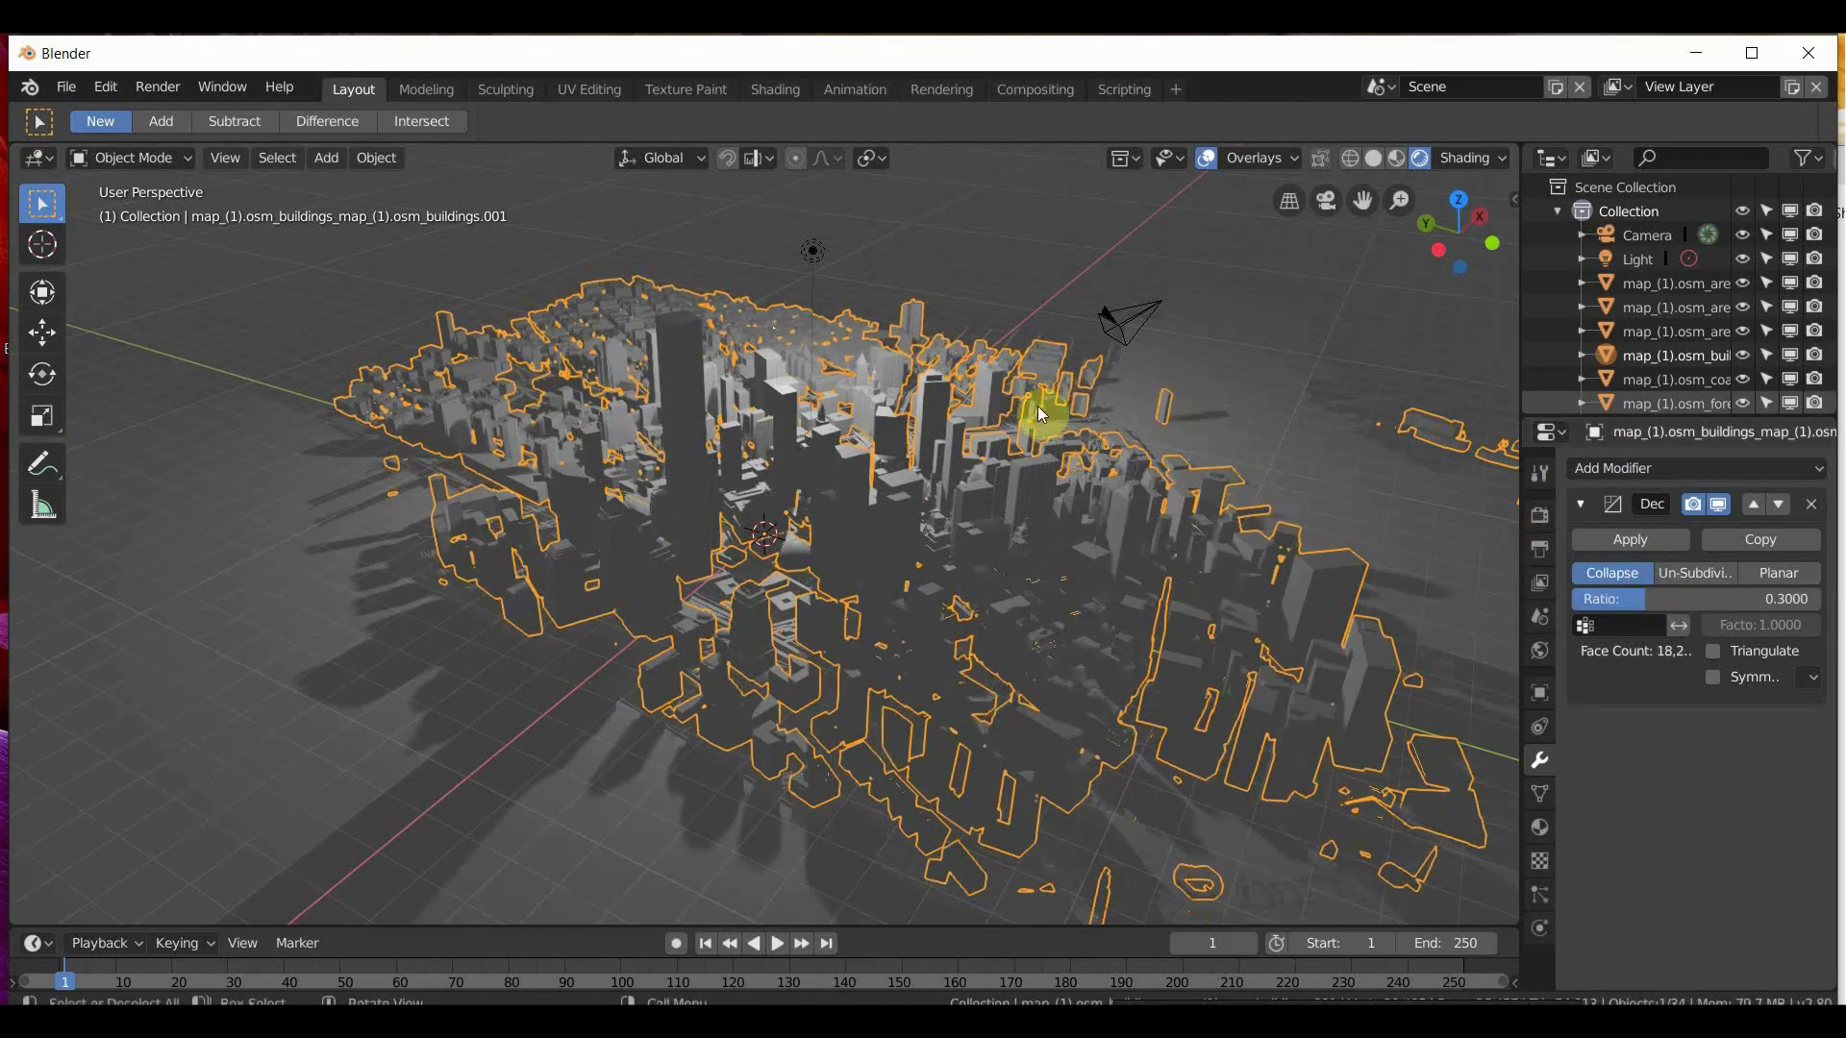
pyautogui.moveTo(1036, 405); pyautogui.dragTo(1009, 458, button='middle')
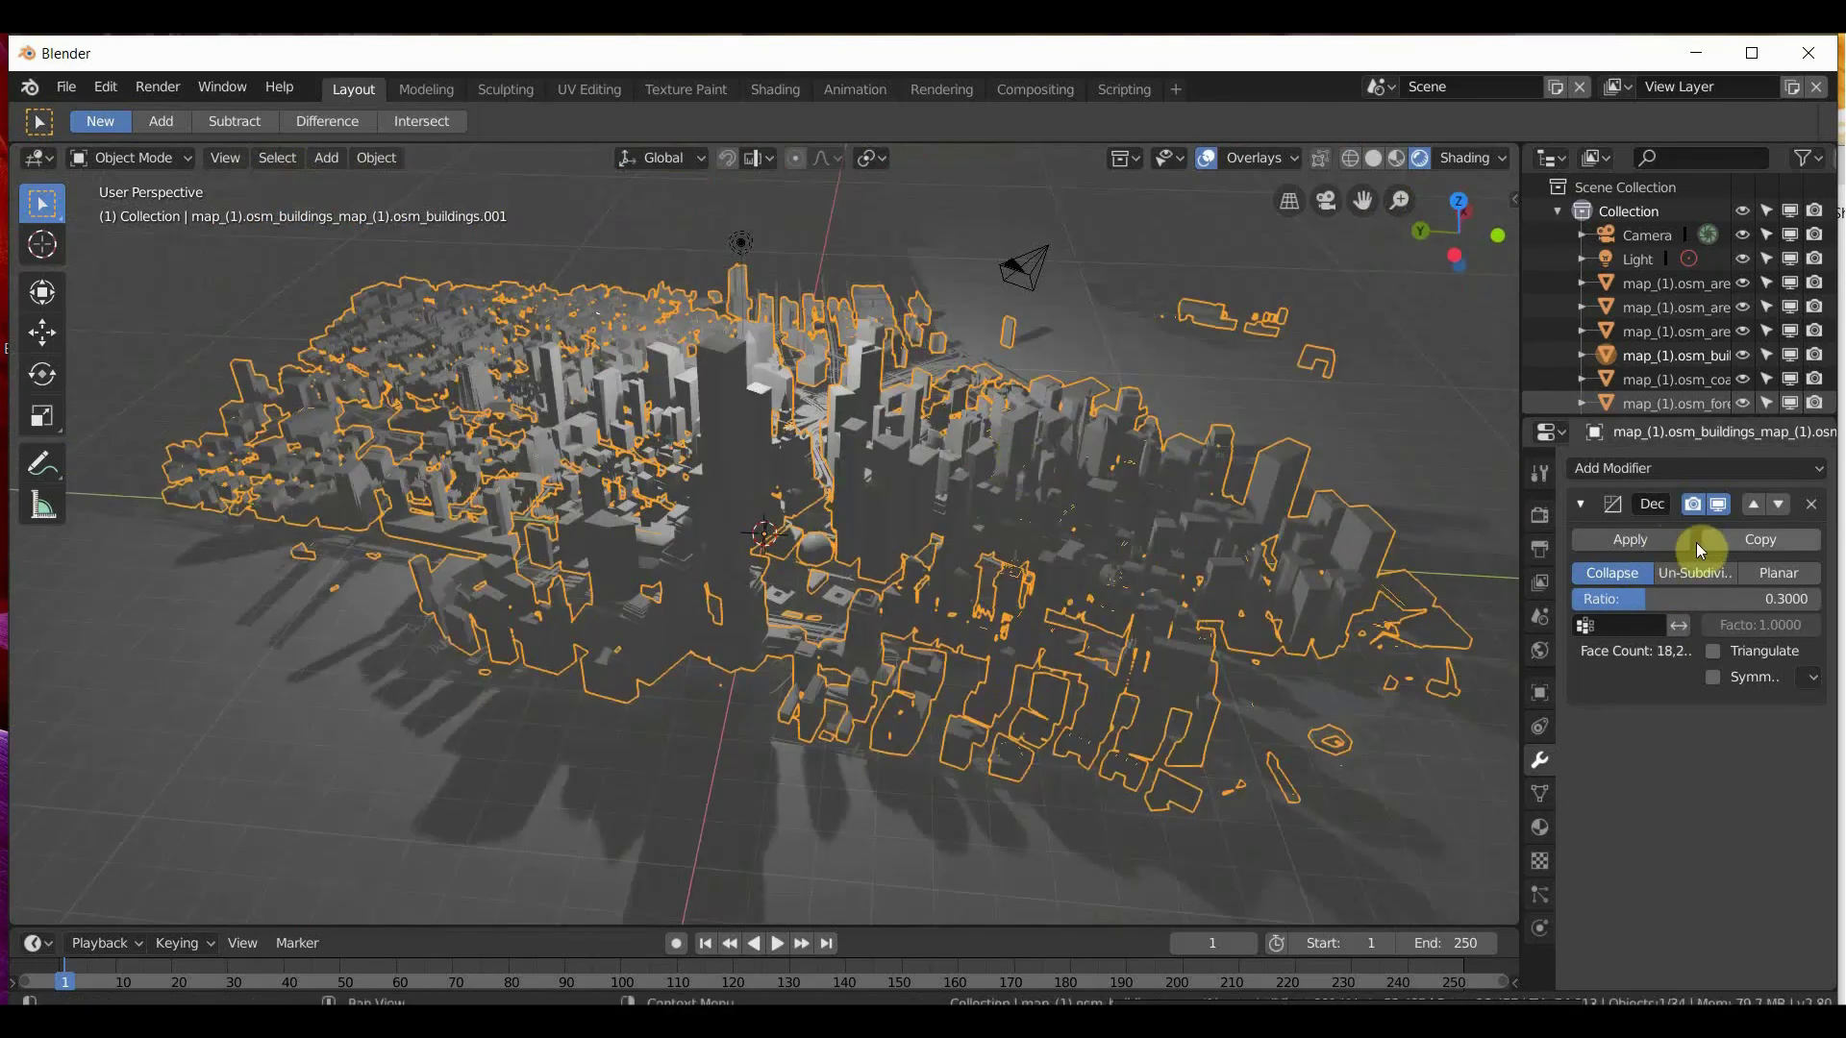
pyautogui.click(1631, 541)
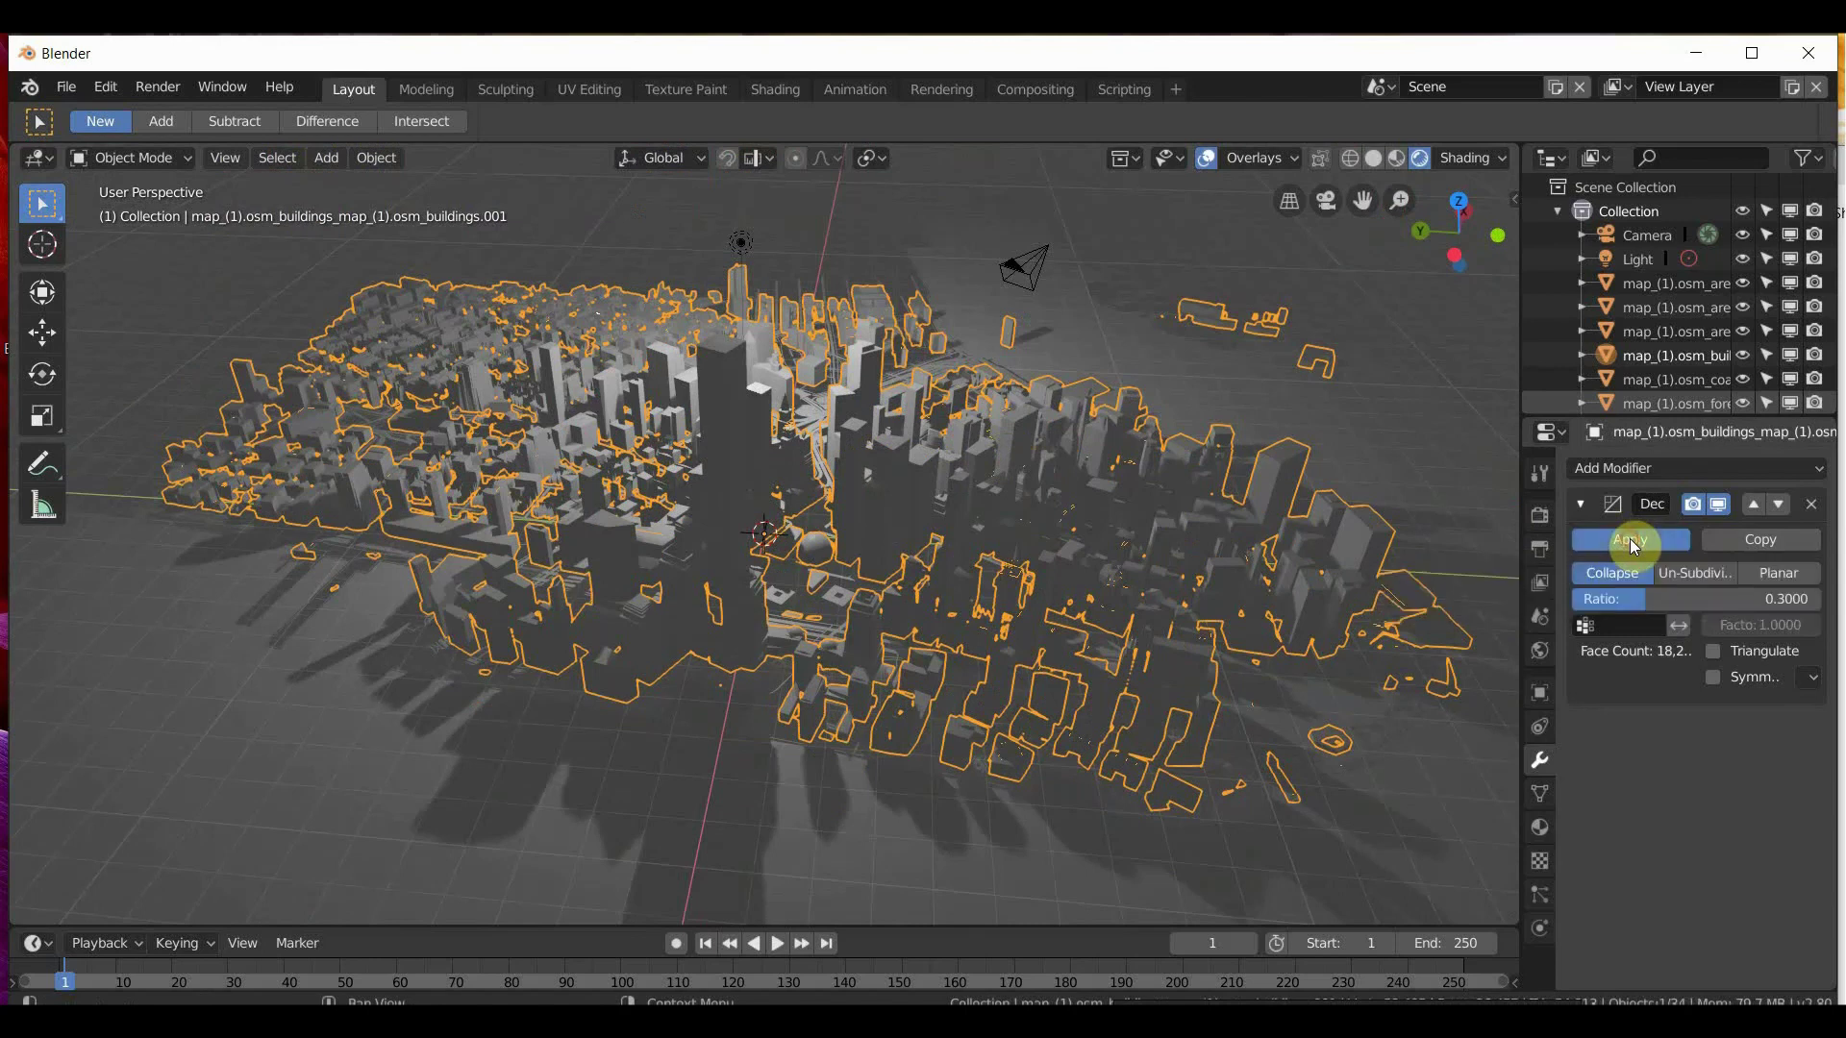
# Check the decimated buildings from above, toggling the object's visibility off and back on.
pyautogui.moveTo(1128, 525); pyautogui.dragTo(701, 447, button='middle')
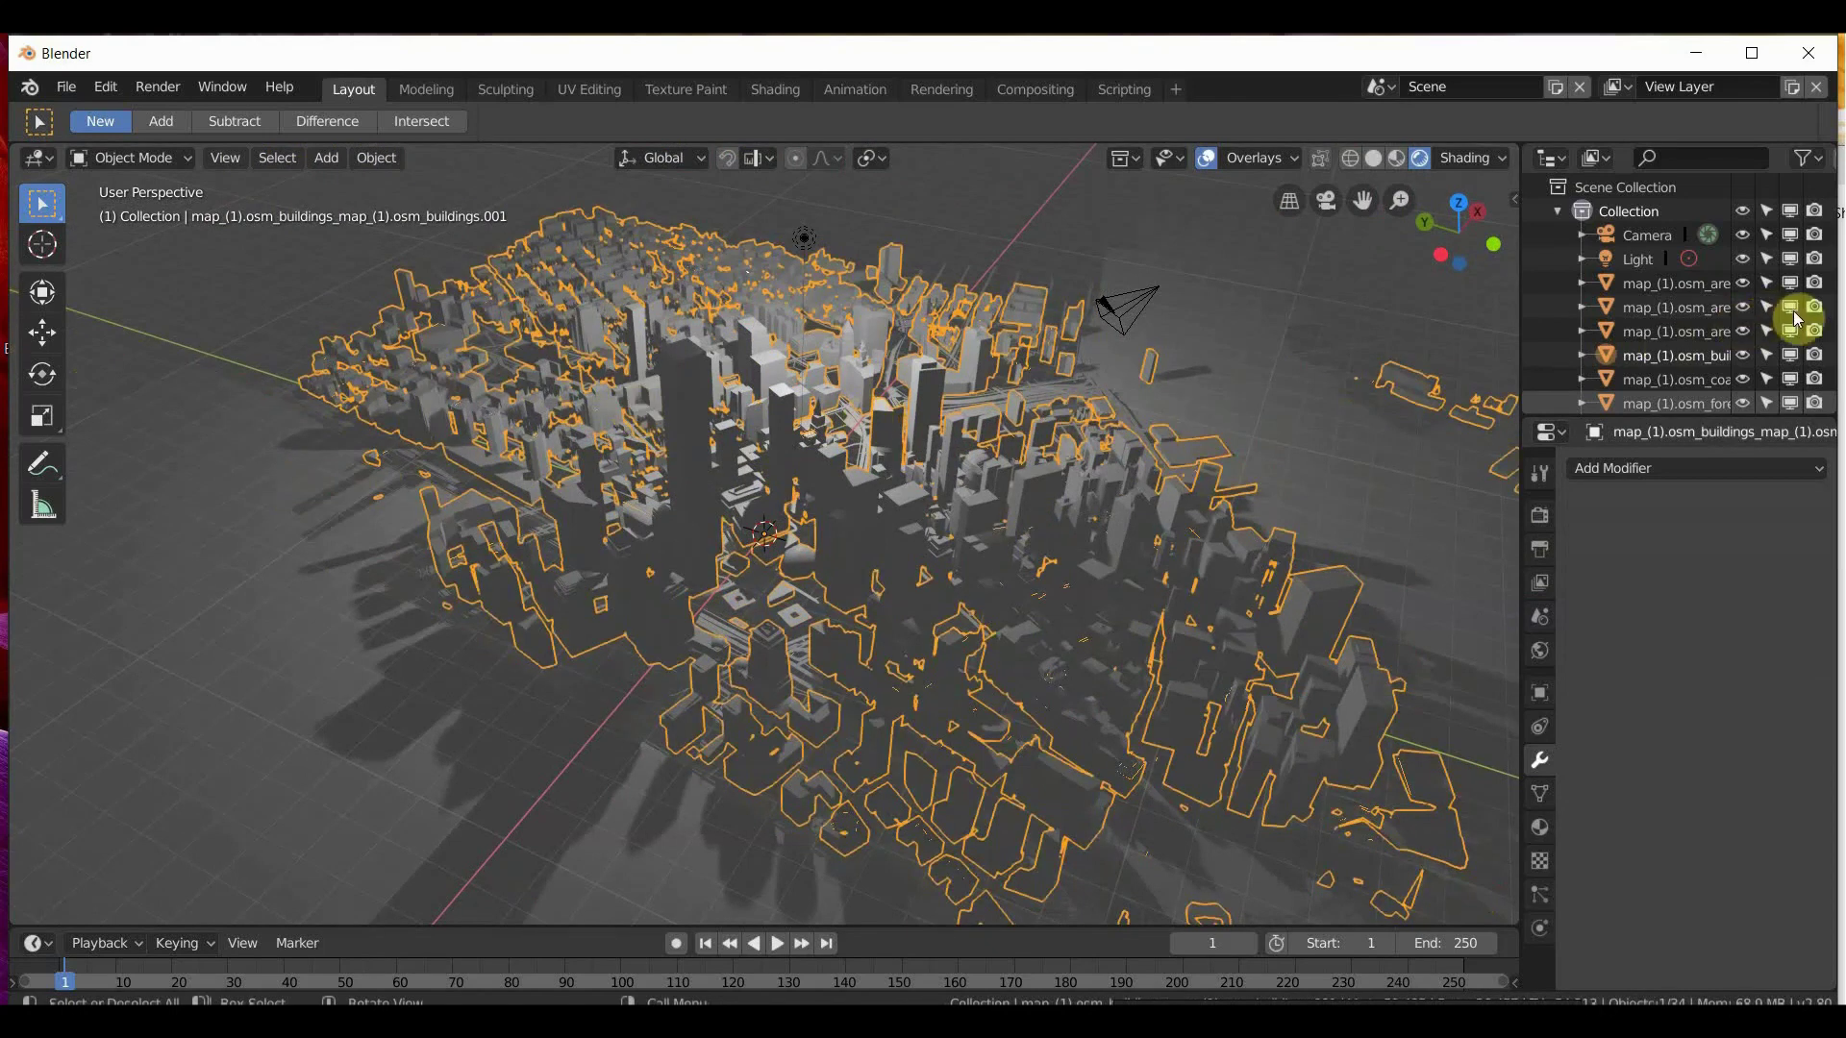
pyautogui.click(1748, 360)
pyautogui.click(1748, 359)
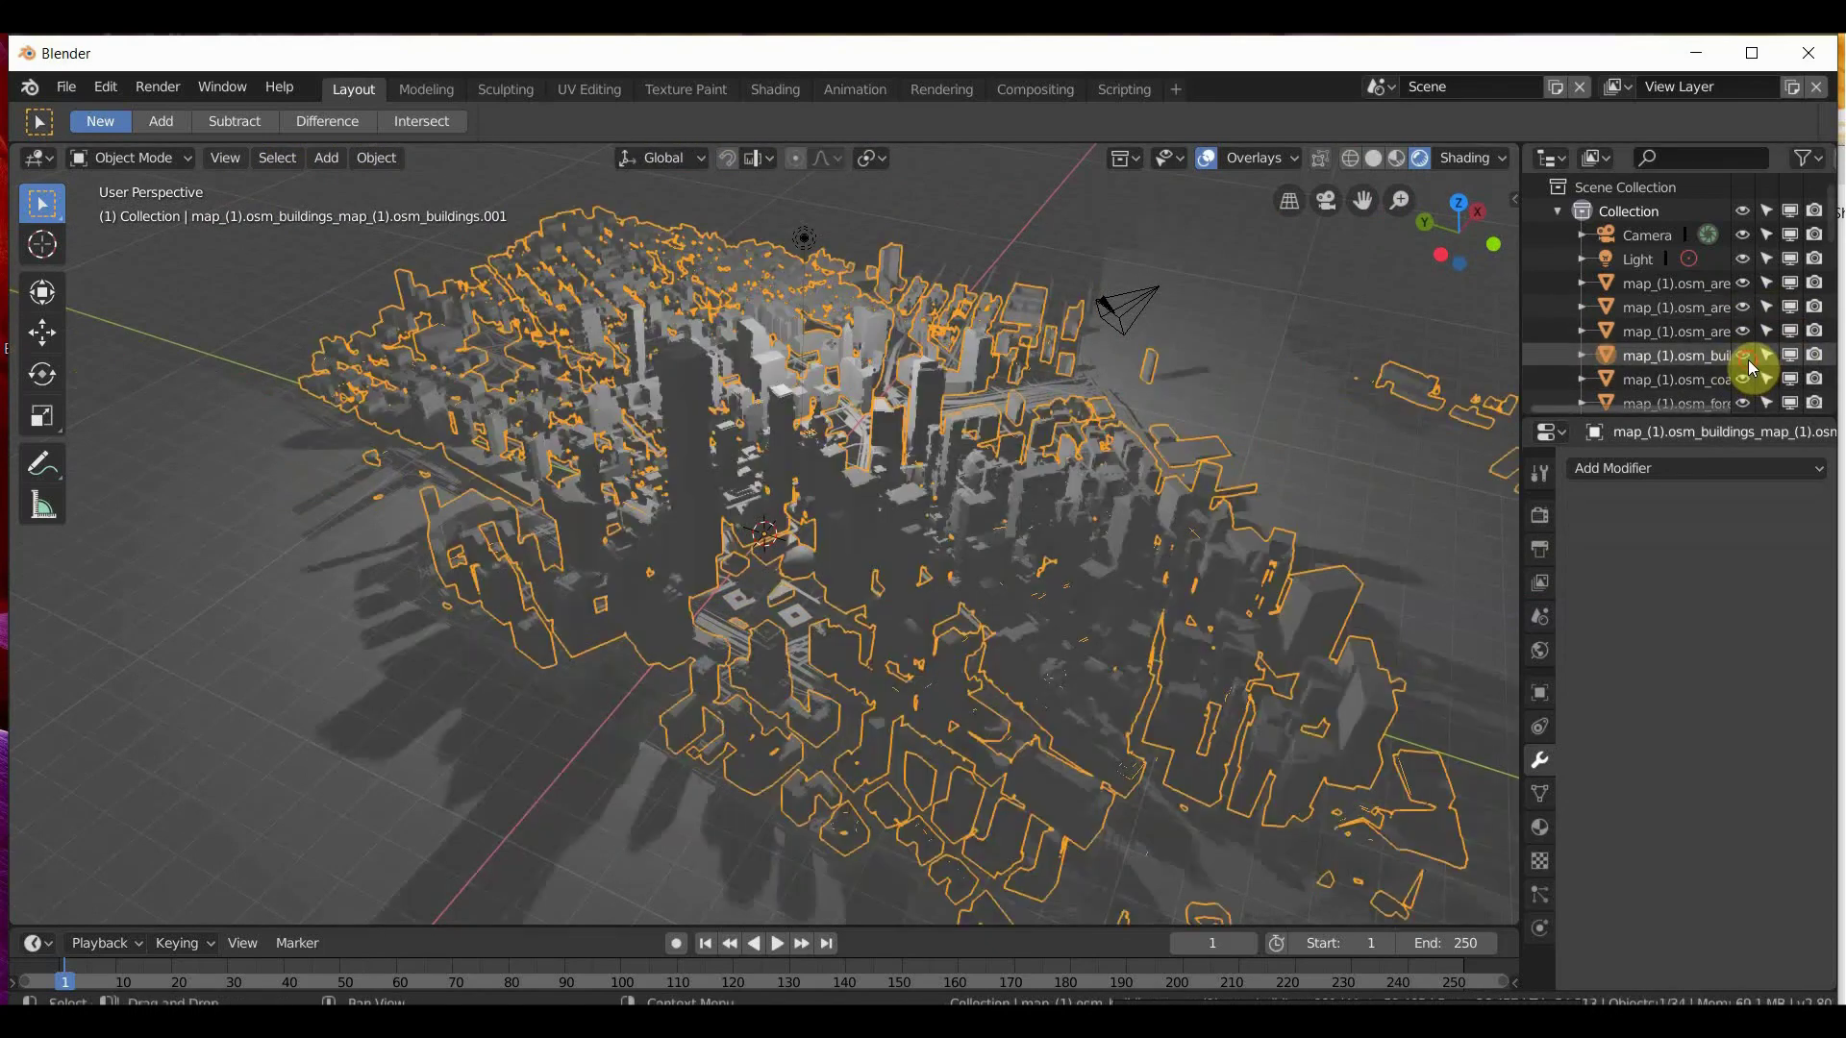
# Rename the decimated OSM buildings object as NYC.
pyautogui.doubleClick(1674, 362)
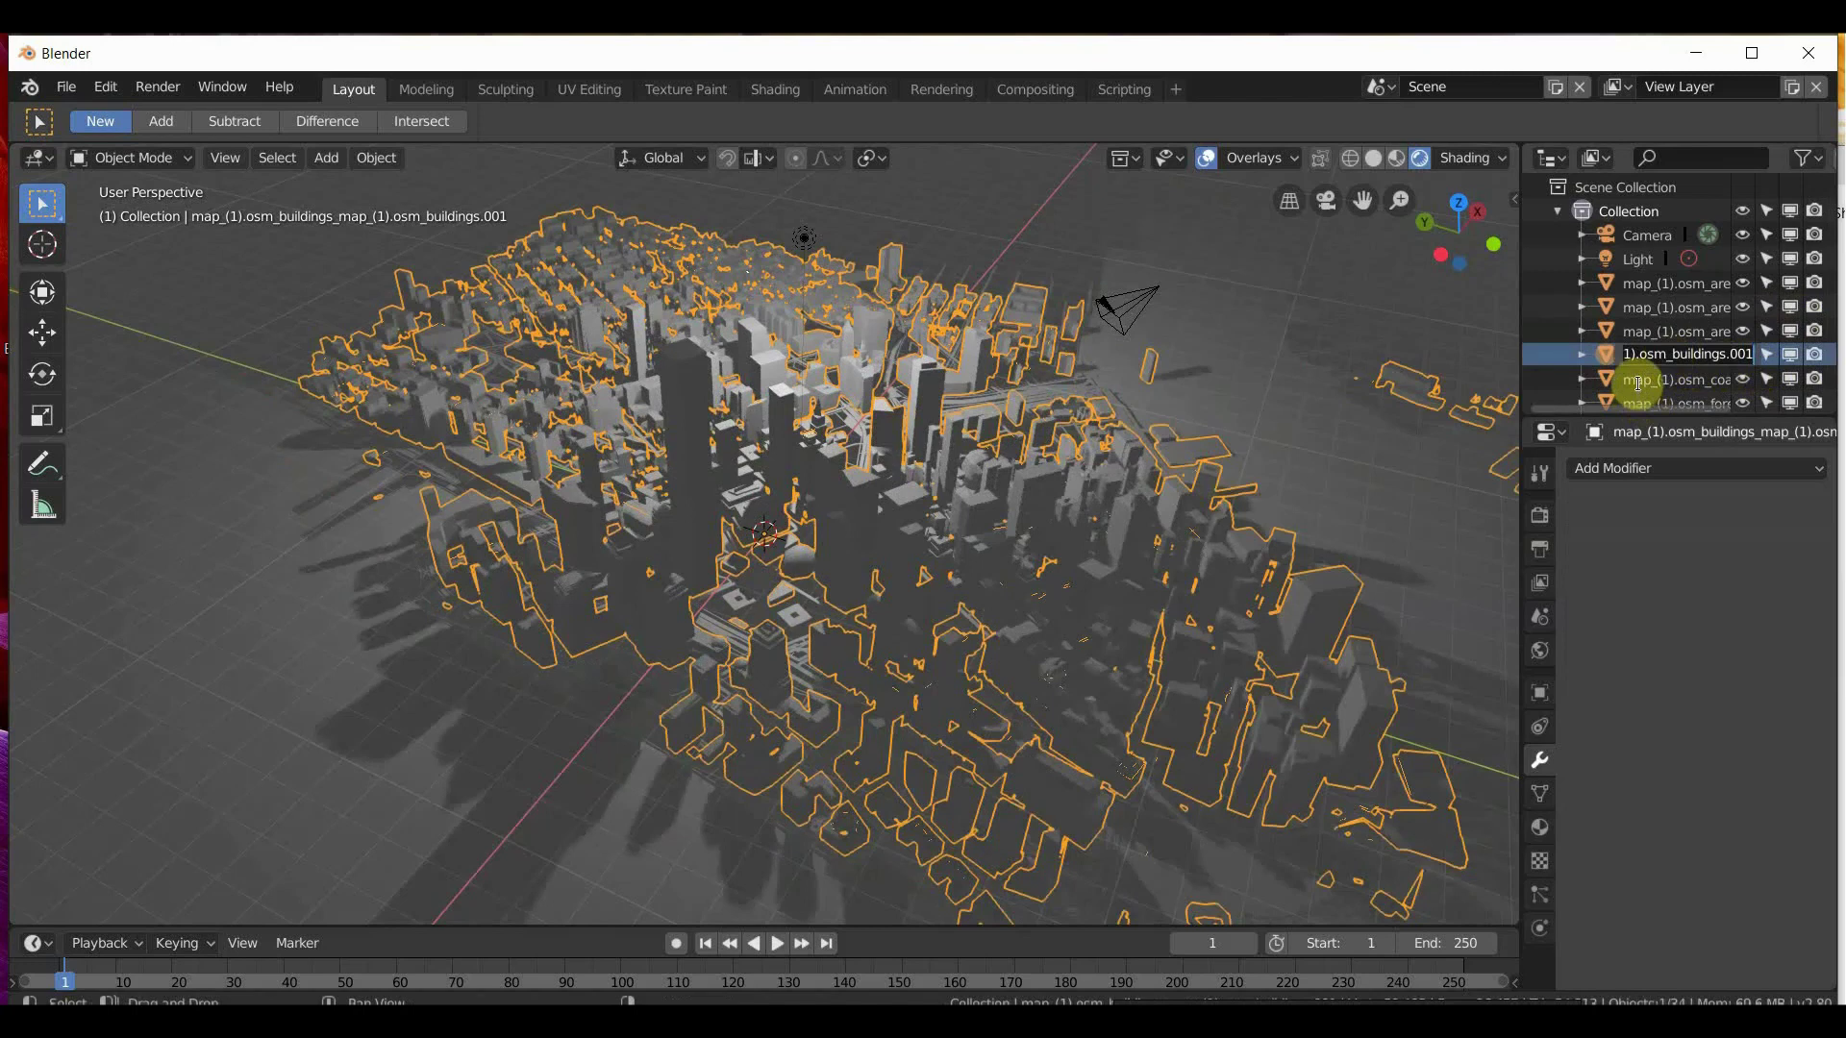
pyautogui.write('NYC')
pyautogui.press('Return')
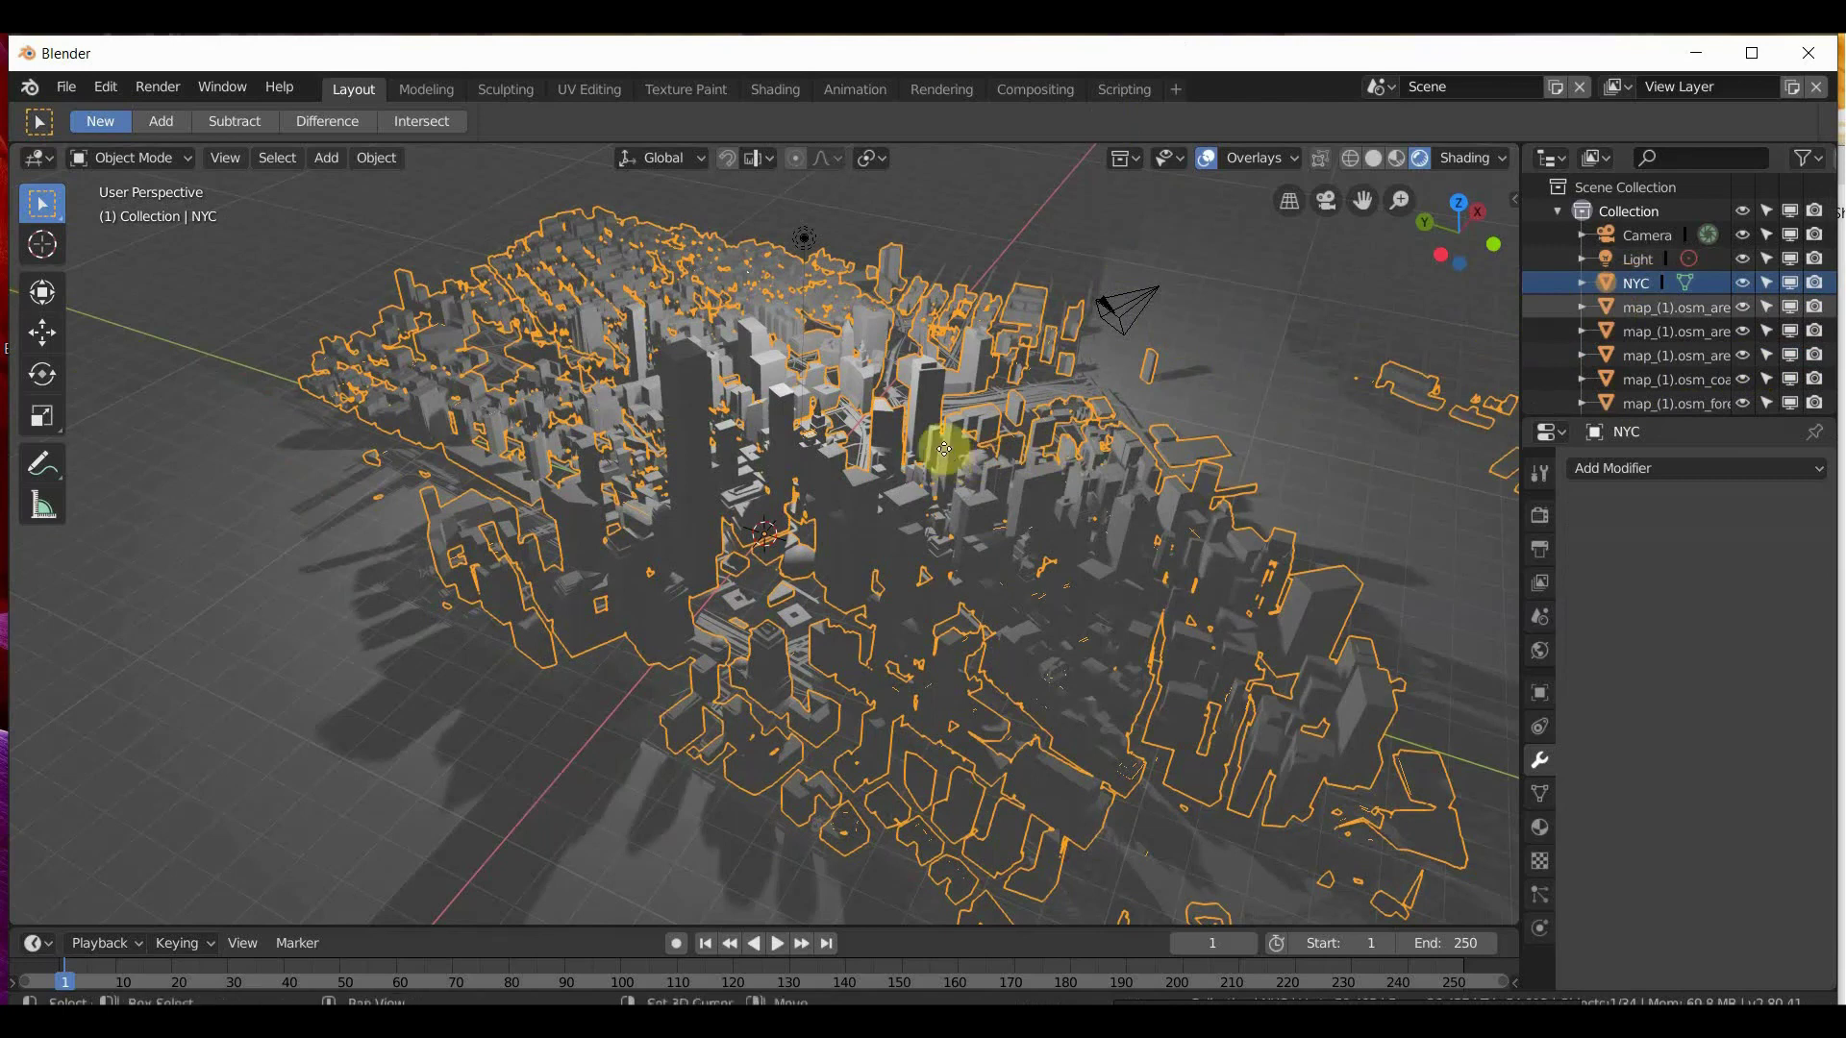
# Duplicate the NYC object in place and rename the copy NYCWIRE.
pyautogui.hotkey('shift', 'd')
pyautogui.rightClick(1536, 304)
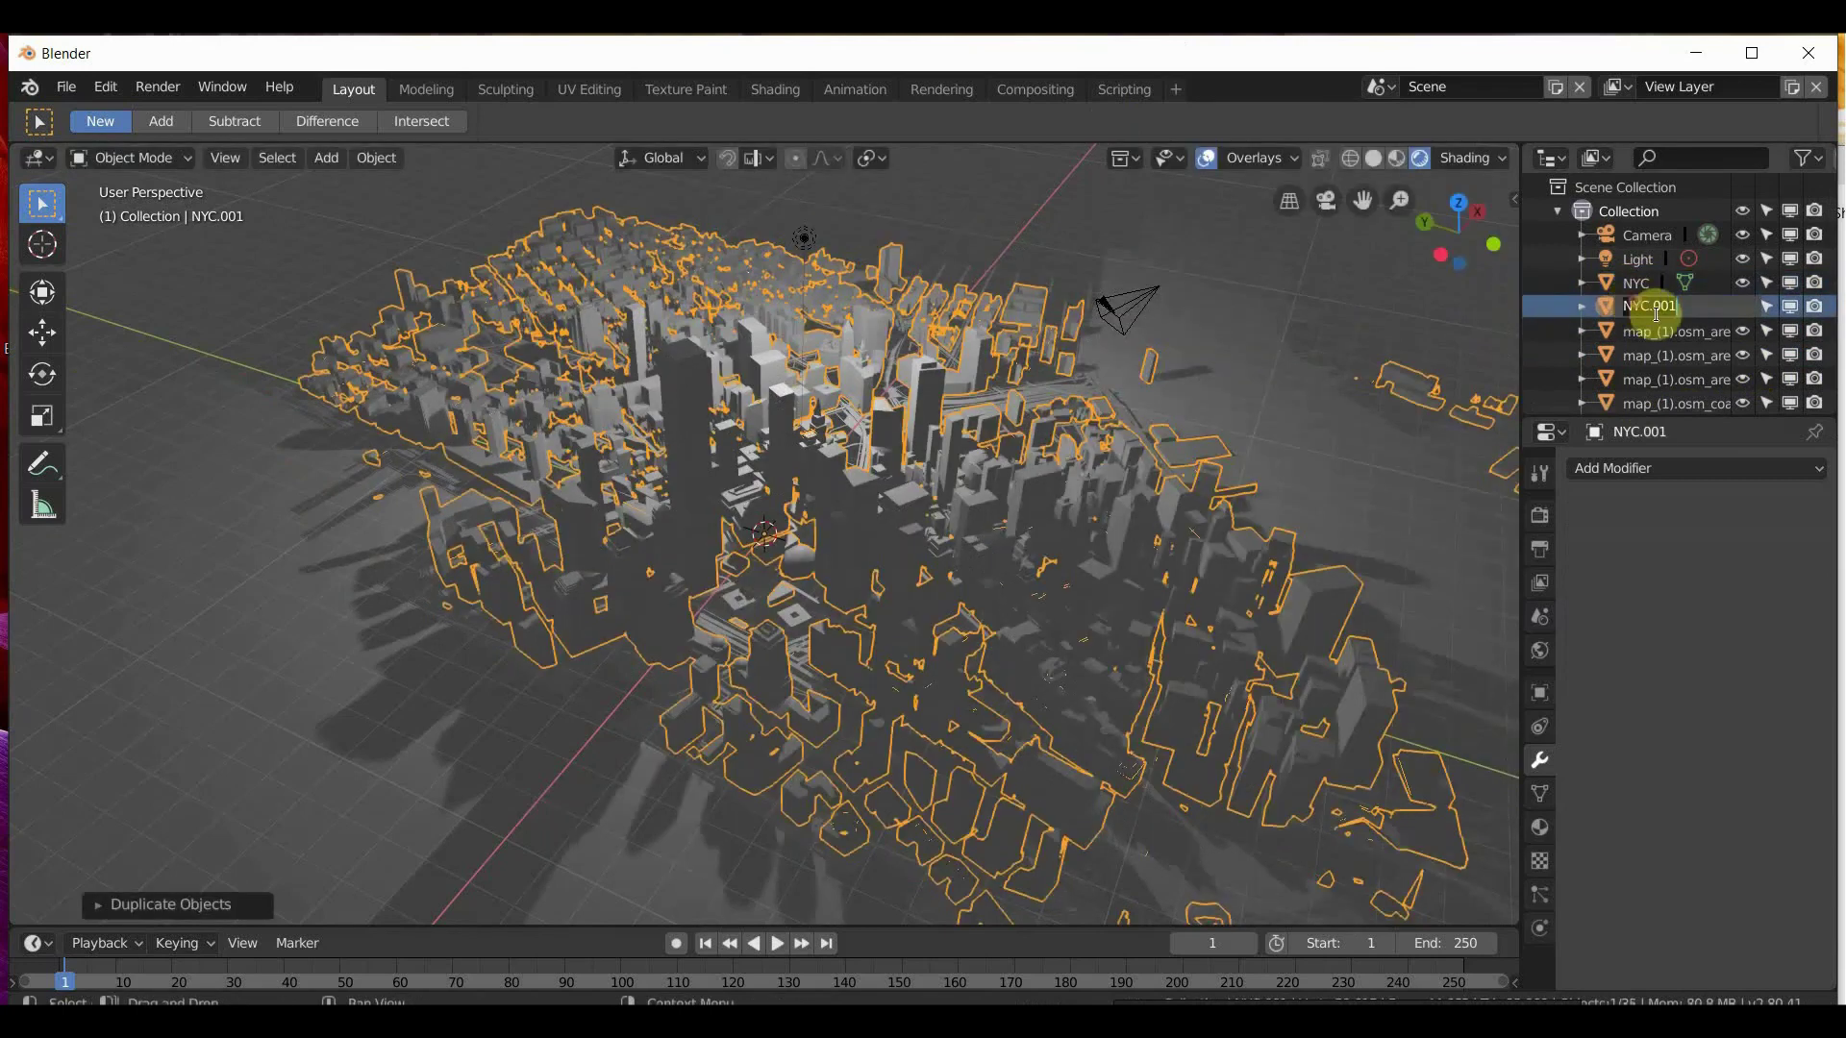
pyautogui.doubleClick(1650, 307)
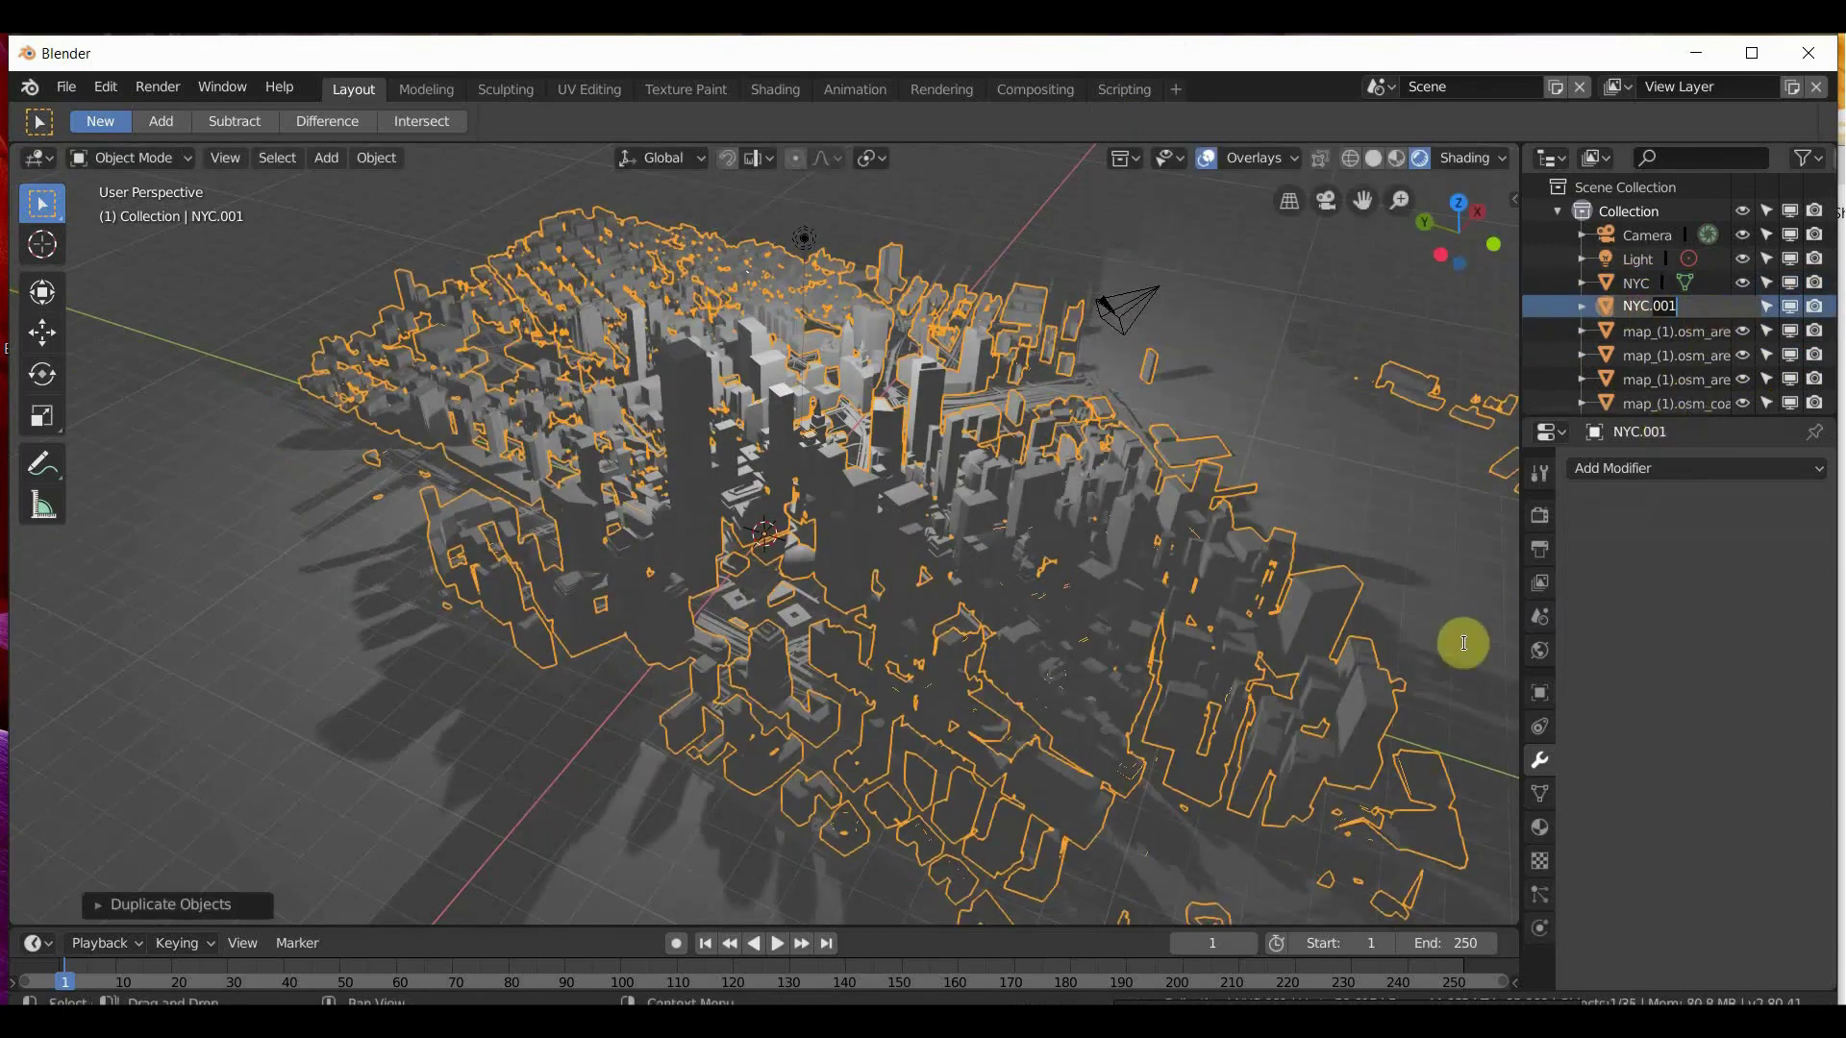
pyautogui.write('WIRE')
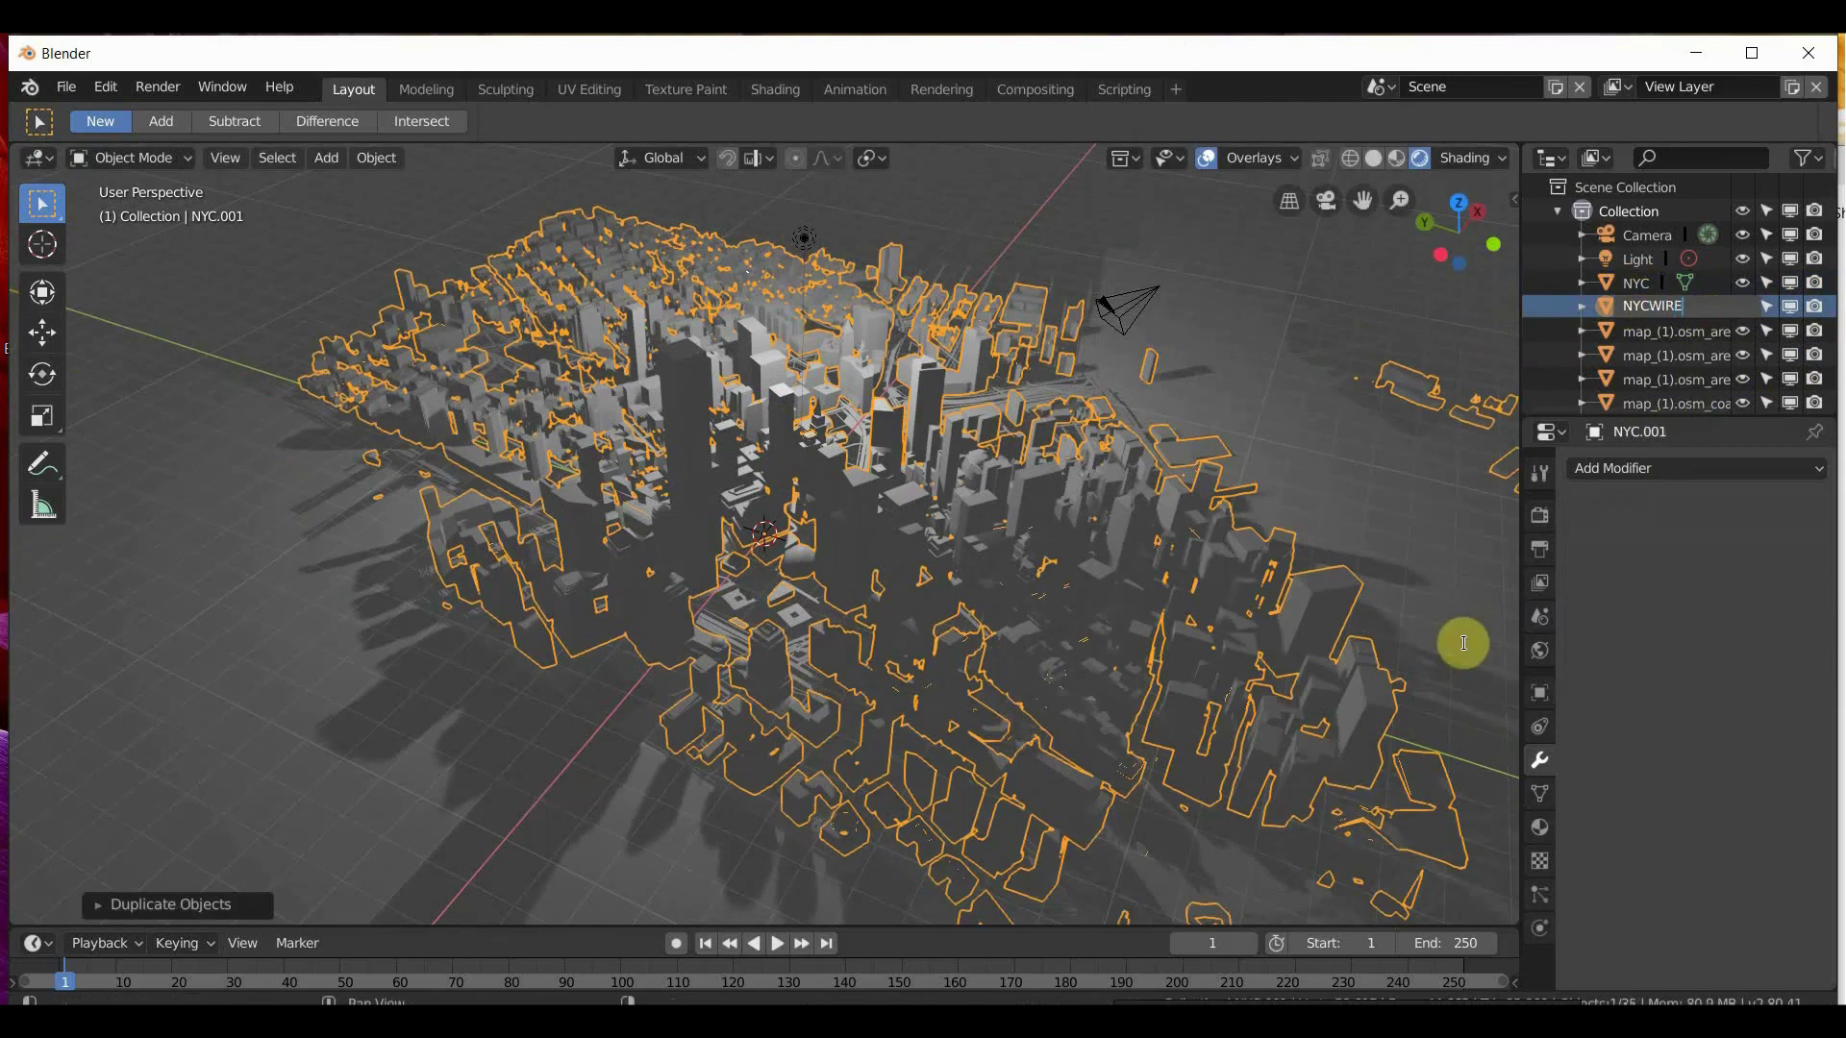
pyautogui.press('Return')
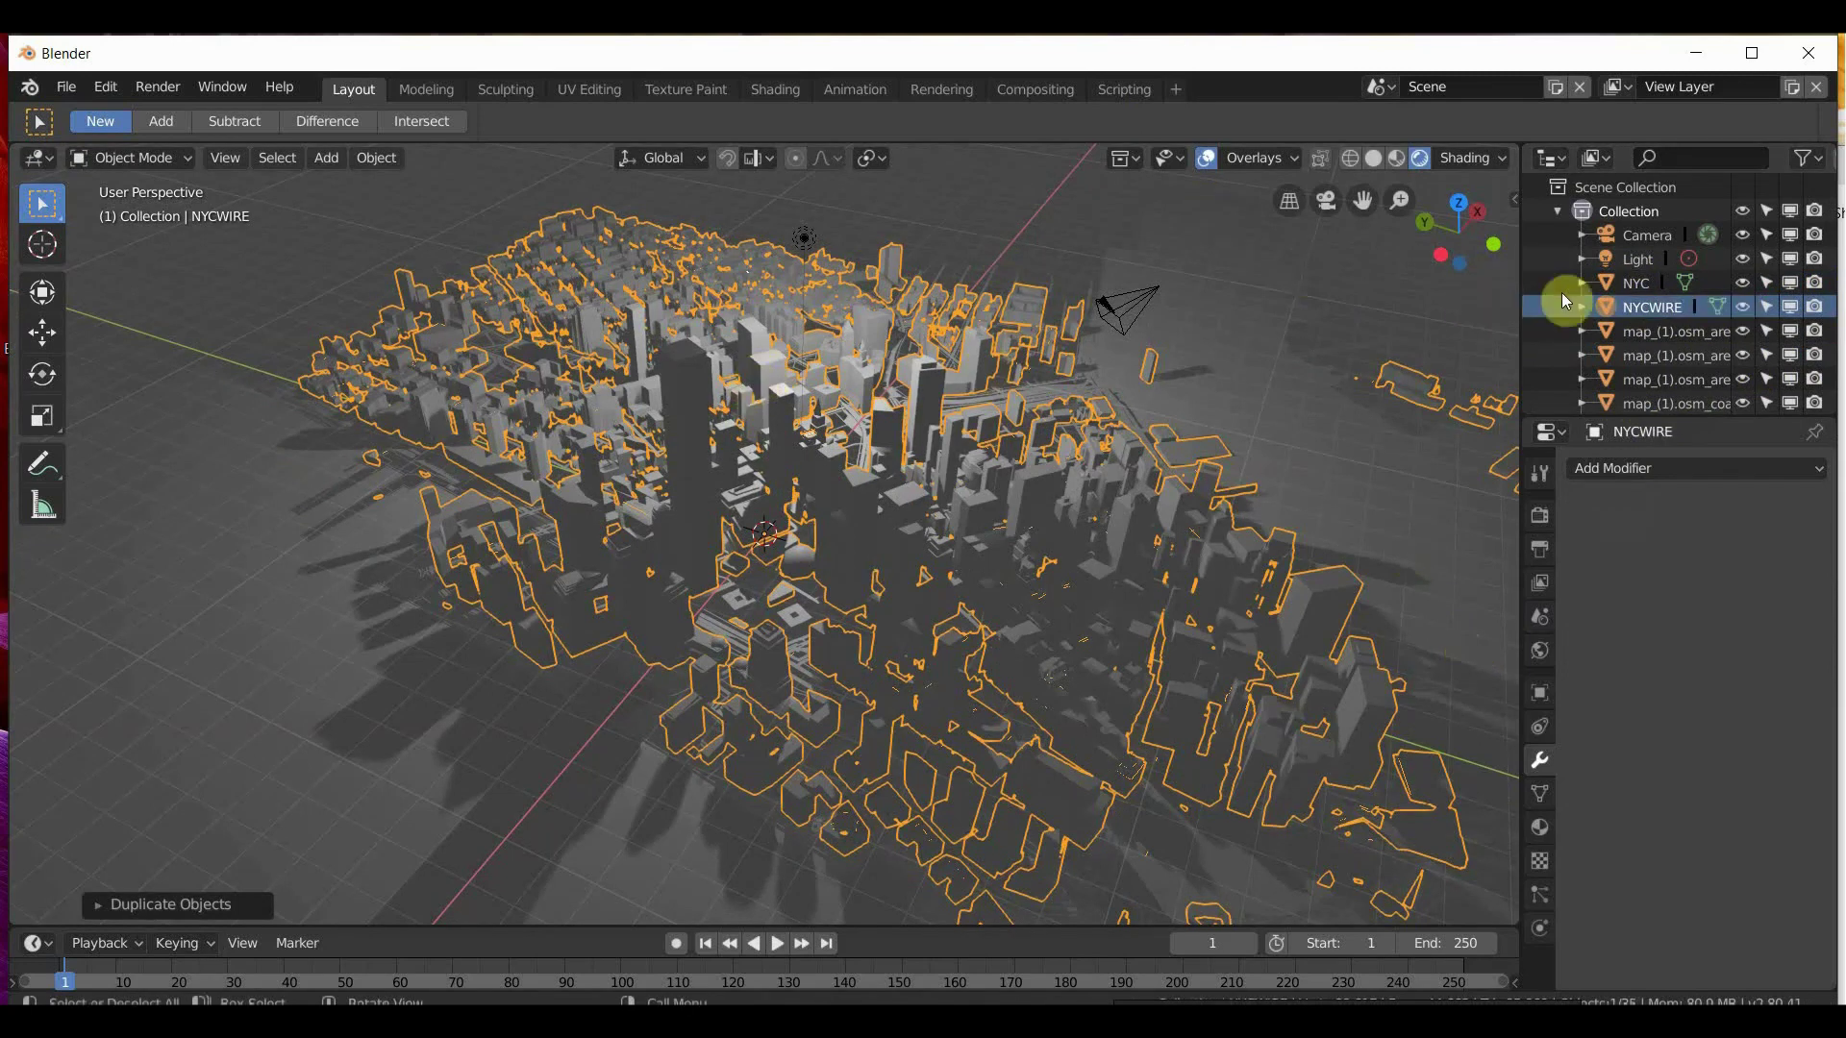
pyautogui.click(1636, 283)
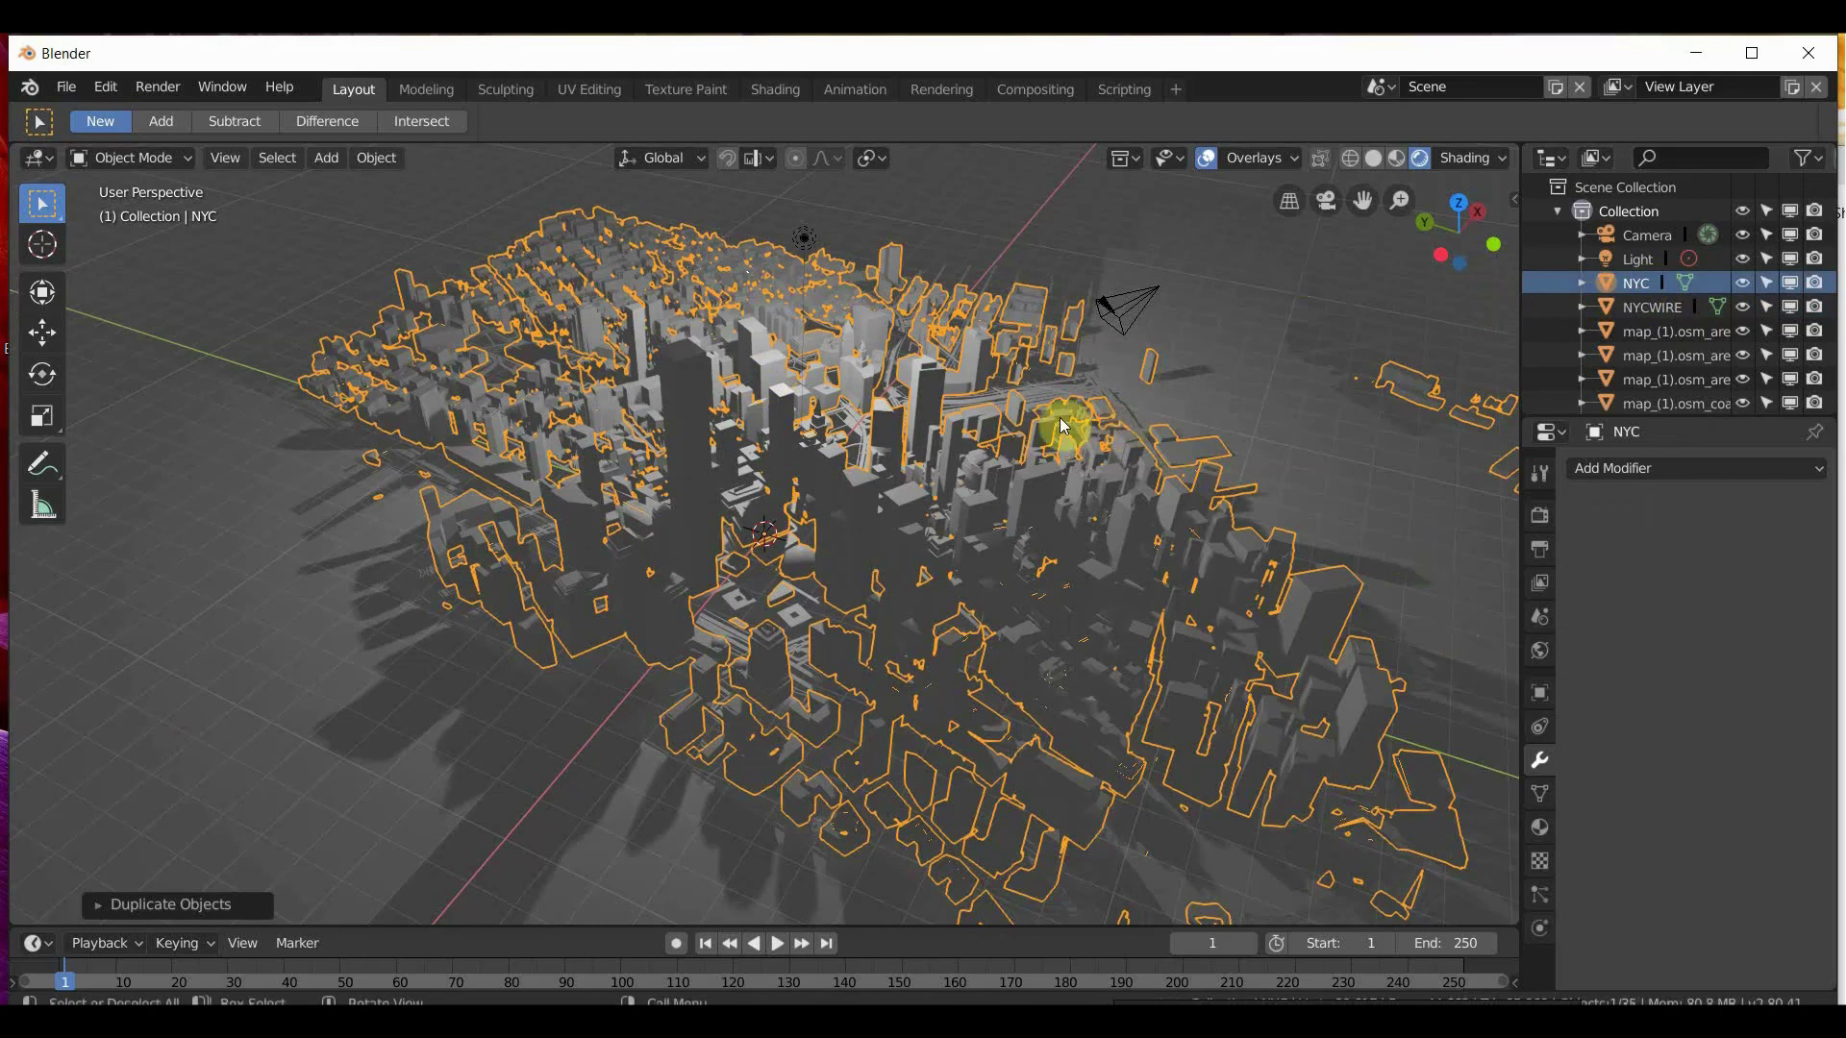
pyautogui.click(940, 535)
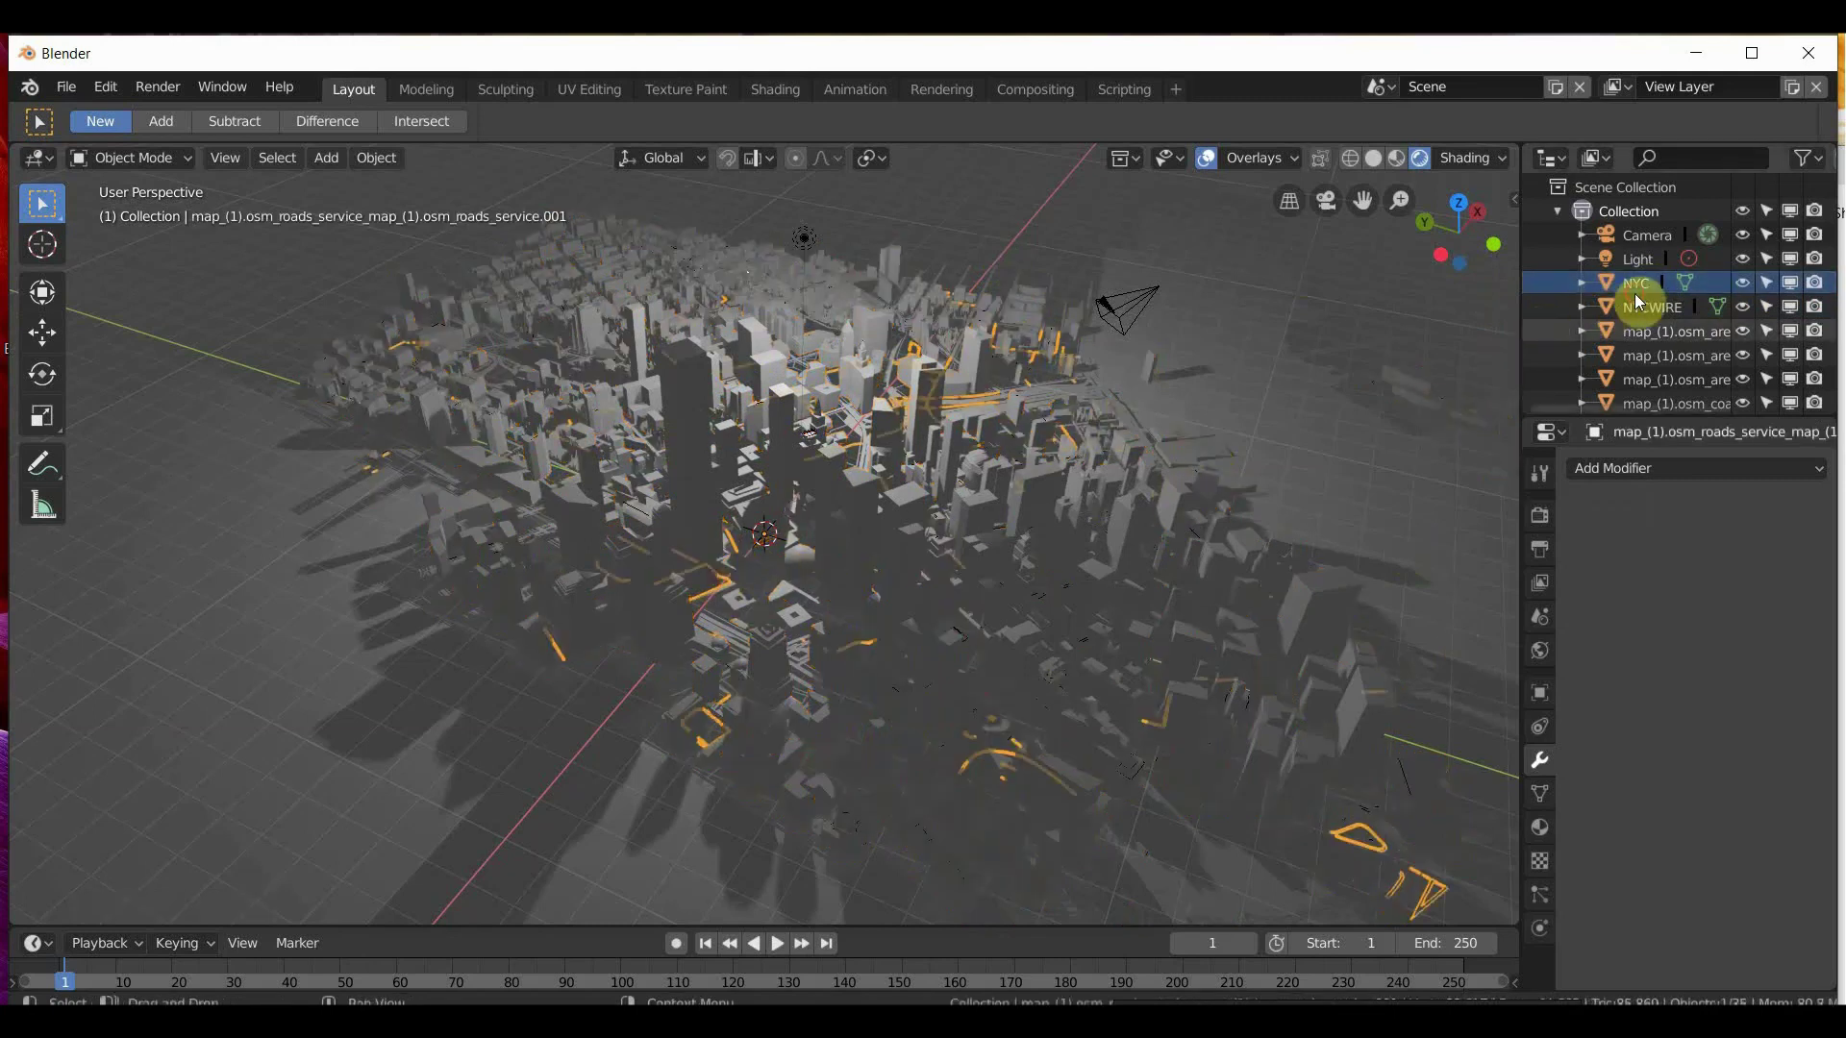
pyautogui.click(1637, 306)
pyautogui.press('g')
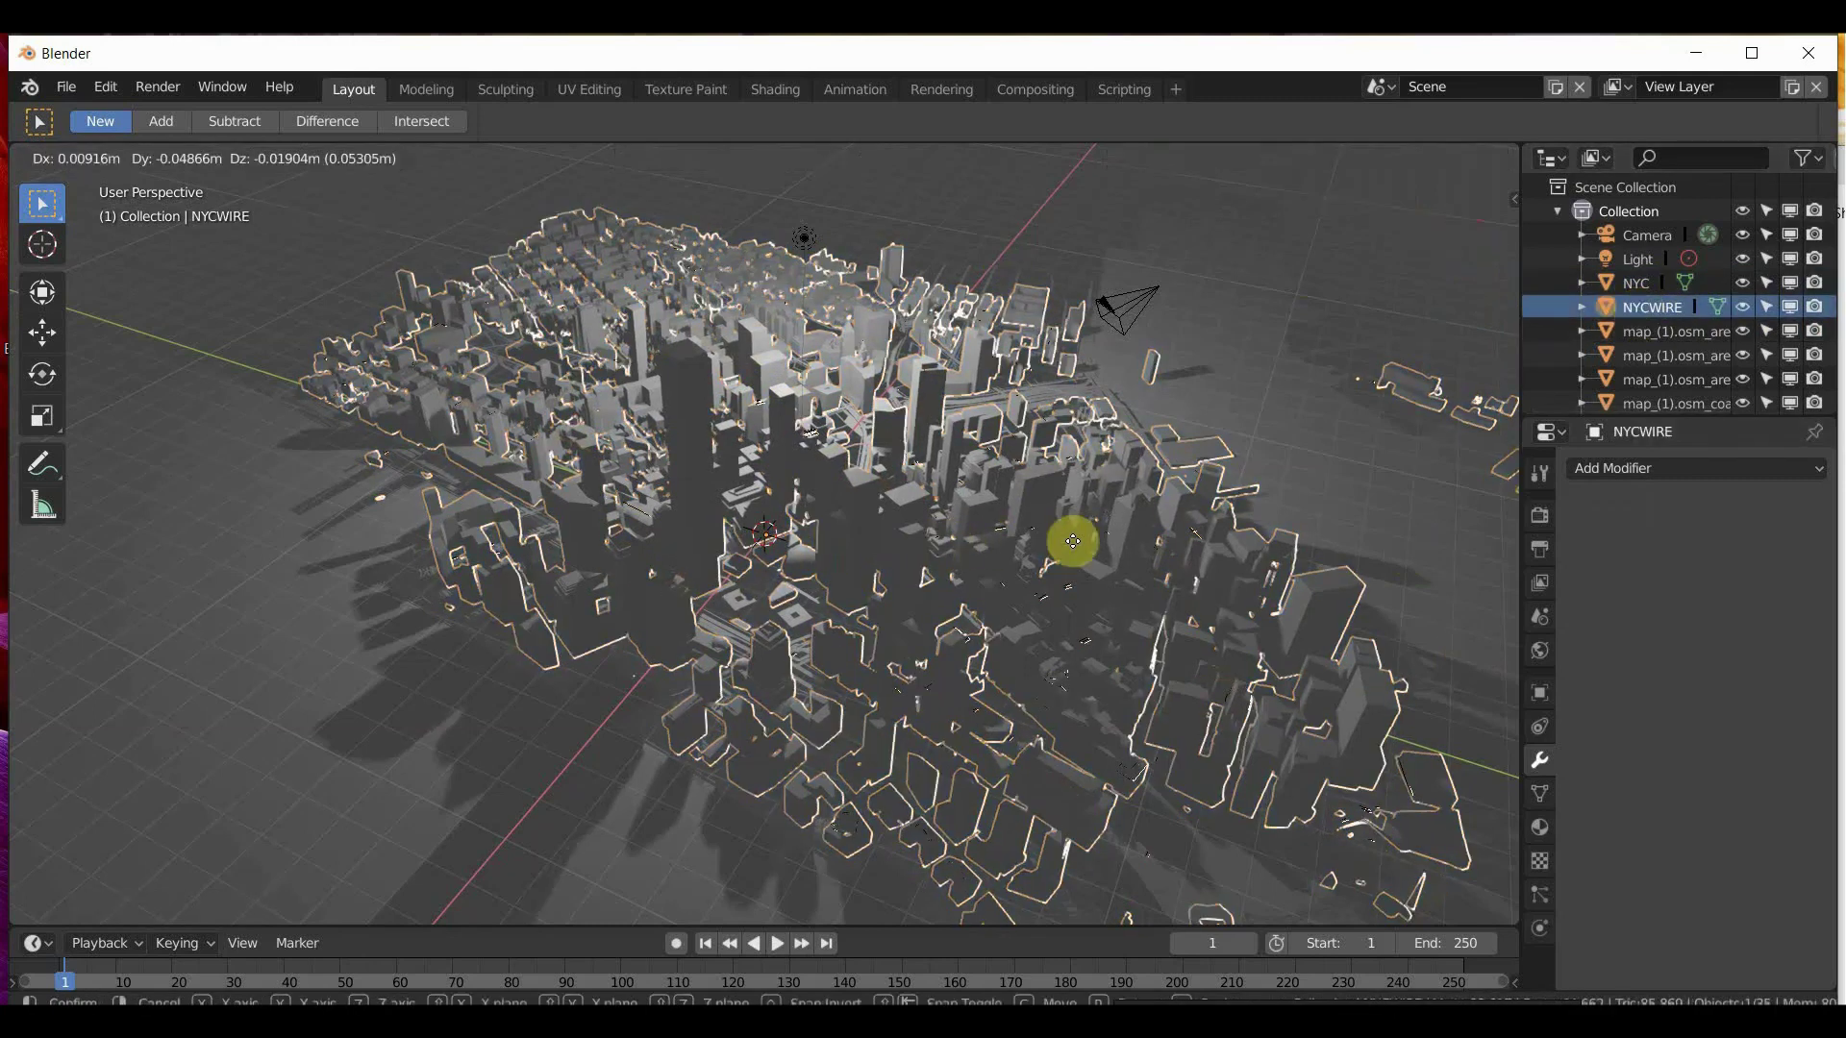
pyautogui.rightClick(845, 559)
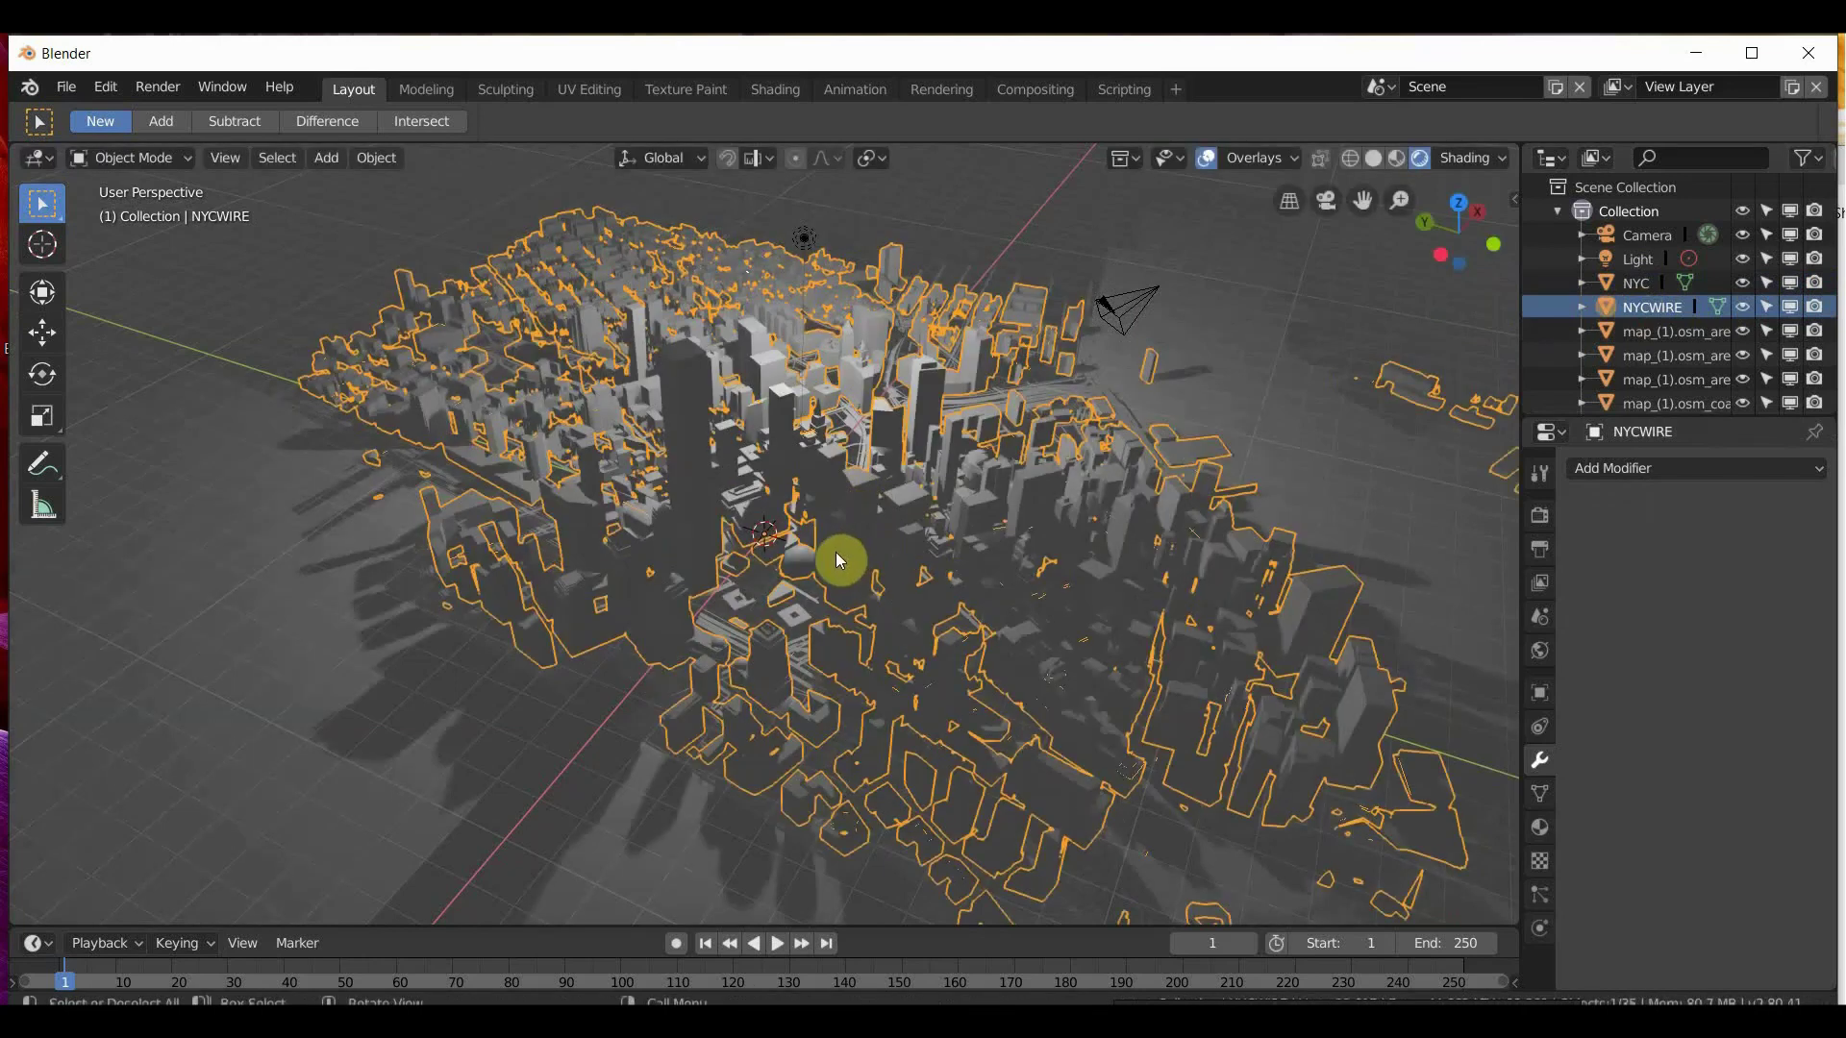
pyautogui.click(1615, 469)
pyautogui.click(682, 404)
pyautogui.click(685, 396)
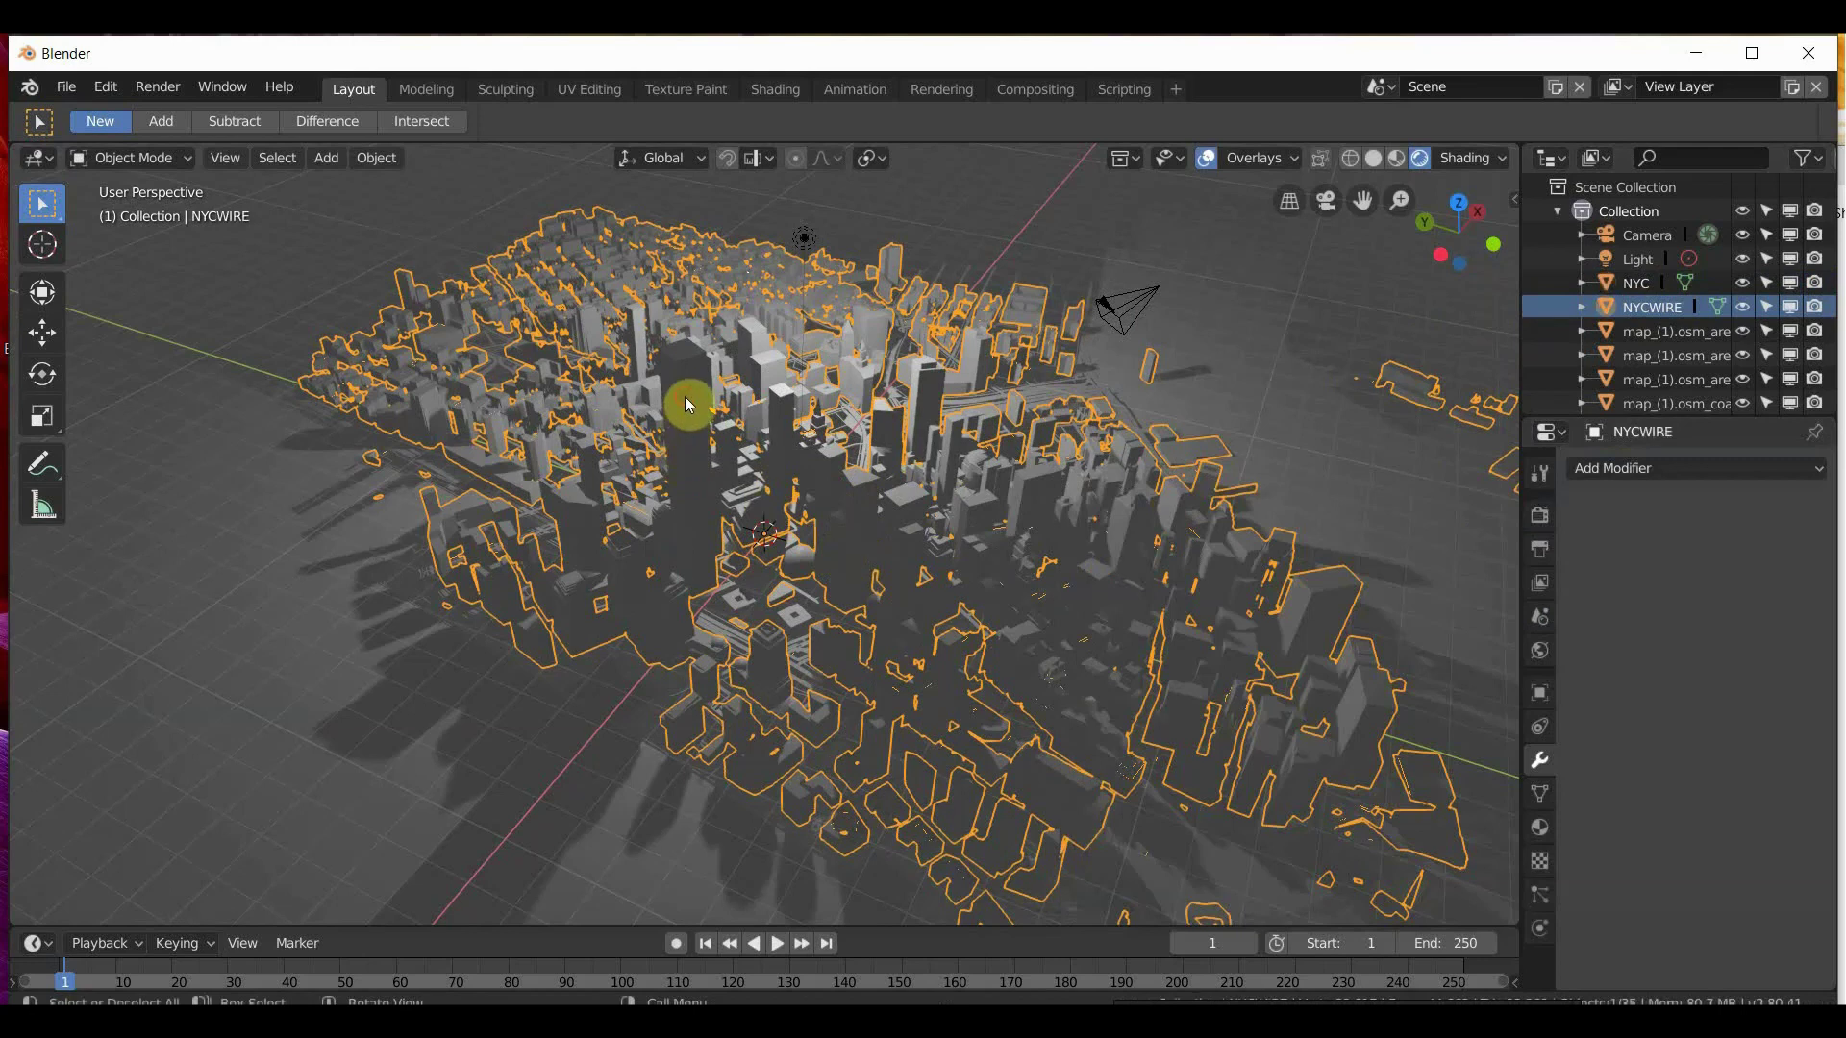
# Select the NYC object and darken its Default OBJ material's base color to a grey of 0.253 in R, G and B.
pyautogui.click(1619, 286)
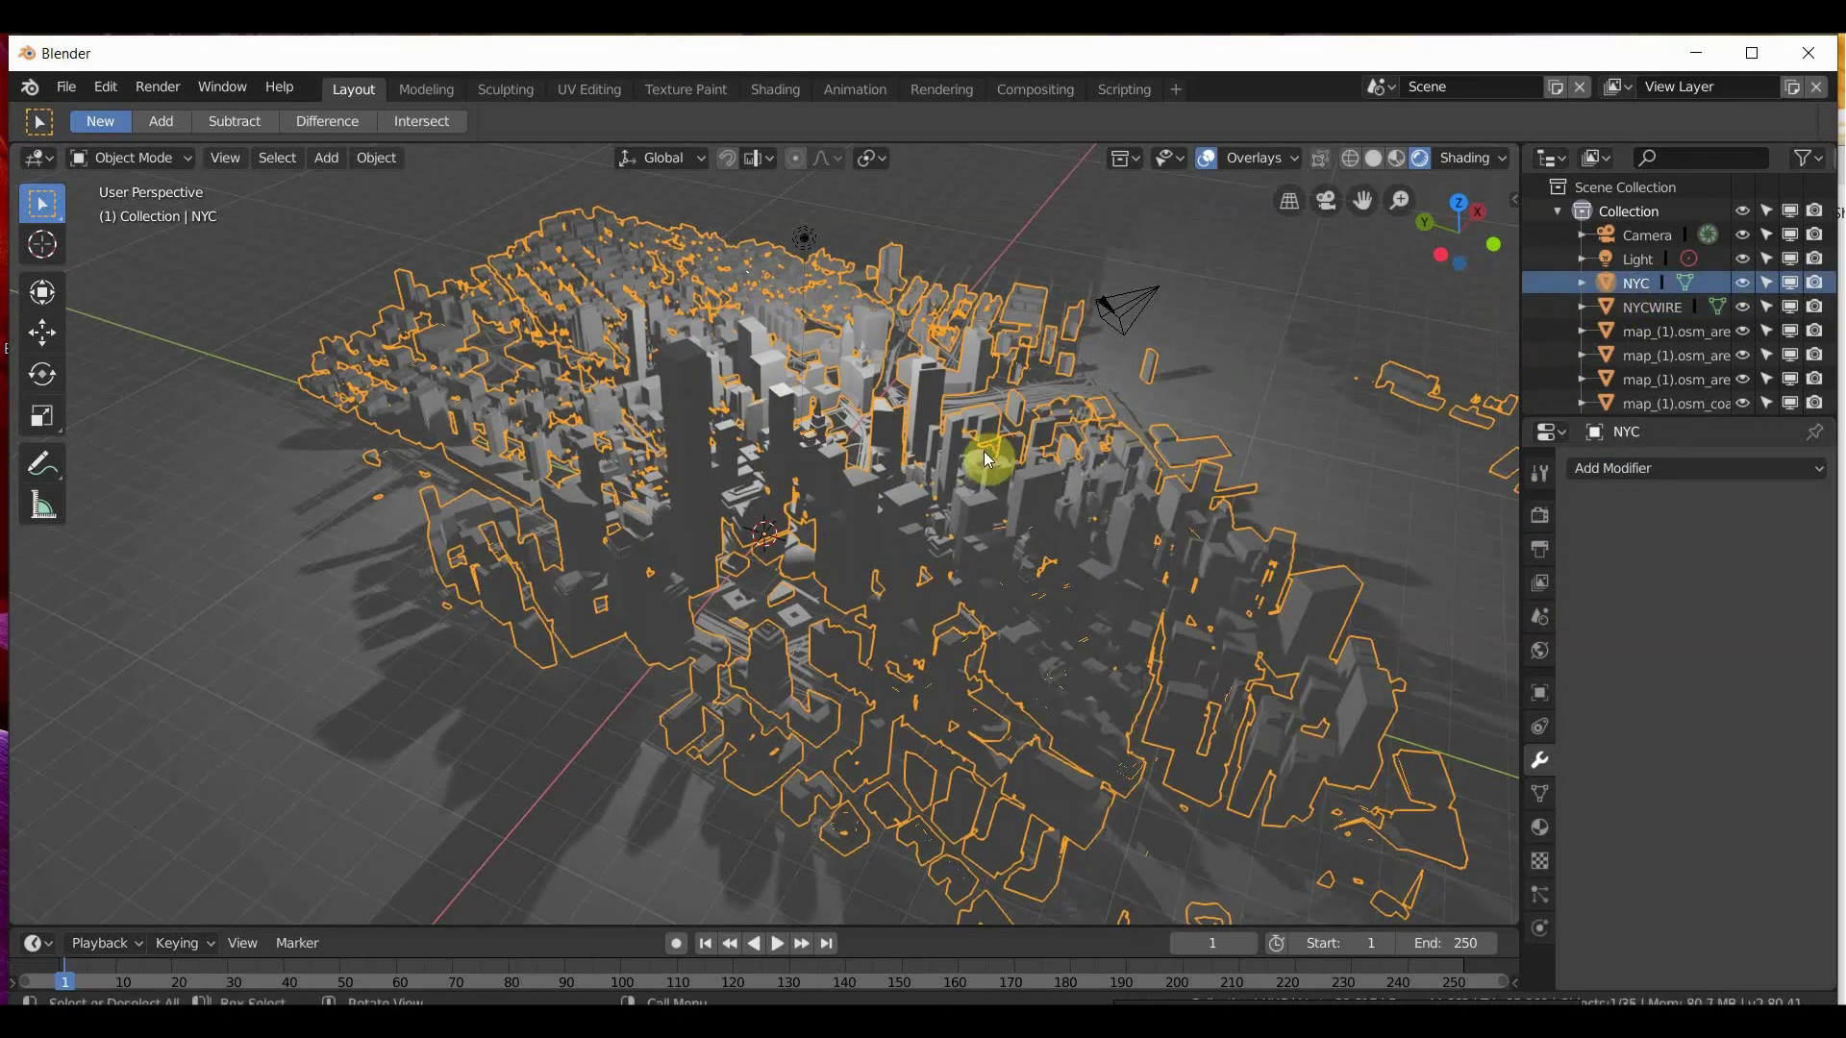
pyautogui.press('g')
pyautogui.press('Escape')
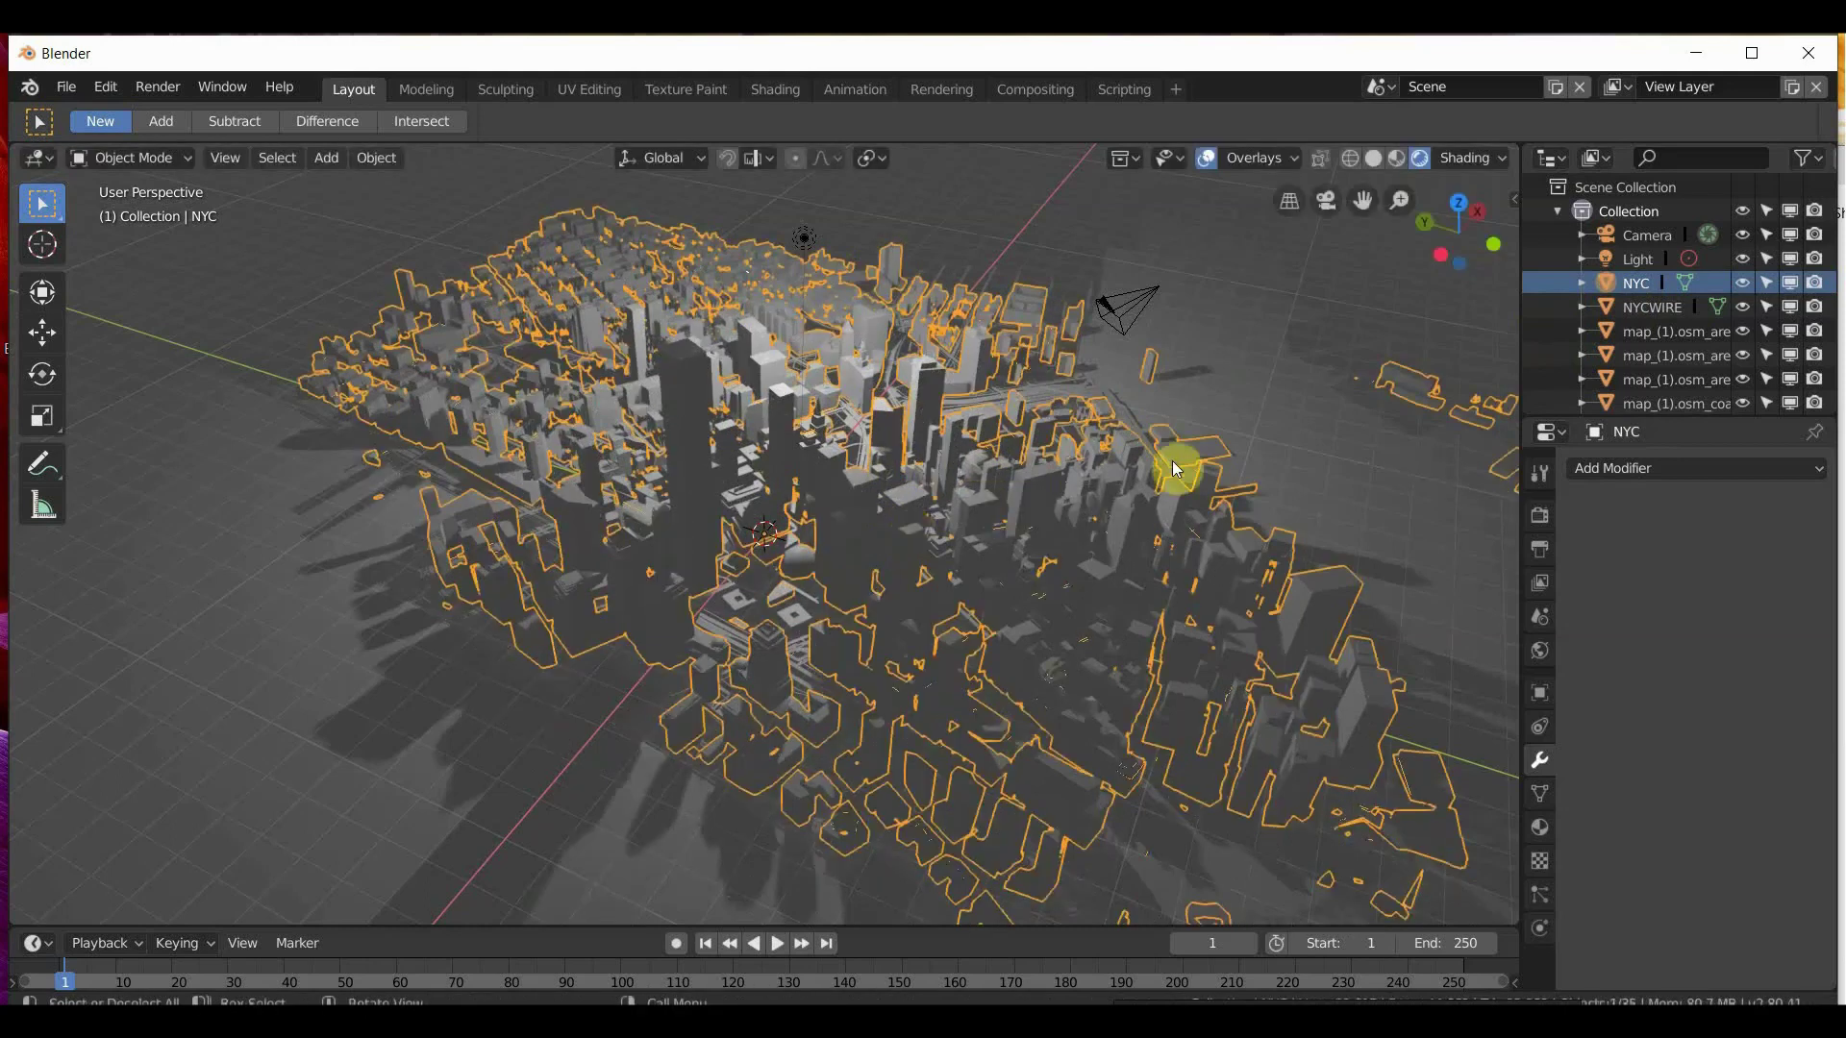
pyautogui.click(1538, 826)
pyautogui.click(1748, 810)
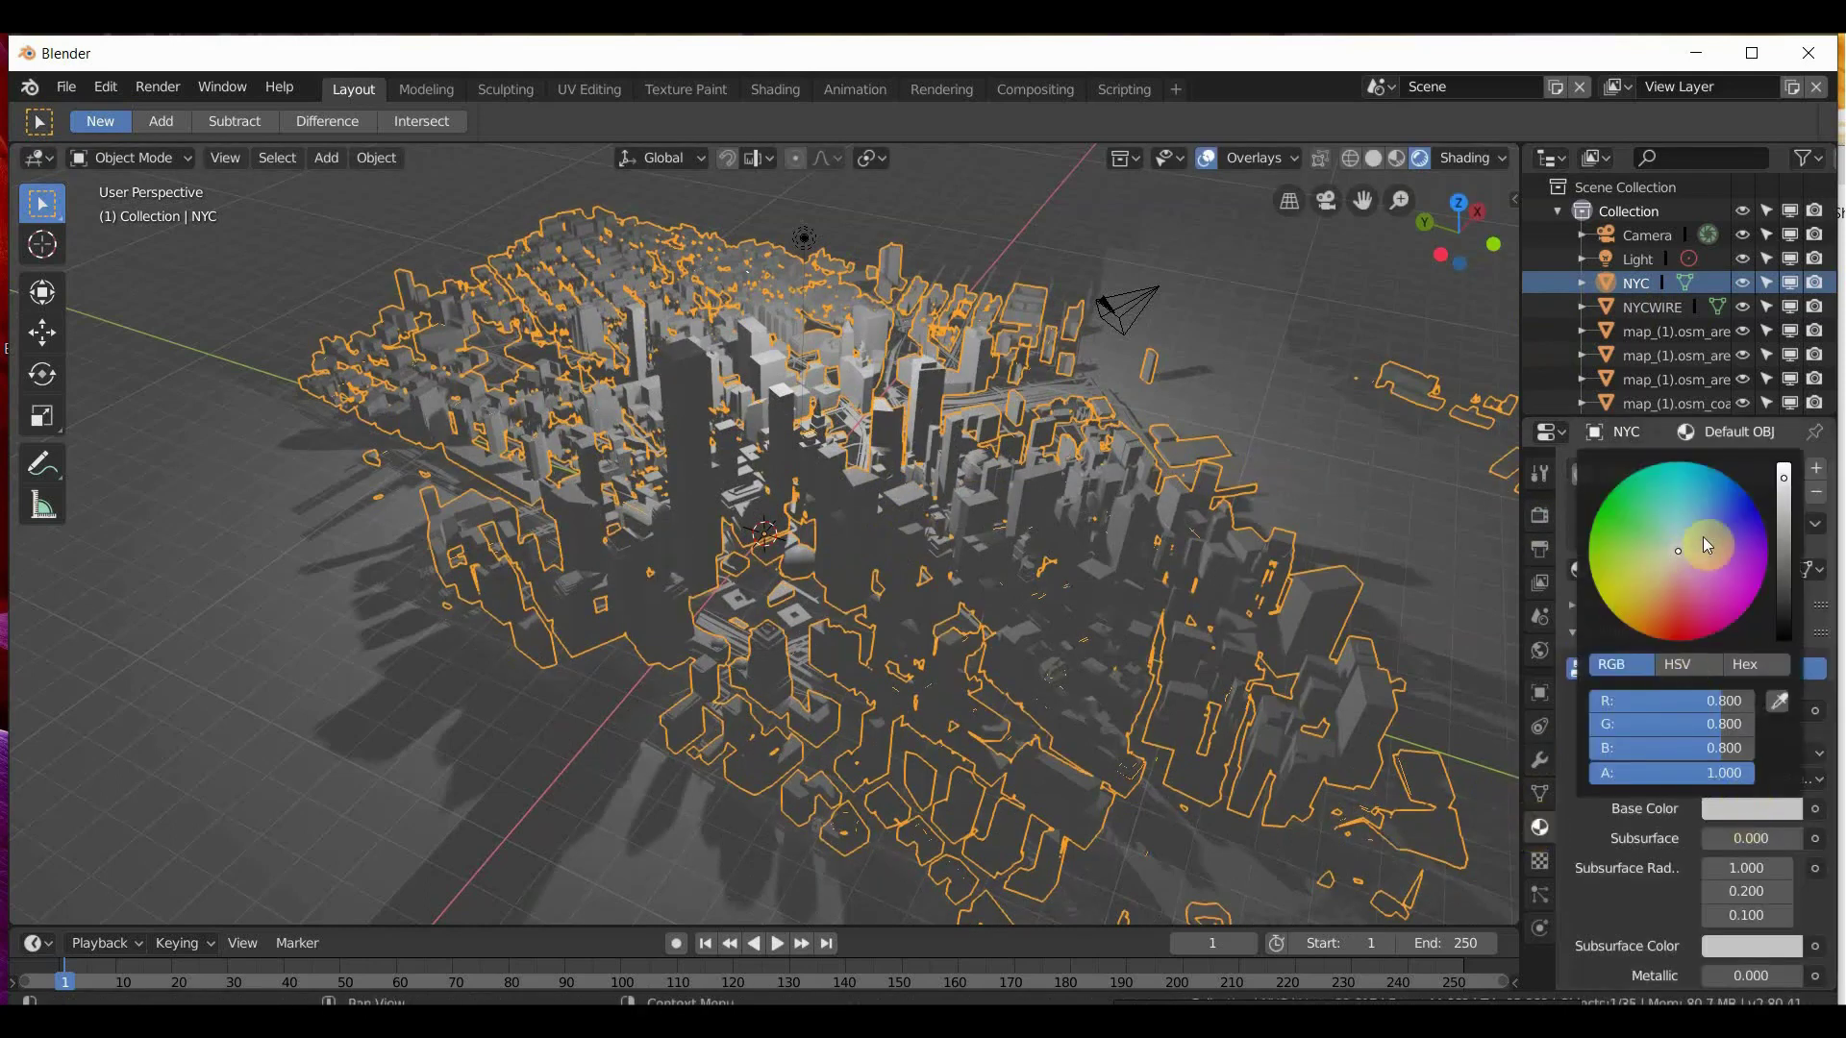
pyautogui.click(1784, 542)
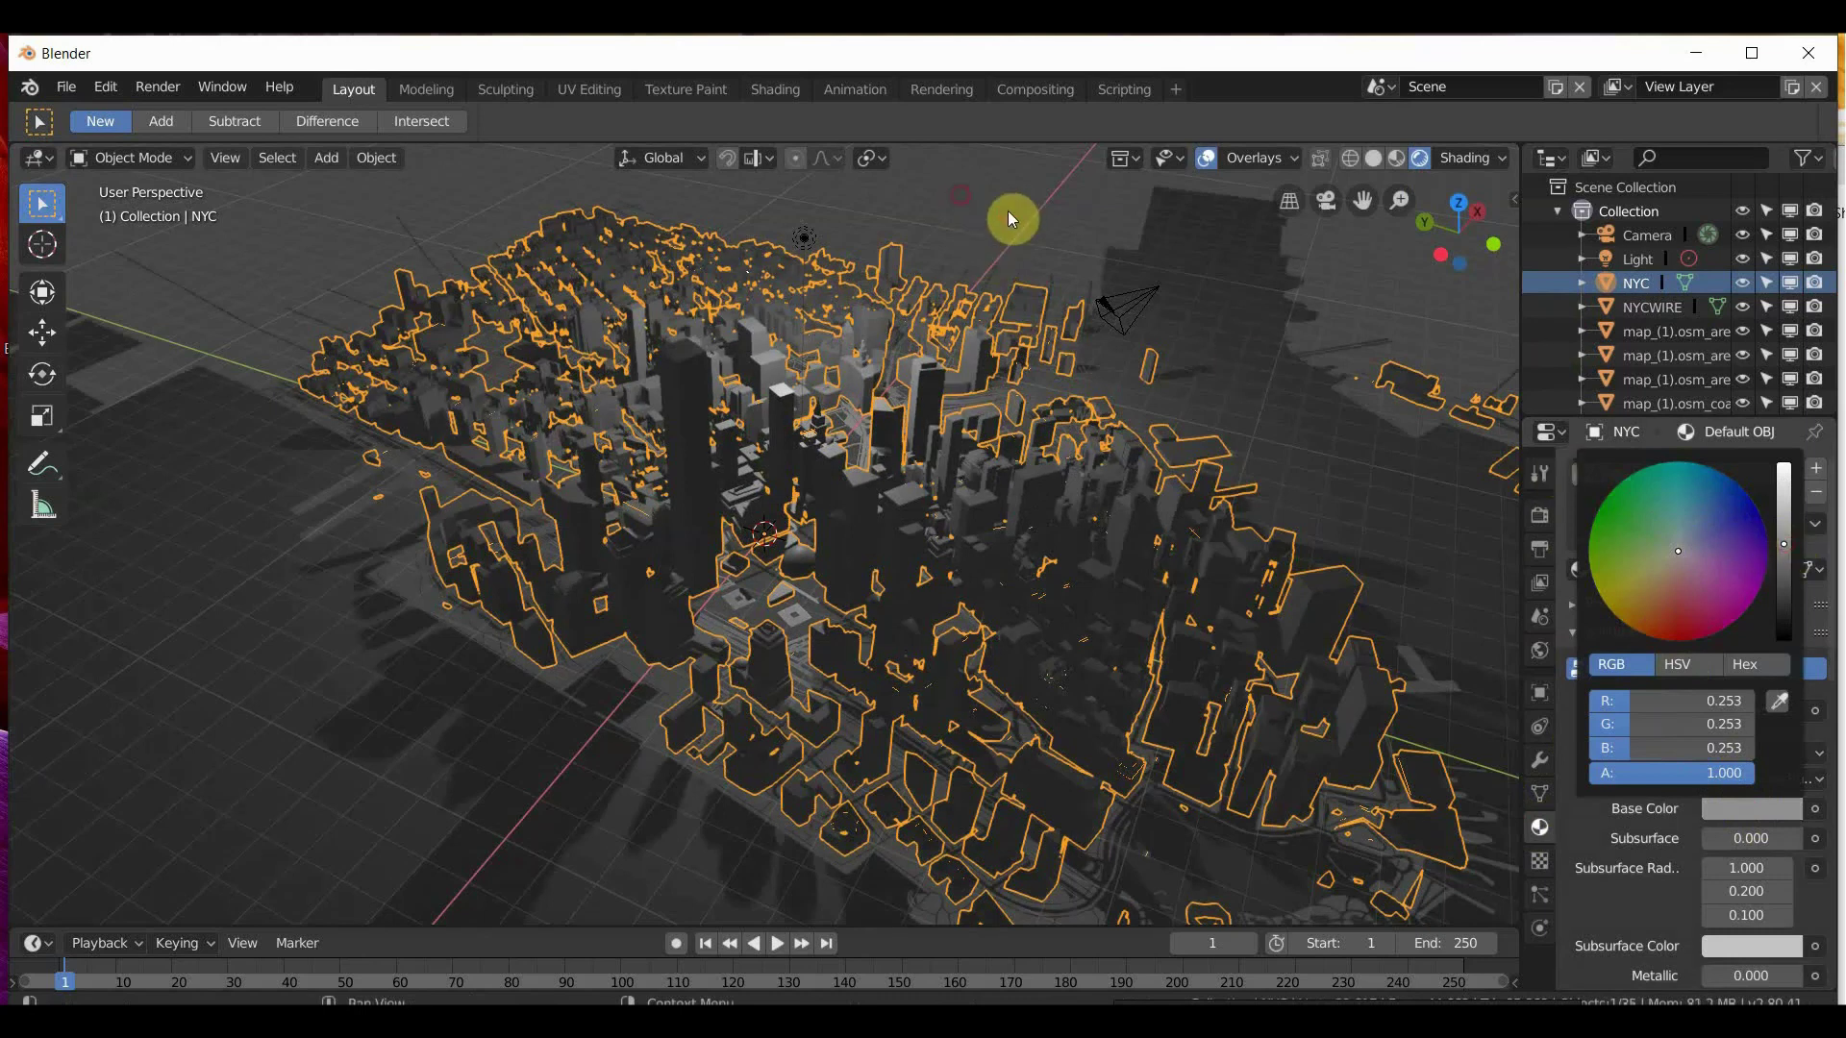
# Select NYCWIRE and tint the base color of its Default OBJ material a muted teal.
pyautogui.click(1645, 306)
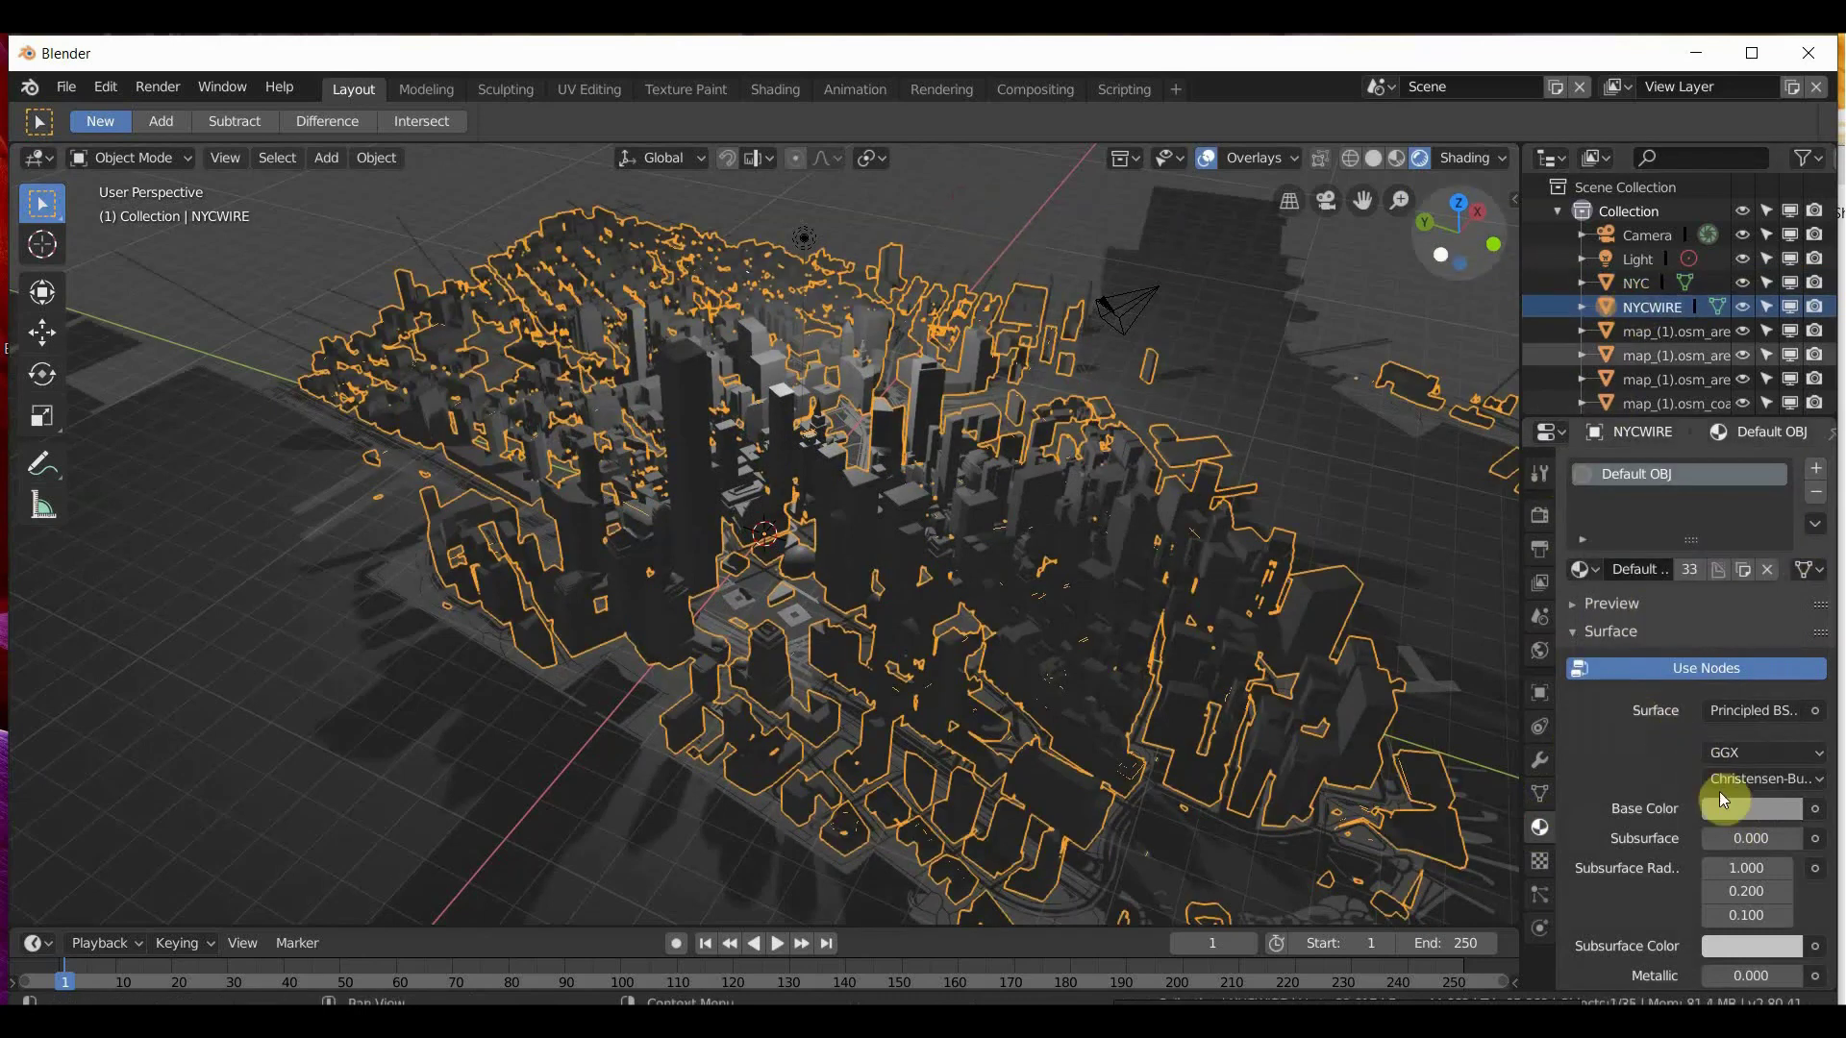
pyautogui.click(1738, 813)
pyautogui.click(1729, 801)
pyautogui.hotkey('ctrl', 'v')
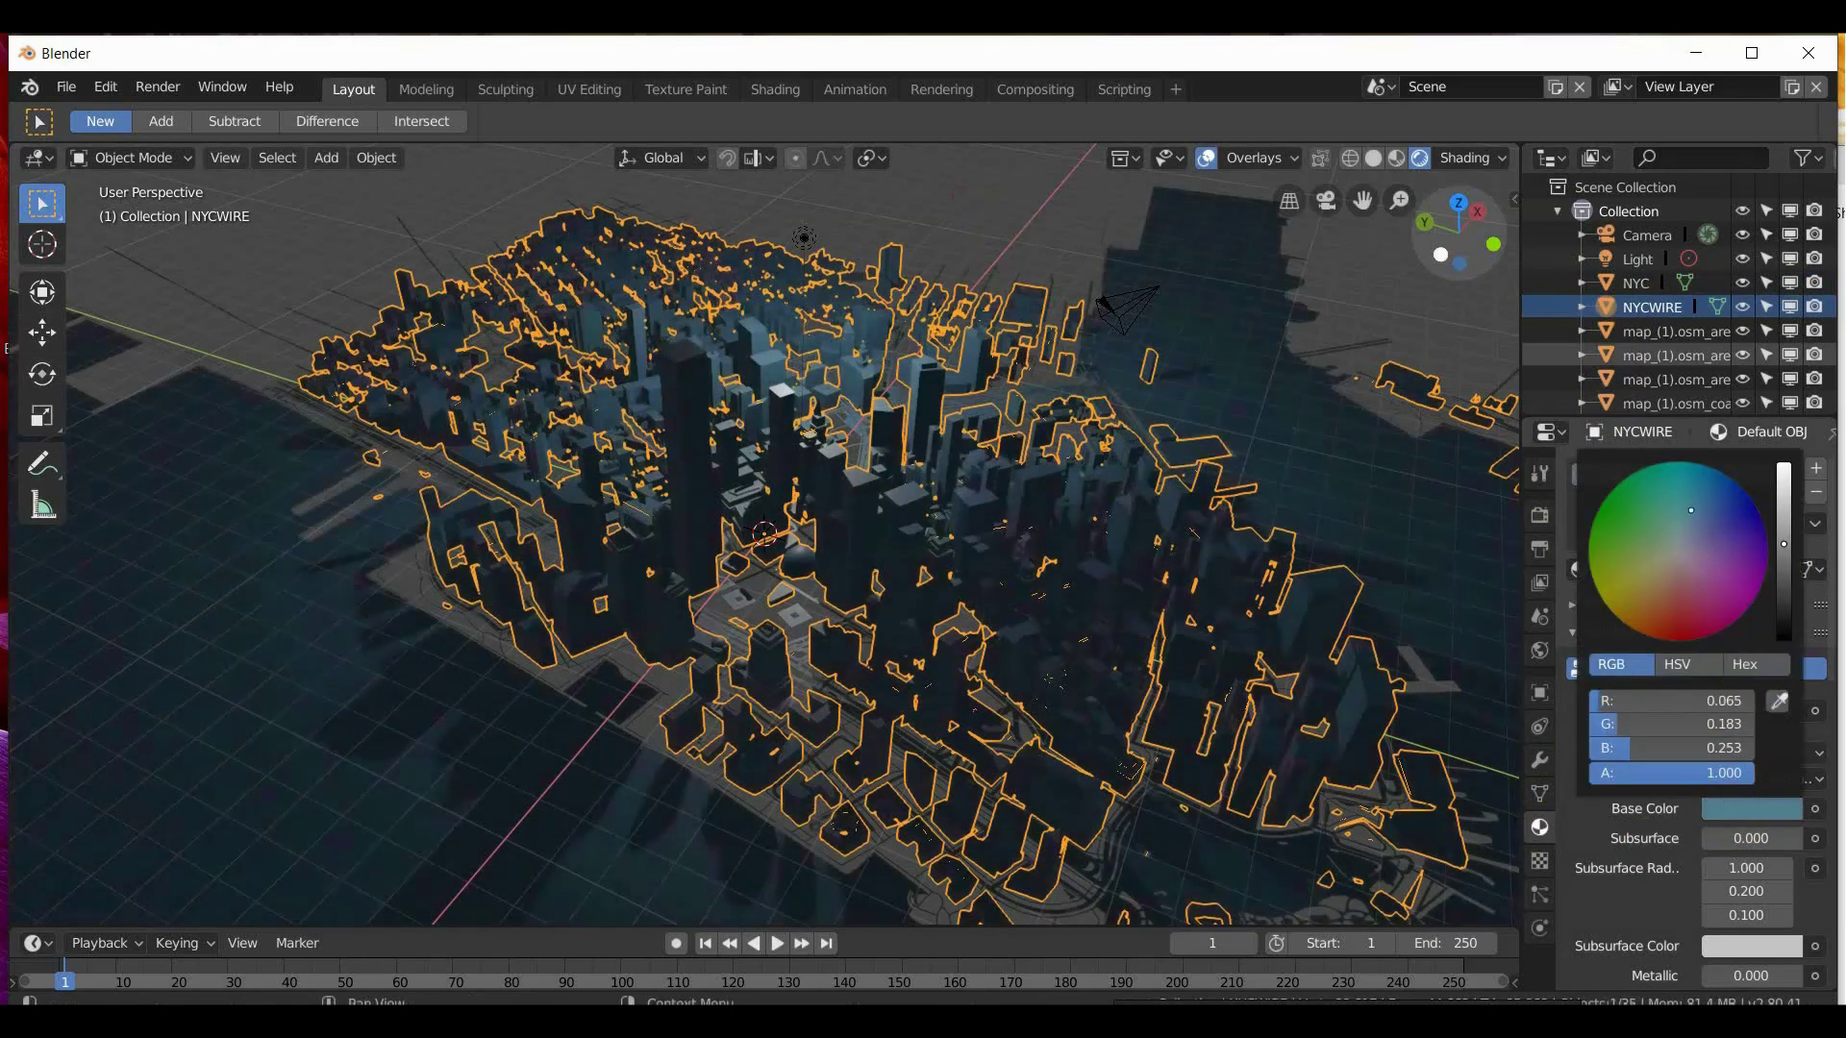
pyautogui.hotkey('ctrl', 'v')
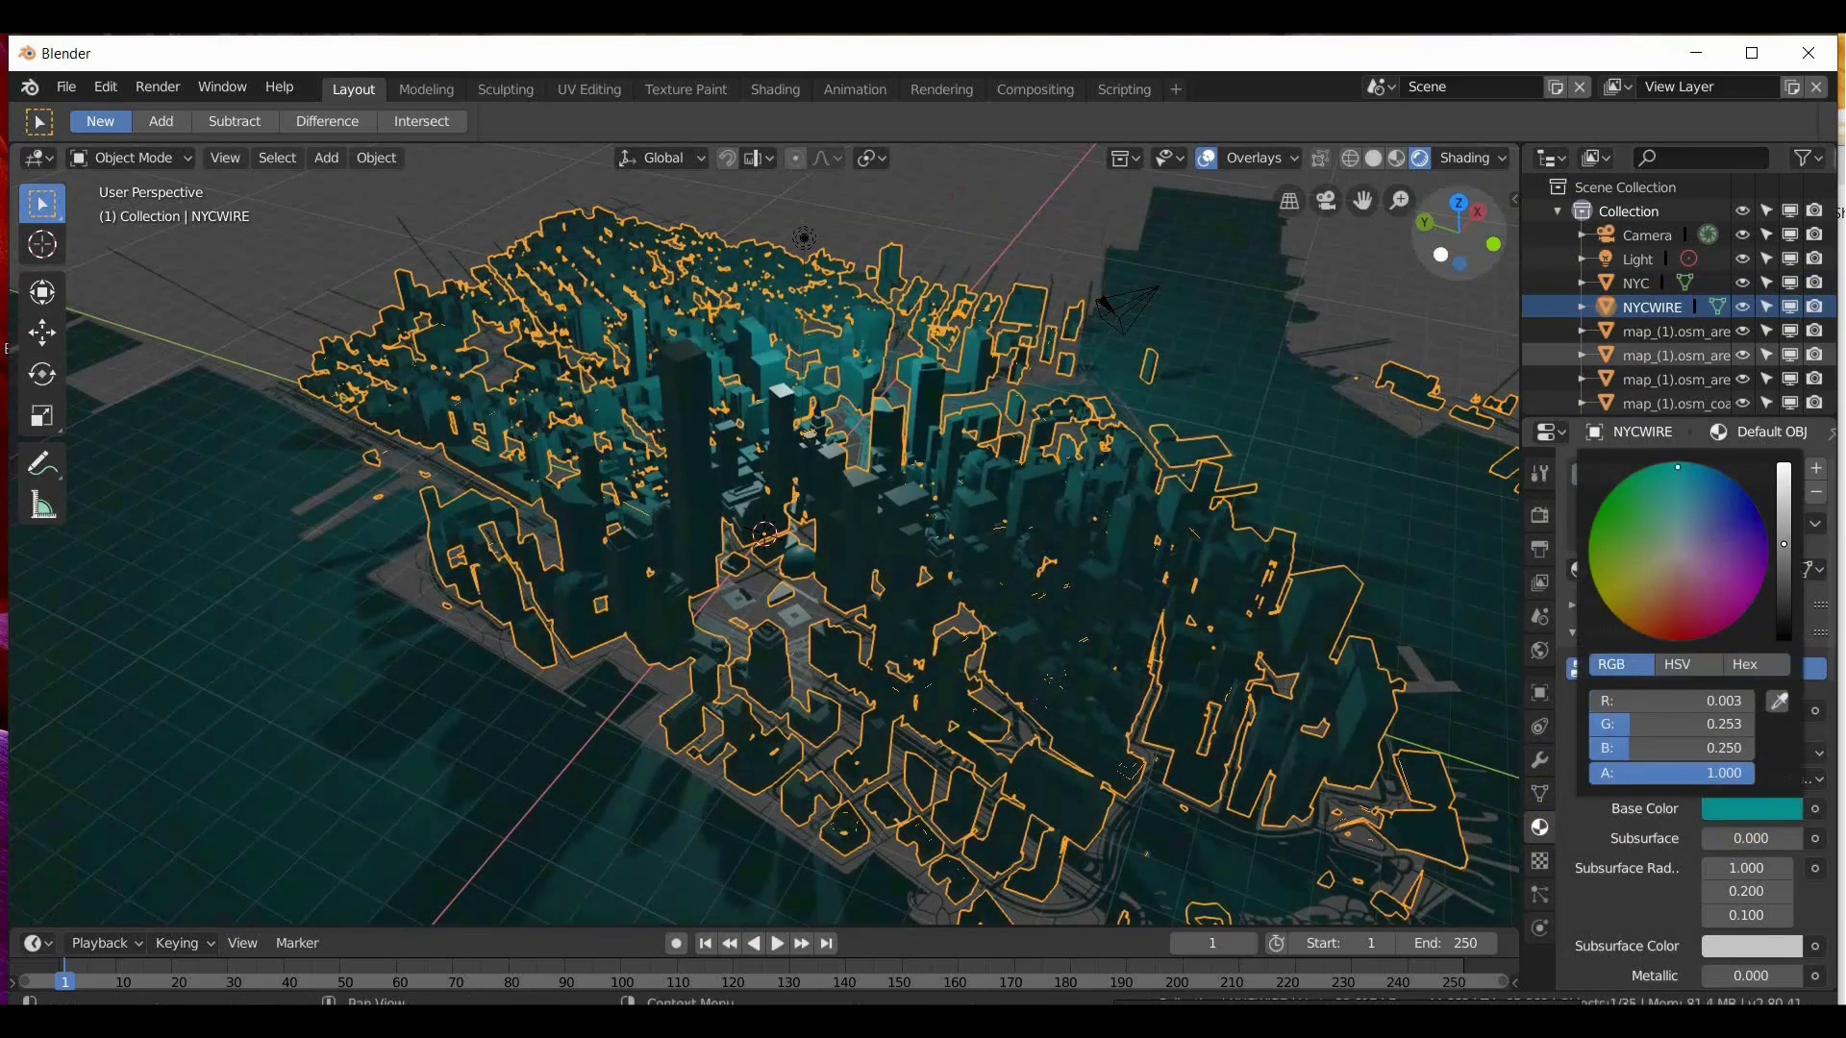
pyautogui.click(961, 303)
# Select the NYC buildings in the 3D view and remove their Default OBJ material slot.
pyautogui.click(862, 361)
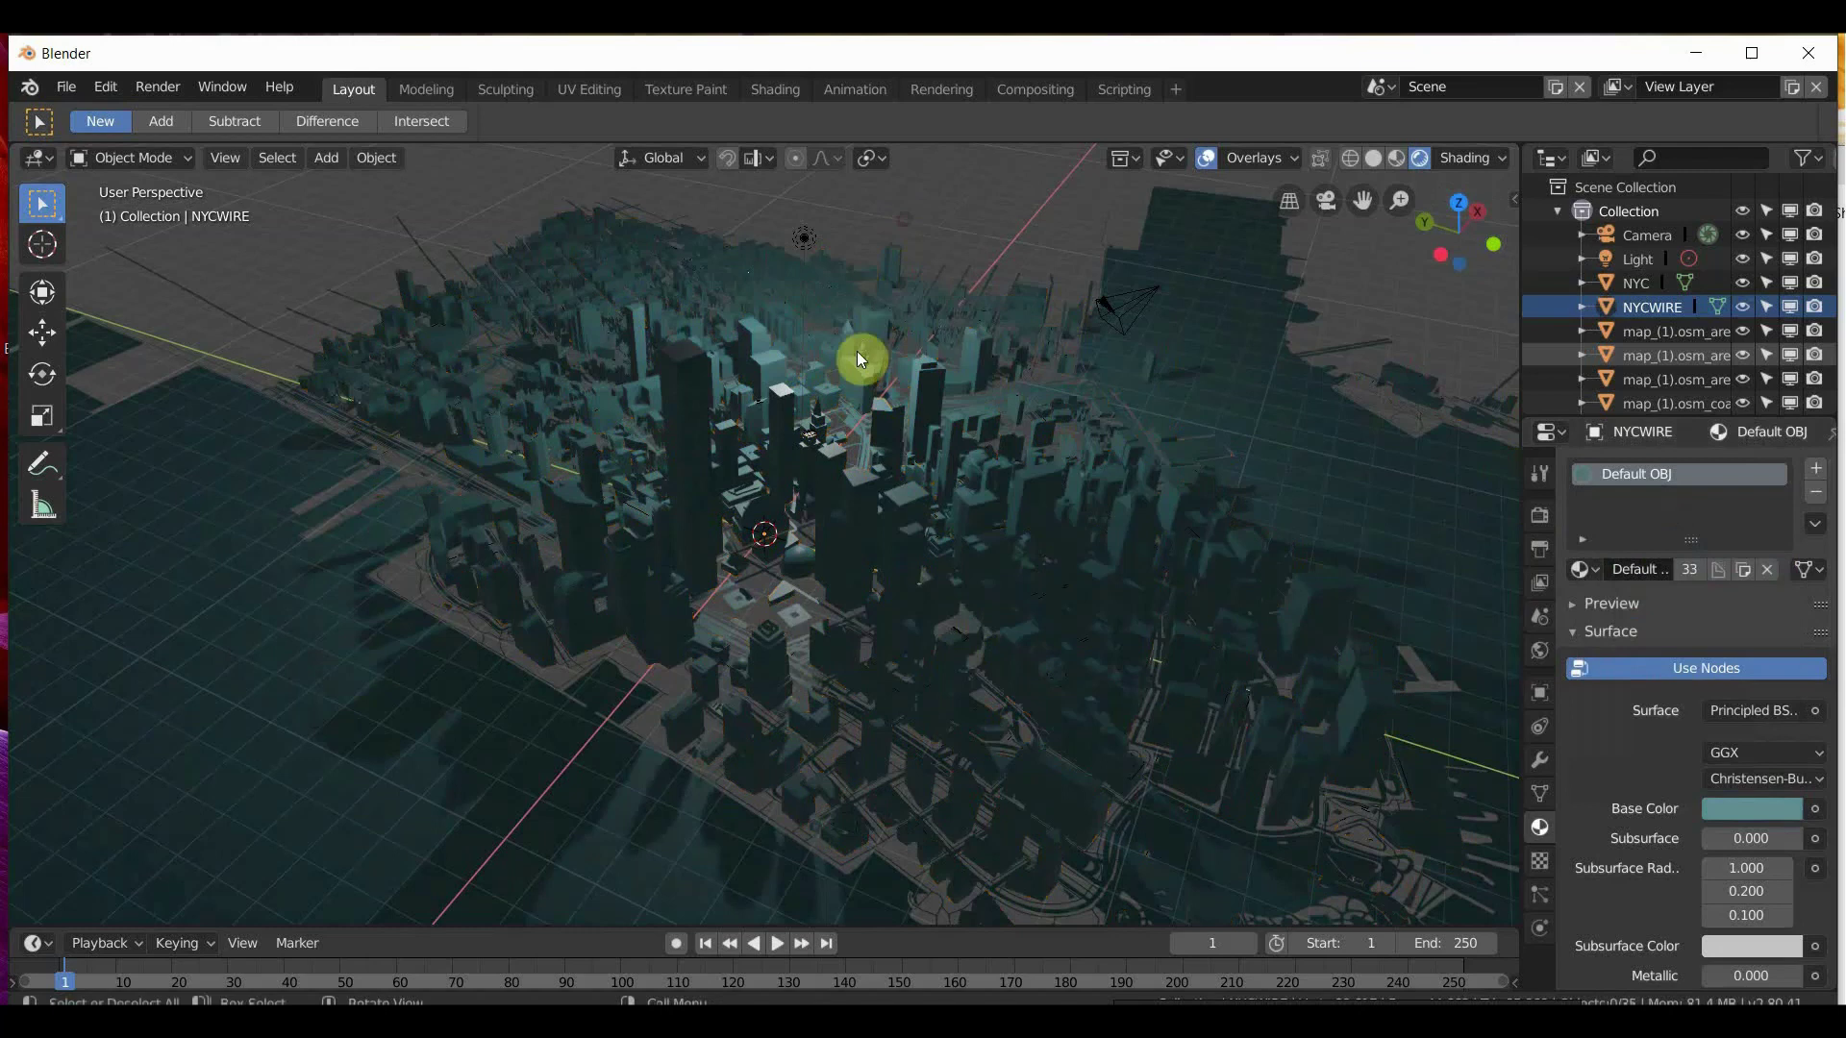
pyautogui.click(867, 421)
pyautogui.click(892, 422)
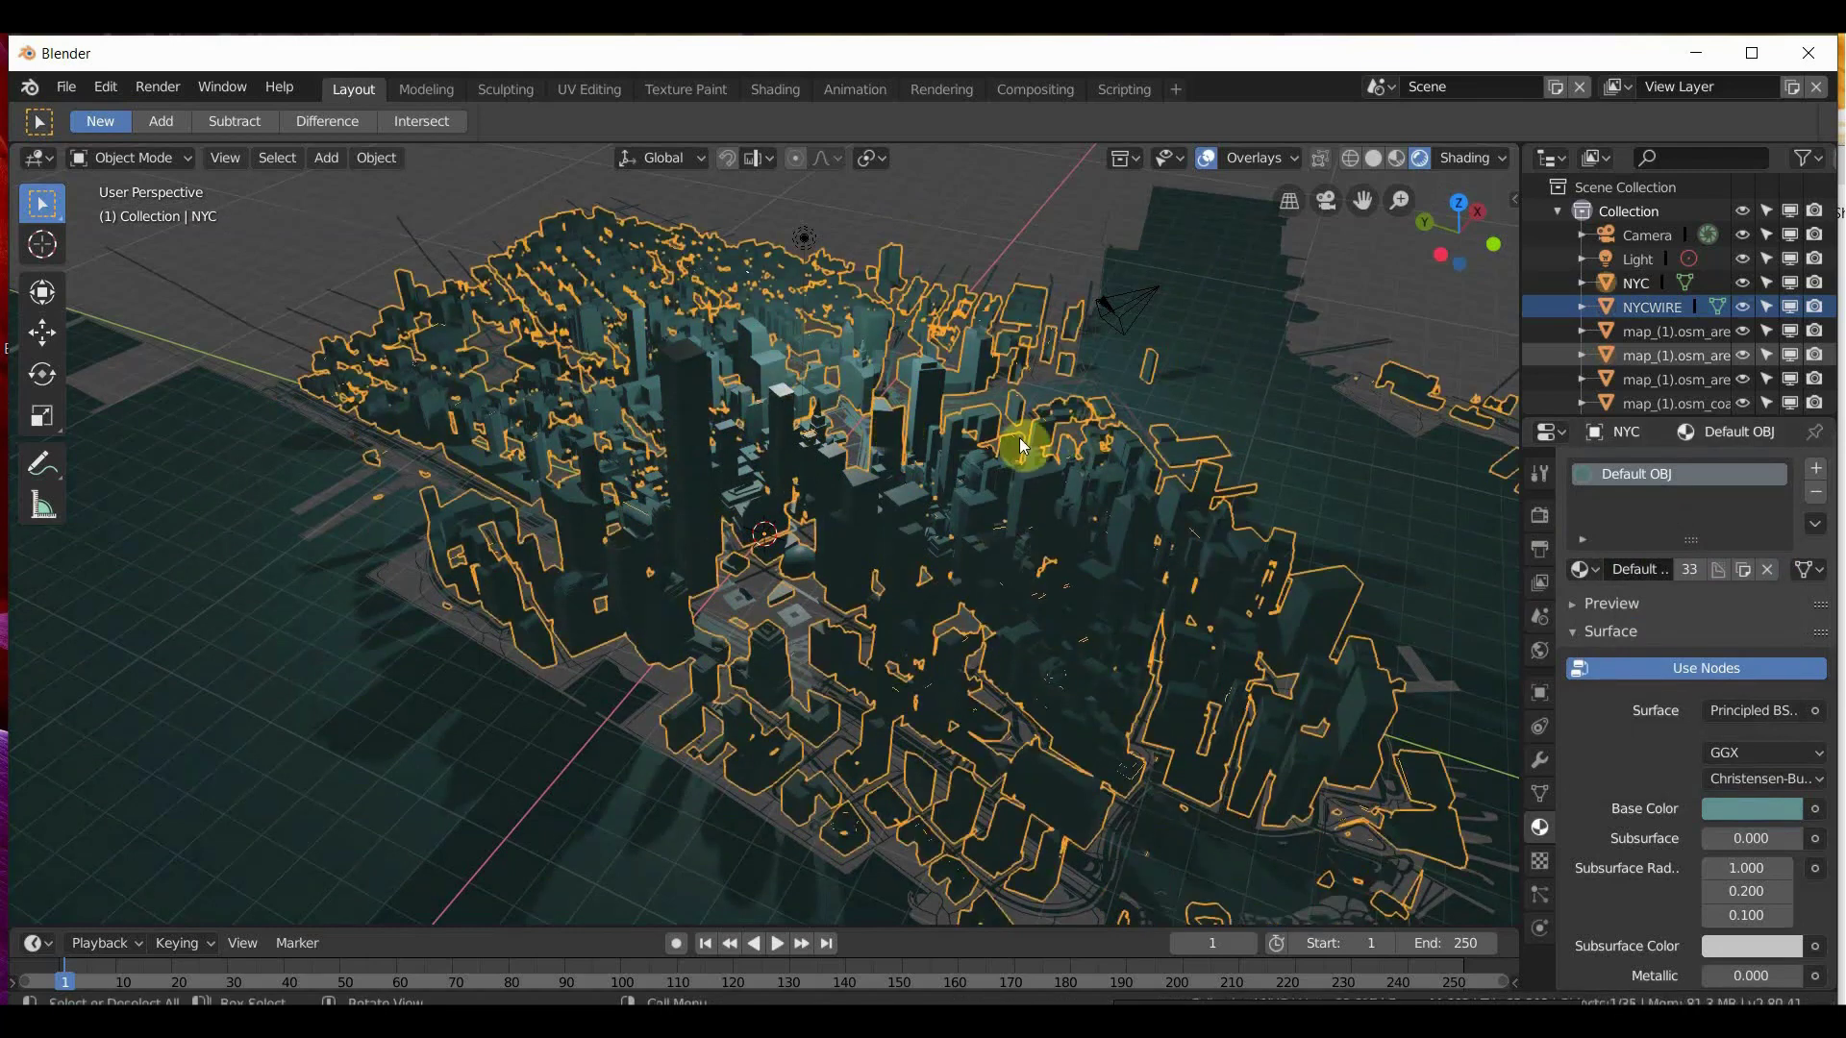
pyautogui.press('g')
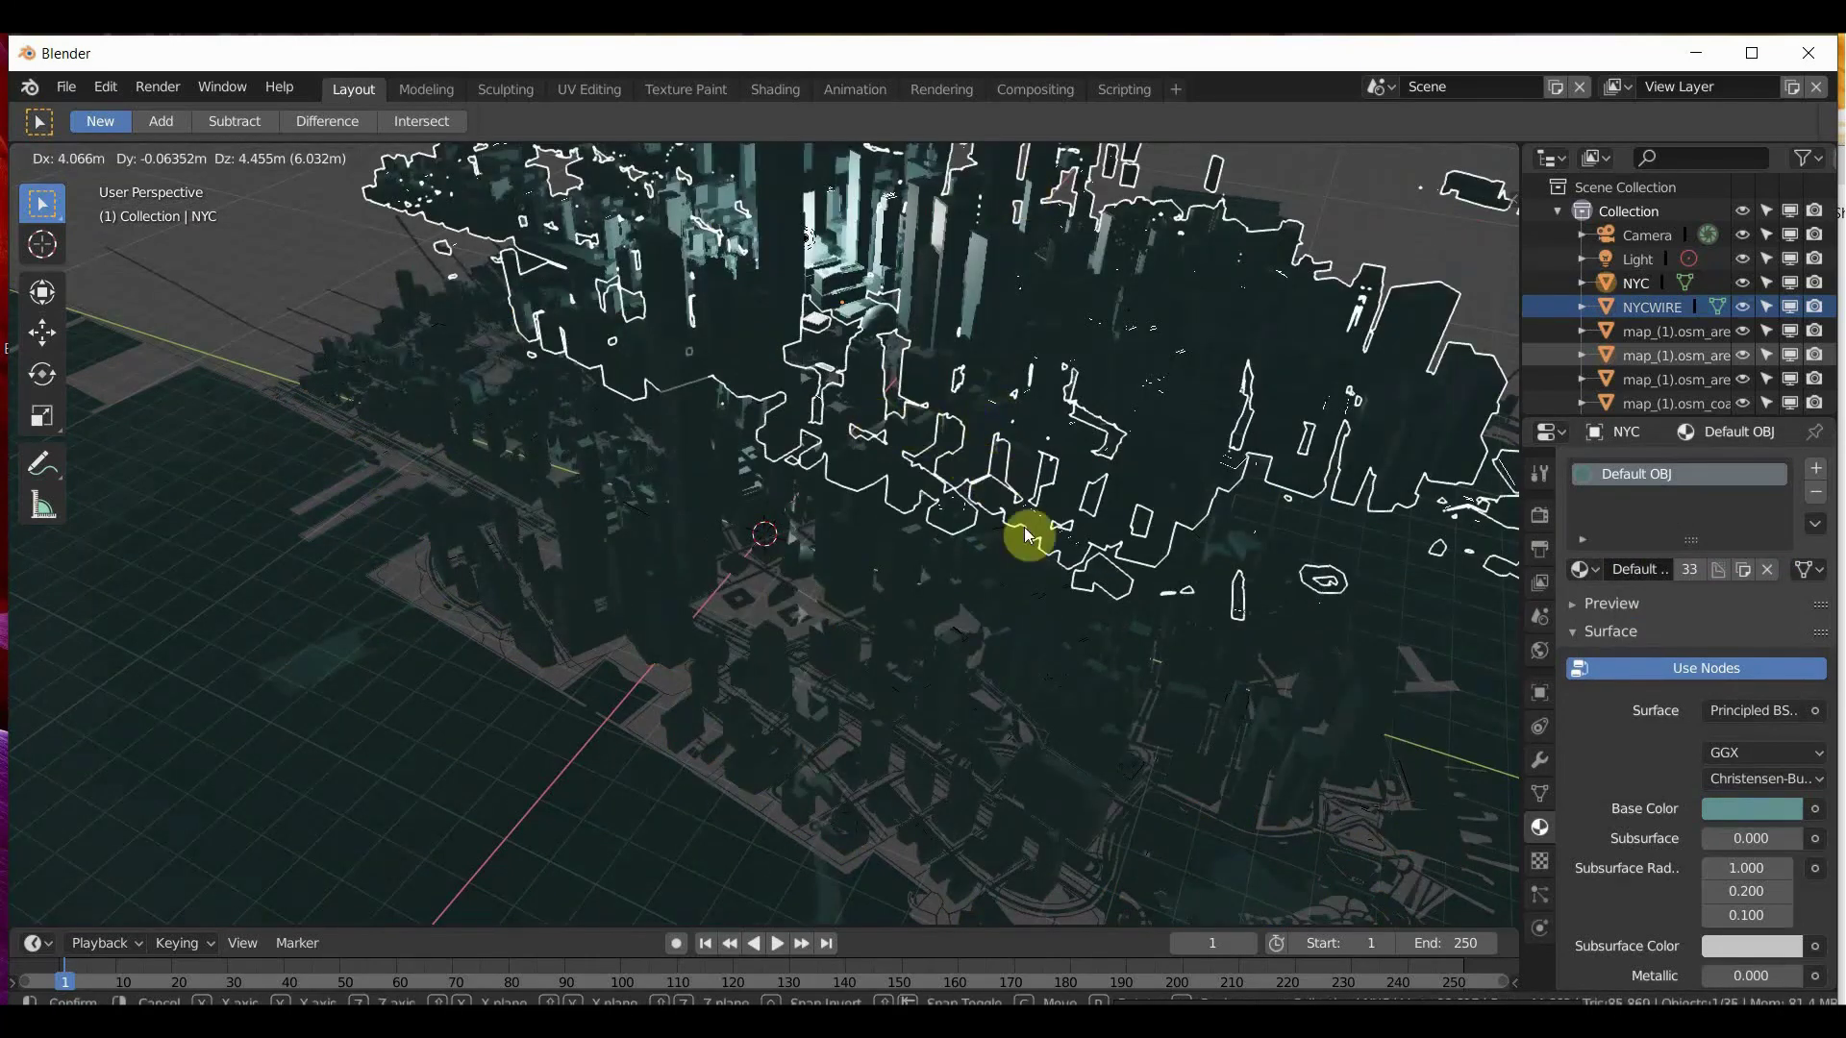
pyautogui.click(1028, 535)
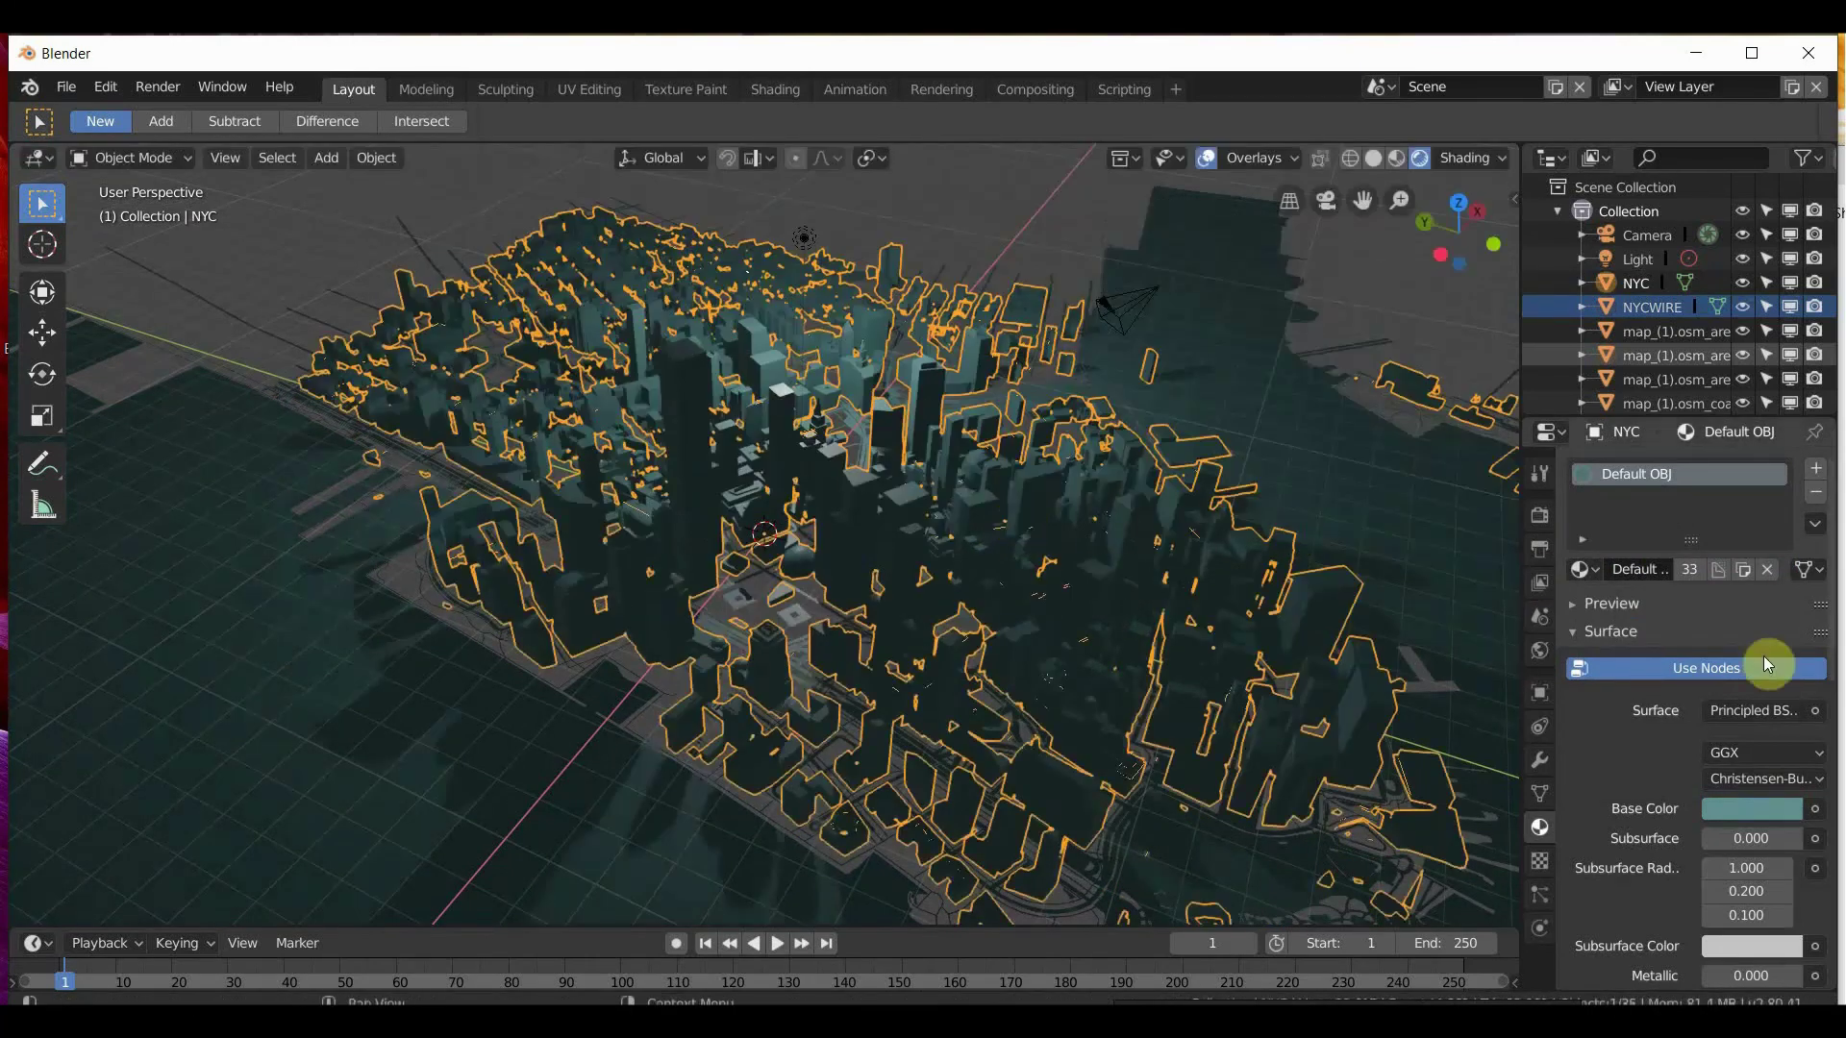
pyautogui.click(1815, 494)
pyautogui.click(993, 240)
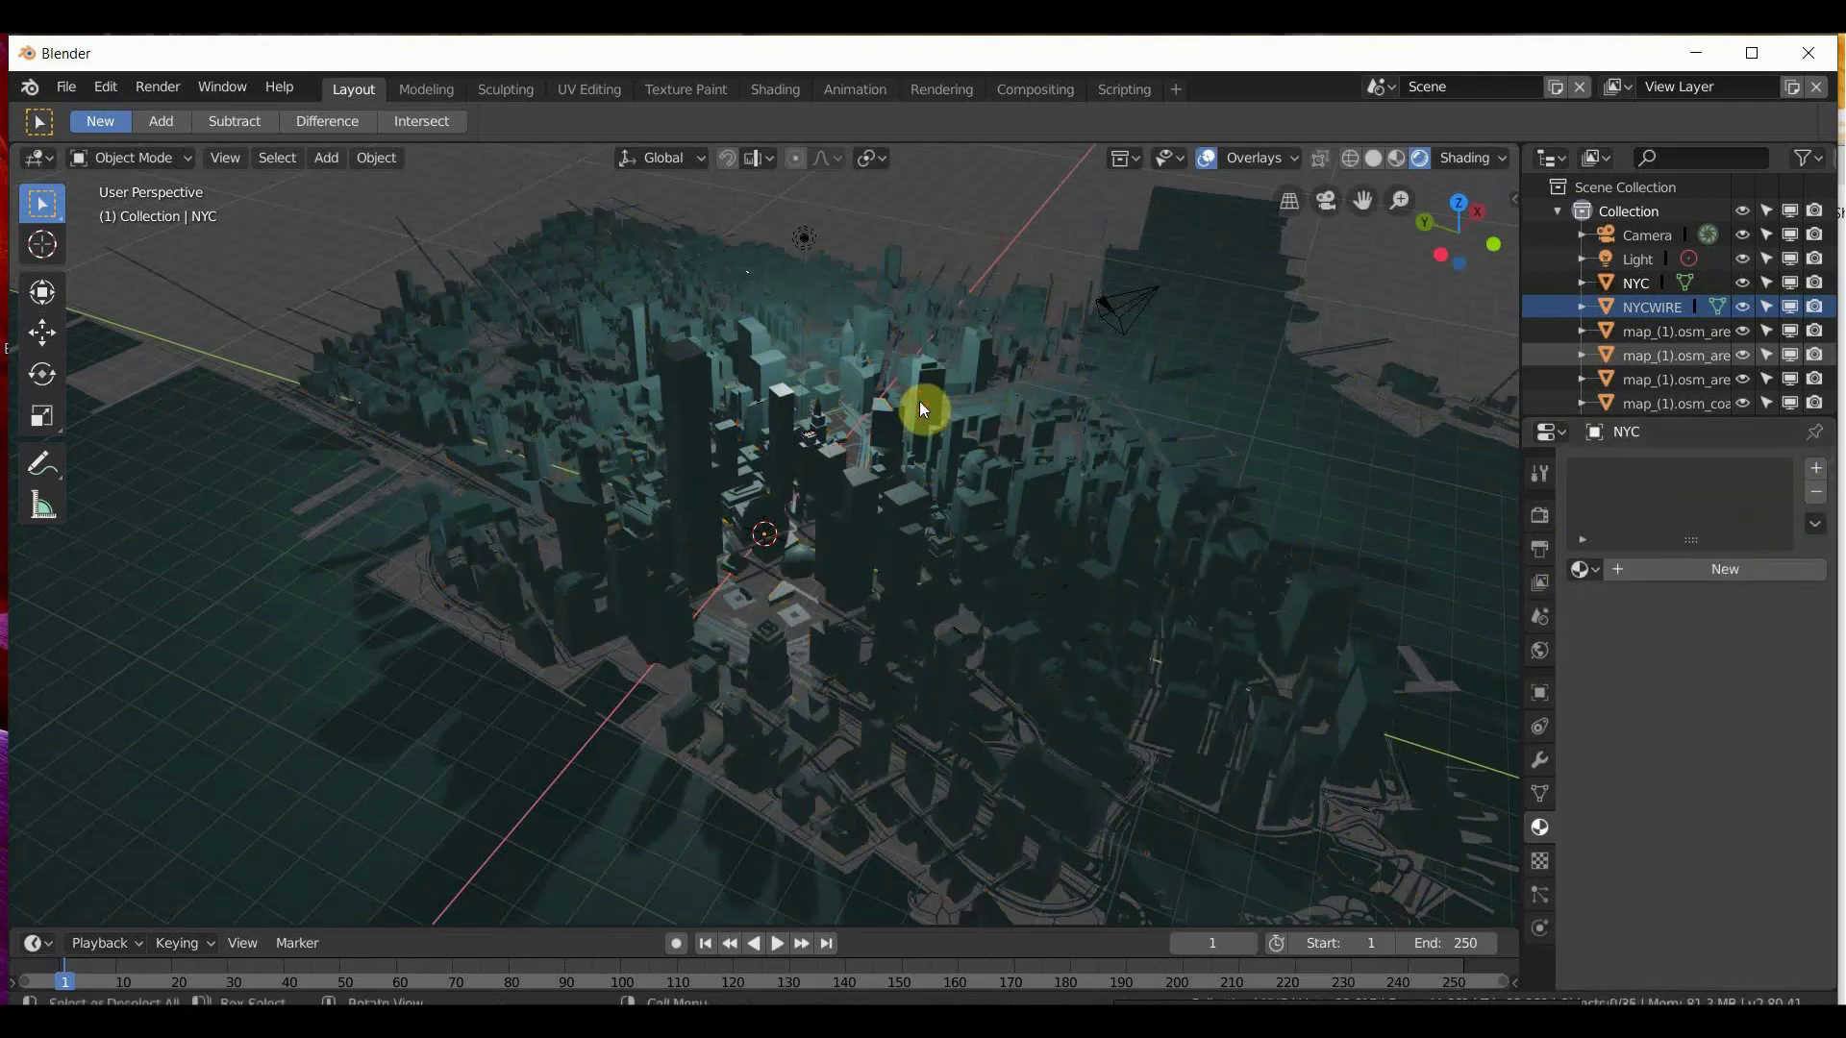
pyautogui.click(1106, 248)
pyautogui.press('g')
pyautogui.rightClick(1051, 301)
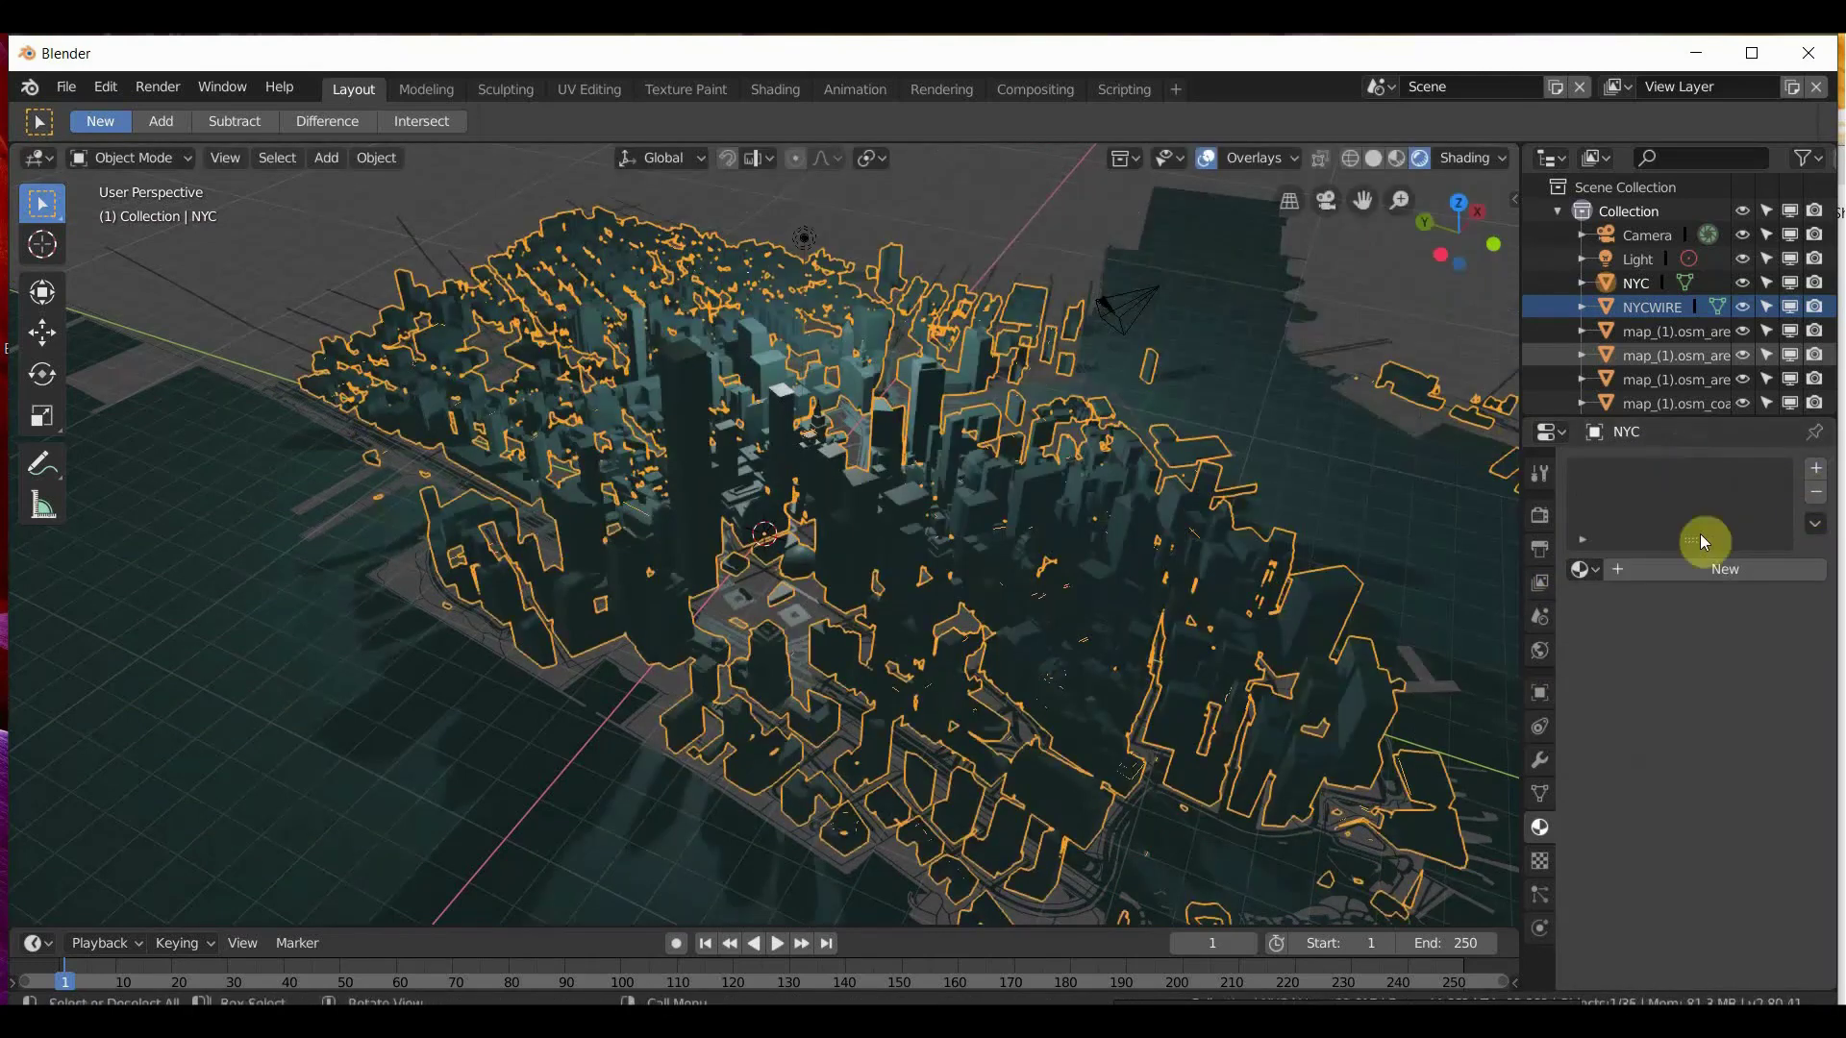
# Create a new material for the NYC object with a blue base color of R 0.020, G 0.107, B 0.800.
pyautogui.click(1701, 571)
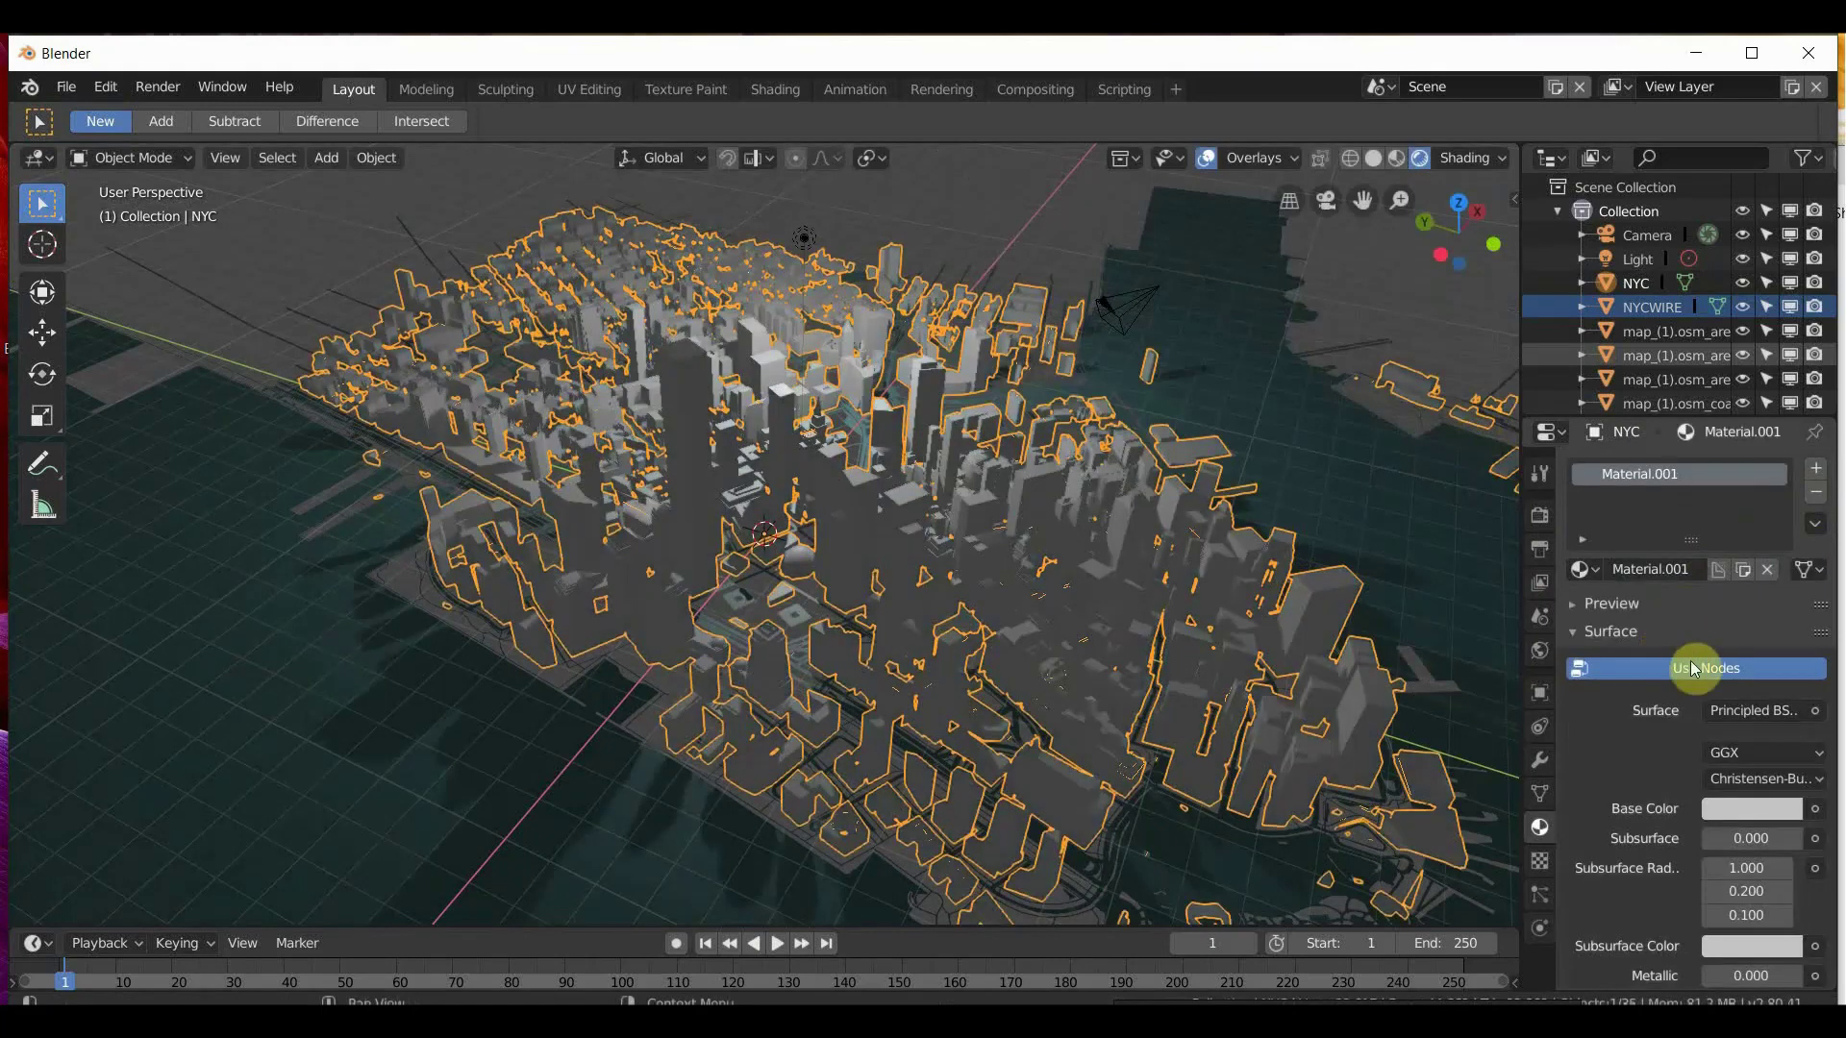
pyautogui.click(1738, 812)
pyautogui.click(1725, 504)
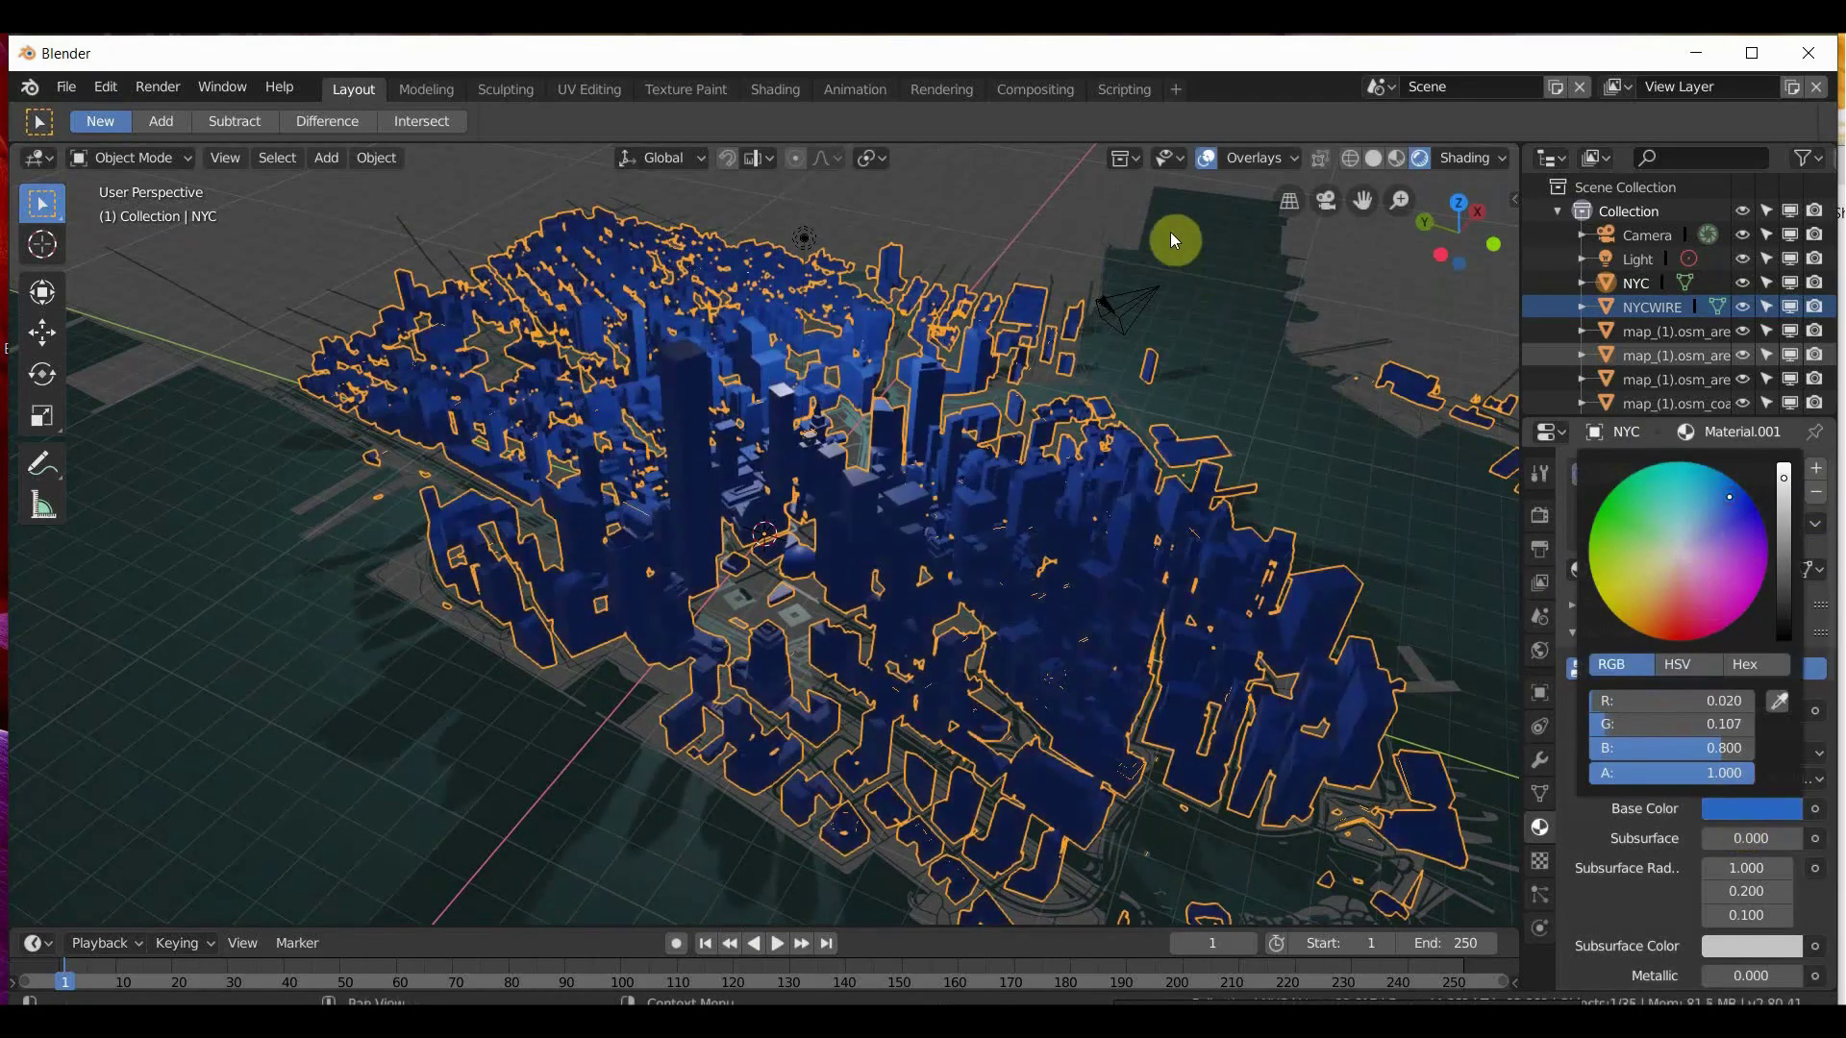
# Add a Wireframe modifier to the NYC object.
pyautogui.click(928, 401)
pyautogui.moveTo(928, 408); pyautogui.dragTo(1611, 602)
pyautogui.rightClick(1611, 602)
pyautogui.click(1539, 761)
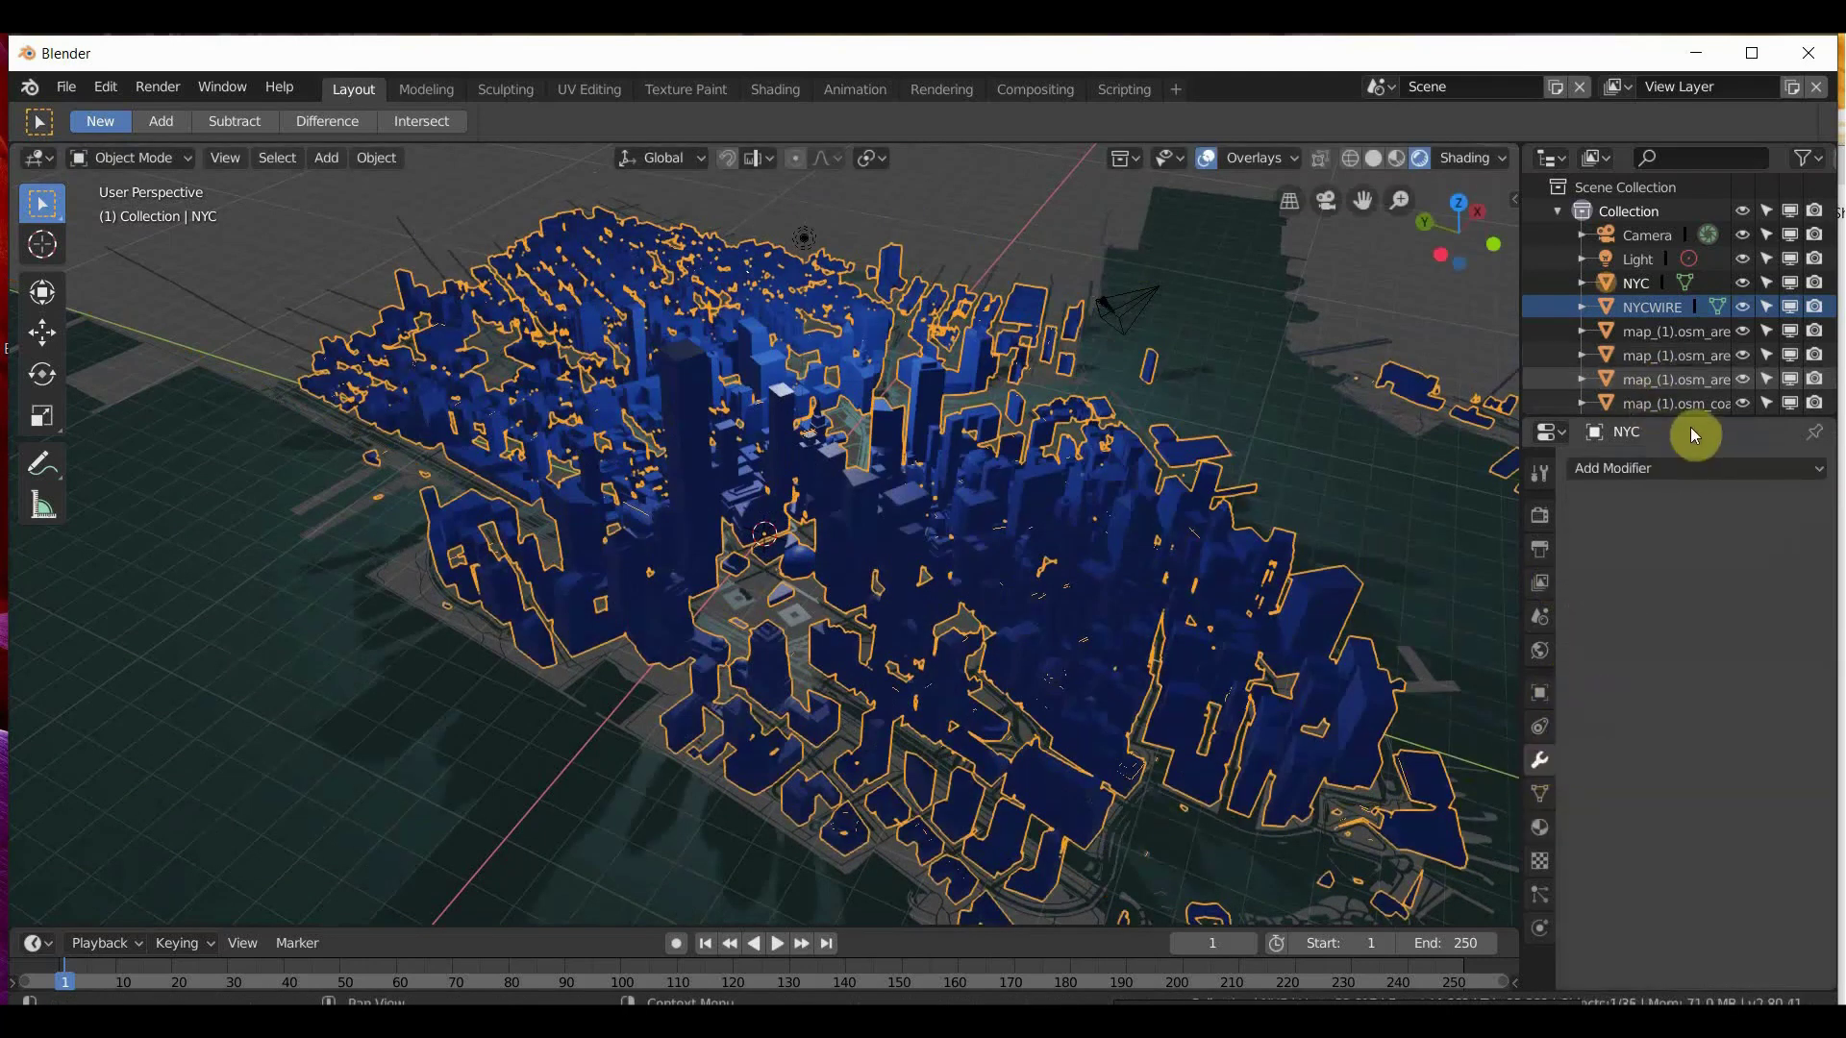
pyautogui.click(1674, 471)
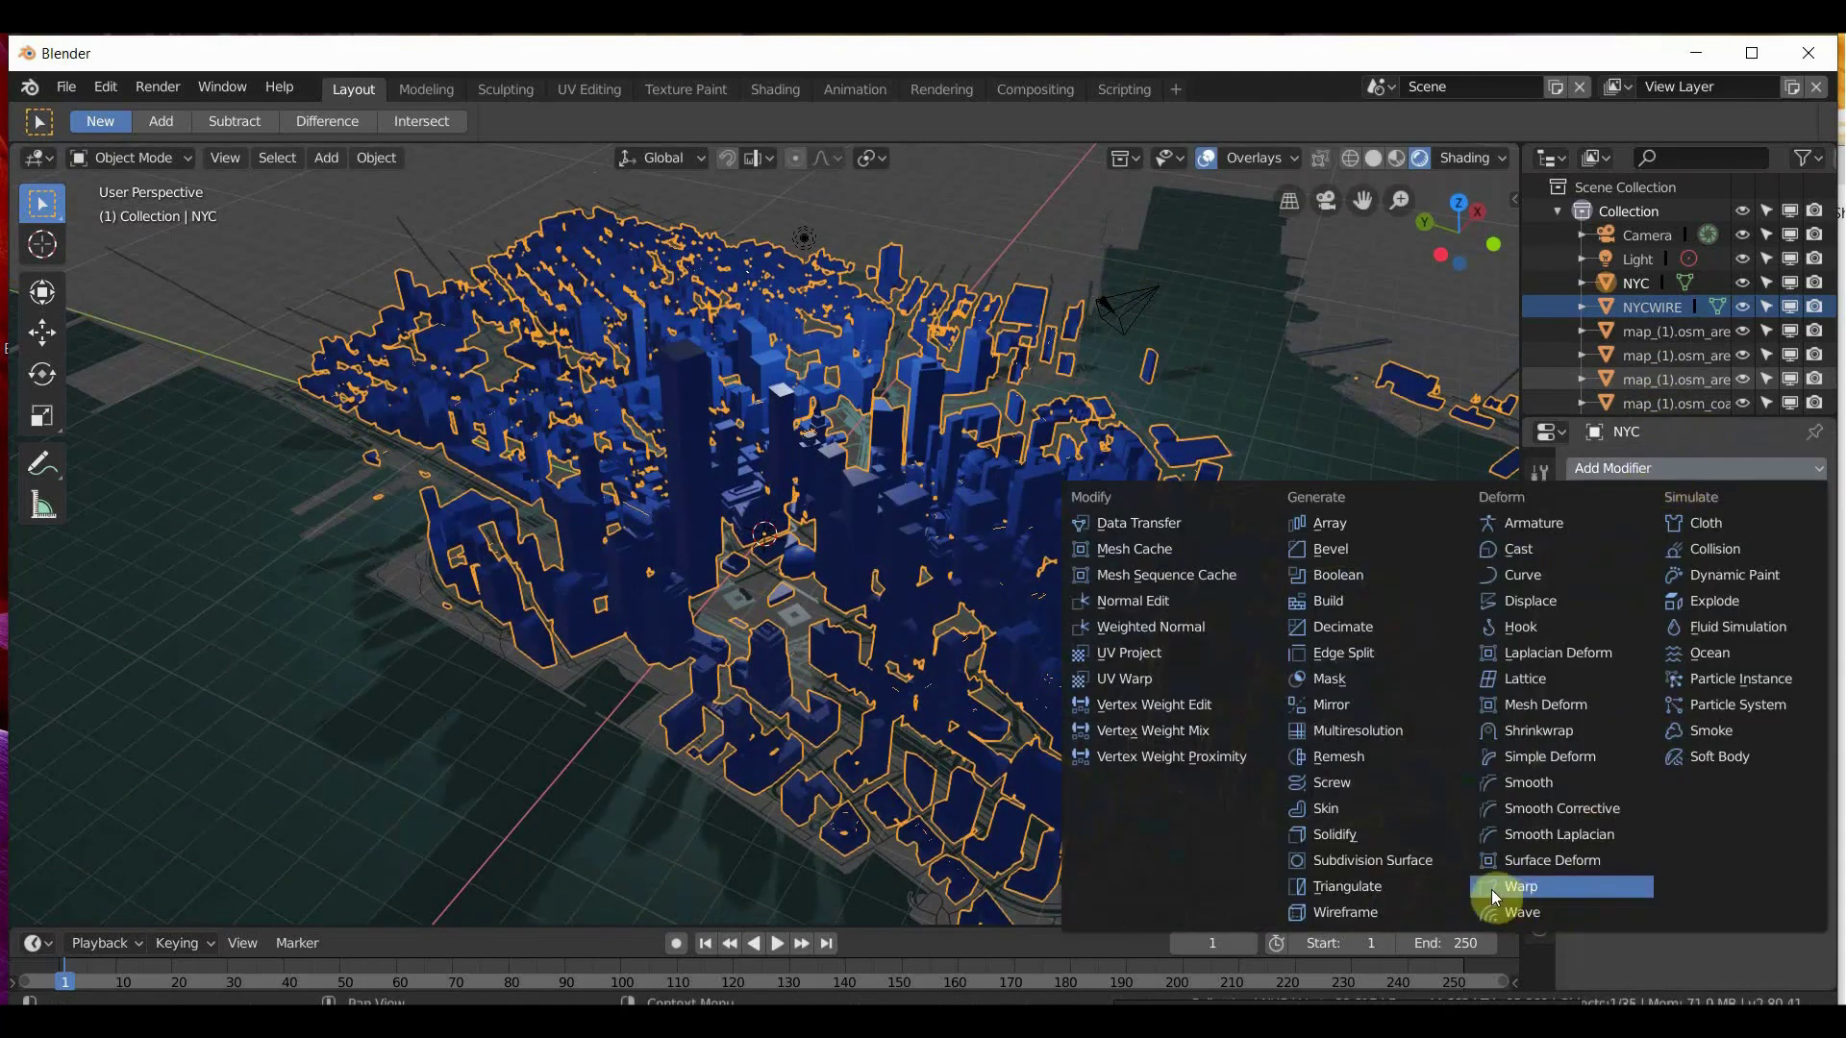
pyautogui.click(1361, 906)
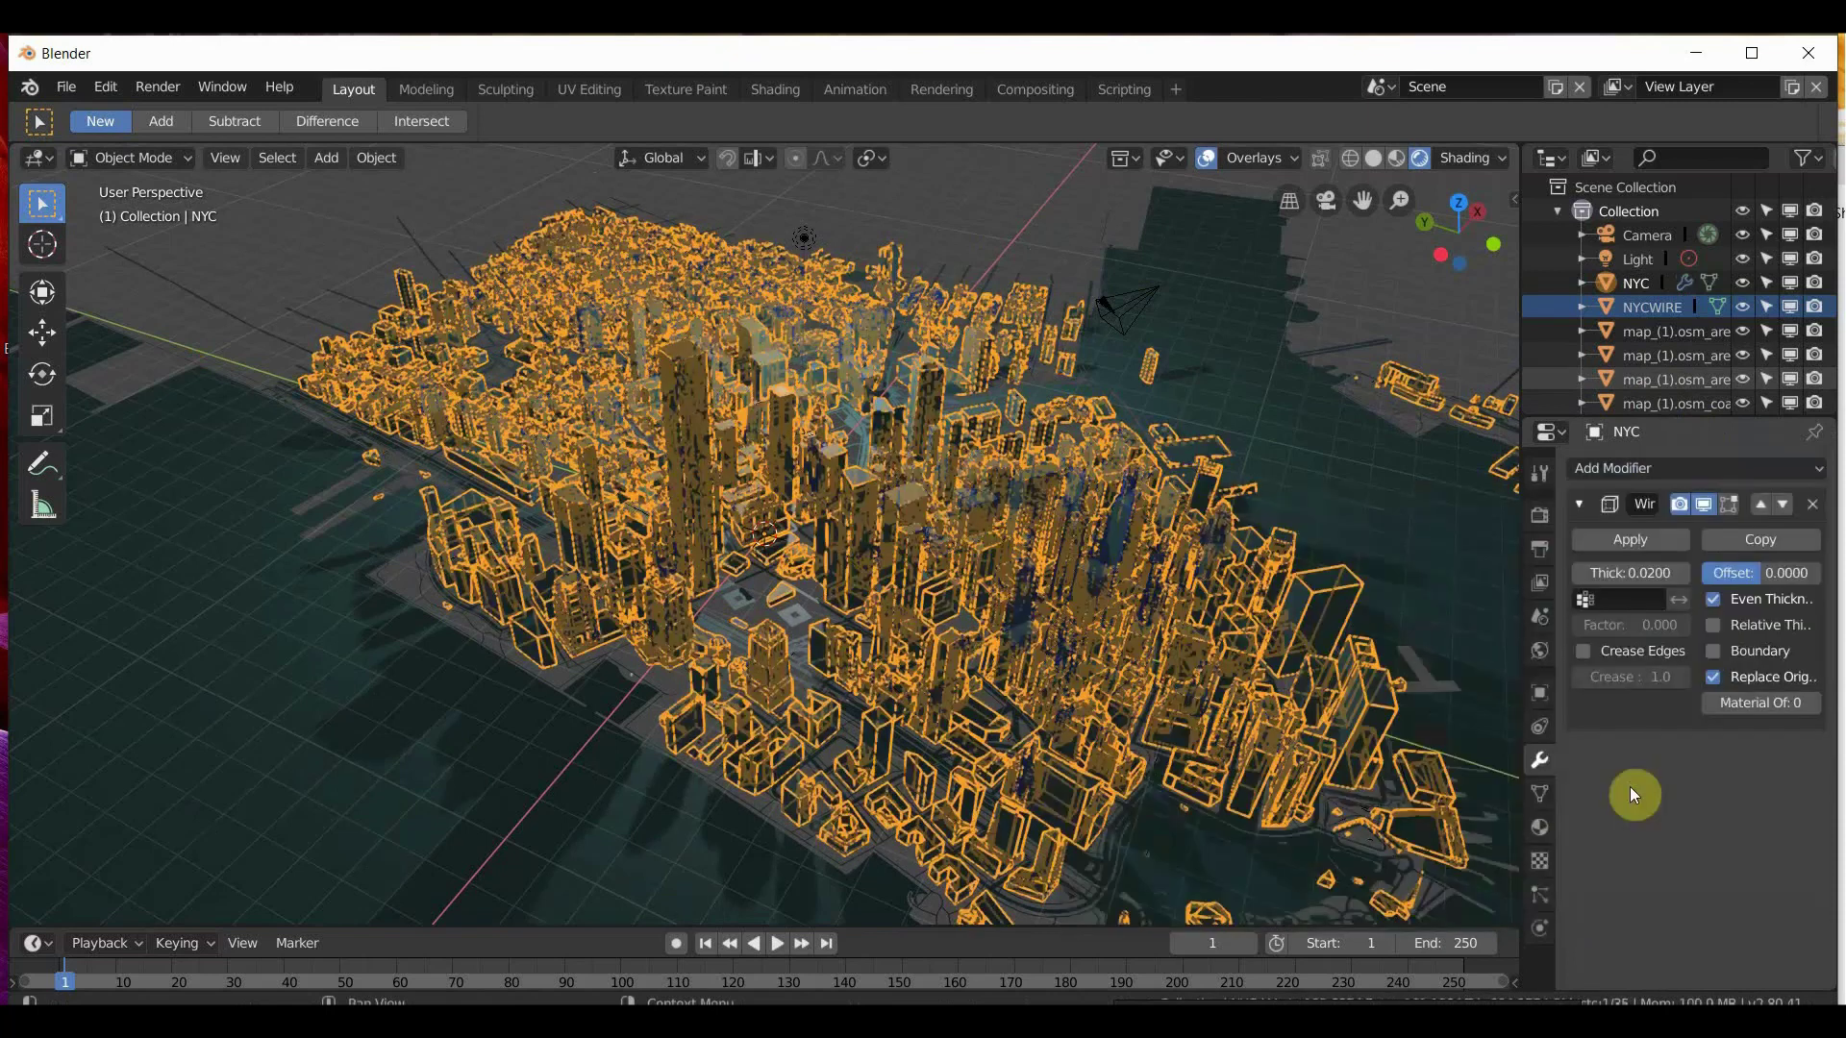
# Examine the blue wireframe edges on the buildings up close and reselect the NYC object.
pyautogui.click(850, 563)
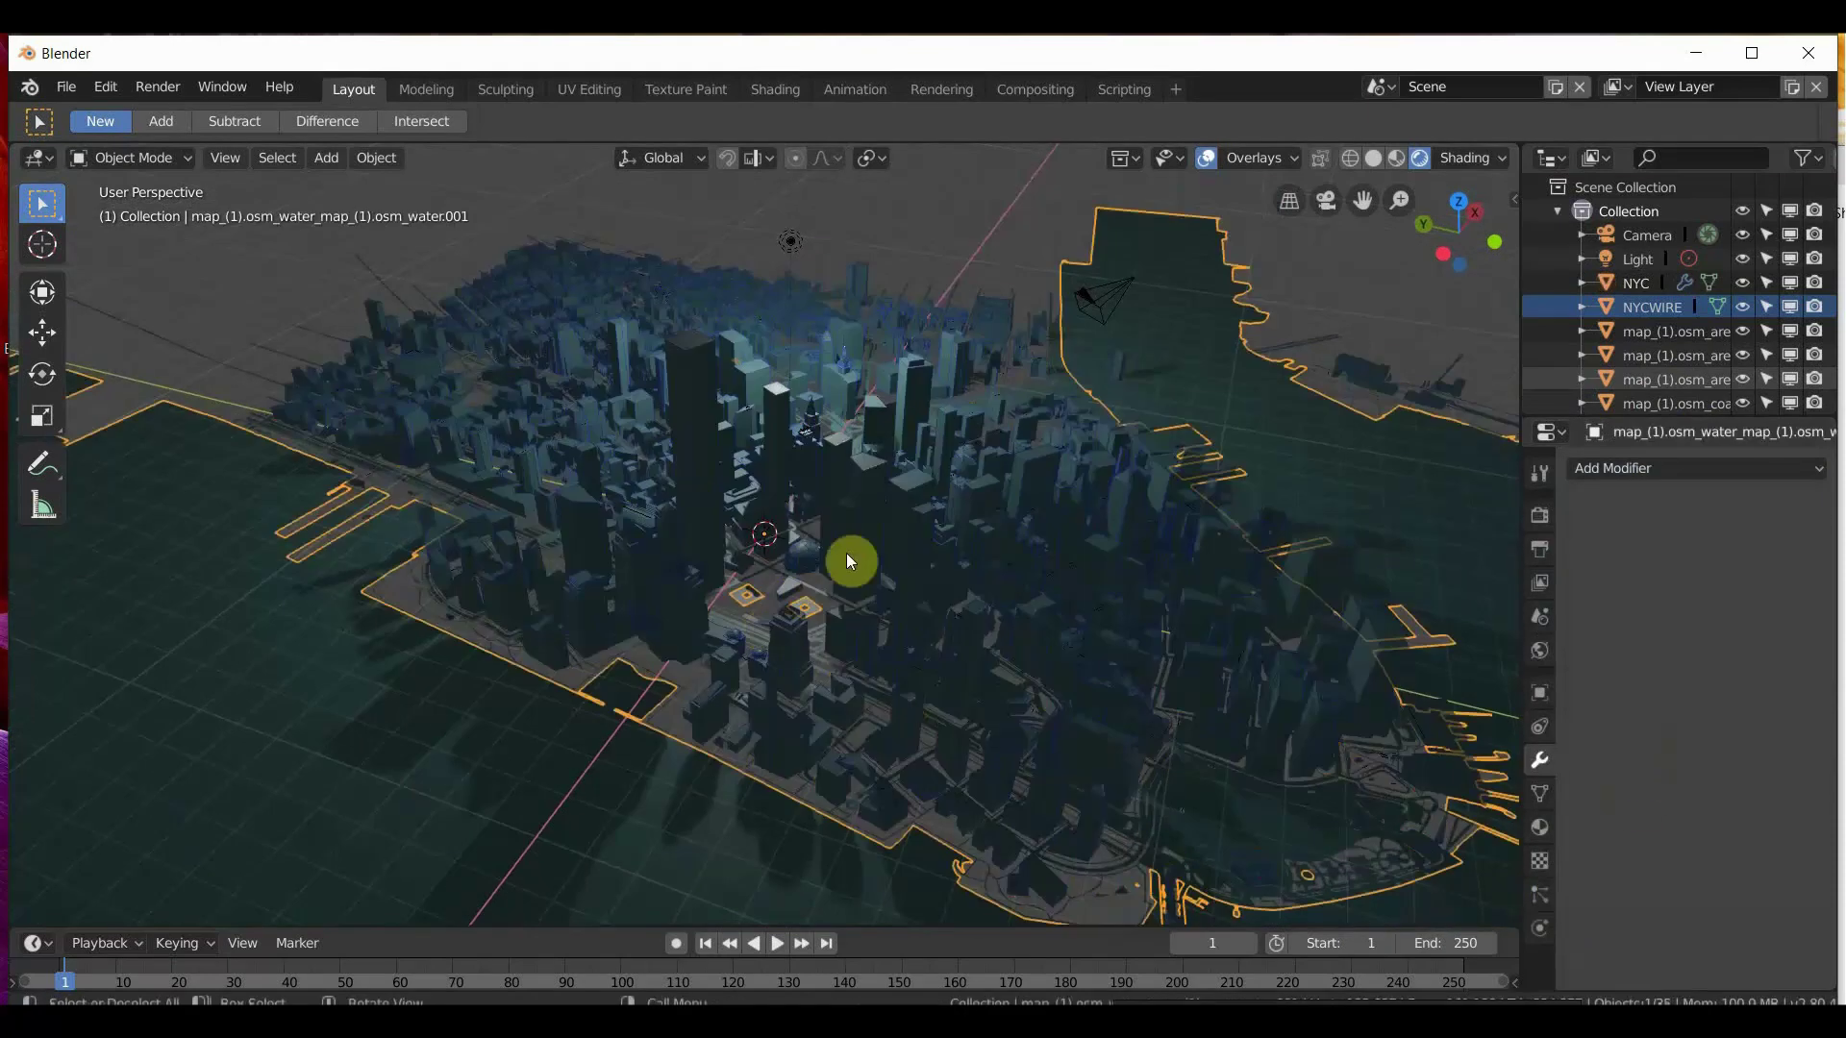
pyautogui.moveTo(850, 563); pyautogui.dragTo(846, 502, button='middle')
pyautogui.scroll(5, 846, 502)
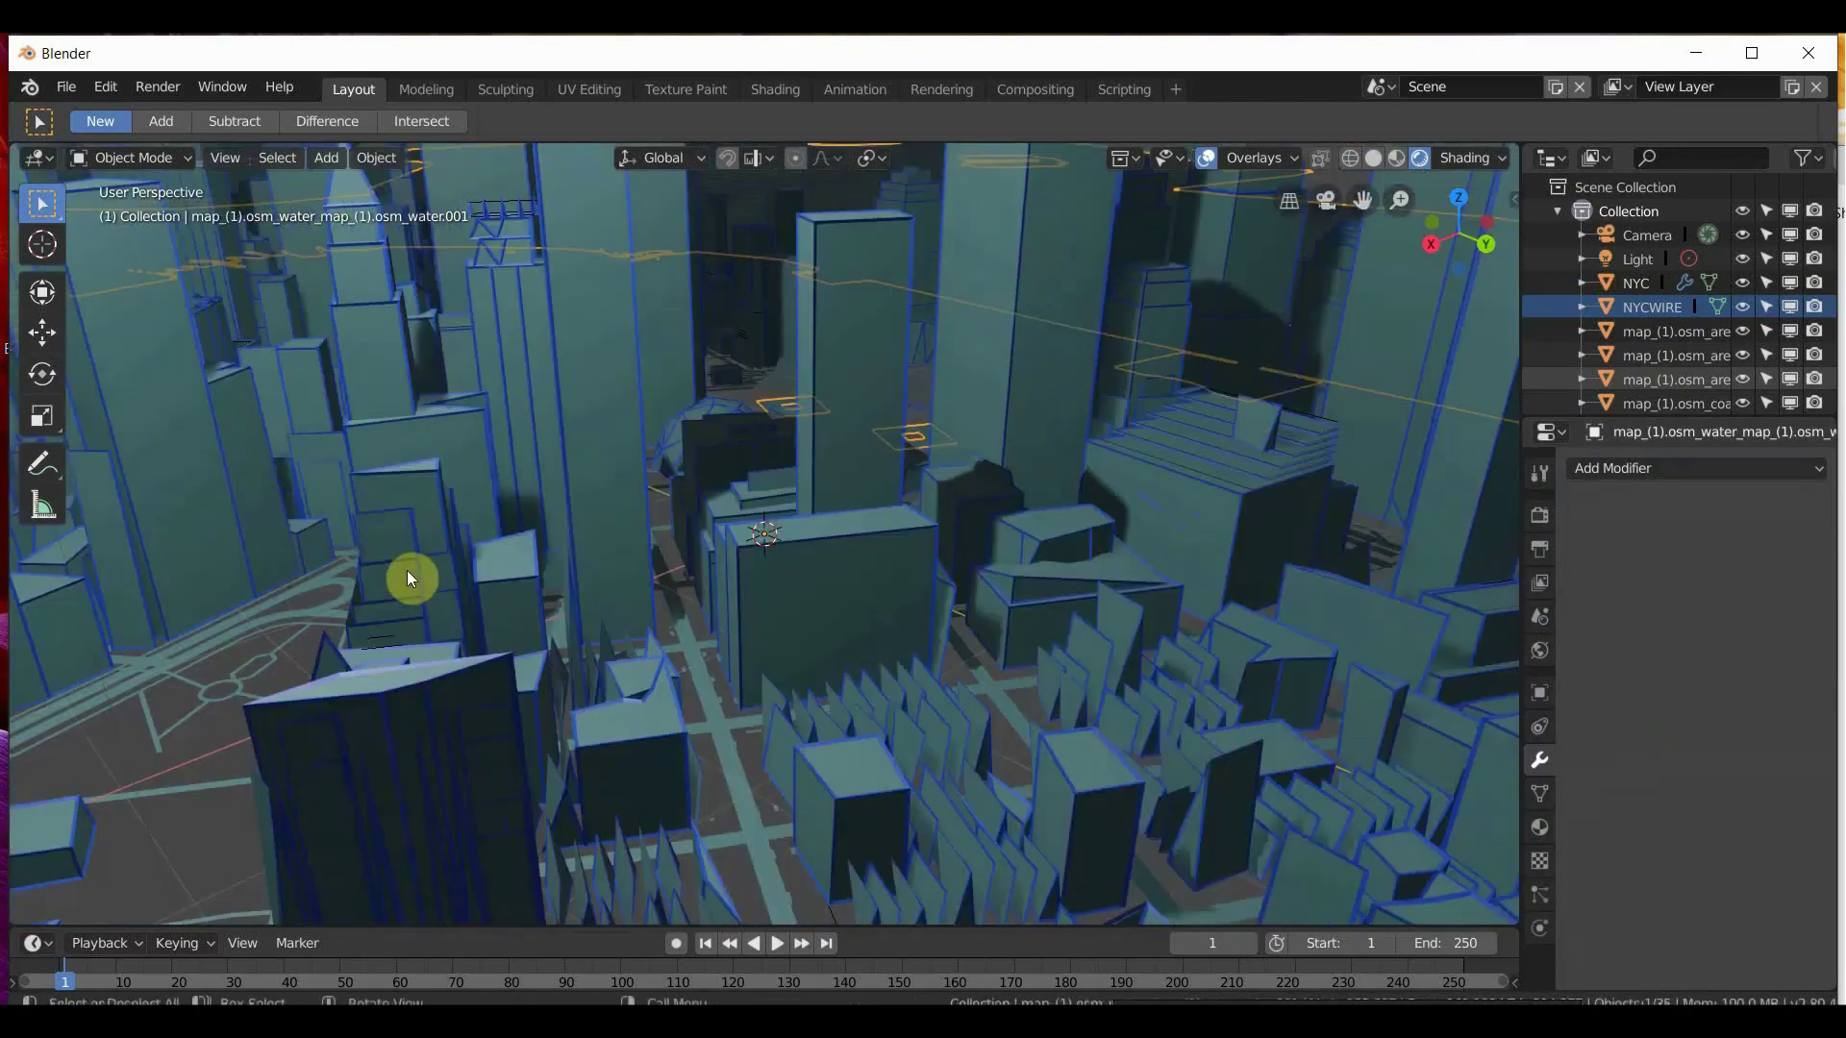
pyautogui.click(417, 544)
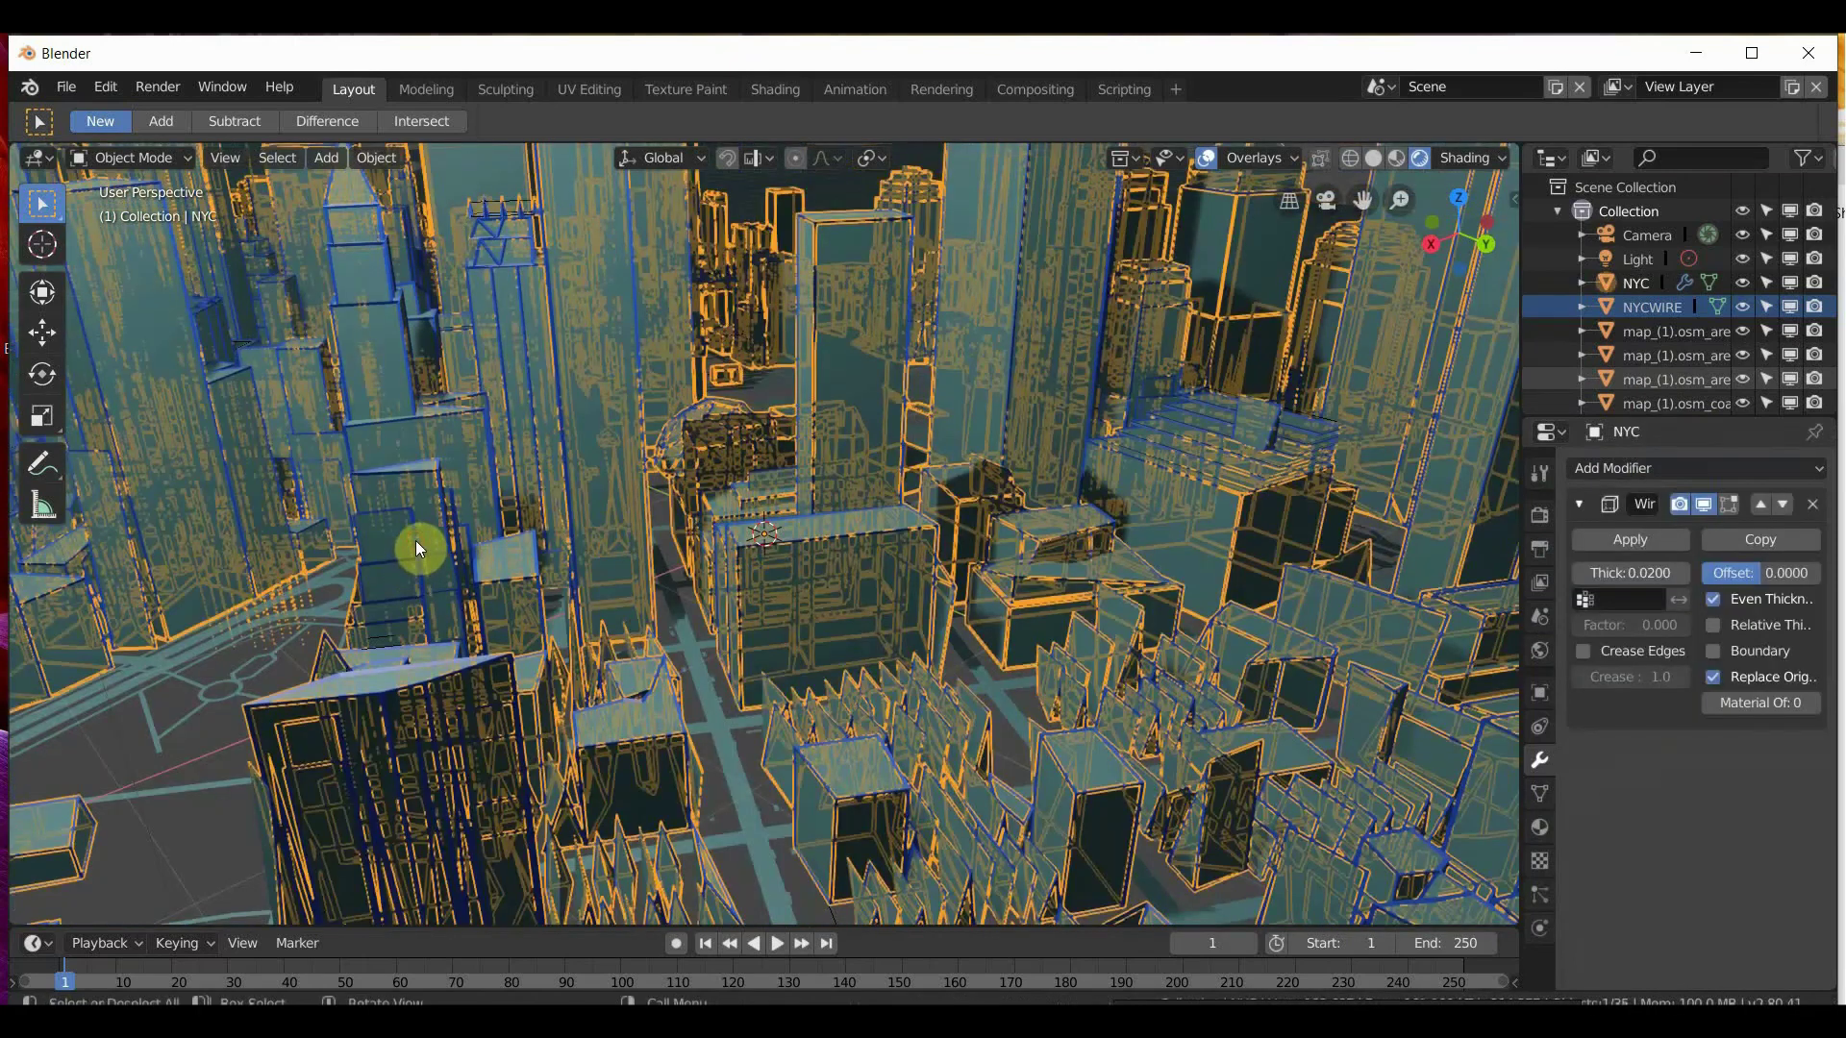
pyautogui.moveTo(415, 540); pyautogui.dragTo(868, 534, button='middle')
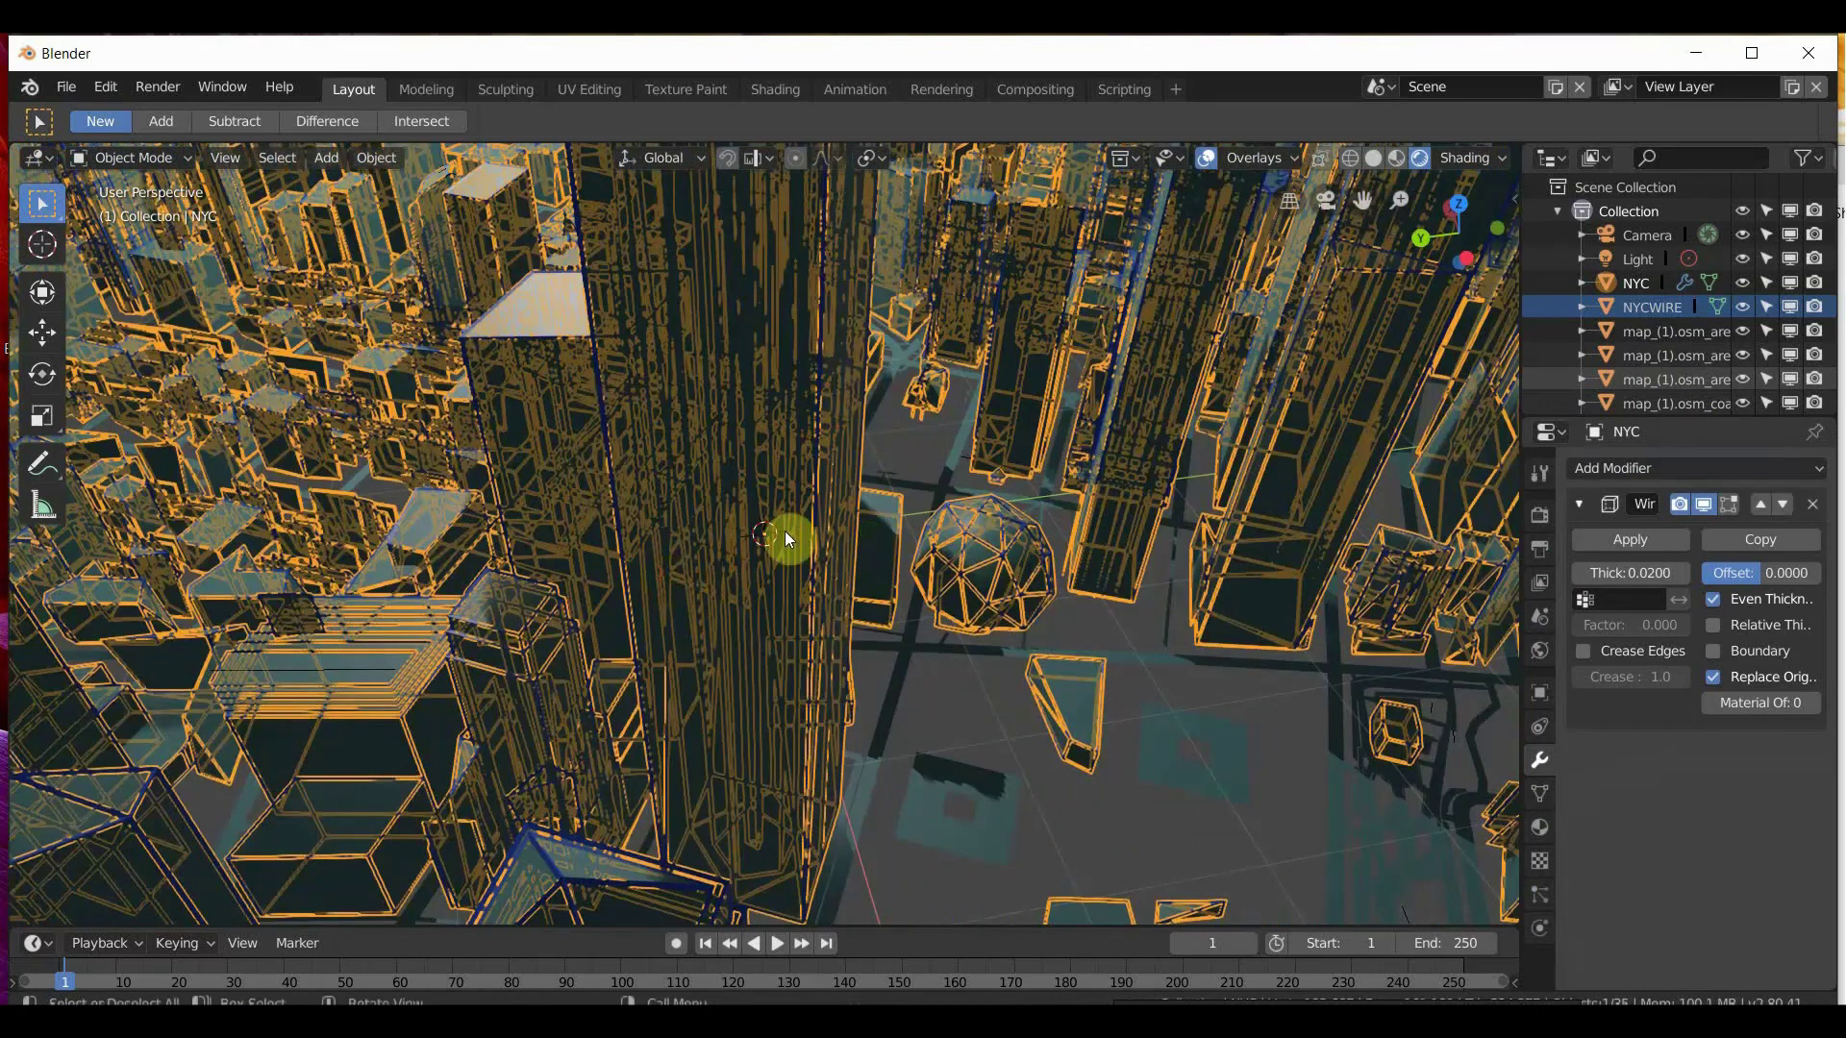
# Change the surface shader of the NYC object's Material.001 to Emission.
pyautogui.click(1538, 654)
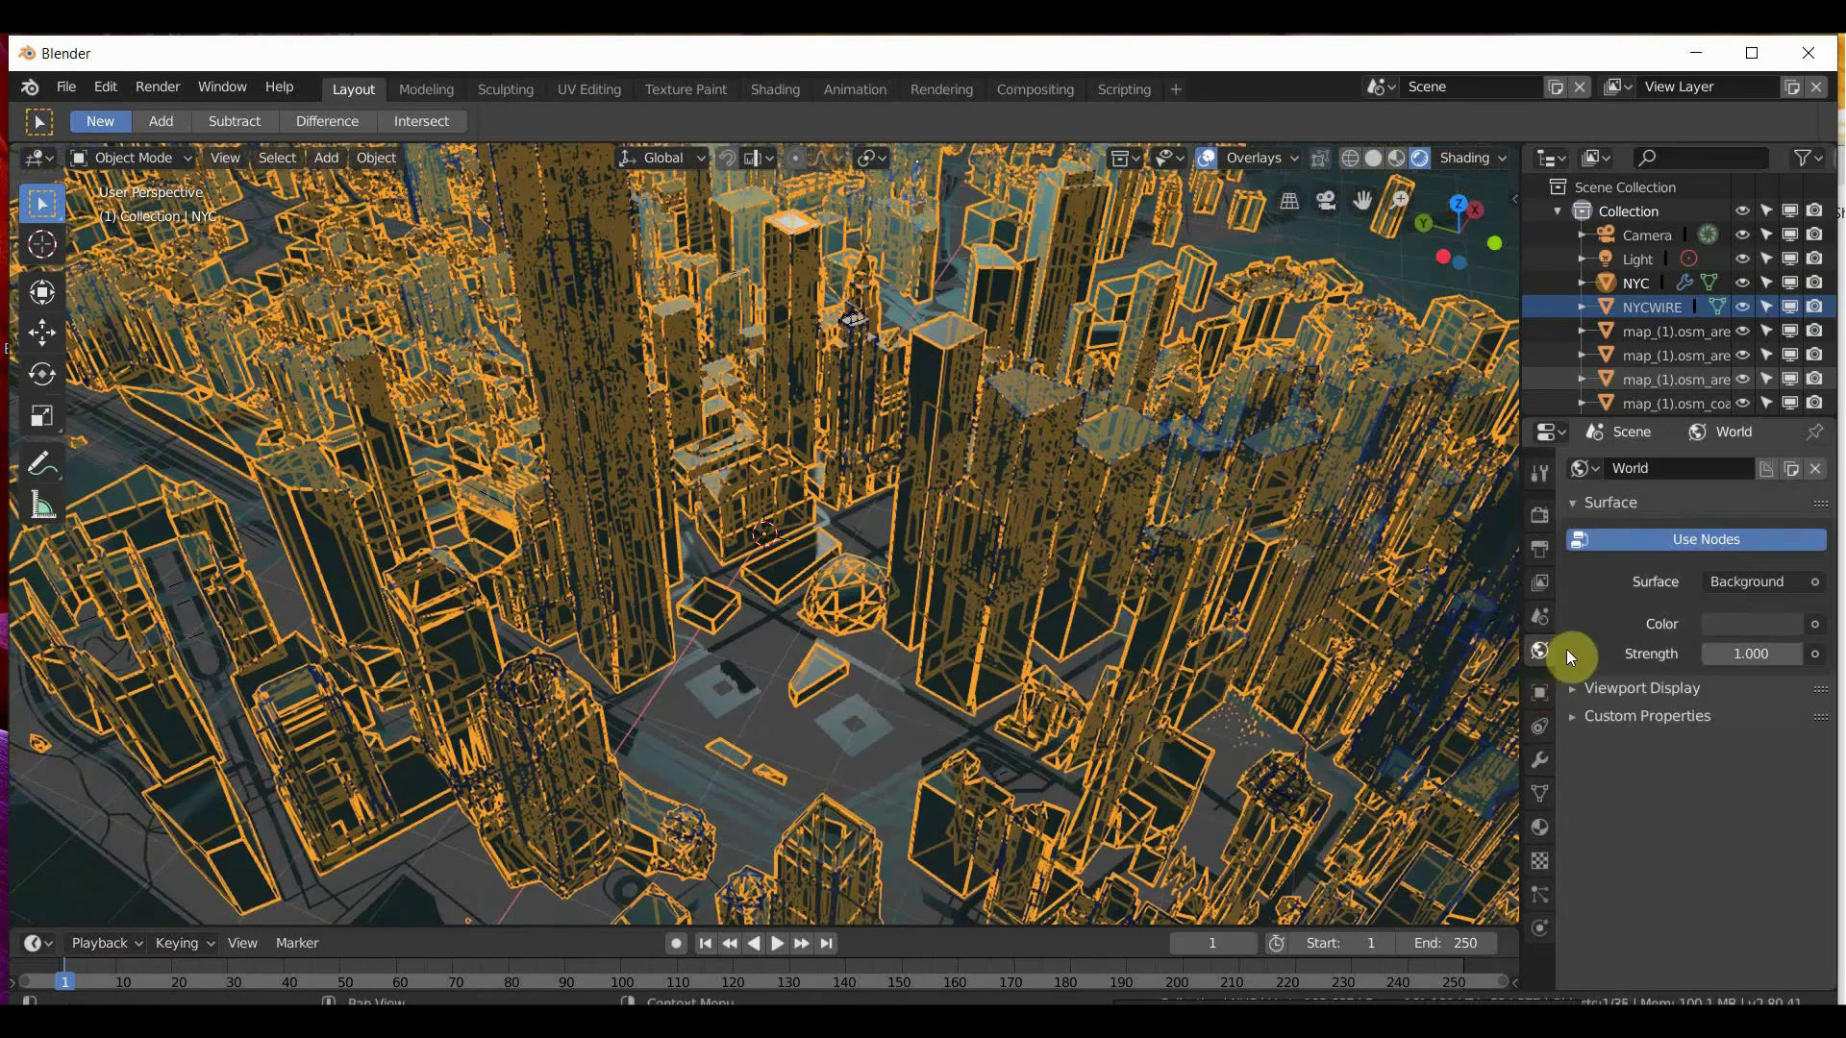
pyautogui.click(1540, 825)
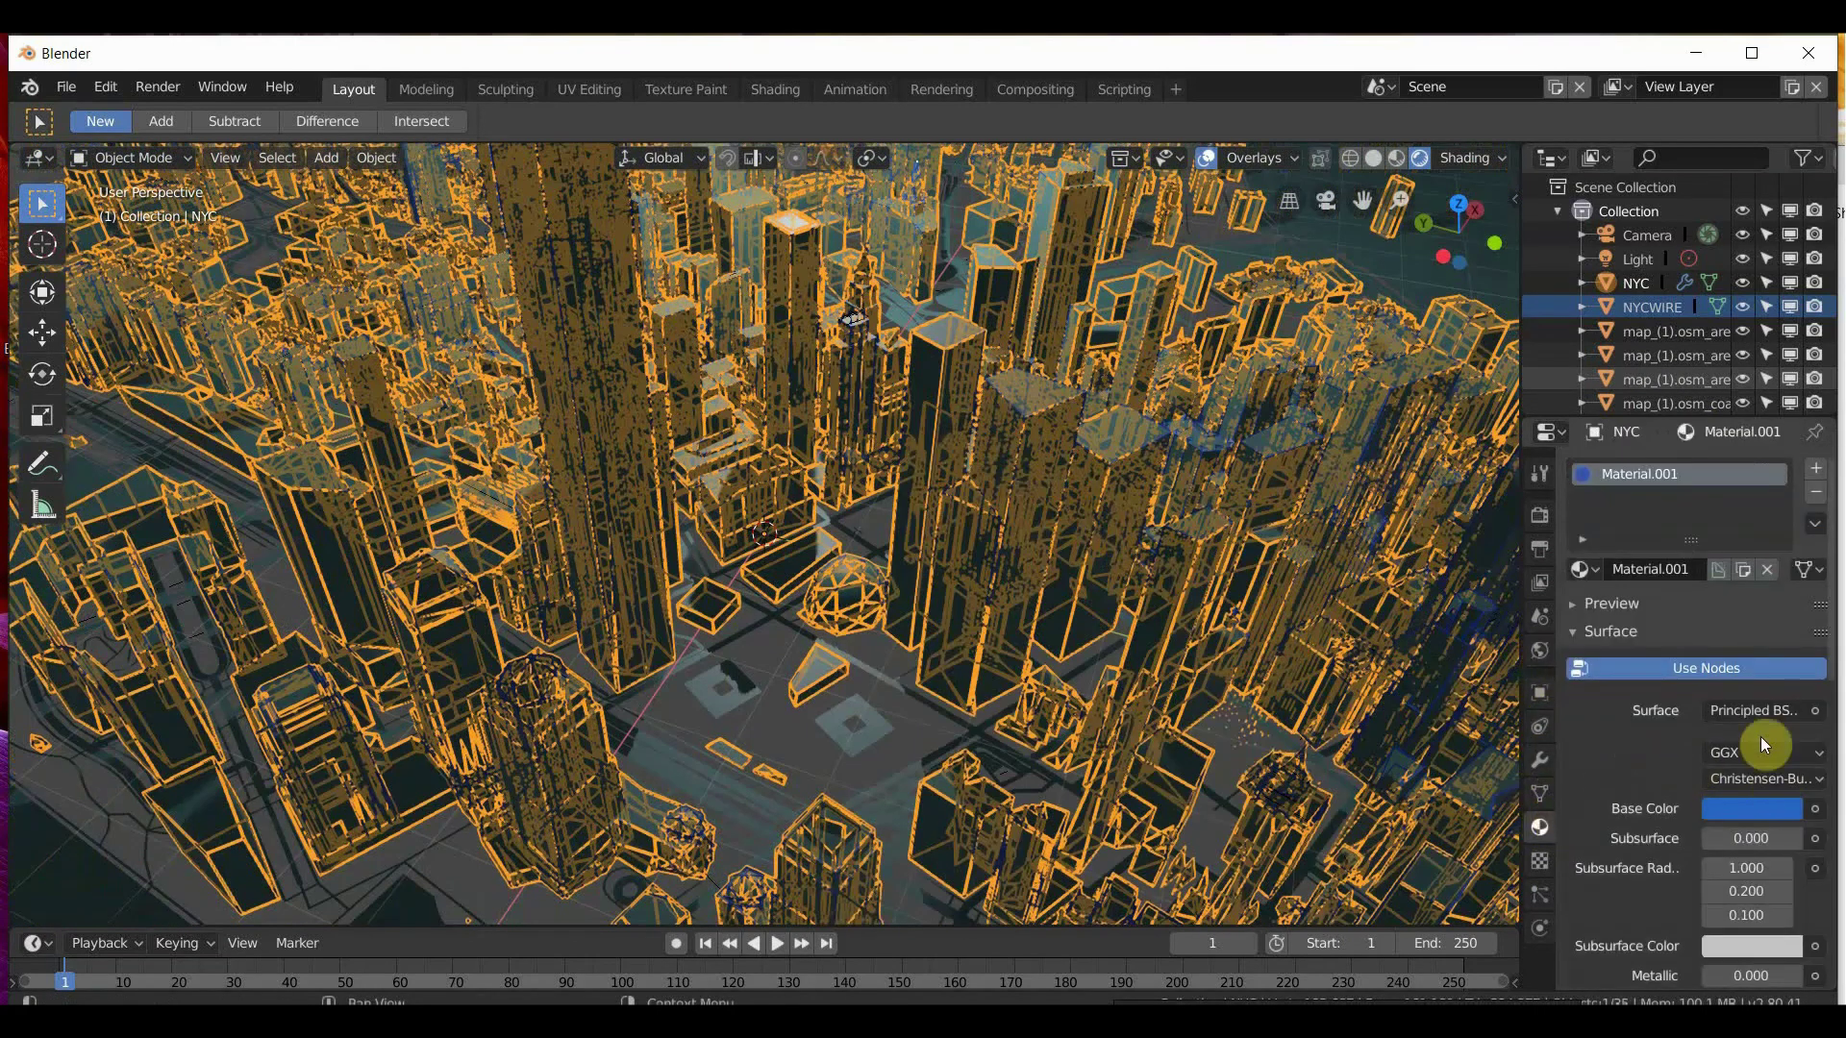
pyautogui.click(1747, 715)
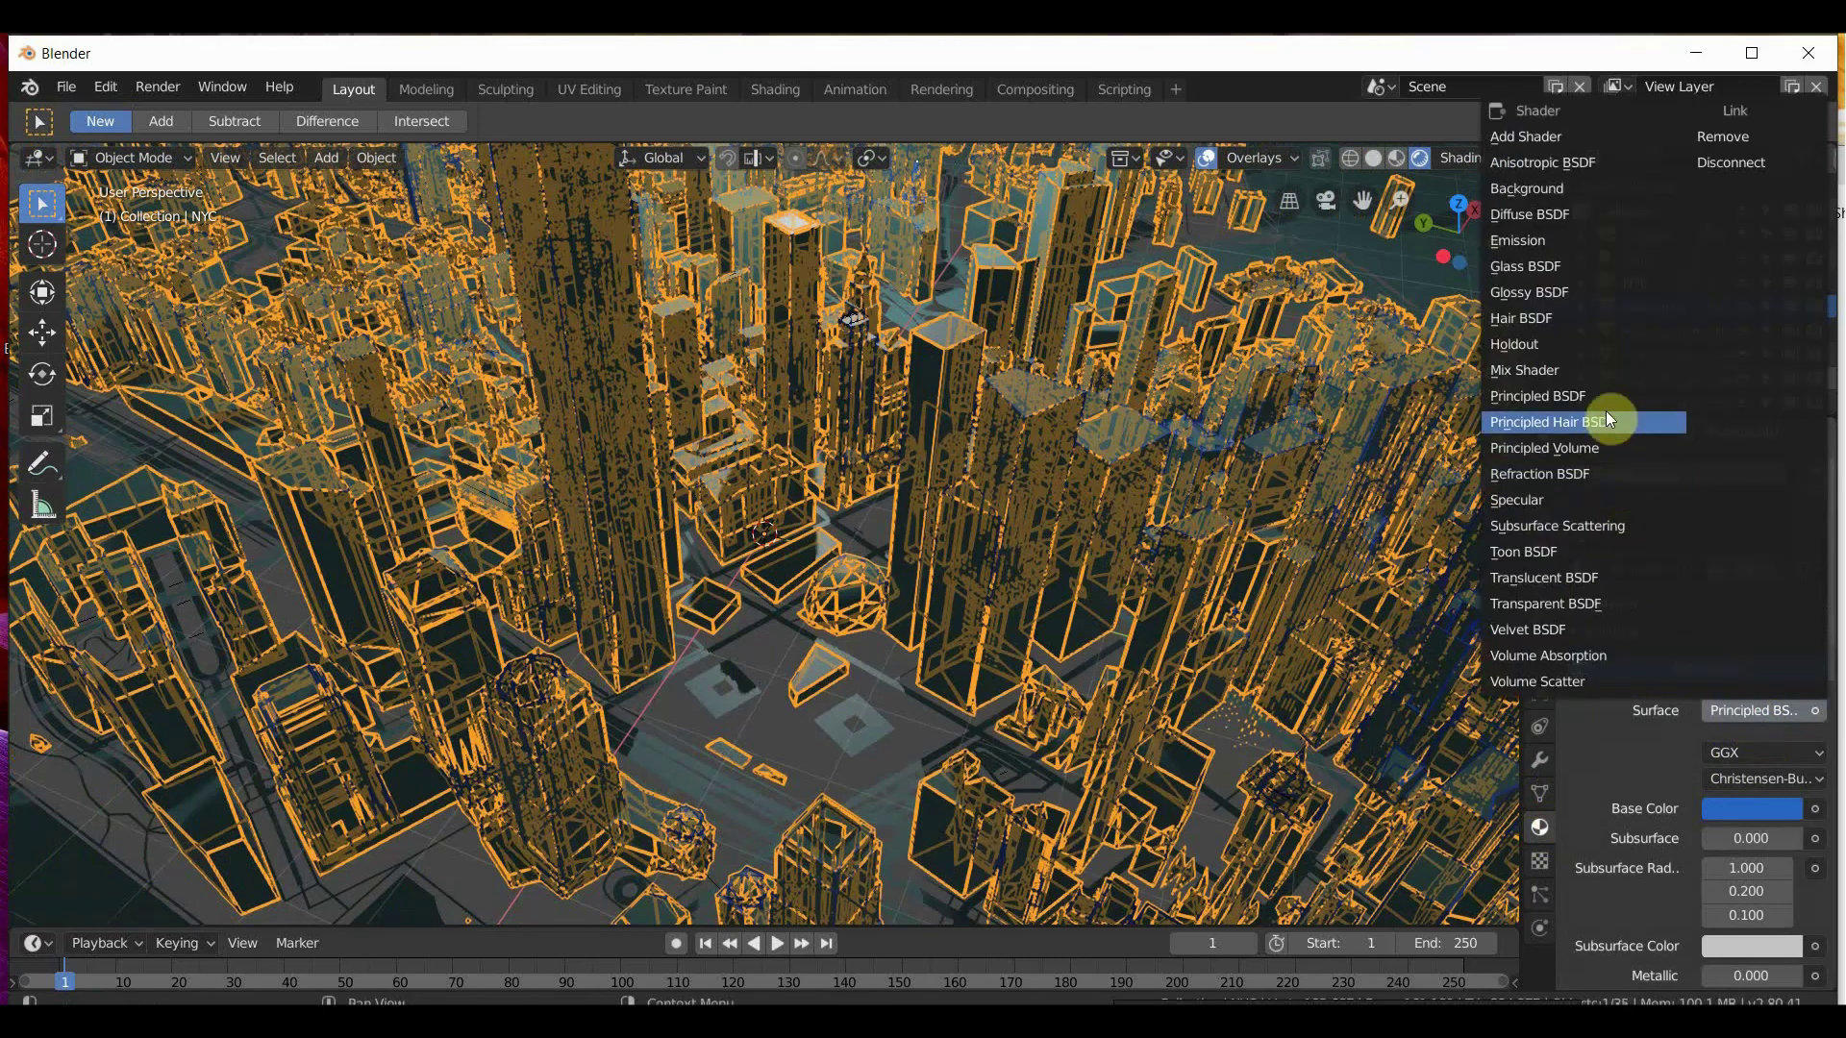
pyautogui.click(1568, 241)
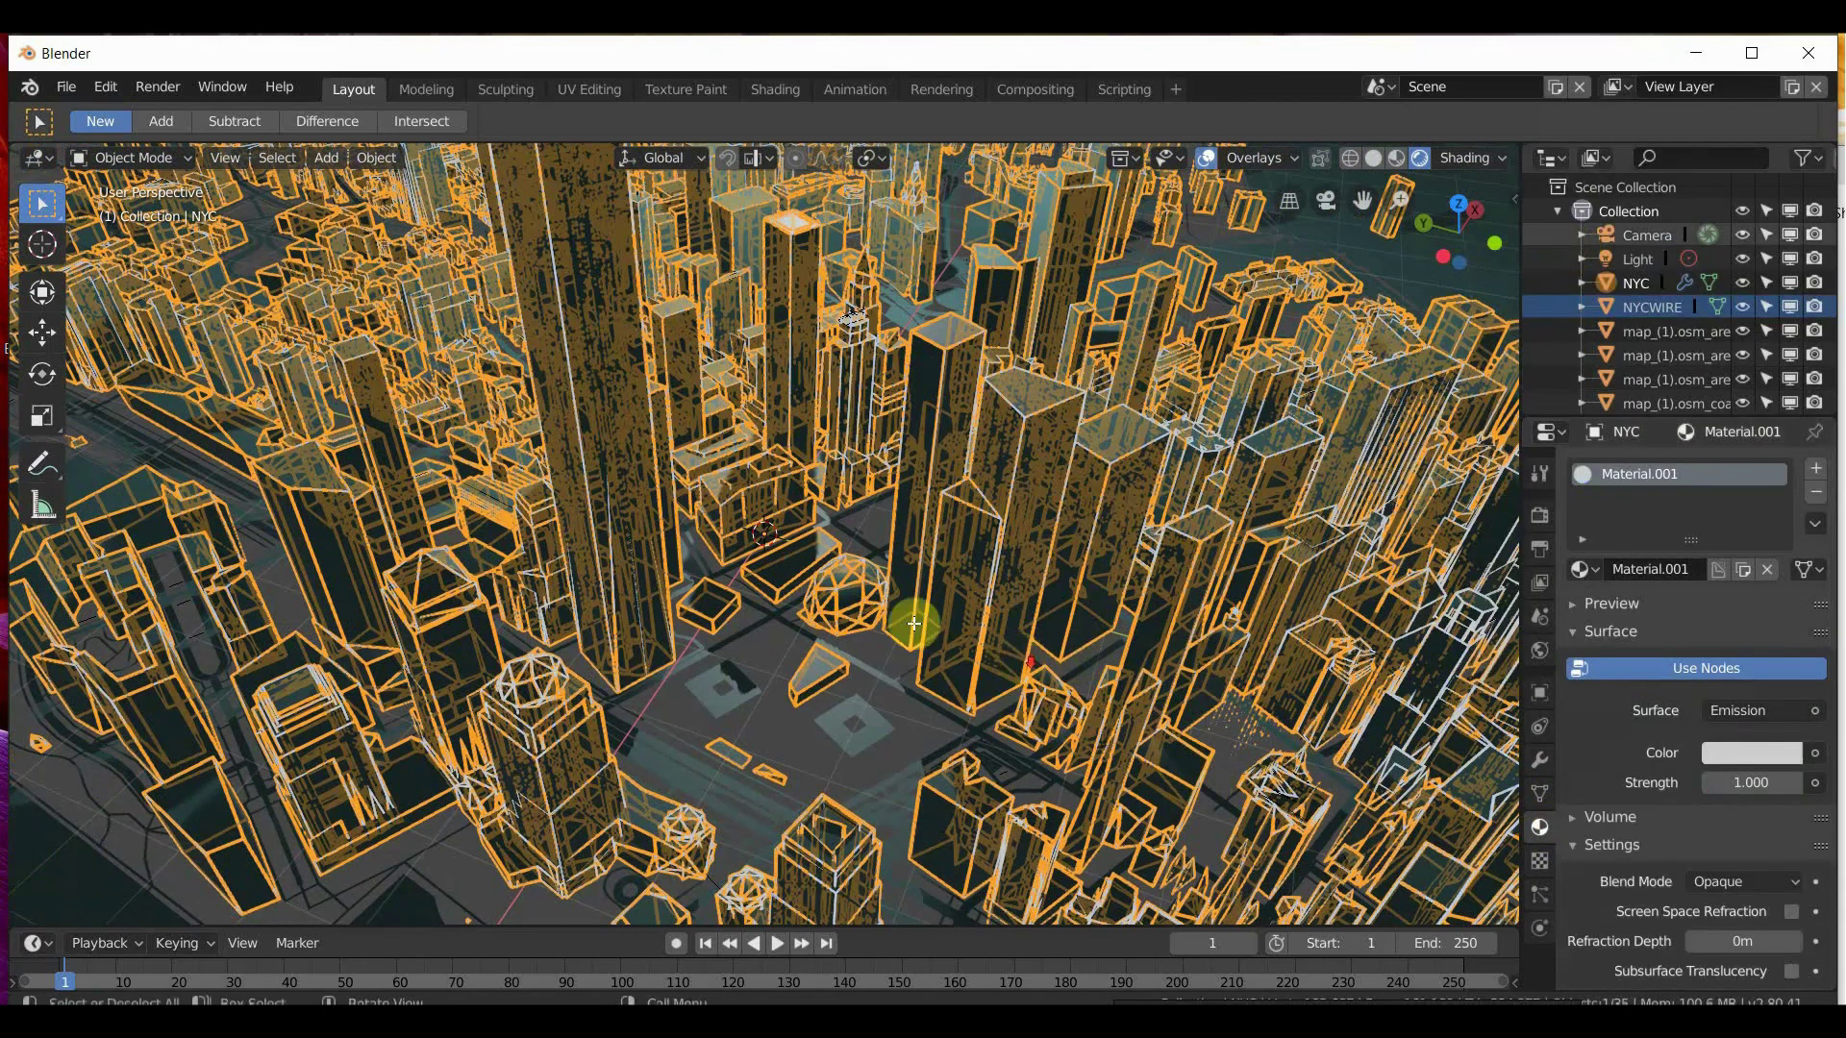
pyautogui.scroll(-6, 914, 618)
pyautogui.click(885, 666)
pyautogui.moveTo(878, 659); pyautogui.dragTo(861, 597, button='middle')
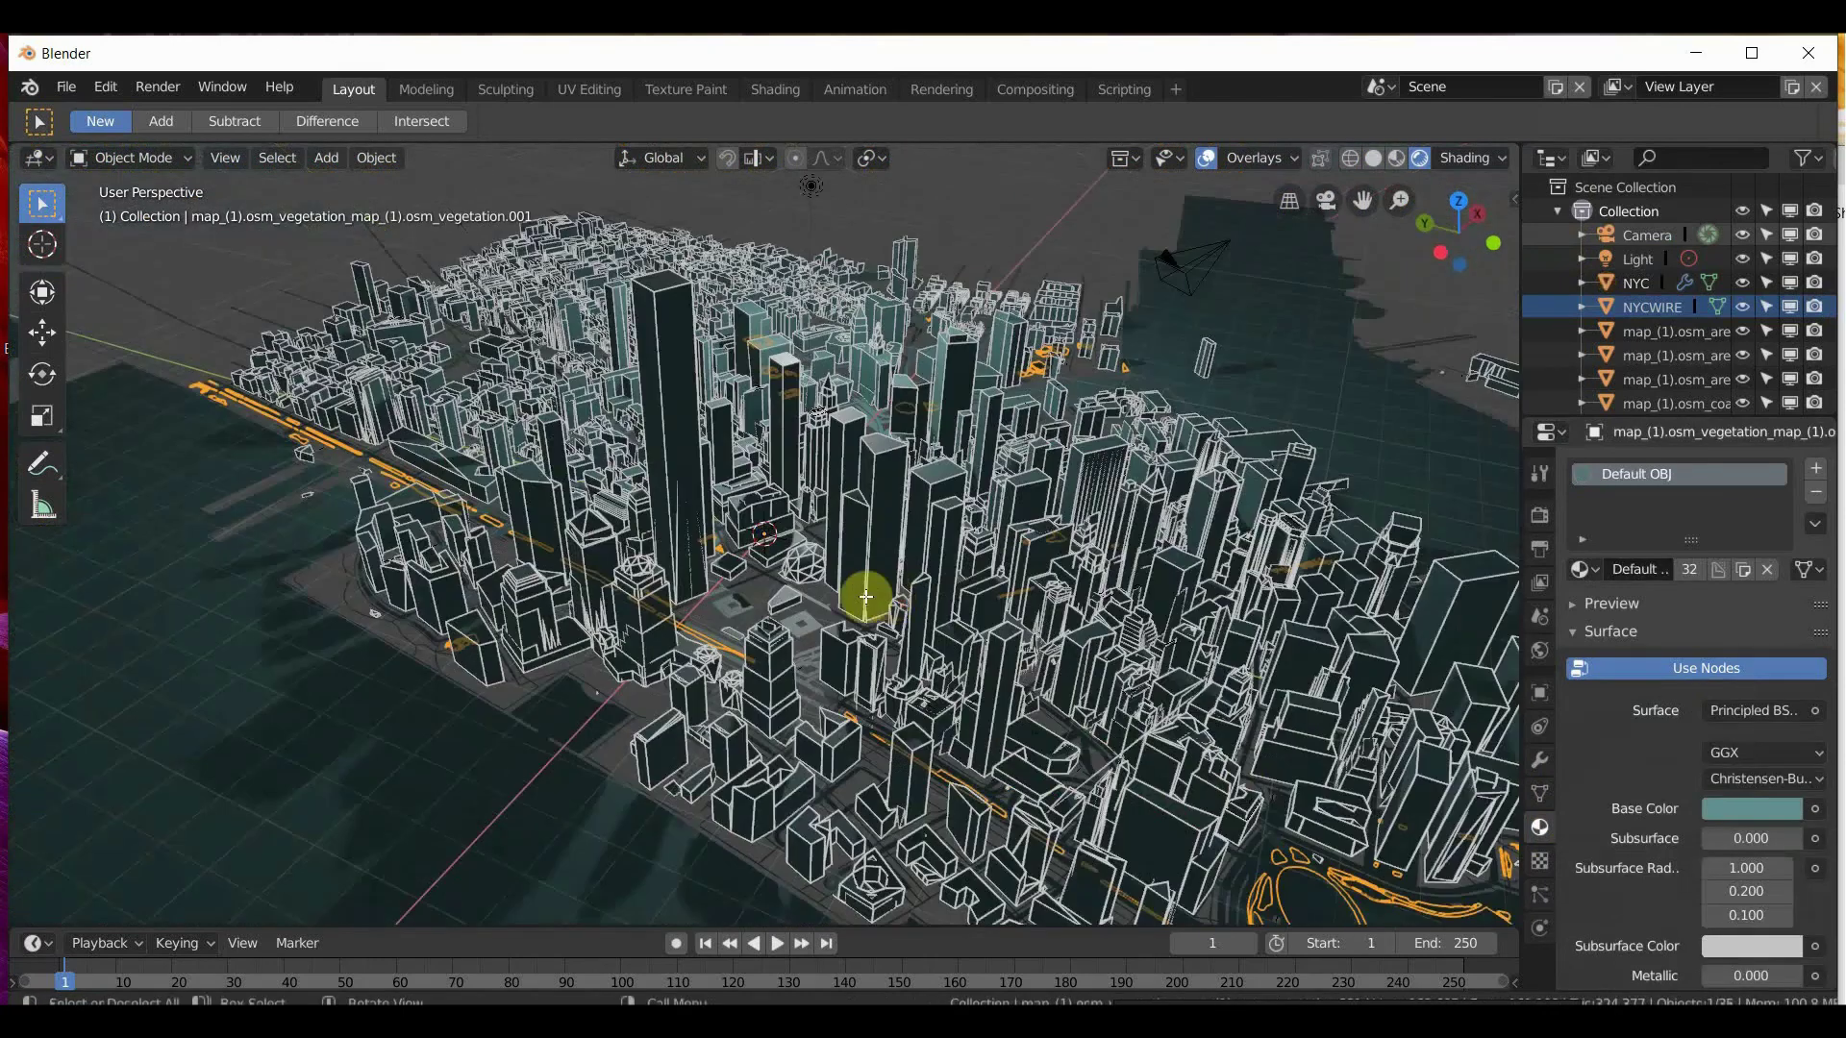
# Select the water object and compare the city with the giphy.gif reference image in Photos.
pyautogui.click(393, 903)
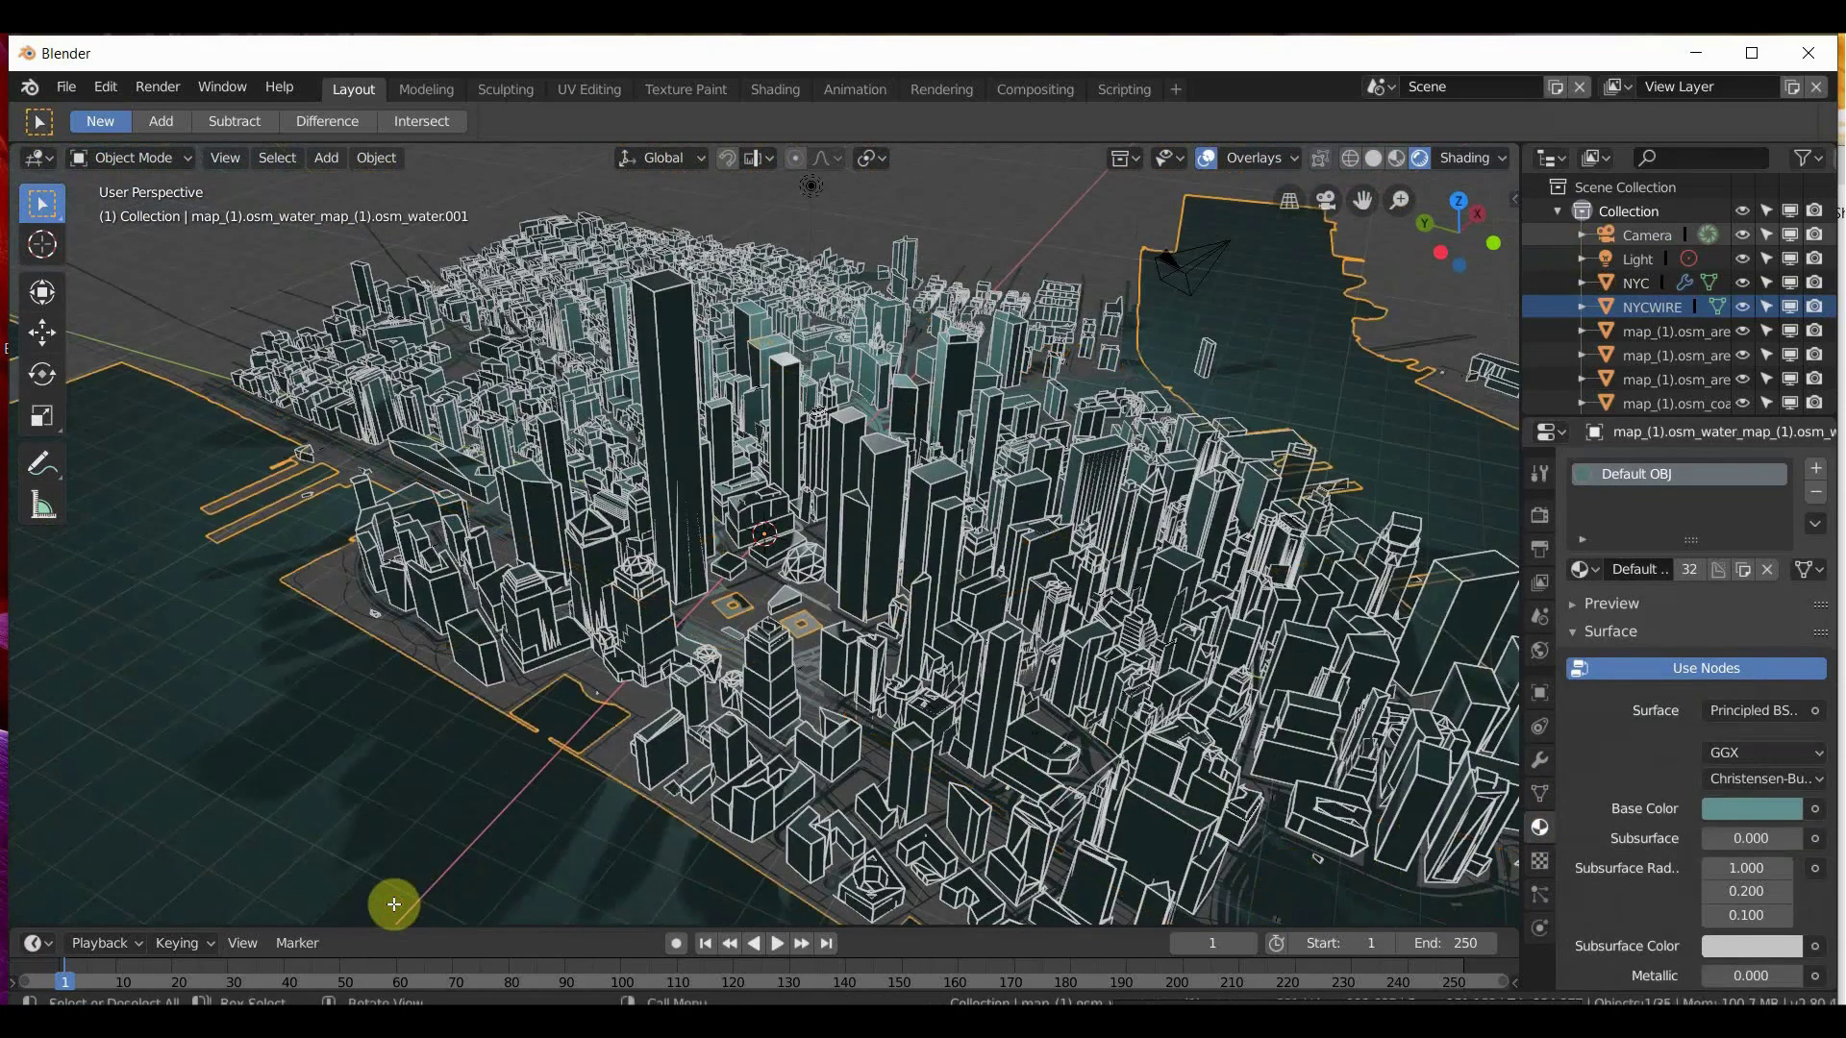
pyautogui.hotkey('alt', 'Tab')
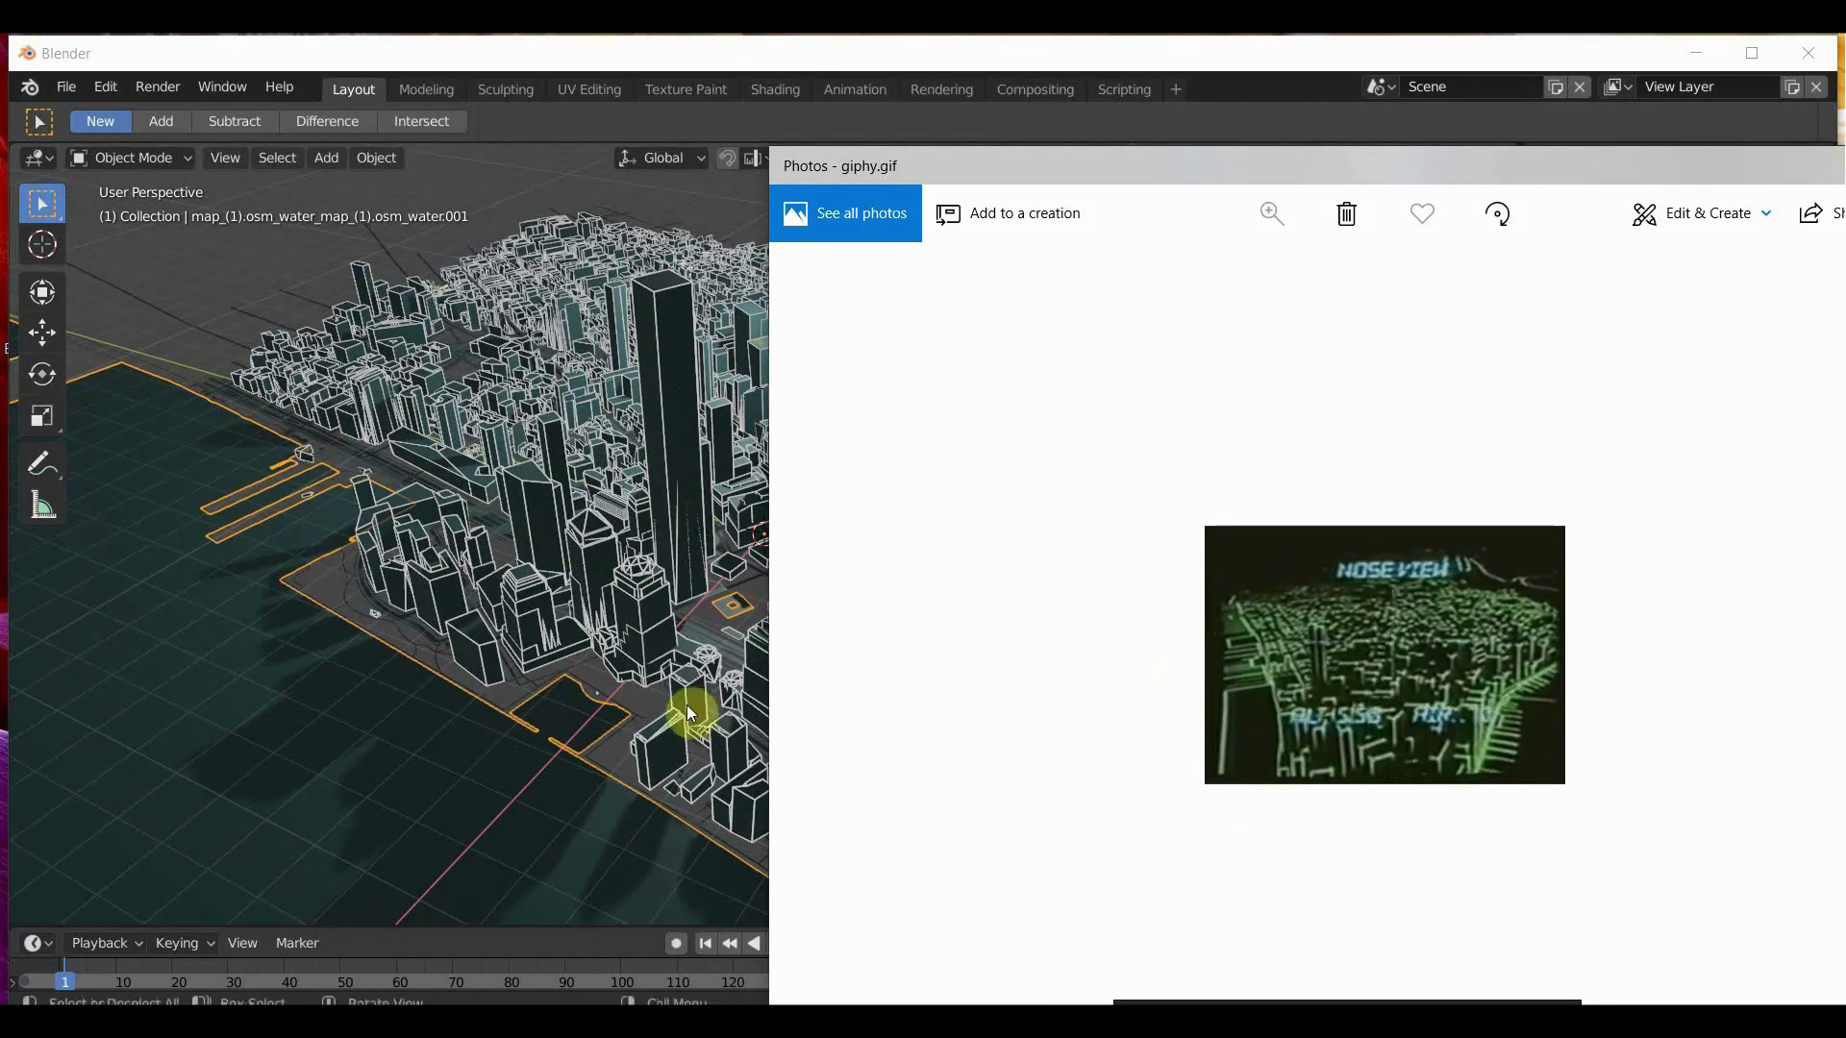
pyautogui.scroll(-5, 515, 636)
pyautogui.click(515, 636)
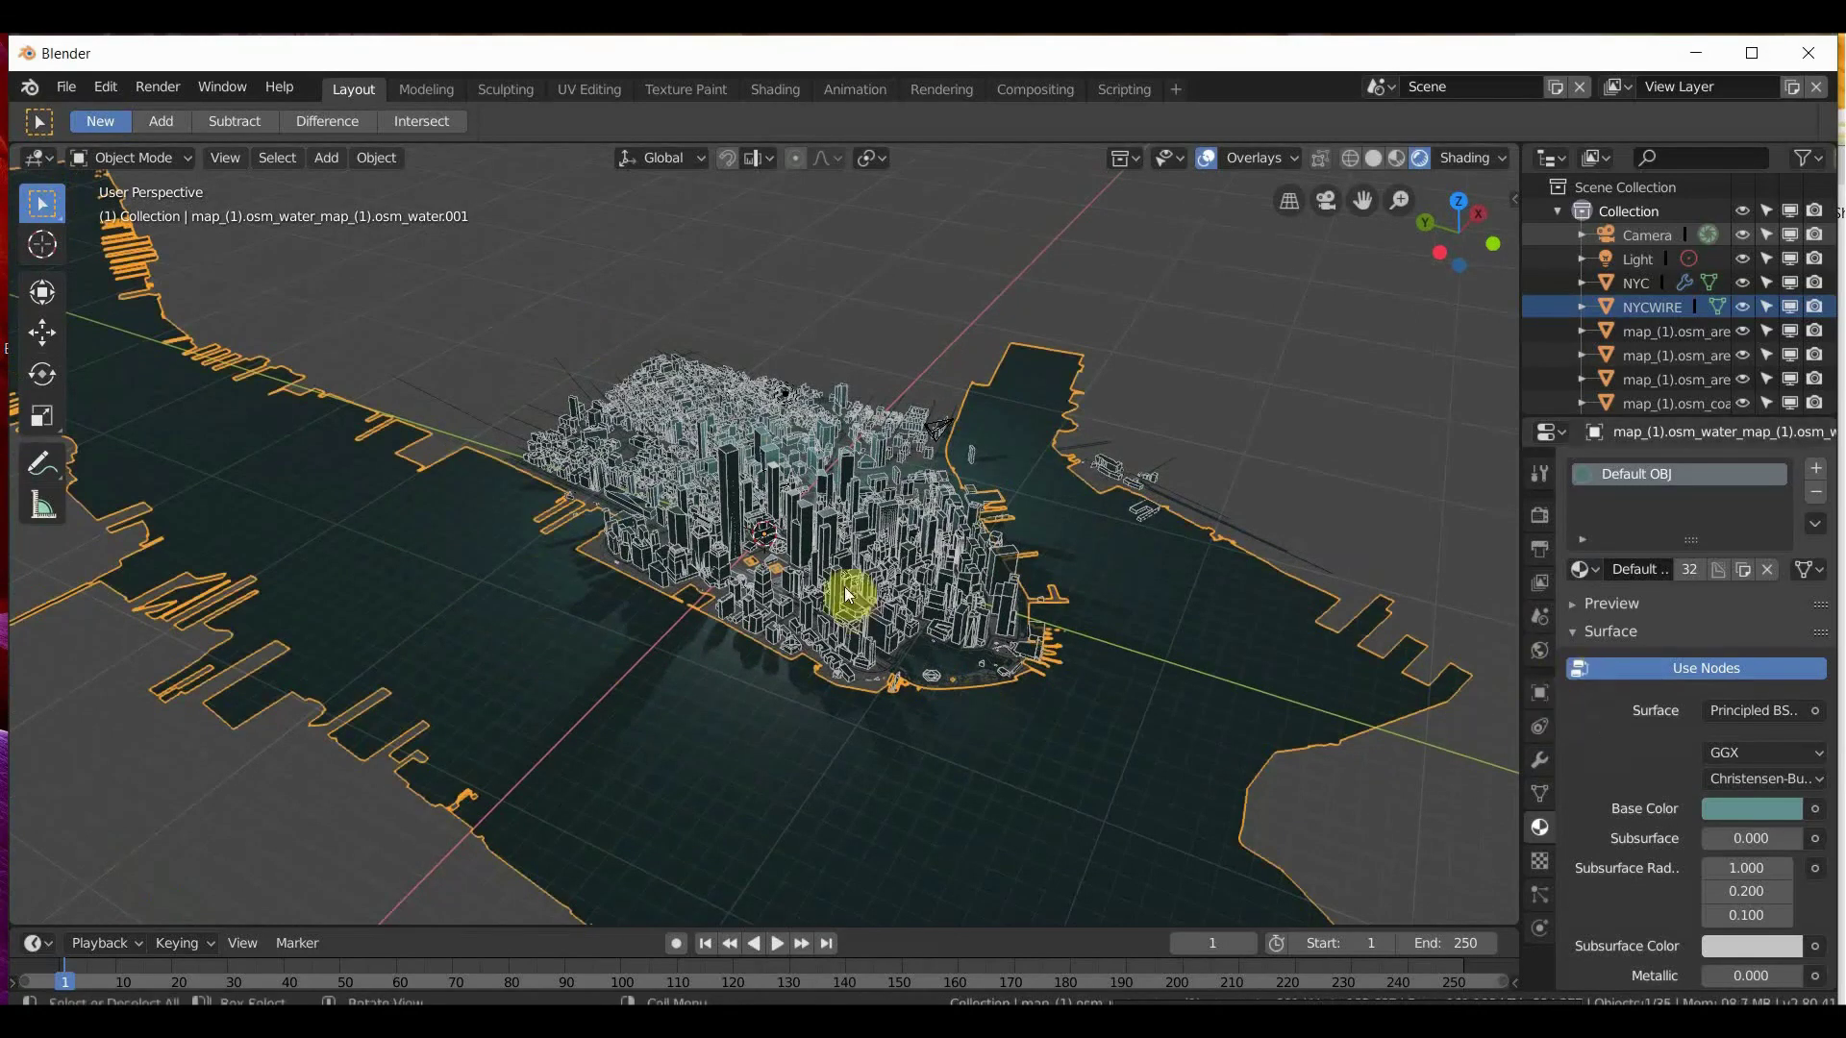
# Add a Wireframe modifier to the water object and deselect it.
pyautogui.moveTo(850, 586); pyautogui.dragTo(856, 585, button='middle')
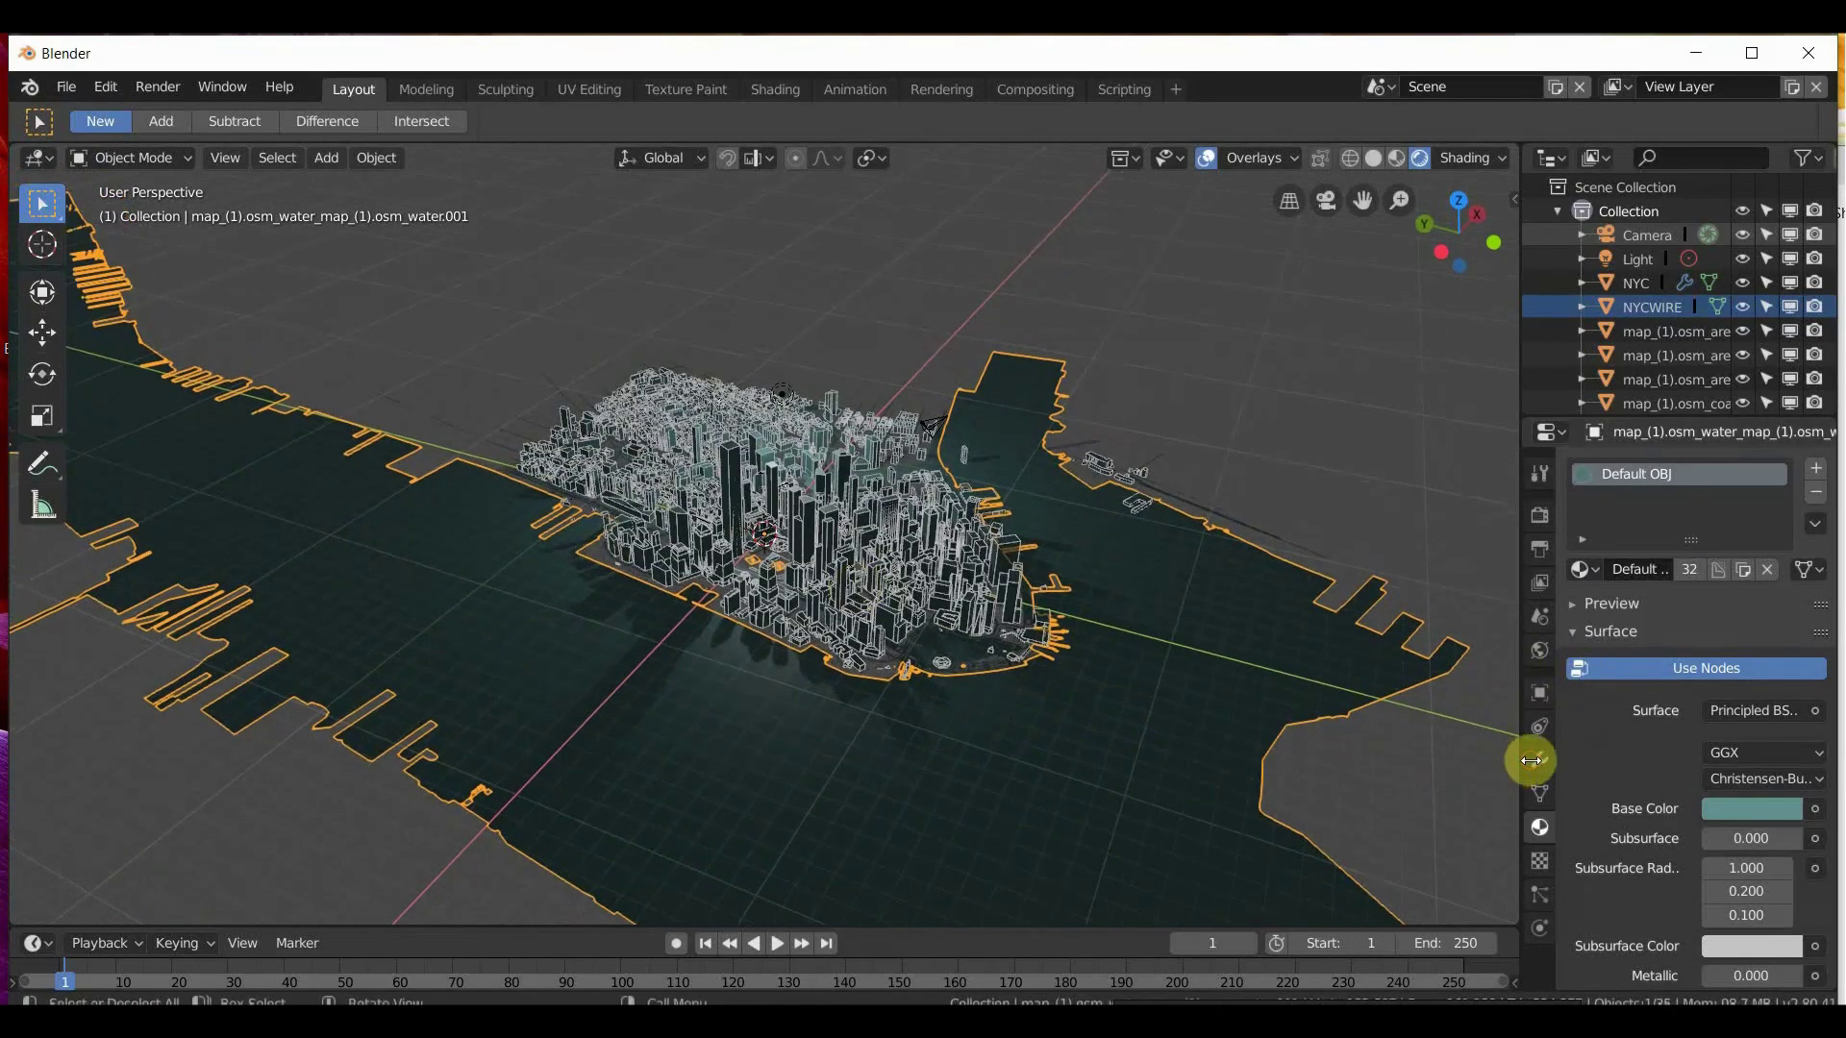
pyautogui.click(1539, 472)
pyautogui.click(1653, 468)
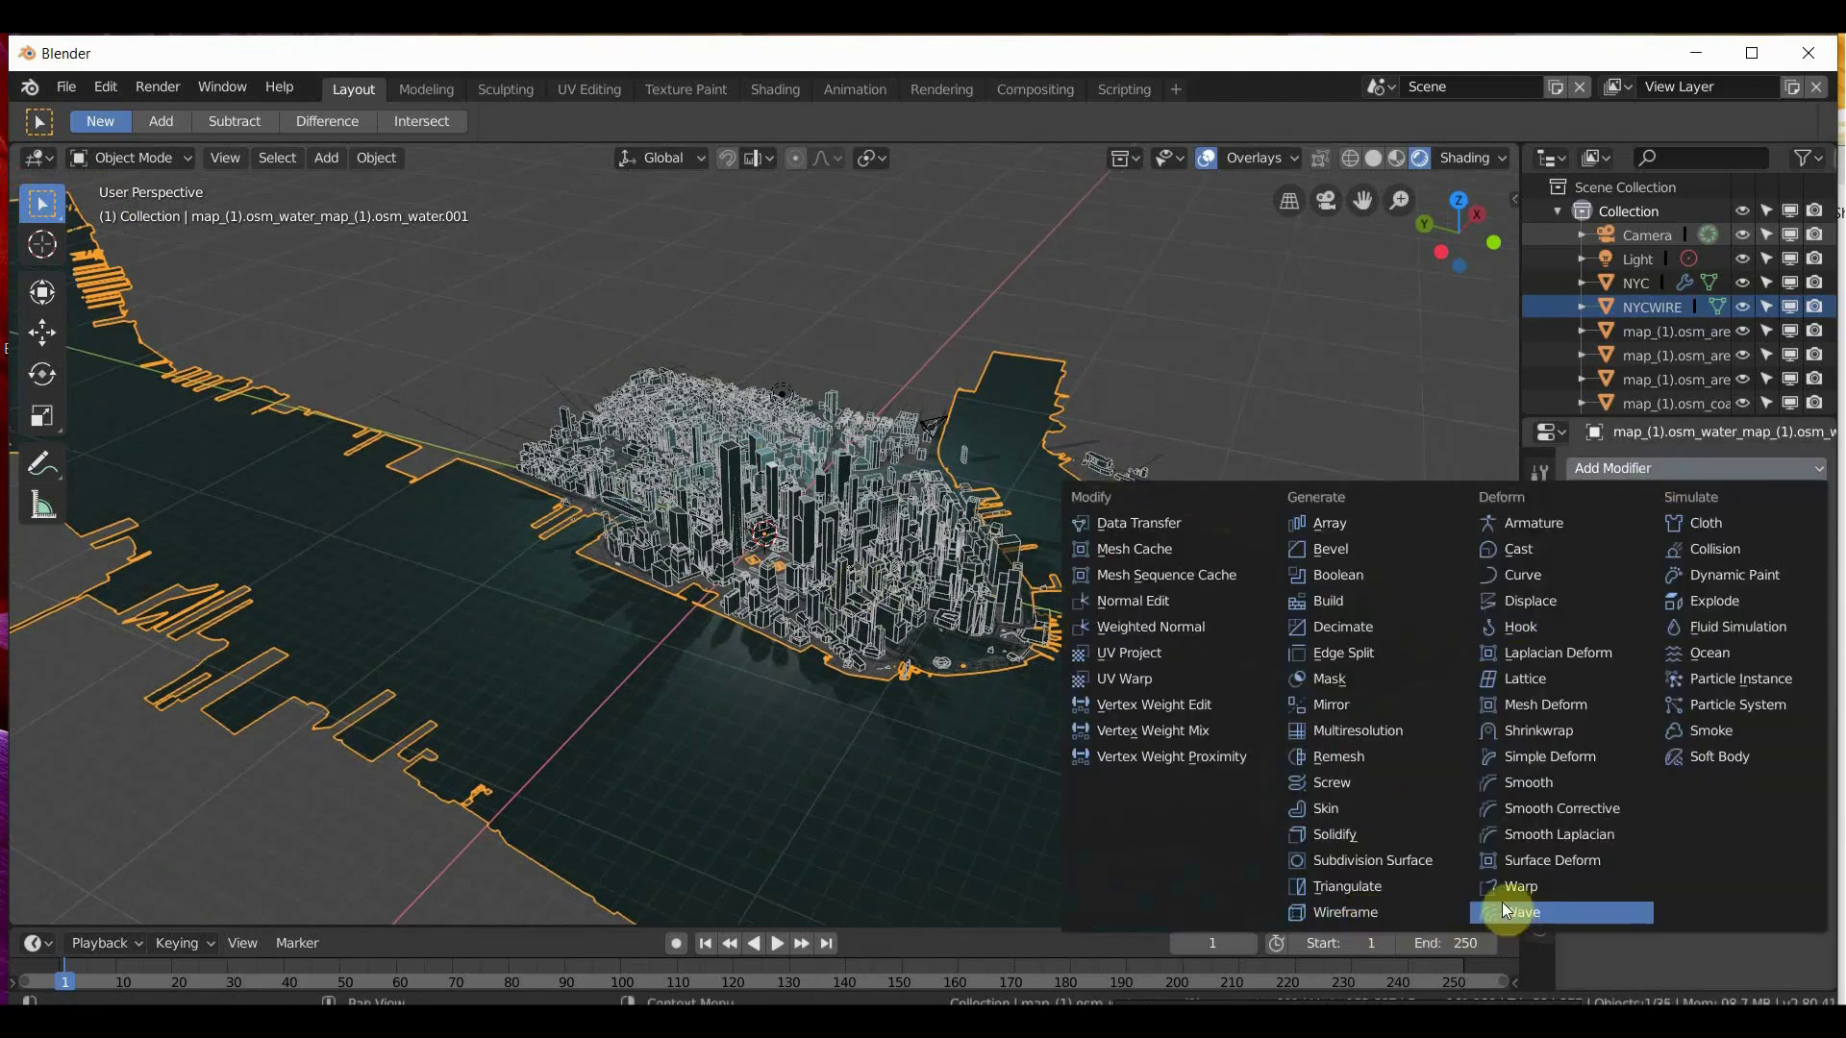
pyautogui.click(1417, 905)
pyautogui.hotkey('alt', 'a')
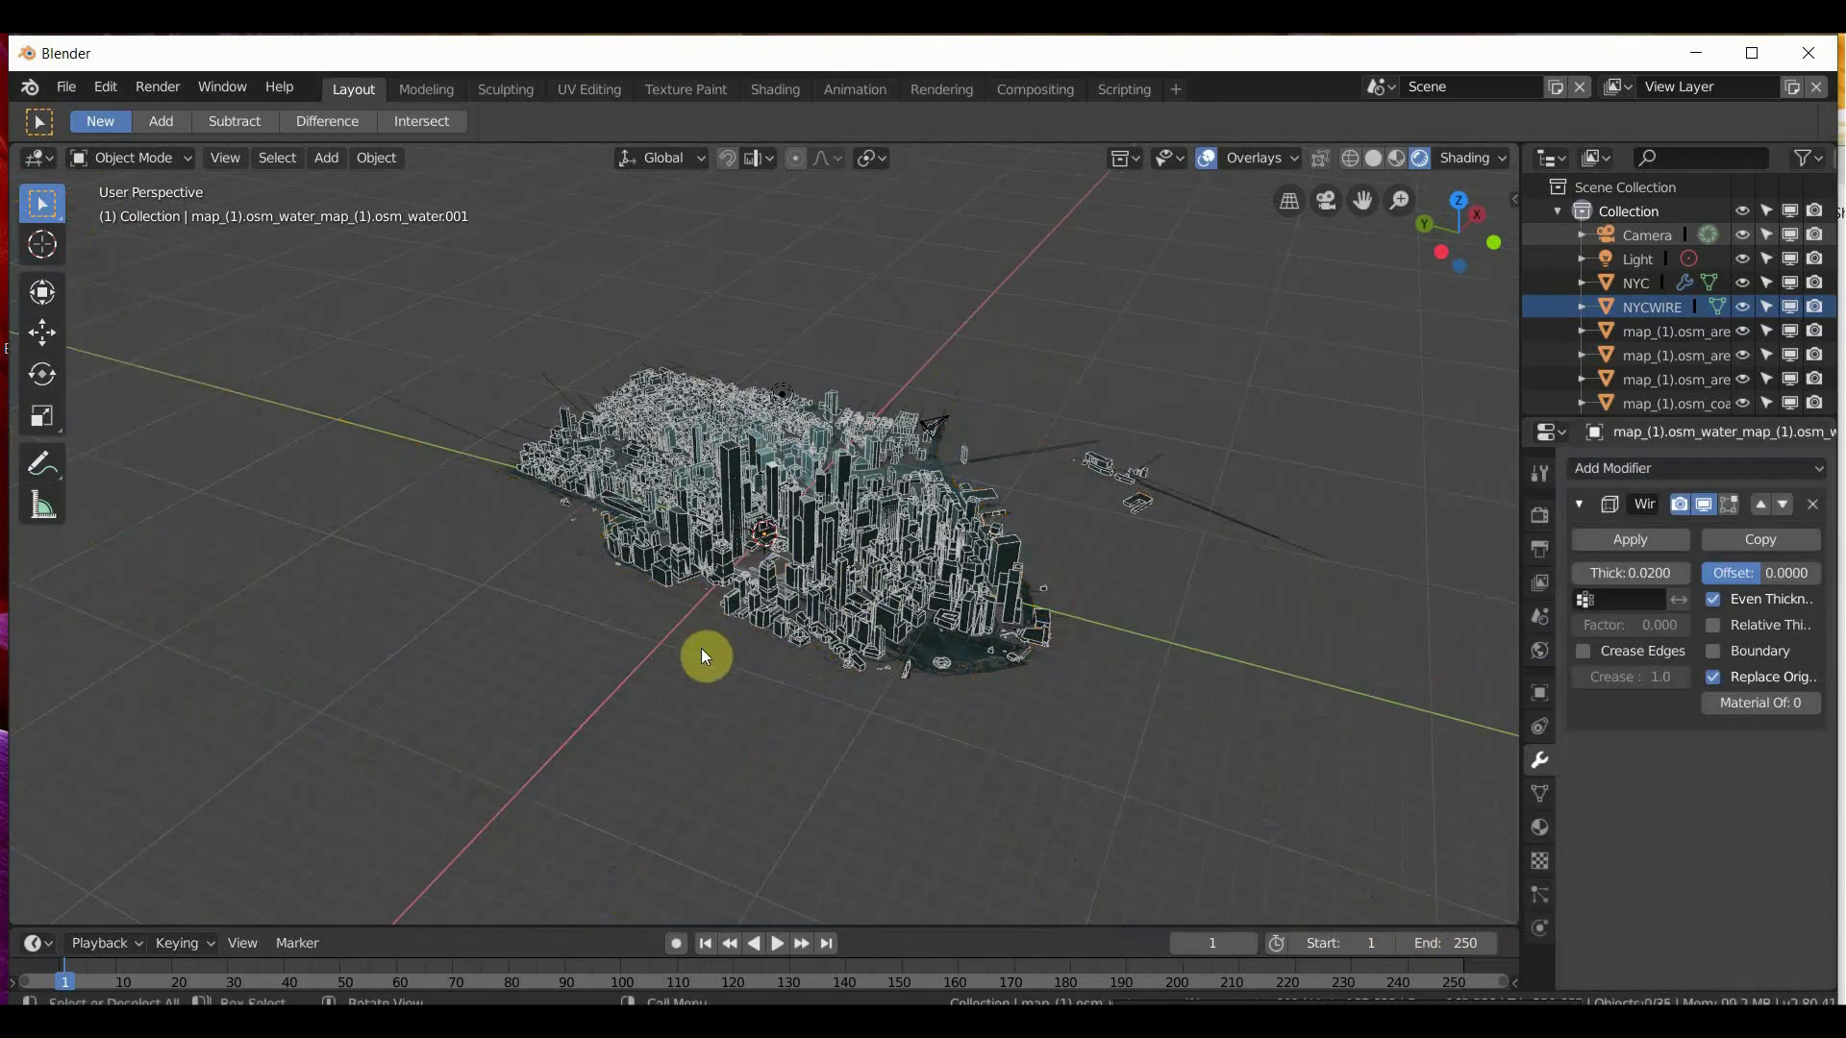
pyautogui.moveTo(701, 648); pyautogui.dragTo(733, 634, button='middle')
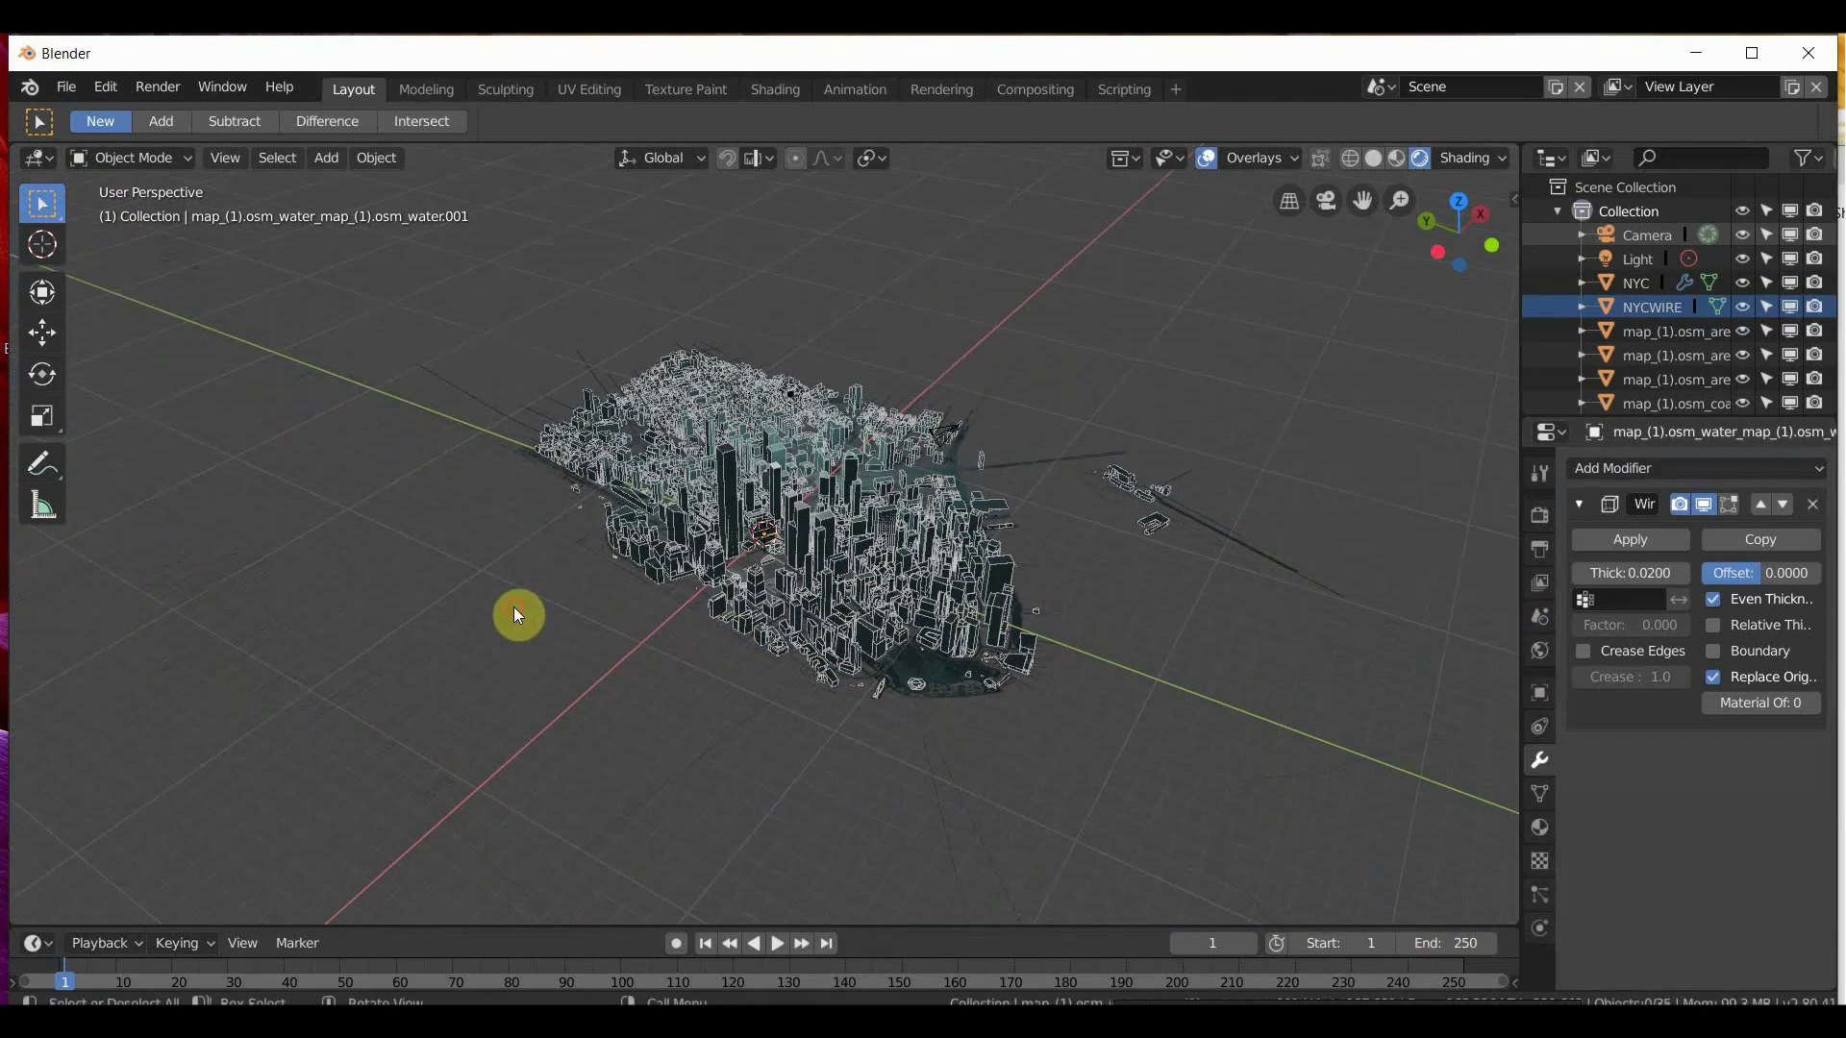
# Set the water object's Wireframe thickness to 0.0914 and inspect the shoreline outline around the city.
pyautogui.click(513, 607)
pyautogui.moveTo(1623, 571); pyautogui.dragTo(1692, 571)
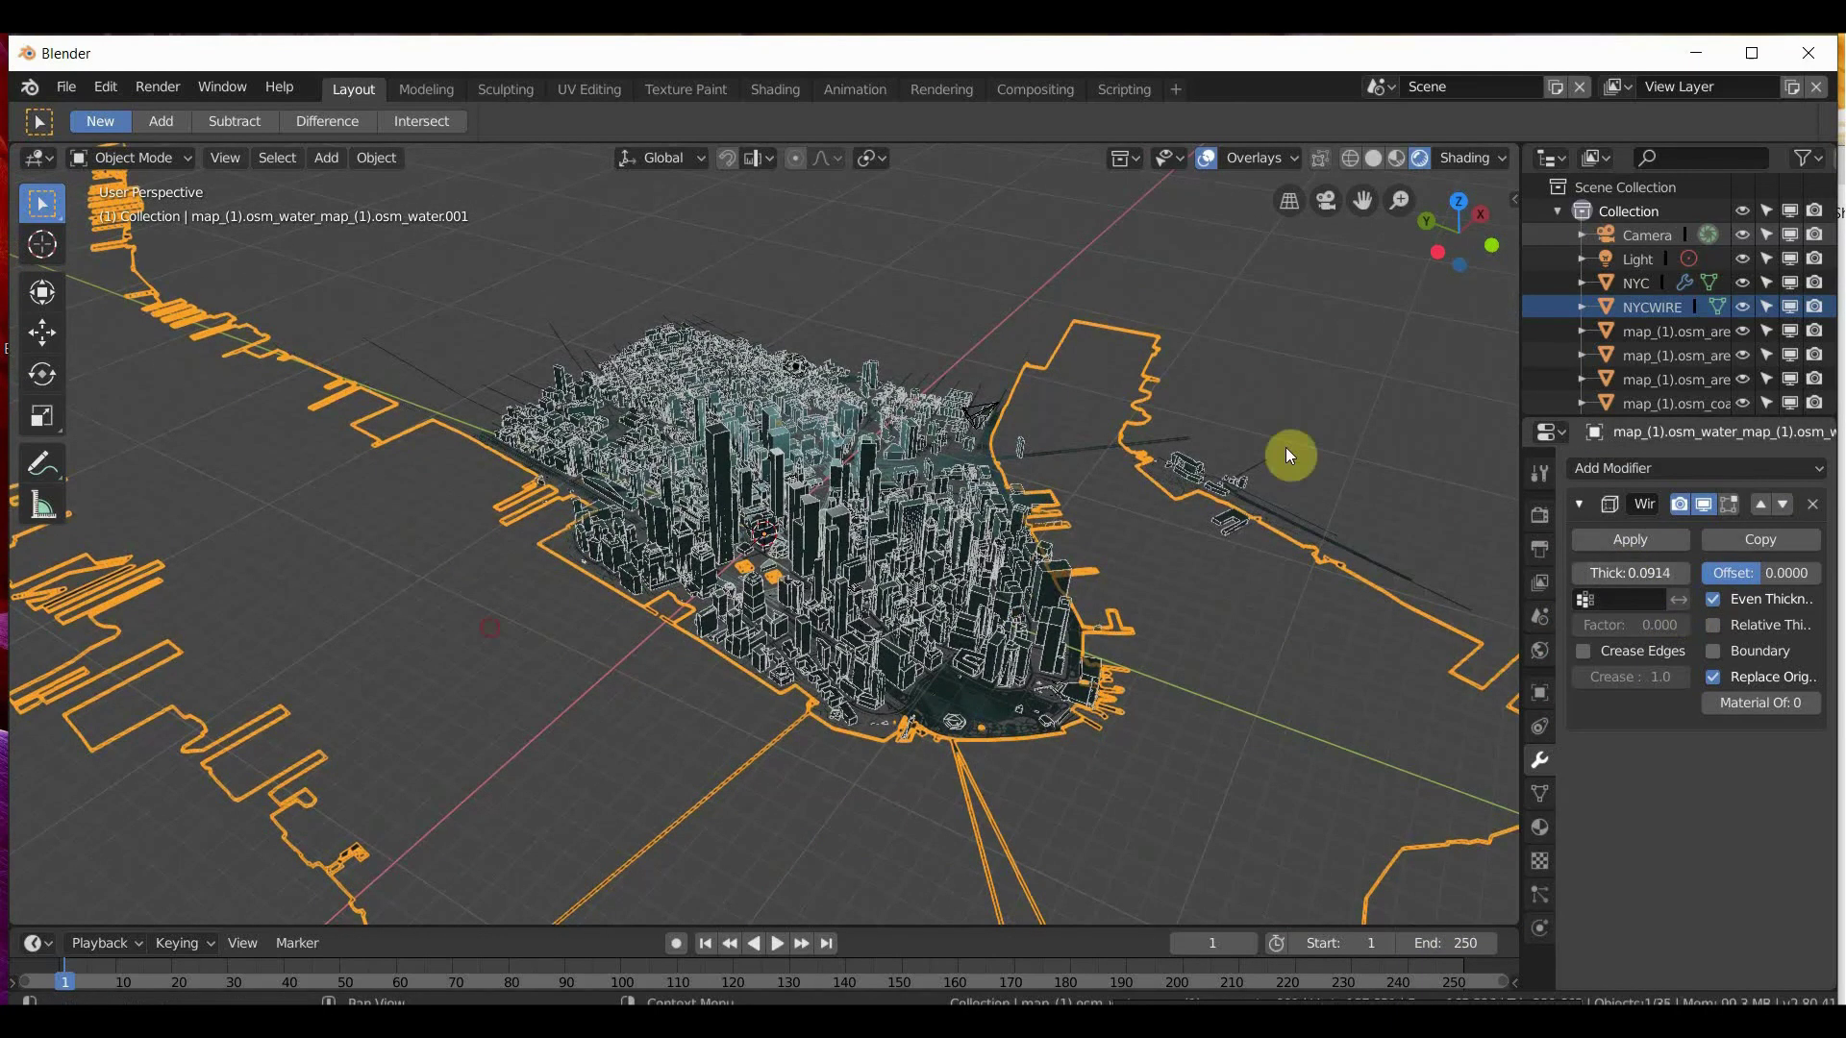
pyautogui.hotkey('alt', 'a')
pyautogui.moveTo(944, 332); pyautogui.dragTo(758, 555, button='middle')
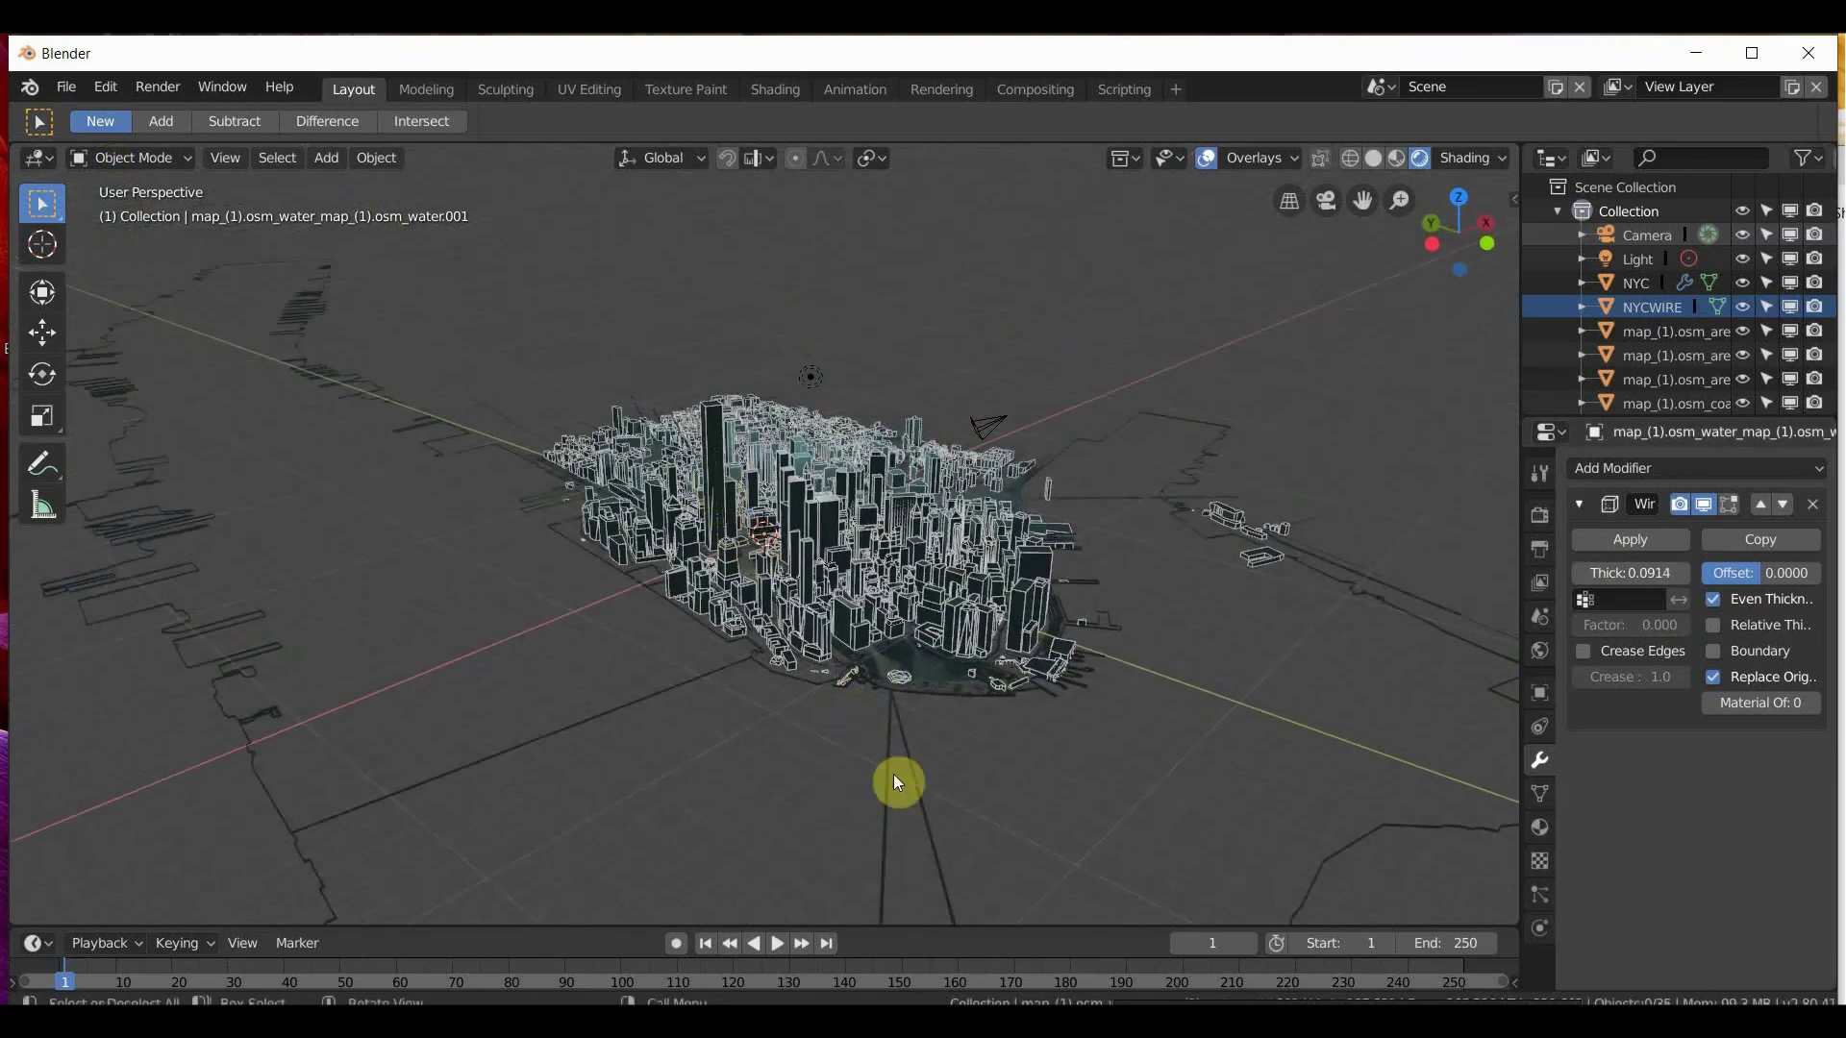
pyautogui.scroll(10, 898, 783)
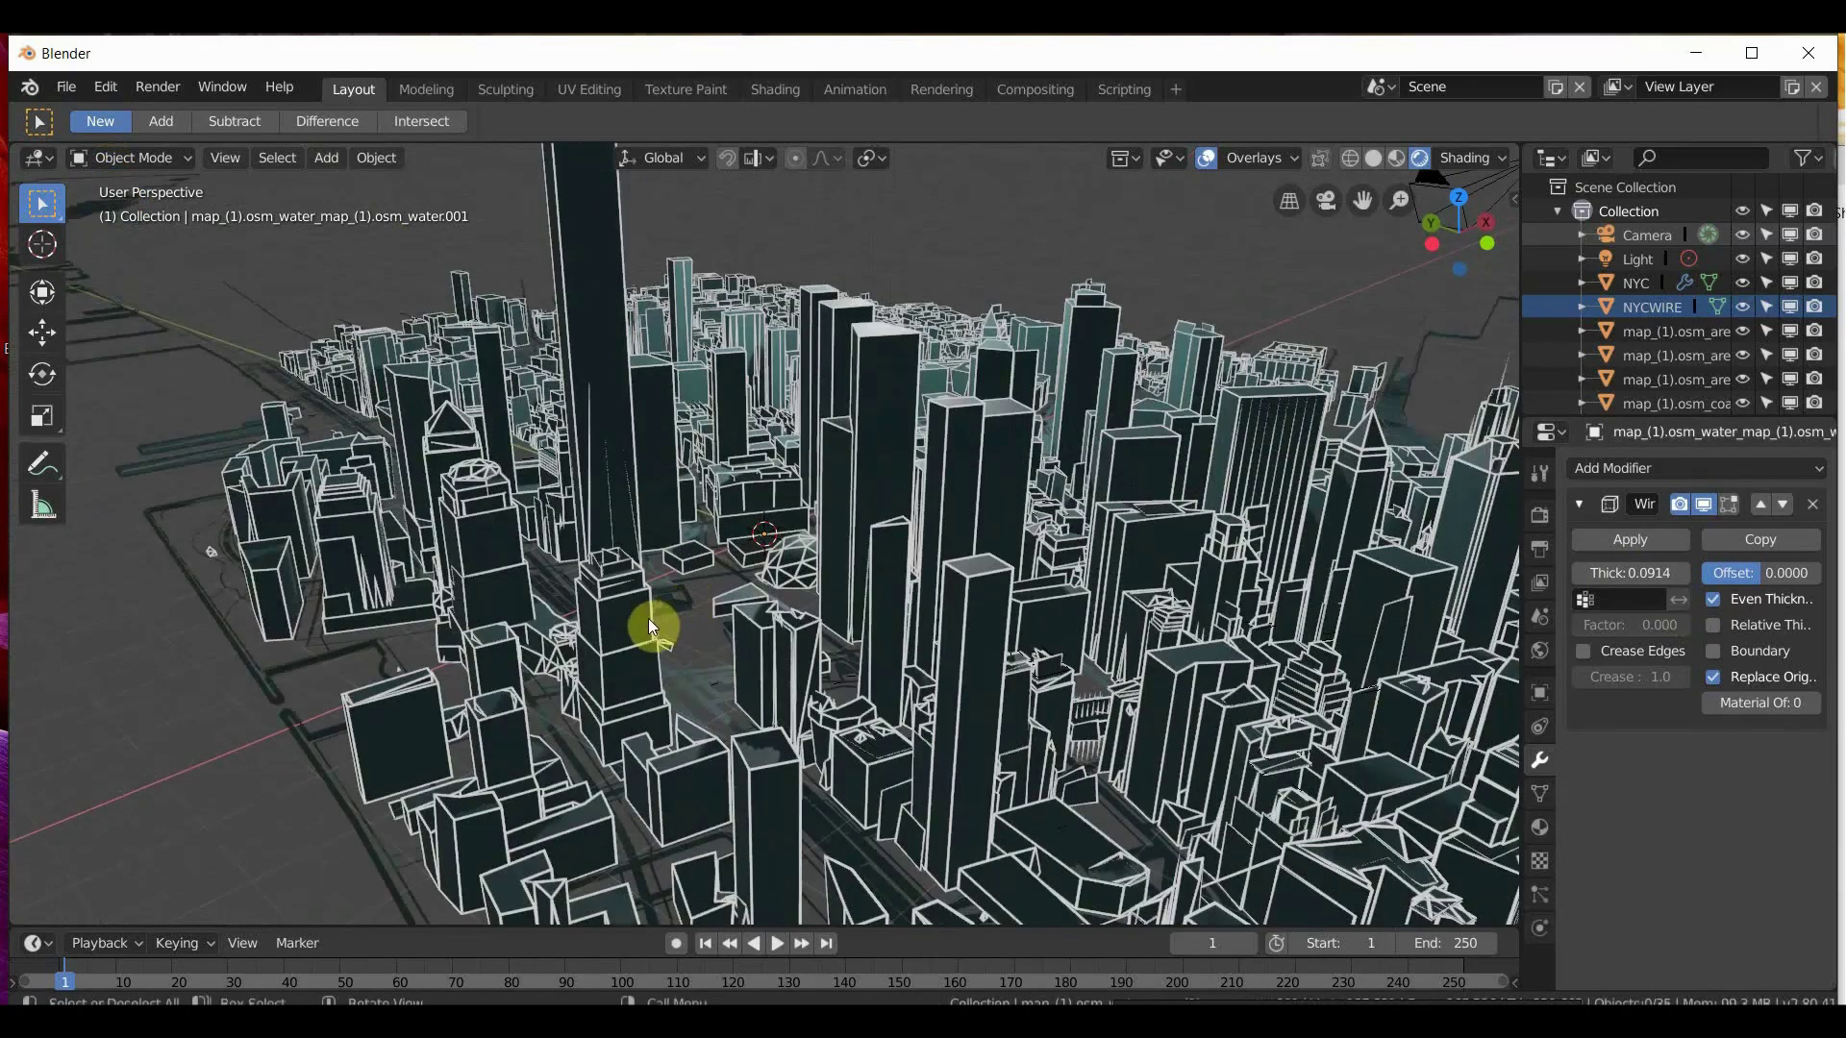
# Rename the Default OBJ material on the residential roads object as wireglow.
pyautogui.click(656, 620)
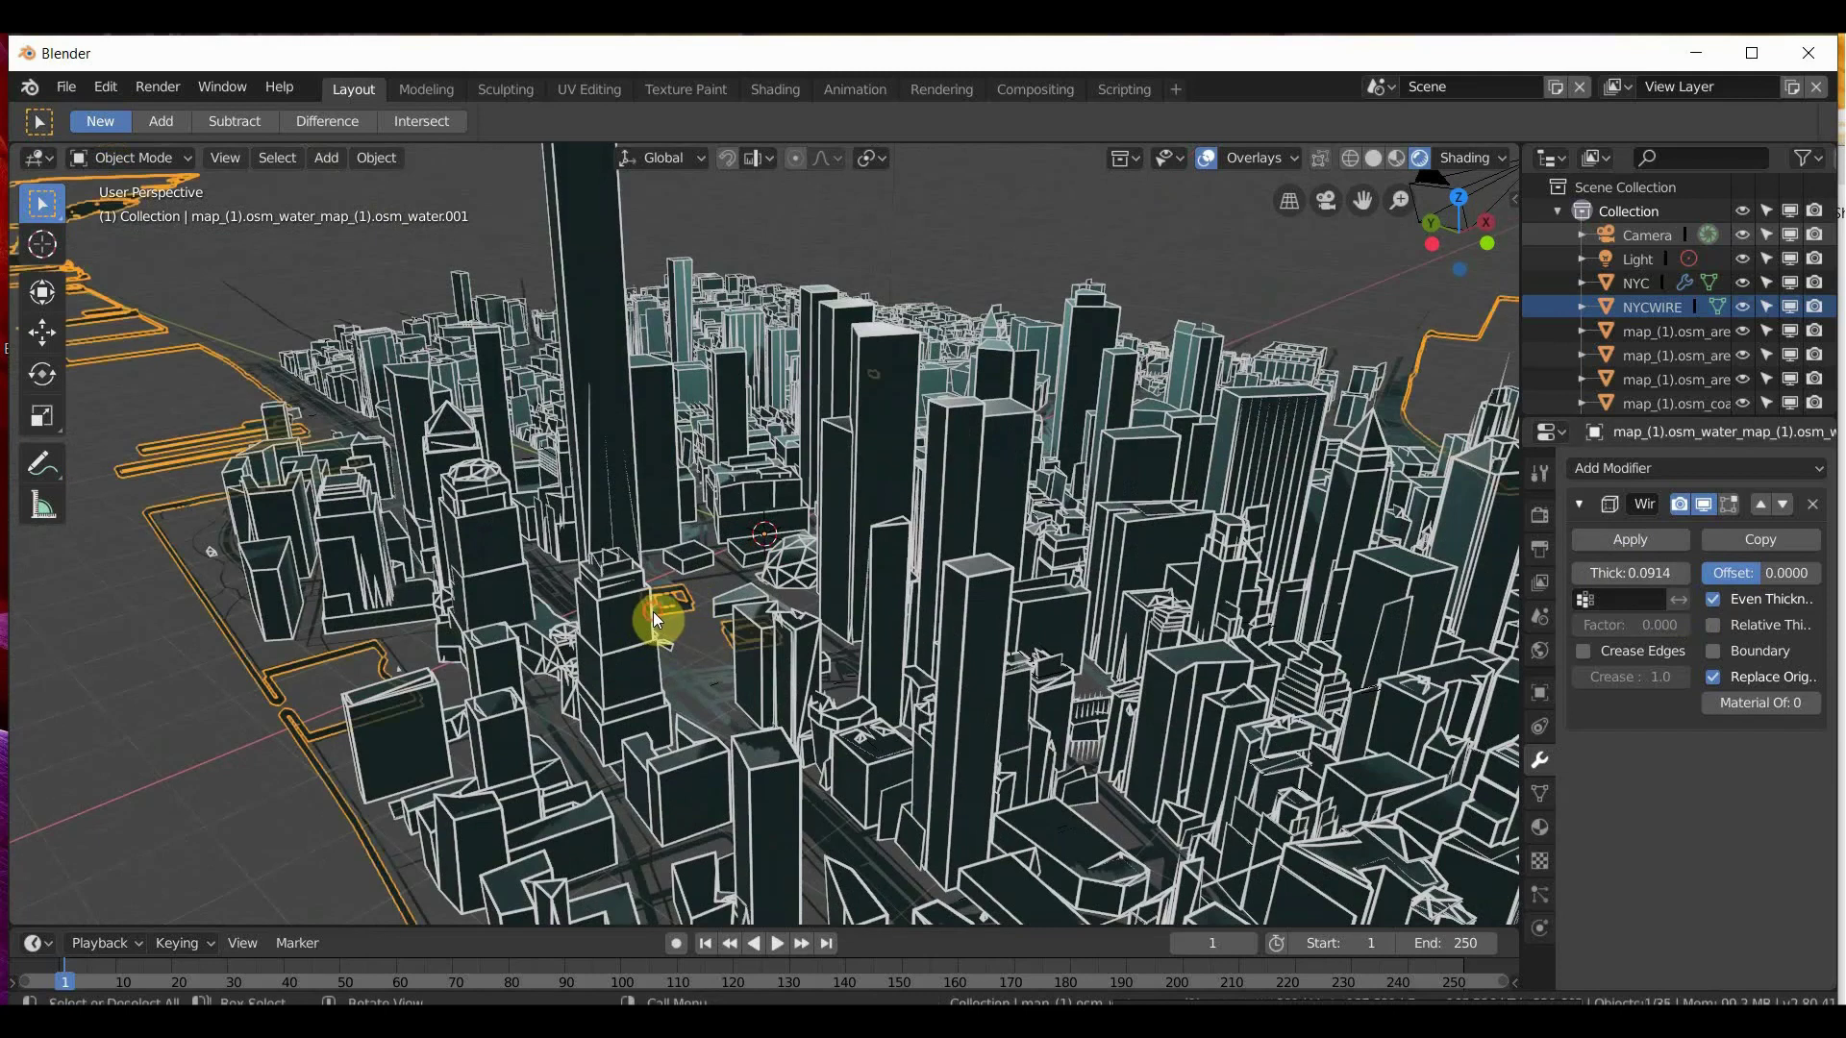
pyautogui.click(653, 612)
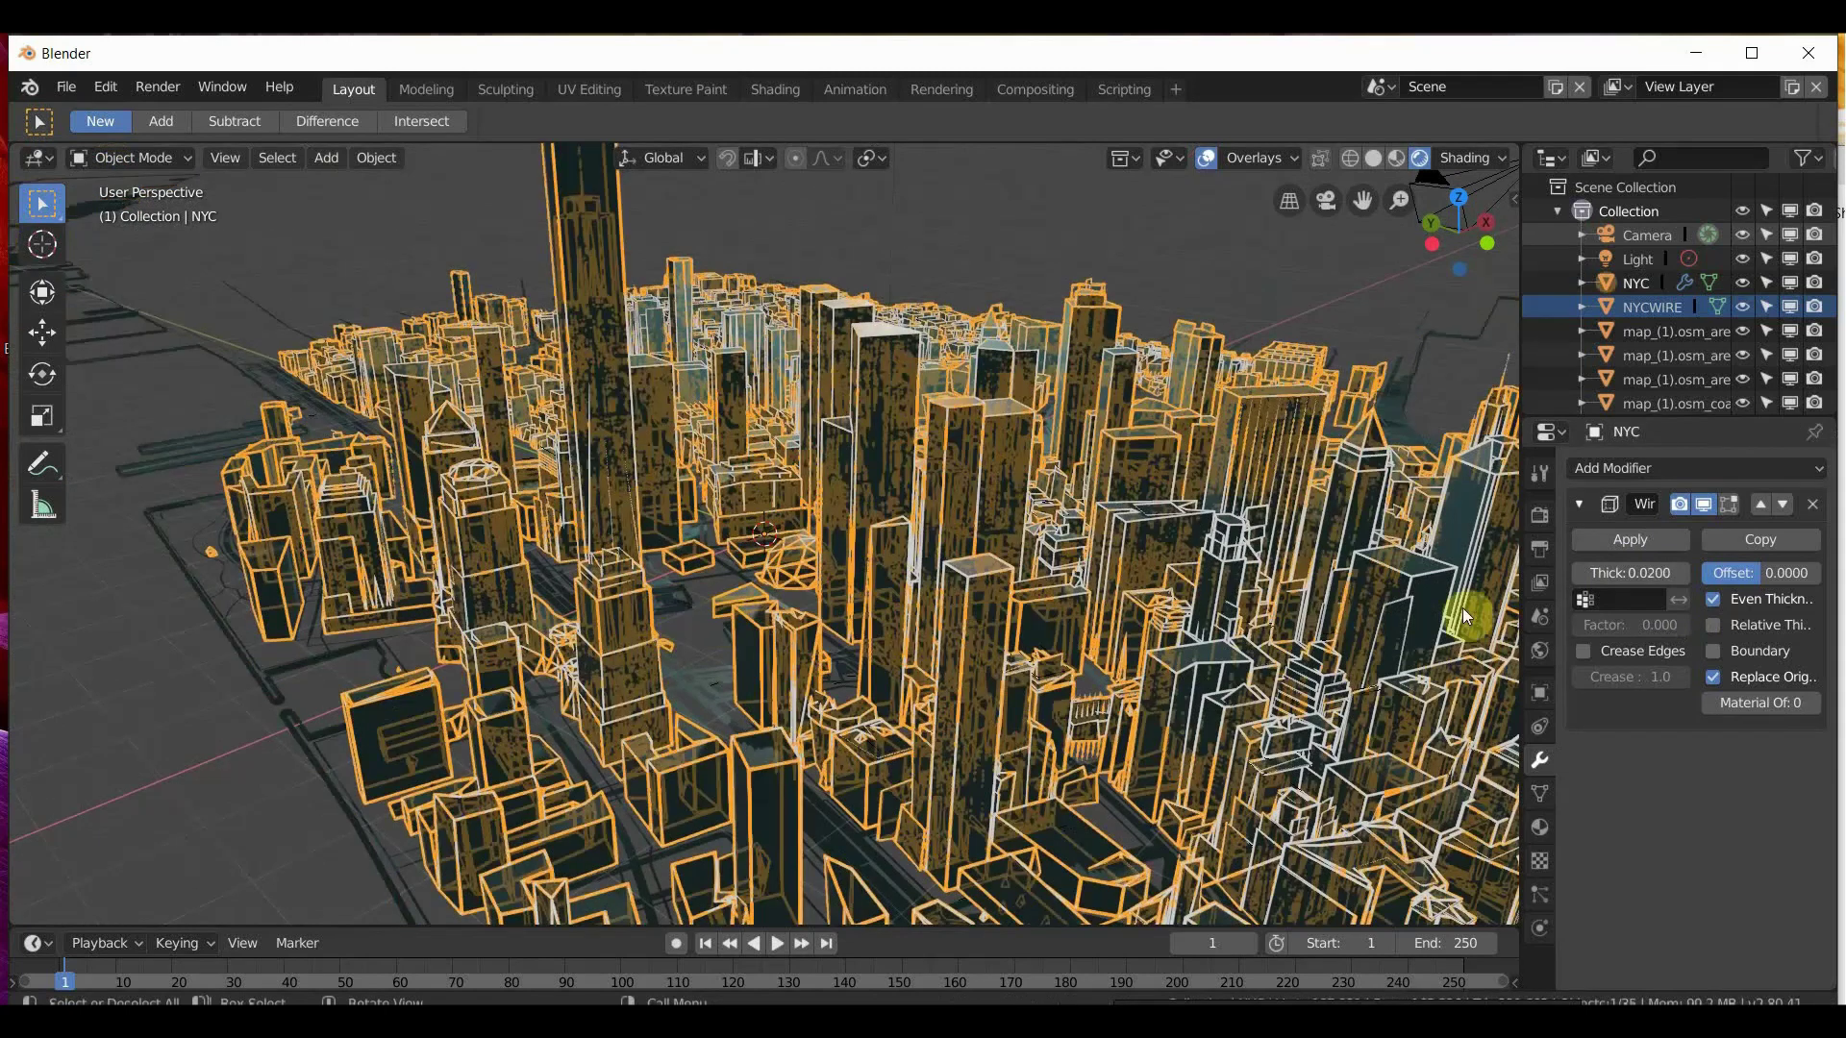
pyautogui.click(1539, 829)
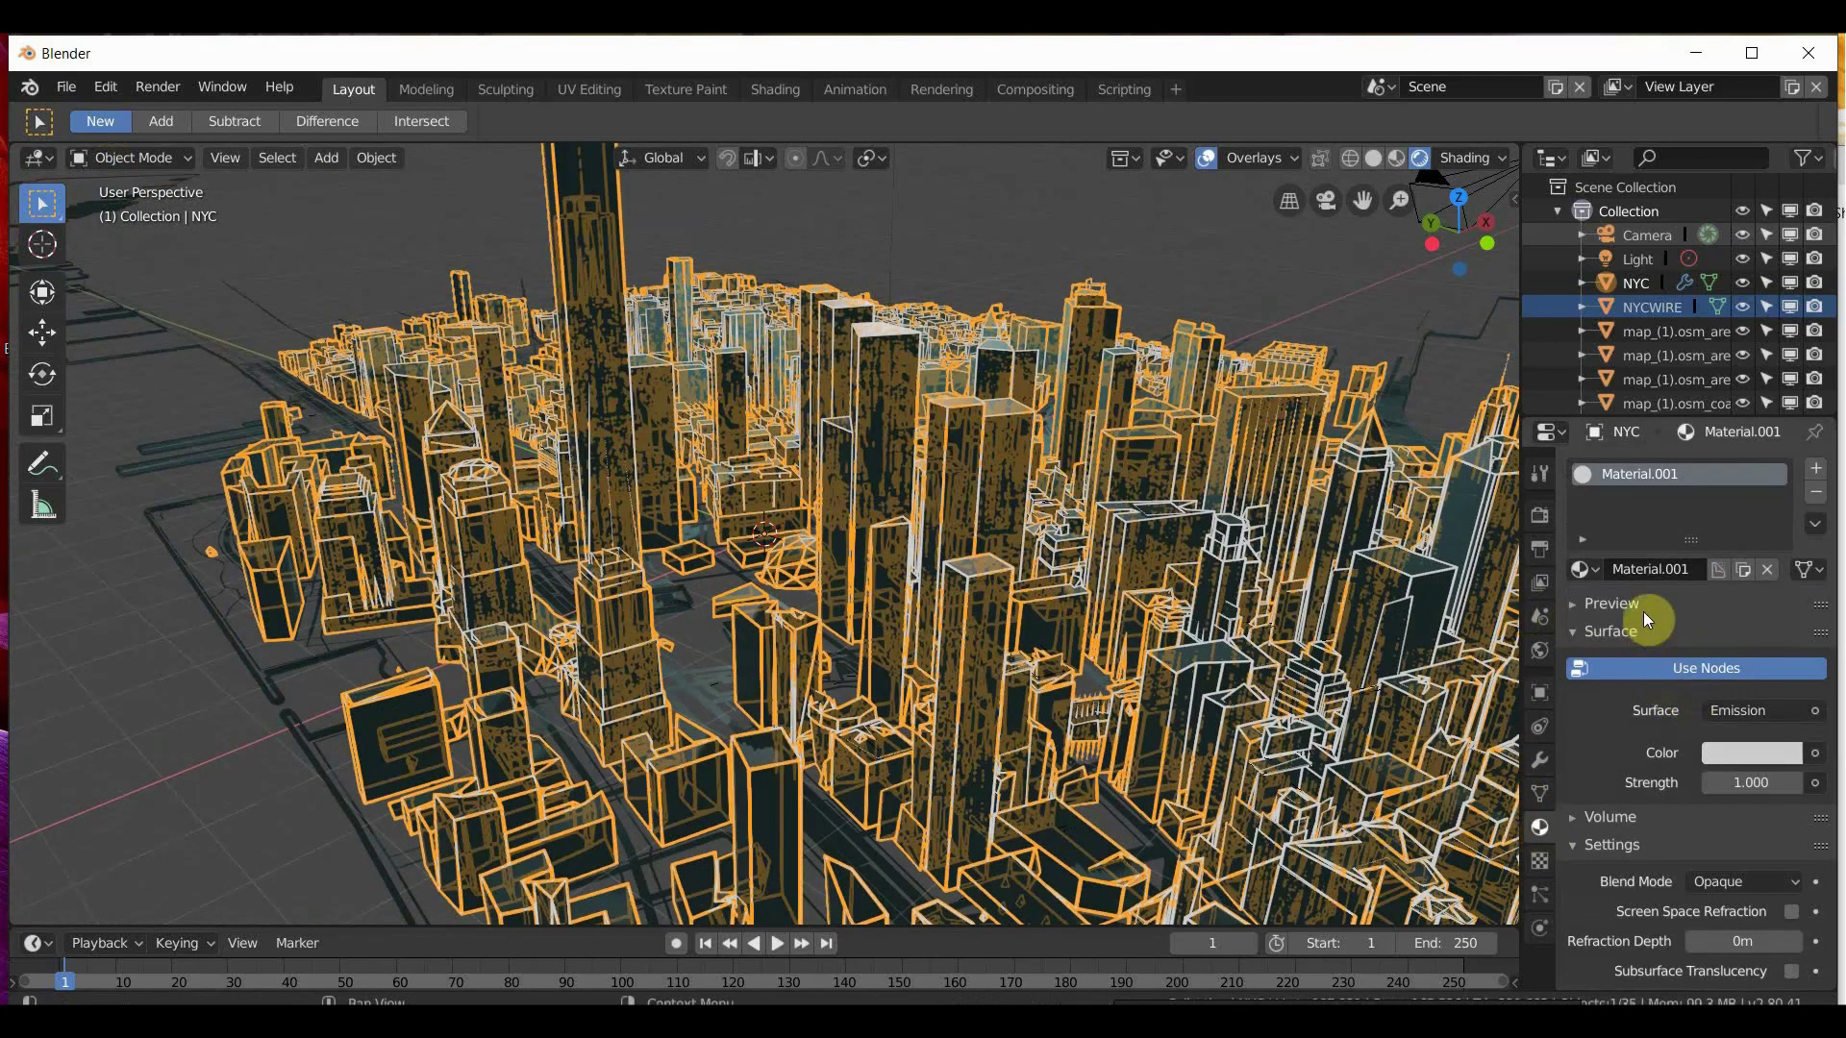
pyautogui.click(1166, 615)
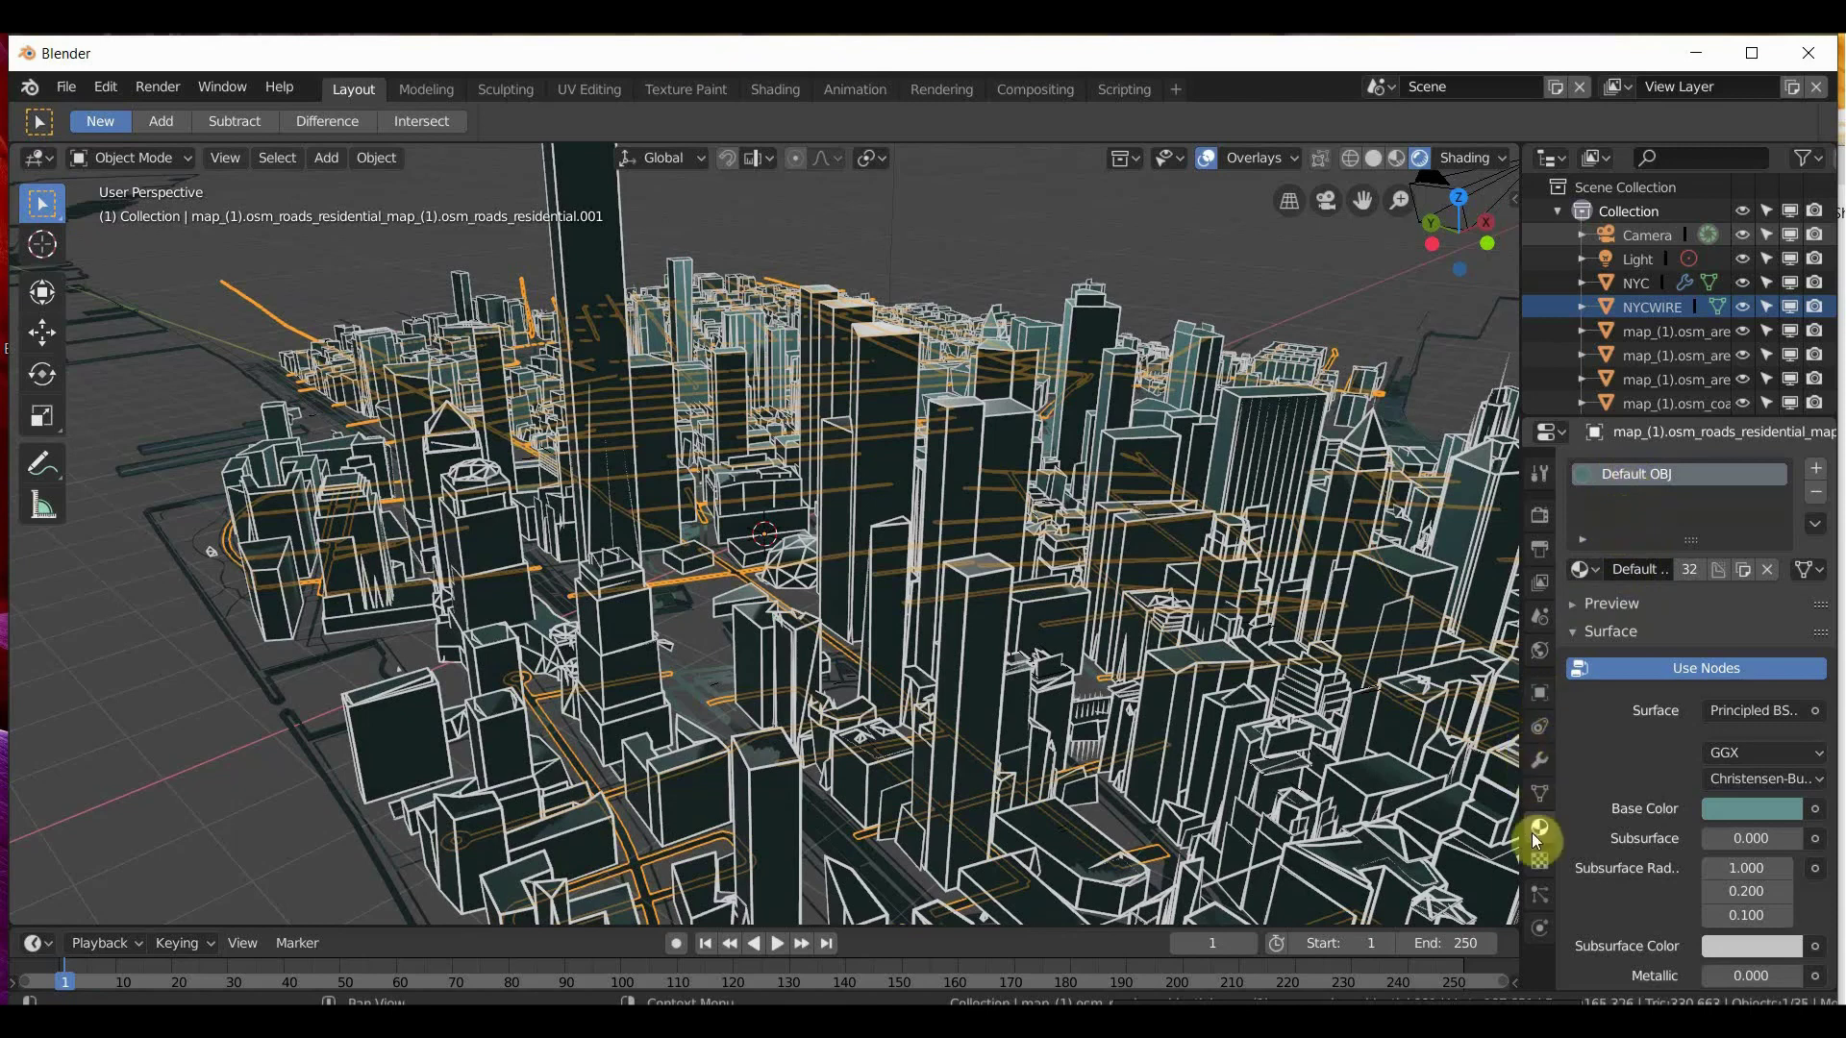
pyautogui.click(1632, 558)
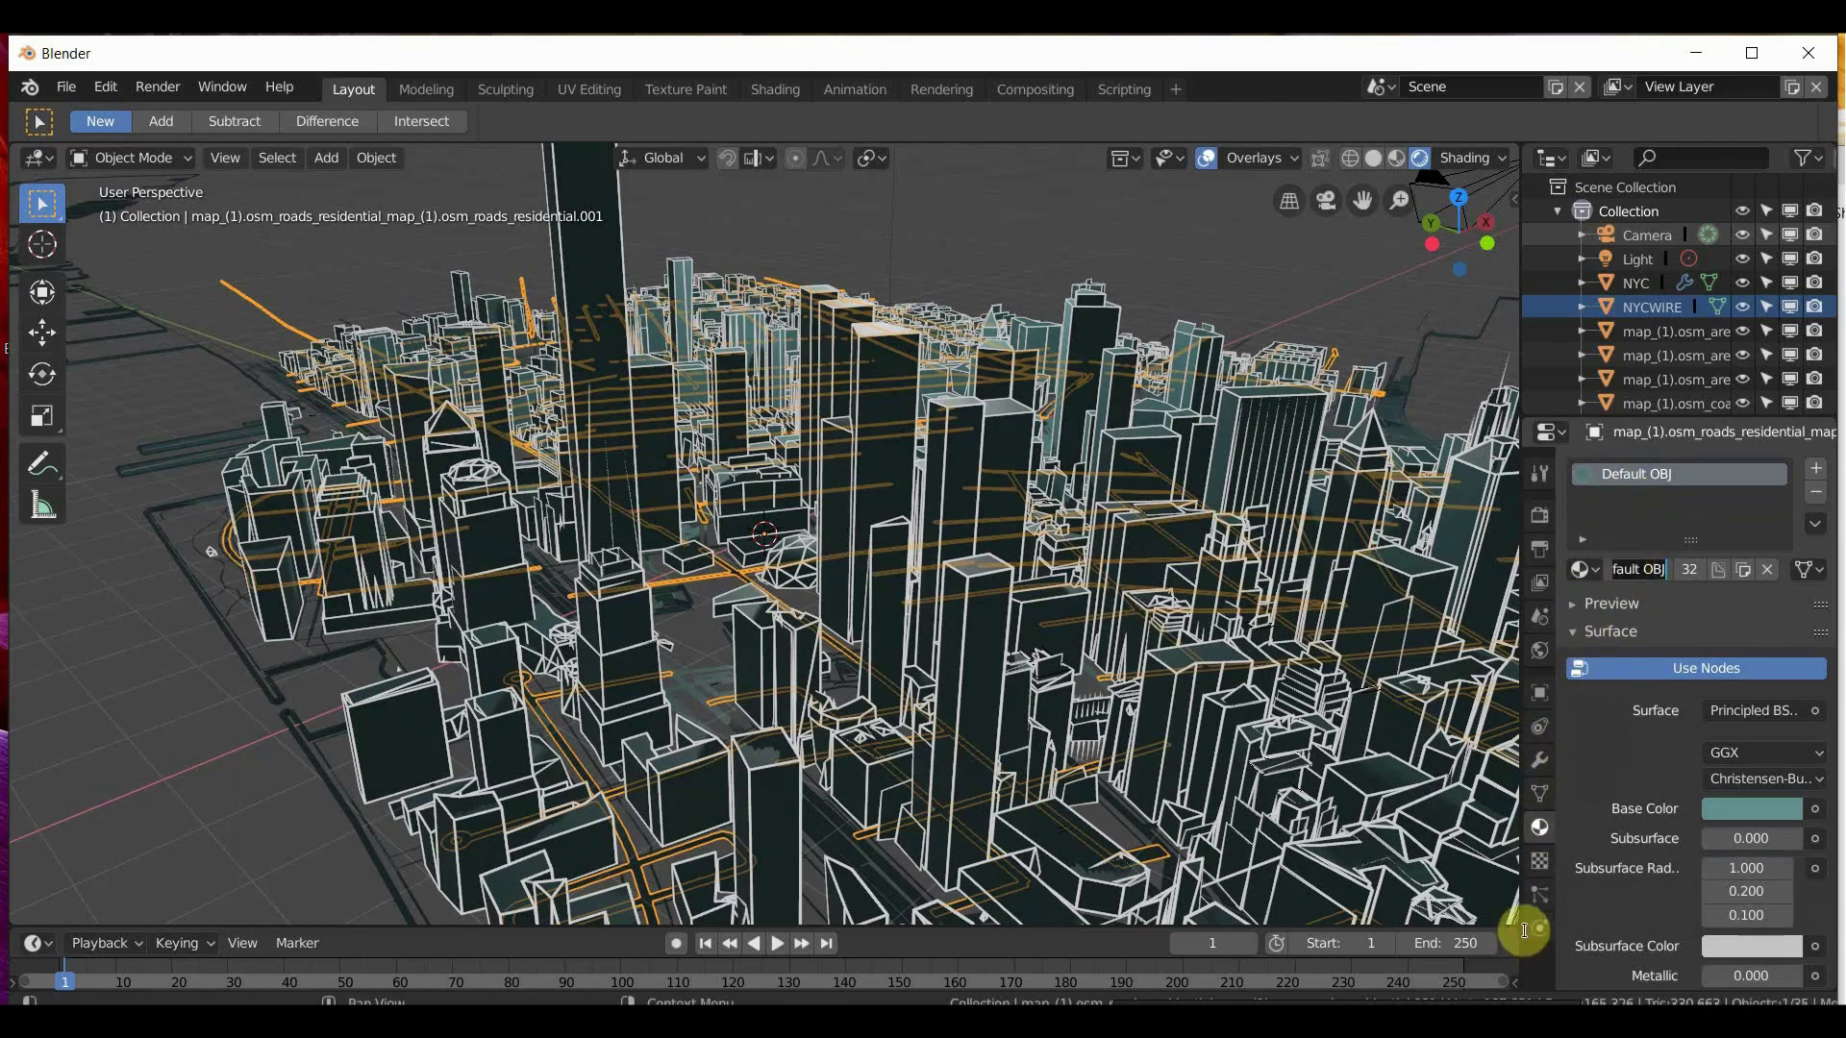
pyautogui.write('wireglow')
pyautogui.press('Return')
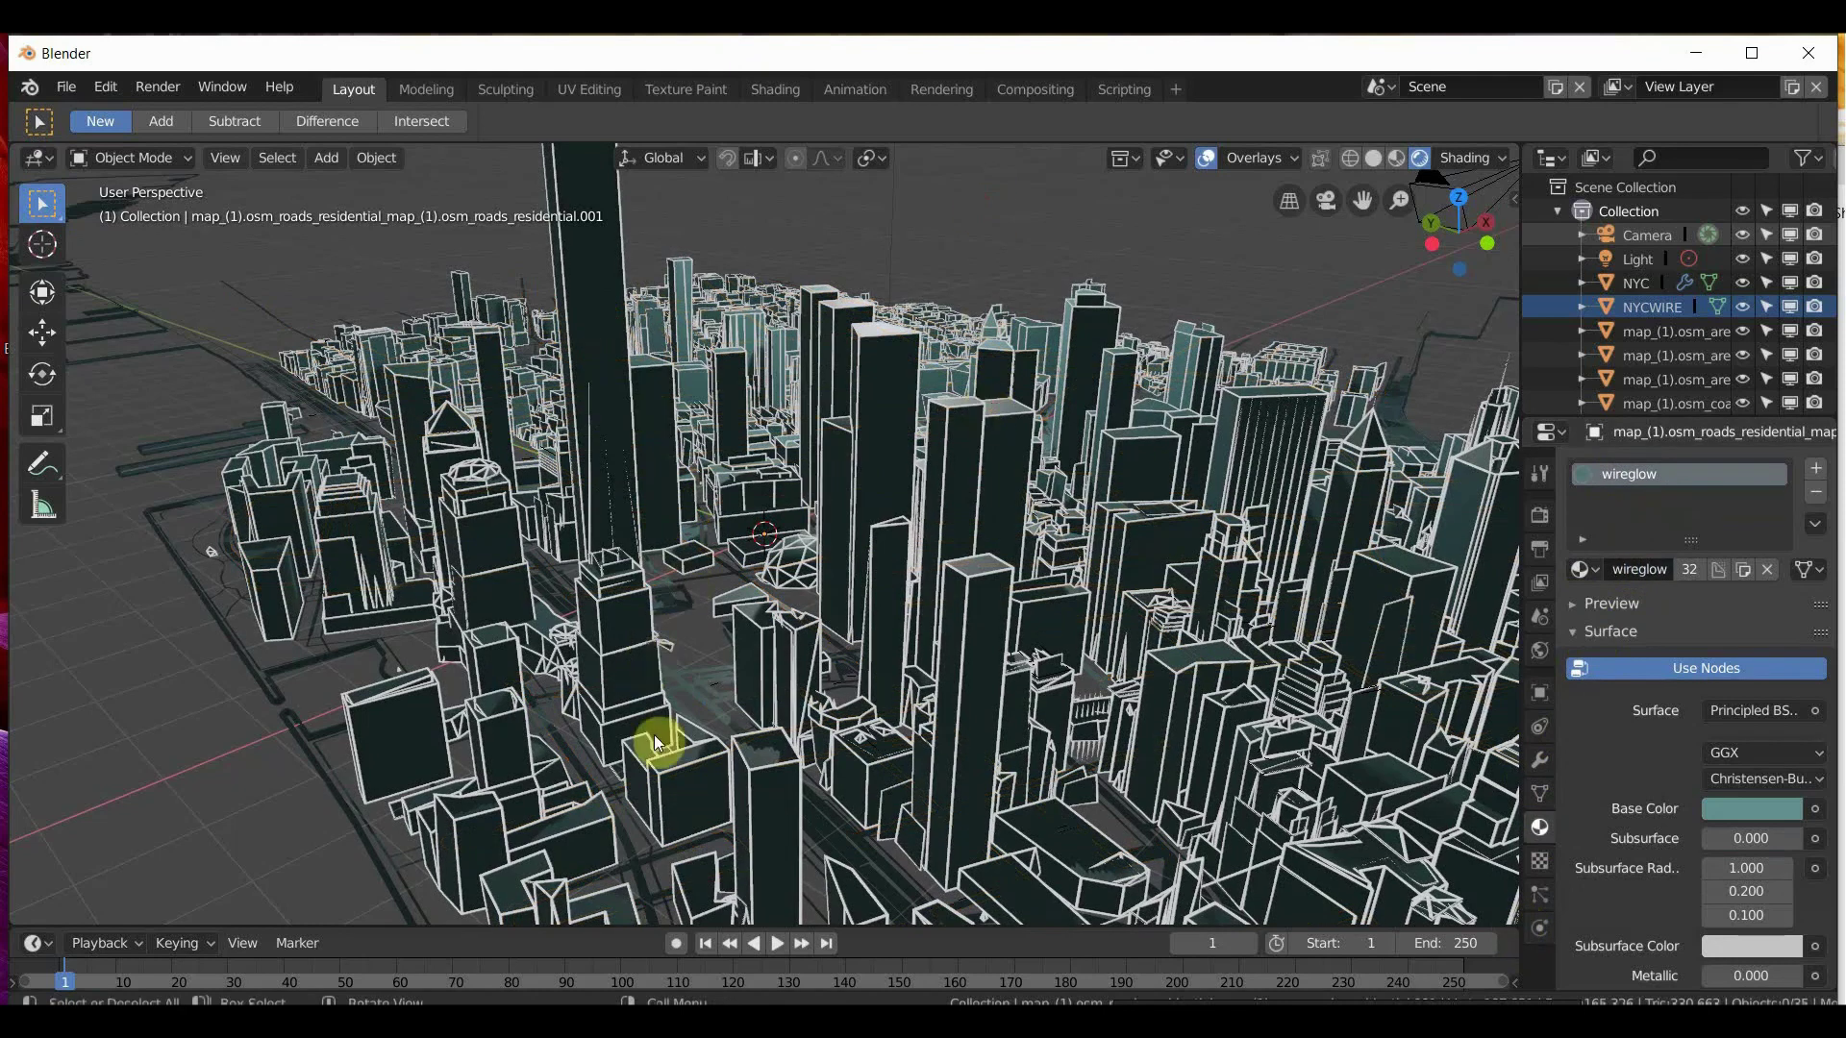
# Select the NYCWIRE buildings and rename their shared material as dark.
pyautogui.scroll(-6, 659, 748)
pyautogui.click(659, 749)
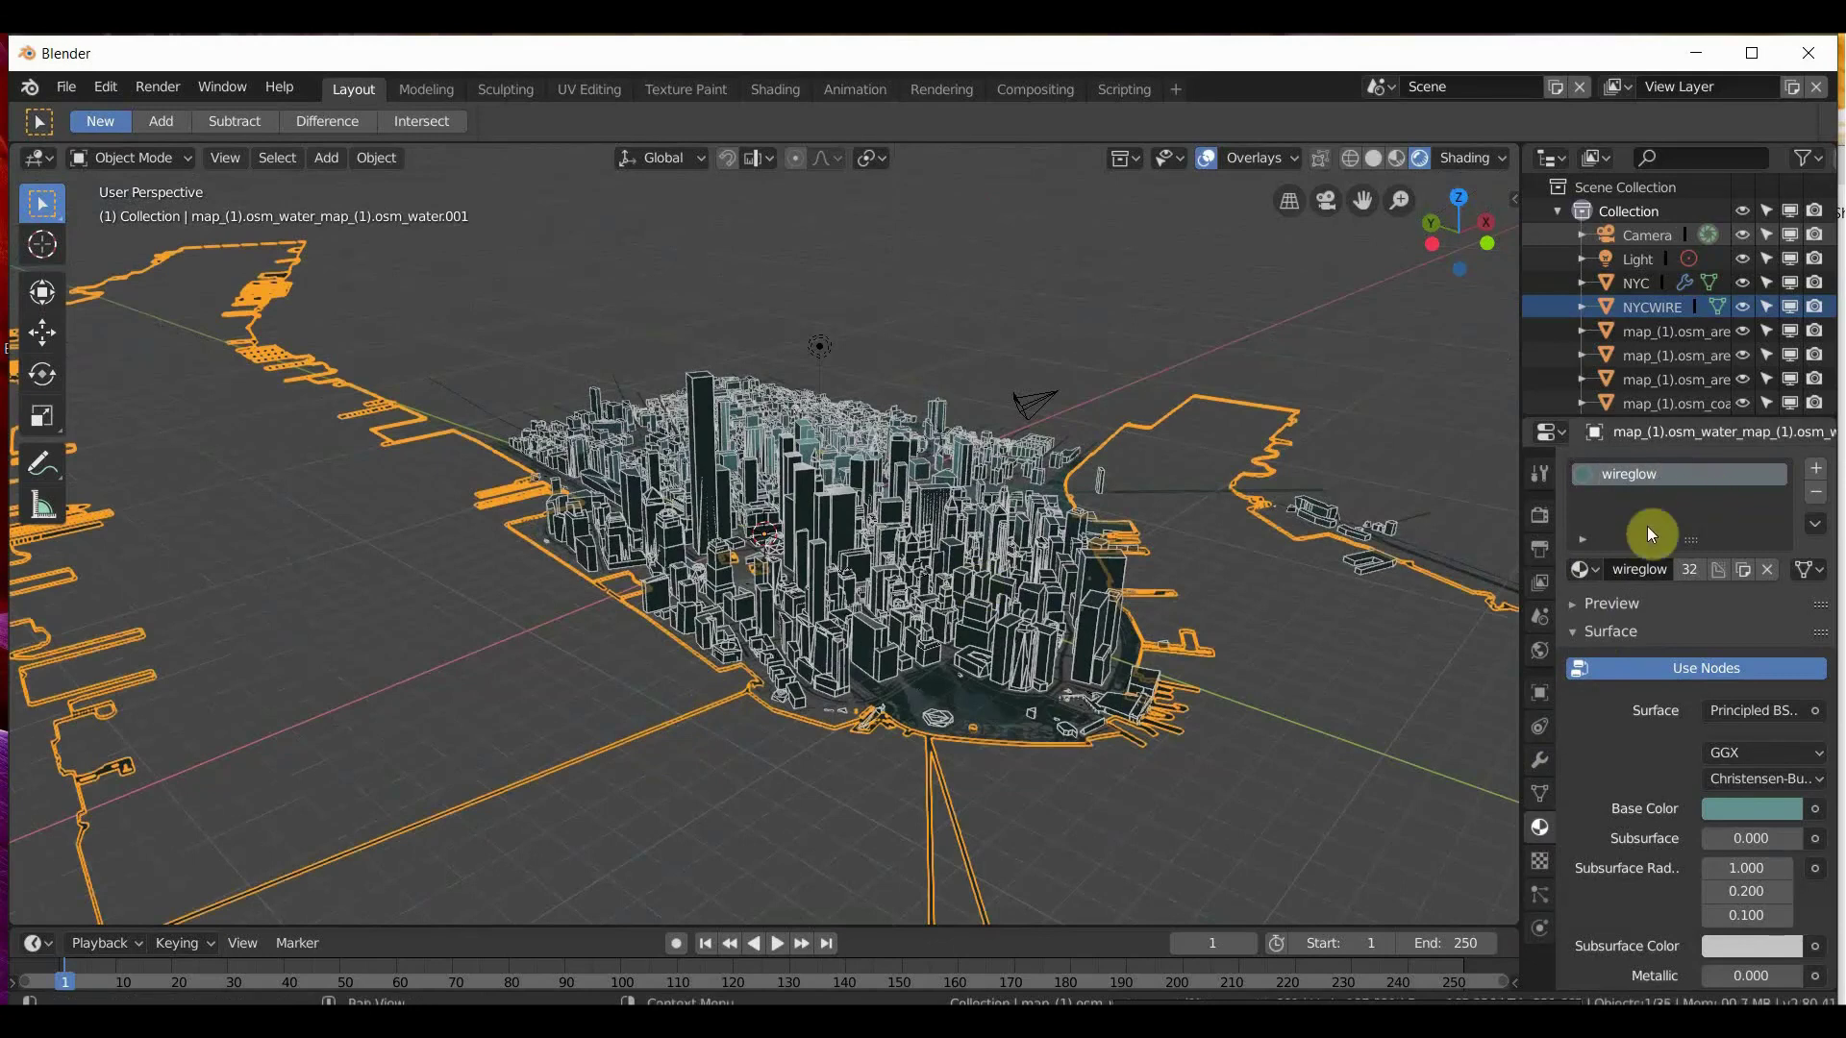
pyautogui.click(1144, 325)
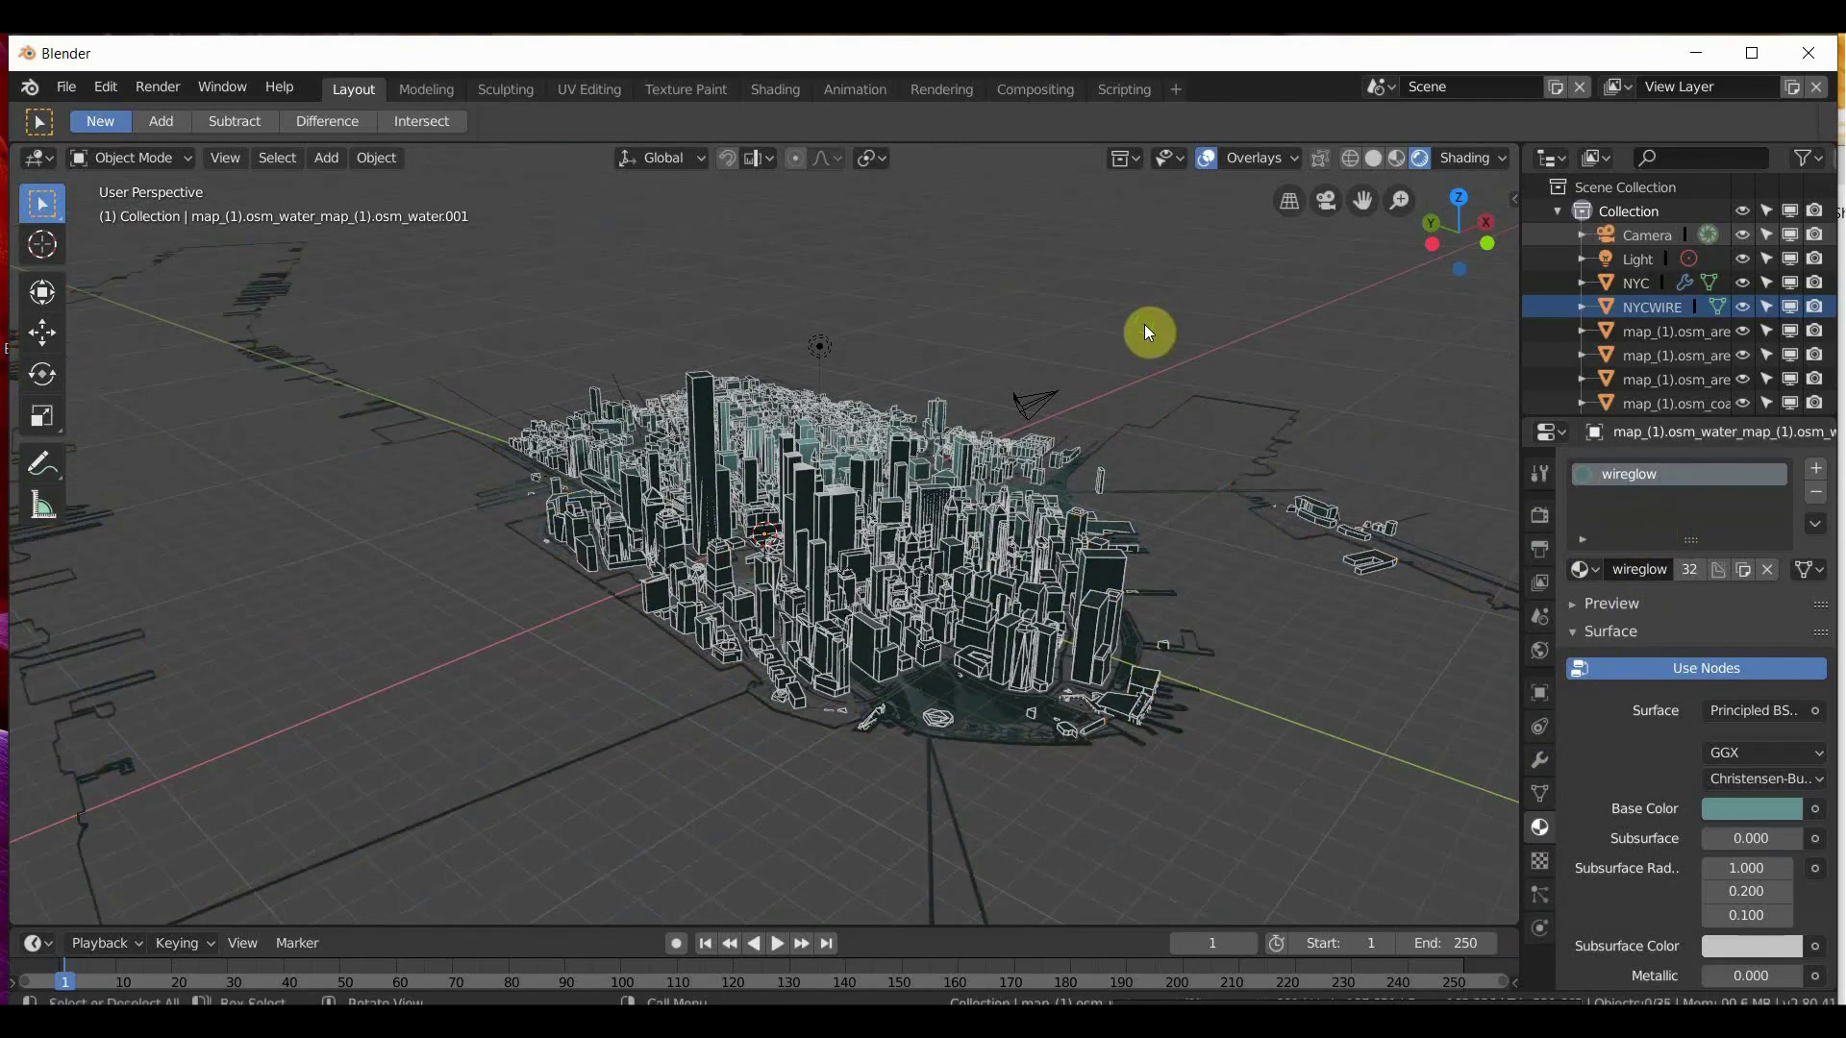
pyautogui.moveTo(1144, 325); pyautogui.dragTo(1064, 469, button='middle')
pyautogui.scroll(8, 939, 523)
pyautogui.click(932, 518)
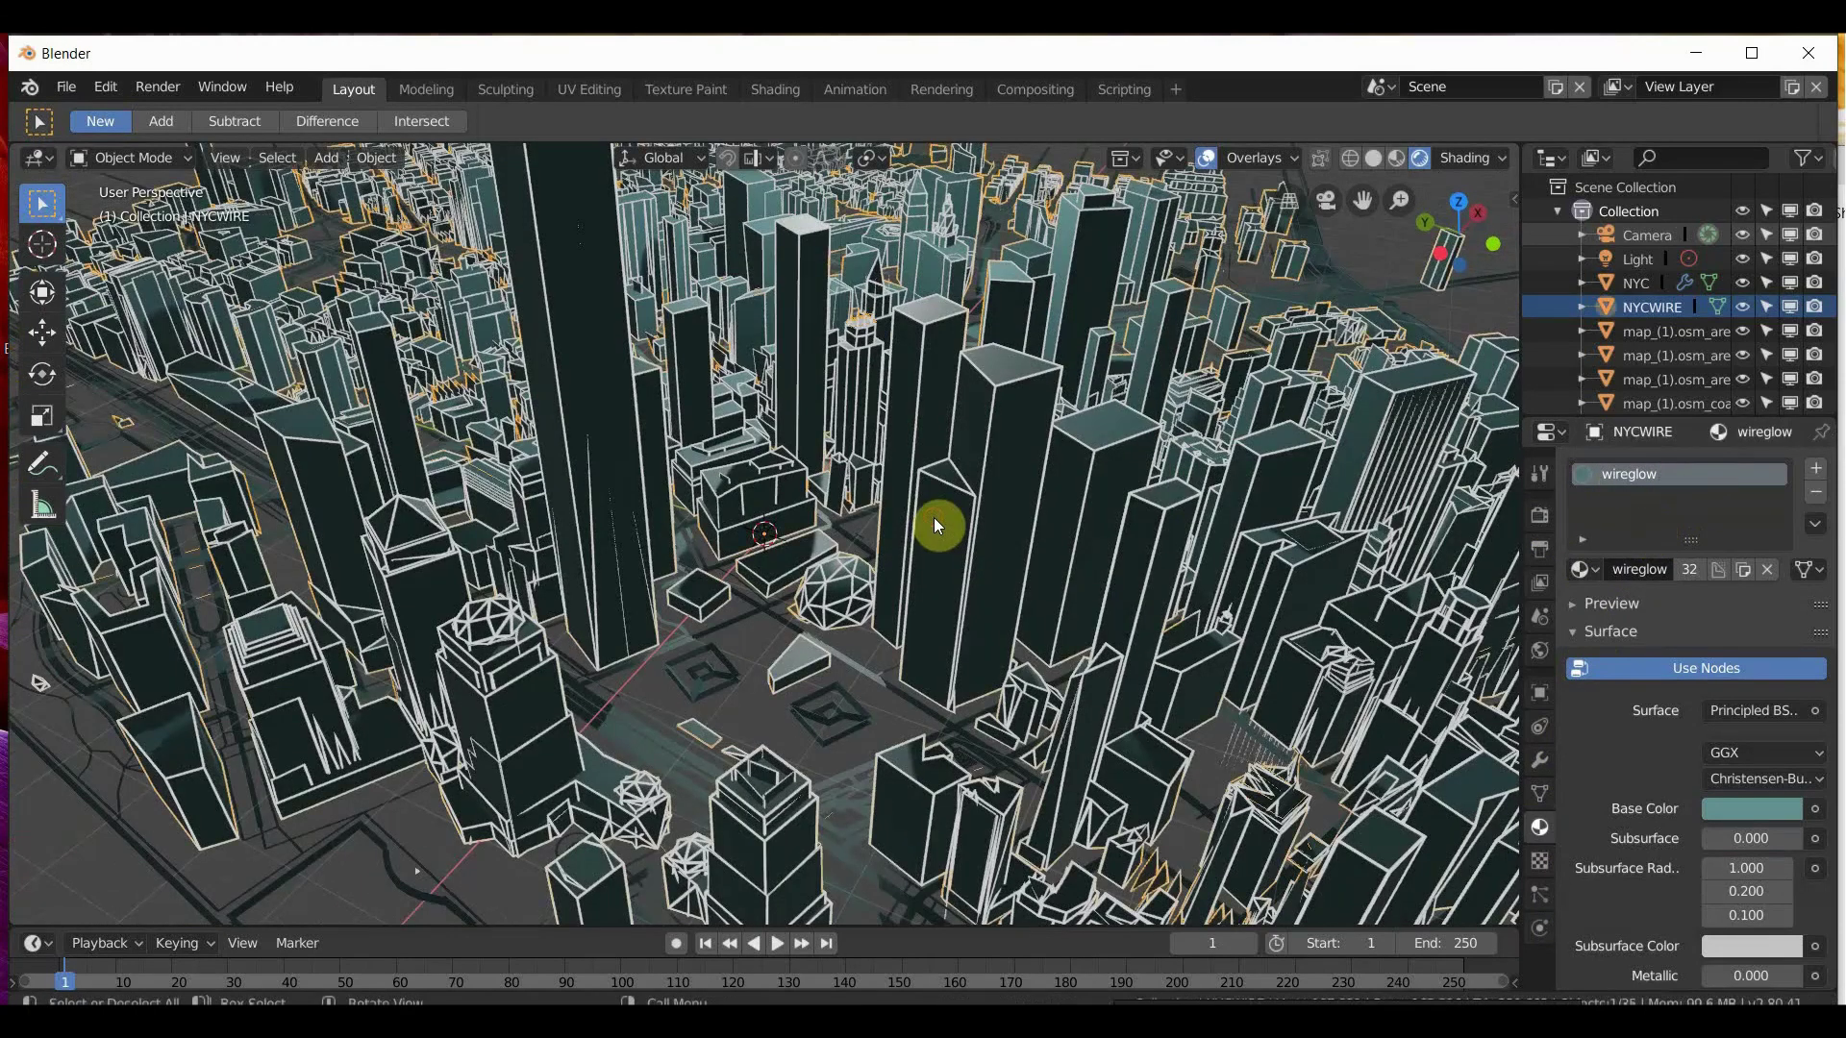
pyautogui.press('g')
pyautogui.rightClick(984, 423)
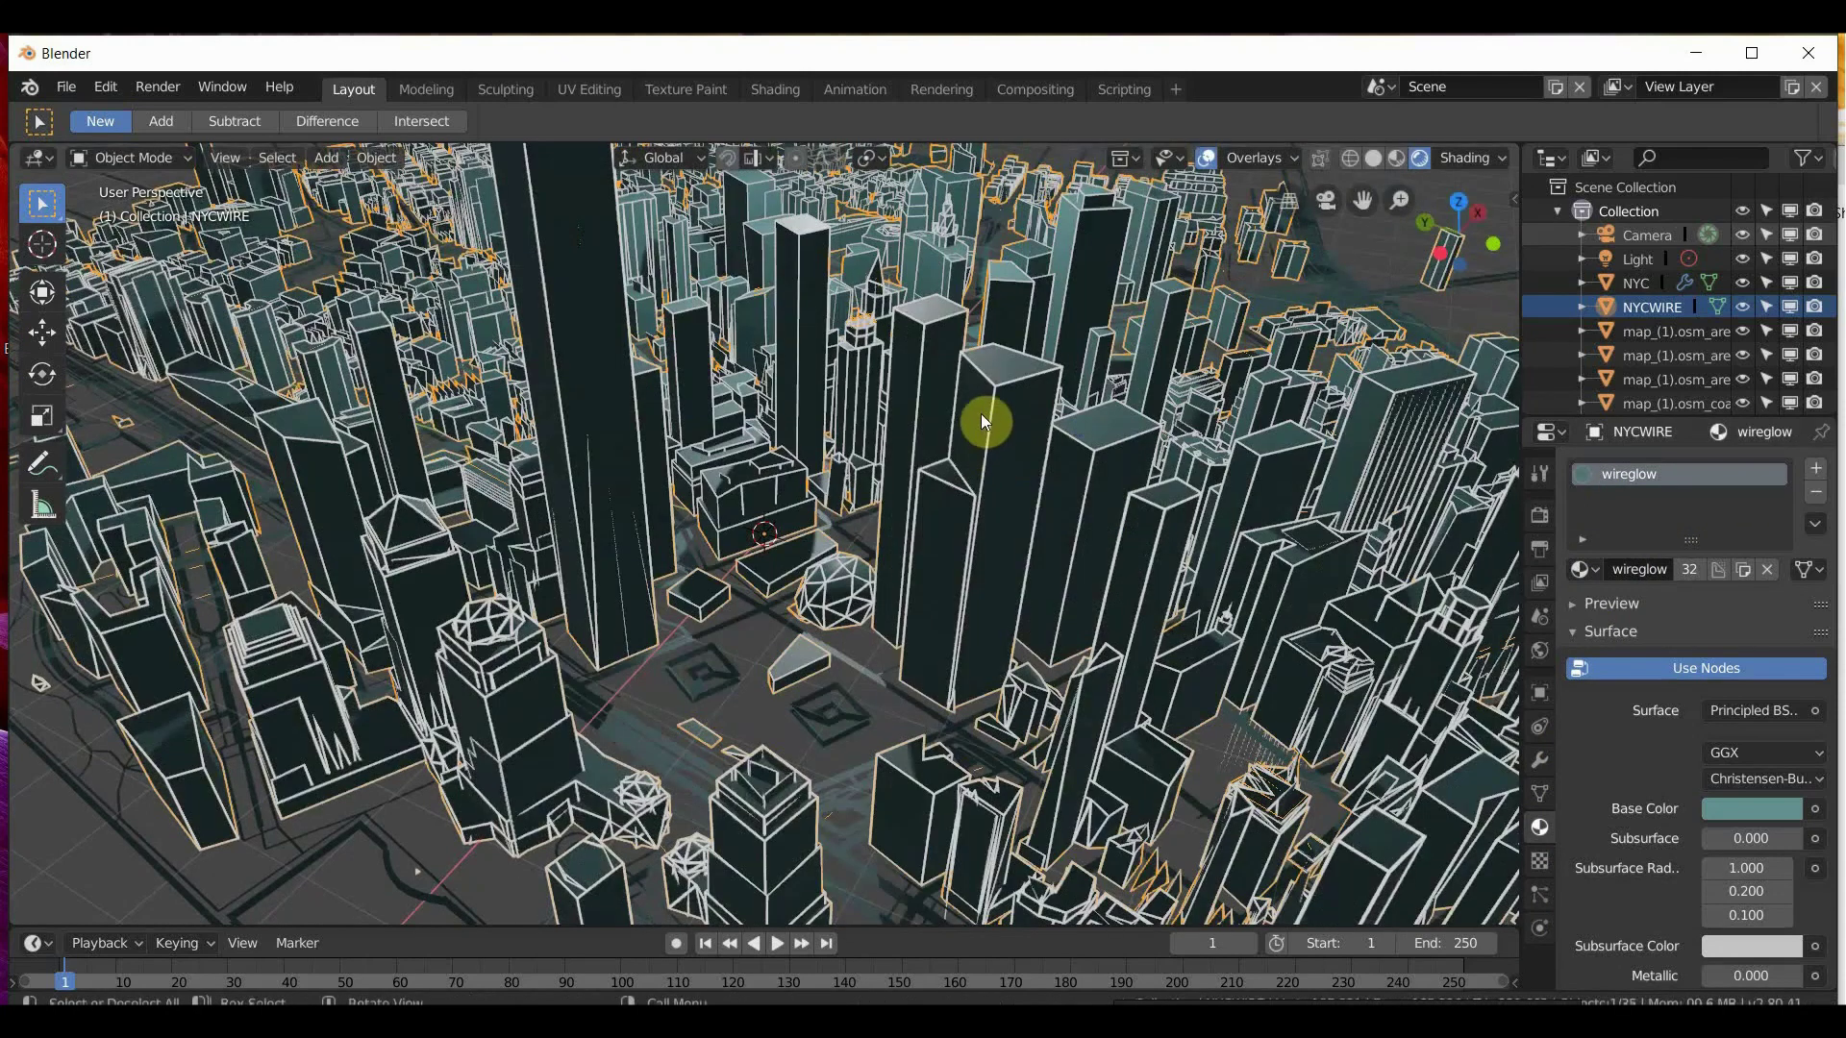
pyautogui.doubleClick(1640, 475)
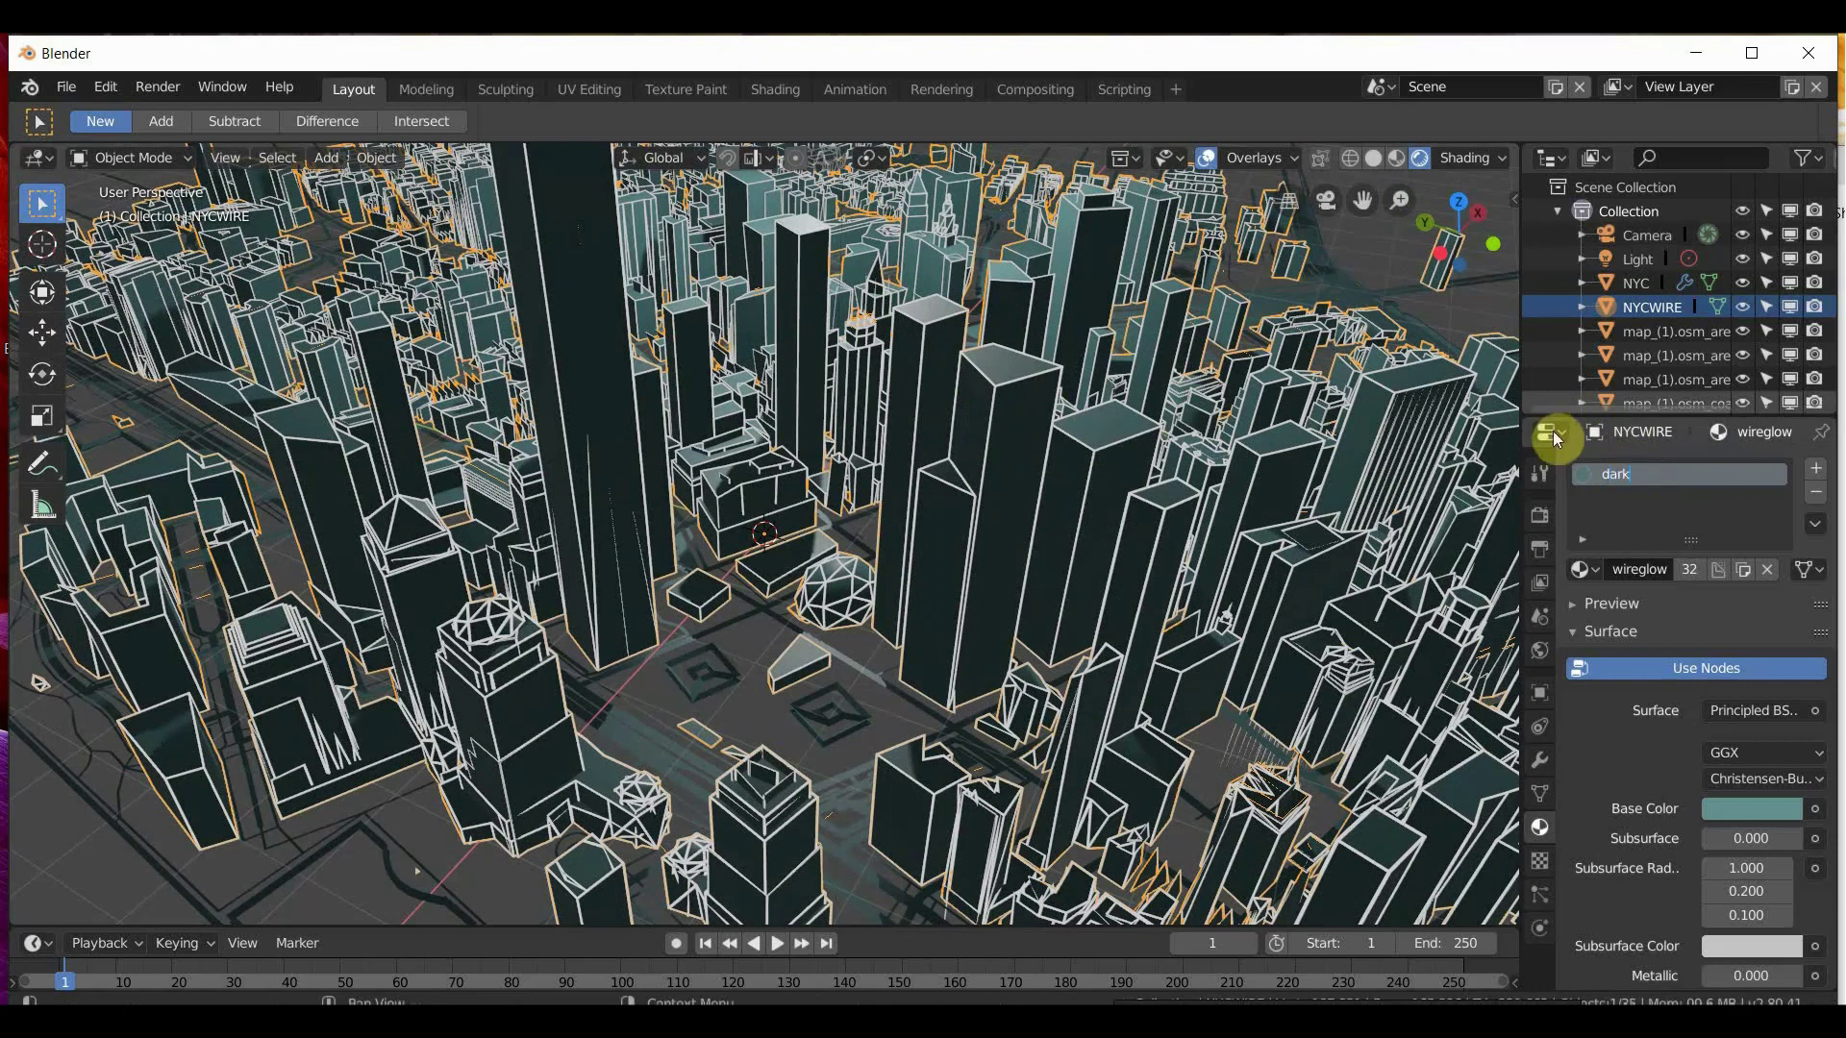
pyautogui.press('Return')
# Select the NYC wireframe object and rename its Material.001 emission material as Wireglow.
pyautogui.scroll(2, 932, 590)
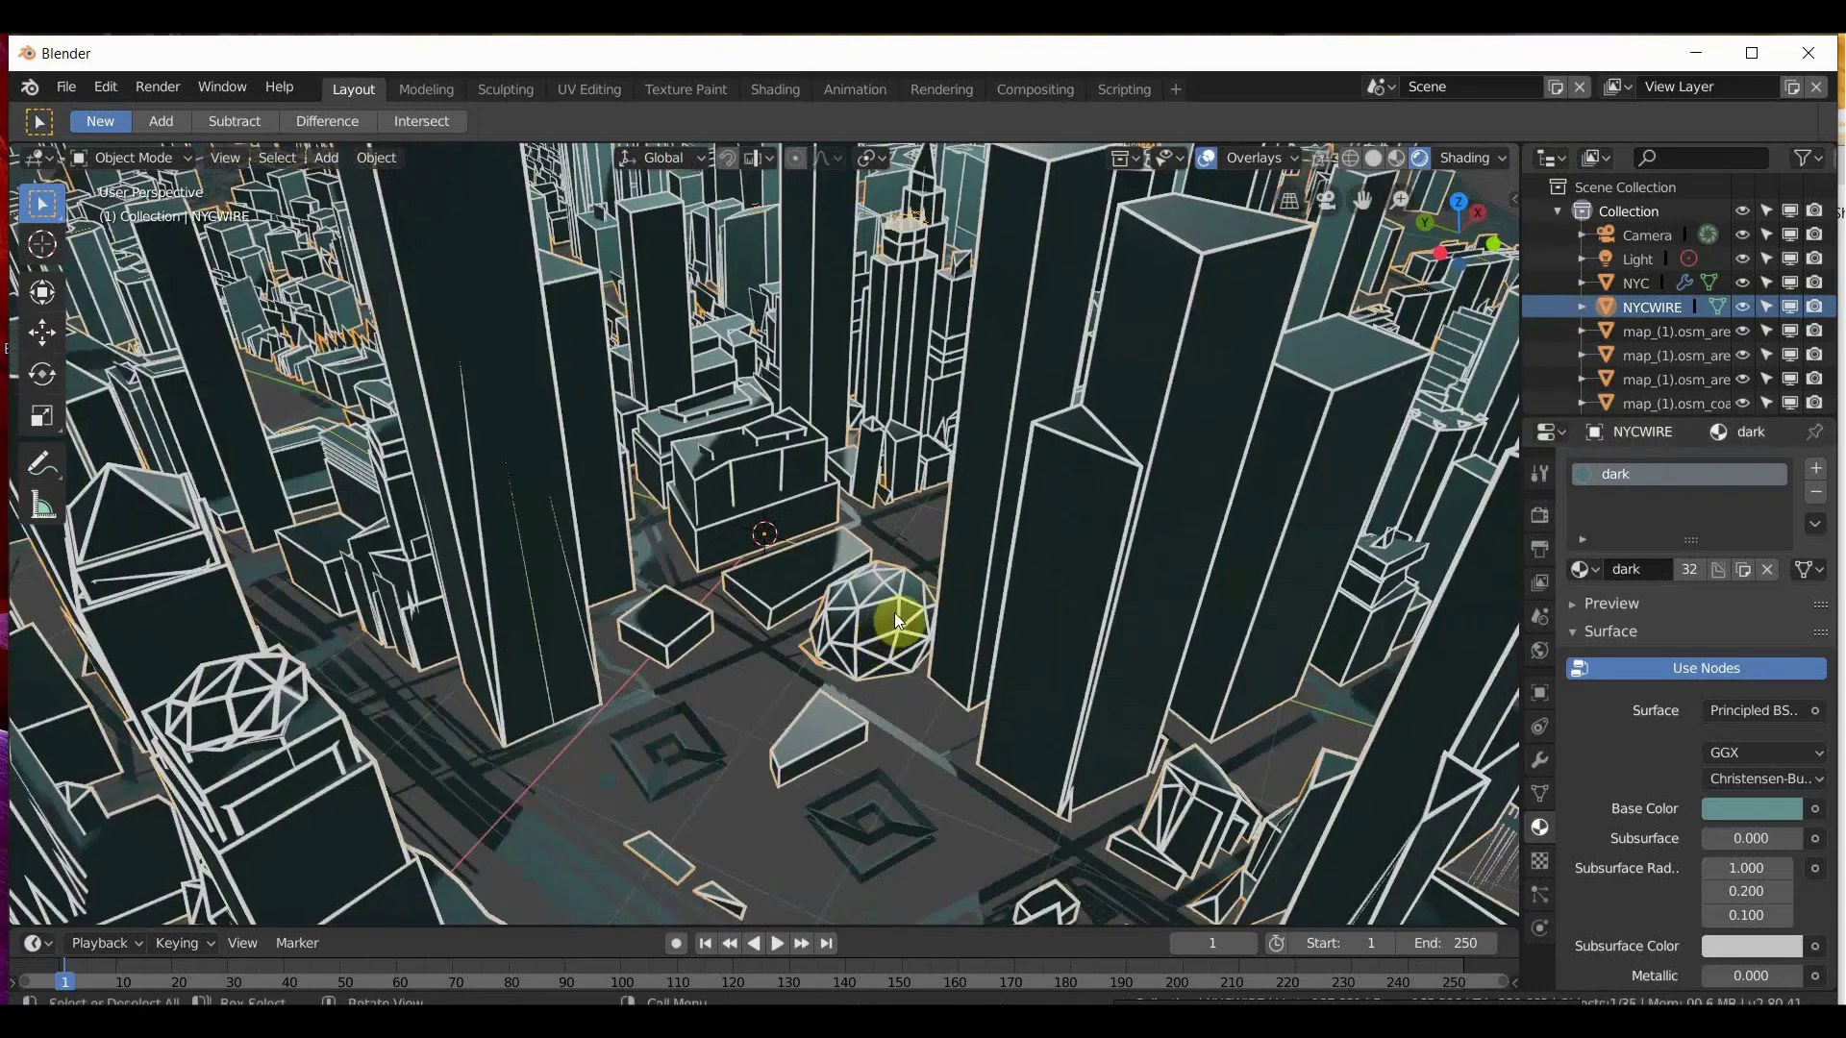
pyautogui.click(904, 620)
pyautogui.click(1029, 589)
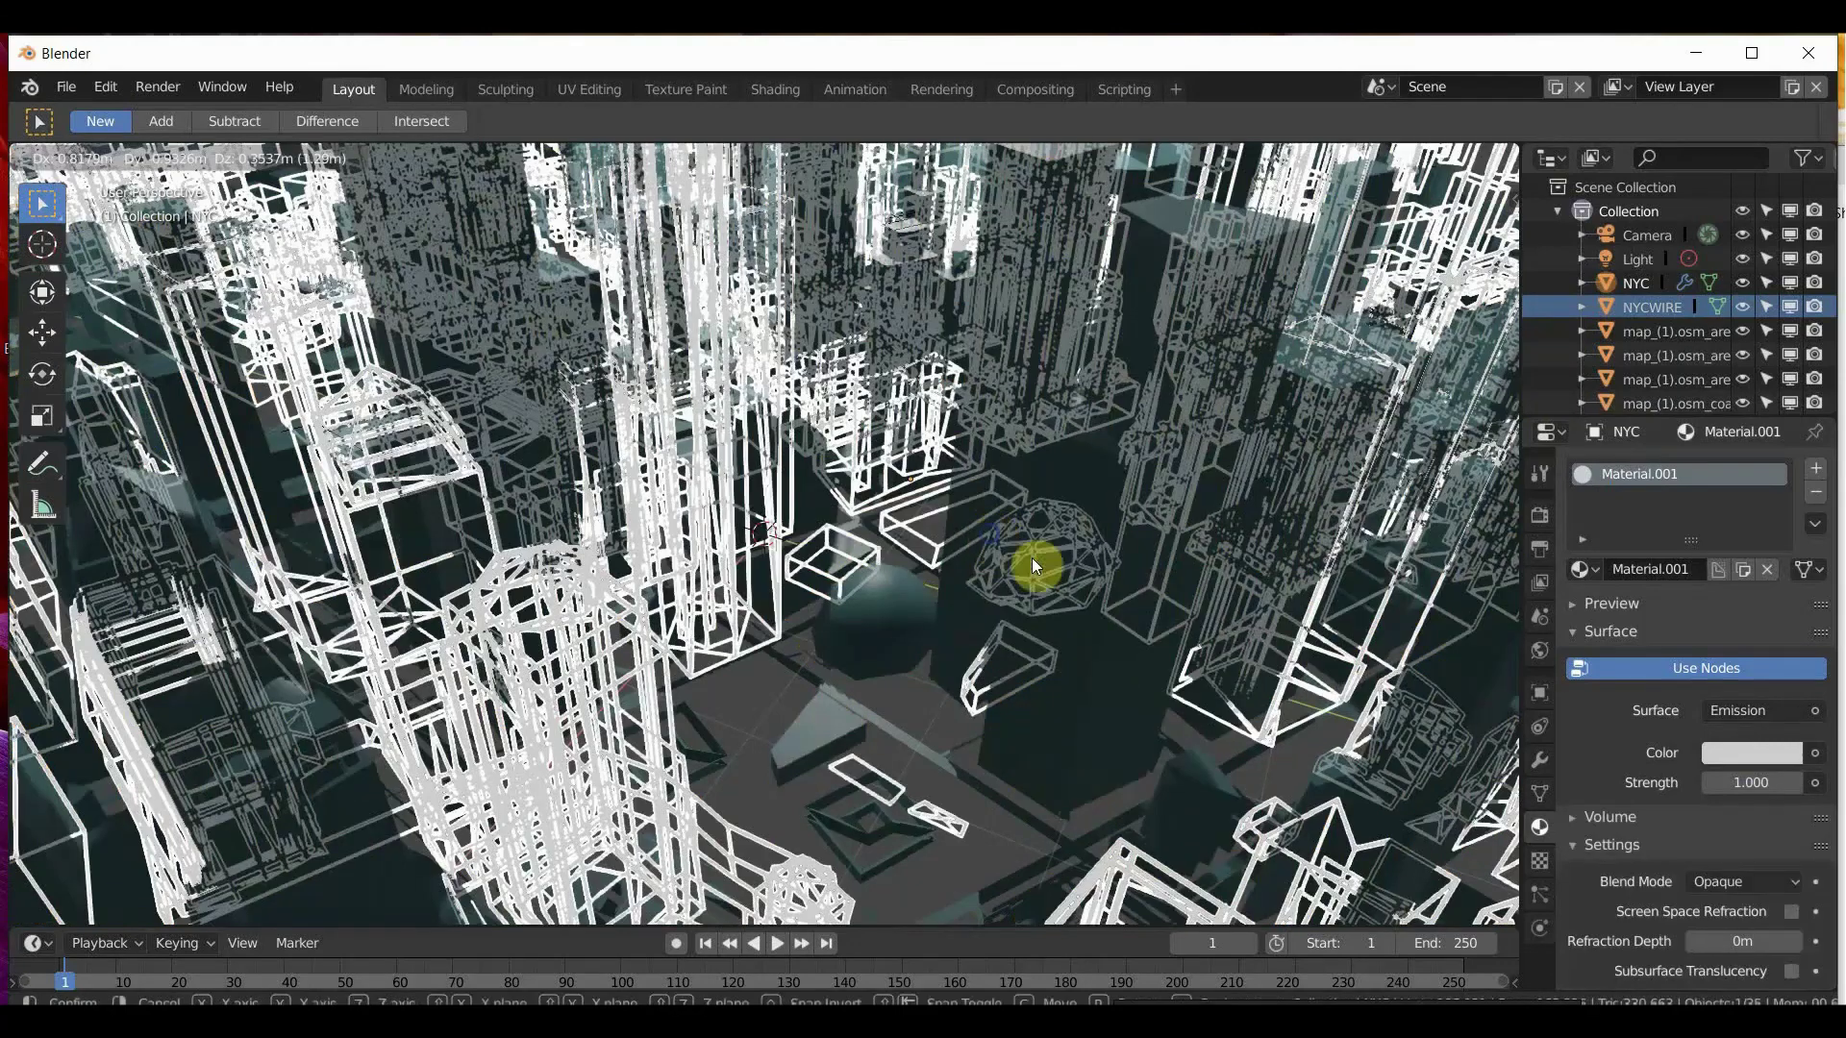
pyautogui.click(1038, 565)
pyautogui.click(1655, 571)
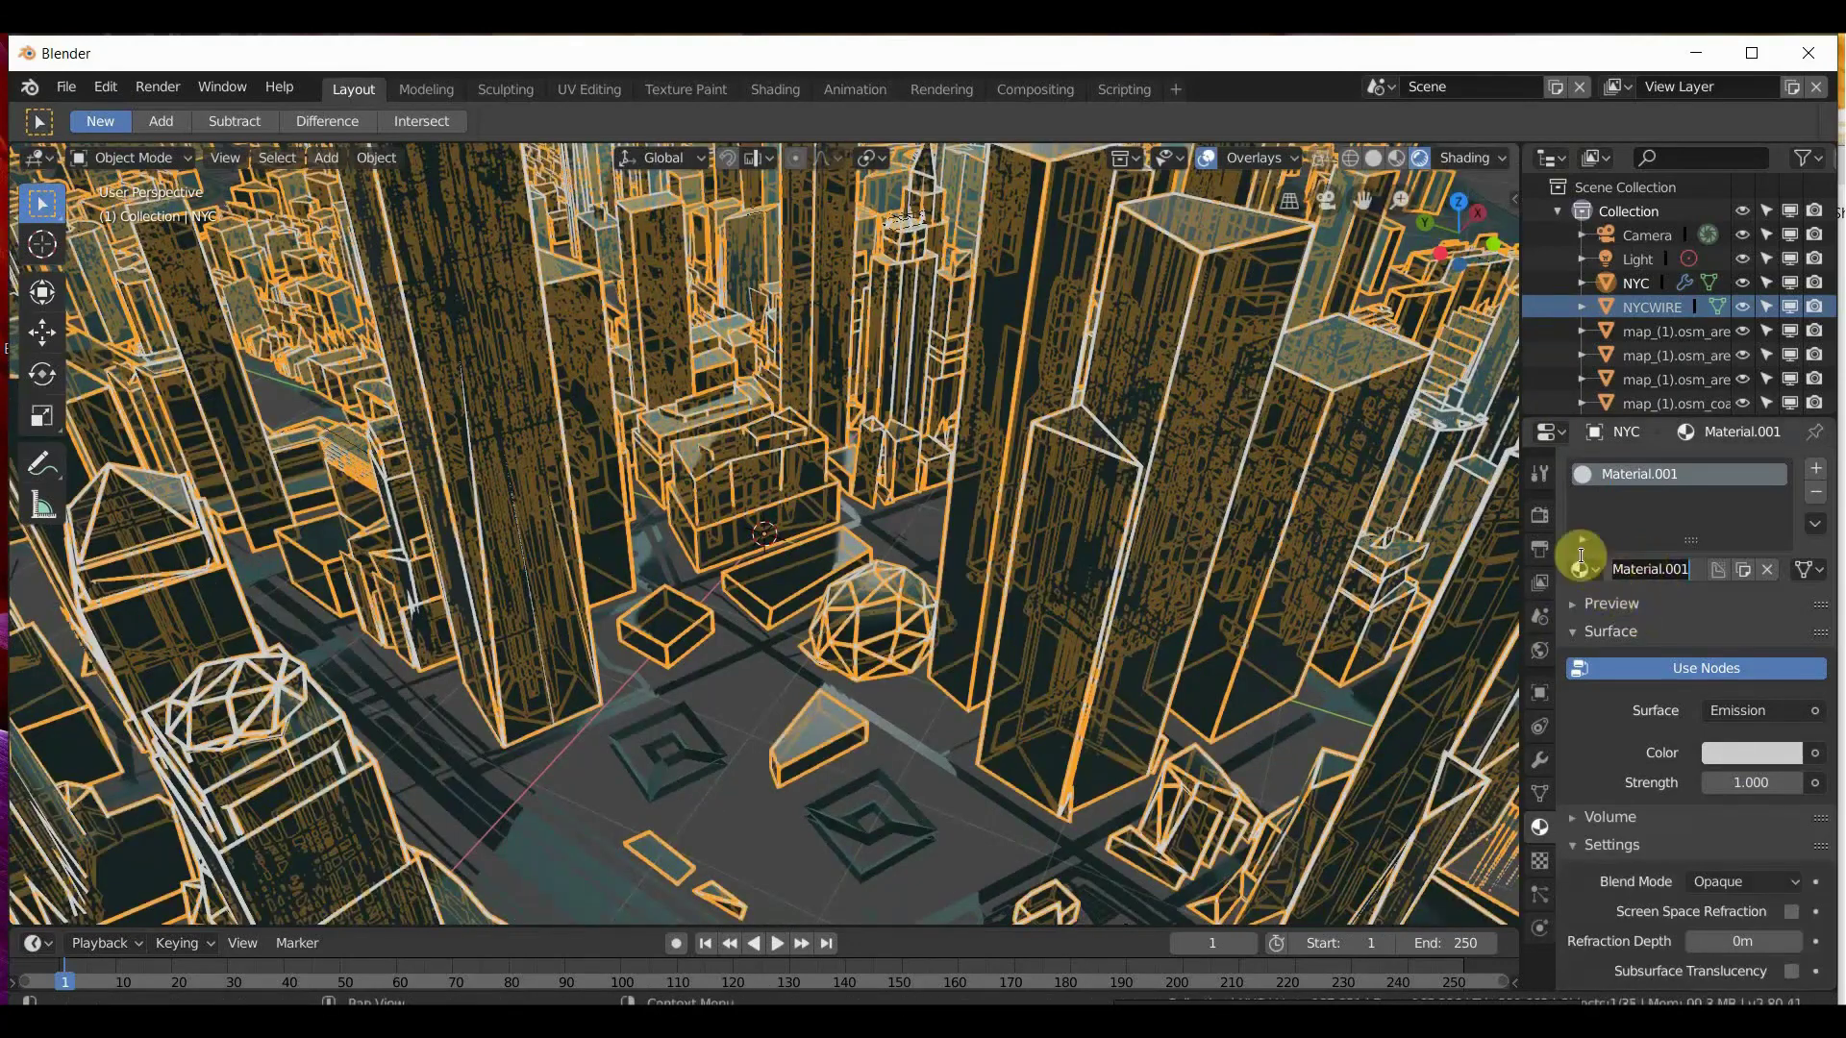
pyautogui.write('Wireglow')
pyautogui.press('Return')
# Assign the Wireglow material to the water object in place of dark.
pyautogui.scroll(-5, 682, 596)
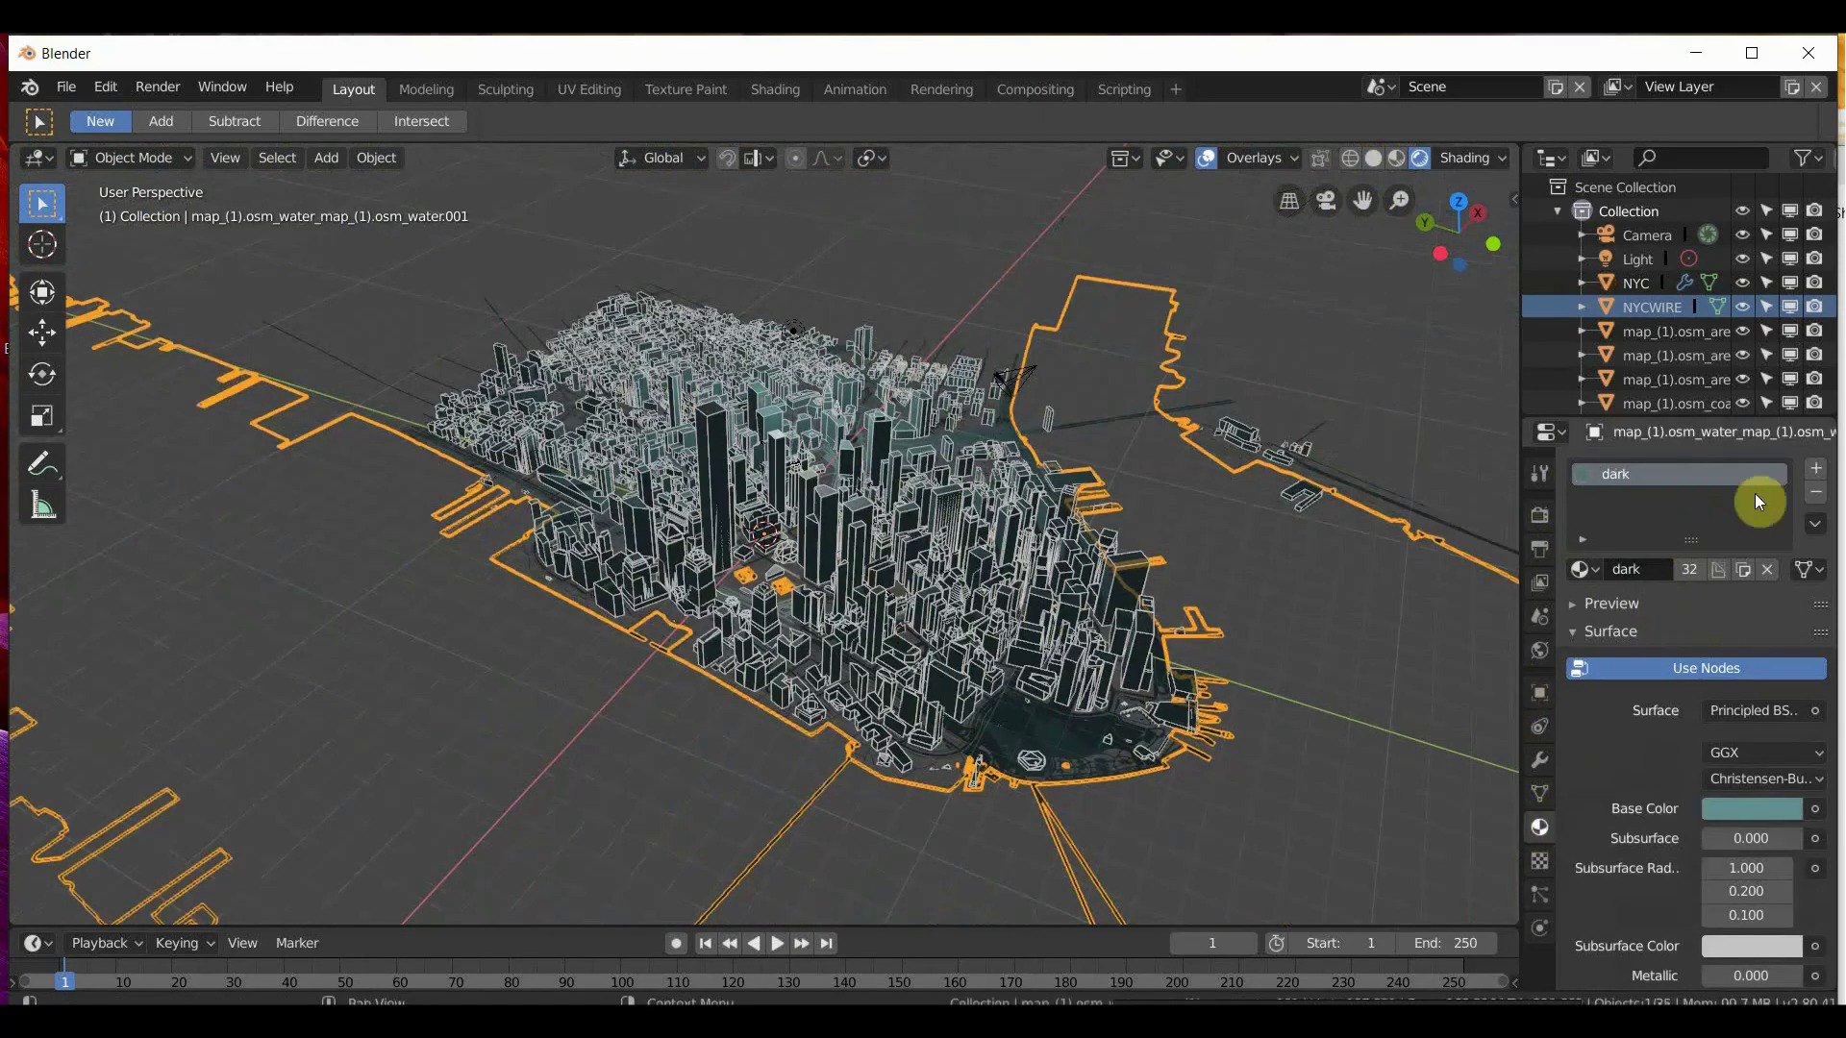
pyautogui.click(1586, 568)
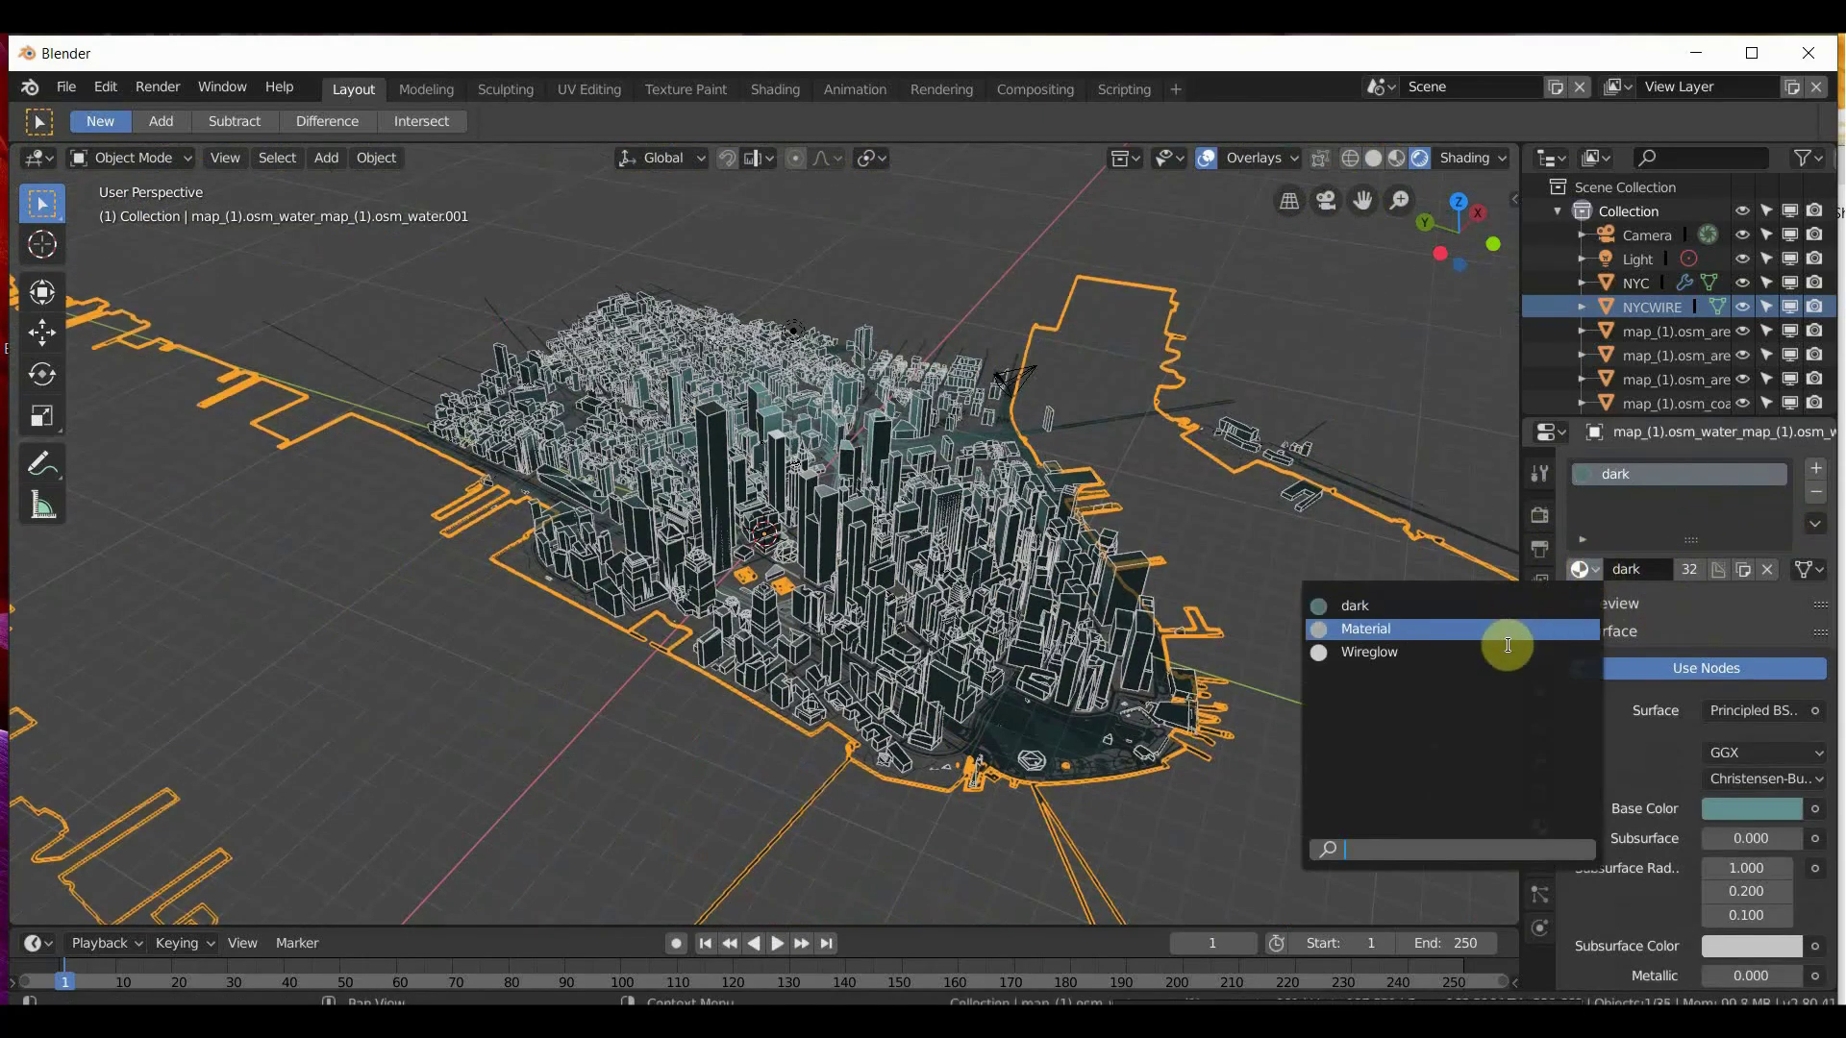
pyautogui.click(1516, 653)
pyautogui.moveTo(1079, 439)
pyautogui.mouseDown(button='middle')
pyautogui.moveTo(1112, 400)
pyautogui.moveTo(1001, 465)
pyautogui.moveTo(1082, 442)
pyautogui.mouseUp(button='middle')
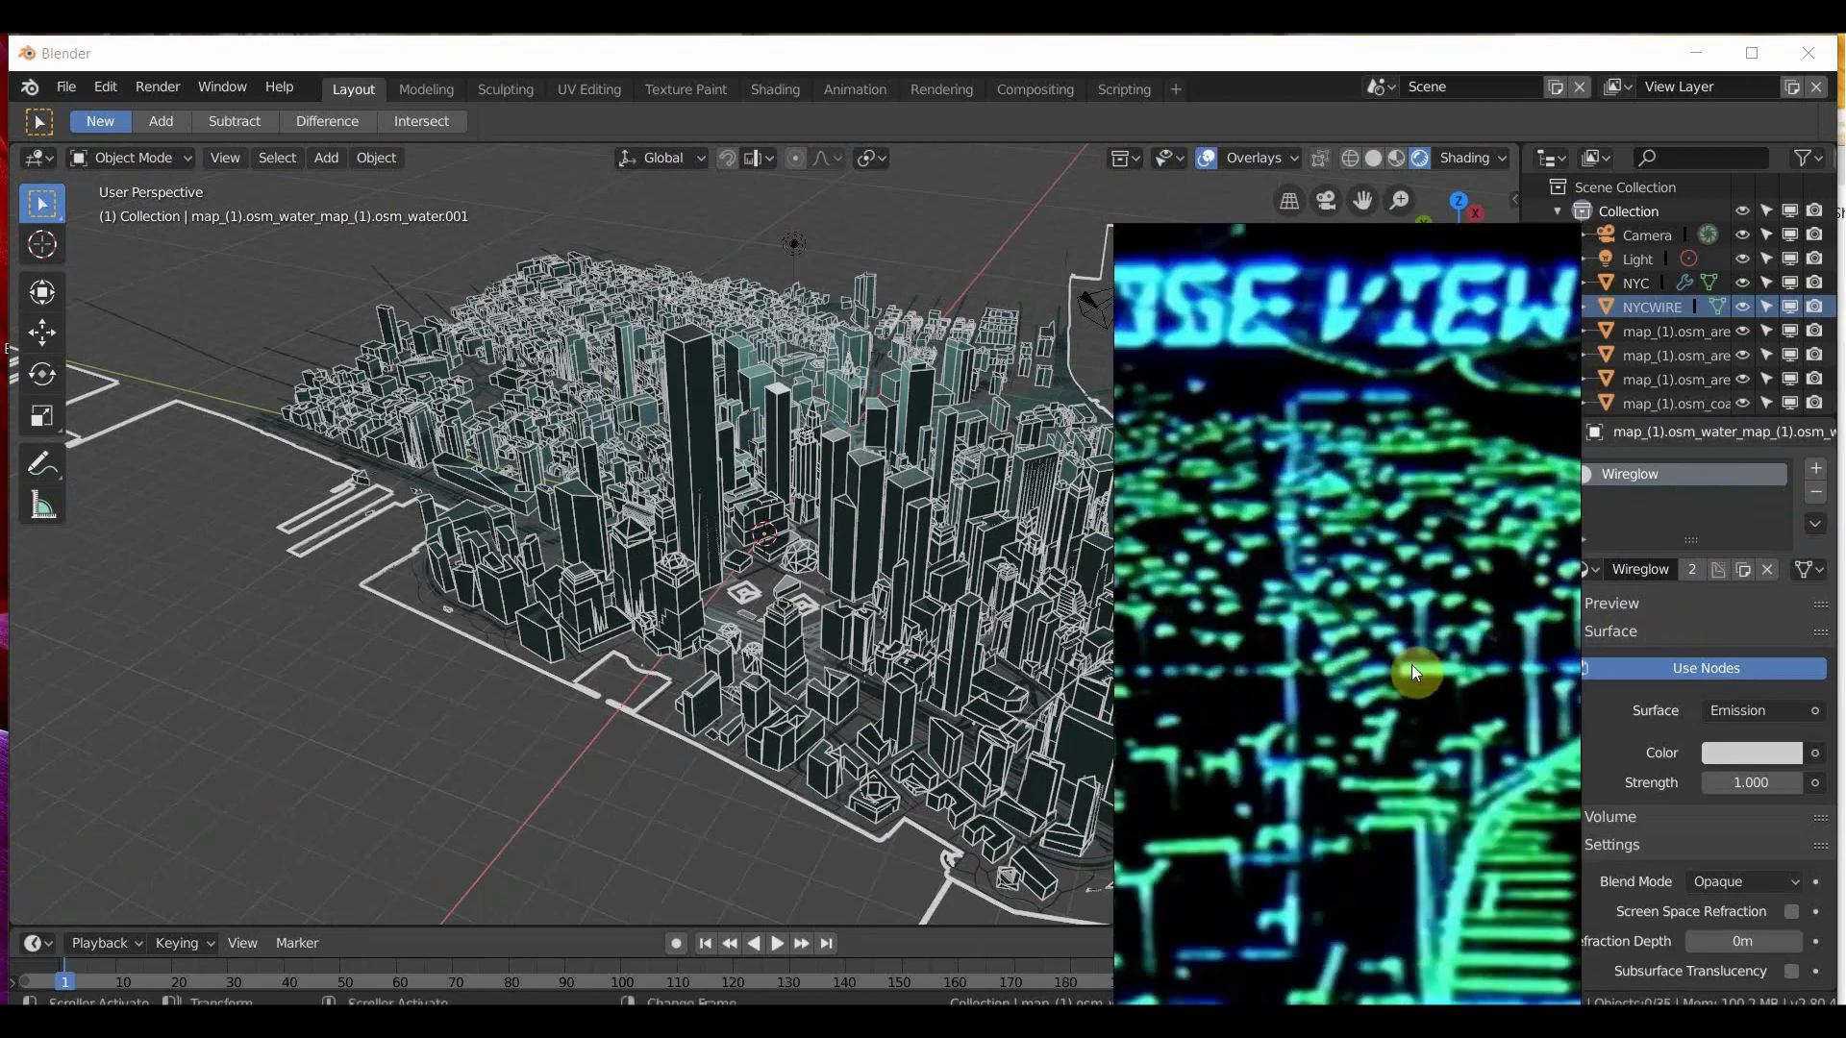
# Give the Wireglow material on the water object a light teal emission color, matching the reference image.
pyautogui.click(596, 663)
pyautogui.click(661, 722)
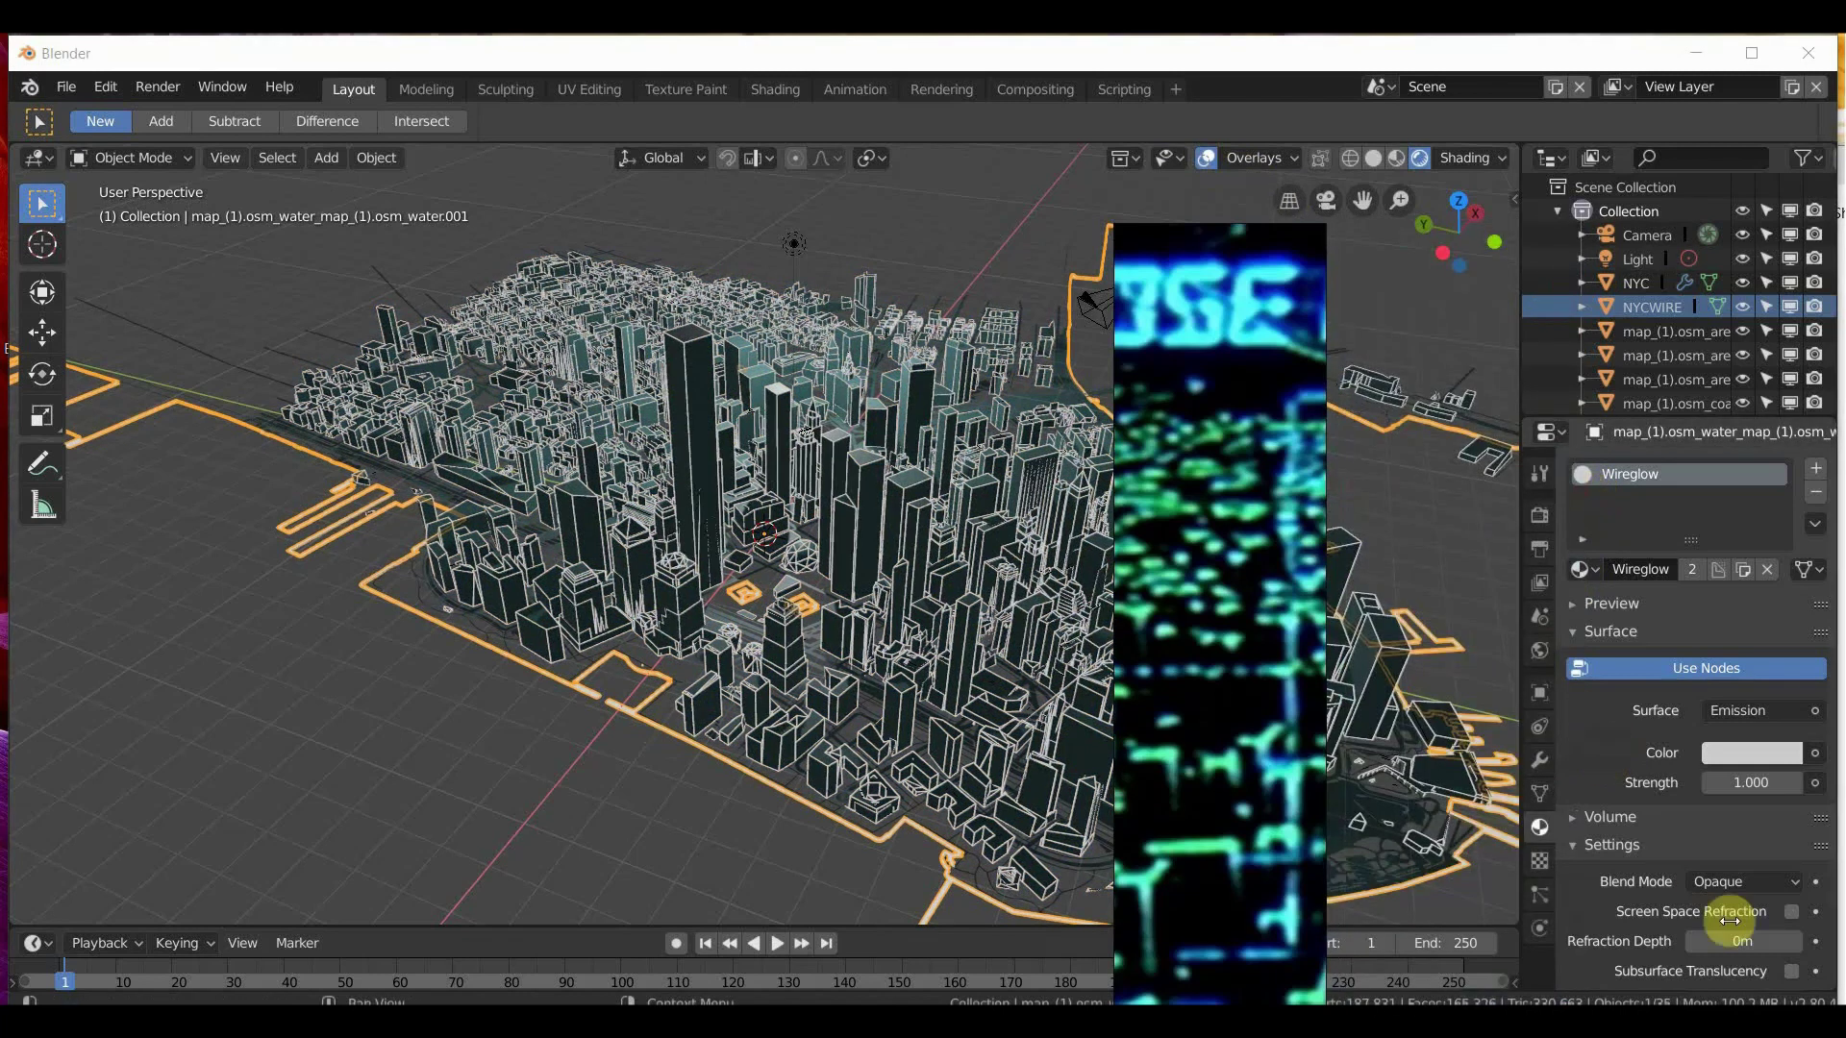
pyautogui.click(1720, 753)
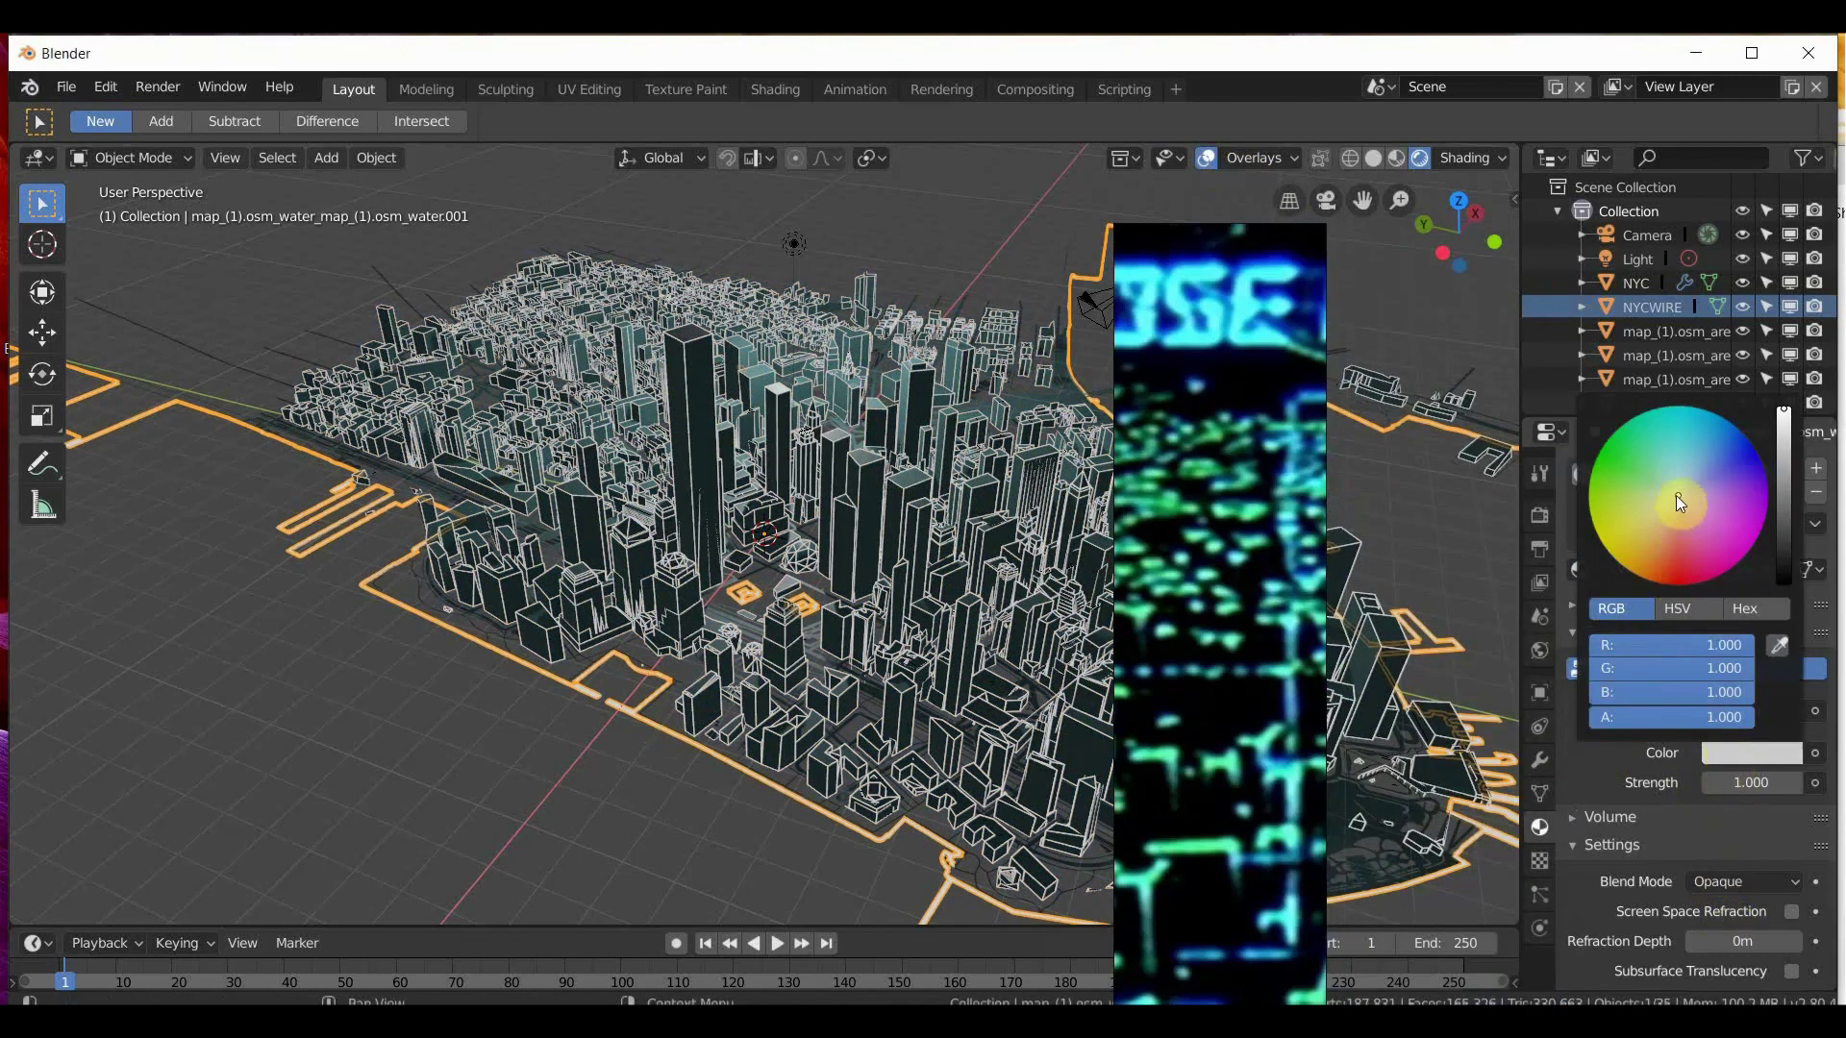
pyautogui.moveTo(1679, 502); pyautogui.dragTo(1663, 477)
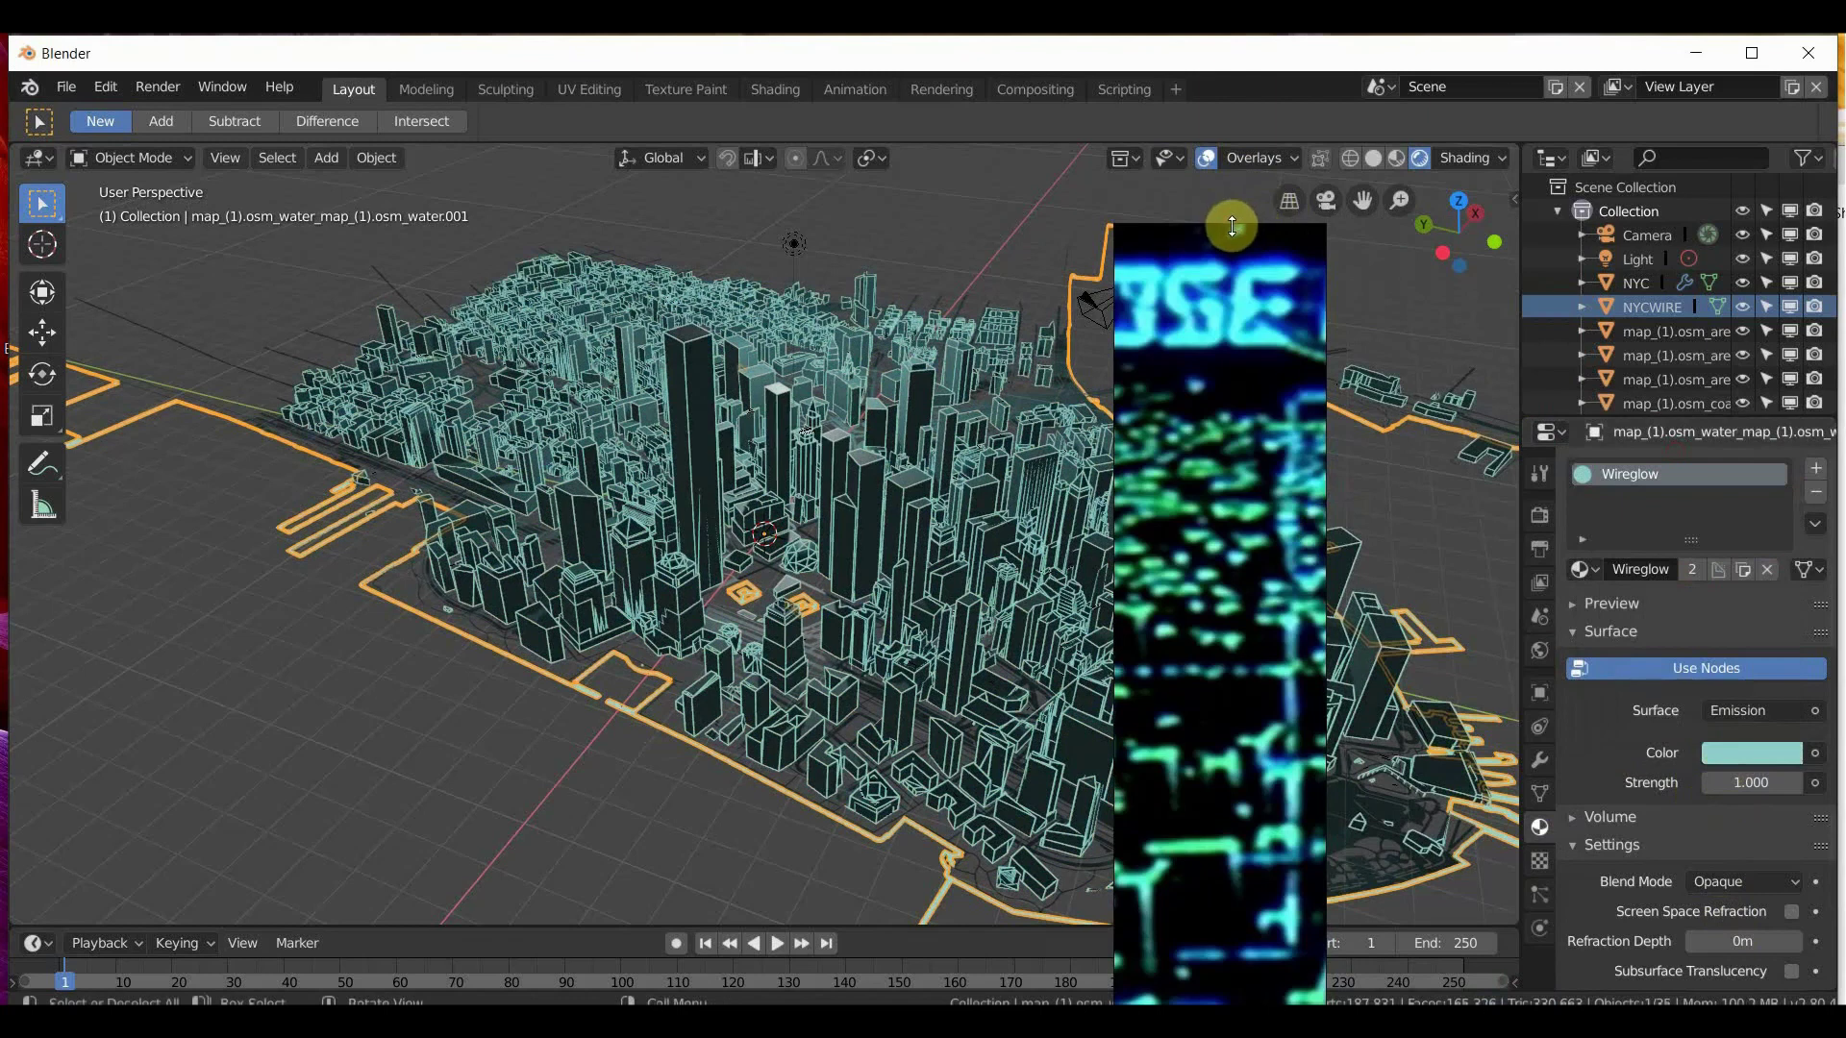
# Delete the Light object above the city from the scene.
pyautogui.click(999, 303)
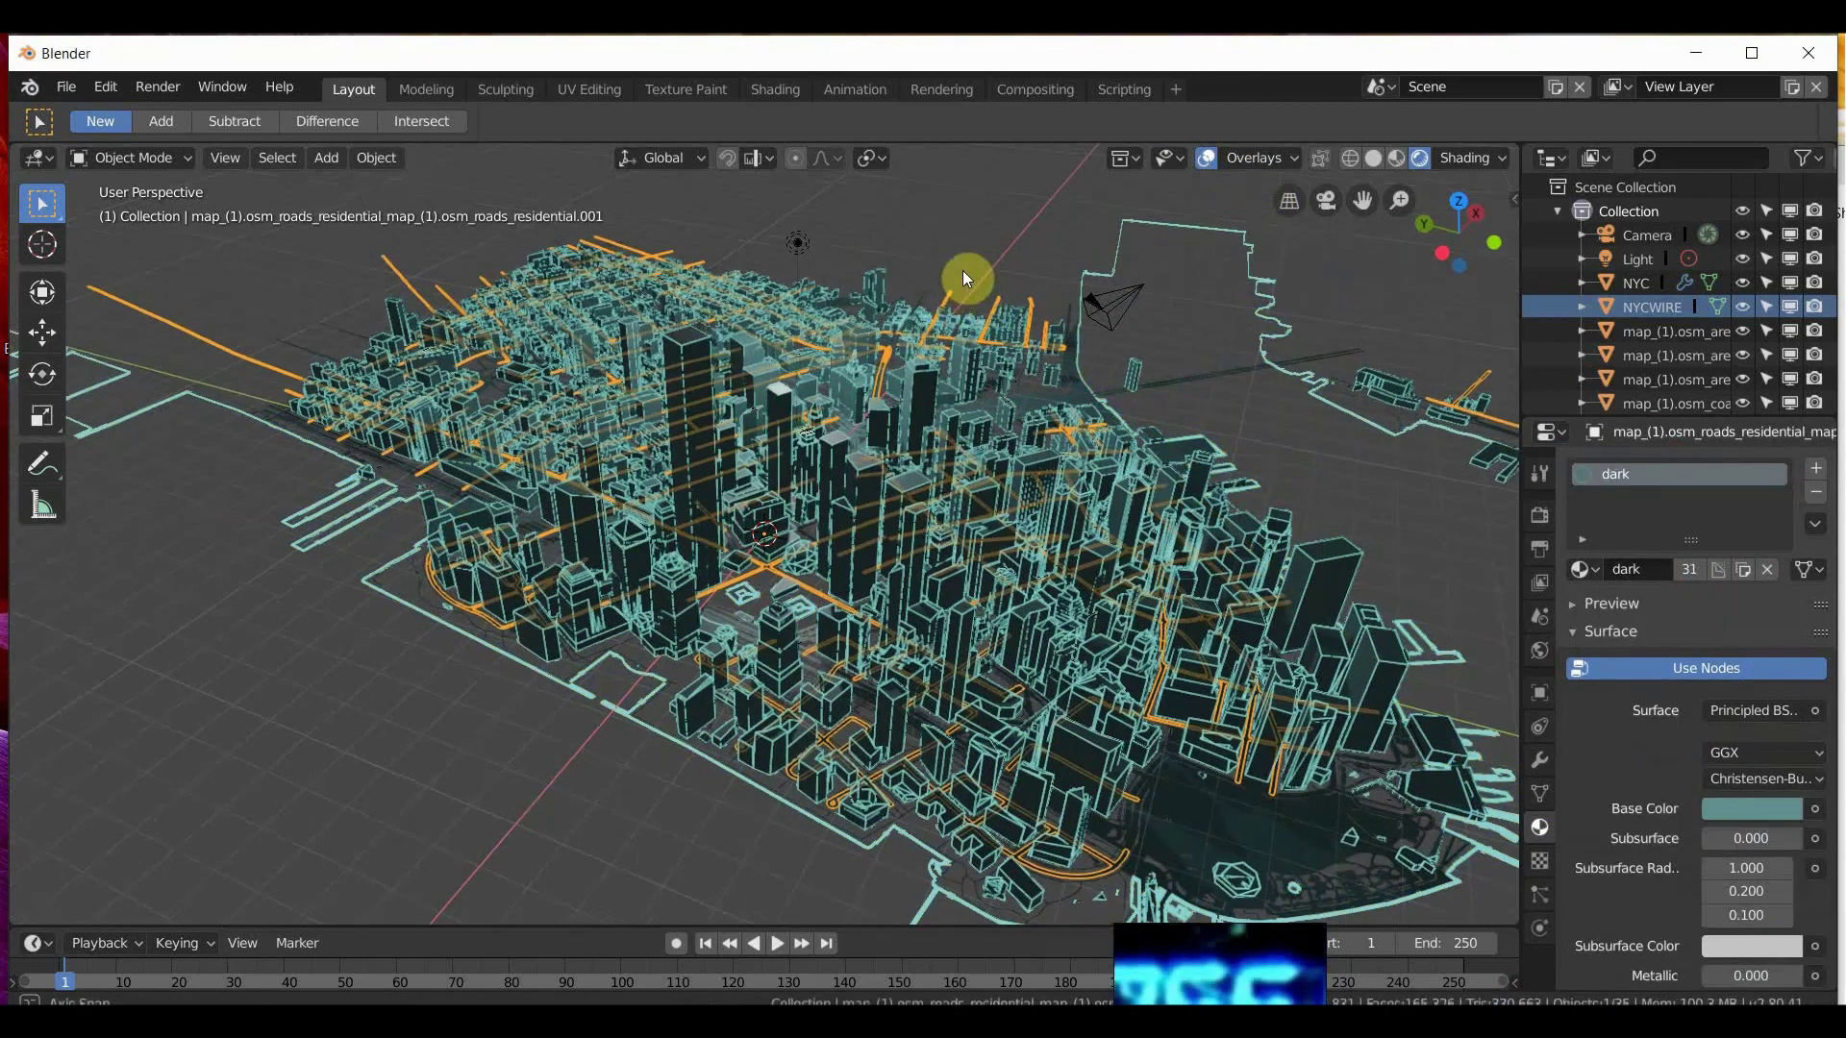
pyautogui.moveTo(966, 279); pyautogui.dragTo(816, 337, button='middle')
pyautogui.click(610, 741)
pyautogui.moveTo(817, 227); pyautogui.dragTo(816, 184, button='middle')
pyautogui.click(816, 185)
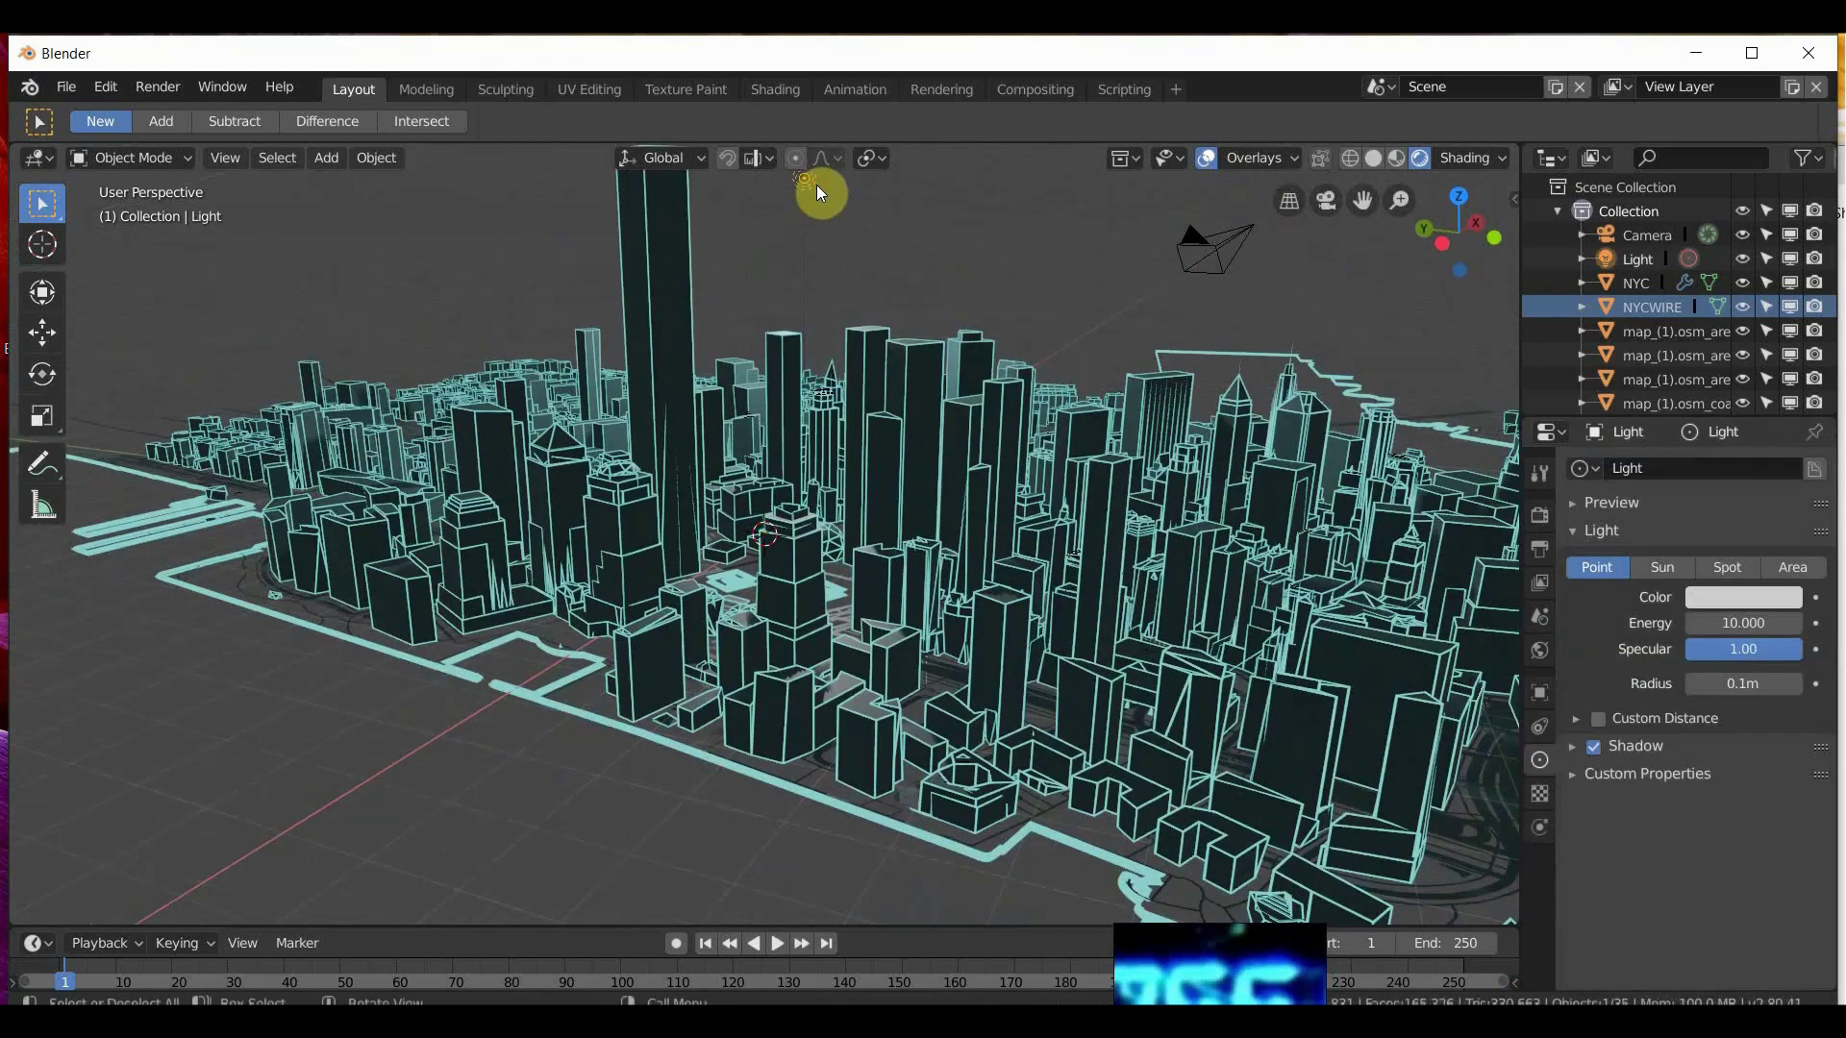
pyautogui.press('Delete')
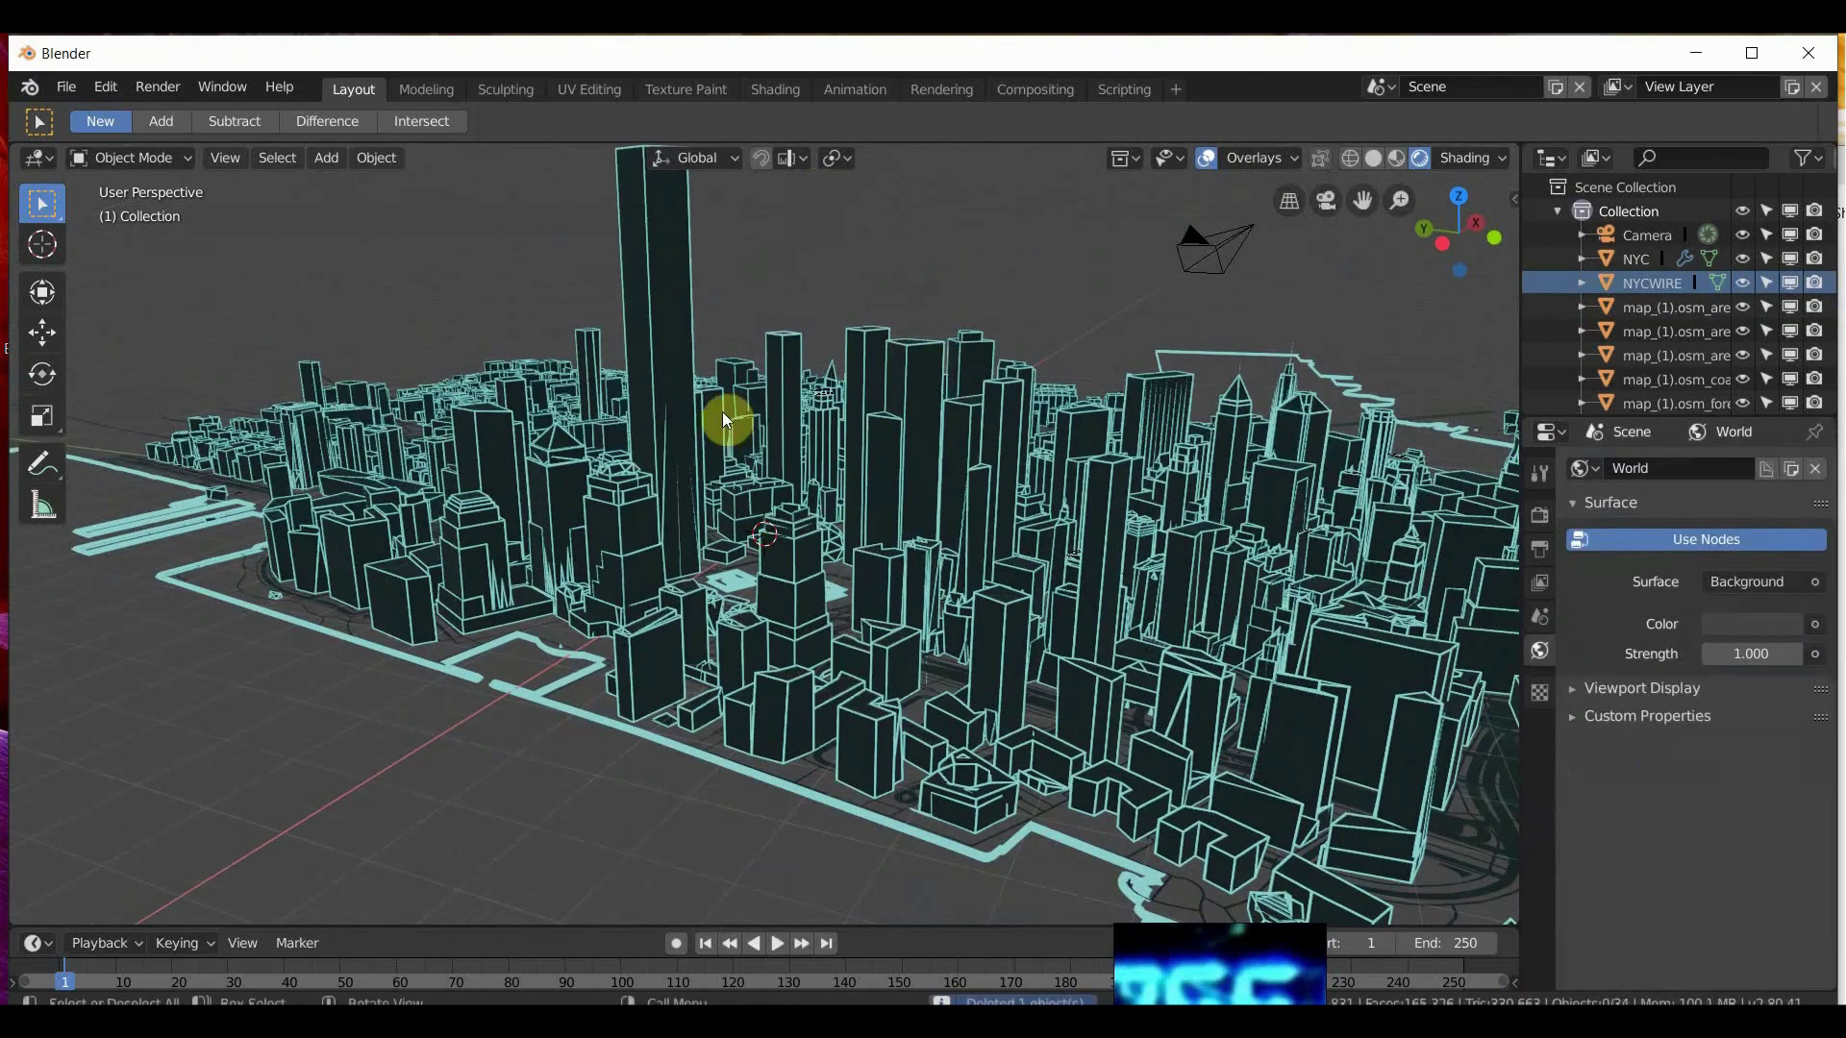
# Set the Wireglow emission color on the NYC object to green with R 0.103, G 1.000, B 0.348.
pyautogui.scroll(5, 801, 454)
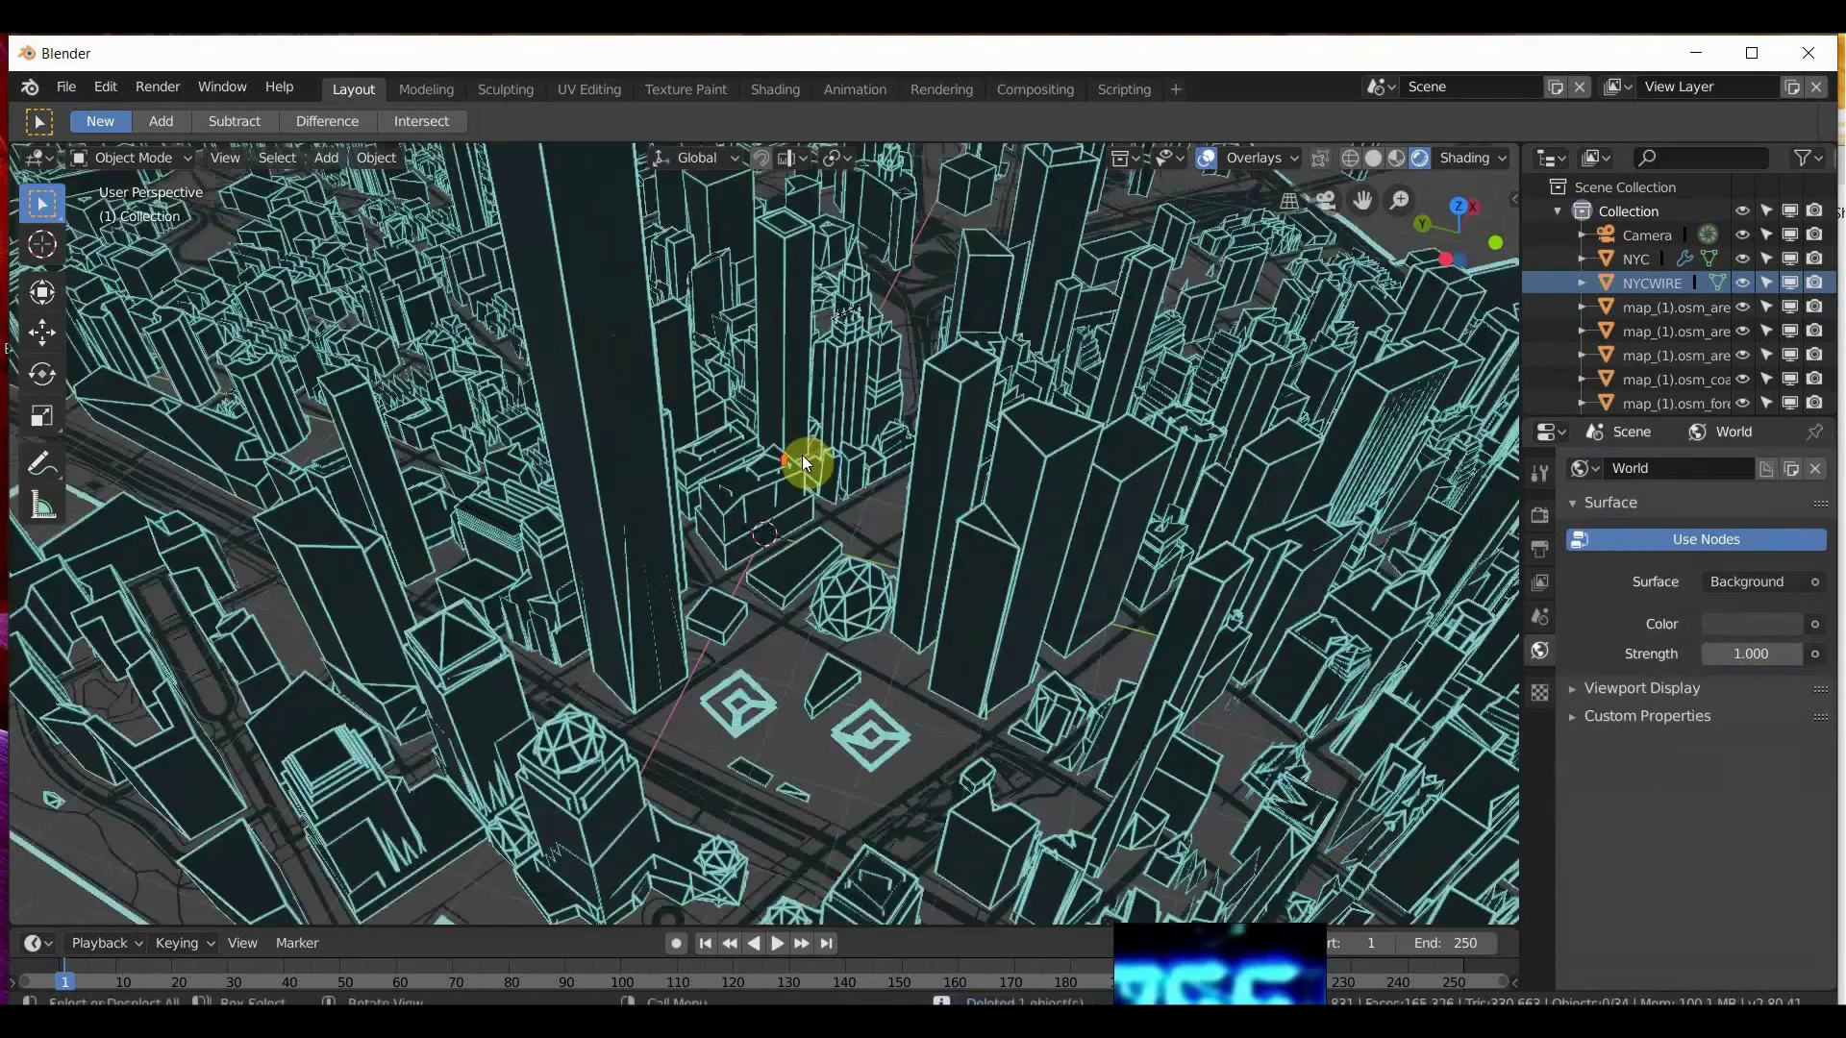
pyautogui.click(918, 440)
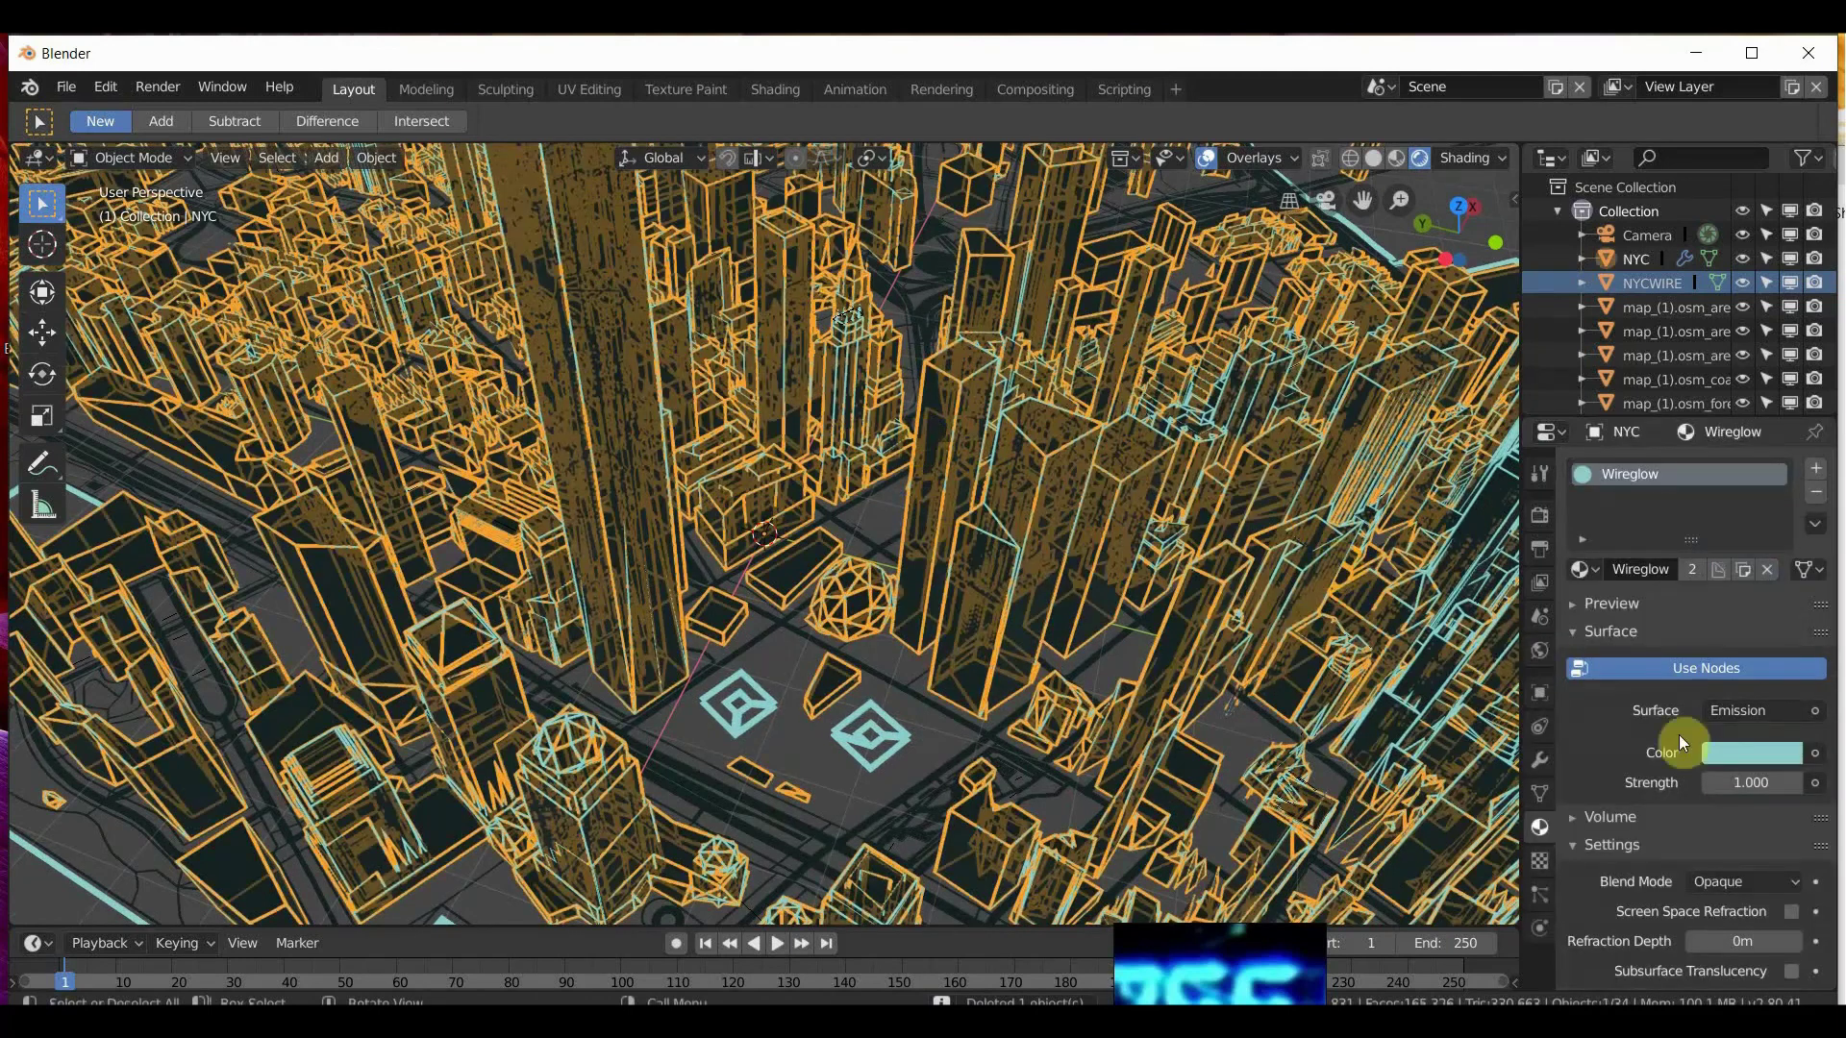
pyautogui.click(1726, 757)
pyautogui.click(1645, 449)
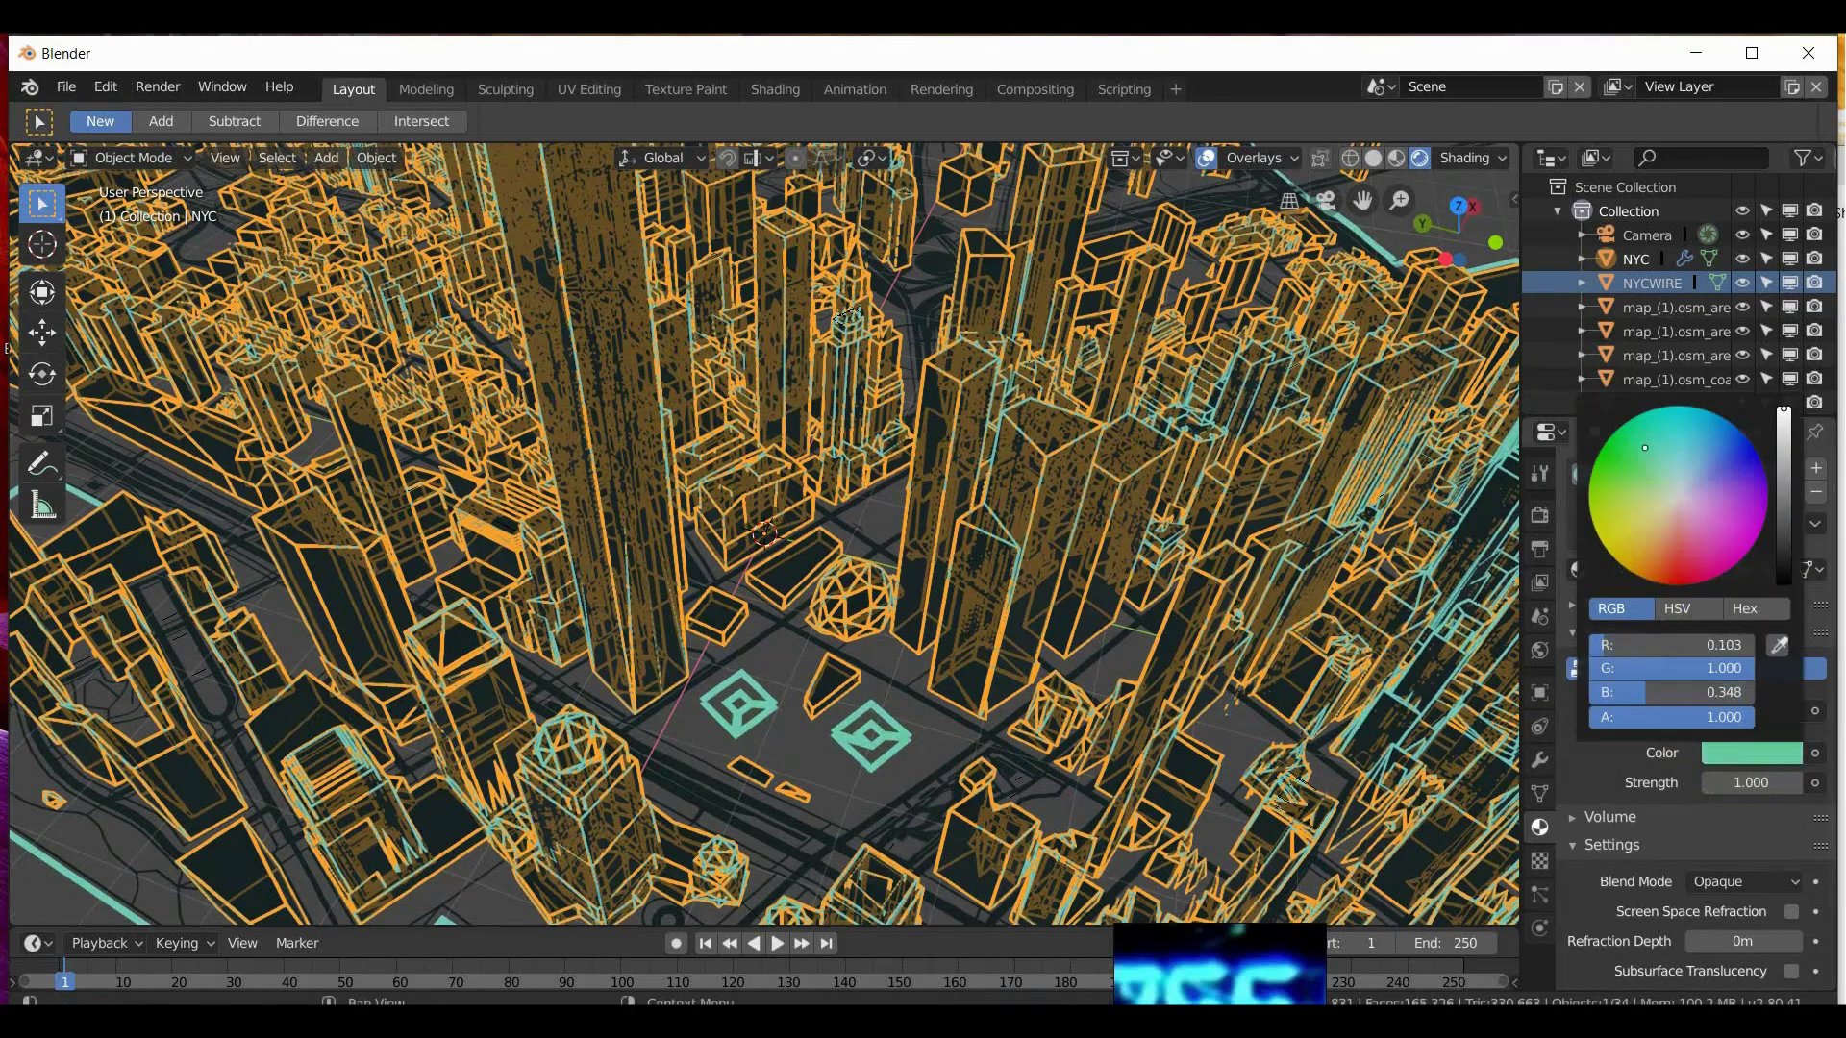
pyautogui.scroll(-10, 483, 719)
pyautogui.click(482, 719)
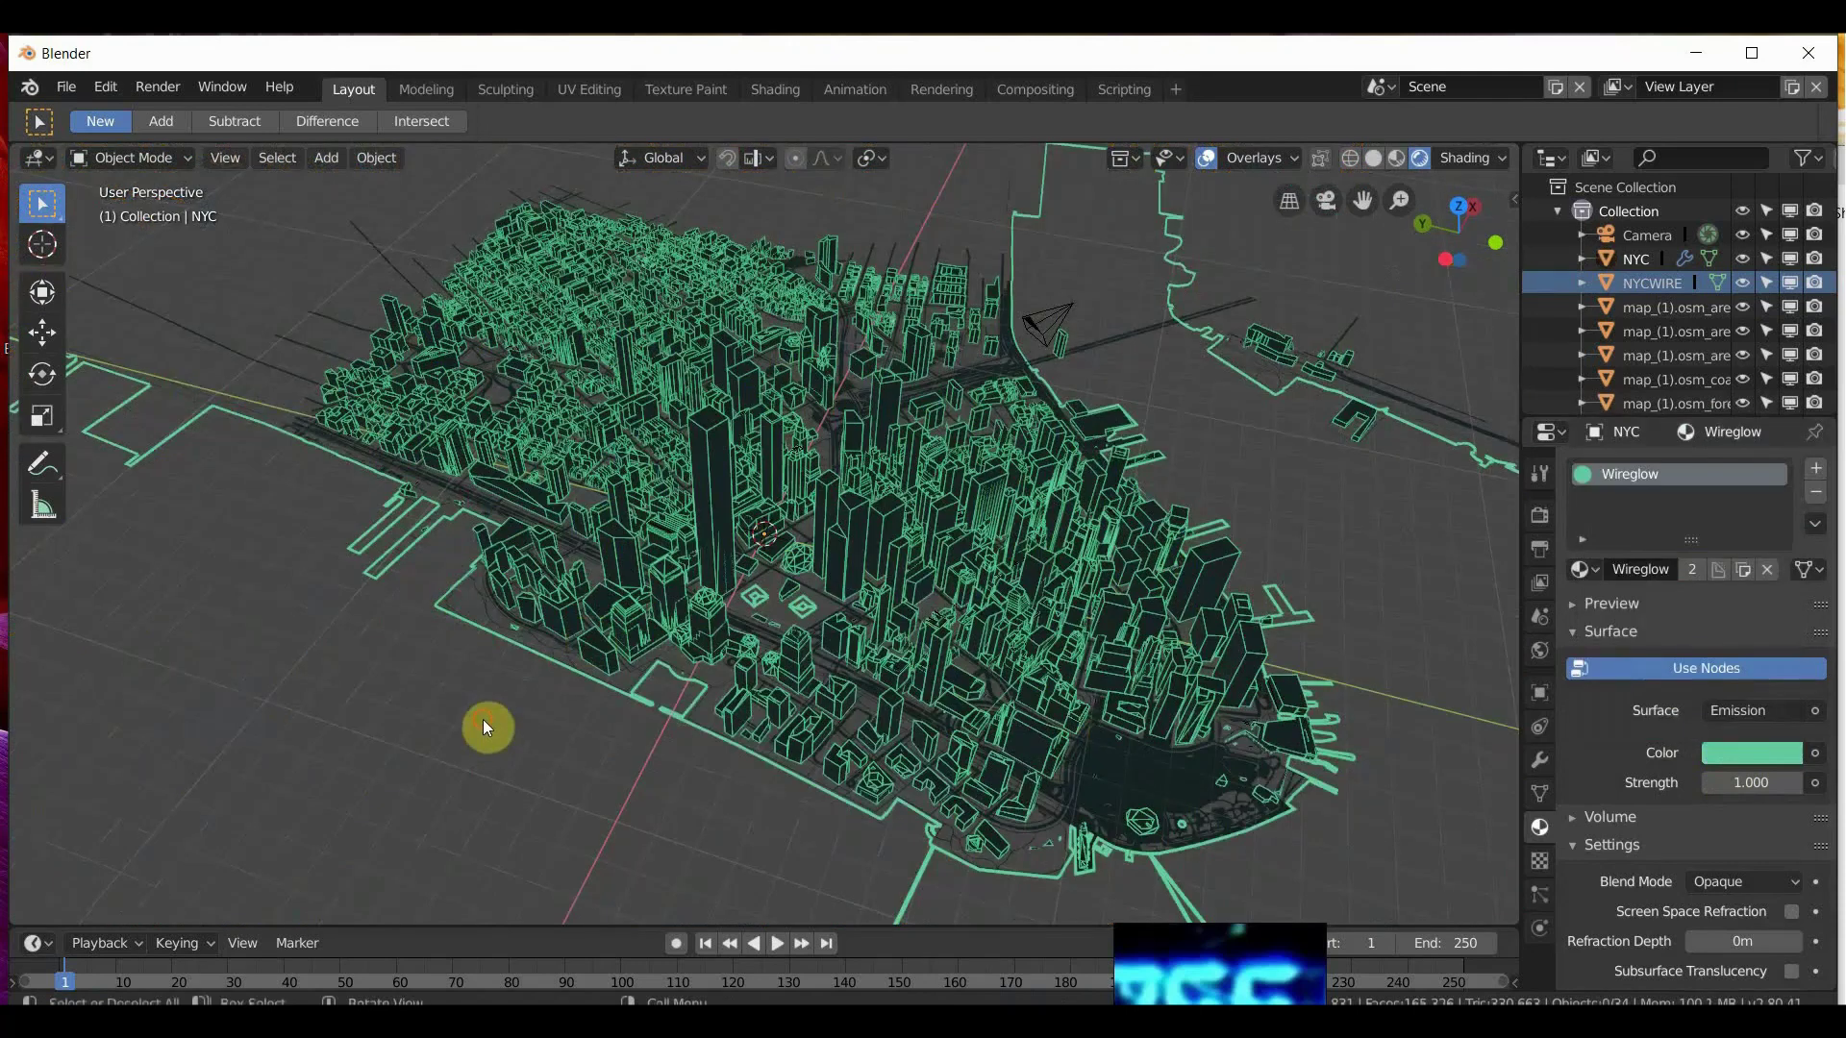
# Set the World background color to near-black with R 0.000297, G 0.000178, B 0.002.
pyautogui.click(1539, 651)
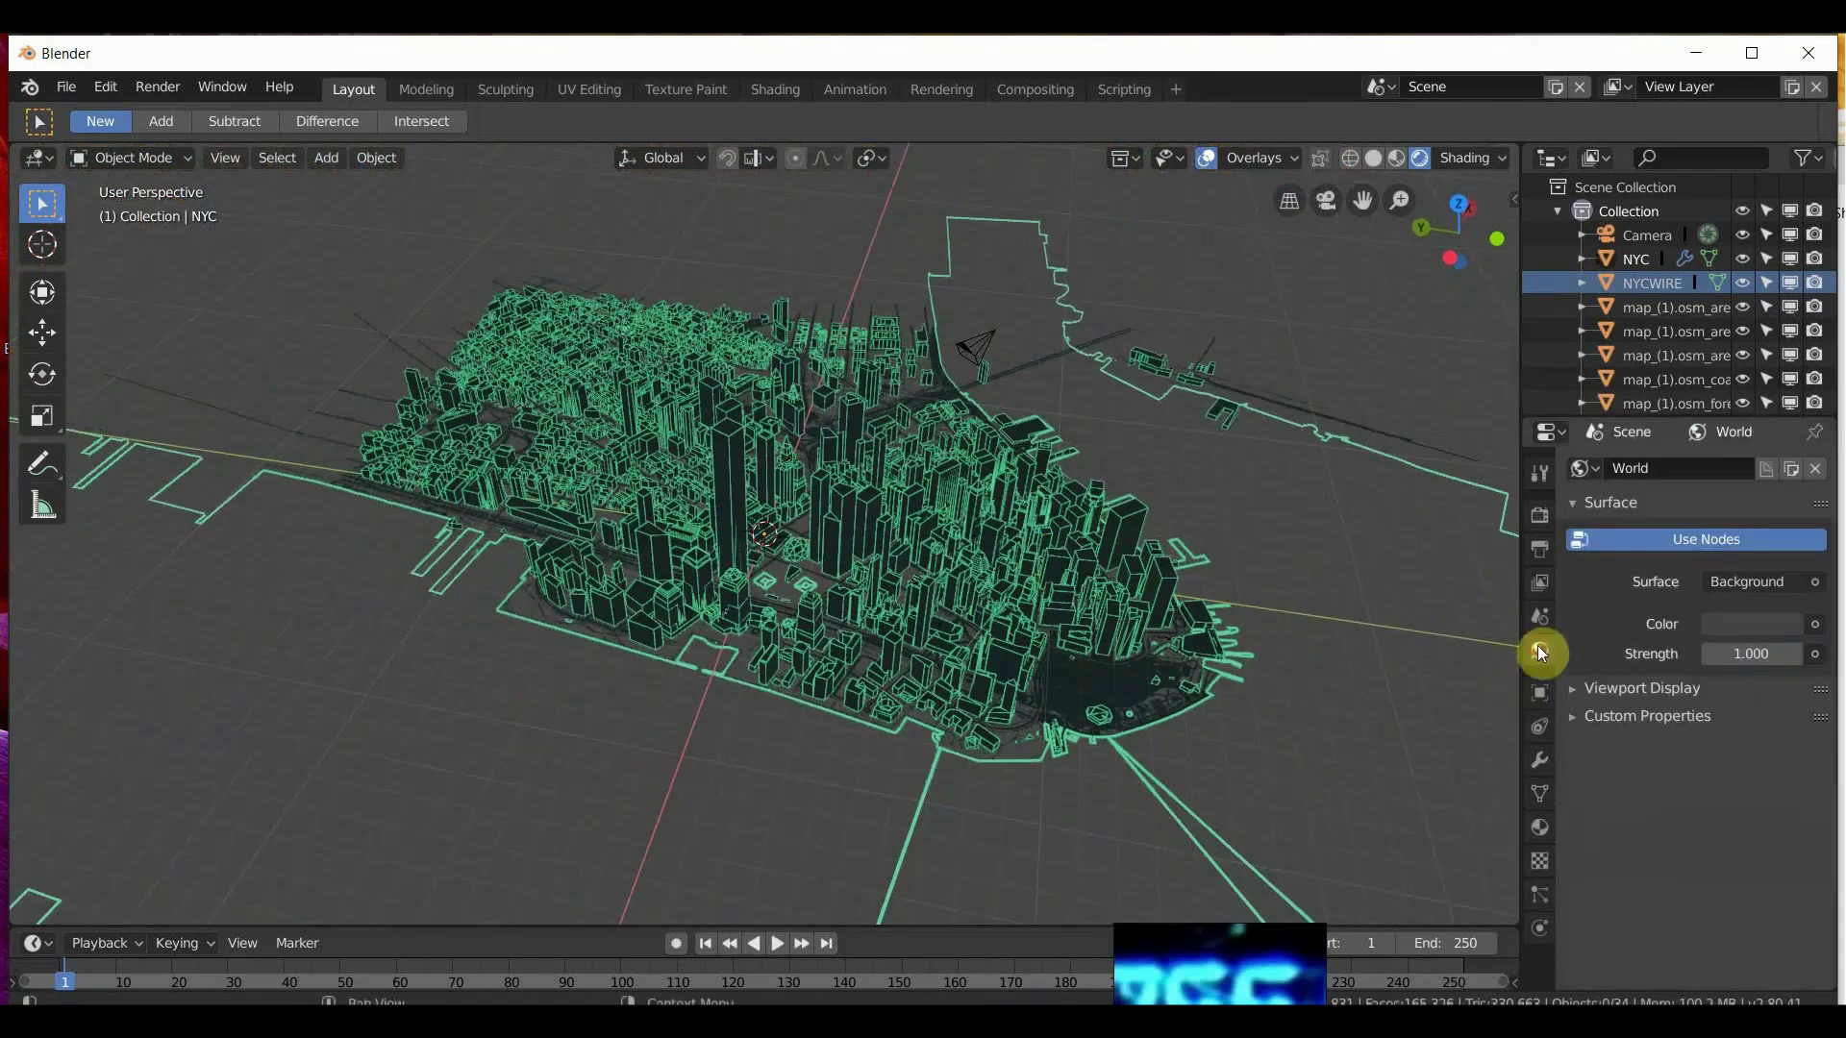
pyautogui.click(1757, 623)
pyautogui.moveTo(1784, 395); pyautogui.dragTo(1784, 429)
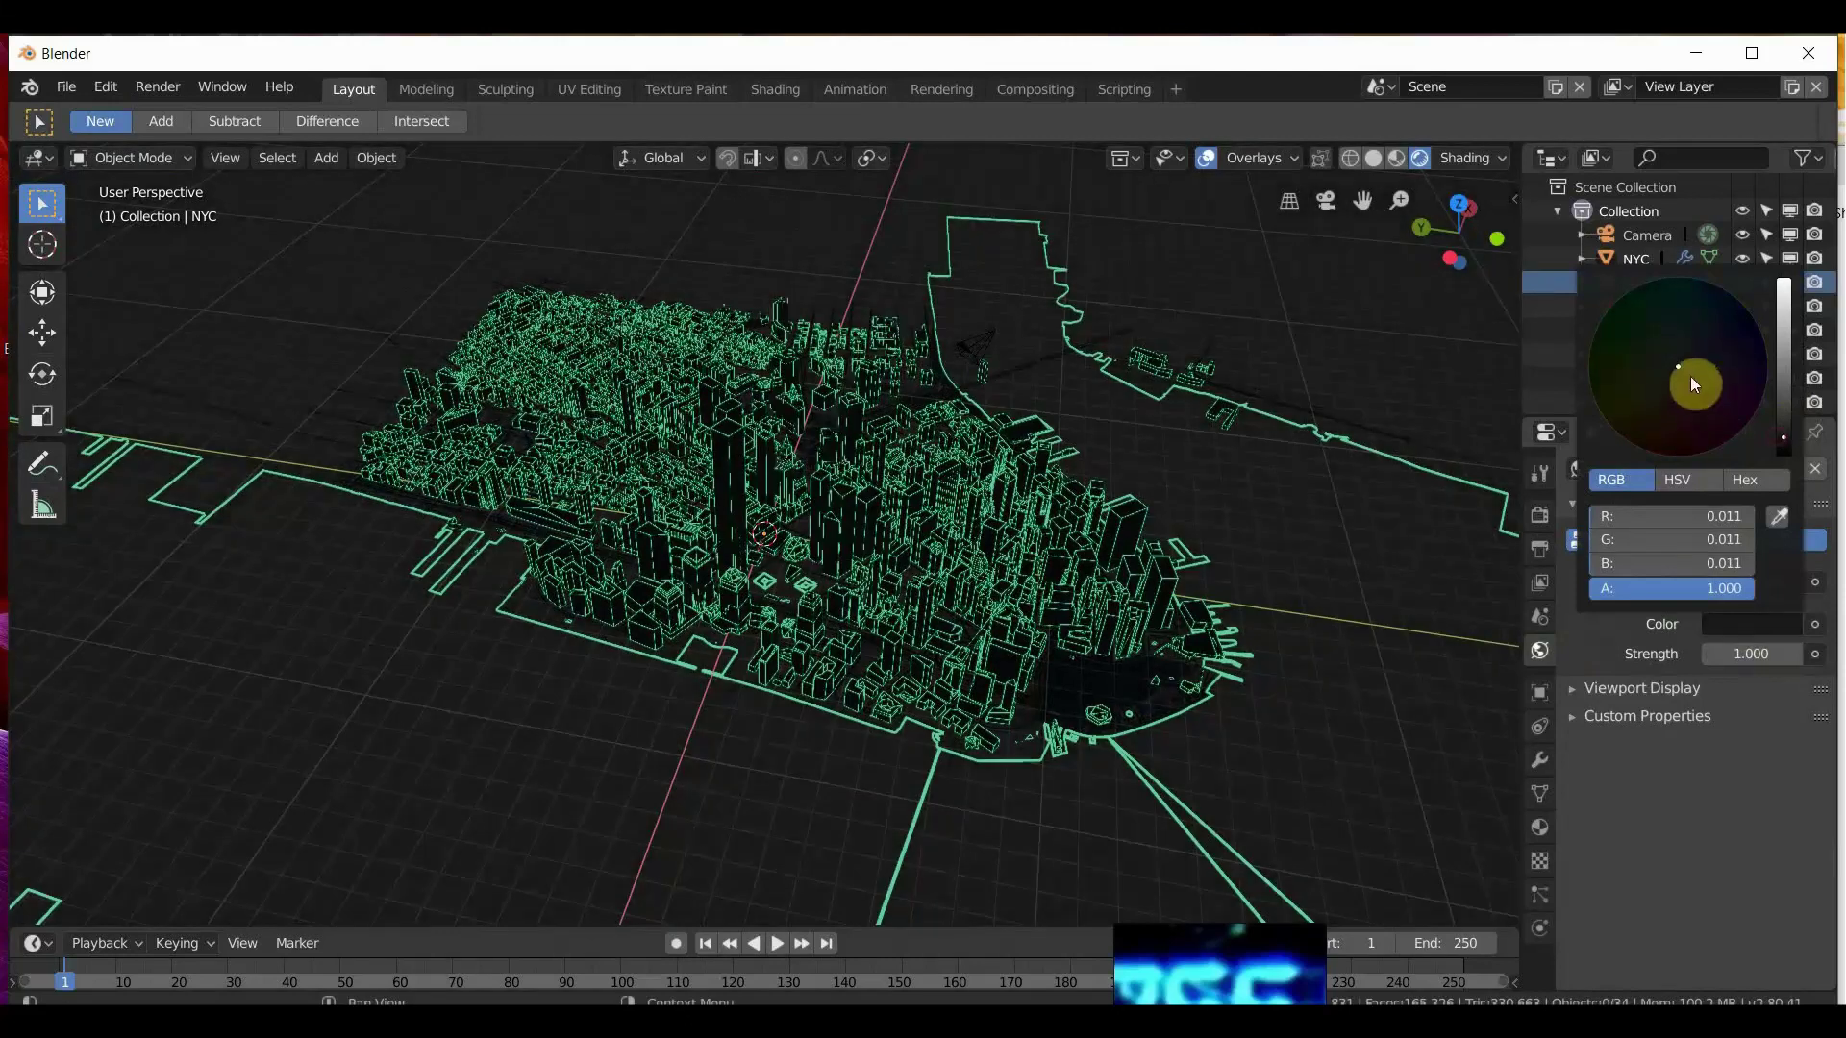
pyautogui.moveTo(1690, 377); pyautogui.dragTo(1773, 450)
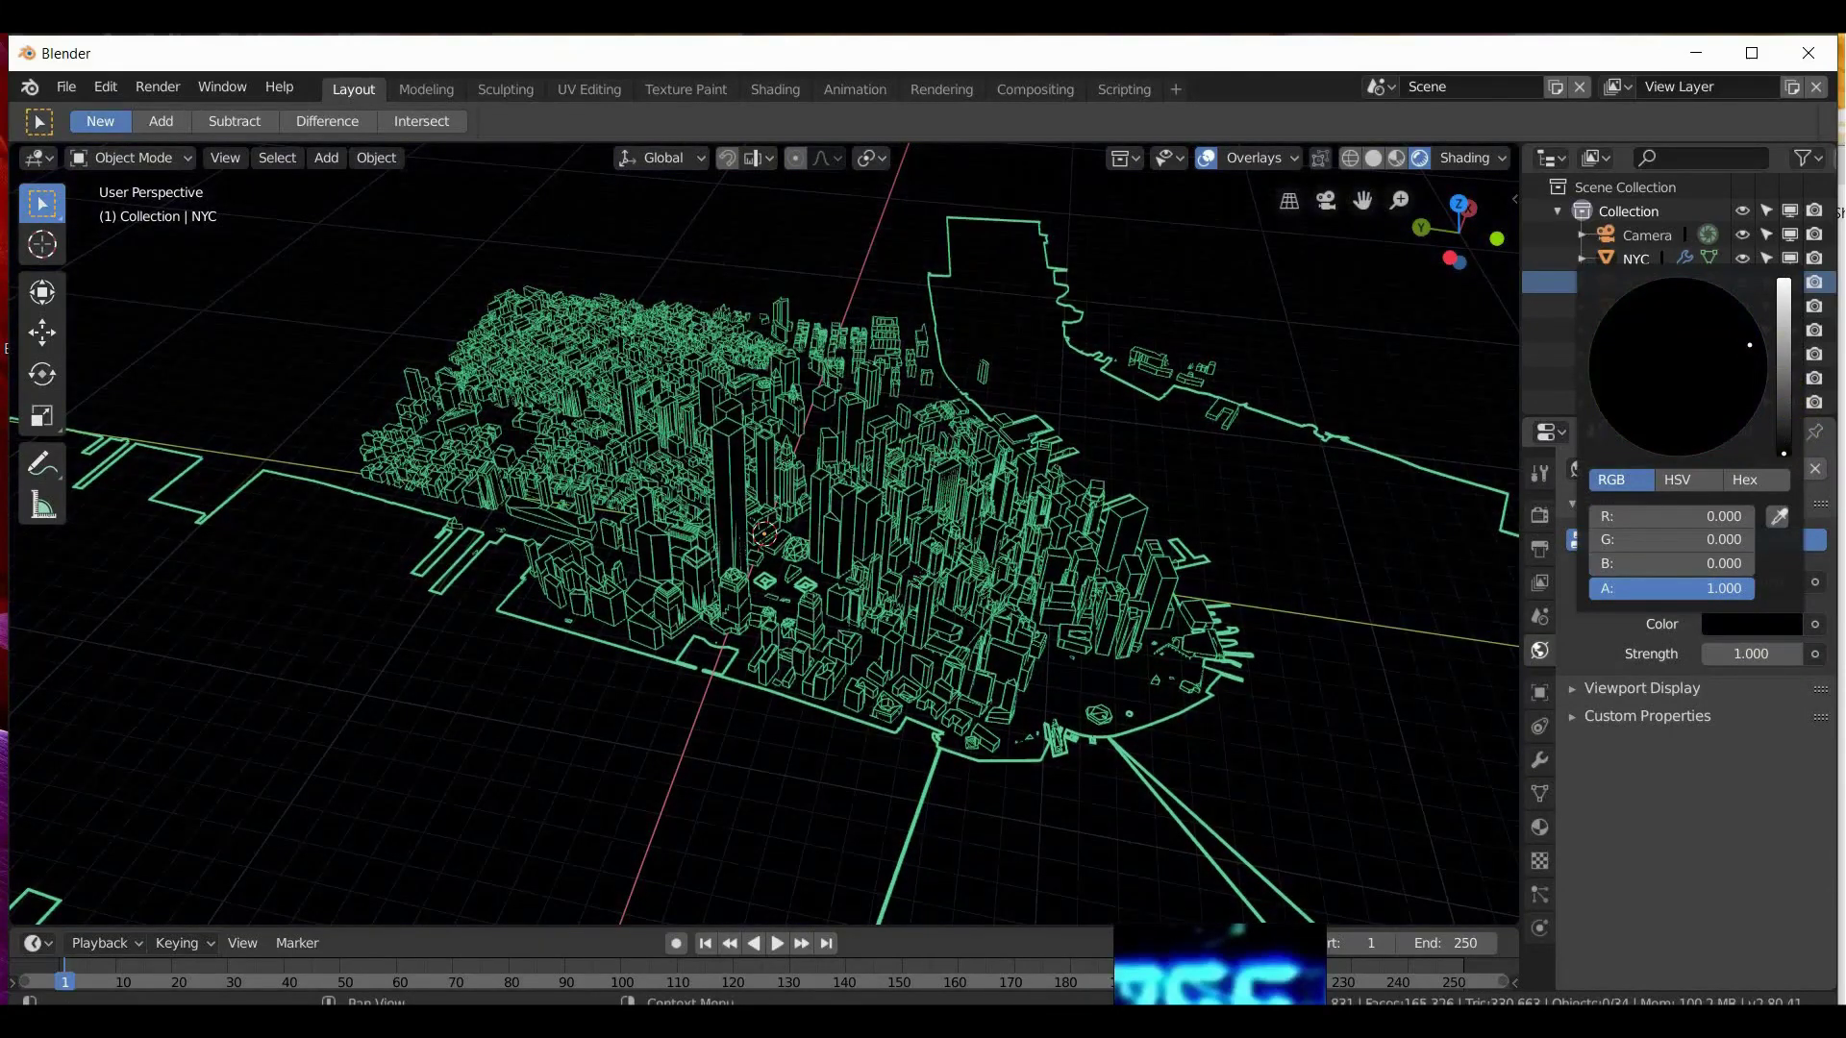
pyautogui.click(1775, 452)
pyautogui.moveTo(1749, 344); pyautogui.dragTo(1750, 333)
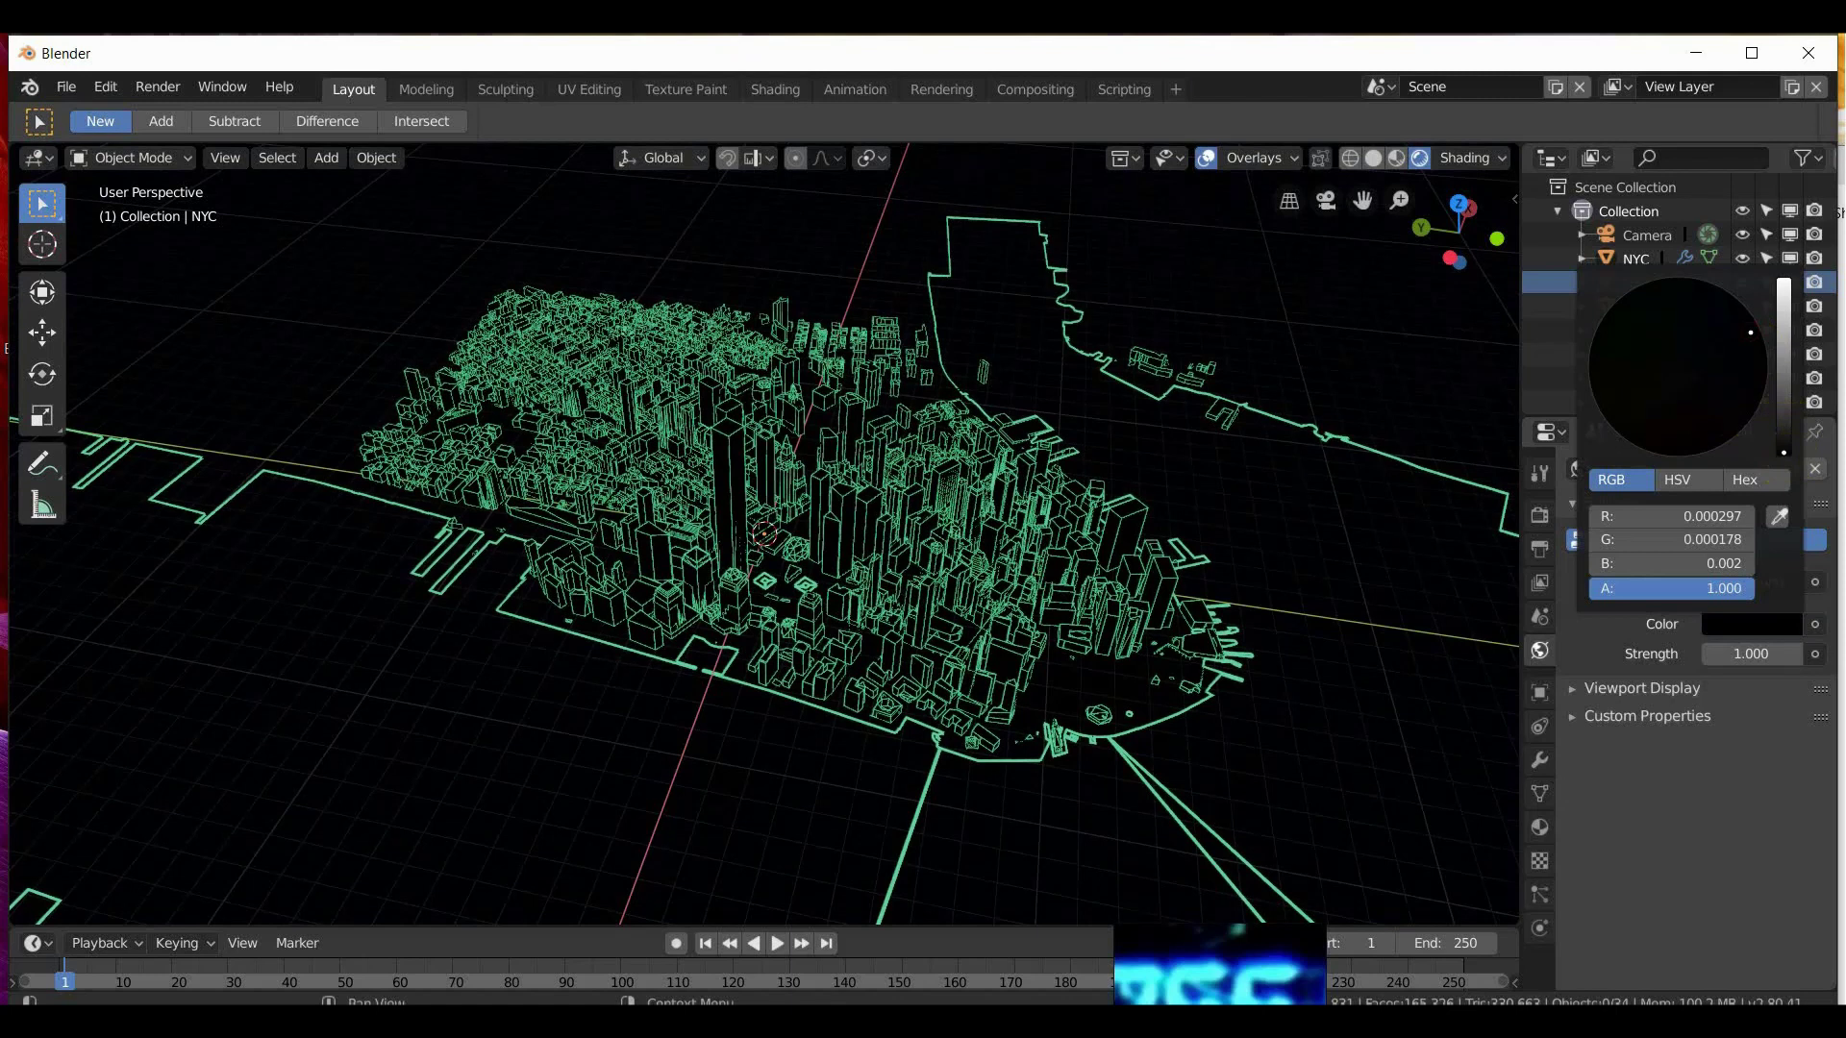
pyautogui.moveTo(727, 471); pyautogui.dragTo(744, 429, button='middle')
pyautogui.moveTo(878, 601); pyautogui.dragTo(1080, 288, button='middle')
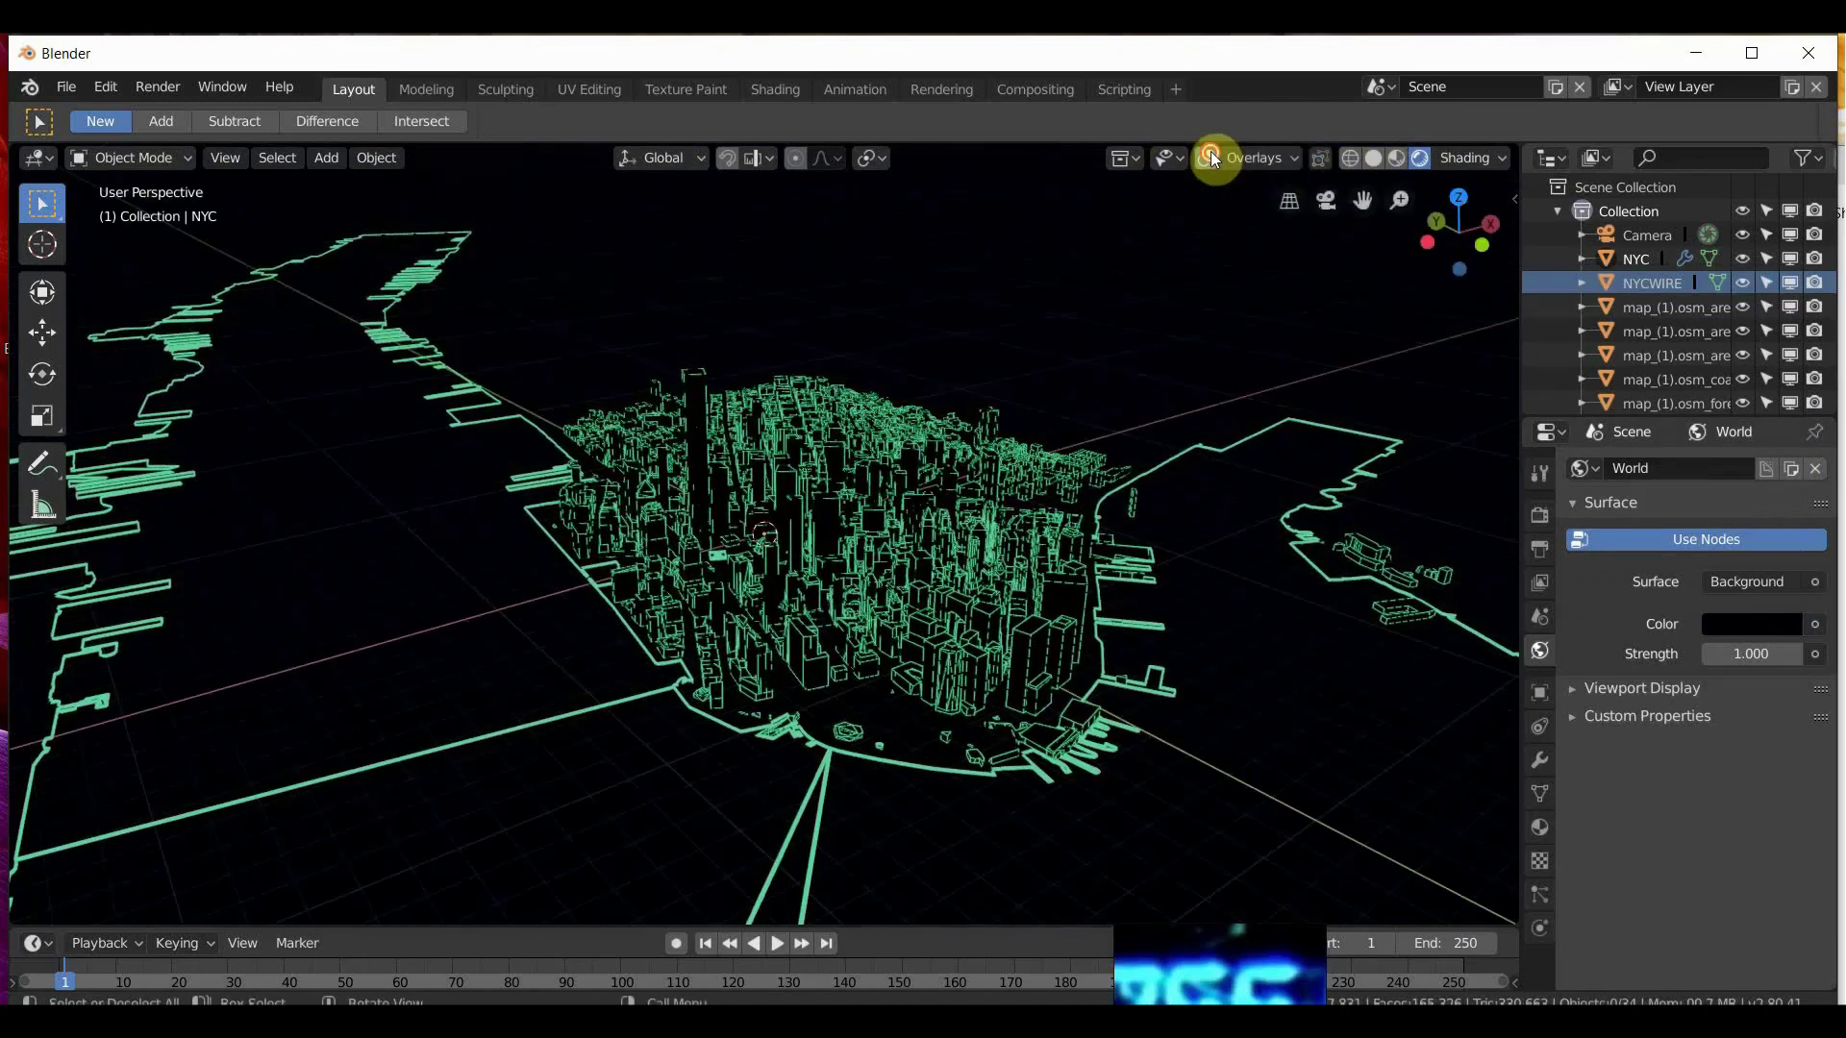
pyautogui.click(1249, 158)
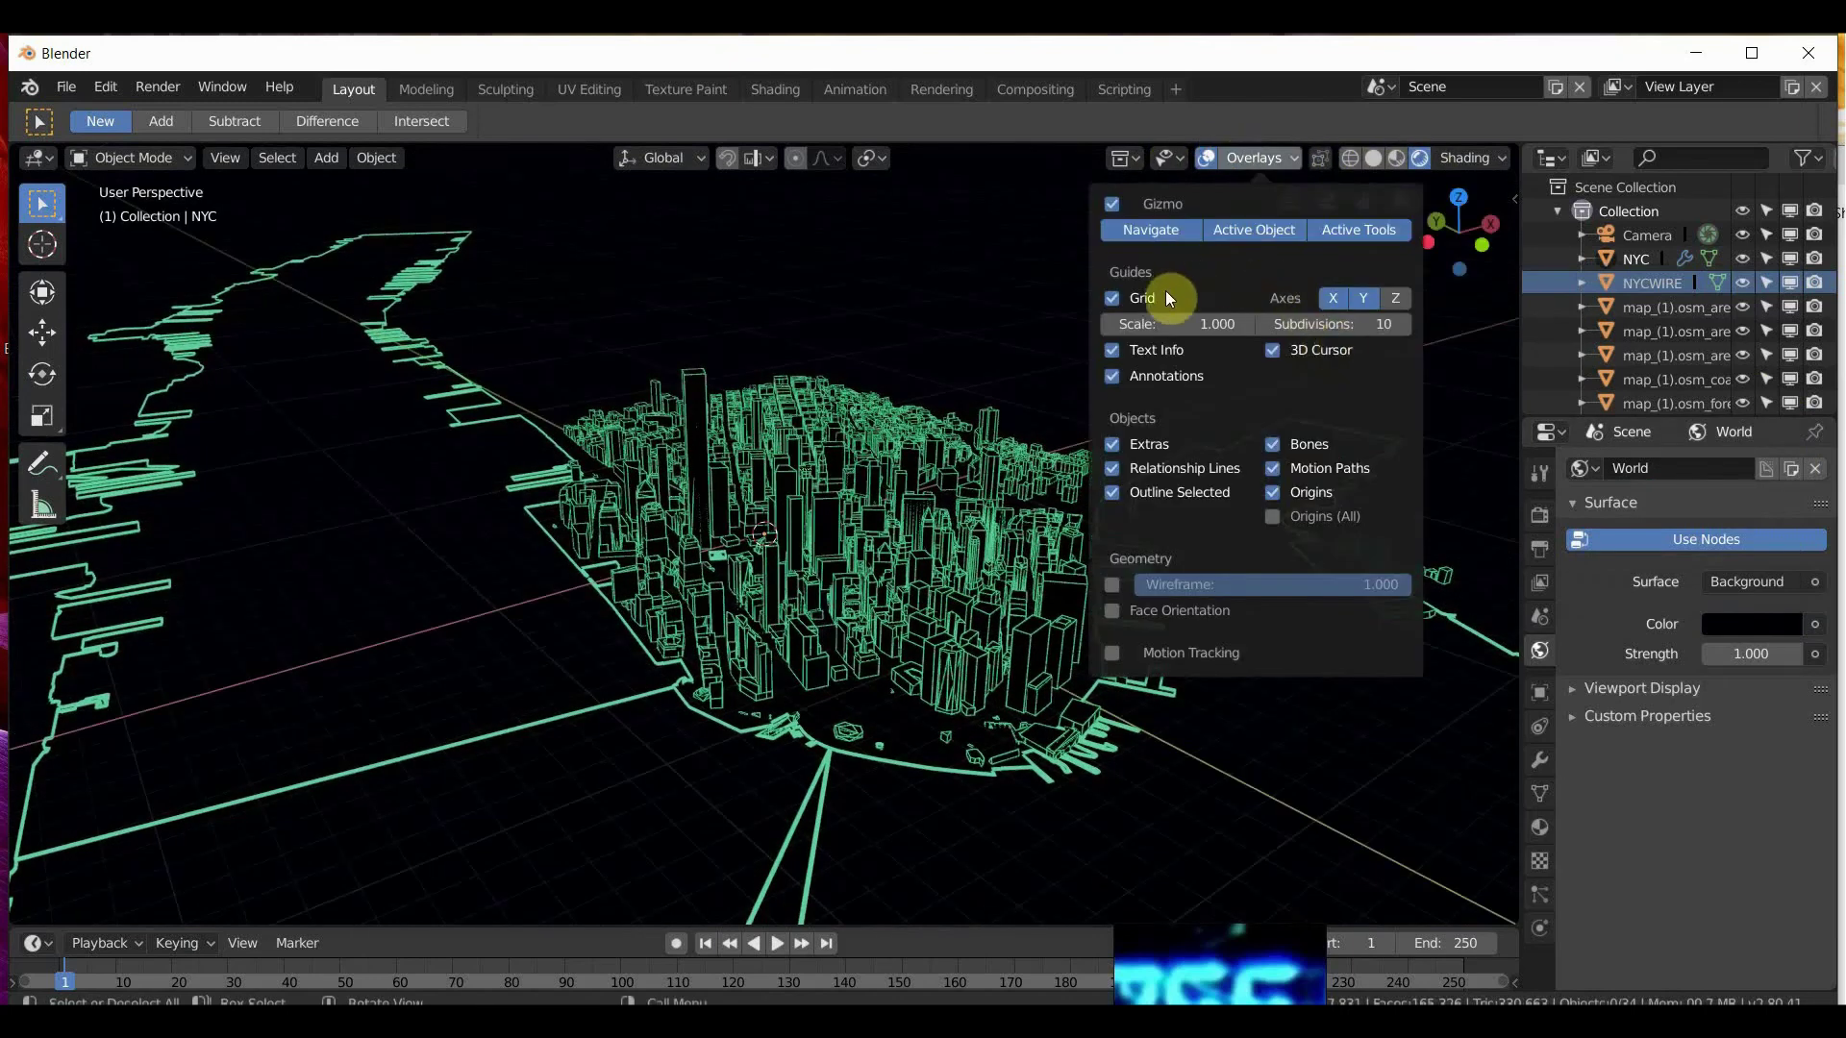
pyautogui.moveTo(766, 420); pyautogui.dragTo(972, 515, button='middle')
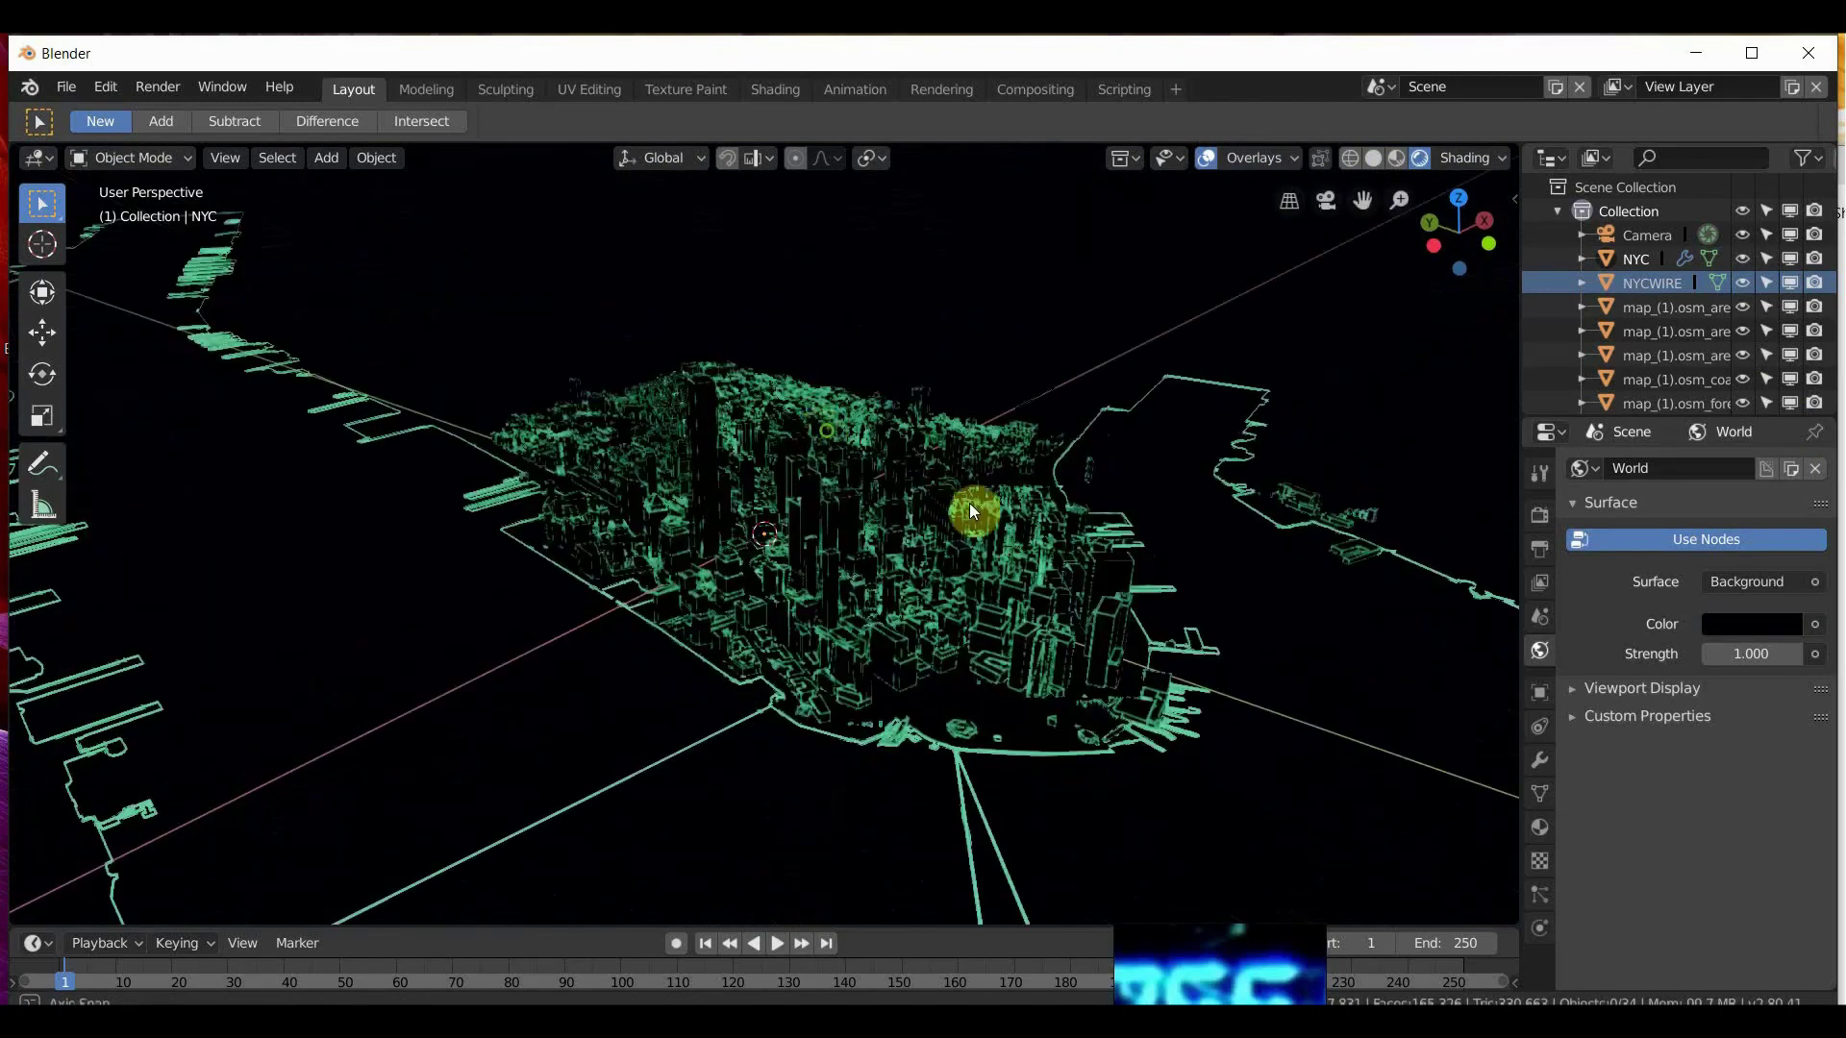
pyautogui.scroll(5, 997, 527)
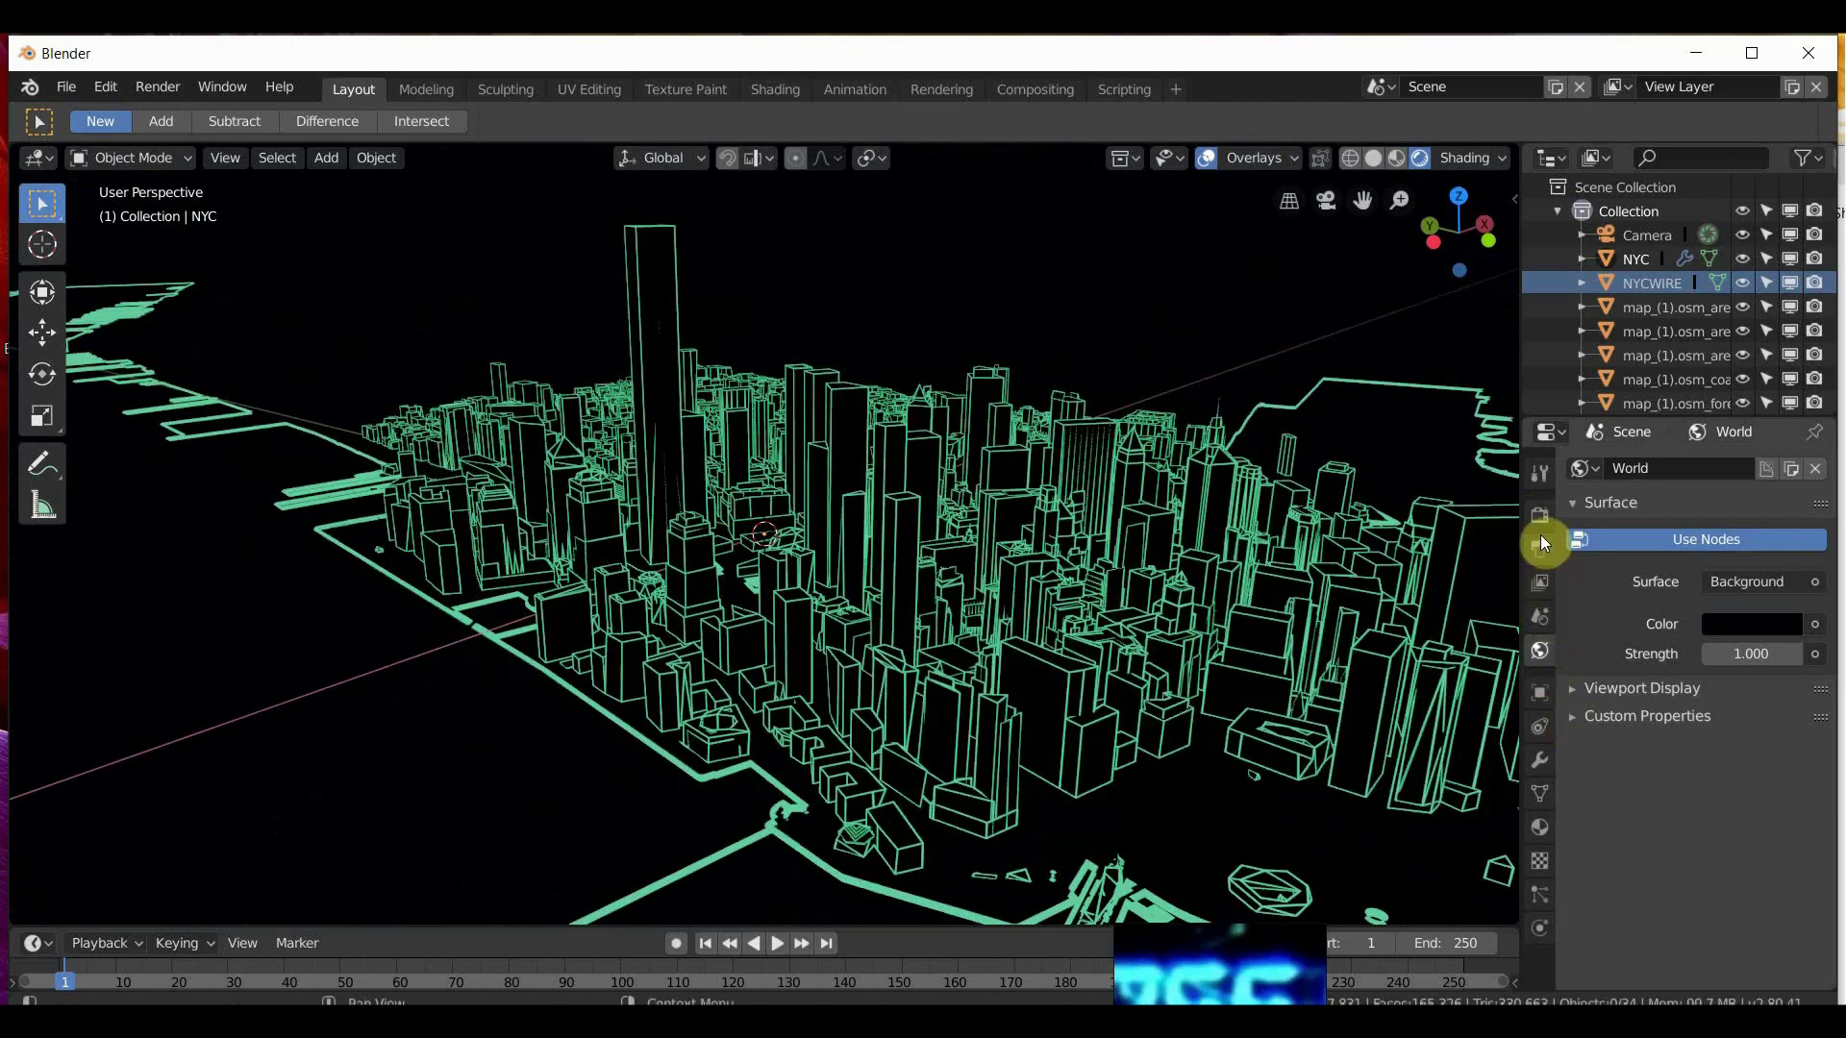
# Enable Bloom in the Eevee render settings and set its threshold to 0.979.
pyautogui.click(1539, 546)
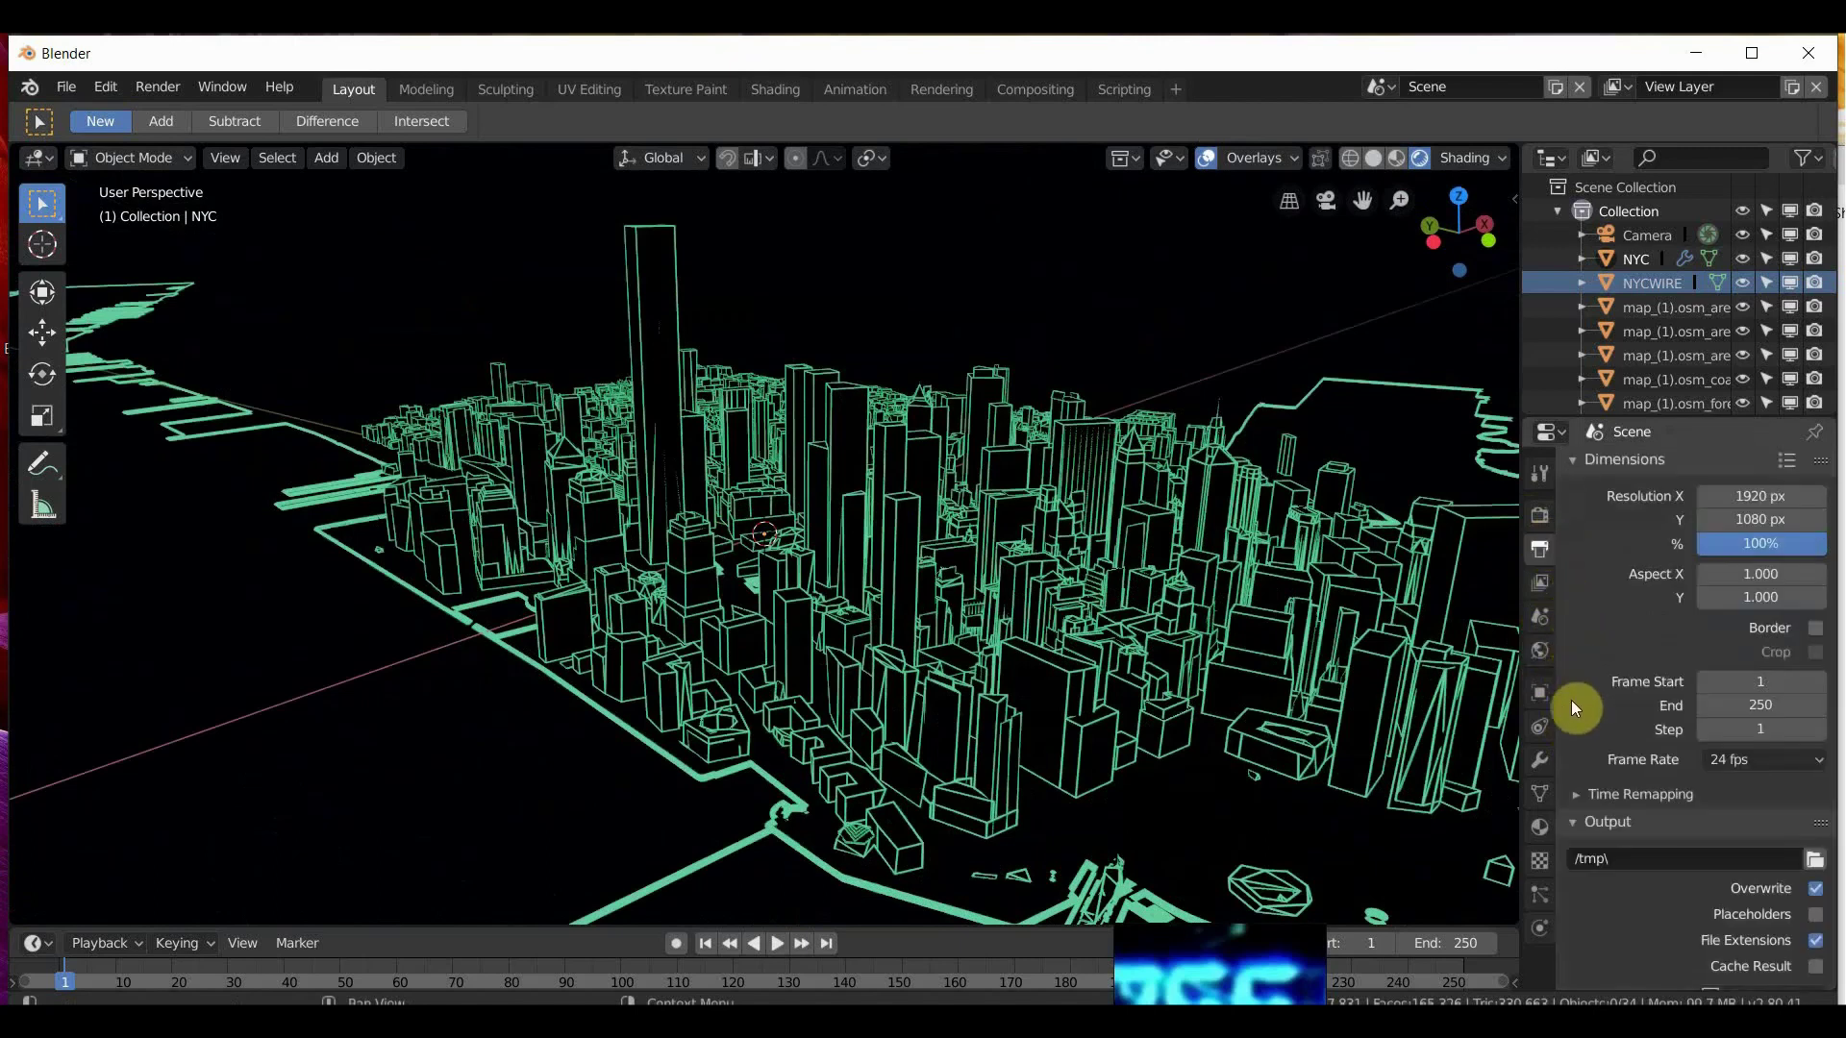
pyautogui.click(1550, 516)
pyautogui.click(1601, 653)
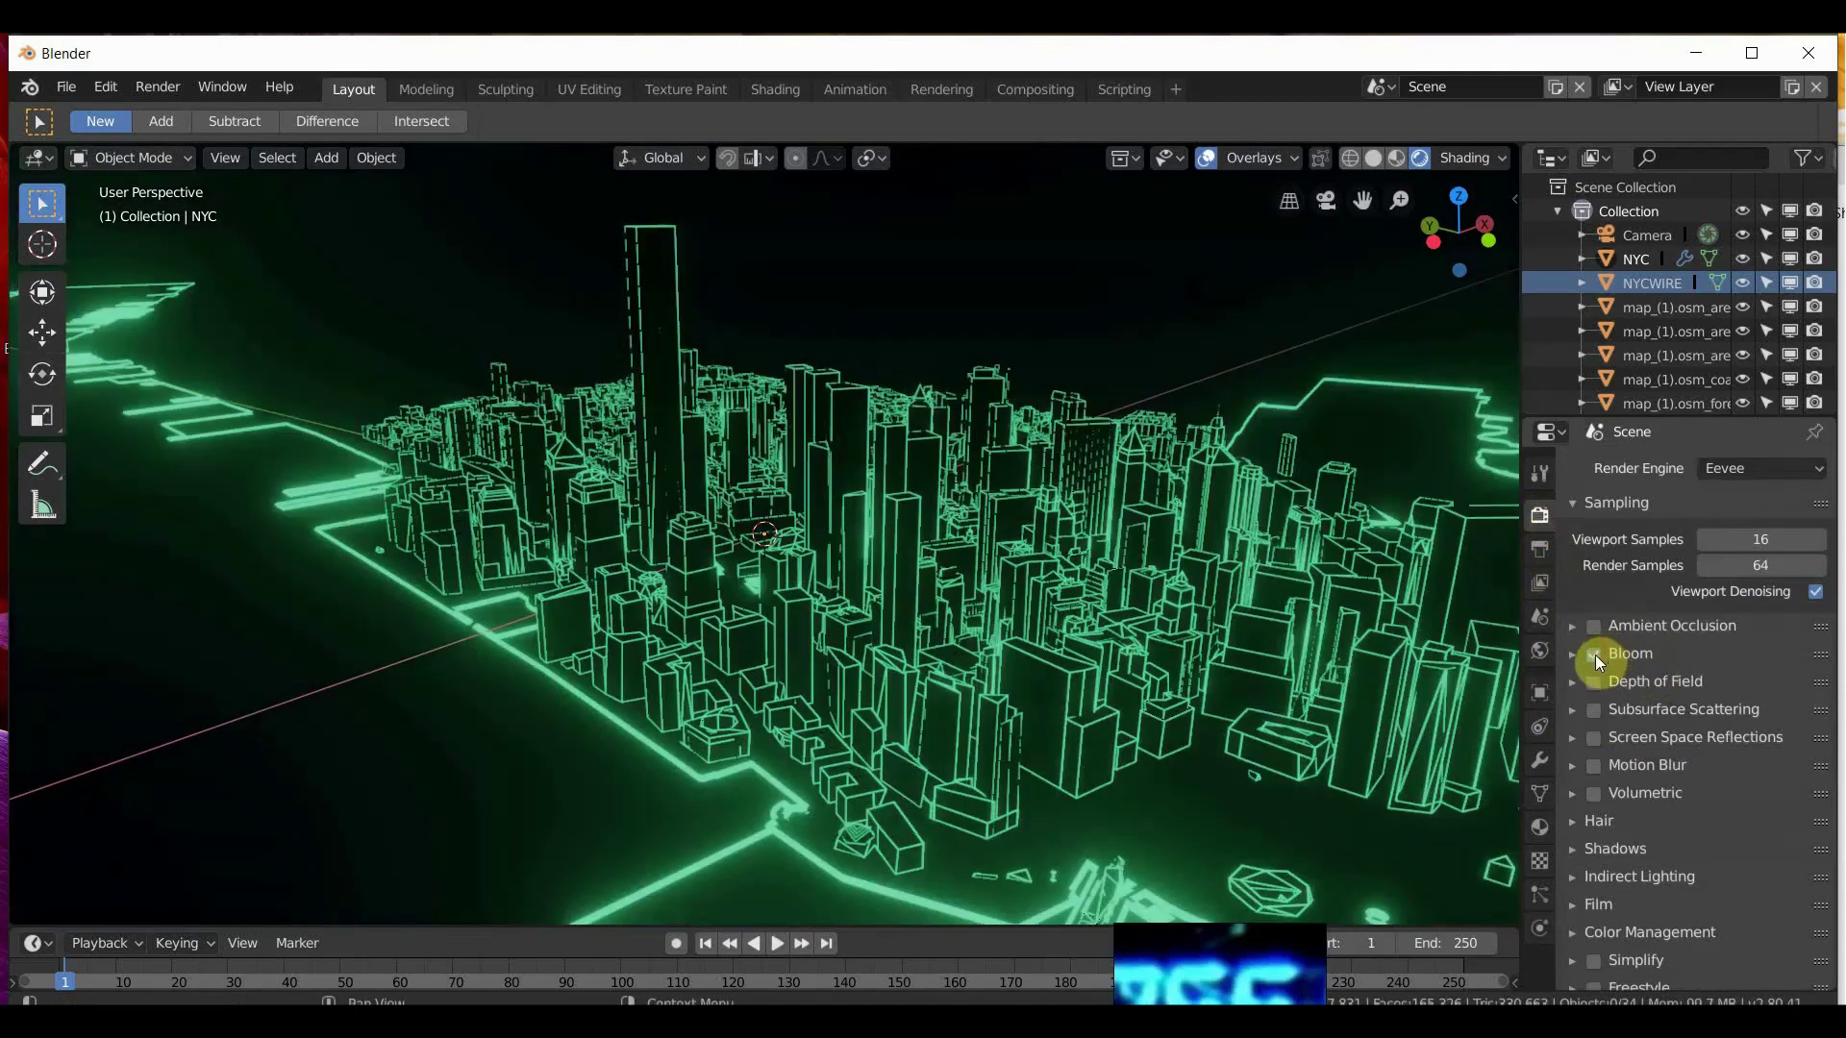
pyautogui.click(1571, 654)
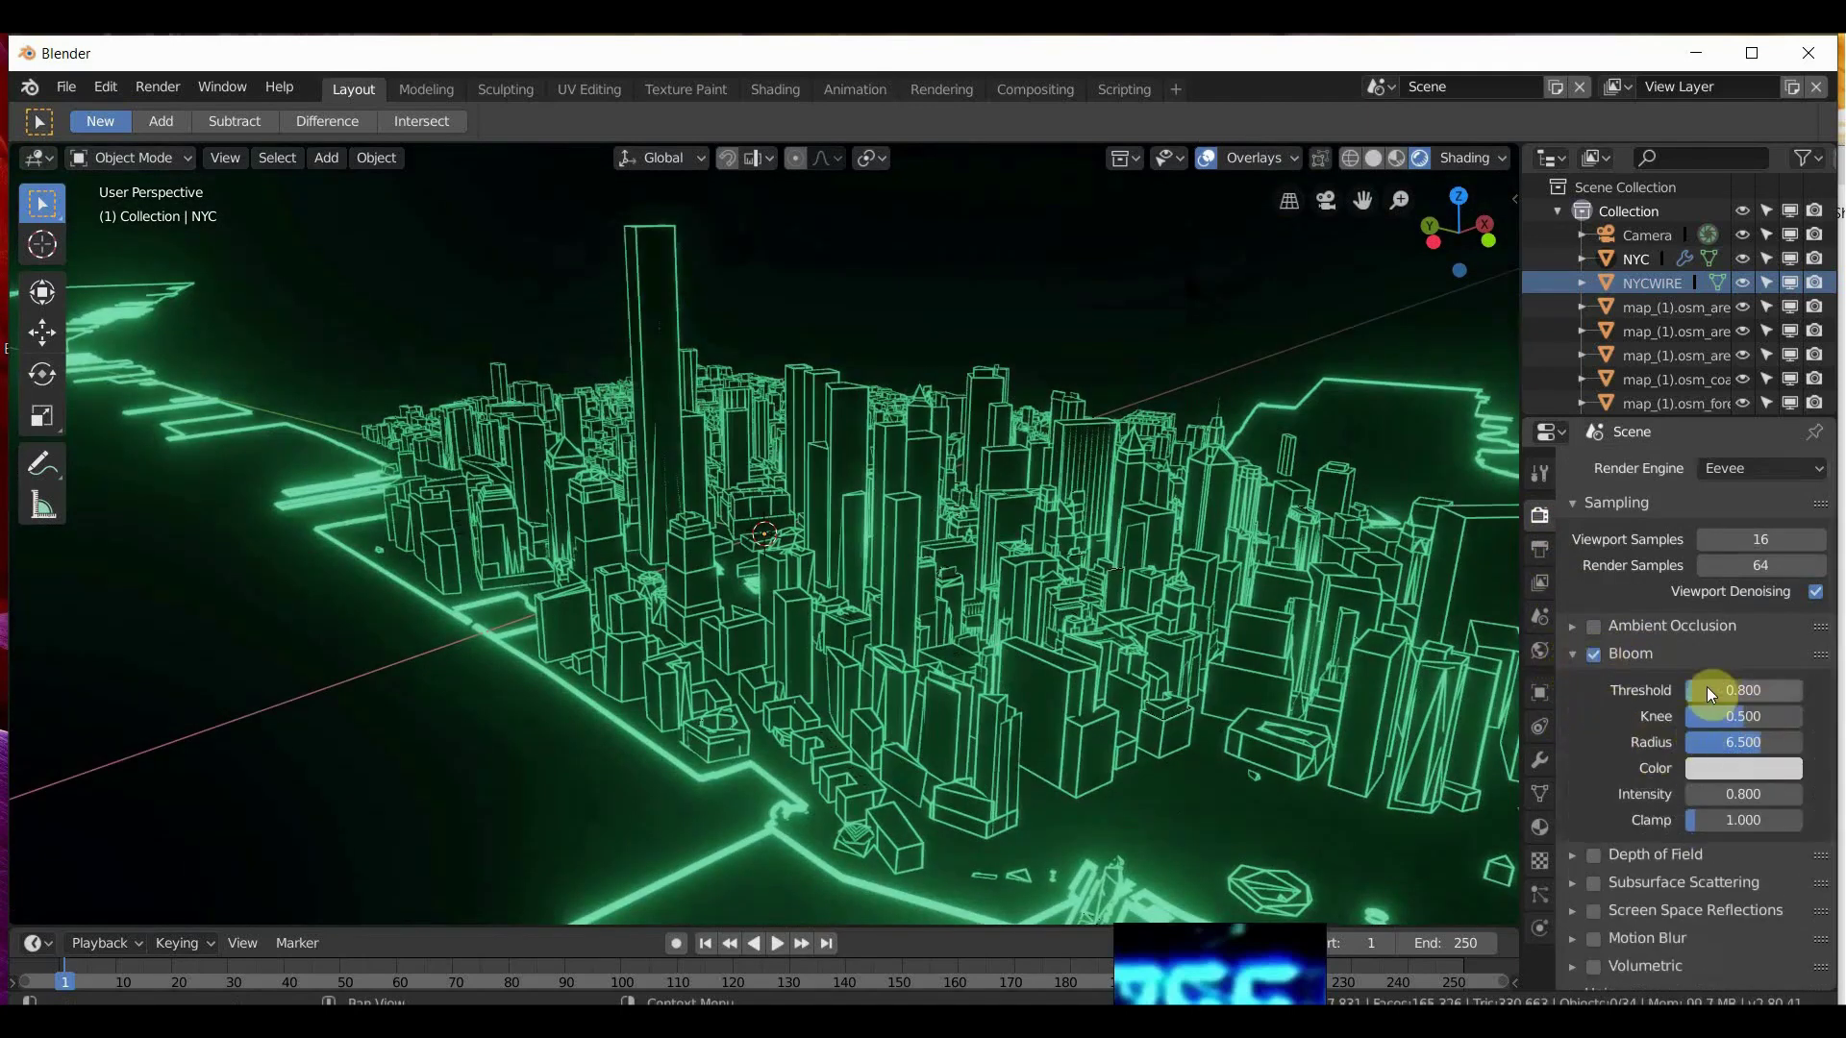
pyautogui.moveTo(1706, 689)
pyautogui.mouseDown()
pyautogui.moveTo(1759, 689)
pyautogui.moveTo(1721, 689)
pyautogui.moveTo(1740, 690)
pyautogui.mouseUp()
# Bring up the reference image for comparison and set the Wireframe modifier thickness of the NYC object to 0.0586.
pyautogui.moveTo(1194, 928); pyautogui.dragTo(1182, 297)
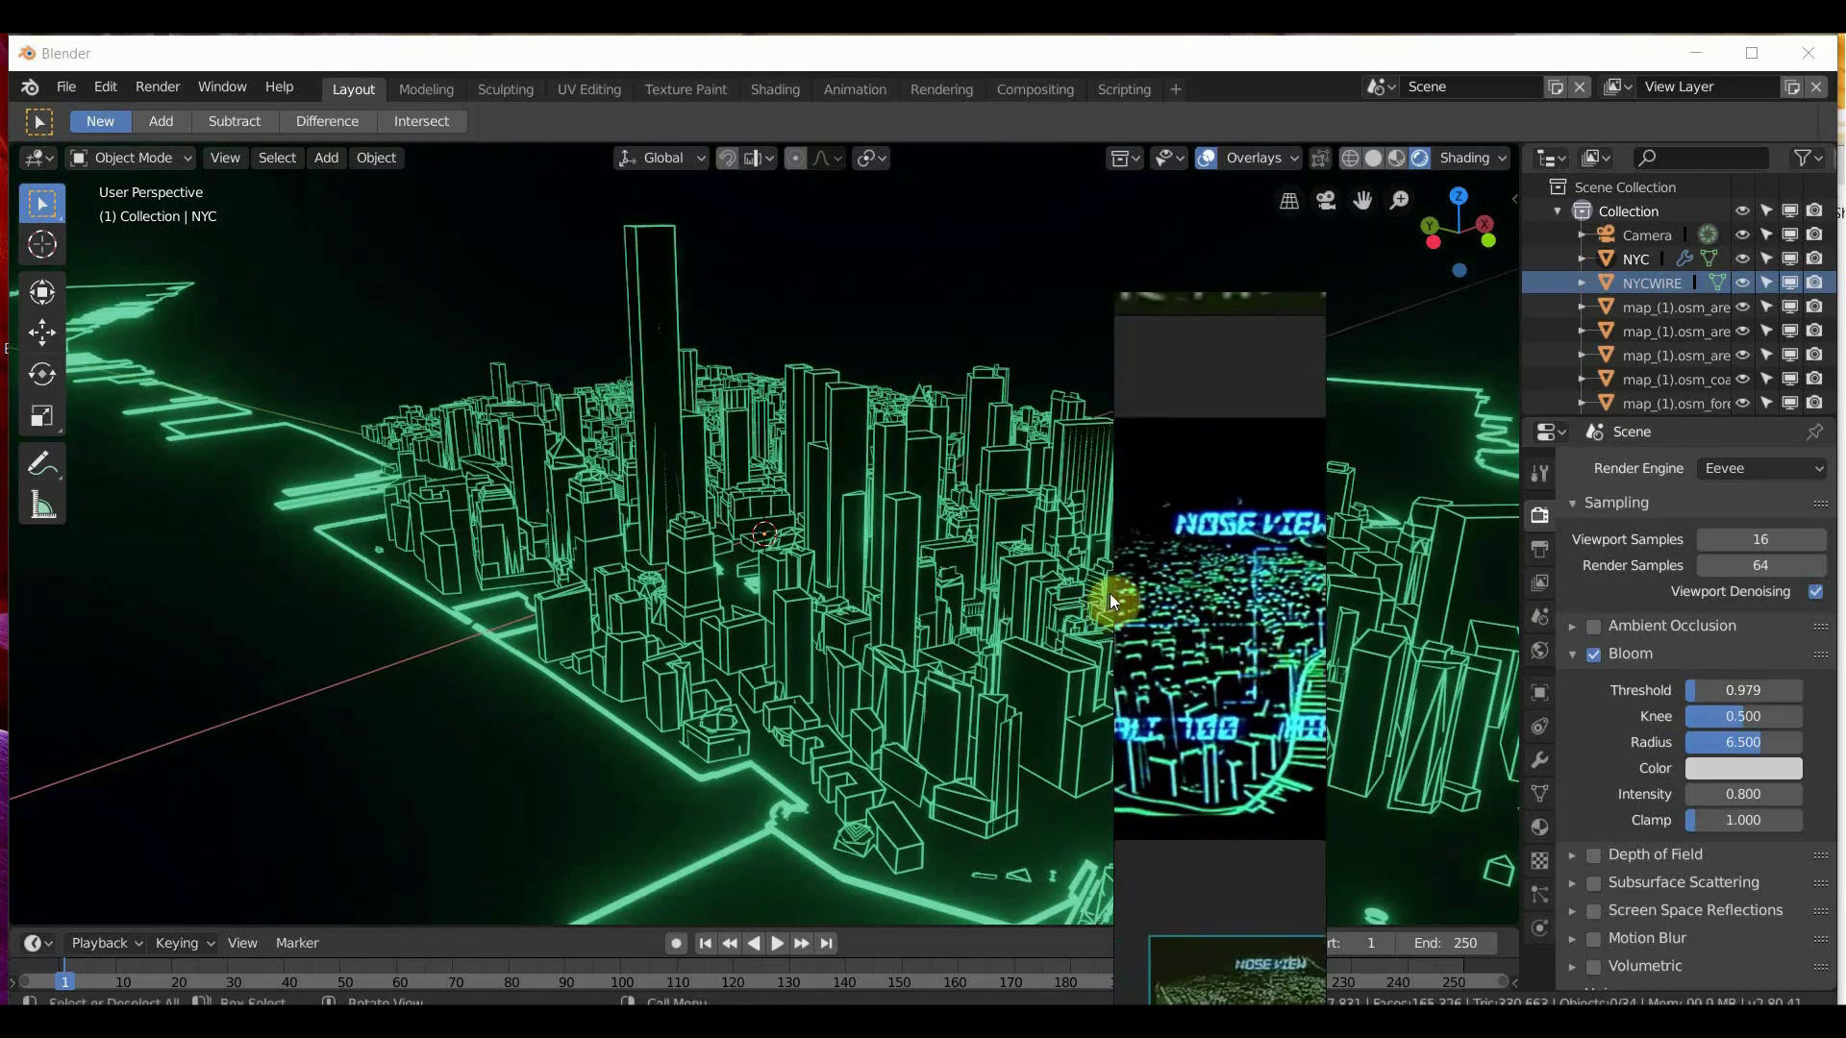
pyautogui.moveTo(1105, 596); pyautogui.dragTo(863, 657)
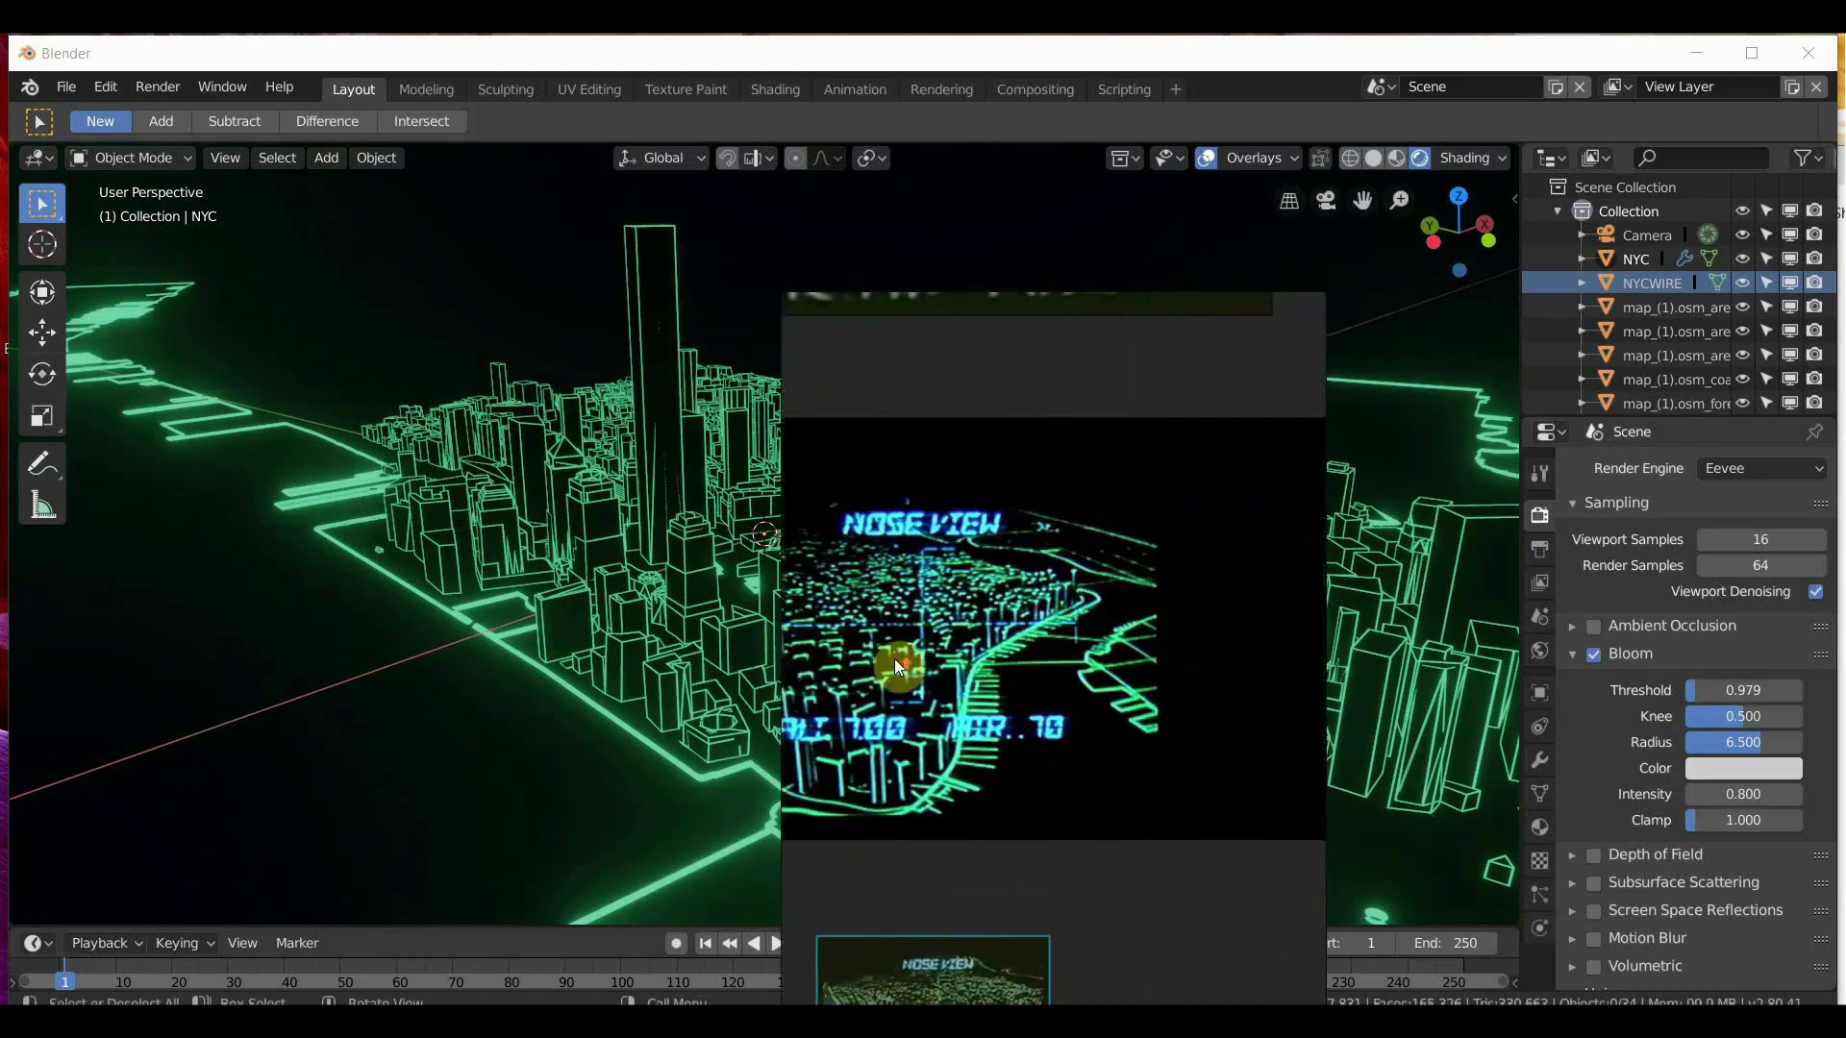
pyautogui.click(621, 552)
pyautogui.click(562, 230)
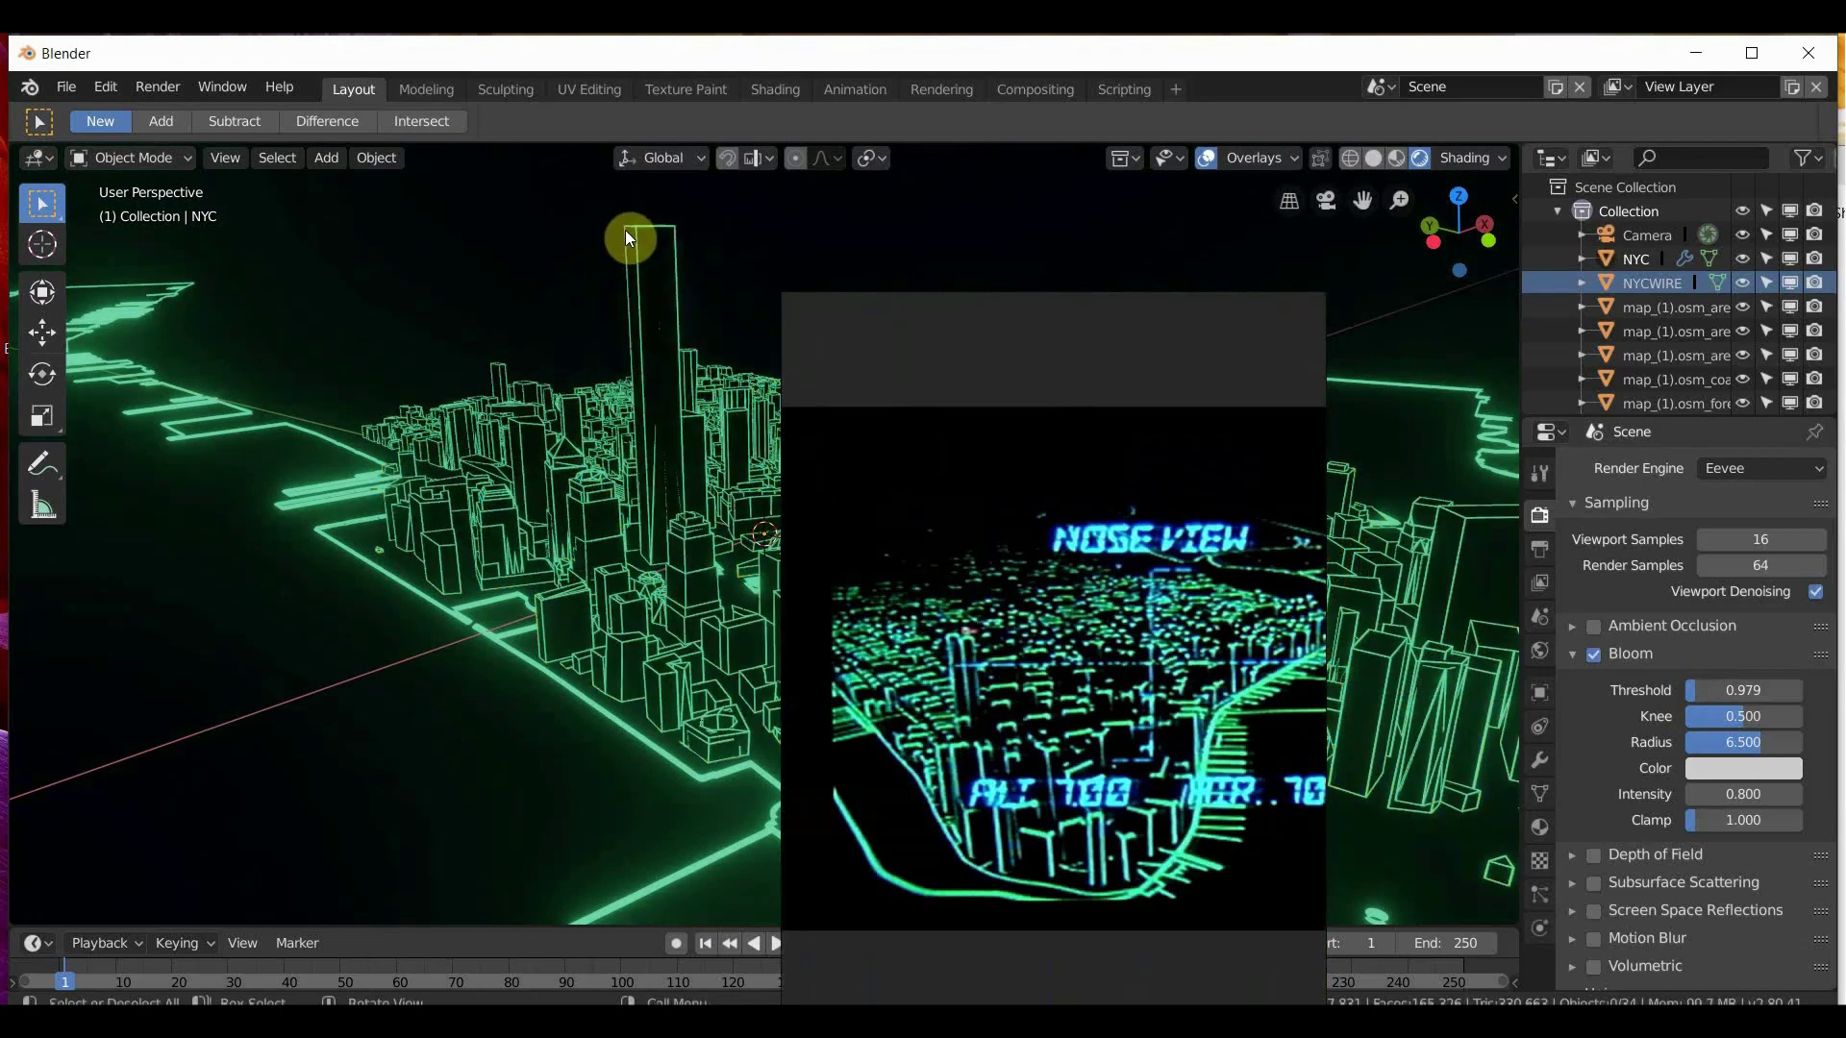
pyautogui.click(627, 233)
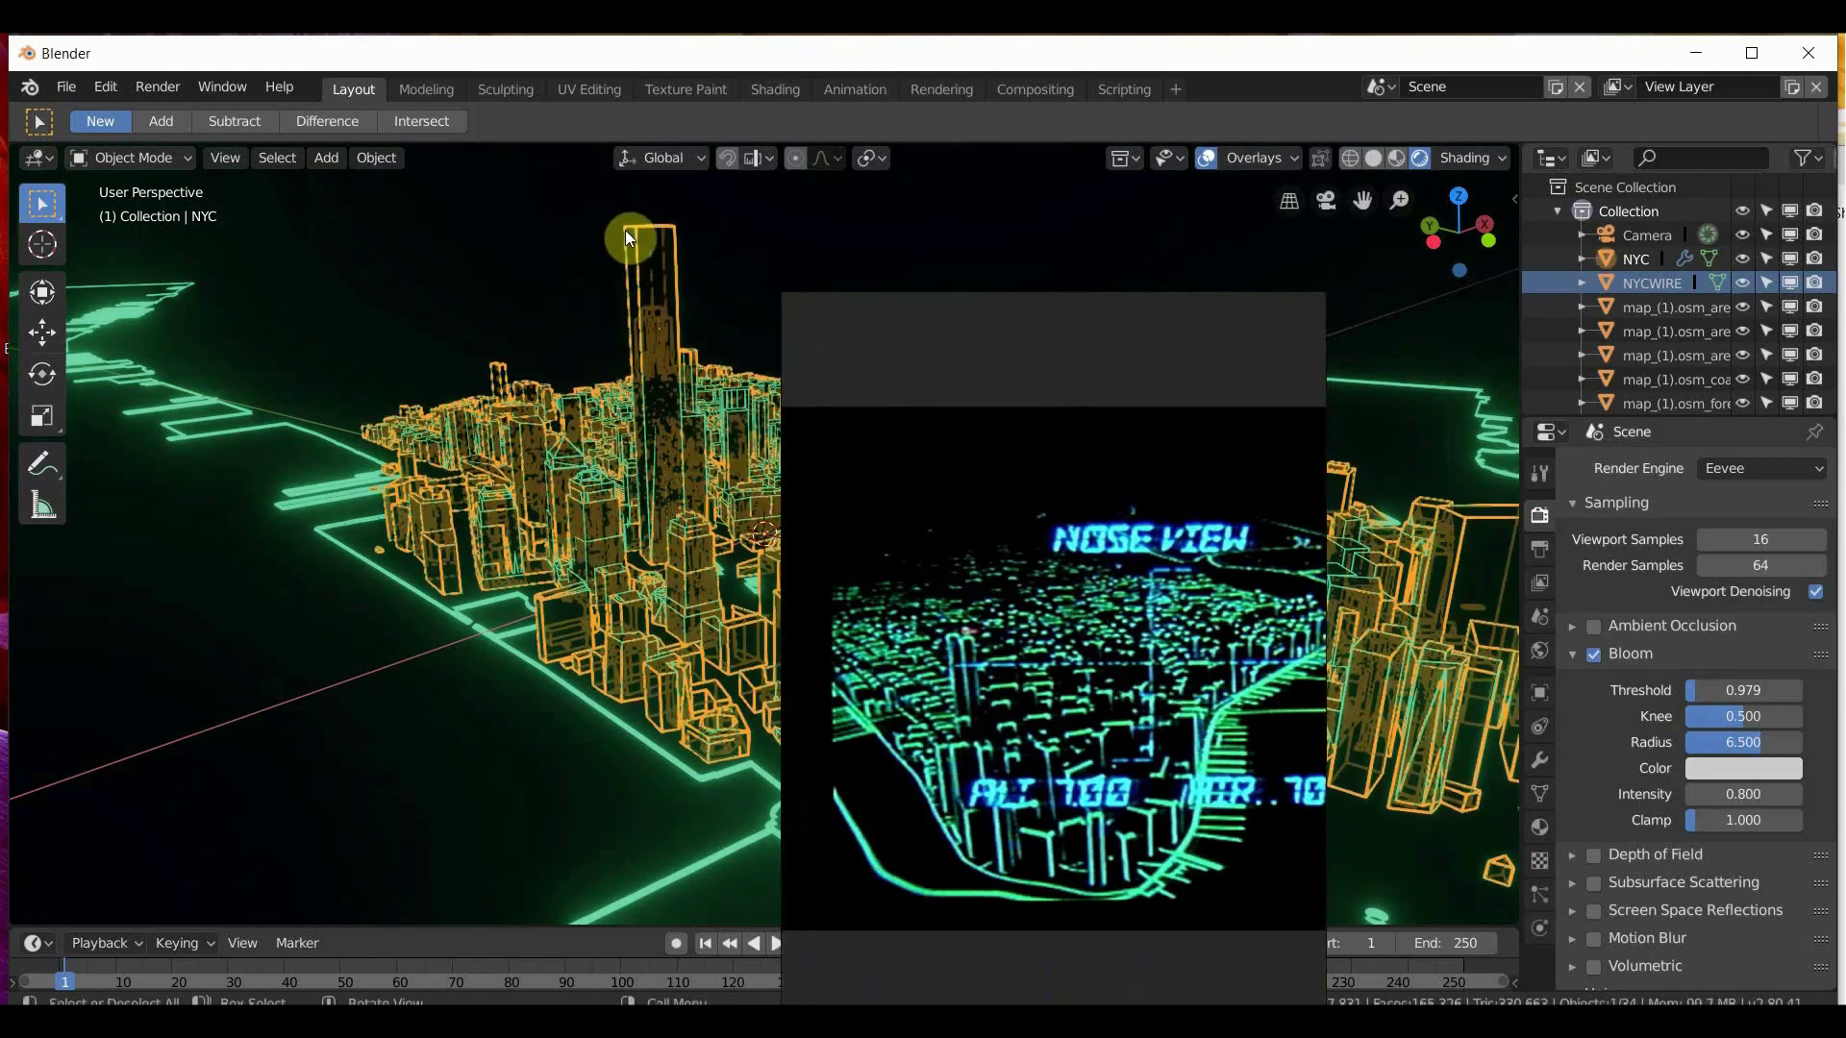
pyautogui.click(1537, 764)
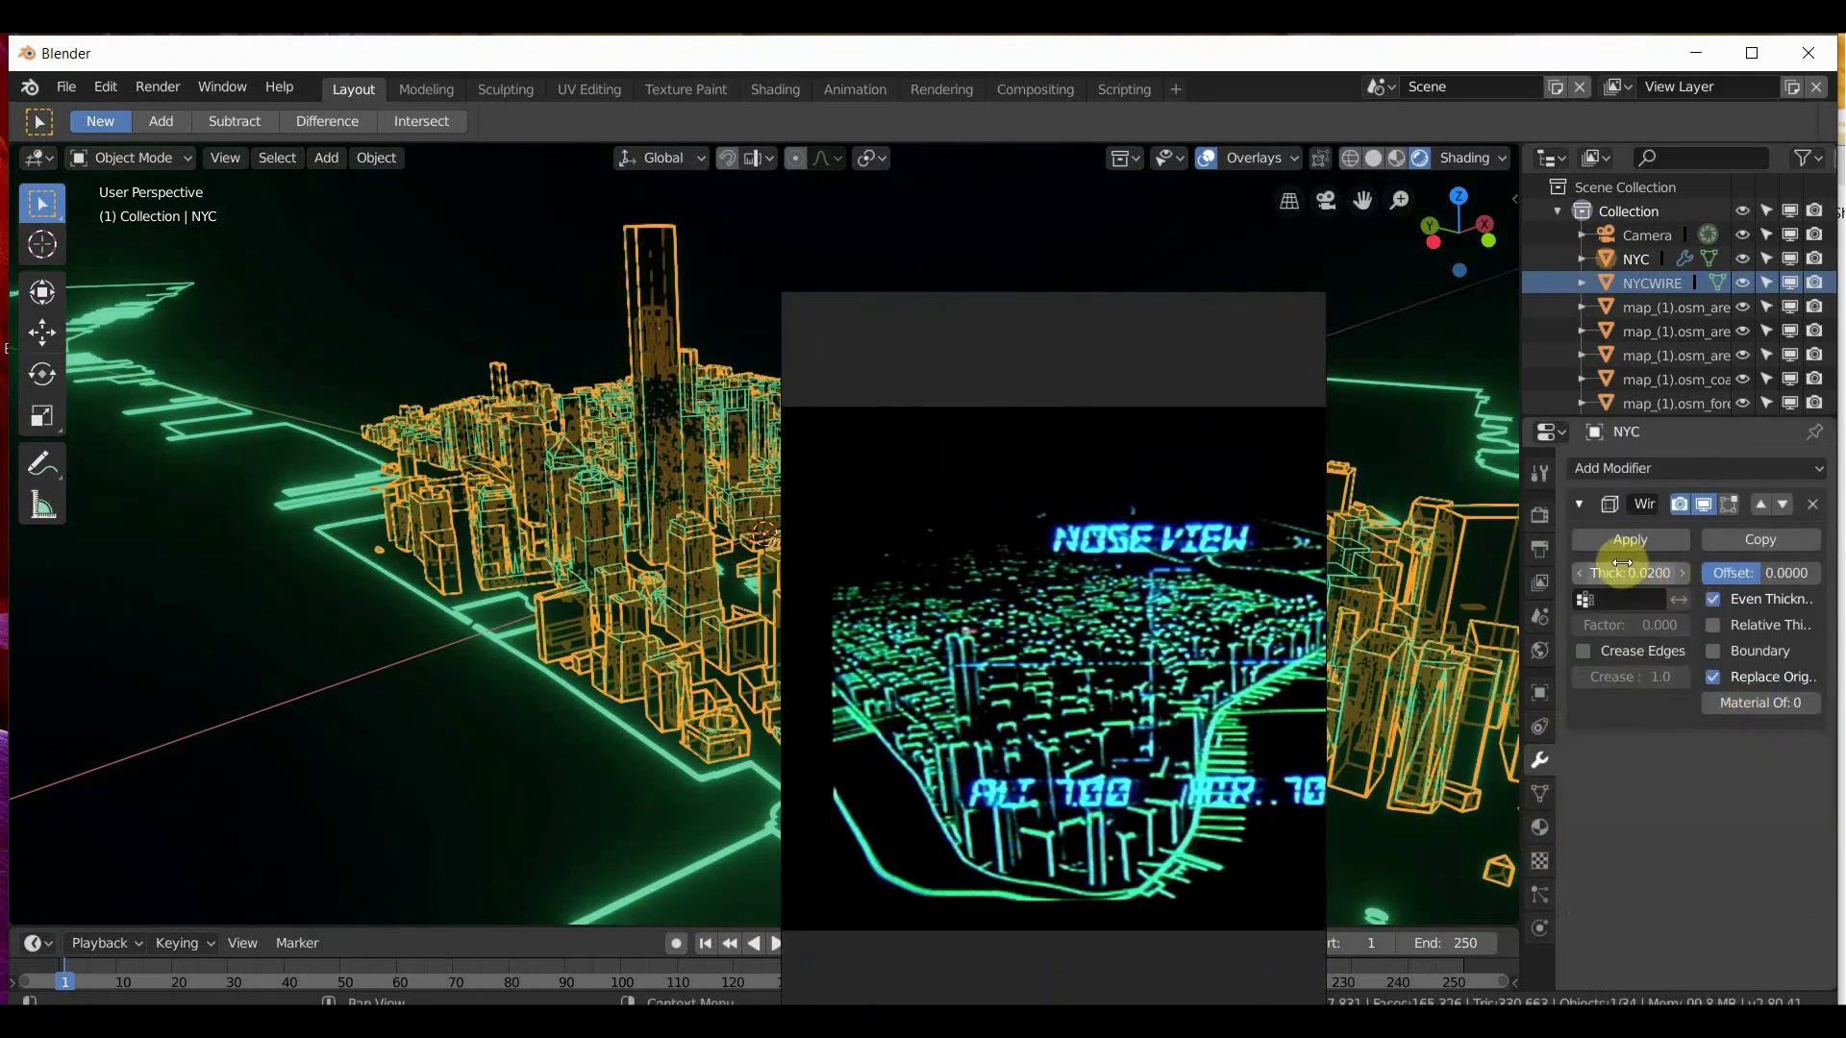
pyautogui.moveTo(1629, 573); pyautogui.dragTo(1692, 573)
pyautogui.click(634, 401)
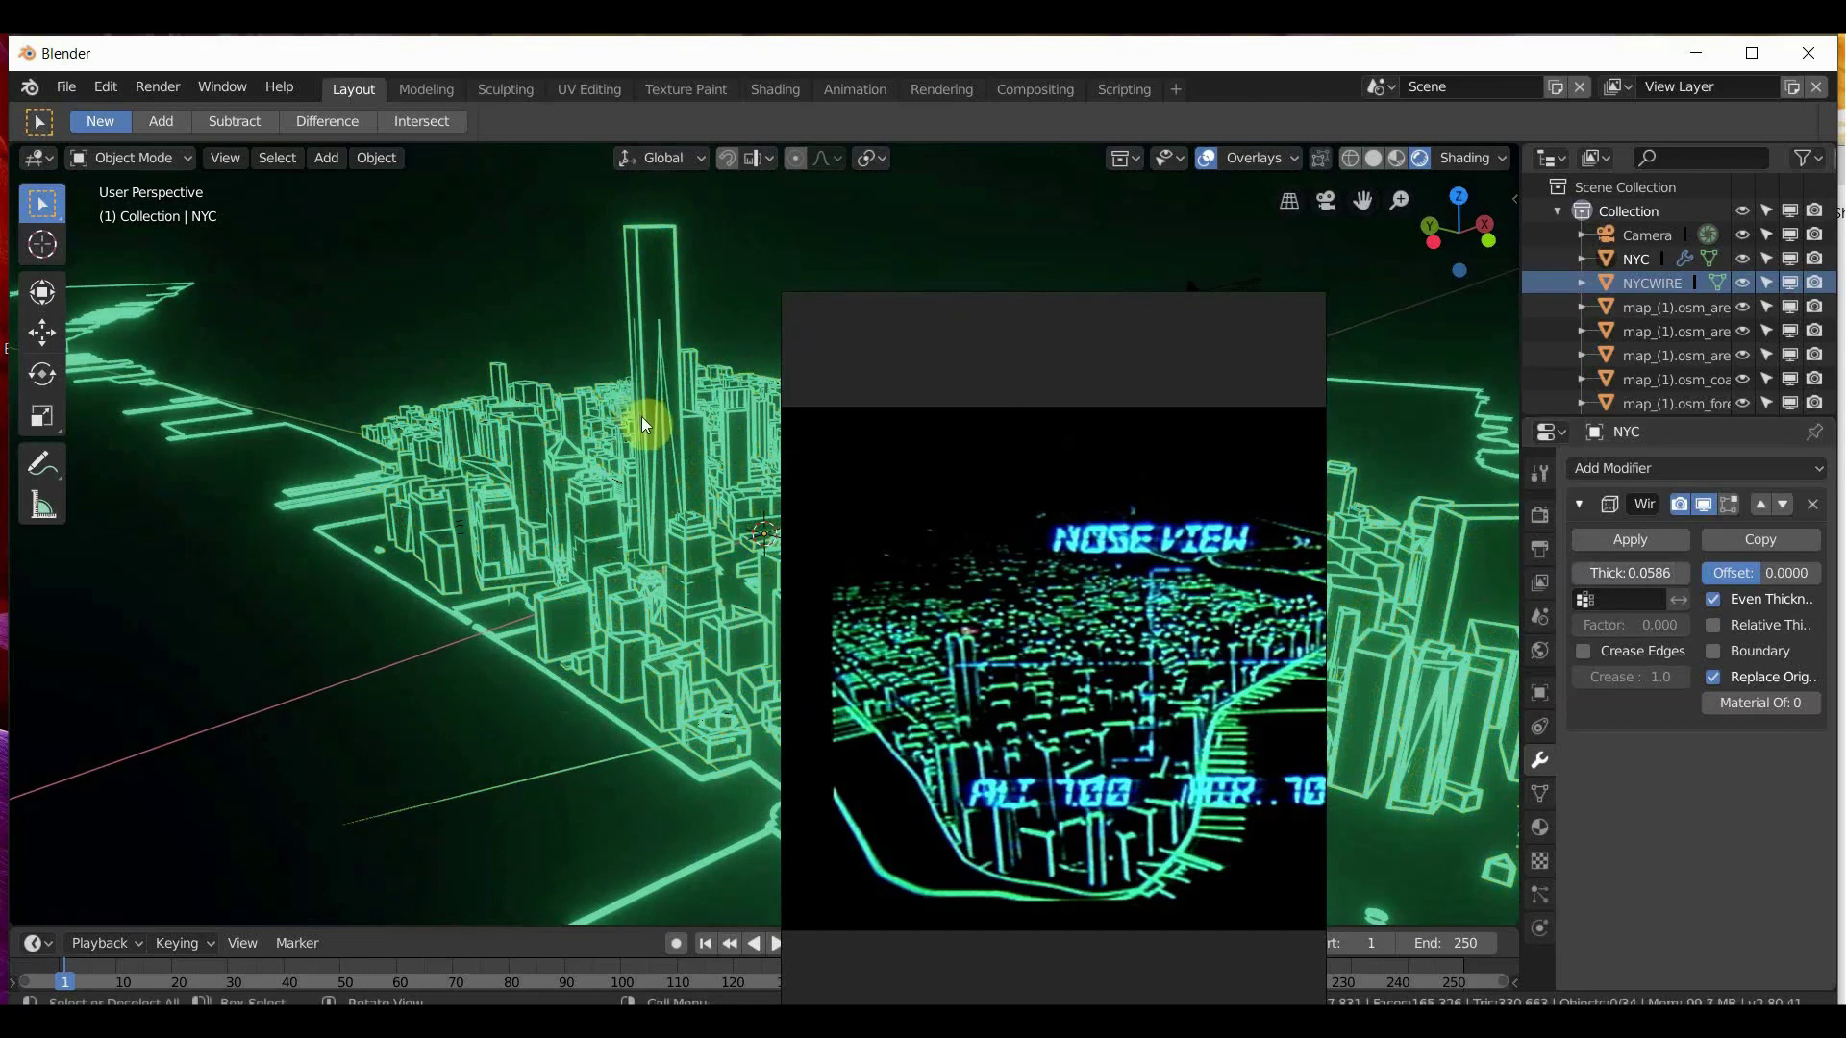
# Move the reference image out of the way and examine the NYC wireframe up close, from afar and from below the ground.
pyautogui.moveTo(643, 417); pyautogui.dragTo(659, 440, button='middle')
pyautogui.scroll(3, 660, 440)
pyautogui.click(614, 425)
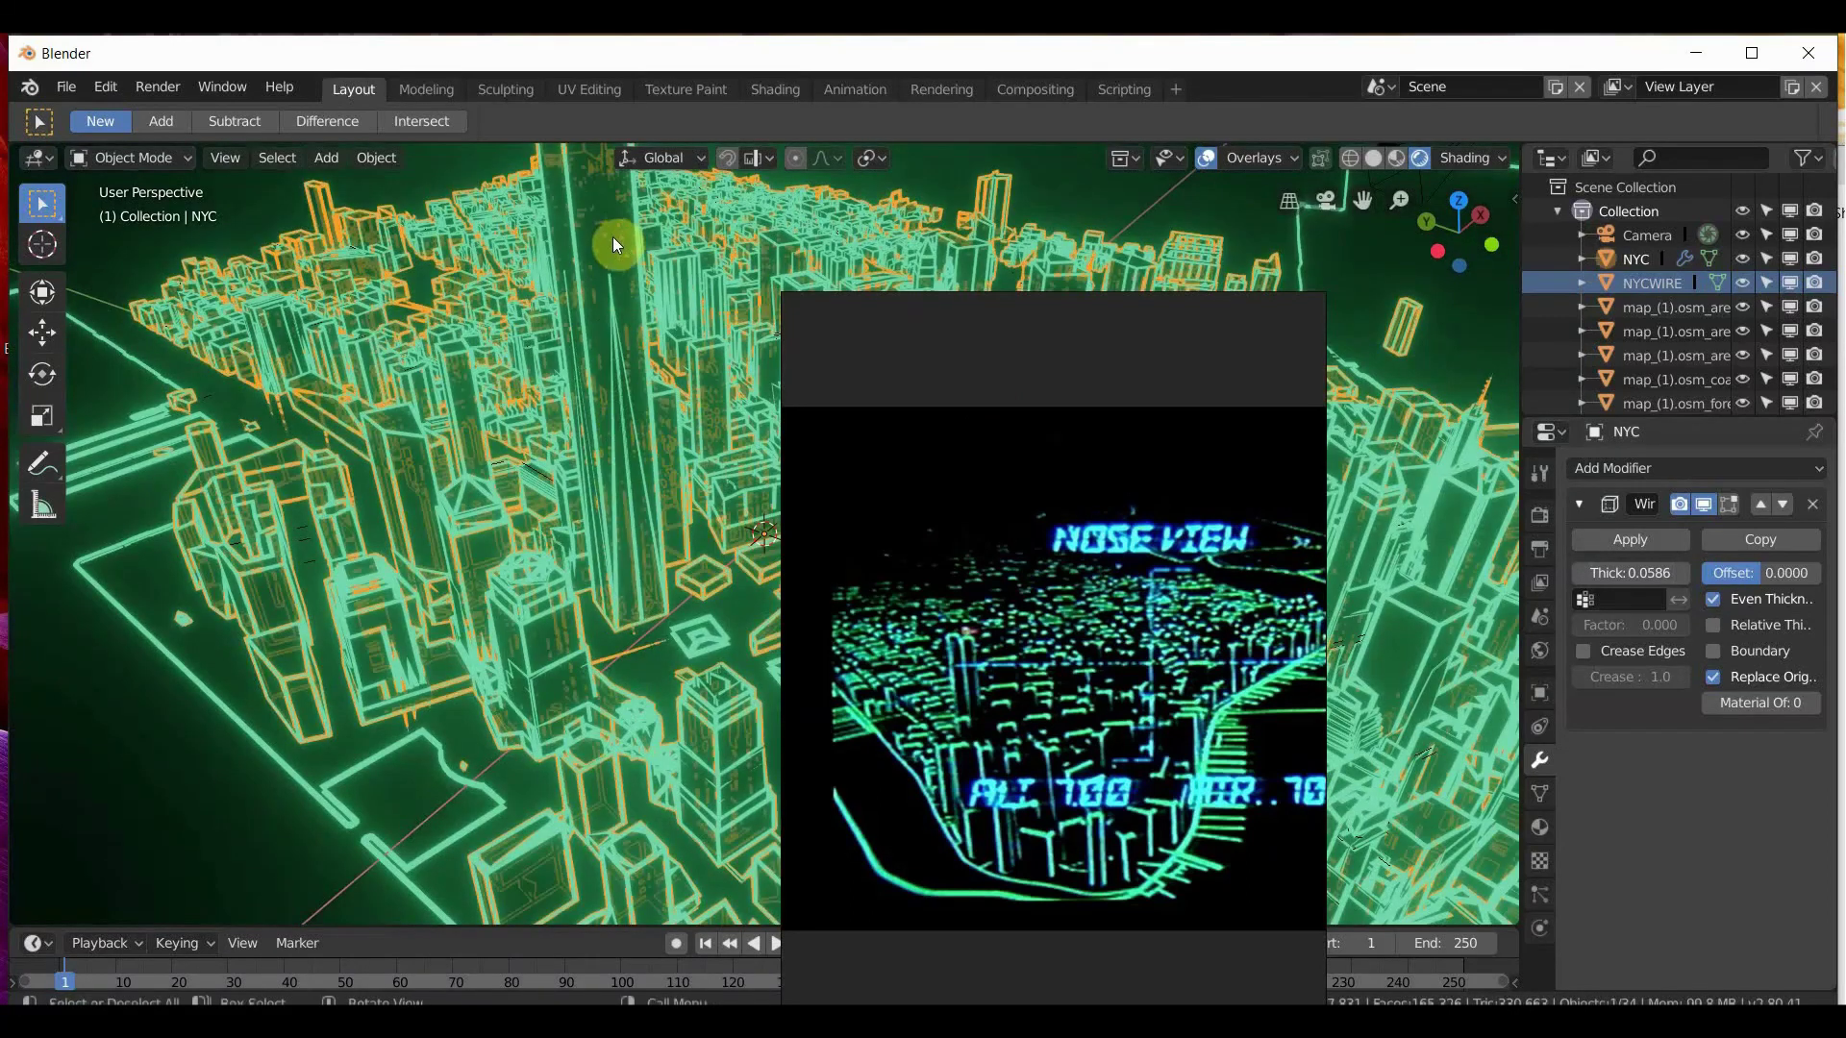
pyautogui.scroll(-5, 631, 486)
pyautogui.click(509, 684)
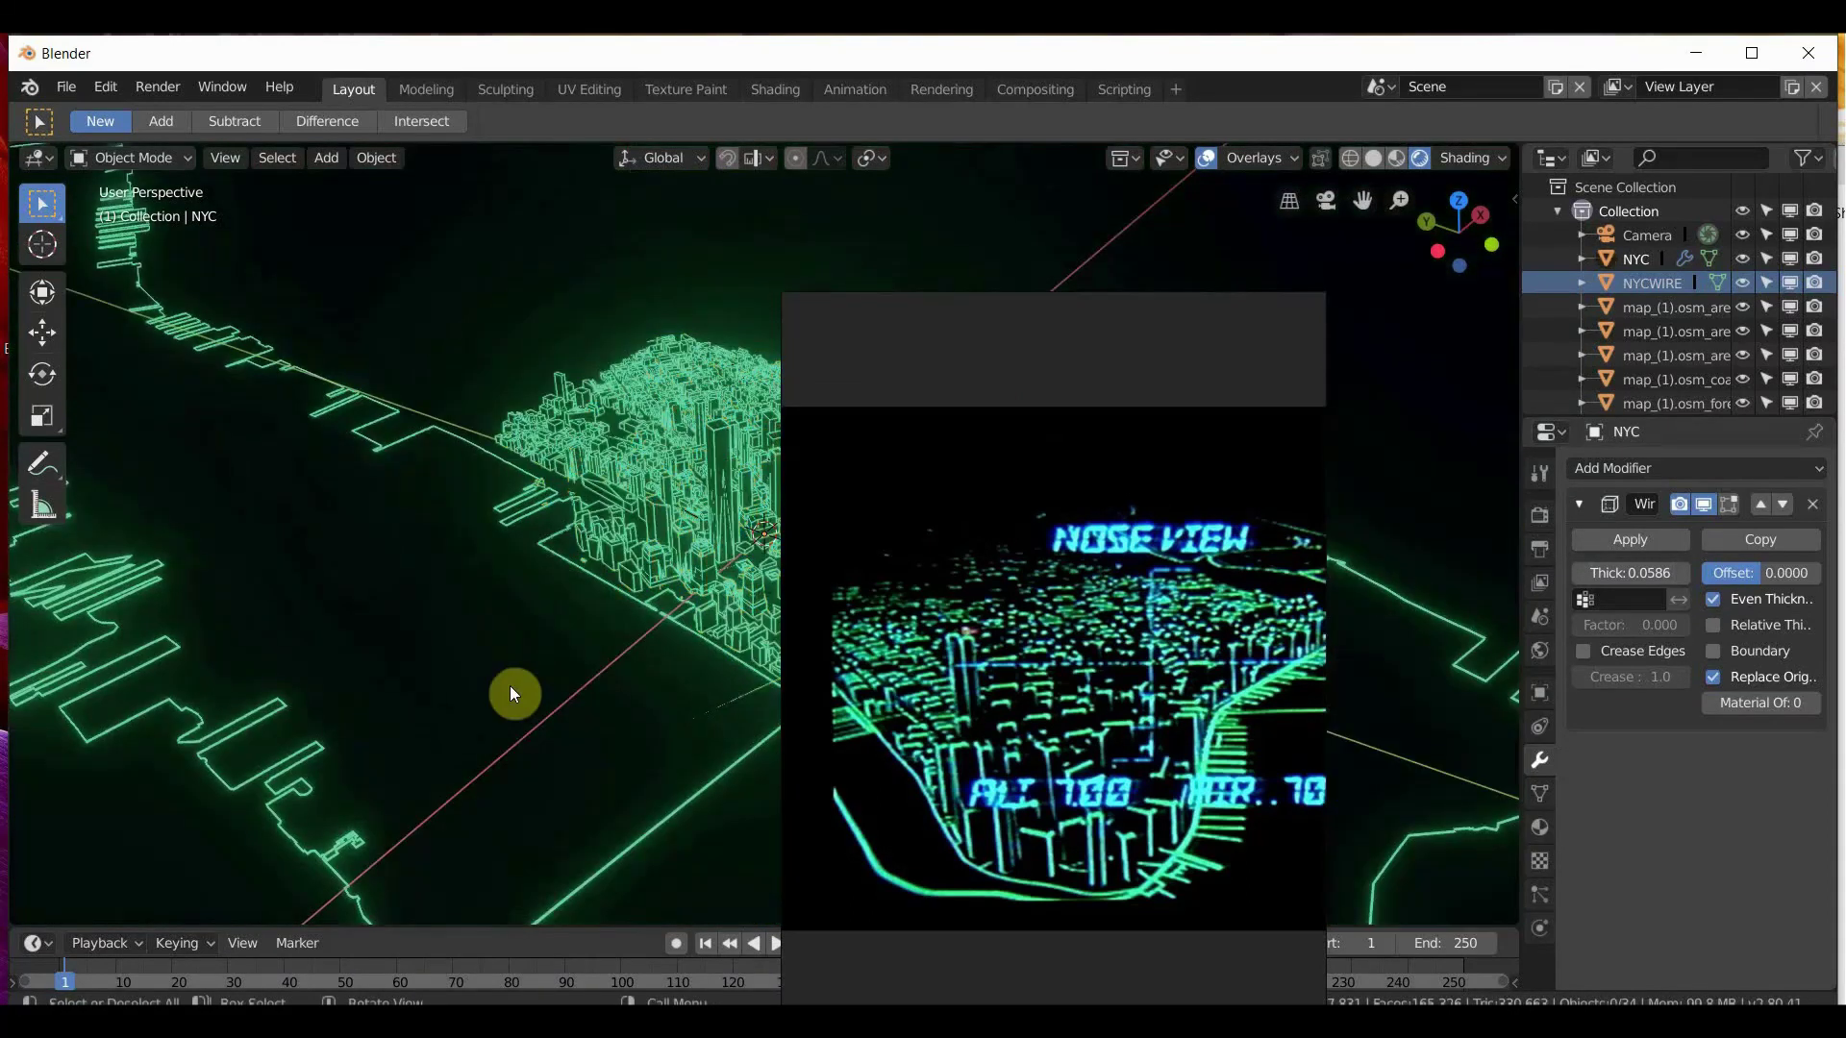
pyautogui.click(871, 296)
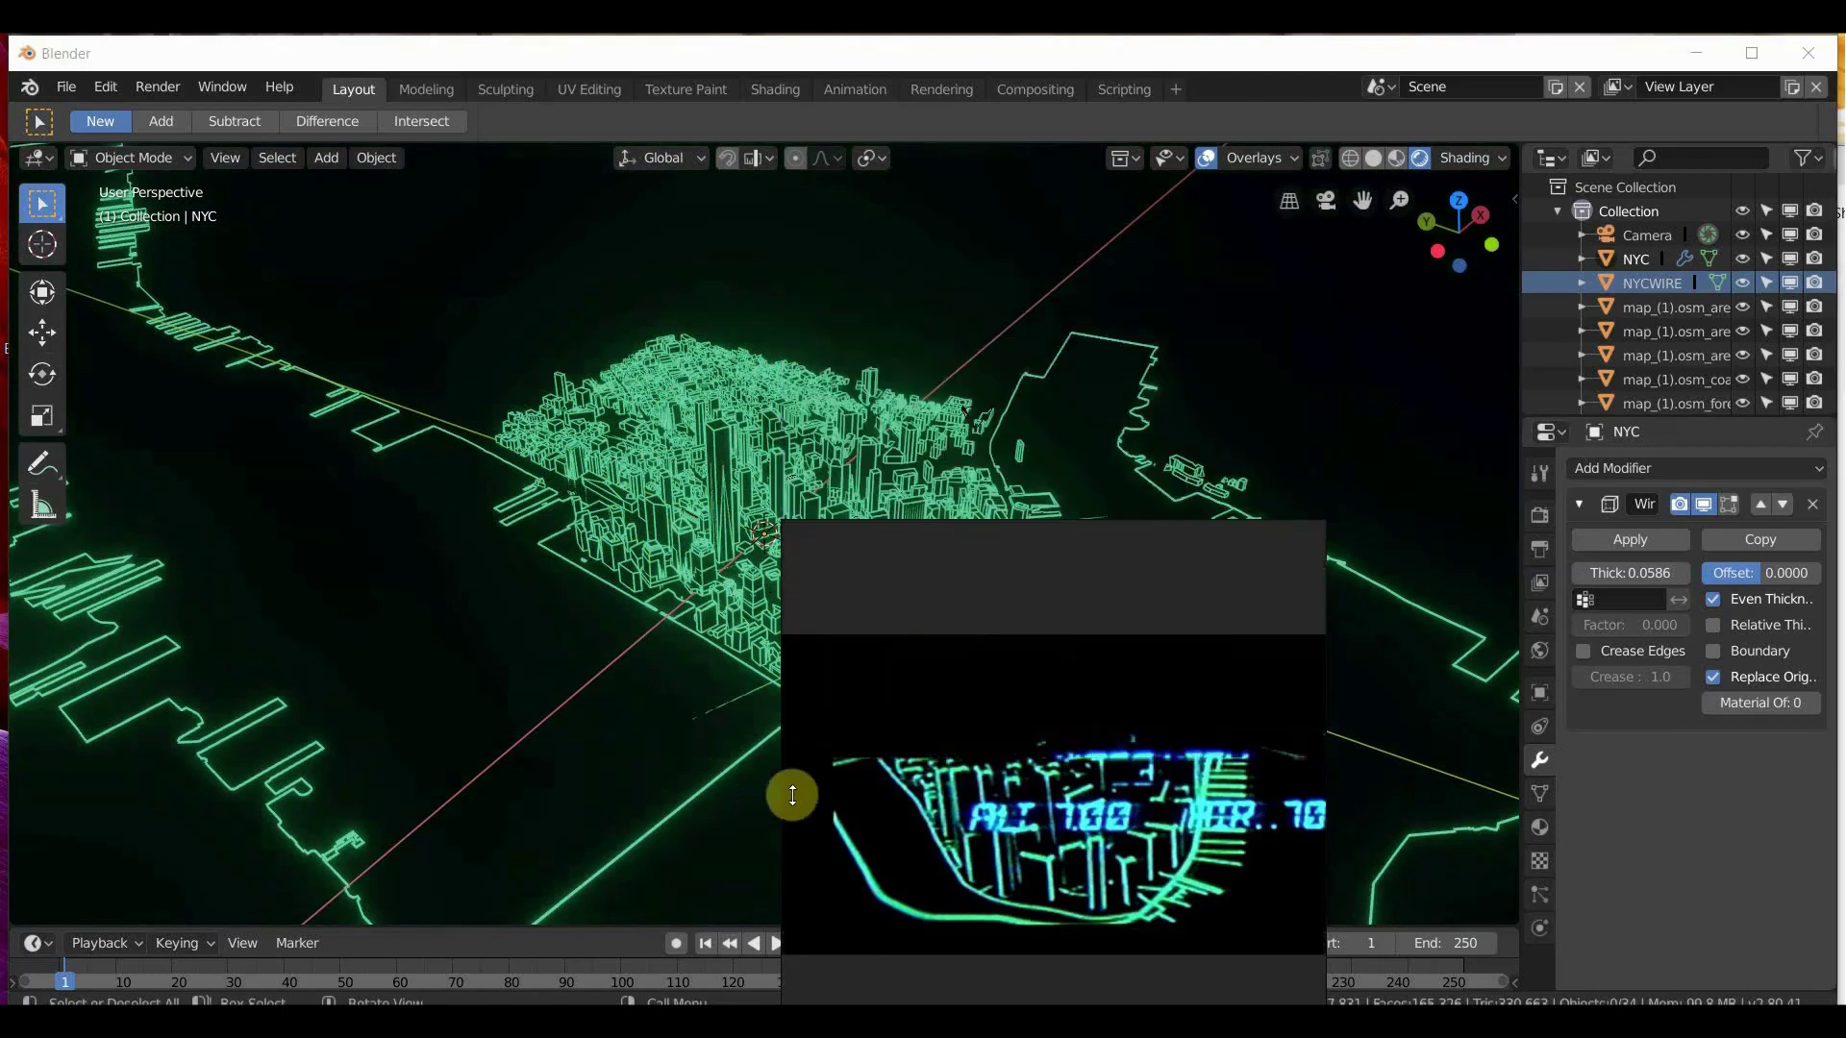
pyautogui.moveTo(780, 810); pyautogui.dragTo(765, 557, button='middle')
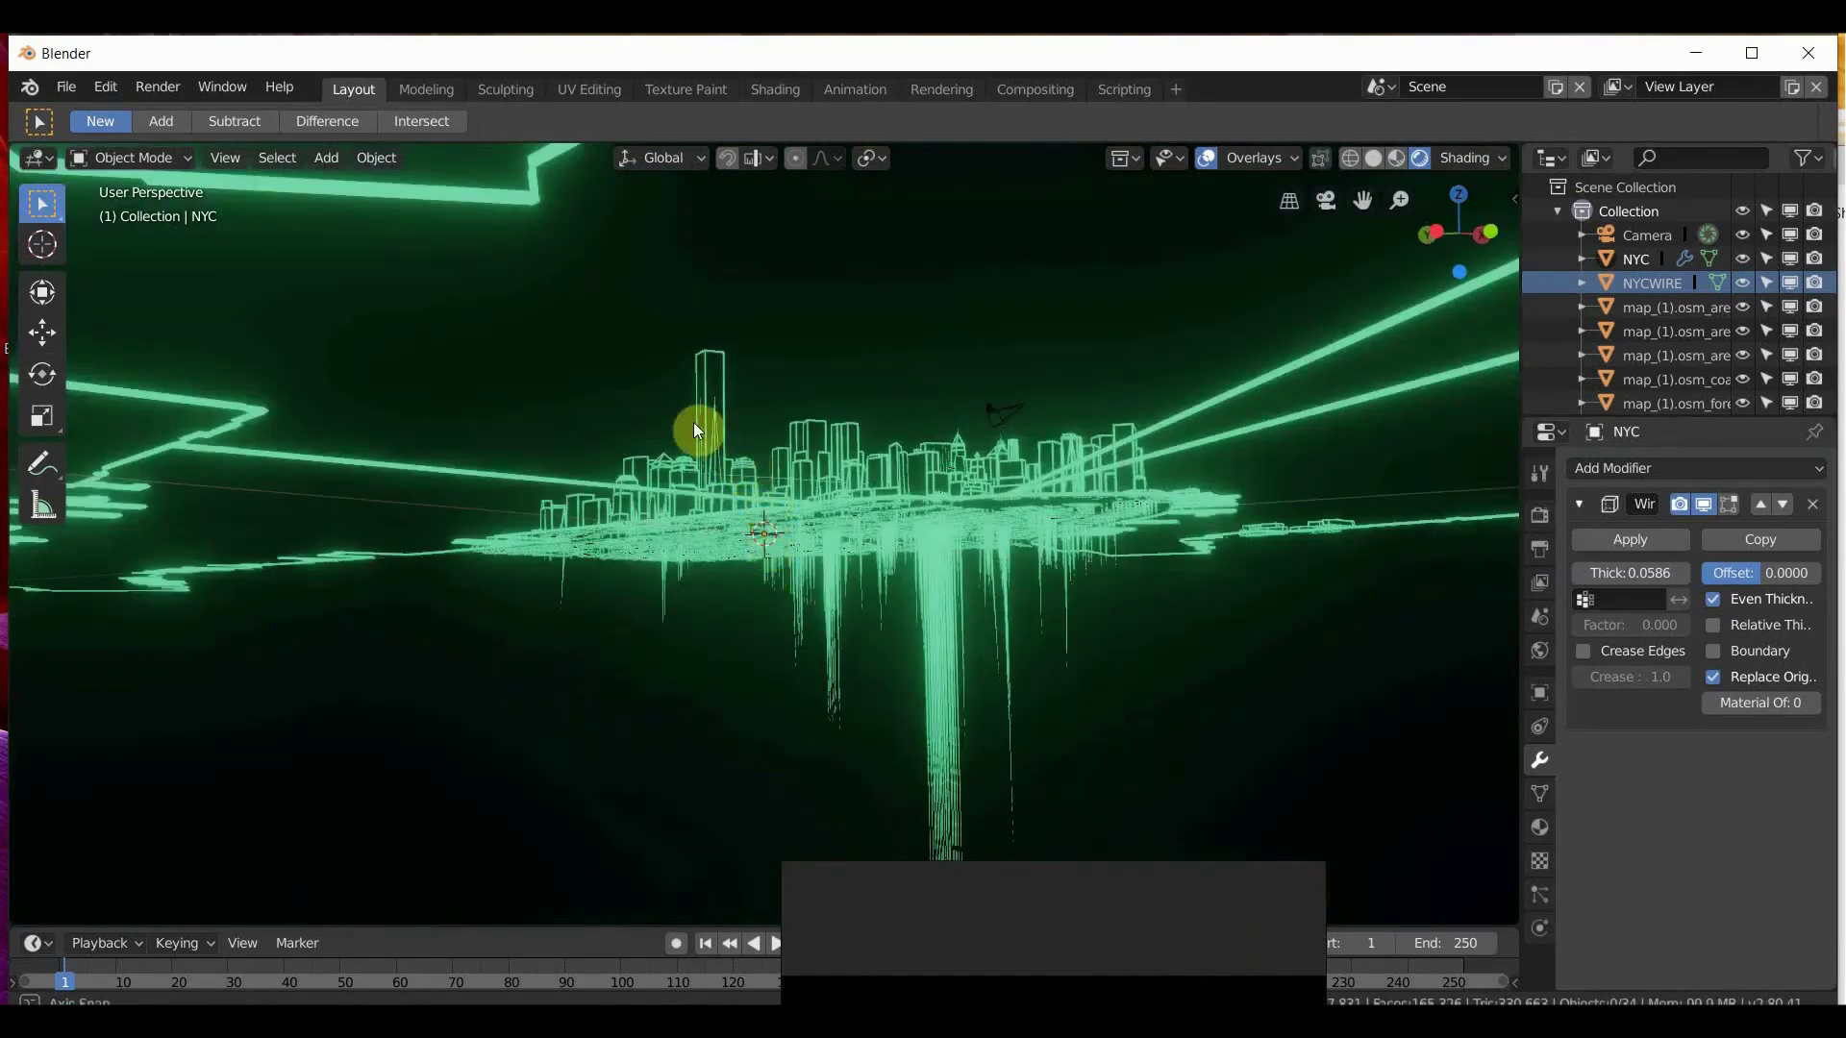
pyautogui.moveTo(697, 429); pyautogui.dragTo(918, 684, button='middle')
pyautogui.click(918, 686)
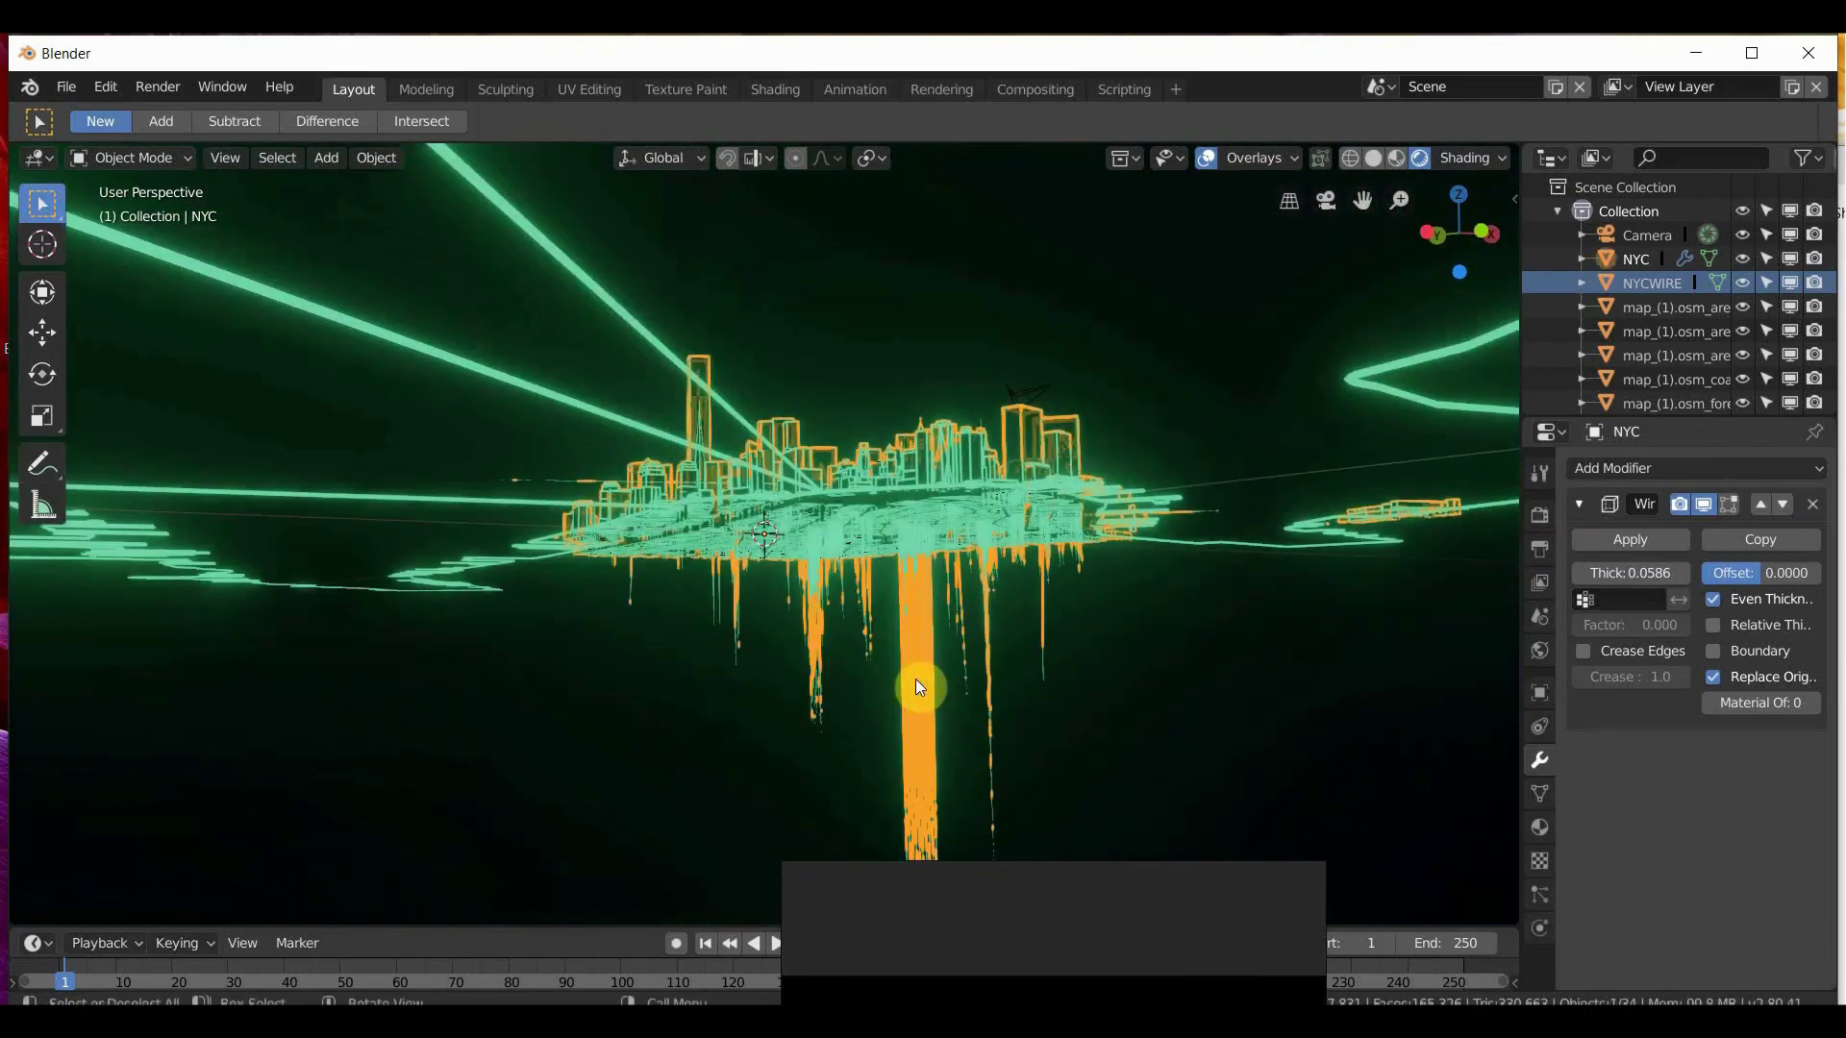
pyautogui.moveTo(1054, 655); pyautogui.dragTo(834, 553, button='middle')
pyautogui.moveTo(747, 621); pyautogui.dragTo(806, 663, button='middle')
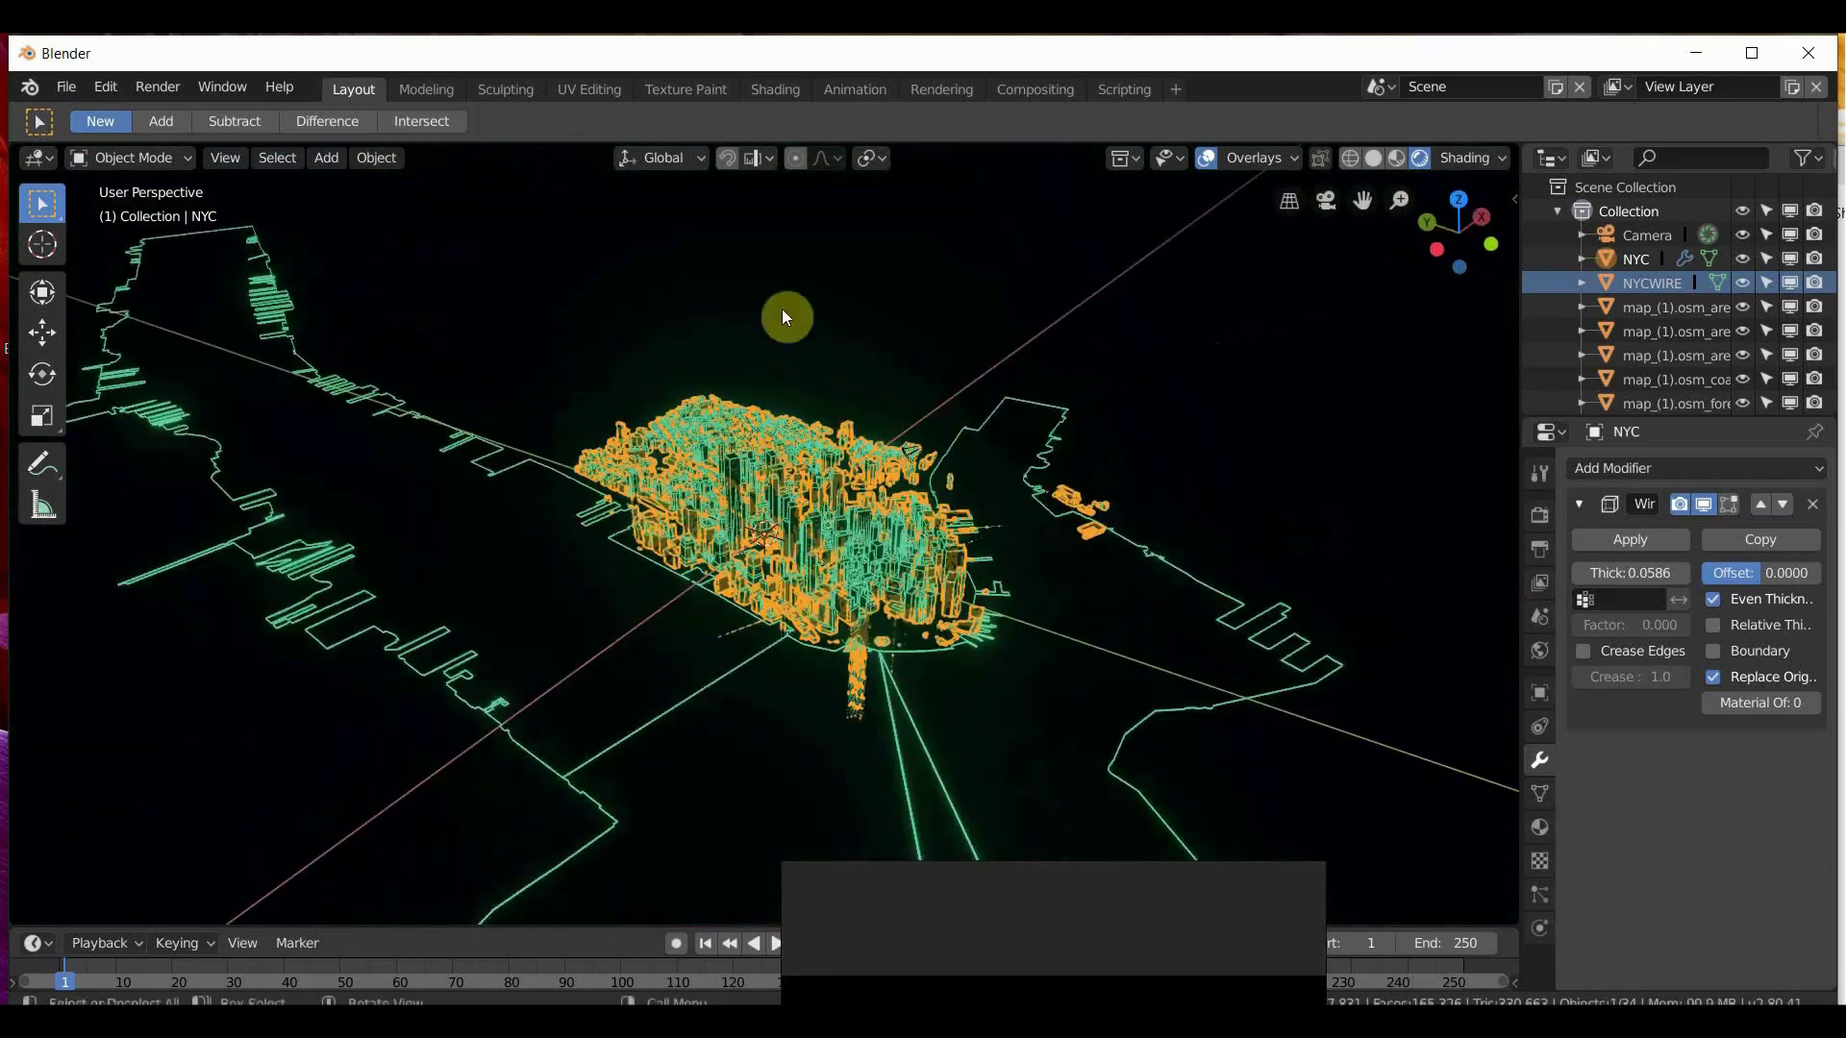
# Check the water outline's Wireframe modifier settings and examine the glowing city and shoreline from several angles.
pyautogui.scroll(3, 804, 579)
pyautogui.click(550, 543)
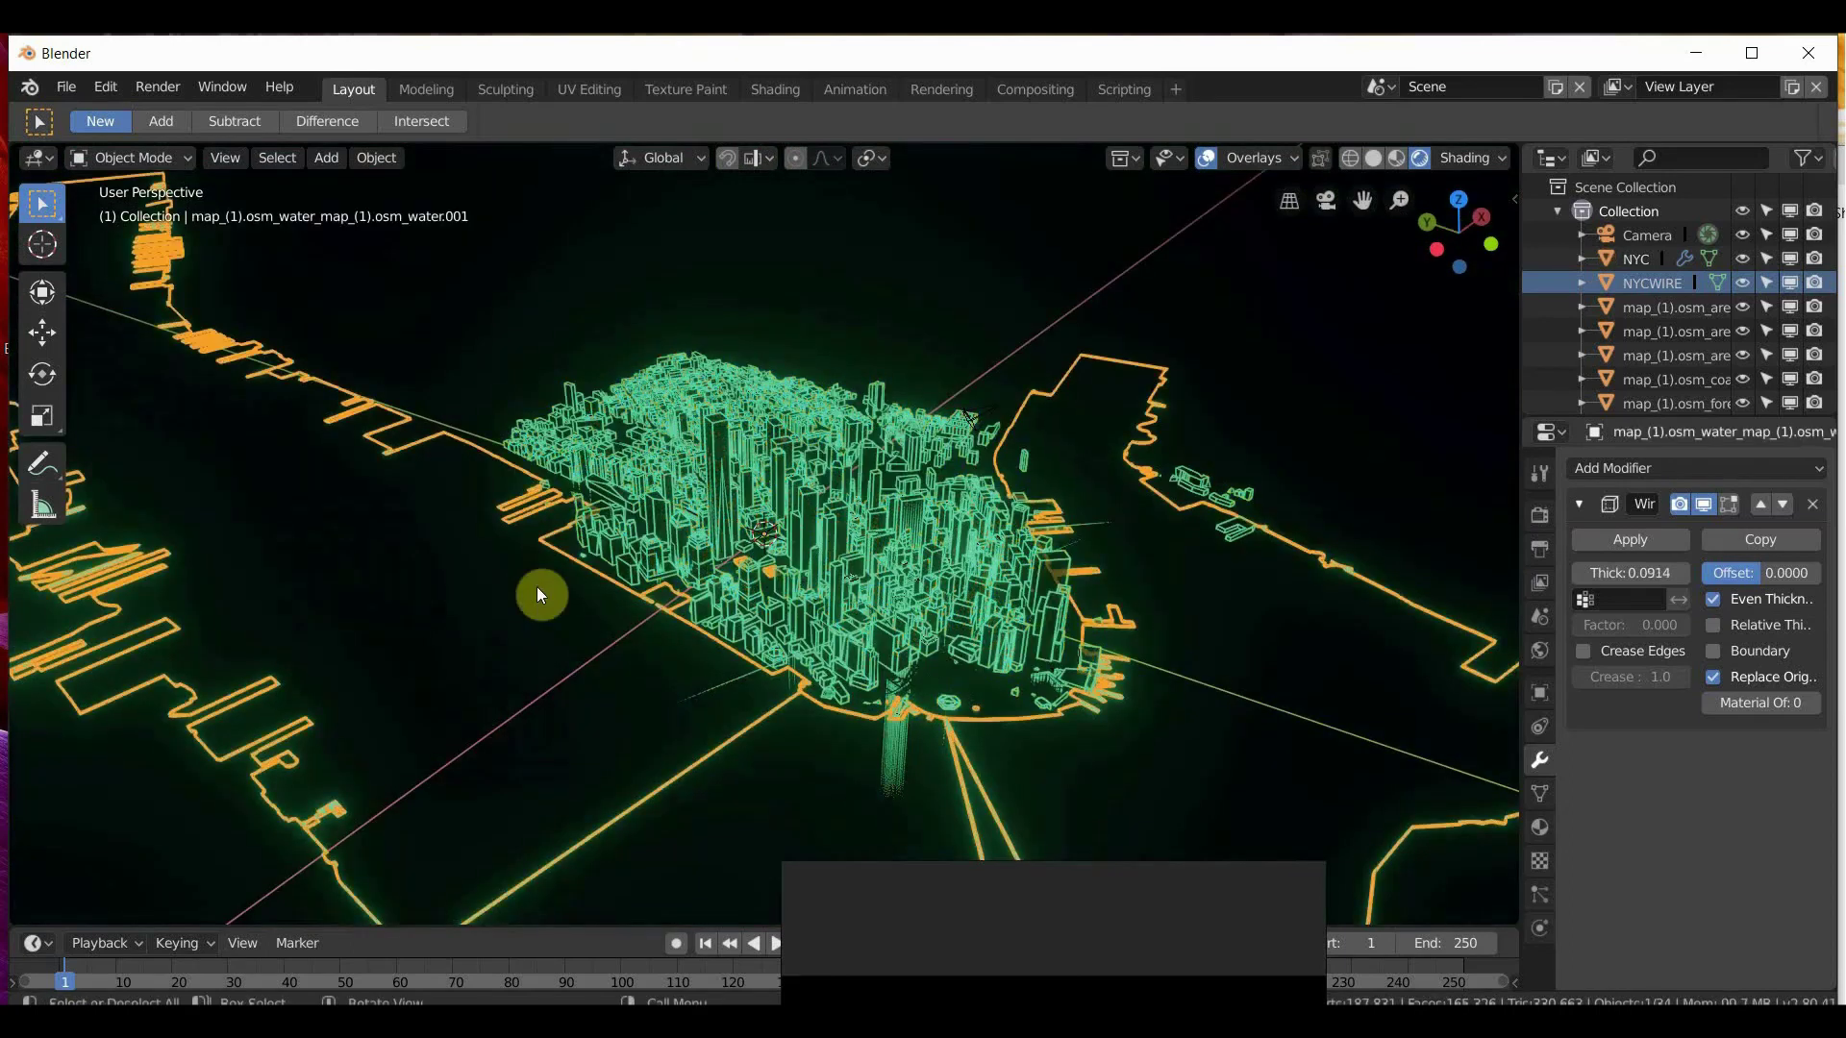
pyautogui.click(470, 337)
pyautogui.scroll(4, 913, 574)
pyautogui.moveTo(908, 581)
pyautogui.mouseDown(button='middle')
pyautogui.moveTo(856, 560)
pyautogui.moveTo(902, 560)
pyautogui.moveTo(756, 623)
pyautogui.moveTo(915, 588)
pyautogui.mouseUp(button='middle')
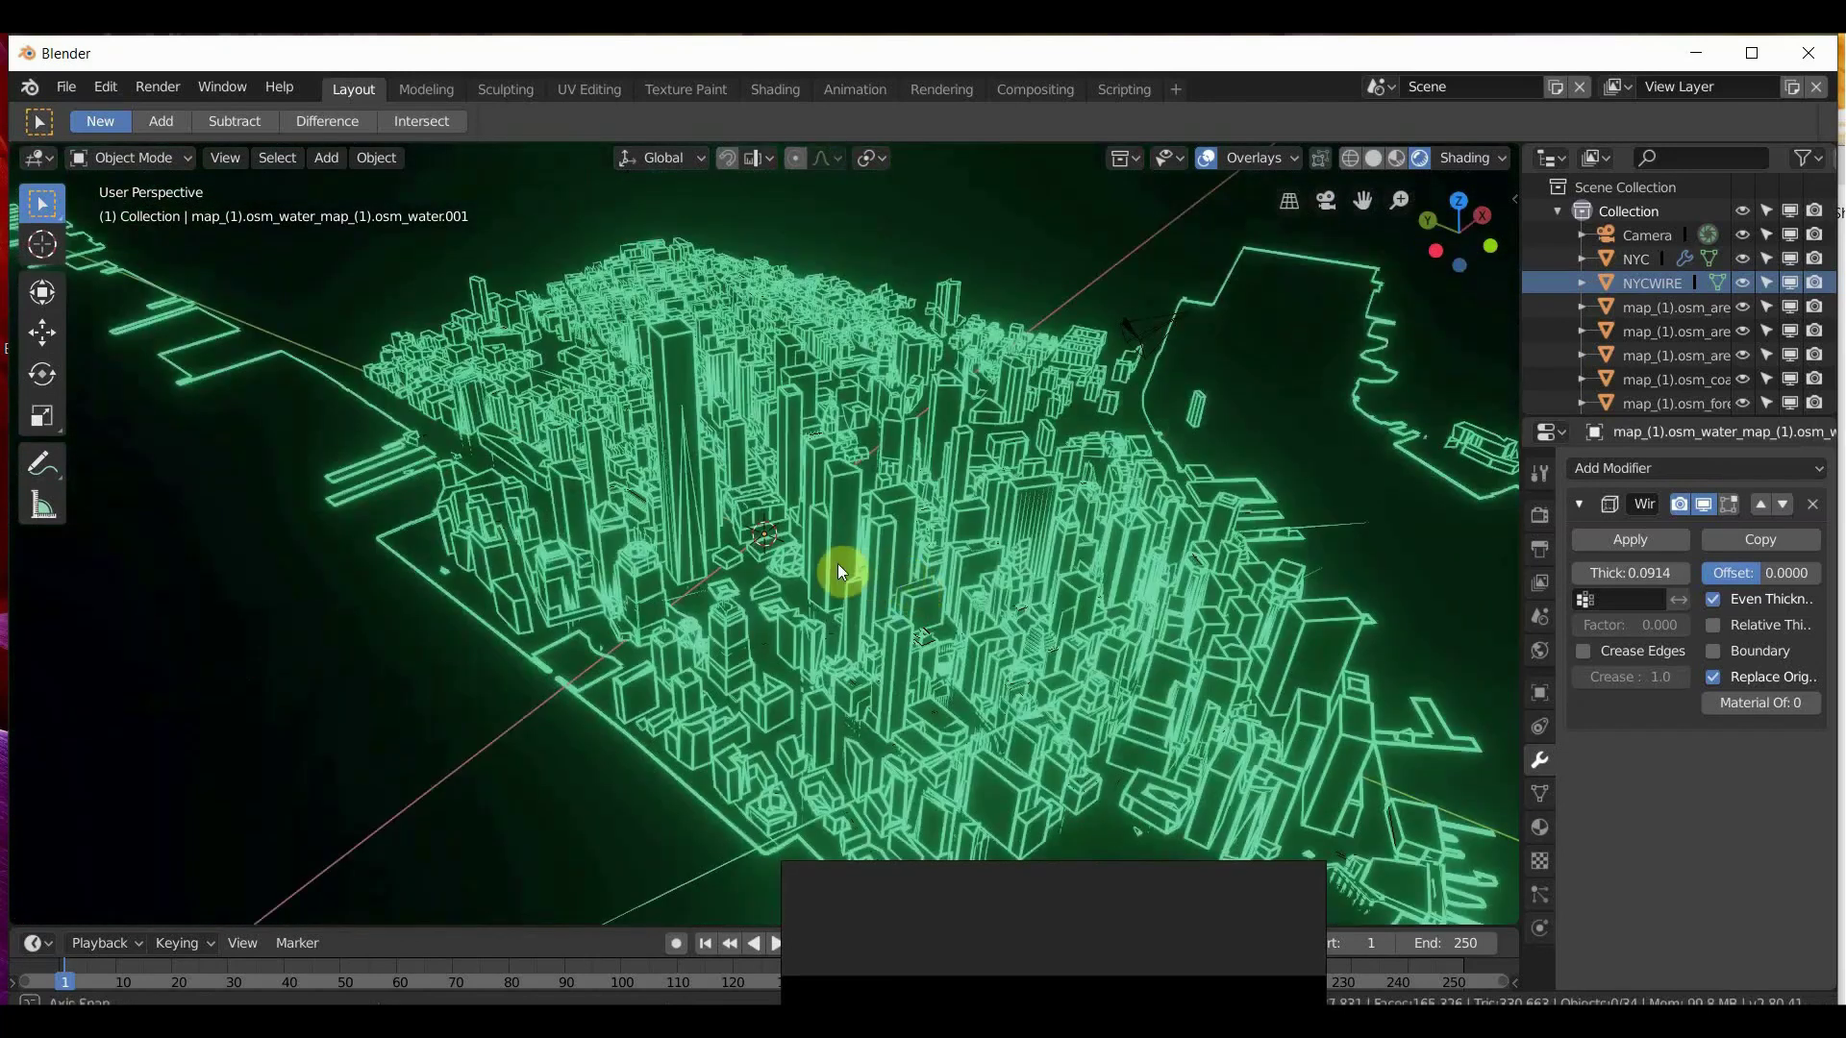
pyautogui.moveTo(787, 574); pyautogui.dragTo(912, 574, button='middle')
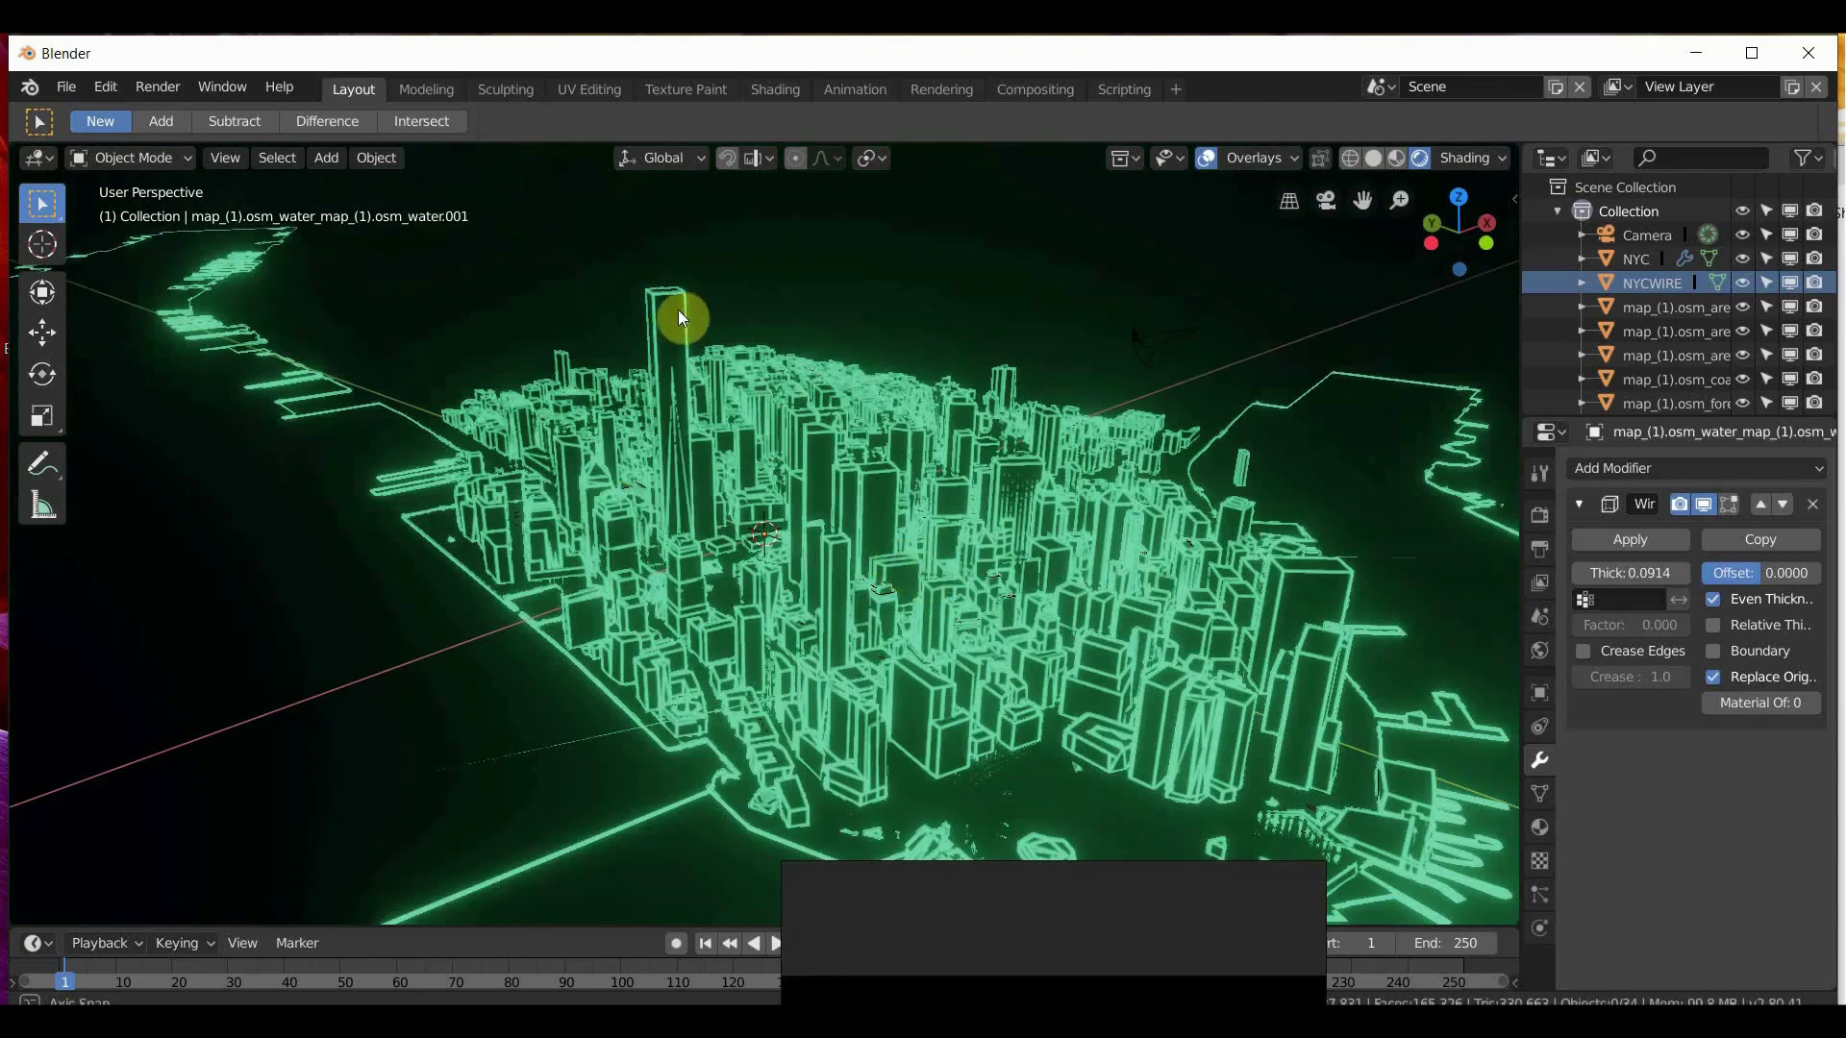
pyautogui.moveTo(678, 309); pyautogui.dragTo(896, 498, button='middle')
pyautogui.scroll(3, 776, 395)
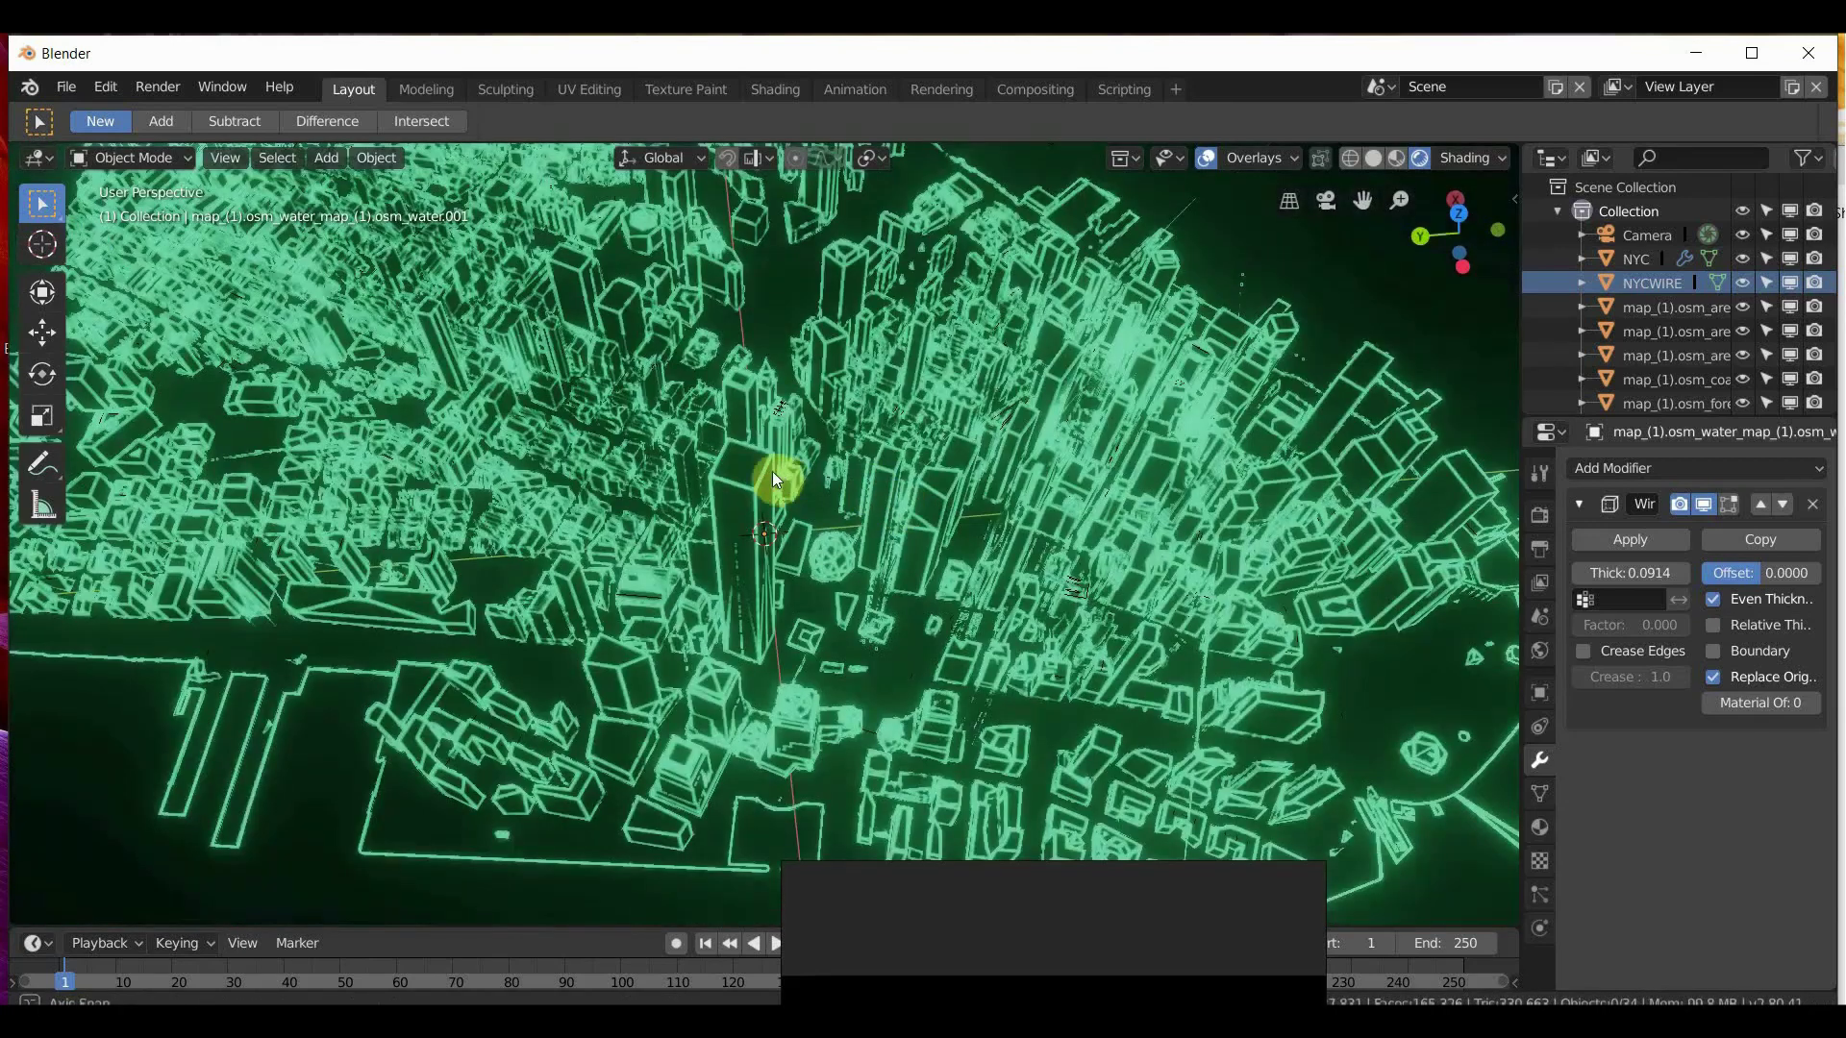
pyautogui.moveTo(644, 414); pyautogui.dragTo(832, 415, button='middle')
pyautogui.scroll(-3, 890, 485)
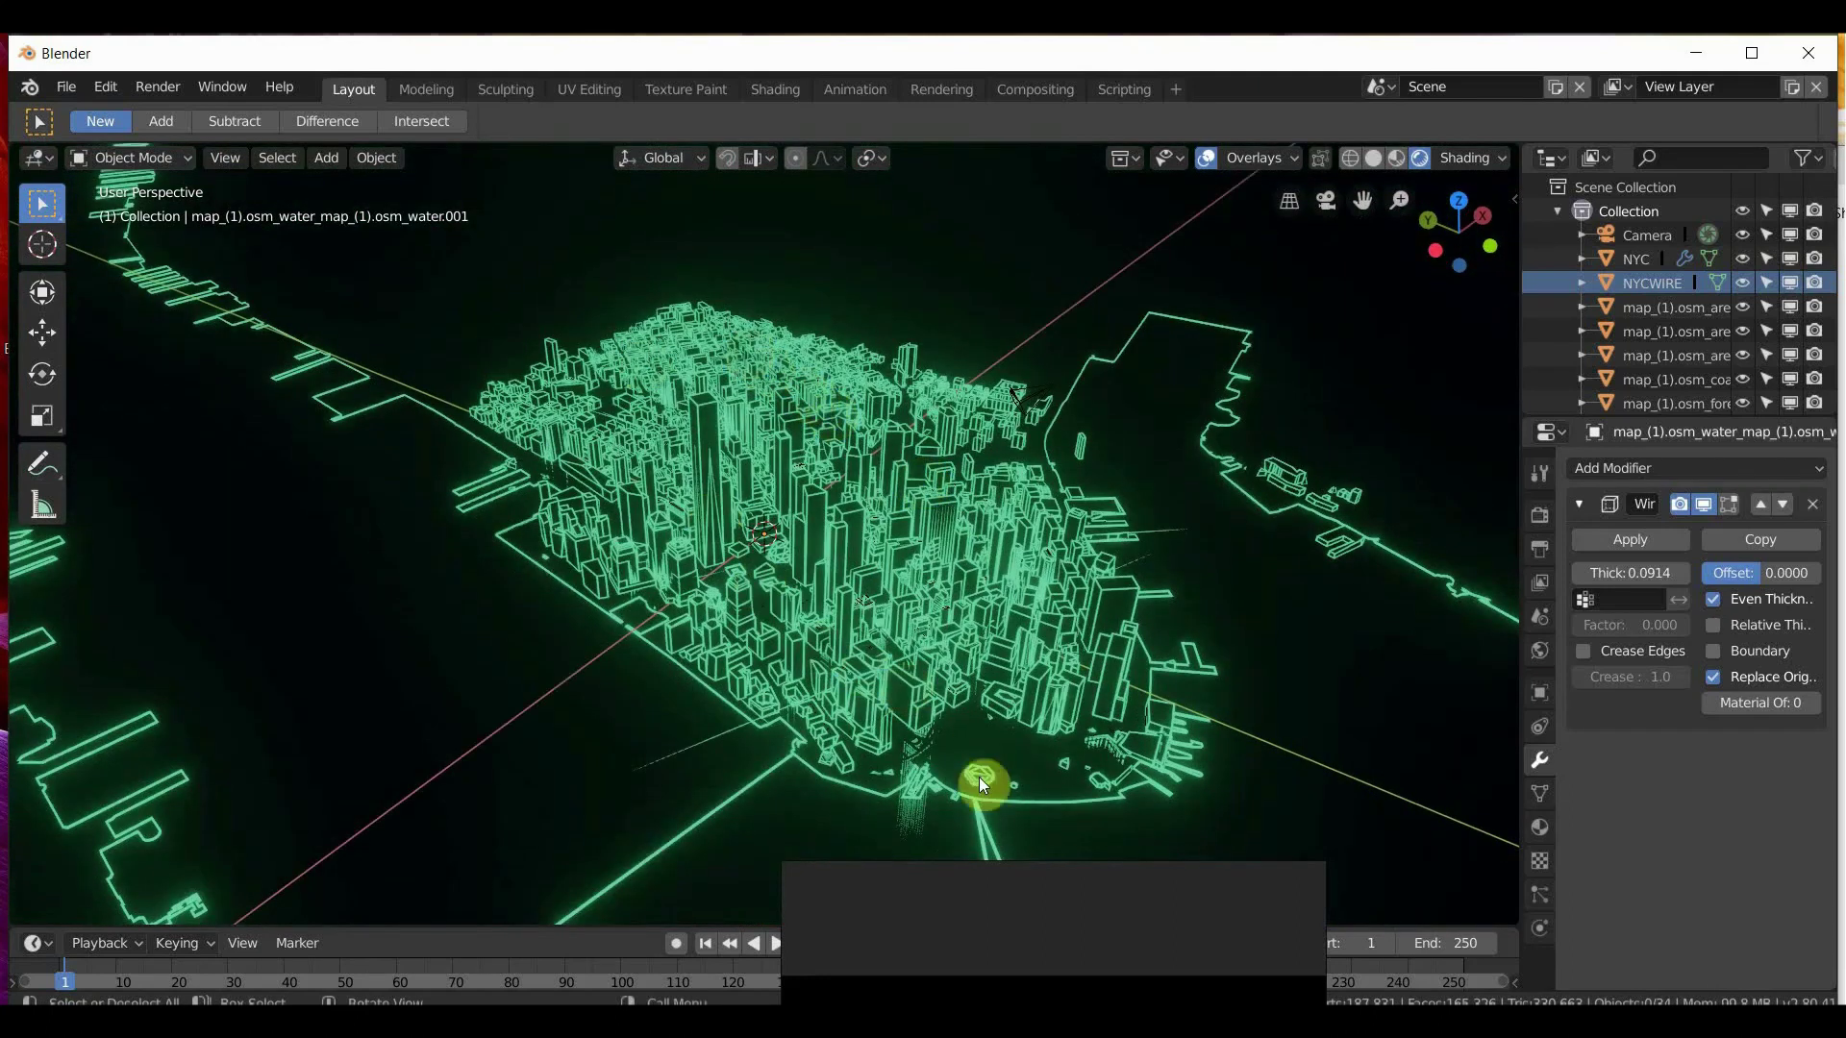
# Examine the glowing wireframe city and shoreline from above, from below the ground and from a closer angle.
pyautogui.click(941, 1016)
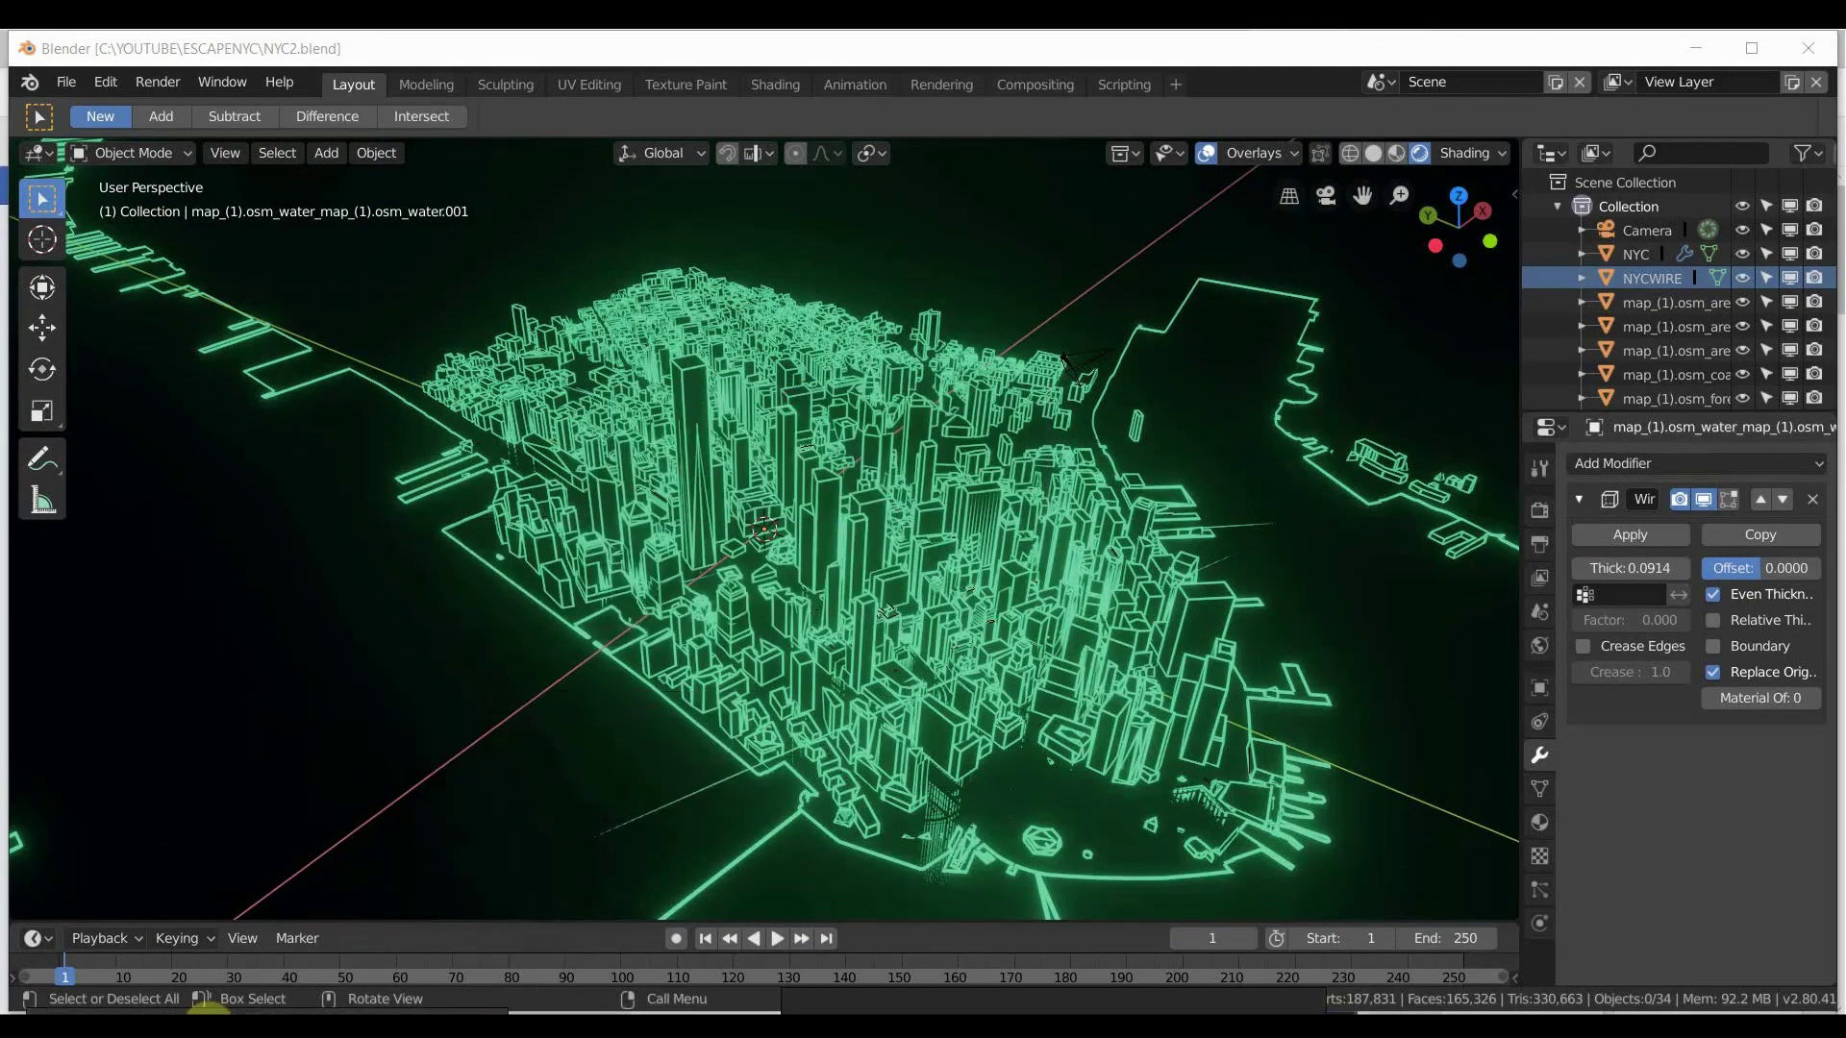
pyautogui.moveTo(544, 764); pyautogui.dragTo(591, 623, button='middle')
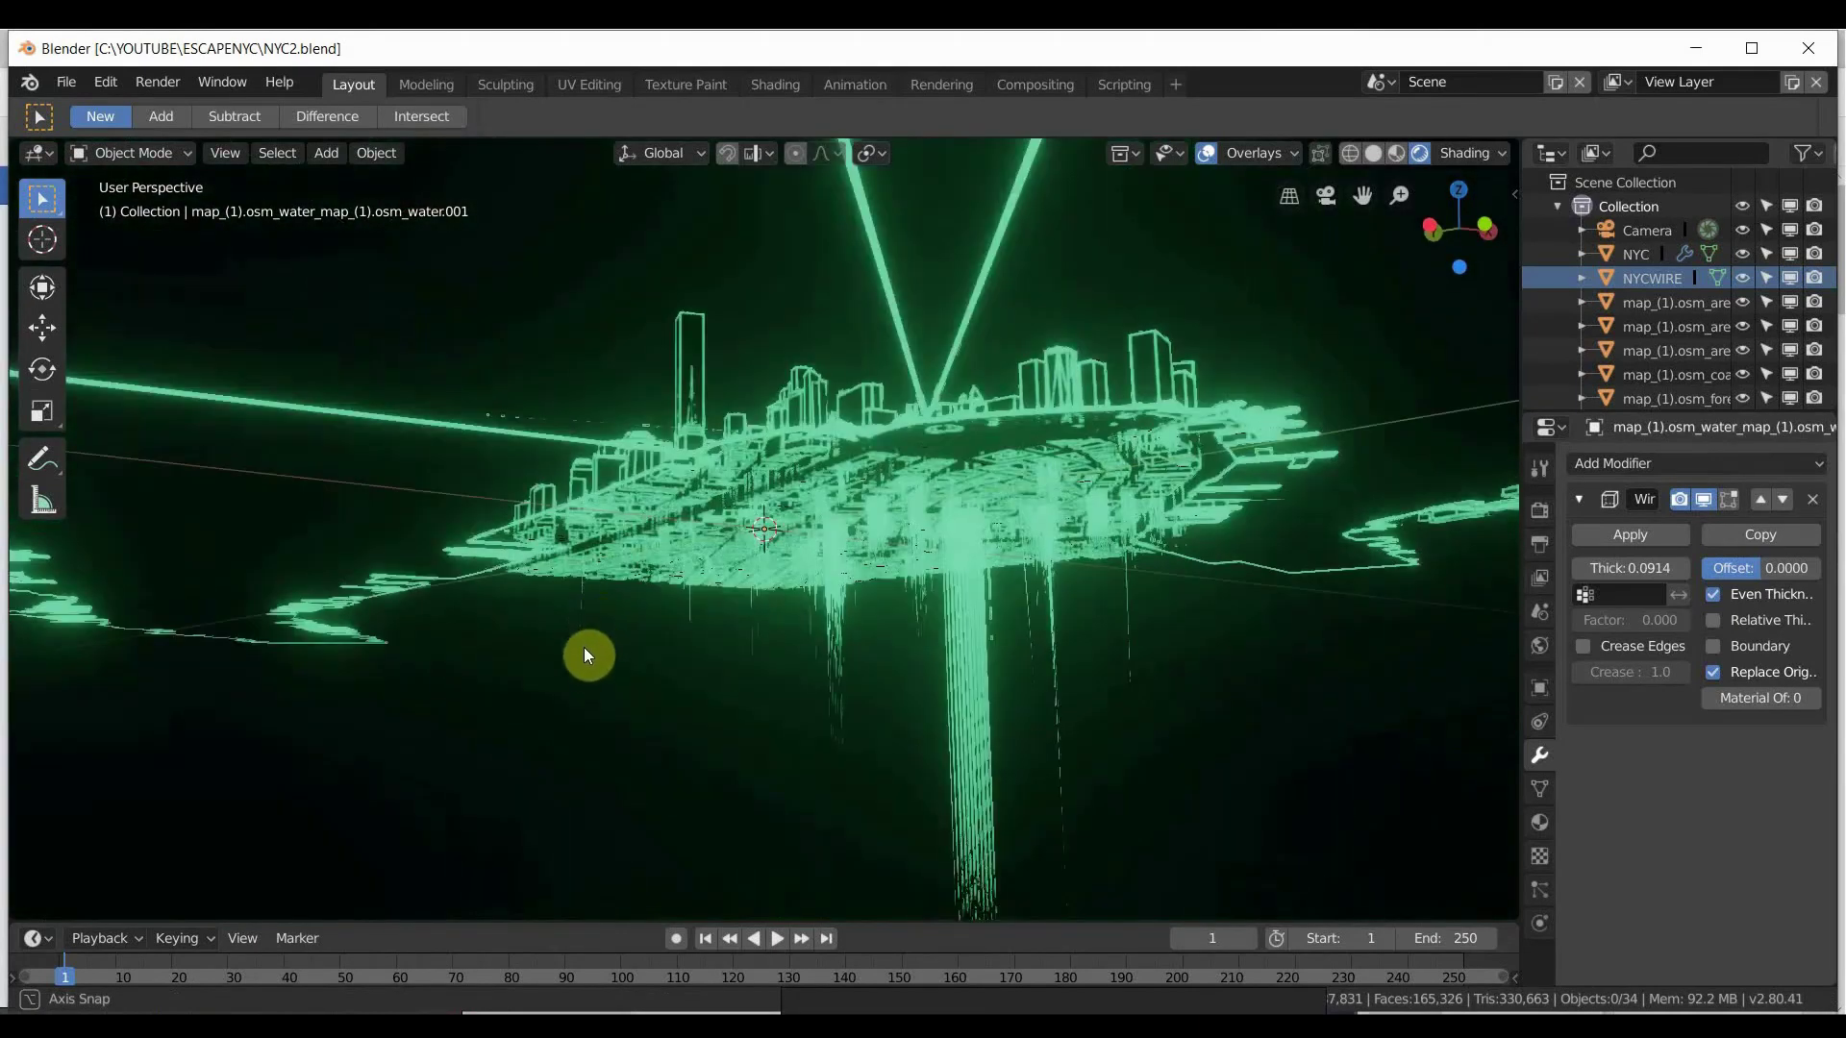
pyautogui.moveTo(577, 690); pyautogui.dragTo(663, 615, button='middle')
# Enlarge the NOSE VIEW reference image for comparison, clear the image windows out of the way, and examine the city again.
pyautogui.hotkey('alt', 'Tab')
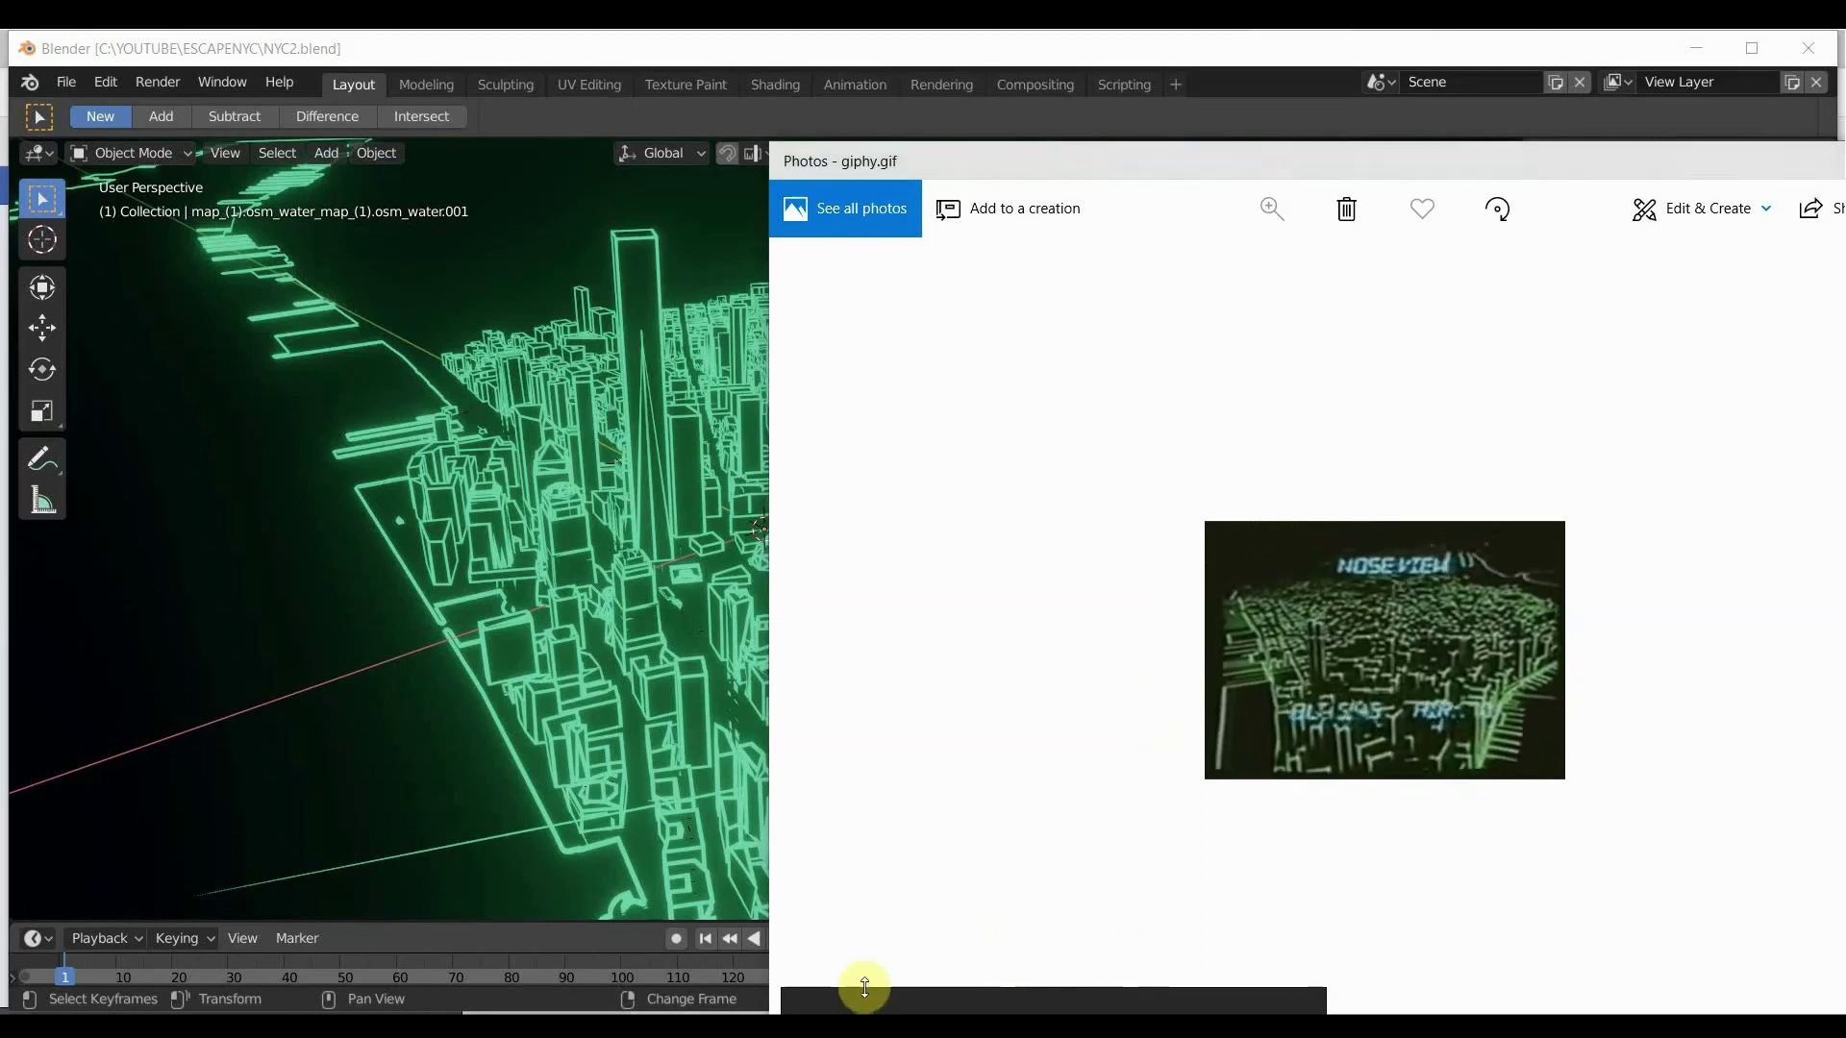
pyautogui.moveTo(865, 988); pyautogui.dragTo(954, 503)
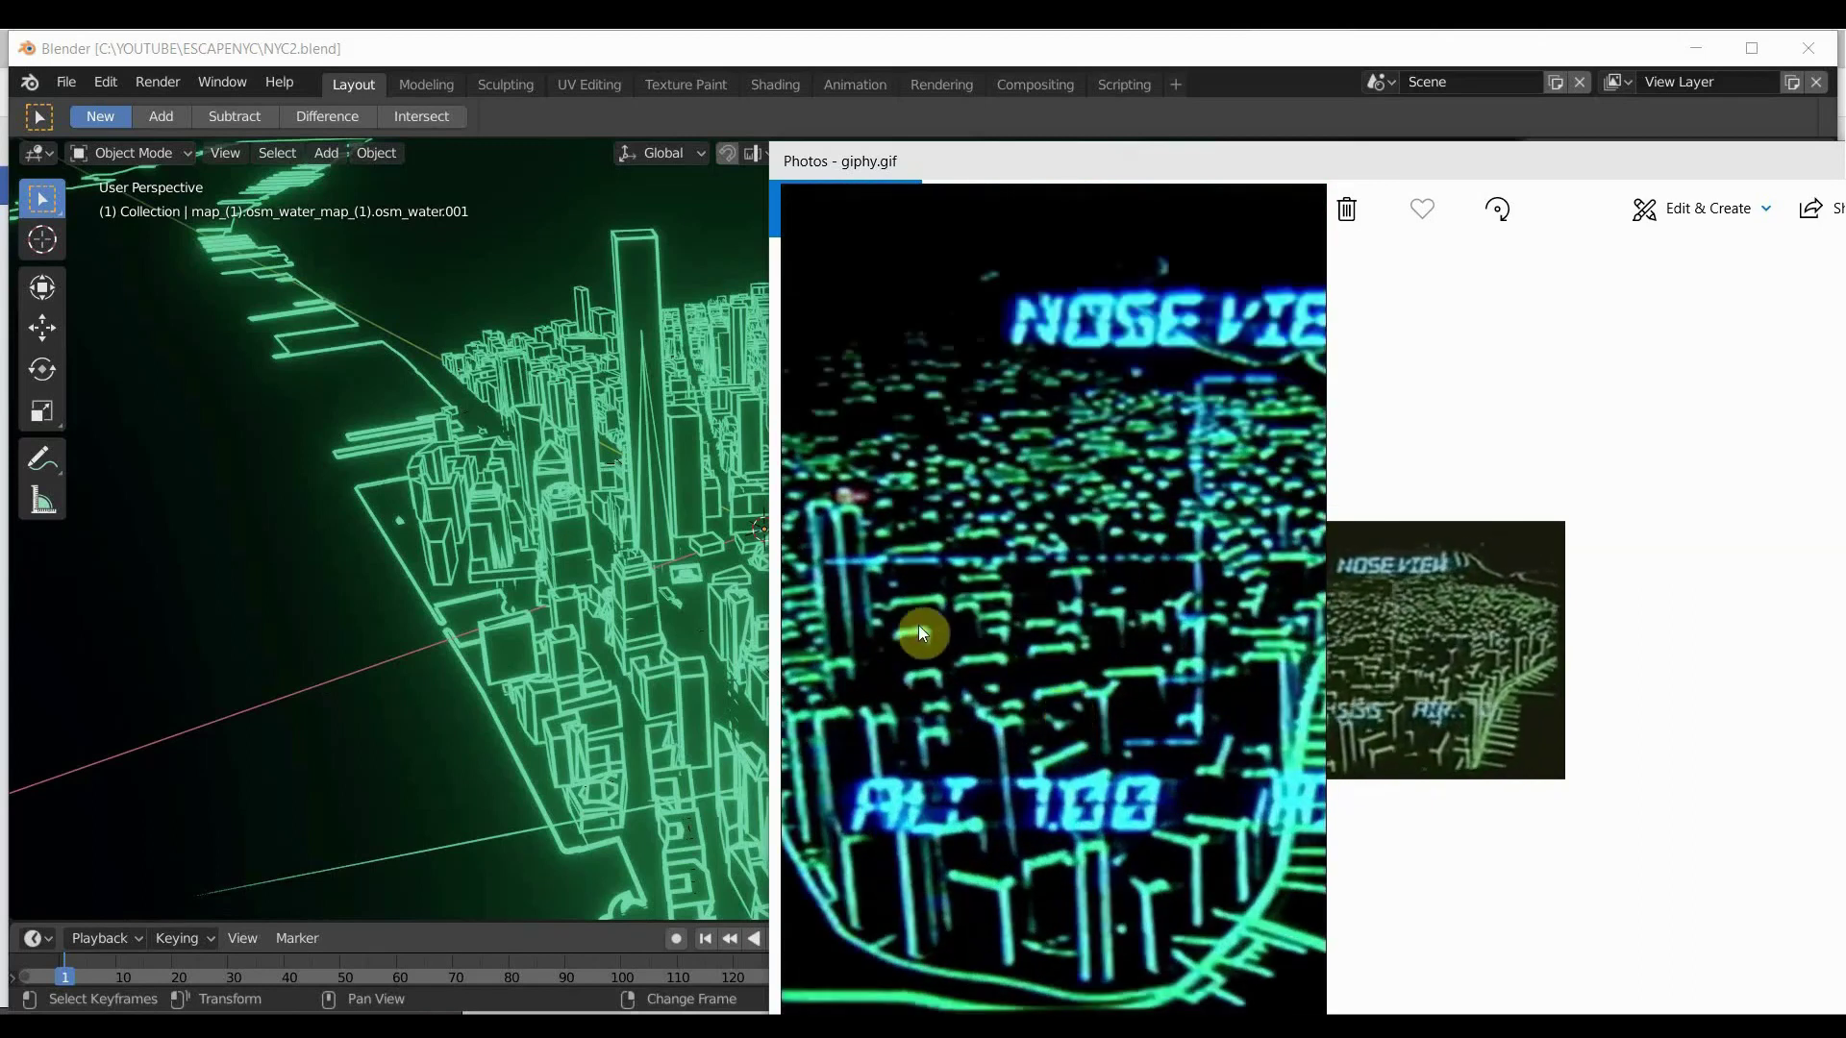
pyautogui.moveTo(781, 665); pyautogui.dragTo(182, 616)
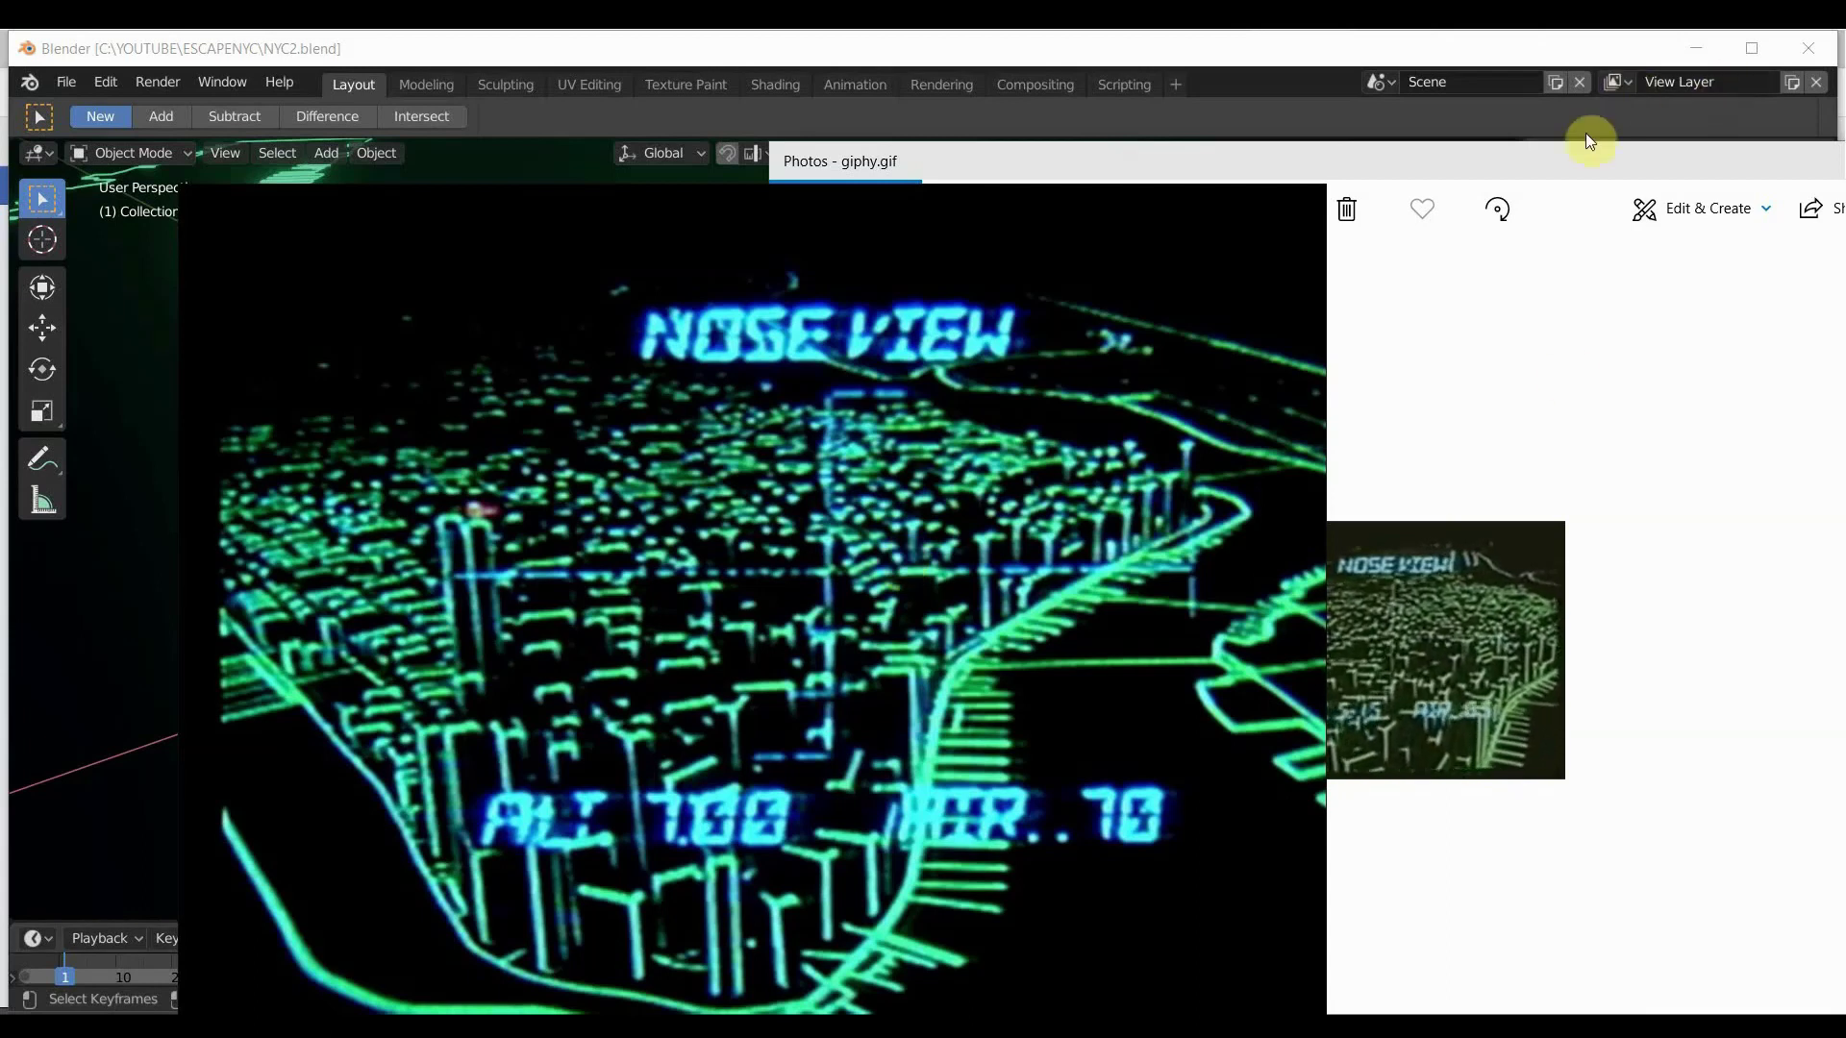
pyautogui.moveTo(1578, 158); pyautogui.dragTo(1294, 794)
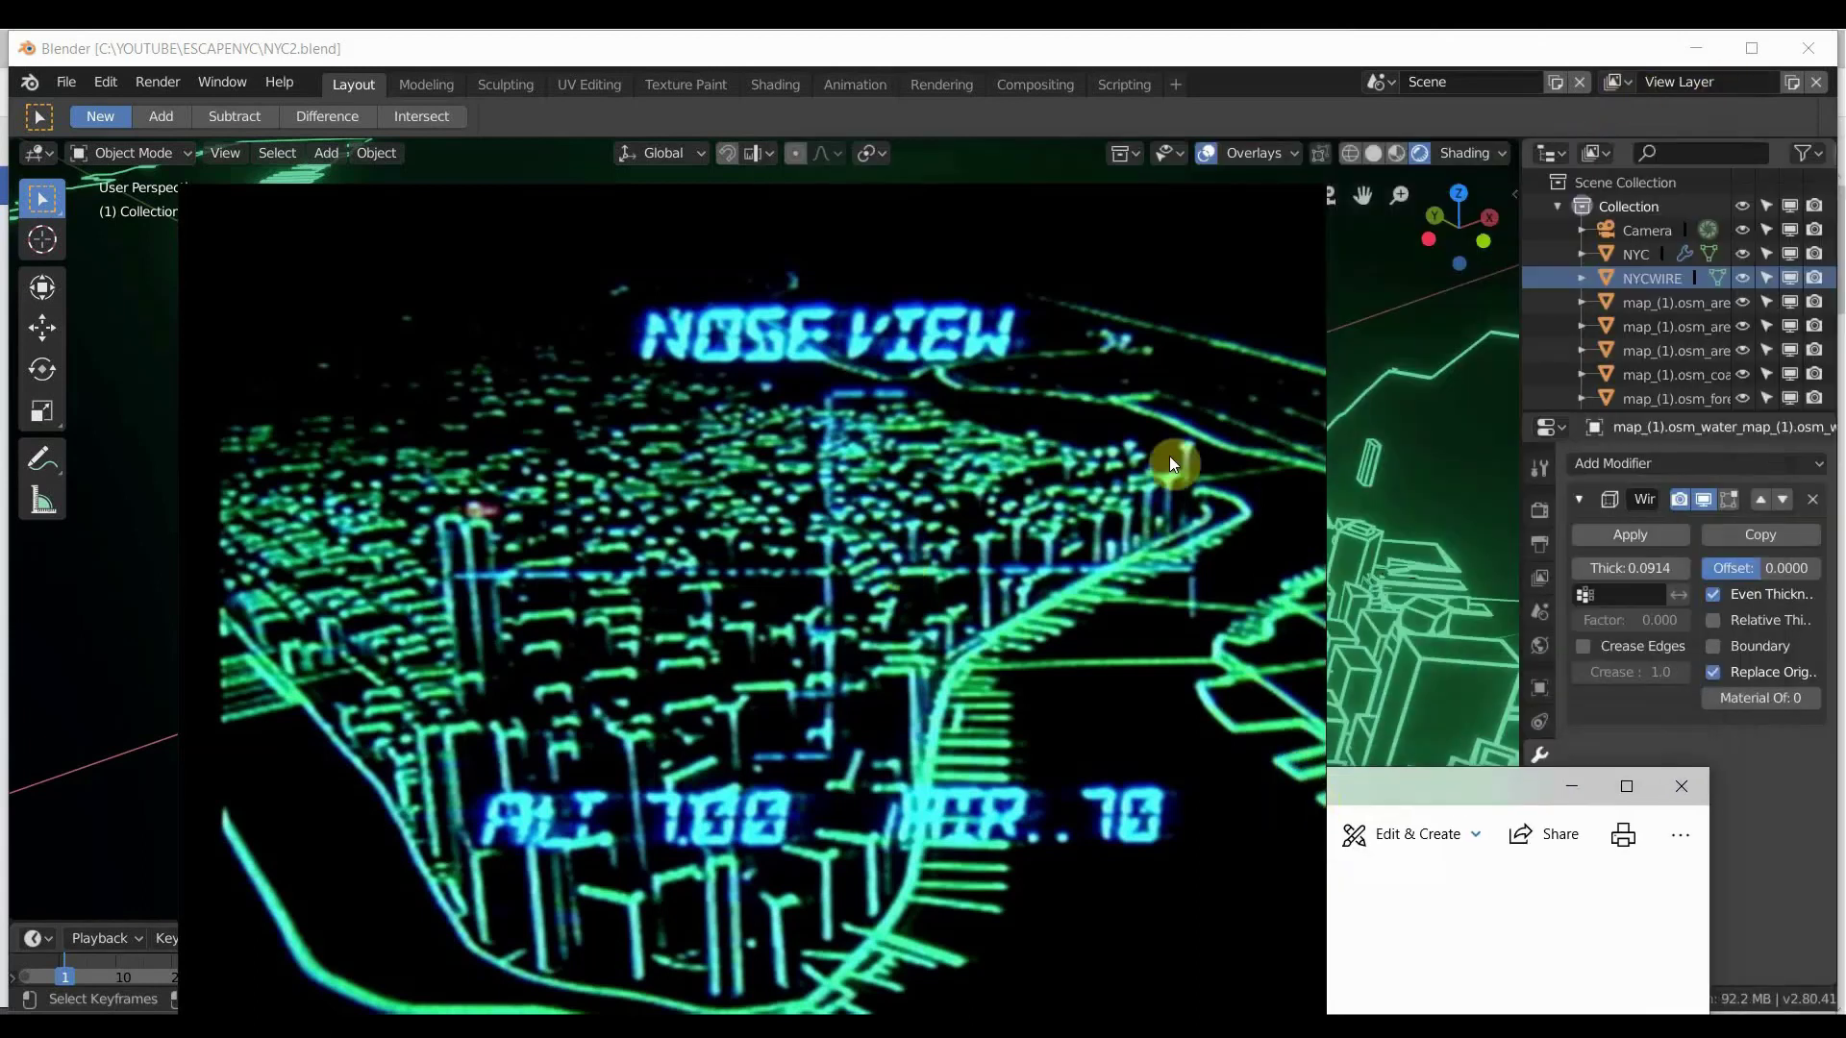
pyautogui.moveTo(1038, 188); pyautogui.dragTo(1050, 464)
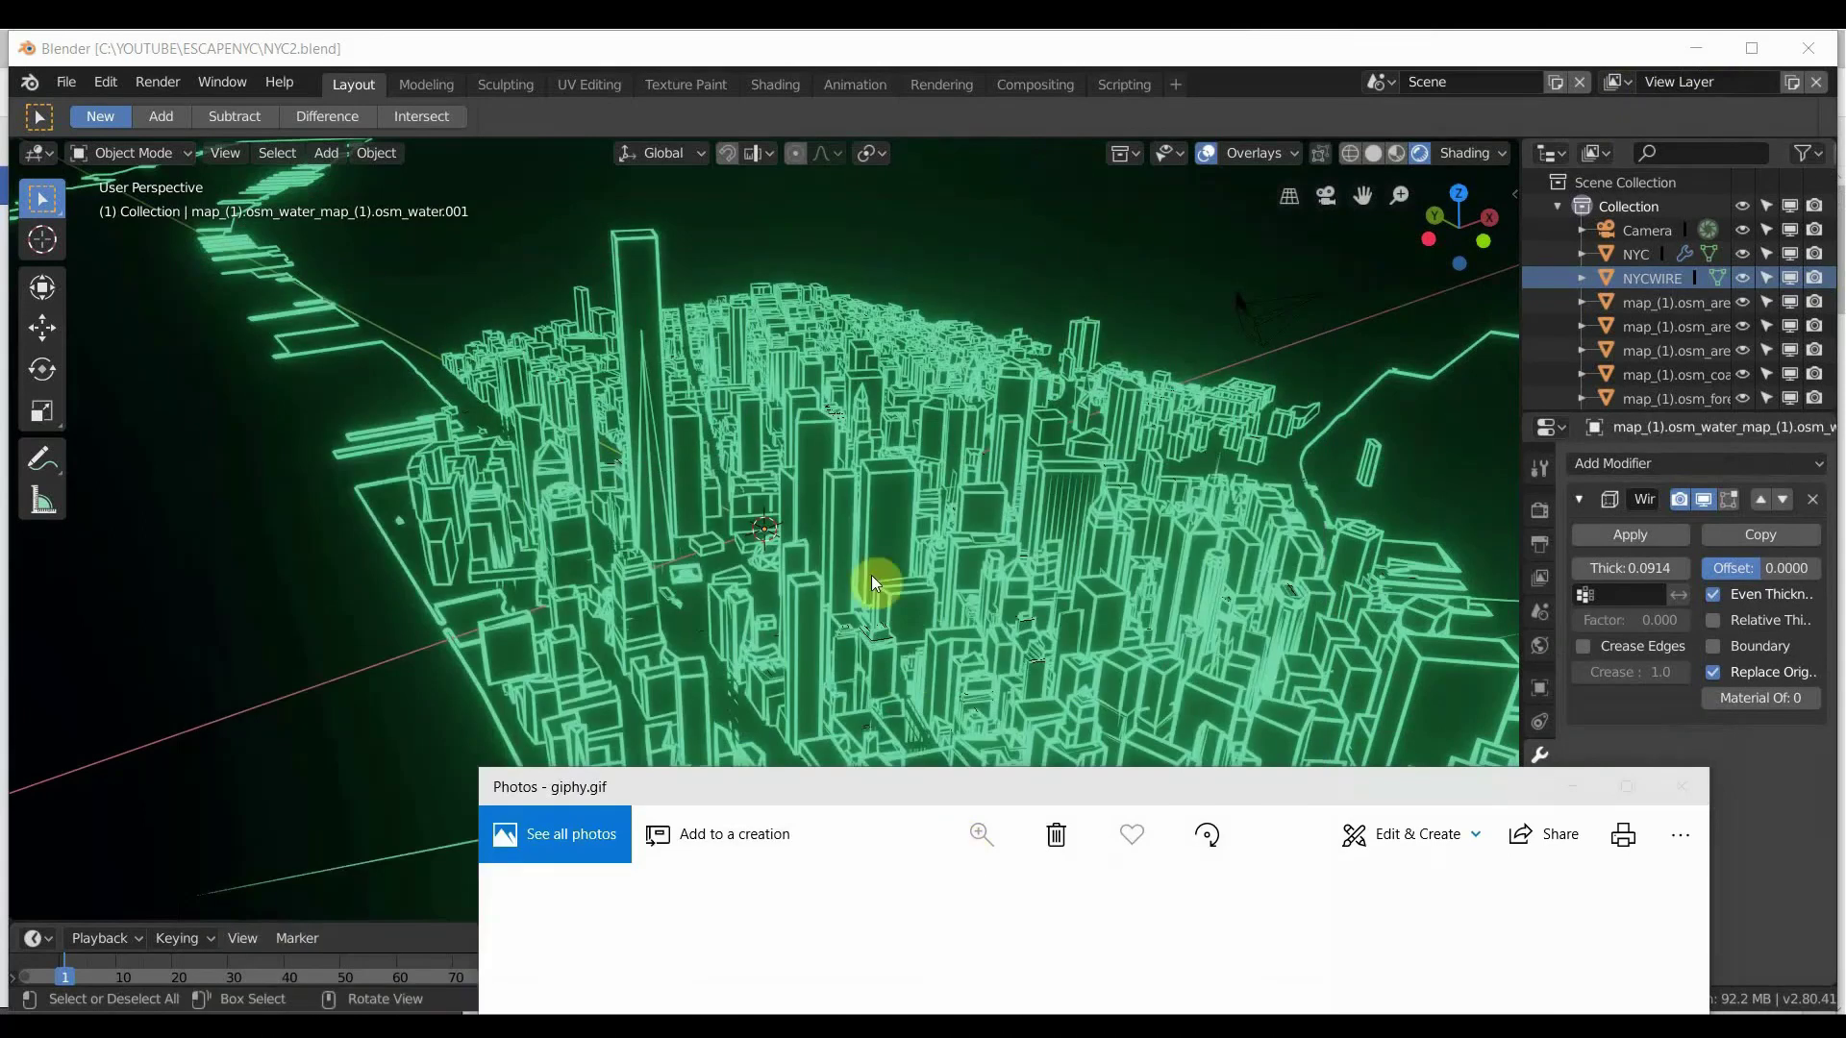
pyautogui.moveTo(871, 574); pyautogui.dragTo(763, 503, button='middle')
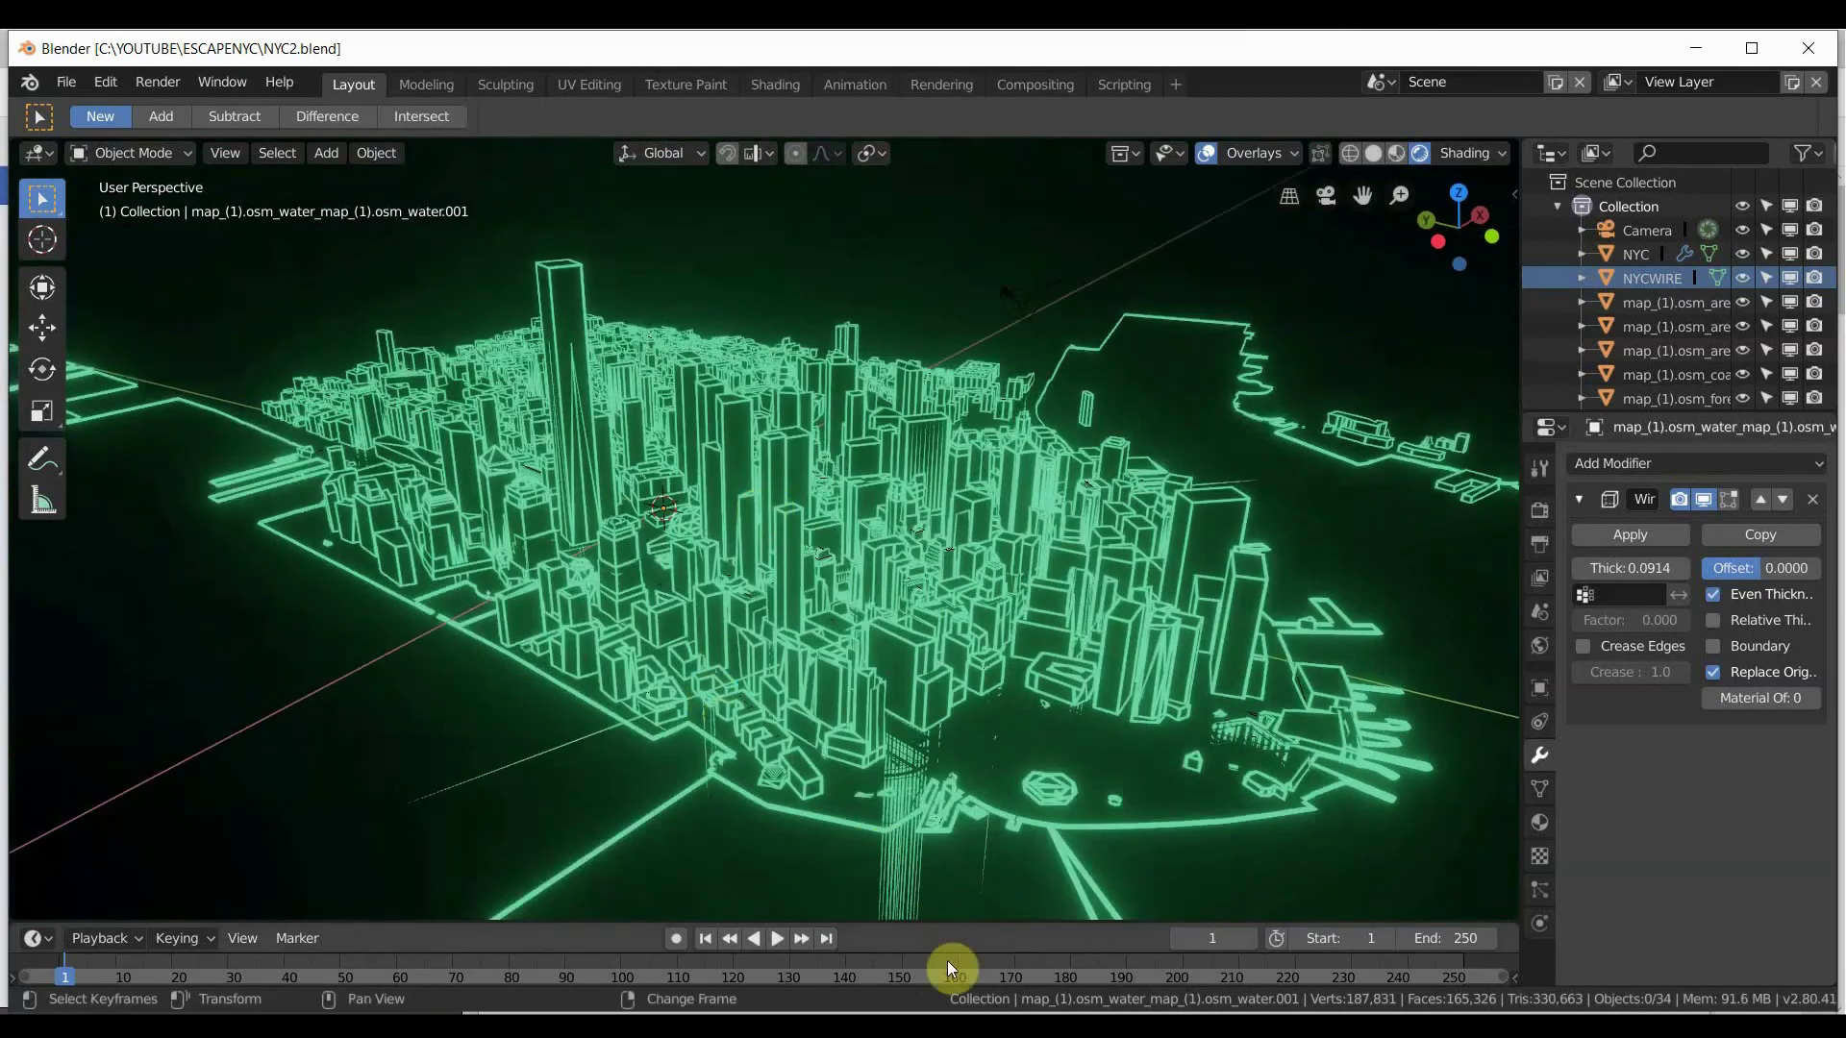
pyautogui.moveTo(719, 436); pyautogui.dragTo(698, 279, button='middle')
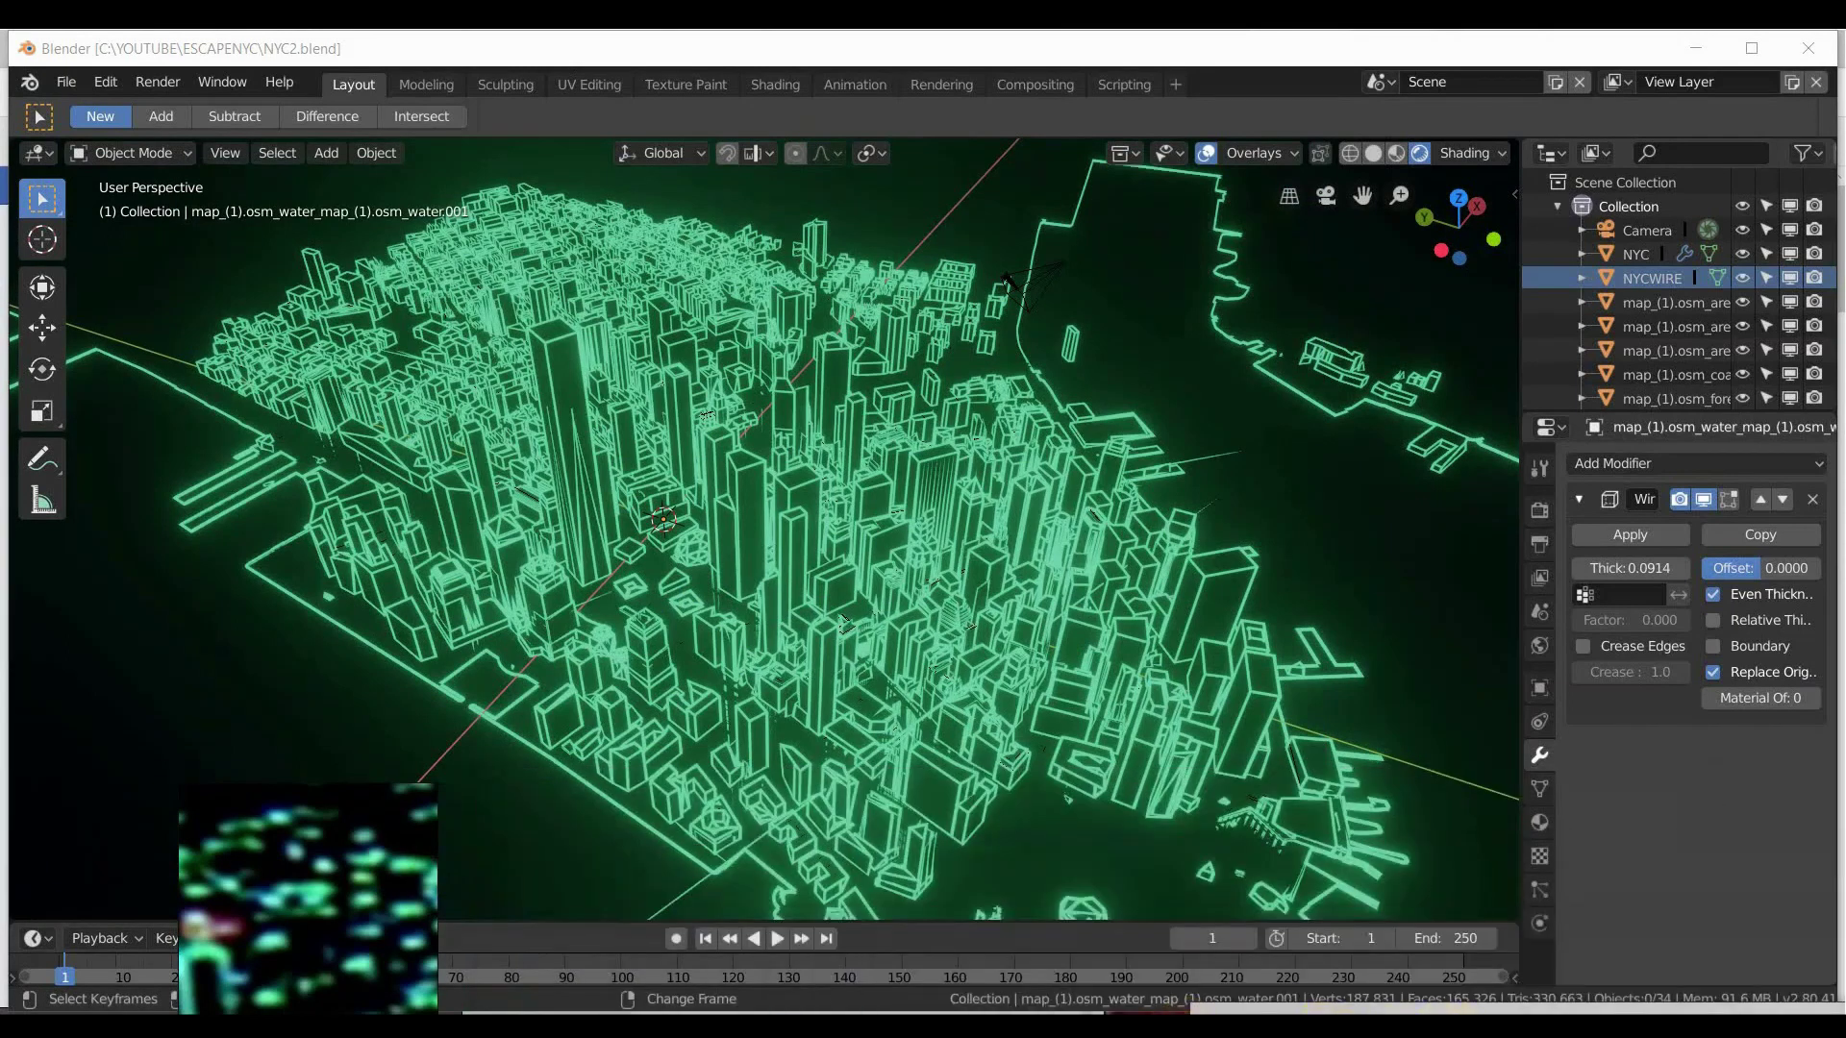
# Switch to the Blender window with untitled2.blend, widen its 3D viewport, and show the block city in Rendered shading.
pyautogui.click(1081, 982)
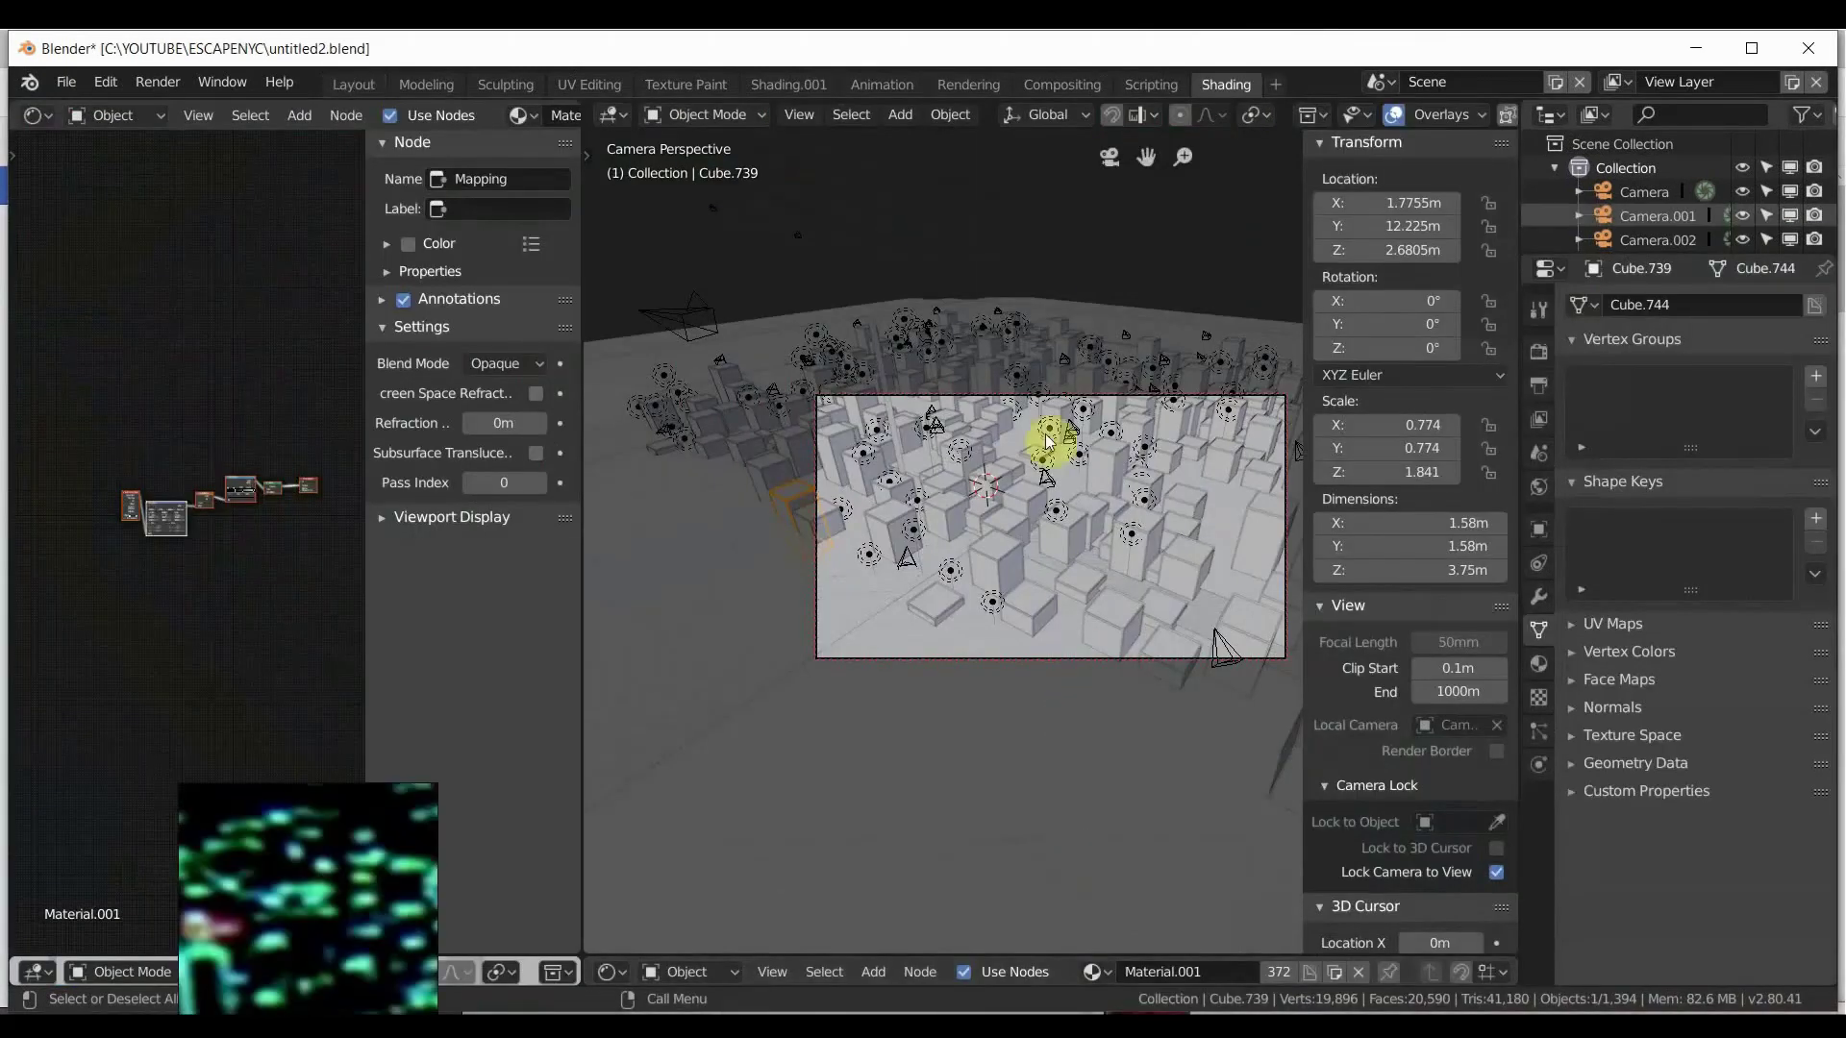
pyautogui.moveTo(1056, 468); pyautogui.dragTo(1001, 516, button='middle')
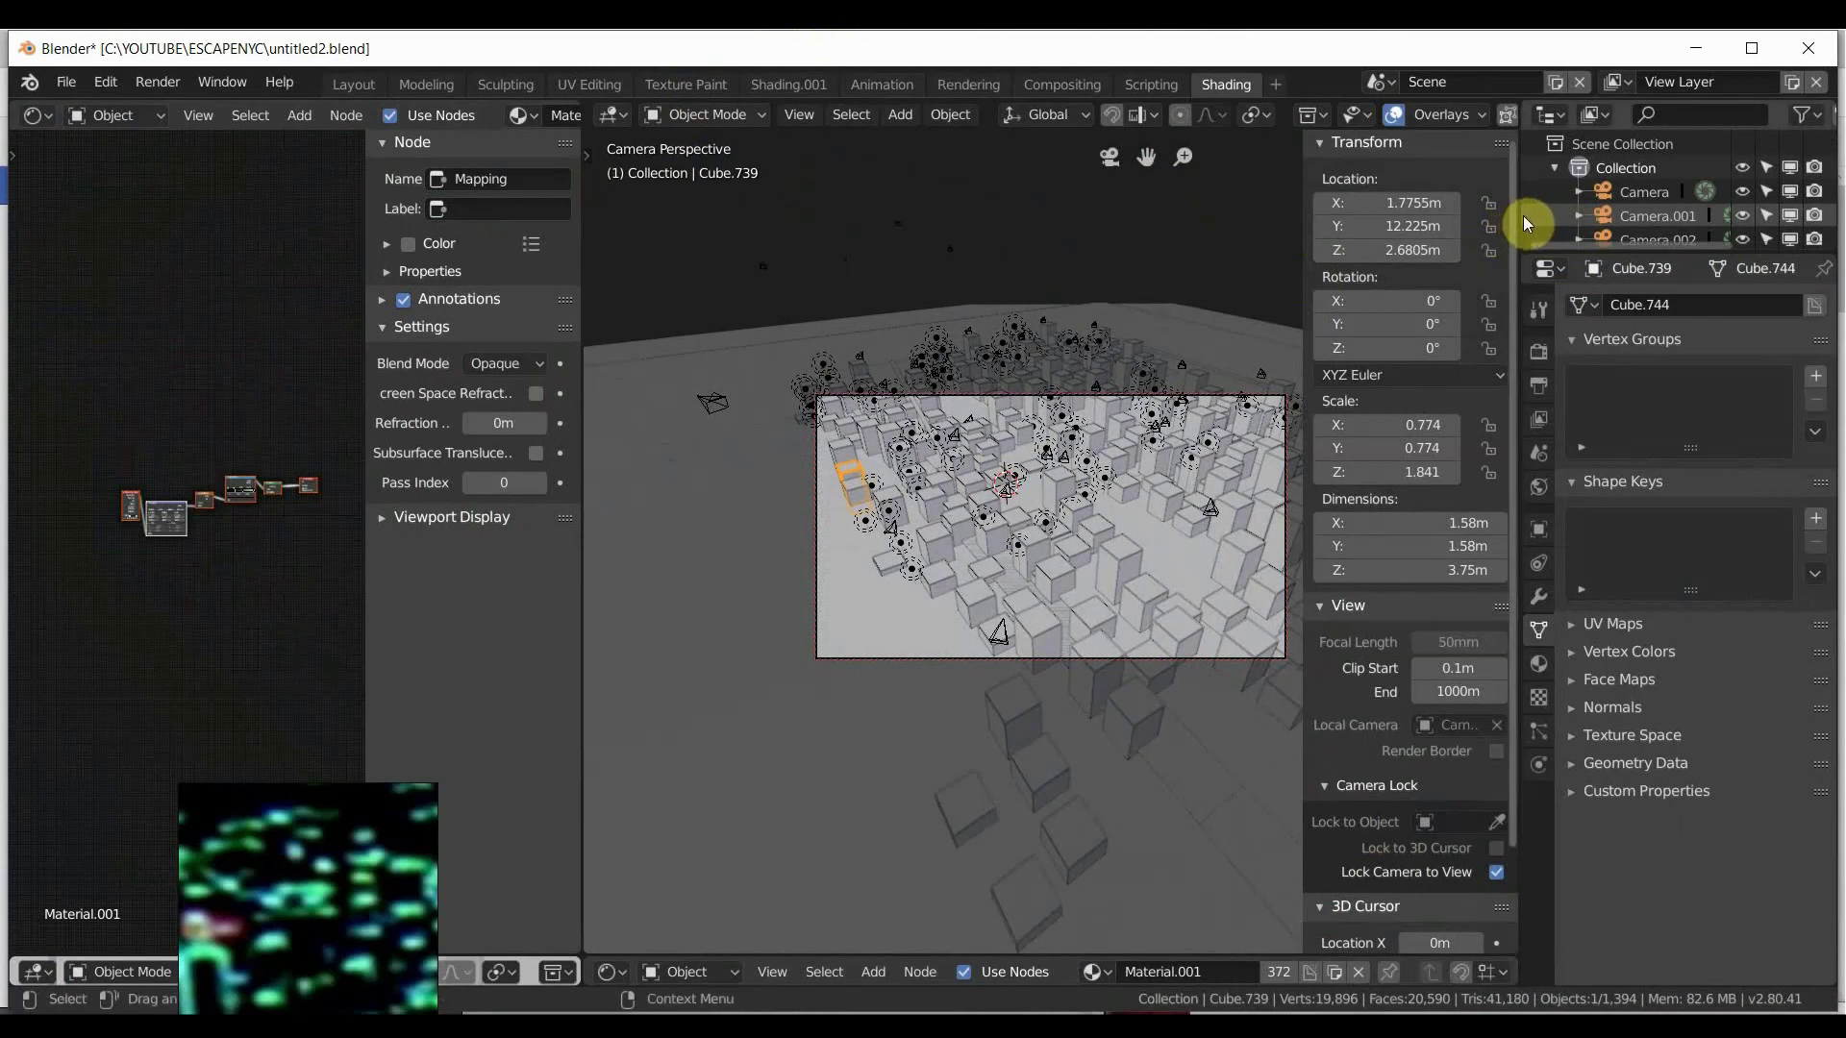
pyautogui.moveTo(1518, 217); pyautogui.dragTo(1716, 276)
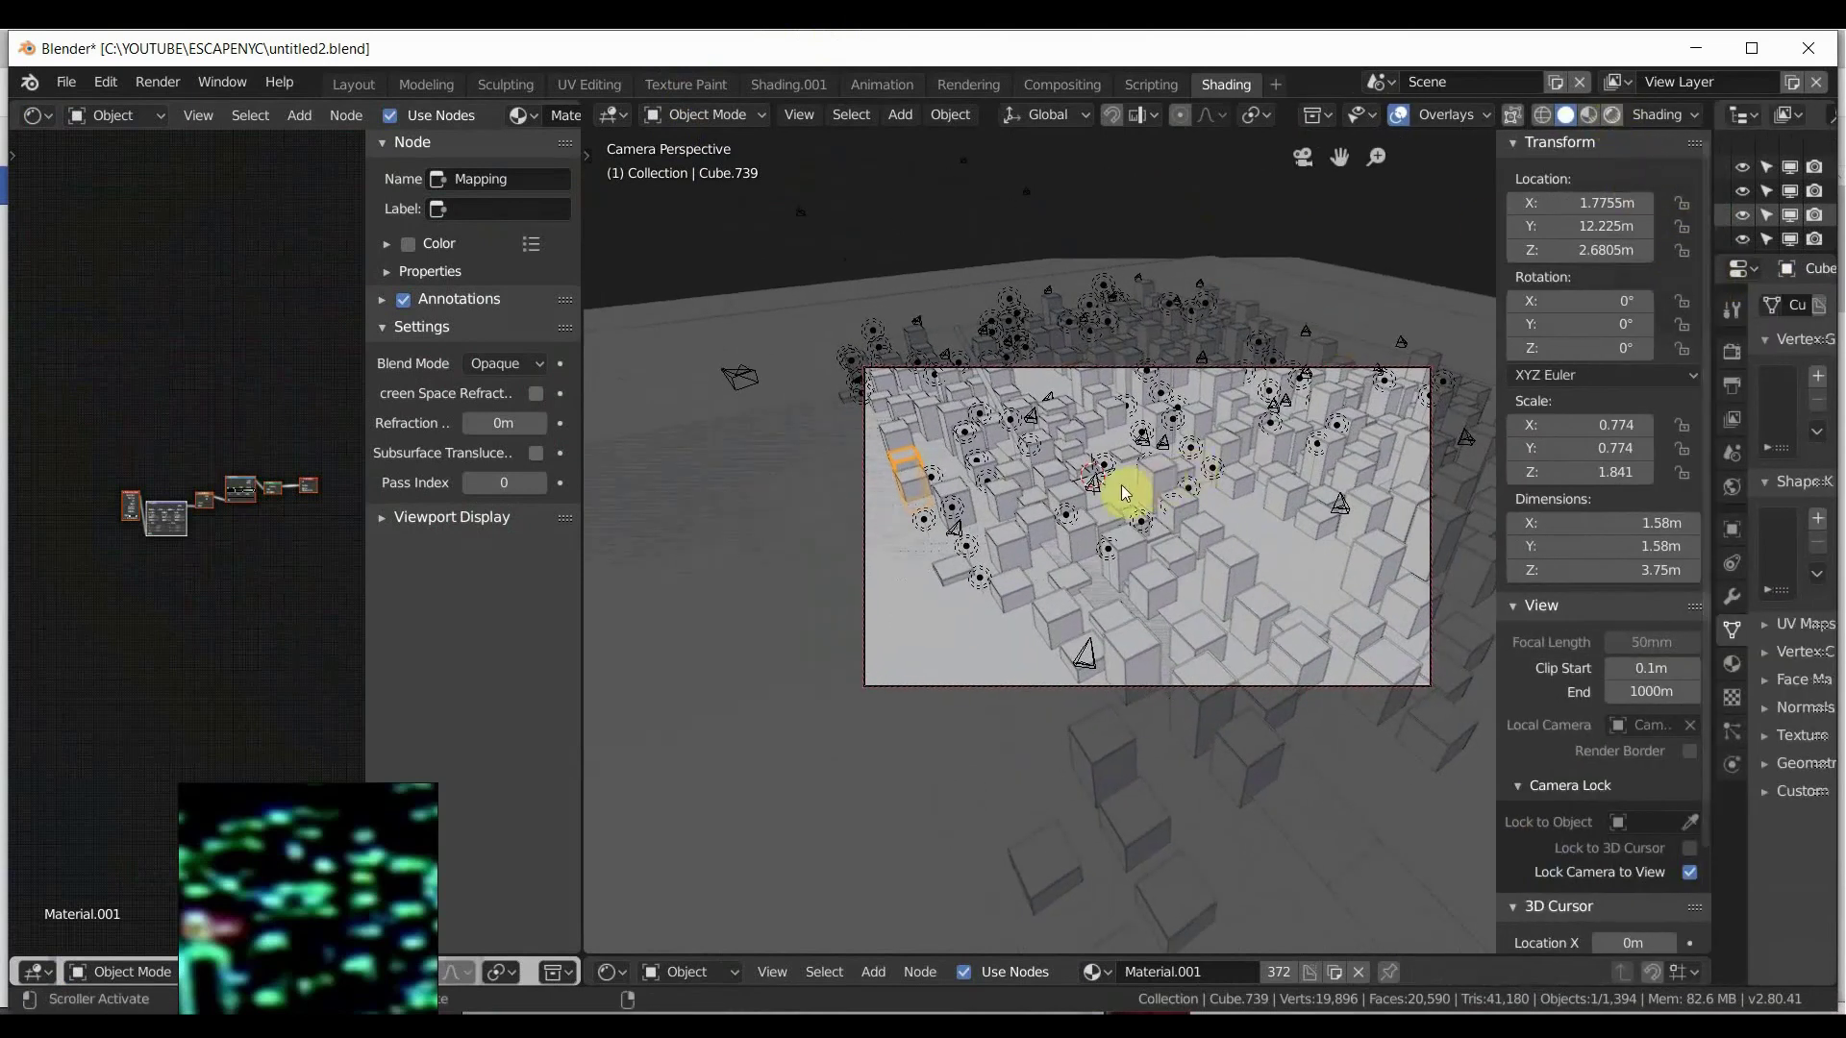
pyautogui.press('z')
pyautogui.moveTo(989, 502)
pyautogui.mouseDown(button='middle')
pyautogui.moveTo(969, 504)
pyautogui.moveTo(1179, 511)
pyautogui.moveTo(1213, 590)
pyautogui.mouseUp(button='middle')
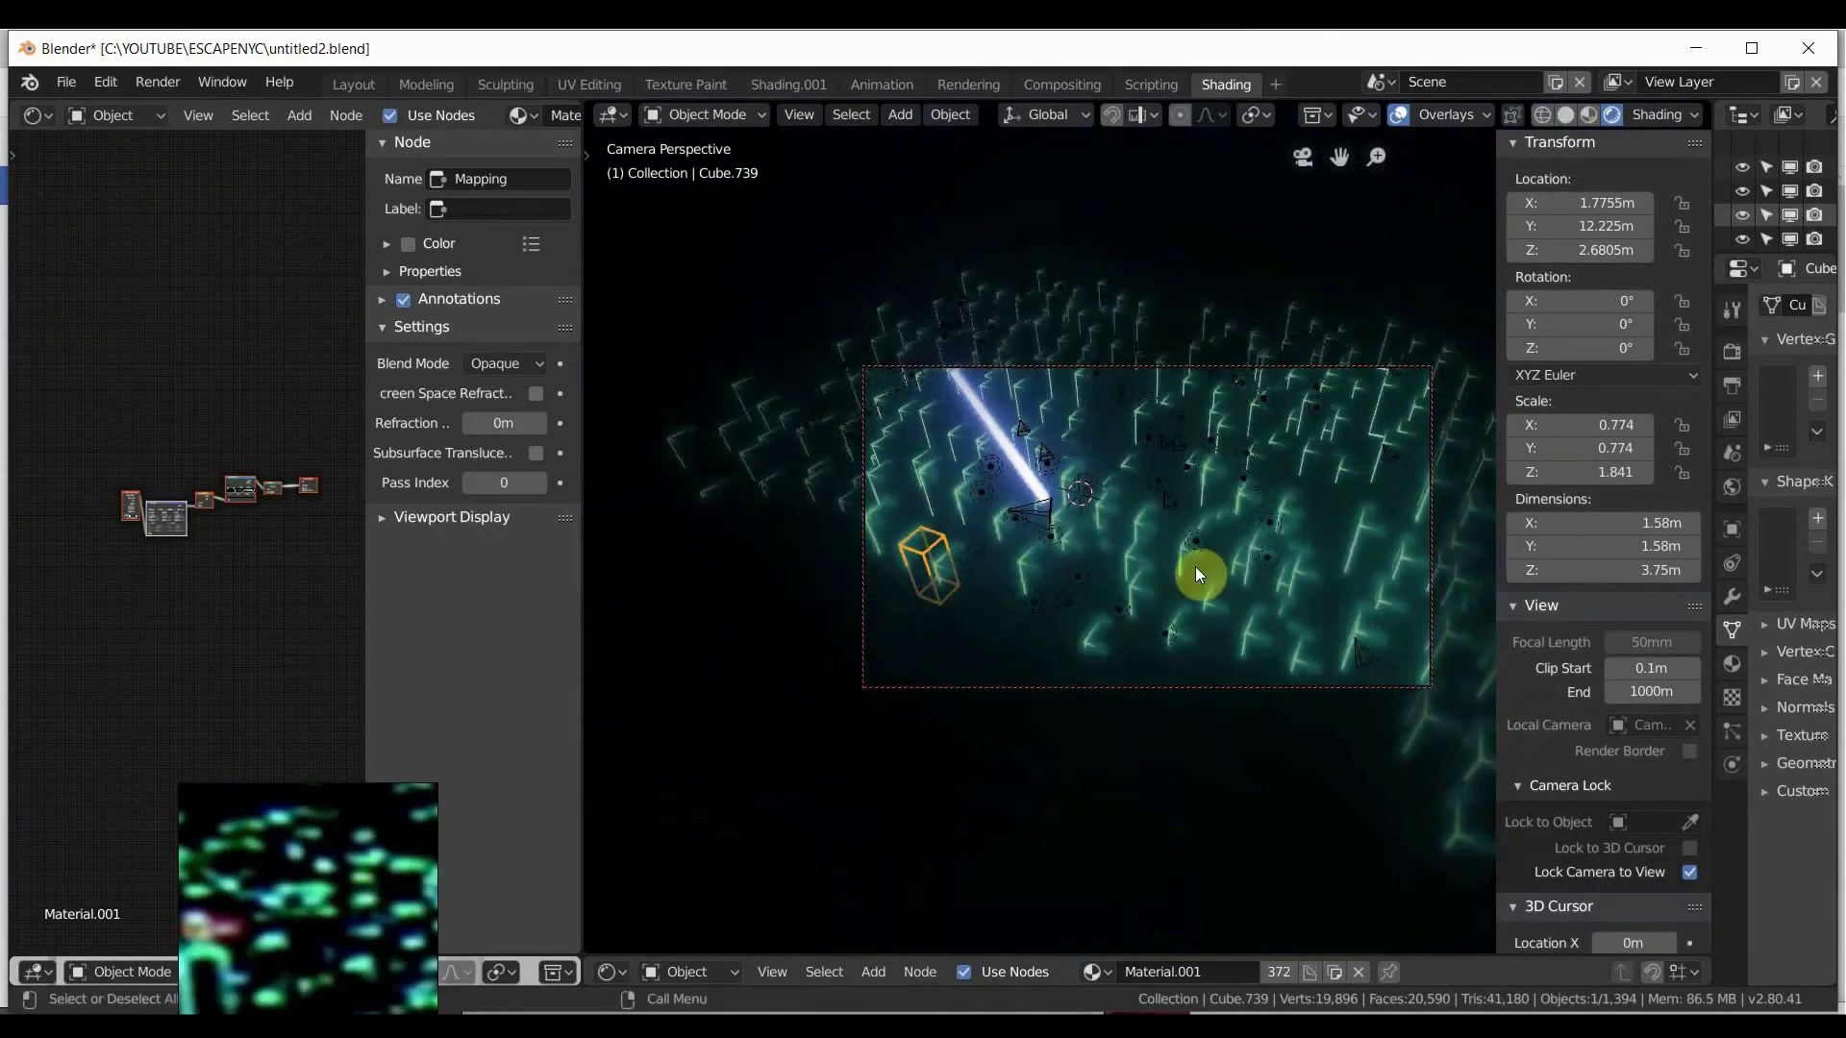
# Inspect the rendered block city up close, selecting one of its buildings and the large planes around it.
pyautogui.click(1196, 567)
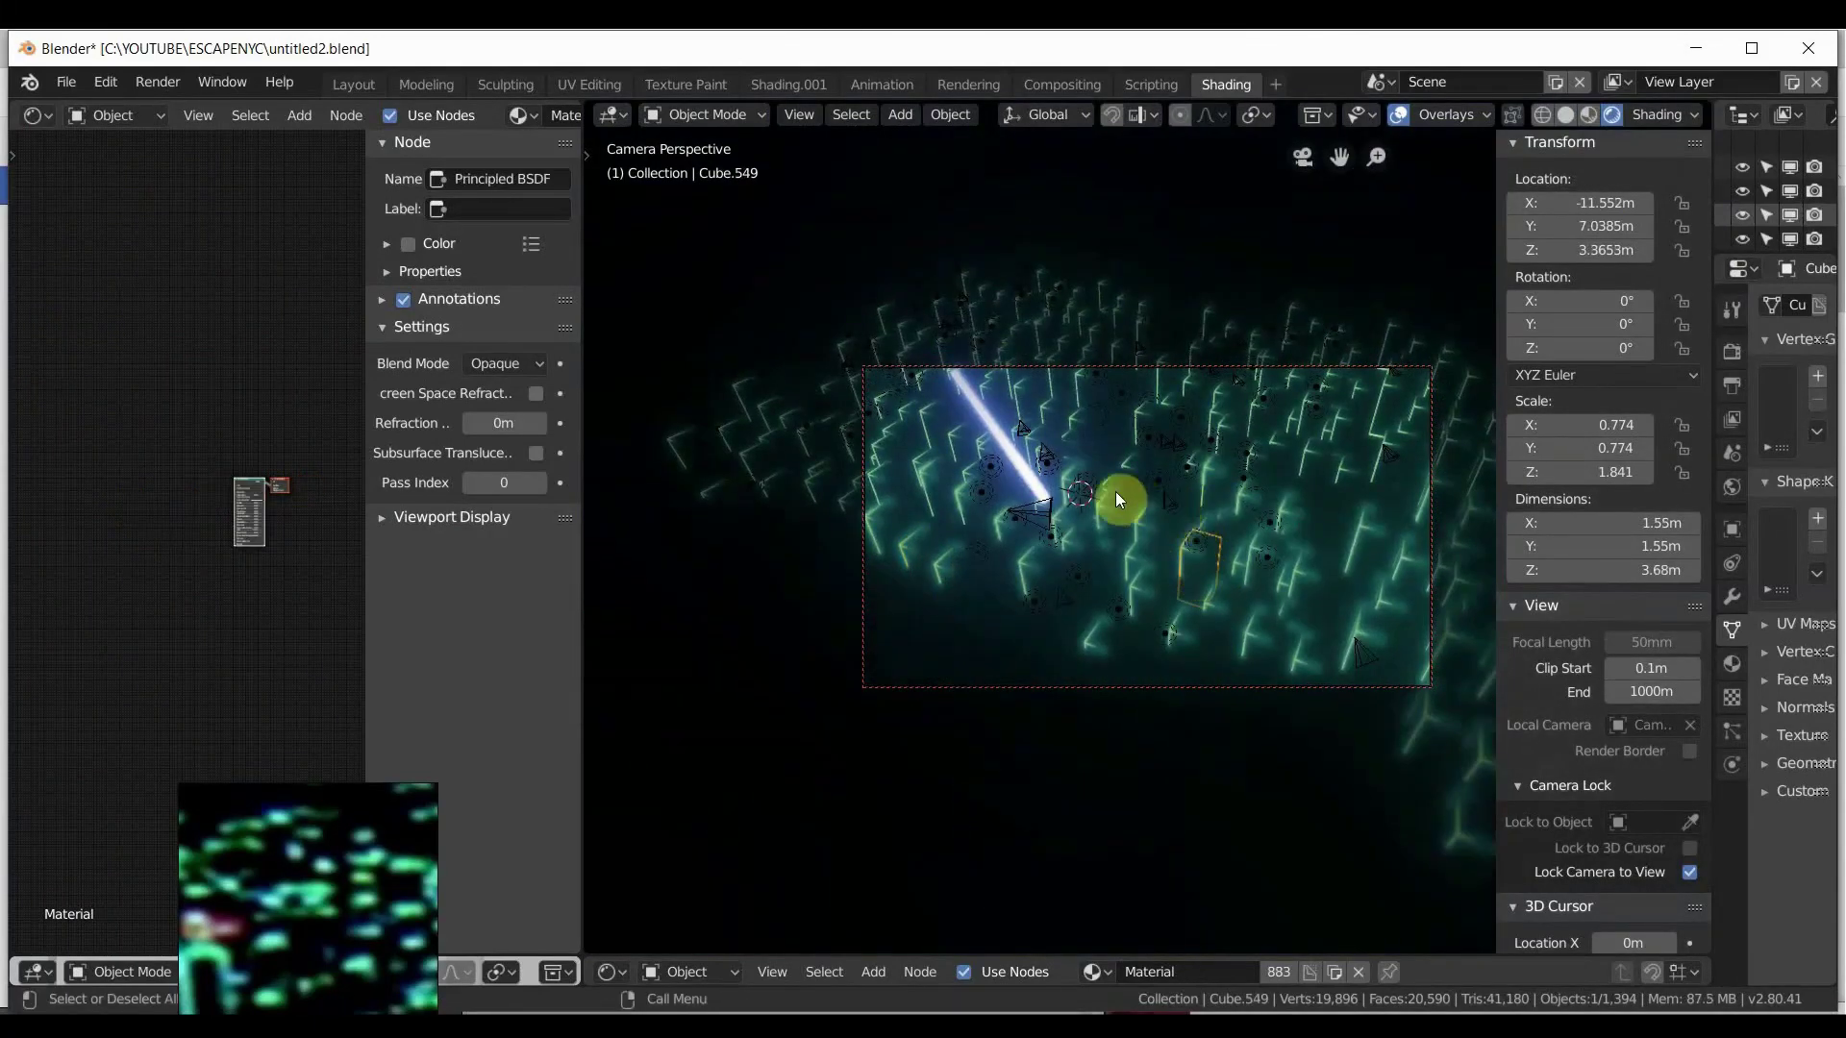
pyautogui.moveTo(1046, 485); pyautogui.dragTo(758, 533, button='middle')
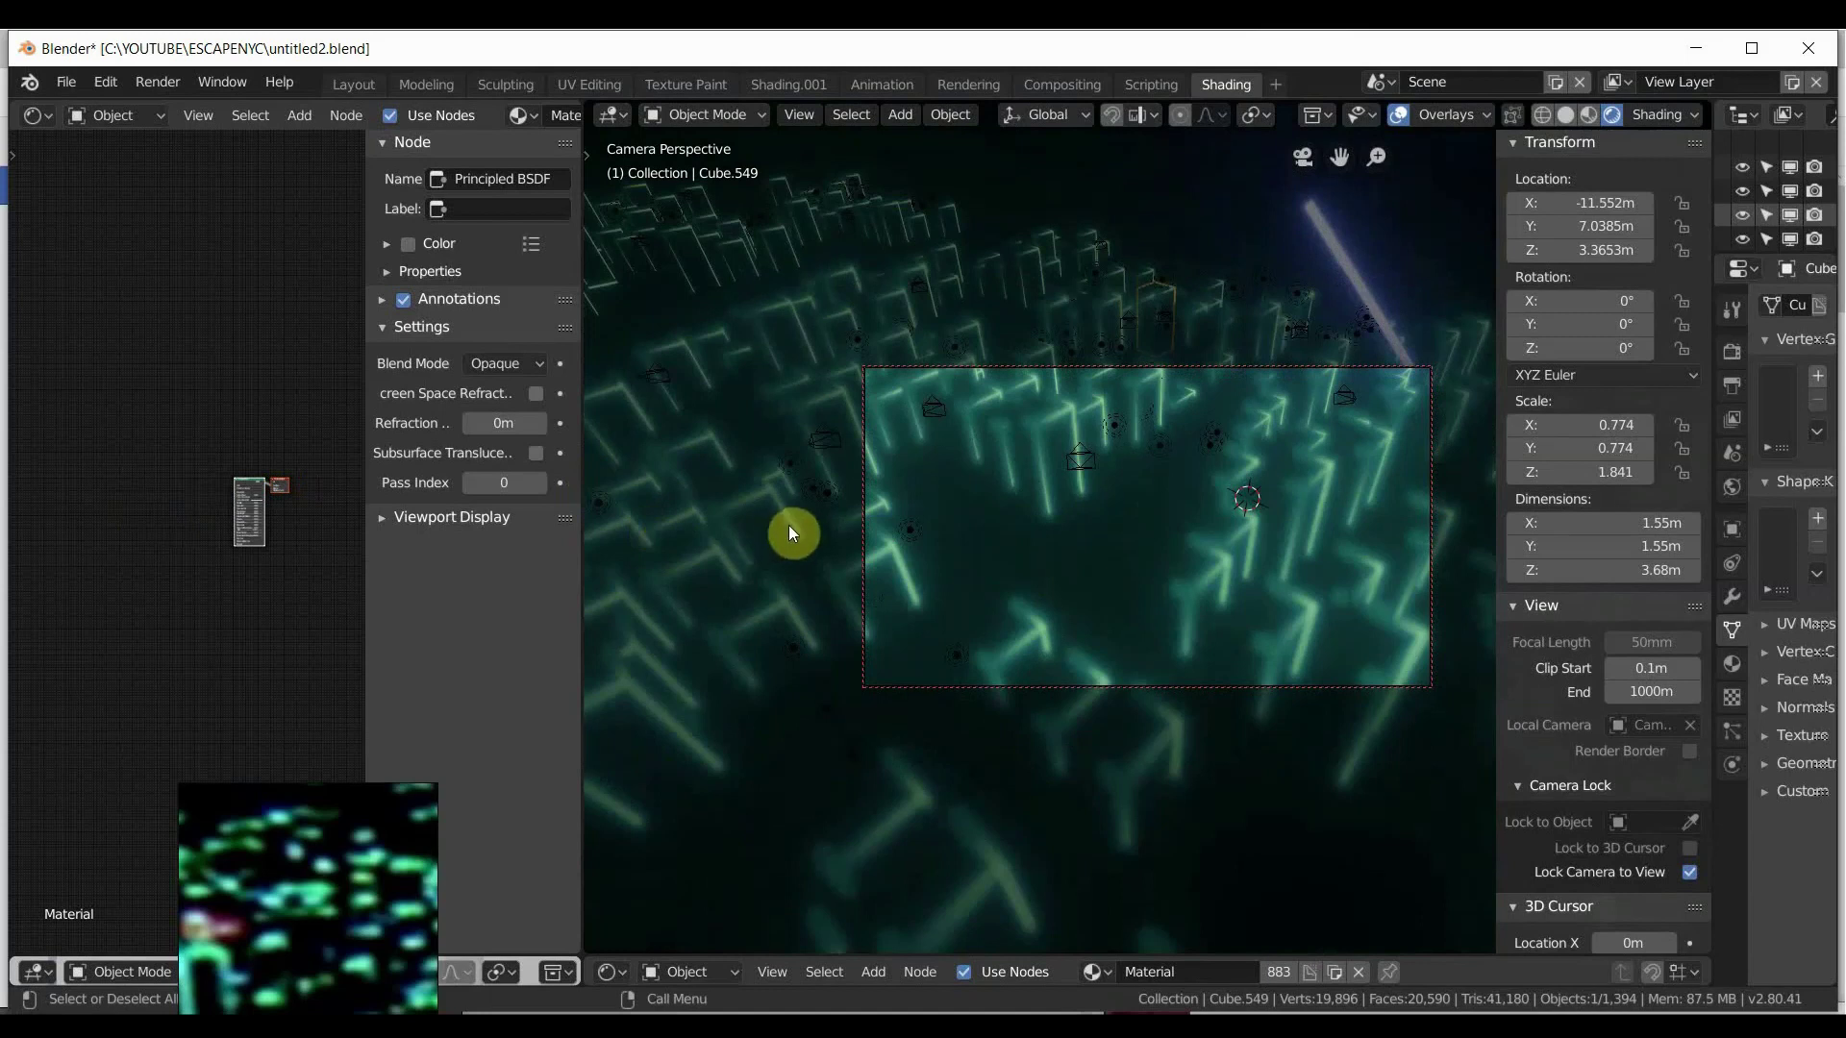
pyautogui.click(790, 522)
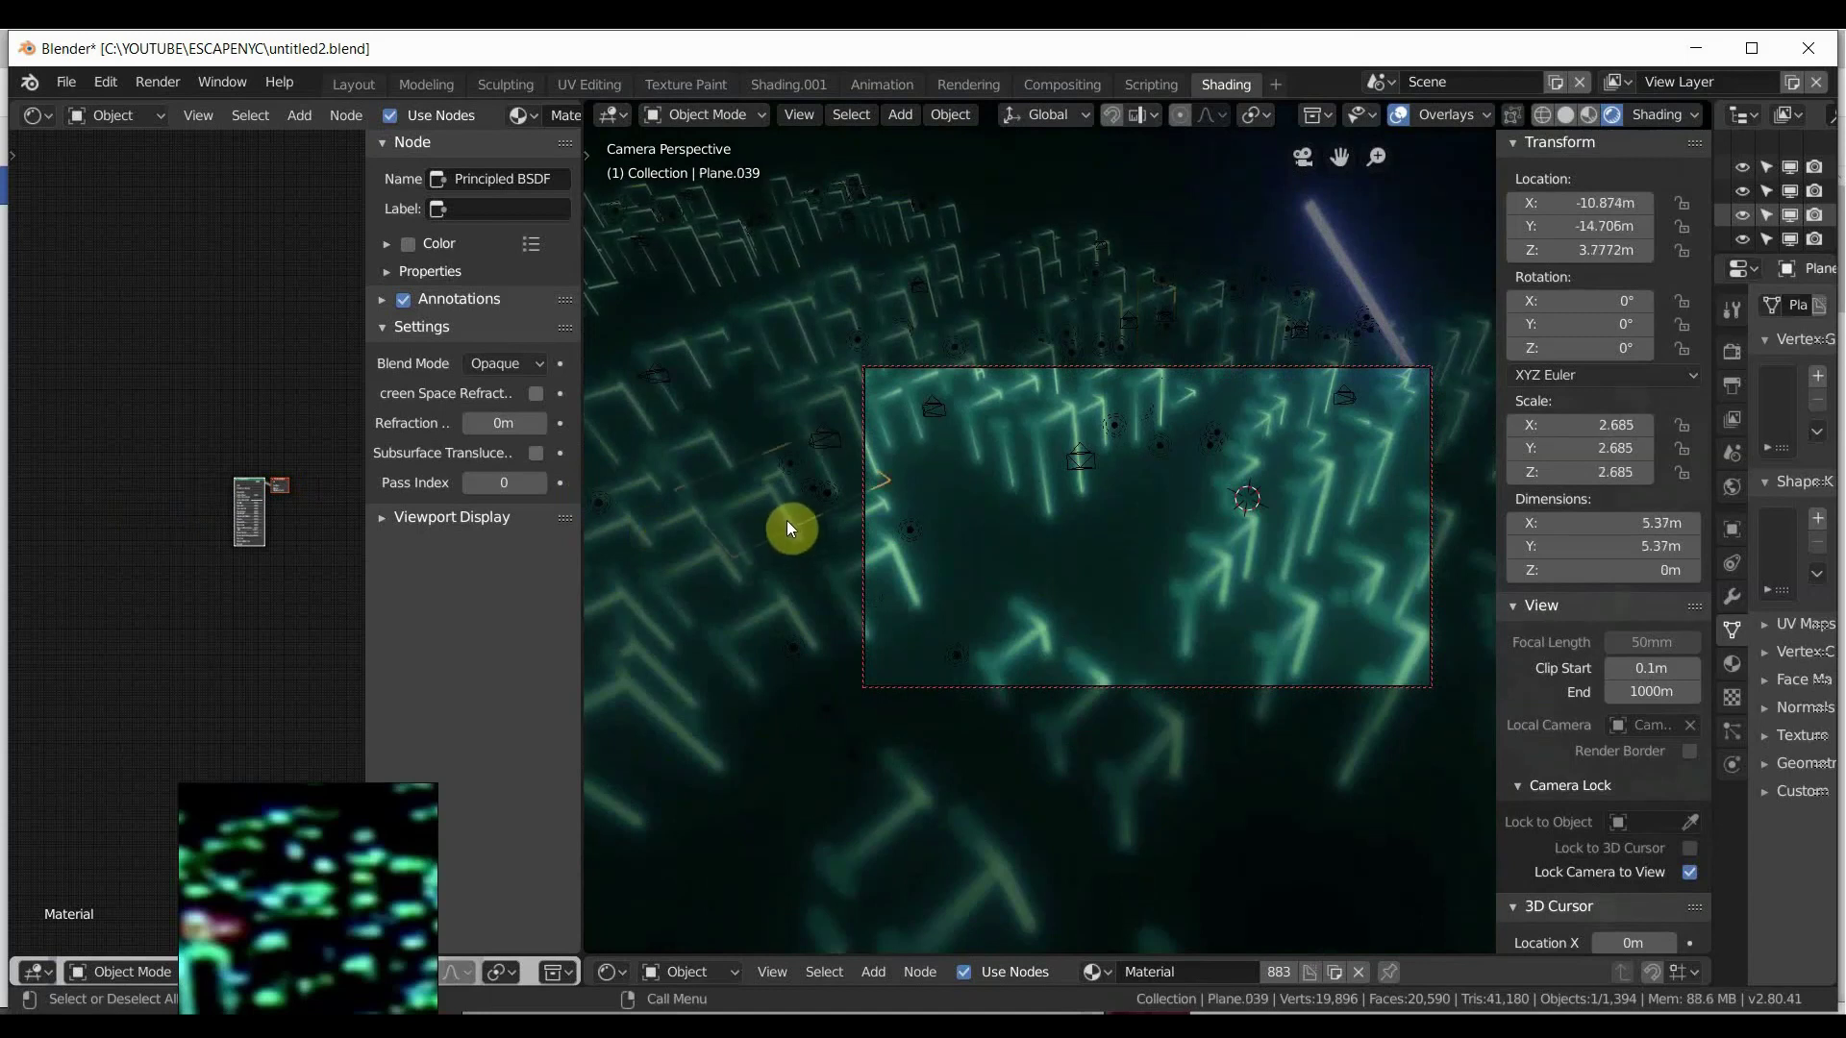
pyautogui.click(787, 521)
pyautogui.click(787, 521)
pyautogui.click(786, 521)
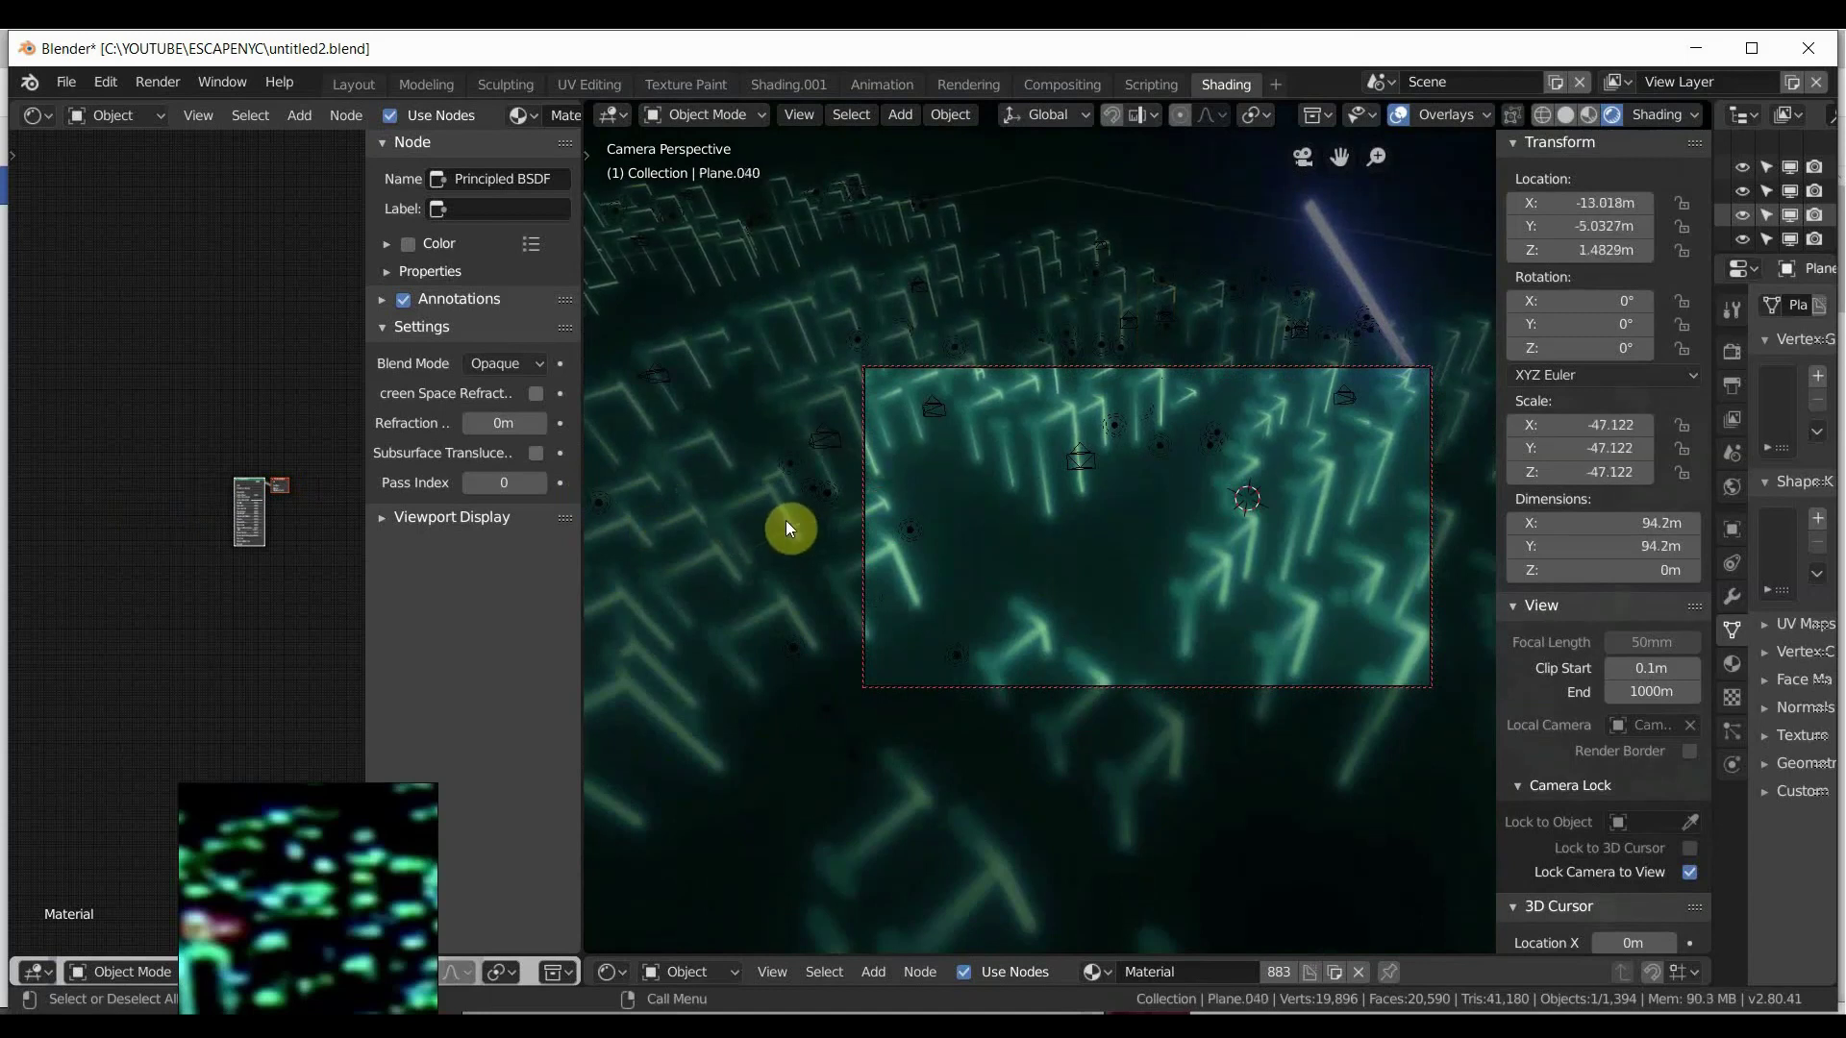
# Preview the city with material shading, select a nearby building, and set the viewport to Solid shading.
pyautogui.click(1588, 115)
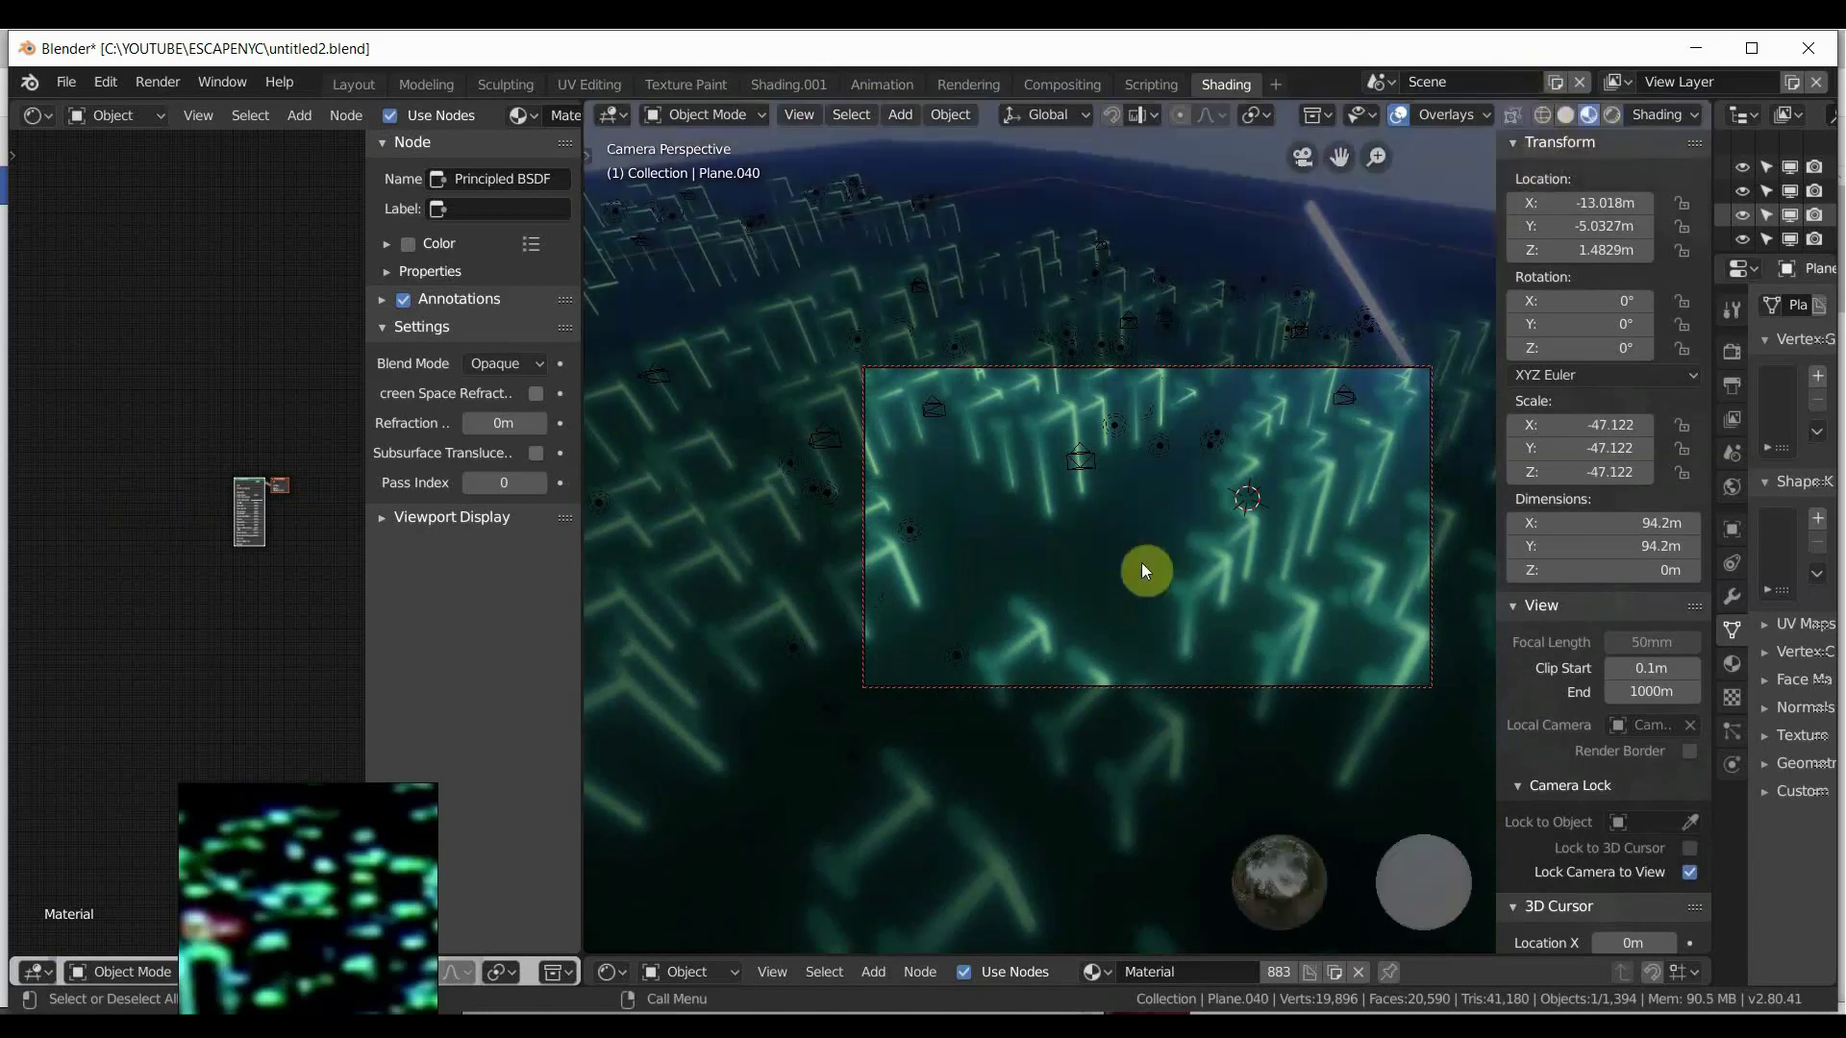
pyautogui.click(894, 574)
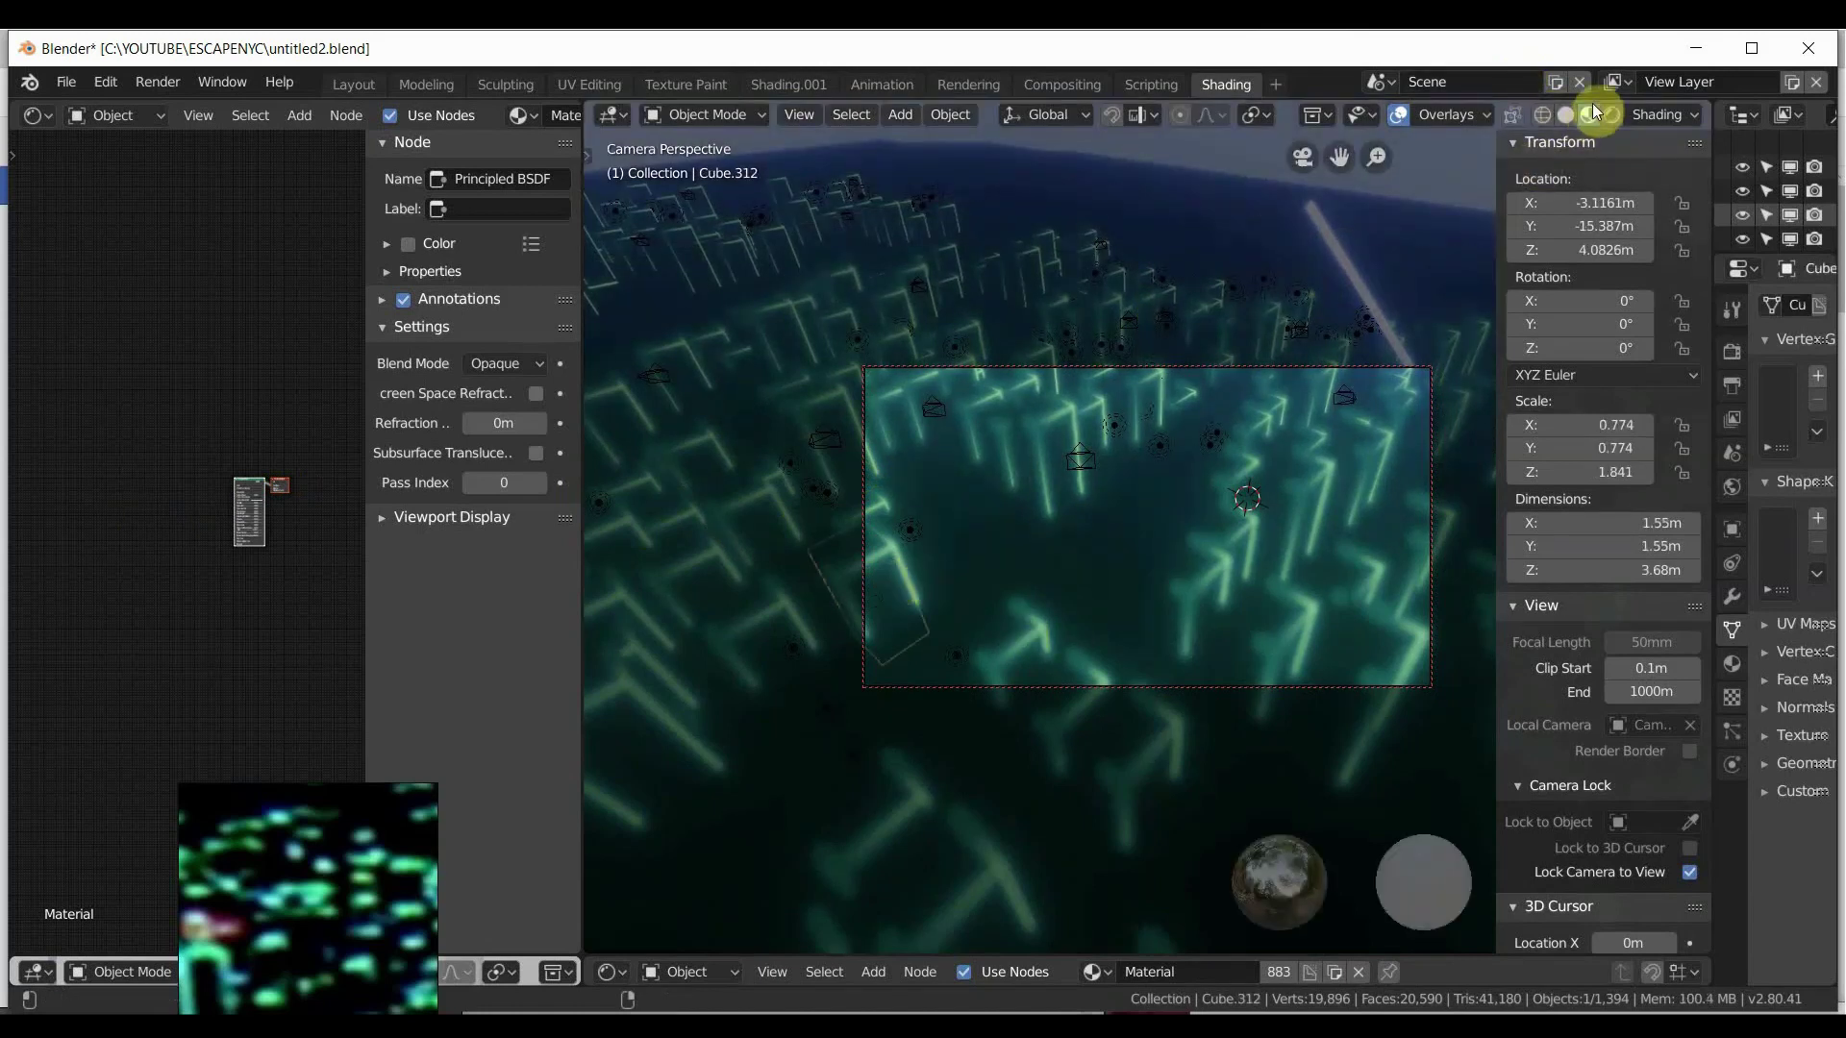
pyautogui.click(1566, 114)
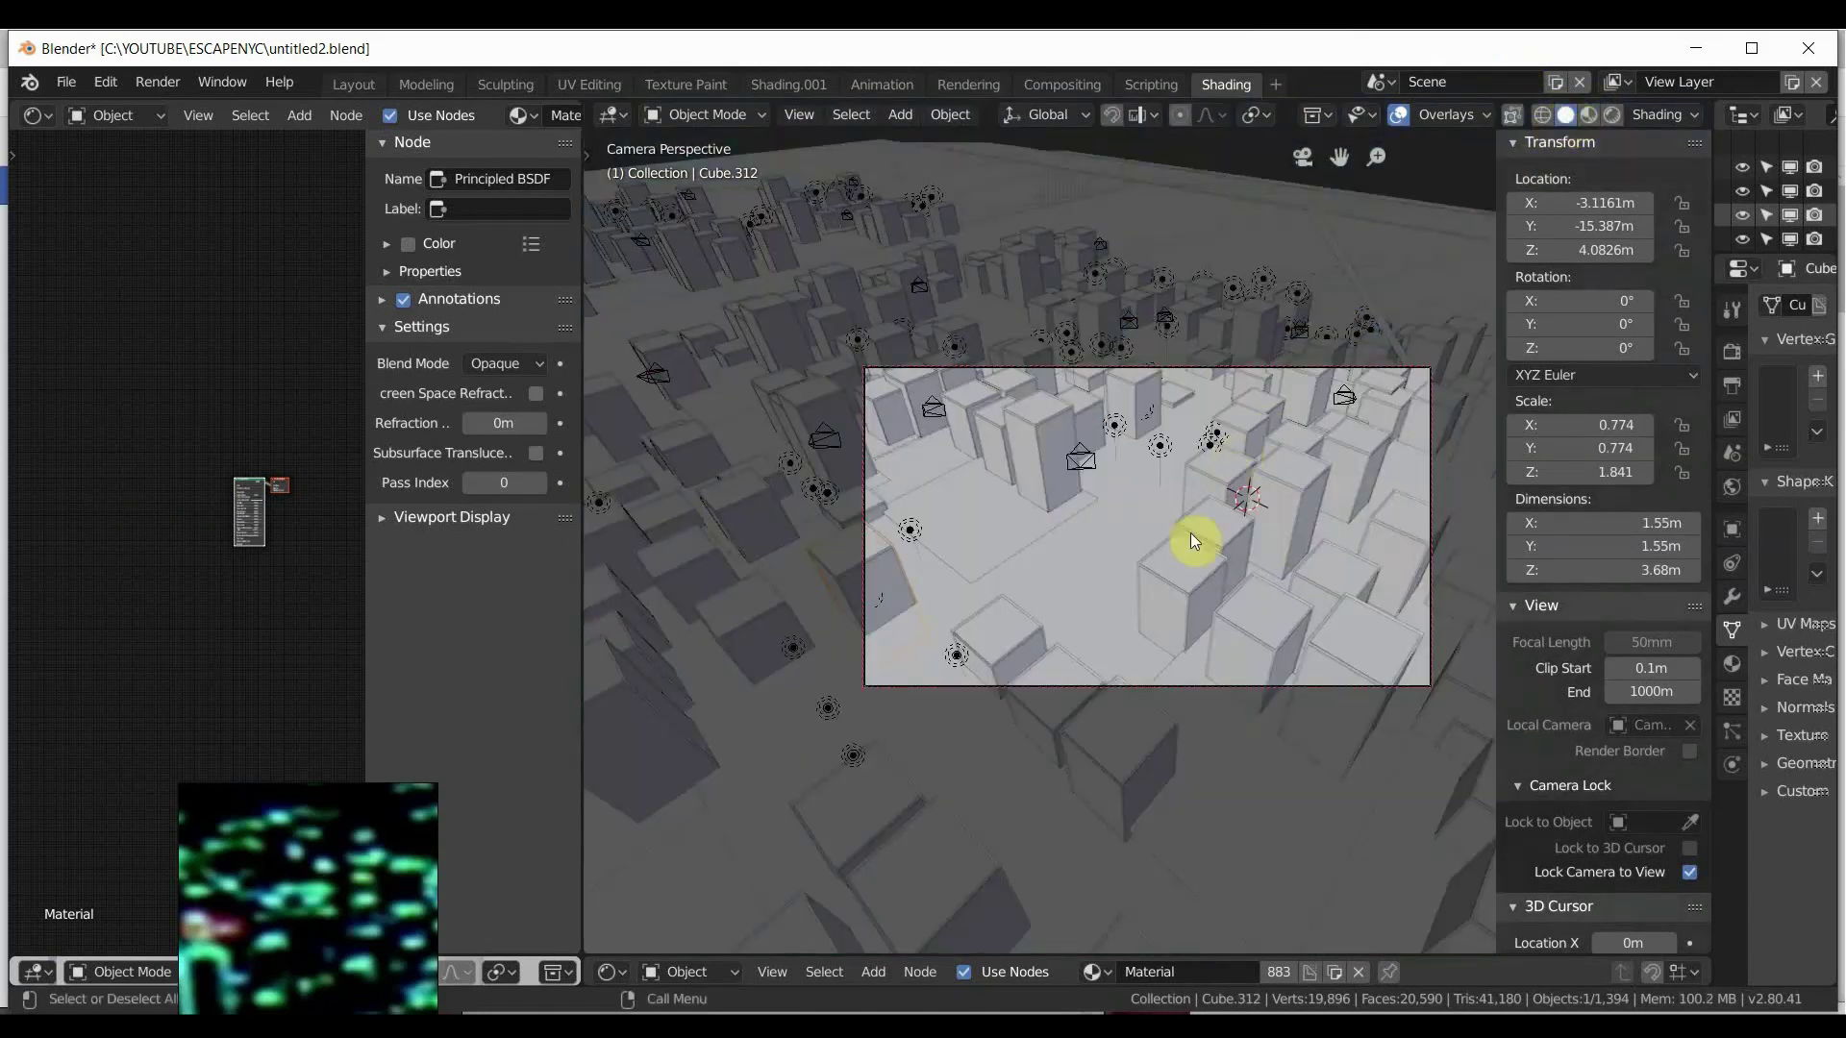
# Try moving the solid block of a close-up building away from its wireframe.
pyautogui.moveTo(1190, 532); pyautogui.dragTo(1275, 625, button='middle')
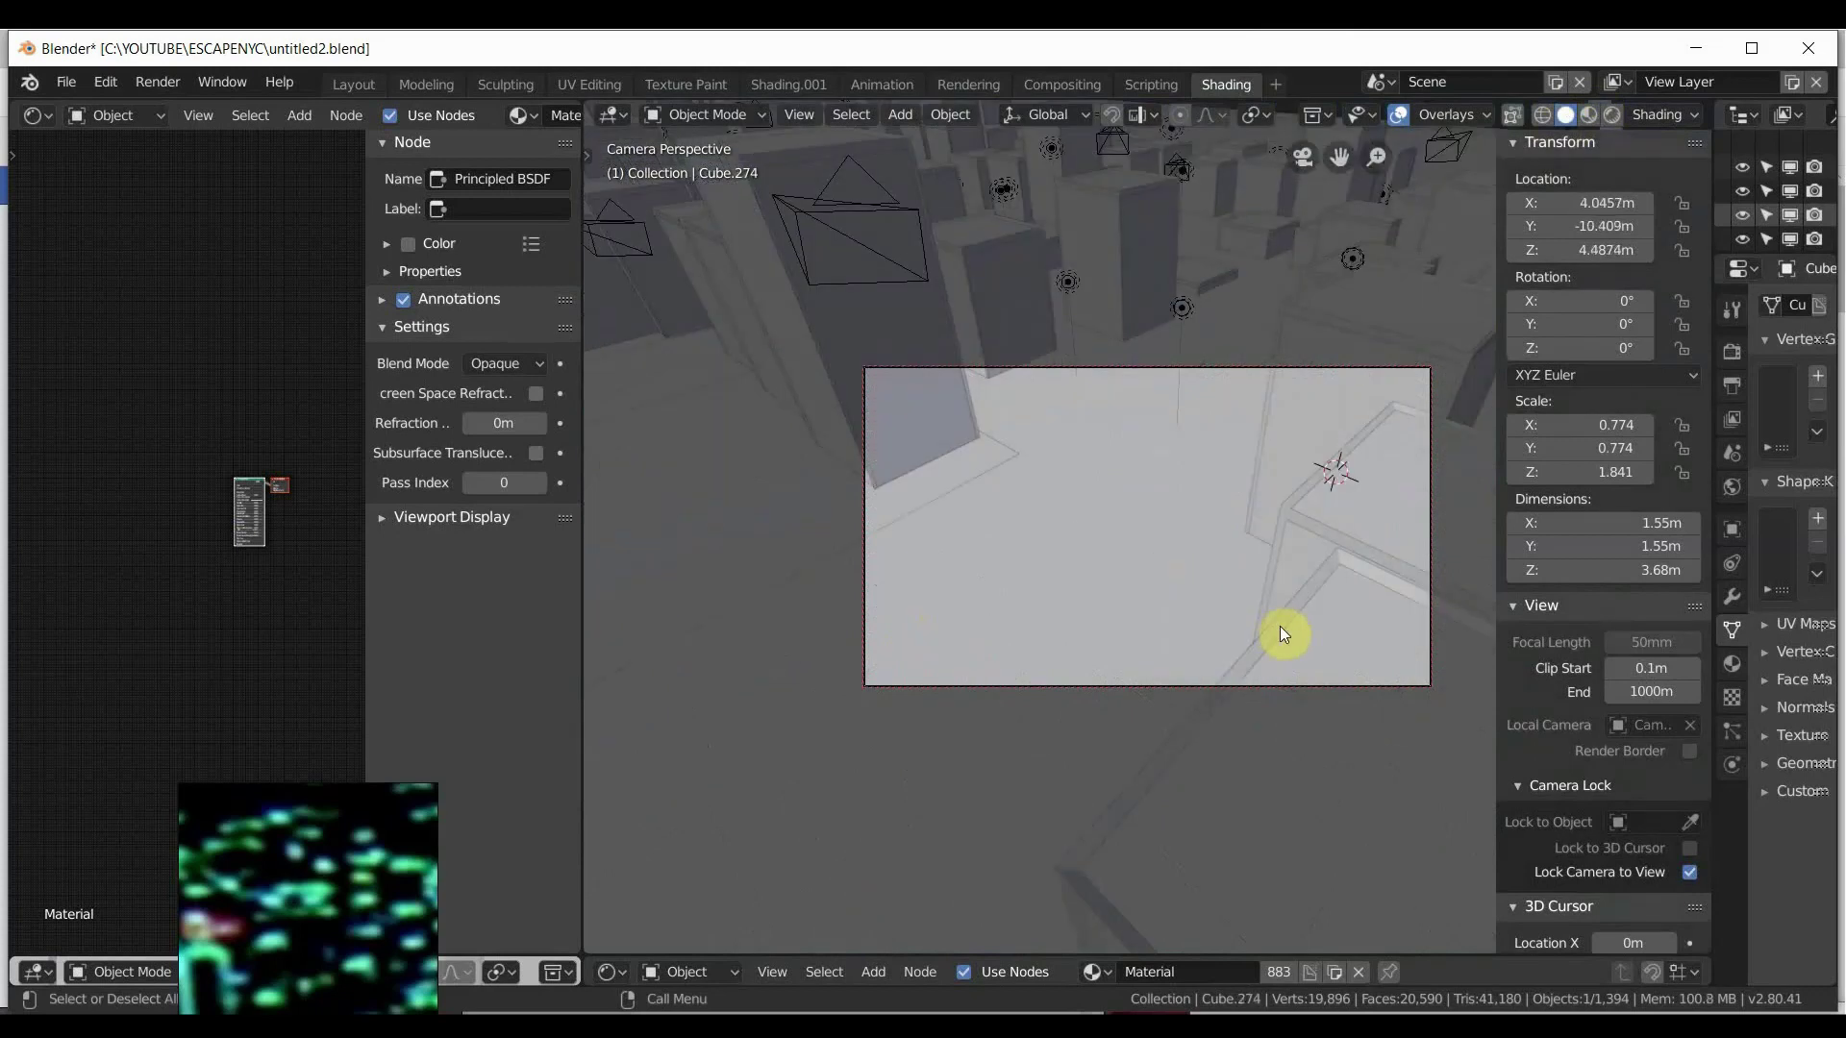
pyautogui.press('g')
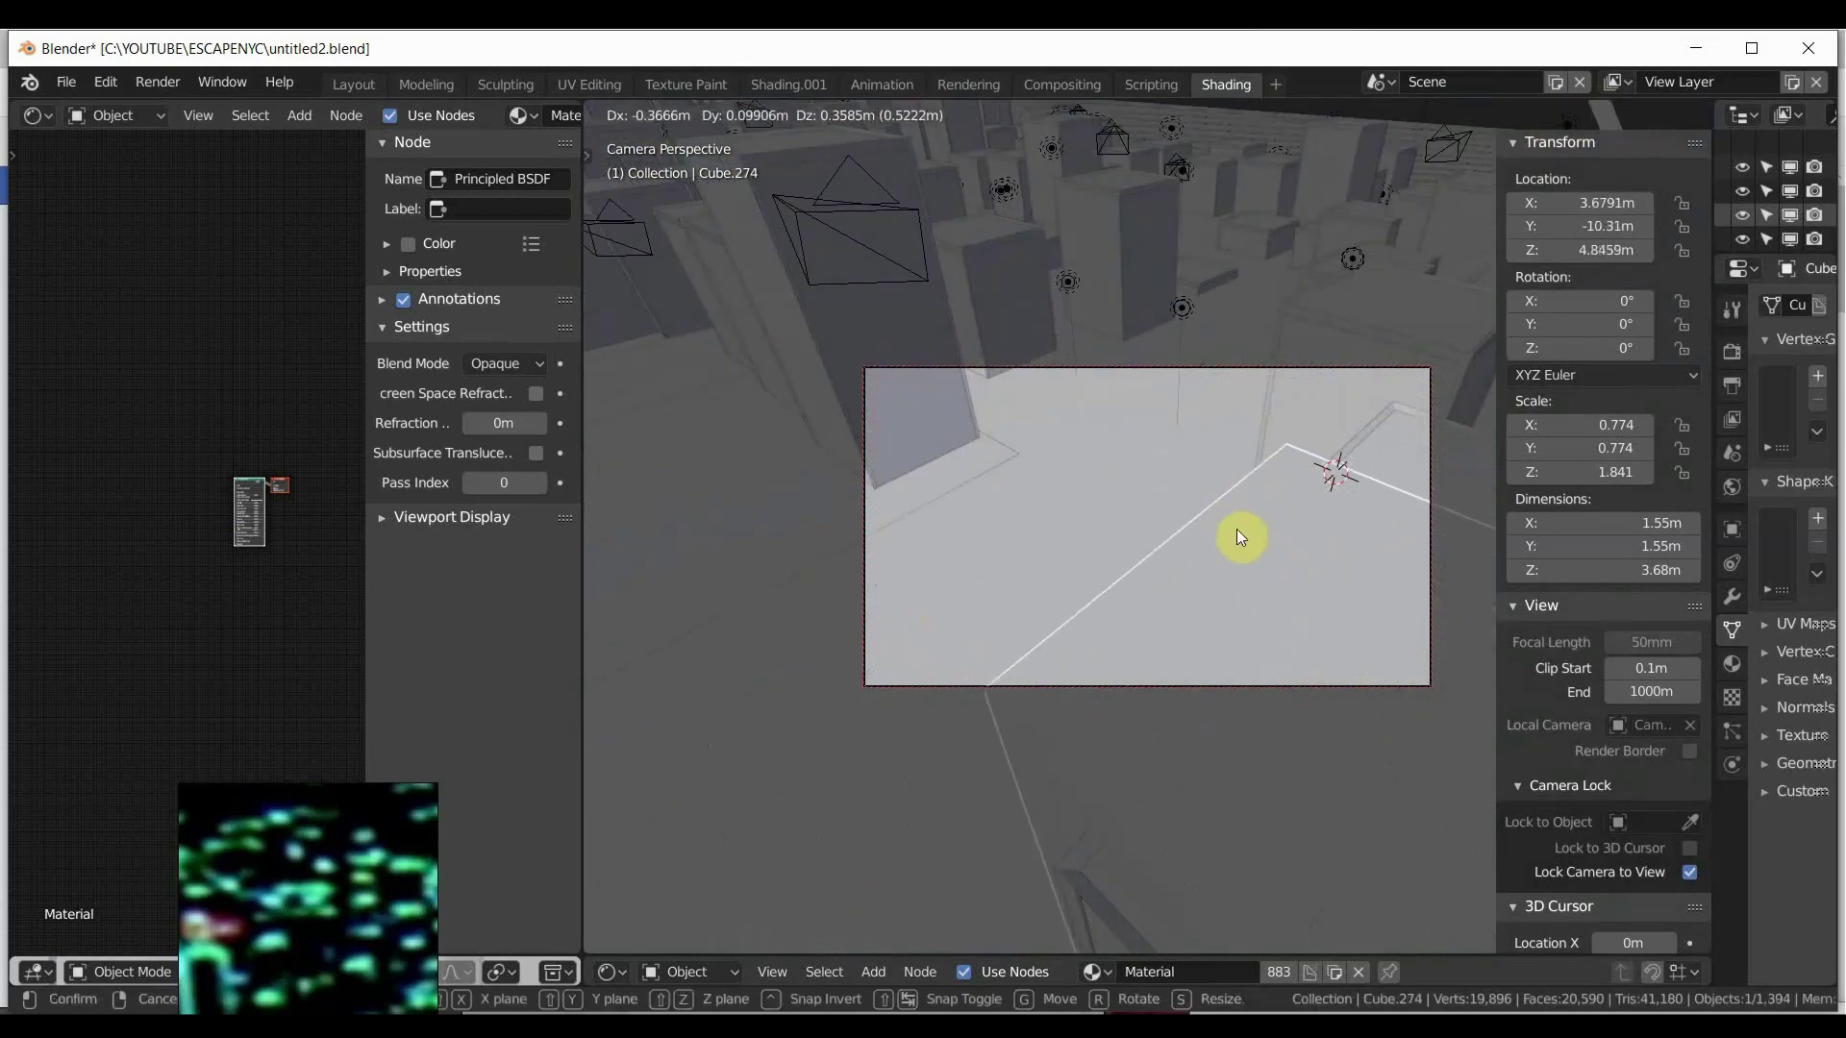
pyautogui.click(1240, 537)
# Select the 27 m plane beneath the close-up building, try moving it, and delete it.
pyautogui.click(1172, 738)
pyautogui.press('g')
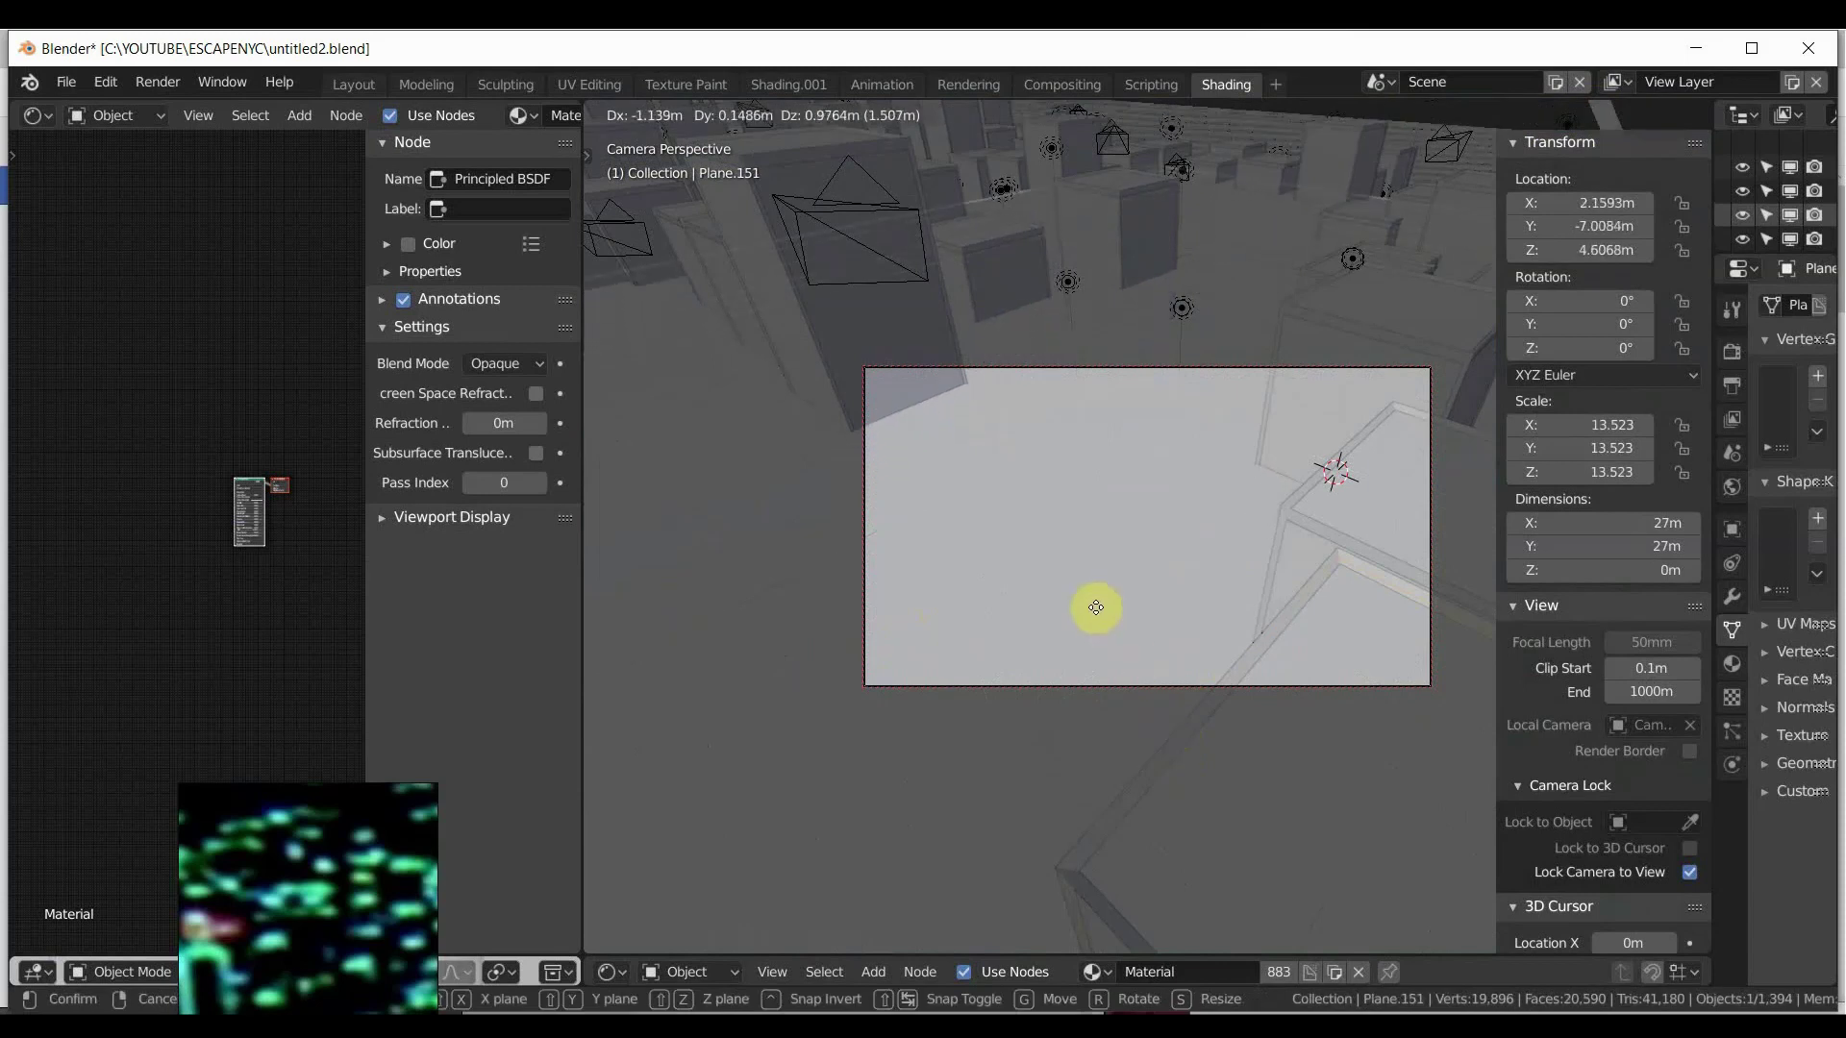
pyautogui.click(1096, 607)
pyautogui.press('Delete')
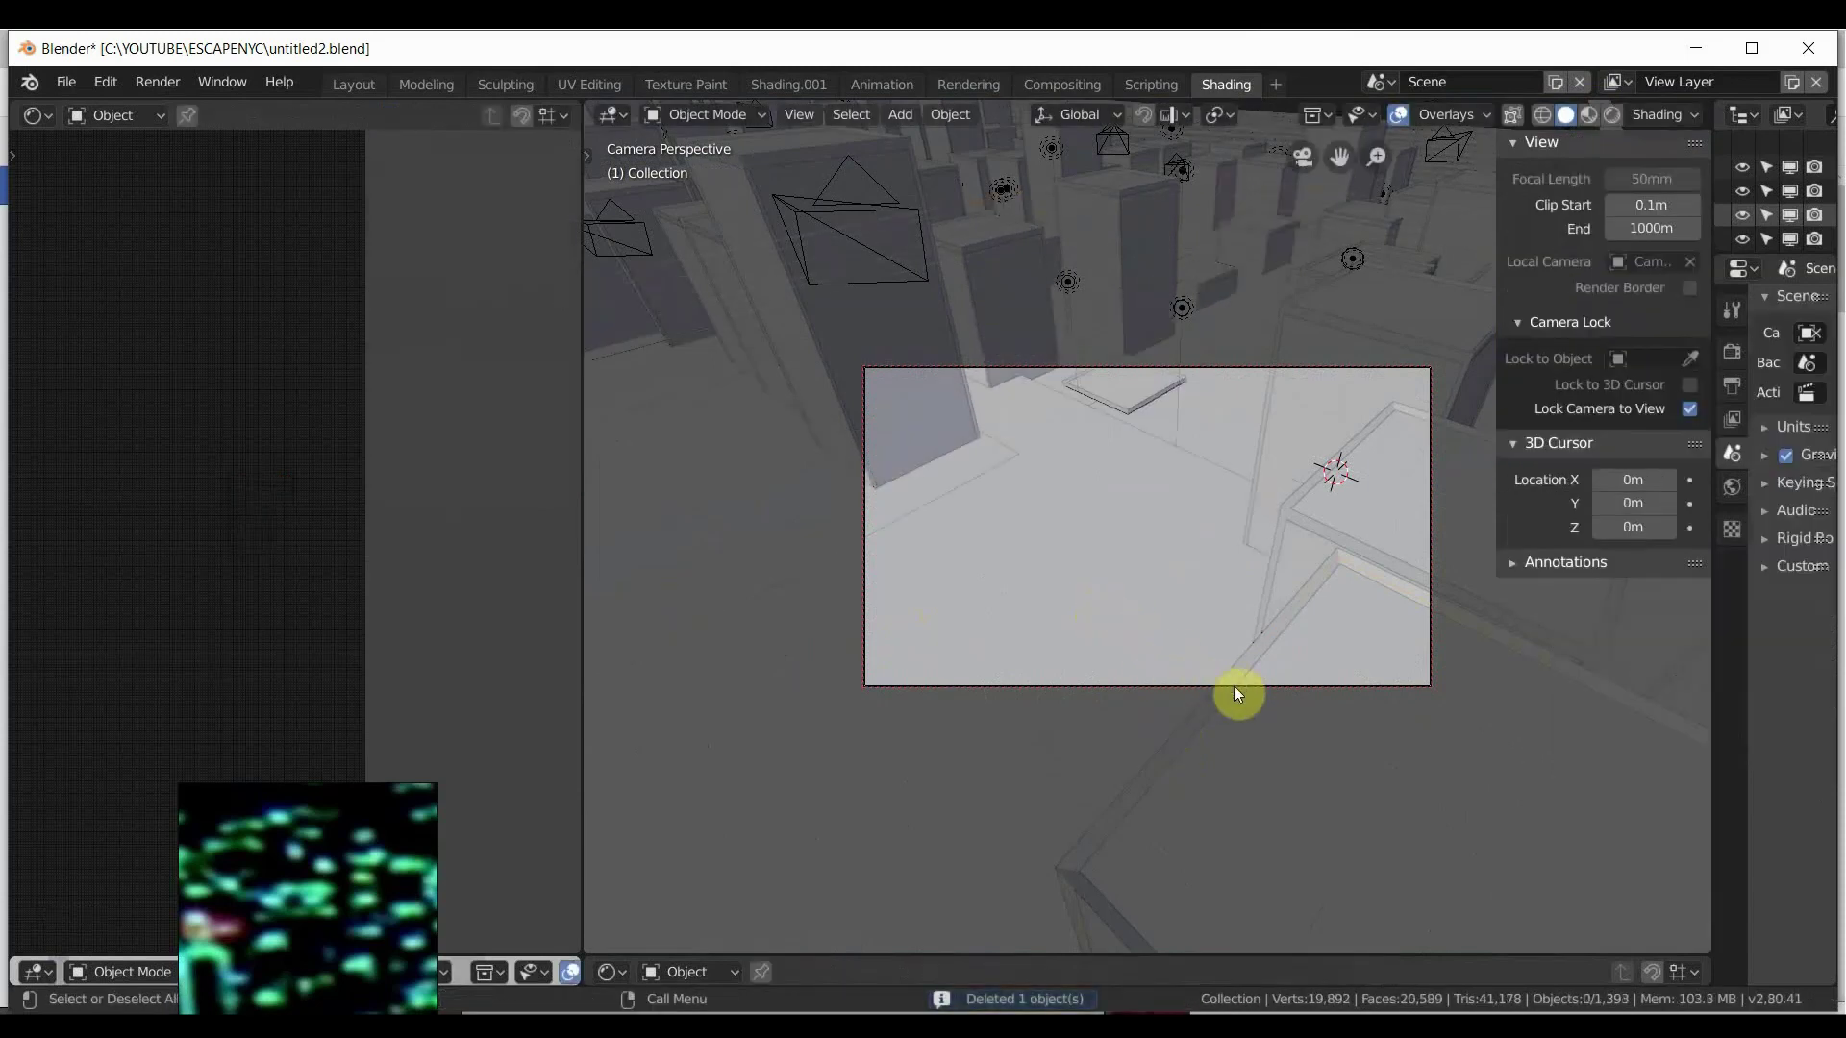
# Delete the solid block inside the close-up building, then select its wireframe box and try moving it.
pyautogui.click(1232, 684)
pyautogui.click(1232, 684)
pyautogui.click(1227, 684)
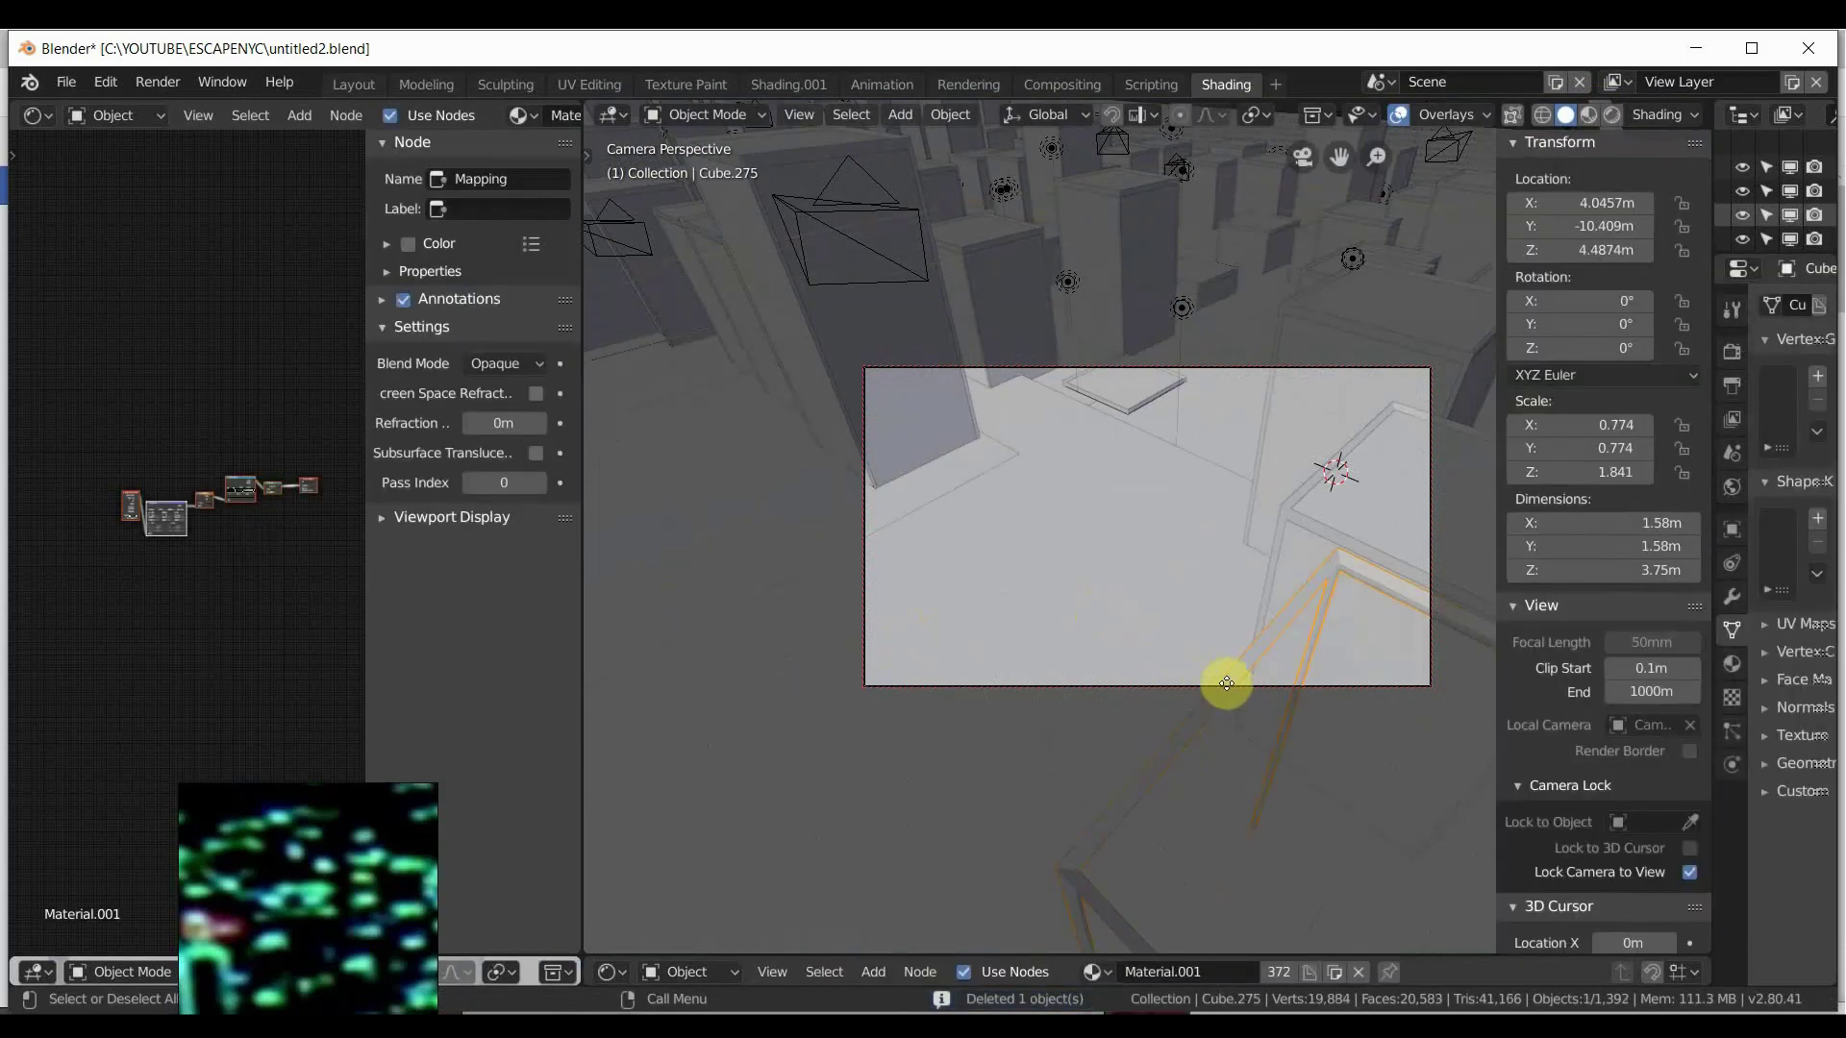
pyautogui.press('g')
pyautogui.rightClick(1001, 465)
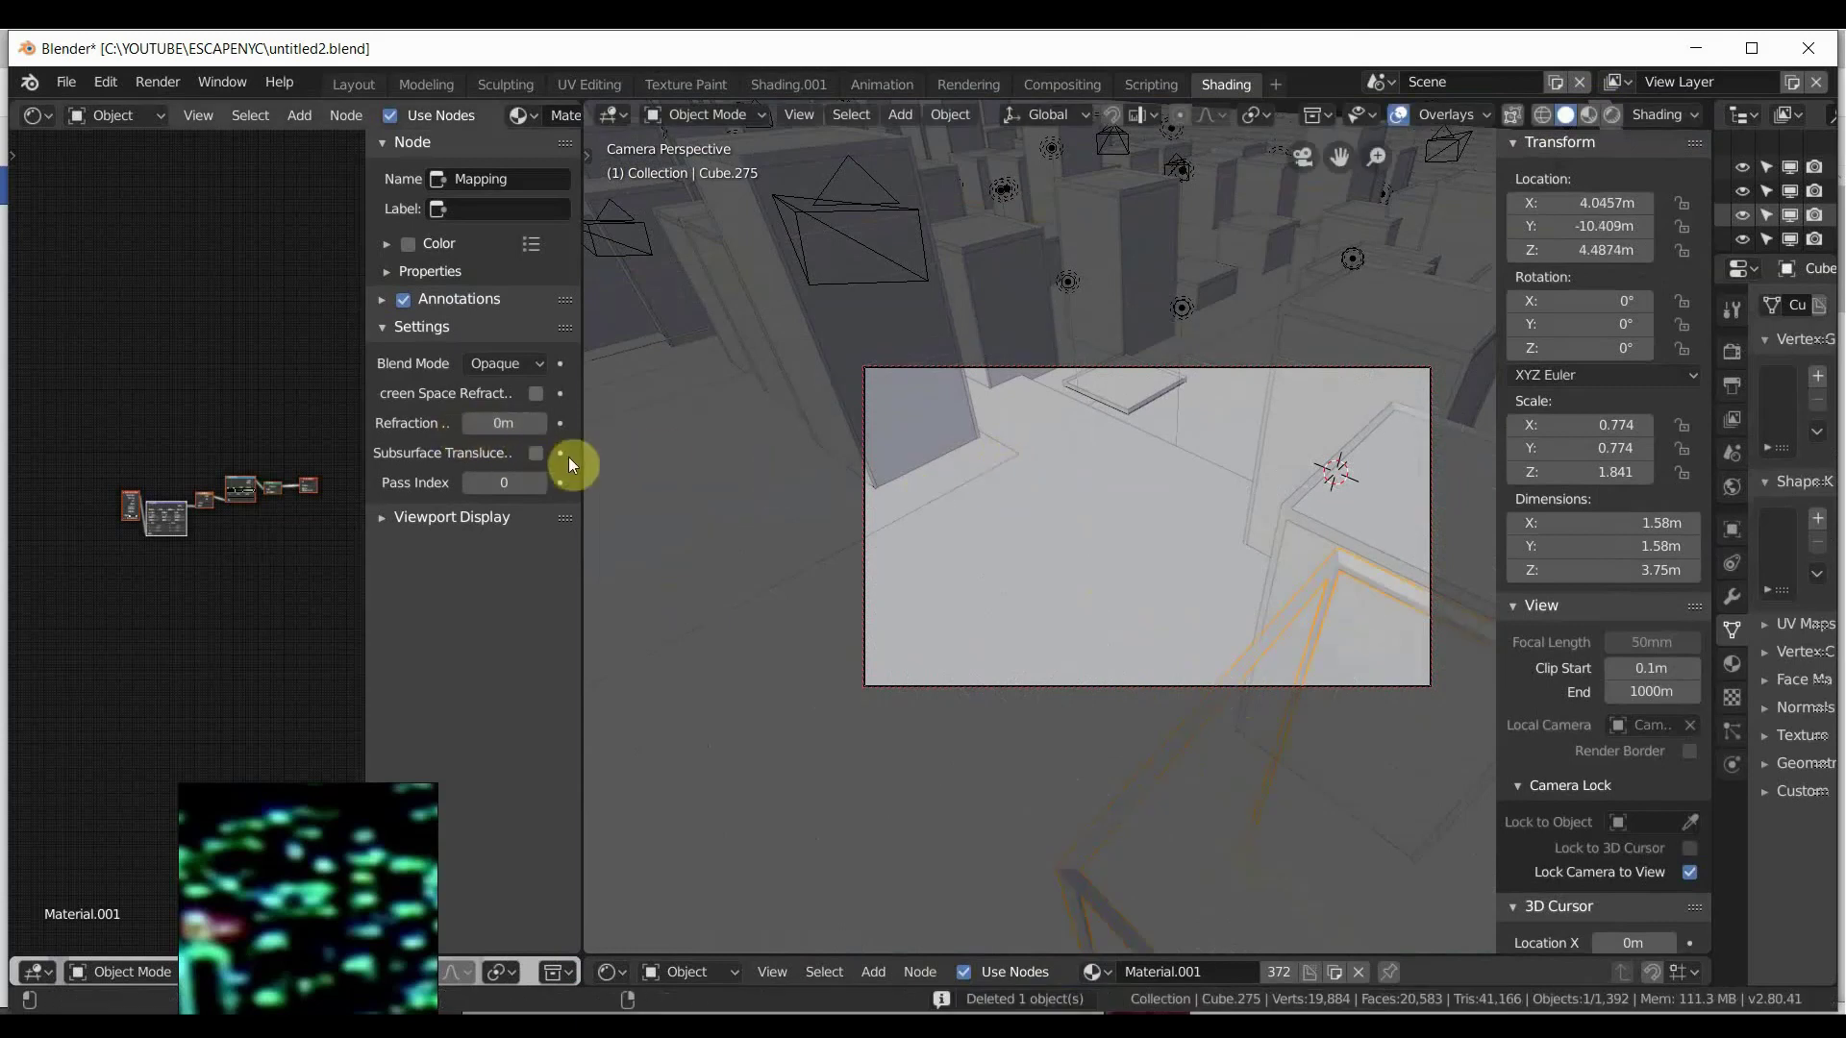
# Widen the node editor and examine Material.001's chain of Texture Coordinate, Mapping, Gradient Texture, ColorRamp and Emission nodes.
pyautogui.moveTo(584, 461); pyautogui.dragTo(1036, 577)
pyautogui.scroll(3, 559, 458)
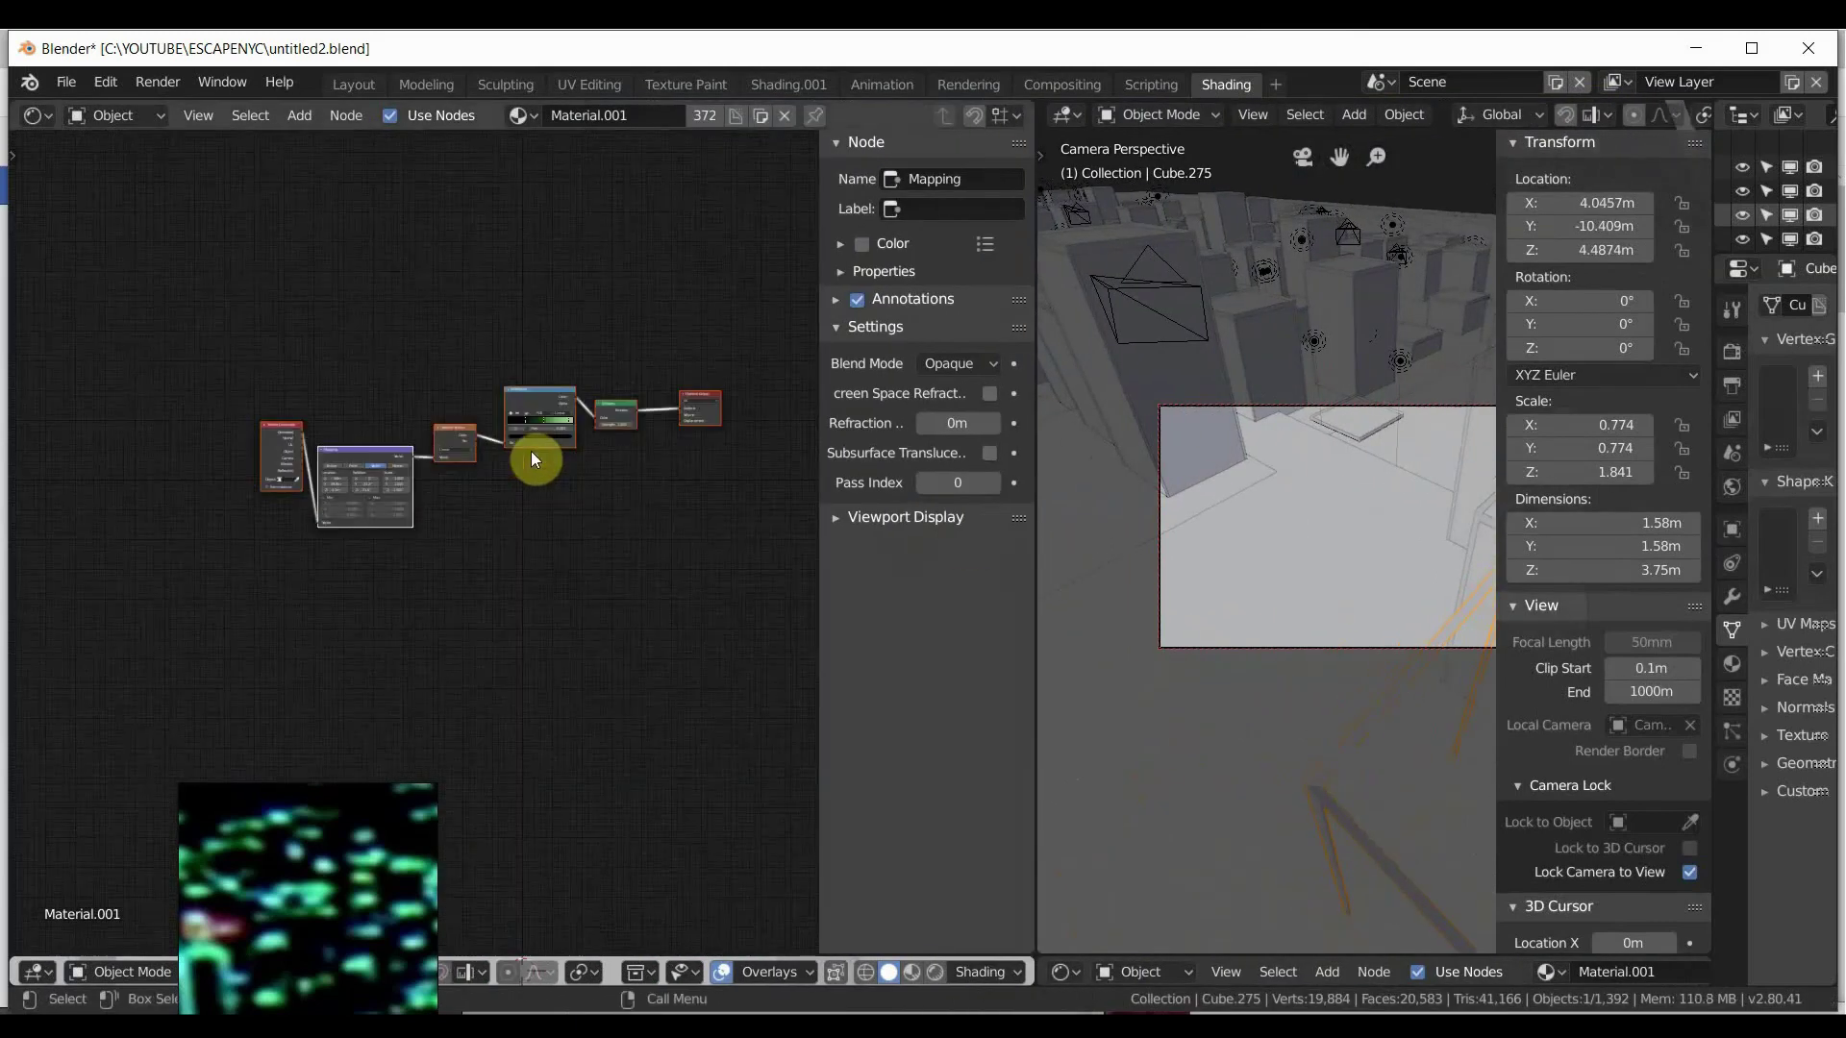
pyautogui.scroll(3, 530, 452)
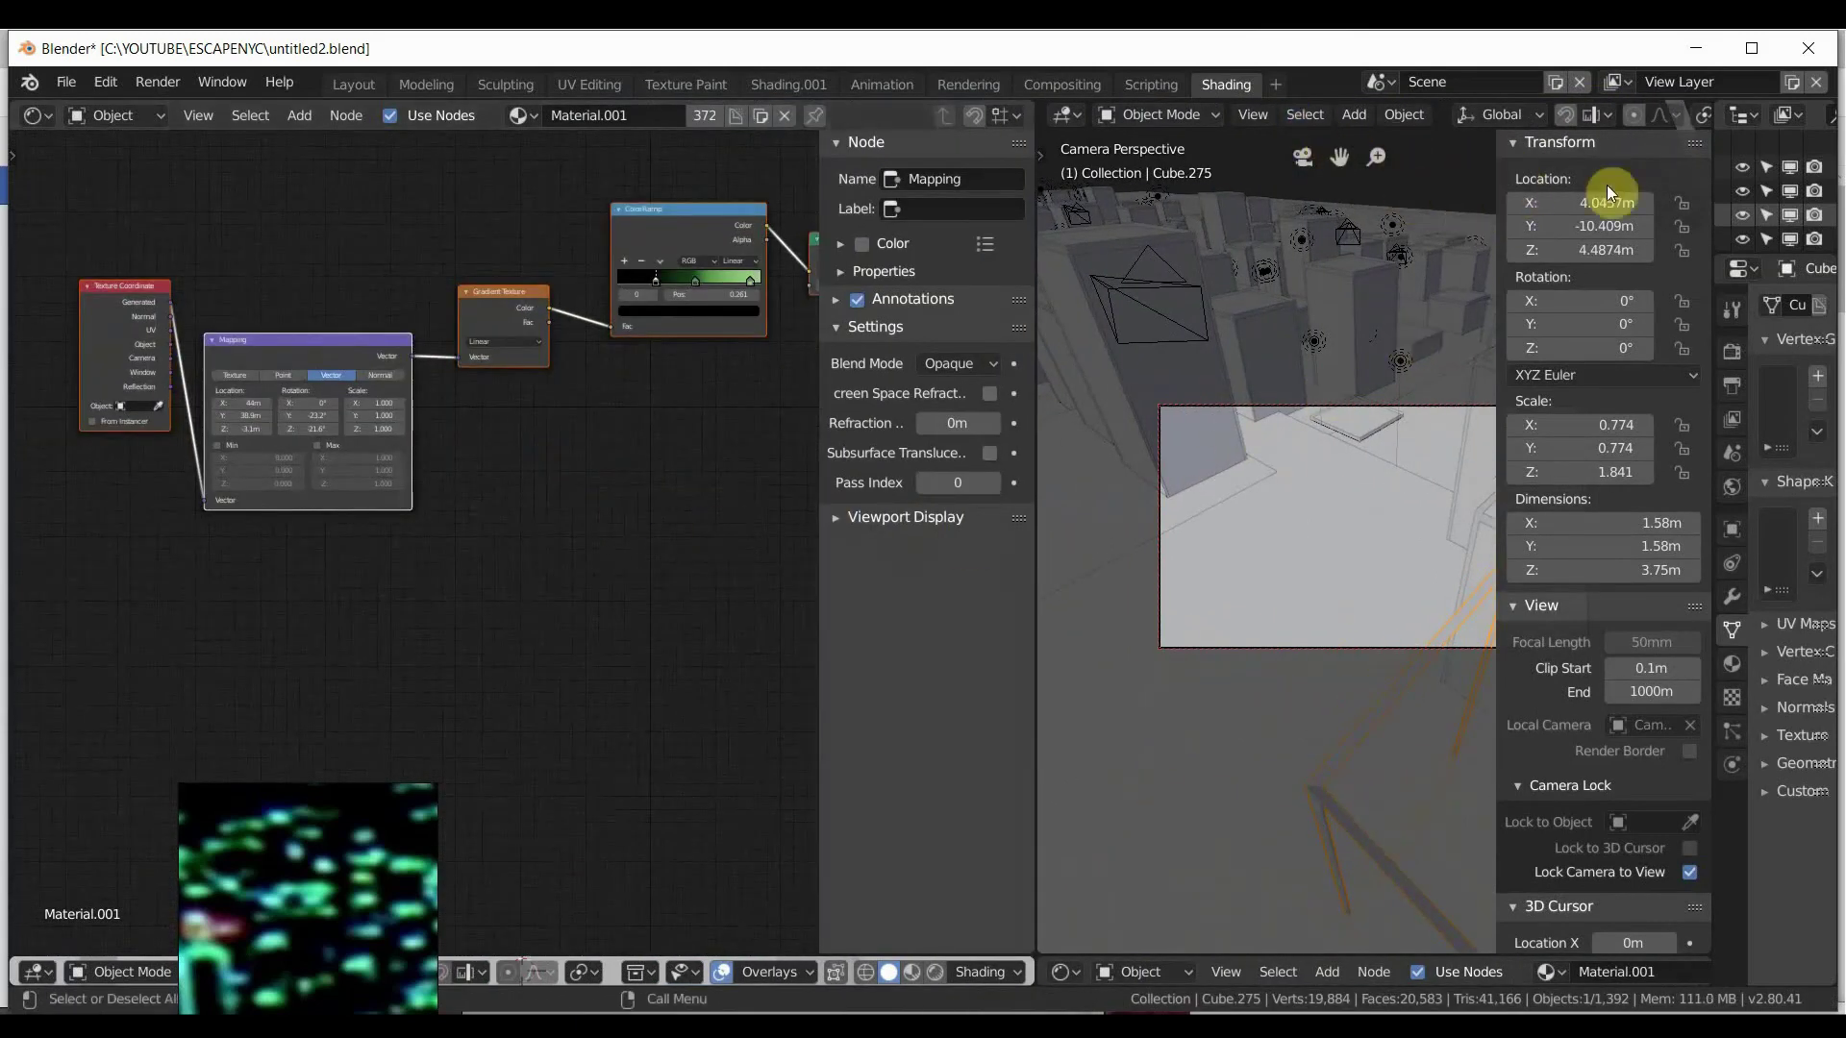
pyautogui.moveTo(429, 235); pyautogui.dragTo(631, 465, button='middle')
pyautogui.scroll(2, 490, 593)
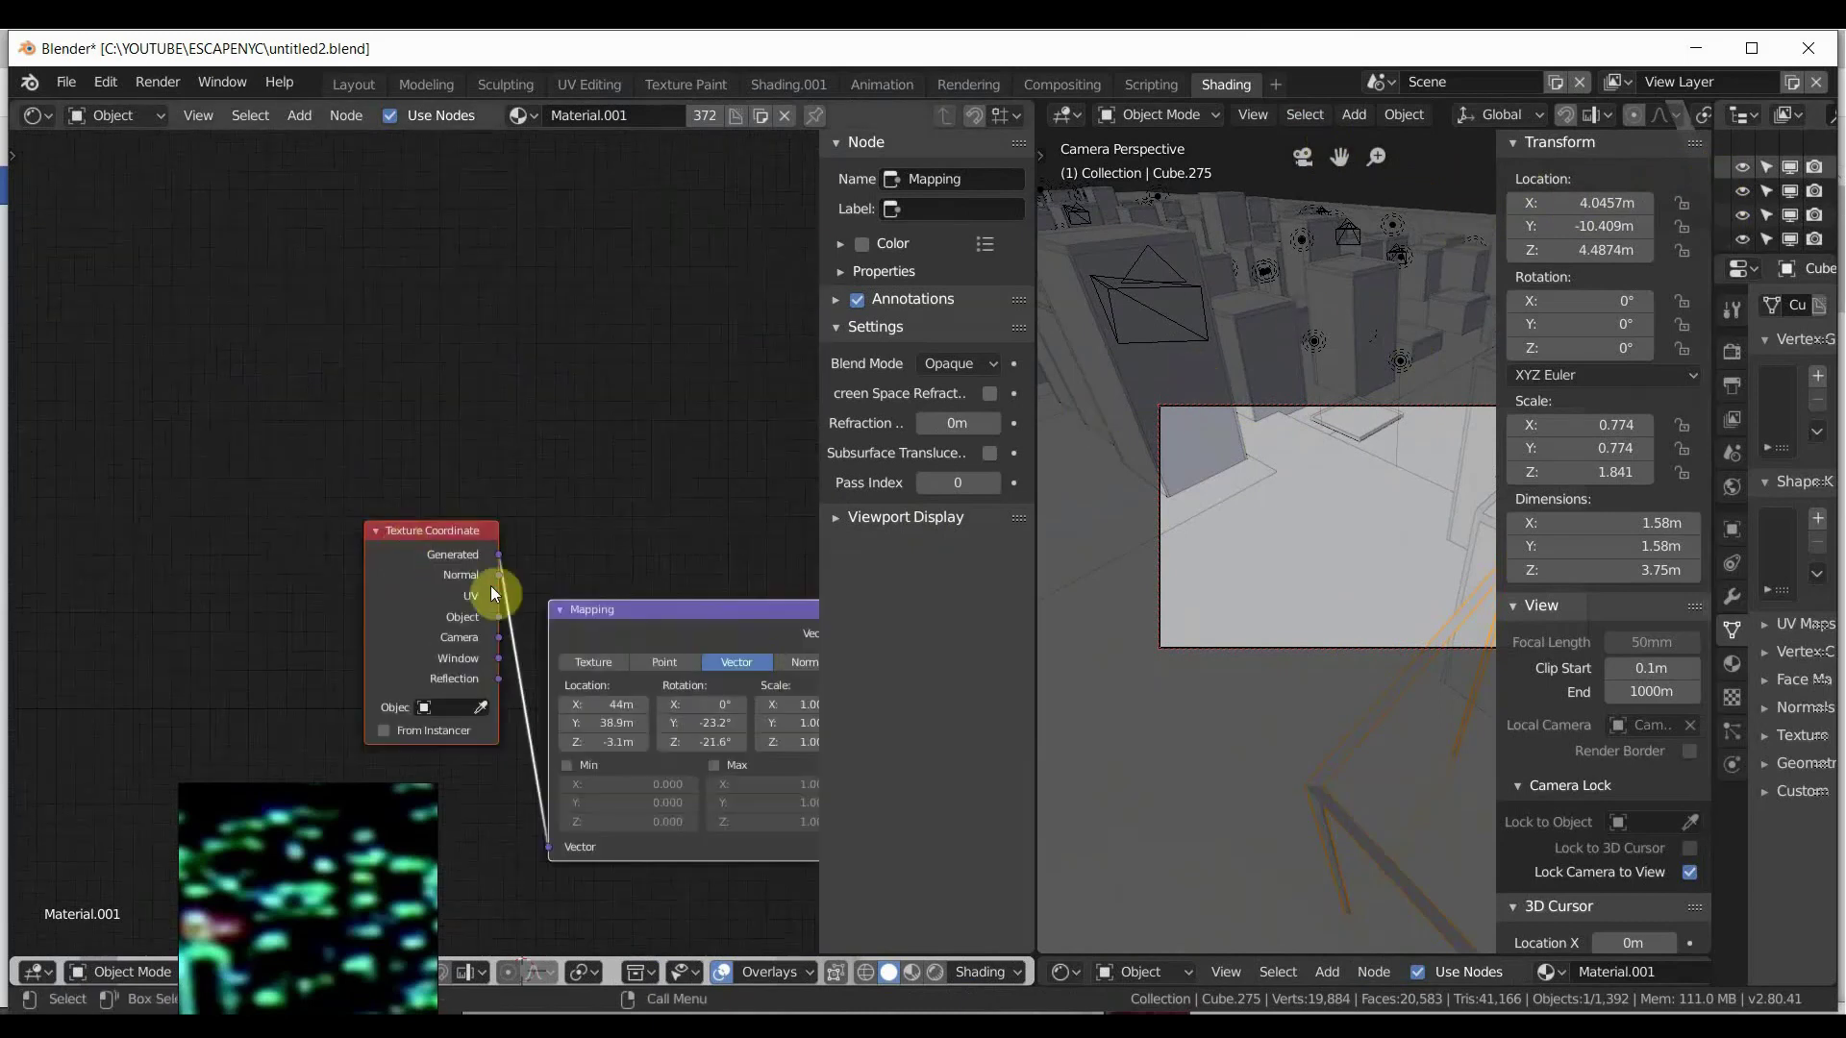
pyautogui.moveTo(440, 535); pyautogui.dragTo(332, 331, button='middle')
pyautogui.moveTo(424, 415); pyautogui.dragTo(219, 453, button='middle')
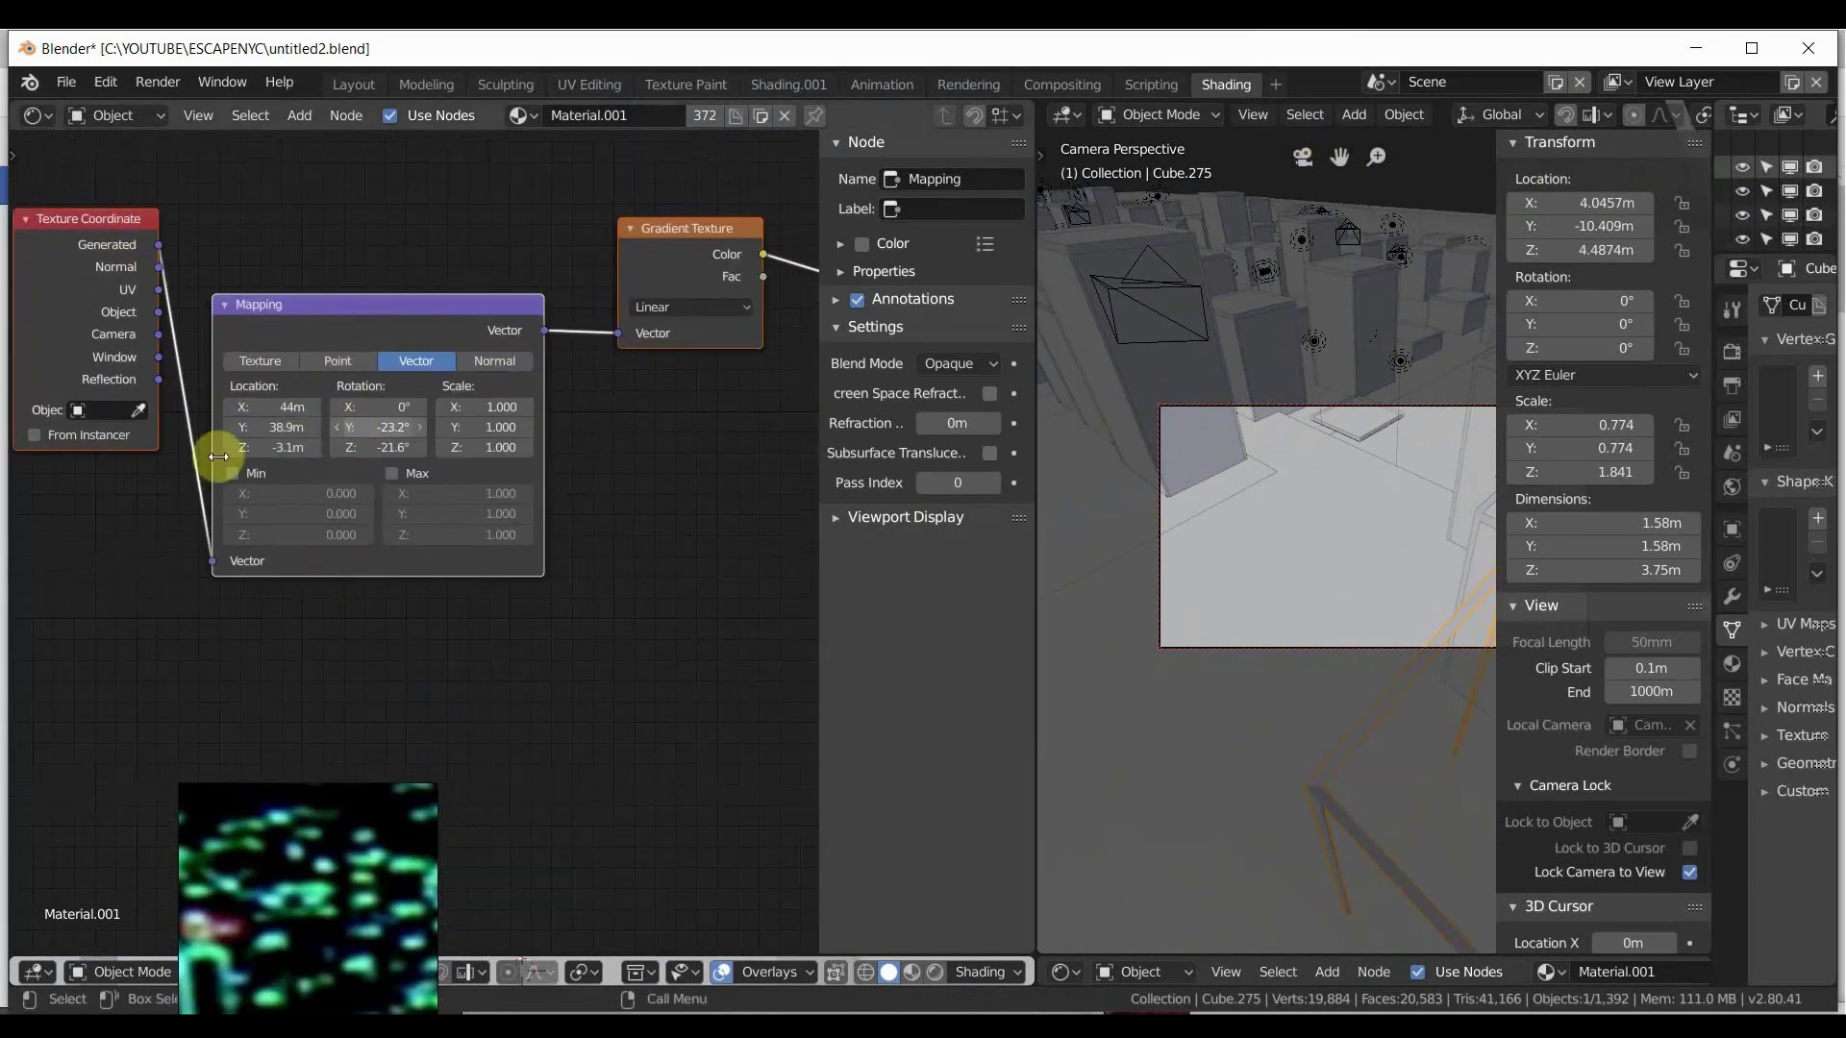
pyautogui.moveTo(408, 319); pyautogui.dragTo(244, 496, button='middle')
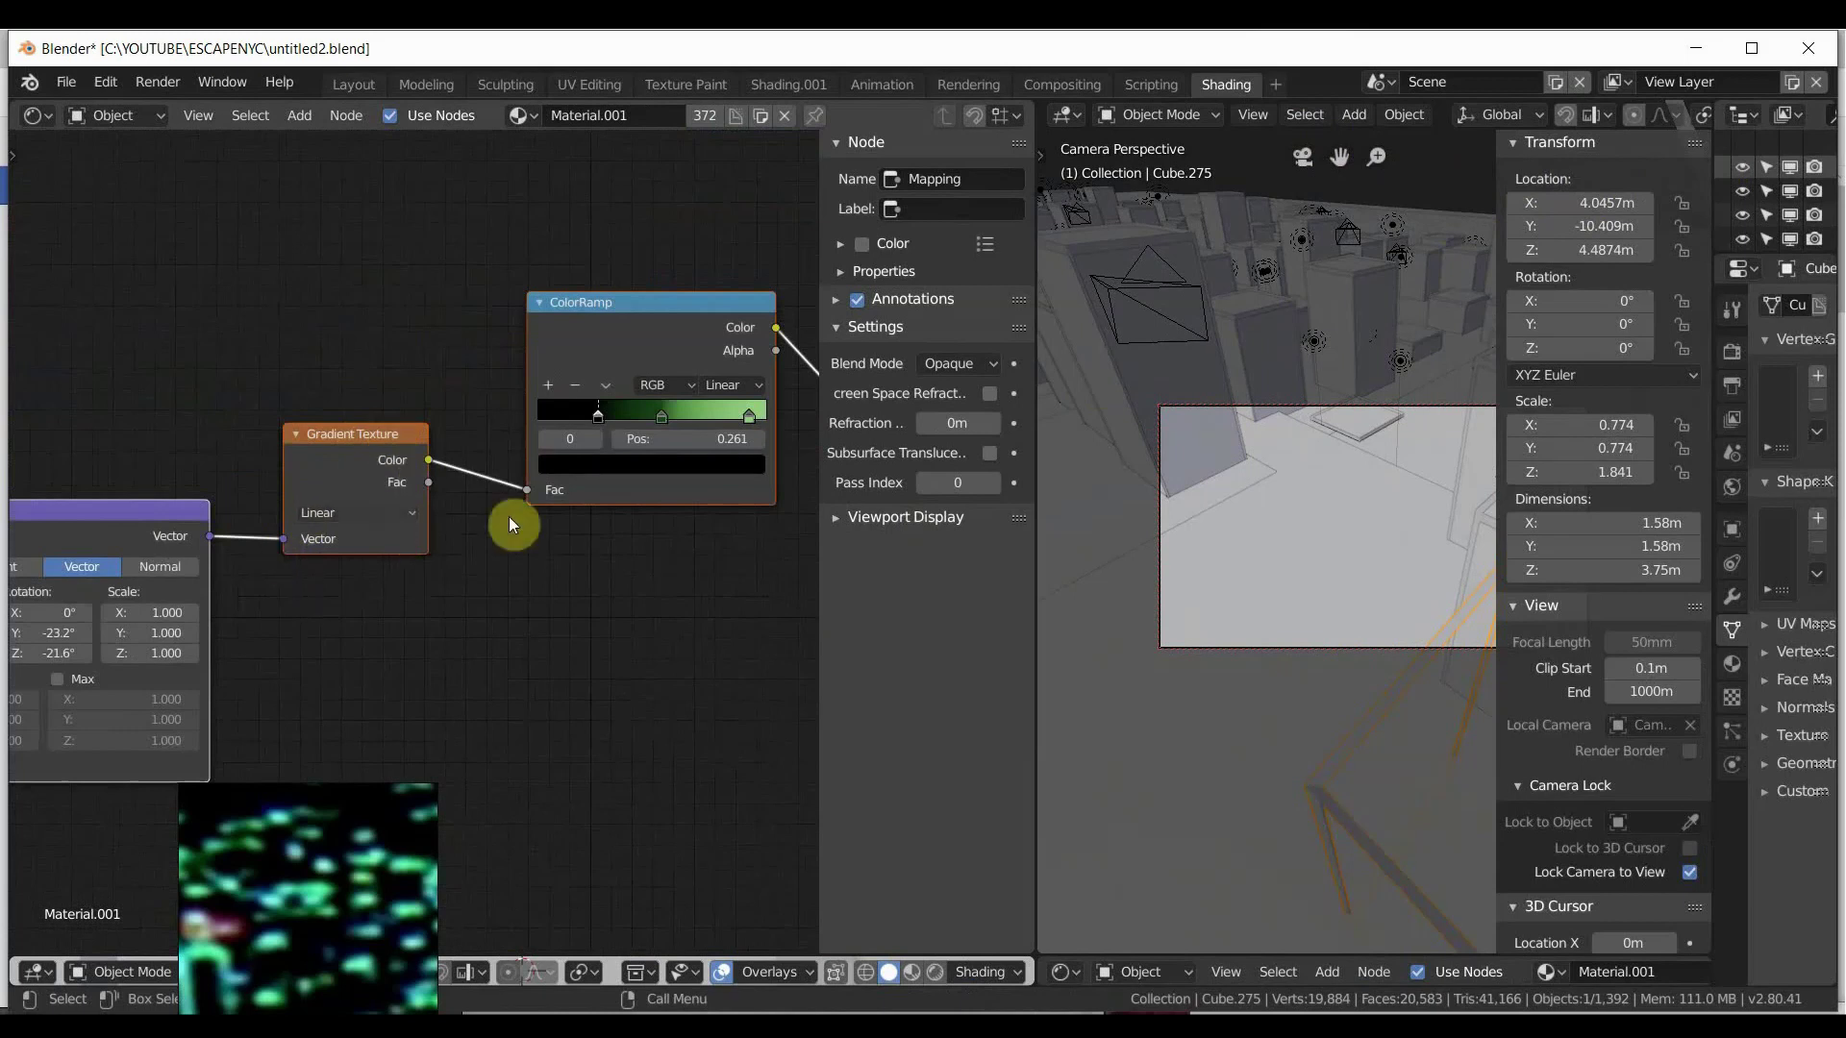
pyautogui.moveTo(510, 524); pyautogui.dragTo(227, 541, button='middle')
pyautogui.moveTo(588, 423); pyautogui.dragTo(635, 437, button='middle')
pyautogui.scroll(-2, 428, 436)
pyautogui.scroll(-3, 606, 448)
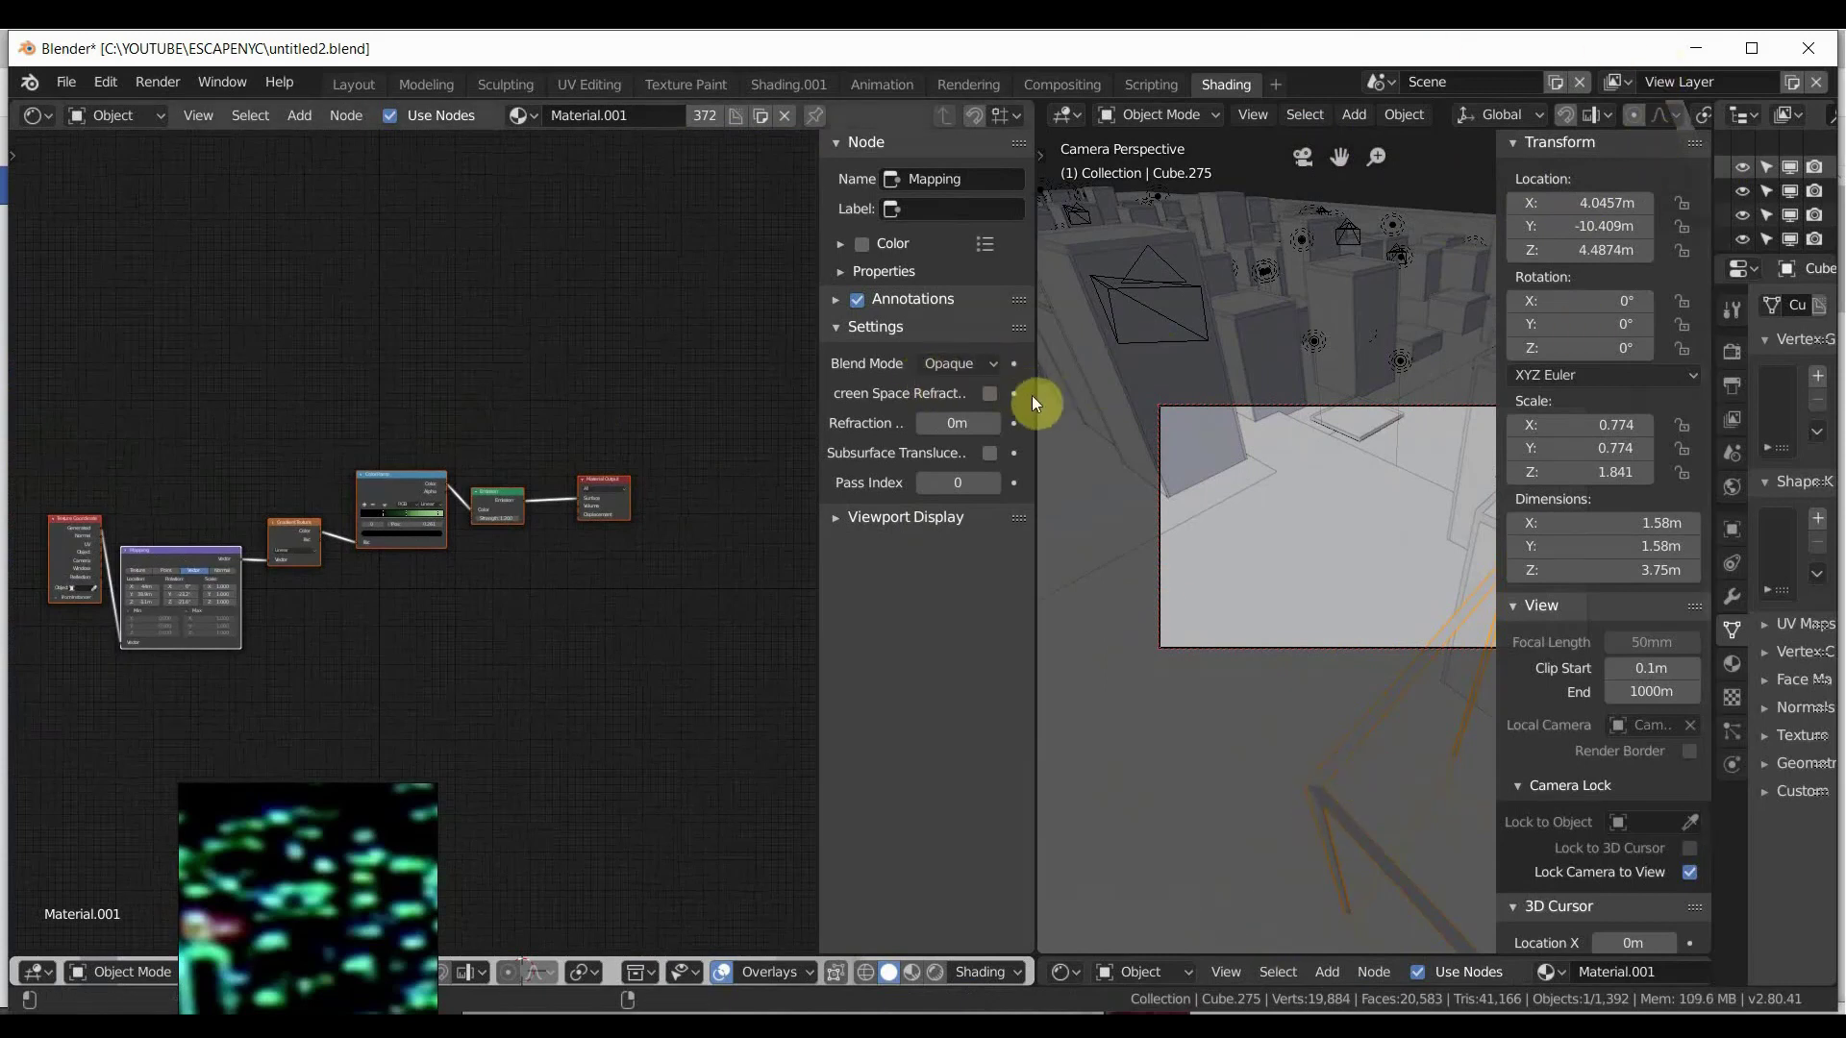
# Narrow the node editor, set the Mapping node's Z rotation to -13.4°, and compare the block city with the NYC2.blend window.
pyautogui.moveTo(1035, 396); pyautogui.dragTo(896, 388)
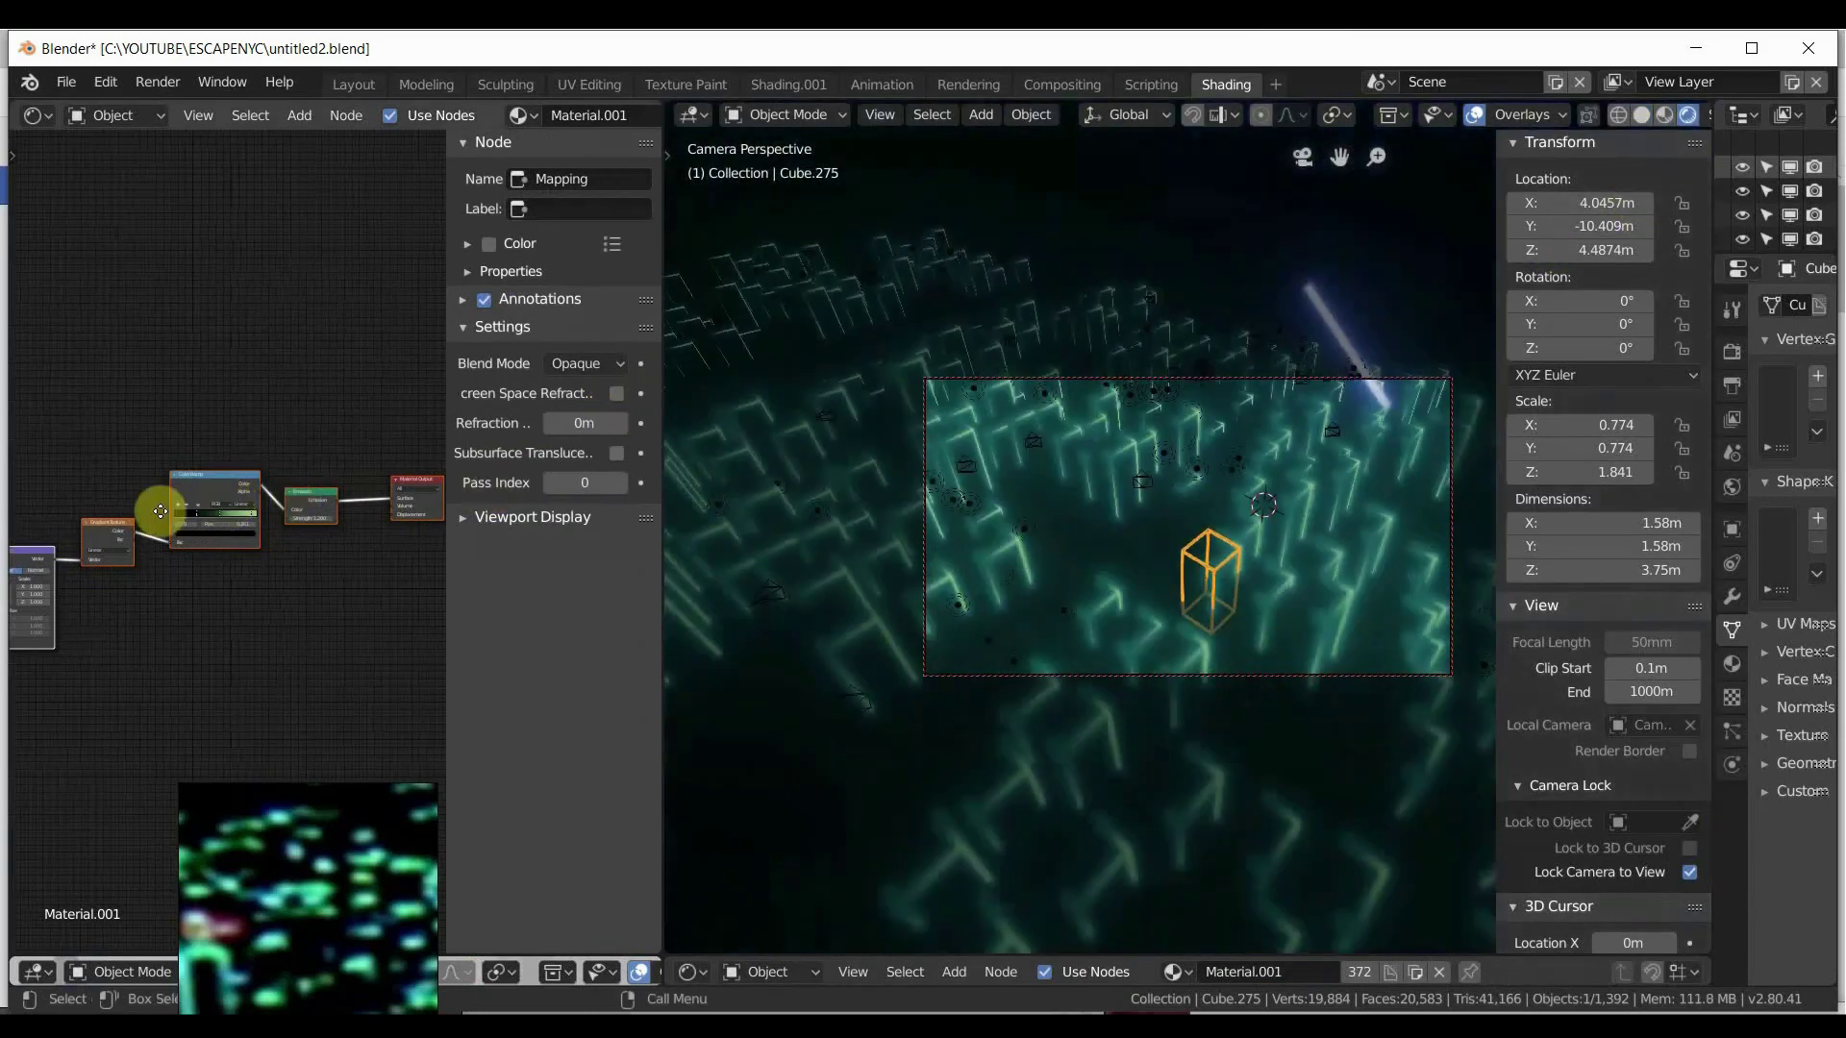
pyautogui.moveTo(442, 515); pyautogui.dragTo(283, 516, button='middle')
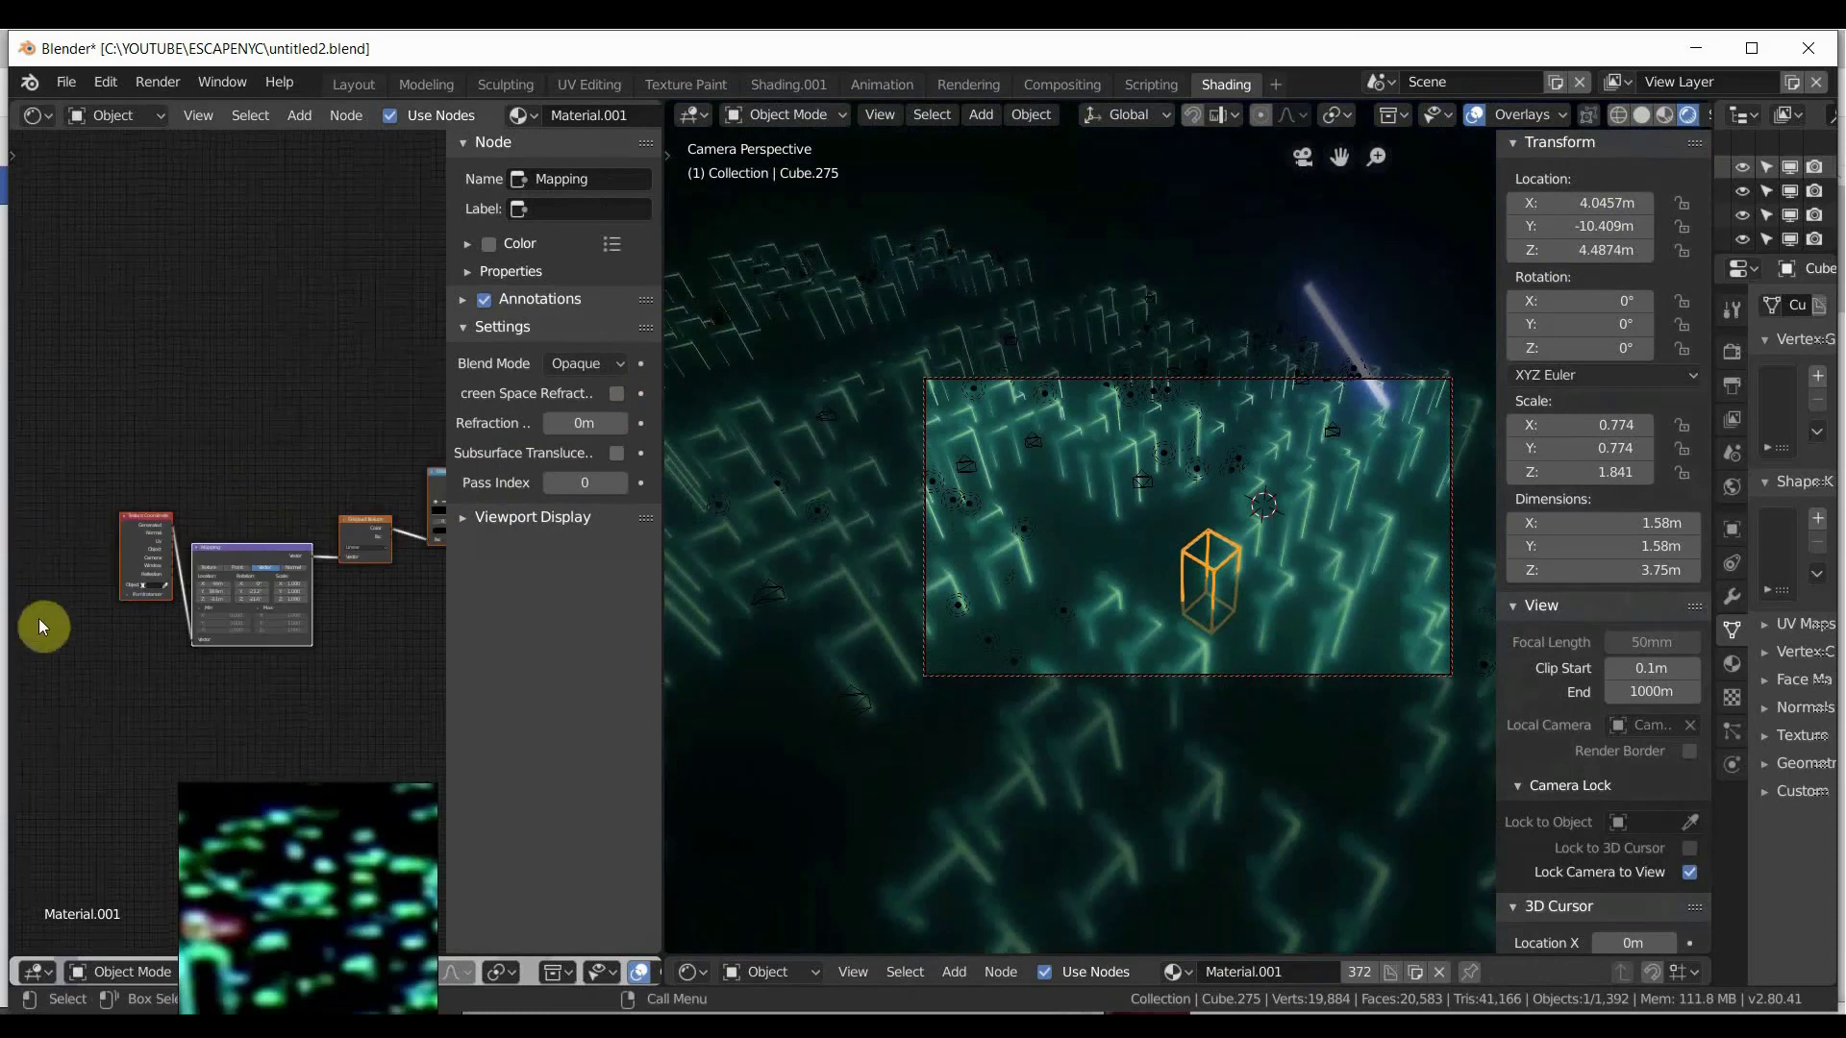
pyautogui.scroll(5, 235, 618)
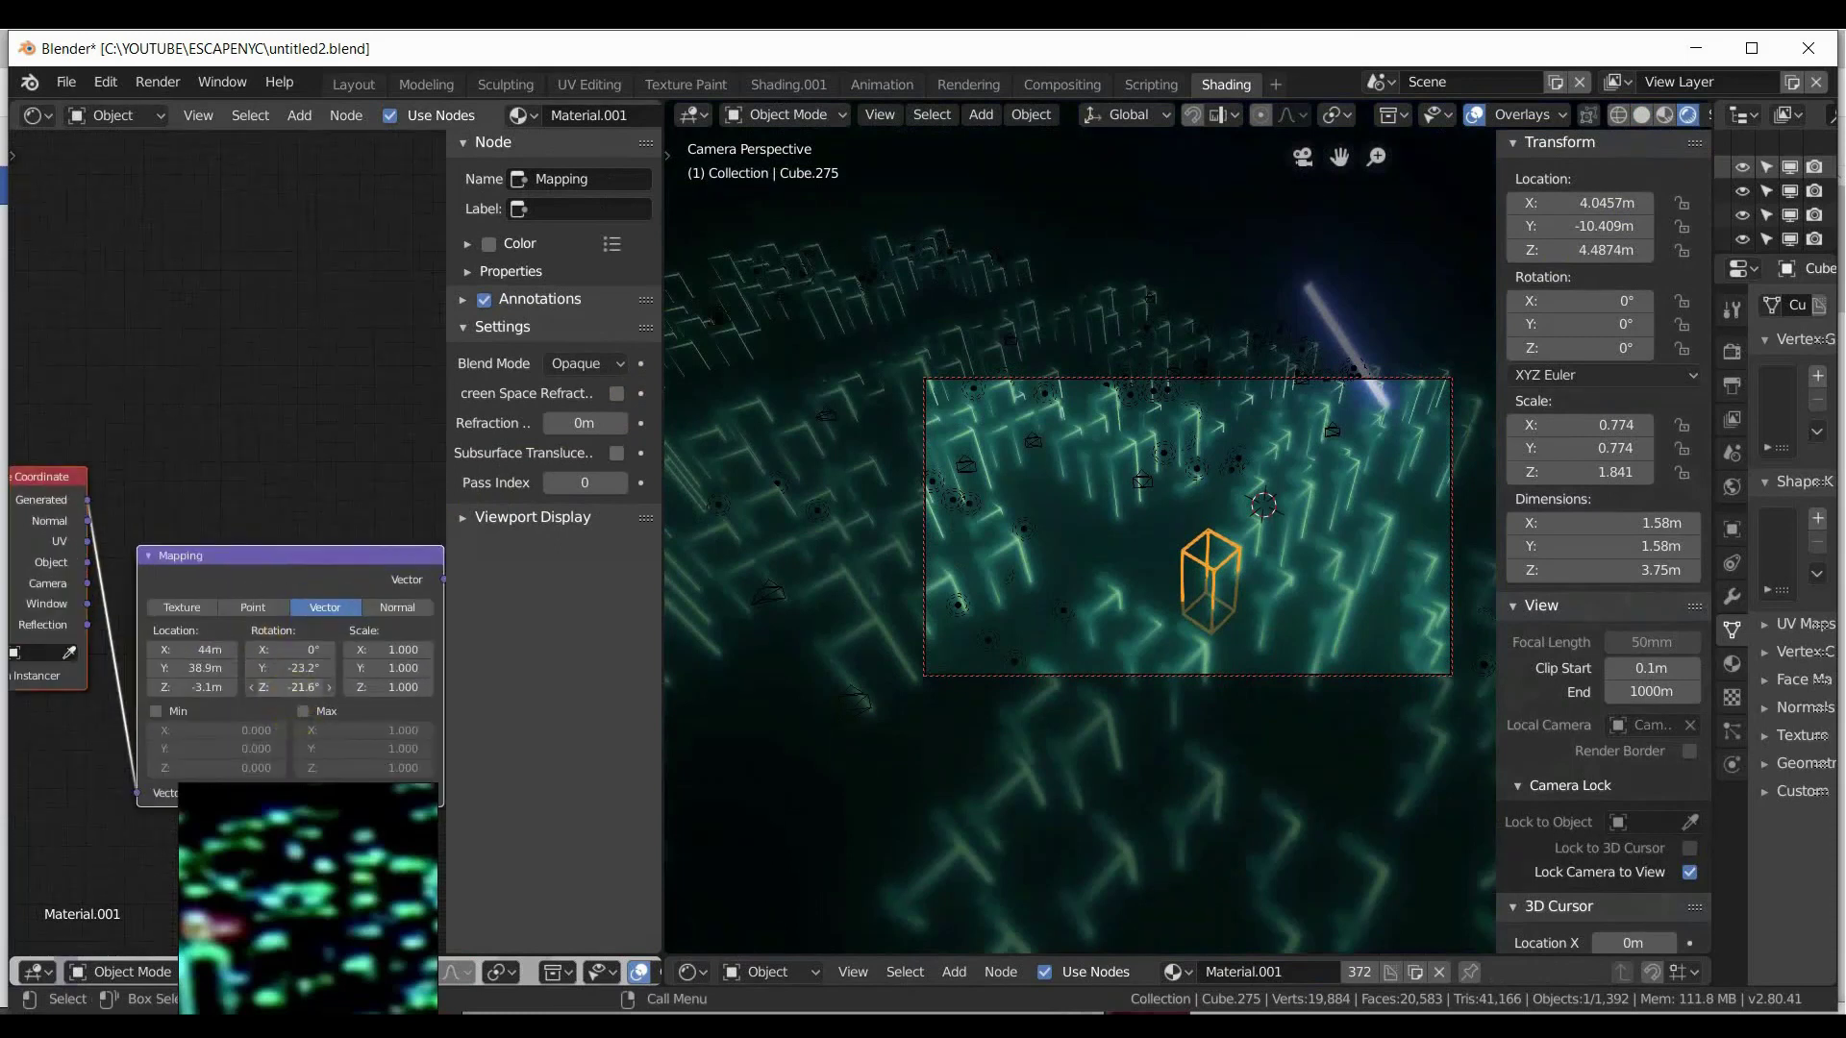
pyautogui.moveTo(289, 686); pyautogui.dragTo(346, 687)
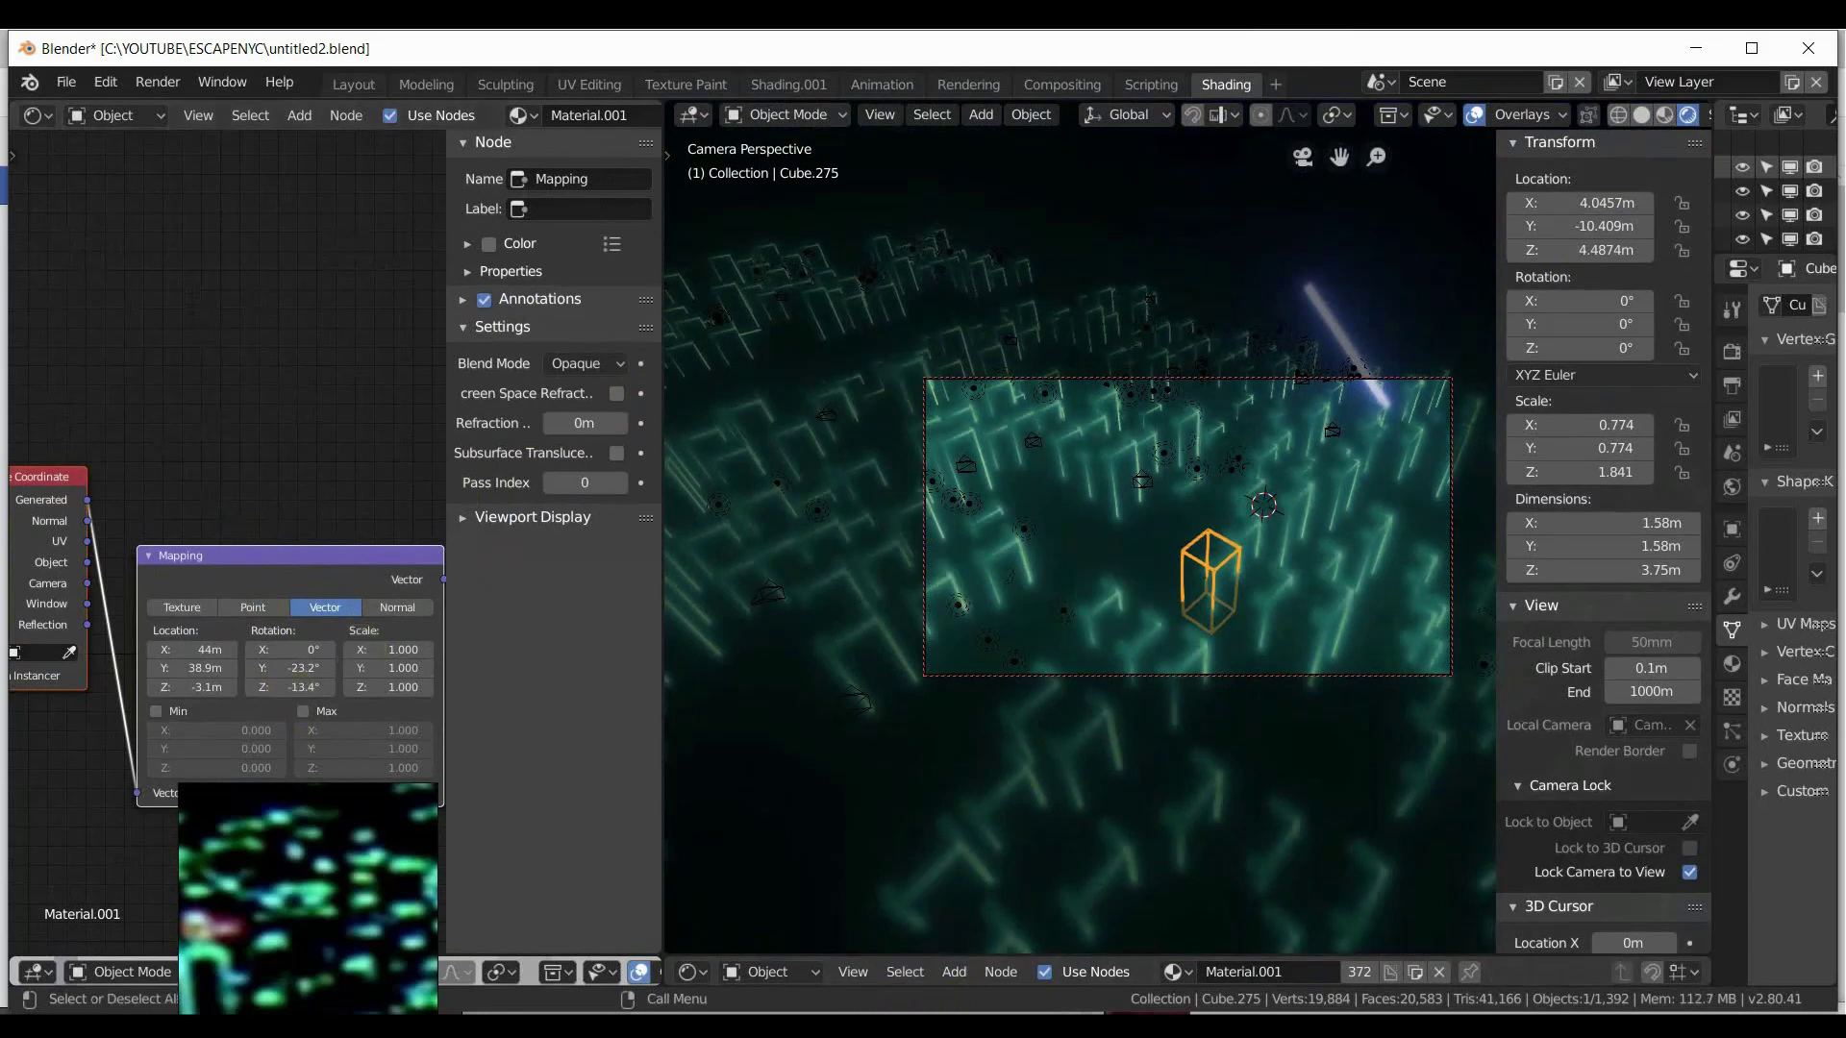
pyautogui.click(865, 949)
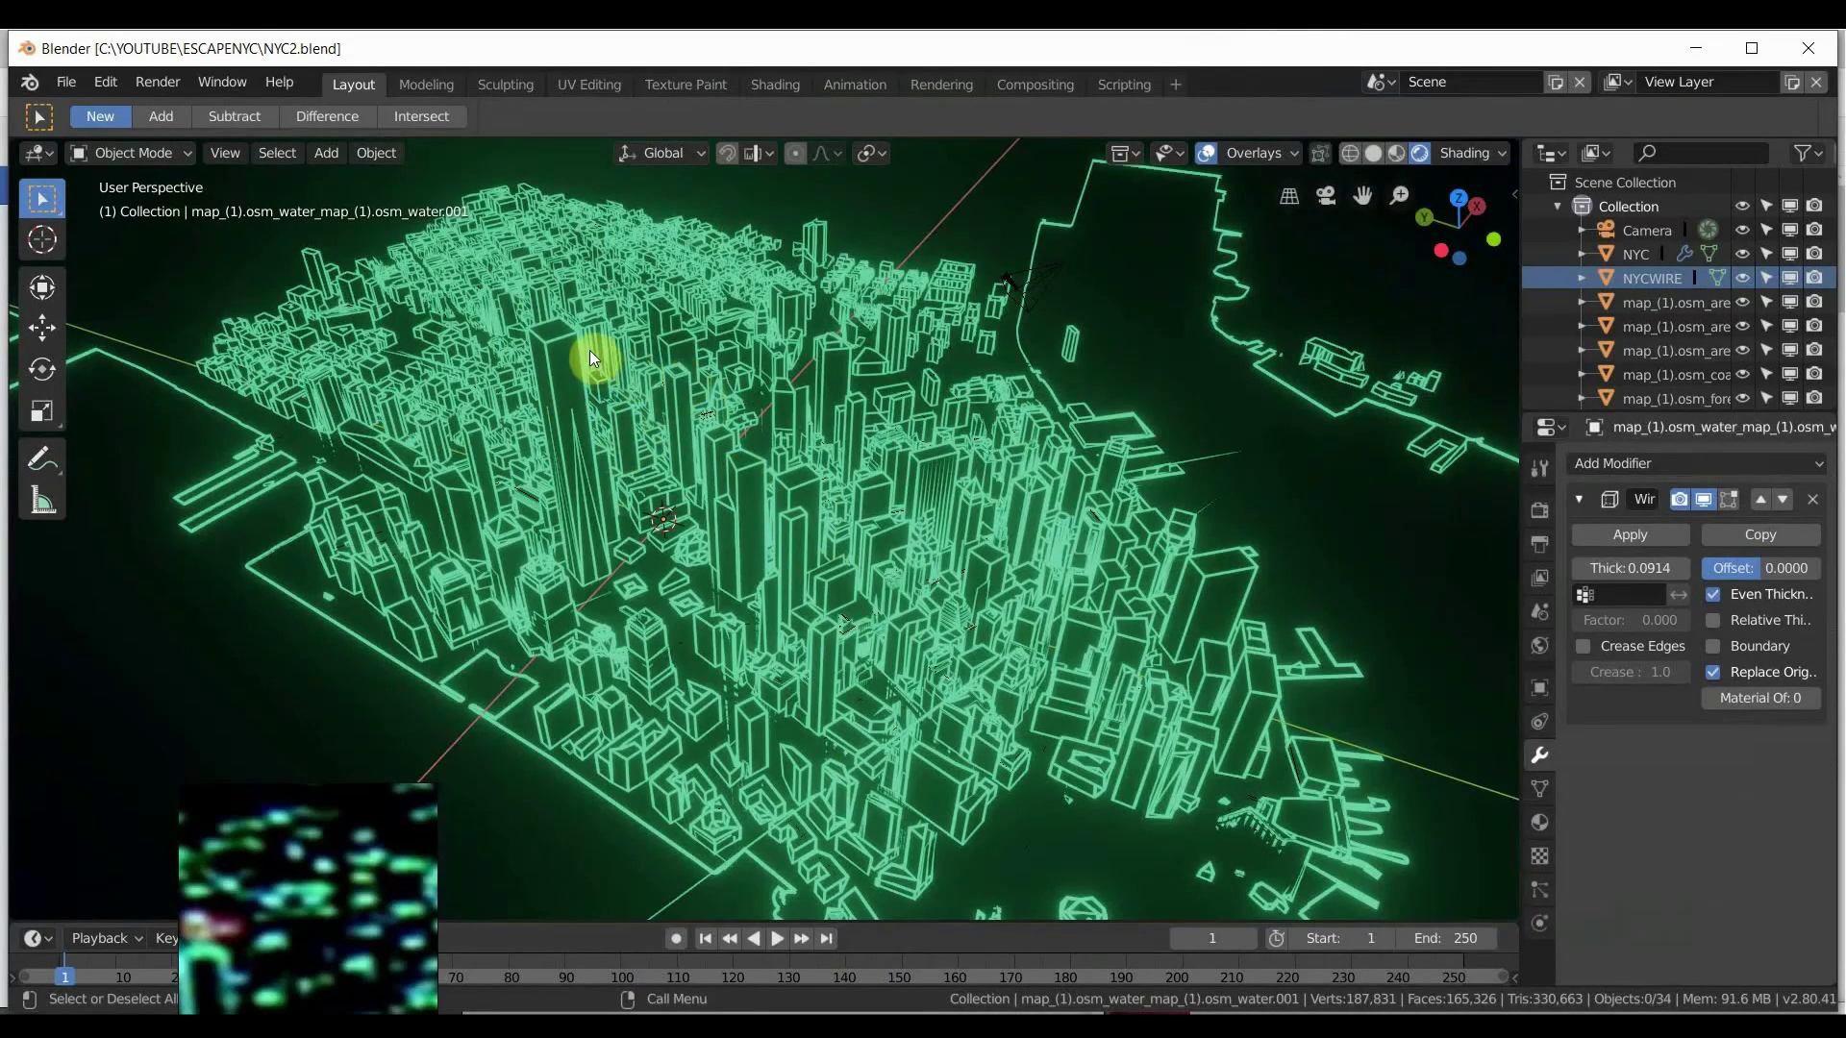
pyautogui.click(1693, 49)
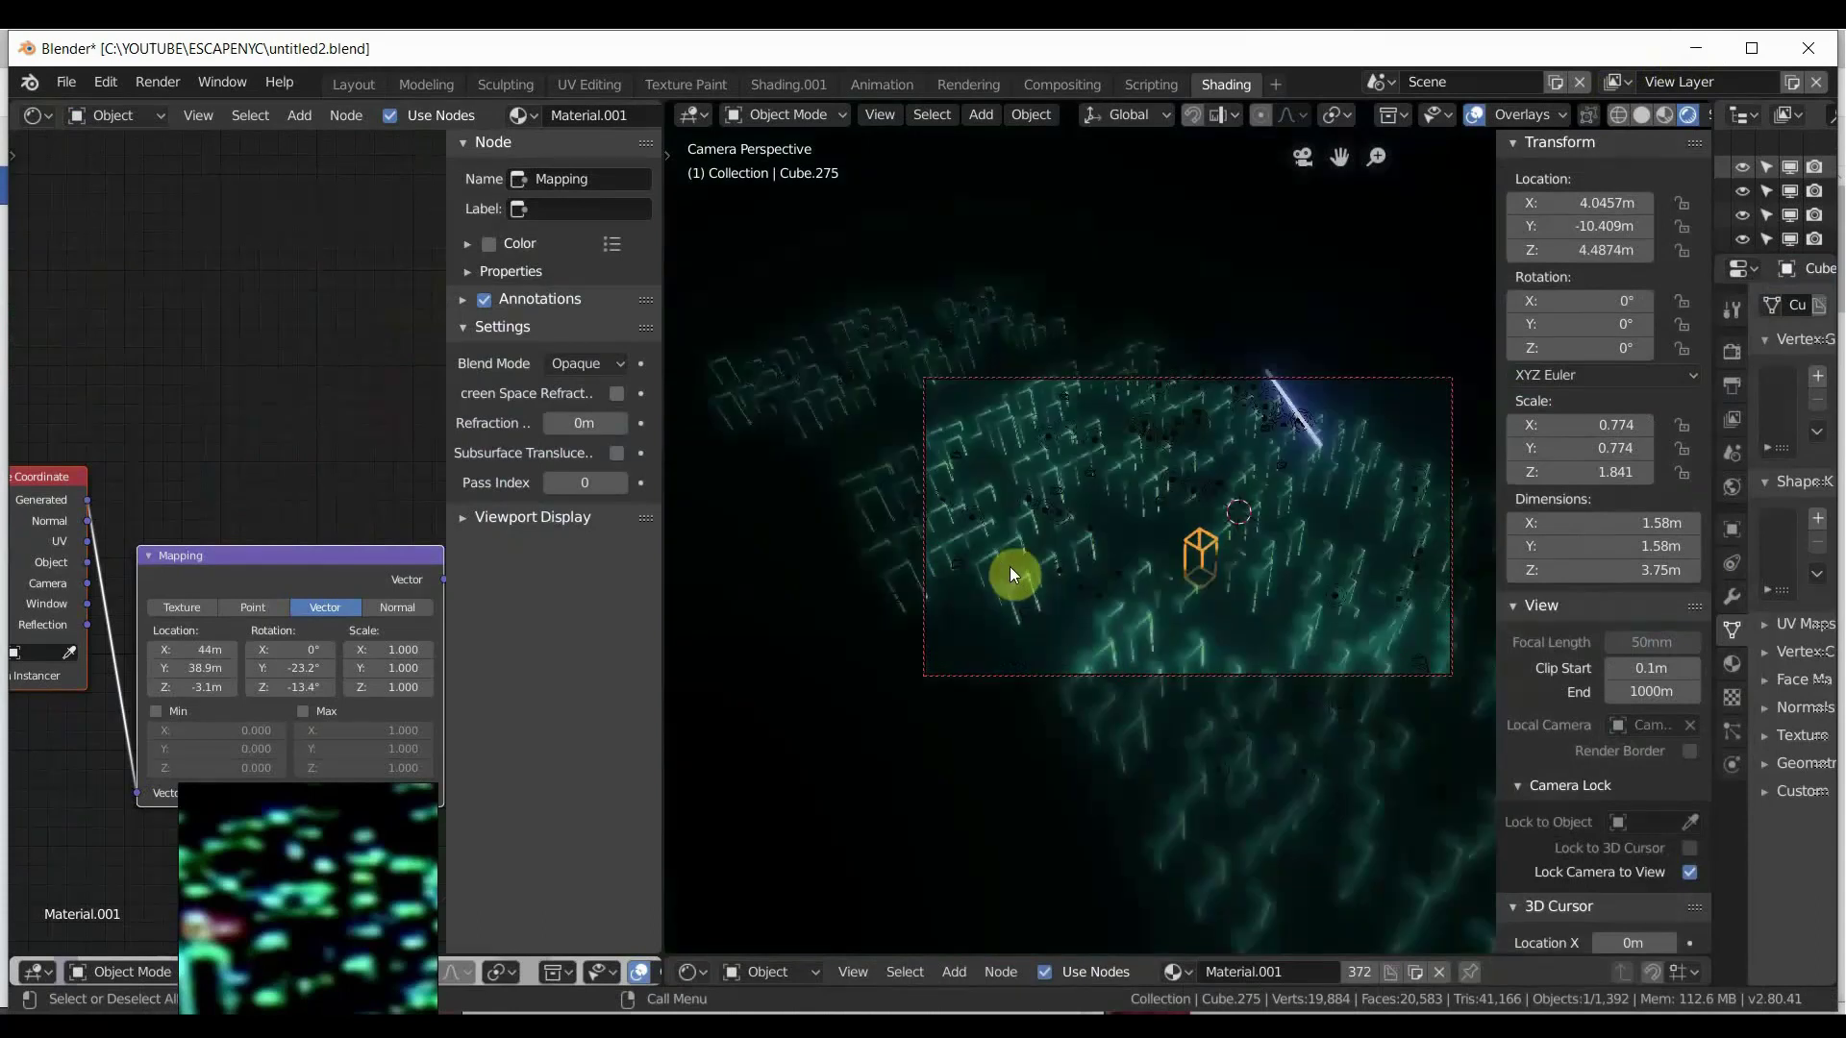
# Copy the entire node chain of Material.001 in untitled2.blend and switch to the NYC2.blend window.
pyautogui.scroll(-8, 357, 413)
pyautogui.scroll(-2, 358, 437)
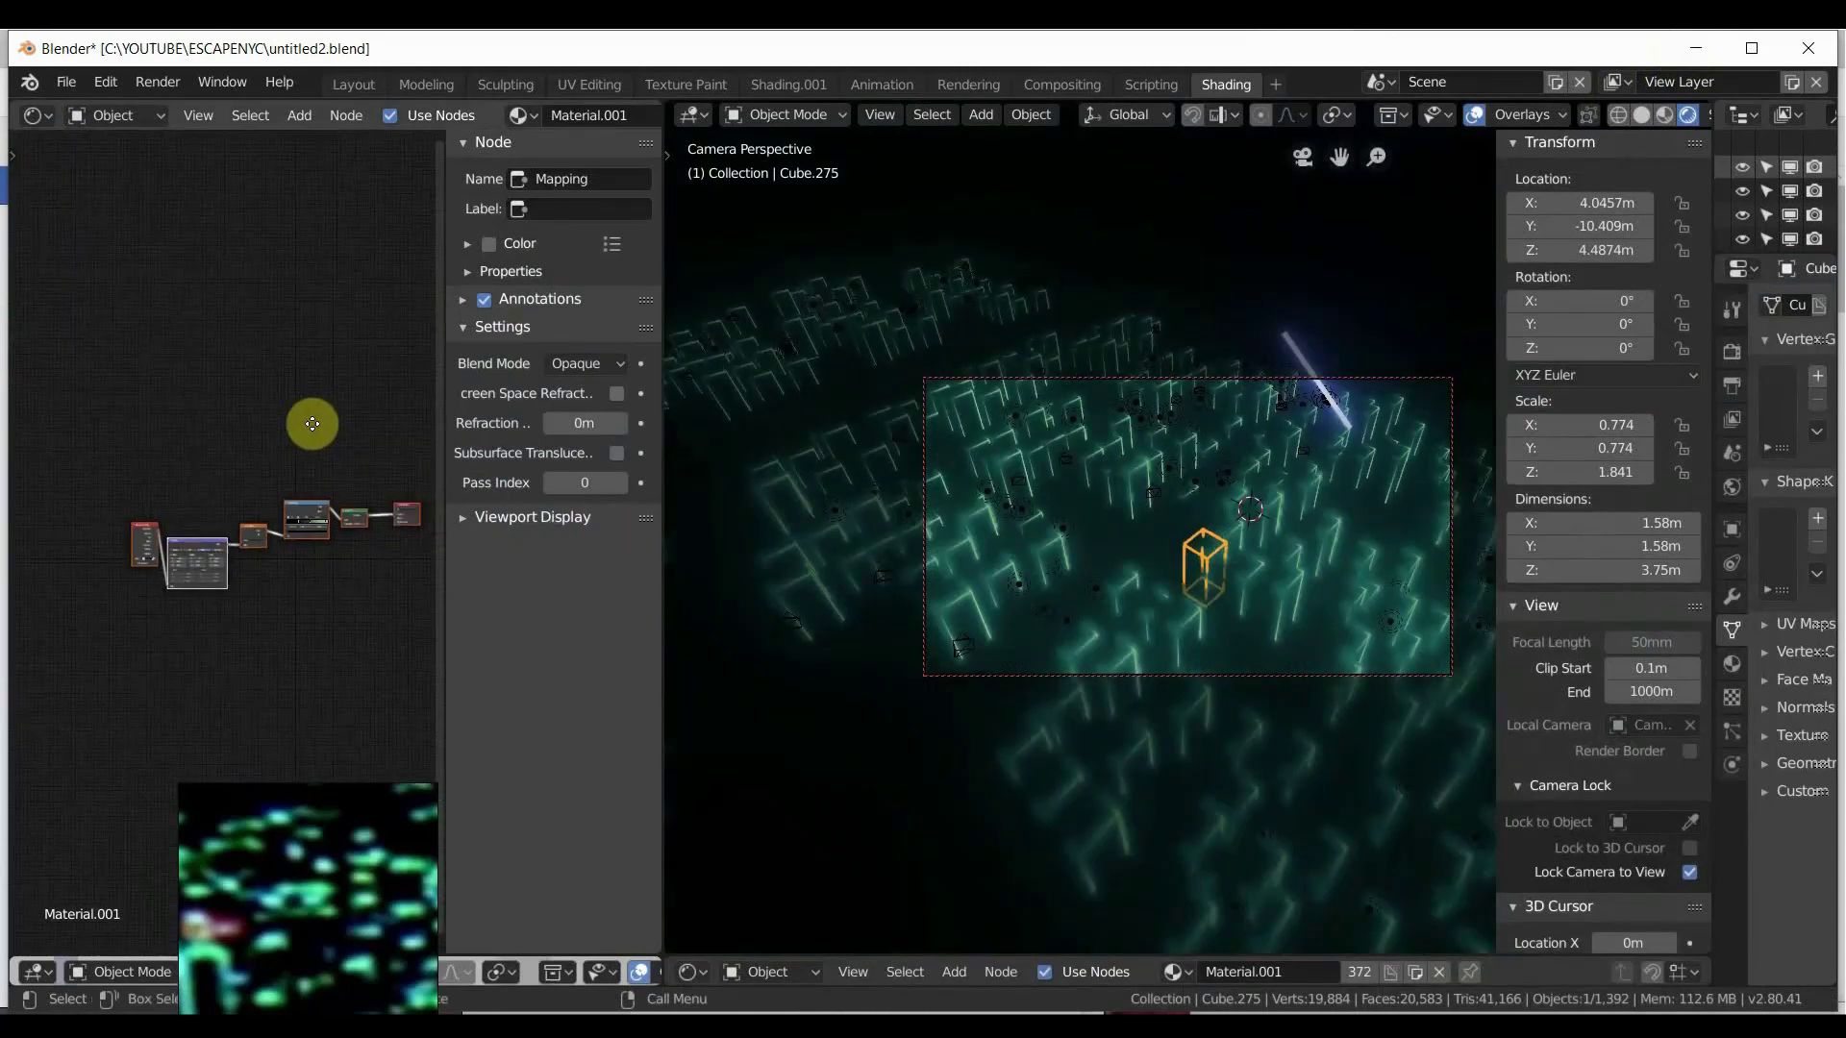
pyautogui.scroll(-2, 147, 440)
pyautogui.moveTo(186, 513); pyautogui.dragTo(424, 625)
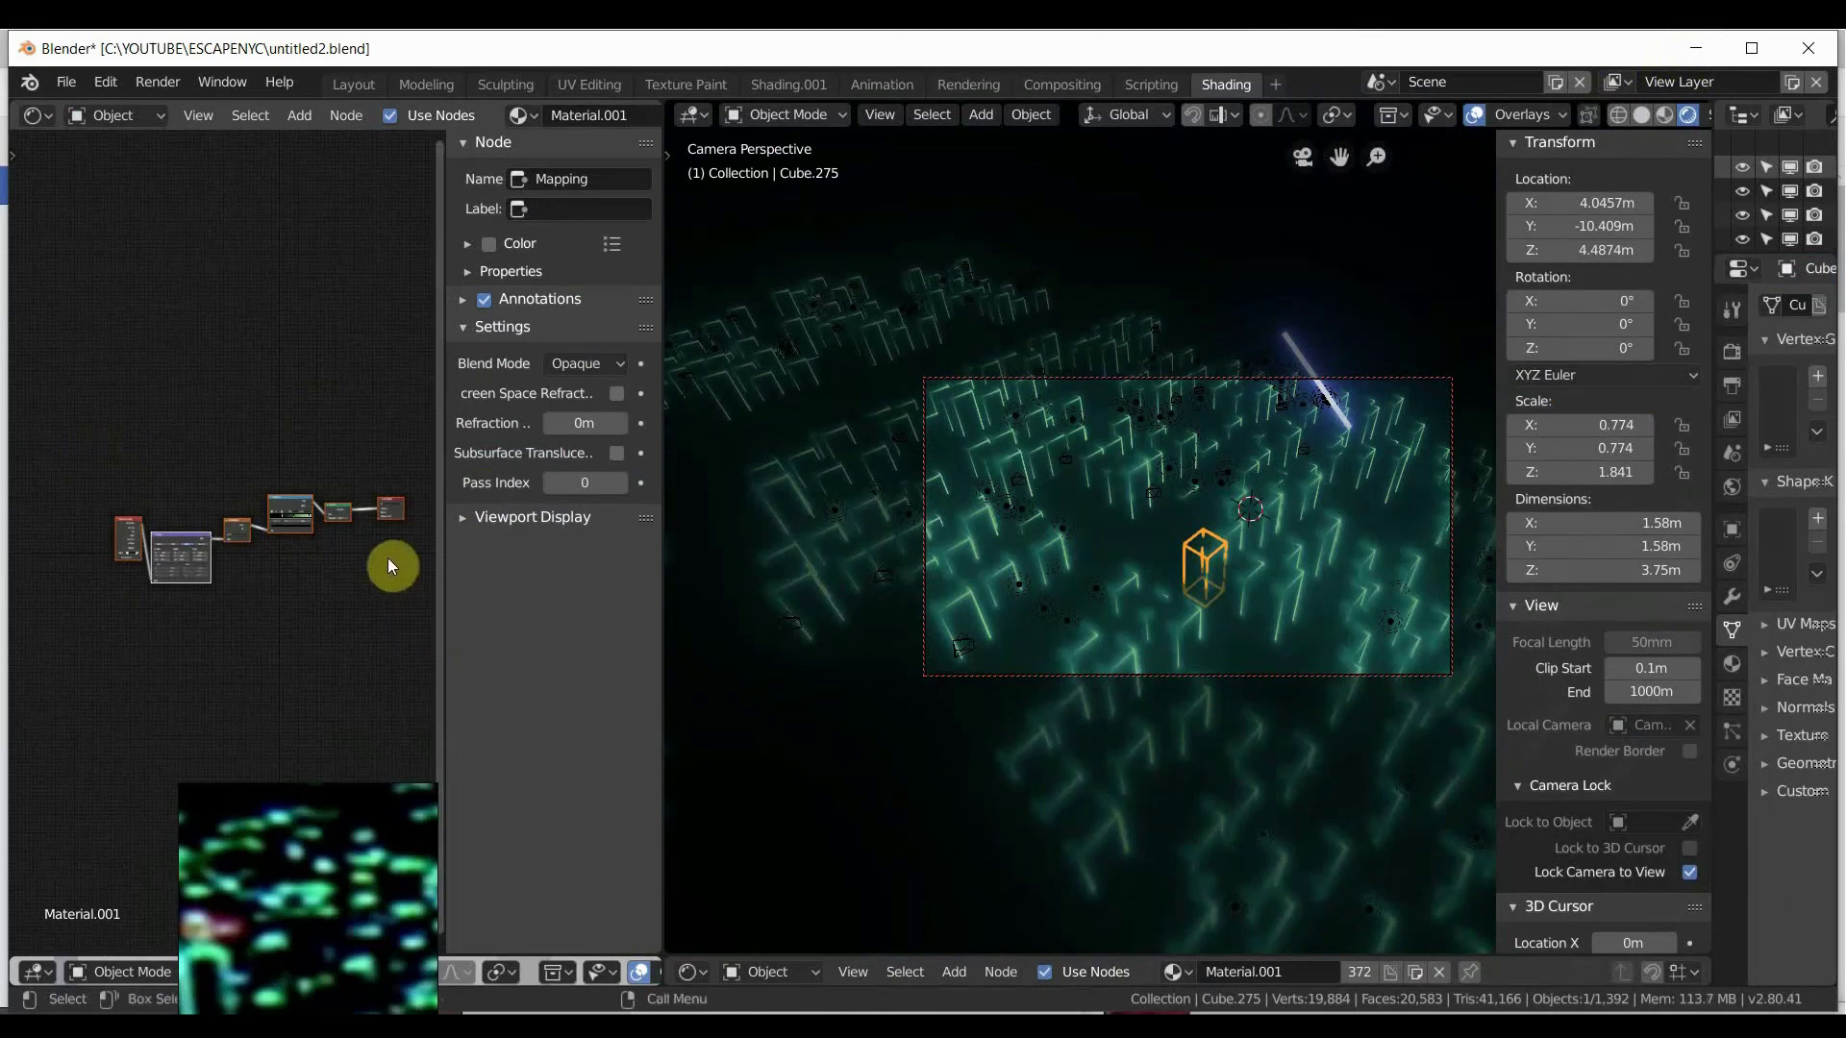
pyautogui.moveTo(79, 453); pyautogui.dragTo(419, 655)
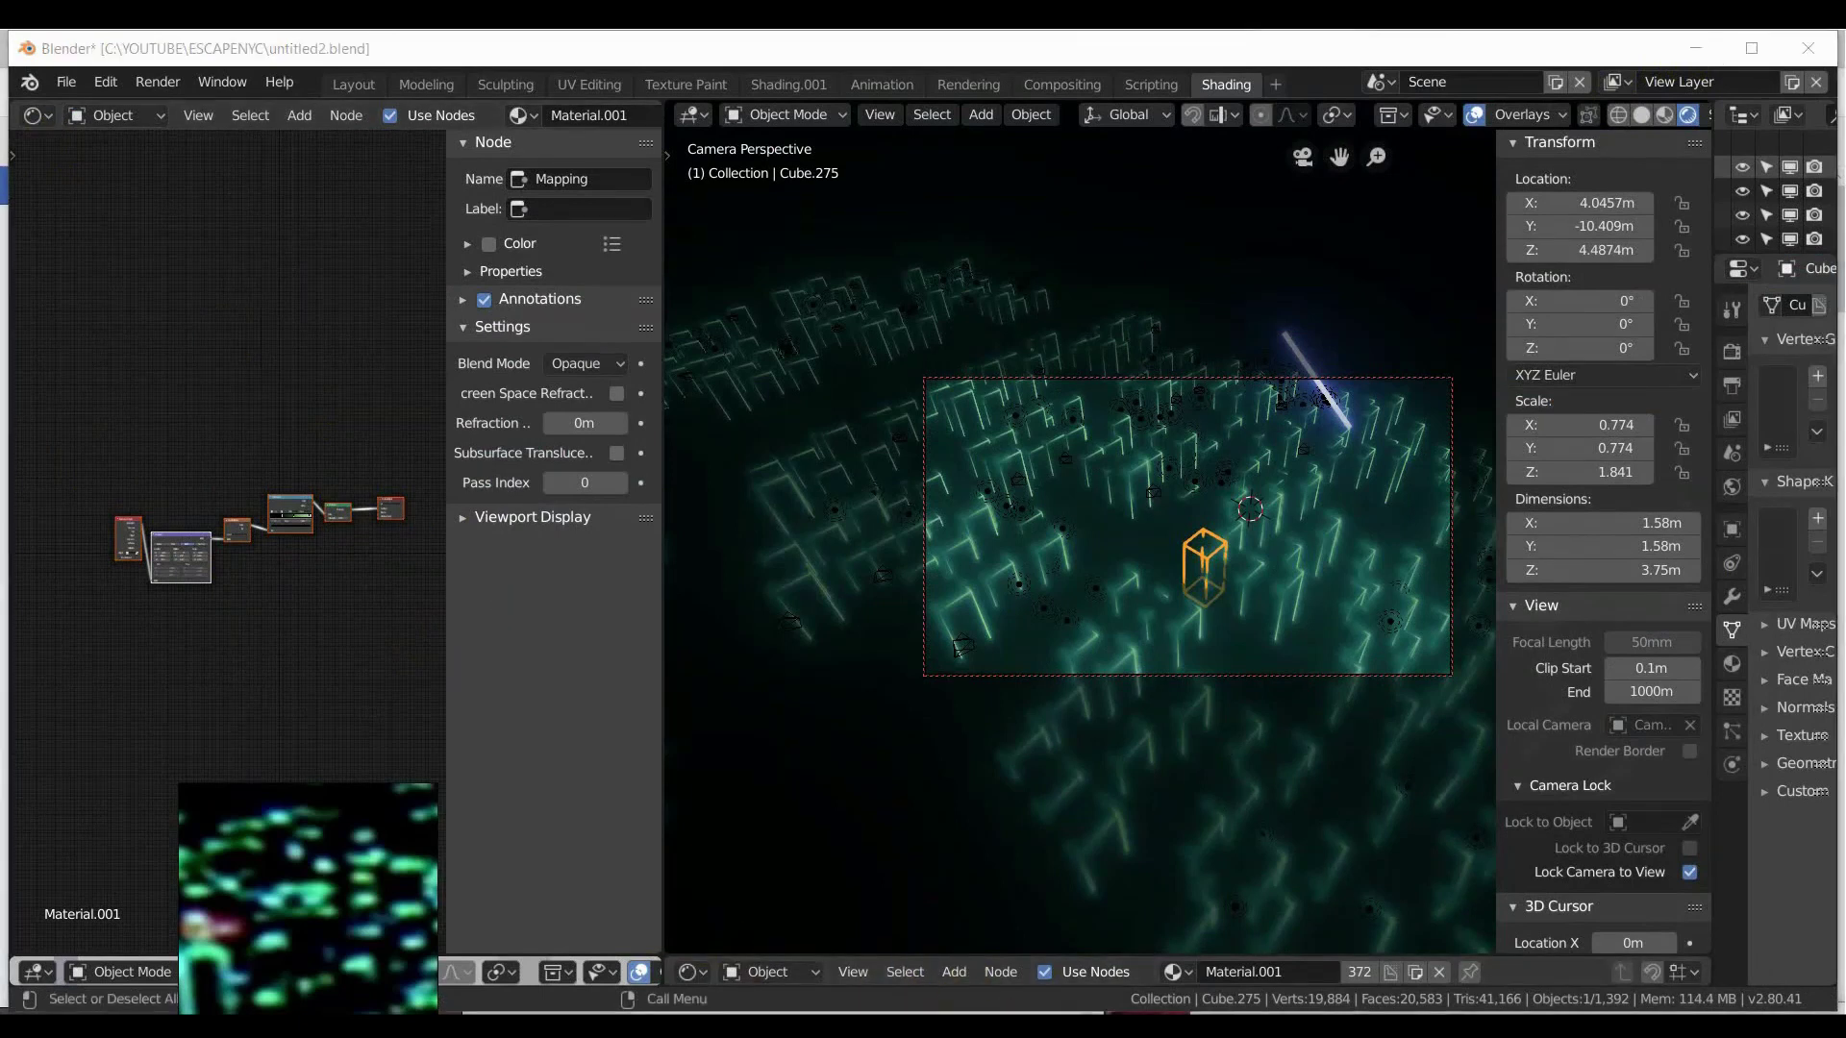
pyautogui.moveTo(921, 1004)
pyautogui.click(1106, 927)
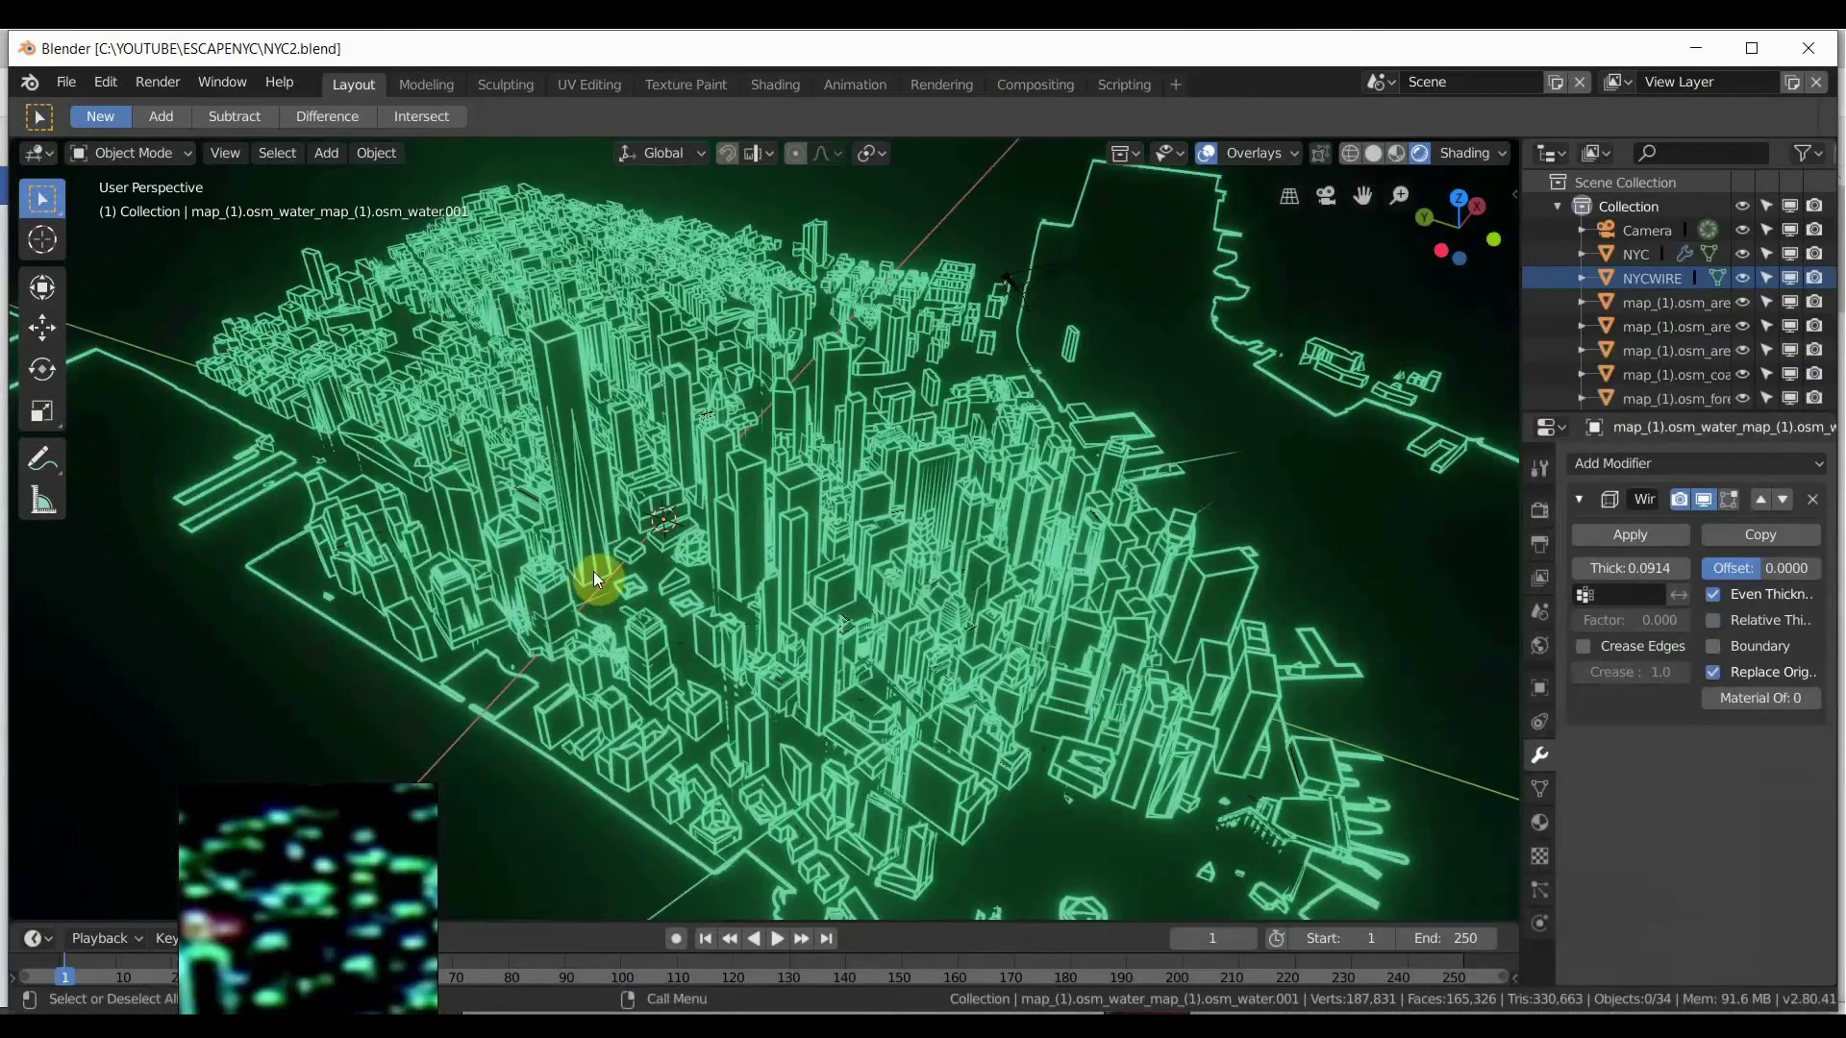
# Select the NYCWIRE buildings and try moving them, then select the NYC wireframe object and try moving it.
pyautogui.click(744, 528)
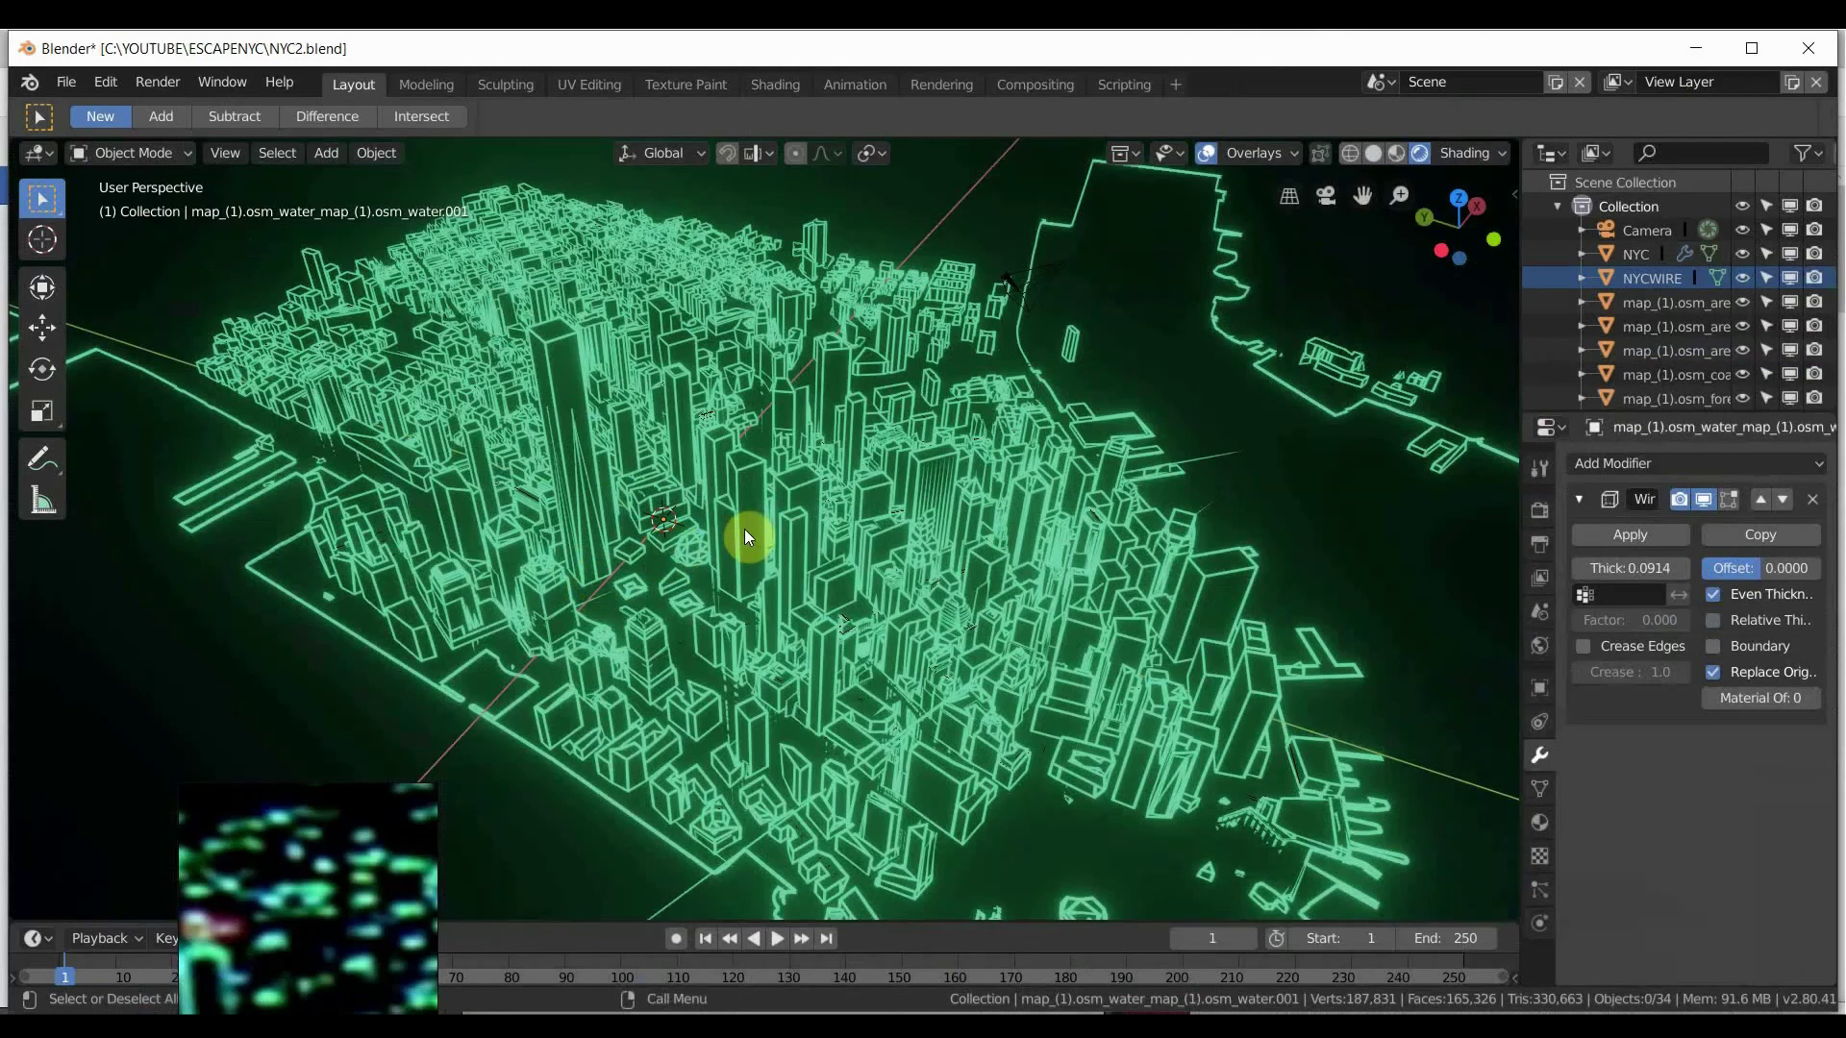
pyautogui.press('g')
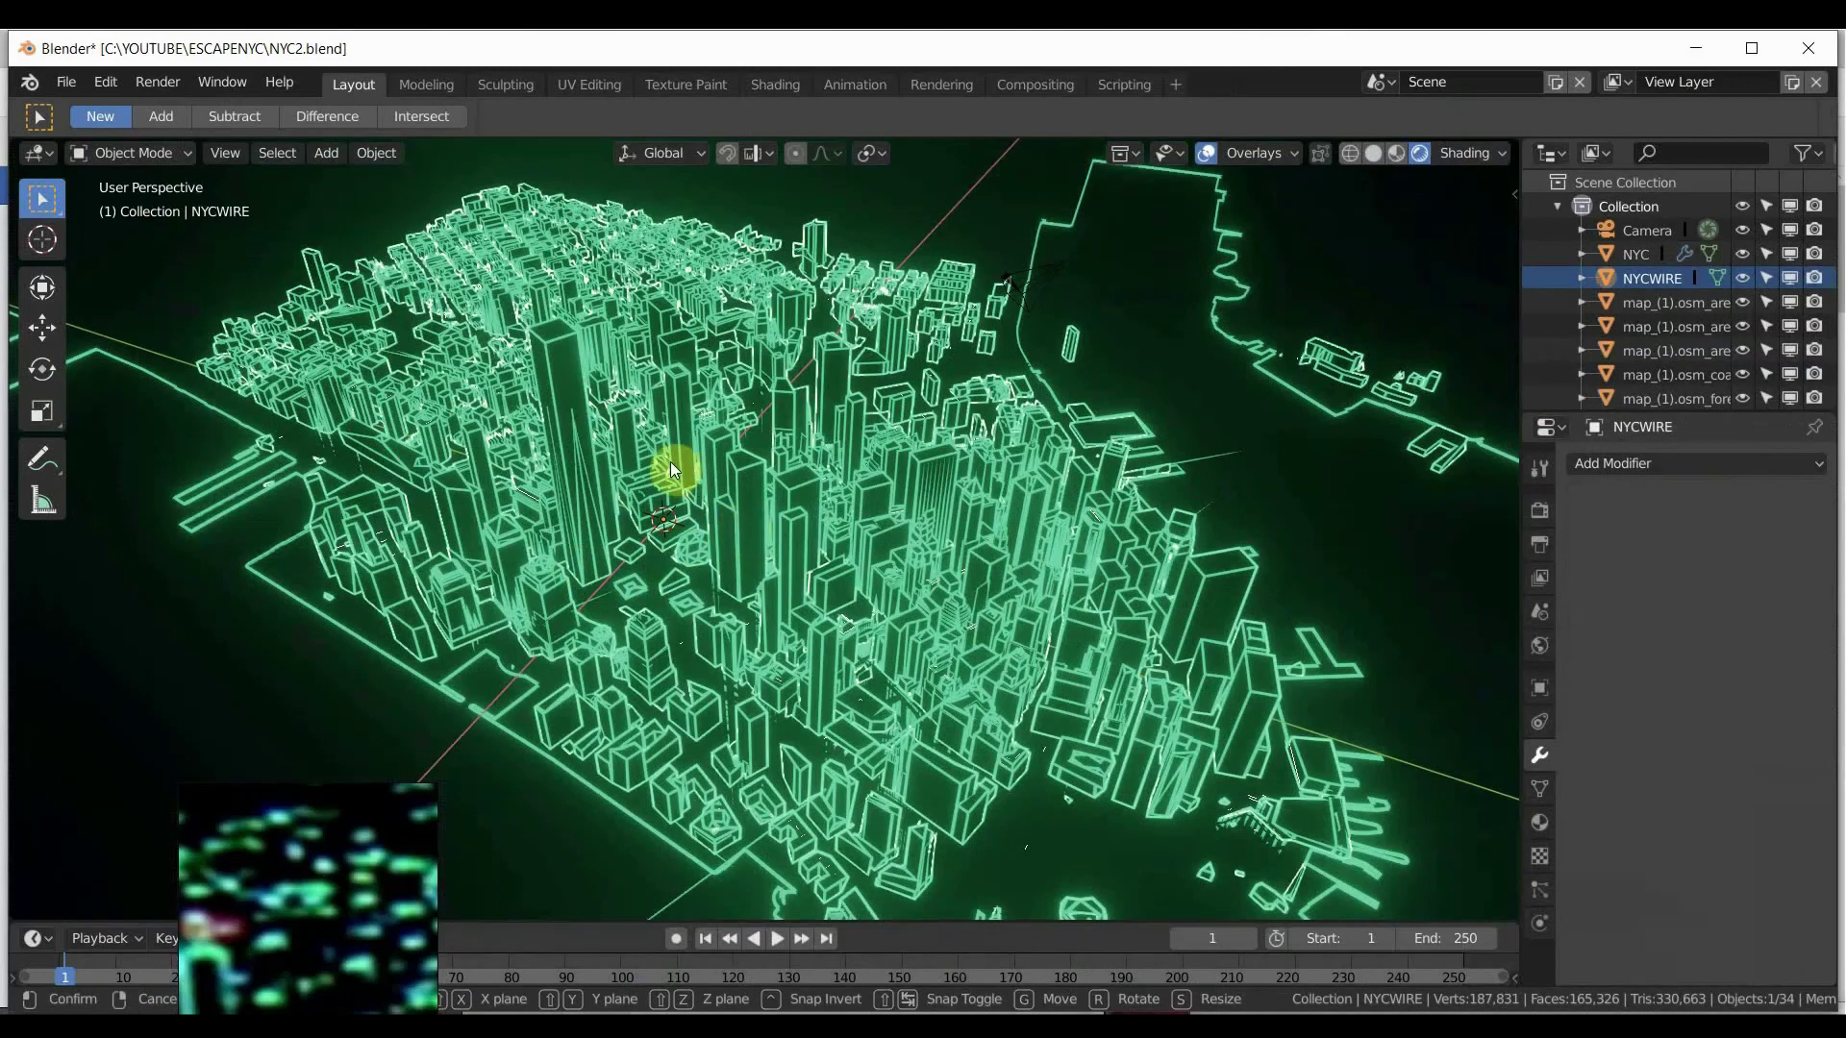
pyautogui.scroll(5, 671, 462)
pyautogui.click(683, 469)
pyautogui.press('g')
pyautogui.click(751, 462)
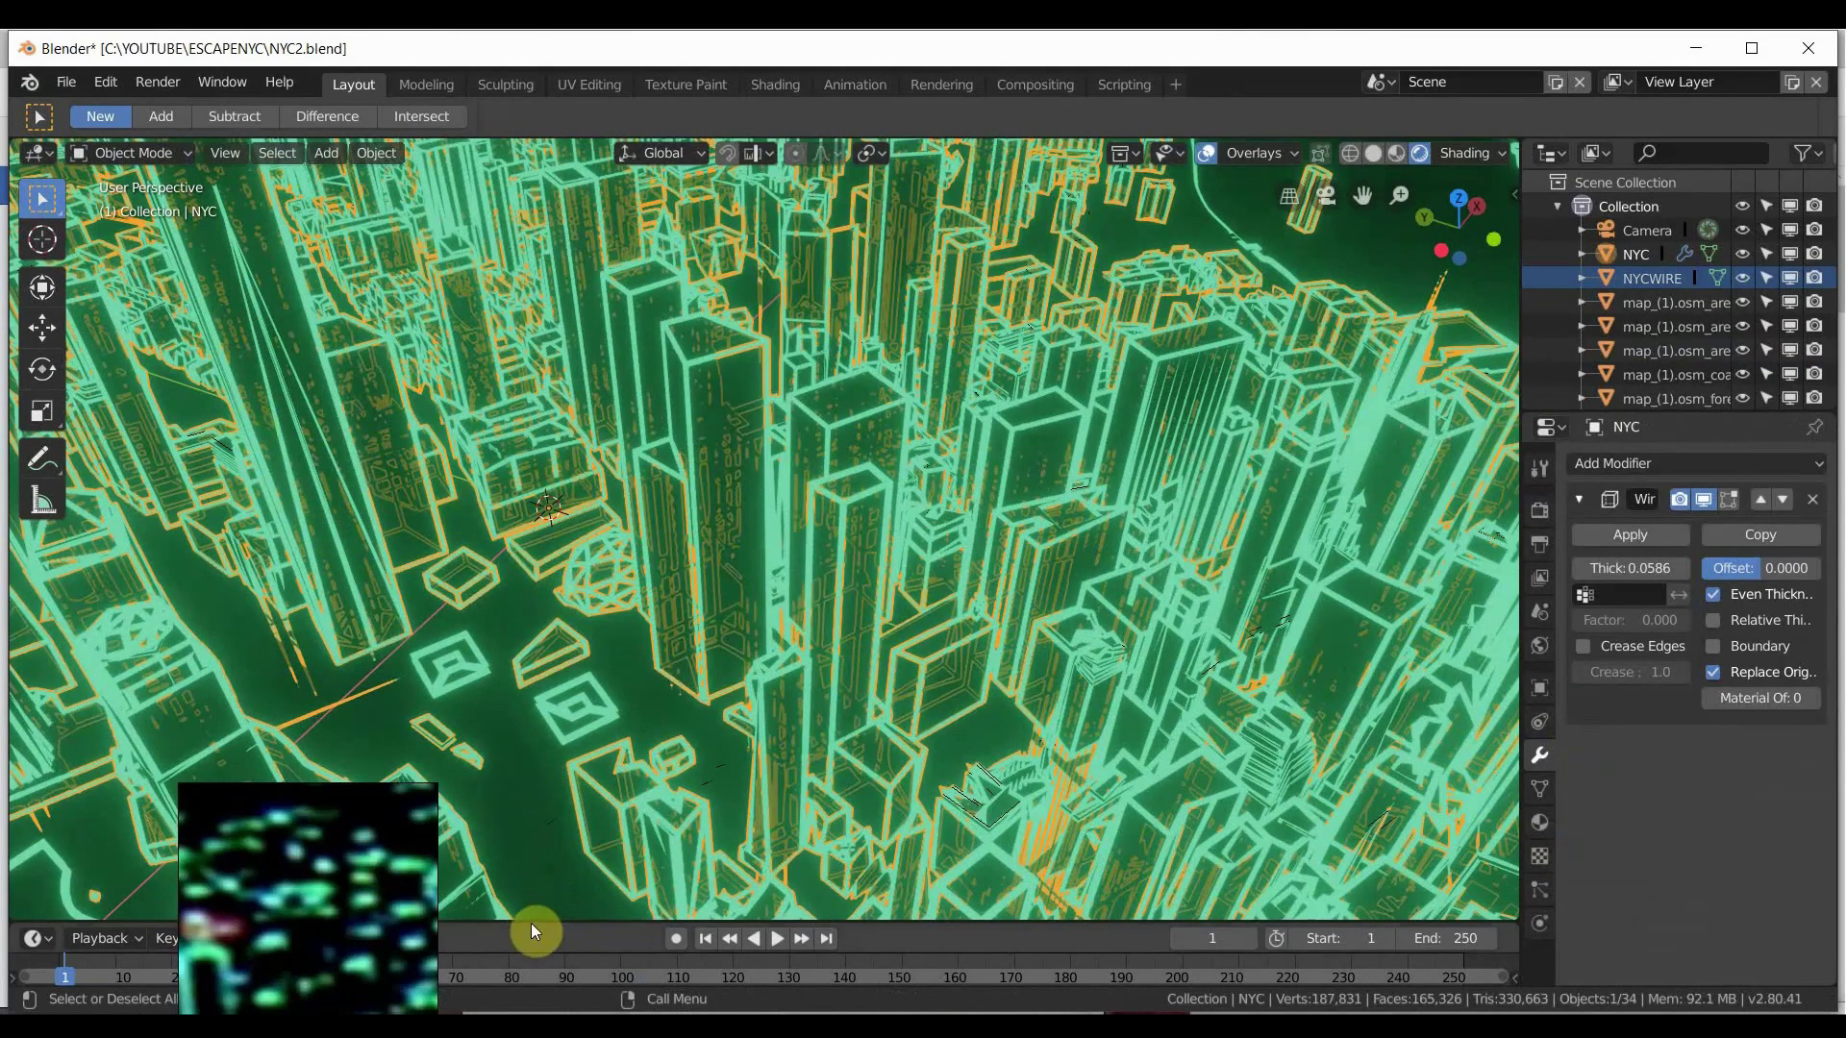
# Enlarge the timeline area and turn it into a Shader Editor showing the Wireglow material's nodes.
pyautogui.moveTo(528, 921); pyautogui.dragTo(610, 362)
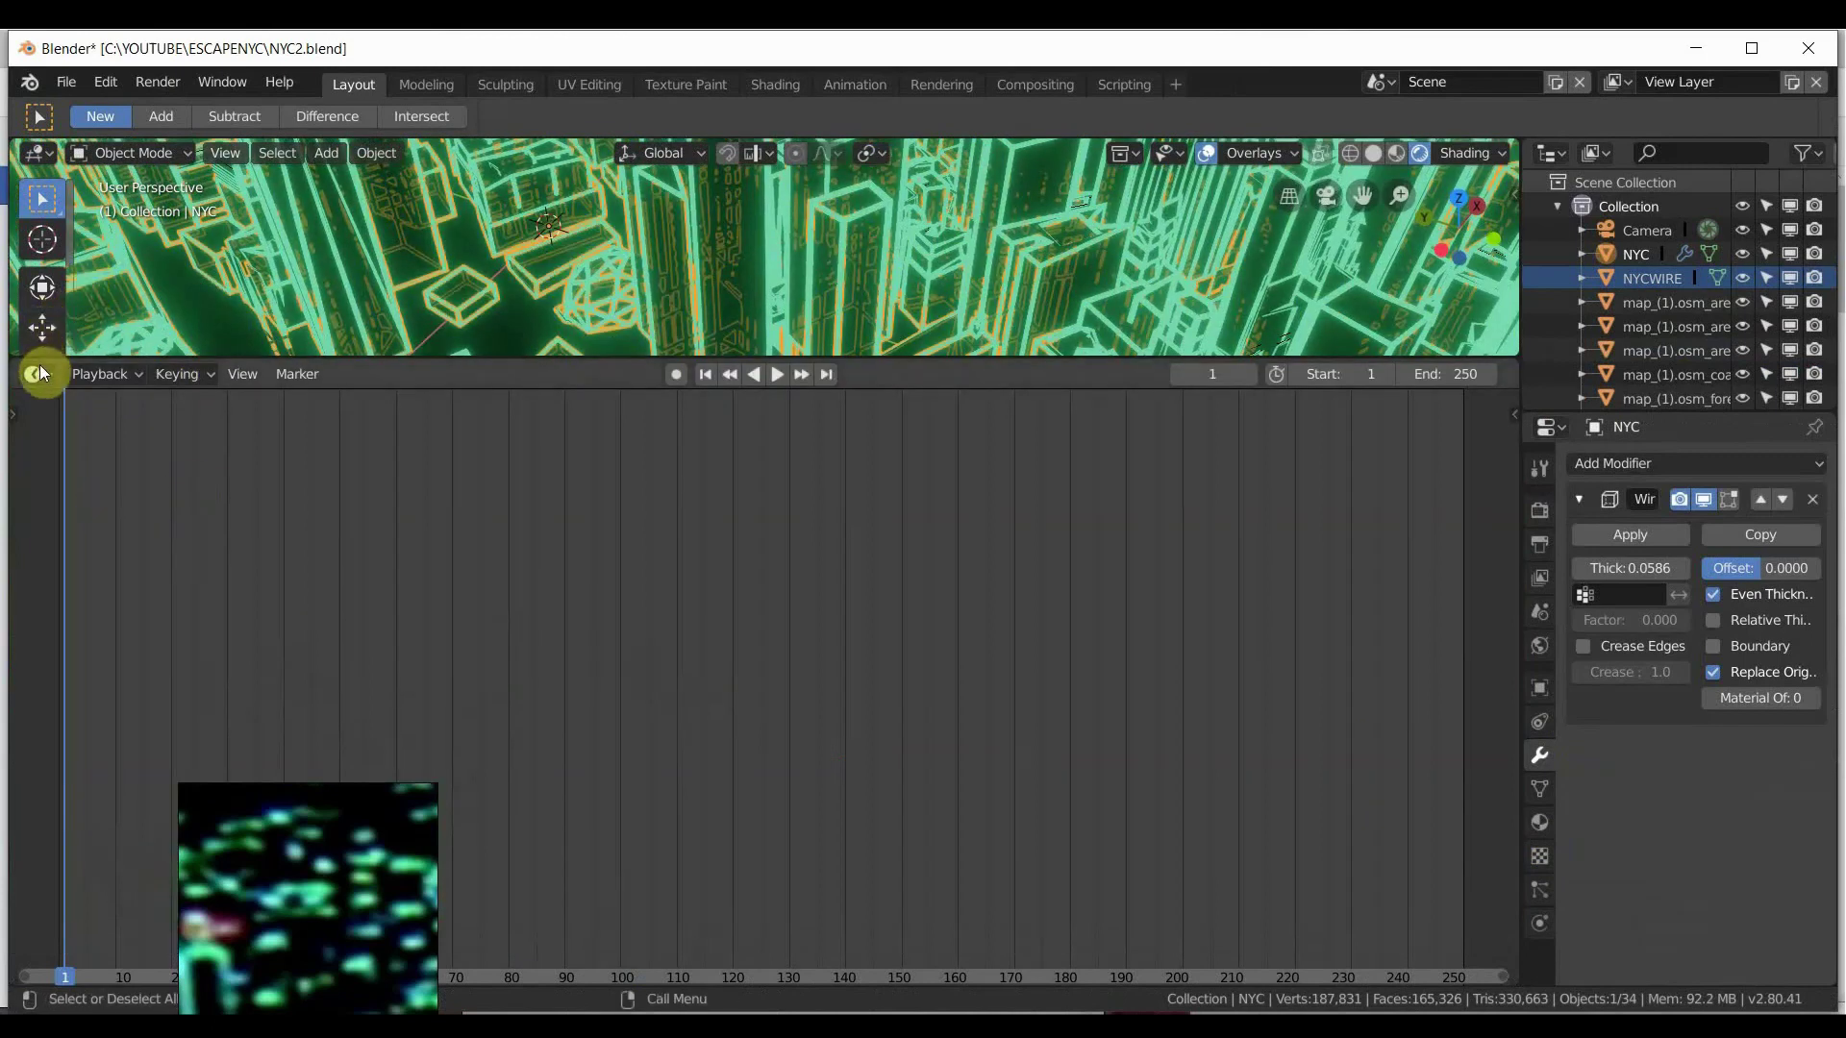
pyautogui.click(37, 374)
pyautogui.click(61, 244)
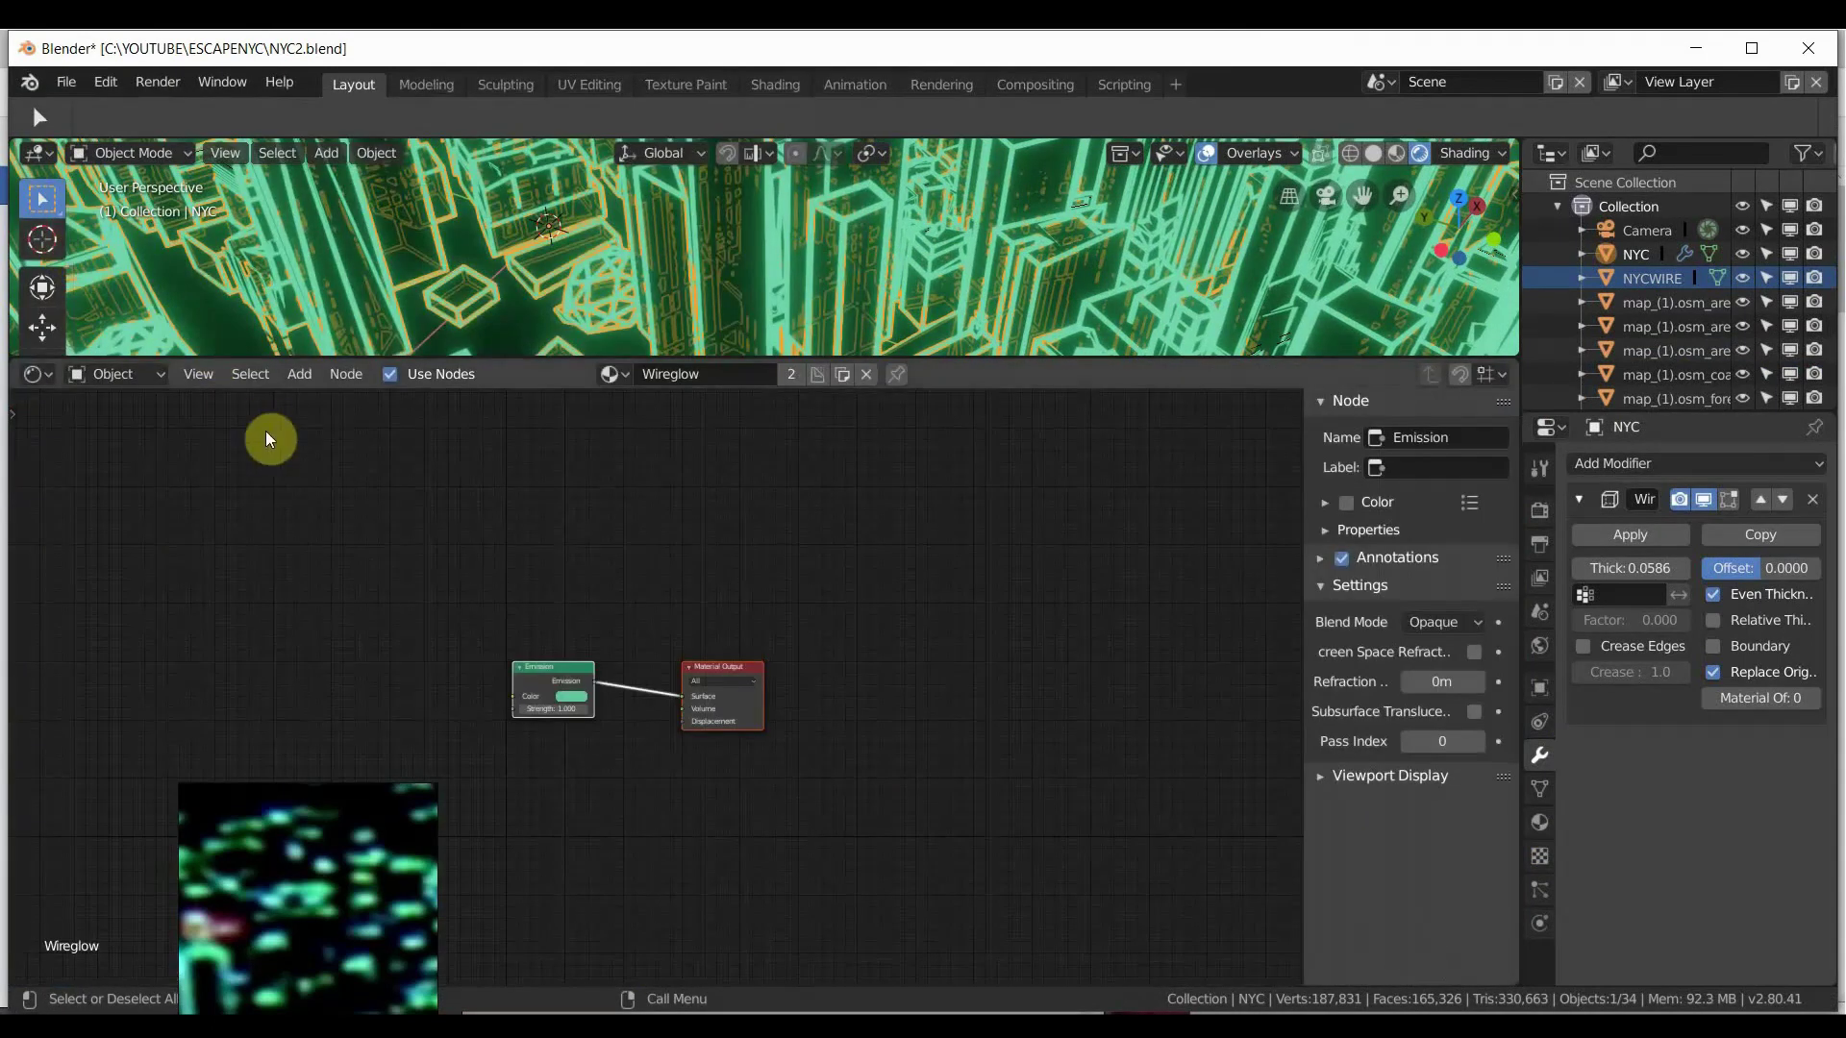
pyautogui.press('Home')
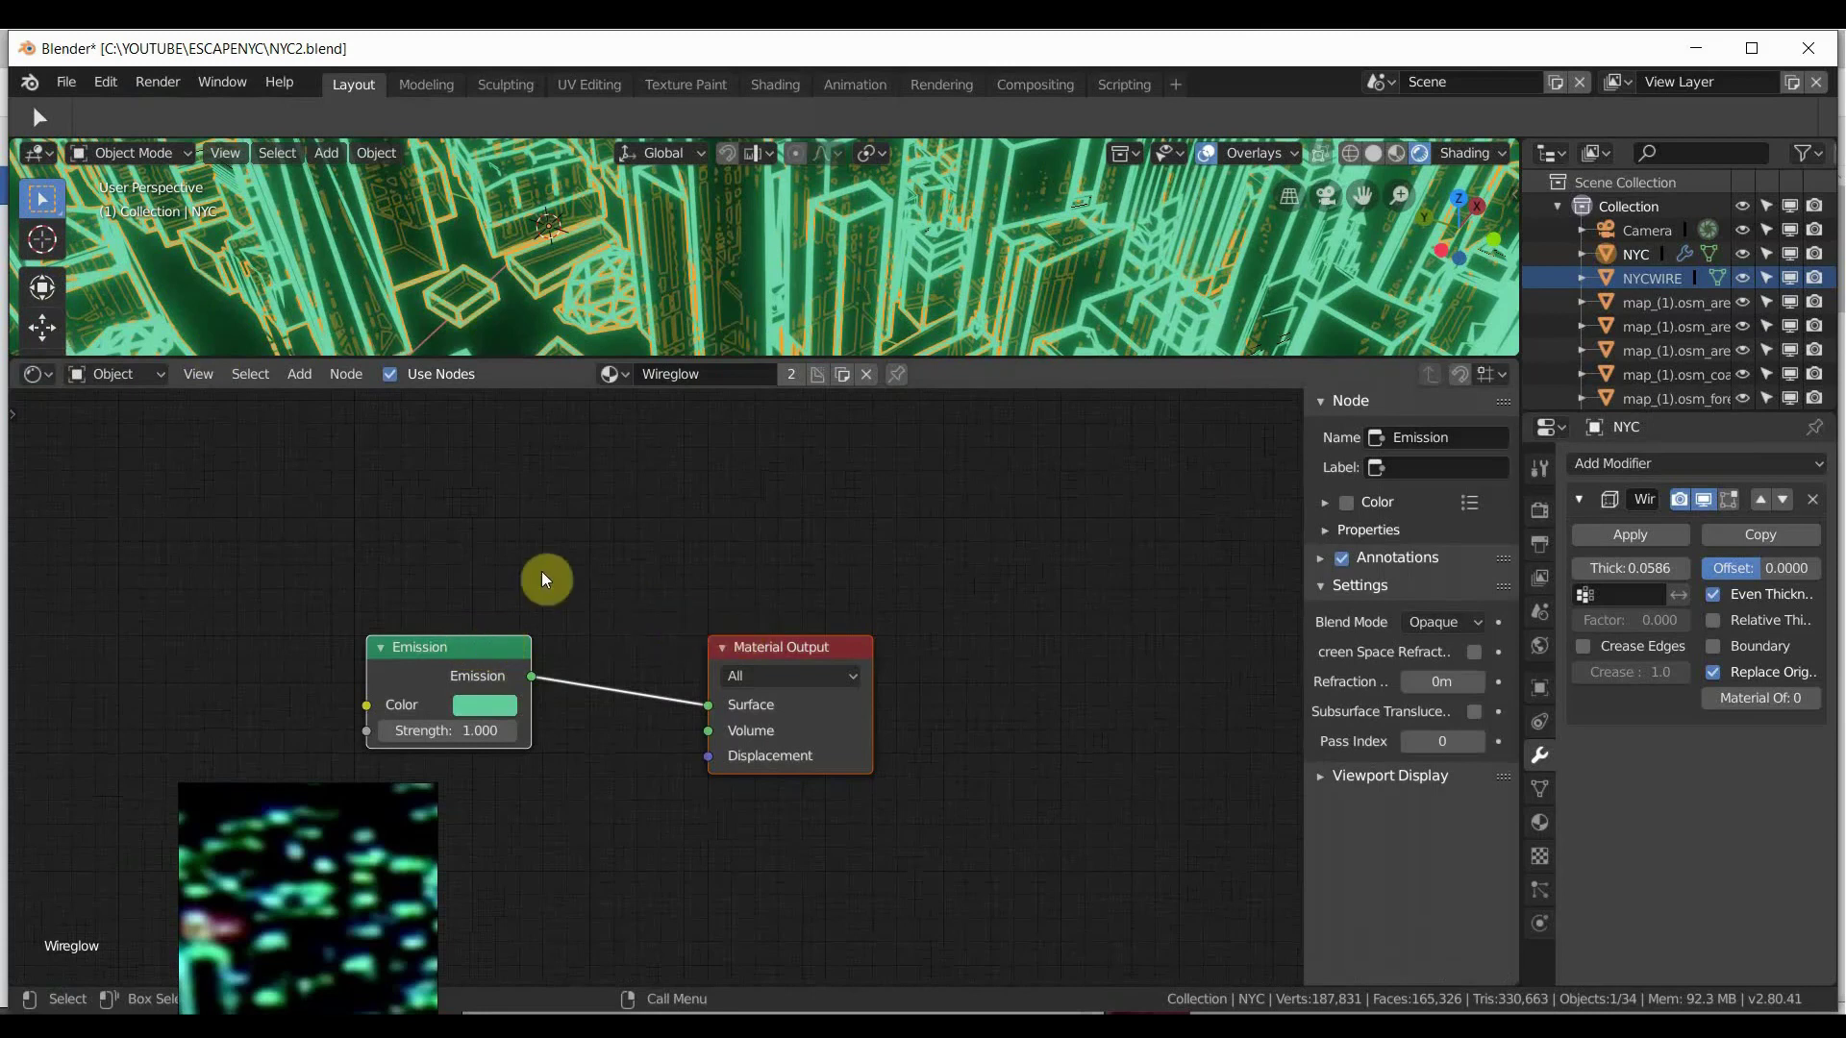
# Replace Wireglow's Emission and Material Output nodes with the gradient node chain copied from Material.001.
pyautogui.moveTo(328, 486); pyautogui.dragTo(986, 873)
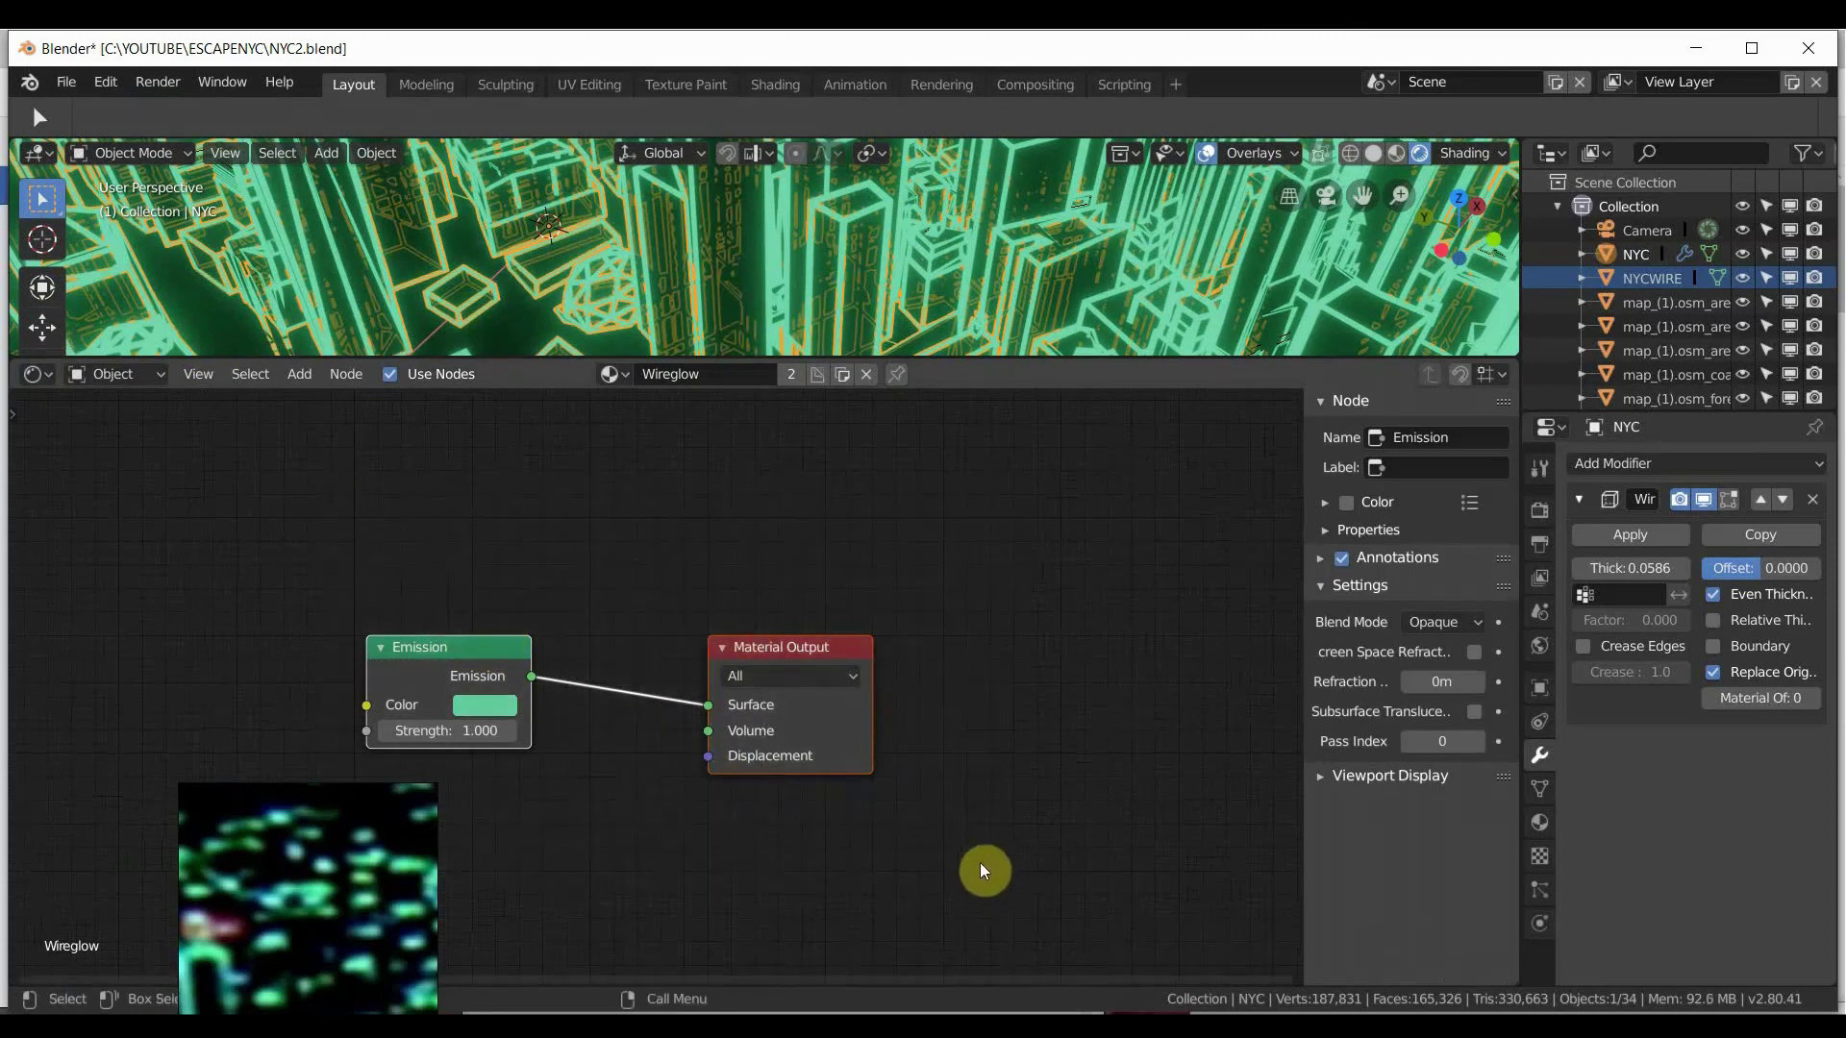
pyautogui.press('x')
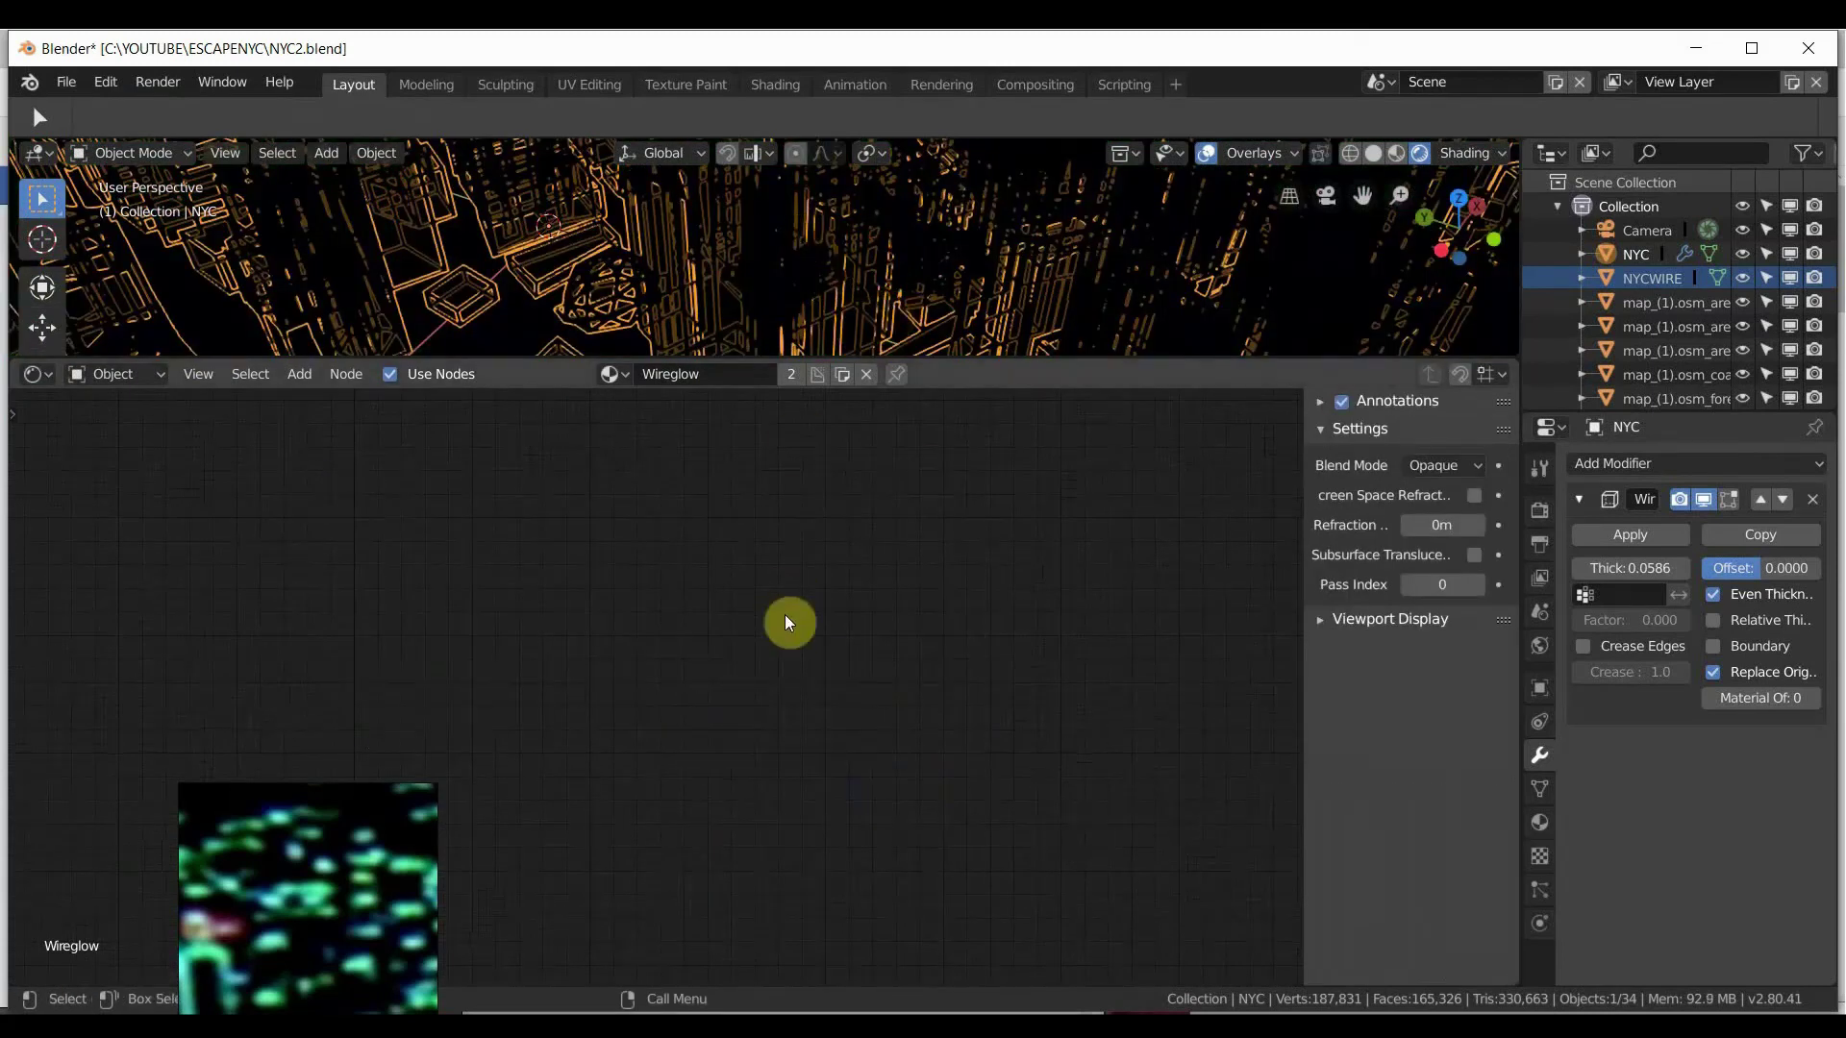
pyautogui.hotkey('ctrl', 'z')
pyautogui.press('Home')
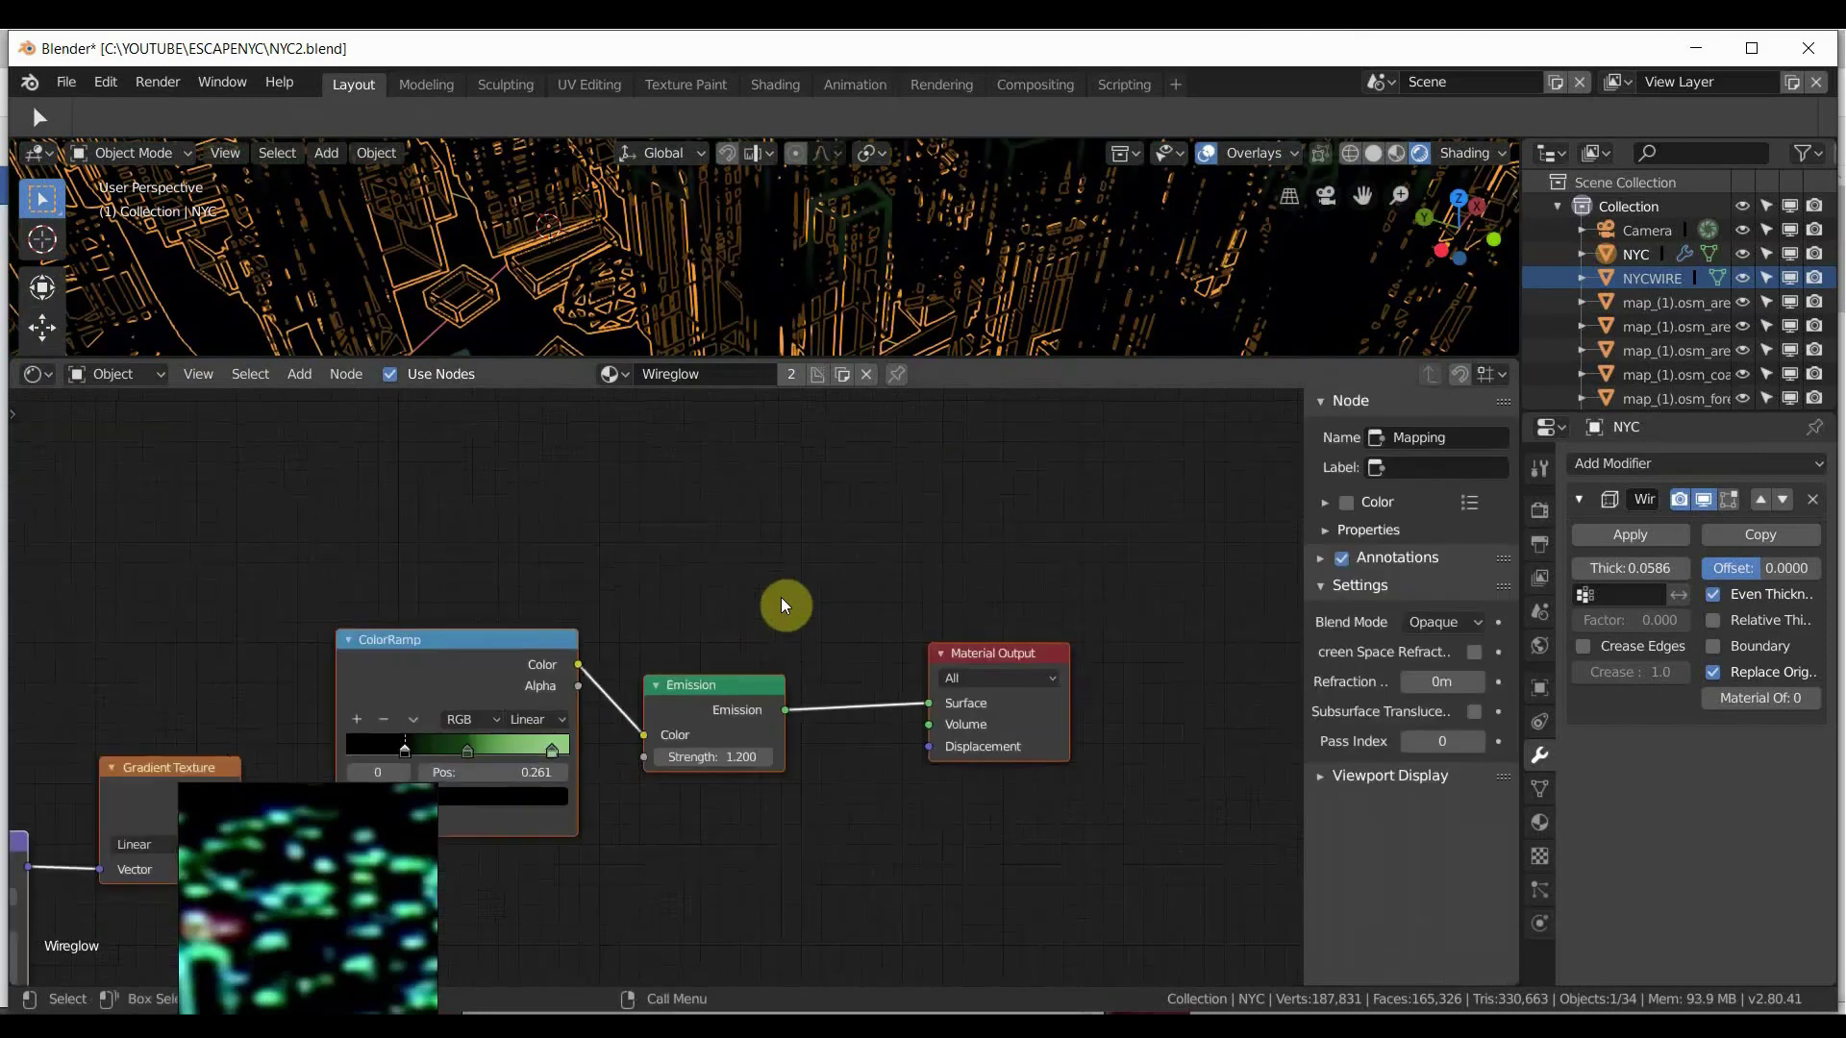
pyautogui.moveTo(618, 540); pyautogui.dragTo(906, 487, button='middle')
pyautogui.scroll(-12, 834, 277)
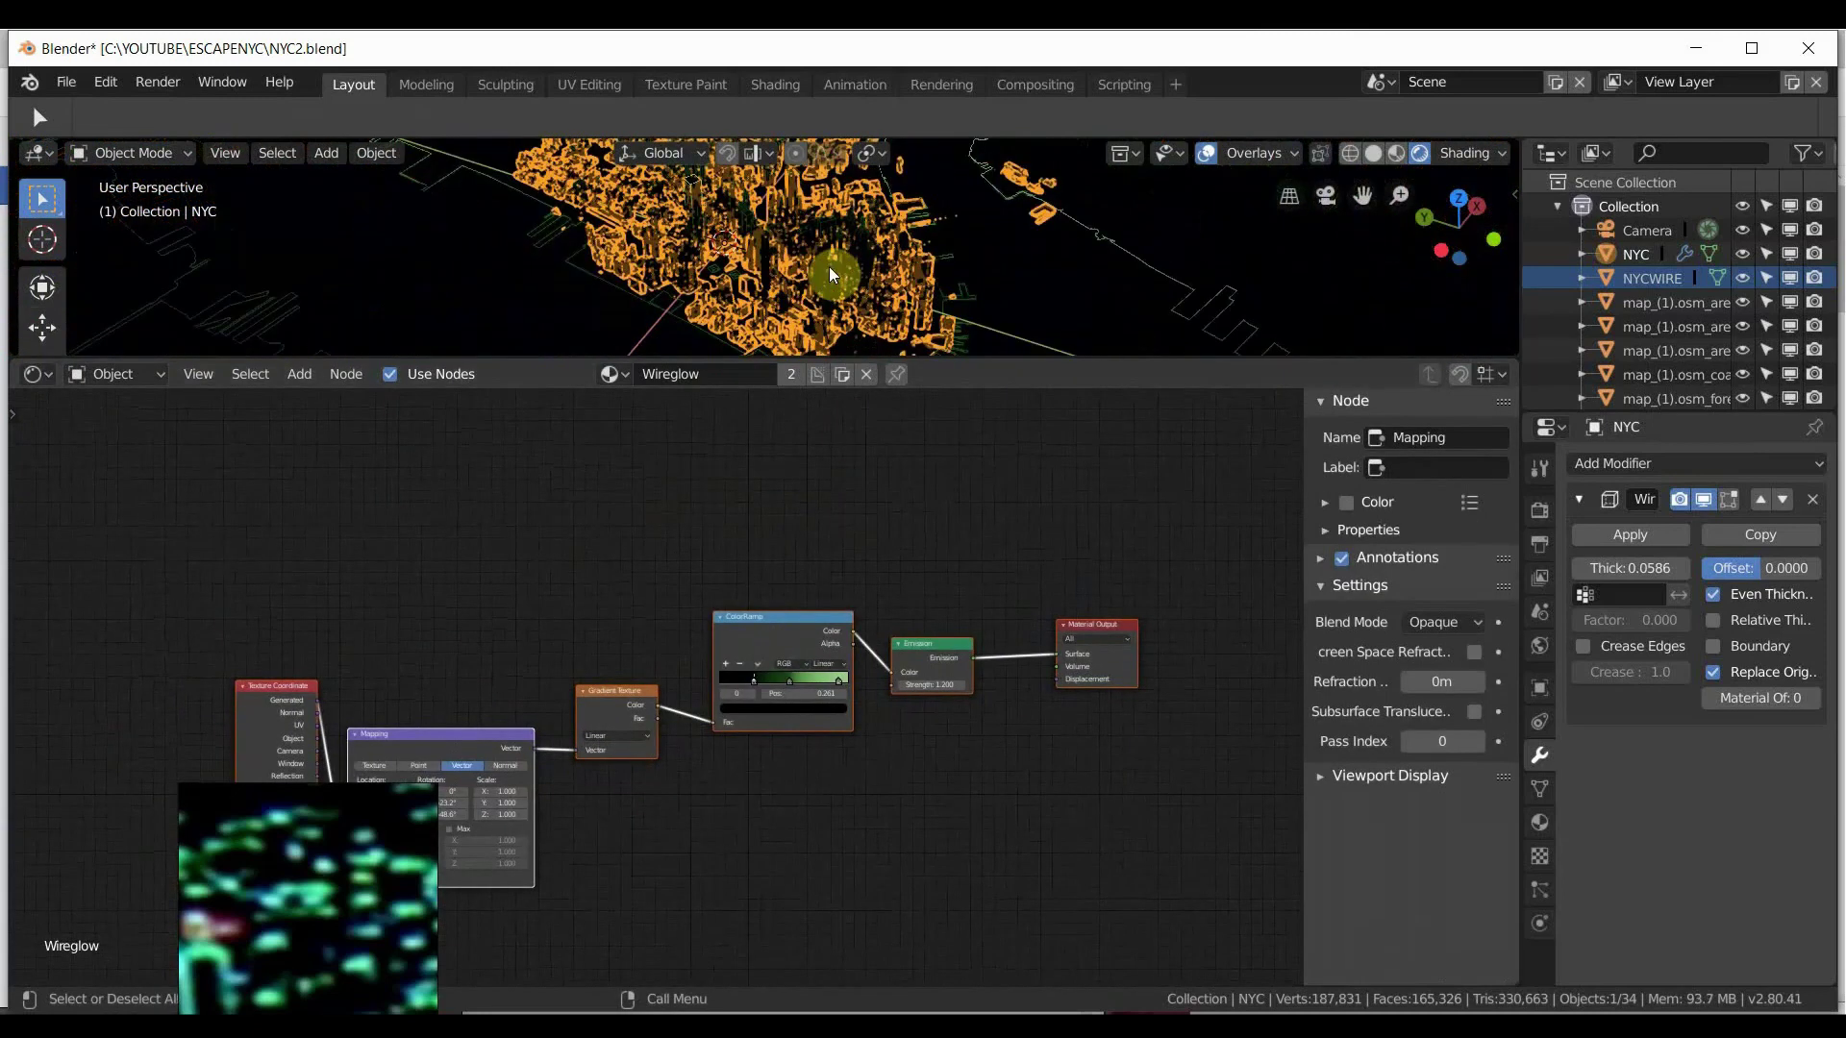
# Select the water outline object and compare the darkened New York city with the block city in untitled2.blend.
pyautogui.moveTo(832, 276); pyautogui.dragTo(788, 266, button='middle')
pyautogui.click(630, 210)
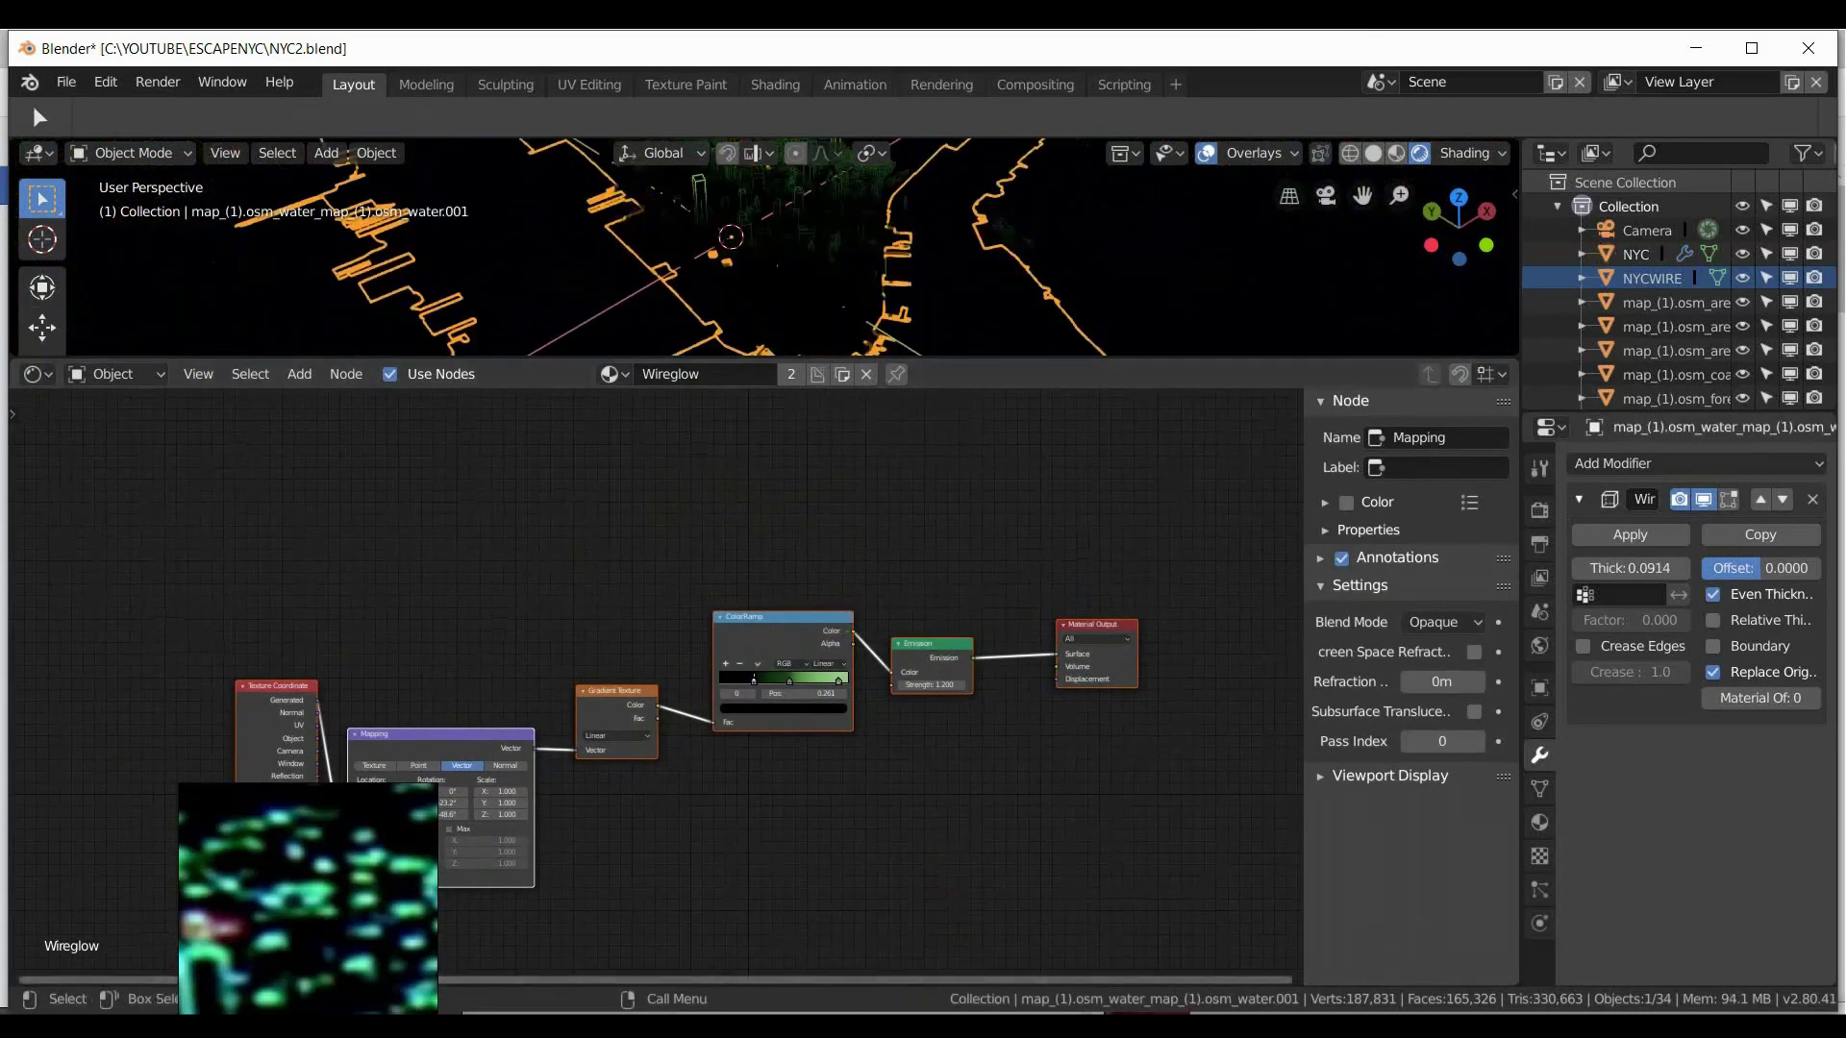
pyautogui.click(1132, 976)
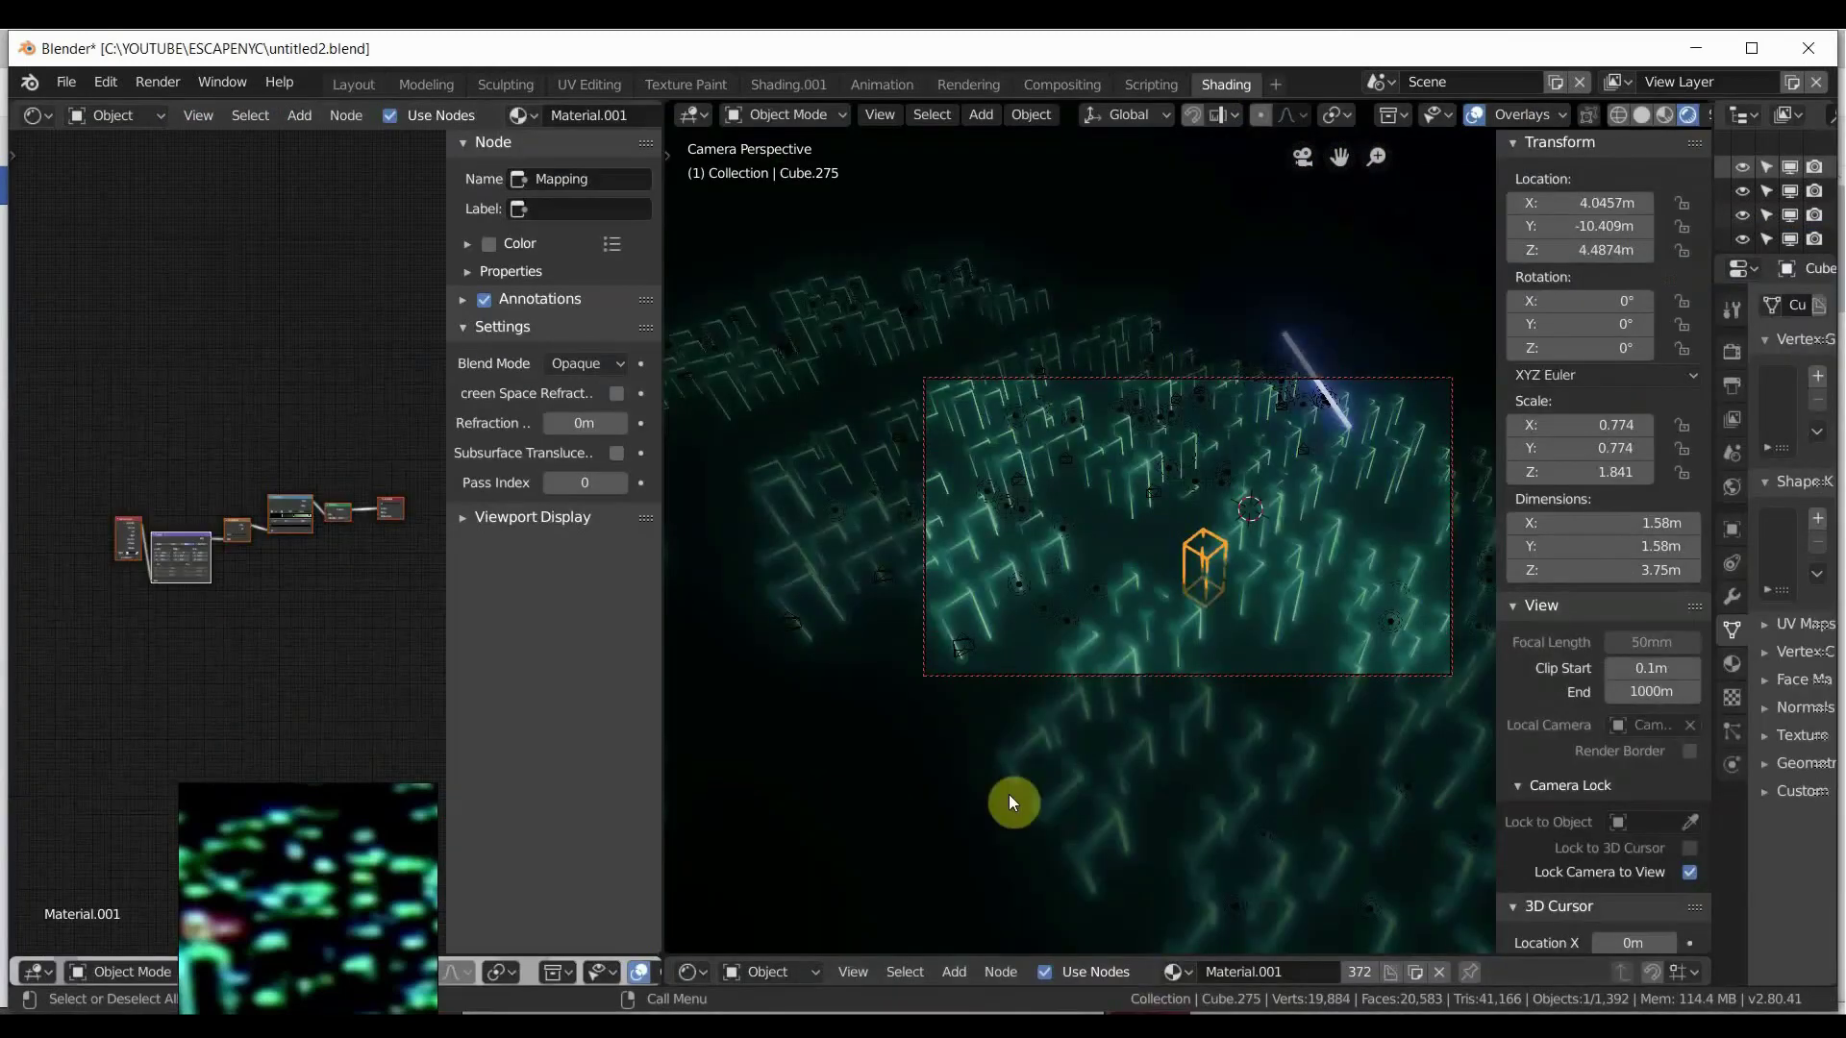
pyautogui.hotkey('alt', 'Tab')
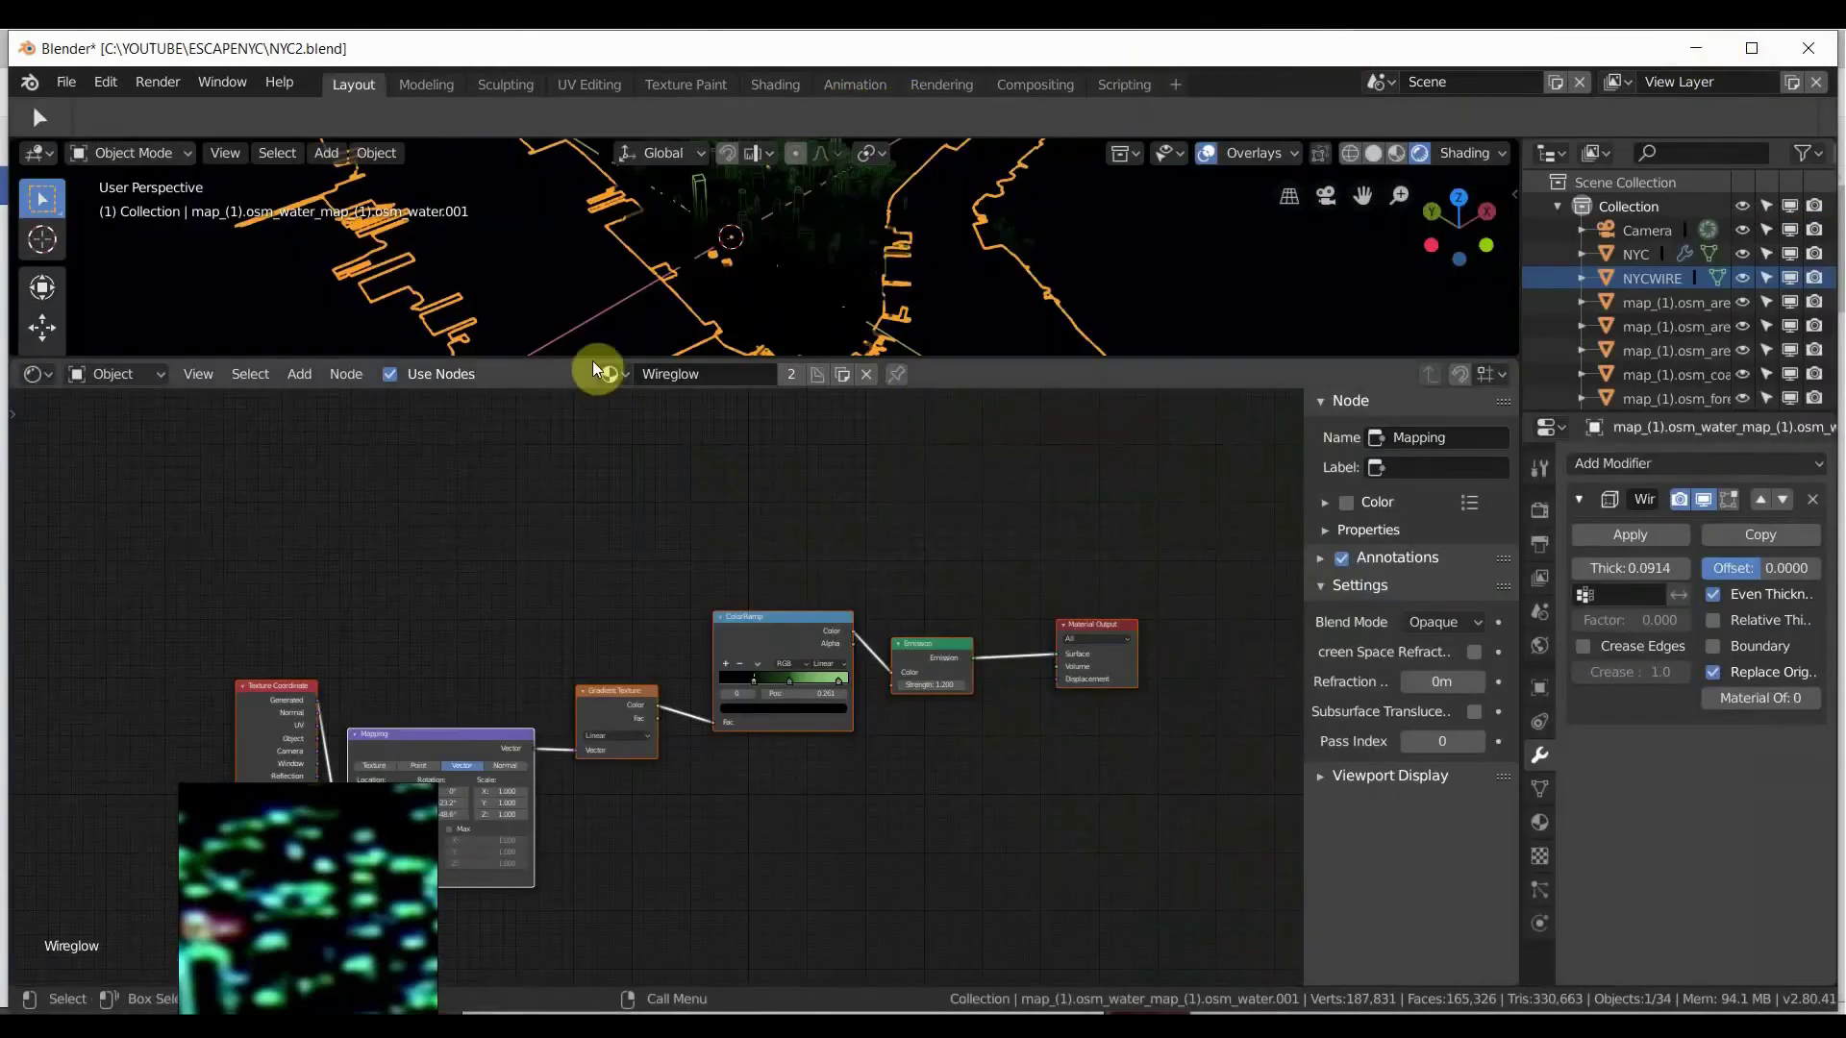
# Enlarge the 3D viewport, raise Wireglow's Emission strength to 3.8, and deselect the water outline to check the glow.
pyautogui.moveTo(590, 362); pyautogui.dragTo(550, 651)
pyautogui.moveTo(673, 274); pyautogui.dragTo(701, 507, button='middle')
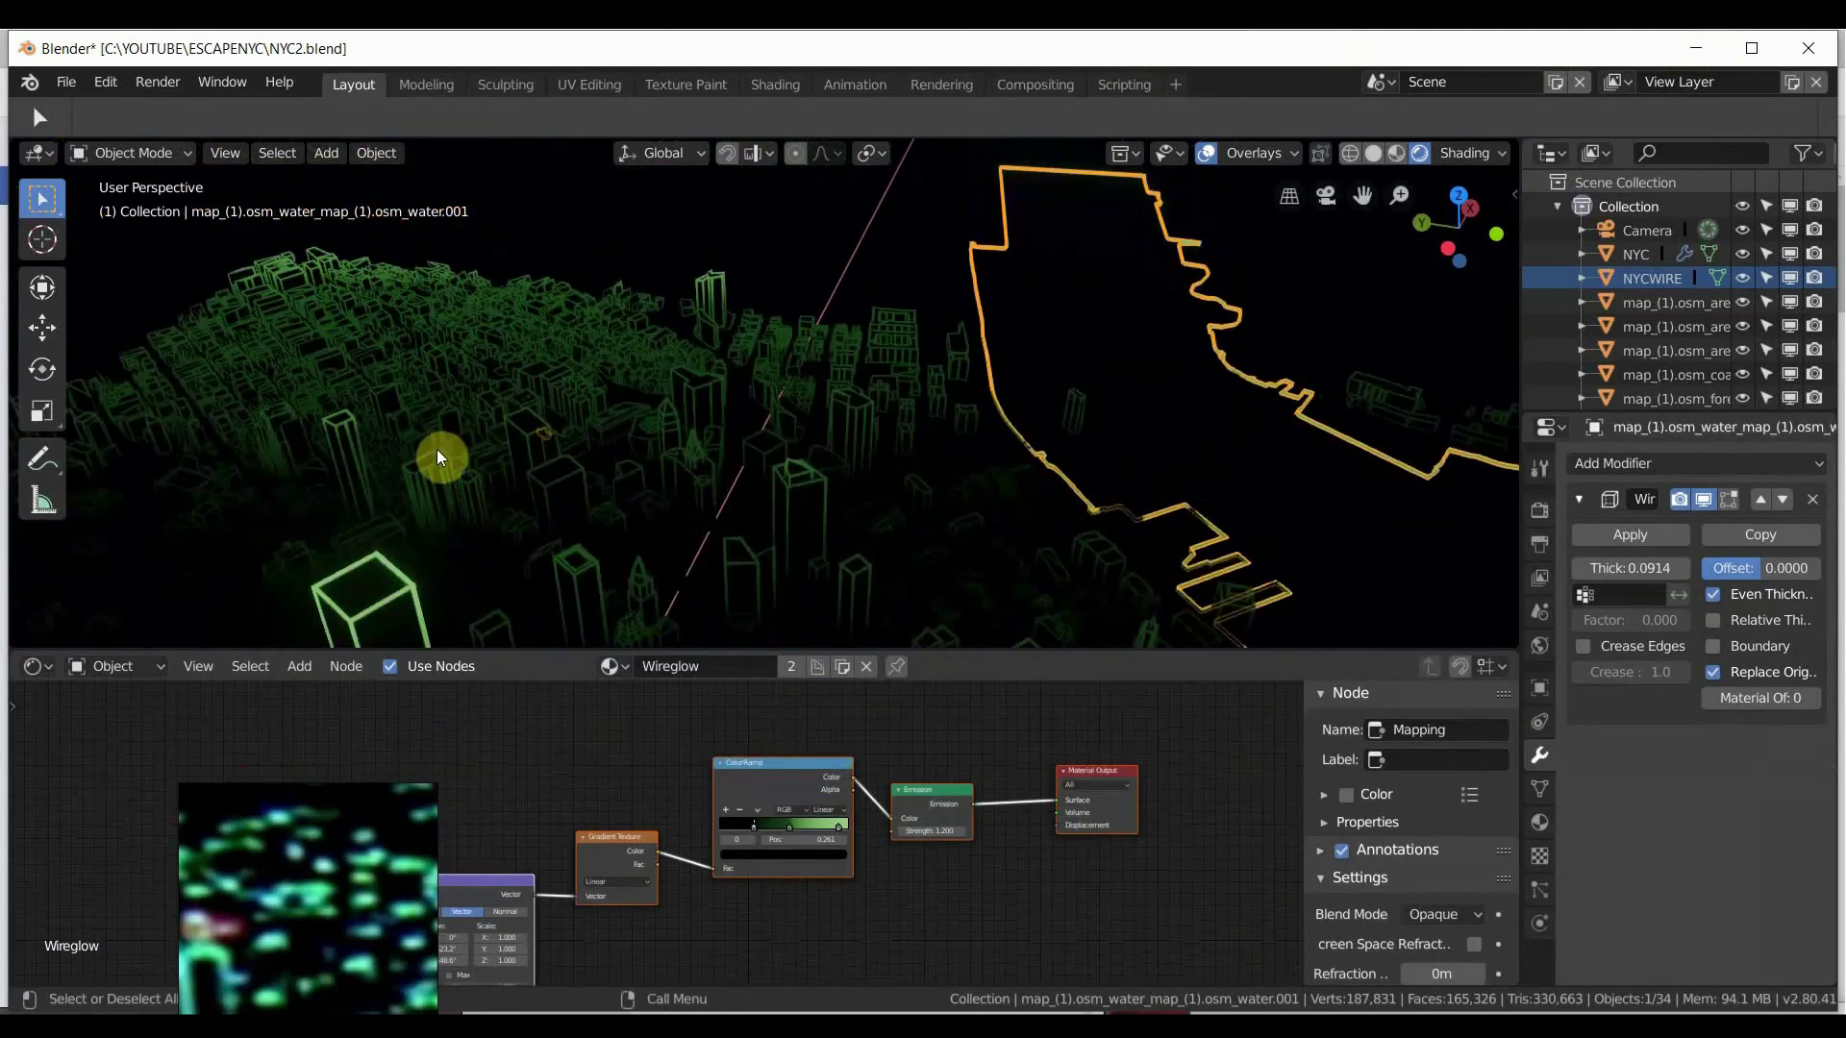
pyautogui.moveTo(464, 415); pyautogui.dragTo(492, 346, button='middle')
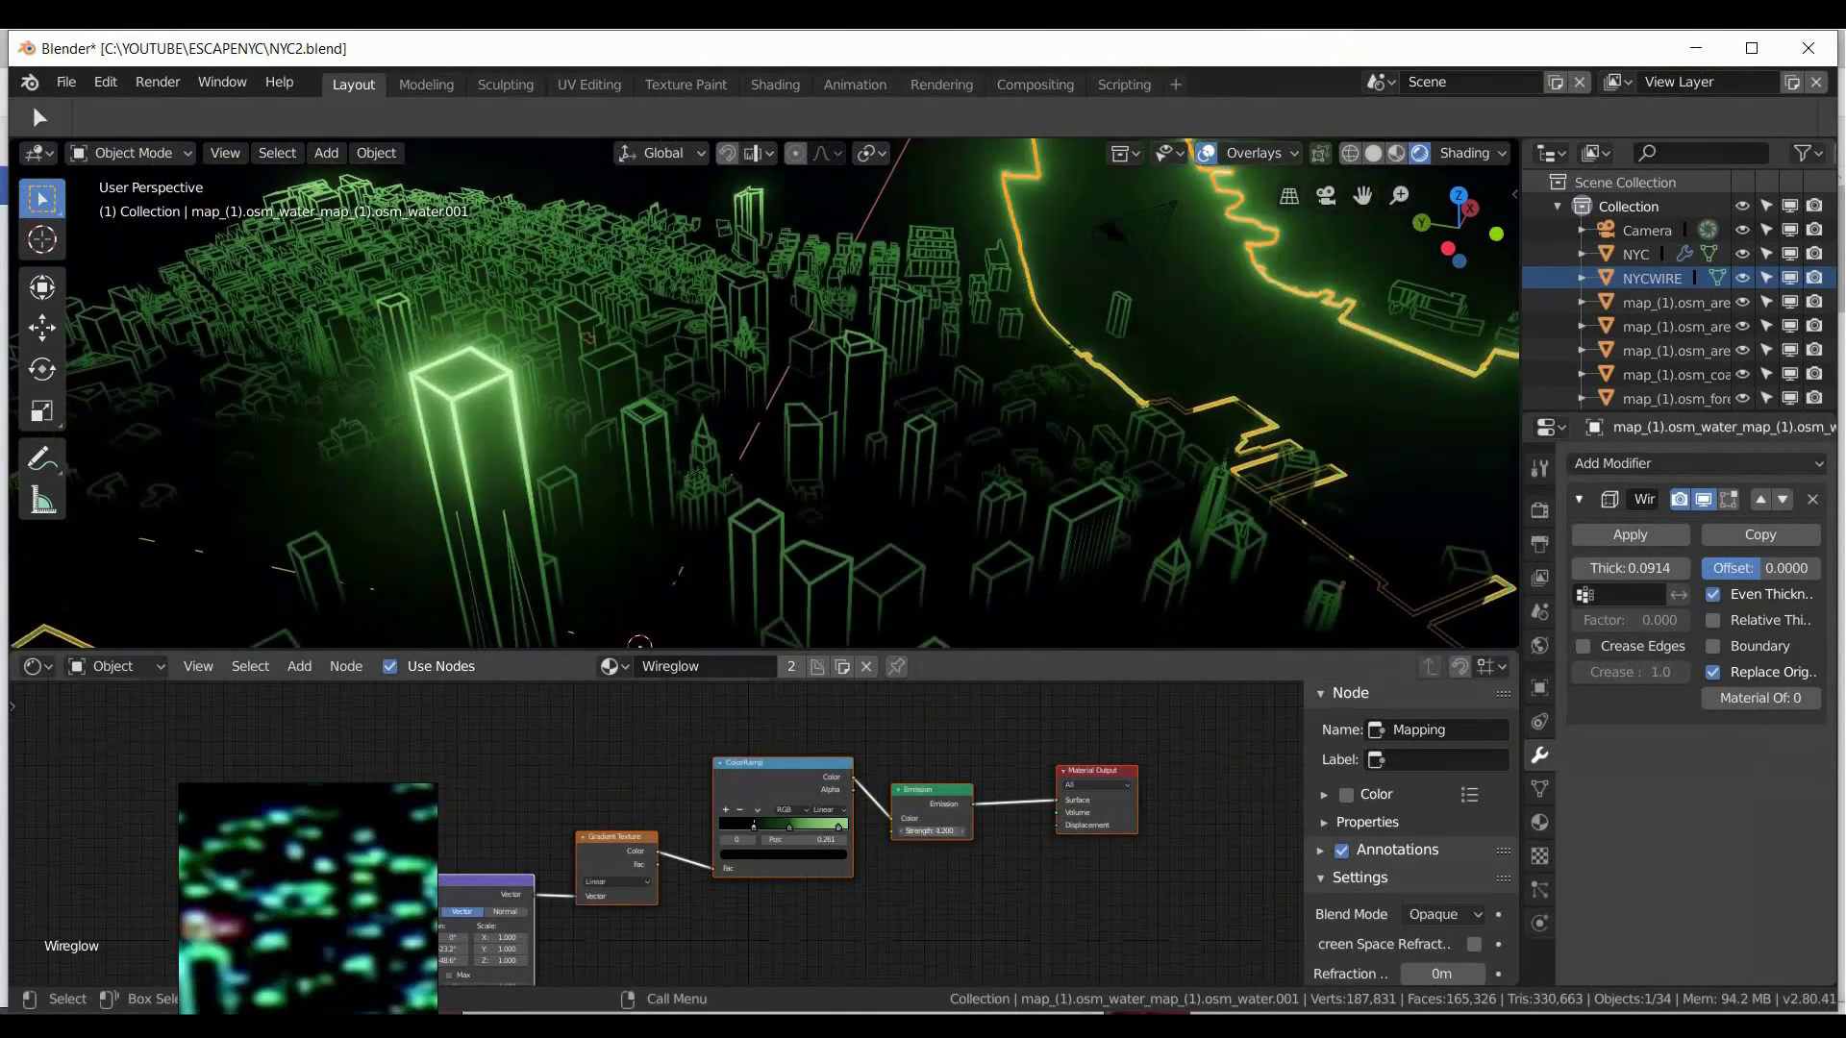
pyautogui.scroll(-6, 807, 440)
pyautogui.moveTo(750, 409); pyautogui.dragTo(667, 399, button='middle')
pyautogui.click(699, 290)
pyautogui.scroll(3, 712, 365)
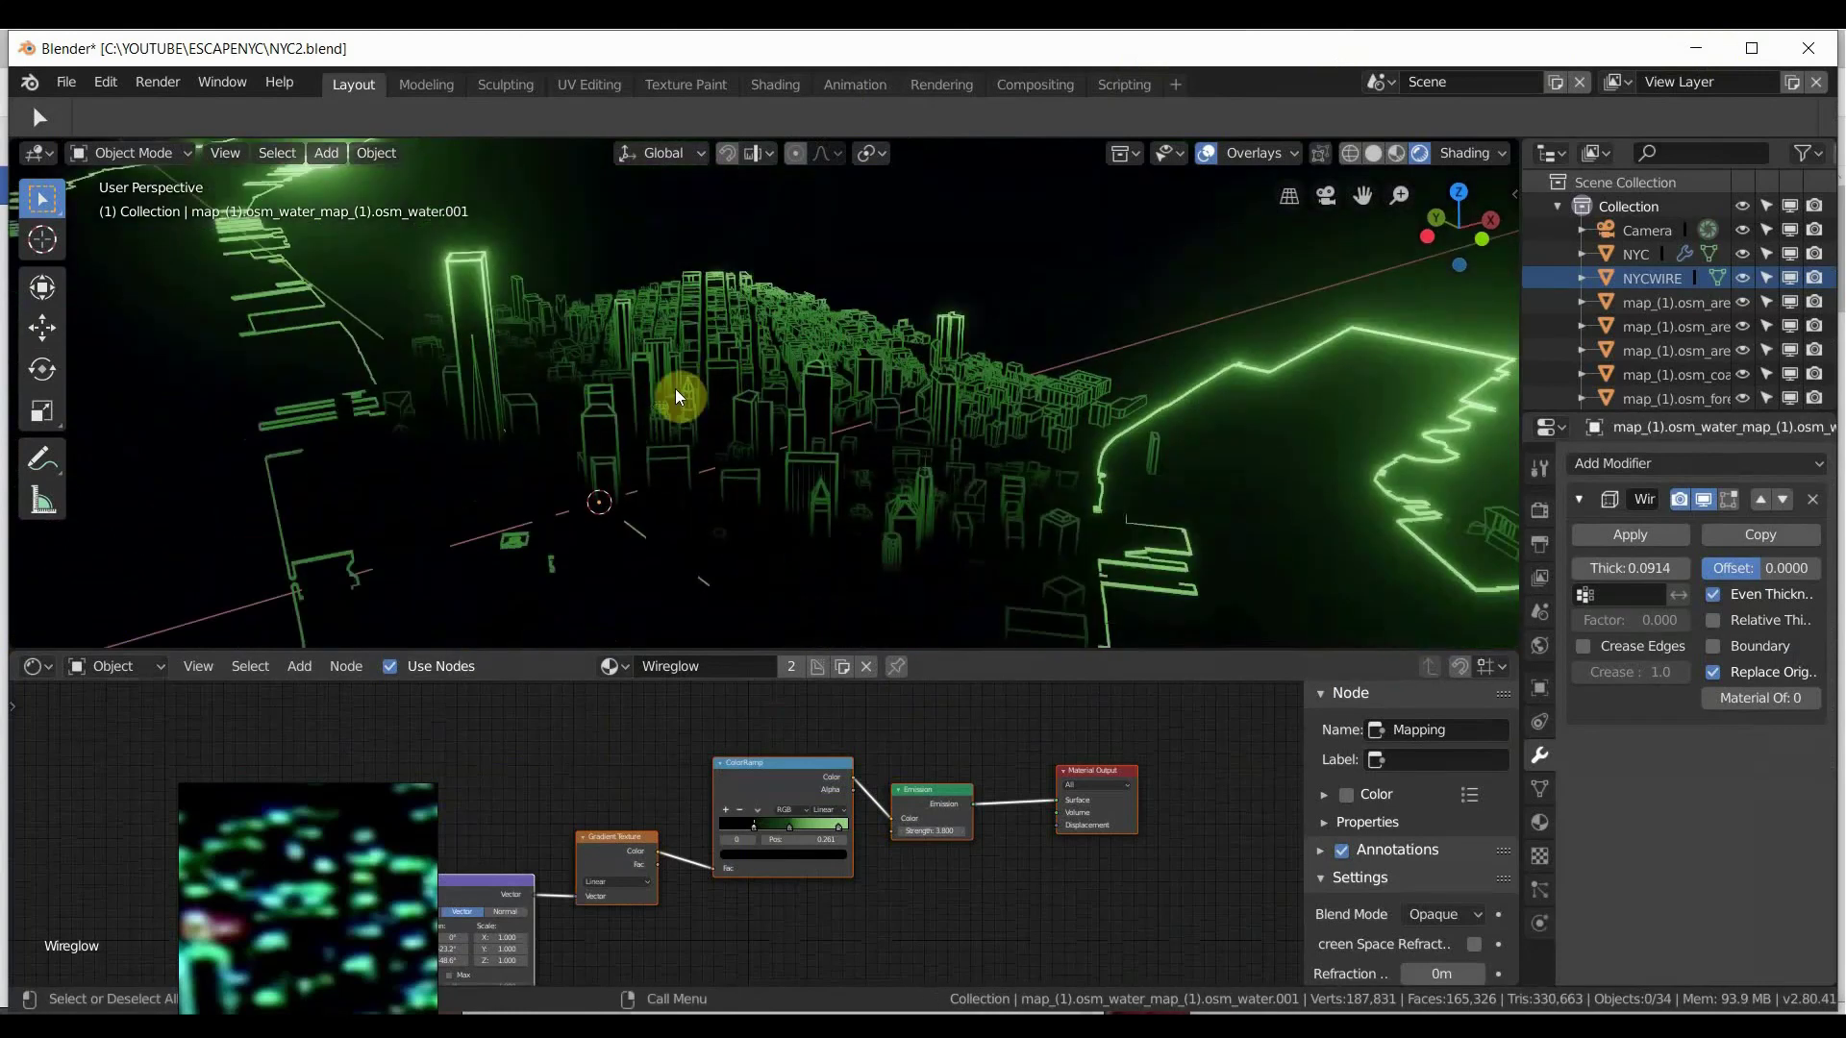
# Redirect the gradient across the city by setting the Mapping node's rotation to about 91.8° on Y and 0° on Z.
pyautogui.click(662, 408)
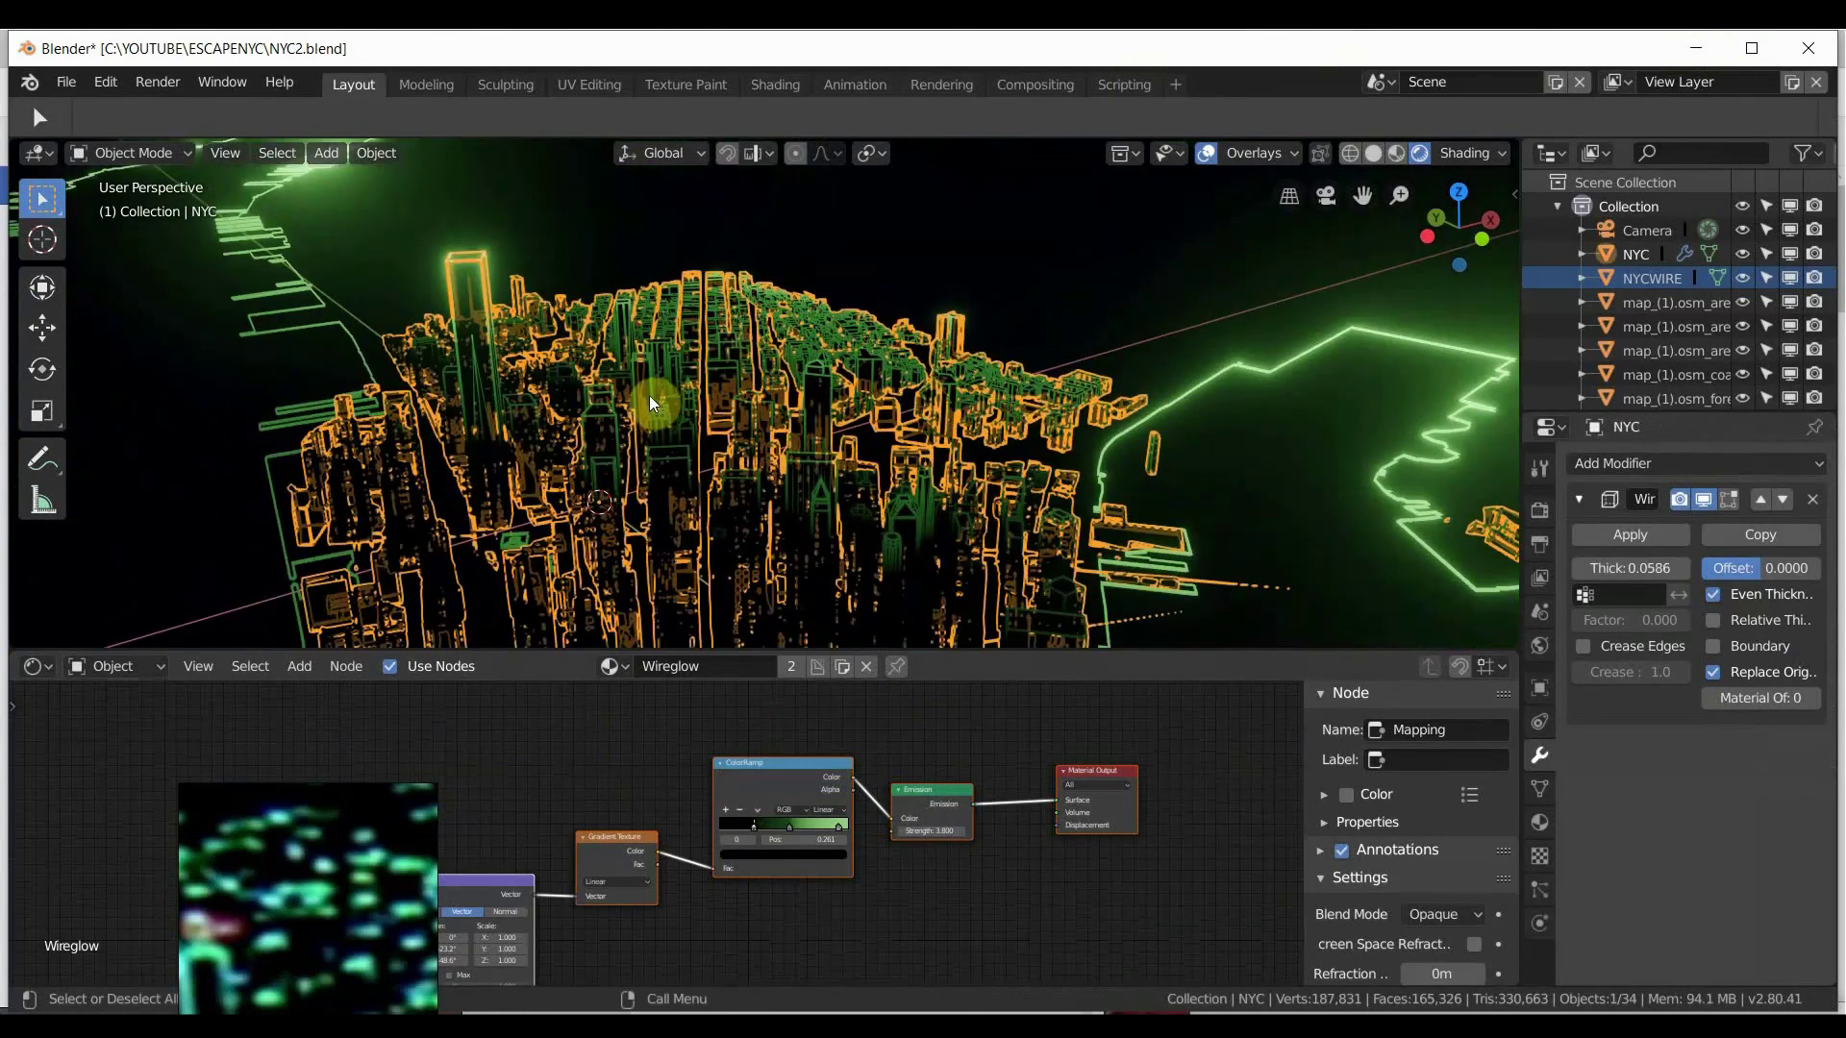
pyautogui.moveTo(577, 625); pyautogui.dragTo(727, 704, button='middle')
pyautogui.click(193, 380)
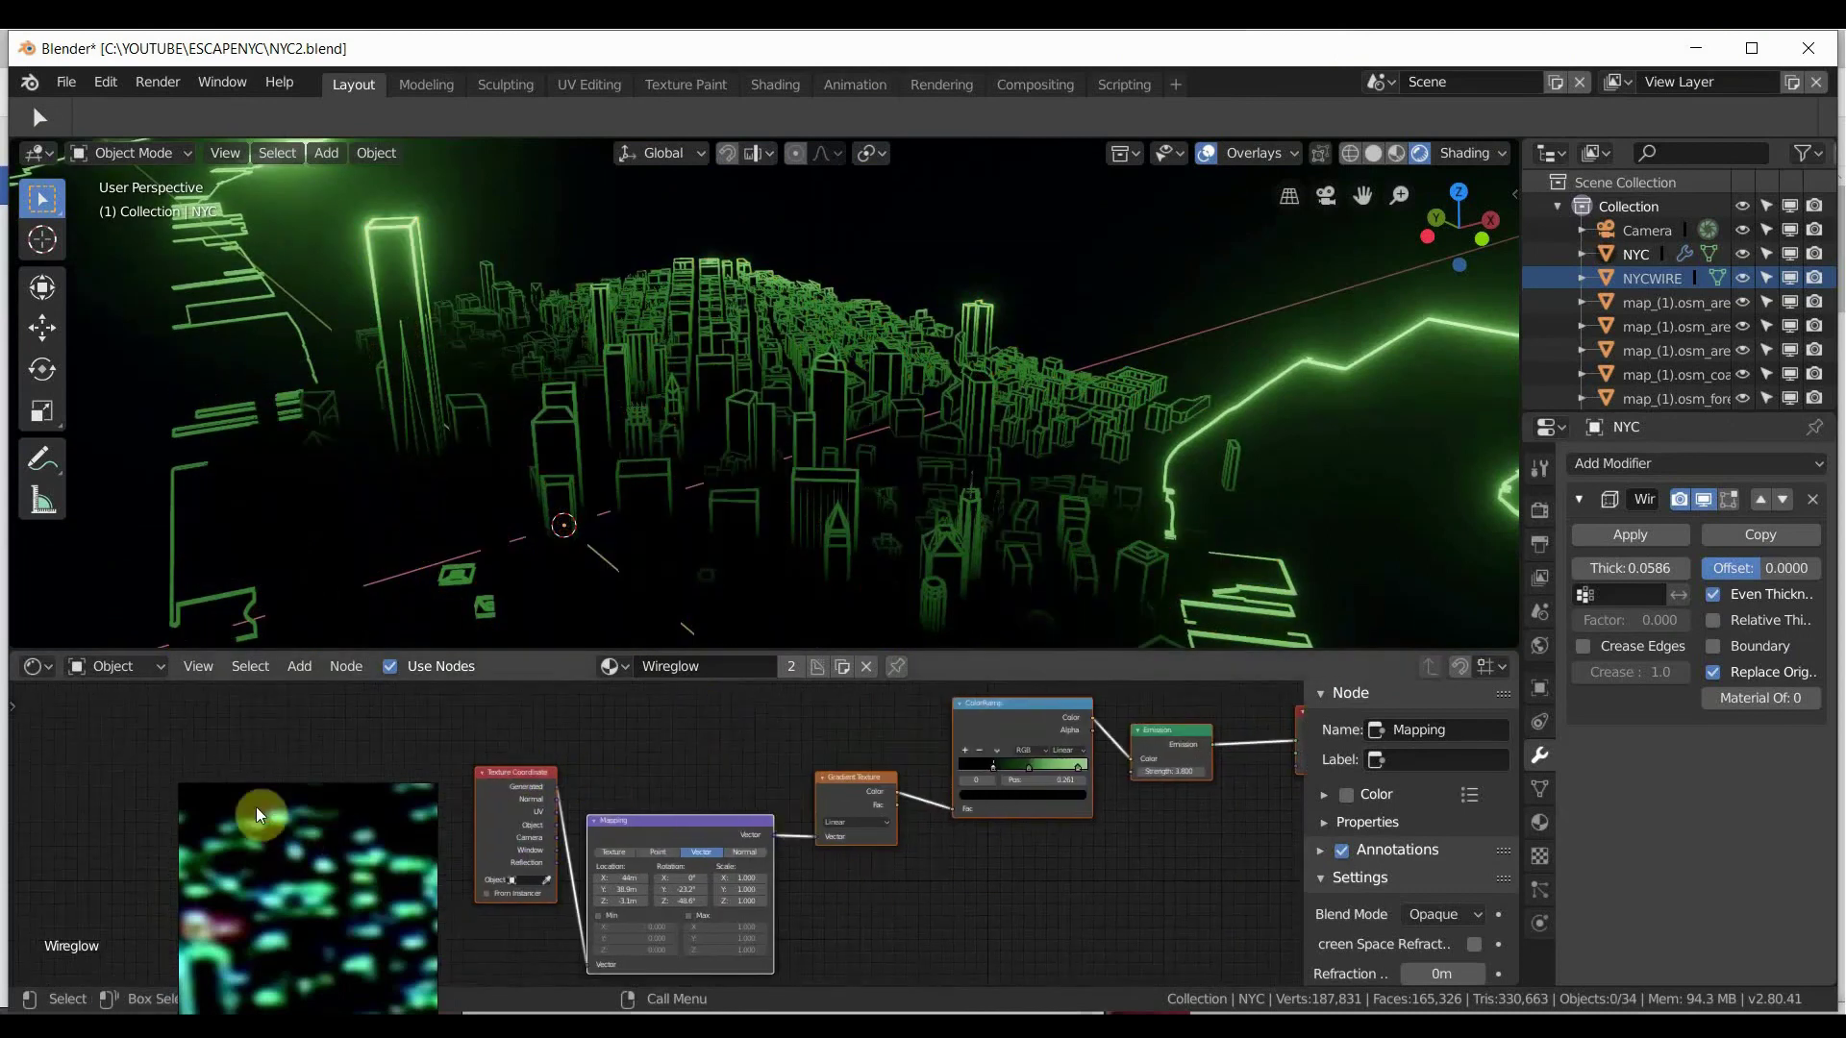
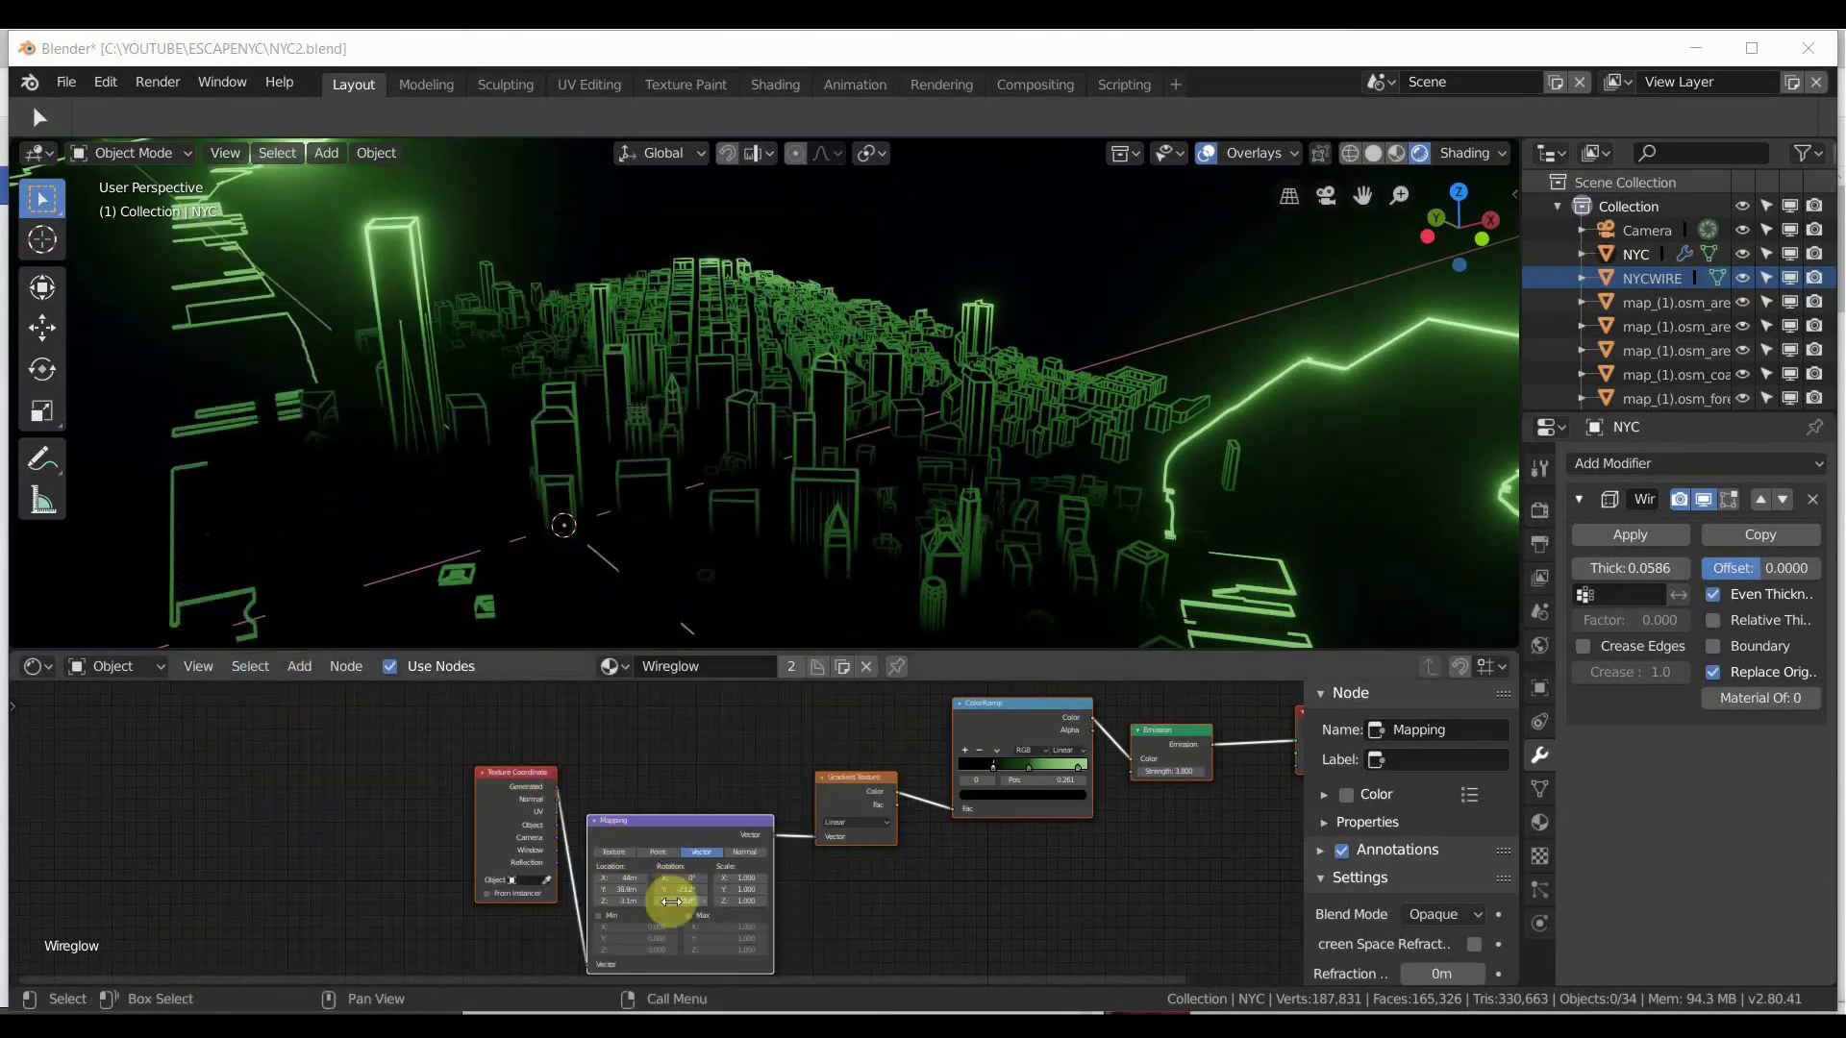
pyautogui.moveTo(684, 900); pyautogui.dragTo(749, 897)
pyautogui.moveTo(452, 546); pyautogui.dragTo(883, 457, button='middle')
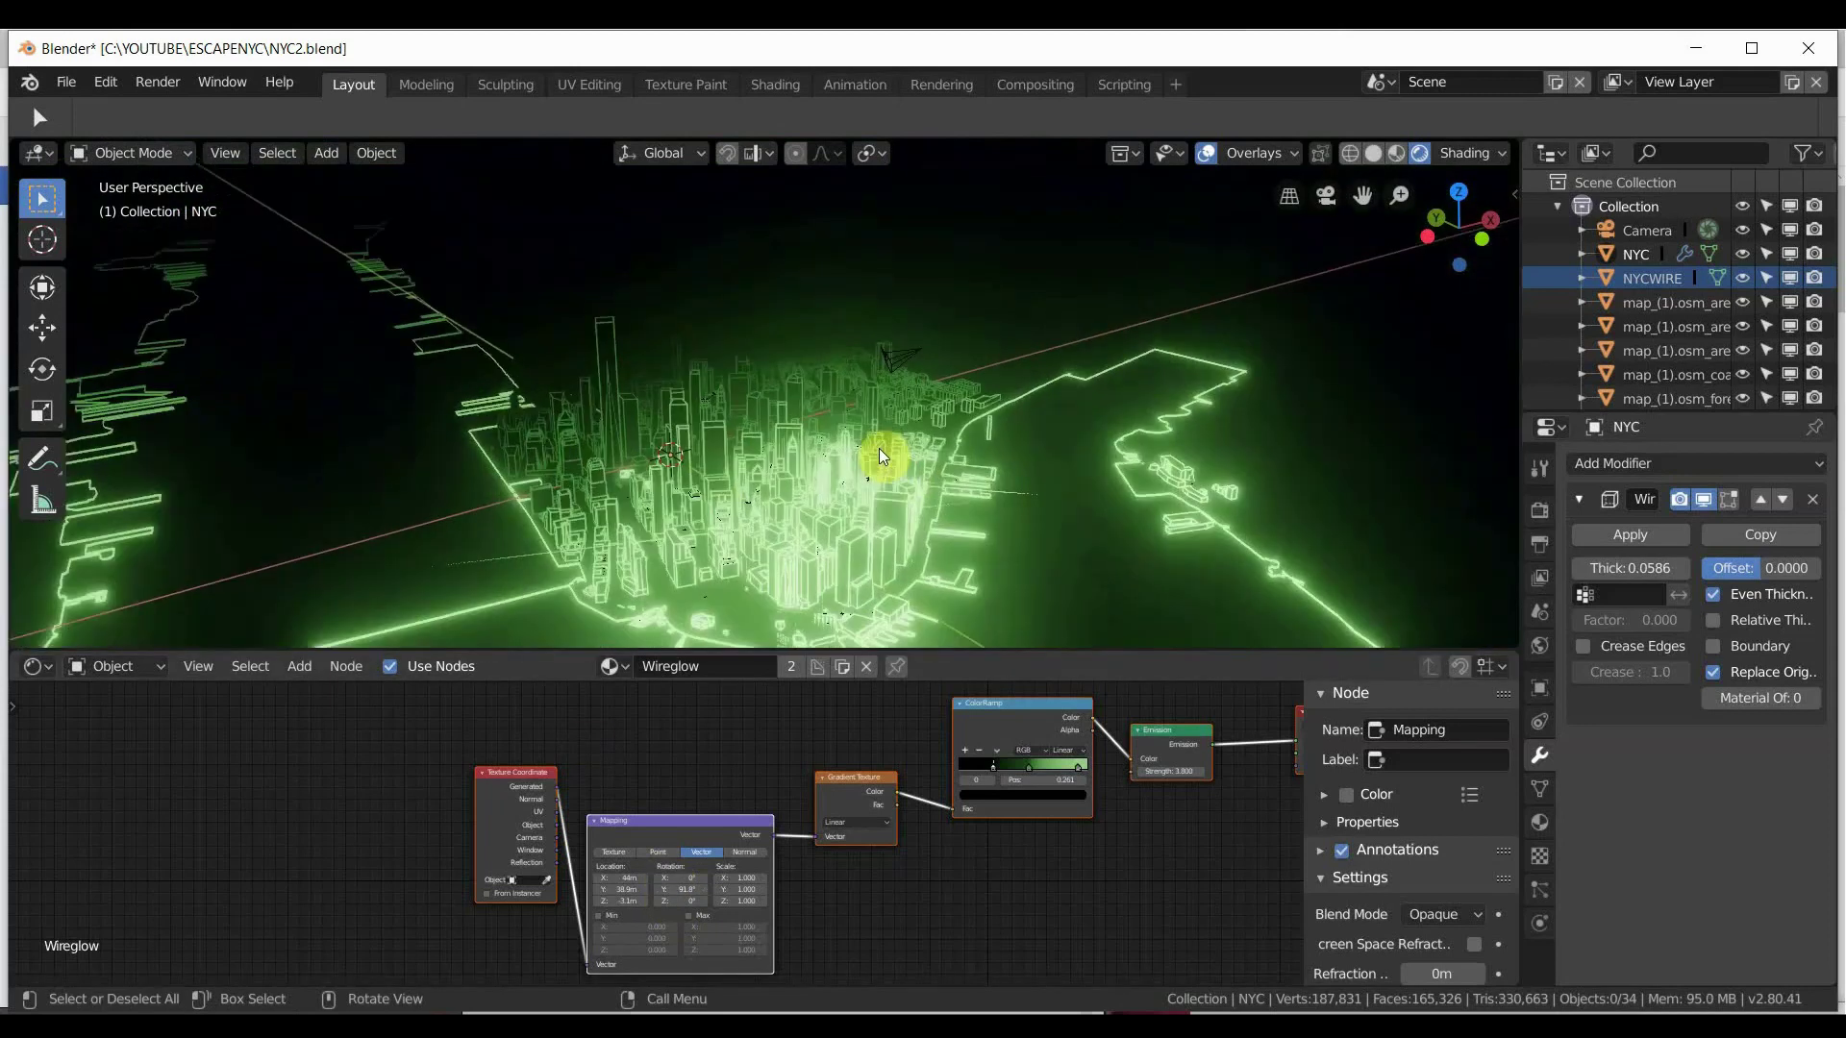
pyautogui.moveTo(498, 534); pyautogui.dragTo(488, 795, button='middle')
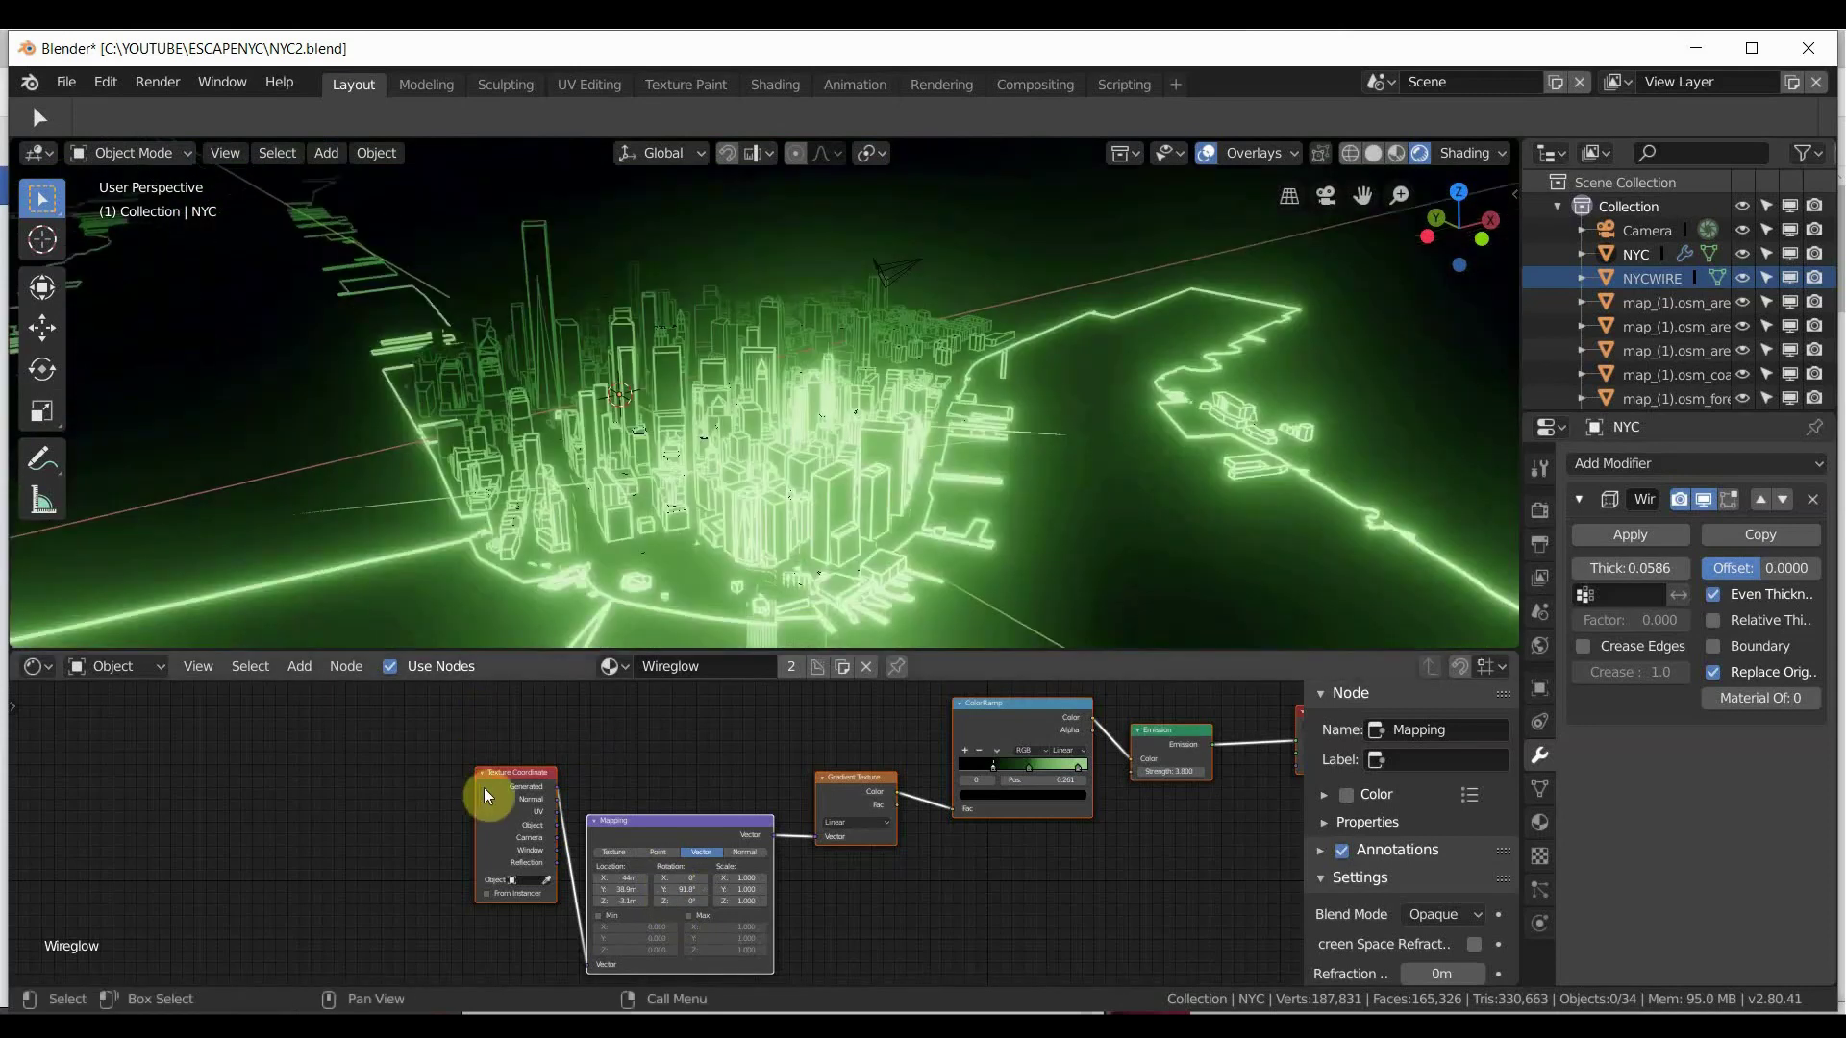
# Set the Mapping node's Y rotation to 92°.
pyautogui.scroll(3, 660, 880)
pyautogui.click(680, 925)
pyautogui.write('92')
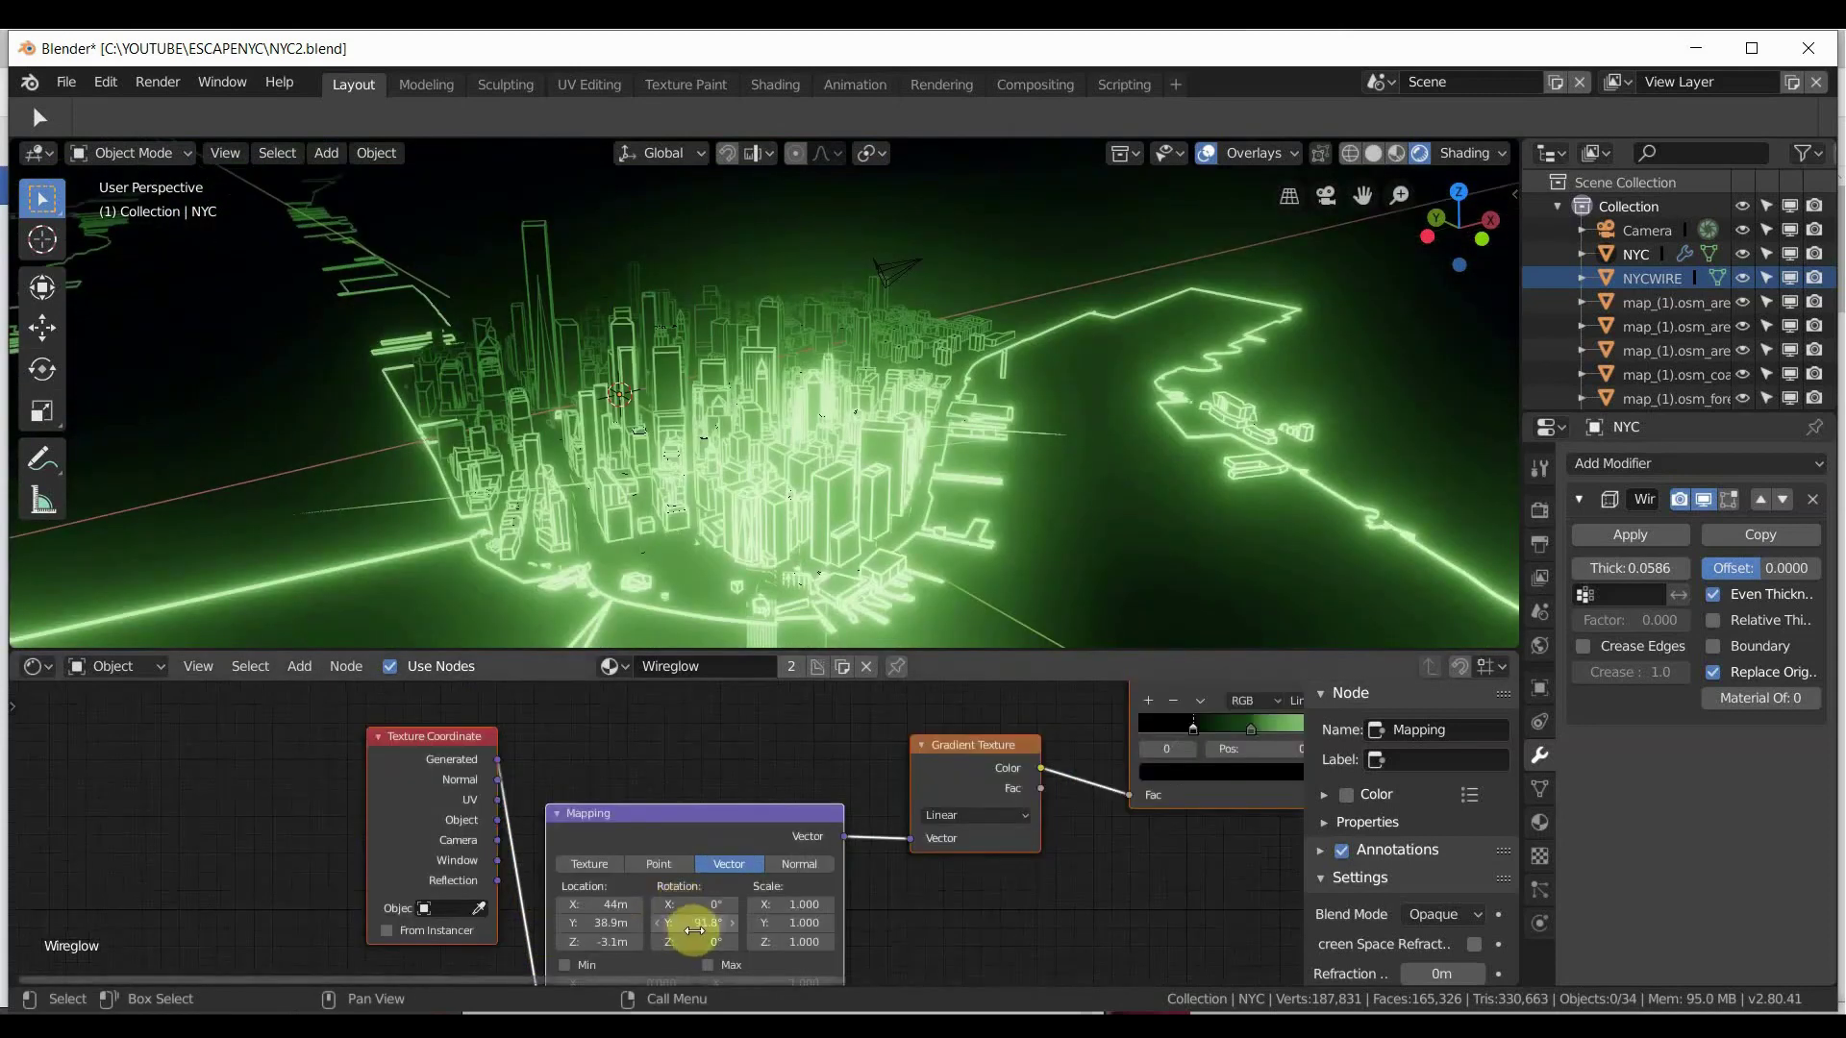
# Adjust the Y rotation in the Wireglow material's Mapping node to tilt the gradient across the city.
pyautogui.press('Return')
pyautogui.moveTo(707, 923); pyautogui.dragTo(786, 904)
# Move the ColorRamp's darkest stop to position 0.000 and its middle green stop to 0.487.
pyautogui.moveTo(787, 903); pyautogui.dragTo(609, 725, button='middle')
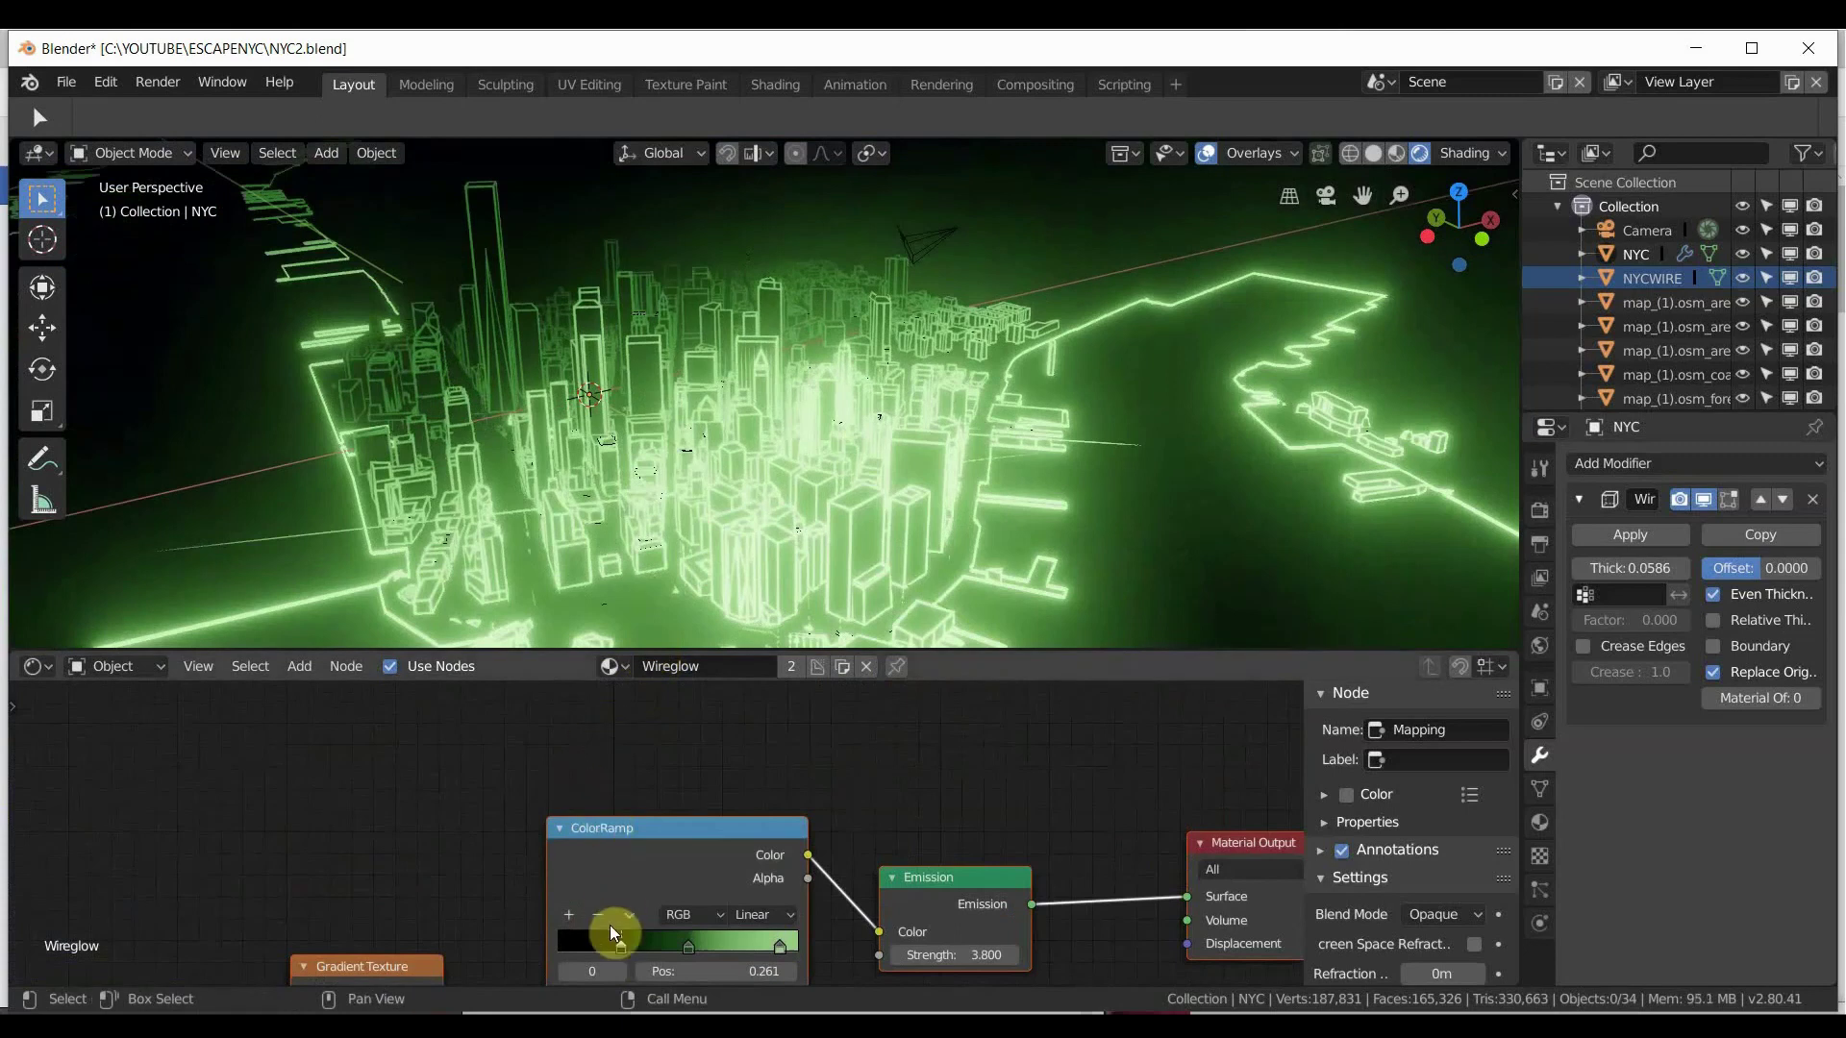
pyautogui.moveTo(613, 959); pyautogui.dragTo(547, 978)
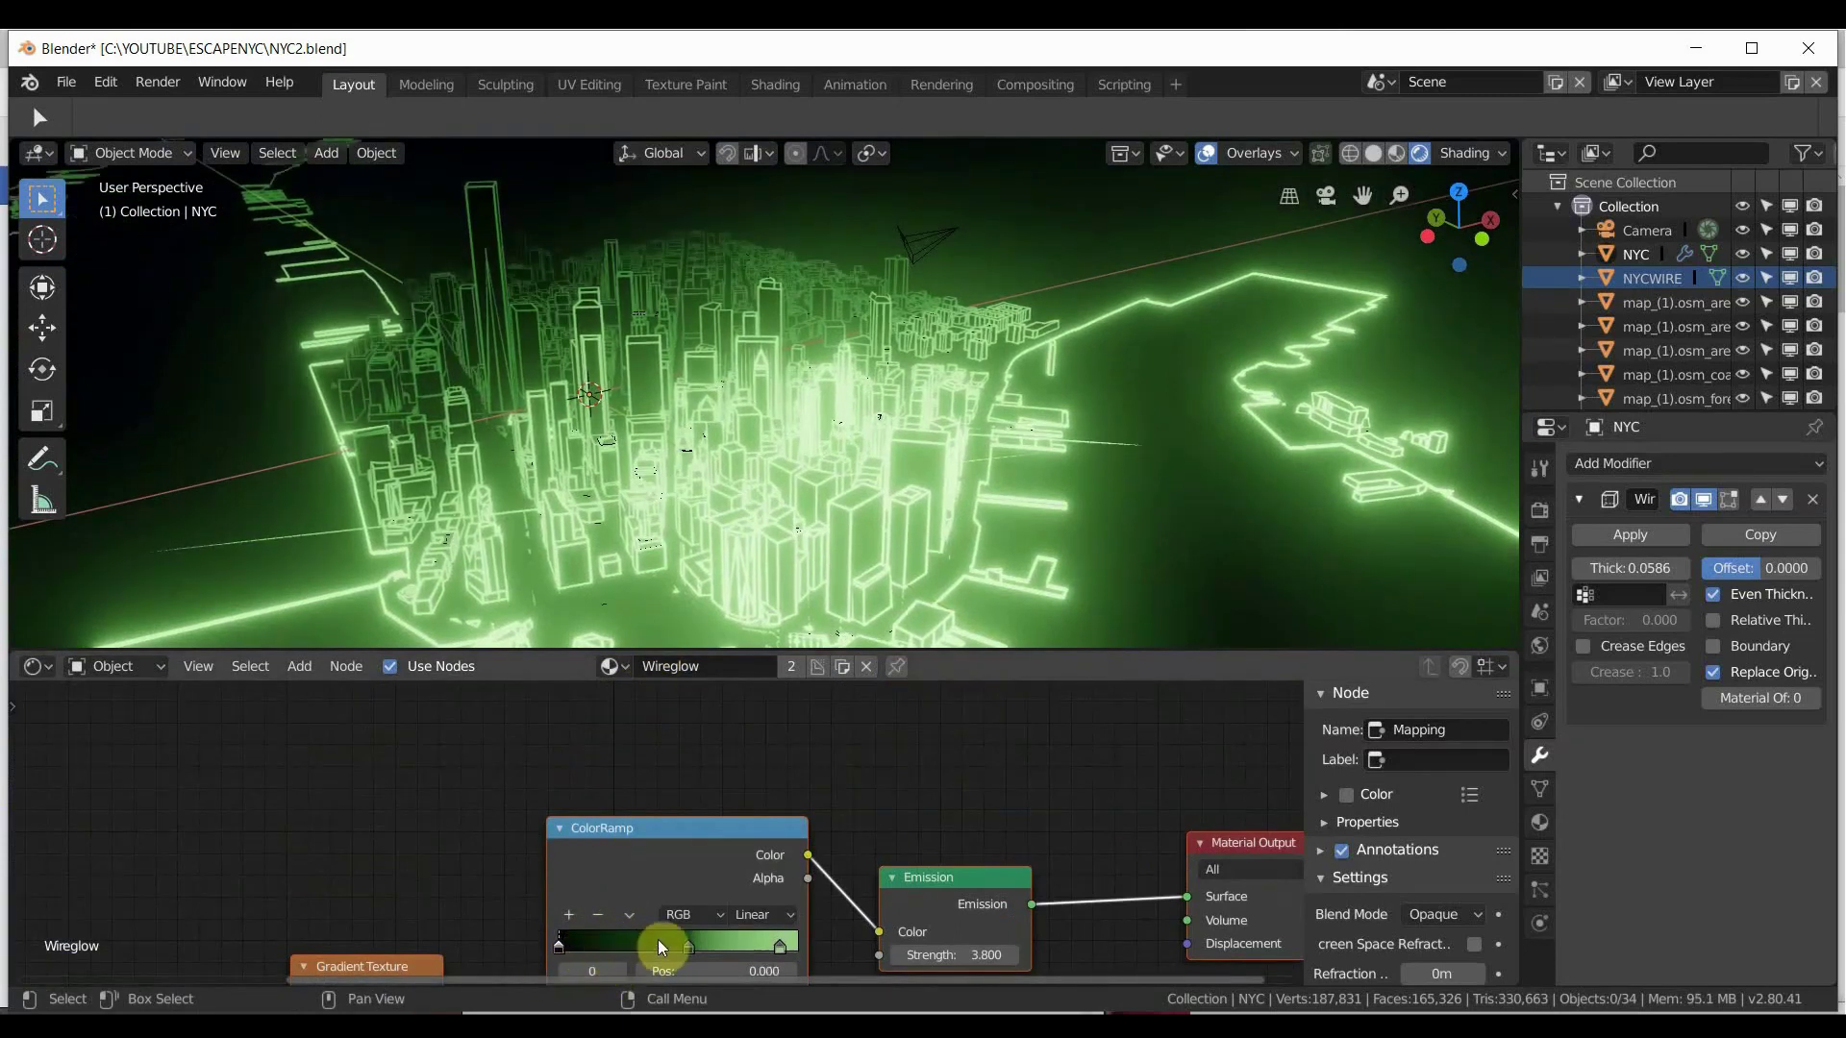
pyautogui.moveTo(684, 950); pyautogui.dragTo(580, 916)
pyautogui.moveTo(602, 825); pyautogui.dragTo(674, 945)
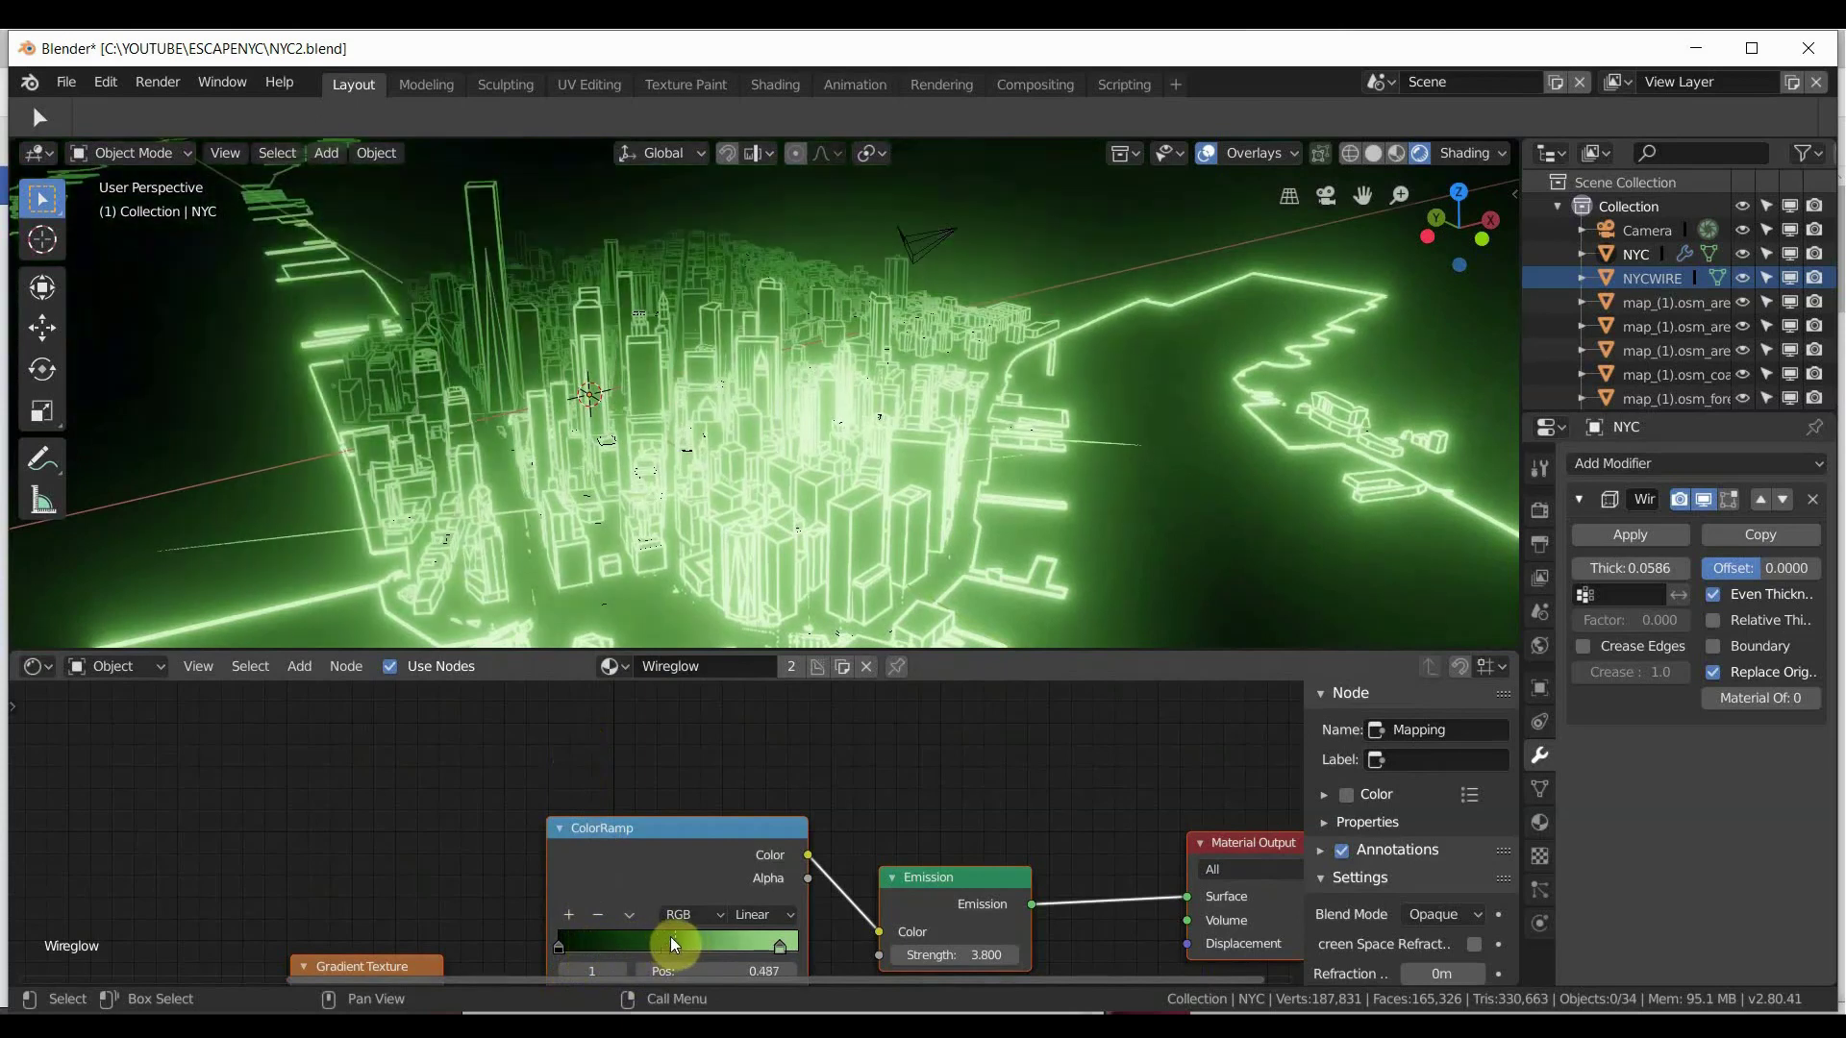
# Lower the Wireglow material's Emission strength to 1.600.
pyautogui.scroll(-5, 659, 523)
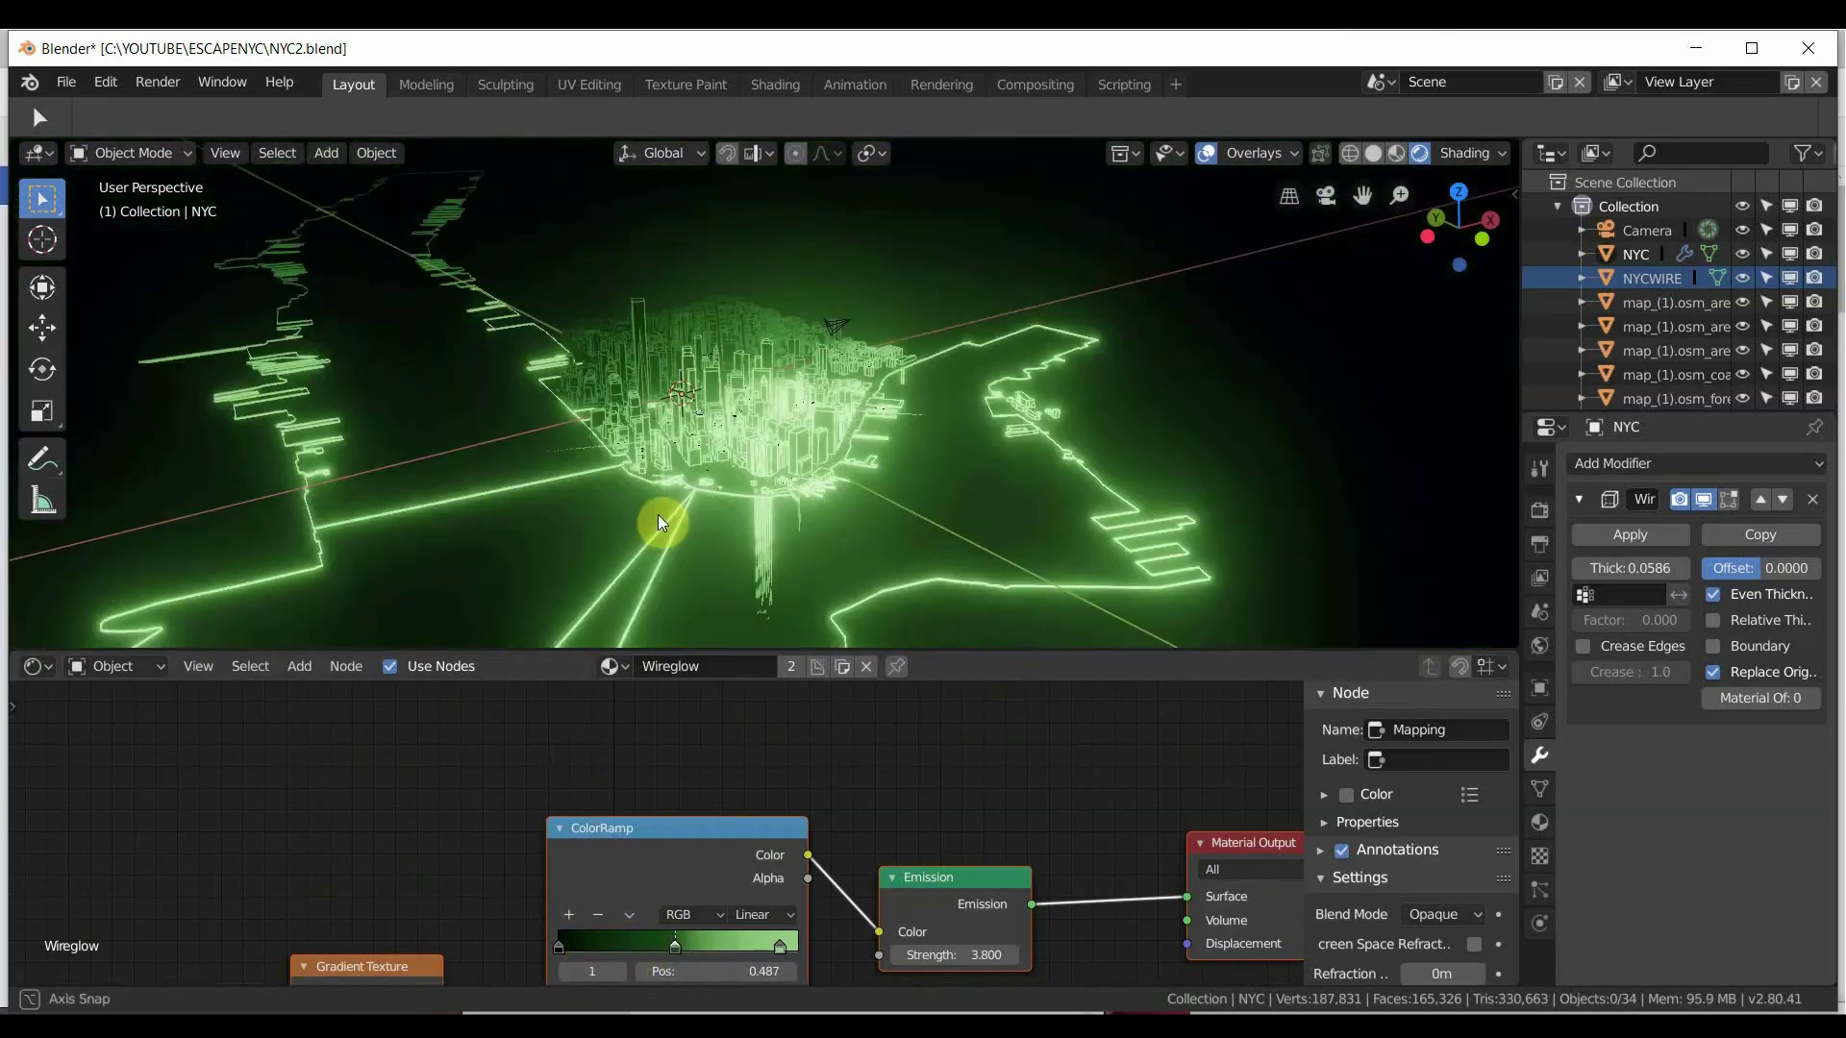
pyautogui.click(989, 978)
pyautogui.write('0.9')
pyautogui.press('Return')
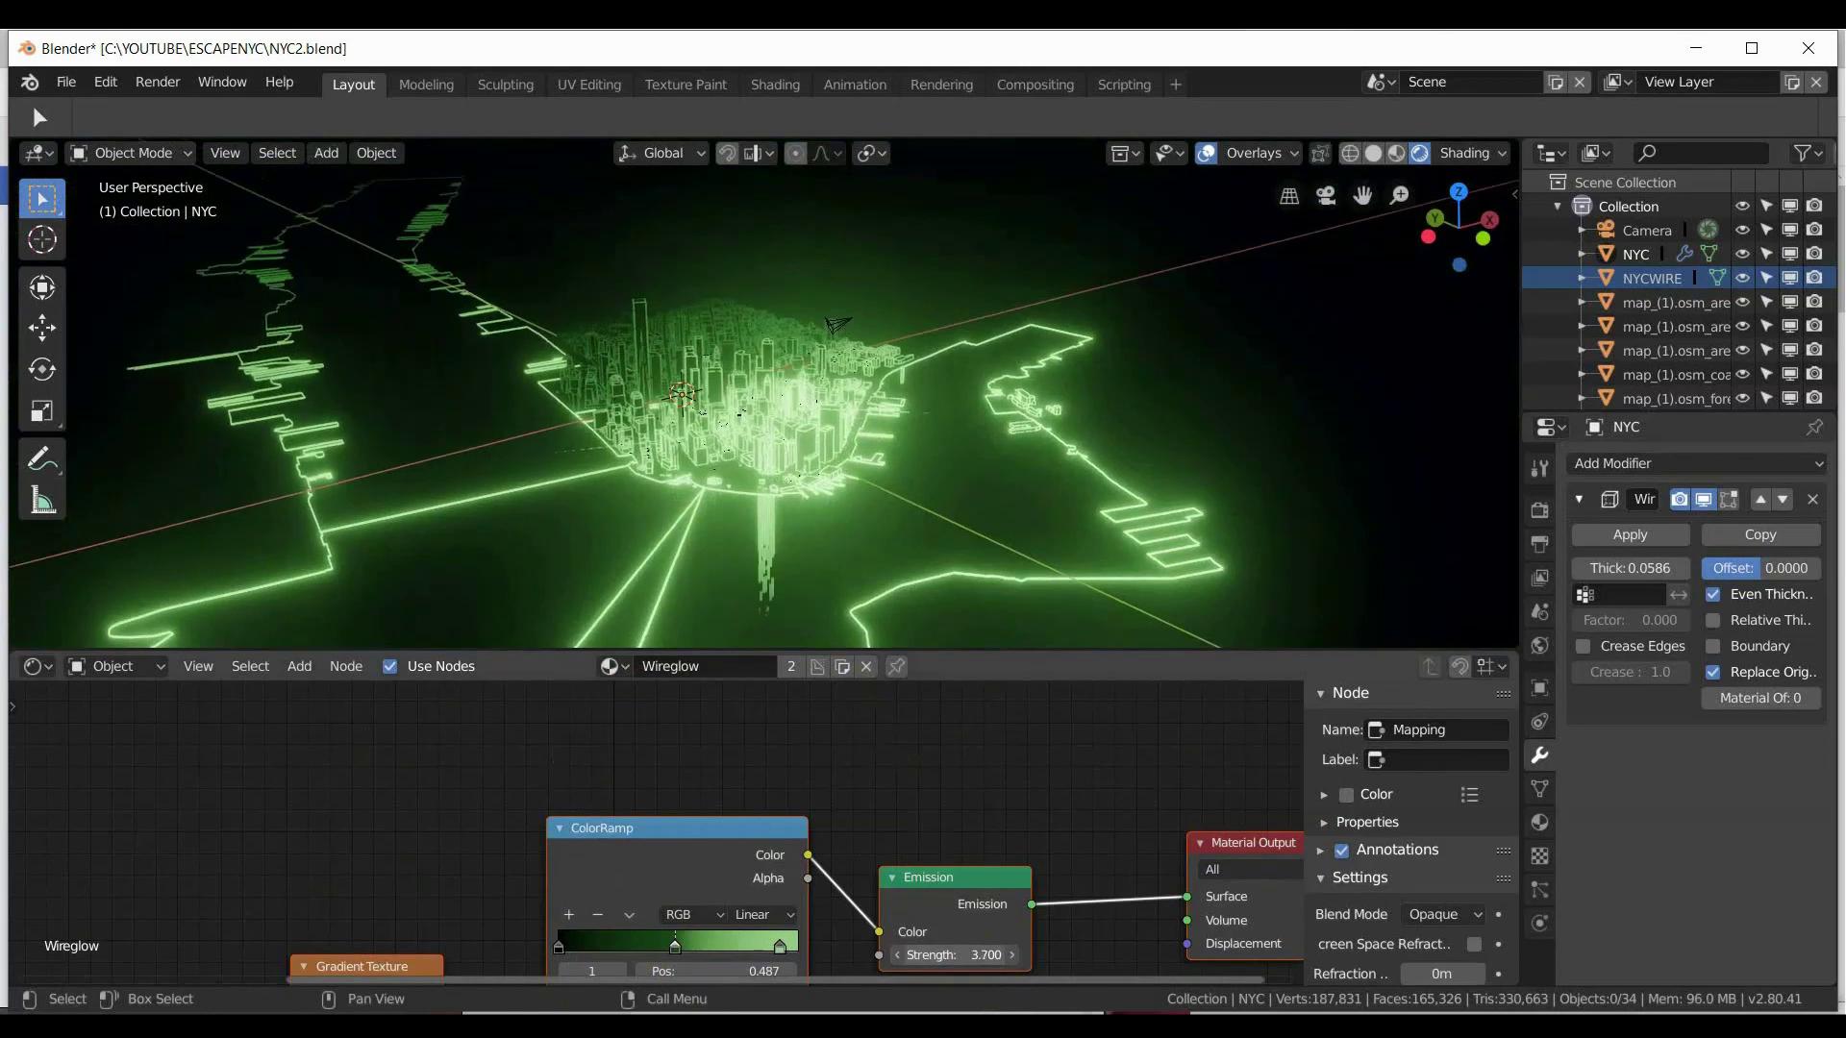
pyautogui.moveTo(961, 954); pyautogui.dragTo(1019, 954)
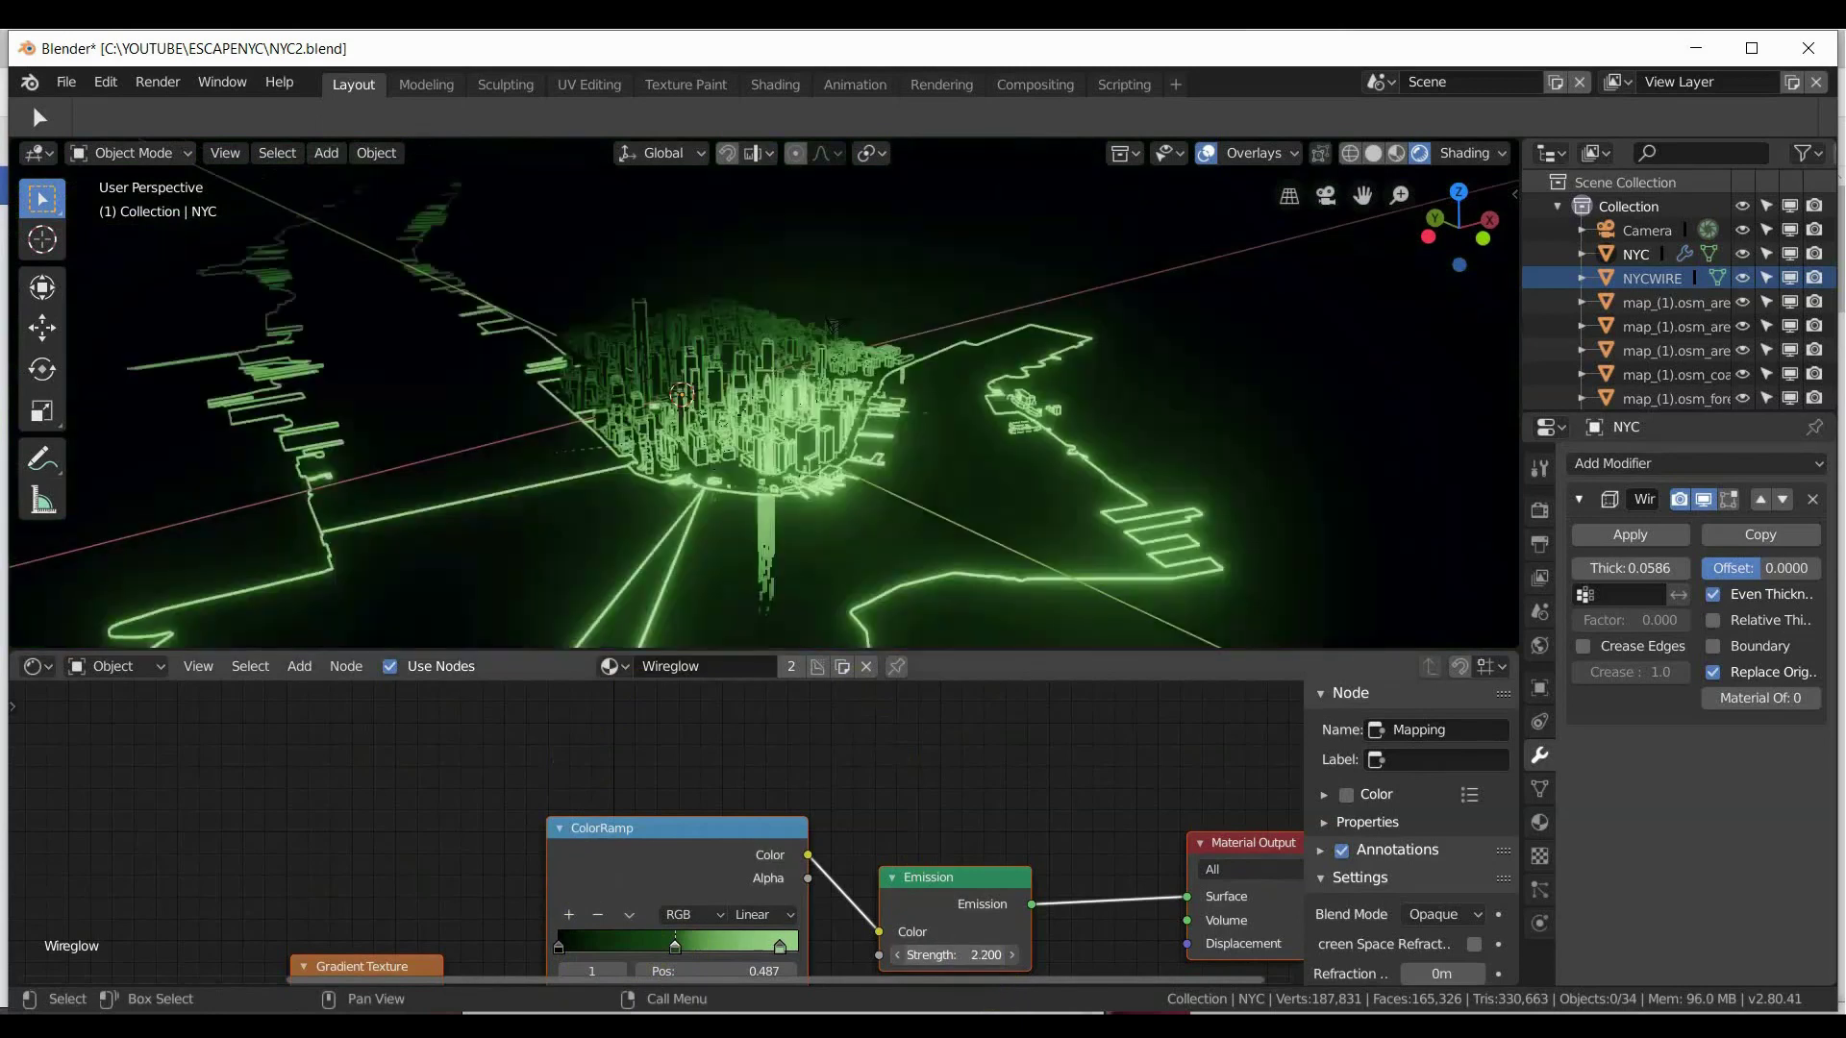
# Shift the ColorRamp's middle stop toward the dark end and move the light green stop to position 0.783.
pyautogui.click(696, 949)
pyautogui.moveTo(678, 955); pyautogui.dragTo(634, 966)
pyautogui.click(776, 952)
pyautogui.moveTo(756, 961); pyautogui.dragTo(724, 961)
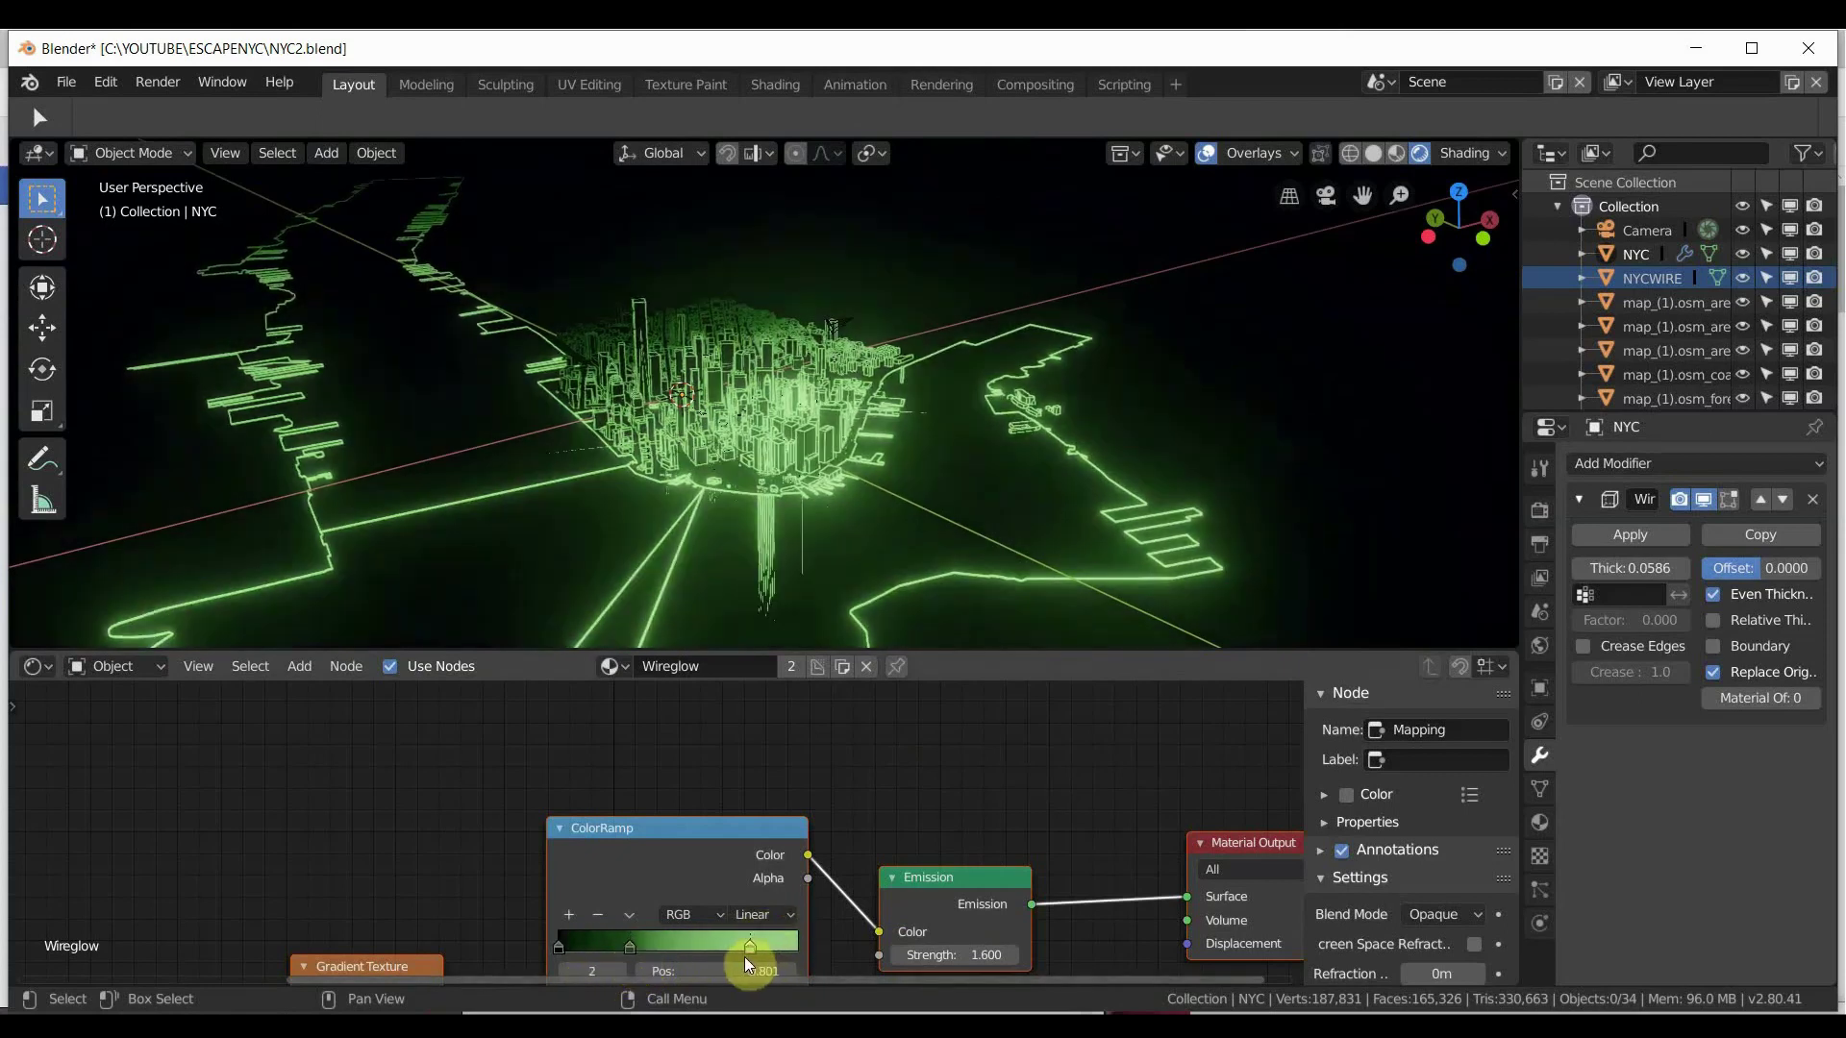
pyautogui.moveTo(674, 434); pyautogui.dragTo(558, 478, button='middle')
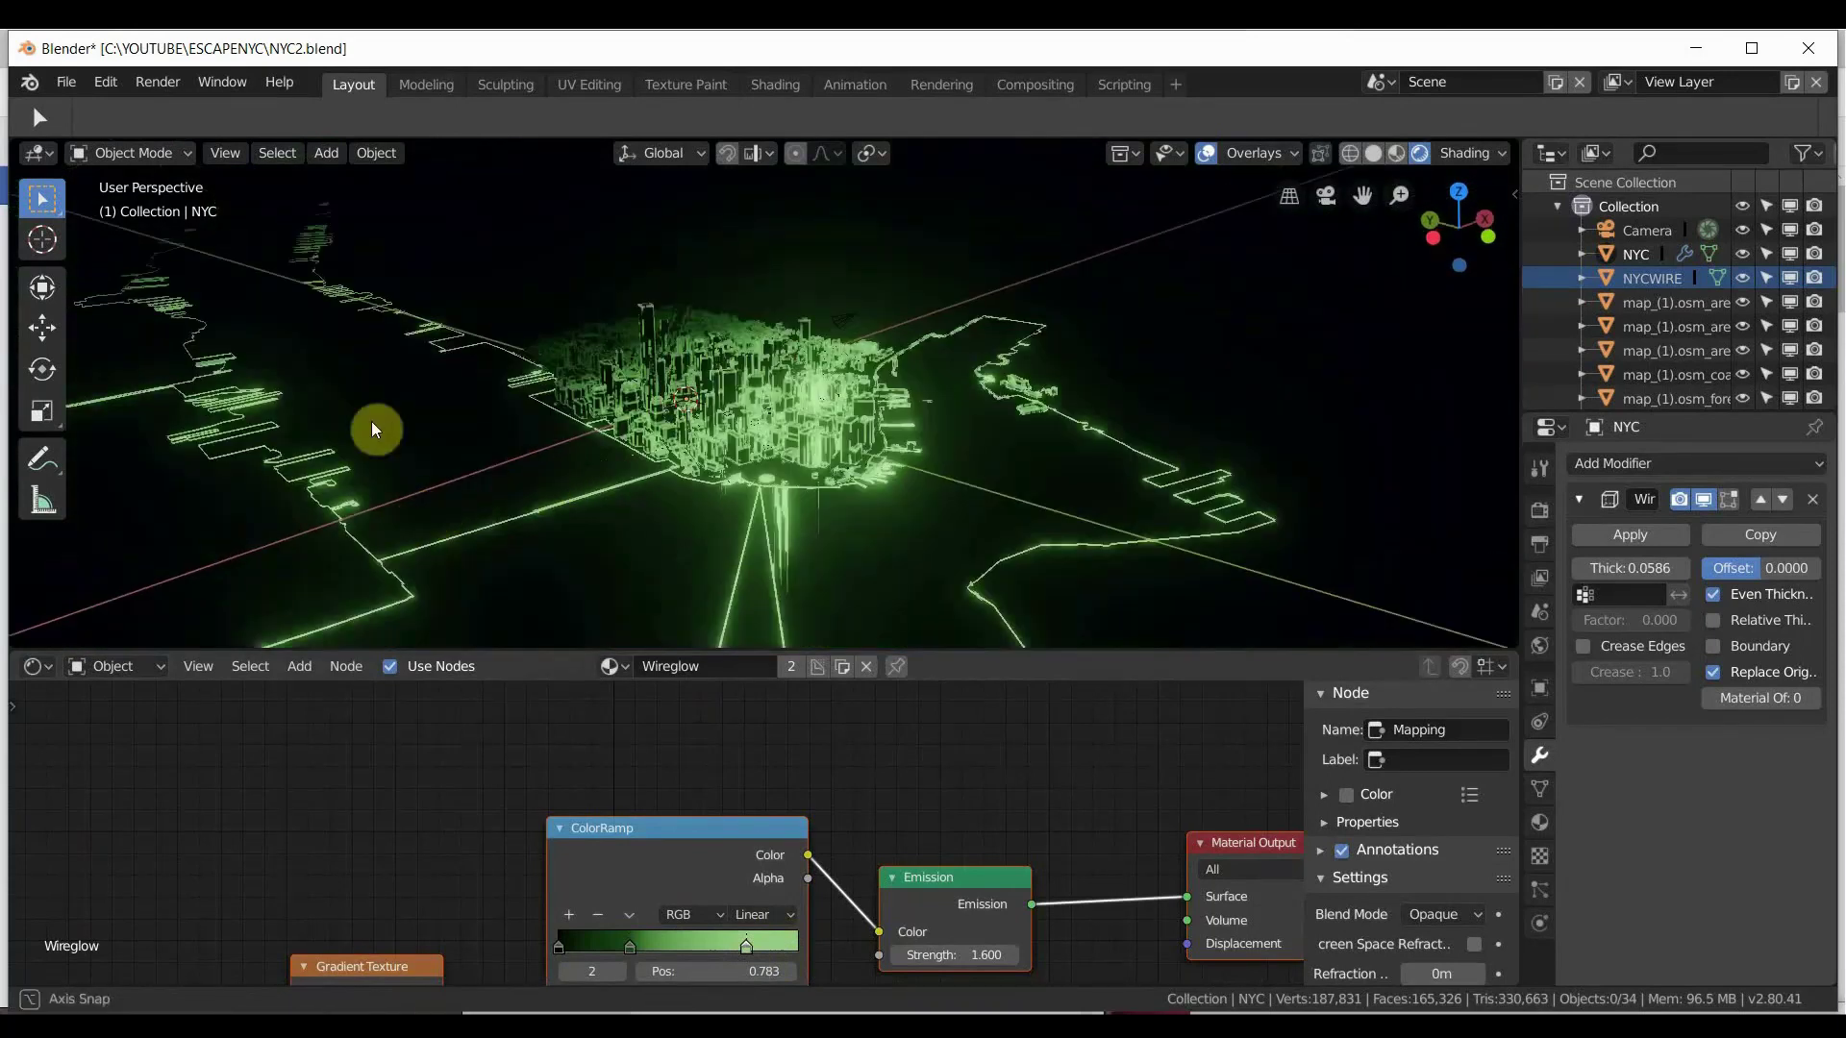
pyautogui.scroll(5, 321, 312)
pyautogui.moveTo(321, 317); pyautogui.dragTo(545, 298, button='middle')
pyautogui.scroll(-5, 529, 300)
pyautogui.scroll(3, 497, 306)
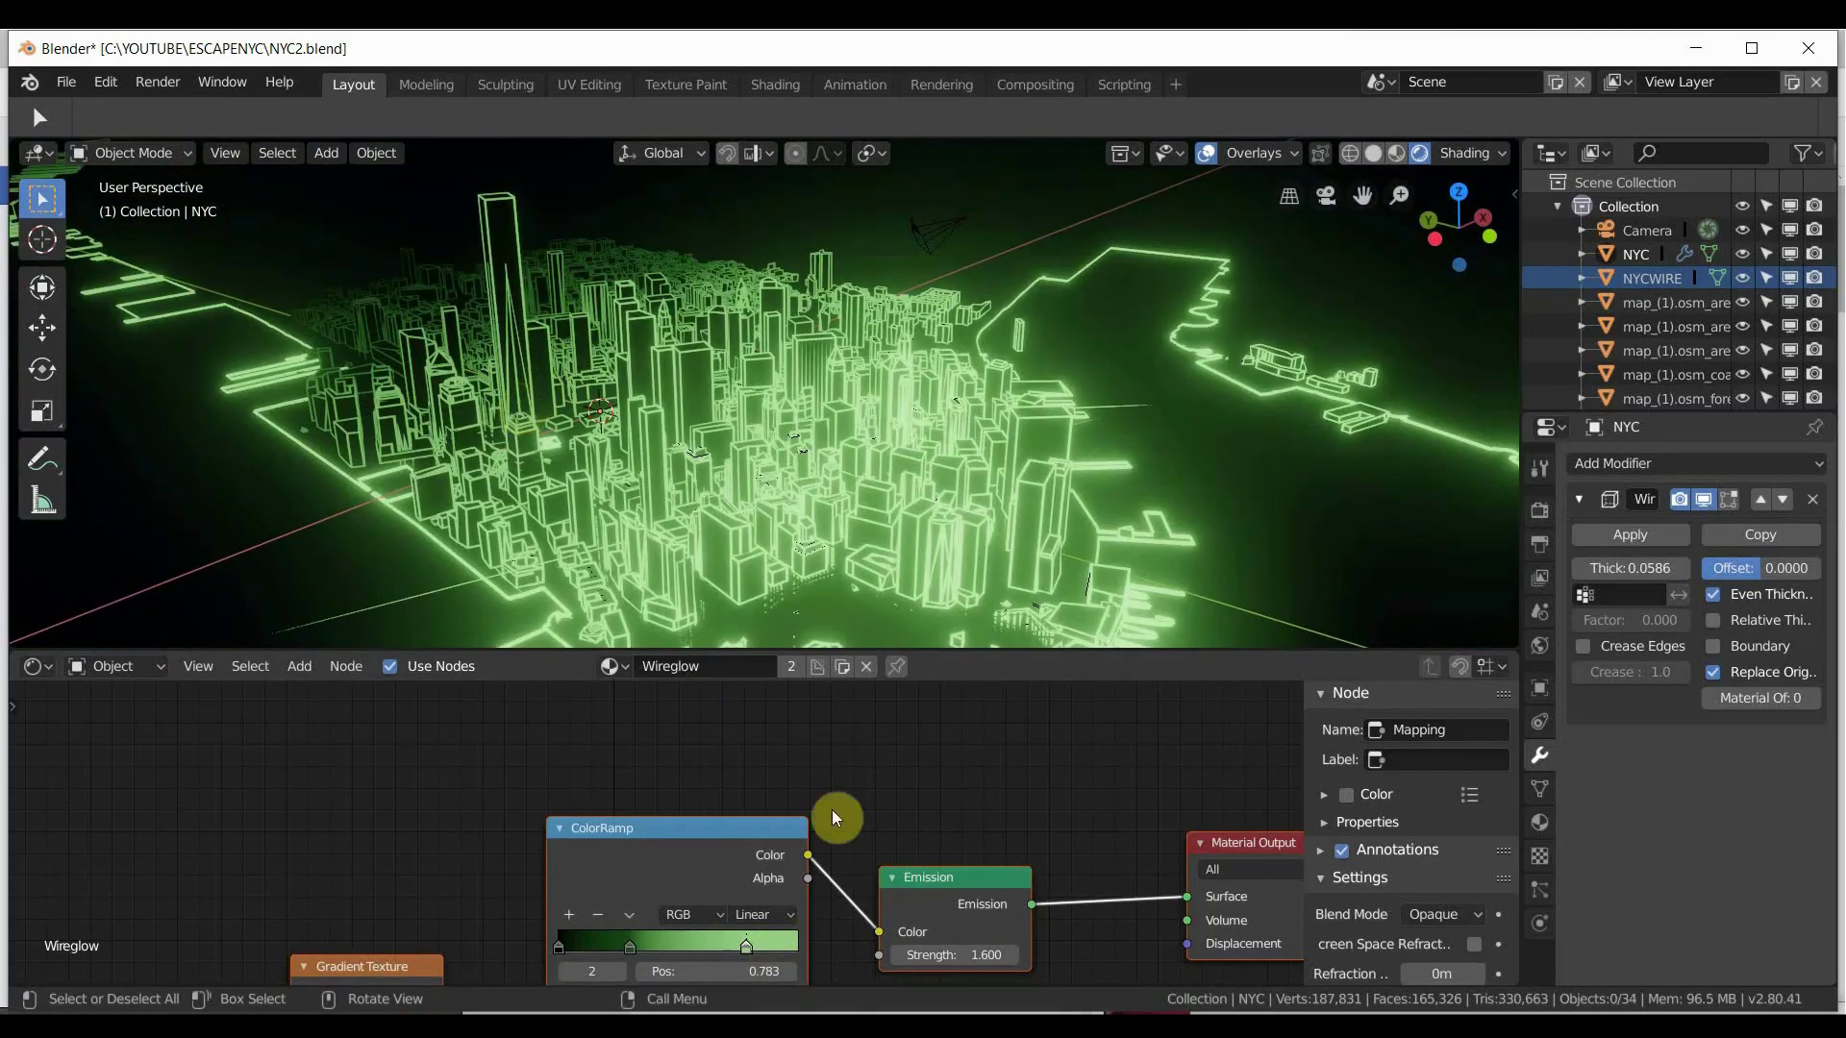
pyautogui.click(1096, 1026)
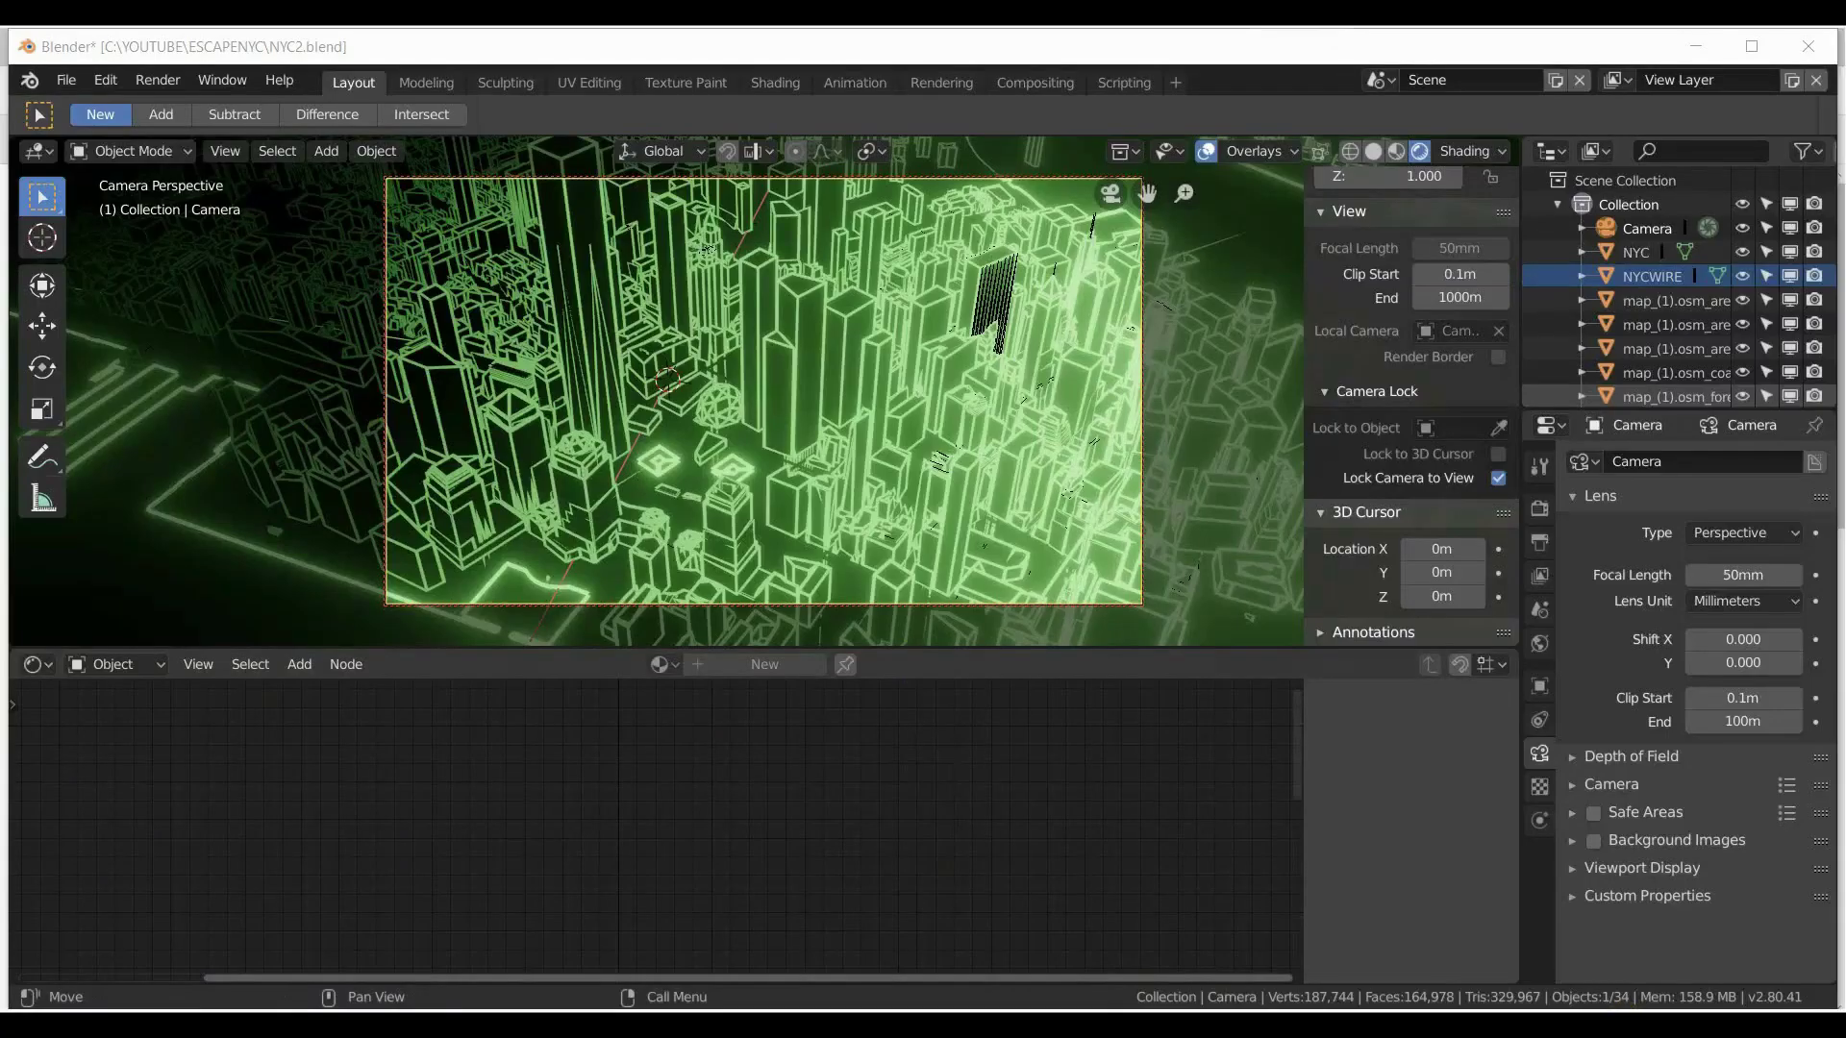
# Reframe the locked camera to a wider aerial view of the wireframe city and dismiss the OneDrive notification.
pyautogui.moveTo(1119, 402); pyautogui.dragTo(1038, 375, button='middle')
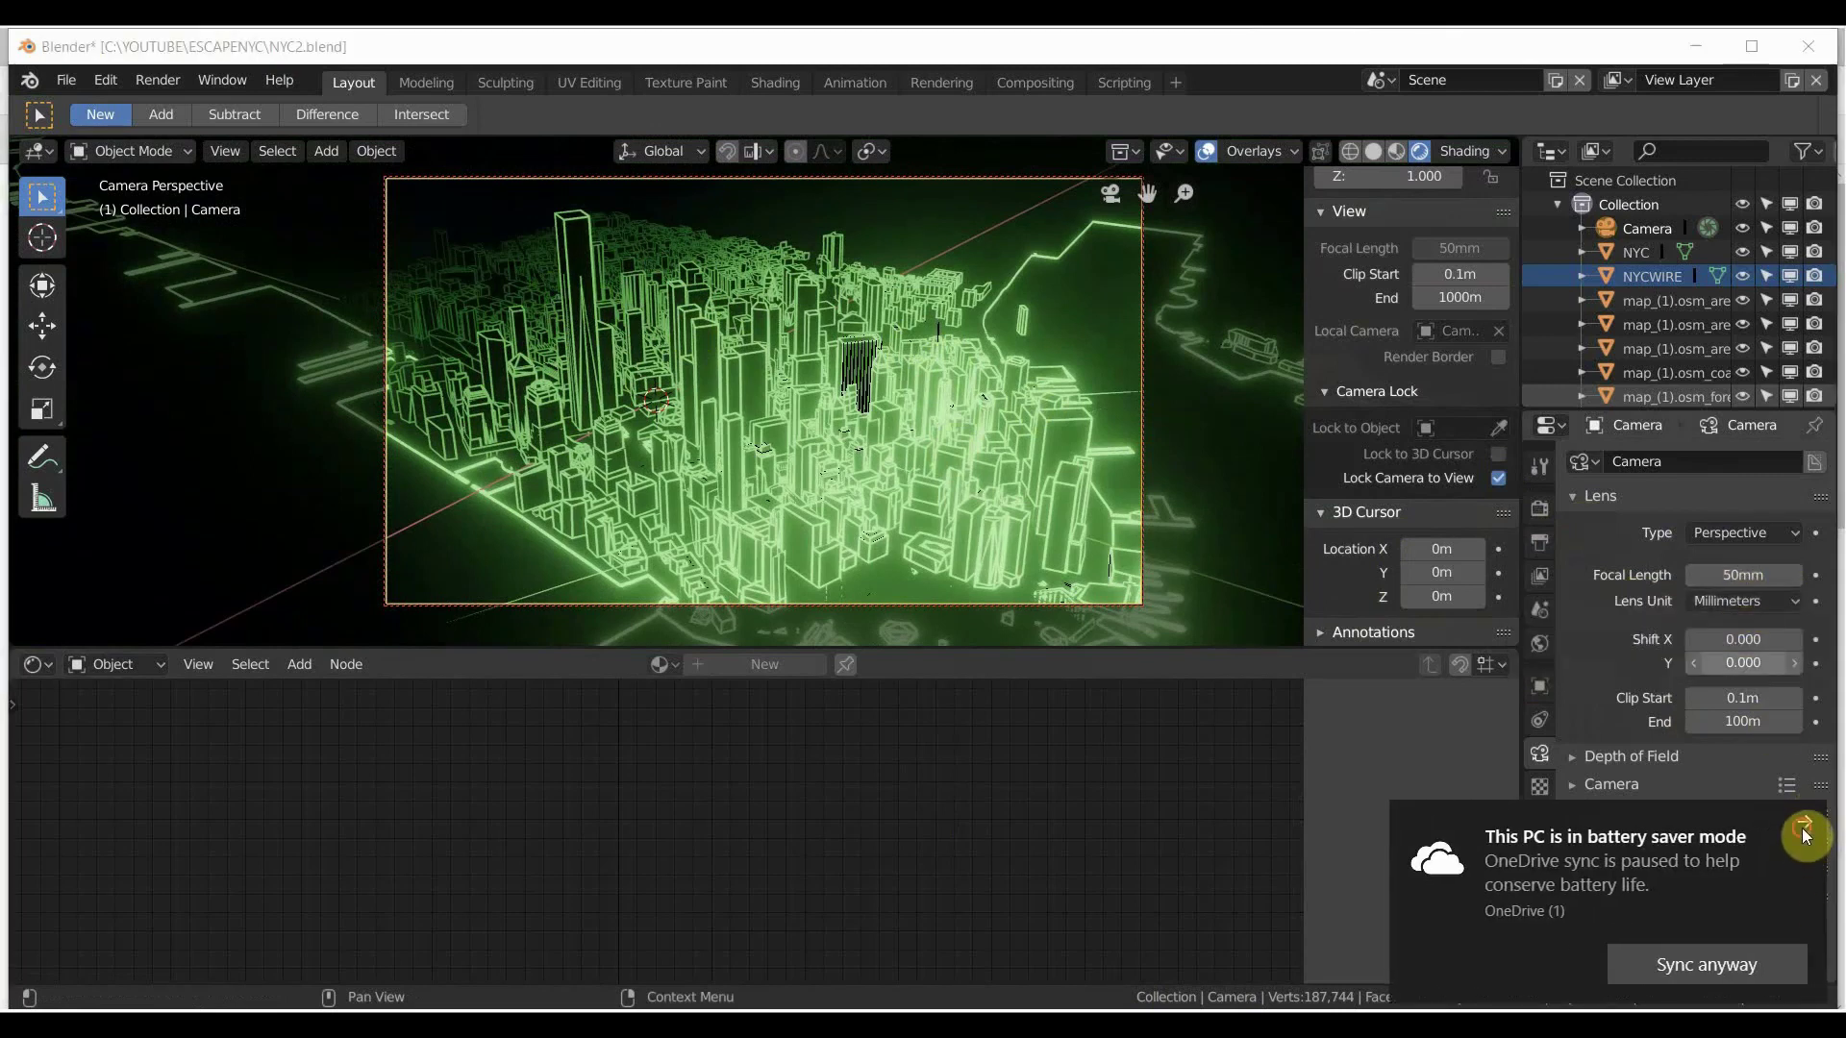
pyautogui.click(1803, 828)
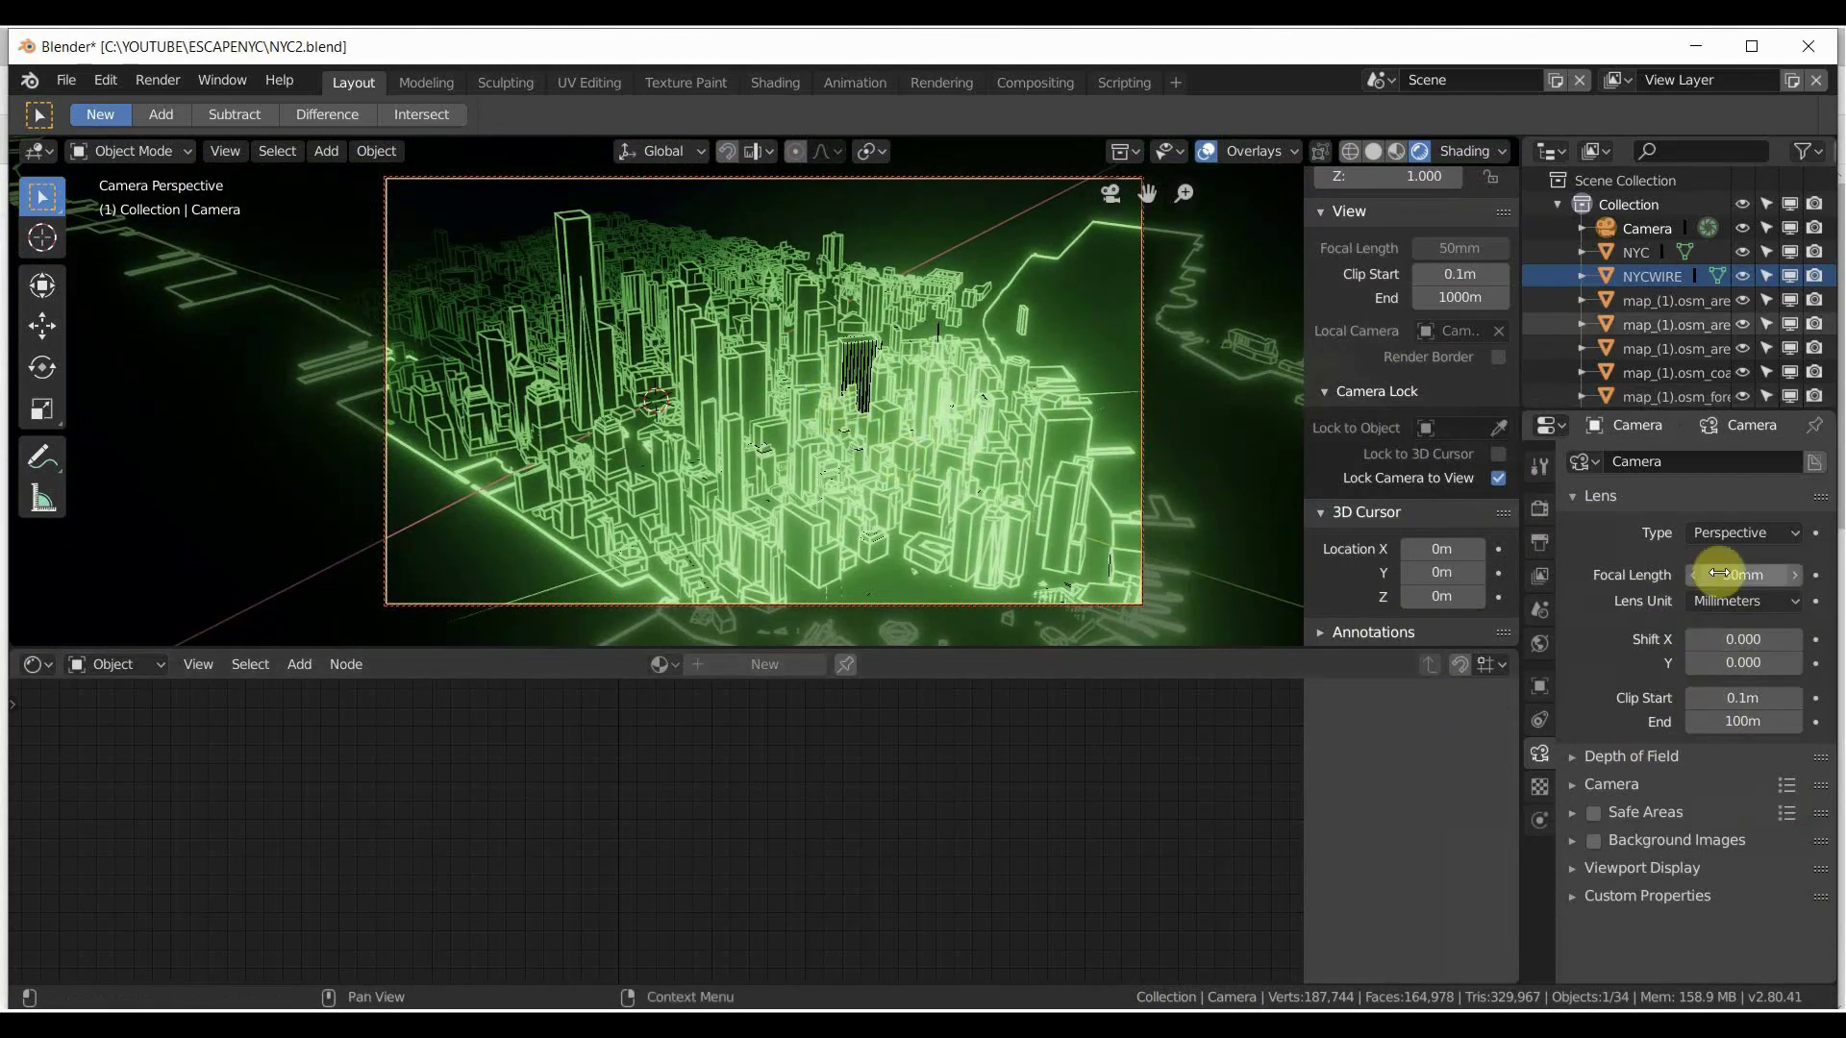
pyautogui.moveTo(1742, 575)
pyautogui.mouseDown()
pyautogui.moveTo(1721, 575)
pyautogui.moveTo(1742, 575)
pyautogui.mouseUp()
# Switch to Photos to study the still and giphy.gif nose-view references, and minimize both windows.
pyautogui.moveTo(1036, 1021)
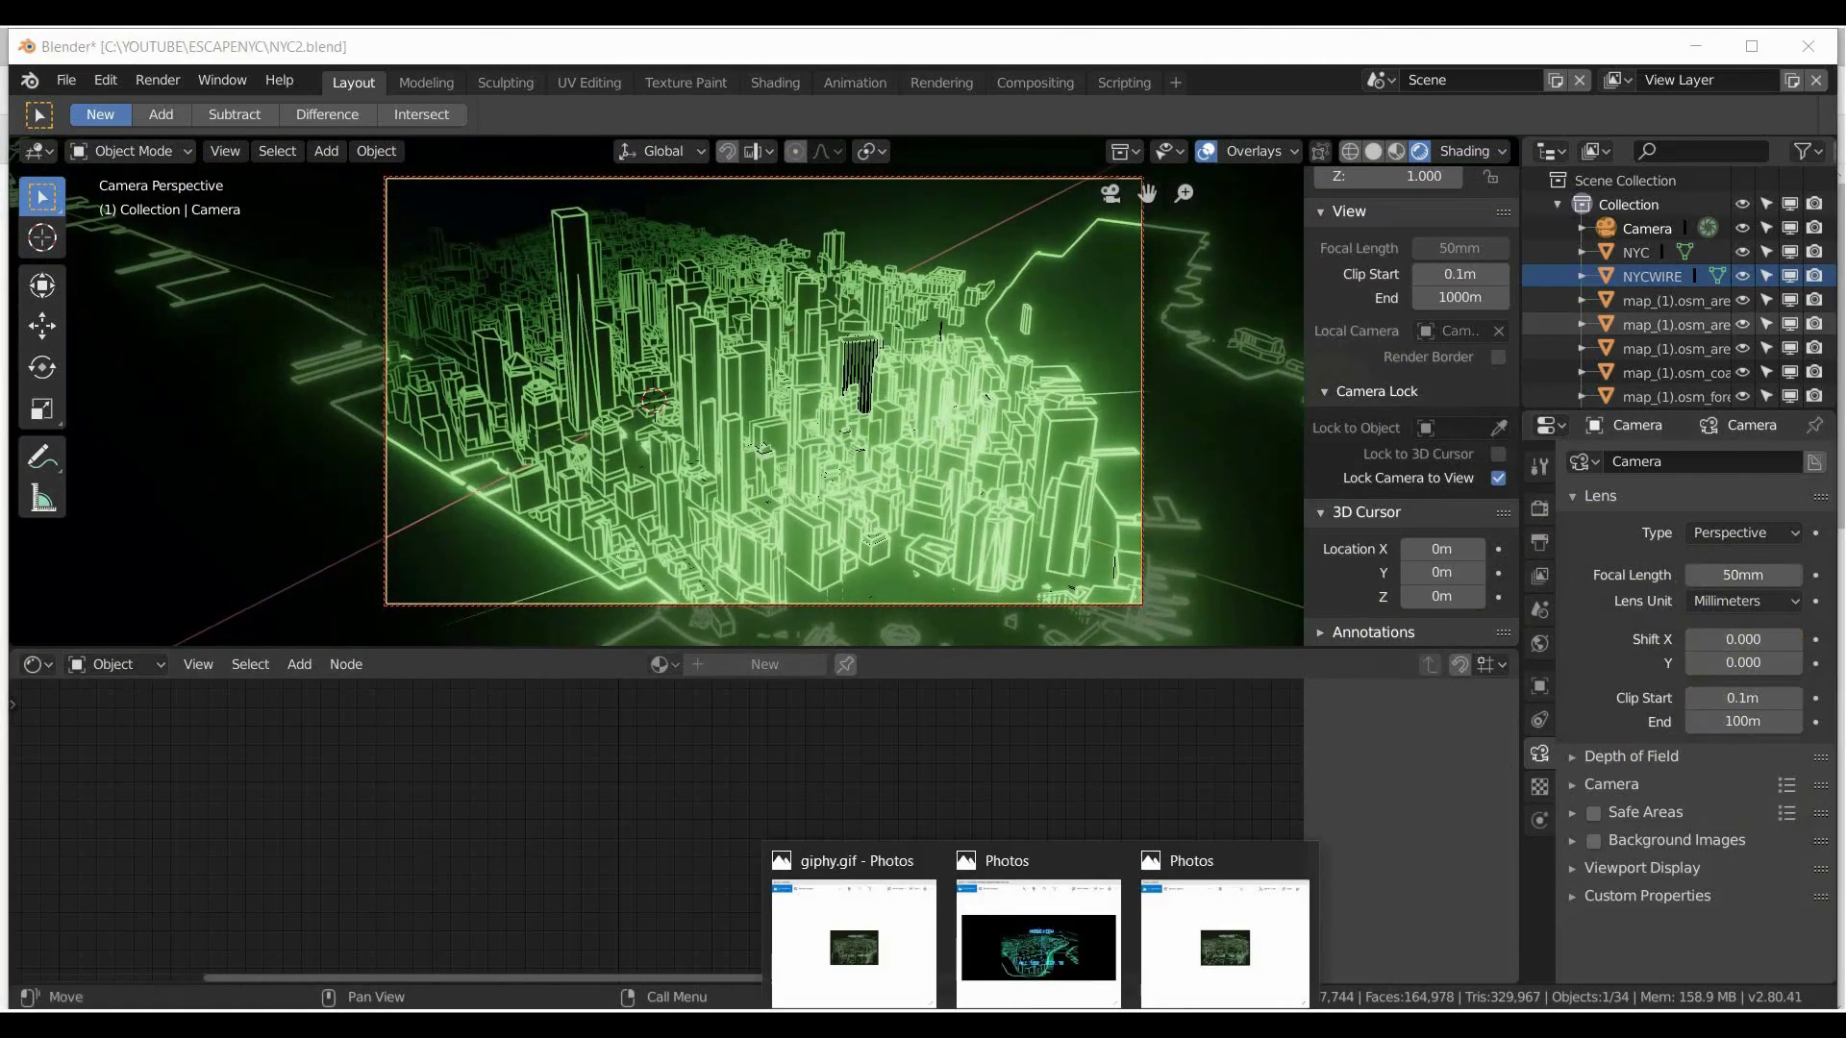
pyautogui.click(1030, 949)
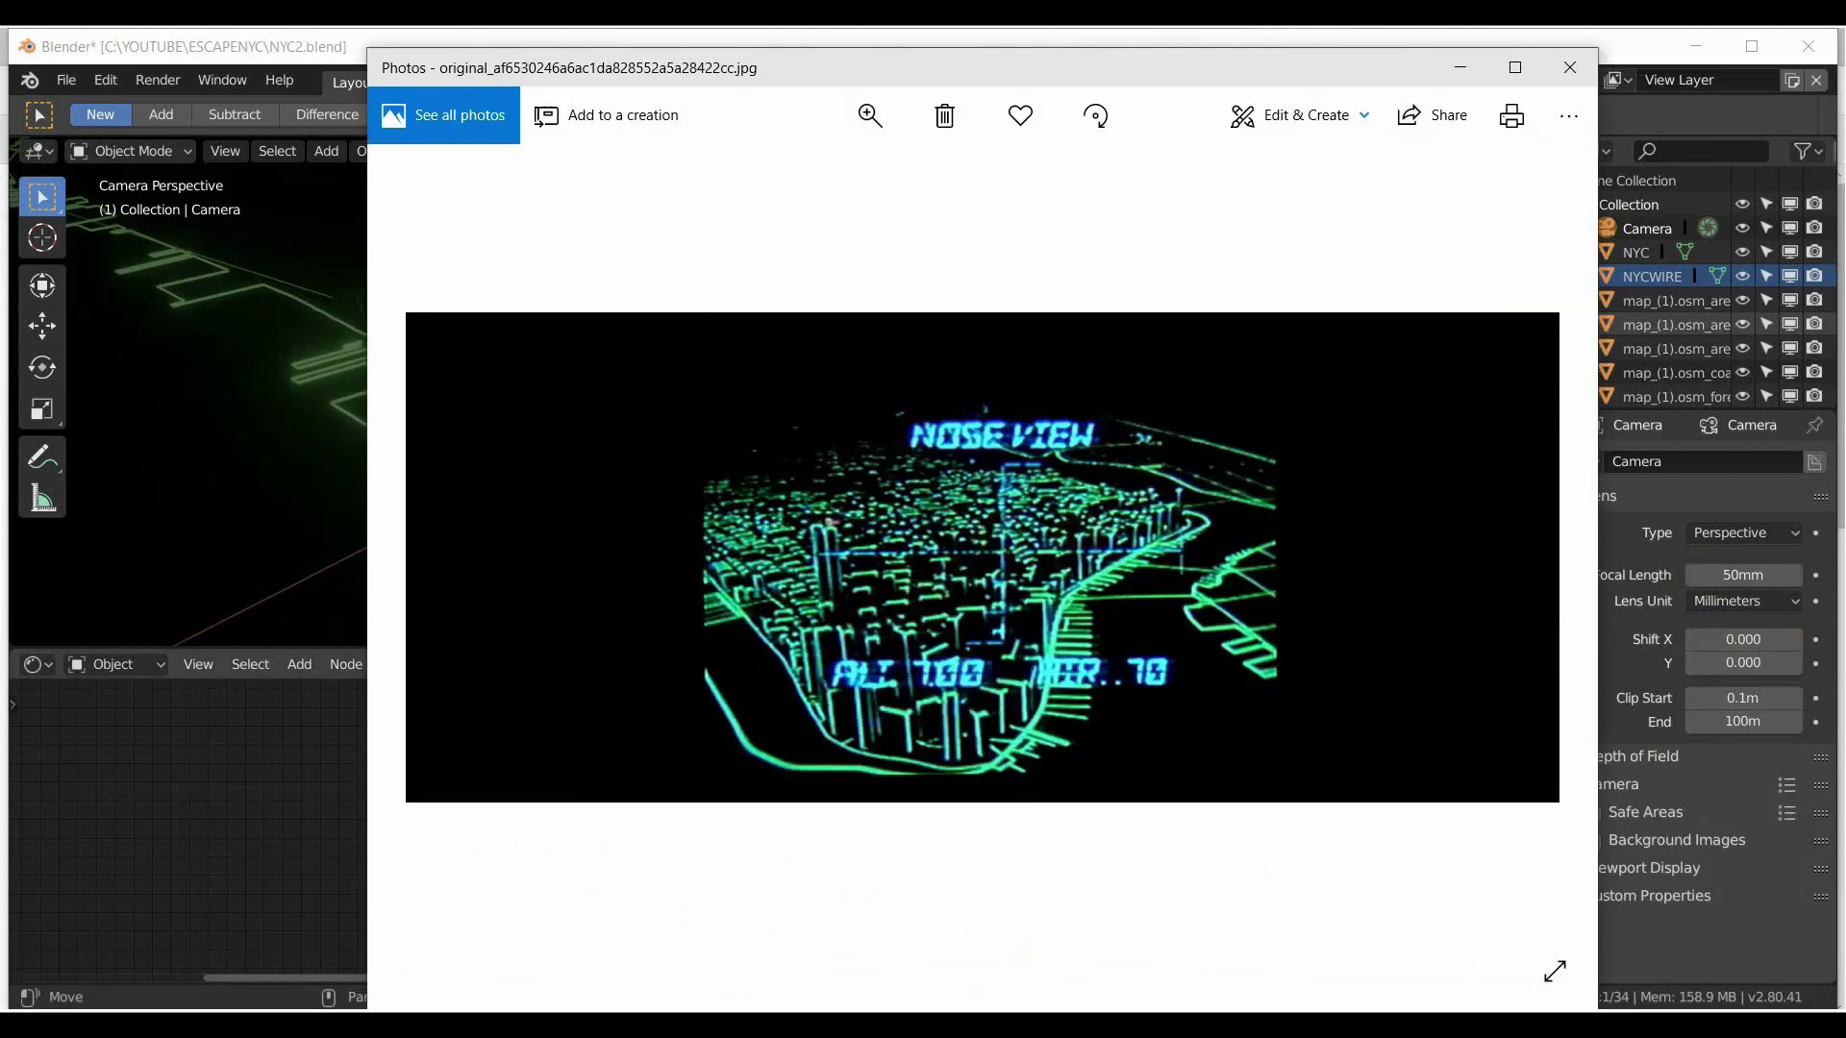
pyautogui.moveTo(1036, 1021)
pyautogui.click(853, 942)
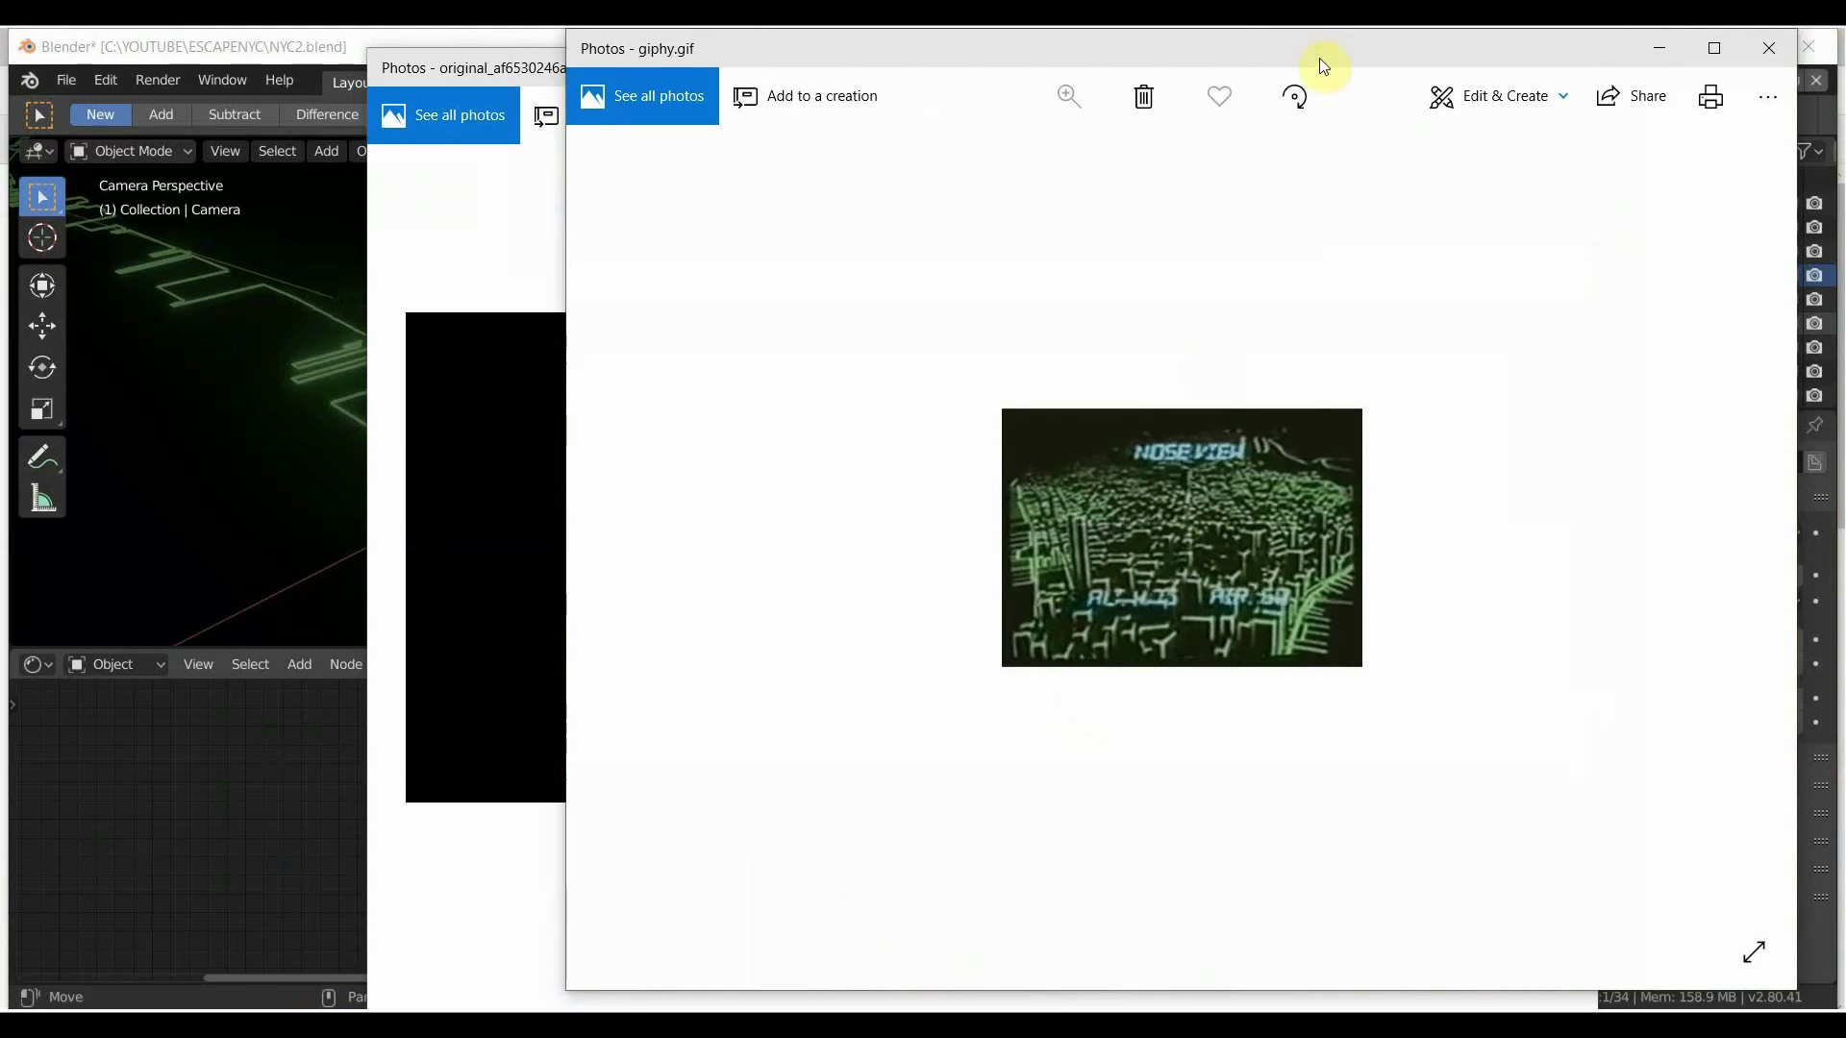
pyautogui.moveTo(1319, 58); pyautogui.dragTo(947, 215)
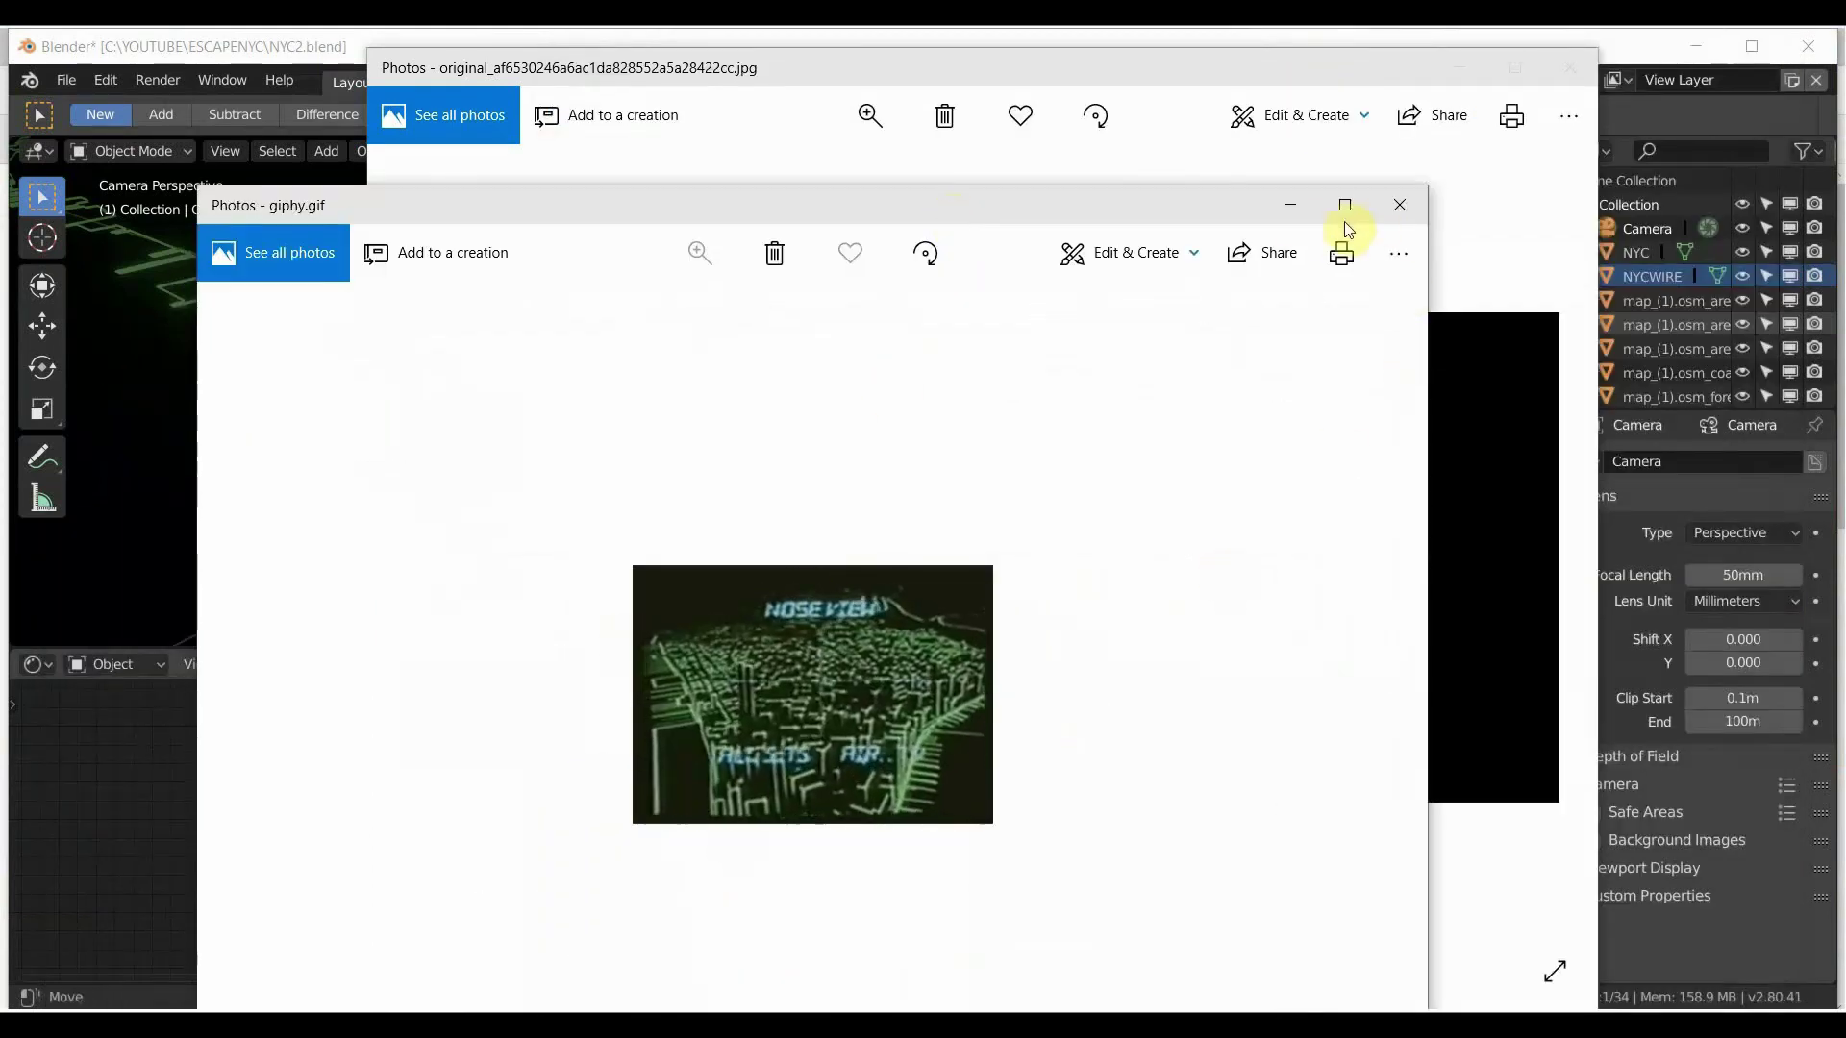
pyautogui.click(1289, 205)
pyautogui.click(1460, 68)
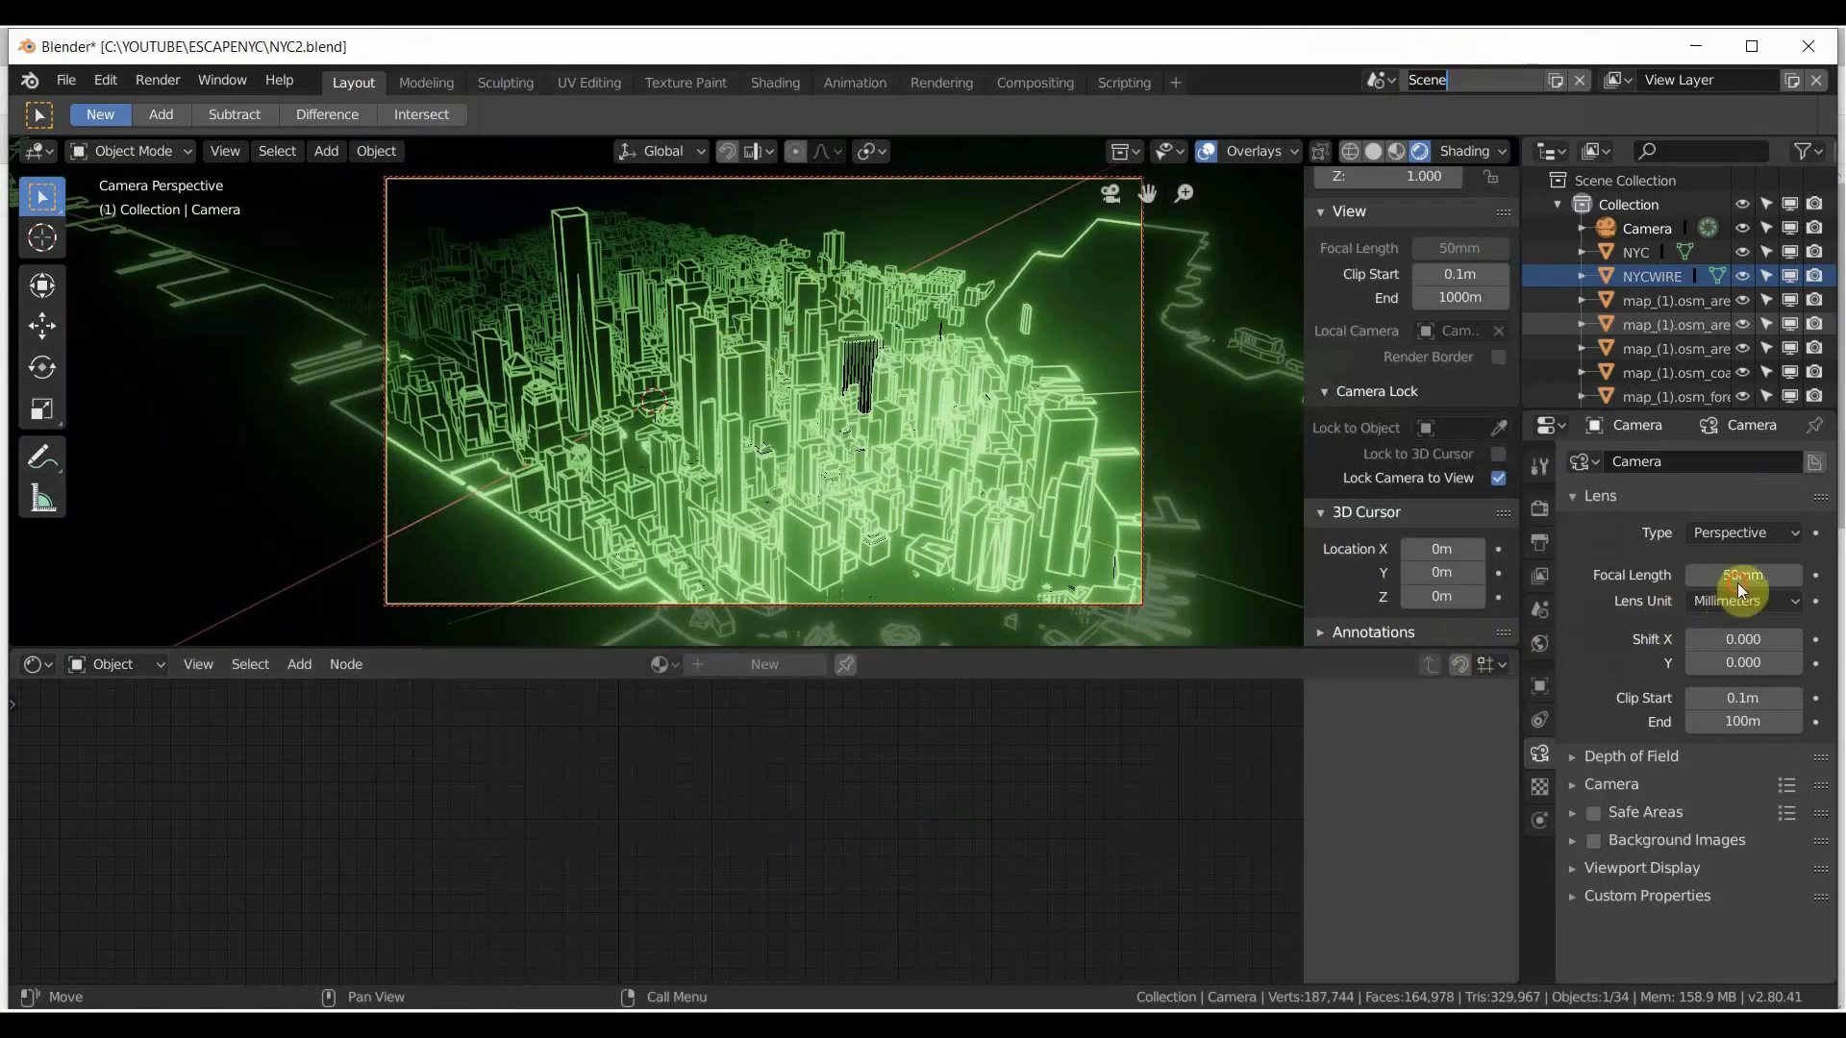
# Set the camera's focal length to 30 mm and reframe the camera closer over the skyscrapers.
pyautogui.moveTo(1738, 583); pyautogui.dragTo(1667, 583)
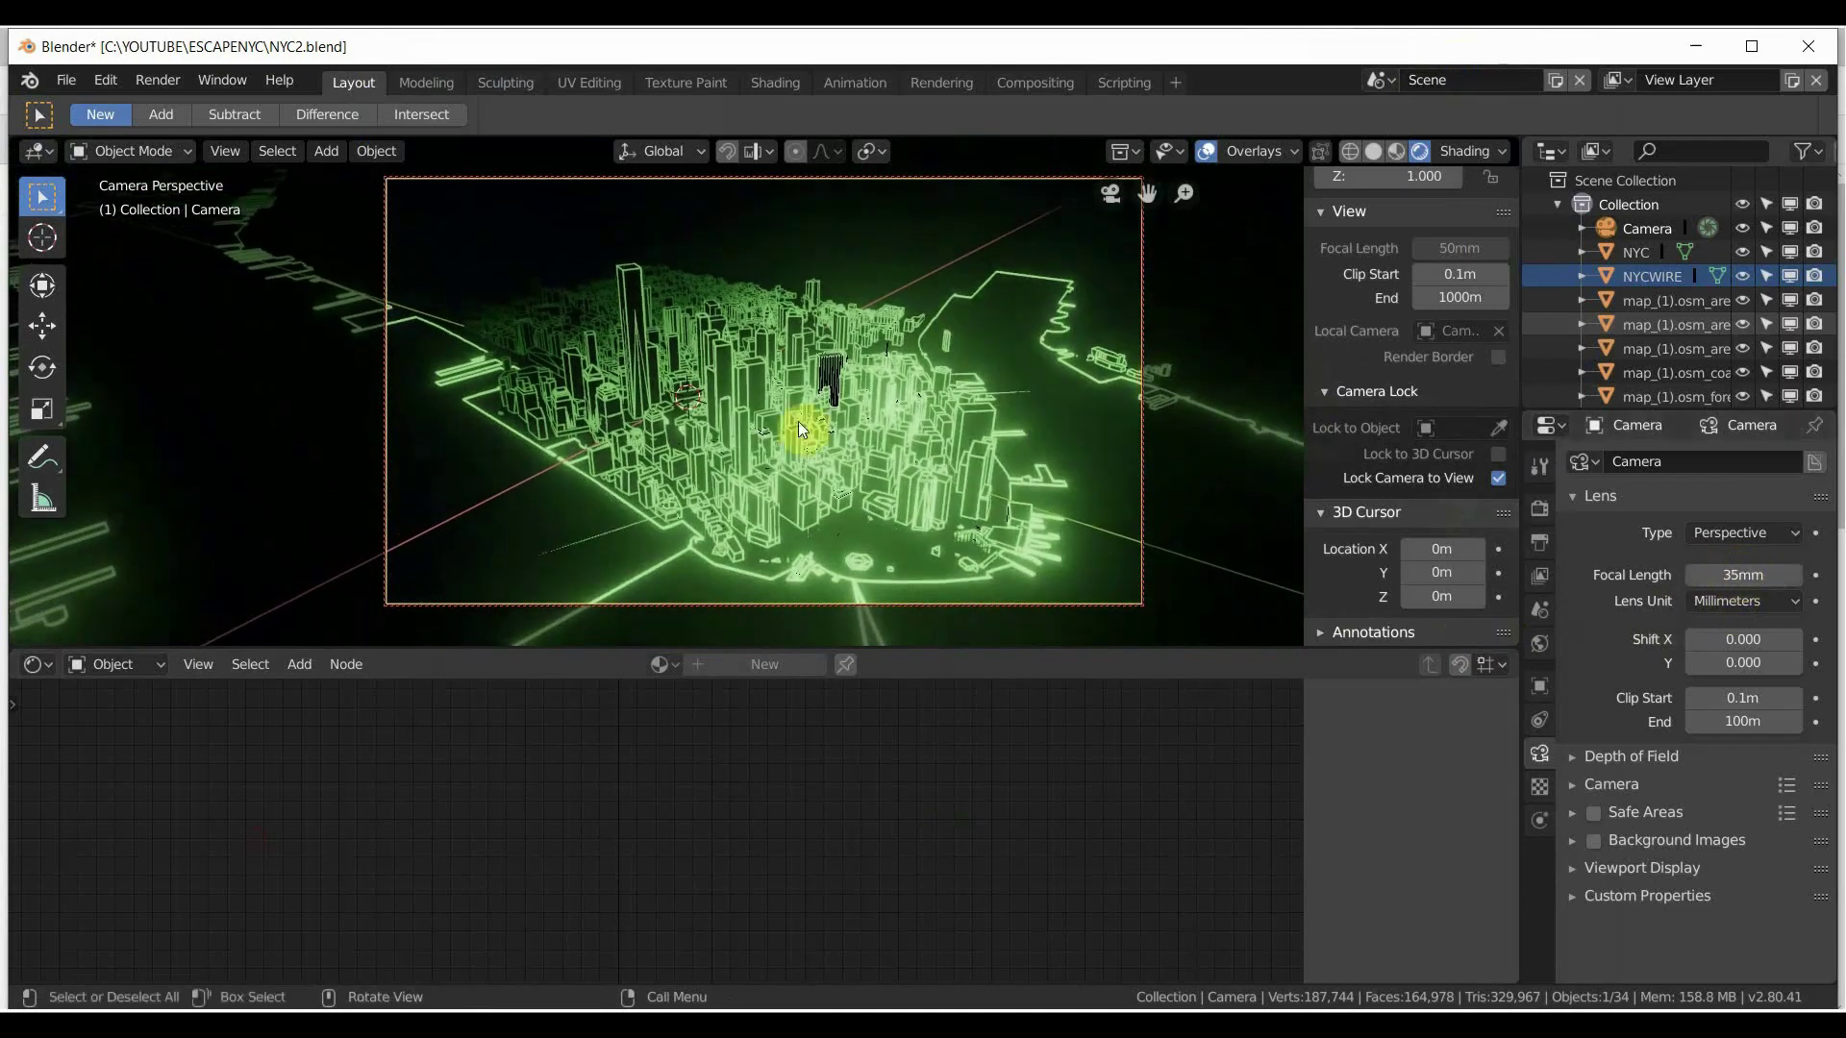
pyautogui.moveTo(798, 421)
pyautogui.mouseDown(button='middle')
pyautogui.moveTo(709, 440)
pyautogui.moveTo(773, 413)
pyautogui.mouseUp(button='middle')
pyautogui.scroll(3, 773, 413)
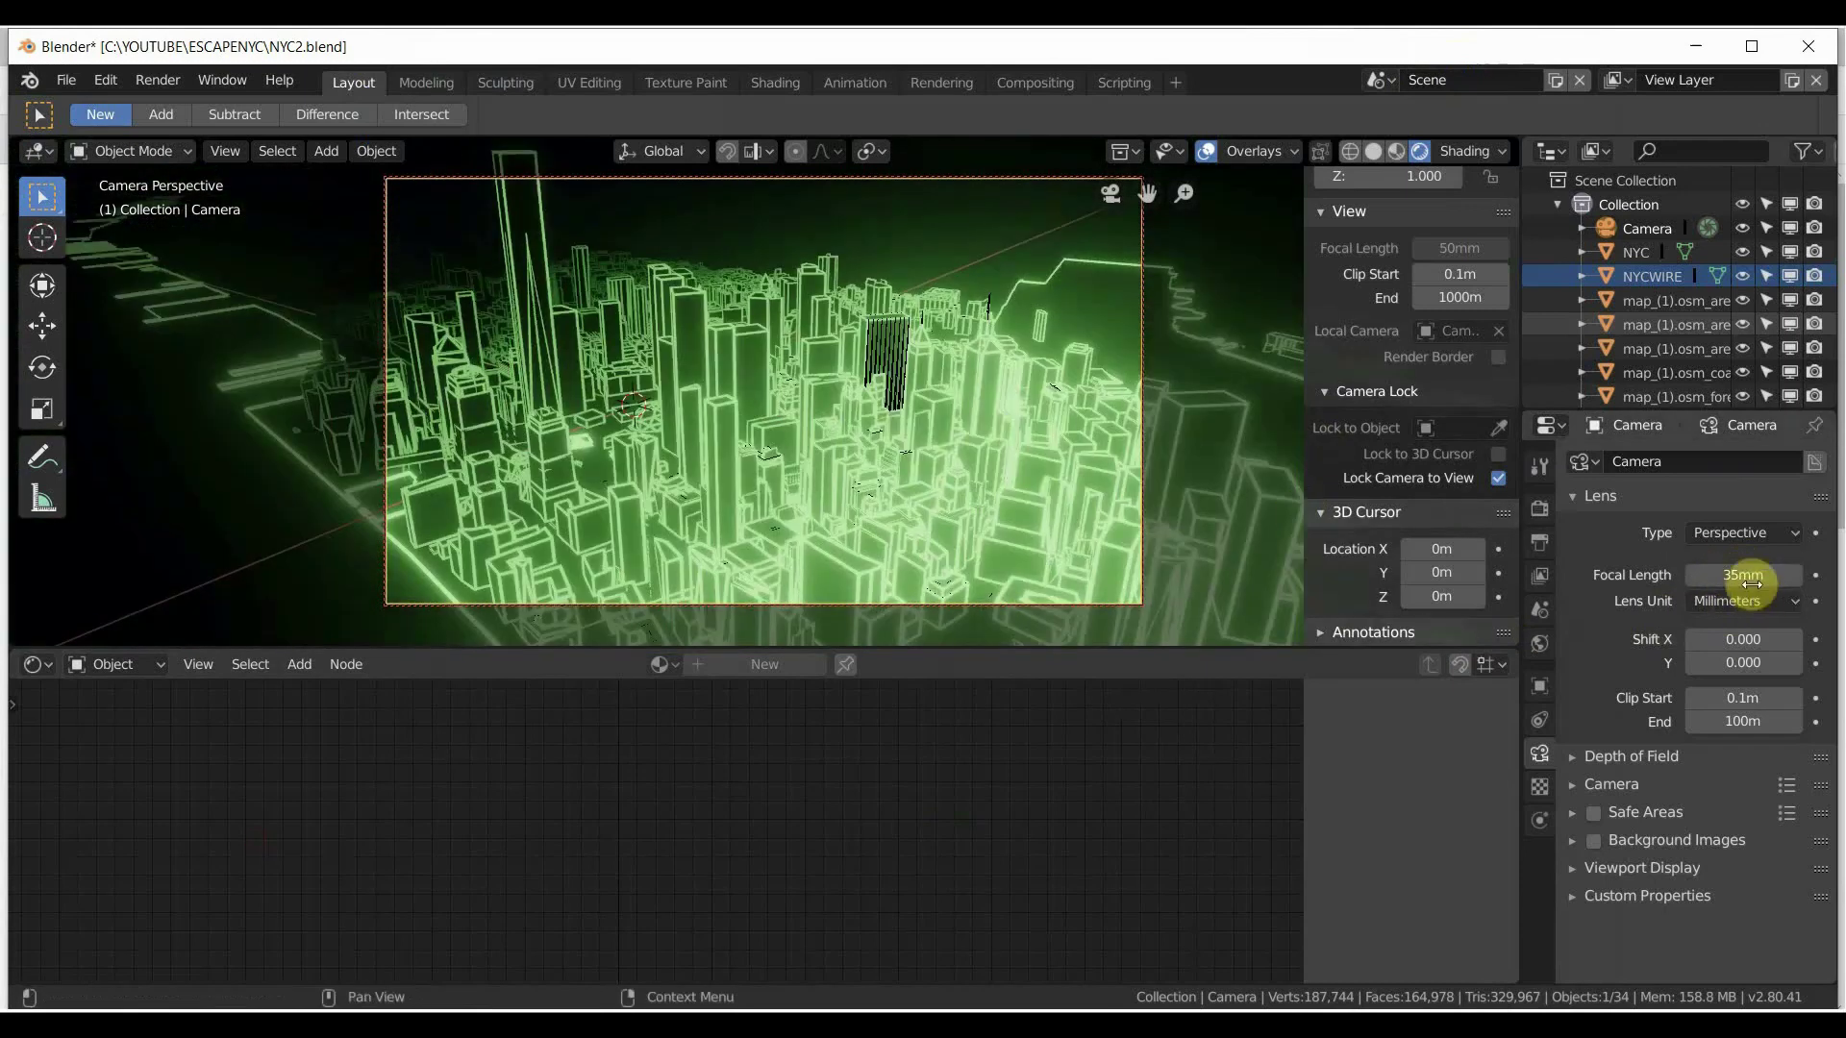
pyautogui.moveTo(1741, 575); pyautogui.dragTo(1713, 575)
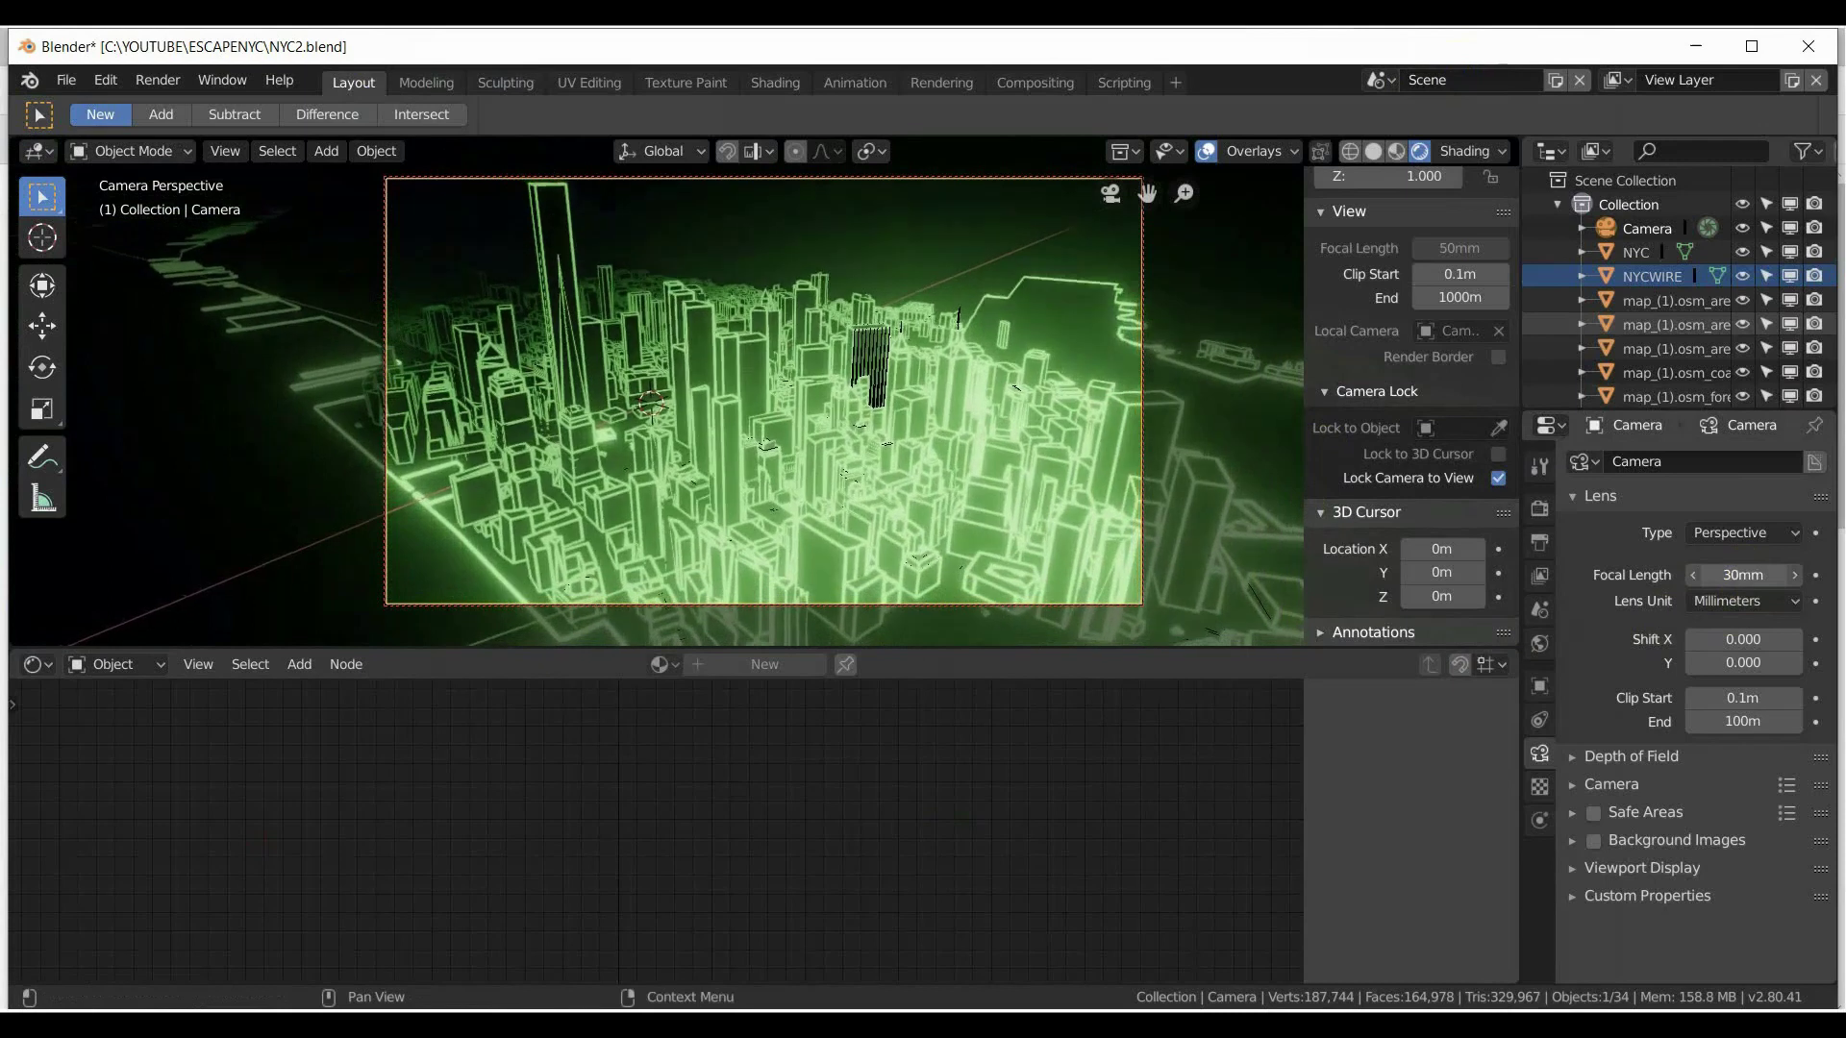
pyautogui.moveTo(715, 530); pyautogui.dragTo(1141, 437, button='middle')
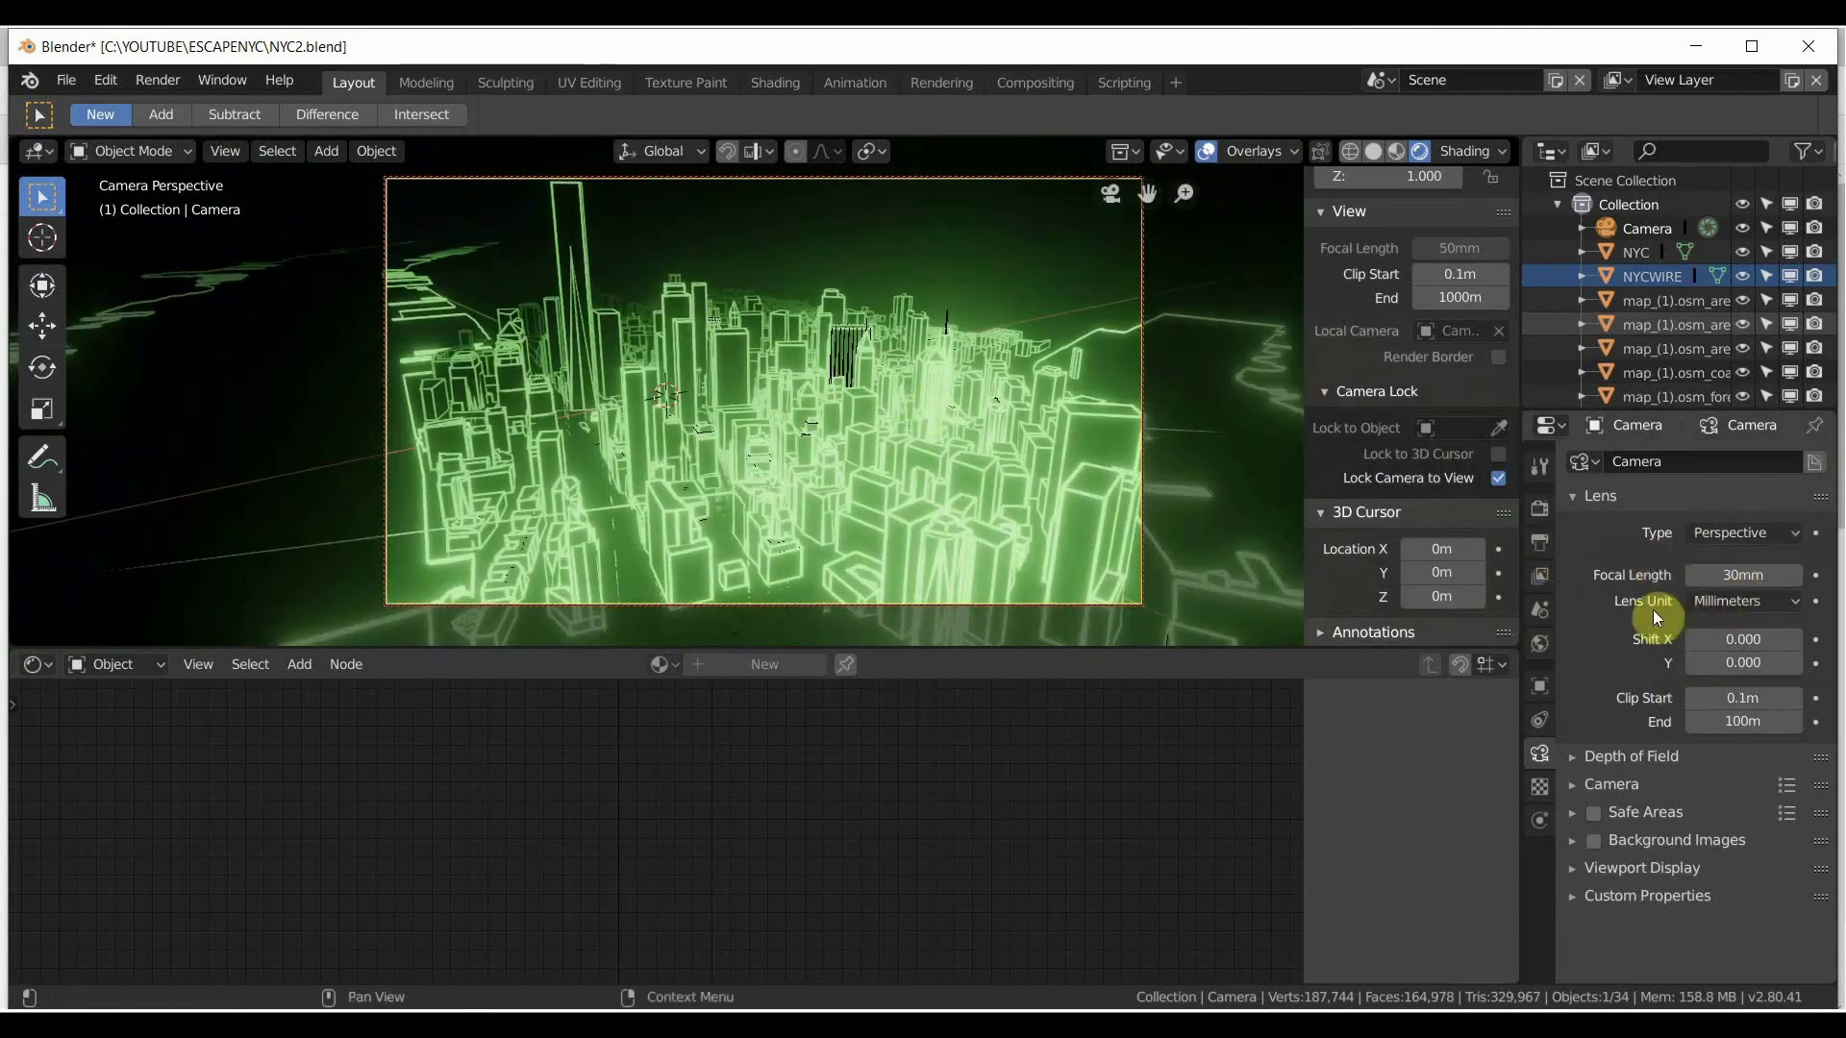
# View the city from beneath and select the NYC mesh's lowest vertices in edit mode to examine the downward spikes.
pyautogui.moveTo(798, 365); pyautogui.dragTo(851, 429, button='middle')
pyautogui.click(830, 419)
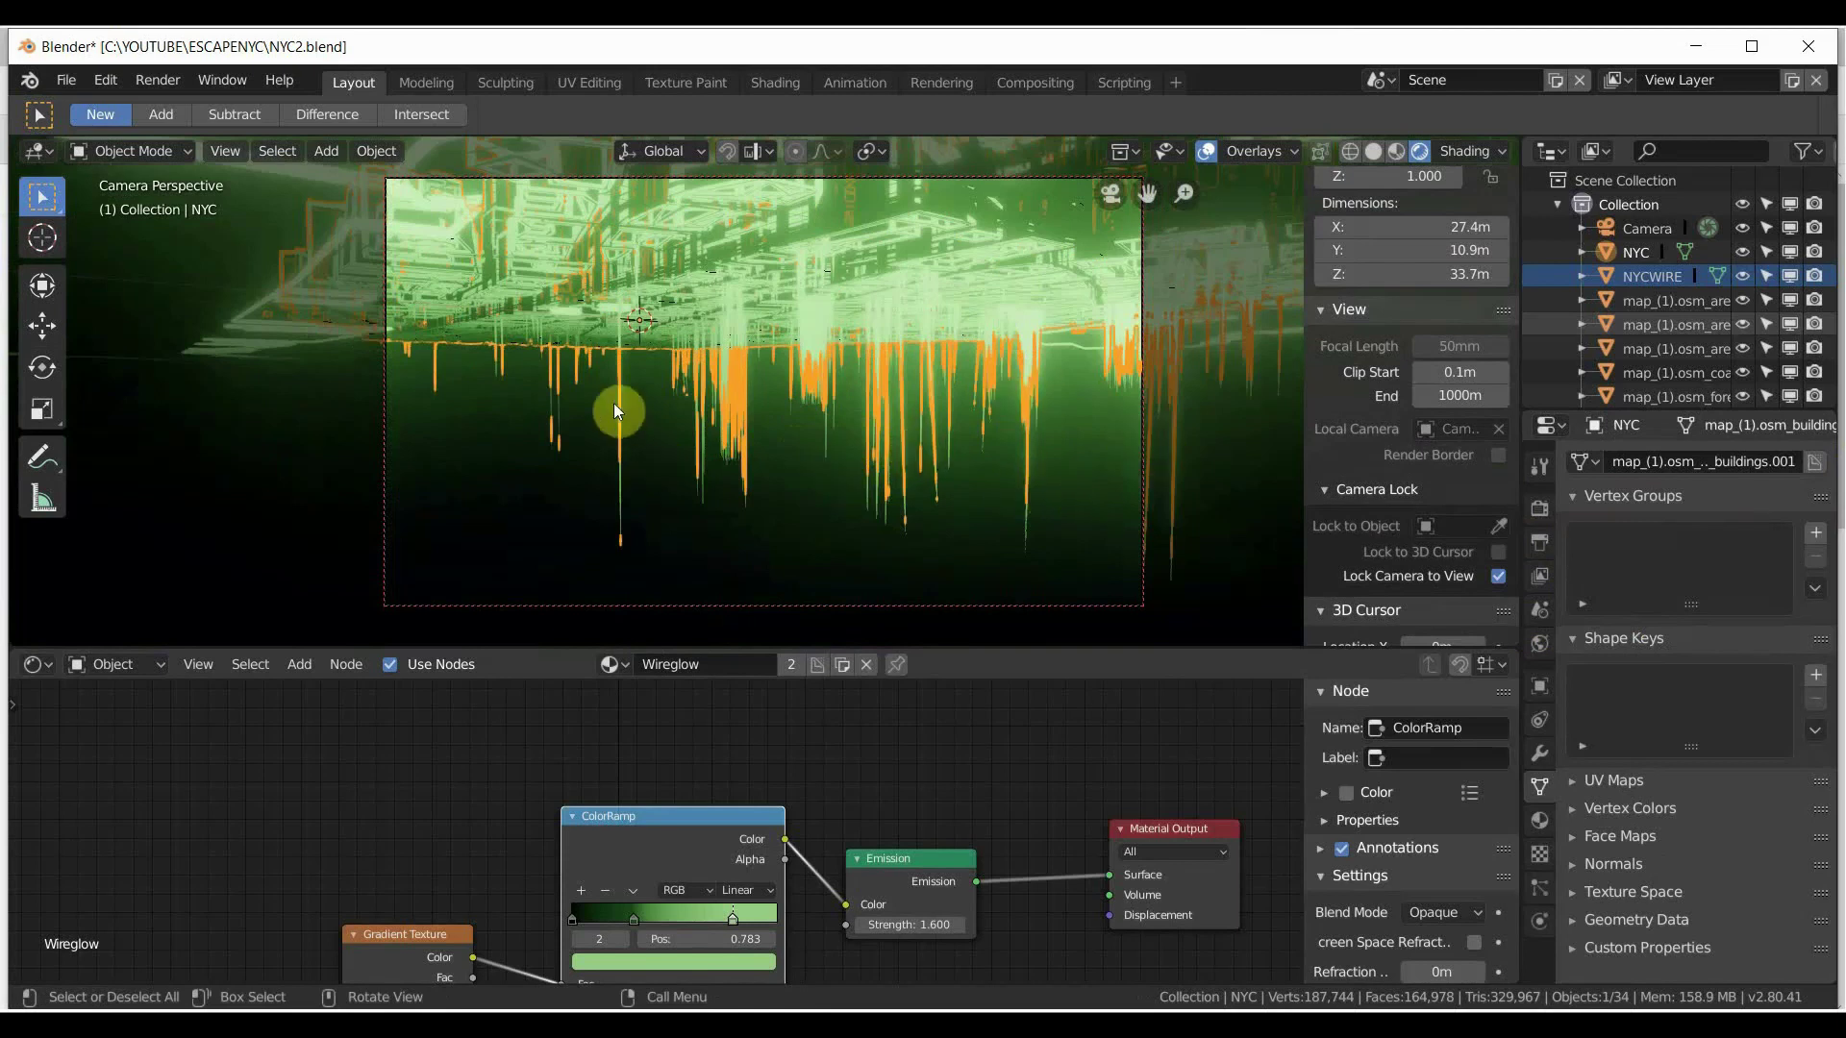
pyautogui.press('Tab')
pyautogui.moveTo(503, 390); pyautogui.dragTo(1132, 606)
pyautogui.press('Tab')
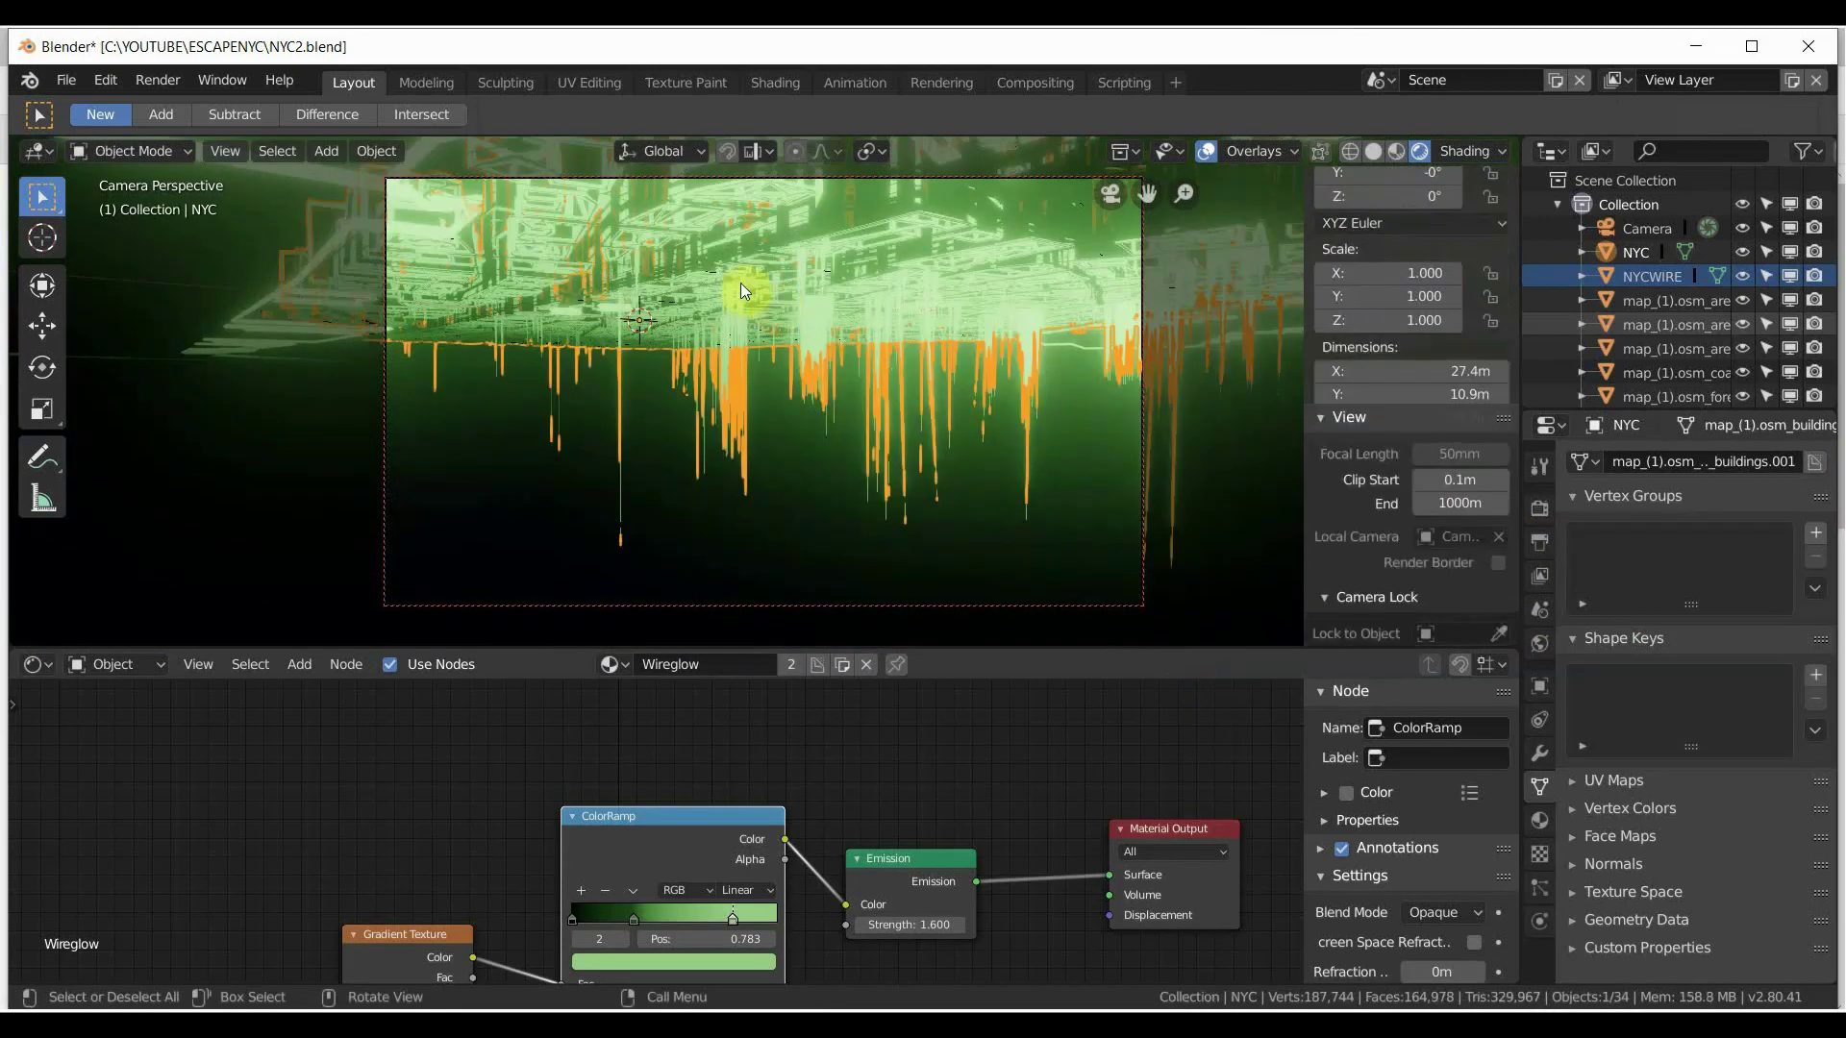
pyautogui.press('Tab')
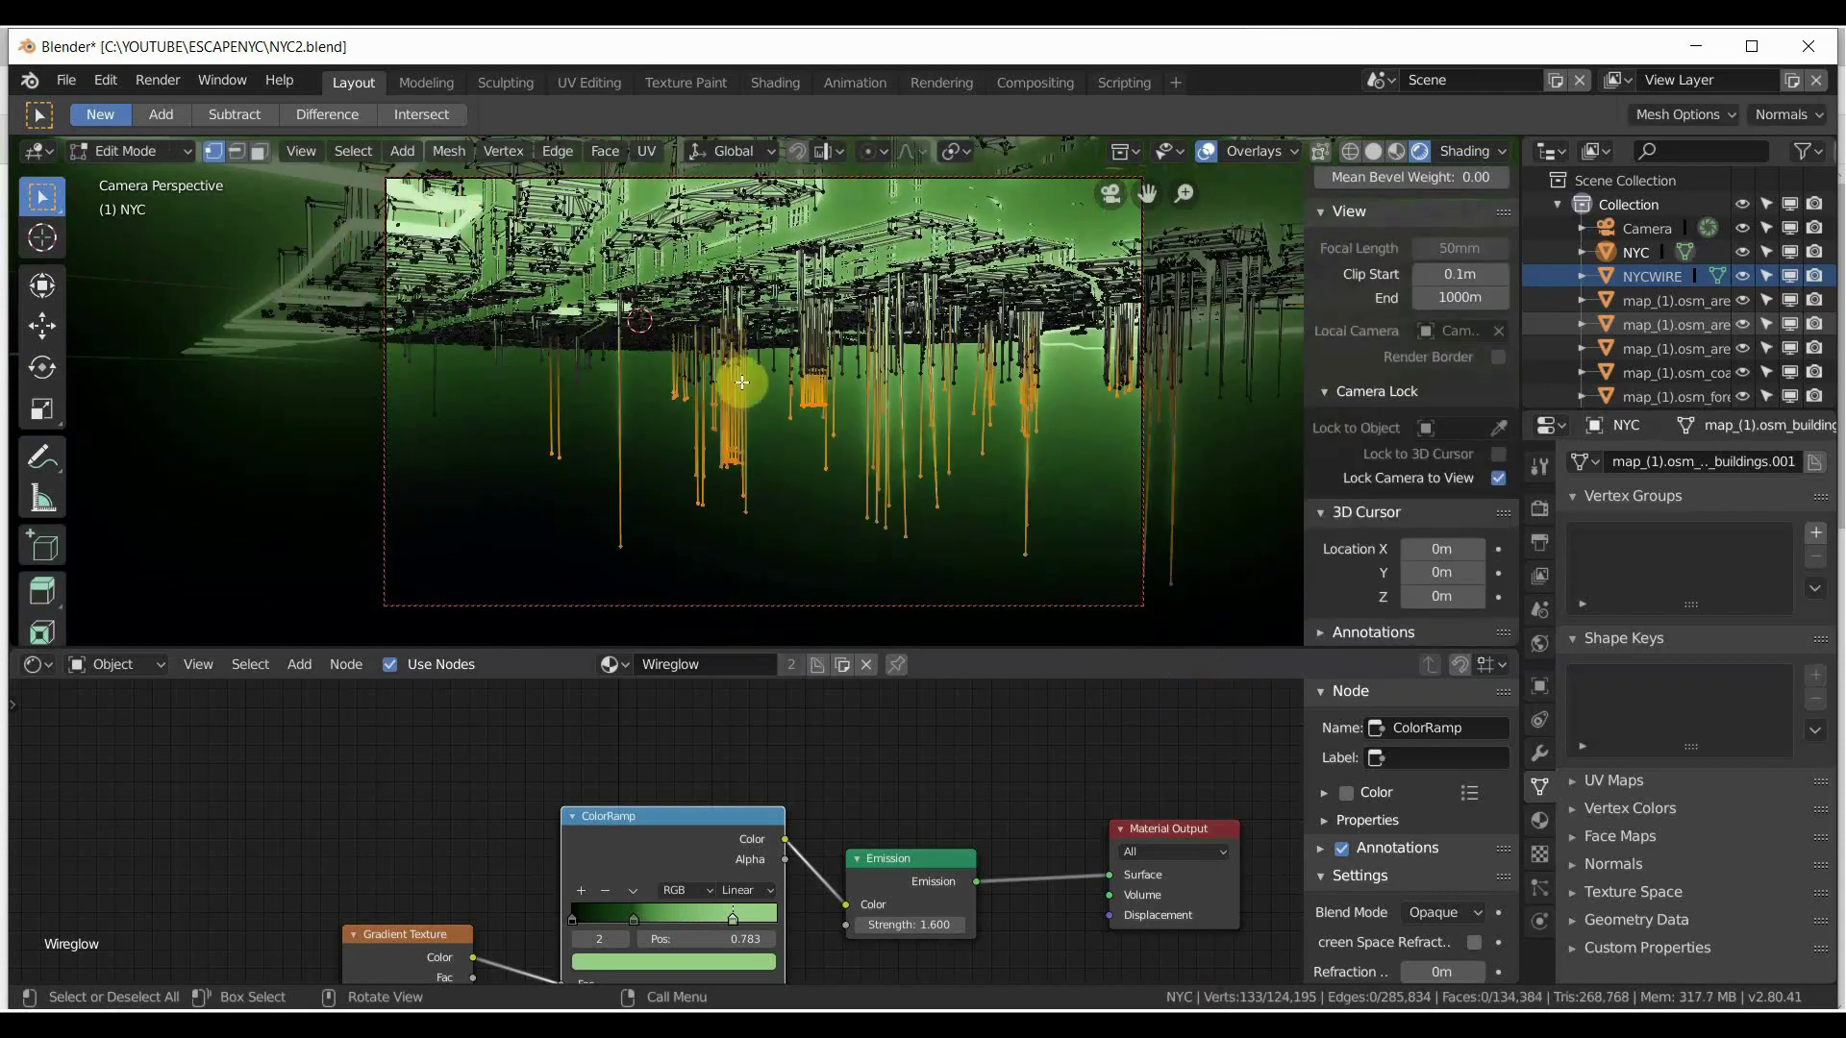
pyautogui.press('Tab')
pyautogui.moveTo(761, 350); pyautogui.dragTo(589, 395, button='middle')
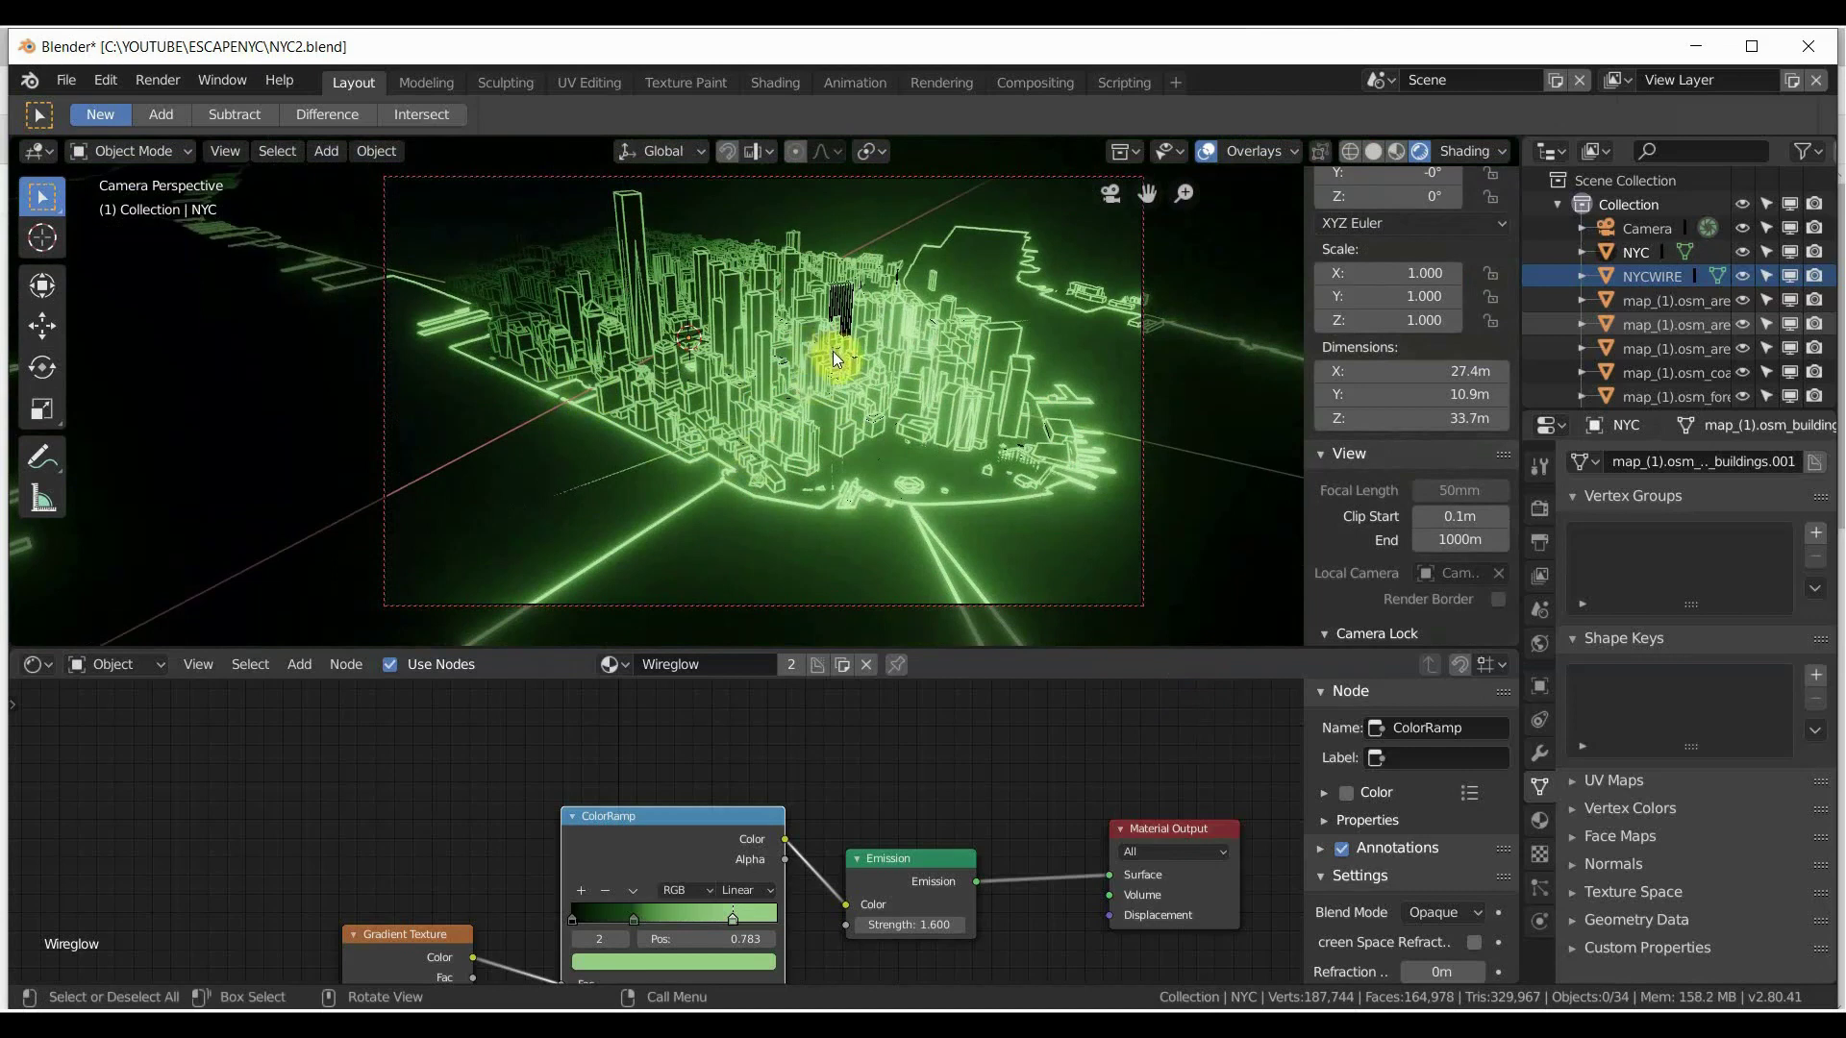
# Check the giphy.gif reference in Photos, minimize it, and reframe the camera on the city's tip to match.
pyautogui.click(1038, 1023)
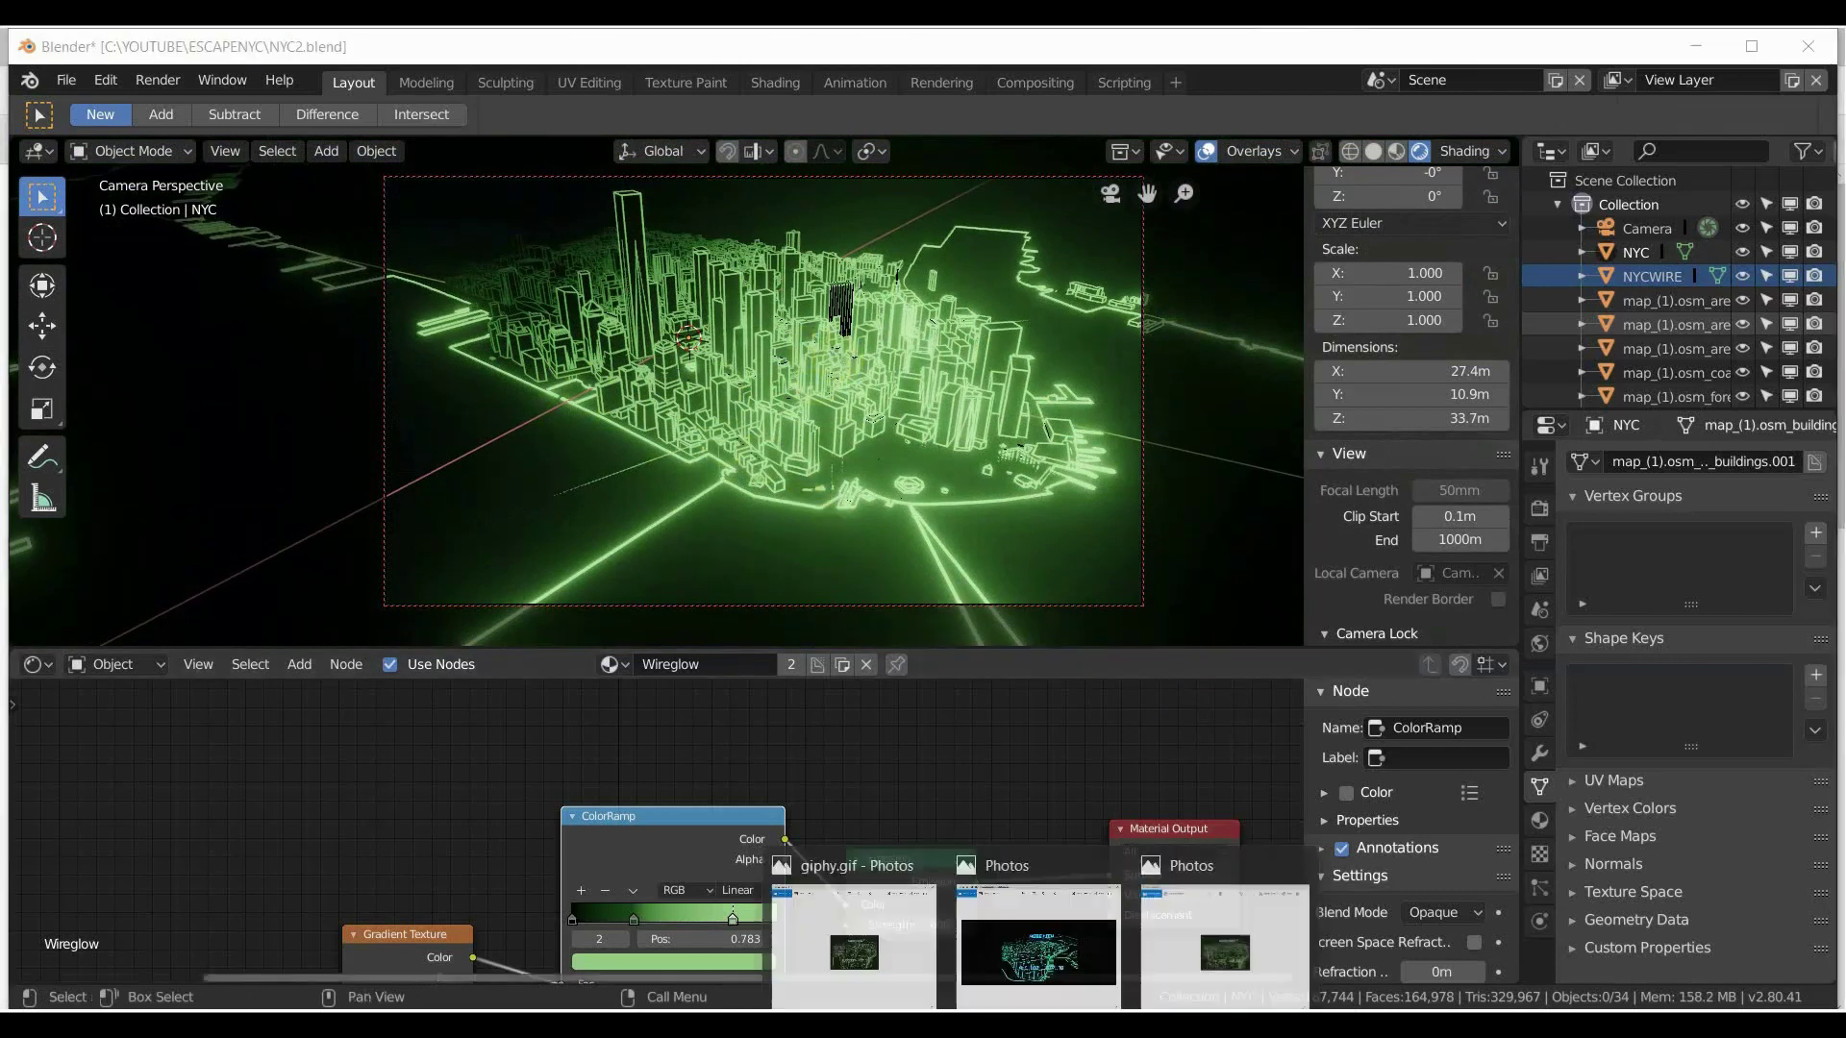
pyautogui.click(1250, 979)
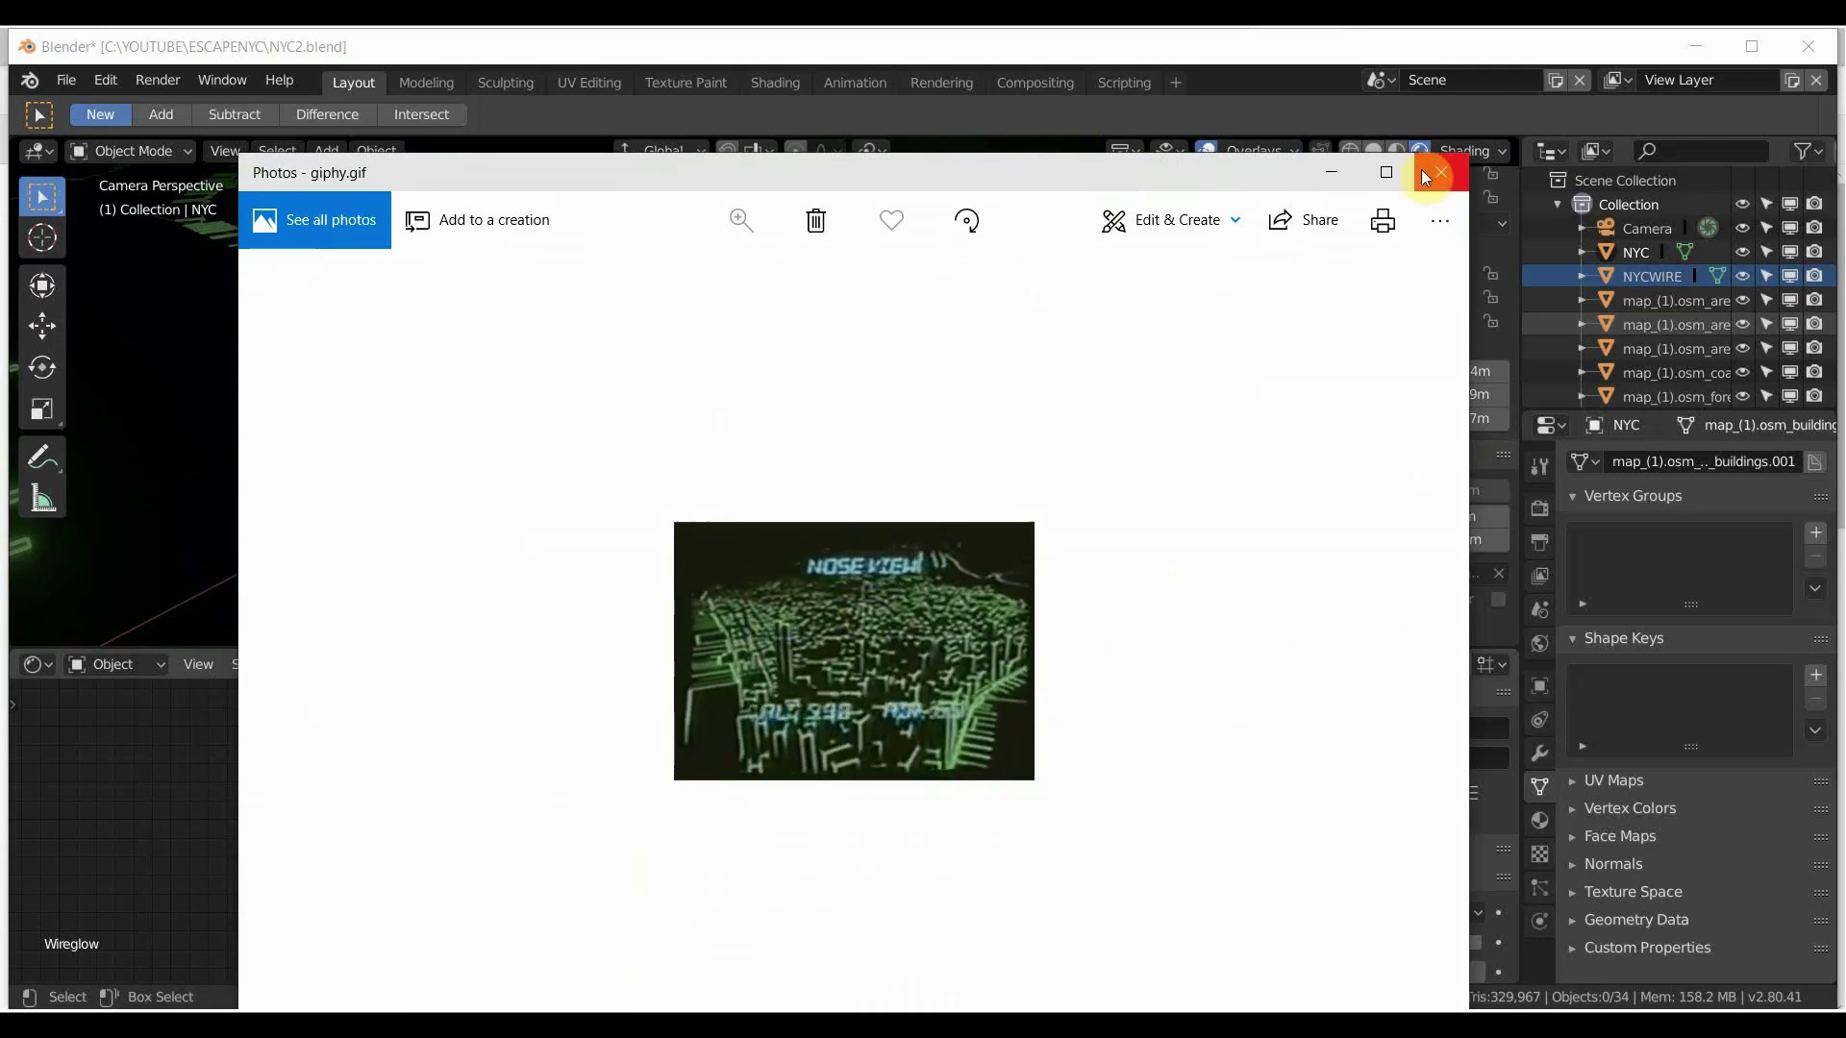
pyautogui.click(1337, 172)
pyautogui.moveTo(686, 377); pyautogui.dragTo(869, 394, button='middle')
pyautogui.scroll(8, 620, 394)
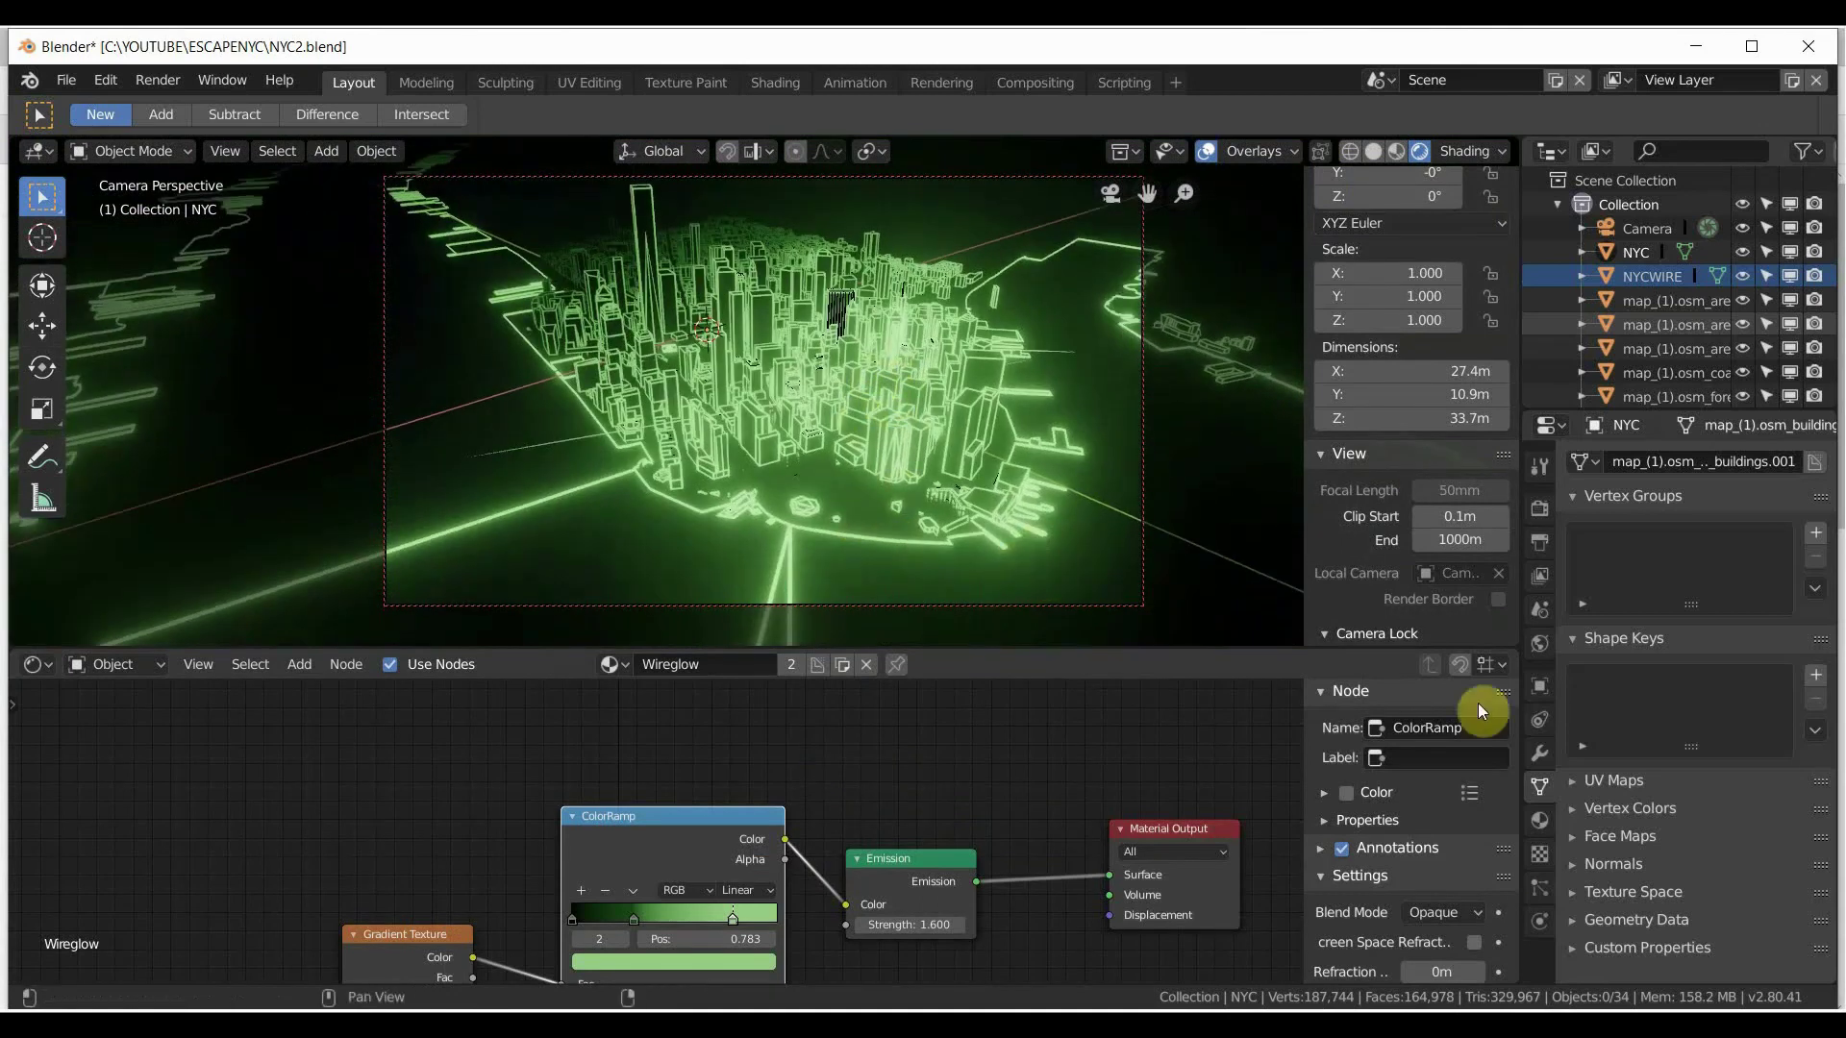
pyautogui.click(1641, 1026)
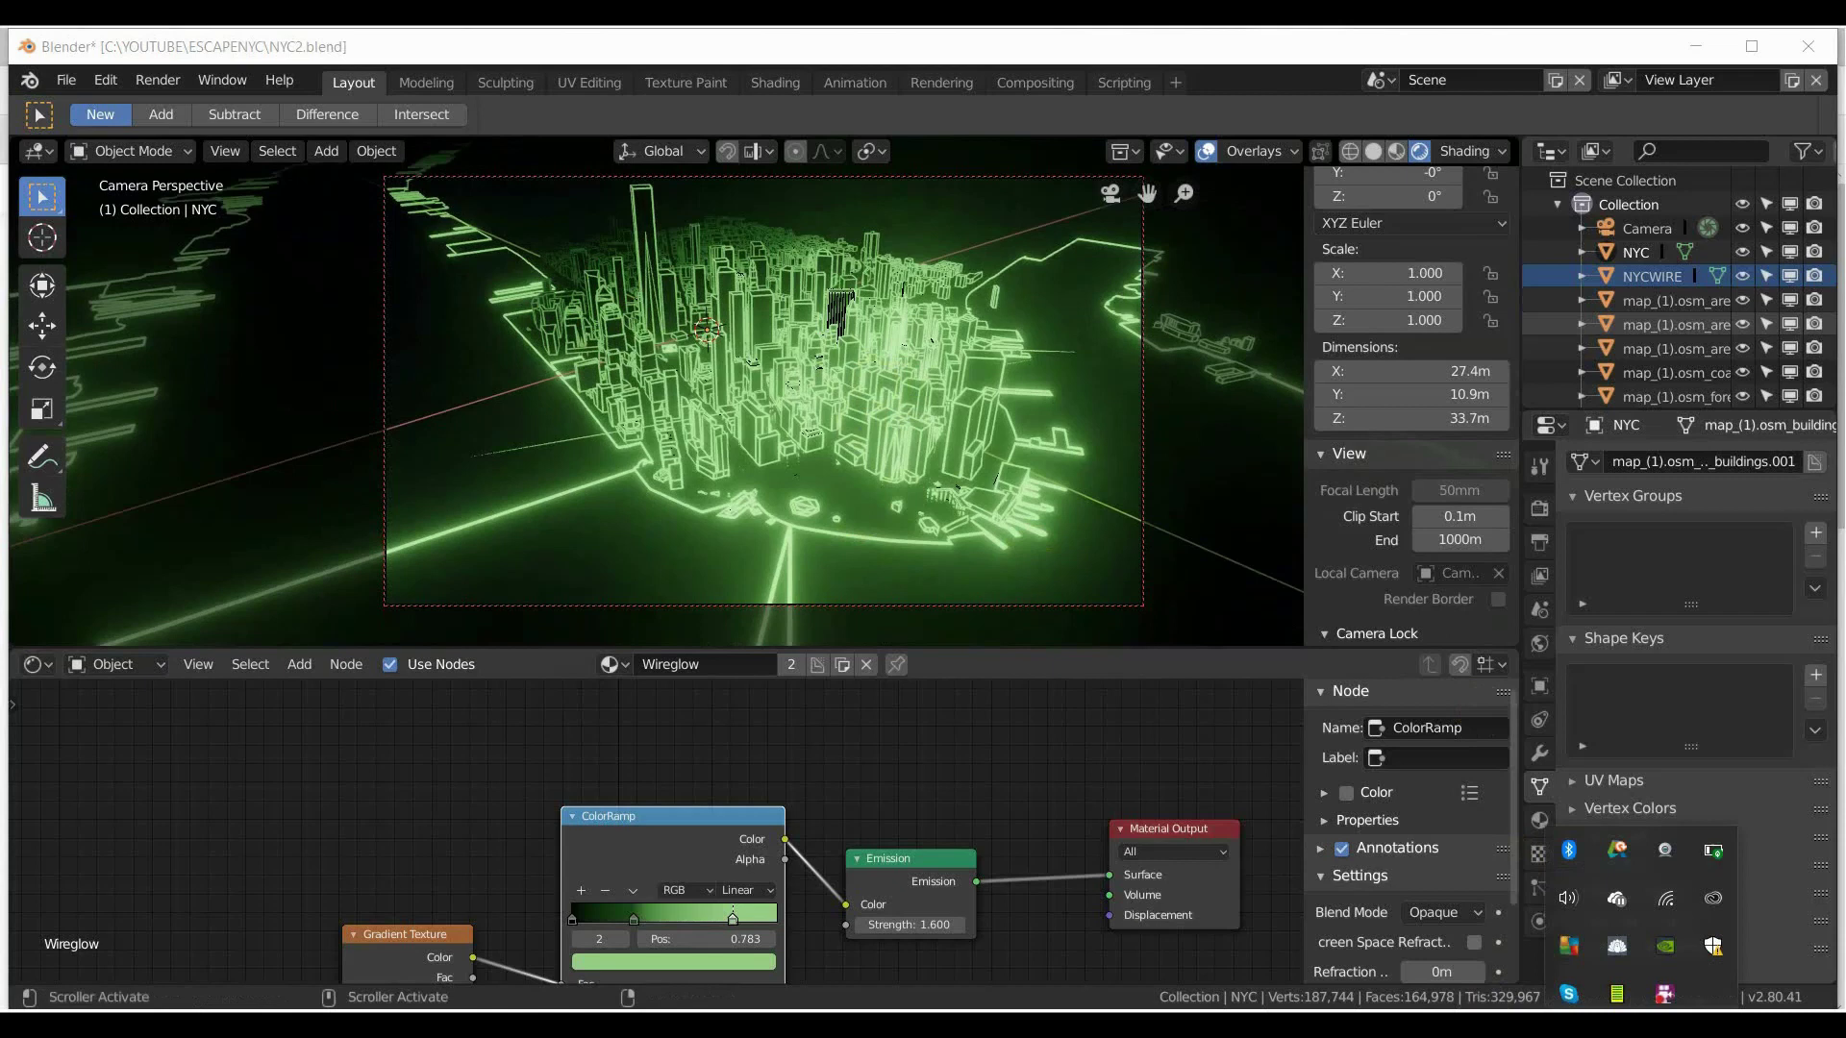
pyautogui.rightClick(1653, 997)
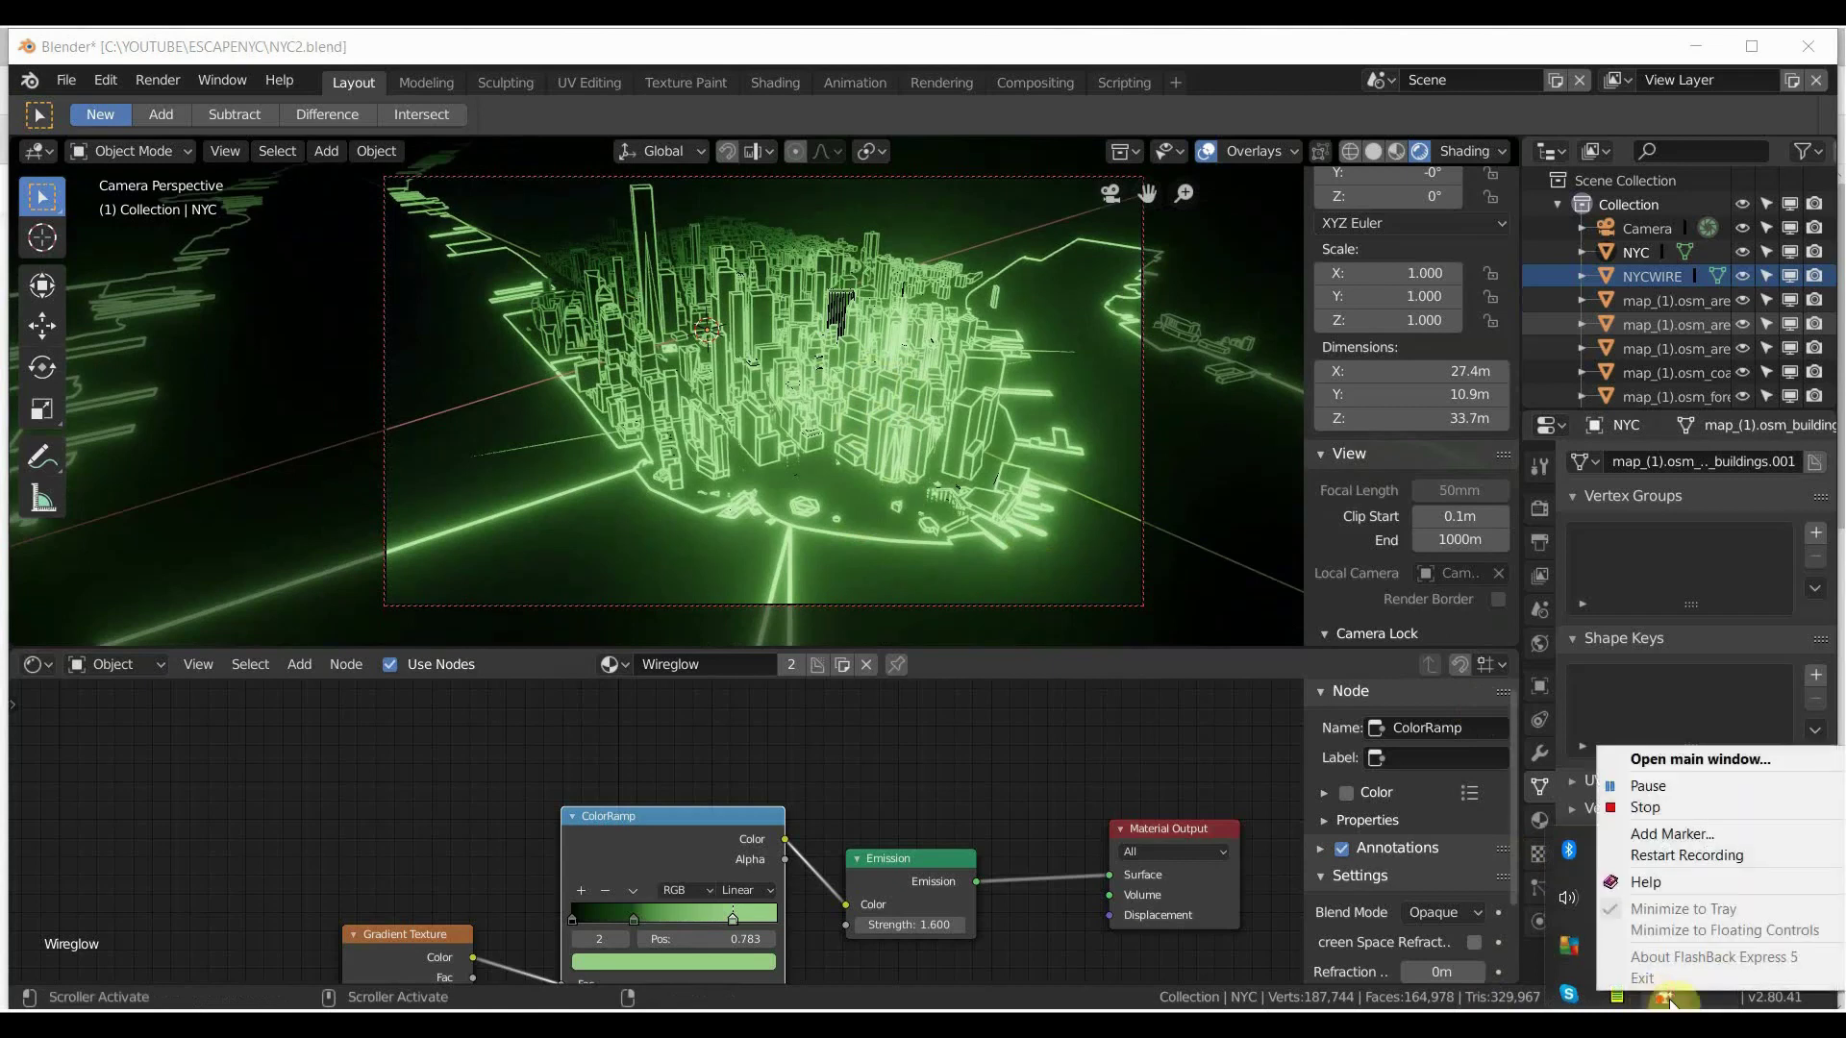
pyautogui.click(1674, 815)
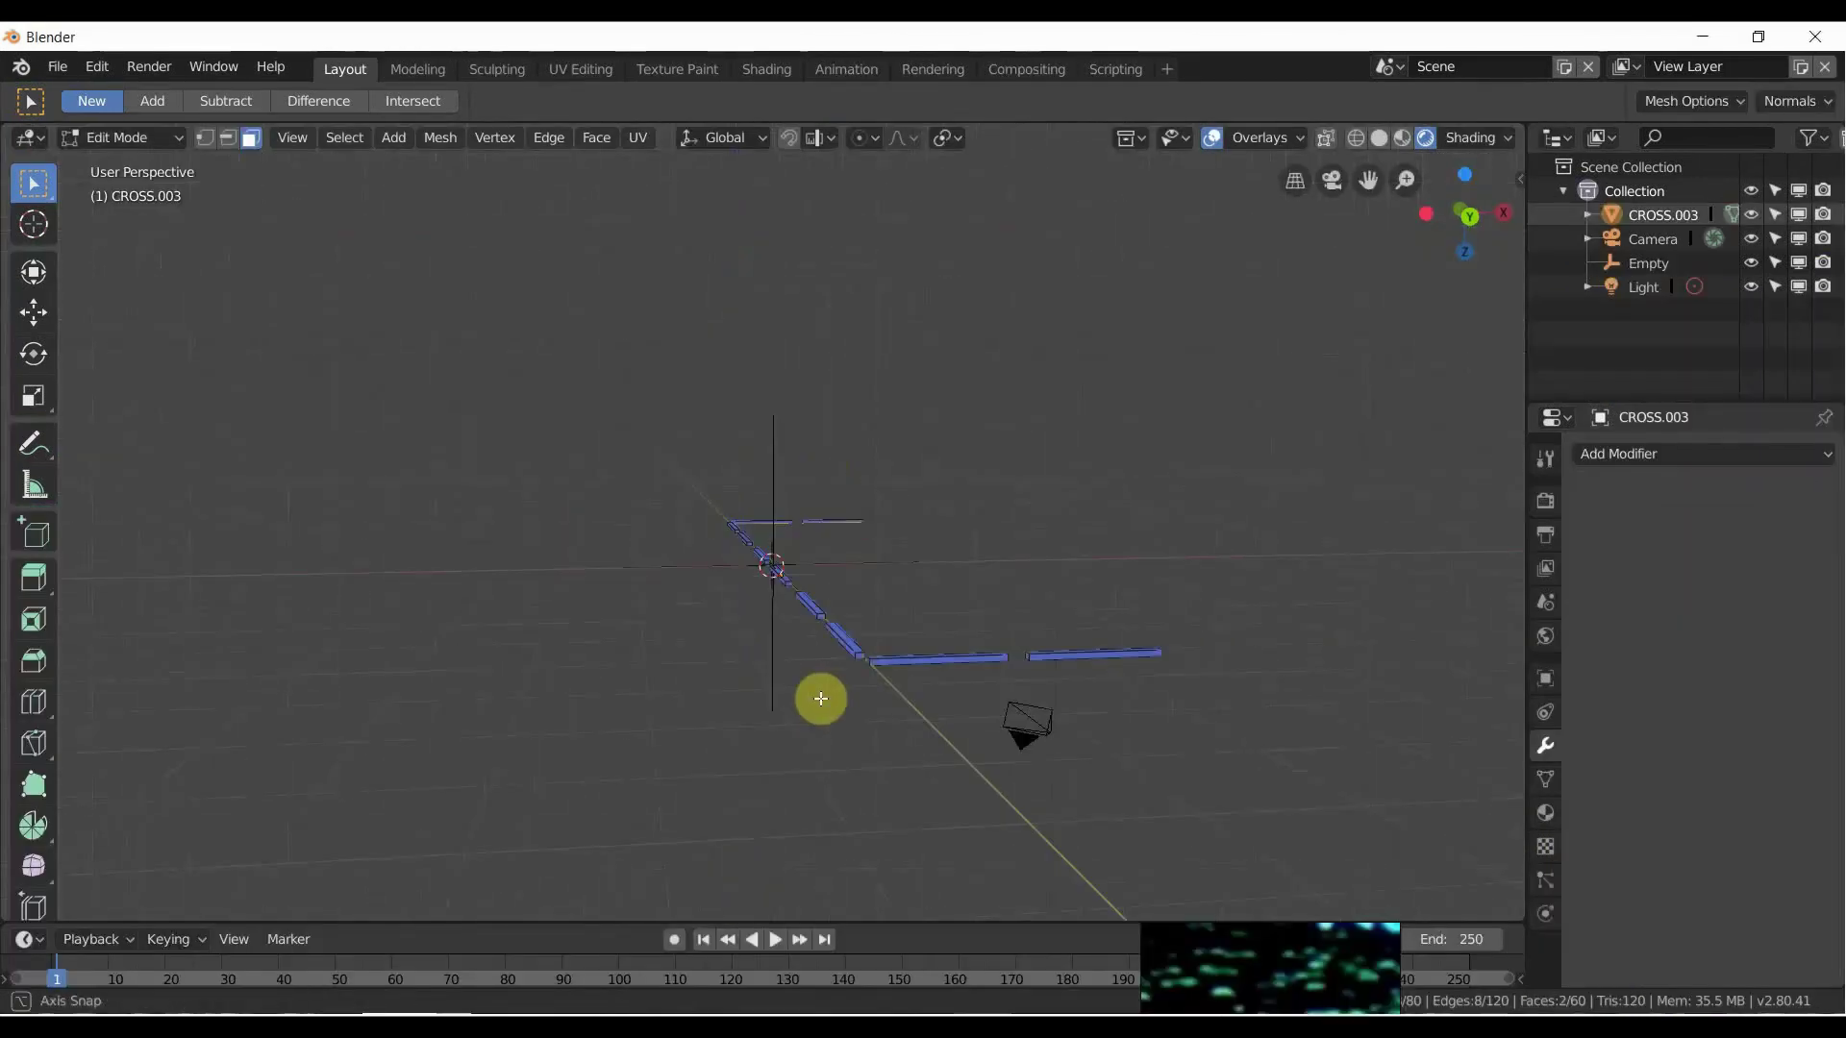
# Show the CROSS.003 bracket mesh in top orthographic view.
pyautogui.keyDown('alt'); pyautogui.moveTo(820, 697); pyautogui.dragTo(834, 584, button='middle'); pyautogui.keyUp('alt')
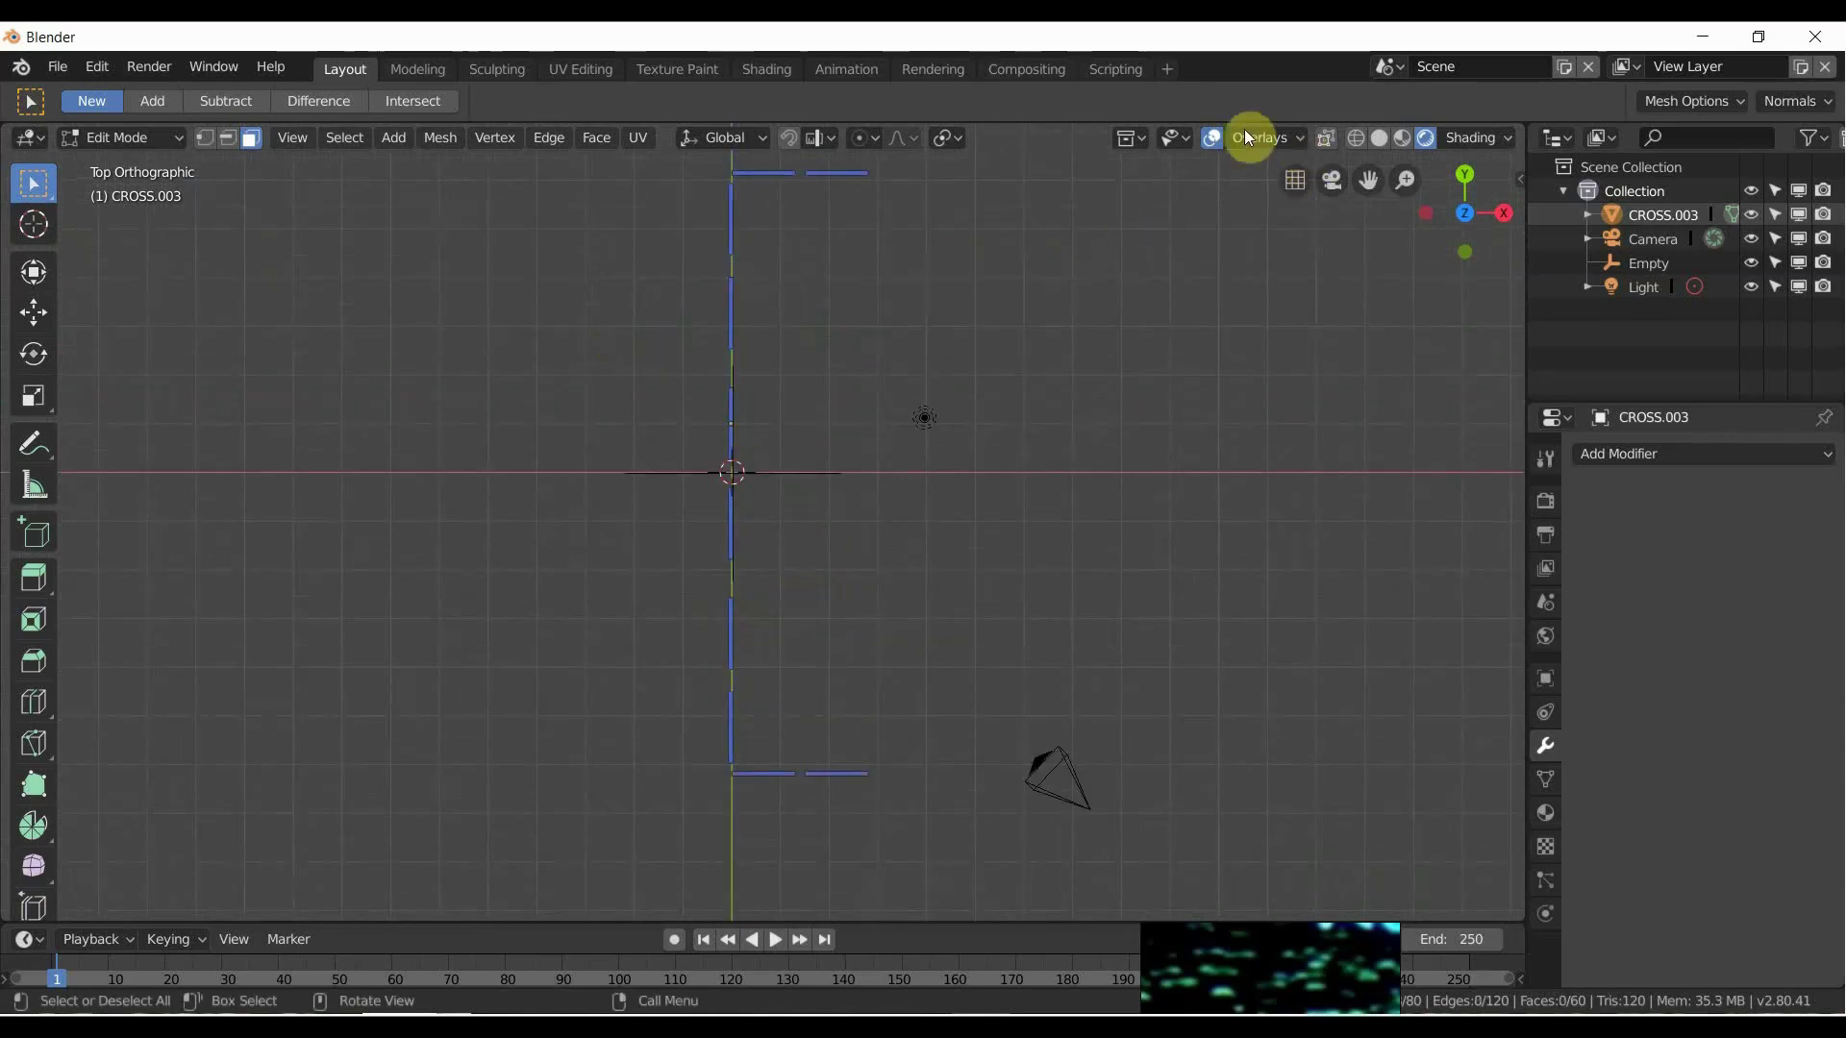
pyautogui.click(1213, 137)
pyautogui.click(1213, 137)
# Enlarge the nose-view reference image window over the viewport to study the crosshair shape and lettering.
pyautogui.moveTo(1199, 922); pyautogui.dragTo(1161, 196)
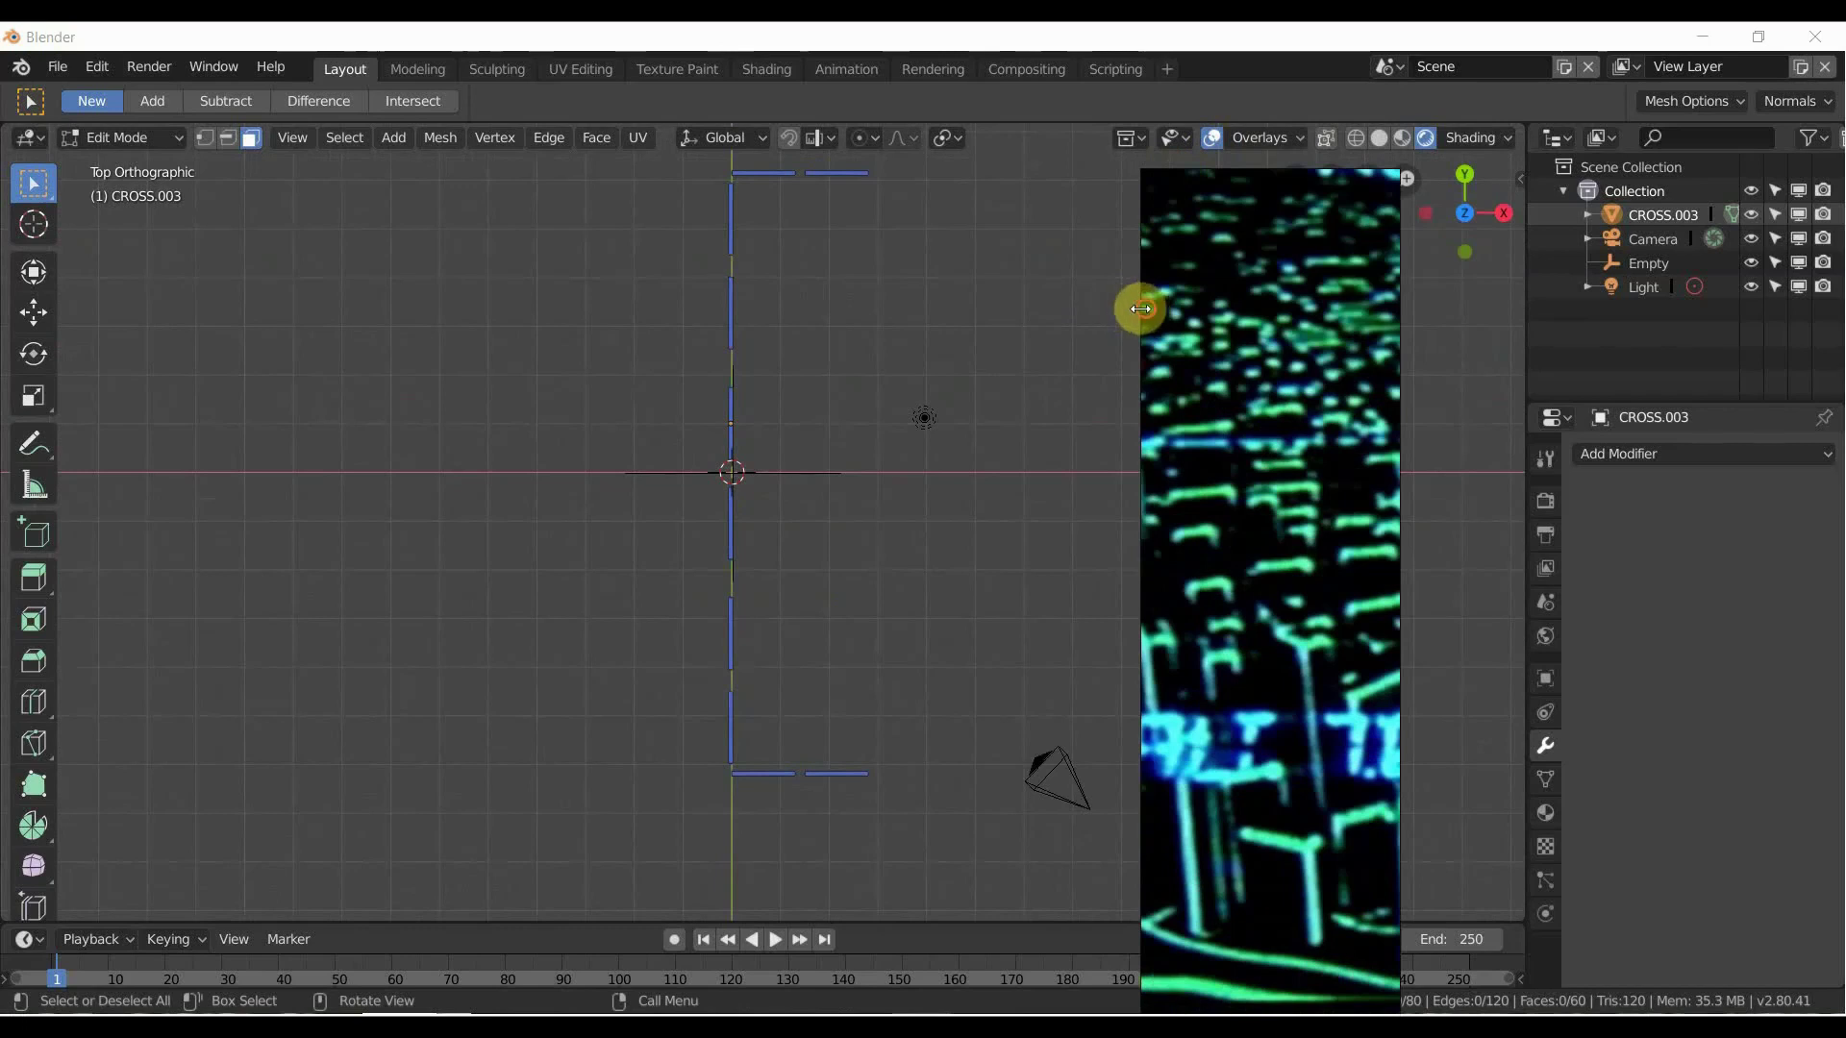
pyautogui.moveTo(1140, 307); pyautogui.dragTo(414, 385)
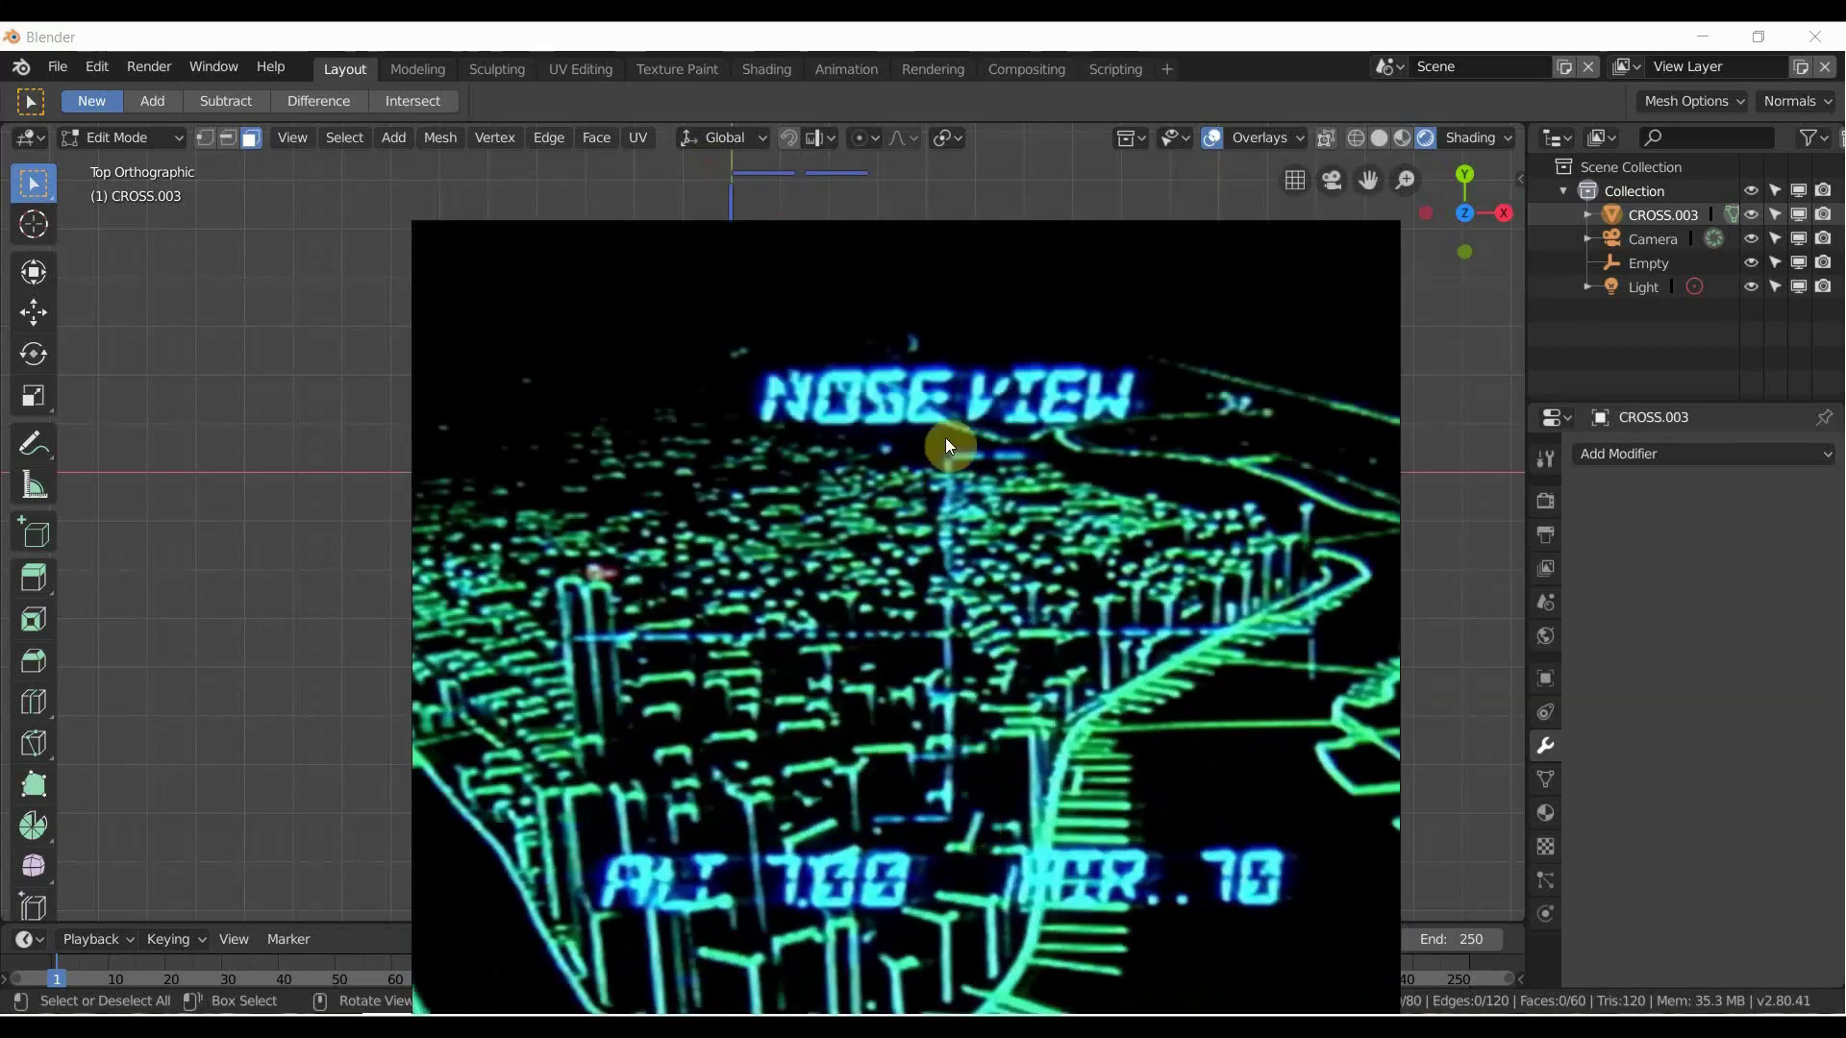
pyautogui.moveTo(778, 225); pyautogui.dragTo(878, 183)
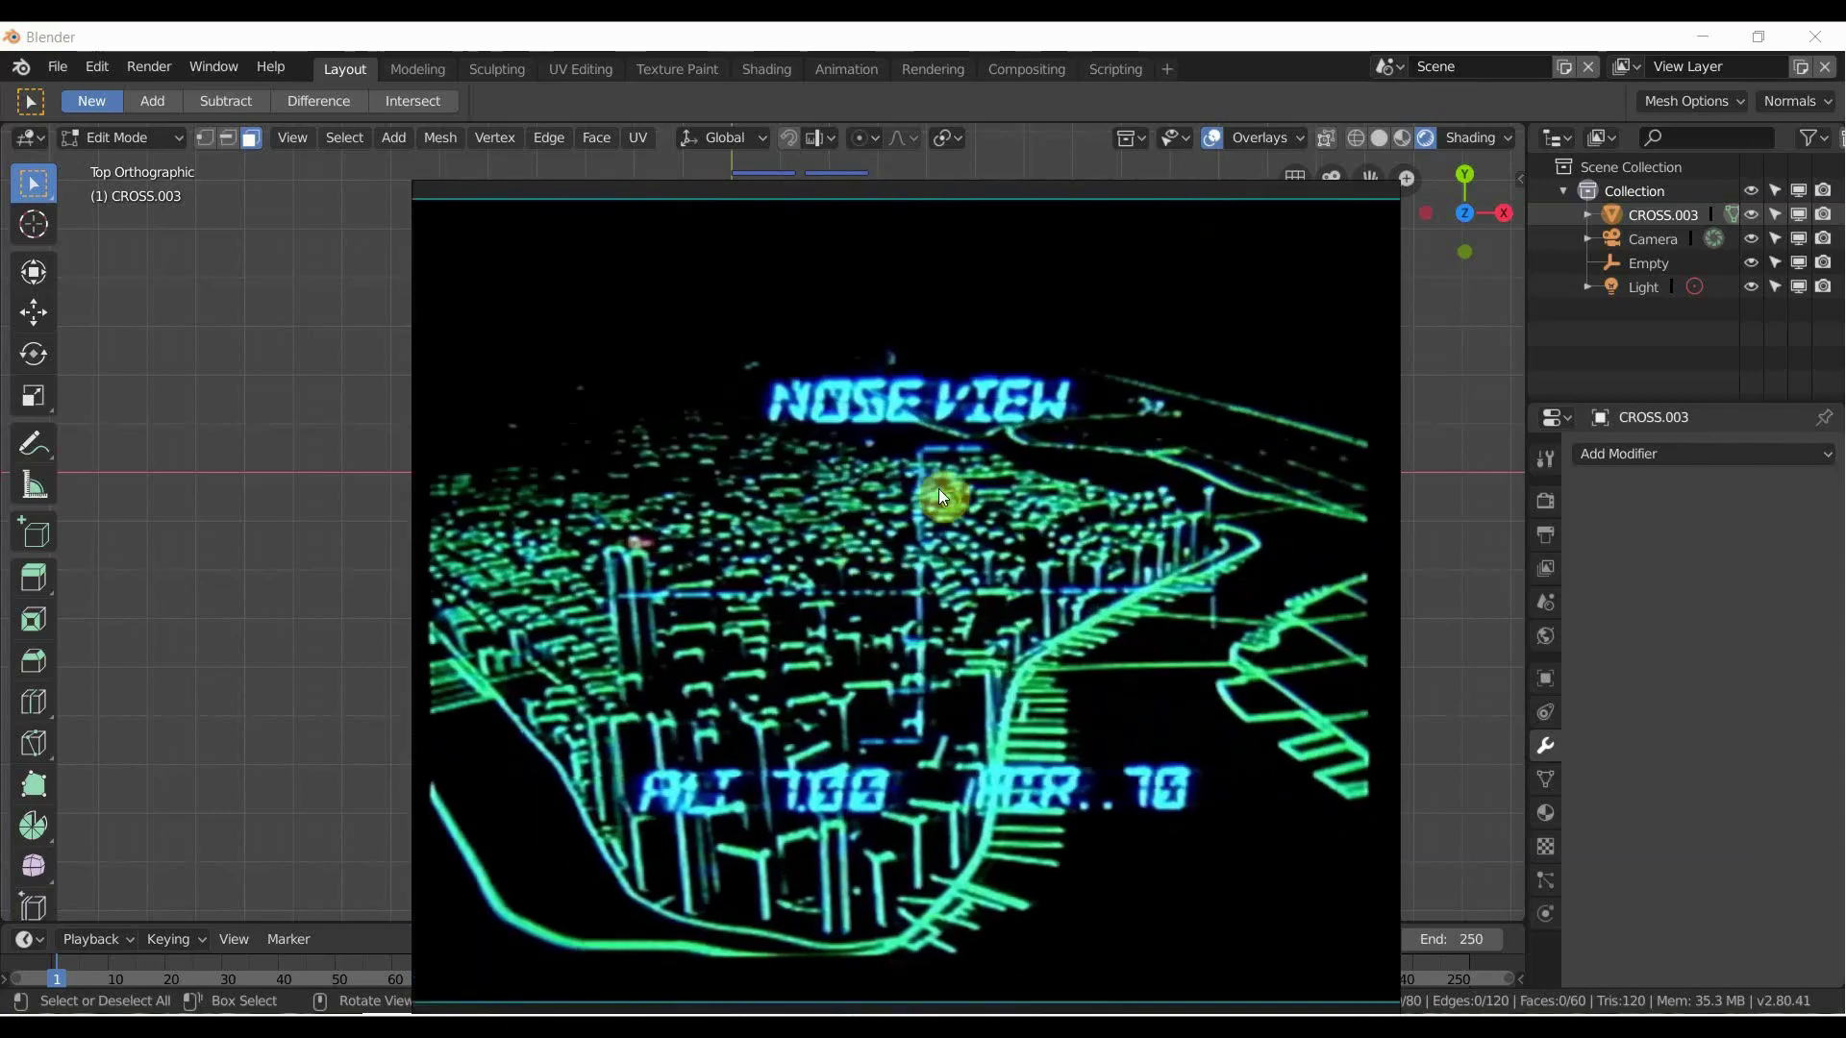
# Reposition the nose-view reference image and open giphy.gif from the ESCAPENYC folder to examine the crosshair's shape, then clear both windows aside.
pyautogui.moveTo(858, 182); pyautogui.dragTo(939, 157)
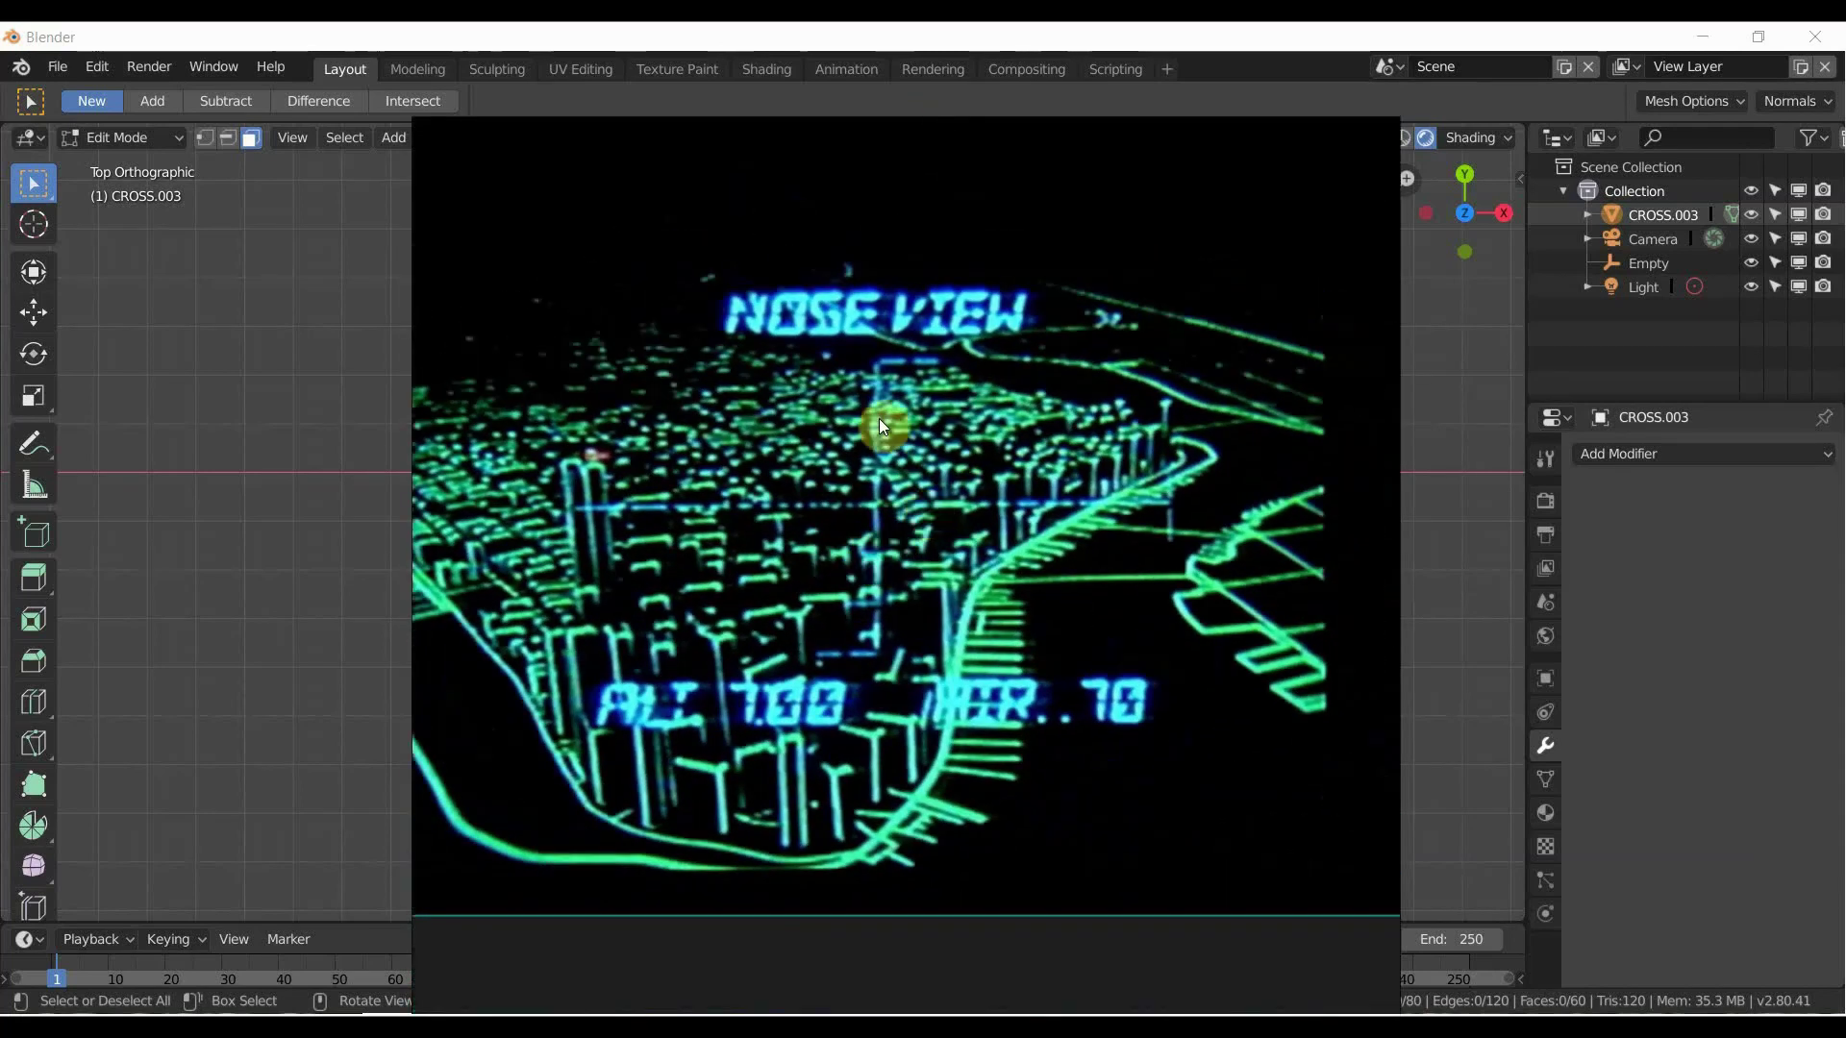
pyautogui.moveTo(771, 118); pyautogui.dragTo(893, 166)
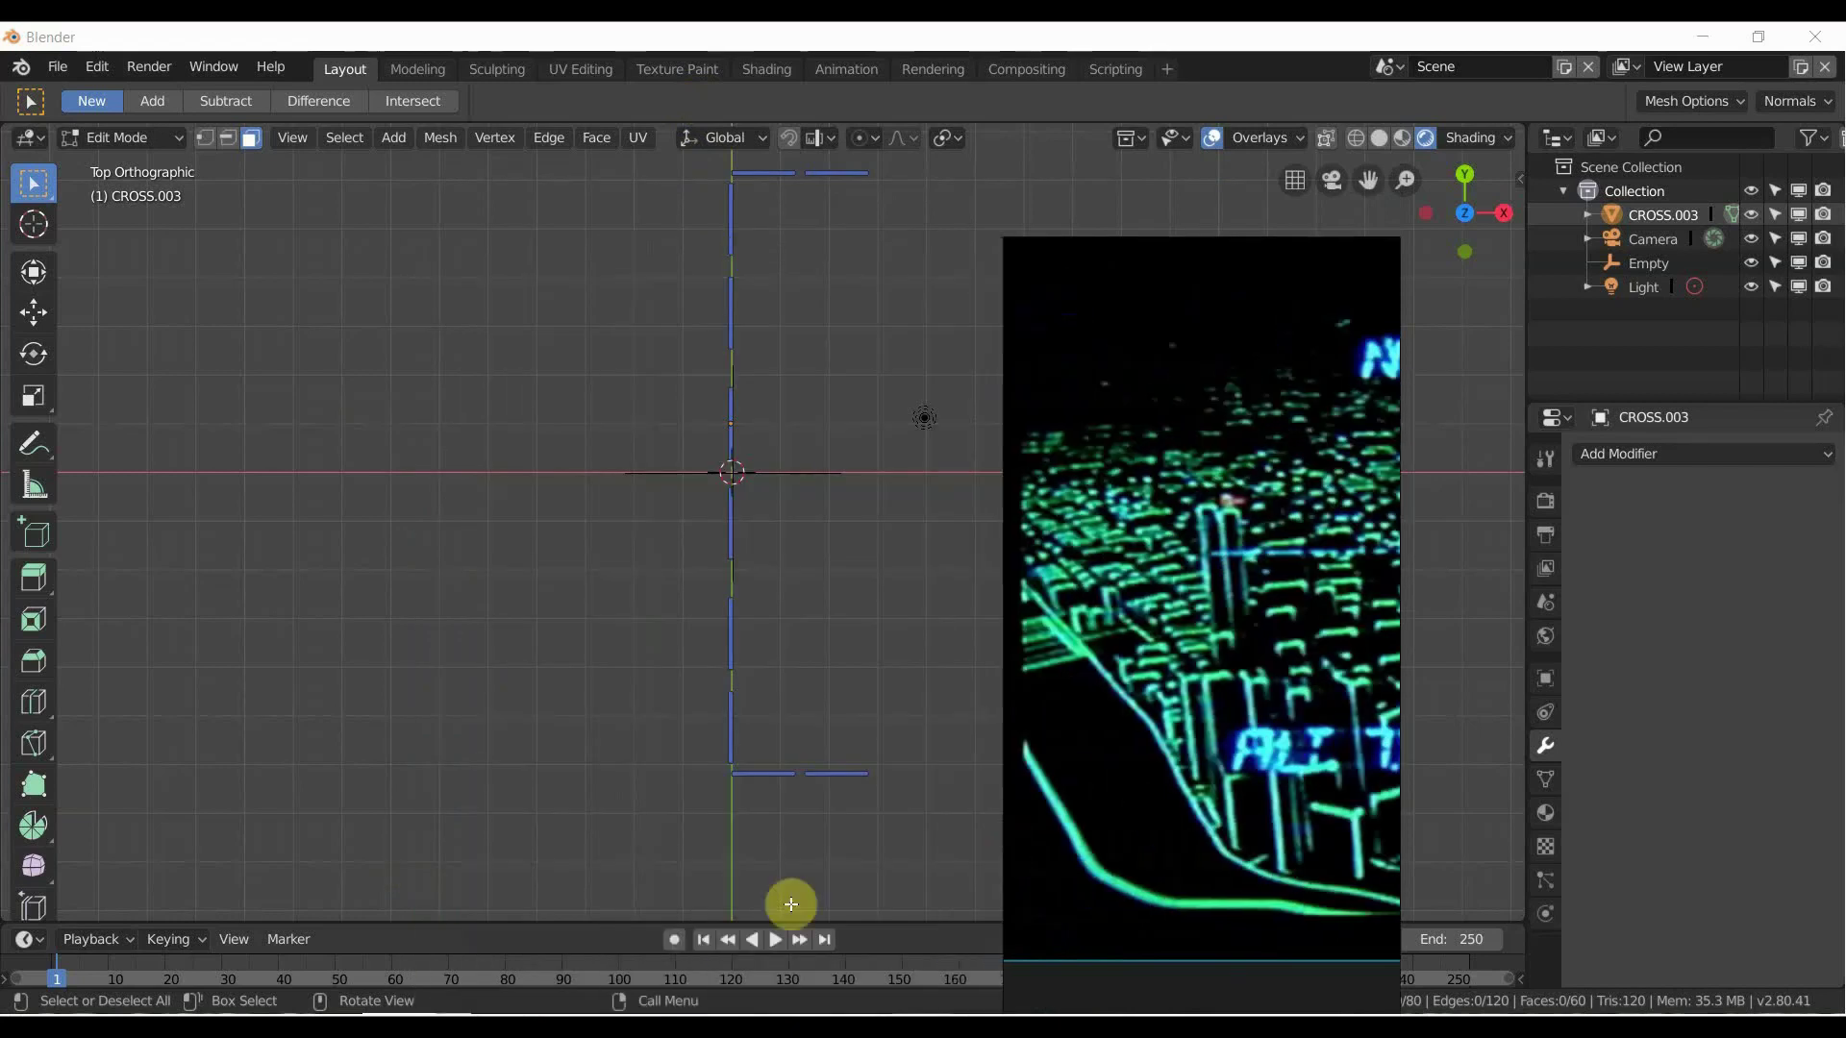
pyautogui.click(673, 923)
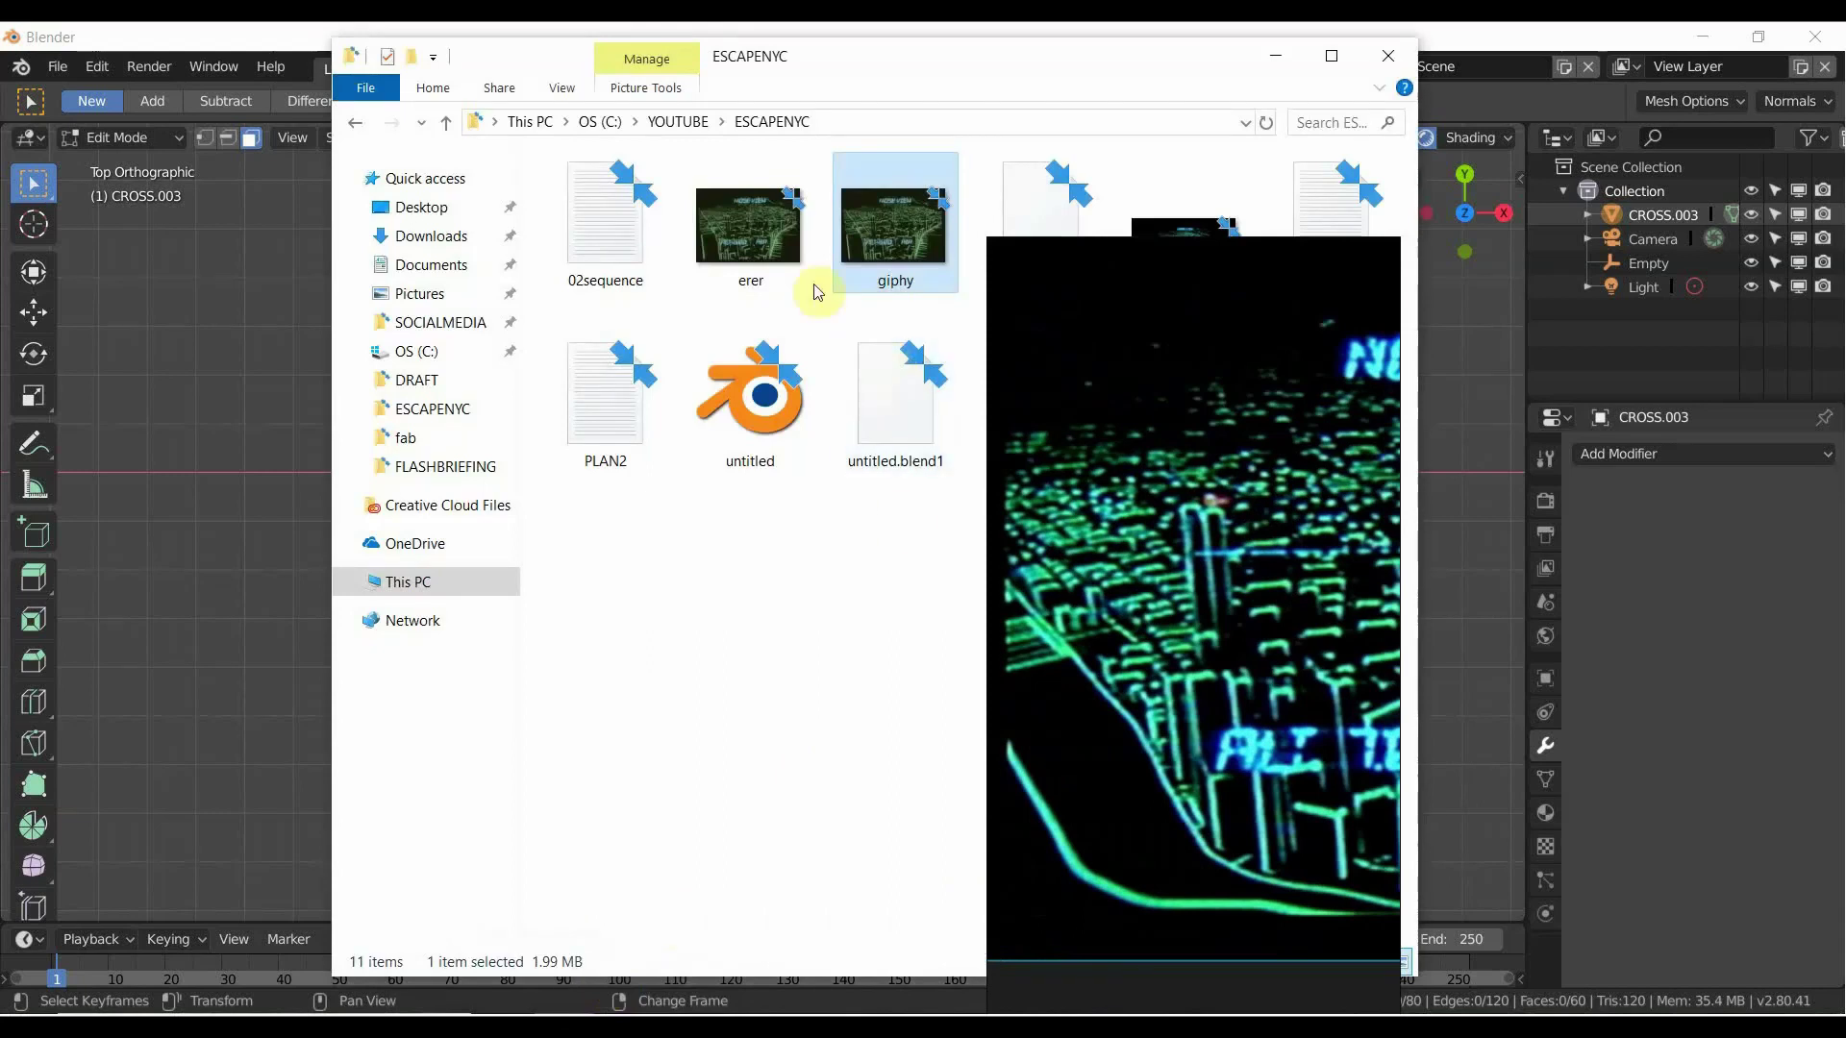
pyautogui.doubleClick(868, 239)
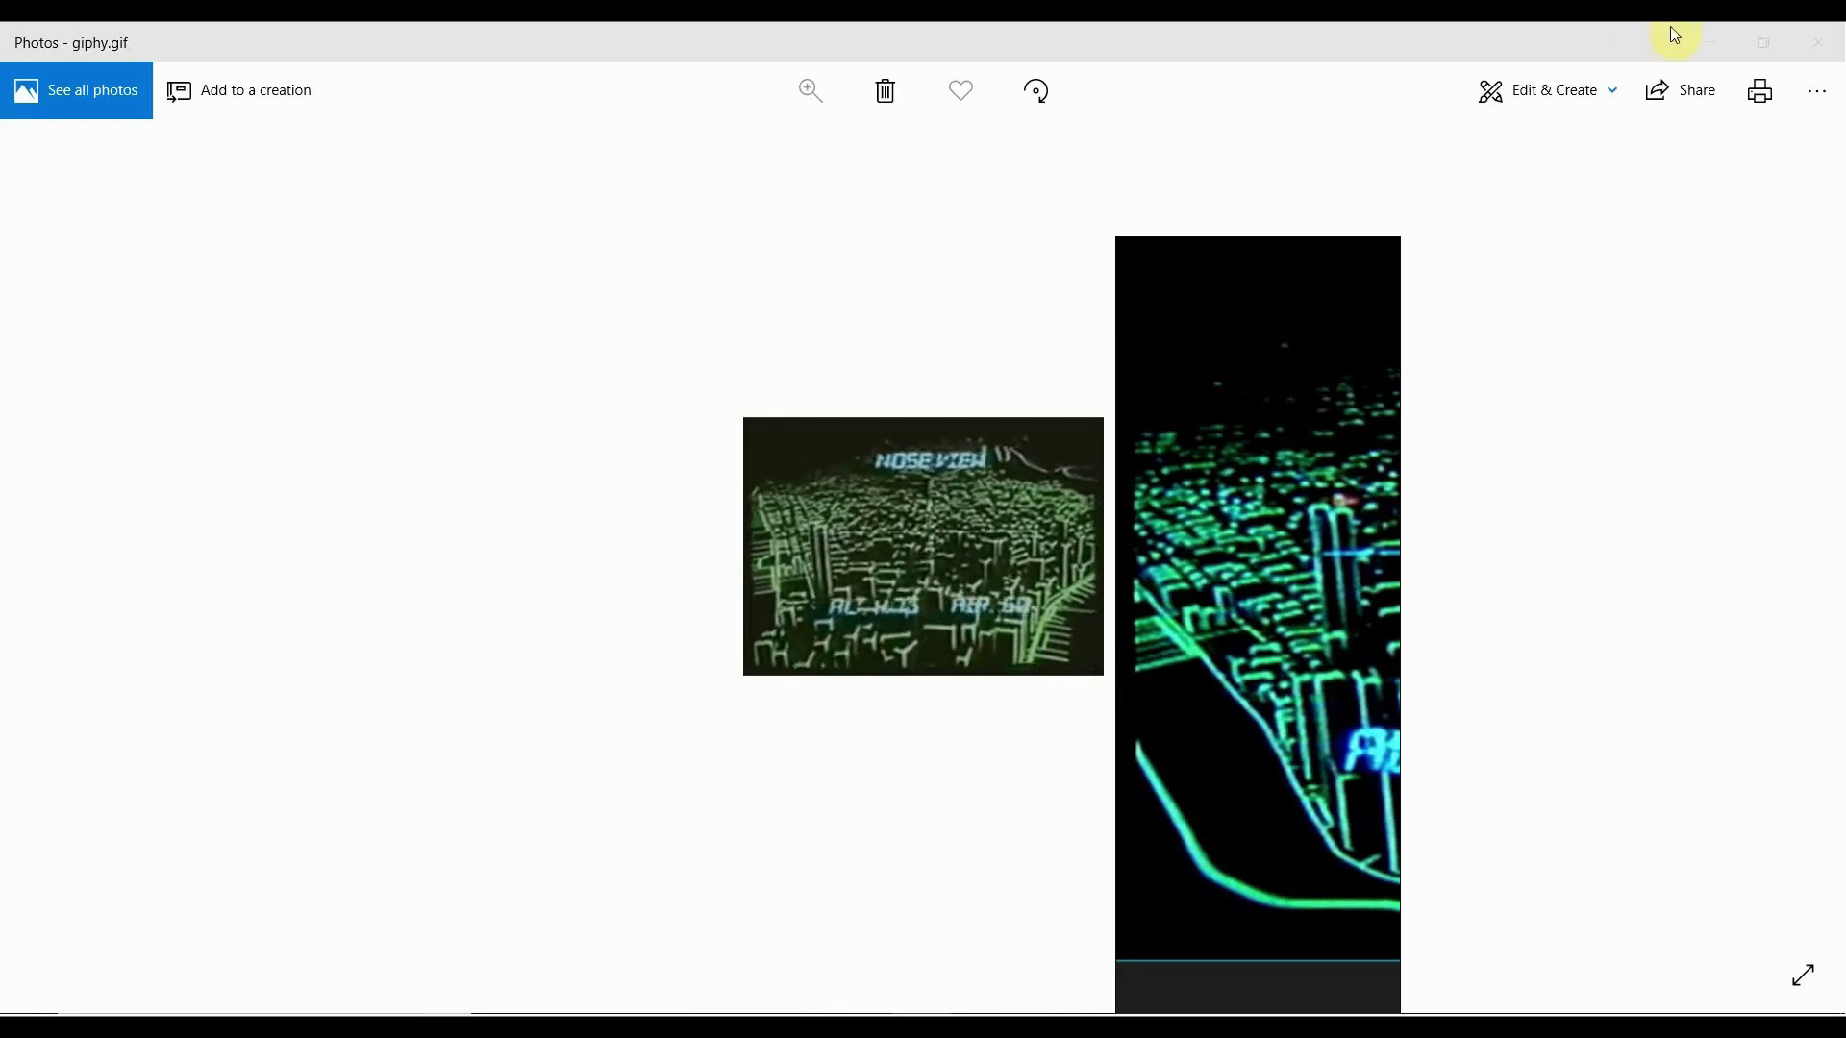
pyautogui.click(1720, 41)
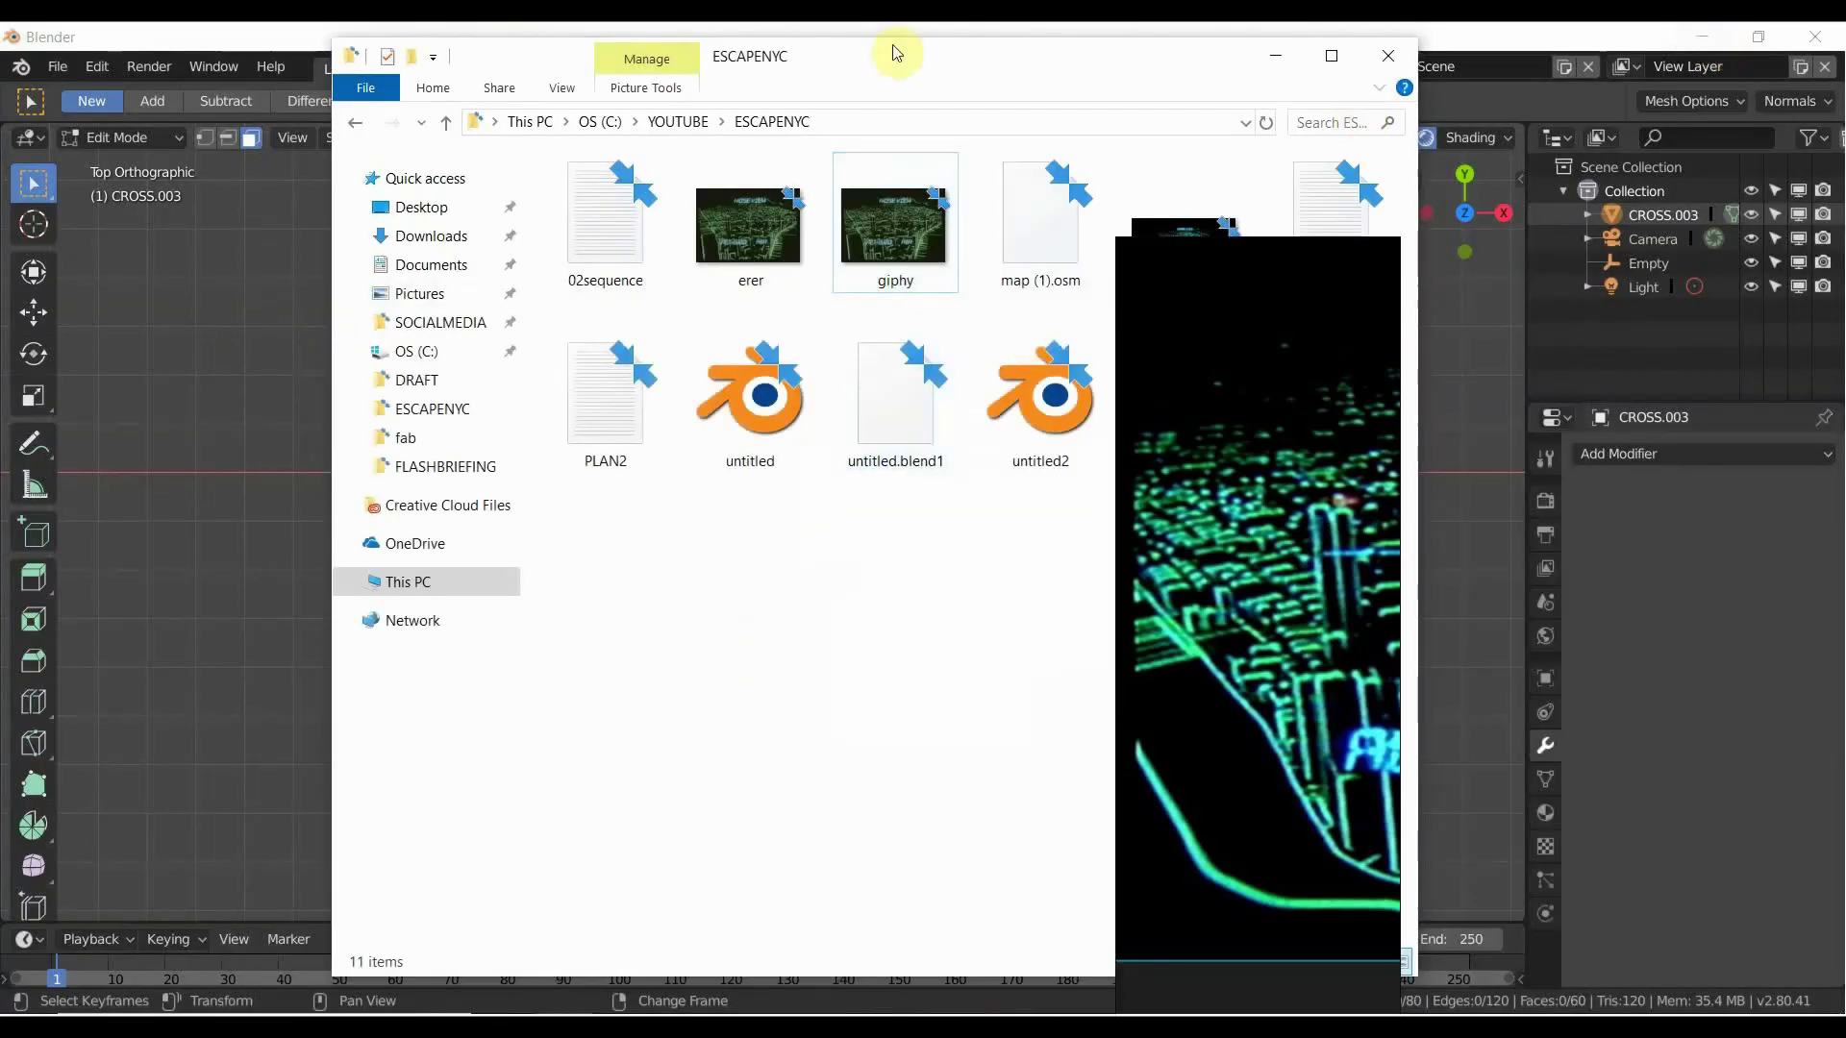
pyautogui.moveTo(893, 62); pyautogui.dragTo(627, 881)
pyautogui.scroll(2, 733, 799)
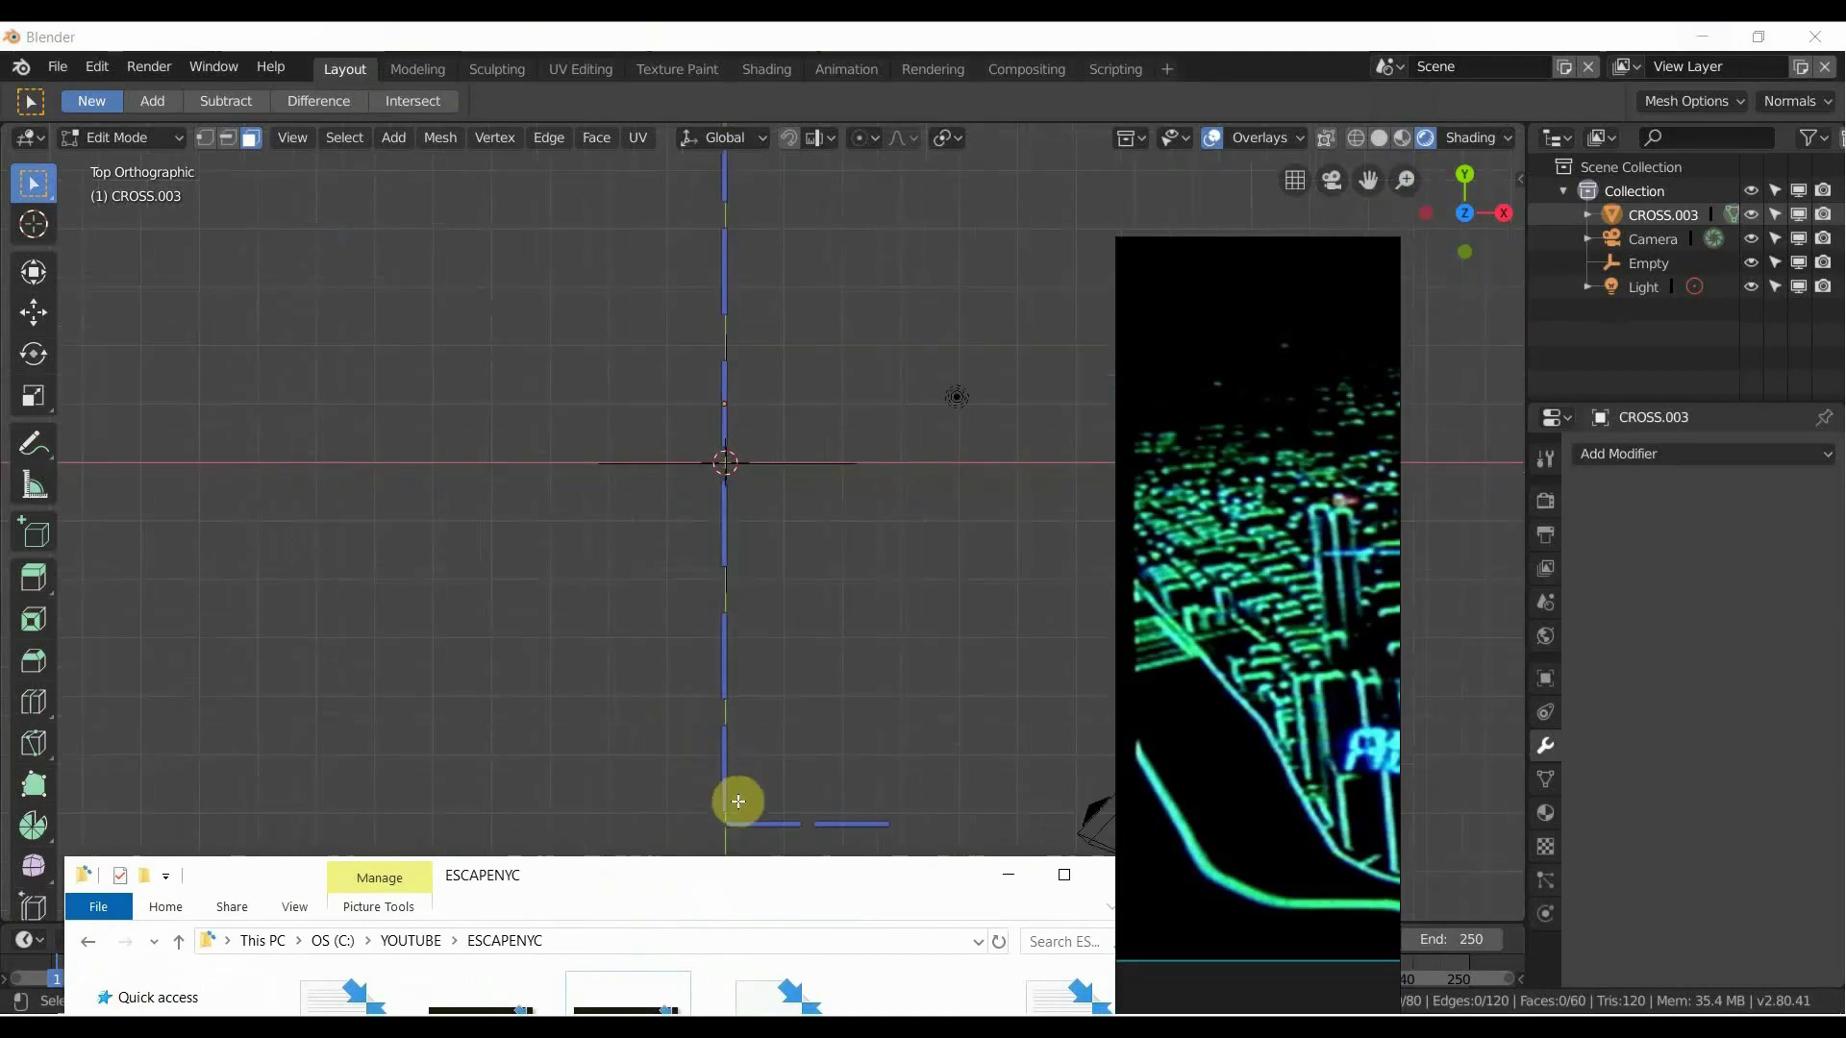
pyautogui.moveTo(694, 527); pyautogui.dragTo(718, 712, button='middle')
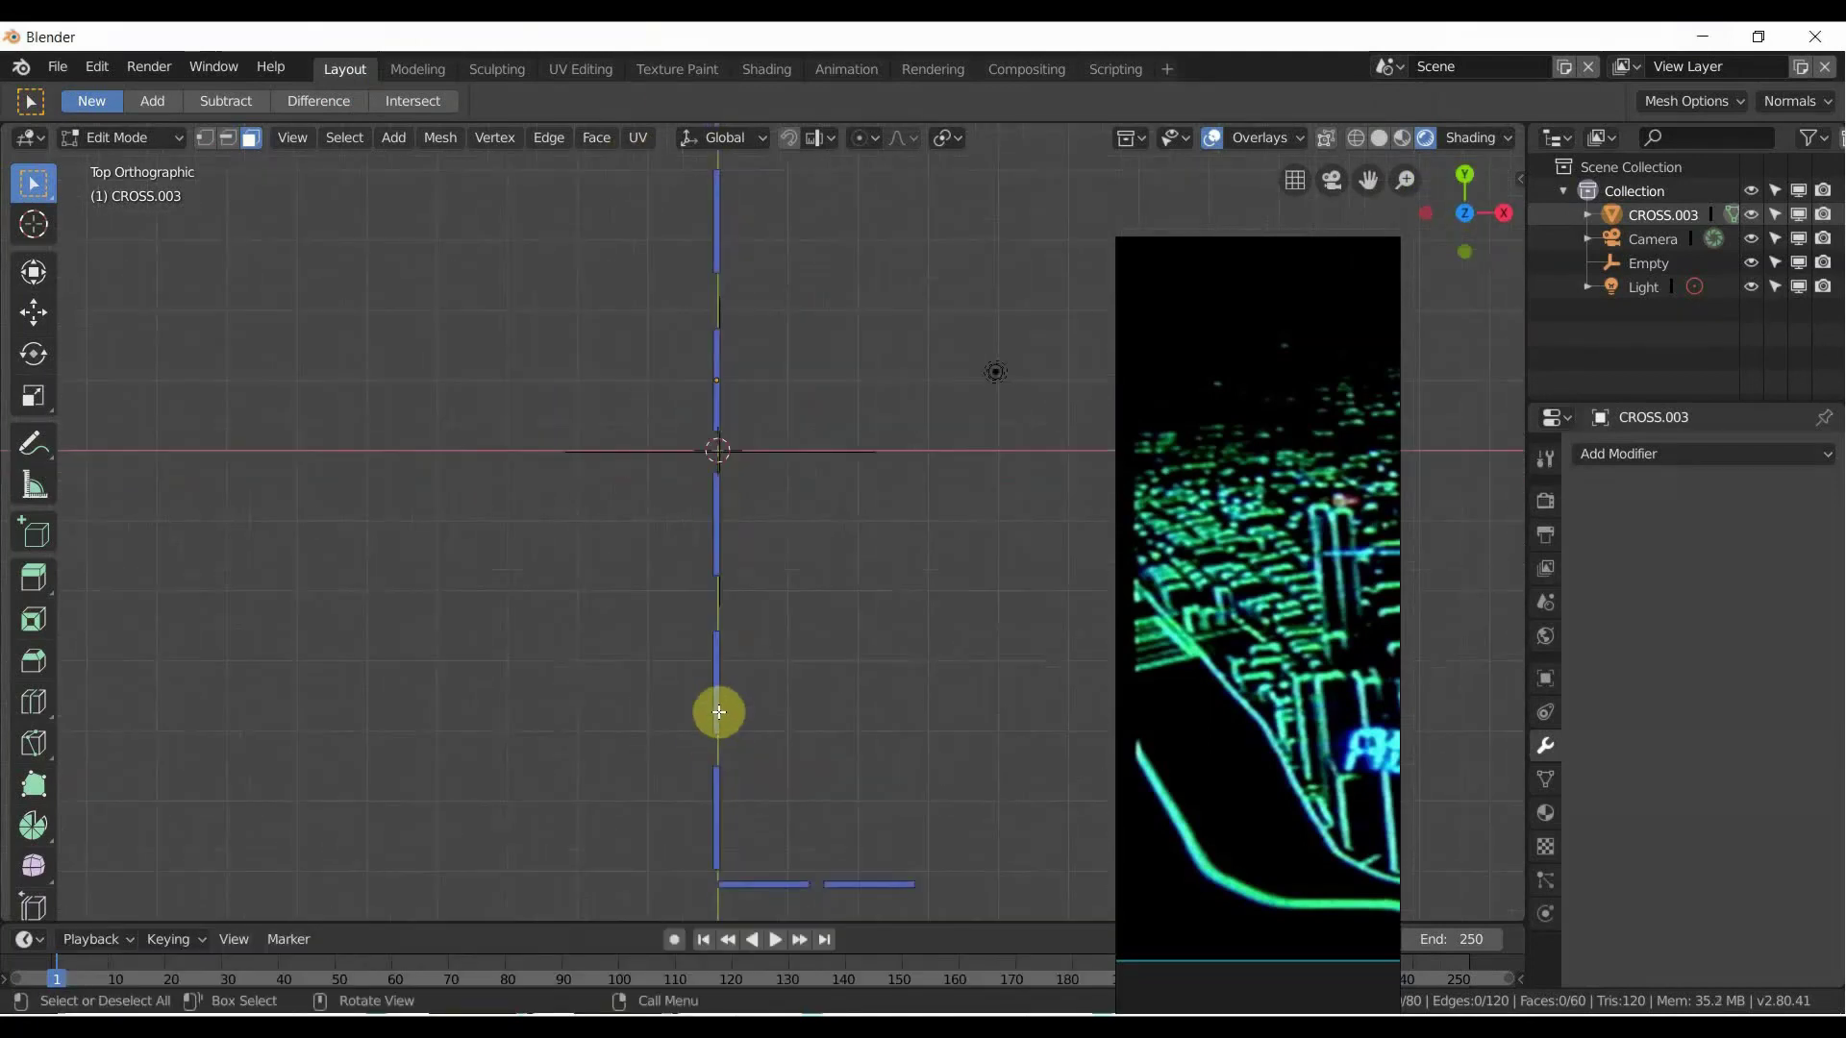
pyautogui.click(153, 137)
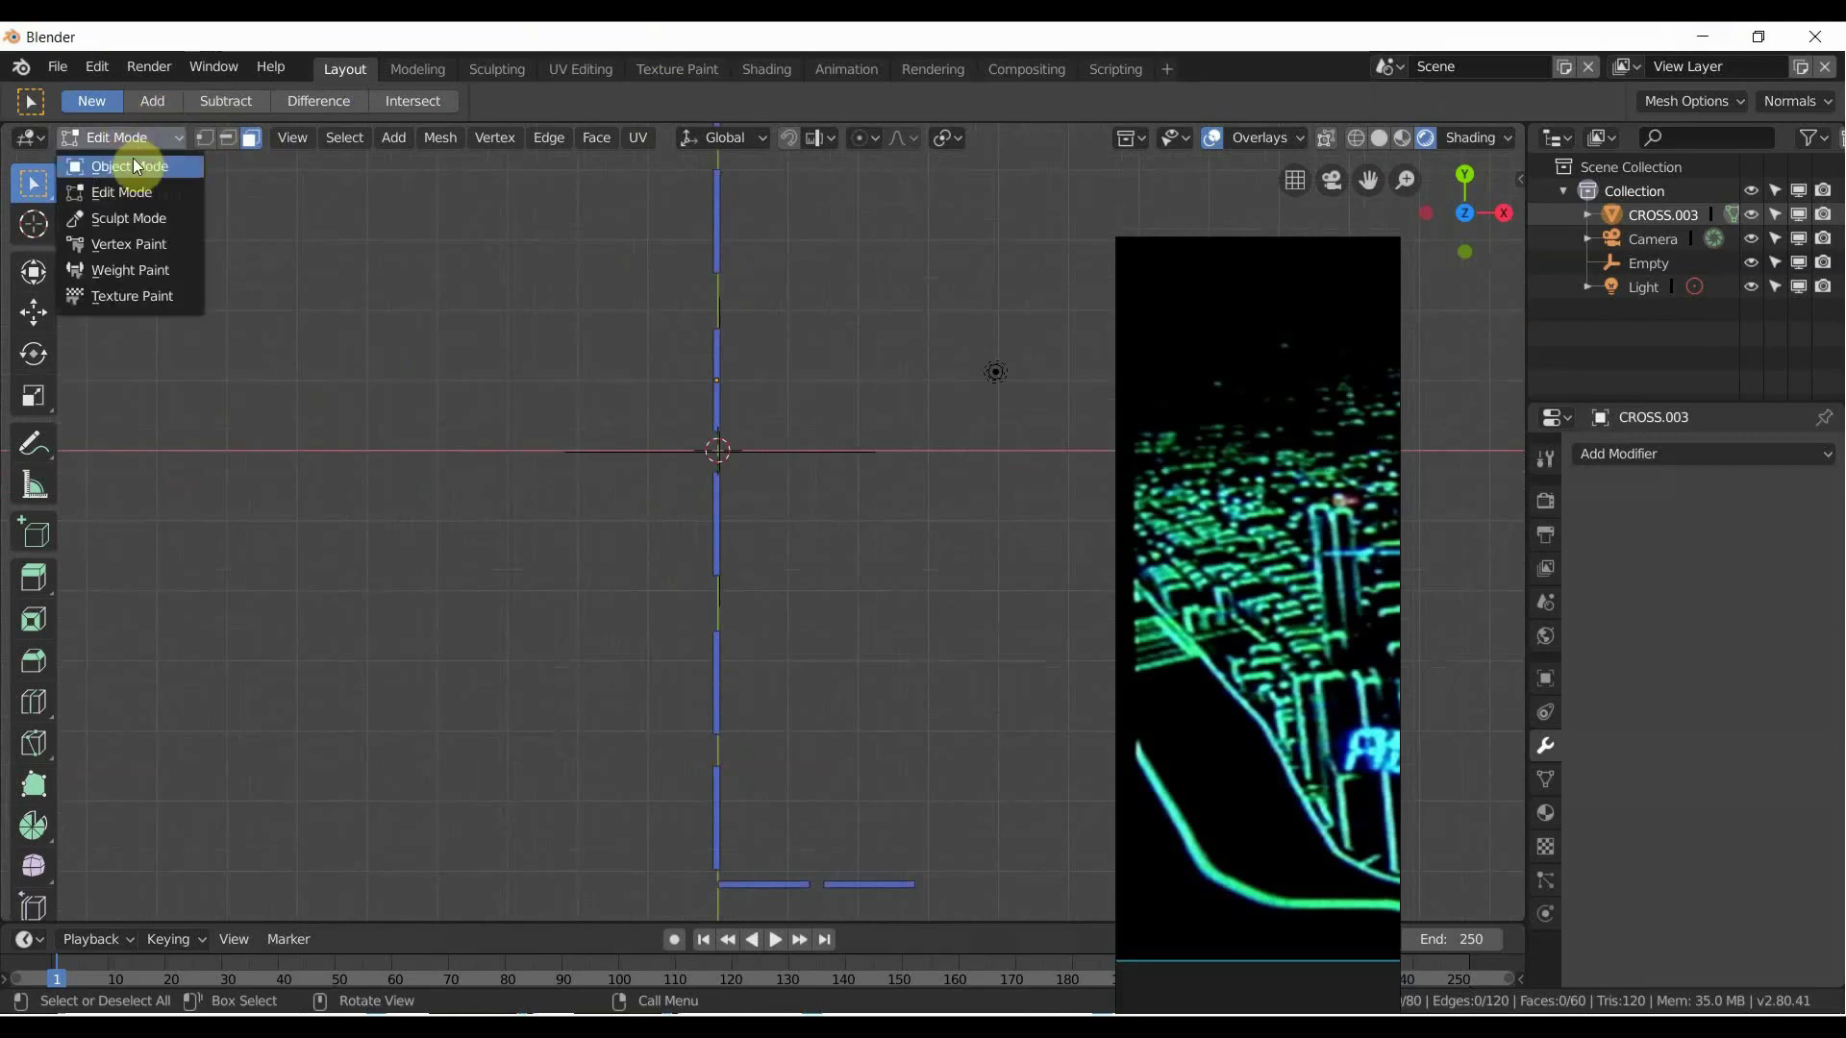
pyautogui.click(133, 157)
pyautogui.scroll(-3, 712, 505)
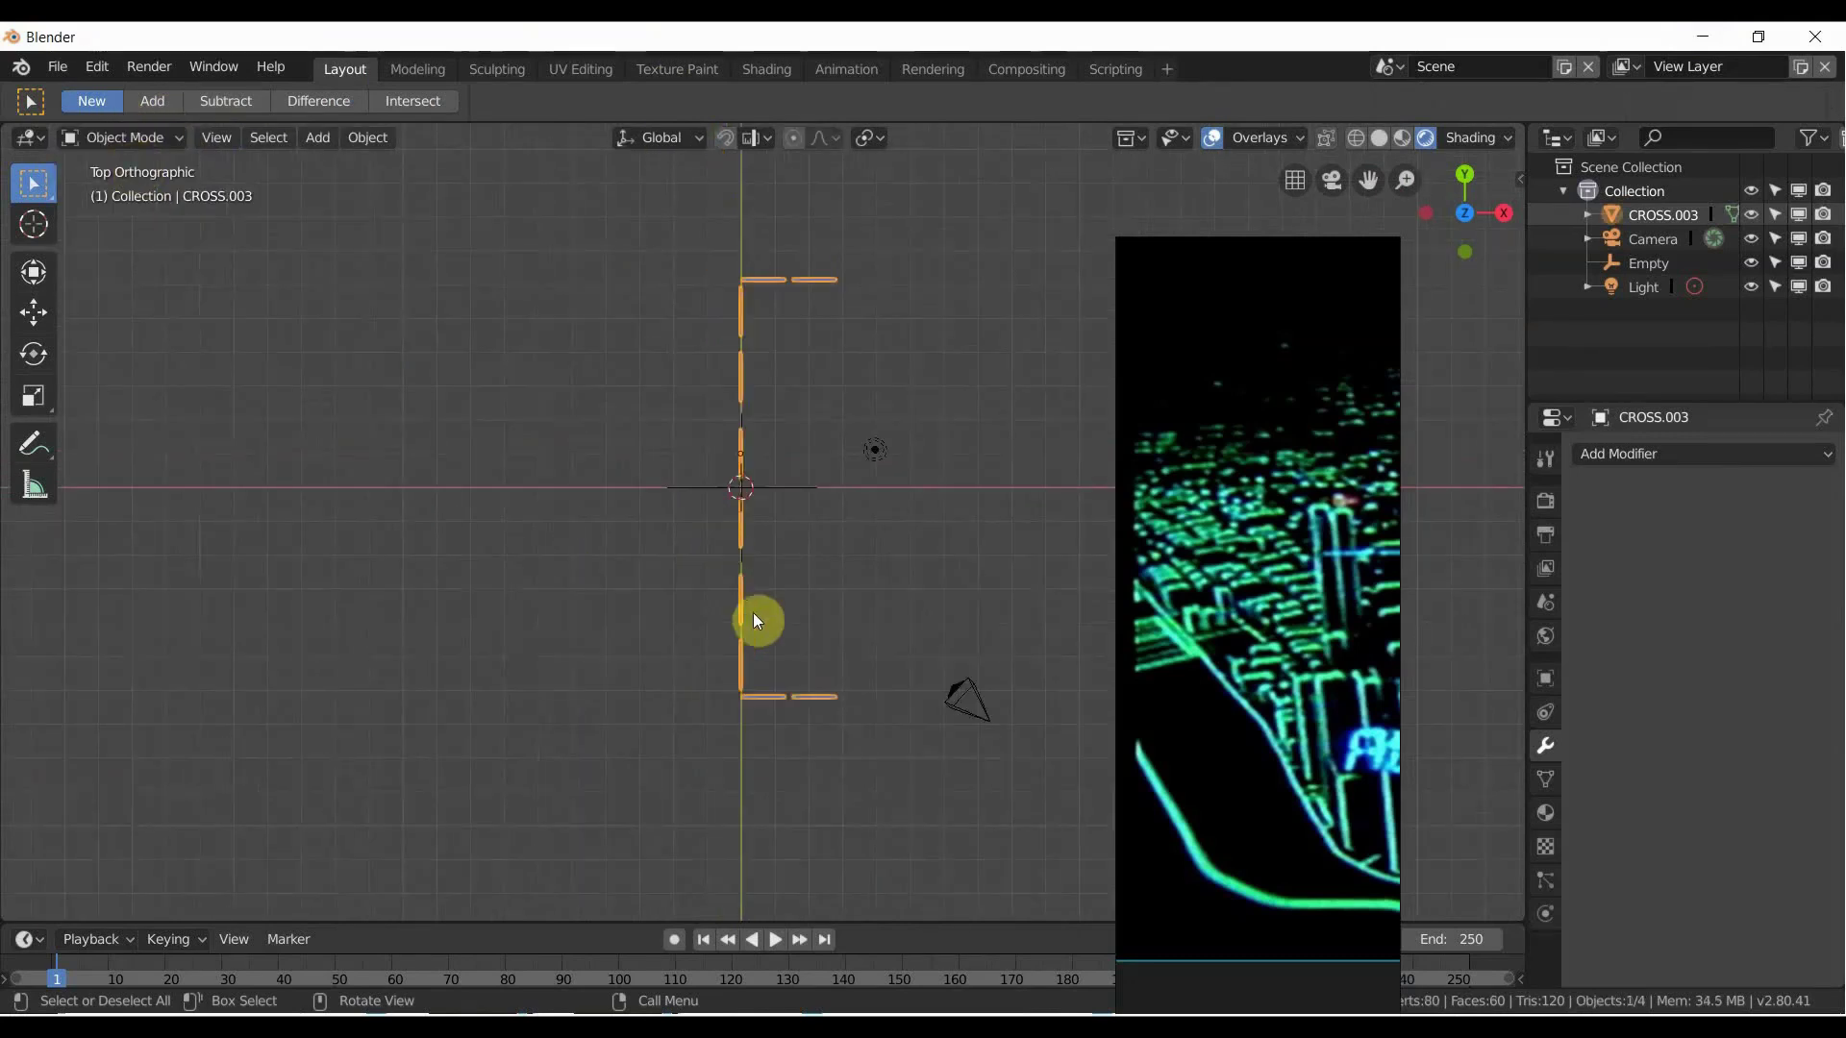
# In Edit Mode, fully select the two horizontal dash blocks at the negative Y end of the CROSS.003 bracket.
pyautogui.scroll(2, 755, 615)
pyautogui.scroll(1, 754, 663)
pyautogui.keyDown('shift'); pyautogui.moveTo(759, 766); pyautogui.dragTo(701, 454, button='middle'); pyautogui.keyUp('shift')
pyautogui.scroll(3, 711, 514)
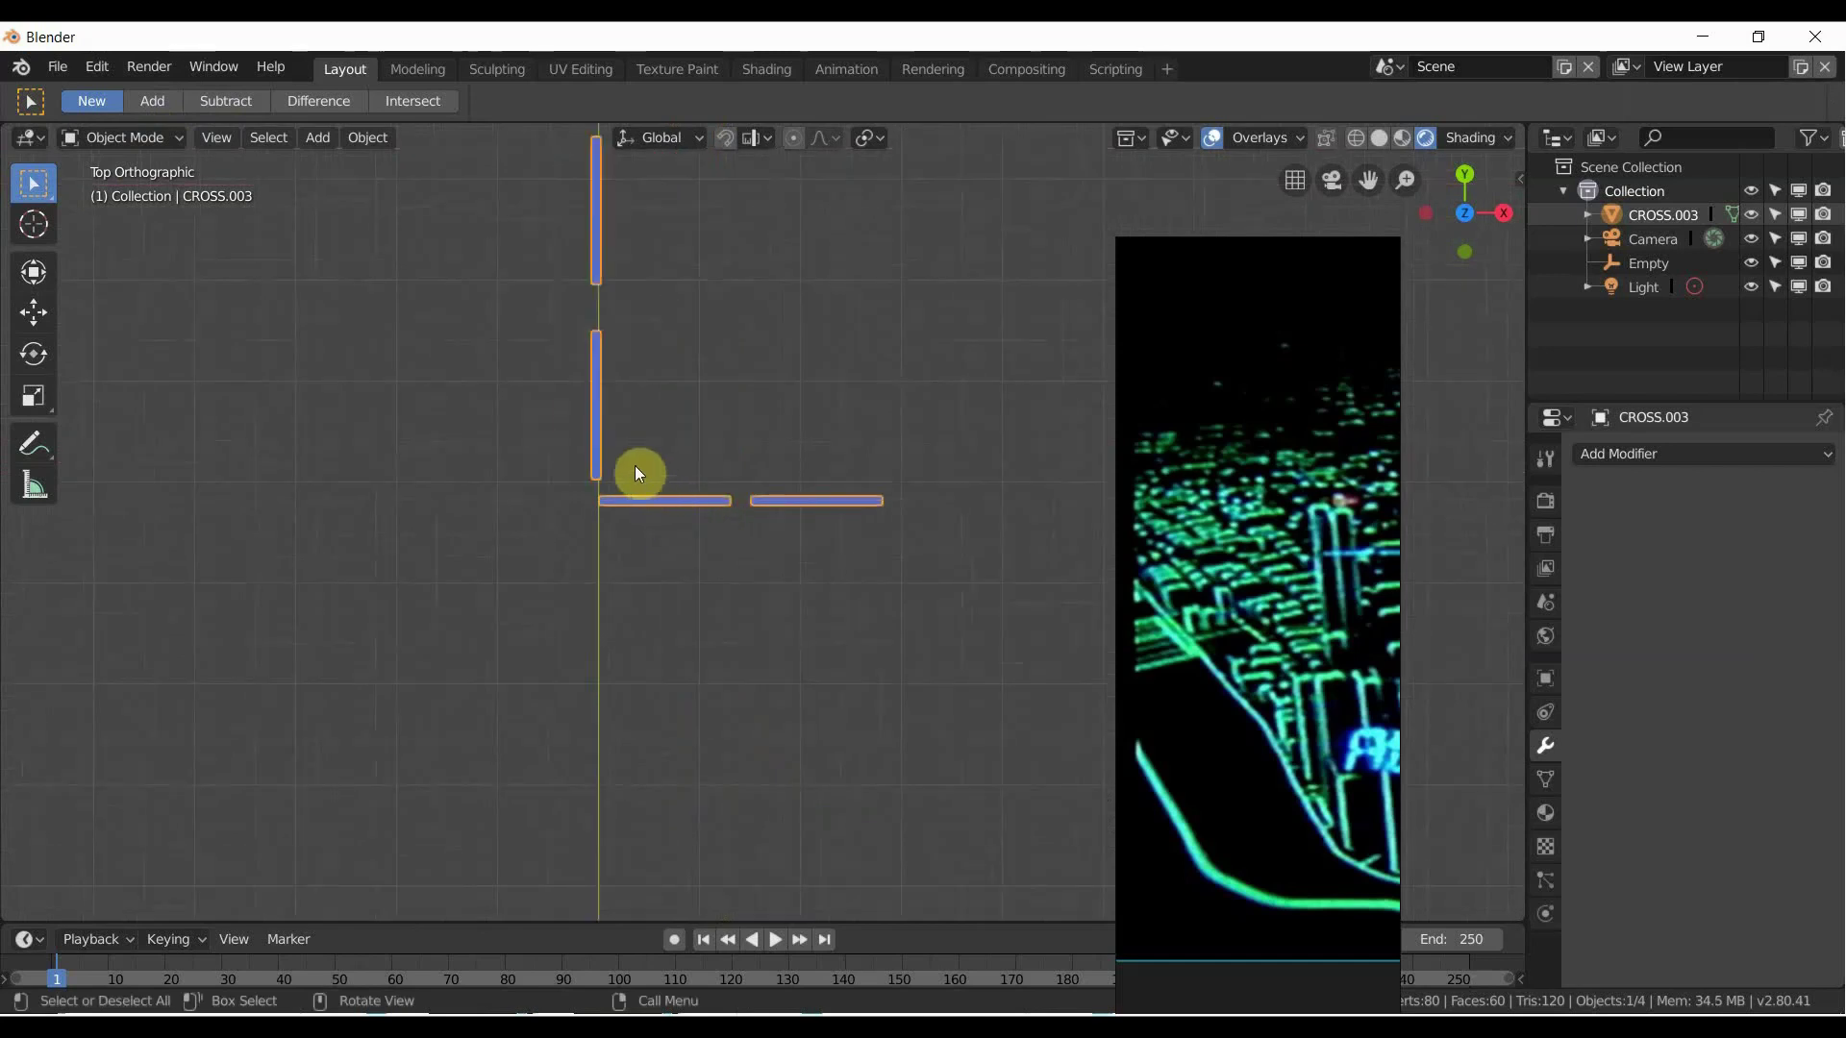
pyautogui.click(99, 138)
pyautogui.click(107, 190)
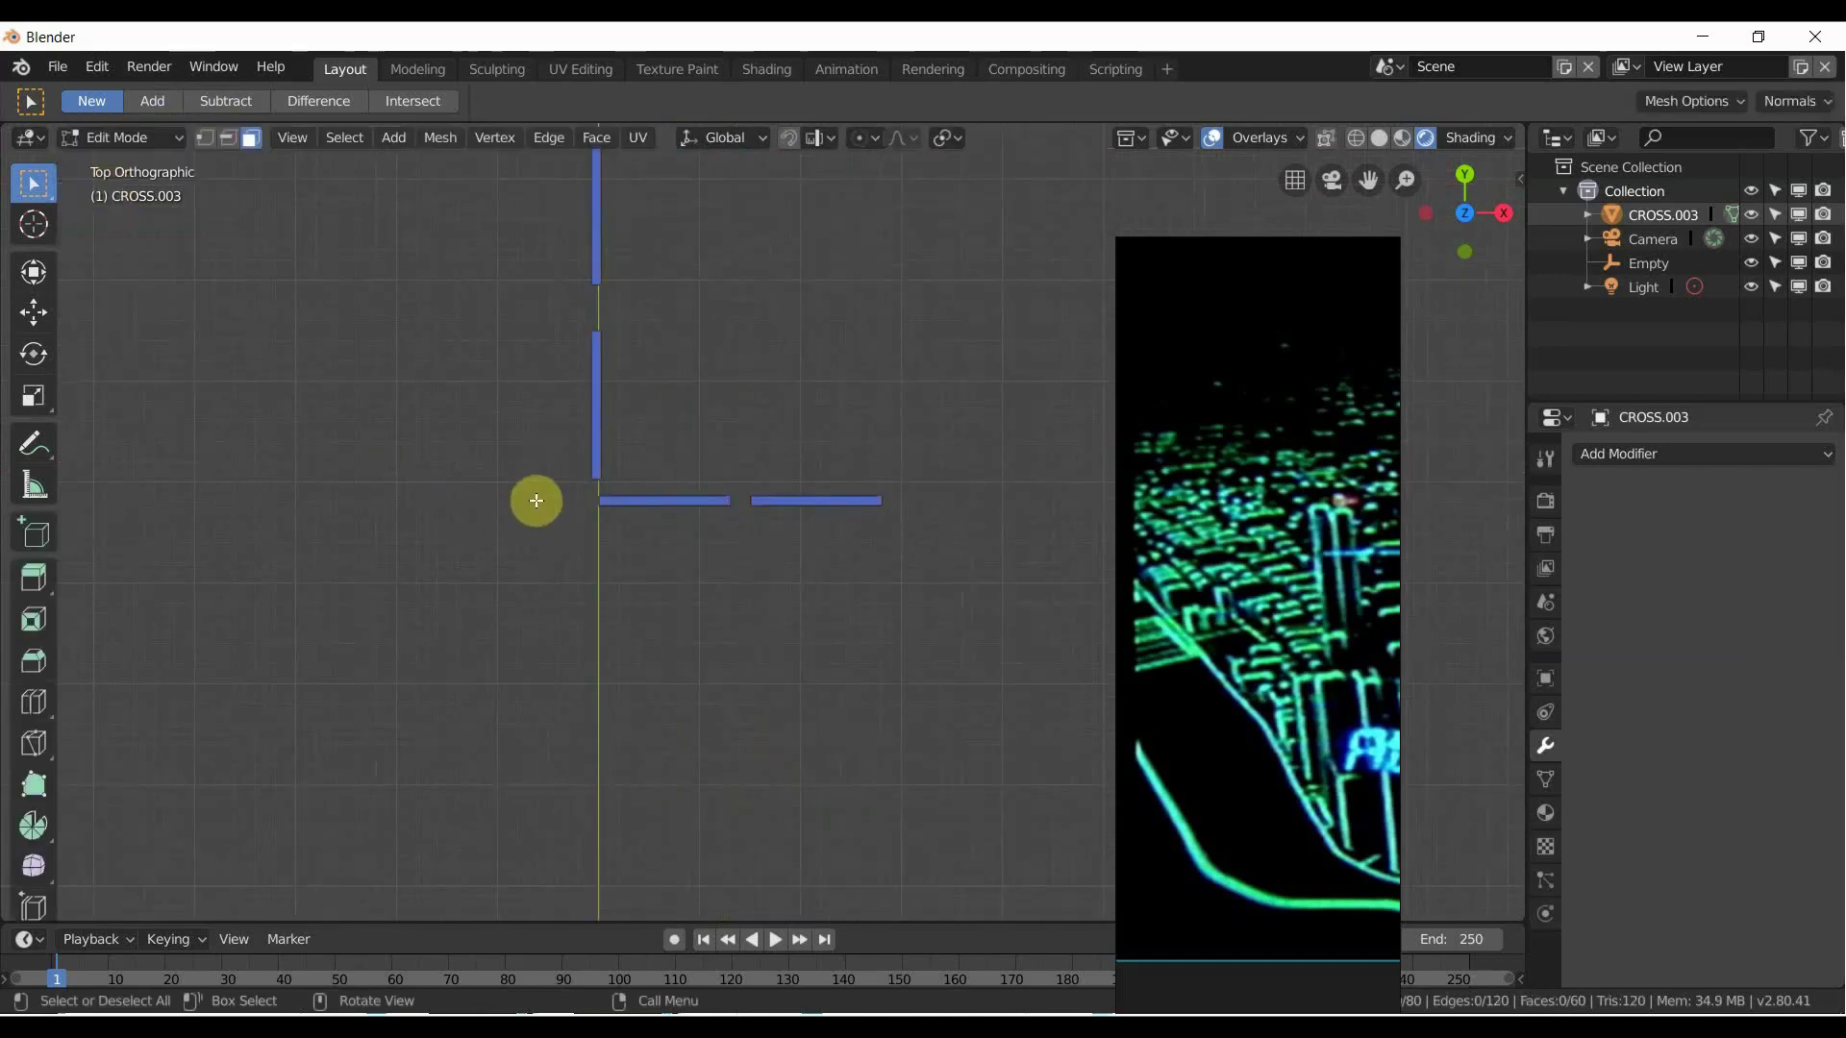
pyautogui.moveTo(538, 498); pyautogui.dragTo(985, 598)
pyautogui.moveTo(985, 599); pyautogui.dragTo(997, 260, button='middle')
pyautogui.press('ctrl+KP_Add')
pyautogui.moveTo(758, 477); pyautogui.dragTo(866, 608, button='middle')
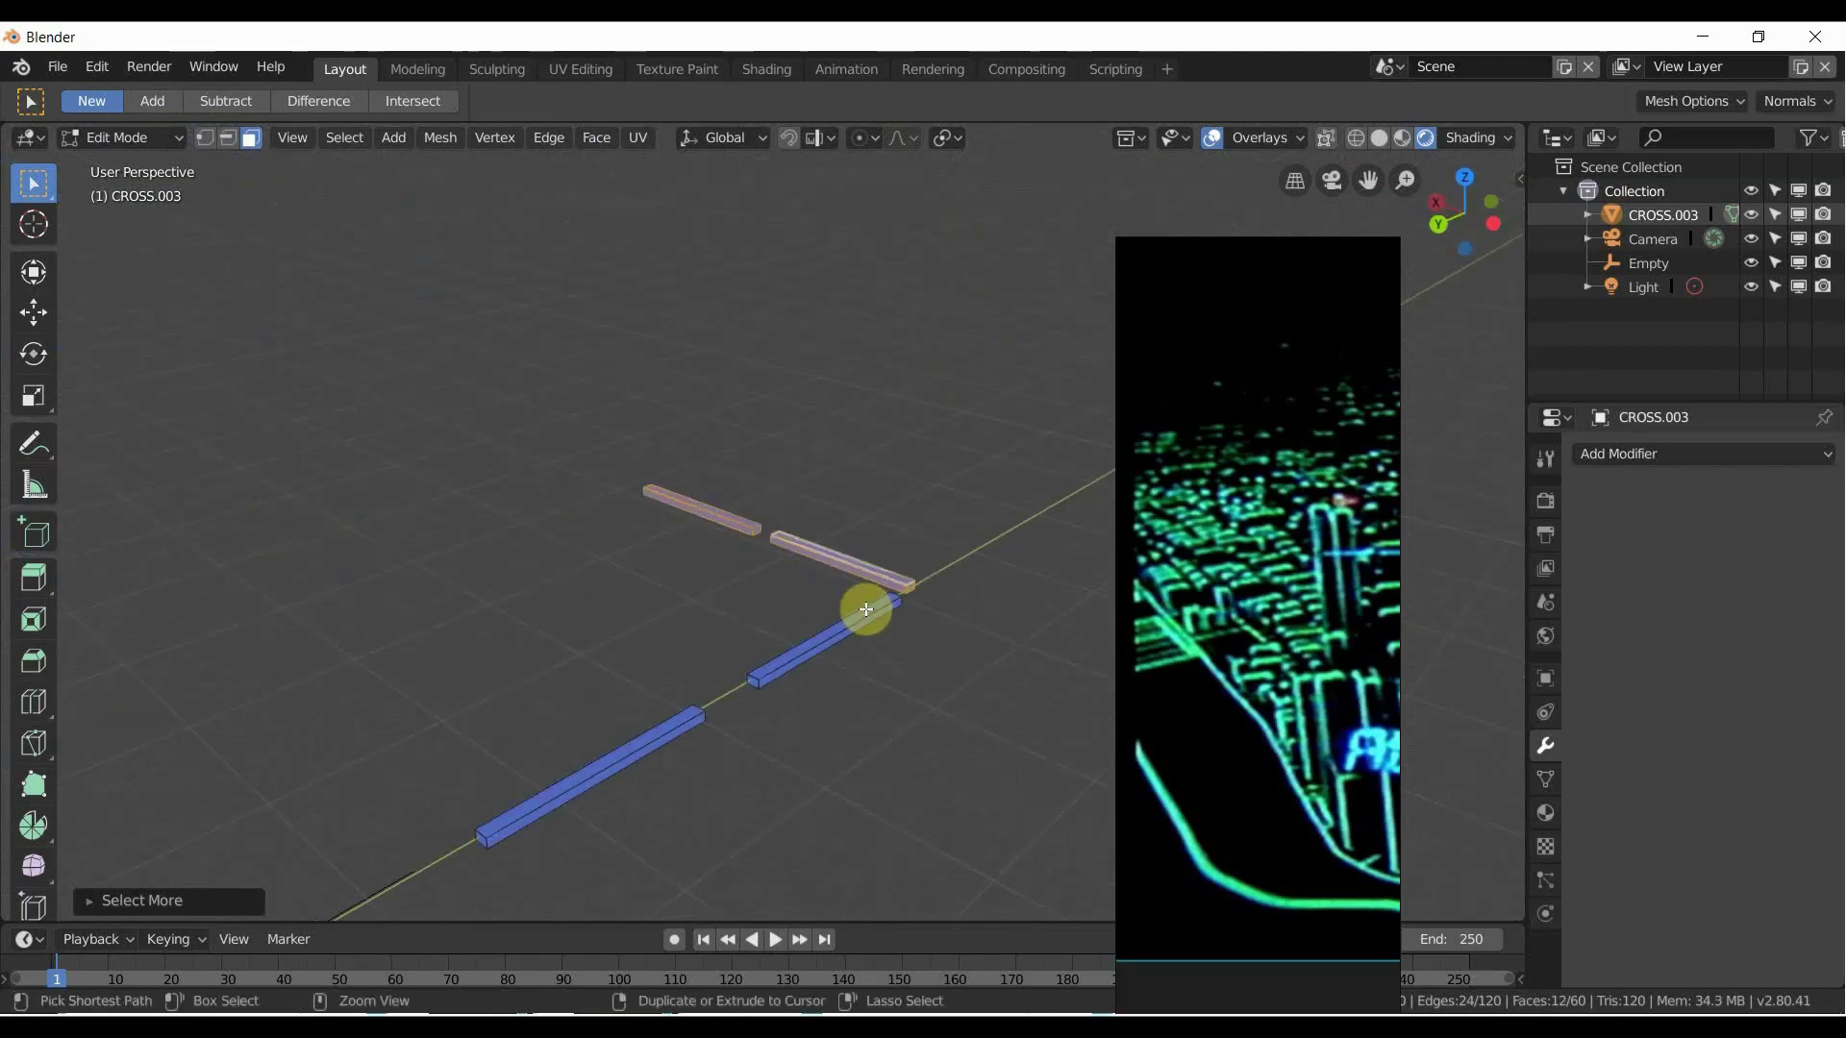
pyautogui.moveTo(730, 572); pyautogui.dragTo(654, 597, button='middle')
# From top view, move the selected dashes about -2.87 m along X to the opposite side of the vertical line.
pyautogui.press('g')
pyautogui.press('Escape')
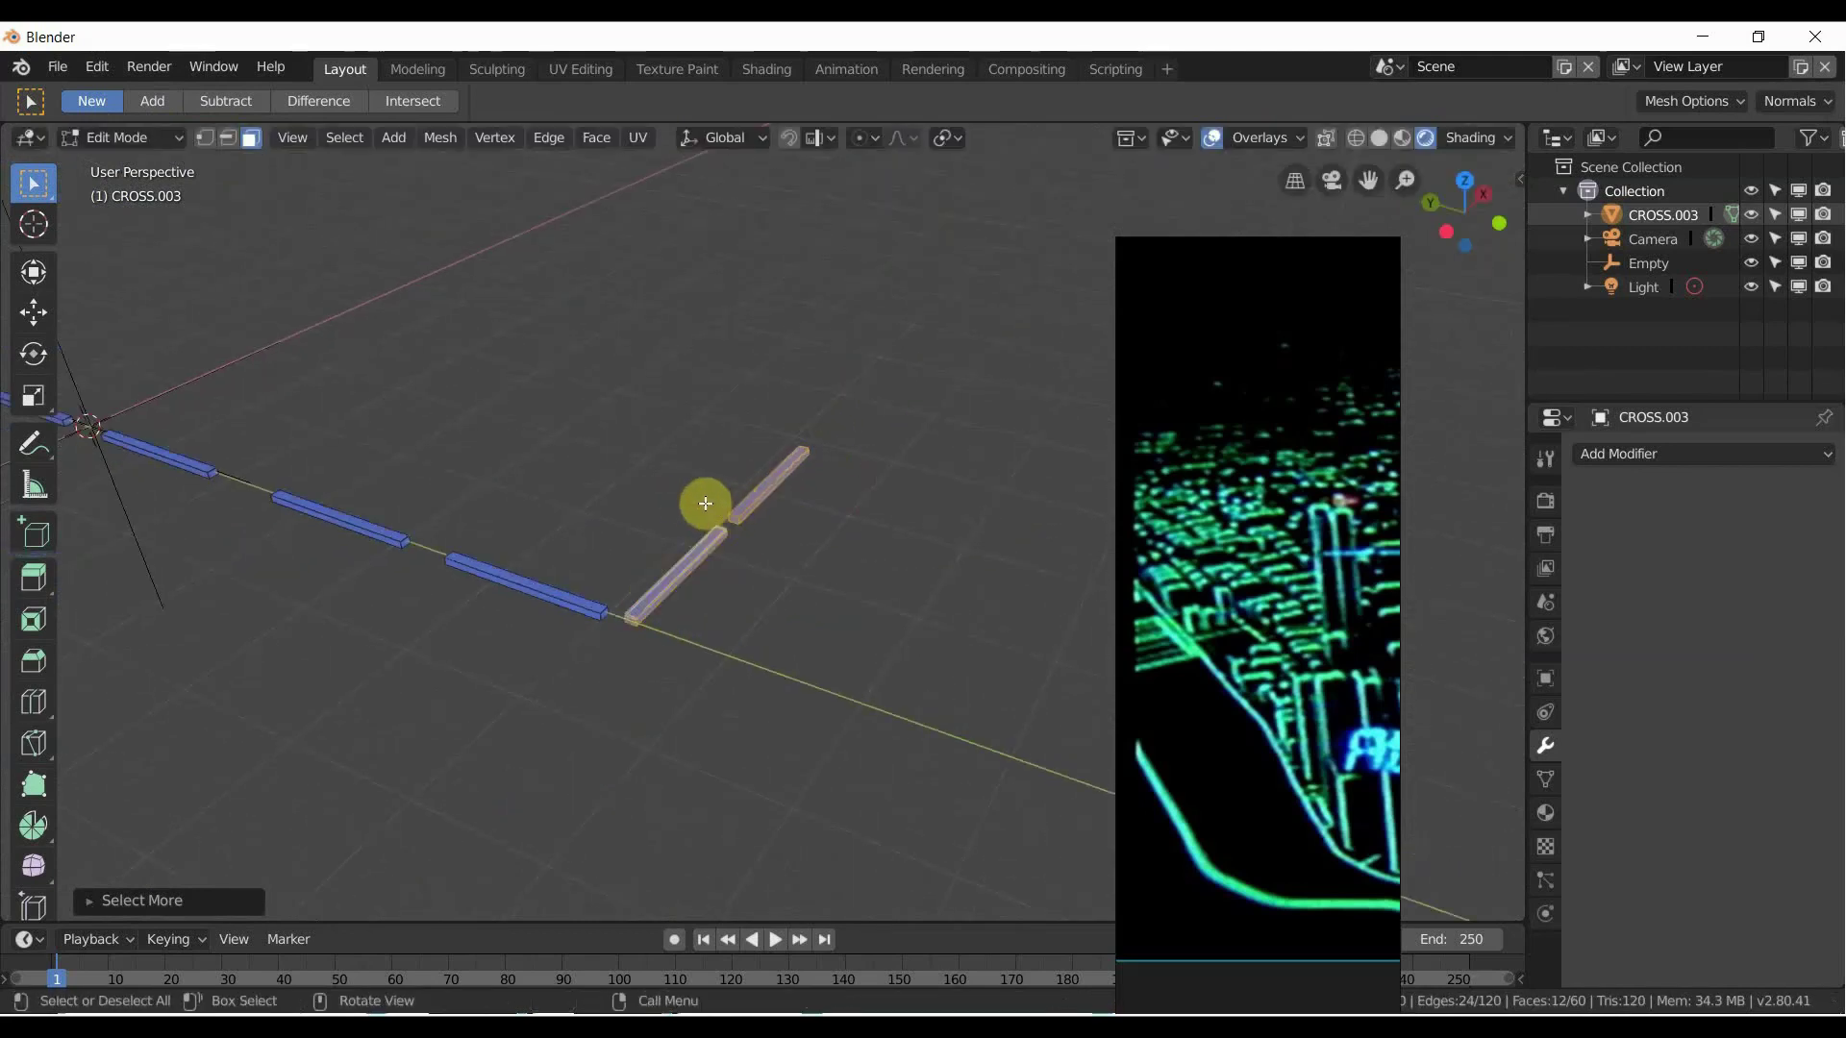
pyautogui.press('KP_7')
pyautogui.scroll(-5, 615, 471)
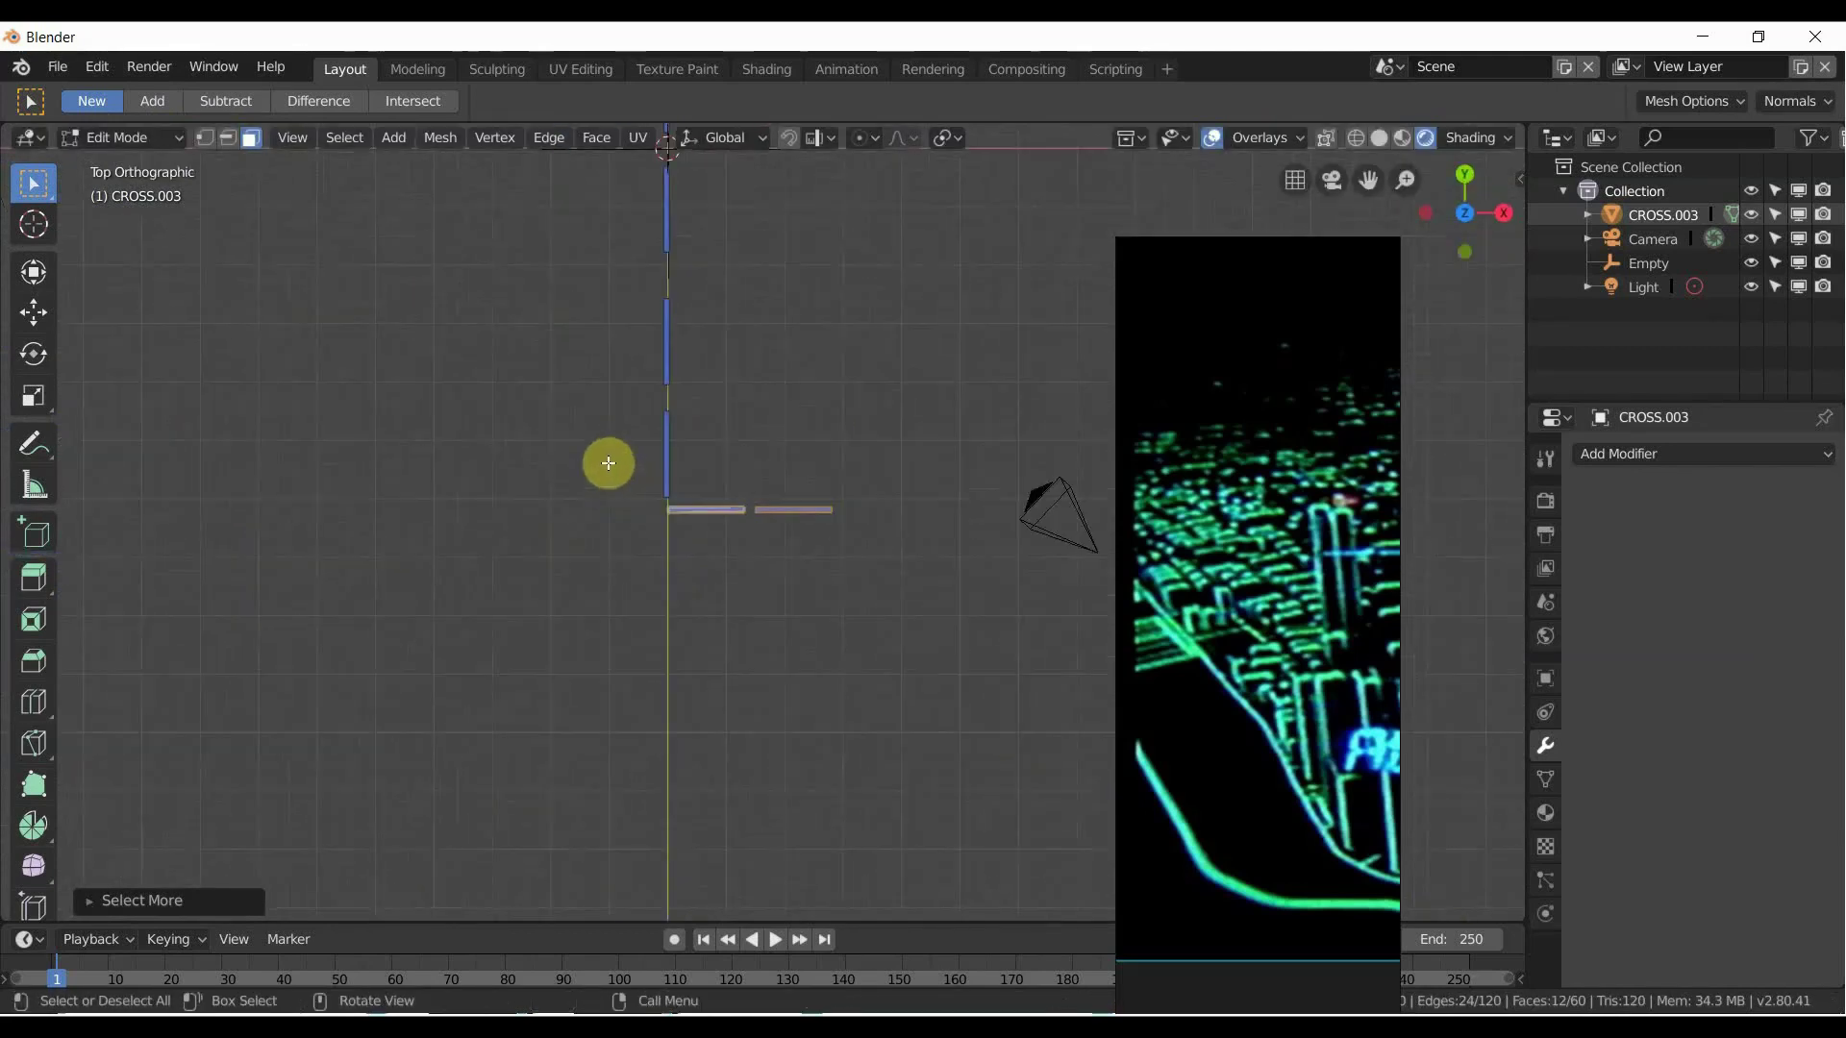
pyautogui.scroll(-4, 607, 462)
pyautogui.press('g')
pyautogui.press('x')
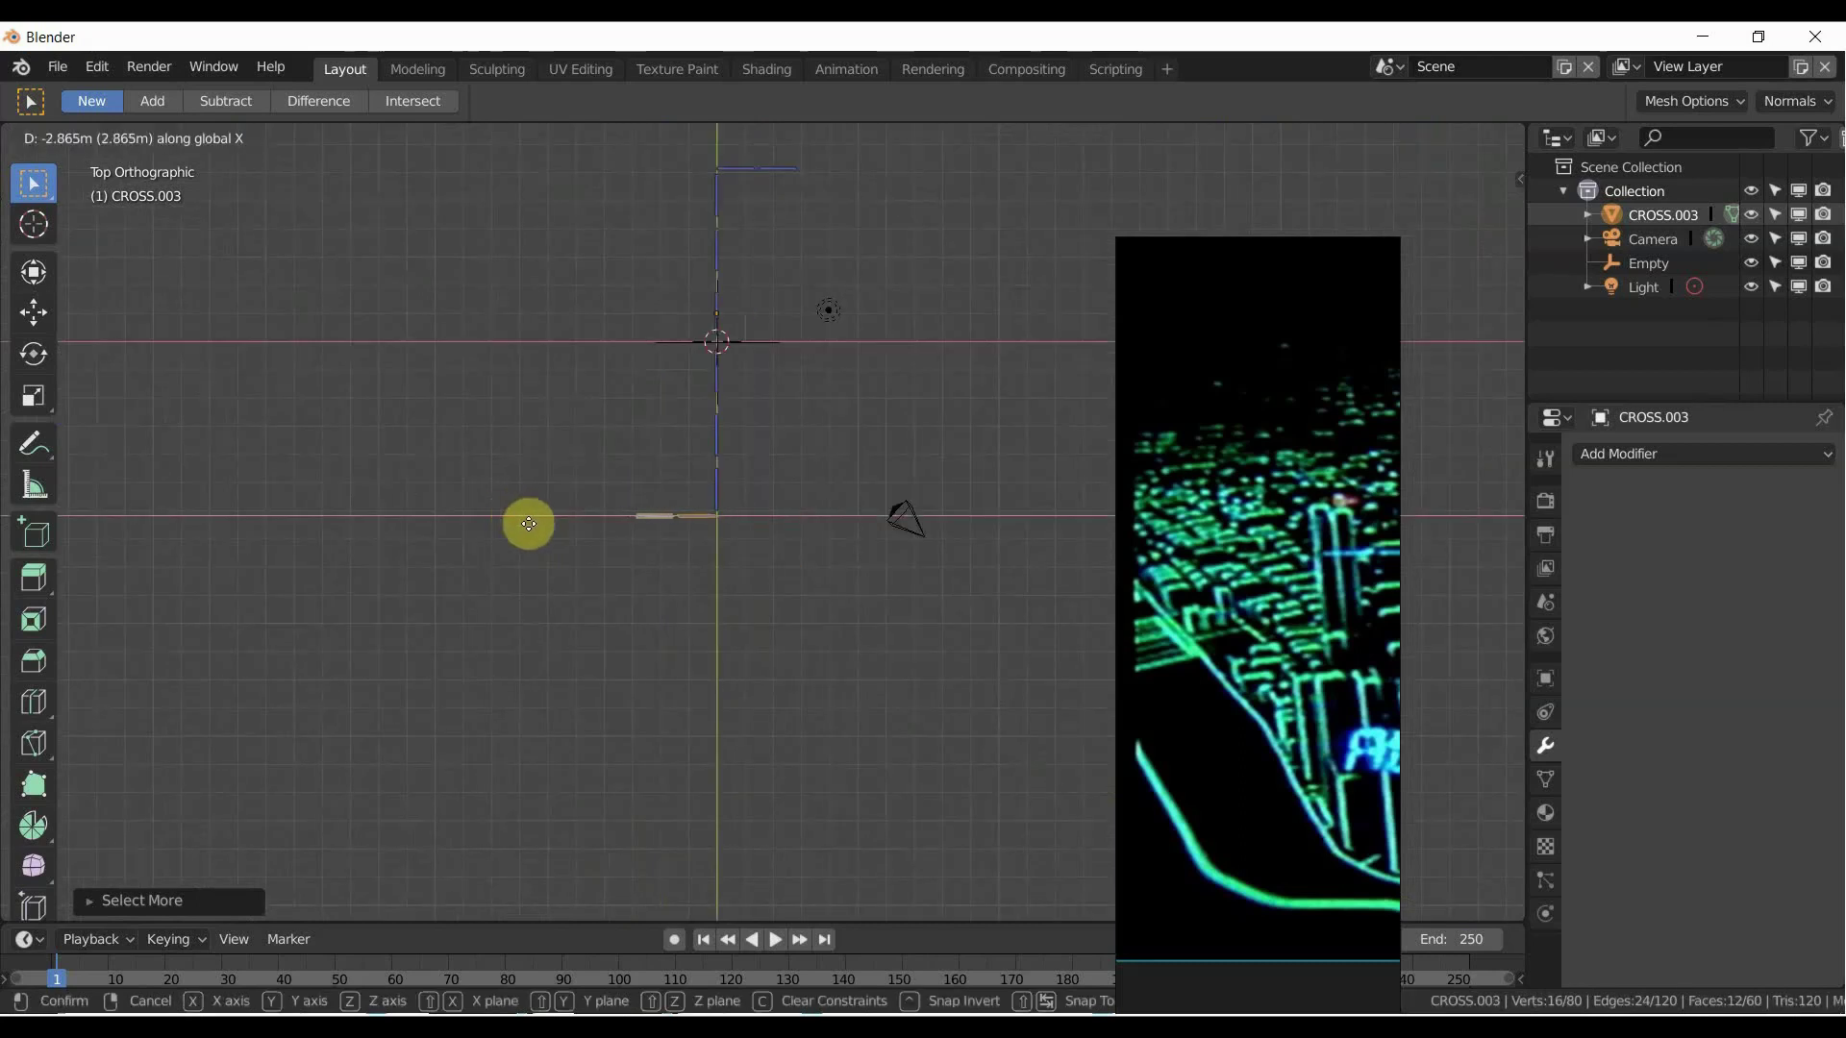
pyautogui.click(527, 525)
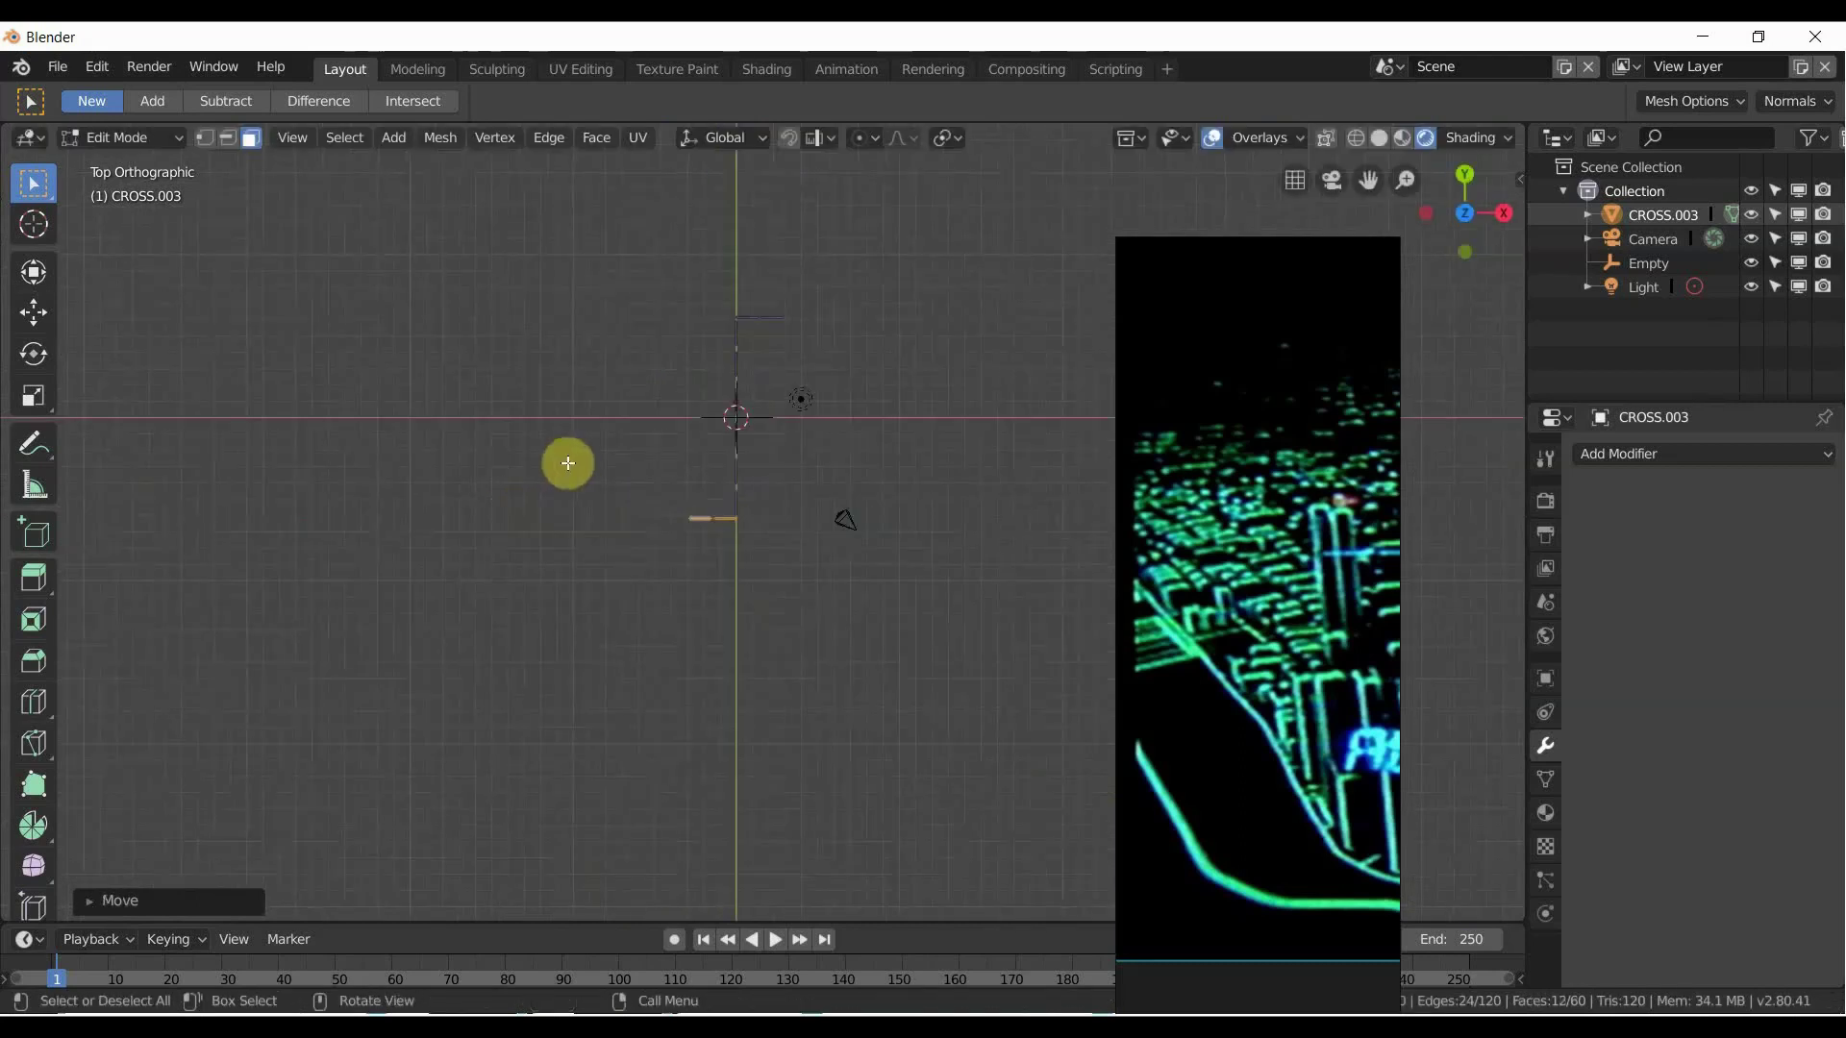
# Deselect the dashes, inspect the whole bracket, and reposition the nose-view reference image to compare its crosshair.
pyautogui.click(615, 391)
pyautogui.keyDown('shift'); pyautogui.moveTo(625, 391); pyautogui.dragTo(635, 532, button='middle'); pyautogui.keyUp('shift')
pyautogui.keyDown('shift'); pyautogui.moveTo(717, 251); pyautogui.dragTo(659, 877, button='middle'); pyautogui.keyUp('shift')
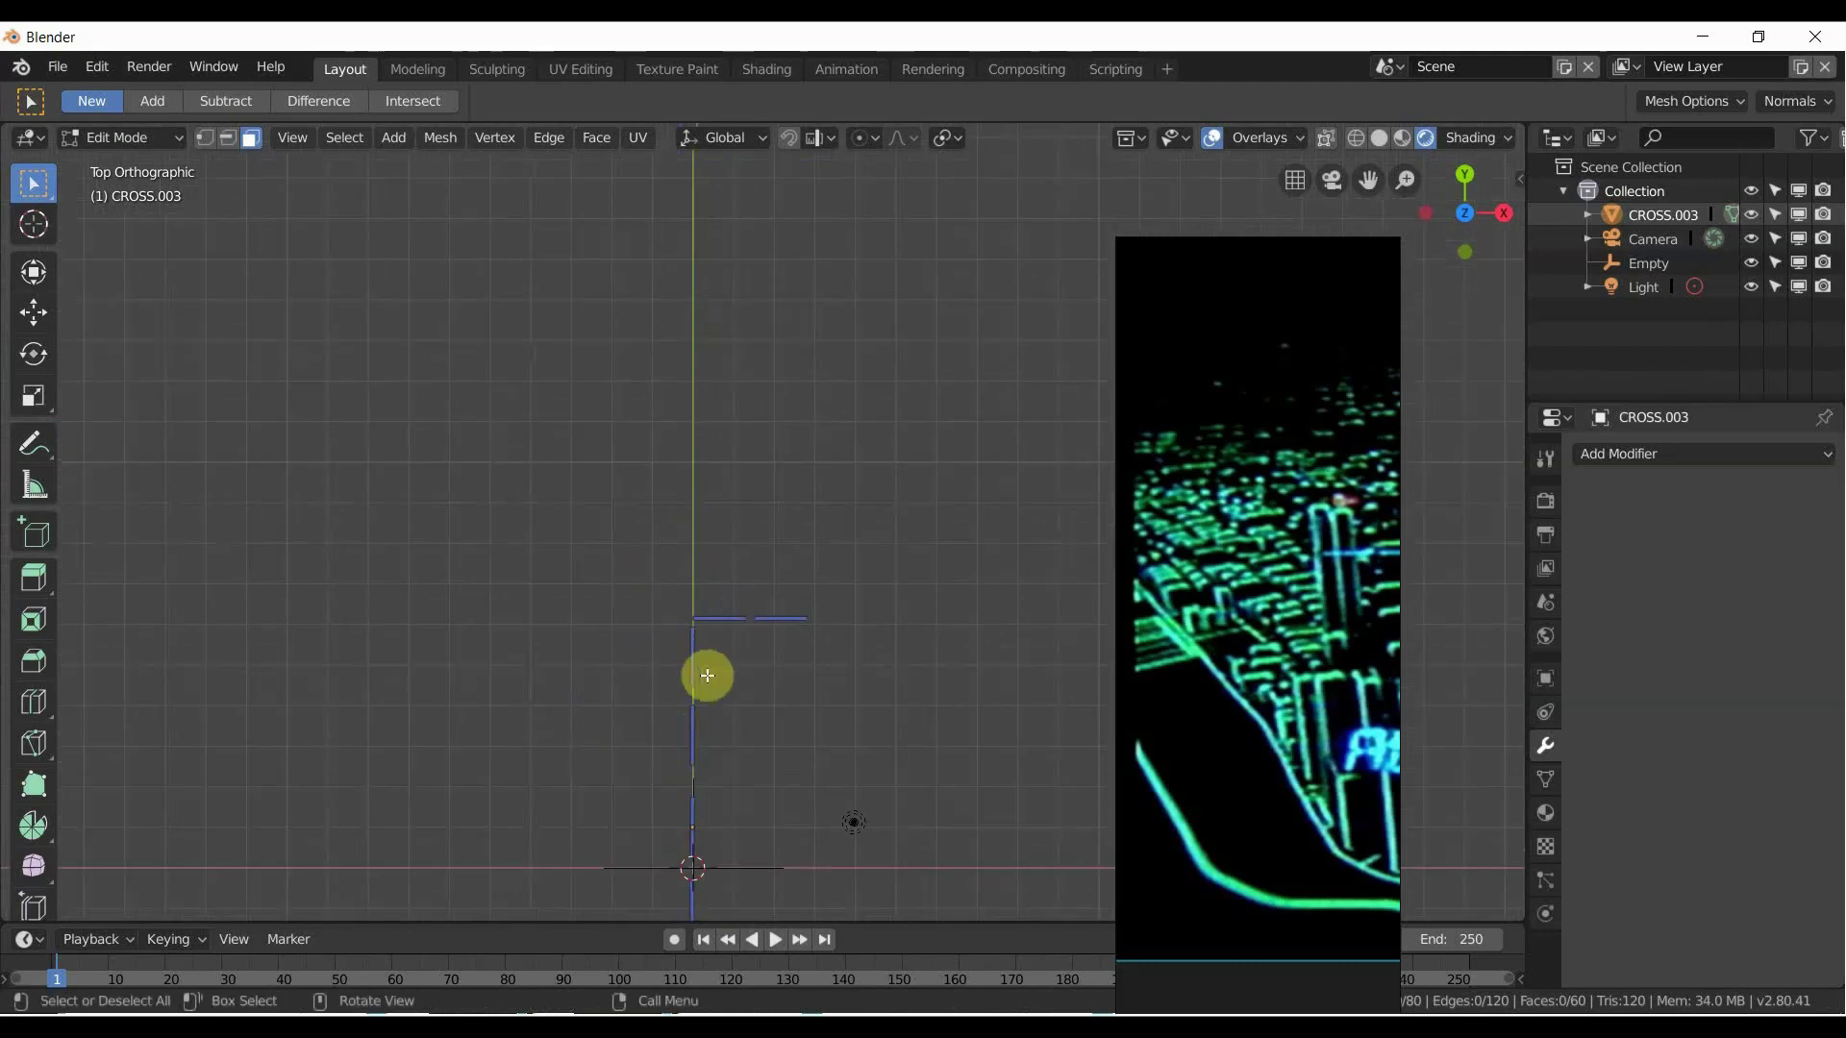
pyautogui.keyDown('shift'); pyautogui.moveTo(708, 671); pyautogui.dragTo(708, 247, button='middle'); pyautogui.keyUp('shift')
pyautogui.scroll(2, 714, 533)
pyautogui.scroll(2, 714, 533)
pyautogui.keyDown('shift'); pyautogui.moveTo(610, 458); pyautogui.dragTo(680, 461, button='middle'); pyautogui.keyUp('shift')
pyautogui.scroll(-4, 730, 451)
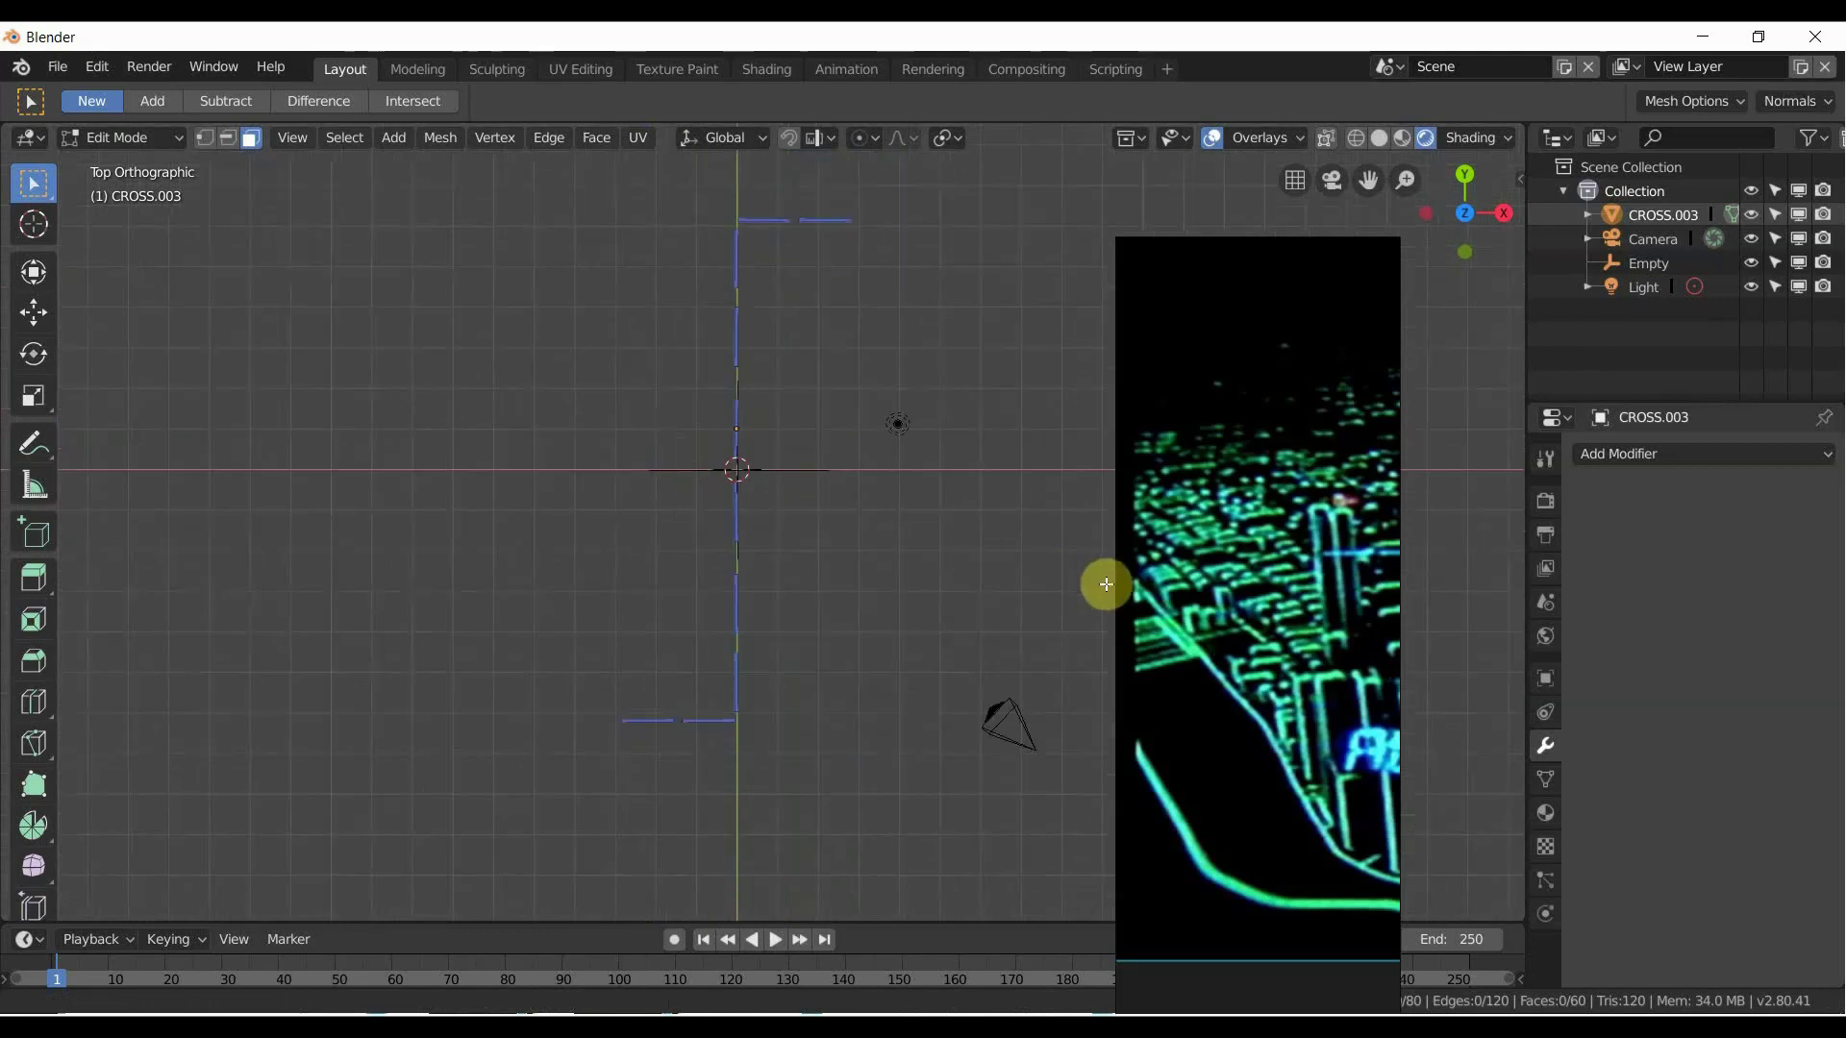
pyautogui.moveTo(1112, 586); pyautogui.dragTo(355, 609)
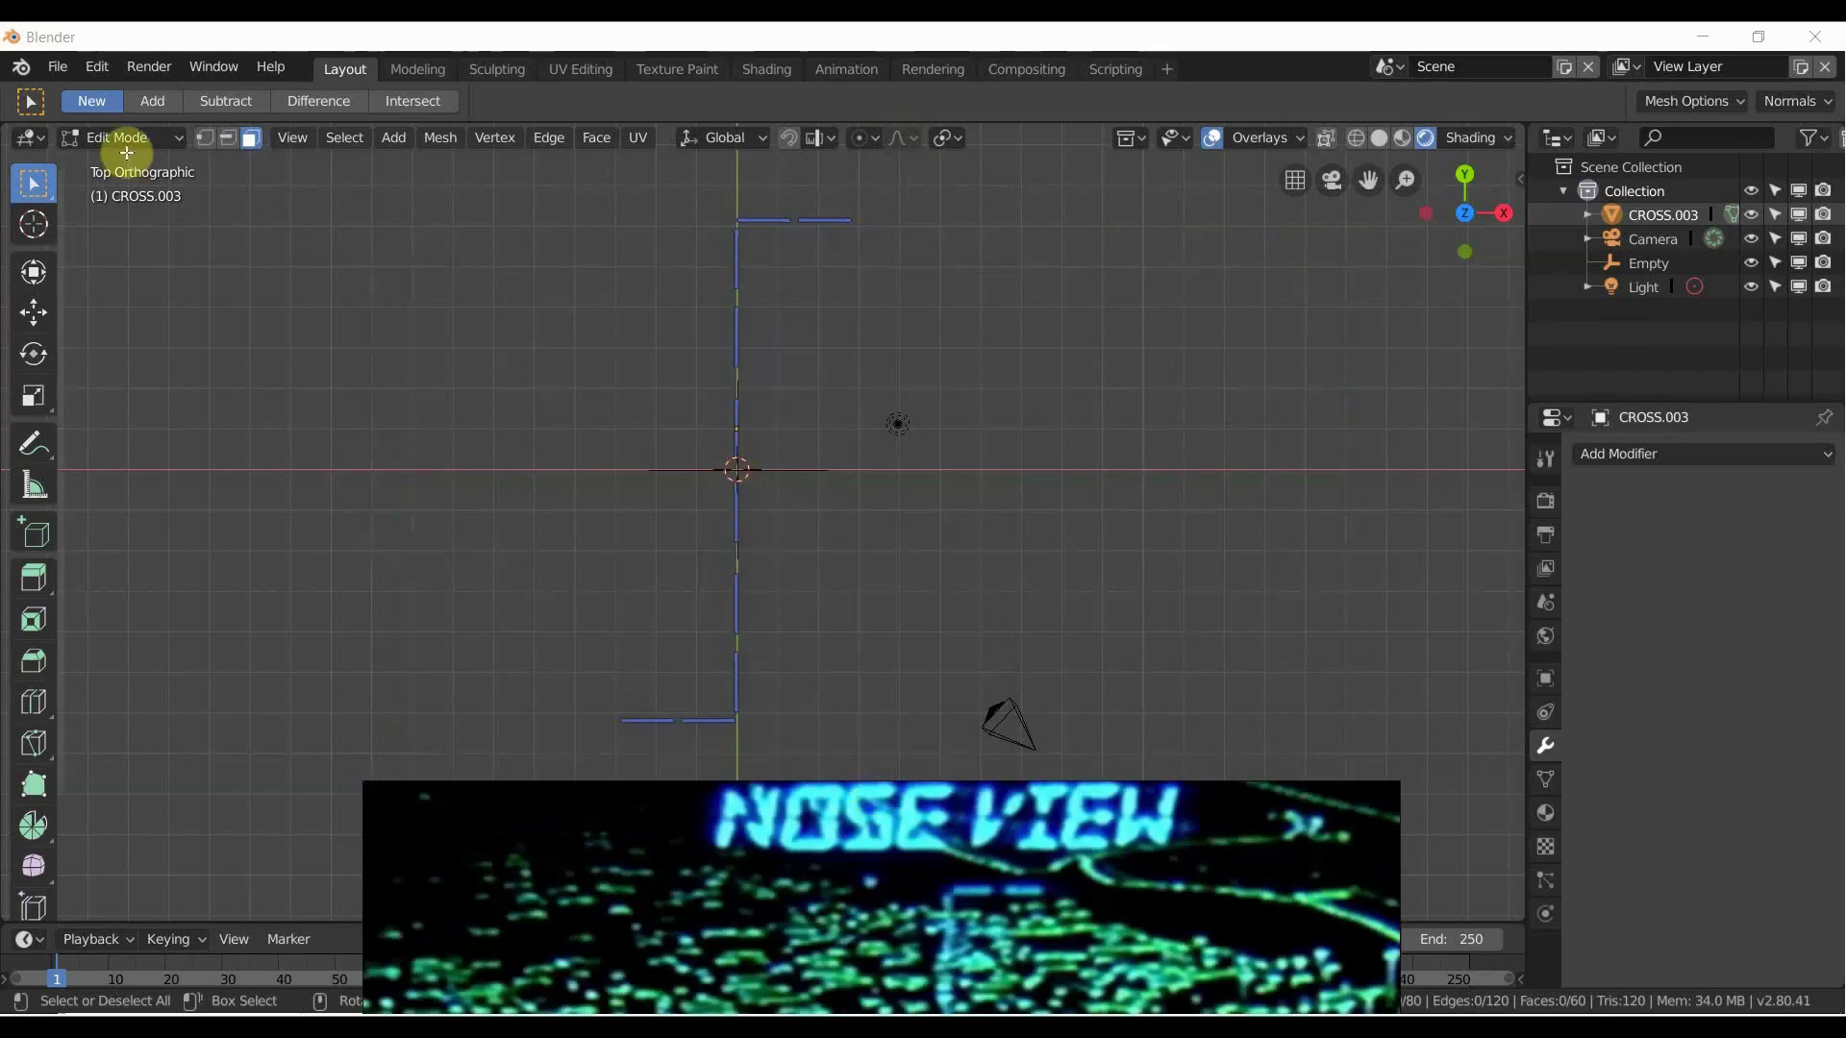
# Return to Object Mode and duplicate the dashed CROSS.003 bracket in place.
pyautogui.click(120, 137)
pyautogui.click(127, 165)
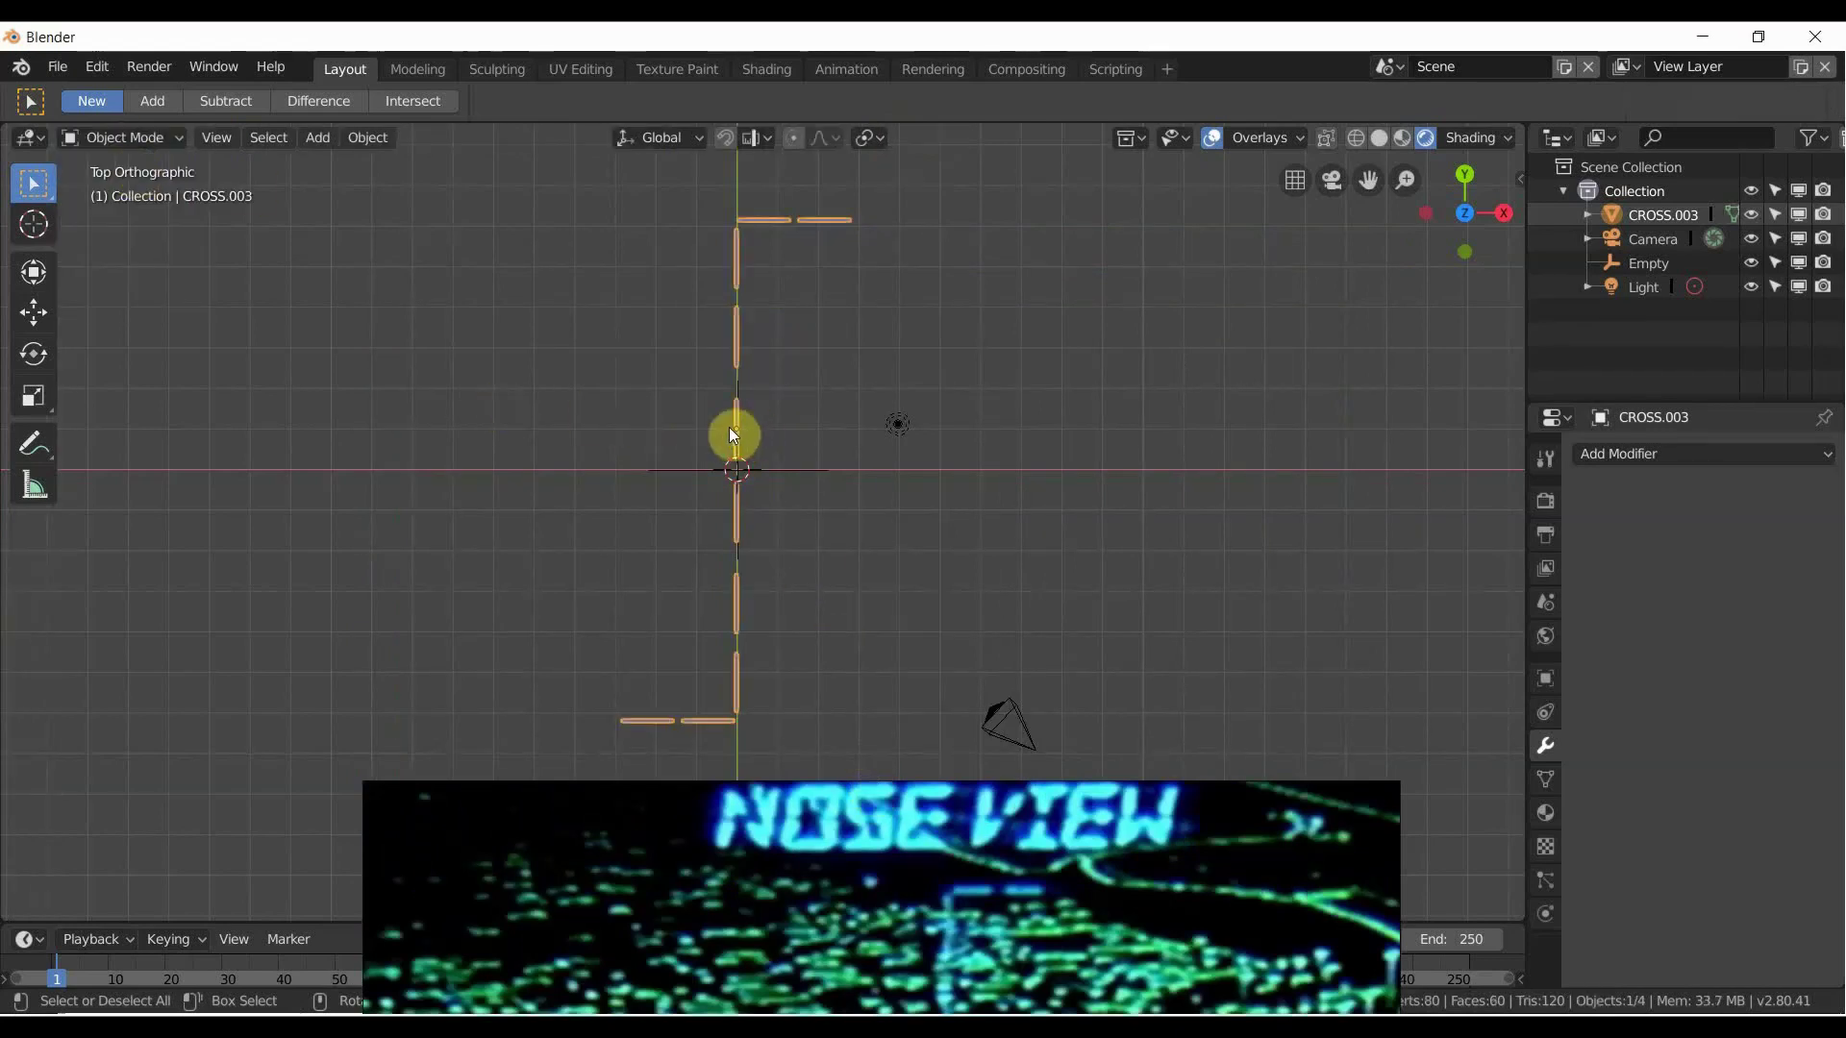
pyautogui.scroll(3, 735, 437)
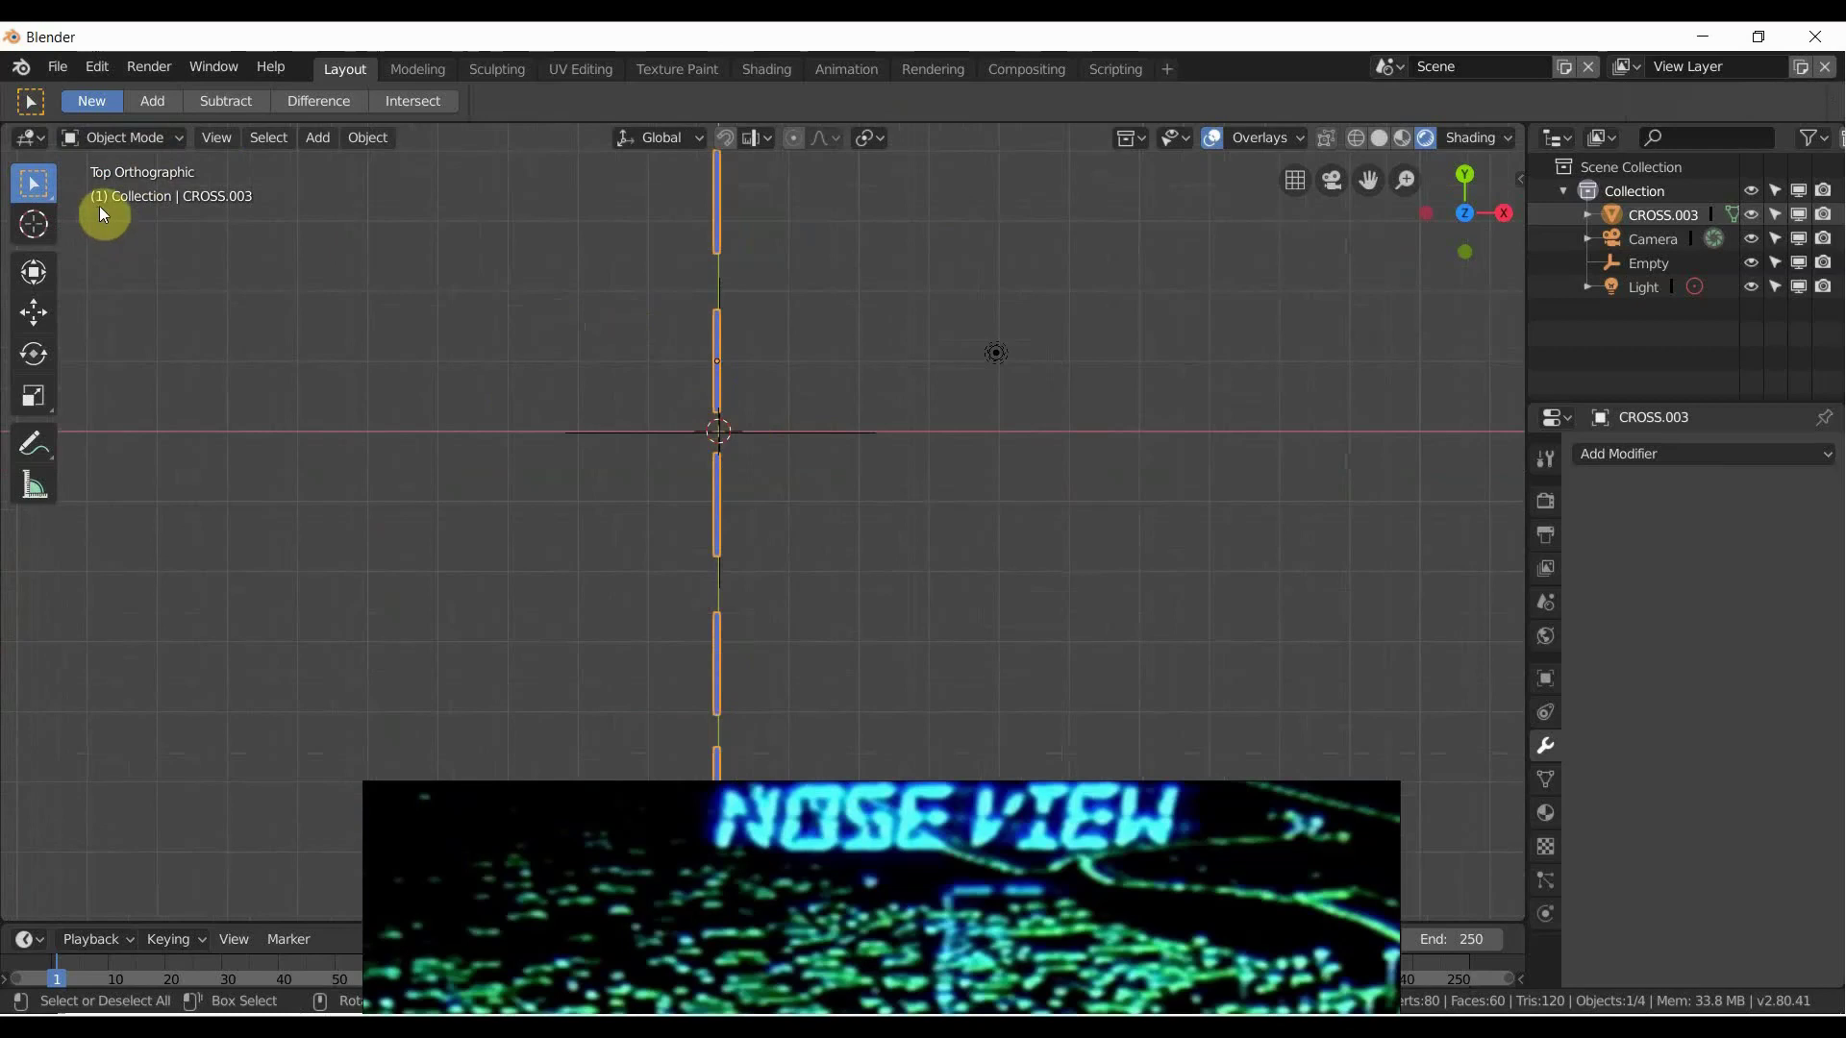
pyautogui.scroll(-5, 342, 401)
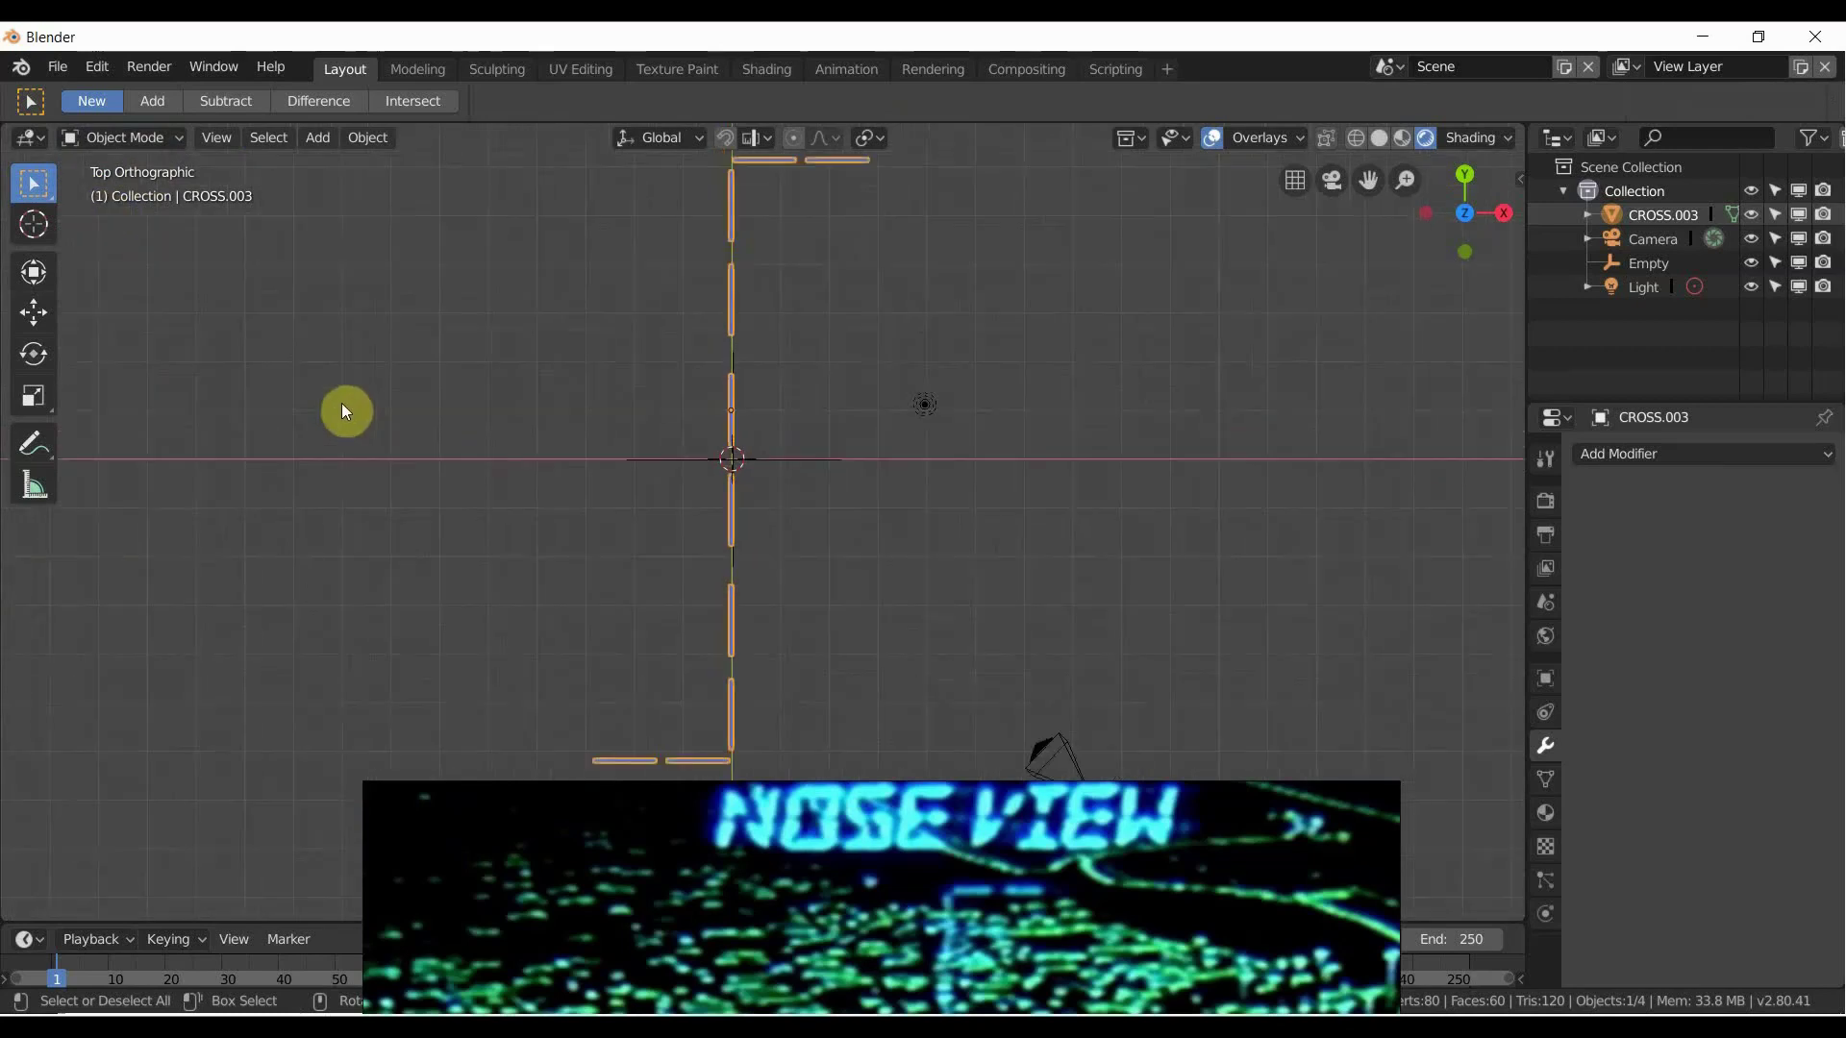
pyautogui.click(347, 303)
pyautogui.click(753, 329)
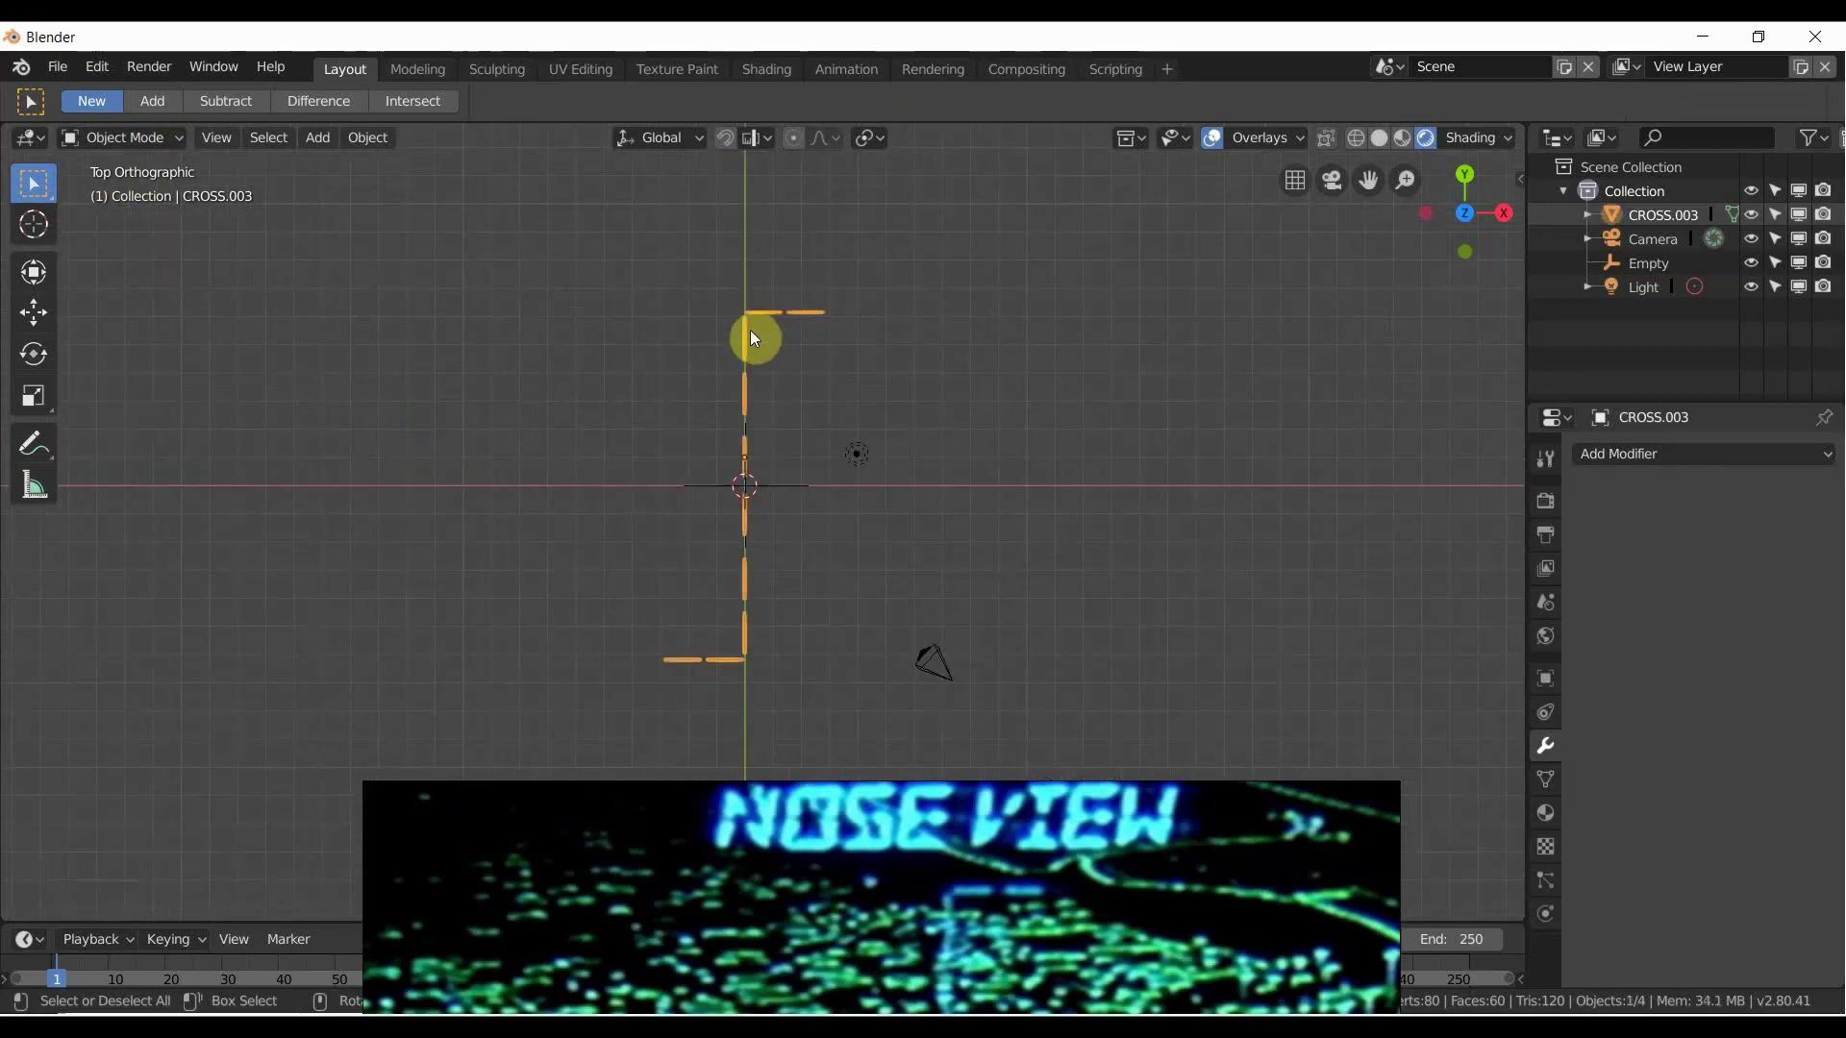
pyautogui.hotkey('shift', 'd')
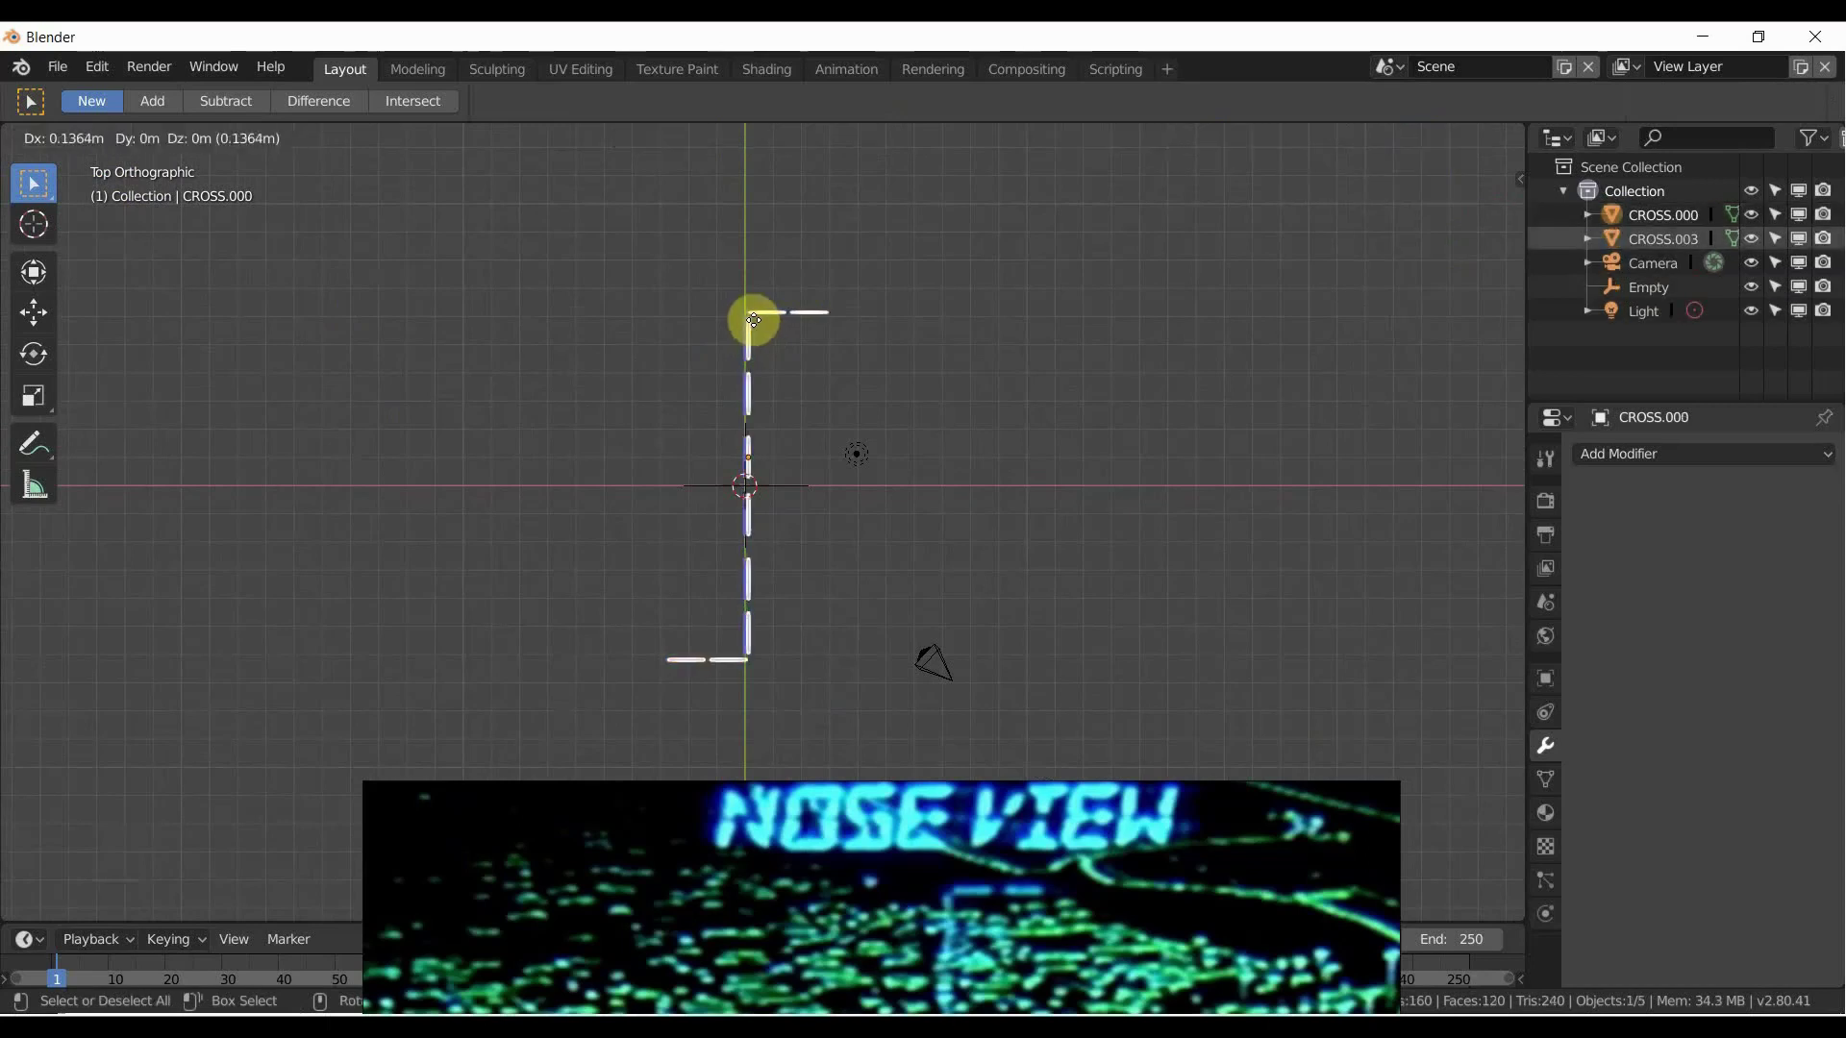
pyautogui.rightClick(755, 324)
# Rotate the duplicate 90 degrees and move it so its long dashed line crosses the original at the world origin.
pyautogui.press('r')
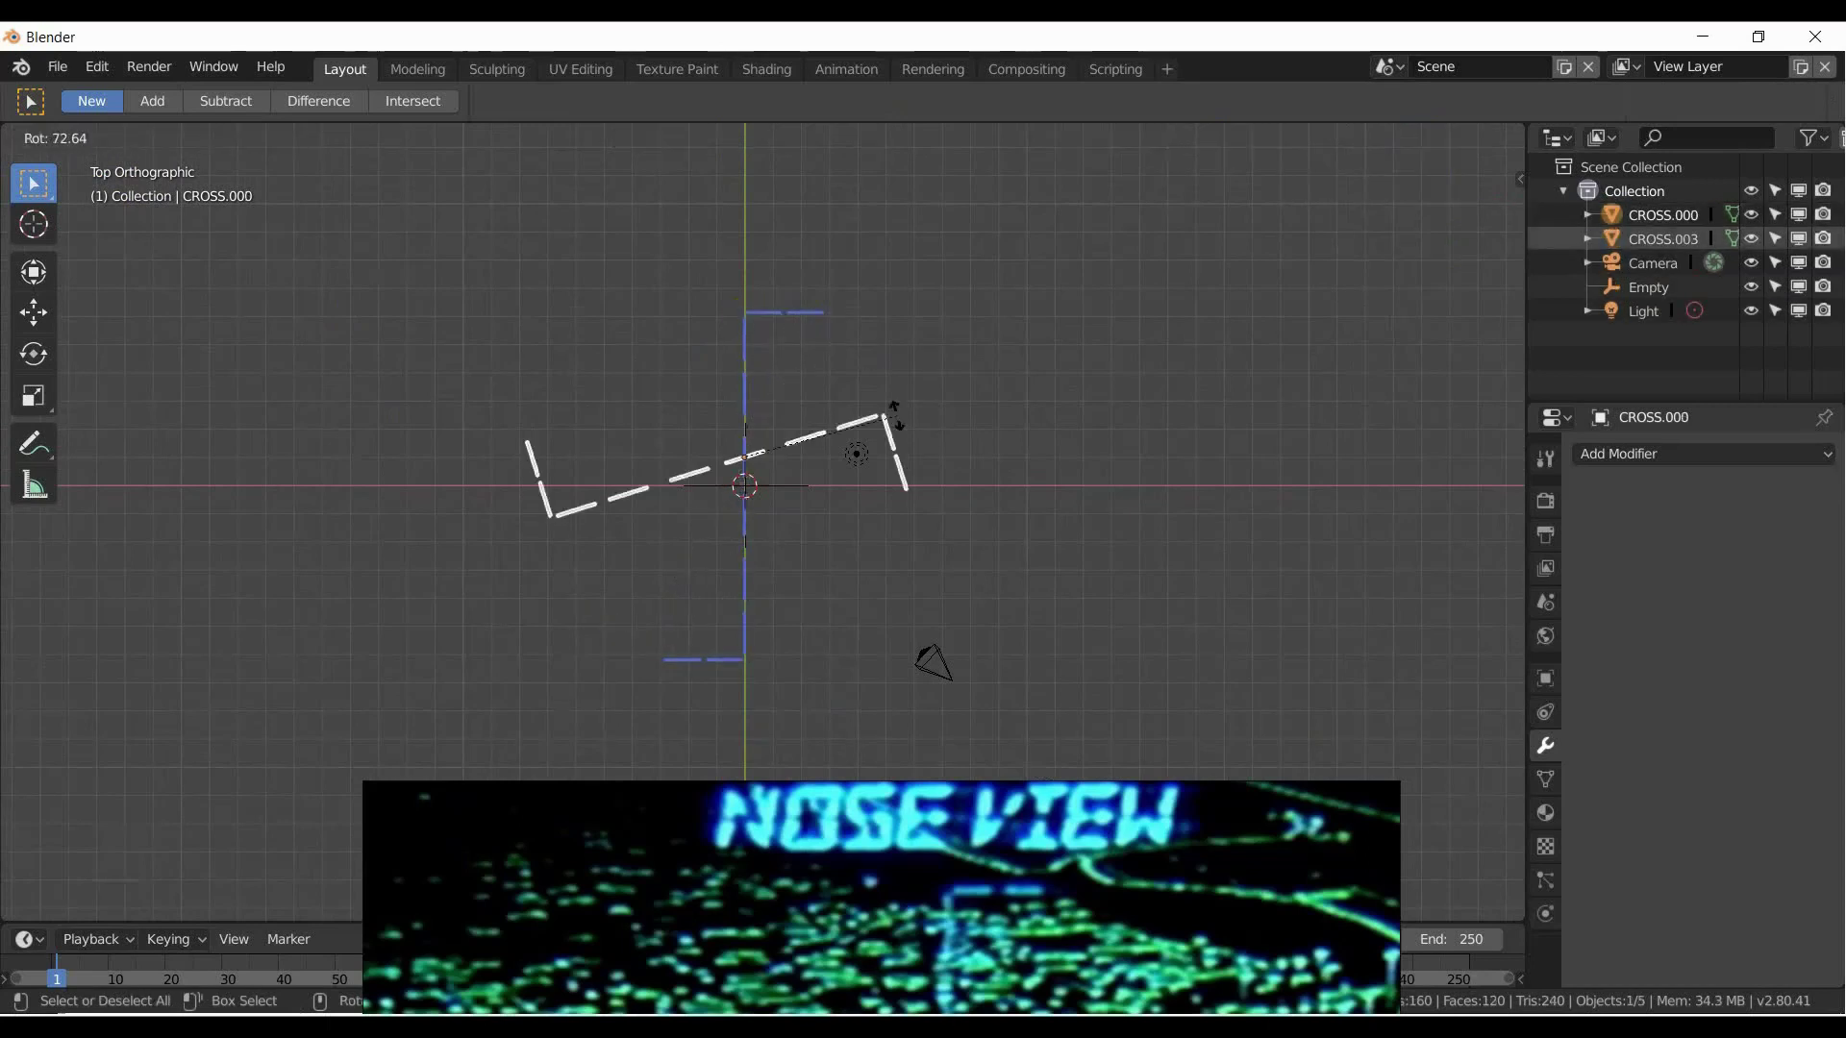
pyautogui.click(896, 411)
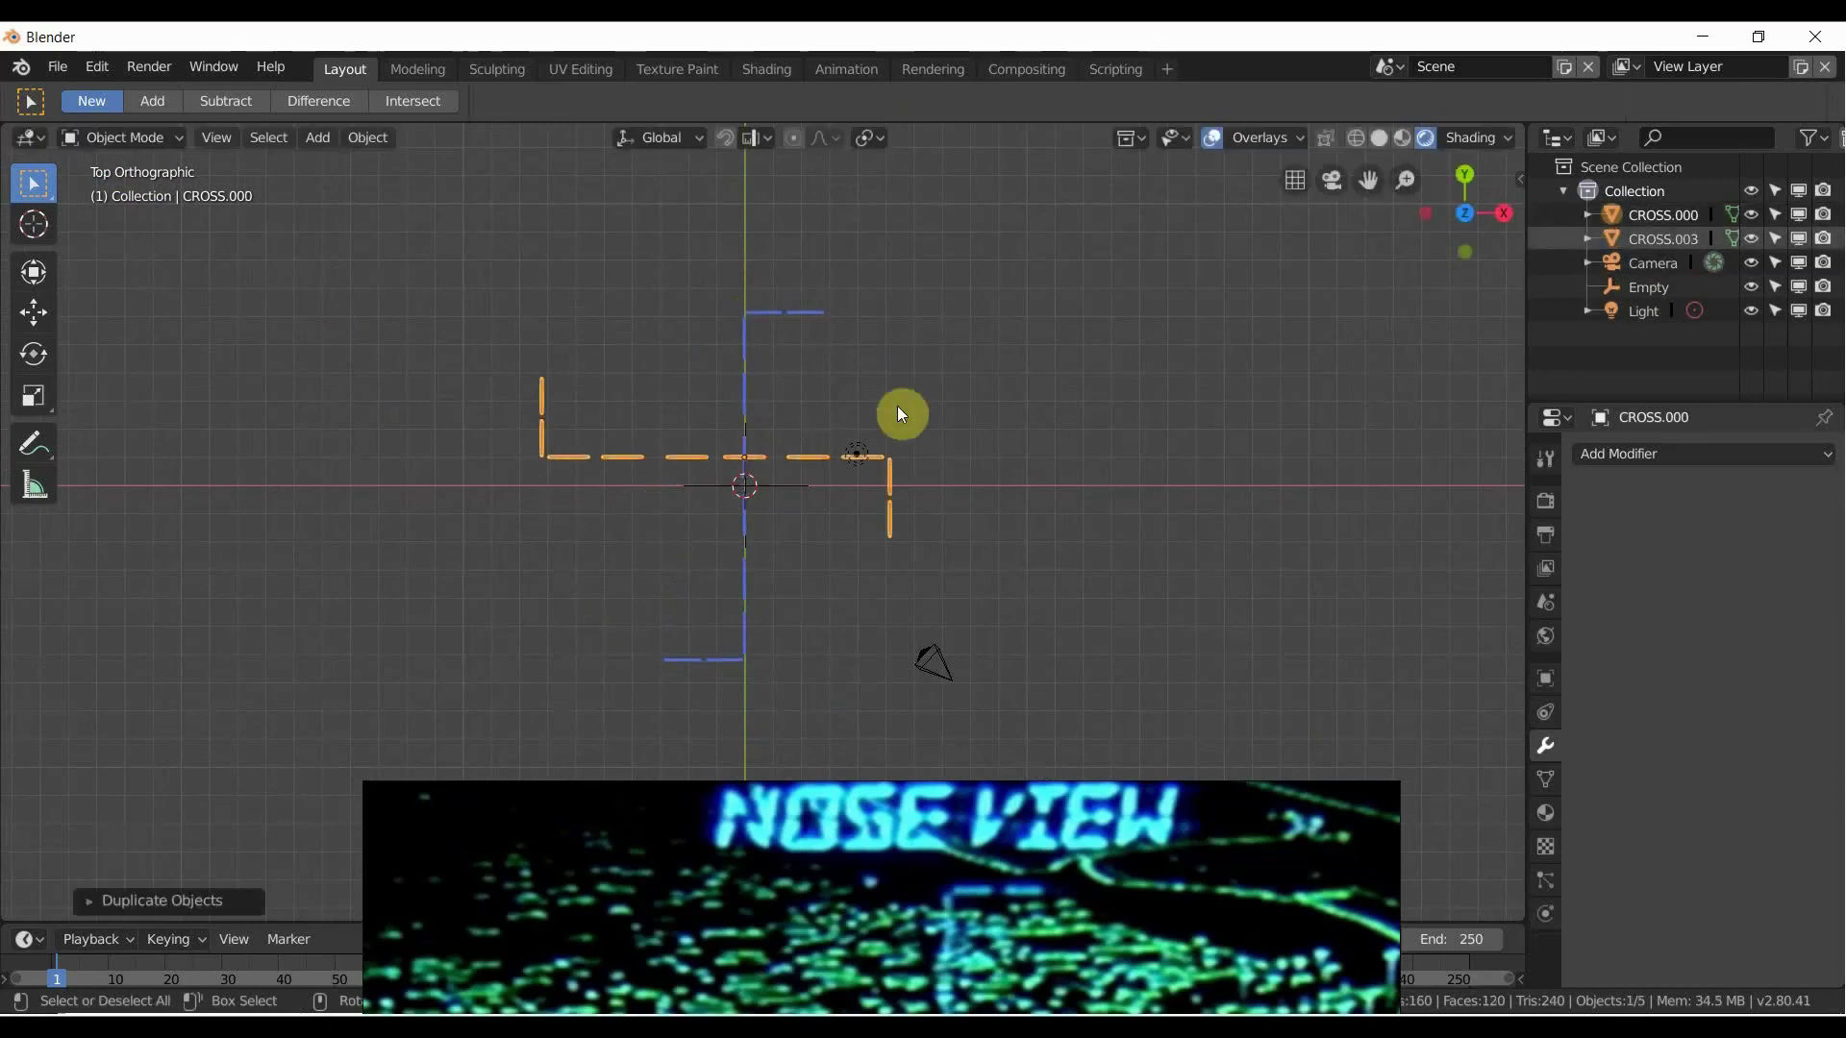
pyautogui.press('g')
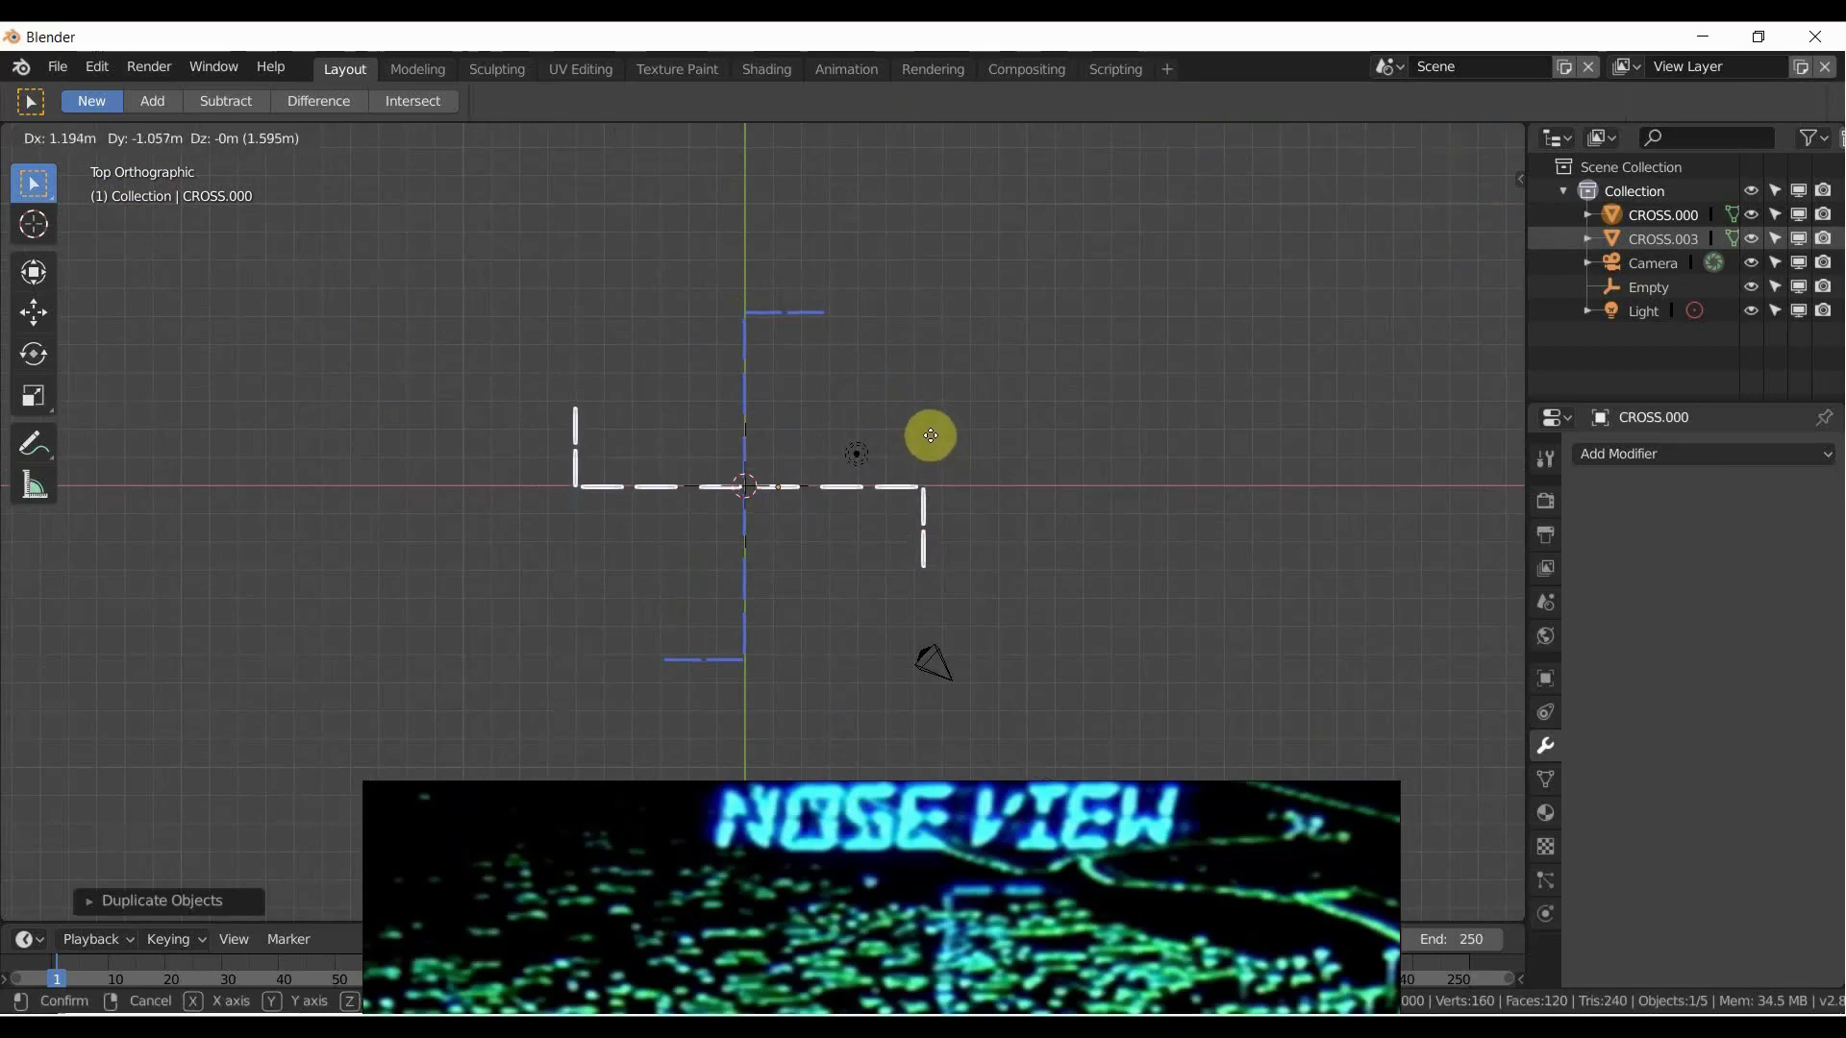
pyautogui.click(925, 433)
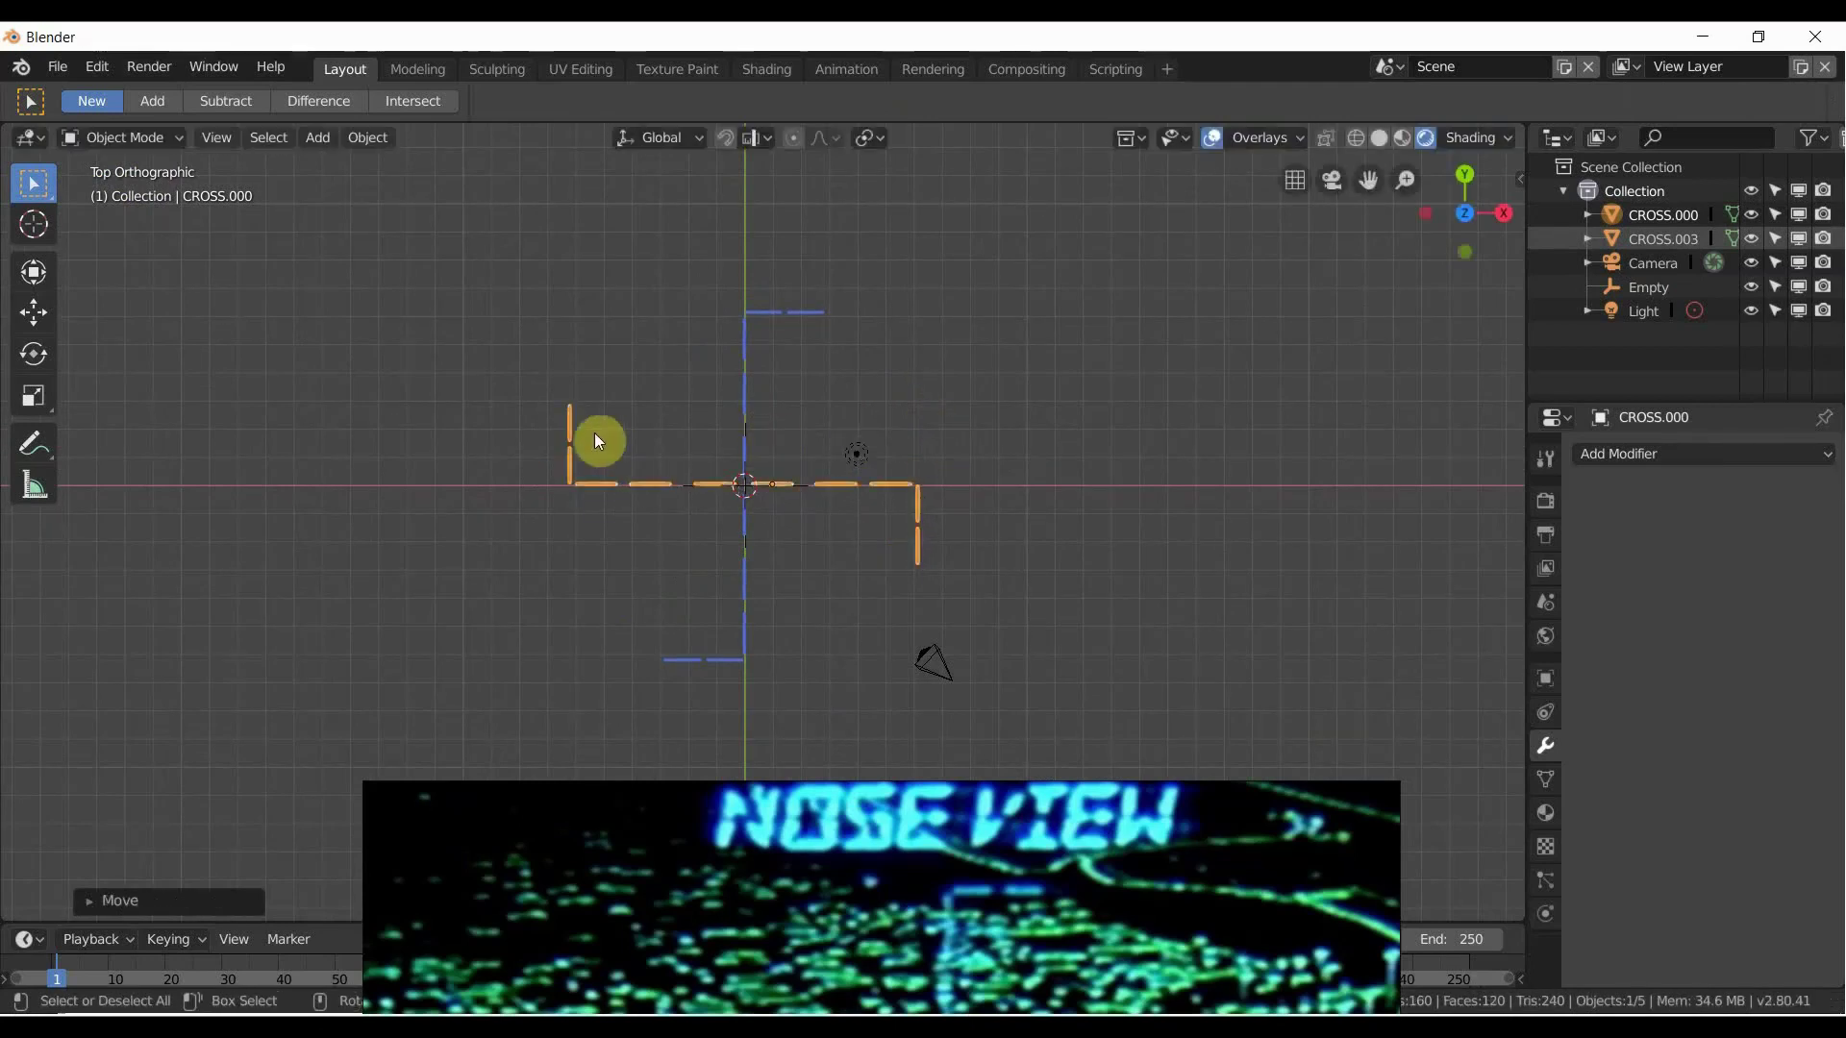
# In Edit Mode, delete the faces of the two vertical end dashes at the horizontal copy's negative X end.
pyautogui.scroll(2, 539, 423)
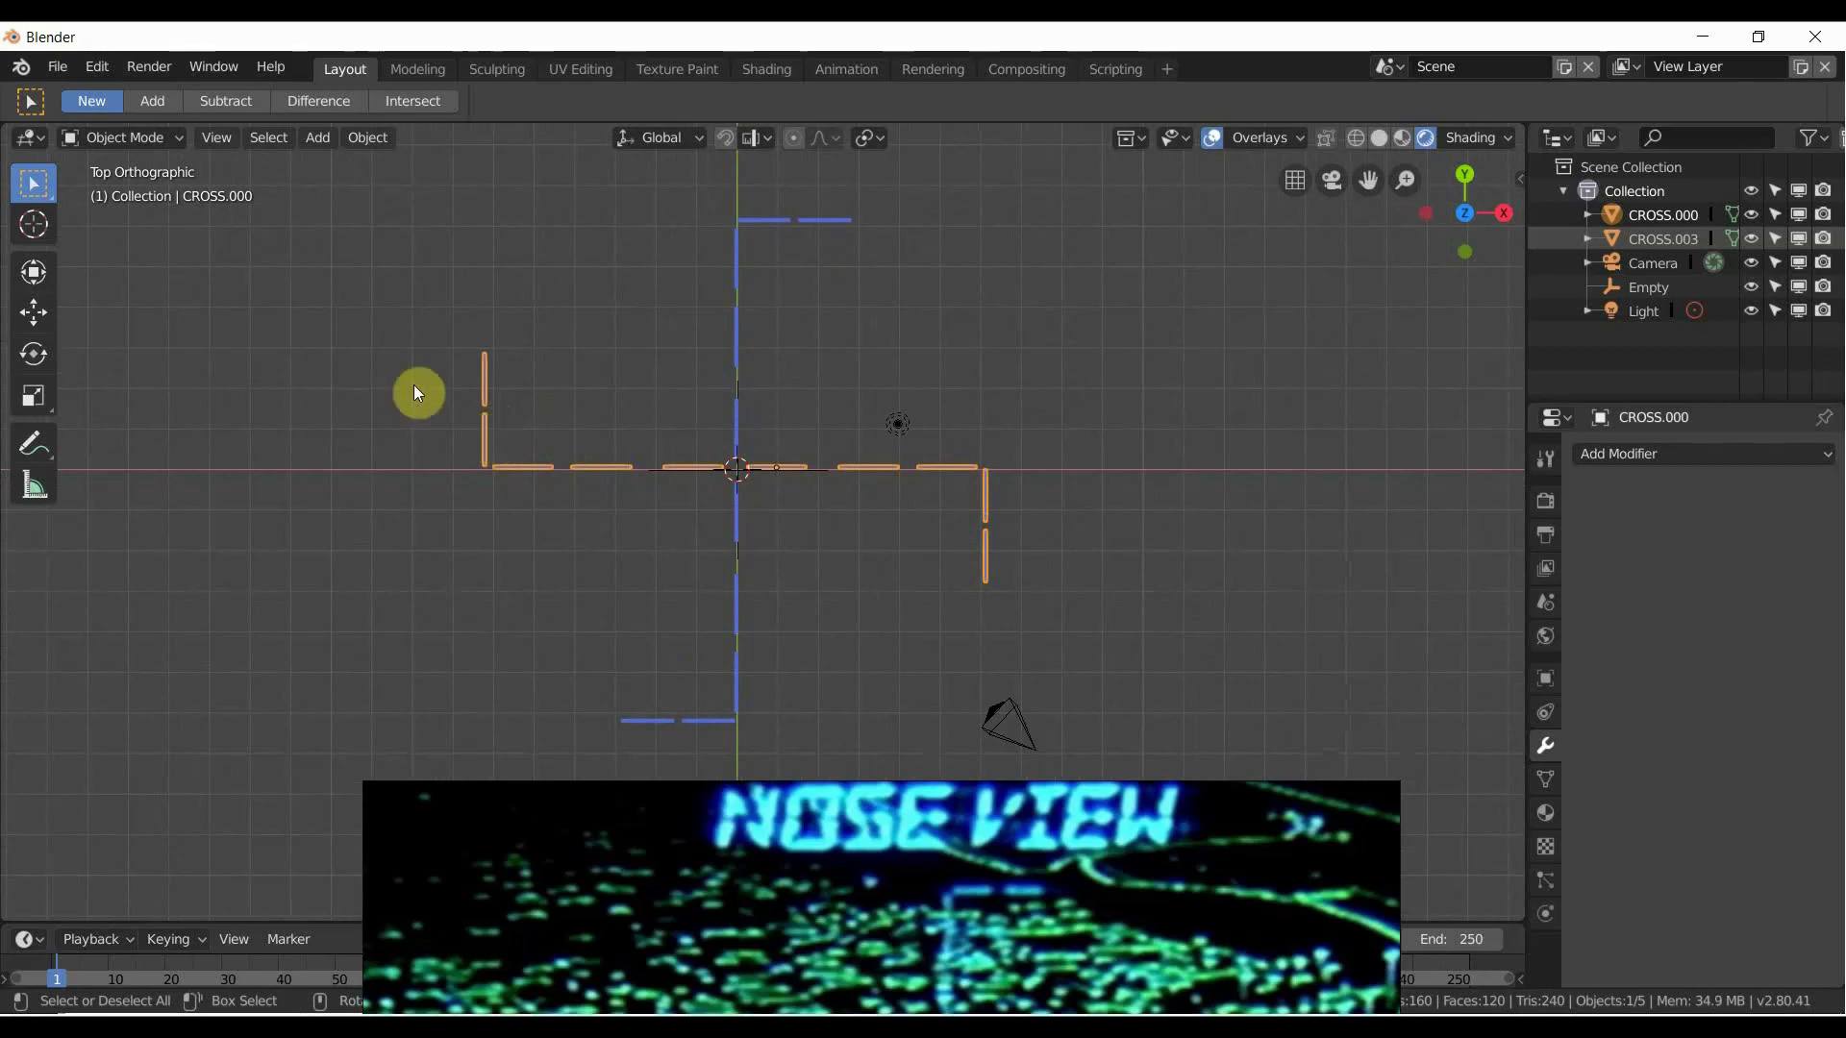
pyautogui.click(94, 142)
pyautogui.click(120, 189)
pyautogui.keyDown('shift'); pyautogui.moveTo(301, 346); pyautogui.dragTo(408, 350, button='middle'); pyautogui.keyUp('shift')
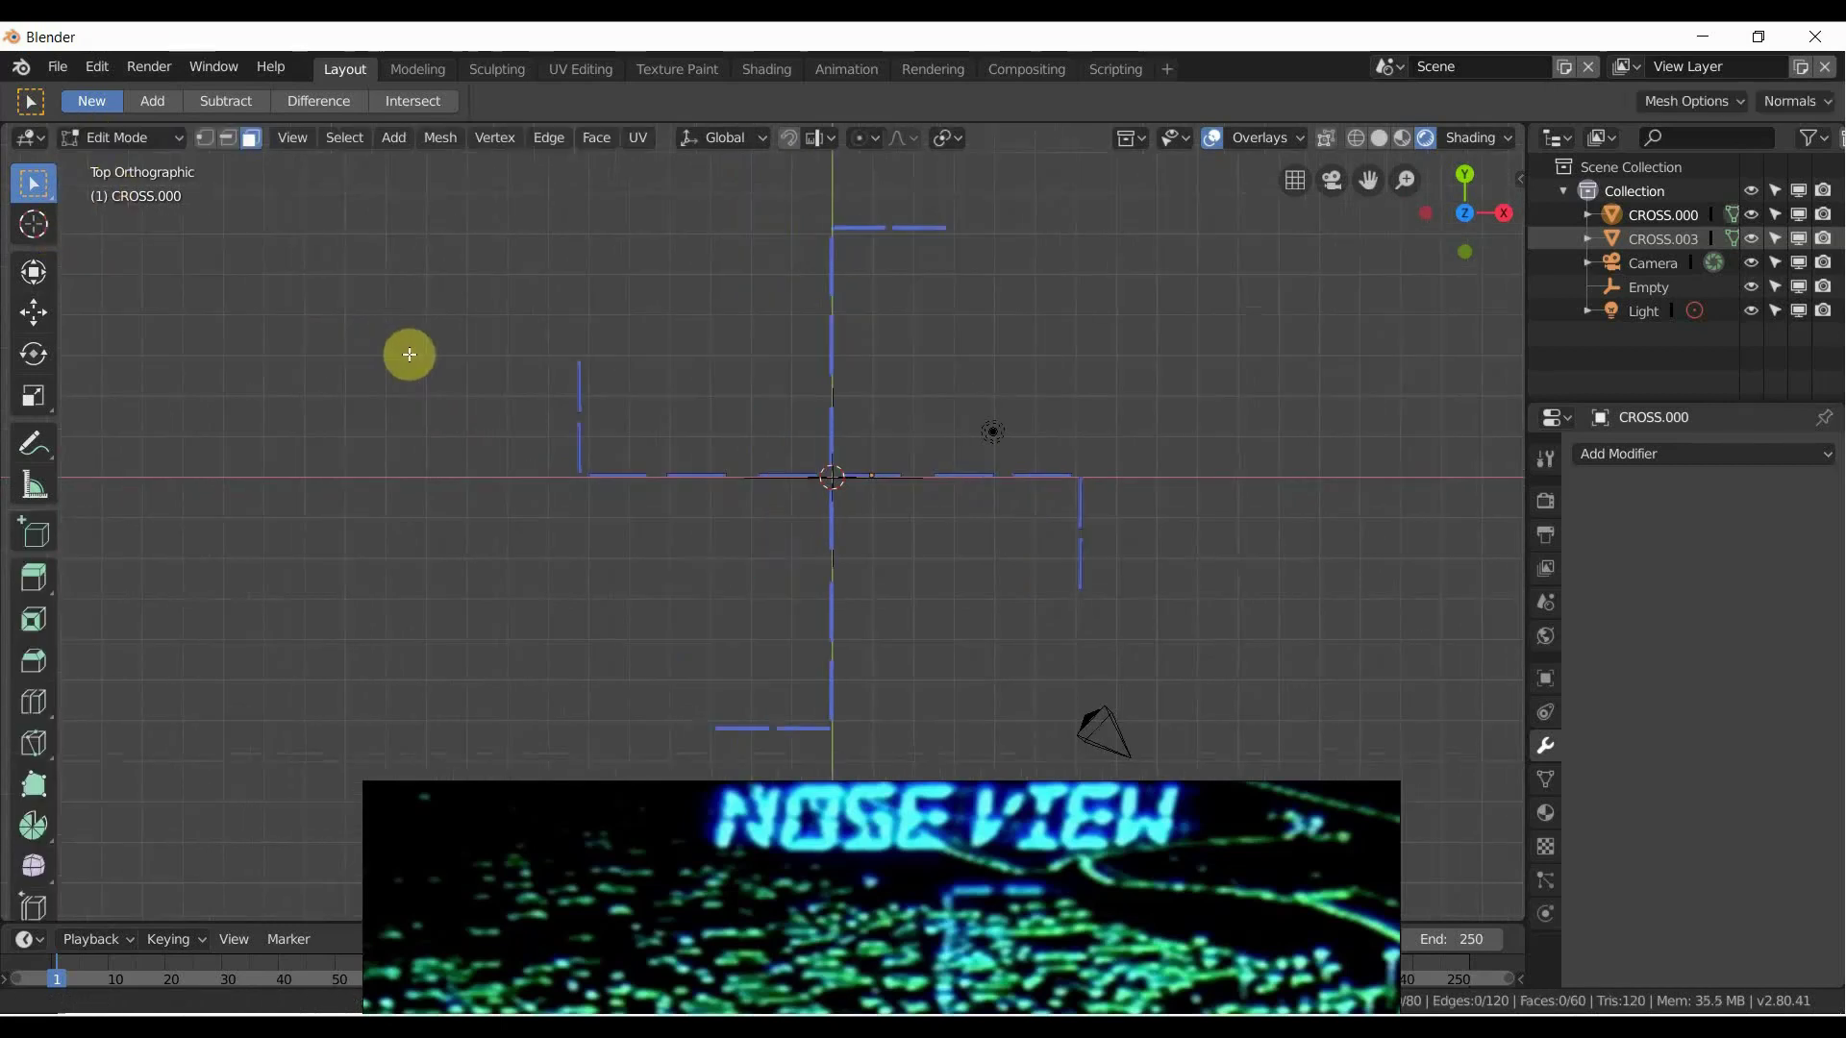
pyautogui.scroll(3, 385, 168)
pyautogui.keyDown('shift'); pyautogui.moveTo(298, 241); pyautogui.dragTo(390, 500, button='middle'); pyautogui.keyUp('shift')
pyautogui.moveTo(350, 313); pyautogui.dragTo(451, 680)
pyautogui.press('ctrl+KP_Add')
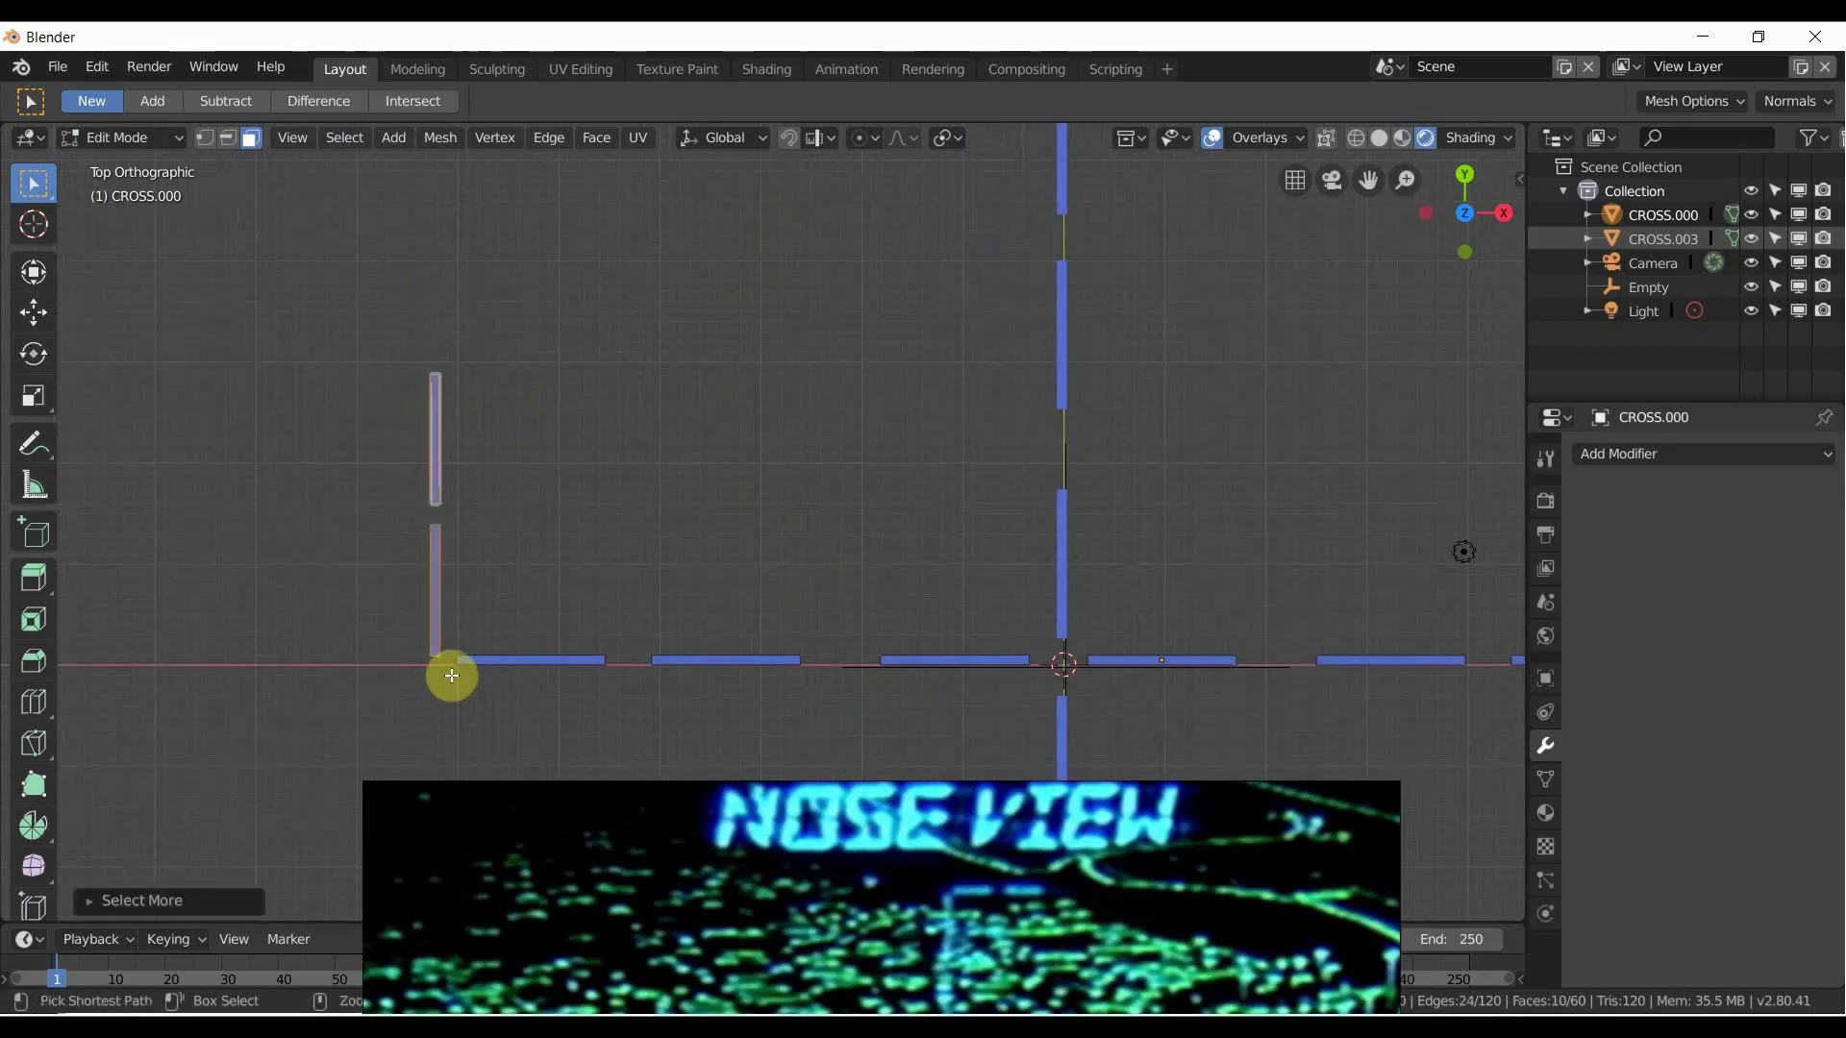
pyautogui.press('x')
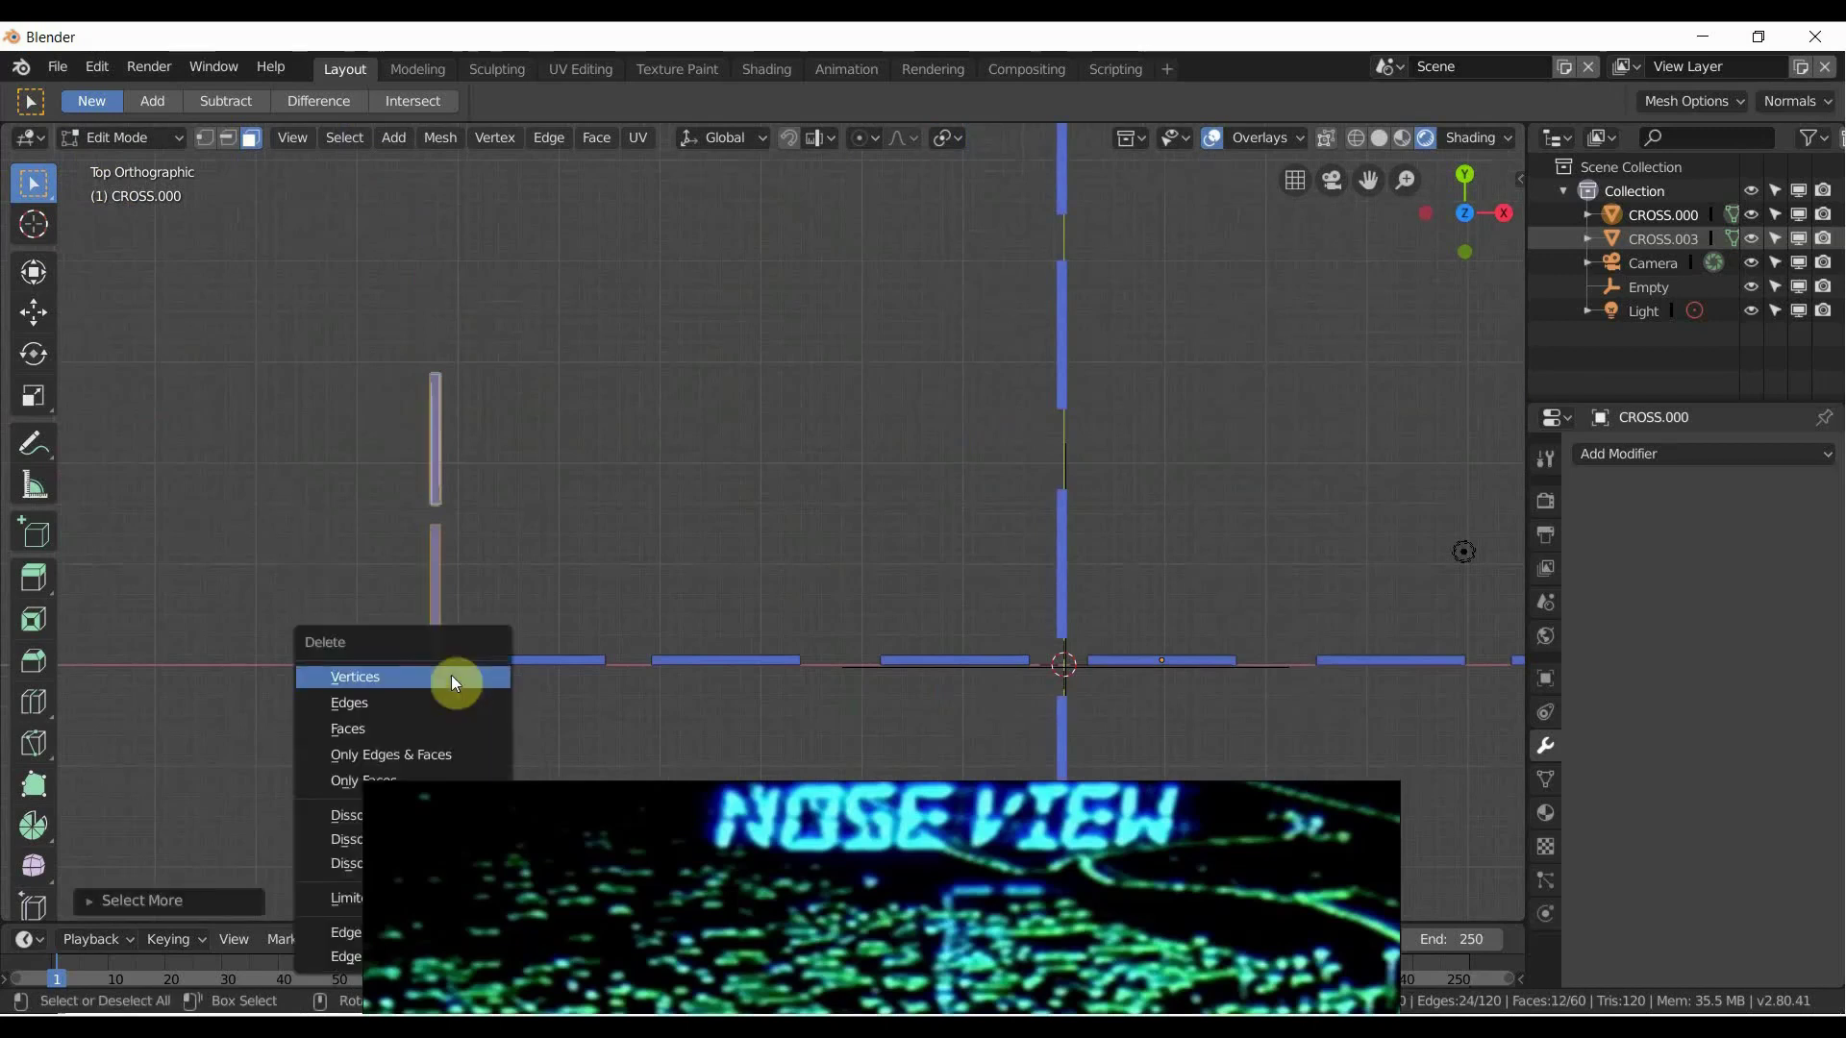
pyautogui.click(445, 725)
# Delete the faces of the two vertical end dashes at the horizontal copy's positive X end.
pyautogui.scroll(-6, 456, 636)
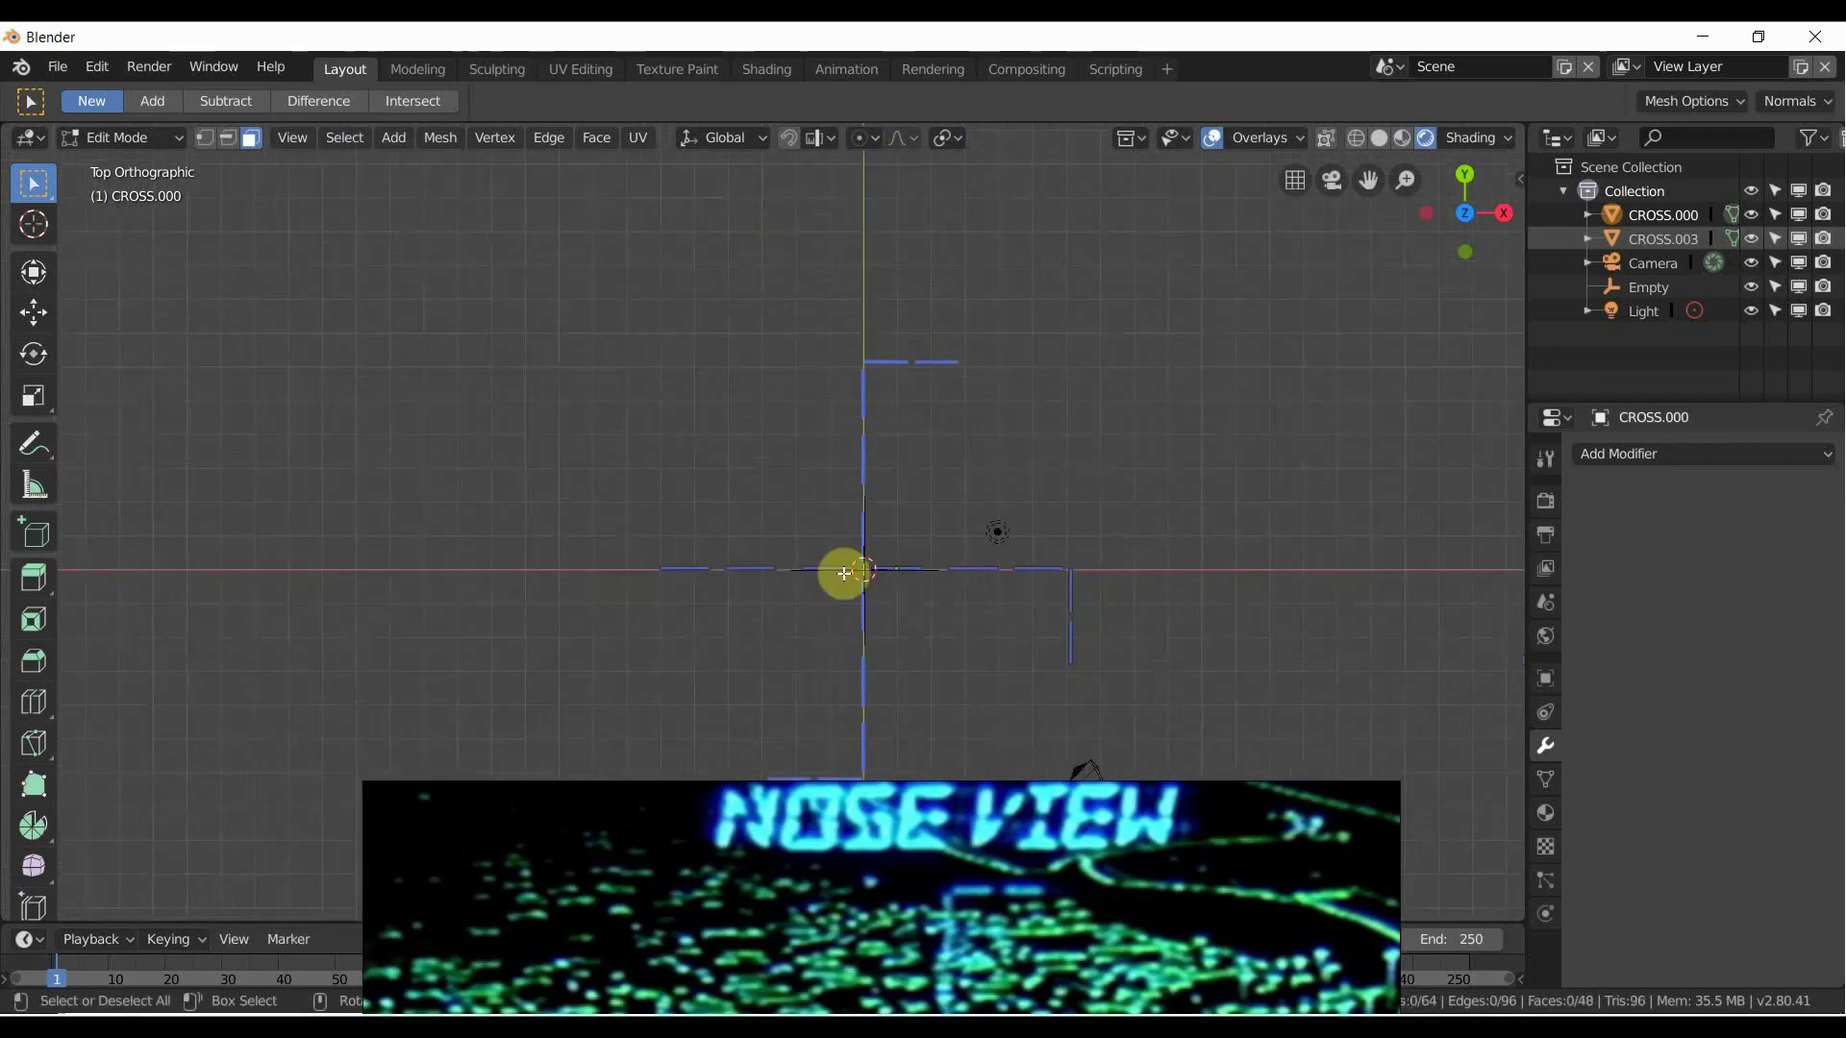
pyautogui.scroll(4, 983, 553)
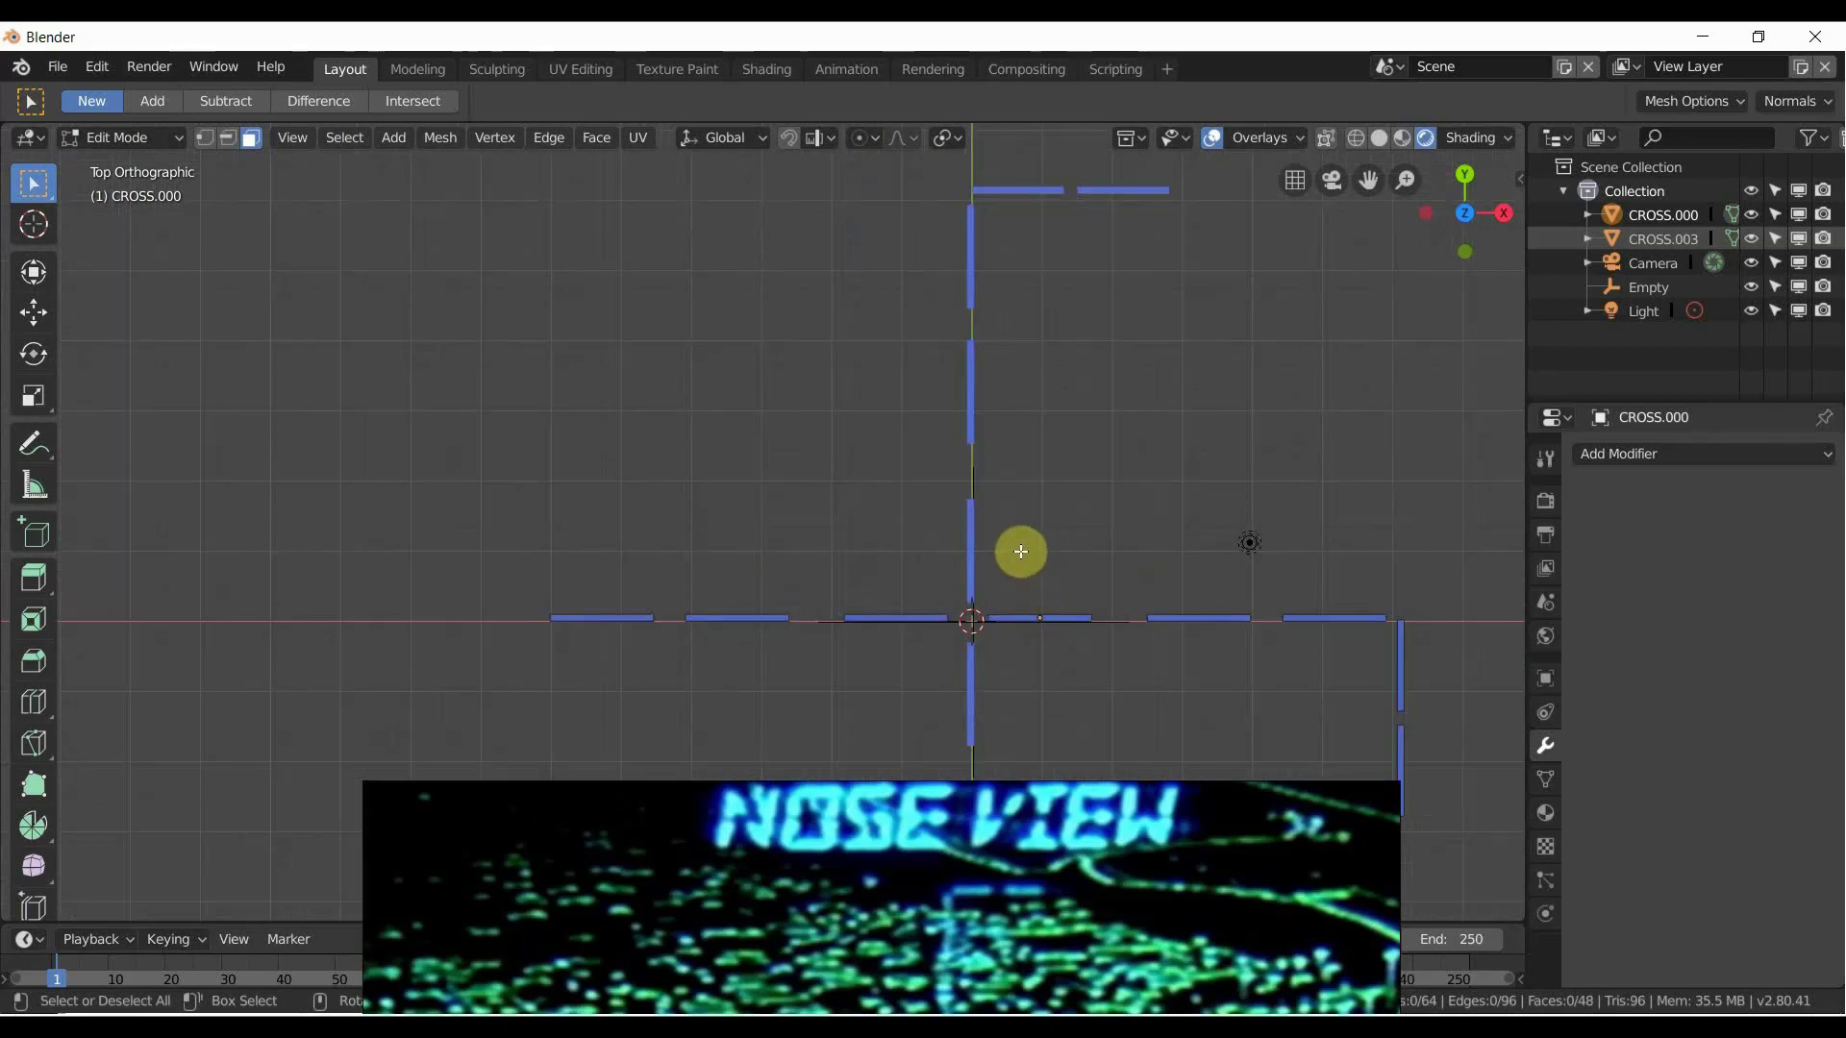
pyautogui.keyDown('shift'); pyautogui.moveTo(1021, 551); pyautogui.dragTo(890, 367, button='middle'); pyautogui.keyUp('shift')
pyautogui.moveTo(940, 353); pyautogui.dragTo(998, 622)
pyautogui.press('ctrl+KP_Add')
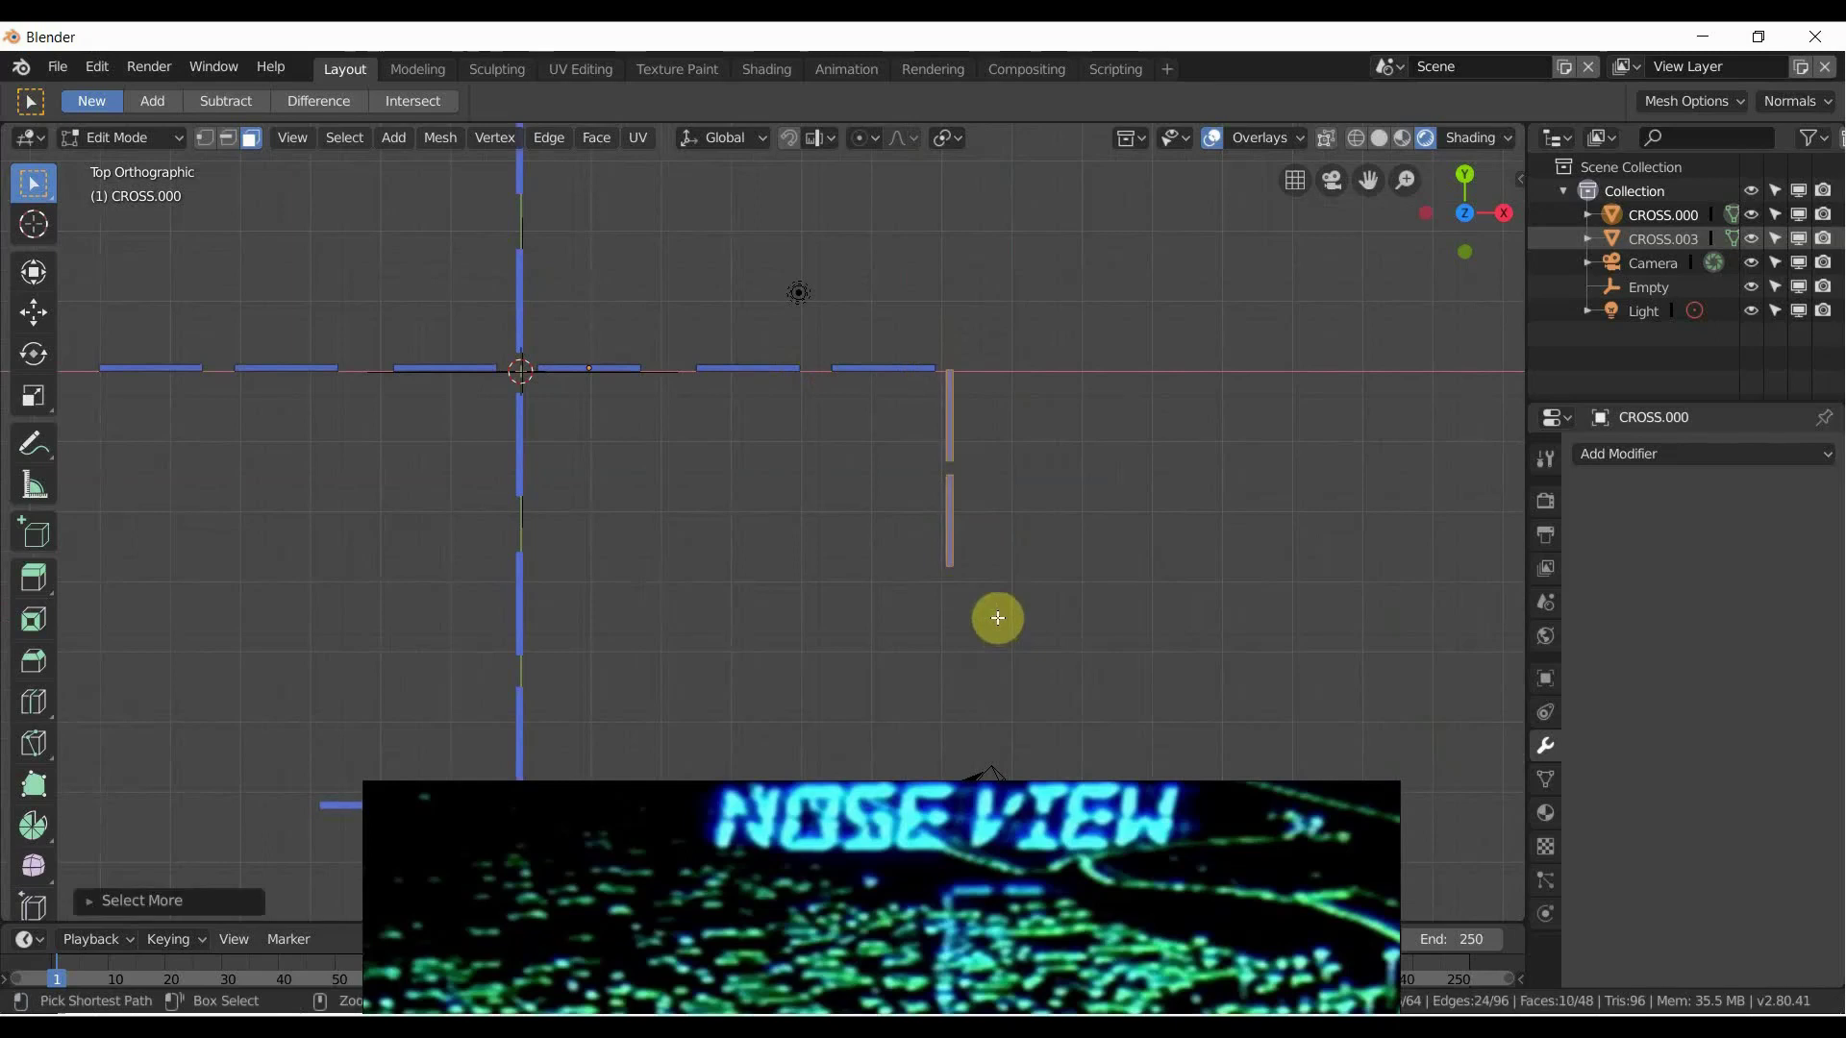
pyautogui.press('x')
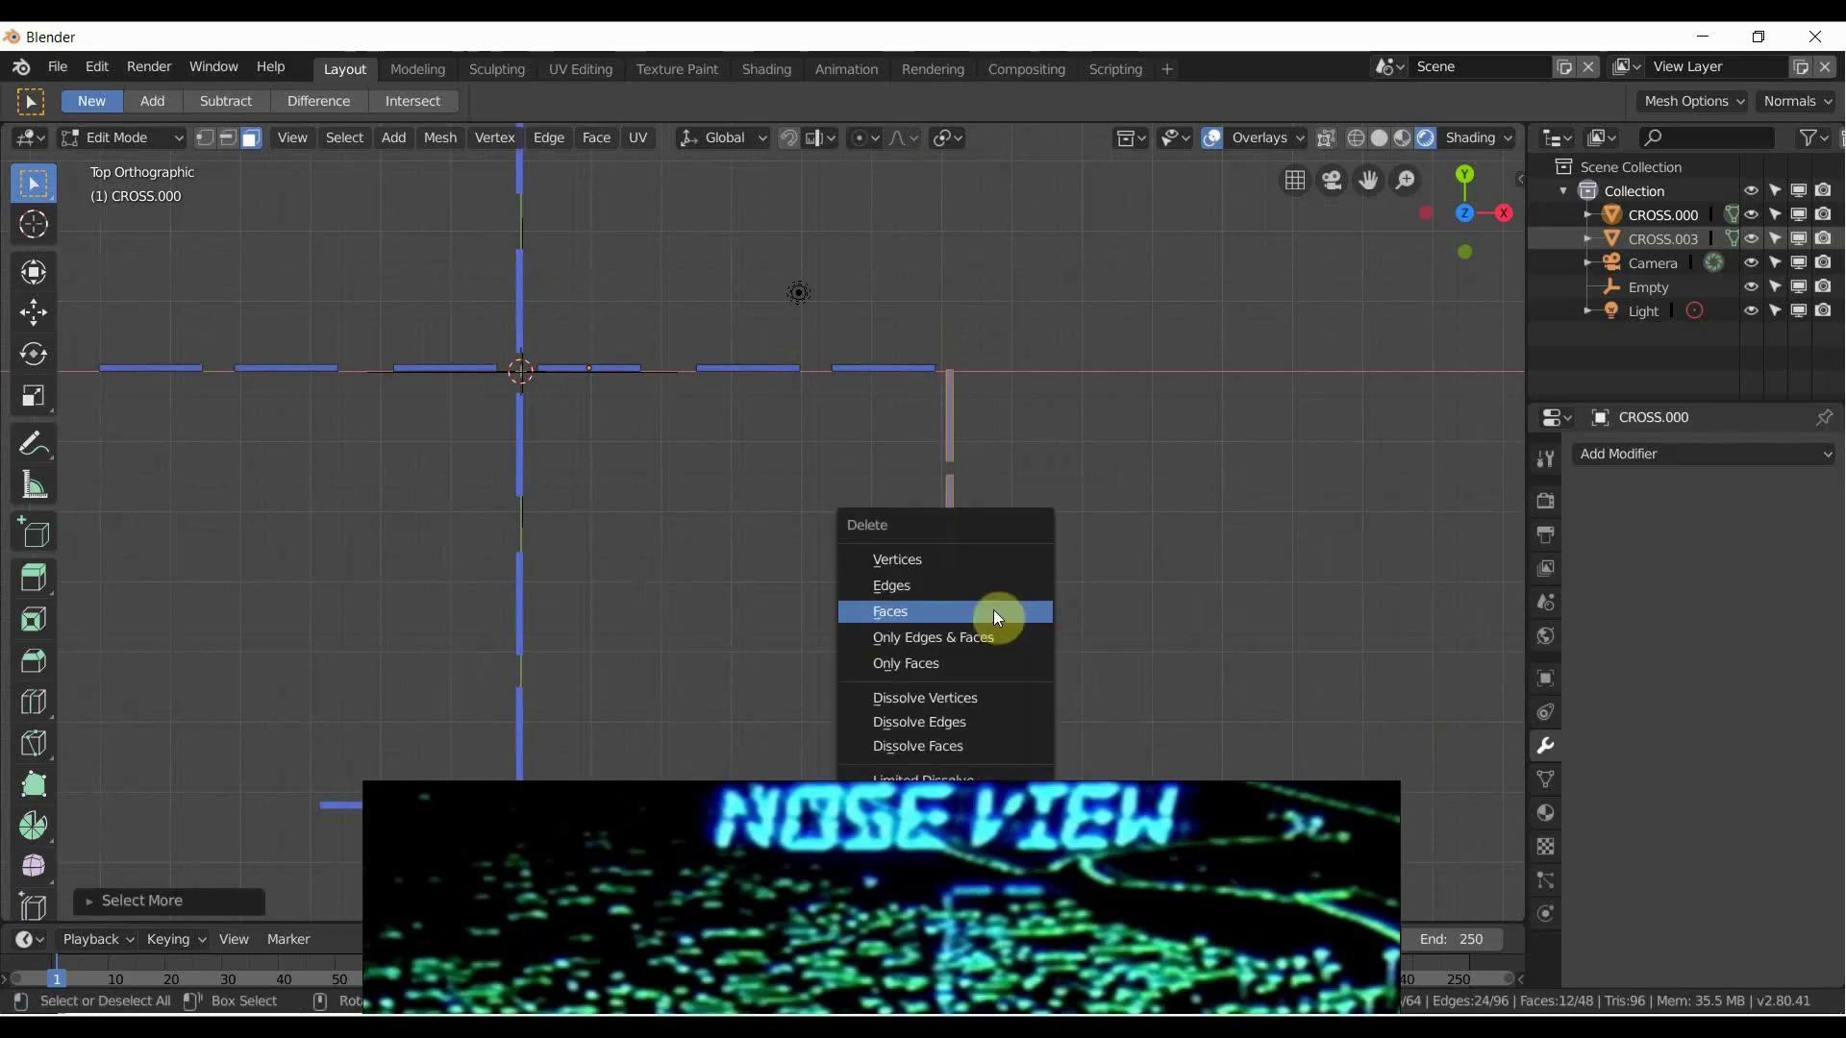
pyautogui.click(994, 610)
pyautogui.scroll(-5, 493, 449)
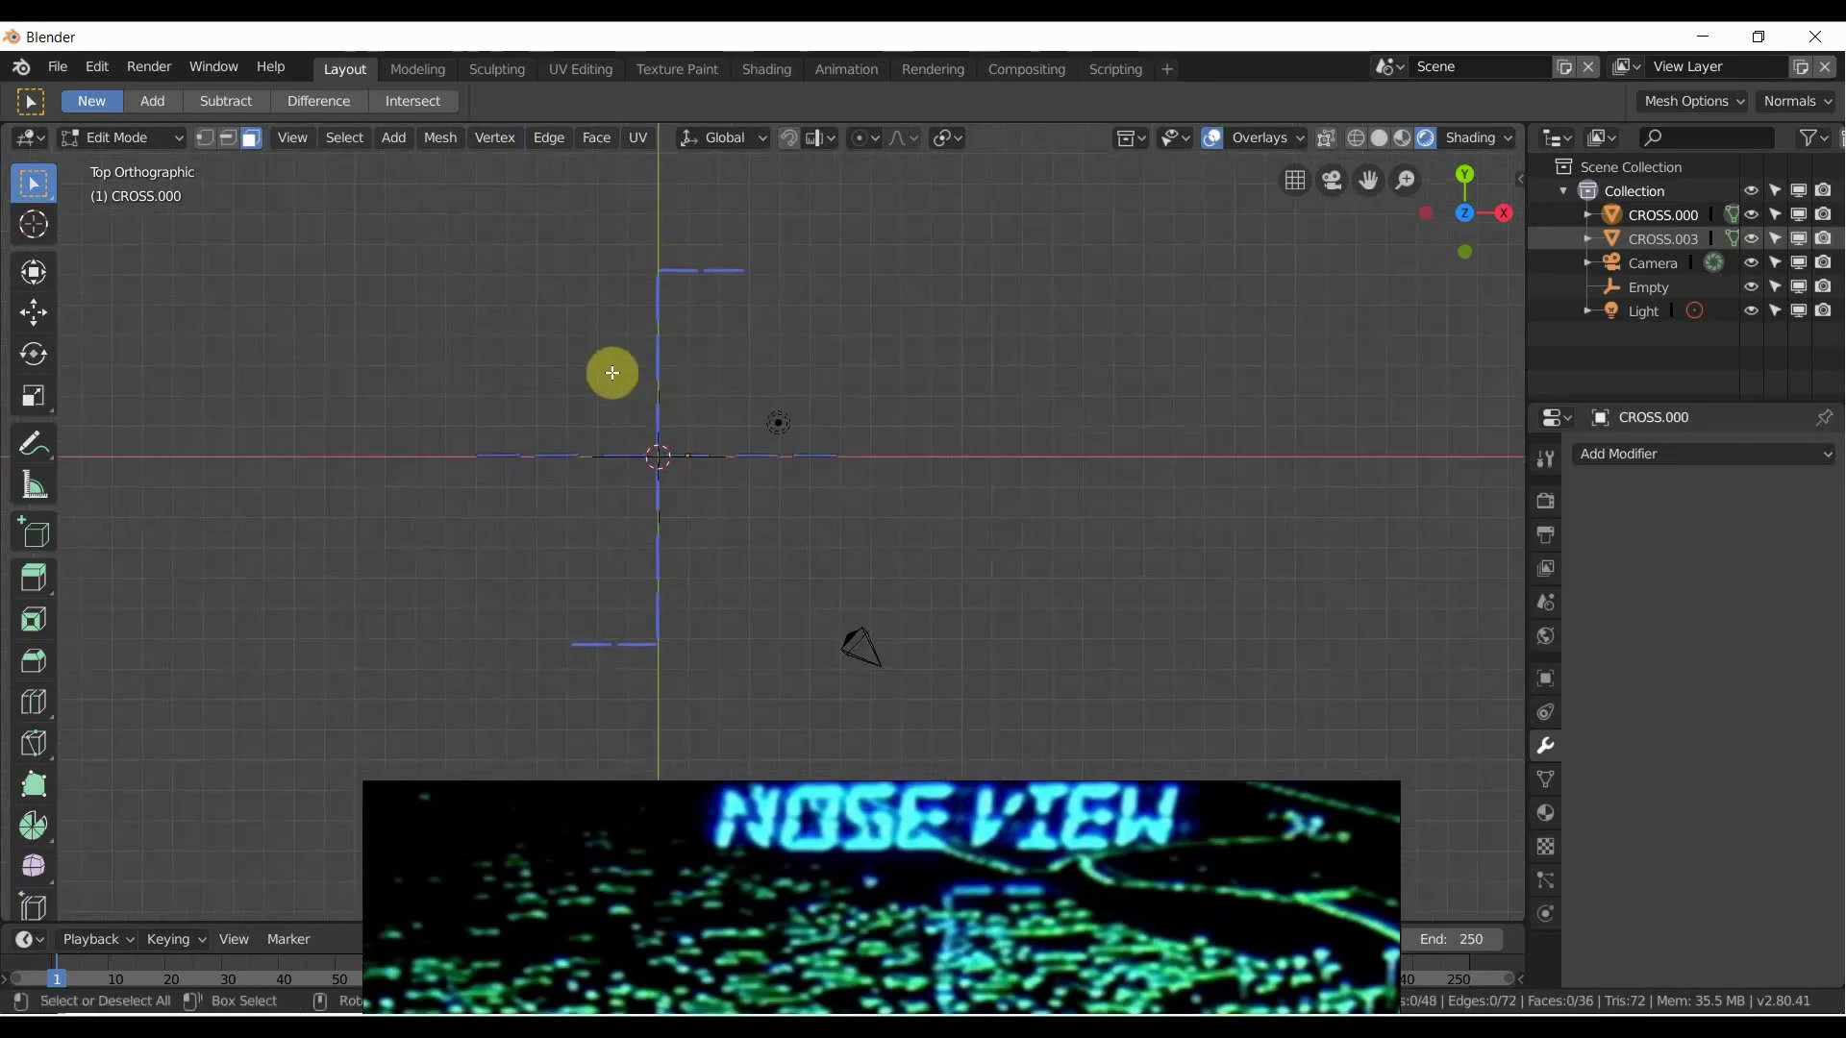
pyautogui.scroll(3, 600, 371)
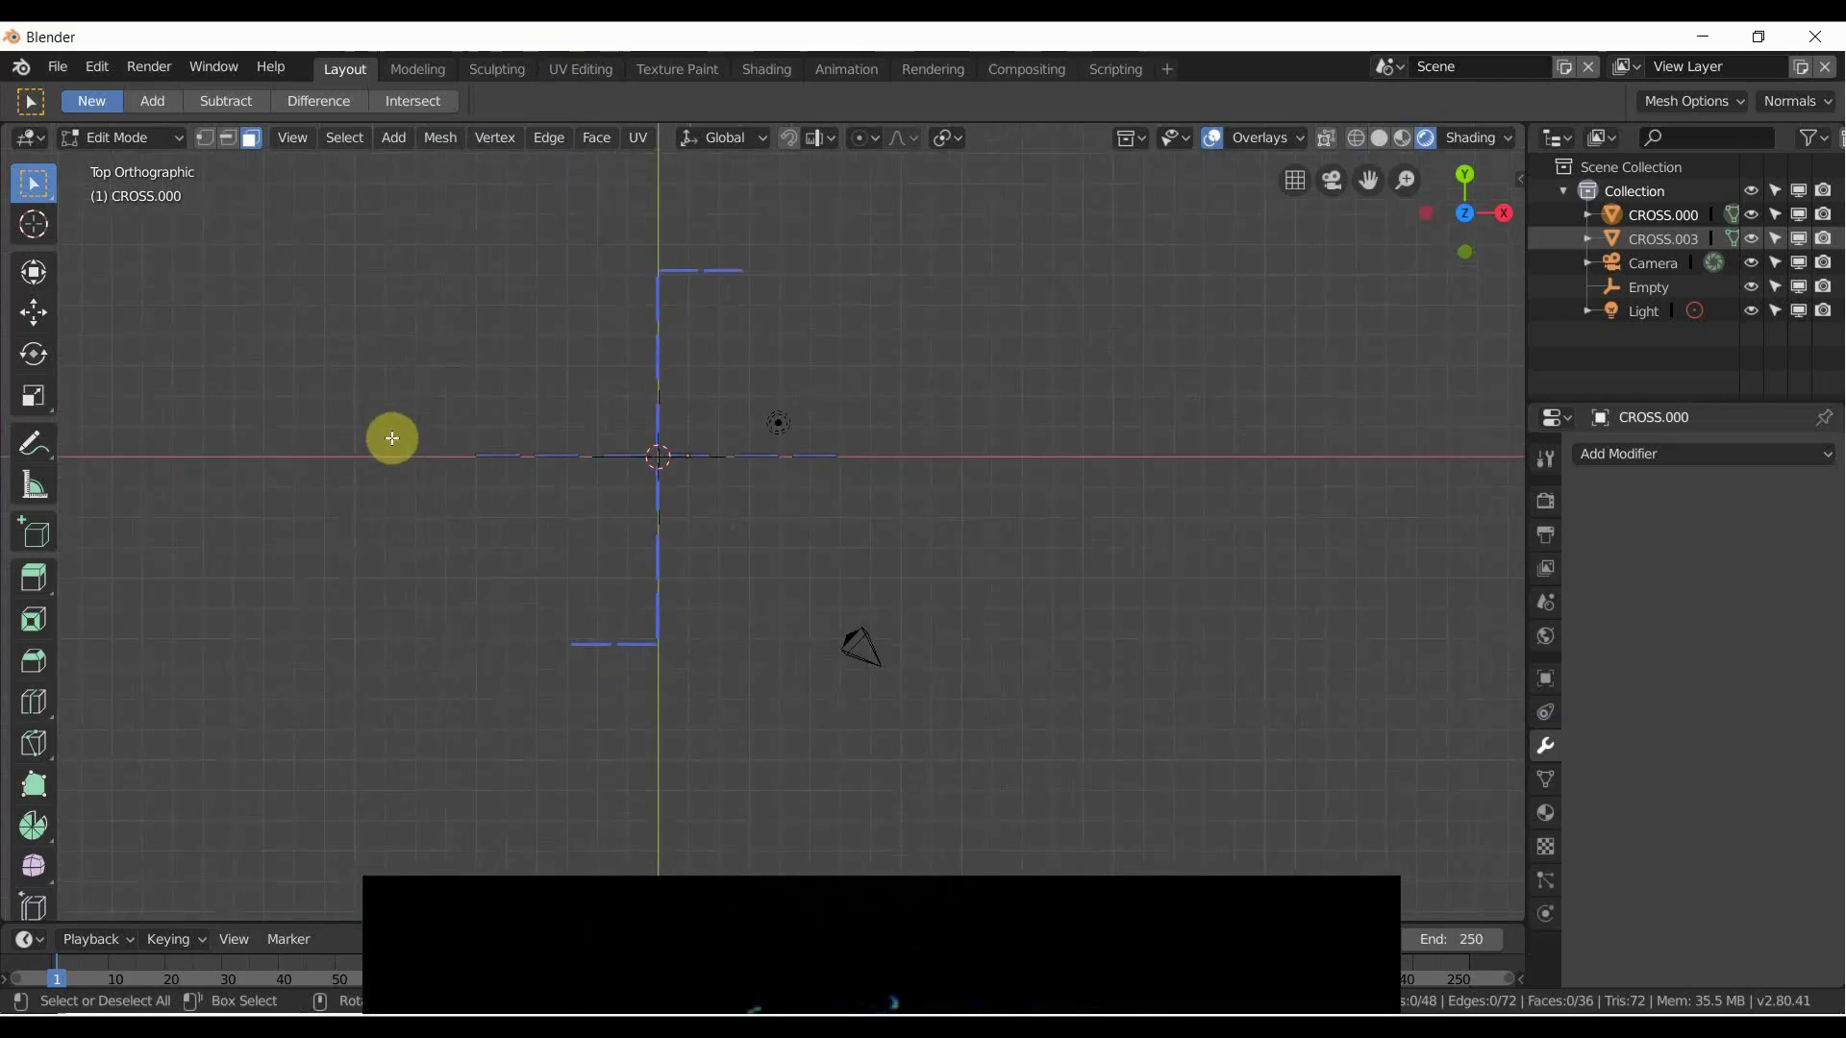
pyautogui.scroll(1, 371, 413)
pyautogui.moveTo(314, 390); pyautogui.dragTo(475, 476)
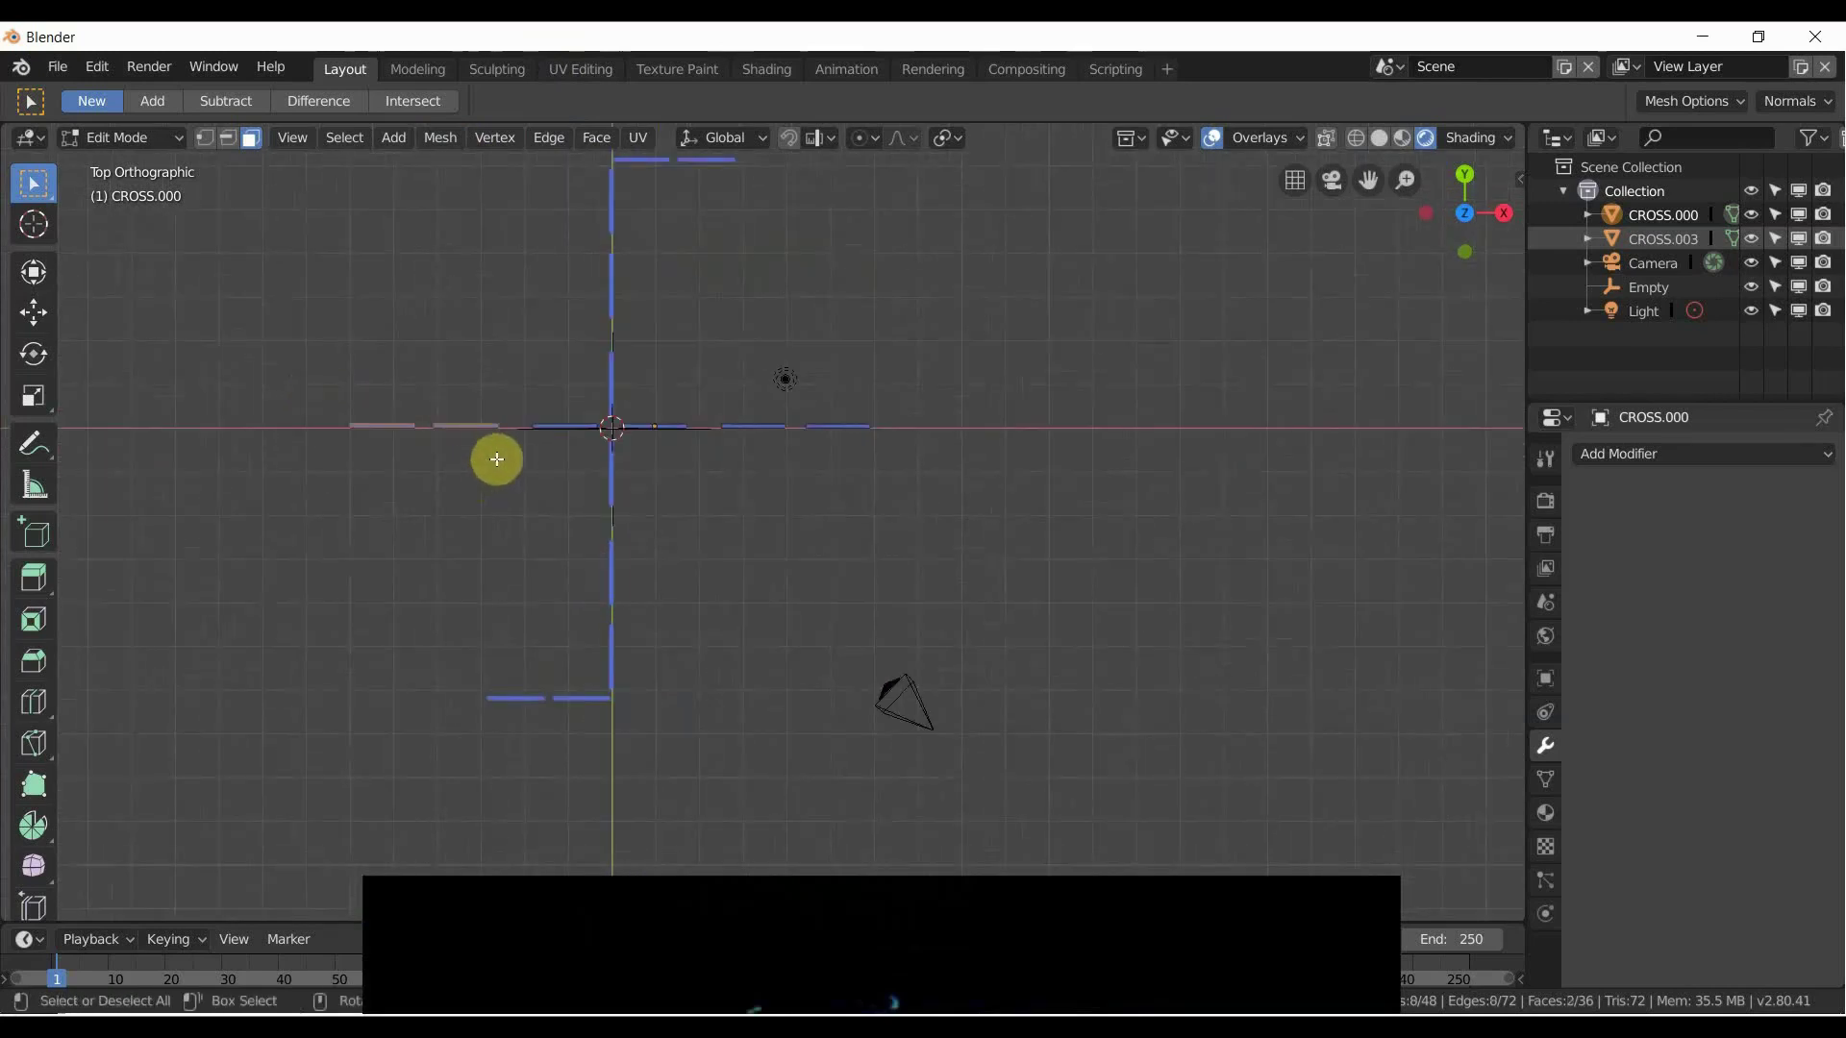
pyautogui.hotkey('ctrl', 'r')
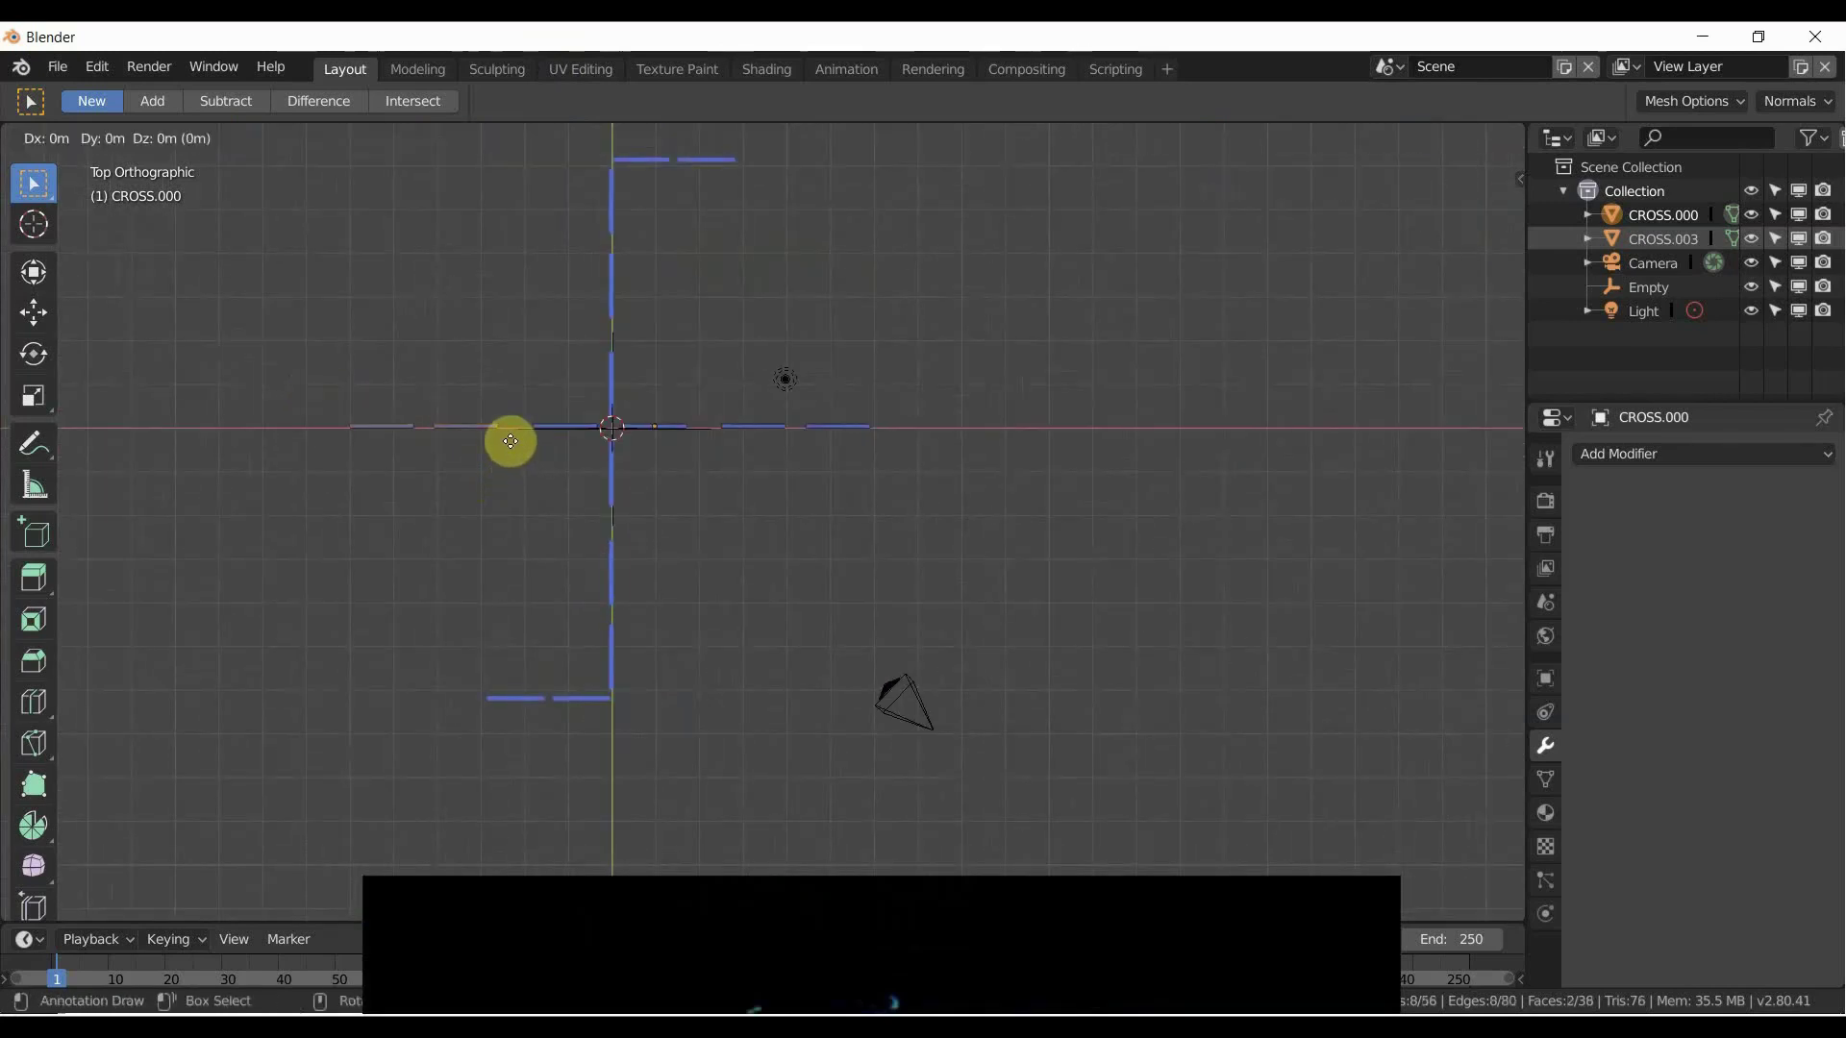
pyautogui.click(508, 441)
pyautogui.click(404, 457)
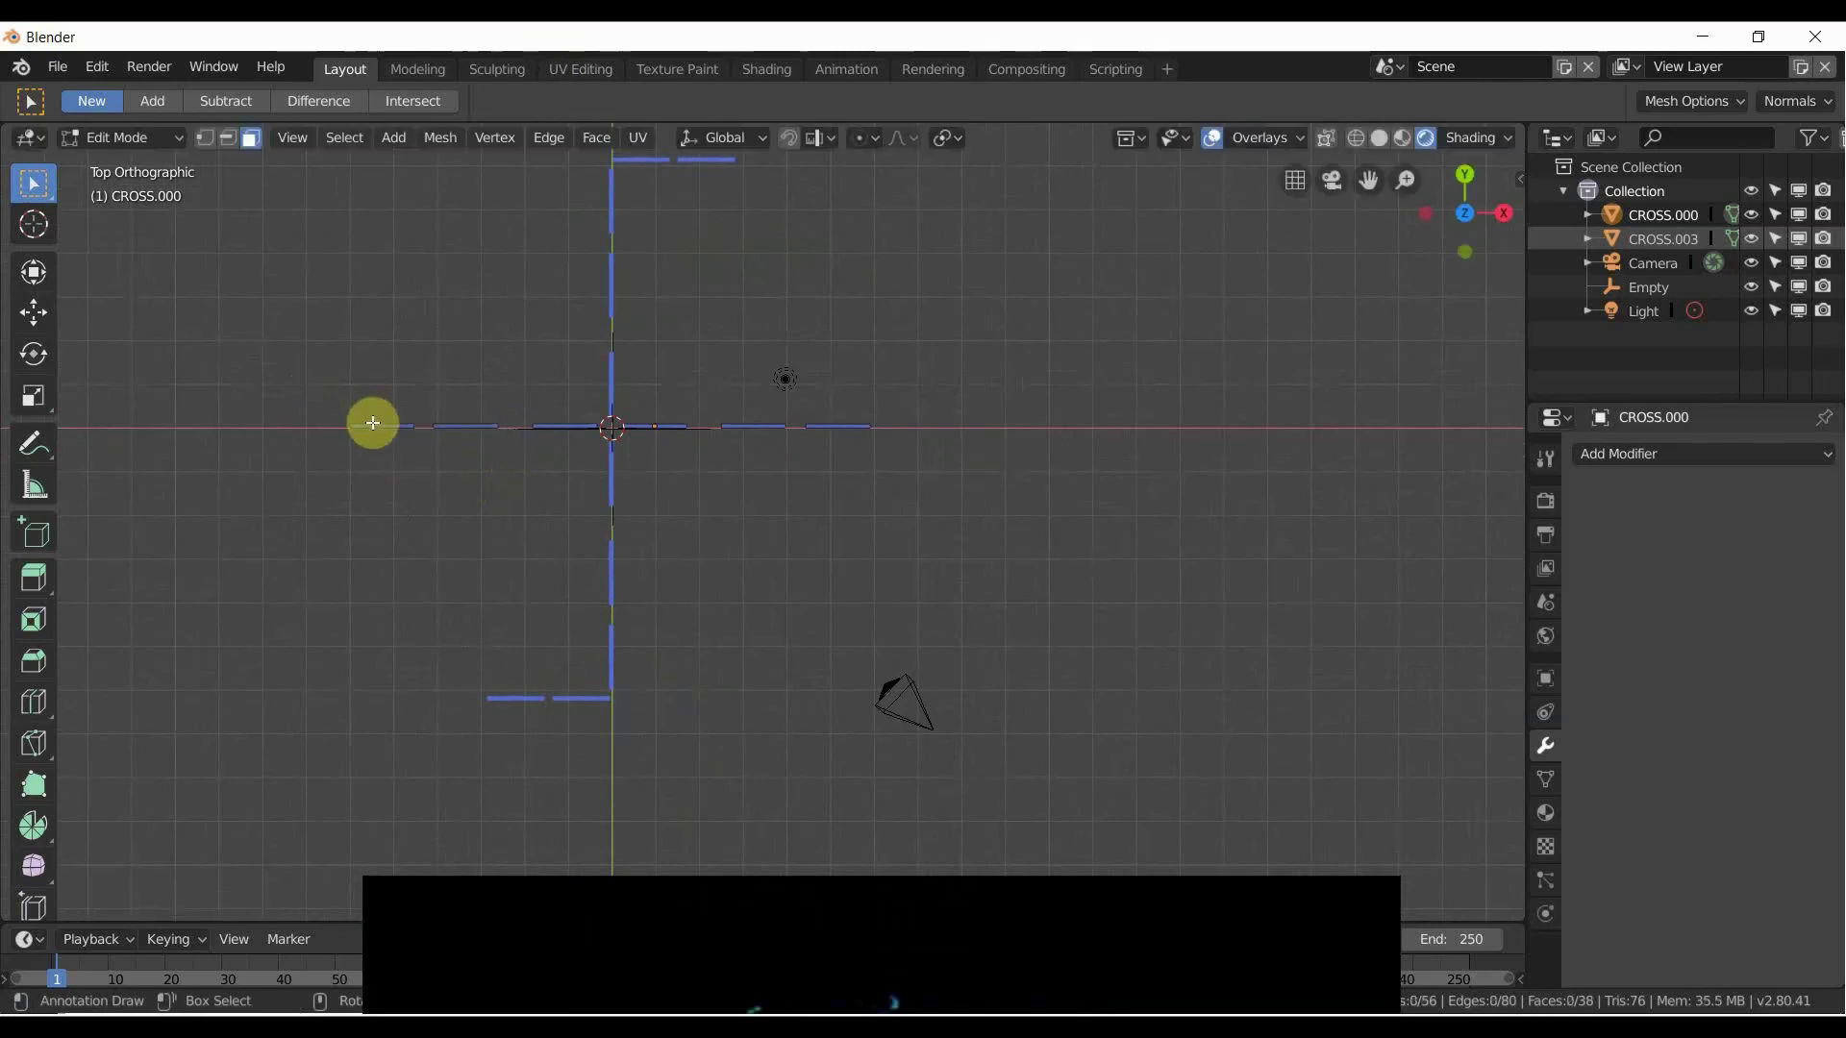
# Return to Object Mode and move the horizontal dashed line along X so it starts at the world origin and extends toward positive X.
pyautogui.click(148, 141)
pyautogui.click(141, 170)
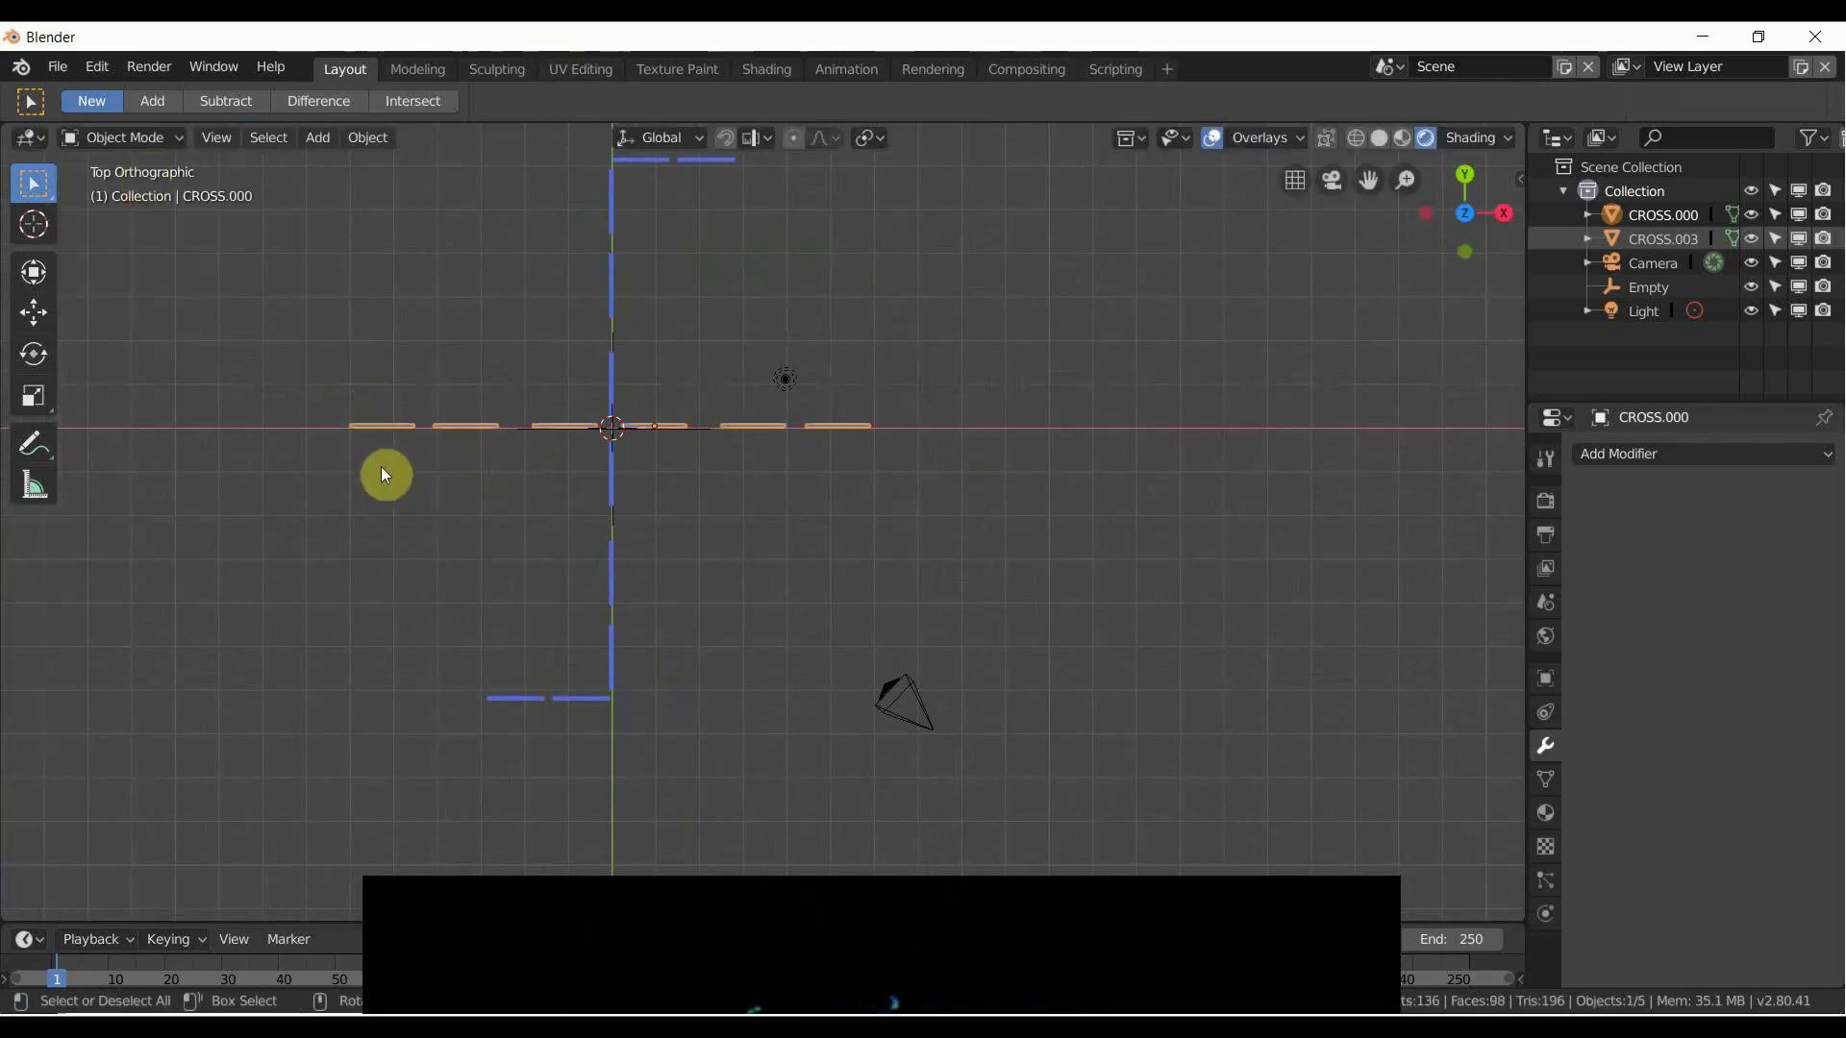
pyautogui.click(380, 466)
pyautogui.click(367, 423)
pyautogui.press('g')
pyautogui.press('x')
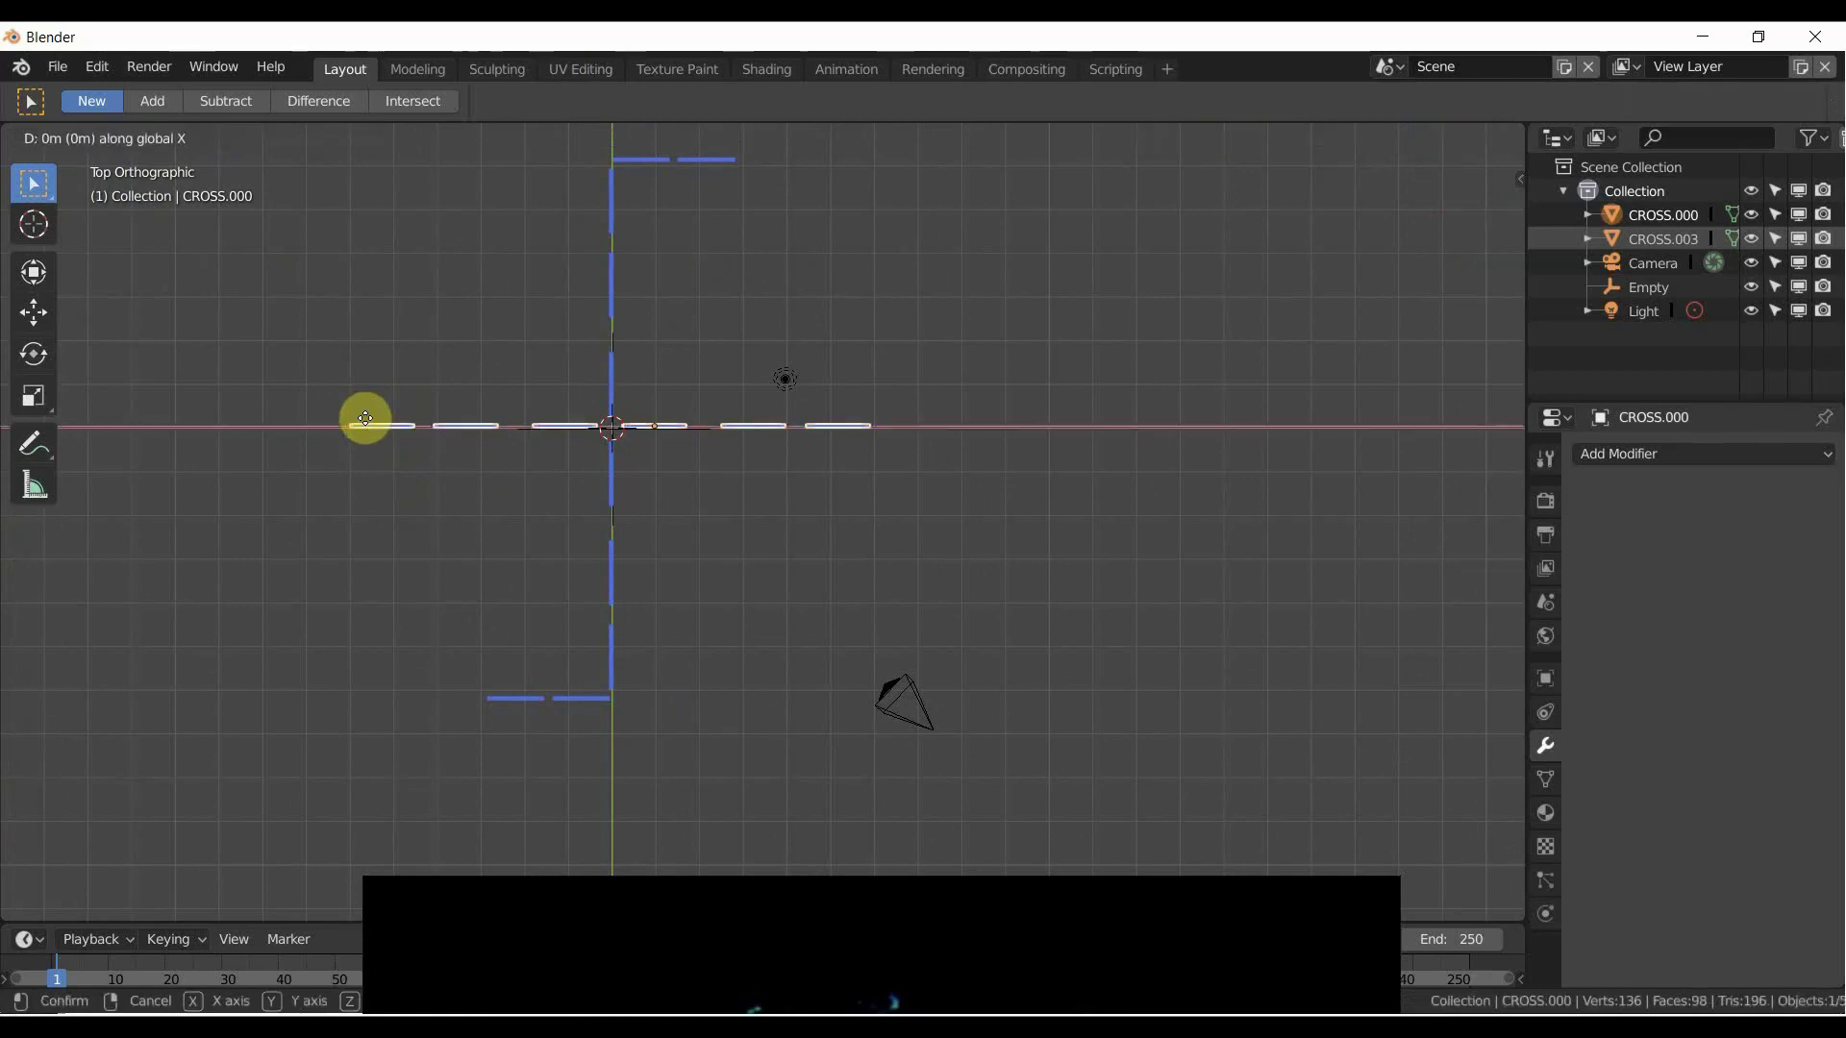
pyautogui.click(634, 500)
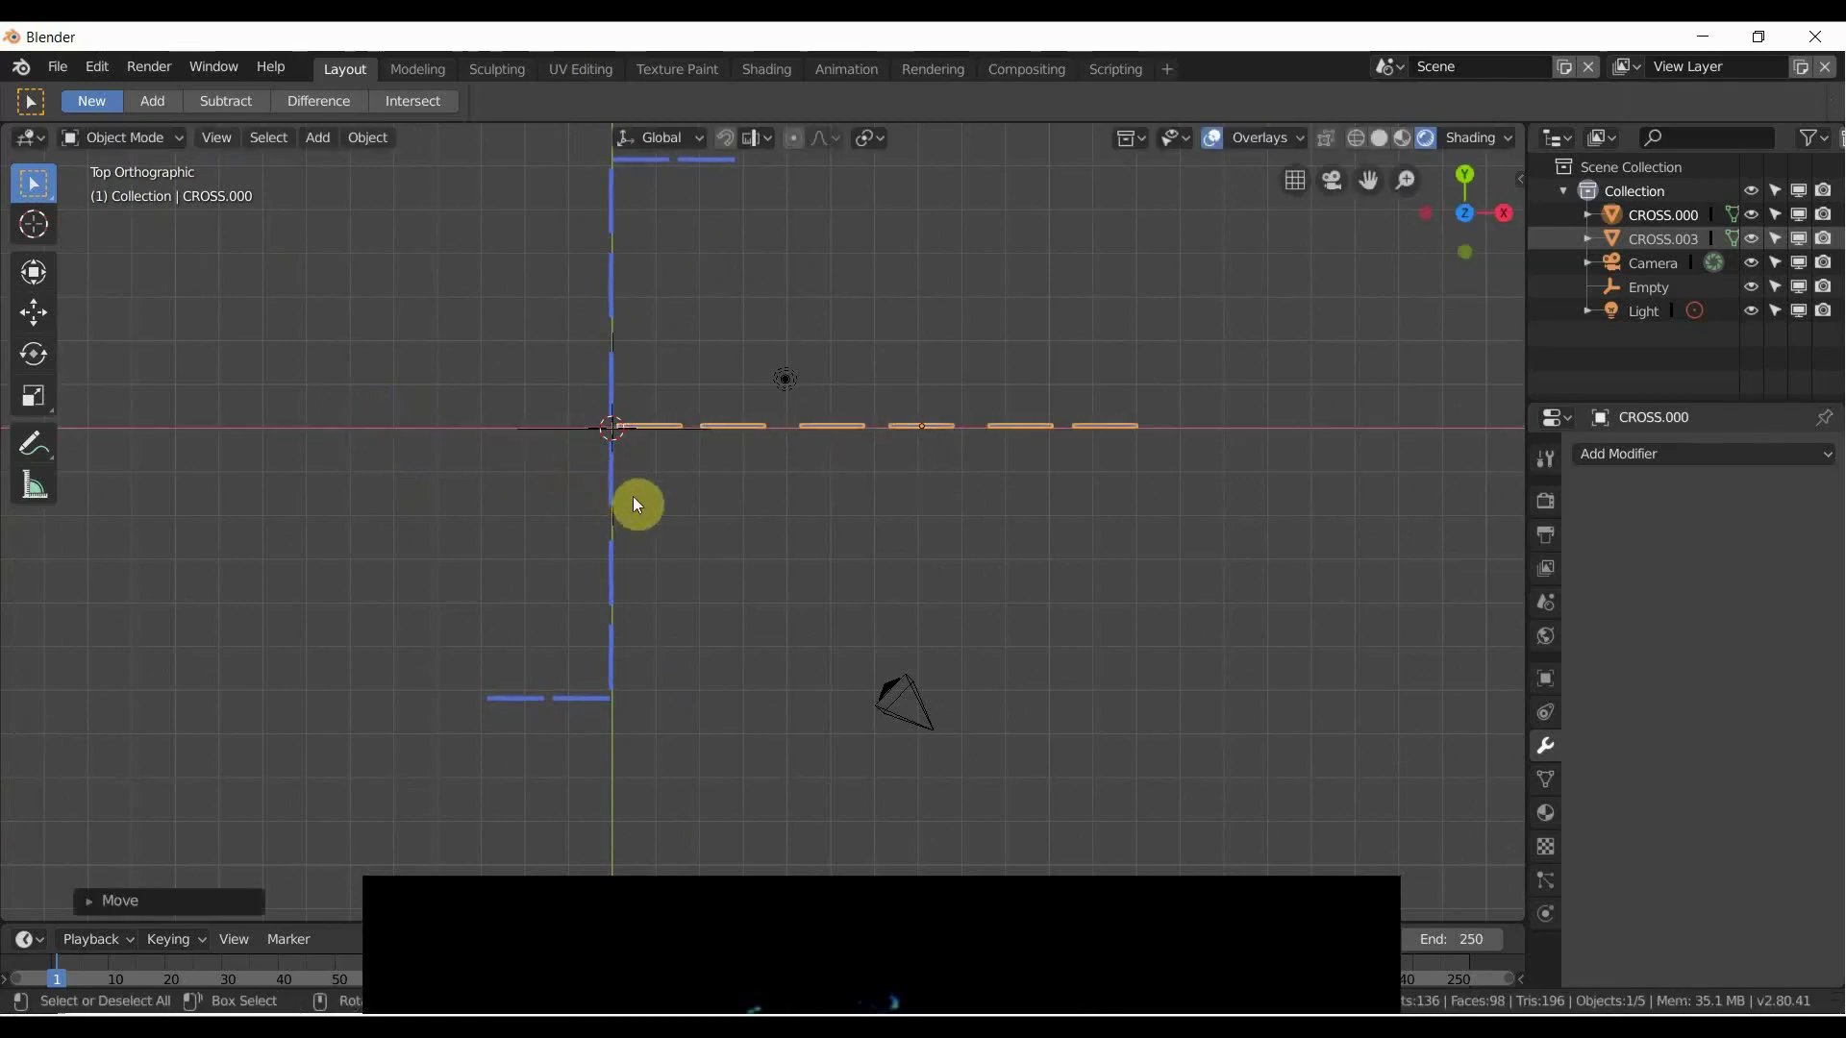
# Duplicate the horizontal dashed line and move the copy along X so it extends from the origin toward negative X, then deselect it.
pyautogui.hotkey('shift', 'd')
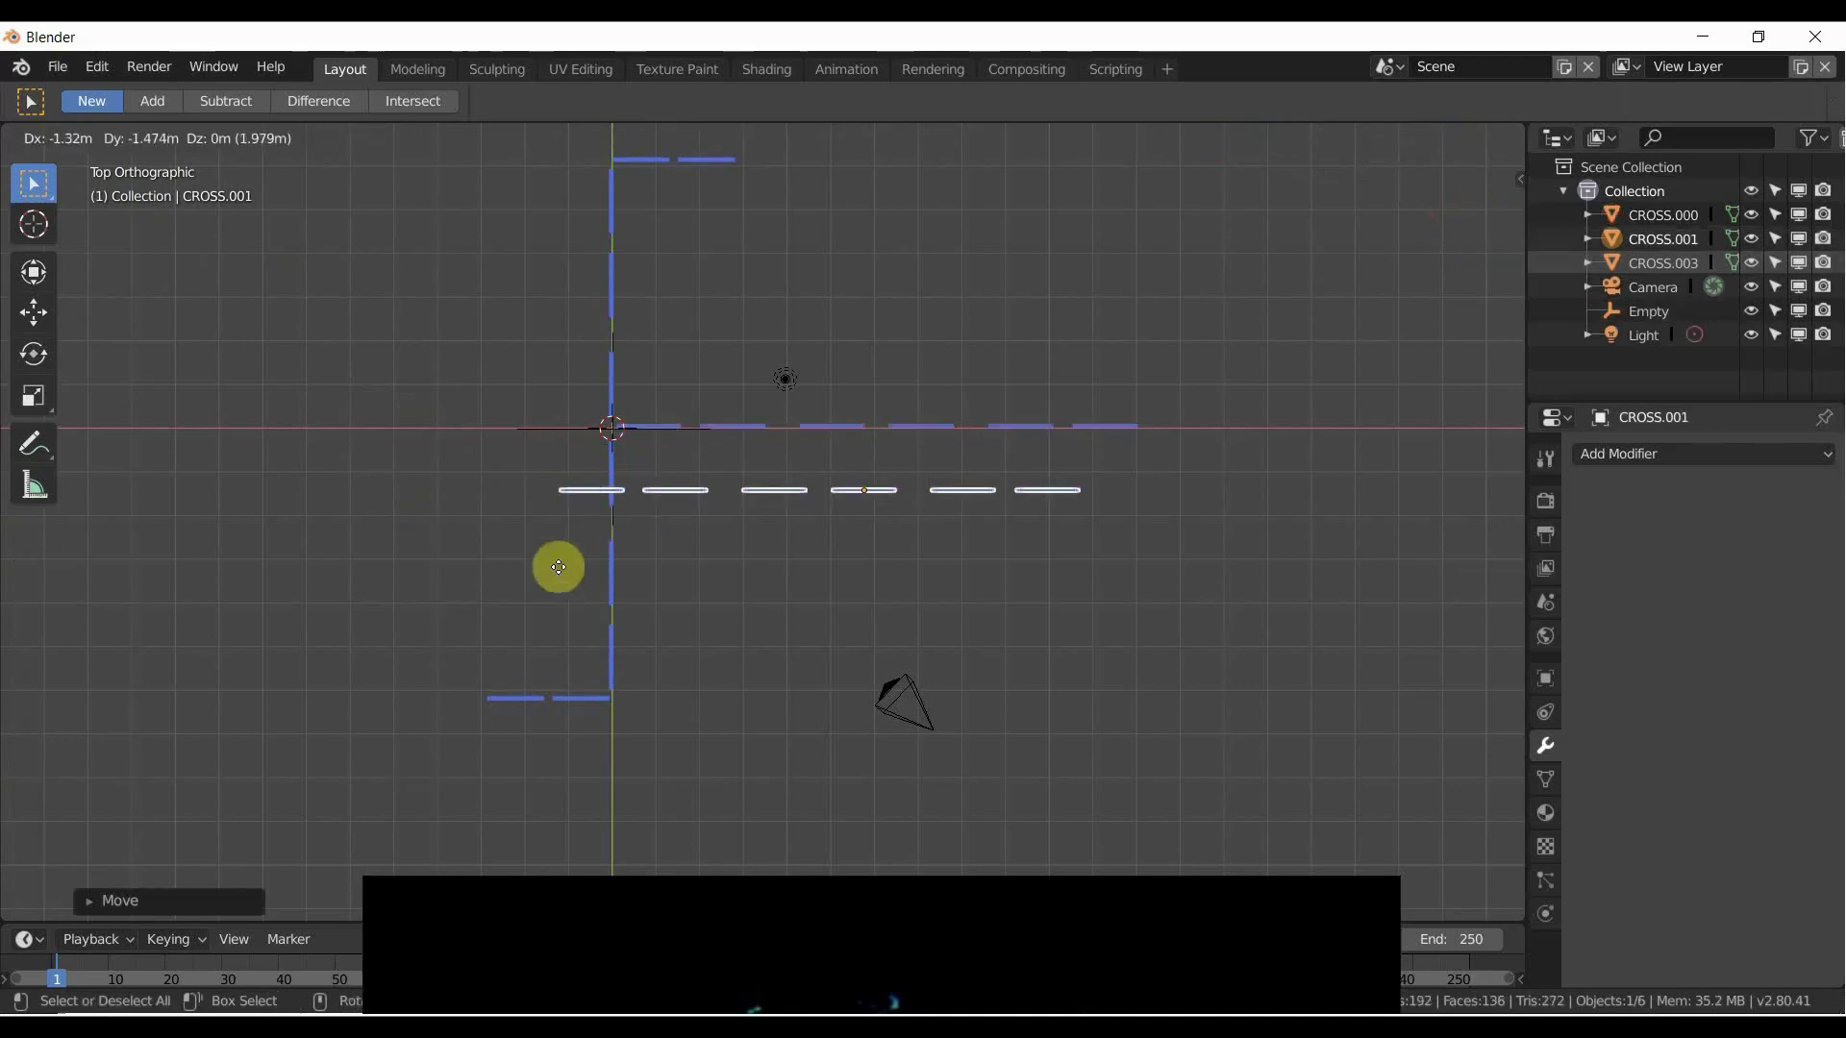
pyautogui.rightClick(432, 527)
pyautogui.press('g')
pyautogui.press('x')
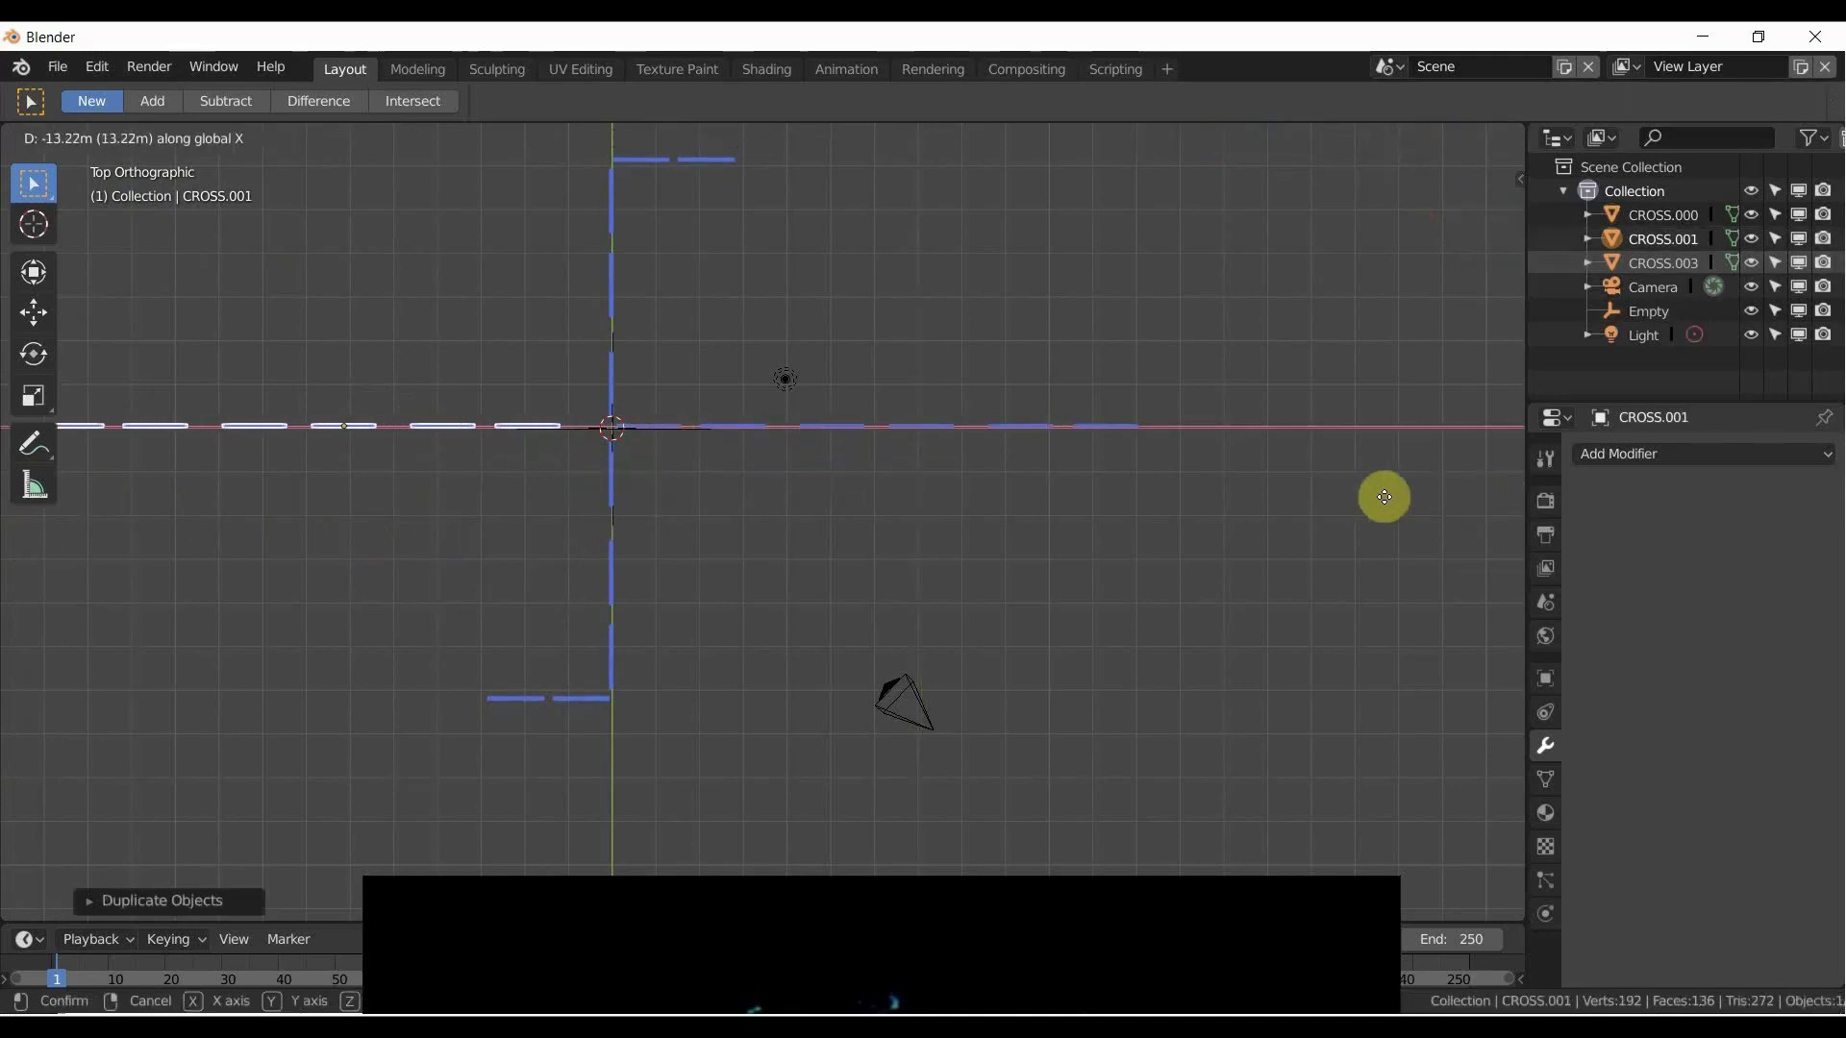
pyautogui.click(1408, 501)
pyautogui.scroll(-4, 1140, 522)
pyautogui.click(725, 672)
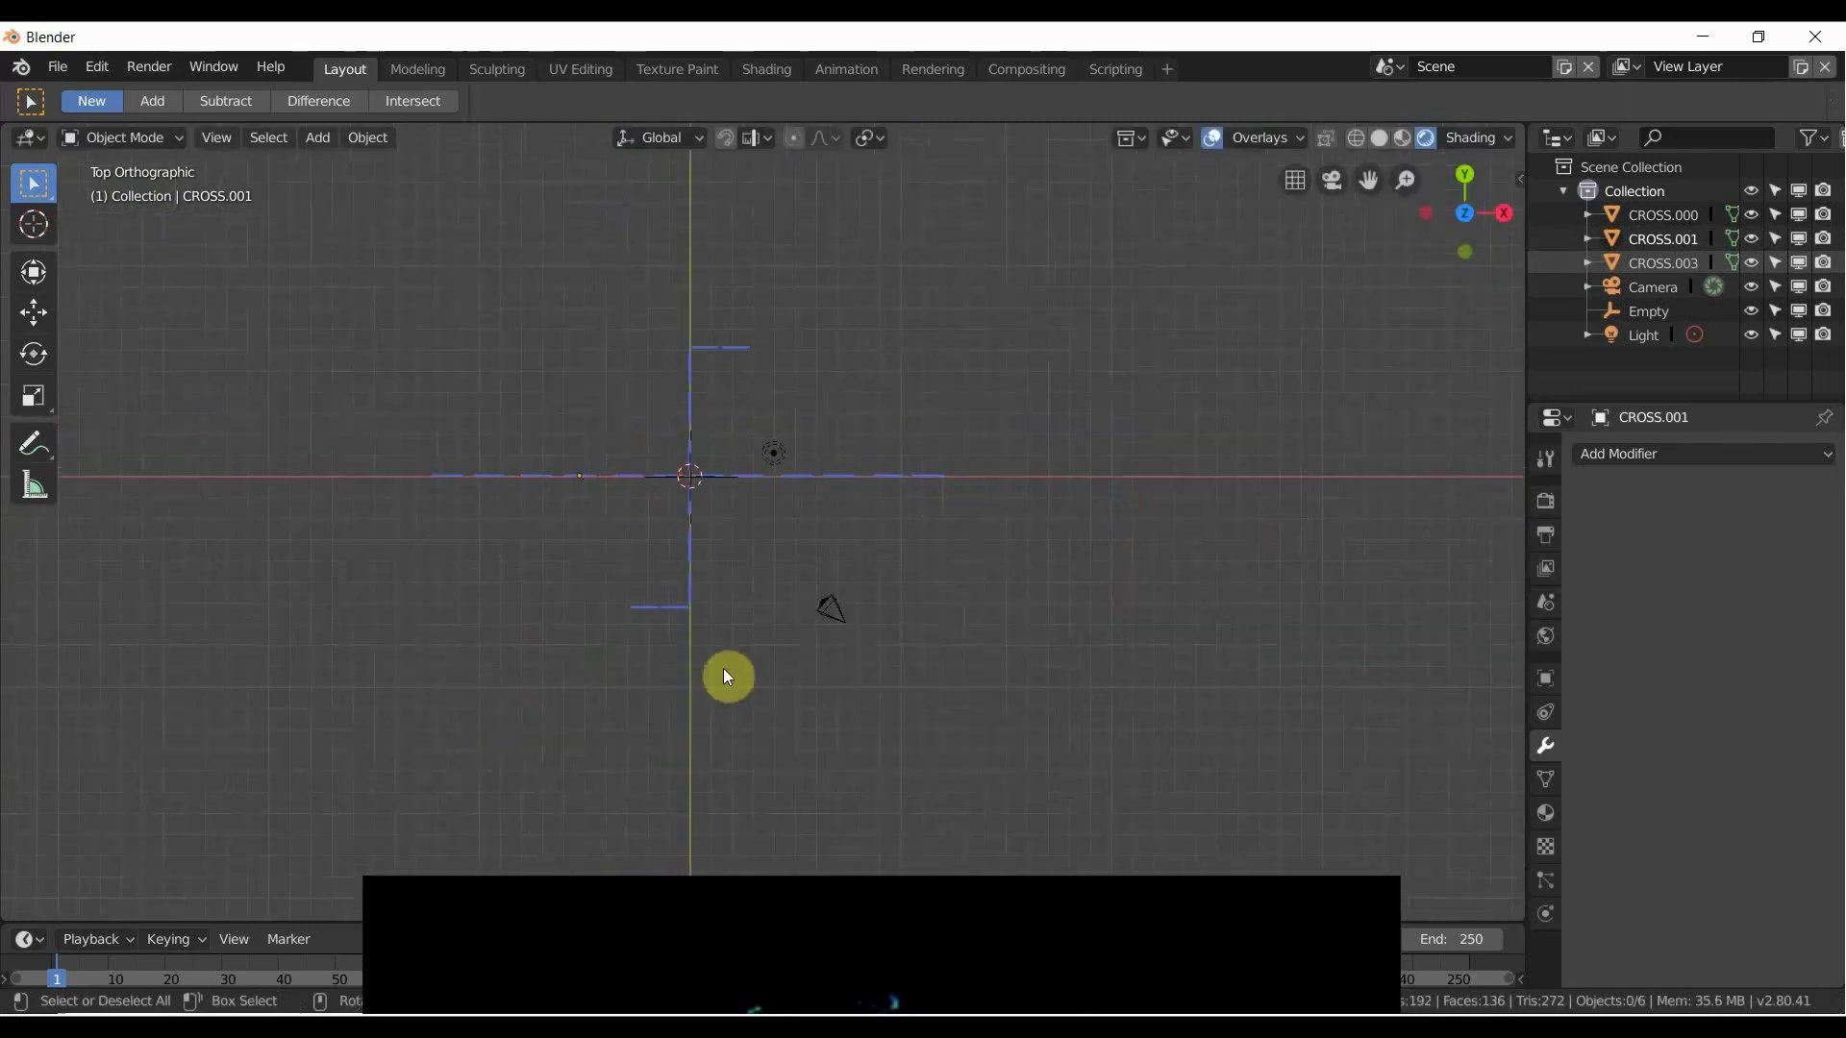
# Examine the full dashed crosshair from the top and compare its proportions with the nose-view reference.
pyautogui.scroll(3, 478, 490)
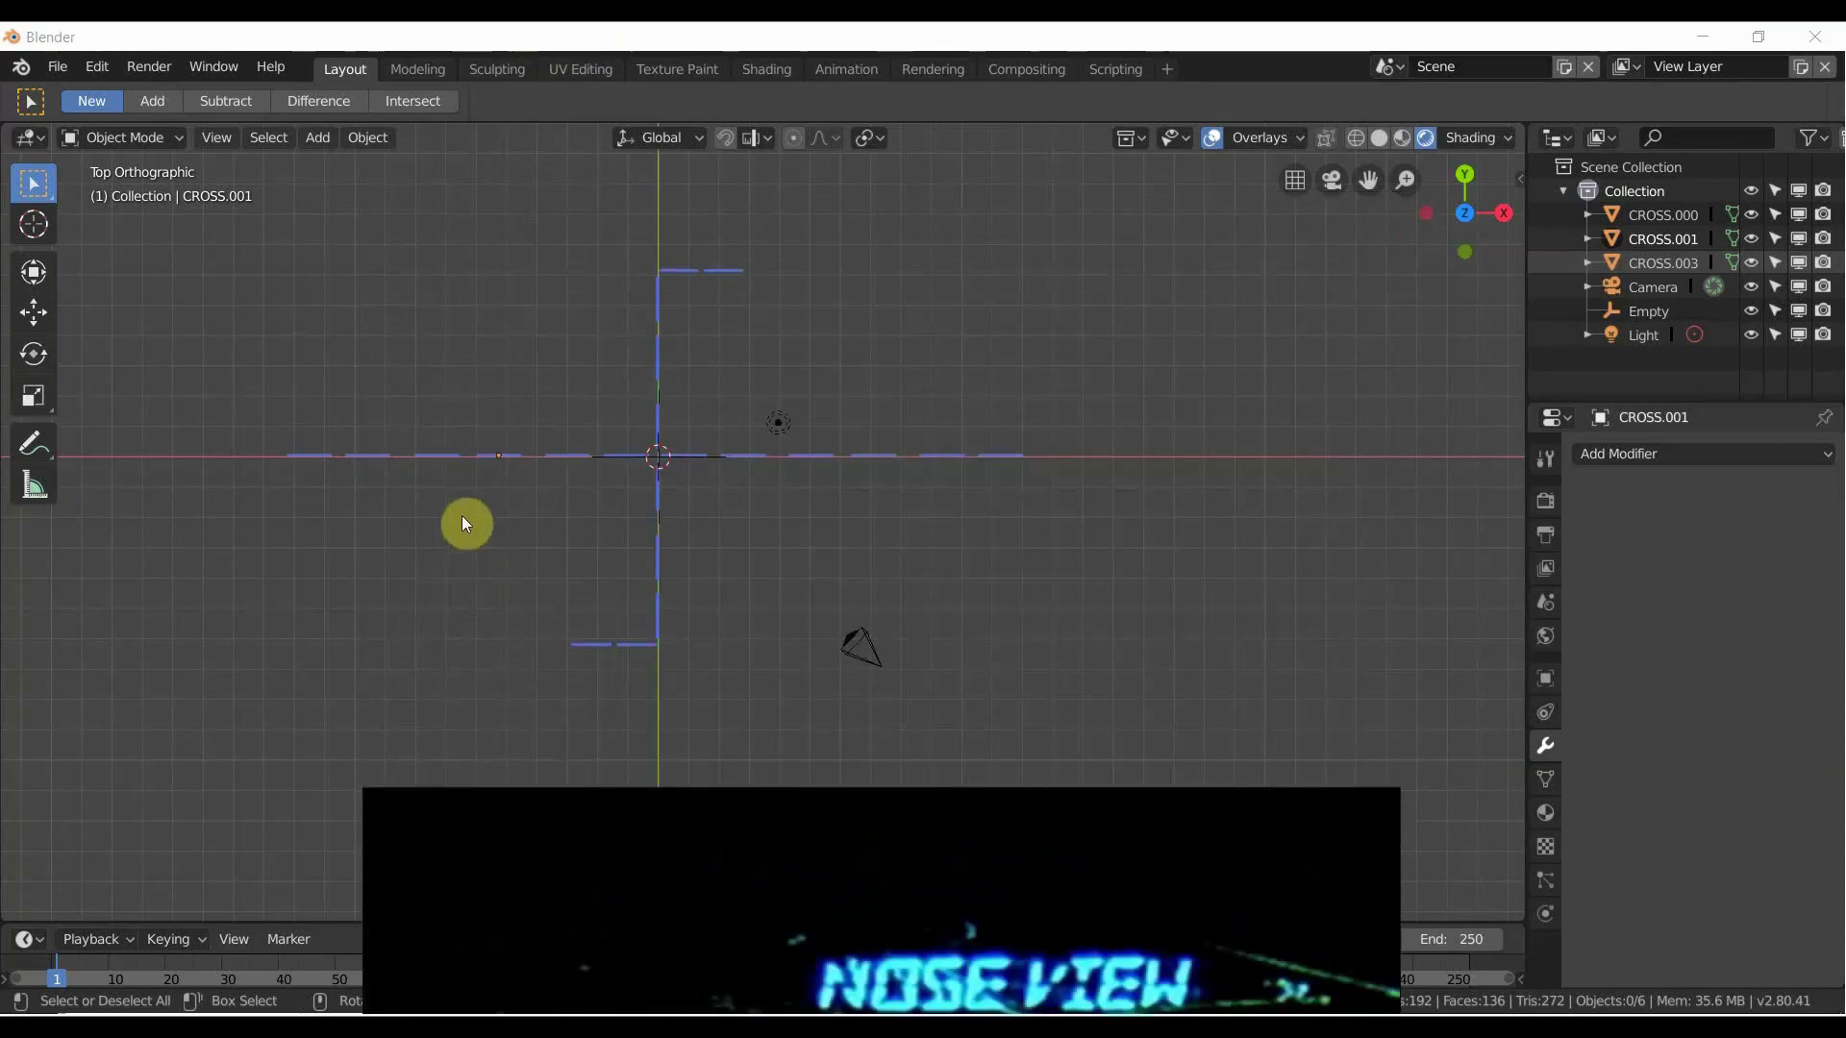
pyautogui.moveTo(466, 523); pyautogui.dragTo(588, 537, button='middle')
pyautogui.press('KP_7')
pyautogui.scroll(2, 576, 510)
pyautogui.keyDown('shift'); pyautogui.moveTo(609, 452); pyautogui.dragTo(972, 433, button='middle'); pyautogui.keyUp('shift')
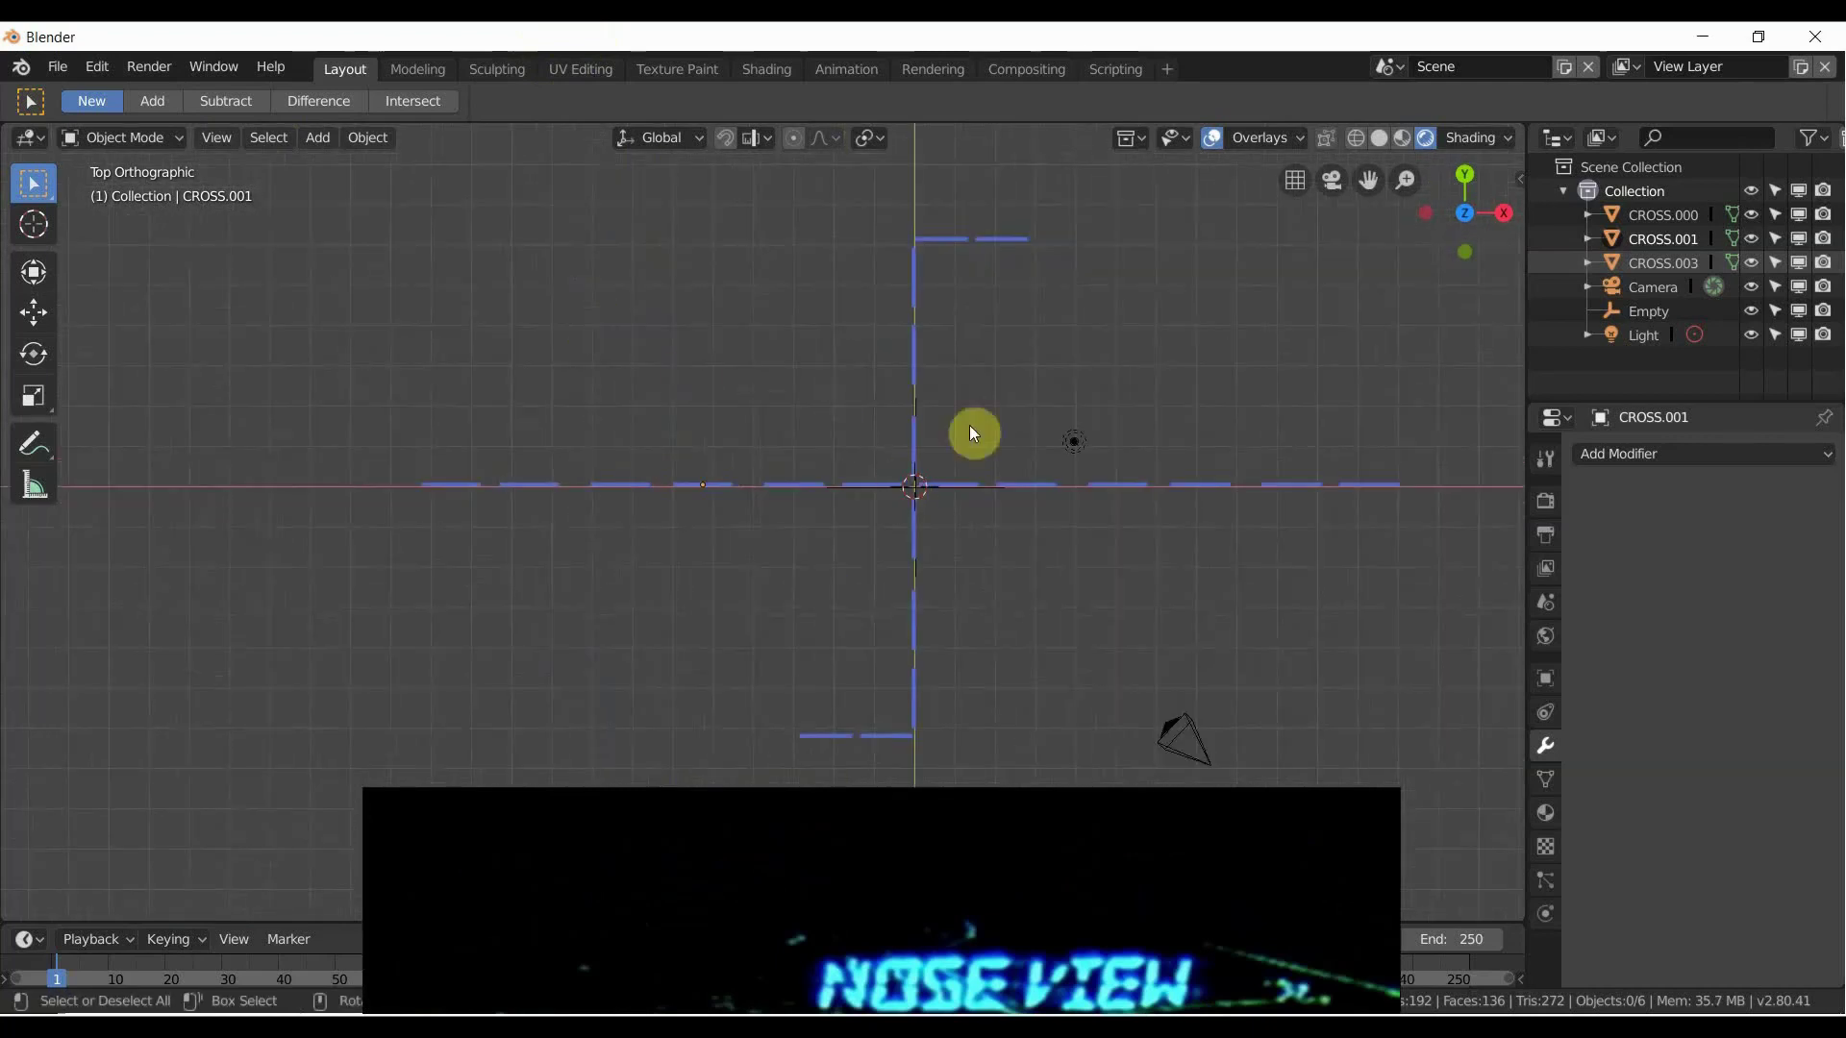
pyautogui.keyDown('shift'); pyautogui.moveTo(856, 469); pyautogui.dragTo(758, 420, button='middle'); pyautogui.keyUp('shift')
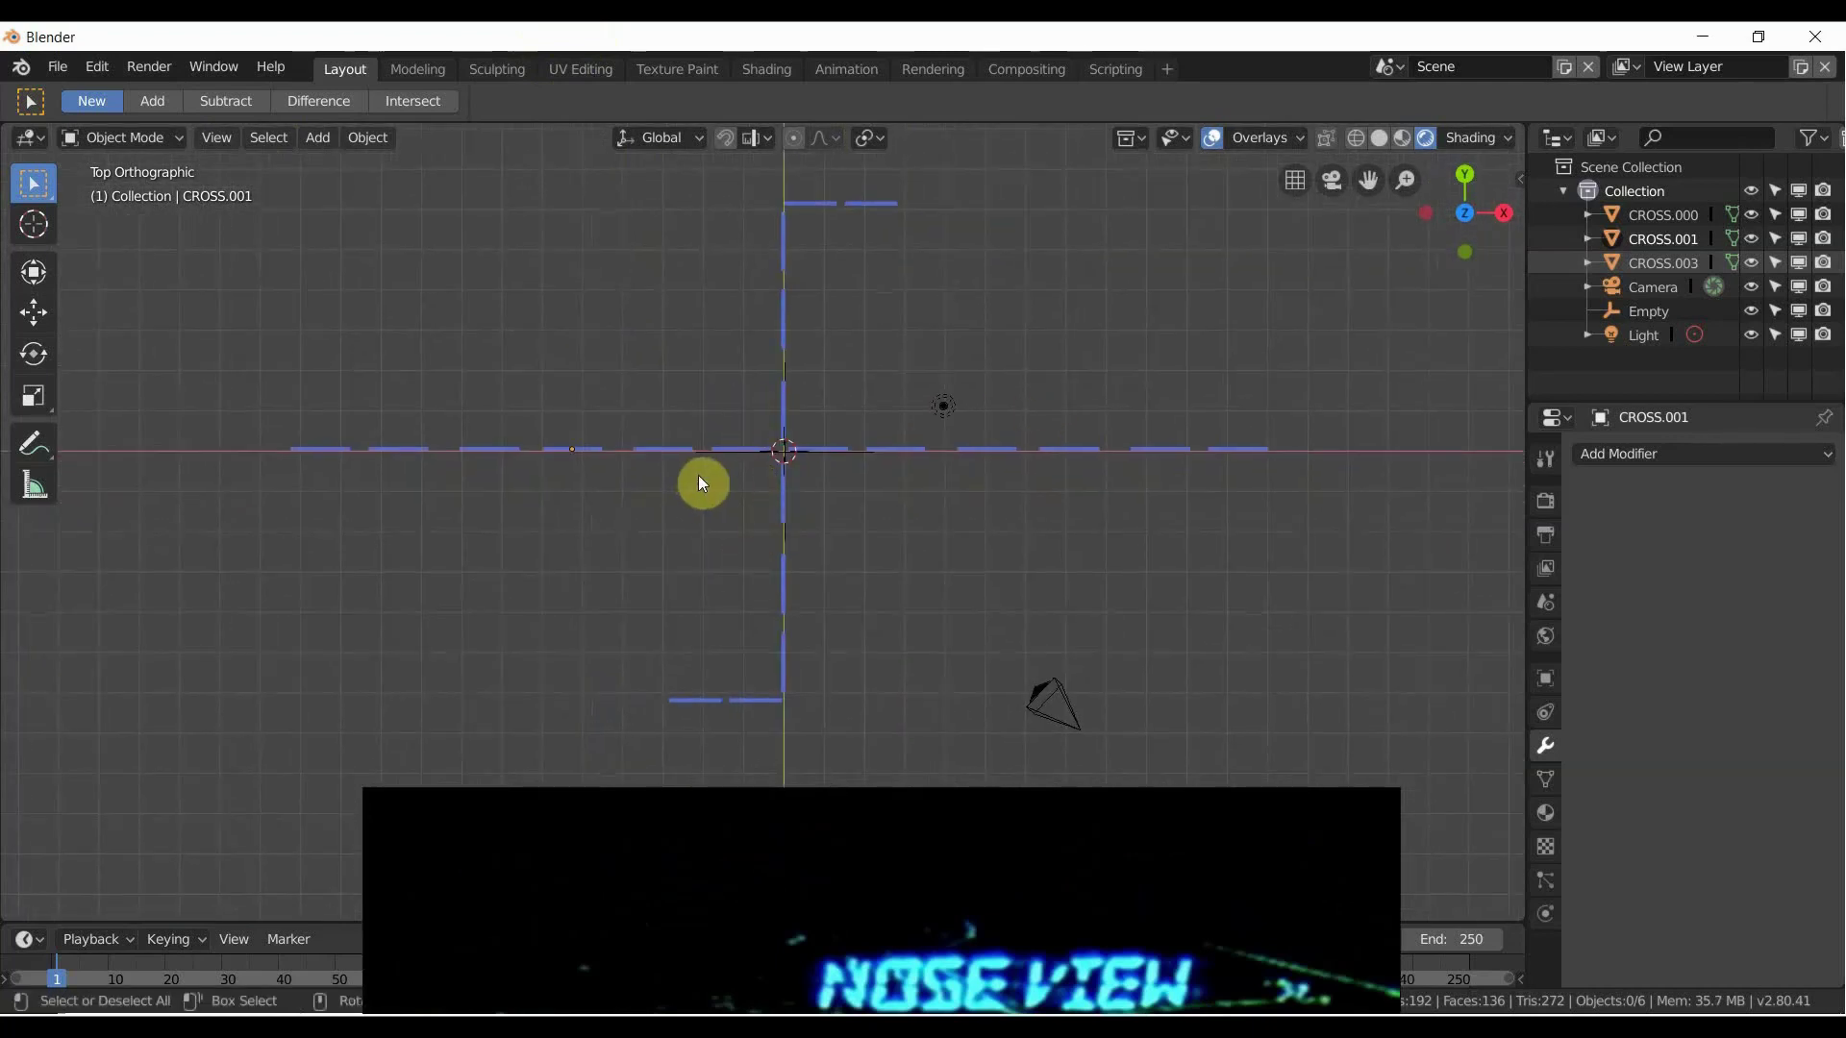
pyautogui.scroll(-3, 698, 475)
pyautogui.scroll(3, 678, 452)
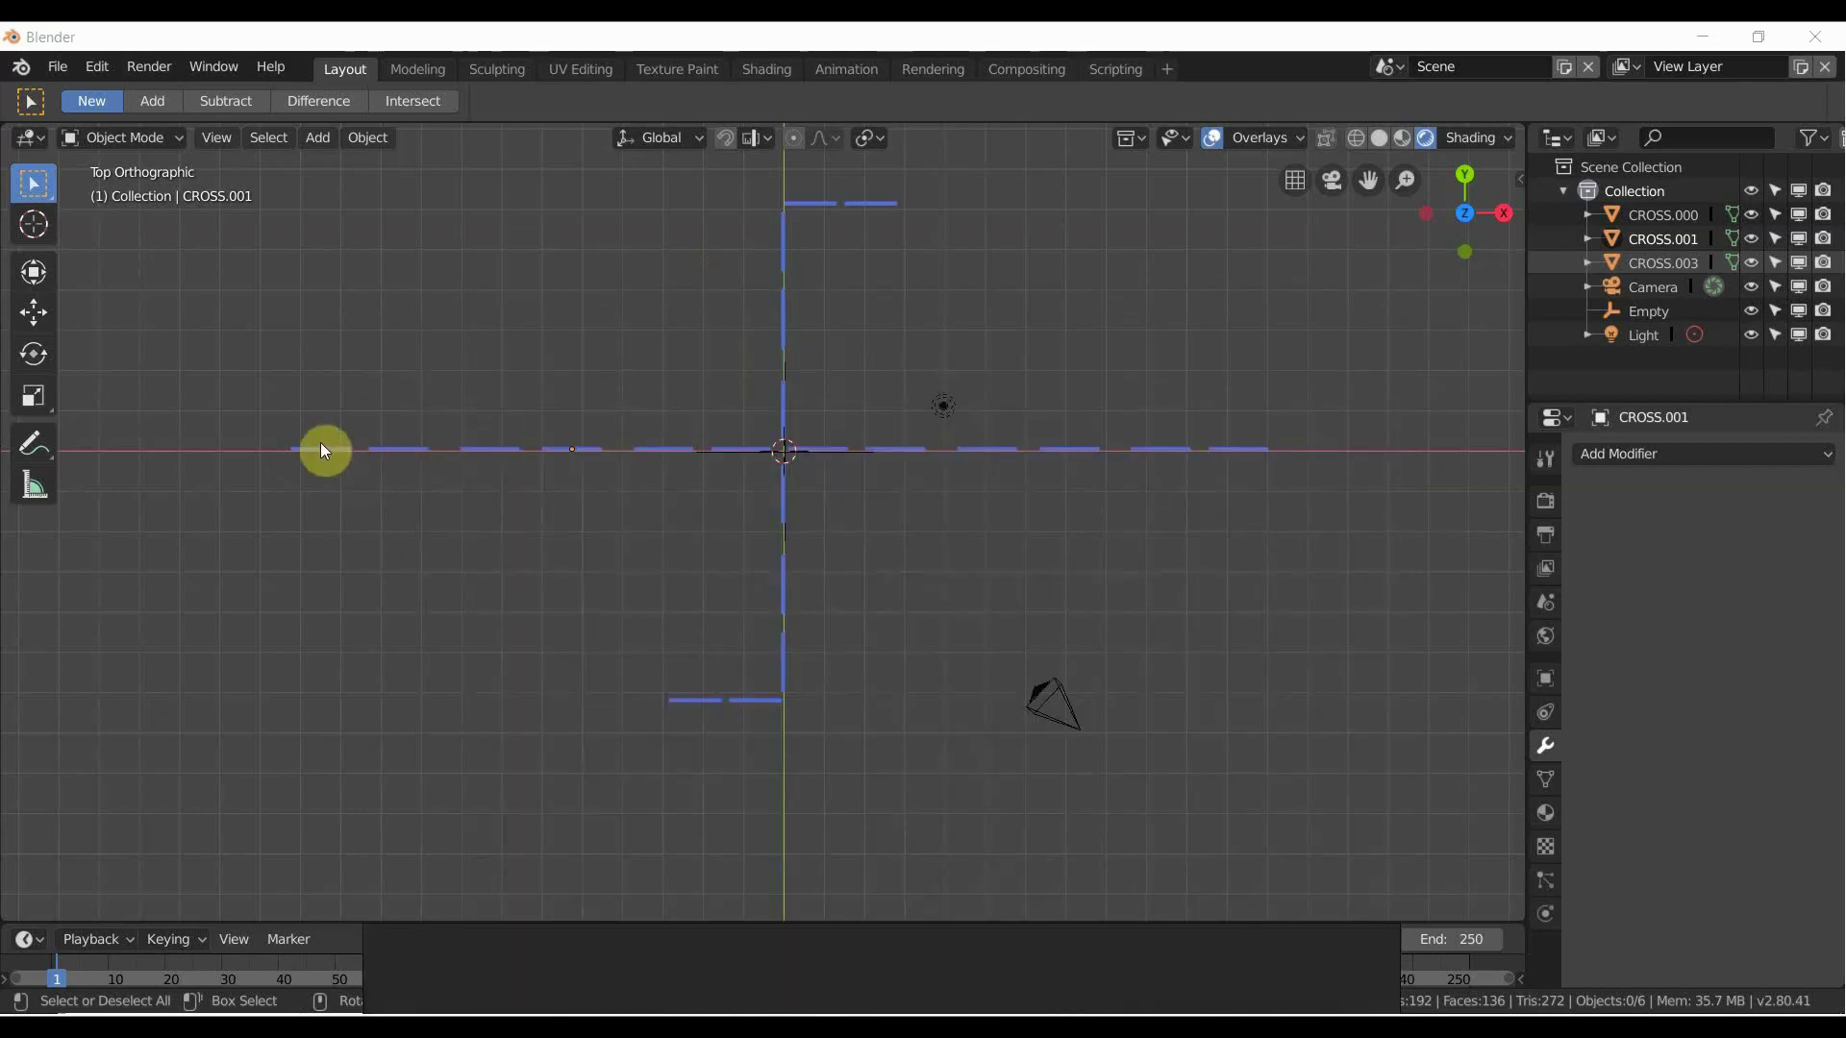
# In Edit Mode on CROSS.001, try to move the outermost dash at the negative X end.
pyautogui.click(323, 449)
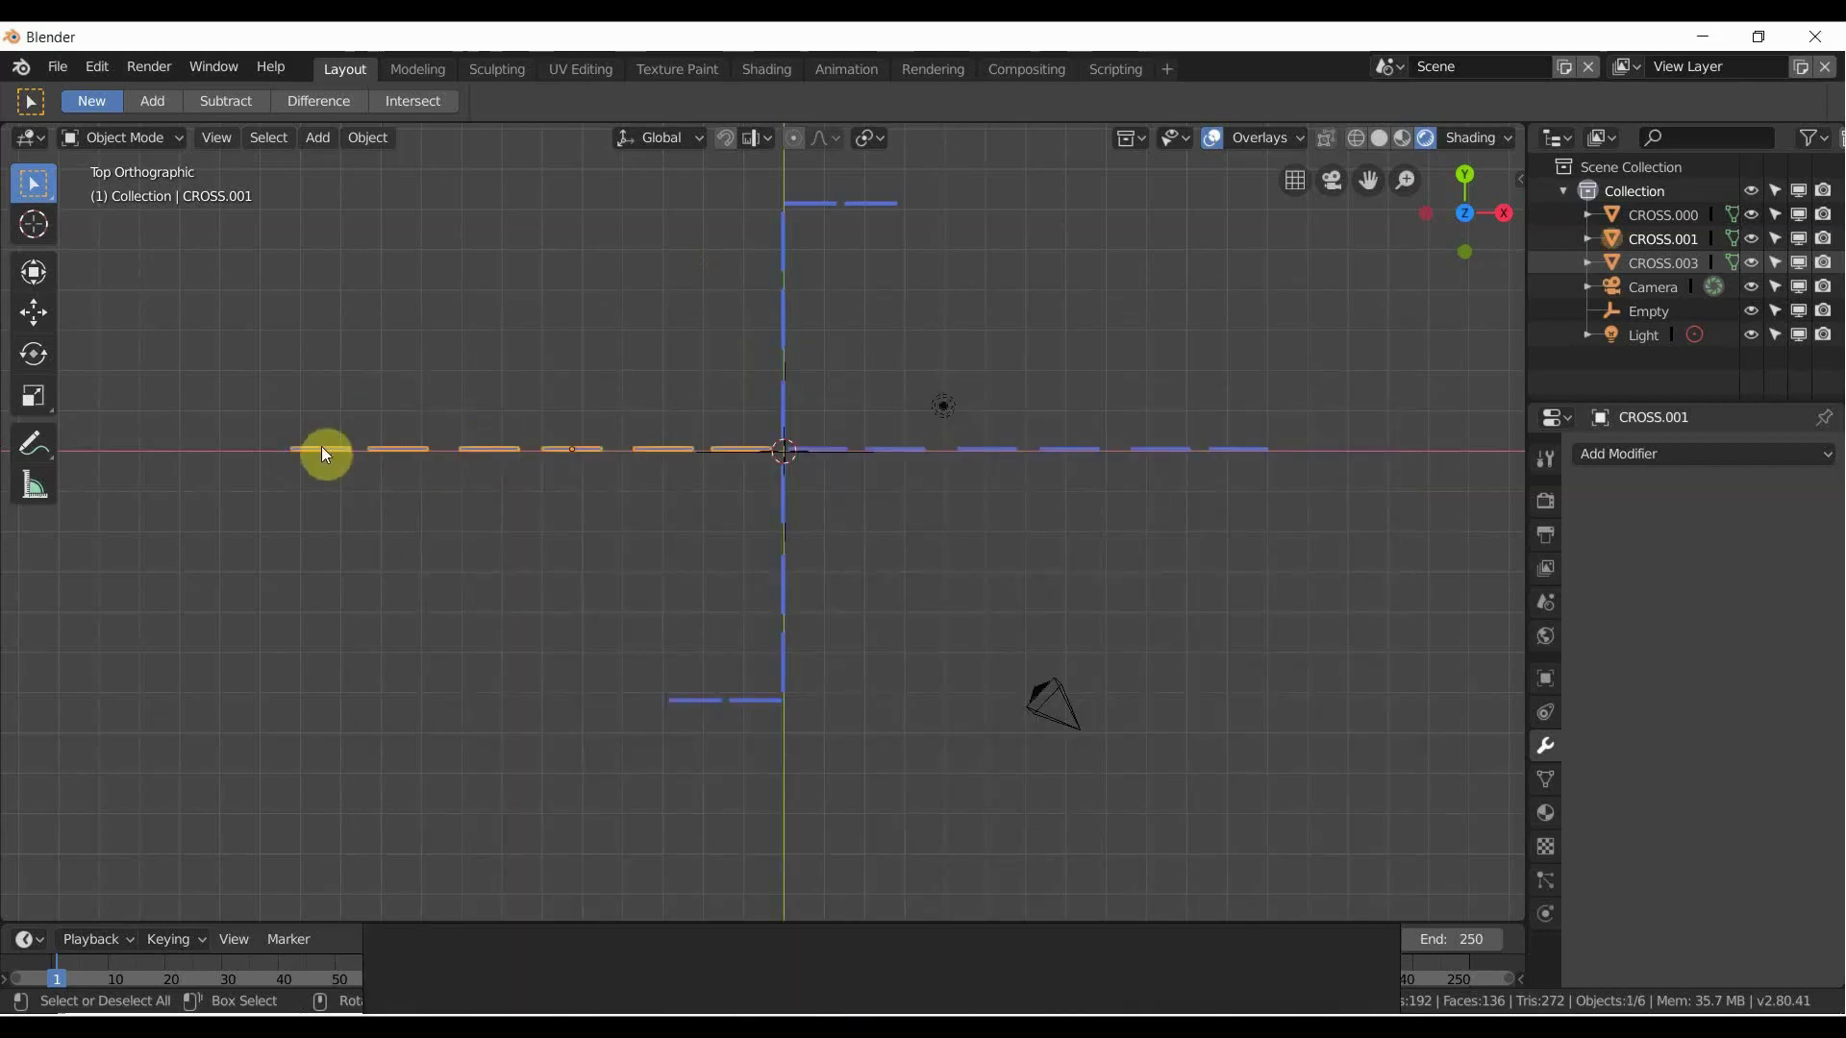
pyautogui.scroll(1, 327, 437)
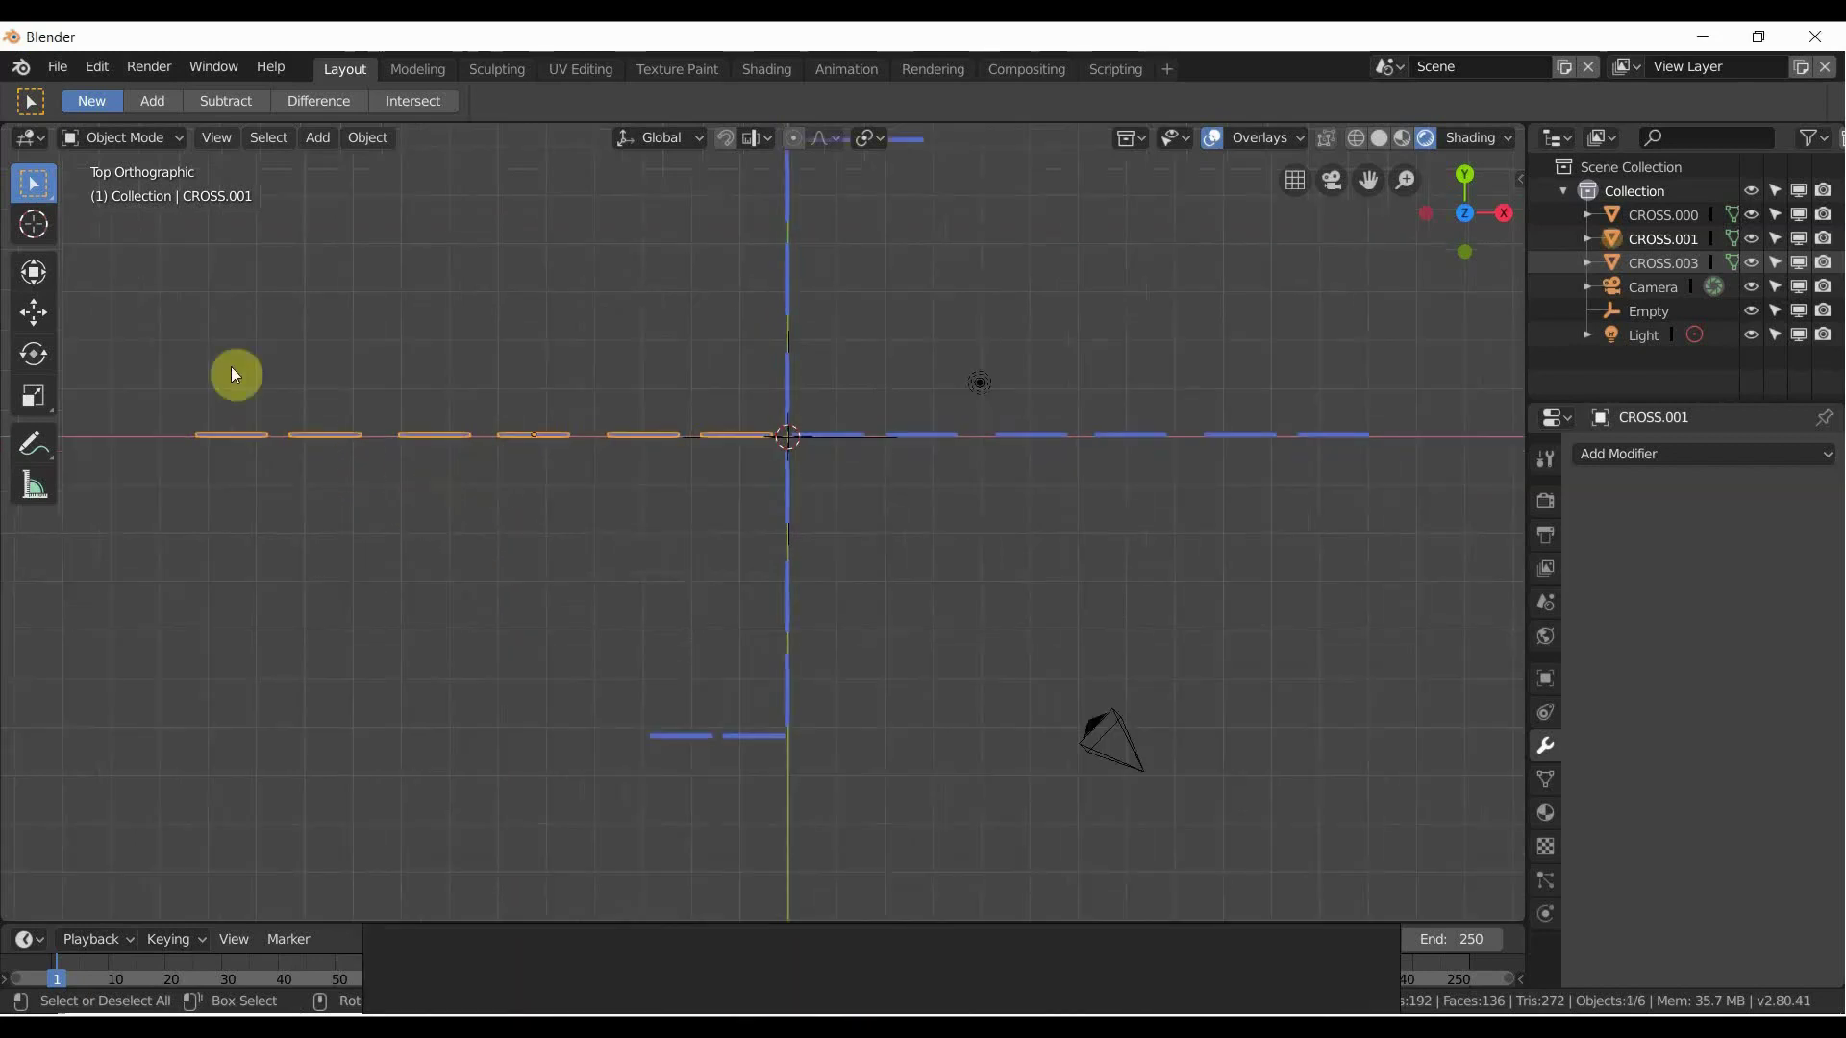
pyautogui.press('Tab')
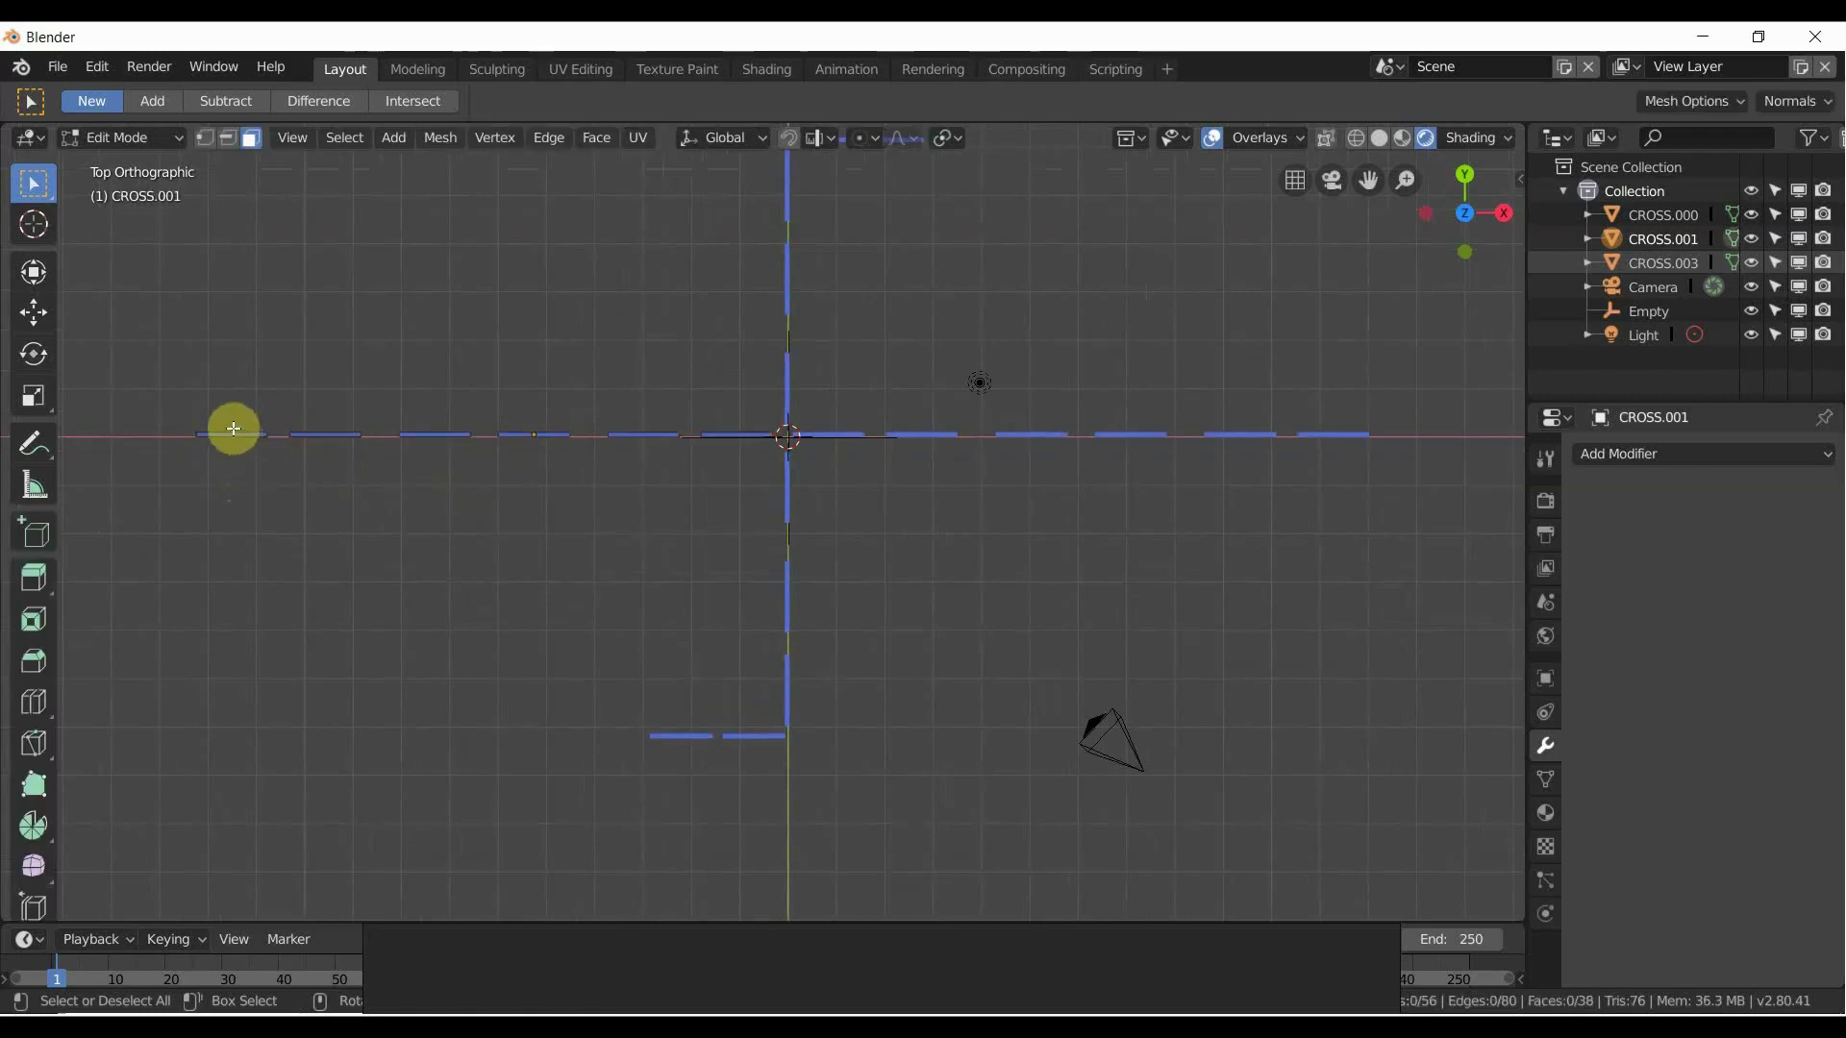
pyautogui.click(221, 434)
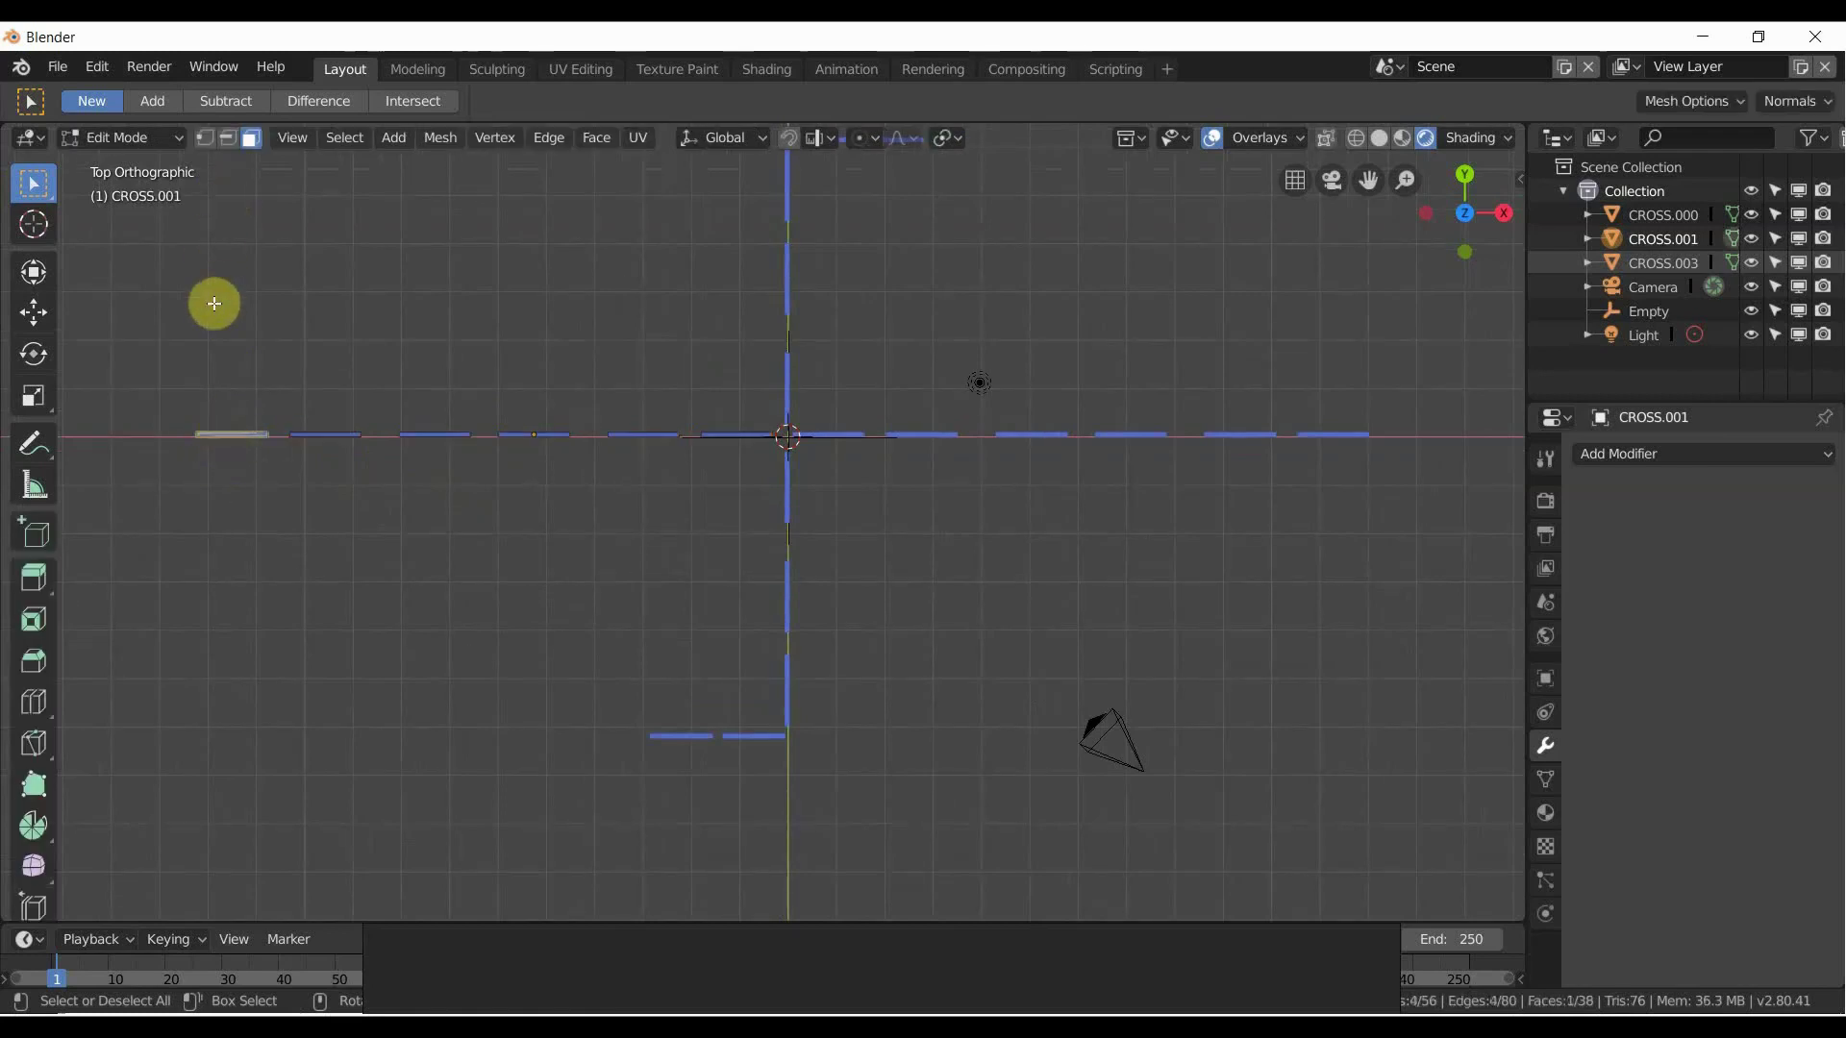
pyautogui.press('ctrl+KP_Add')
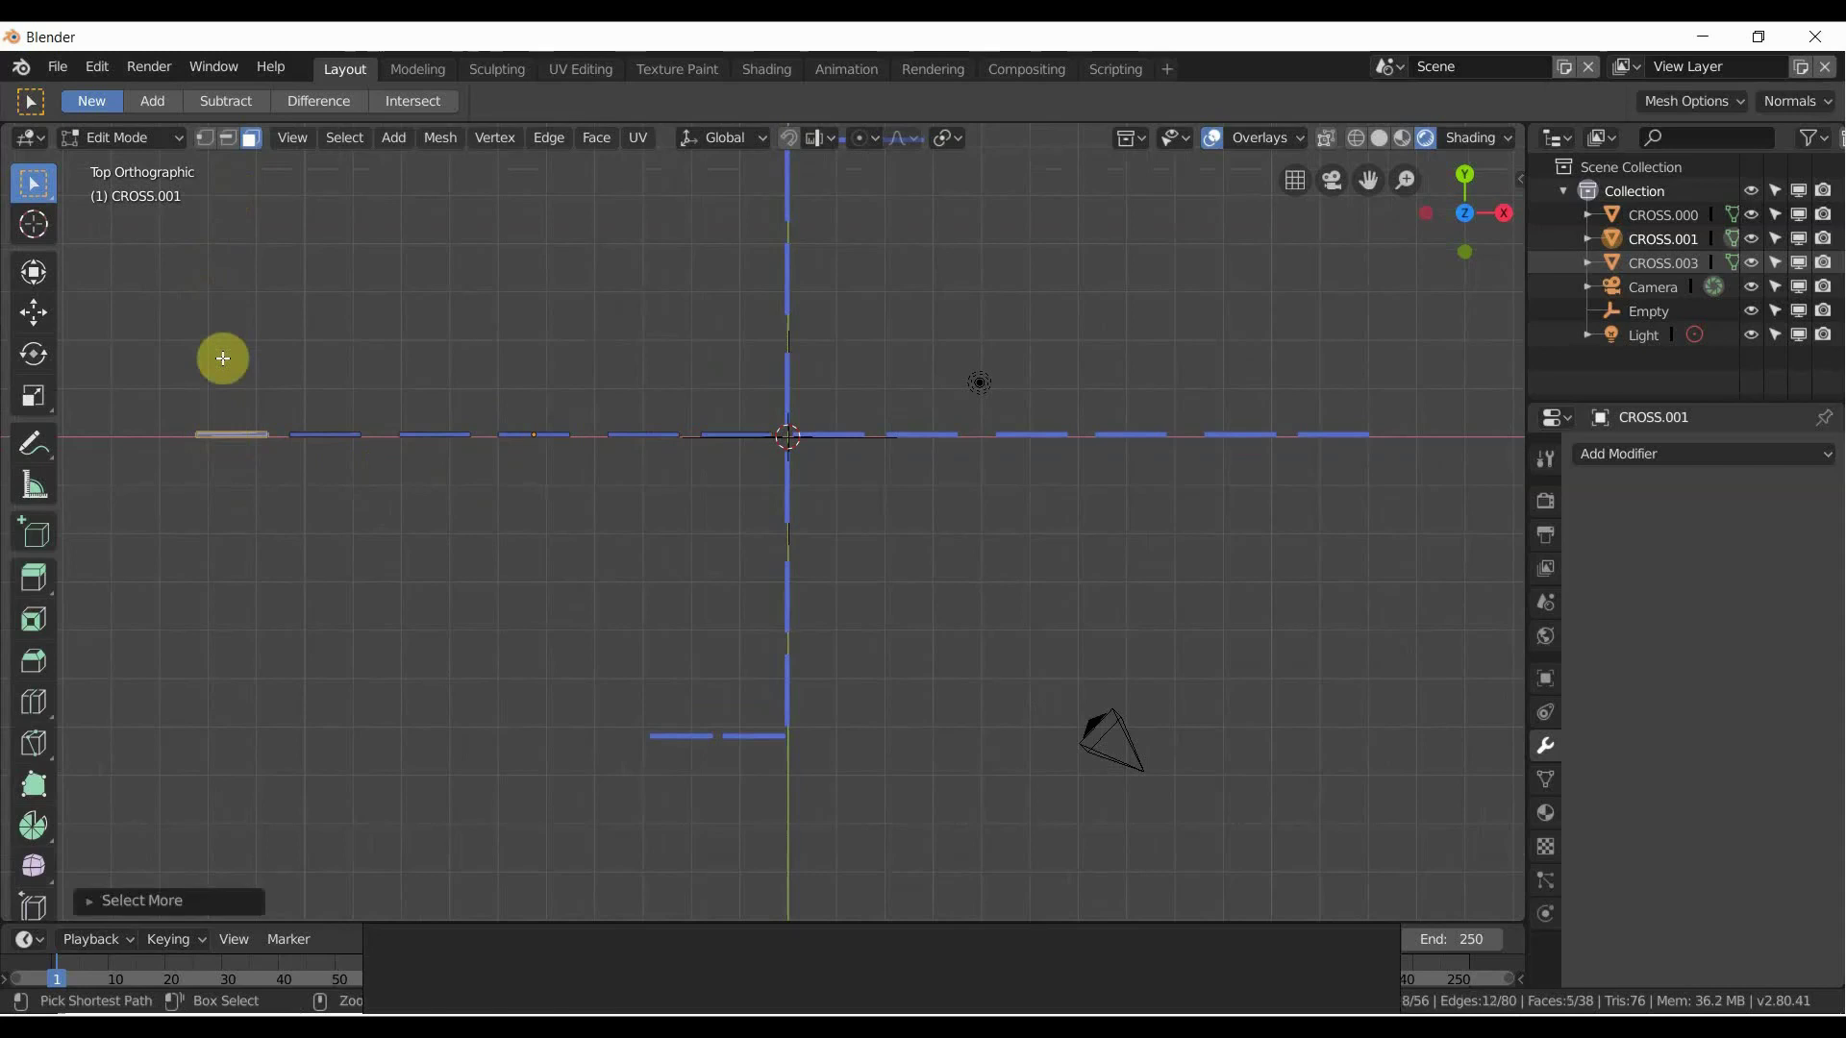
pyautogui.press('g')
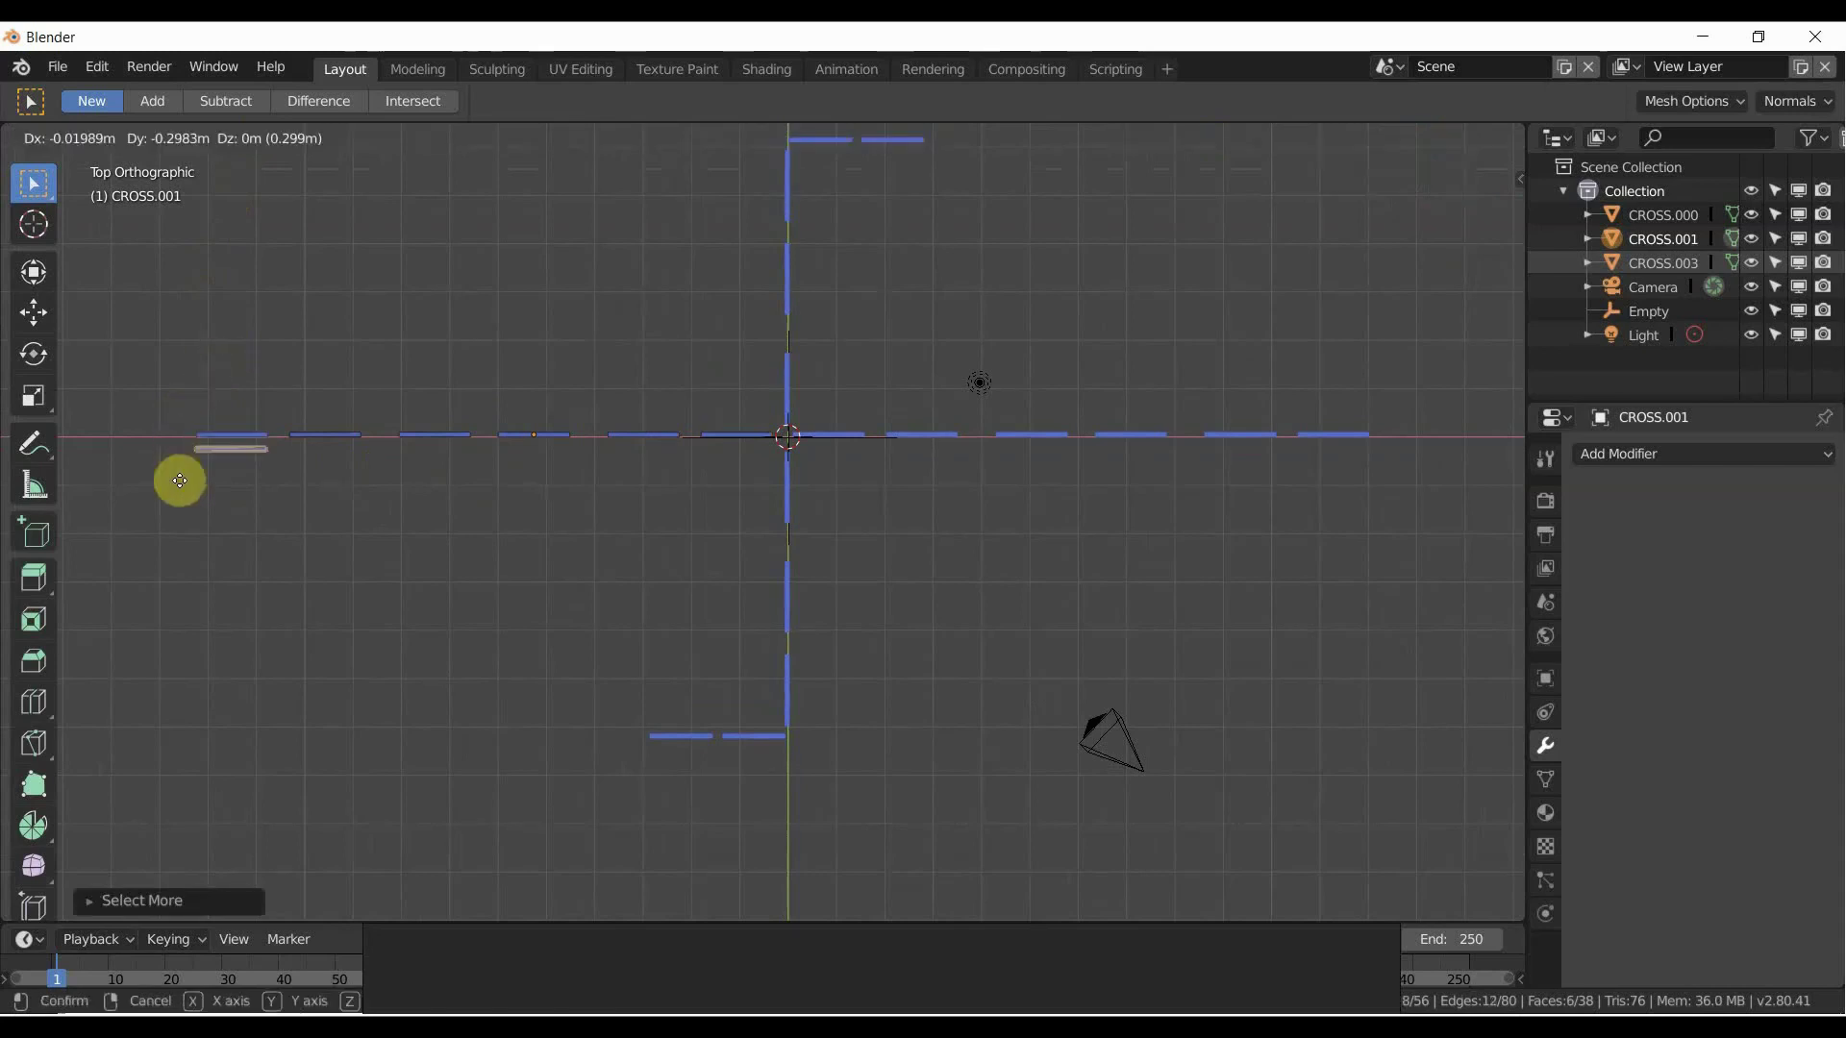
pyautogui.press('Escape')
pyautogui.moveTo(161, 457); pyautogui.dragTo(195, 411, button='middle')
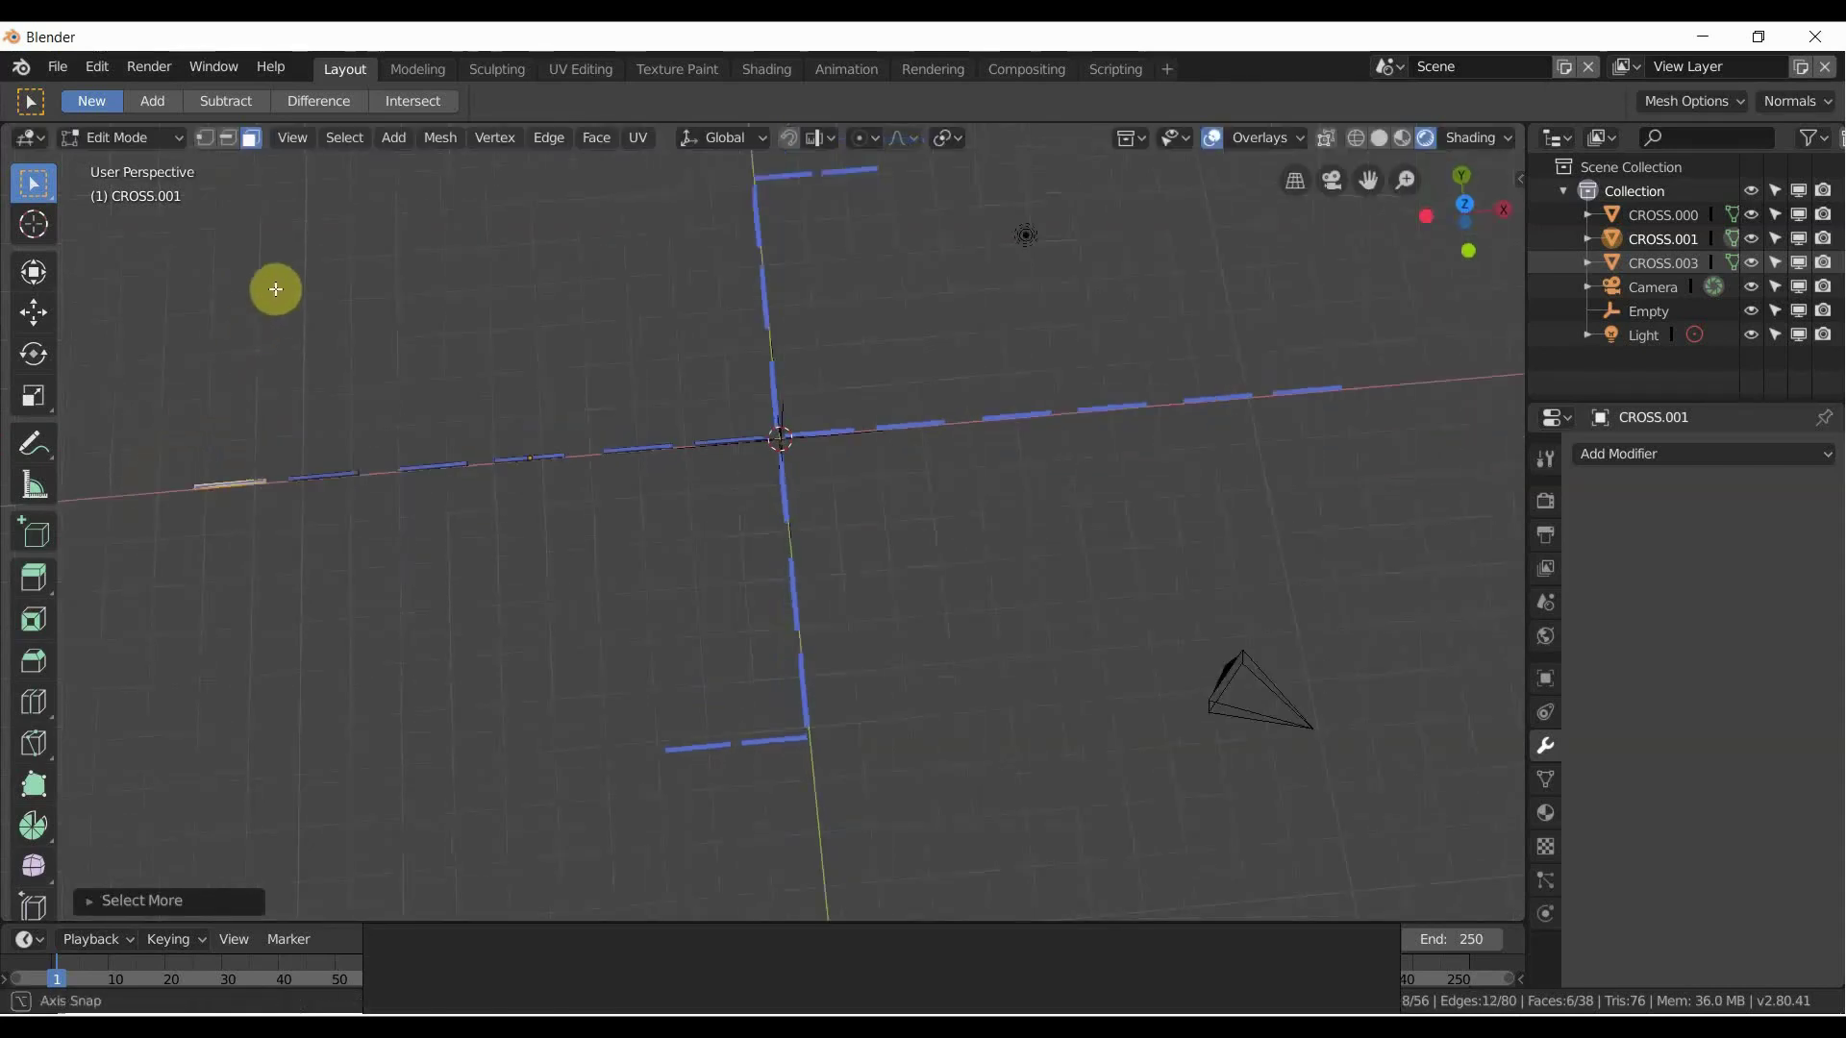
pyautogui.moveTo(280, 280); pyautogui.dragTo(506, 424, button='middle')
pyautogui.press('Tab')
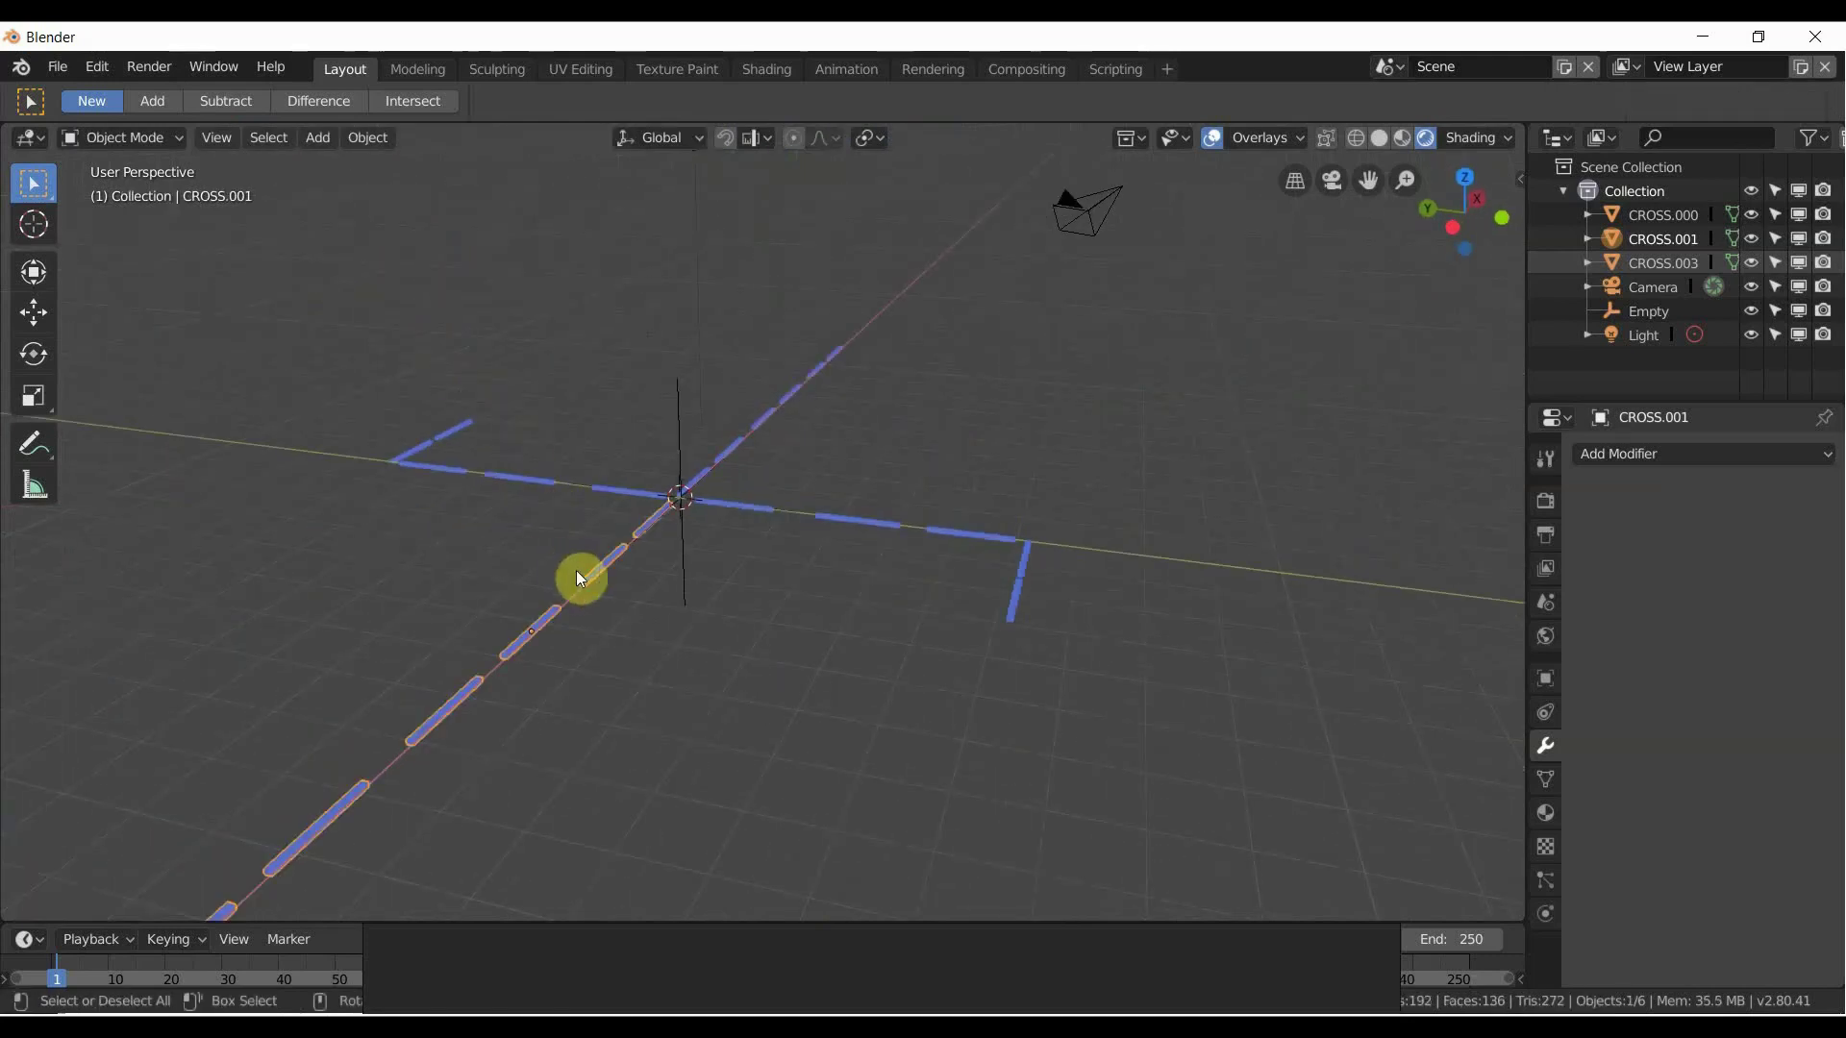
pyautogui.press('g')
pyautogui.press('Escape')
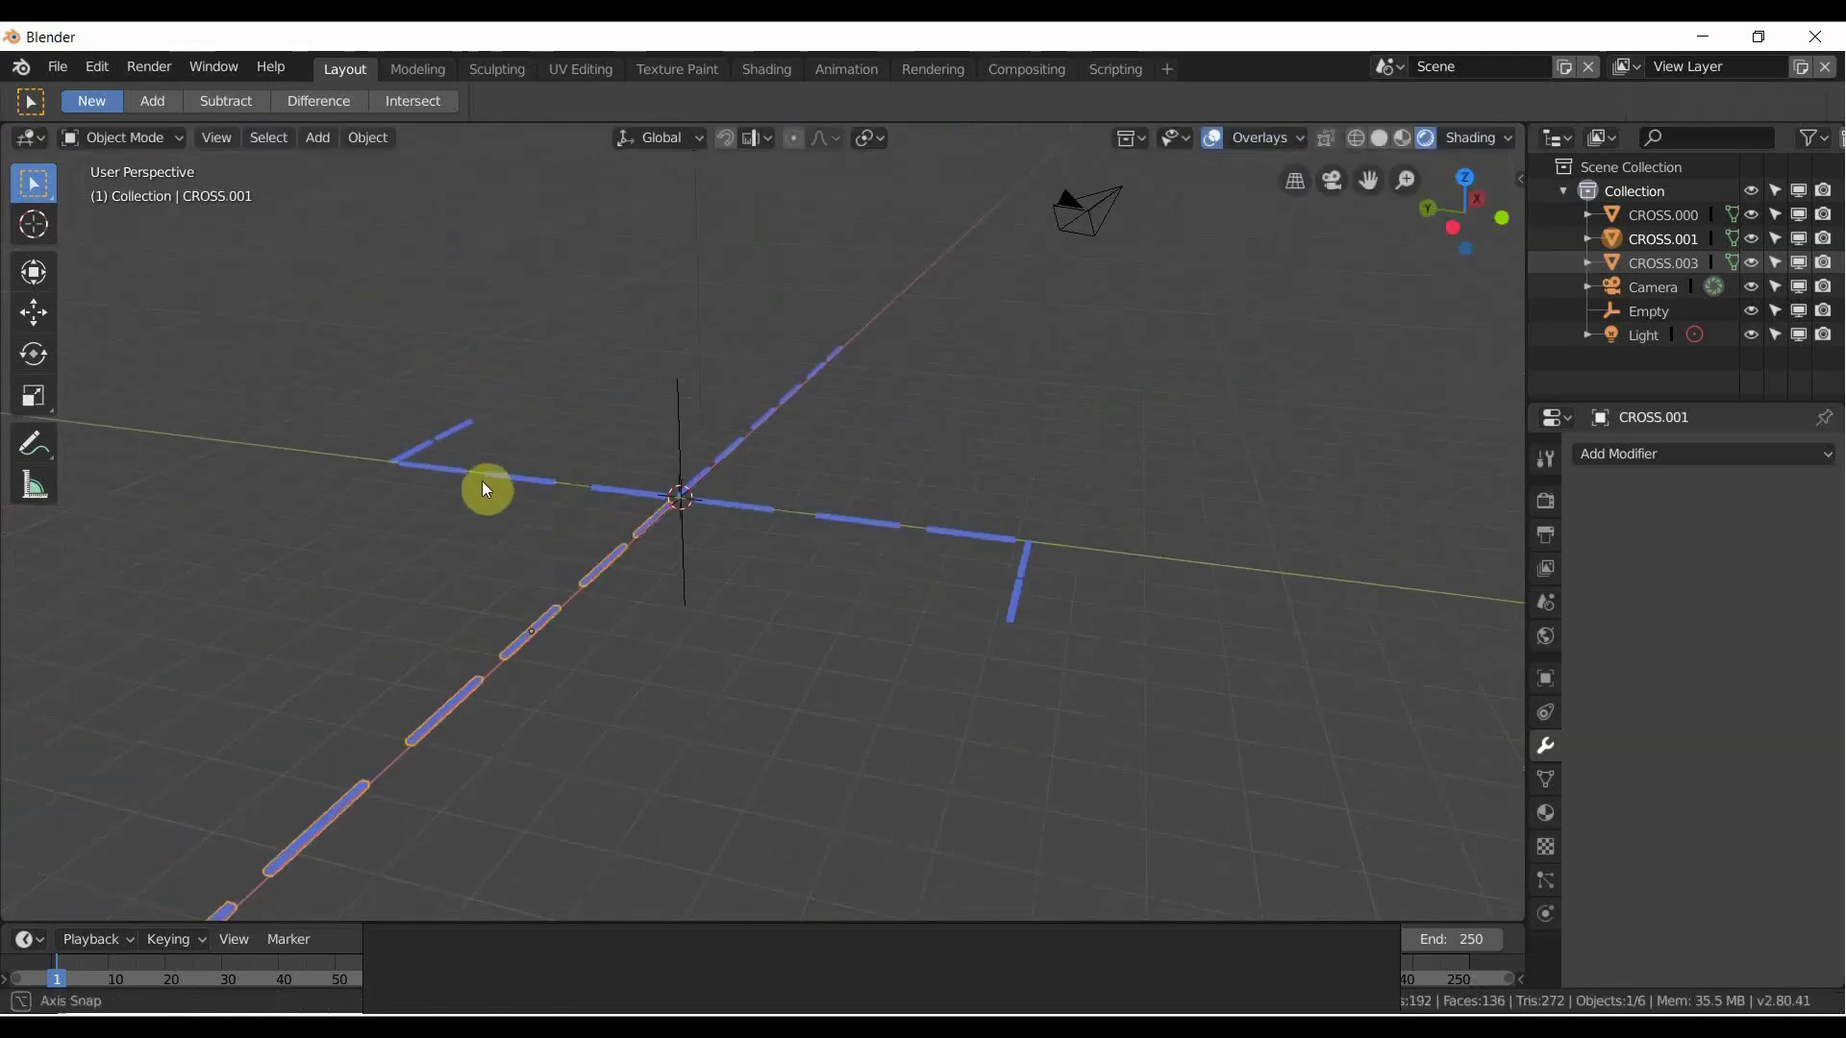
pyautogui.moveTo(487, 490); pyautogui.dragTo(301, 781, button='middle')
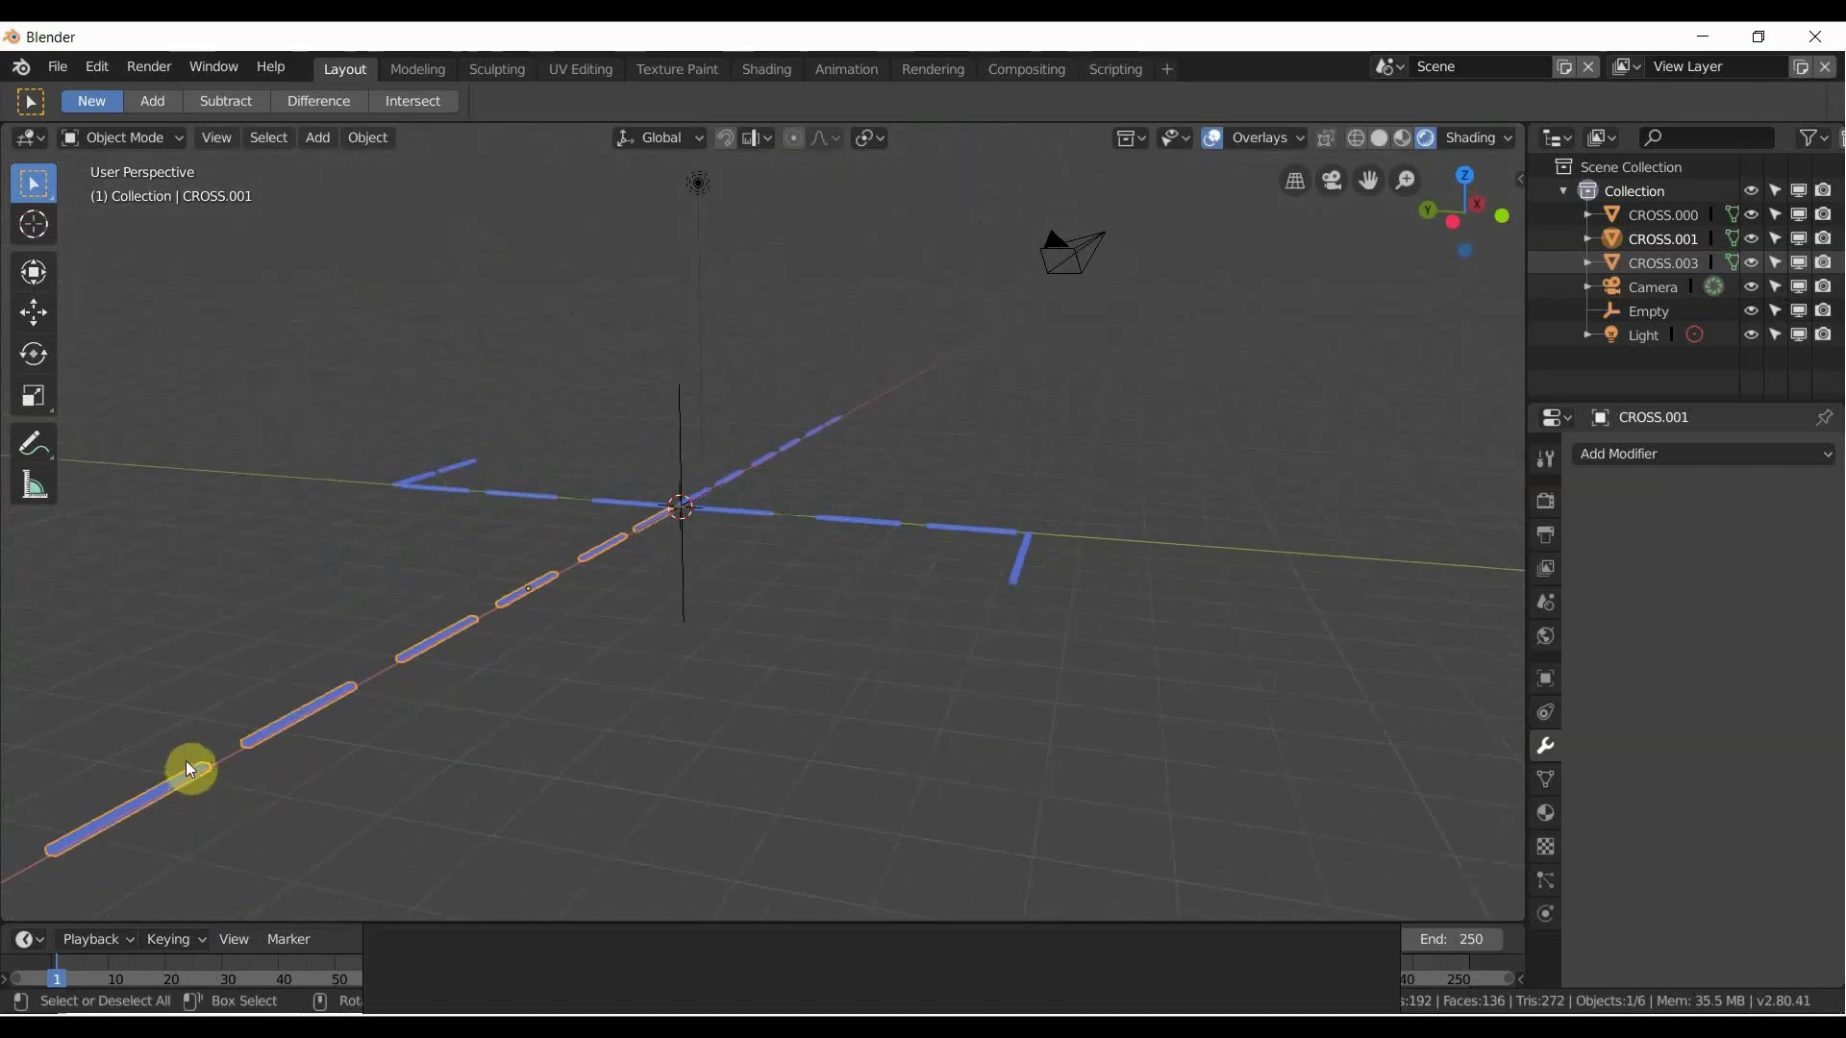
# Re-enter Edit Mode in perspective, select the whole outermost dash and try to move it off the line.
pyautogui.press('Tab')
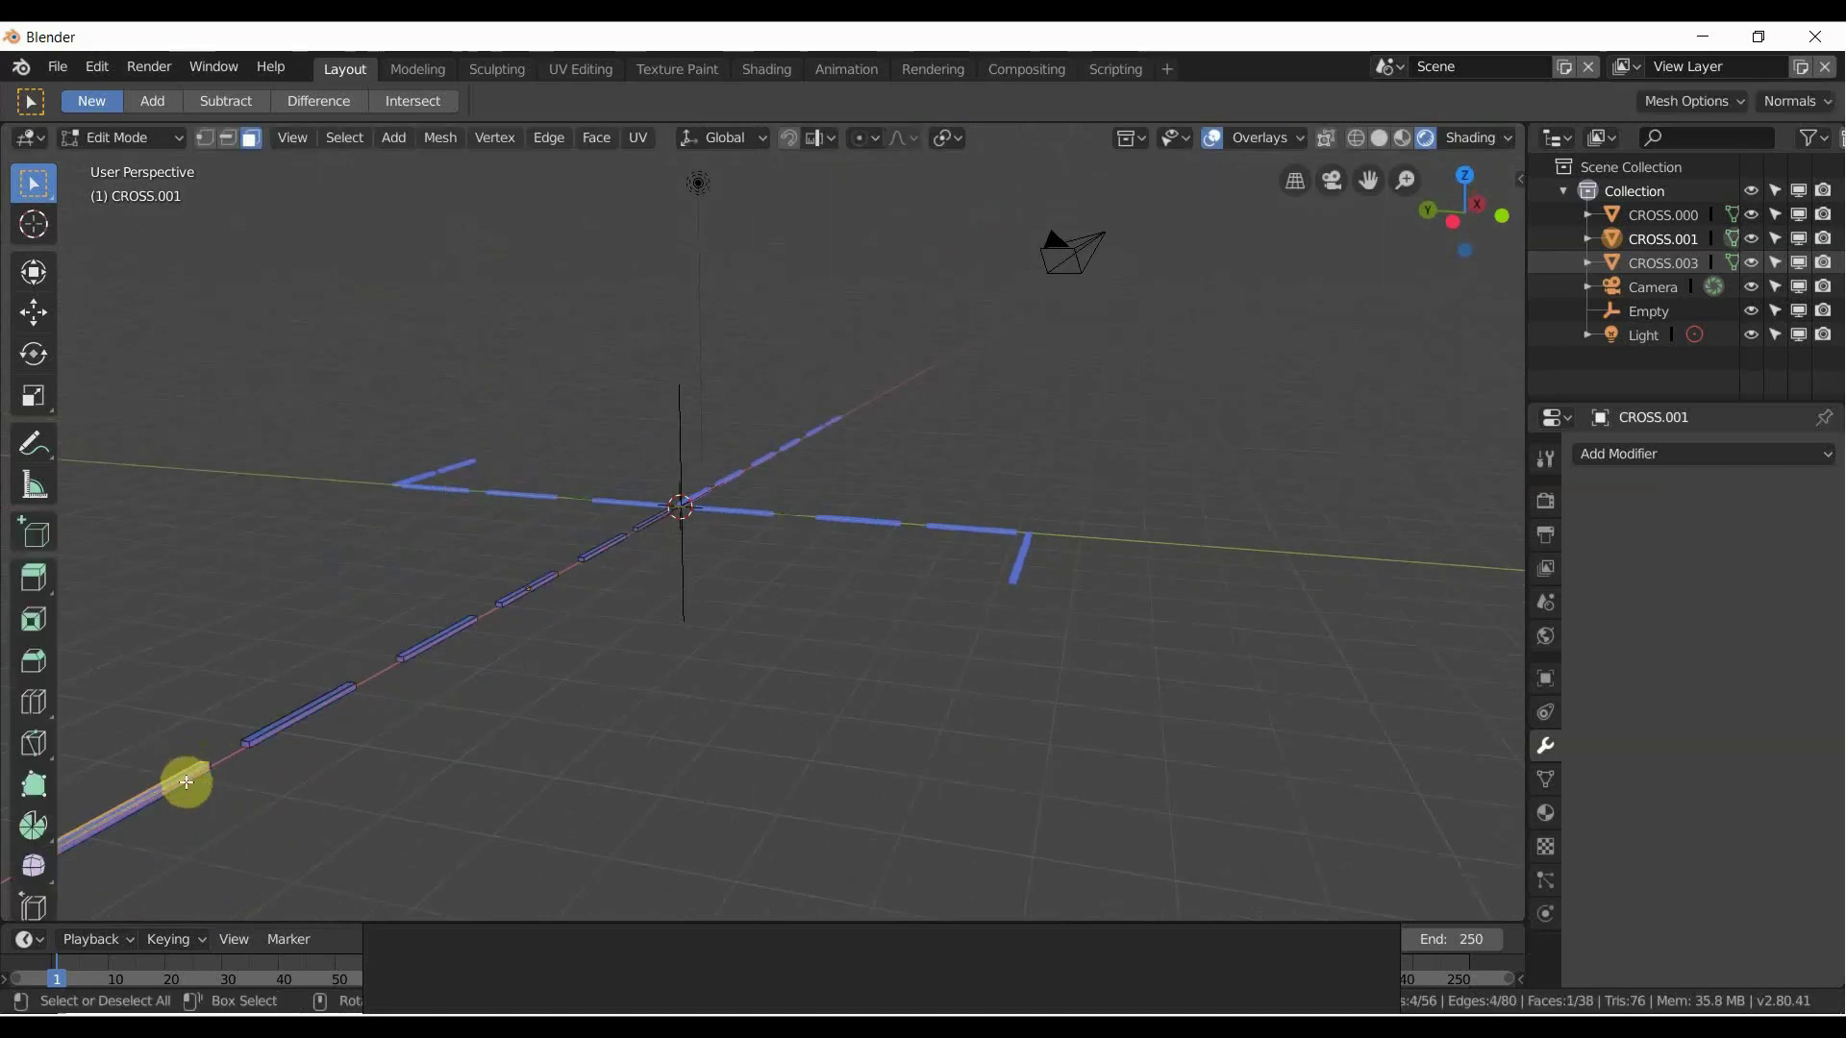
pyautogui.press('ctrl+KP_Add')
pyautogui.press('g')
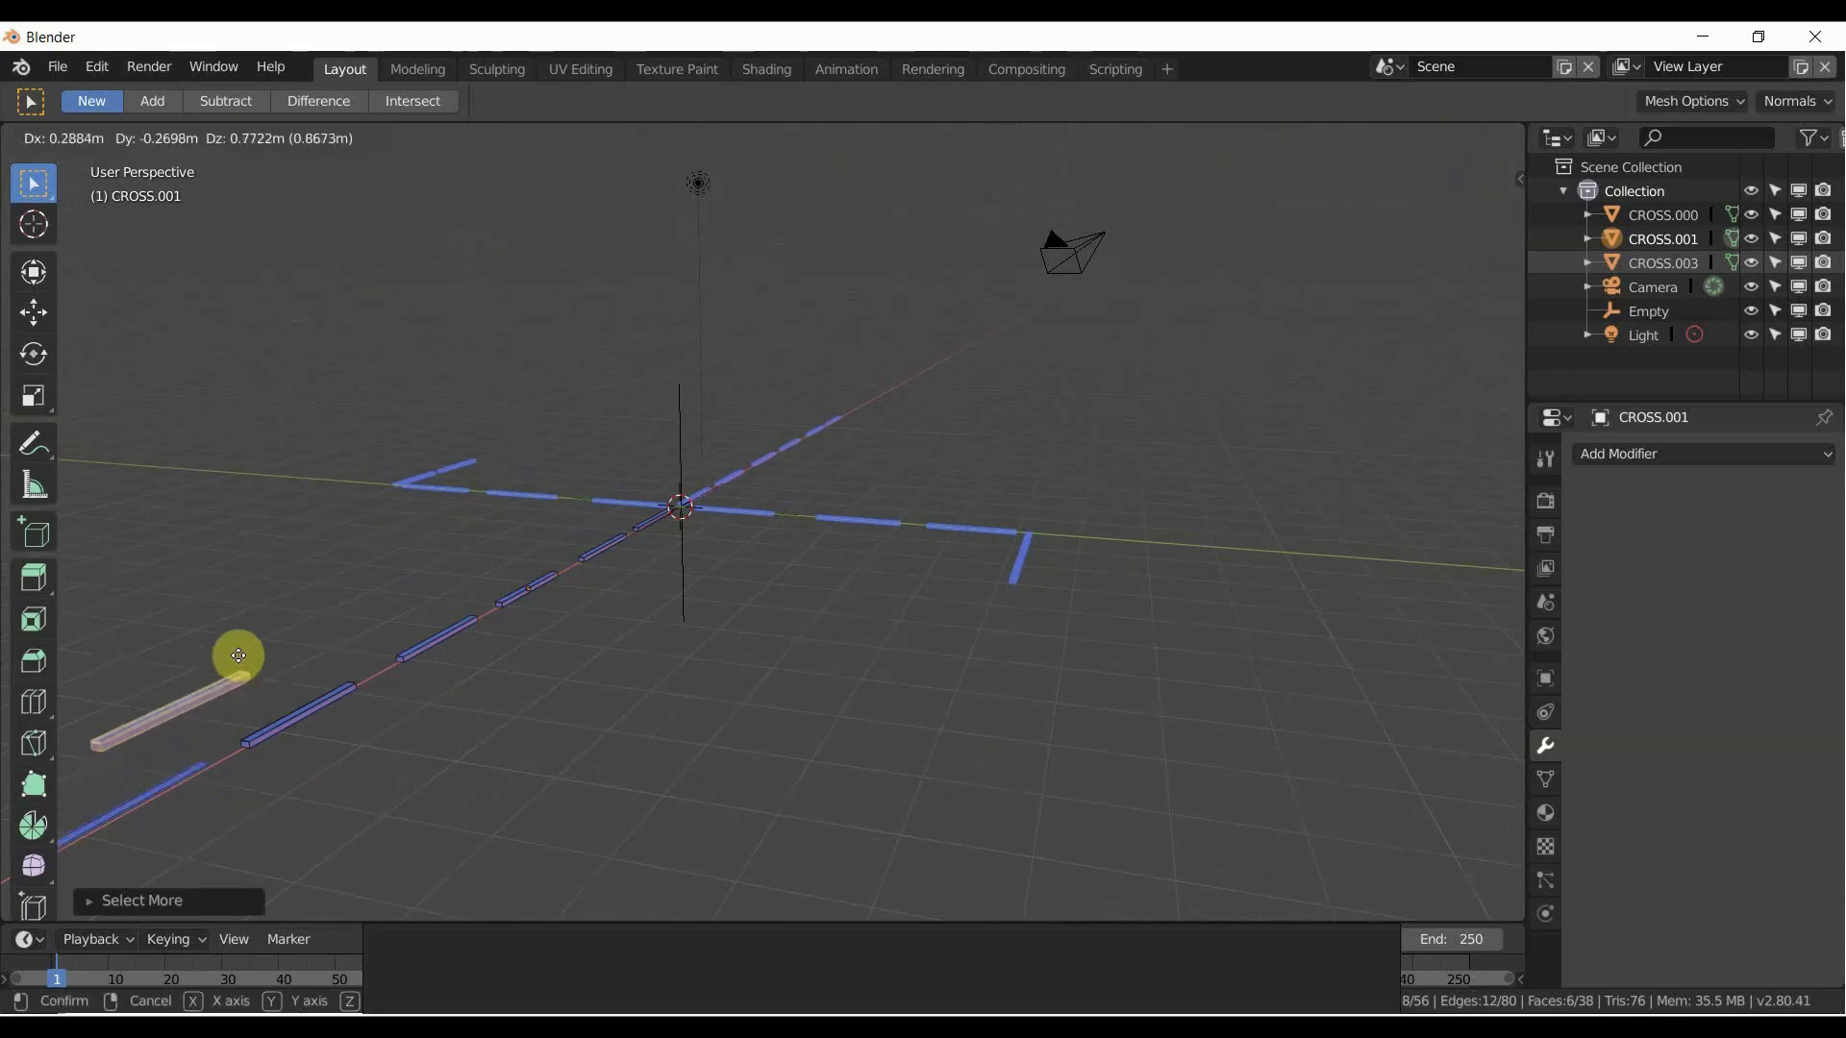
pyautogui.rightClick(239, 655)
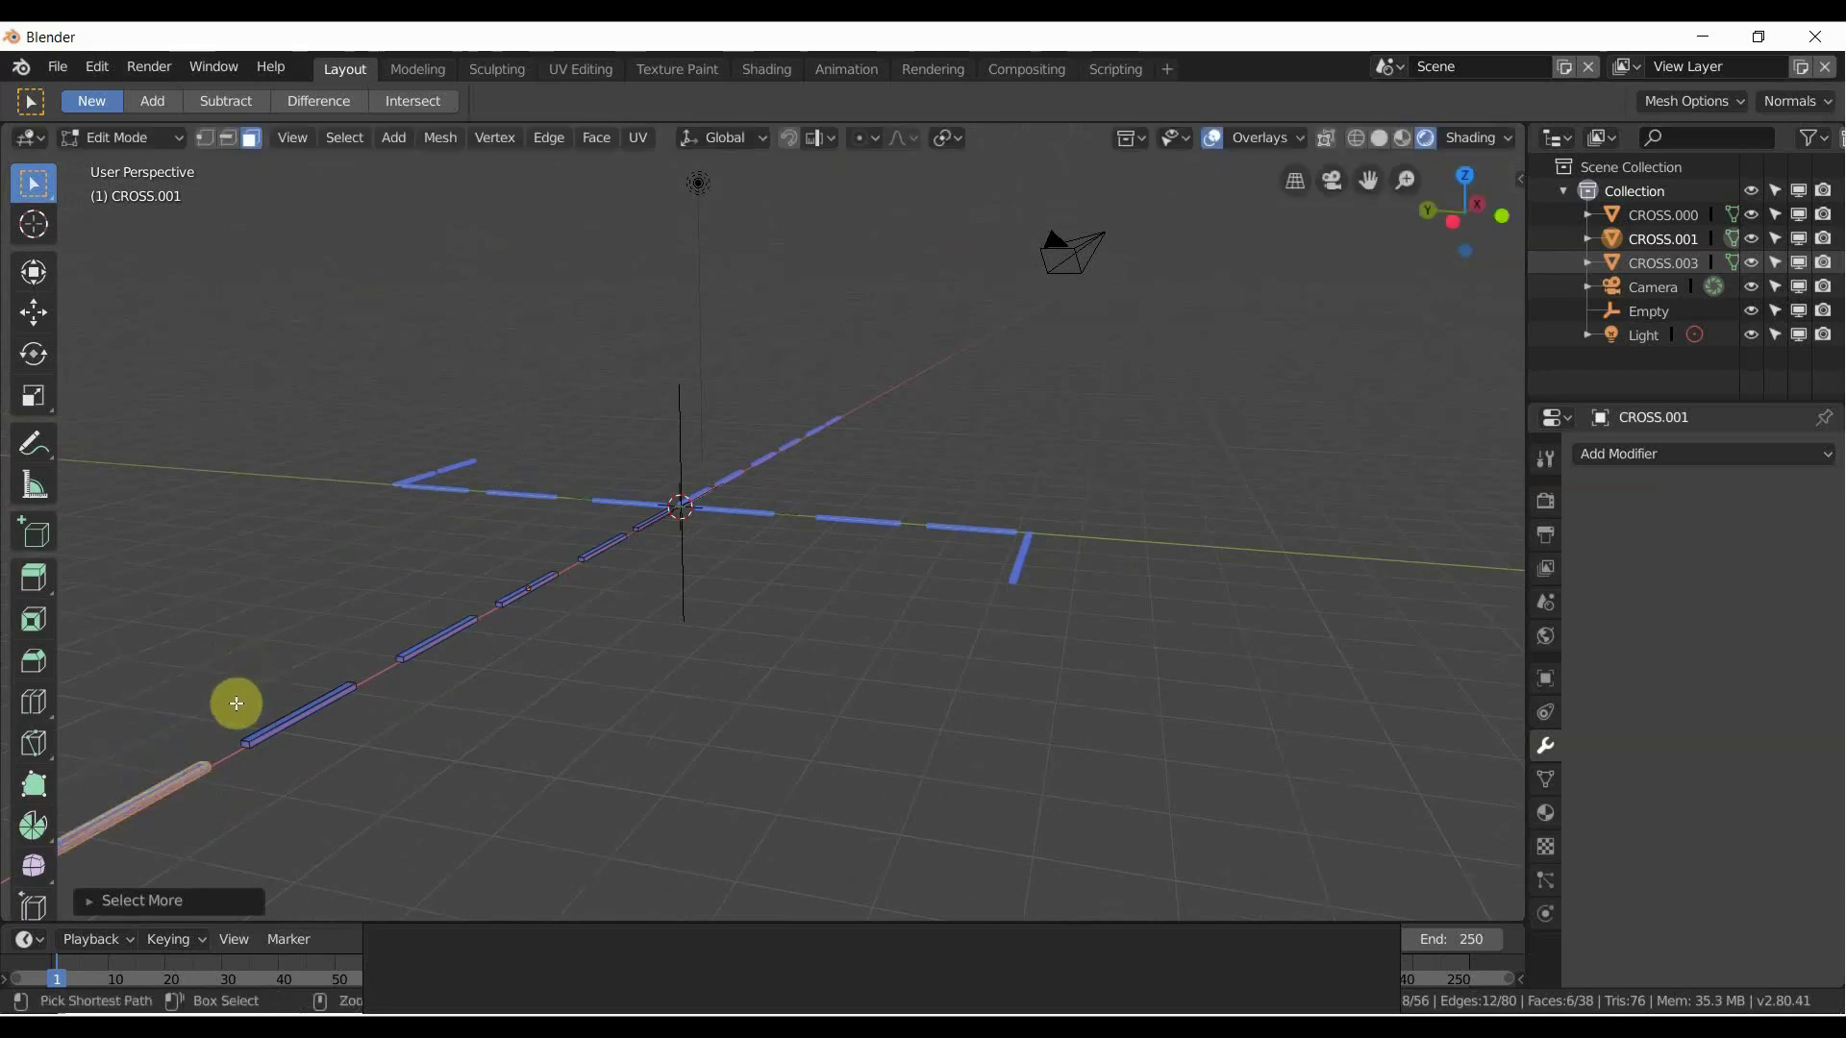
# Try to select the underside faces of the outermost dash on CROSS.001, then deselect all in top view.
pyautogui.moveTo(236, 703); pyautogui.dragTo(200, 385, button='middle')
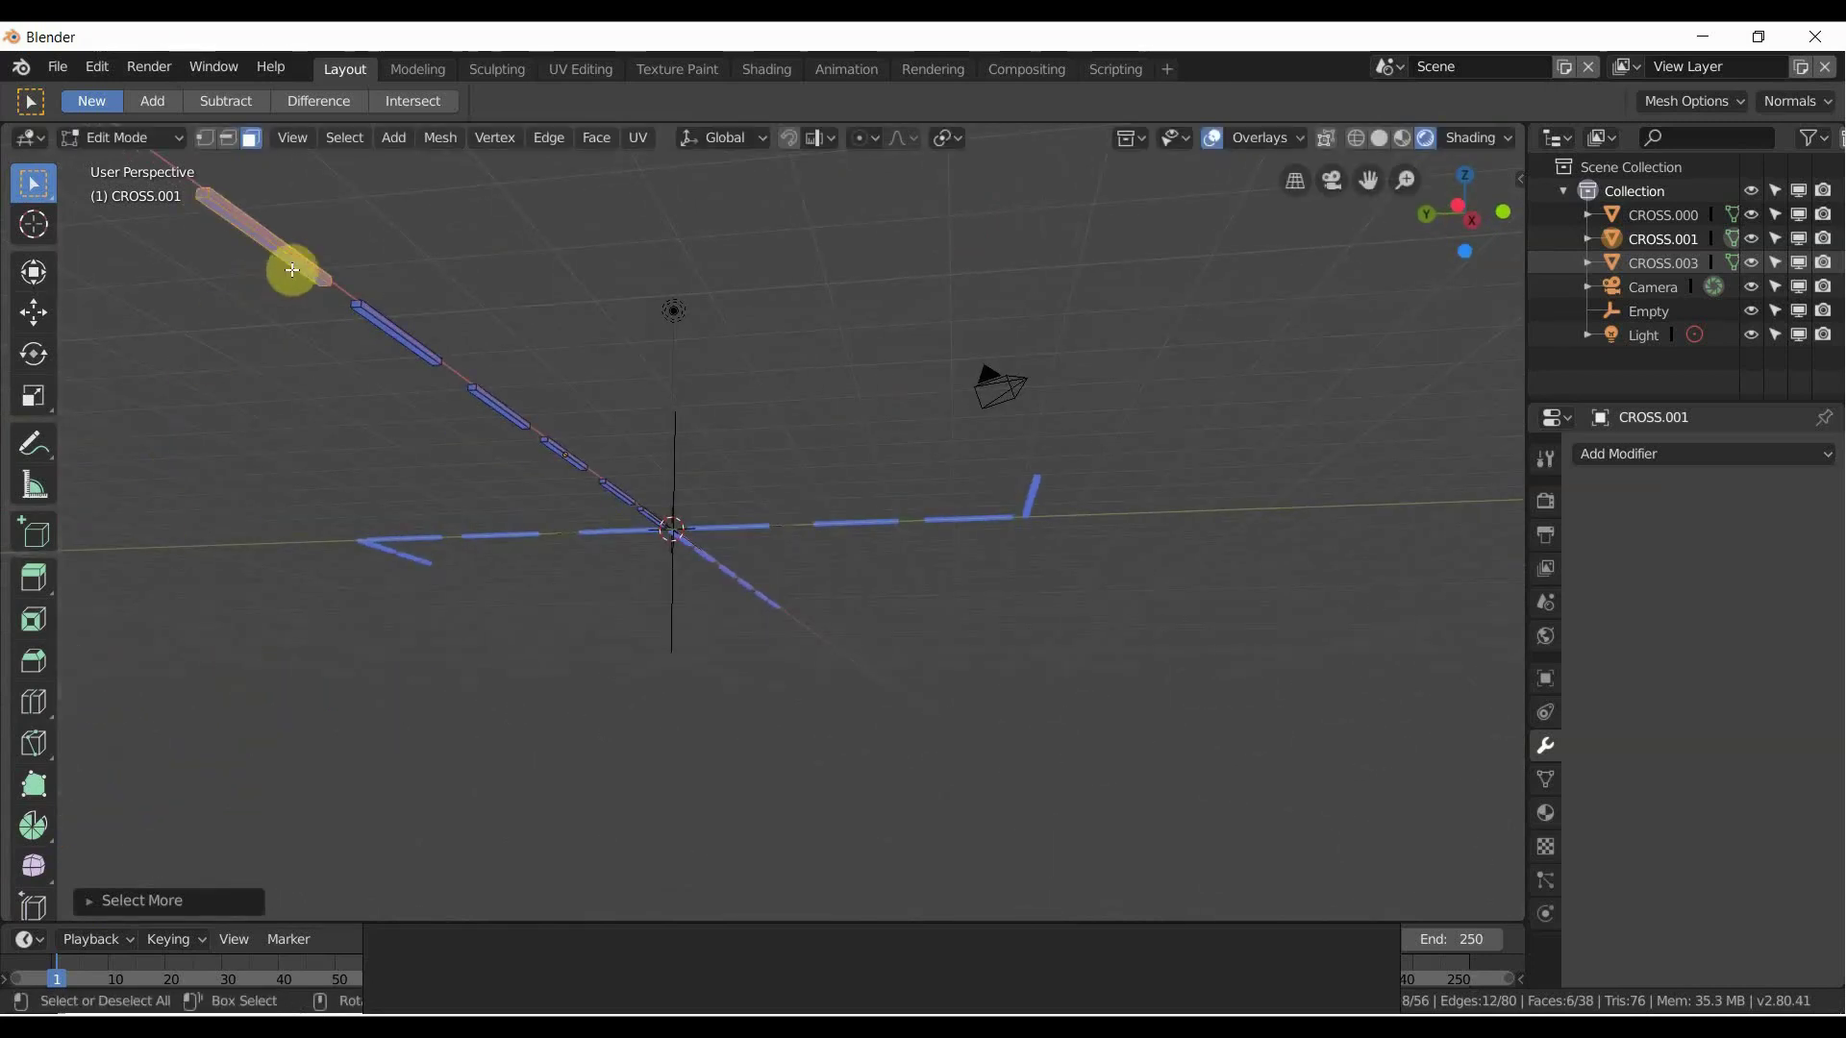
pyautogui.keyDown('ctrl'); pyautogui.click(300, 269); pyautogui.keyUp('ctrl')
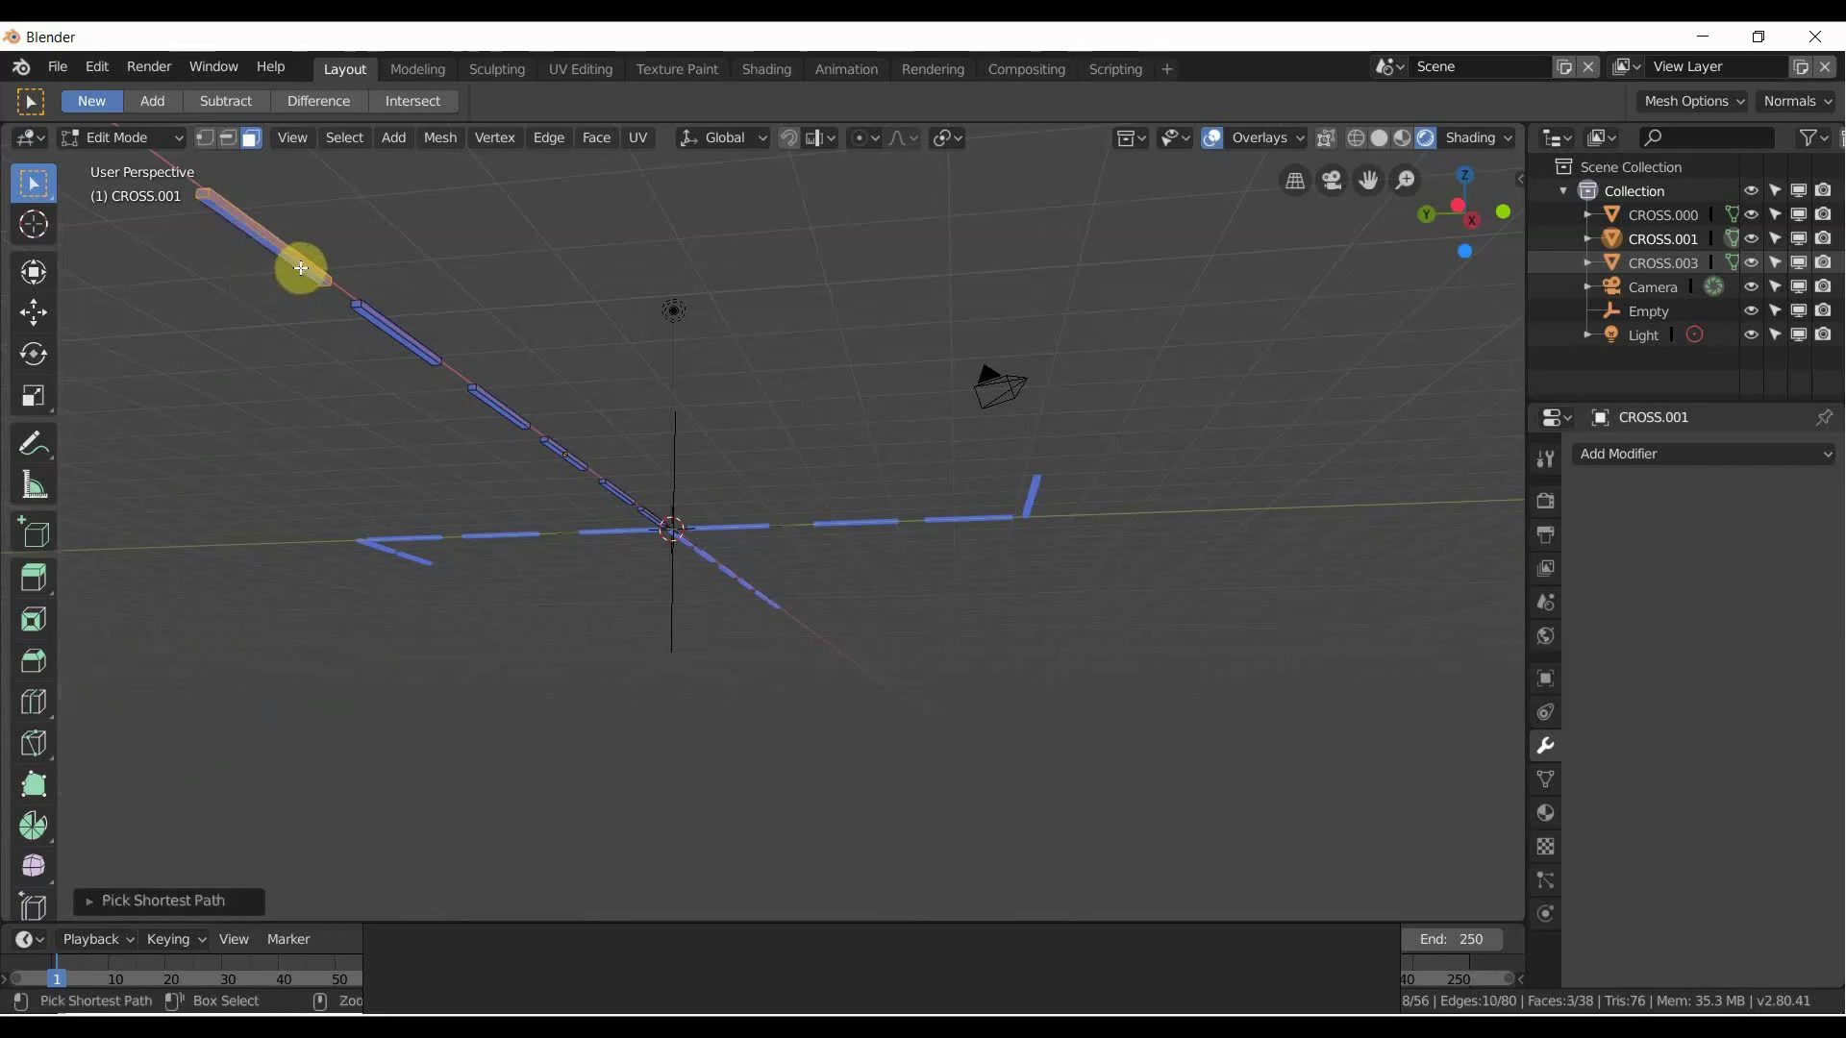
pyautogui.moveTo(300, 268); pyautogui.dragTo(227, 234, button='middle')
pyautogui.moveTo(205, 231); pyautogui.dragTo(355, 343)
pyautogui.press('KP_7')
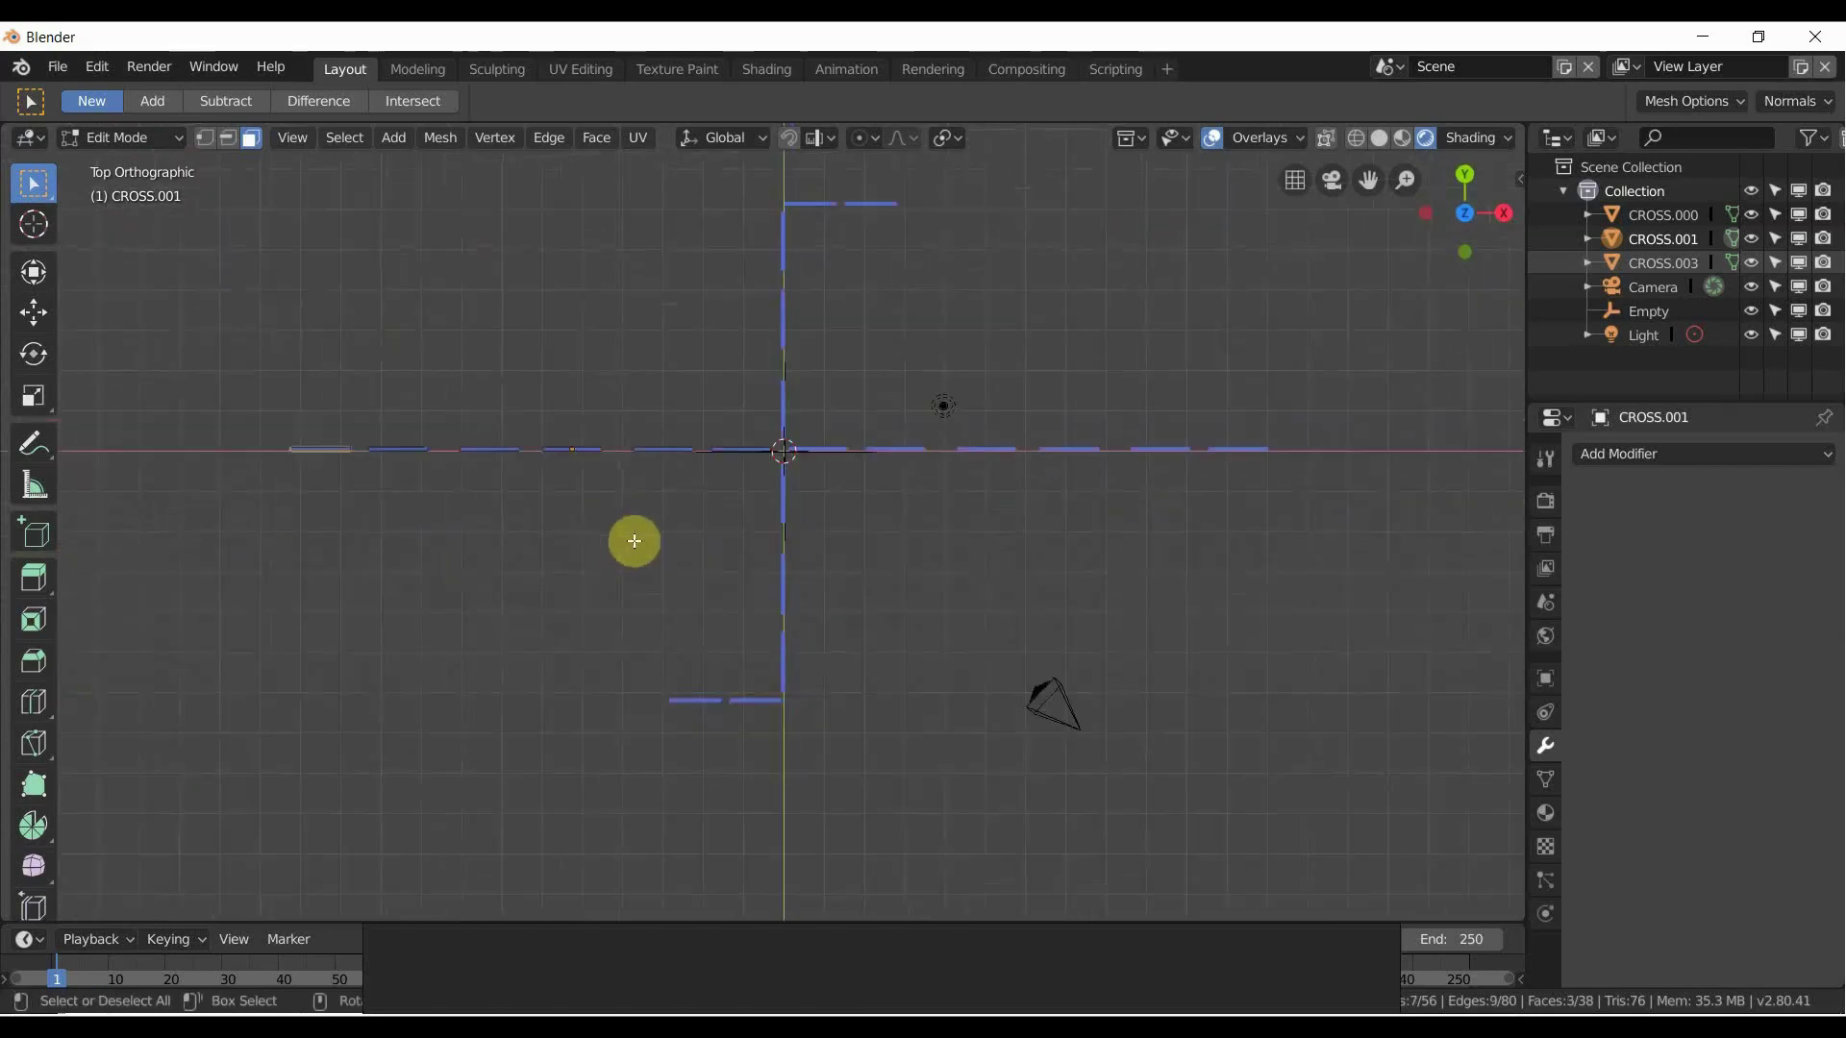
pyautogui.hotkey('alt', 'a')
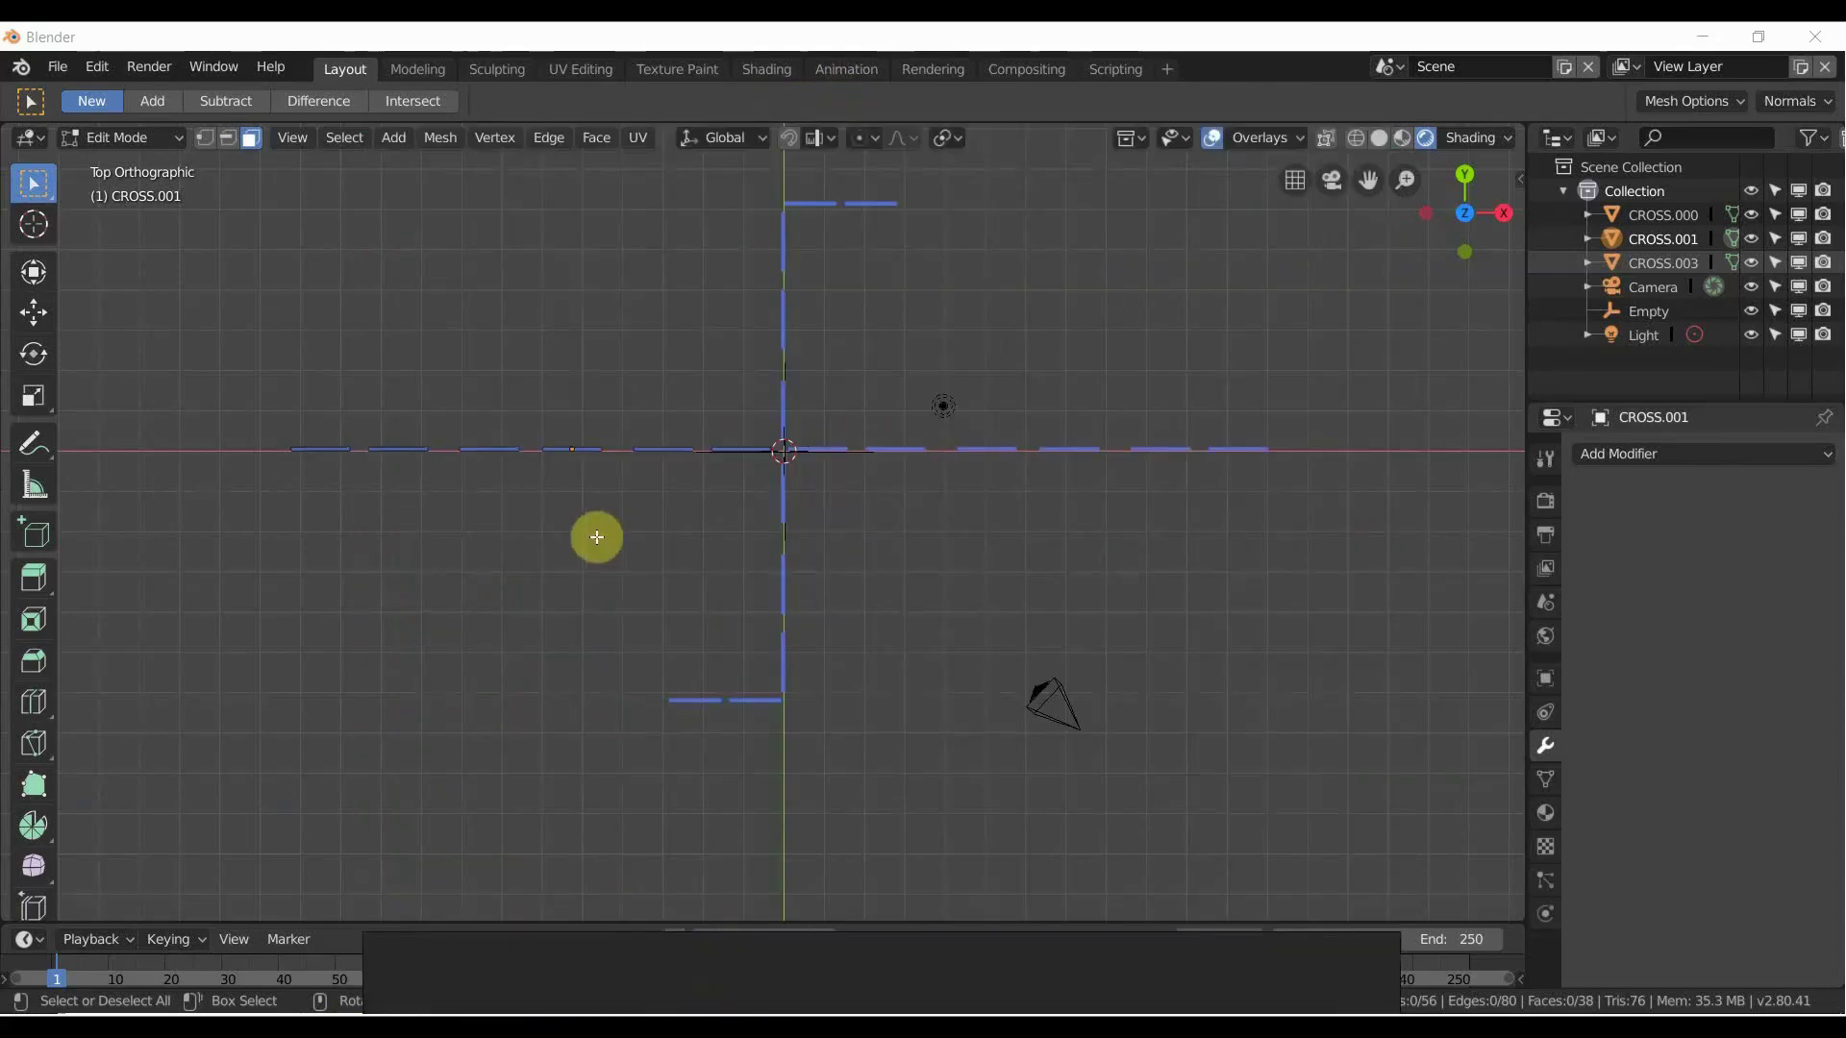
# Hide the viewport overlays to show the dashed crosshair without the grid and axes.
pyautogui.scroll(1, 651, 573)
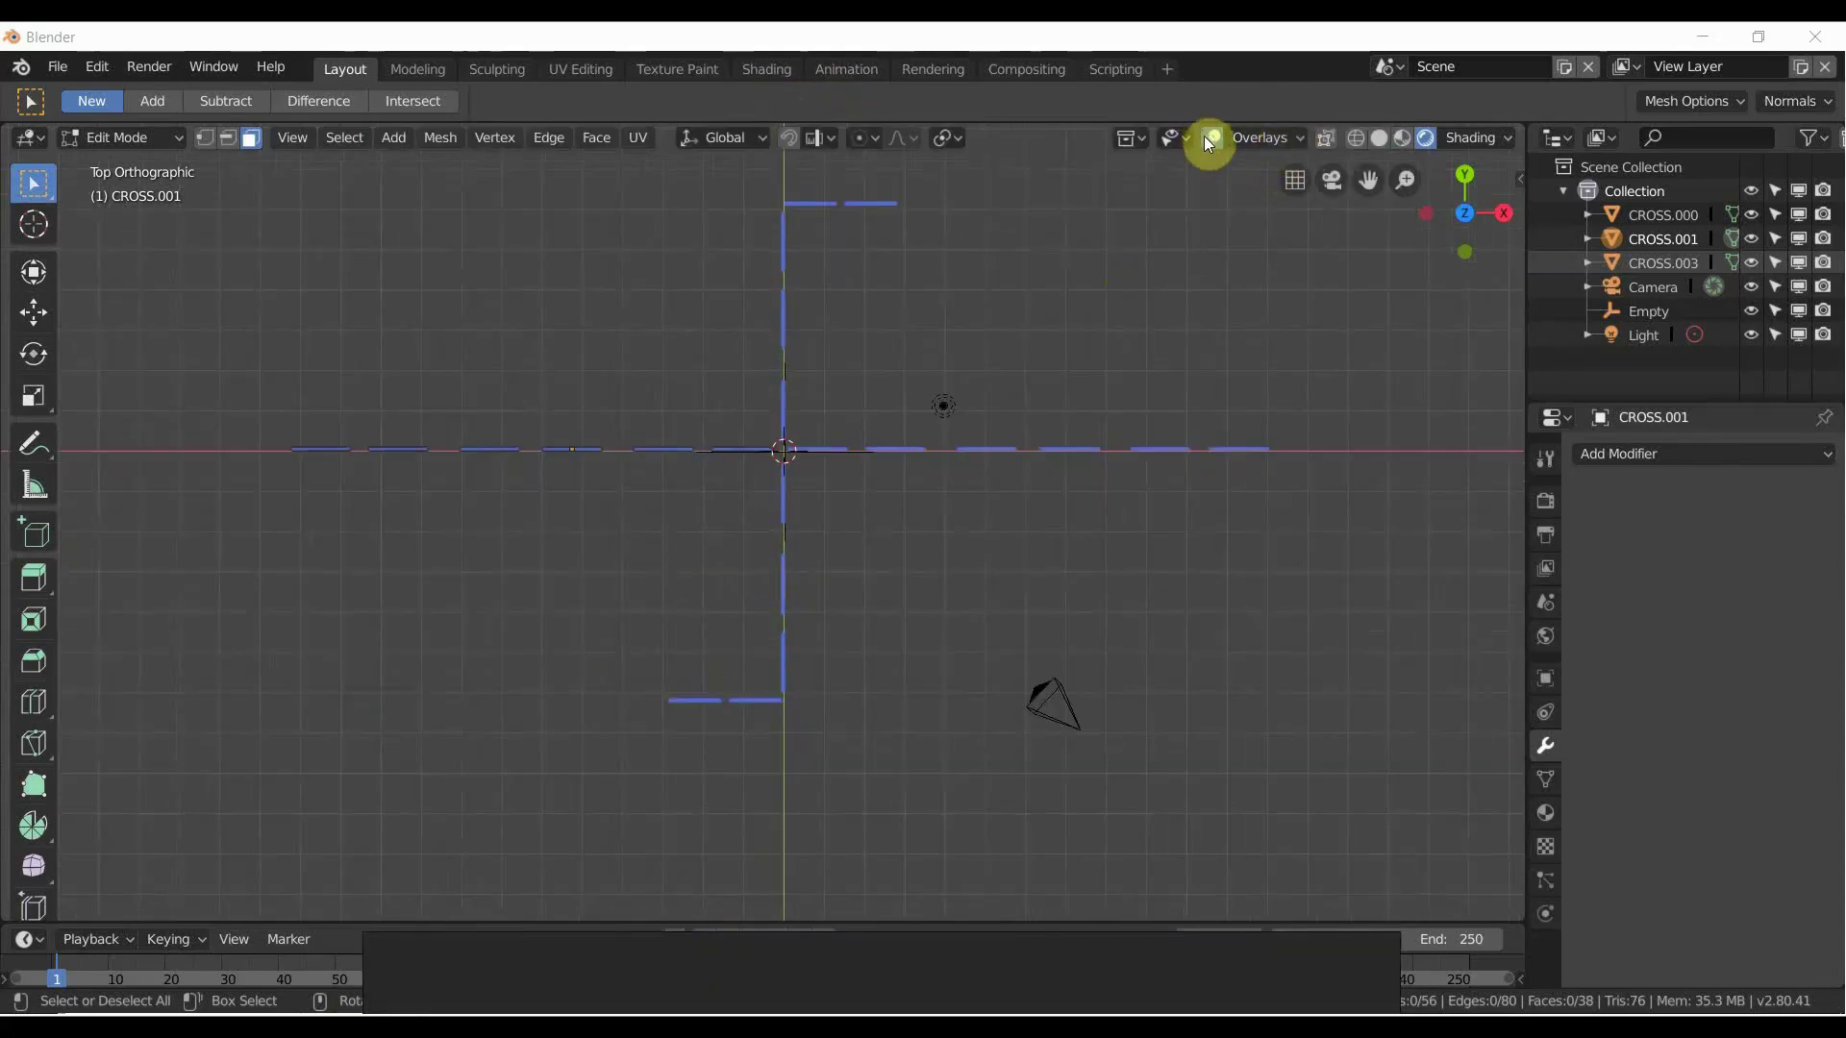
pyautogui.click(1211, 138)
pyautogui.moveTo(494, 459); pyautogui.dragTo(564, 465, button='middle')
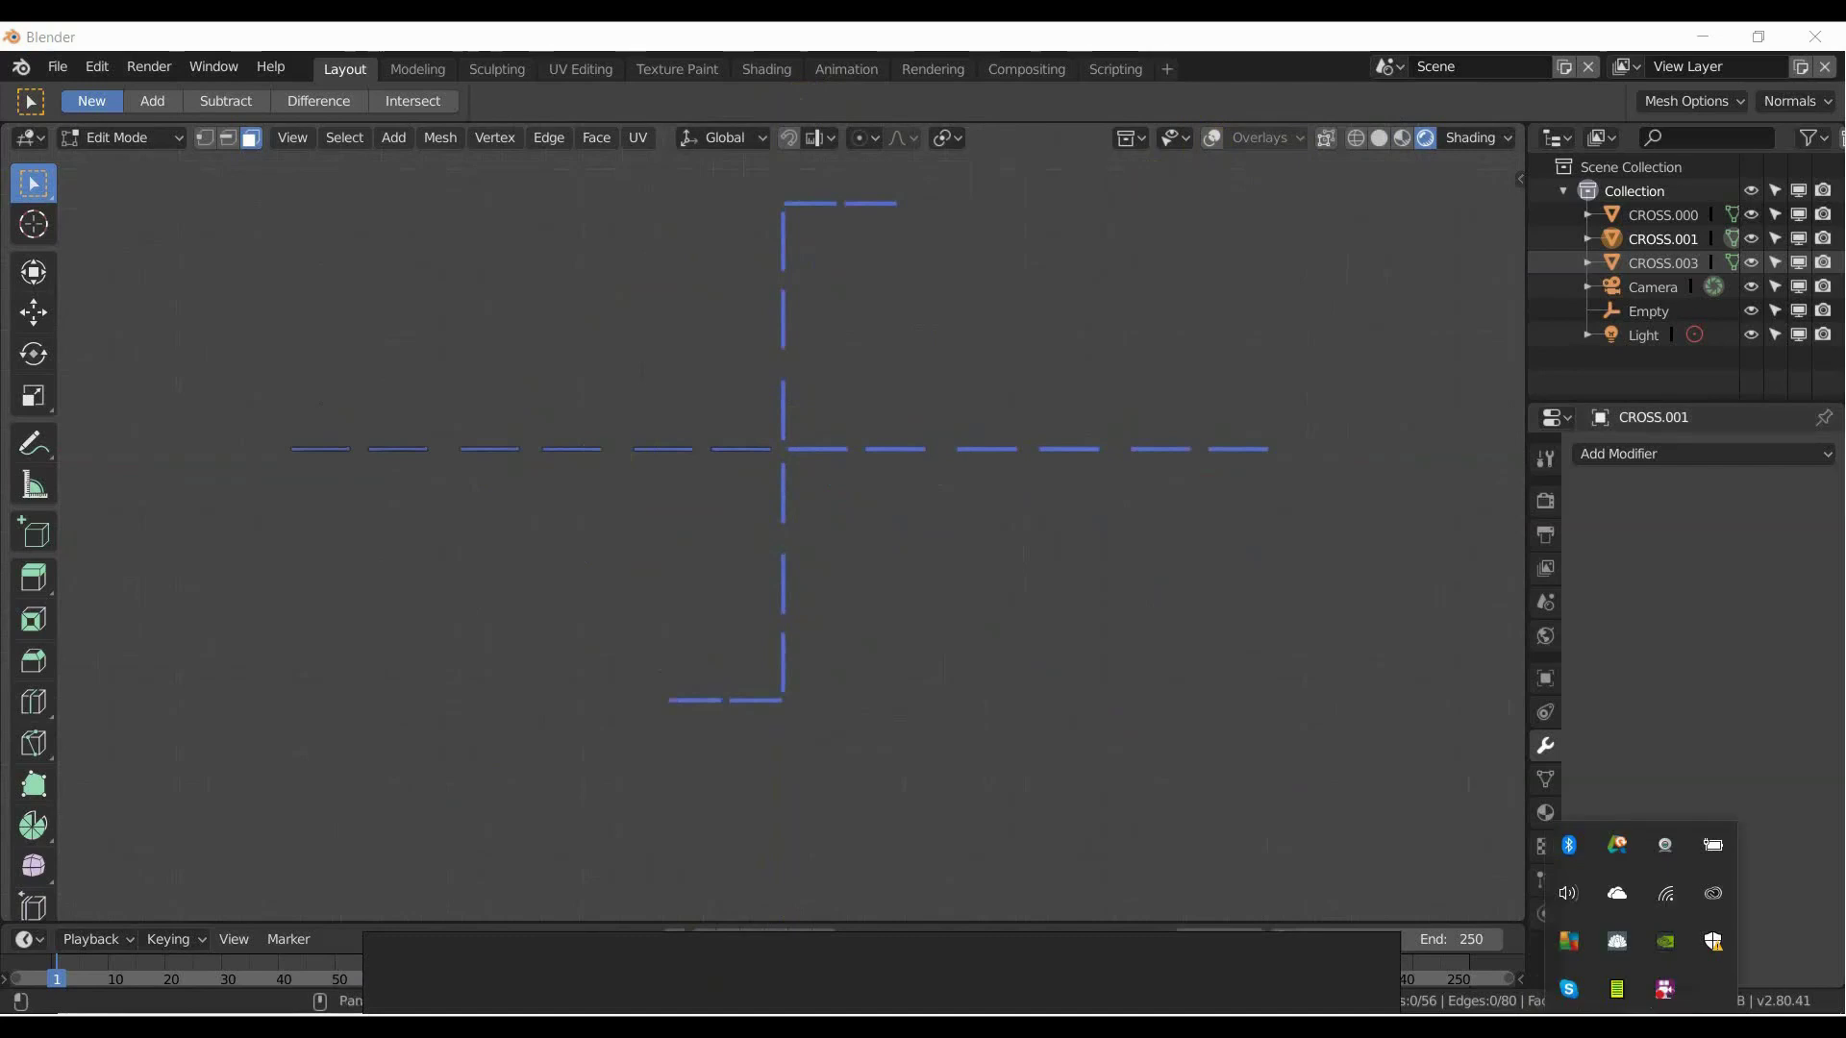
pyautogui.rightClick(1669, 992)
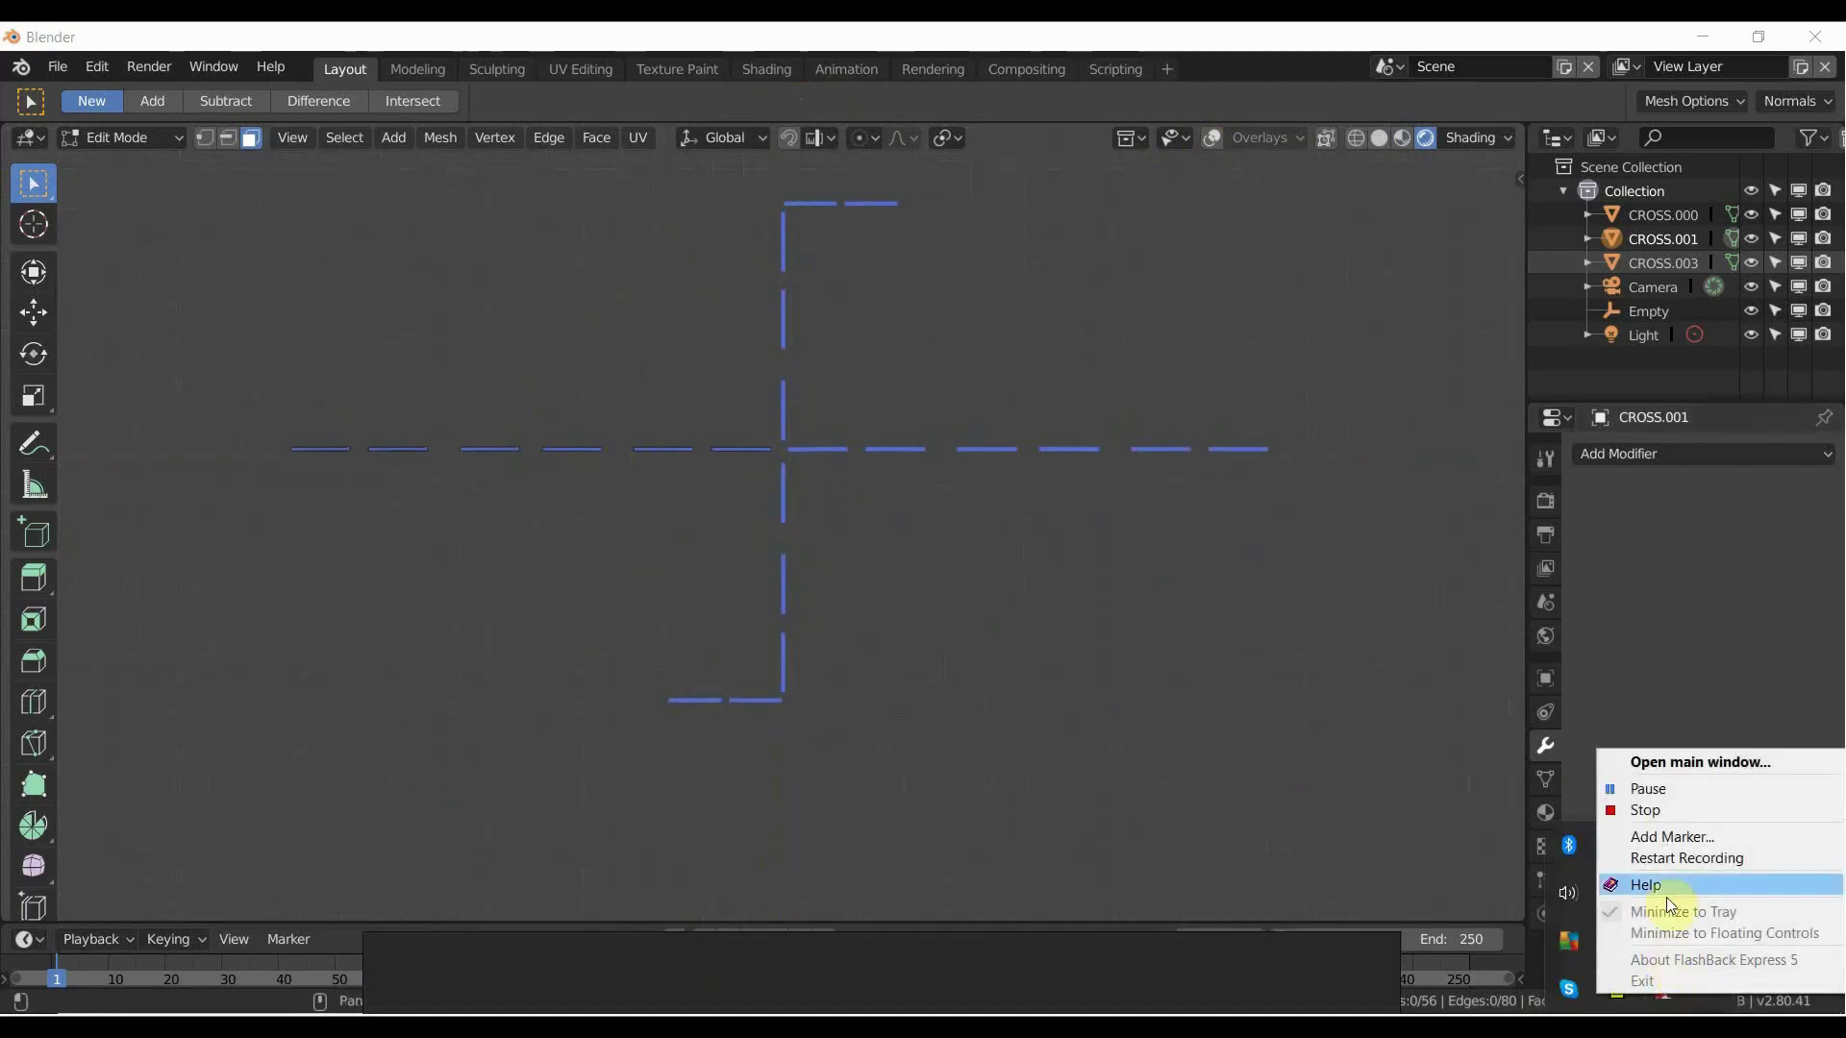
pyautogui.click(1651, 817)
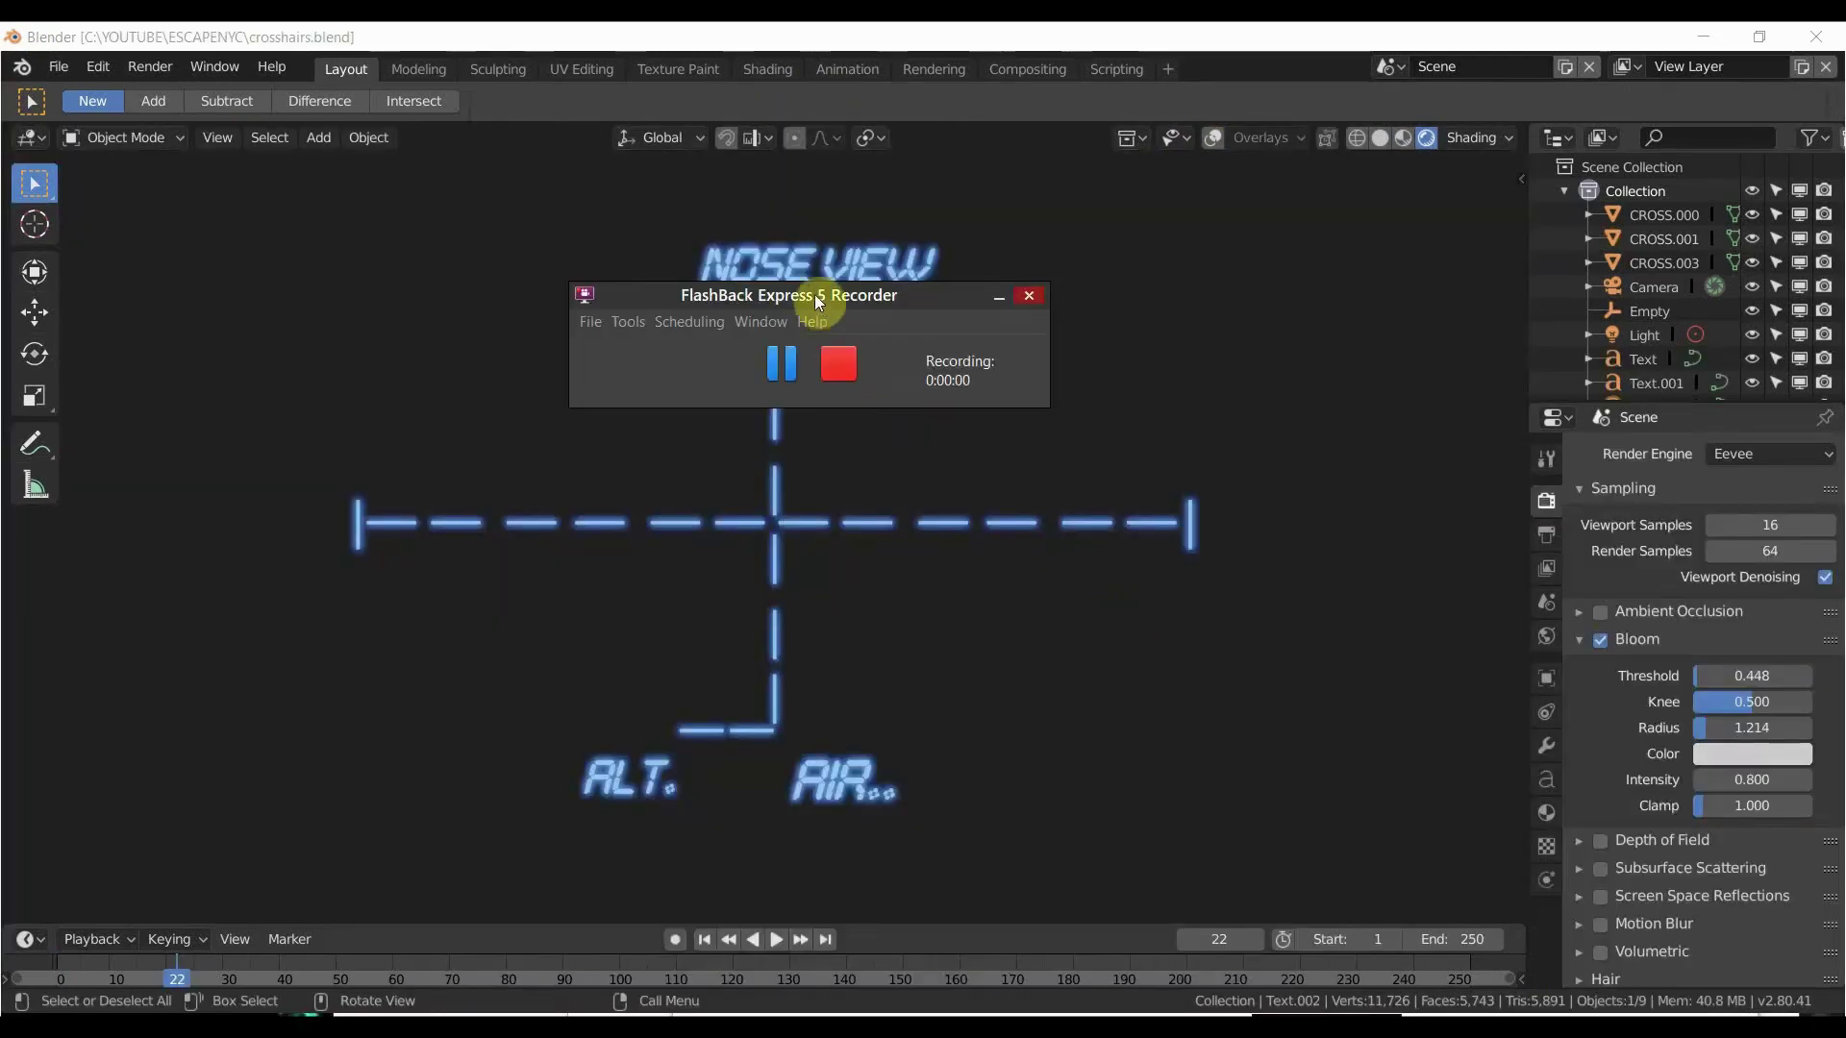
pyautogui.moveTo(805, 286); pyautogui.dragTo(319, 963)
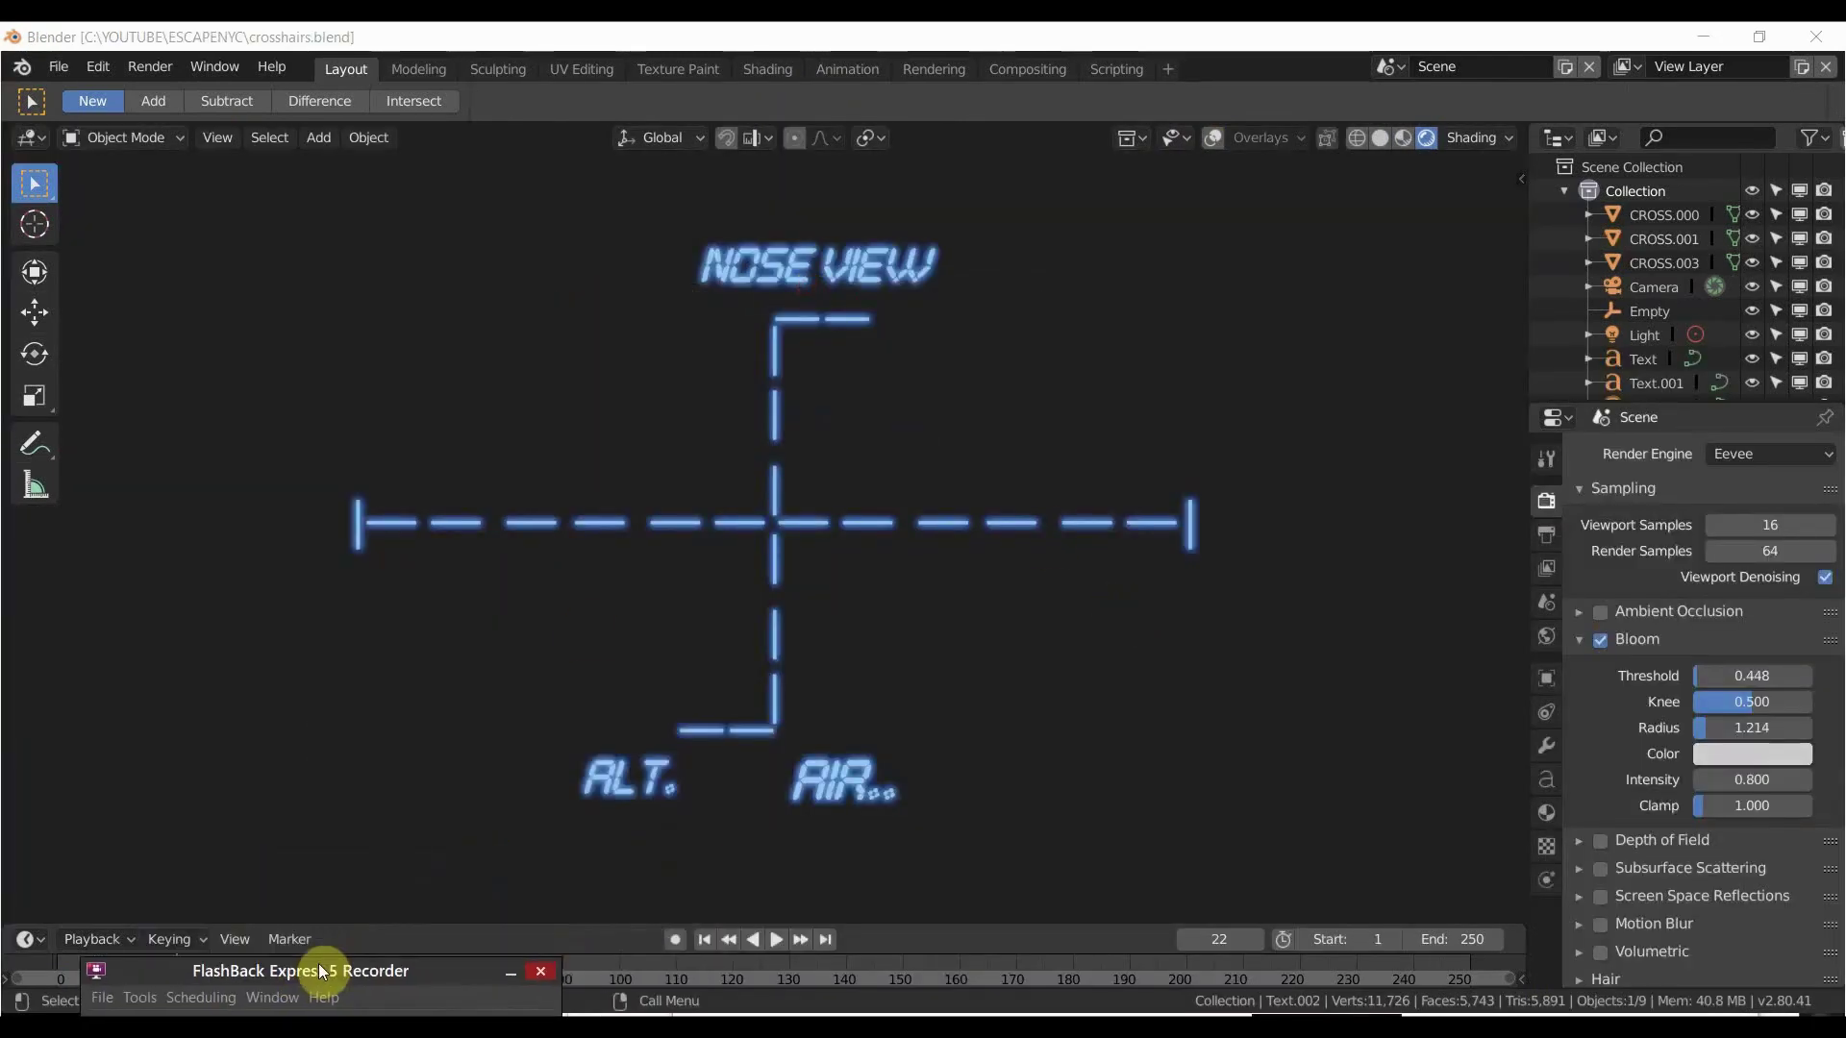
pyautogui.moveTo(742, 546); pyautogui.dragTo(827, 491, button='middle')
pyautogui.moveTo(498, 971); pyautogui.dragTo(195, 933)
# Switch to the giphy.gif reference in Photos, place it beside the crosshair and examine its NOSE VIEW, ALT and AIR lettering.
pyautogui.click(893, 995)
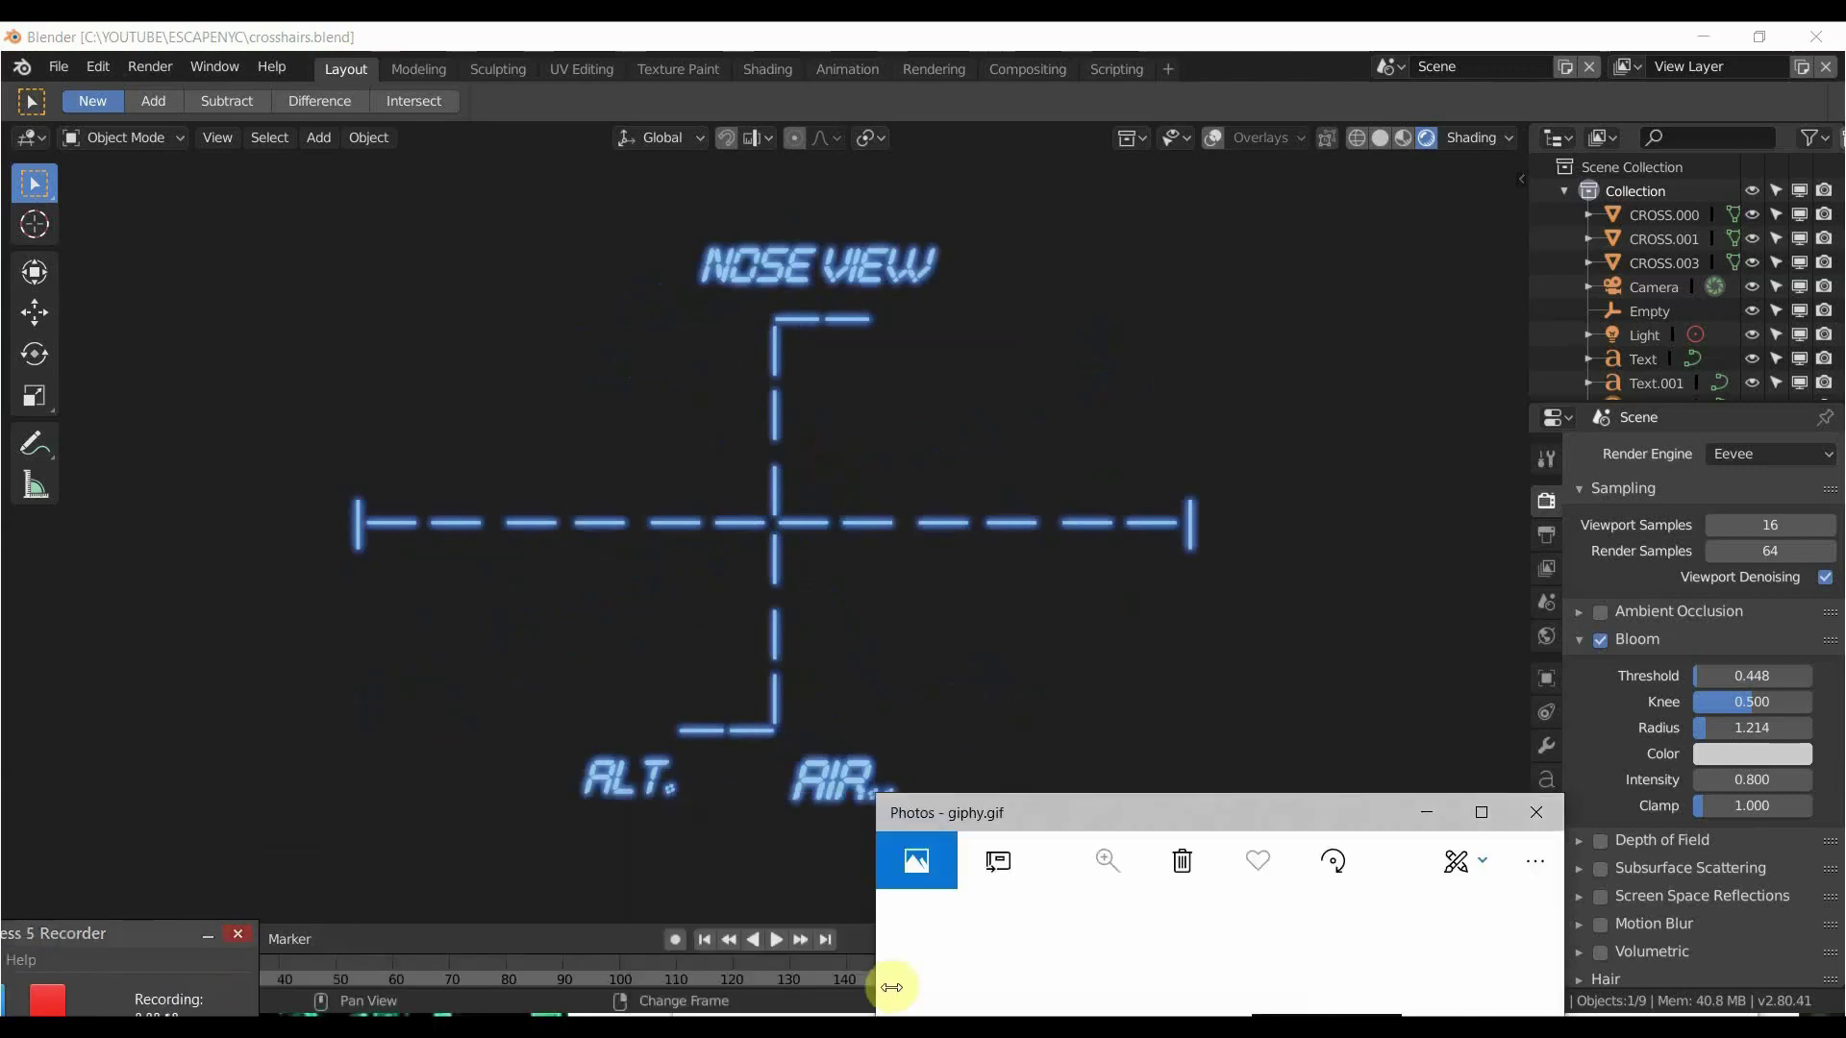
pyautogui.moveTo(1024, 810); pyautogui.dragTo(336, 278)
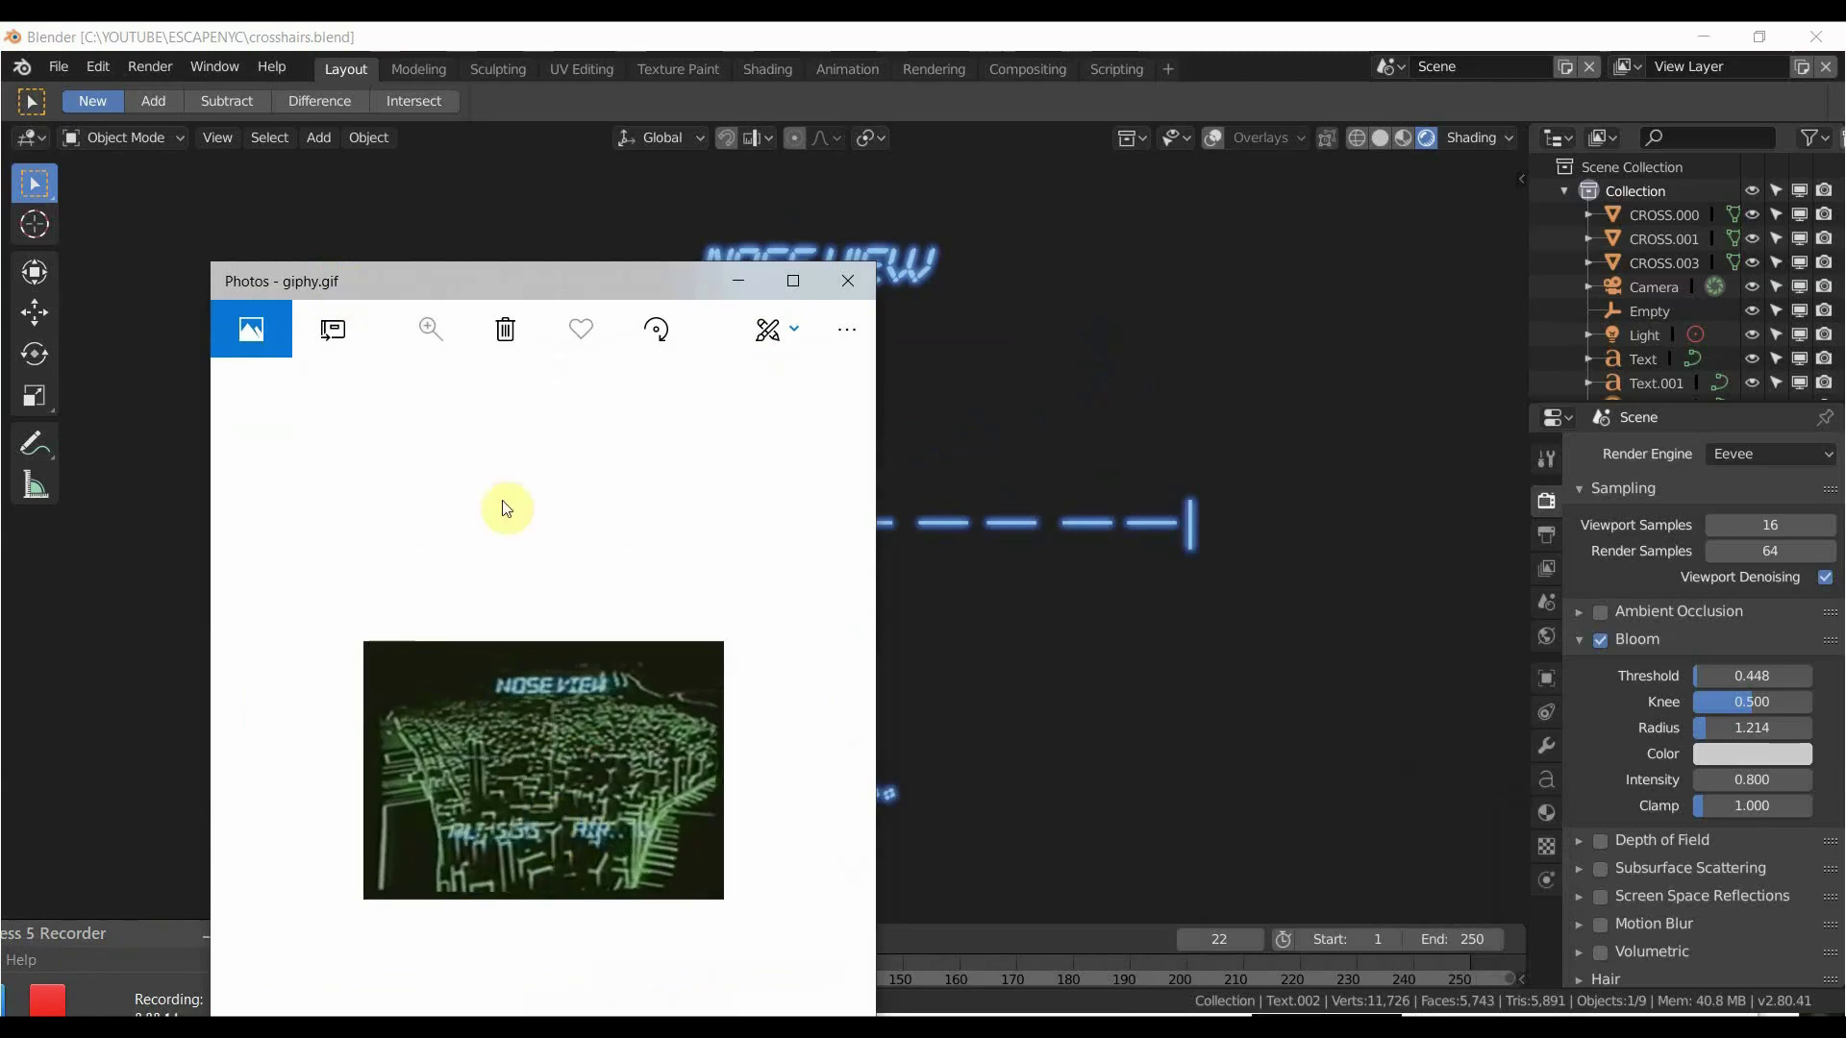
pyautogui.moveTo(440, 267); pyautogui.dragTo(238, 143)
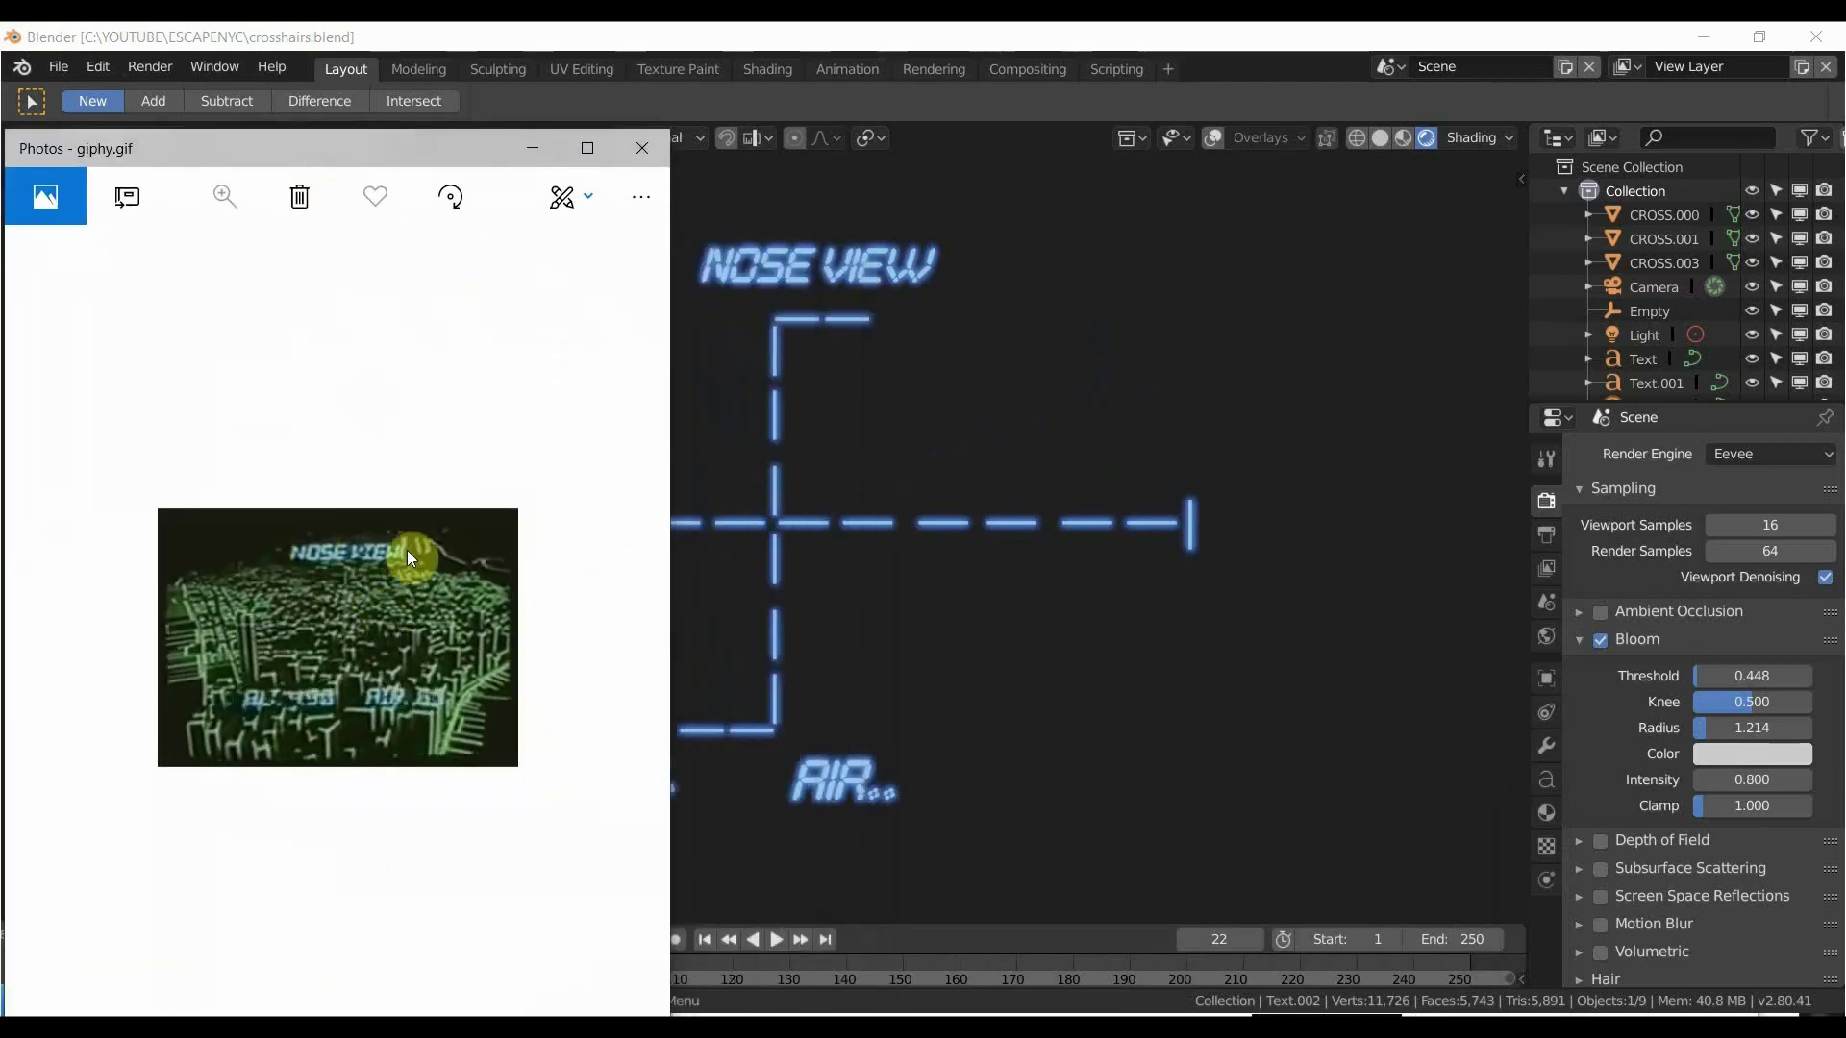
pyautogui.click(373, 646)
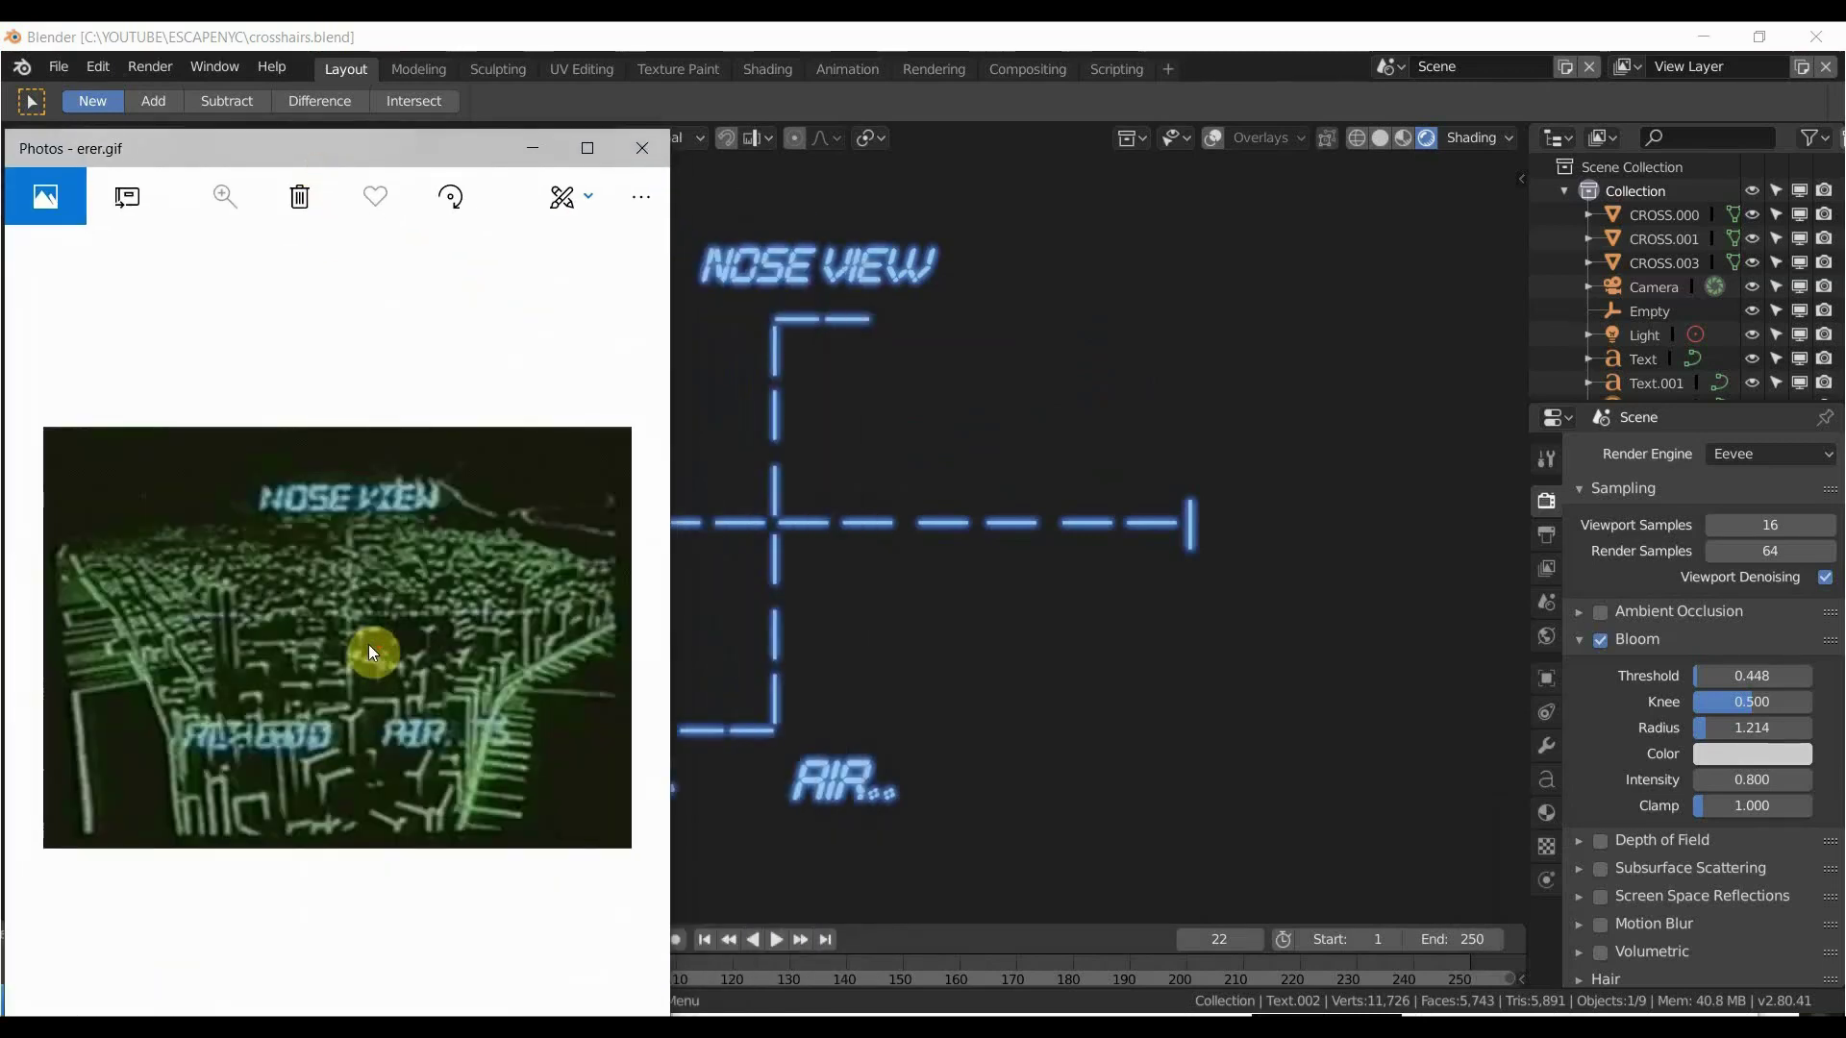
pyautogui.scroll(-1, 369, 646)
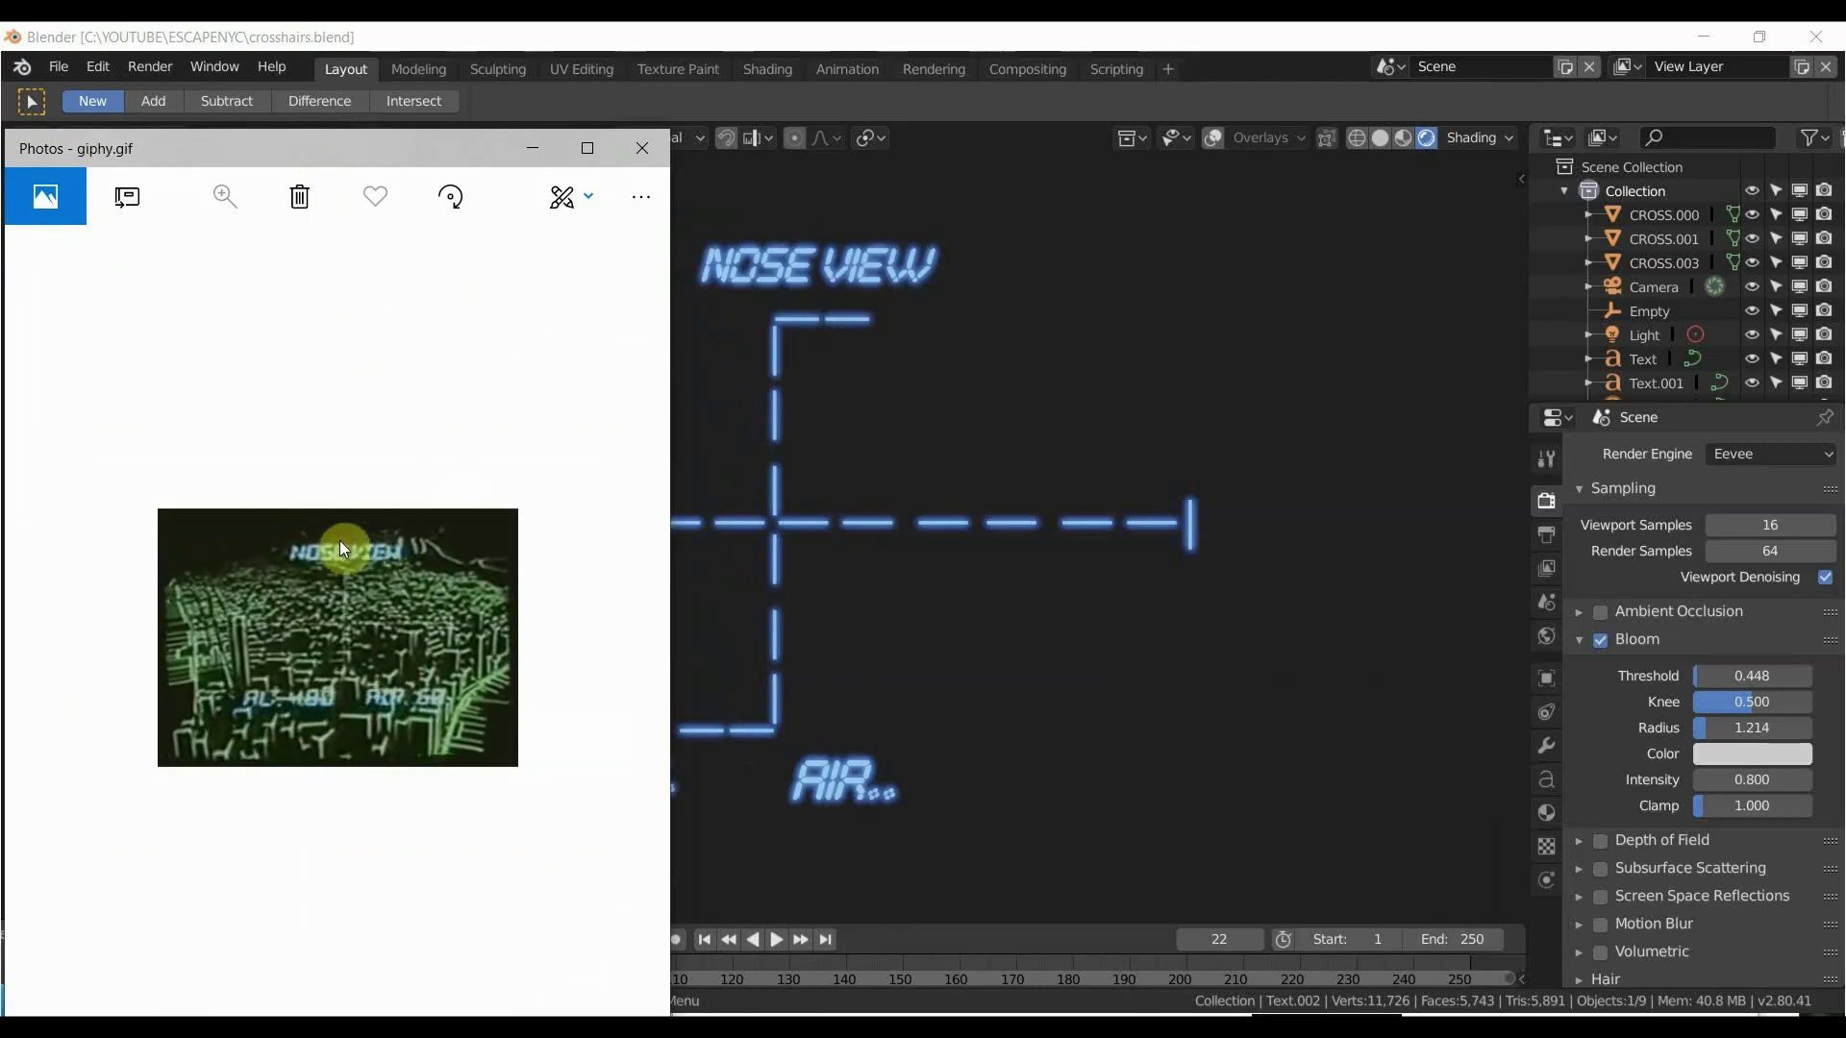
# Select the NOSE VIEW text, show the viewport overlays, inspect its font settings and compare the lettering with the reference GIF.
pyautogui.click(775, 272)
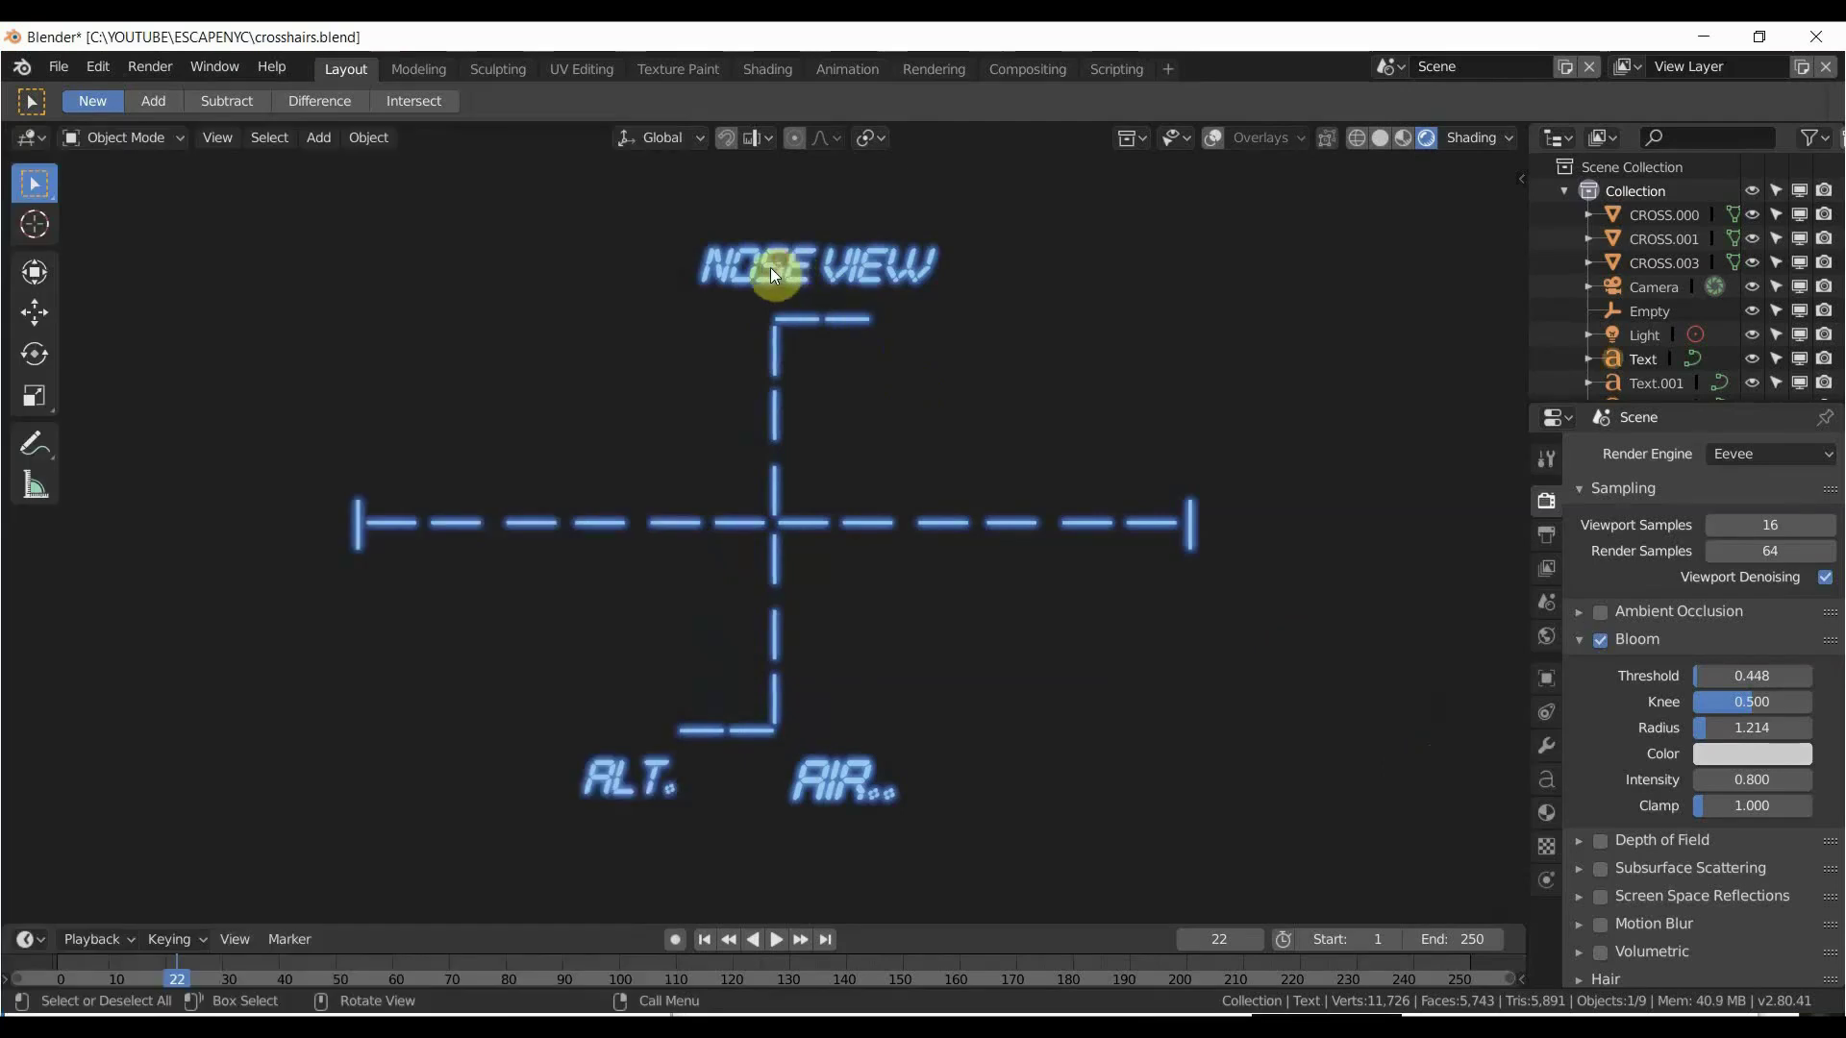
pyautogui.click(1214, 137)
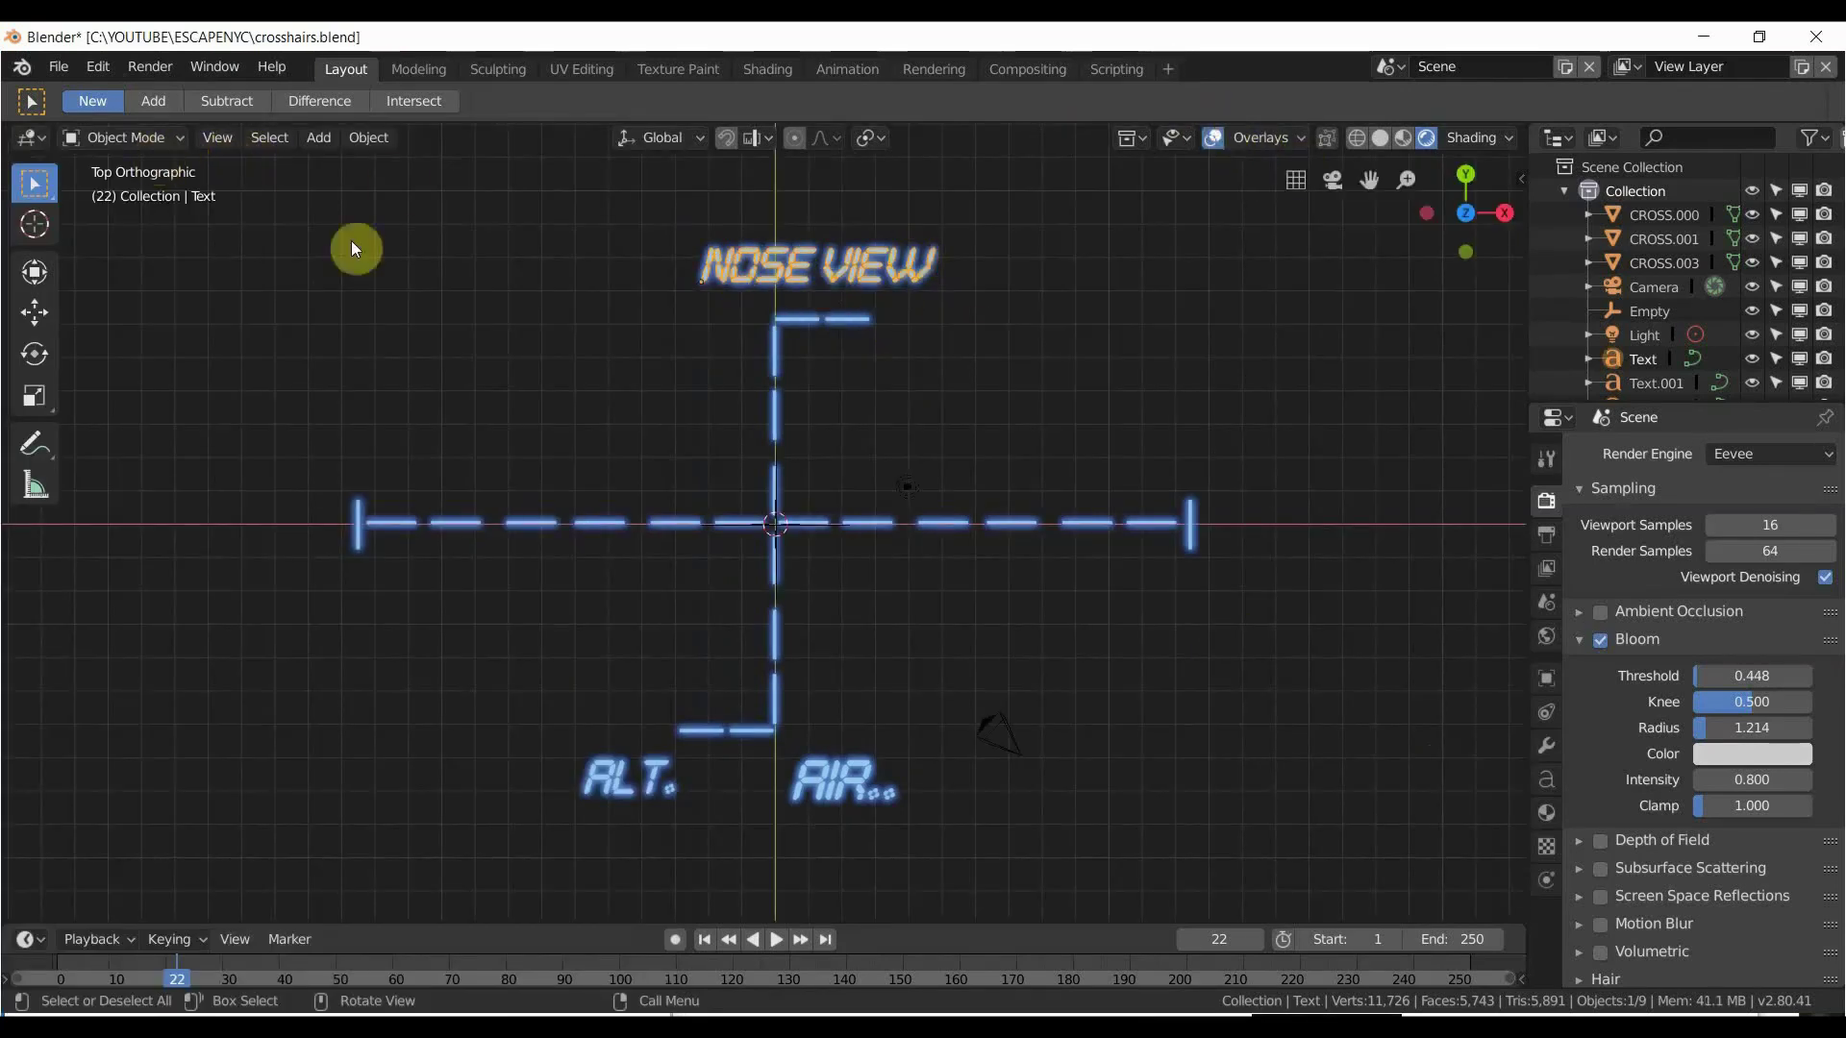
pyautogui.click(1545, 780)
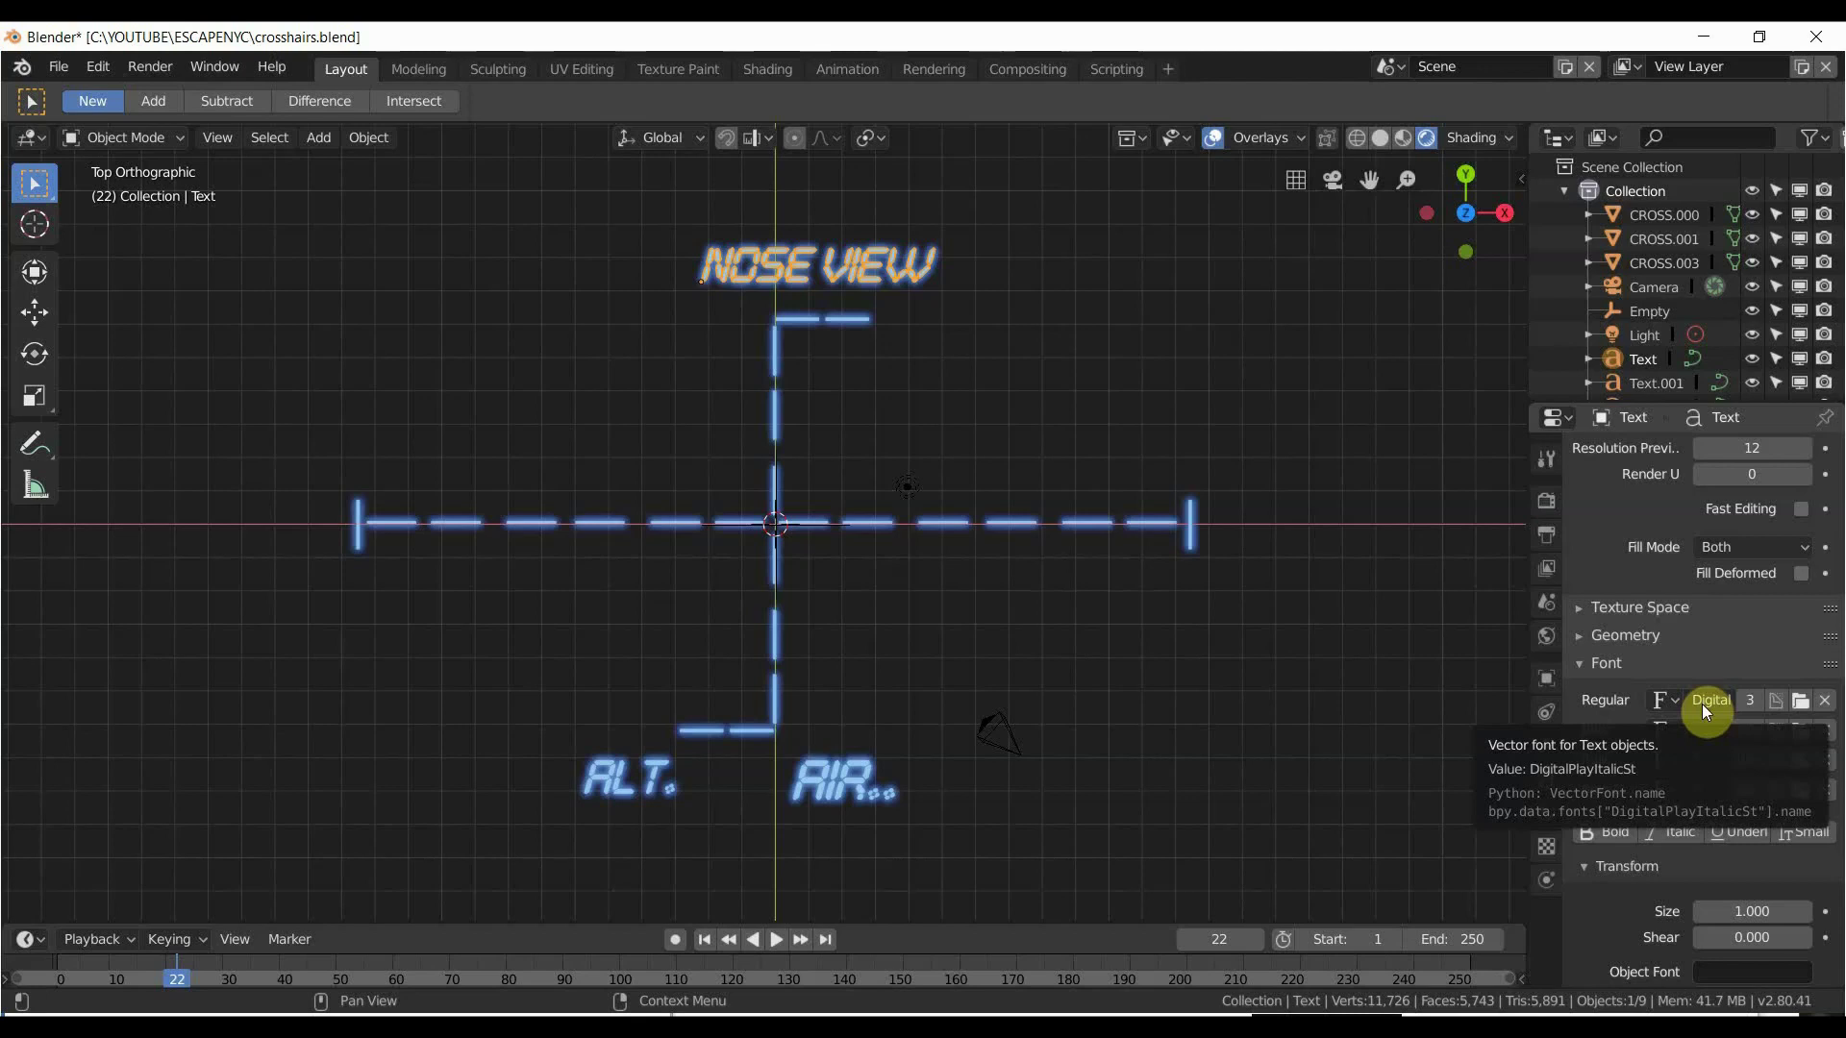
pyautogui.click(854, 794)
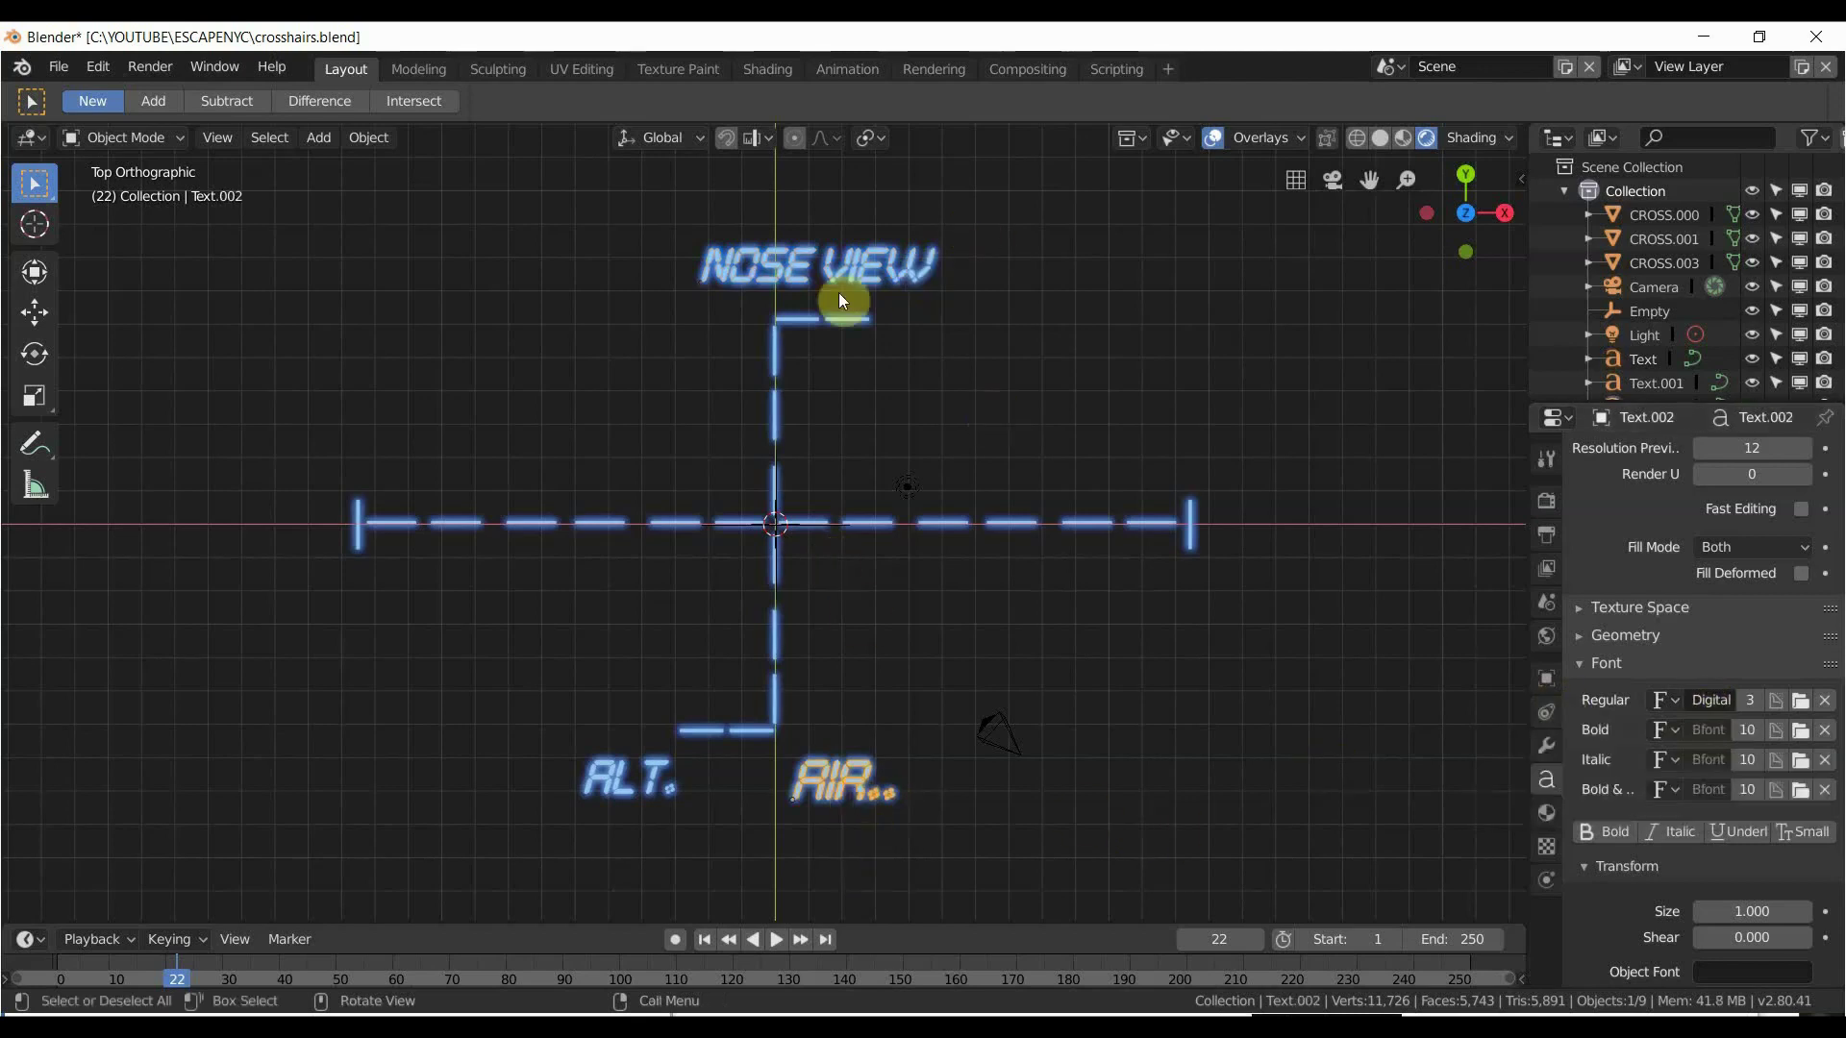
pyautogui.hotkey('alt', 'Tab')
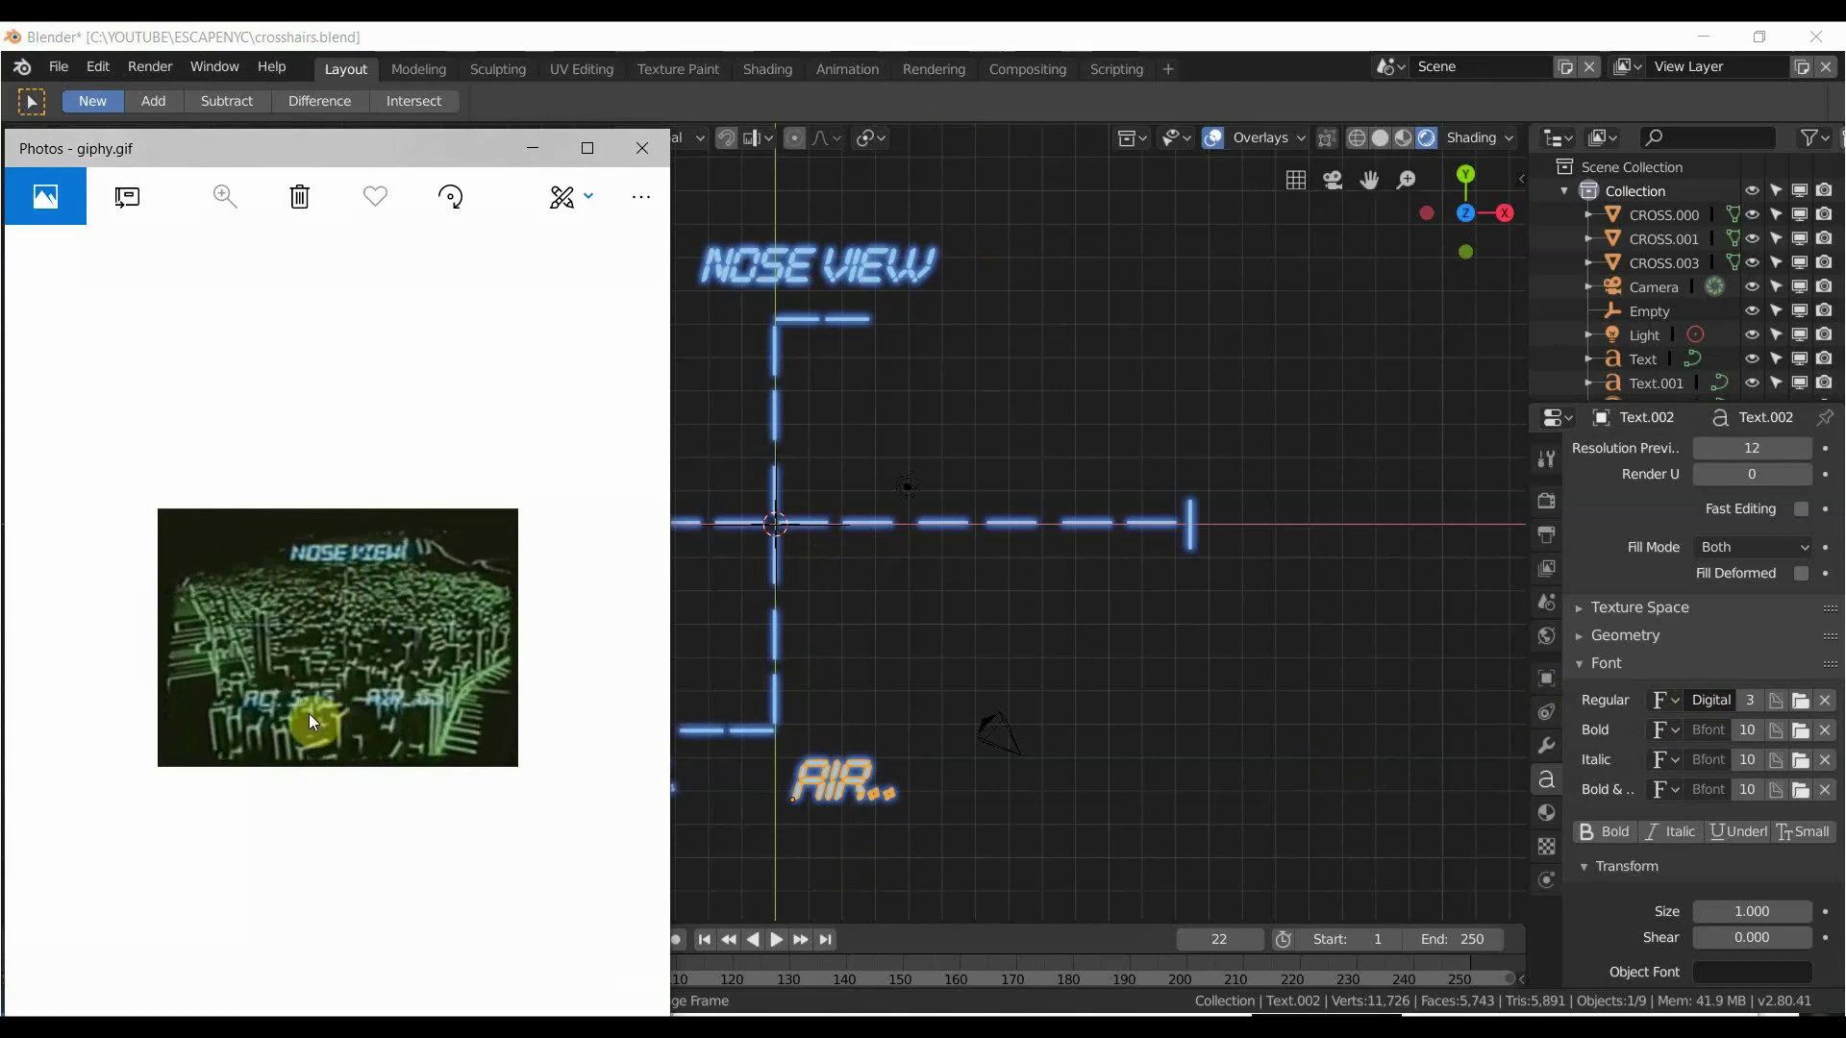
# Try editing the characters at the end of the AIR text in Edit Mode, then return to Object Mode.
pyautogui.click(810, 803)
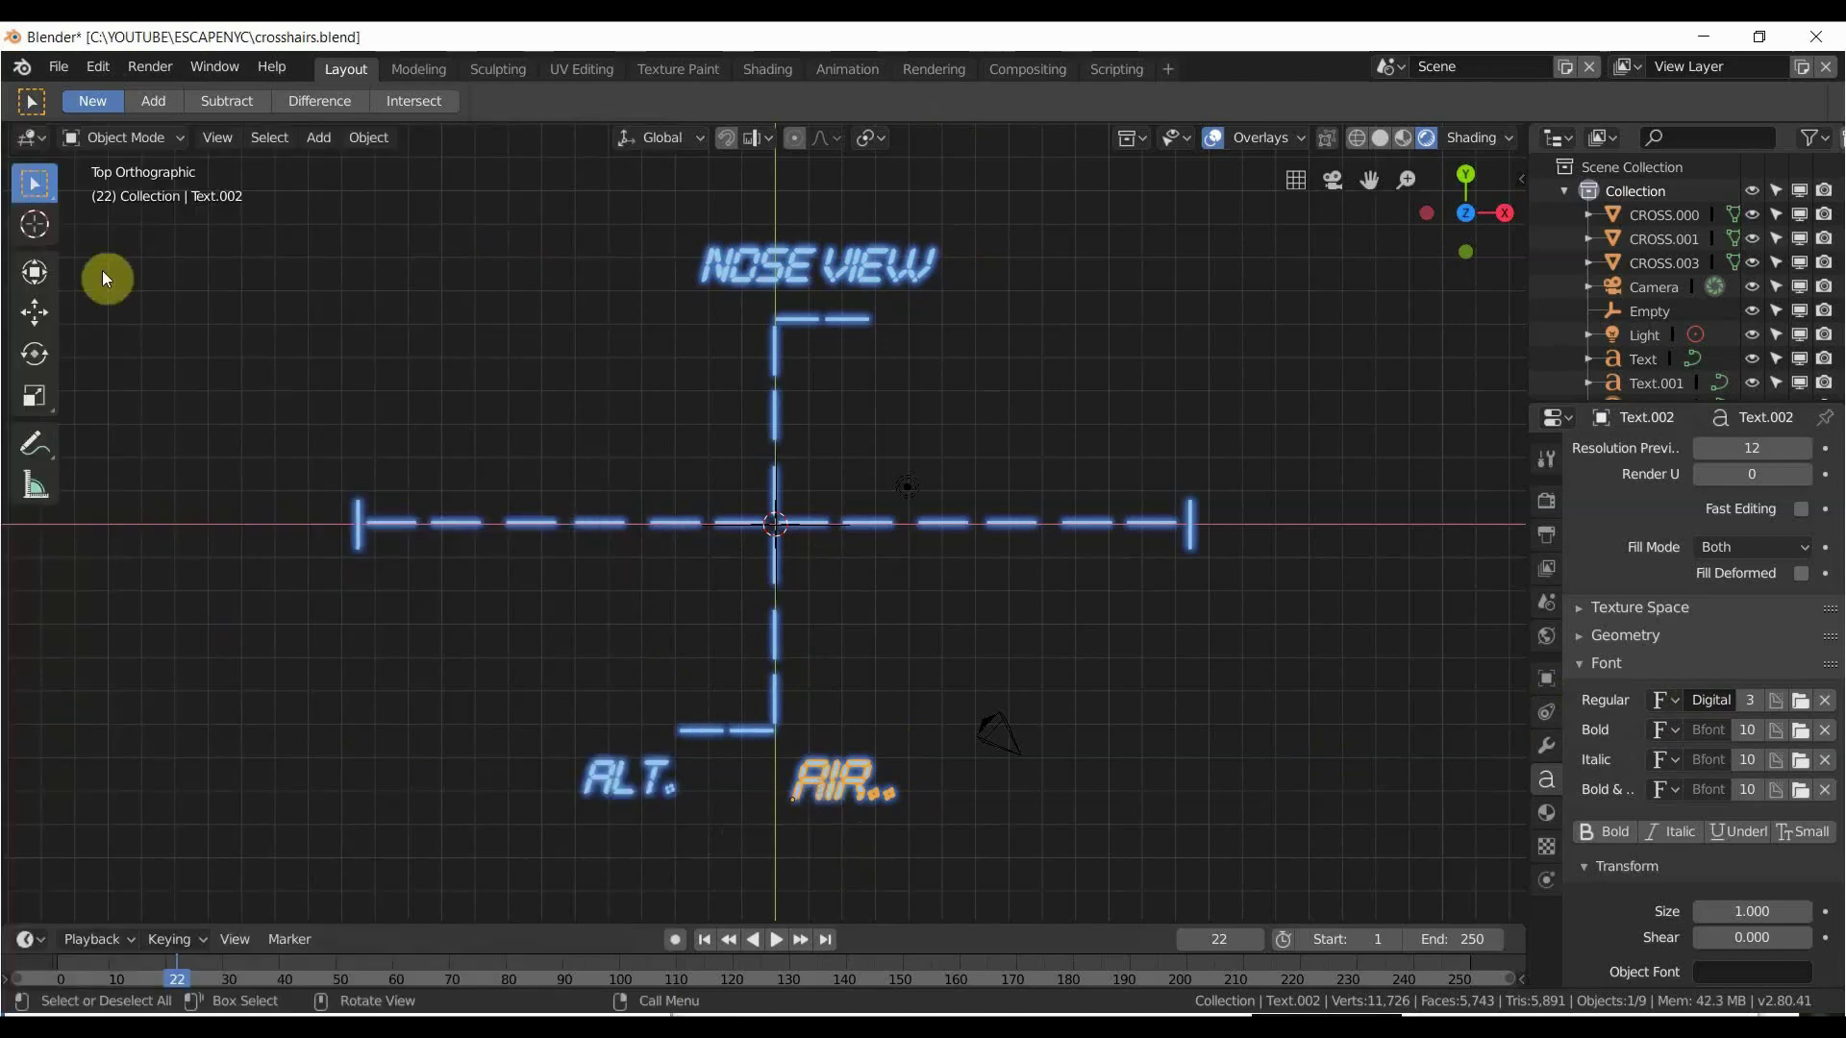
pyautogui.click(128, 144)
pyautogui.click(127, 189)
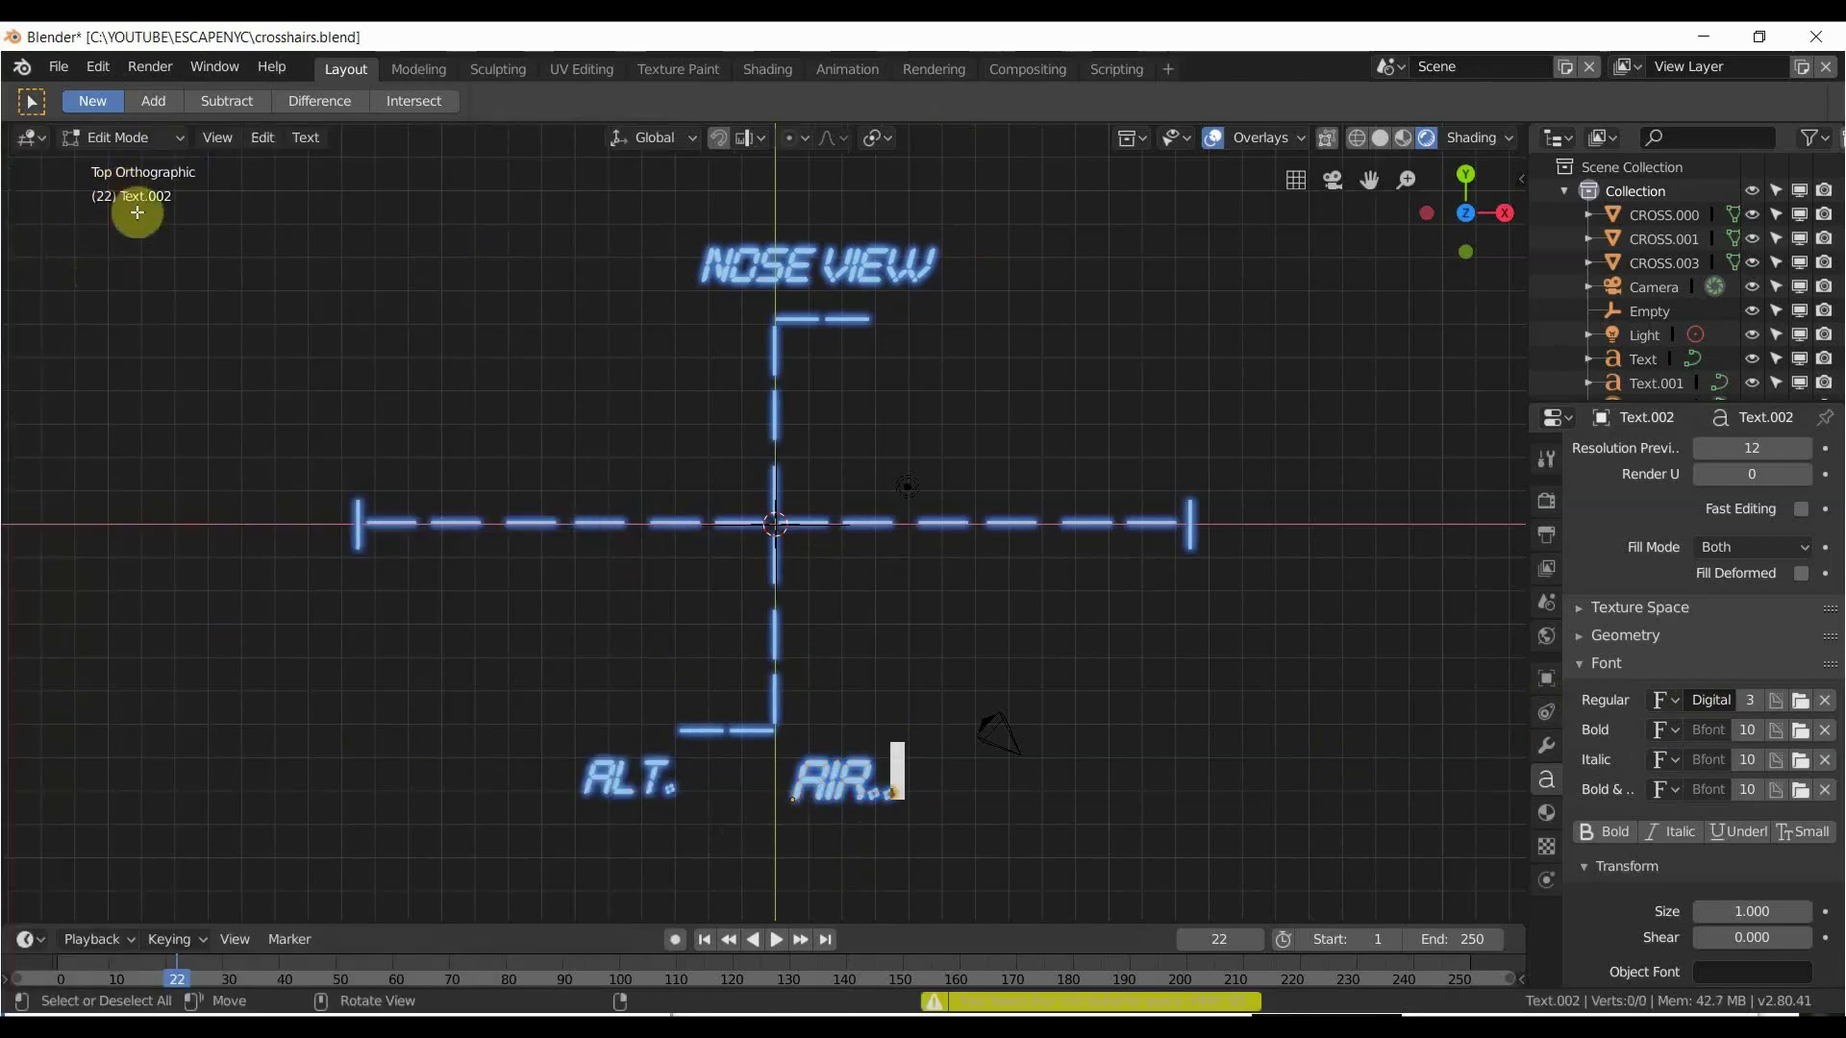
pyautogui.press('BackSpace')
pyautogui.scroll(1, 865, 827)
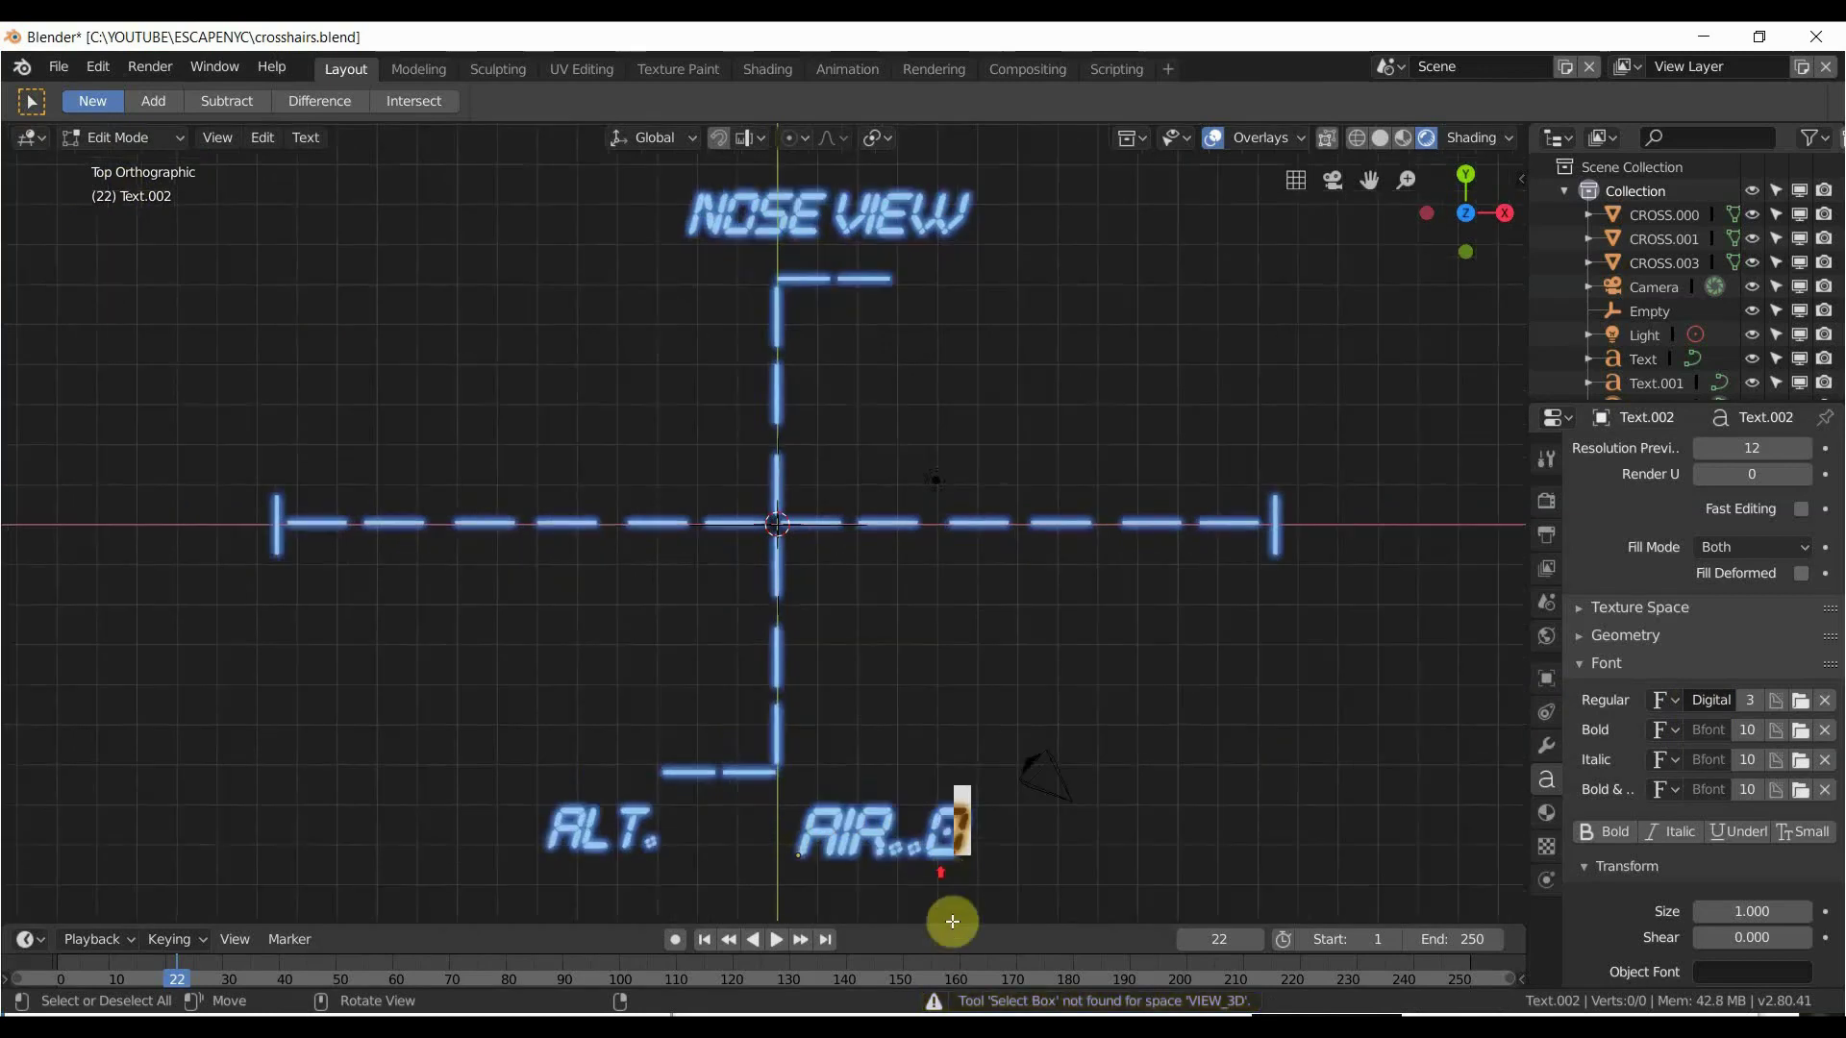
pyautogui.click(107, 140)
pyautogui.click(124, 165)
pyautogui.scroll(-4, 746, 668)
pyautogui.scroll(2, 824, 642)
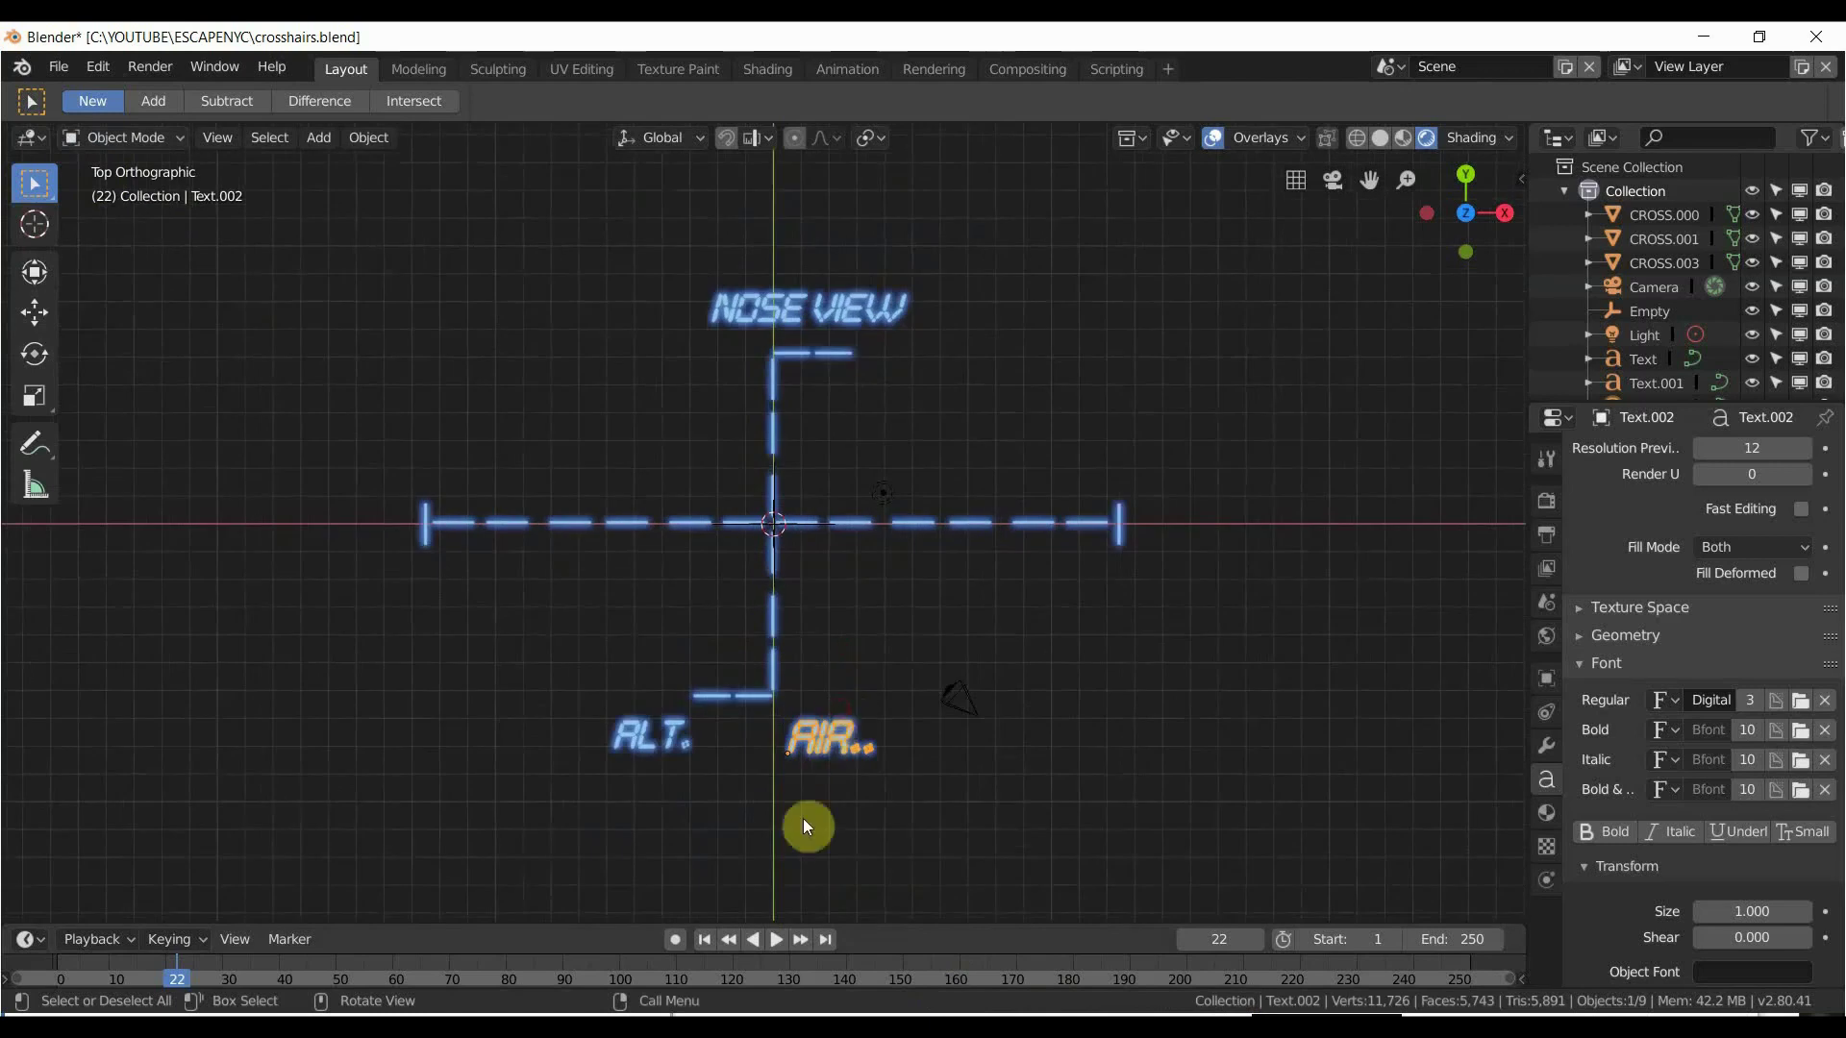
pyautogui.scroll(2, 876, 683)
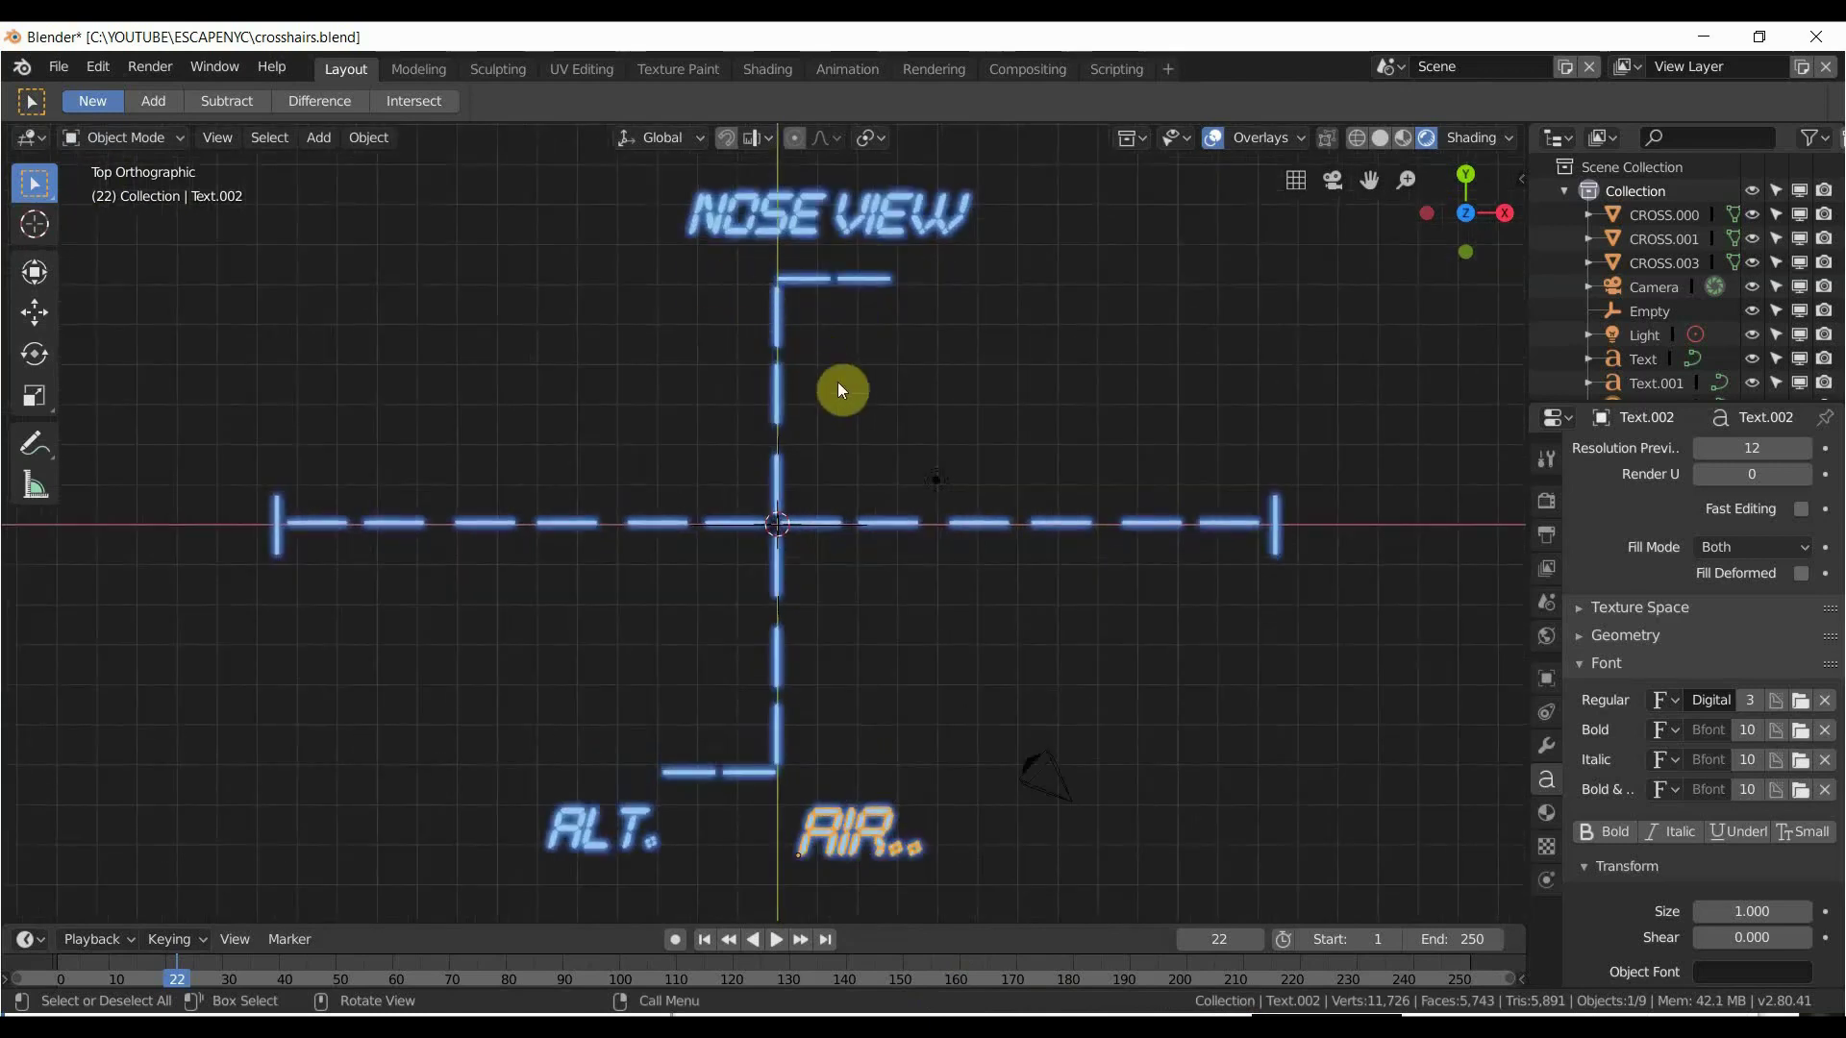
pyautogui.scroll(-1, 815, 517)
# Add a new text object, move it to the empty area beyond the crosshair's upper positive X side and deselect it.
pyautogui.click(742, 274)
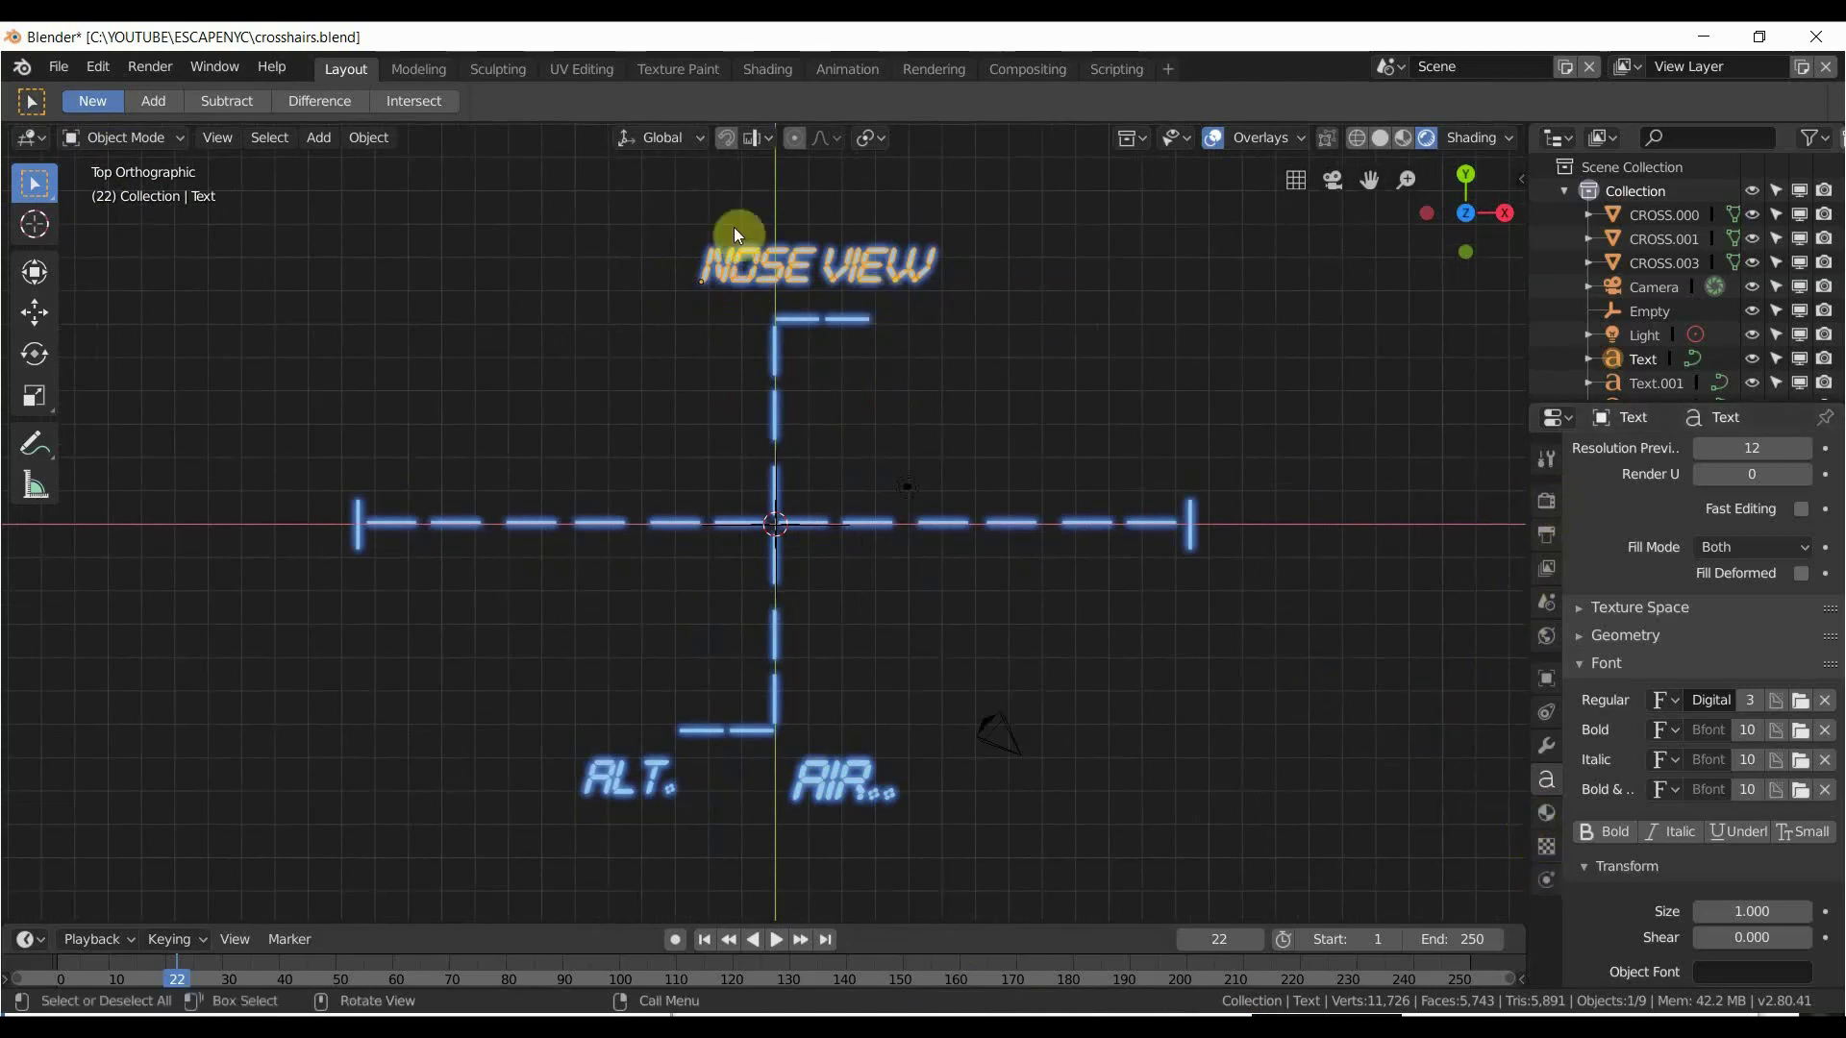
pyautogui.click(327, 137)
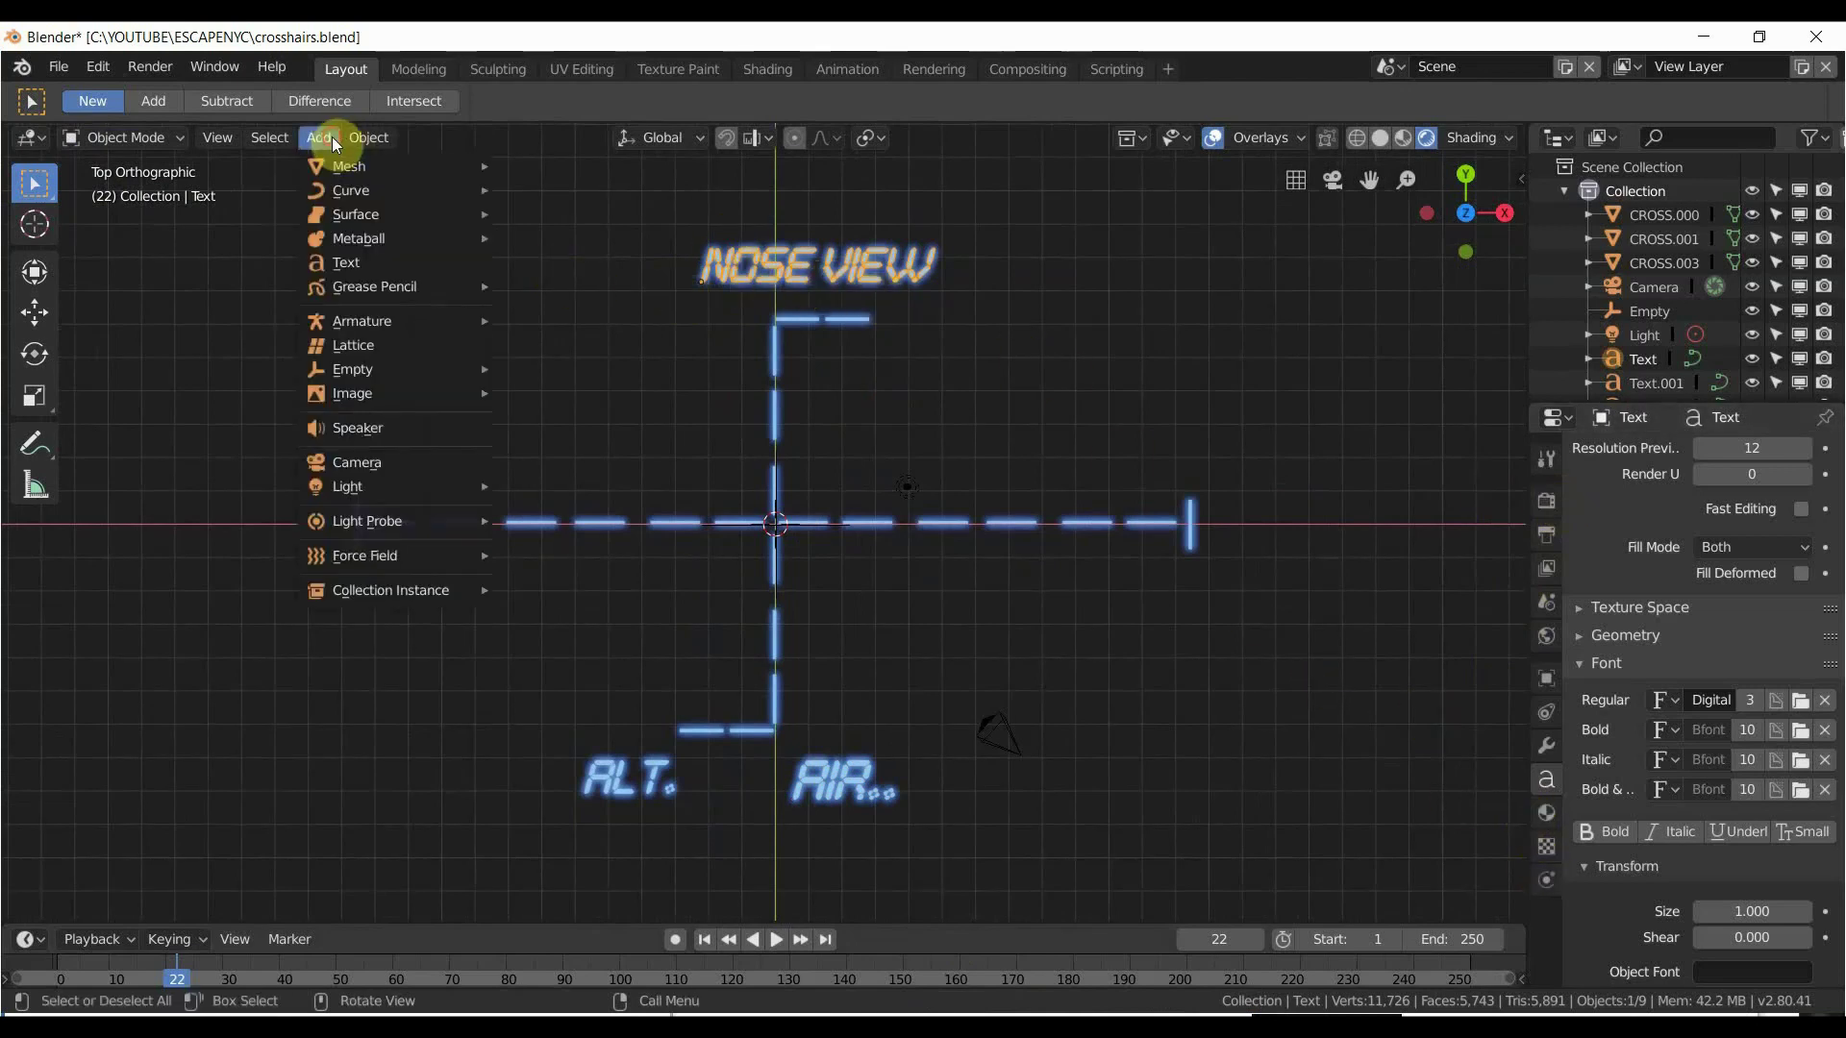
pyautogui.click(346, 253)
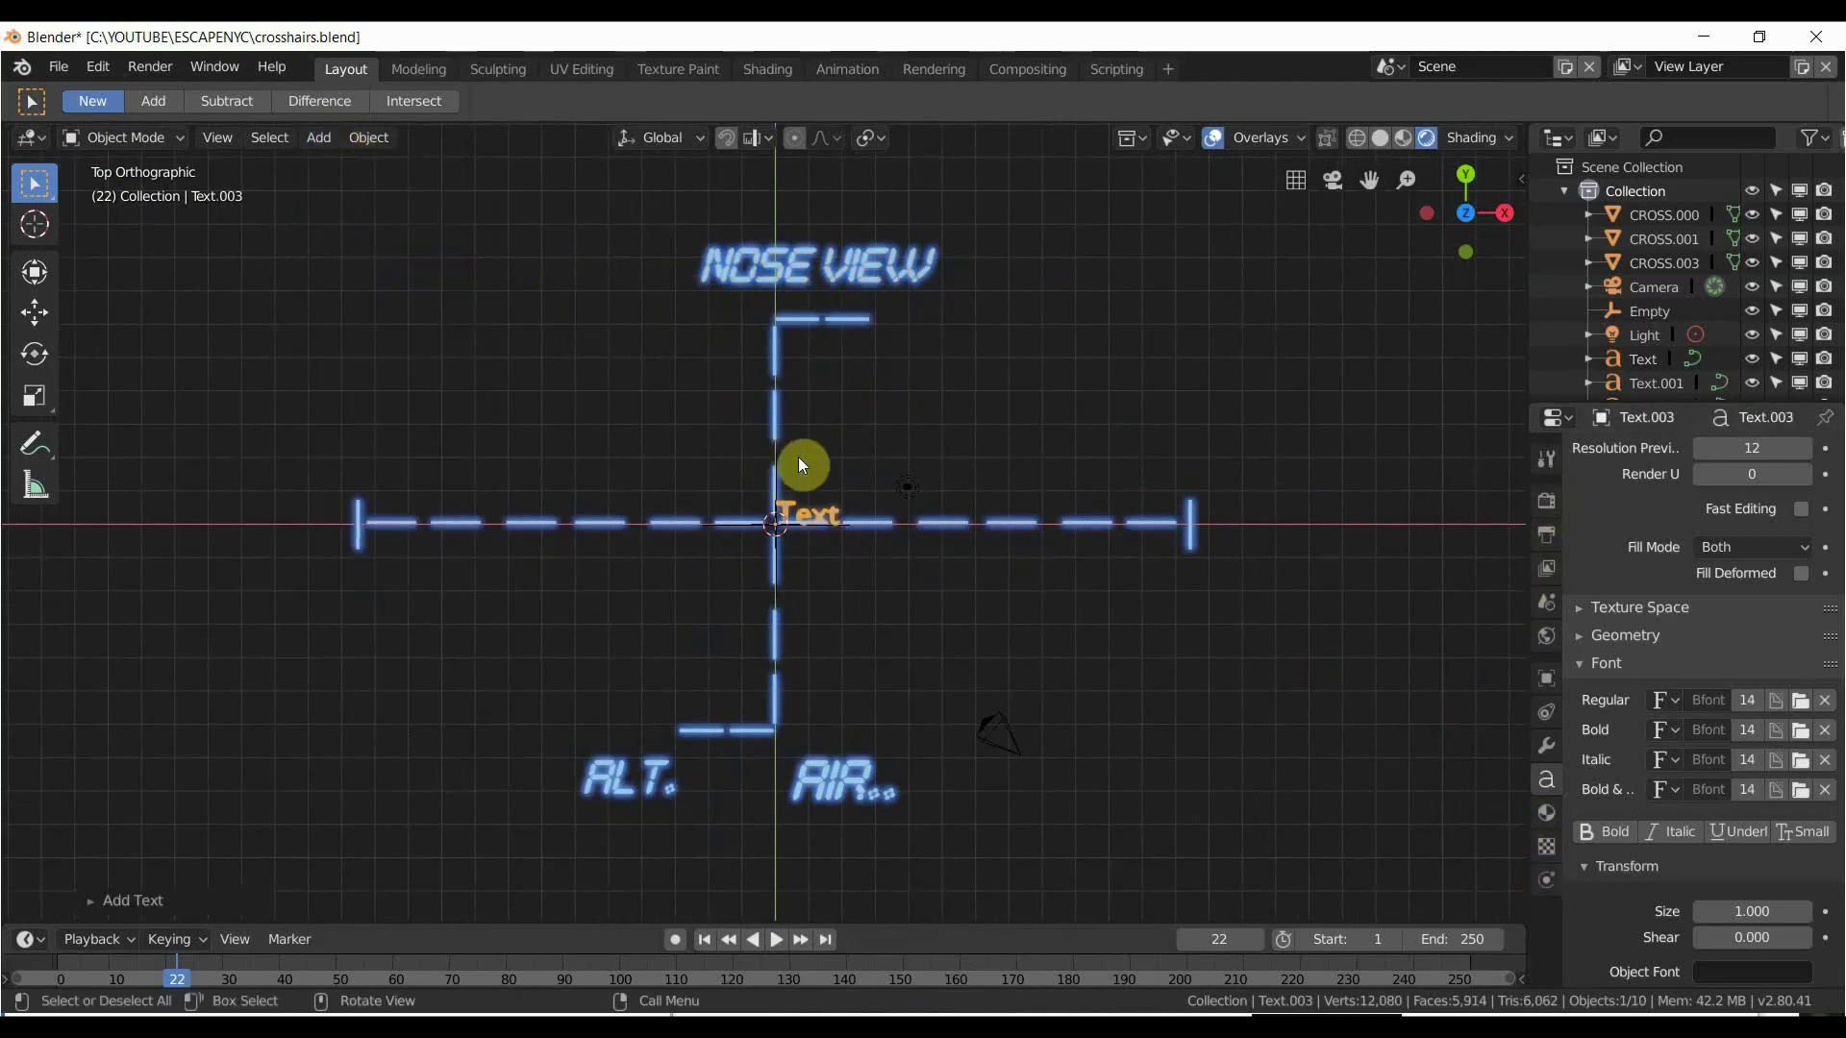
pyautogui.press('g')
pyautogui.click(1259, 284)
pyautogui.hotkey('alt', 'a')
# Browse the Digital-Play-Italic-St folder for the new text's regular font, then cancel without loading one.
pyautogui.click(1545, 744)
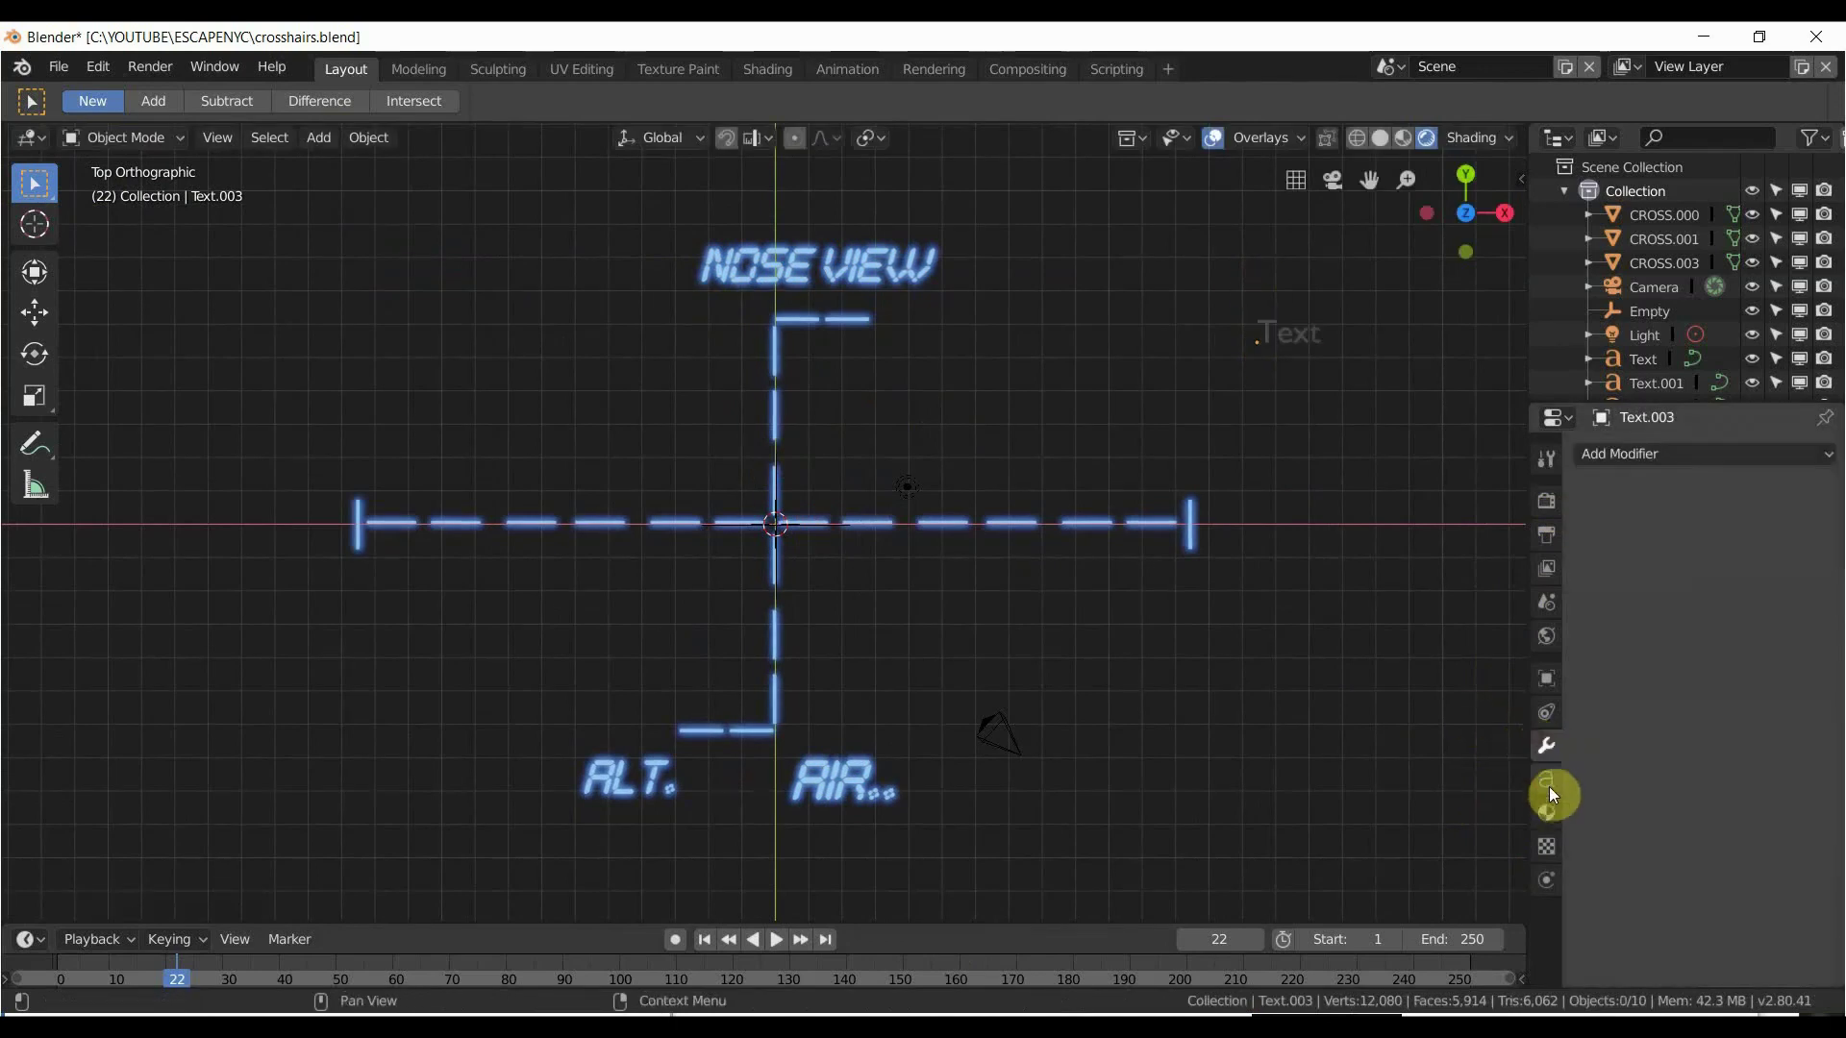
pyautogui.click(1545, 780)
pyautogui.scroll(2, 1709, 732)
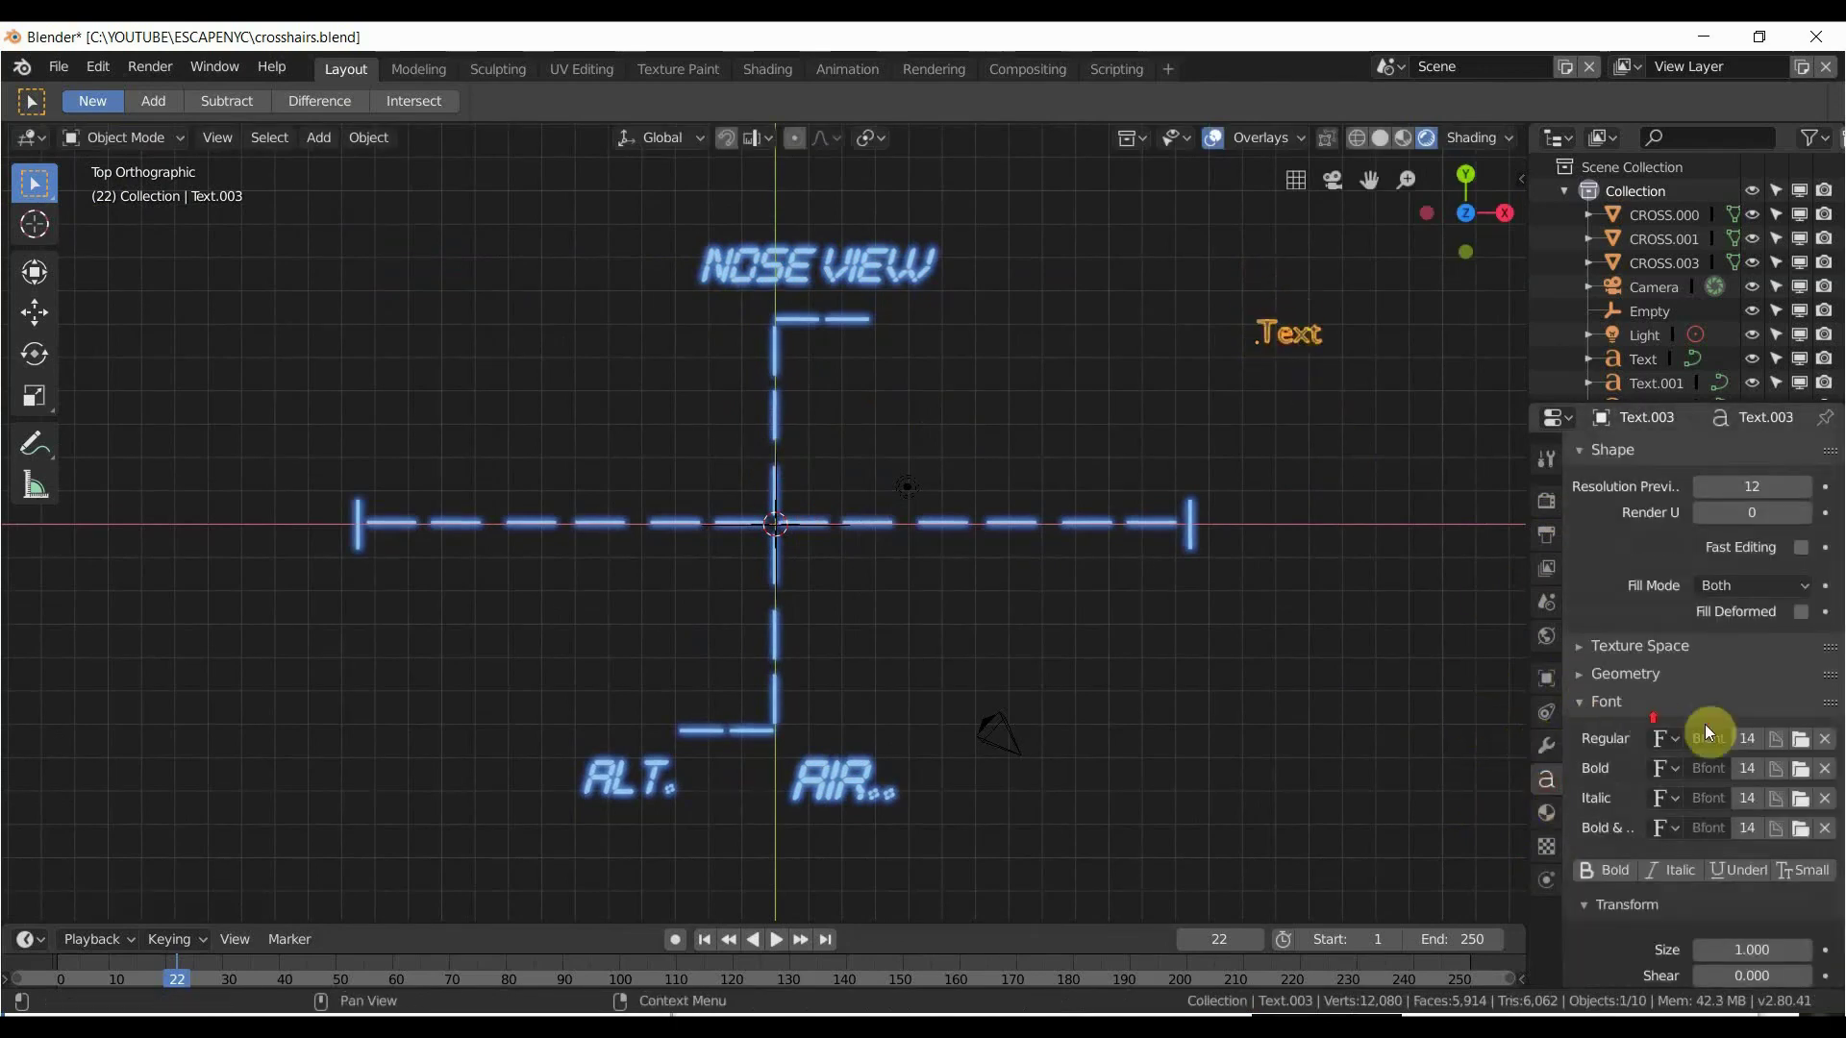
pyautogui.click(1779, 742)
pyautogui.click(375, 248)
pyautogui.click(375, 287)
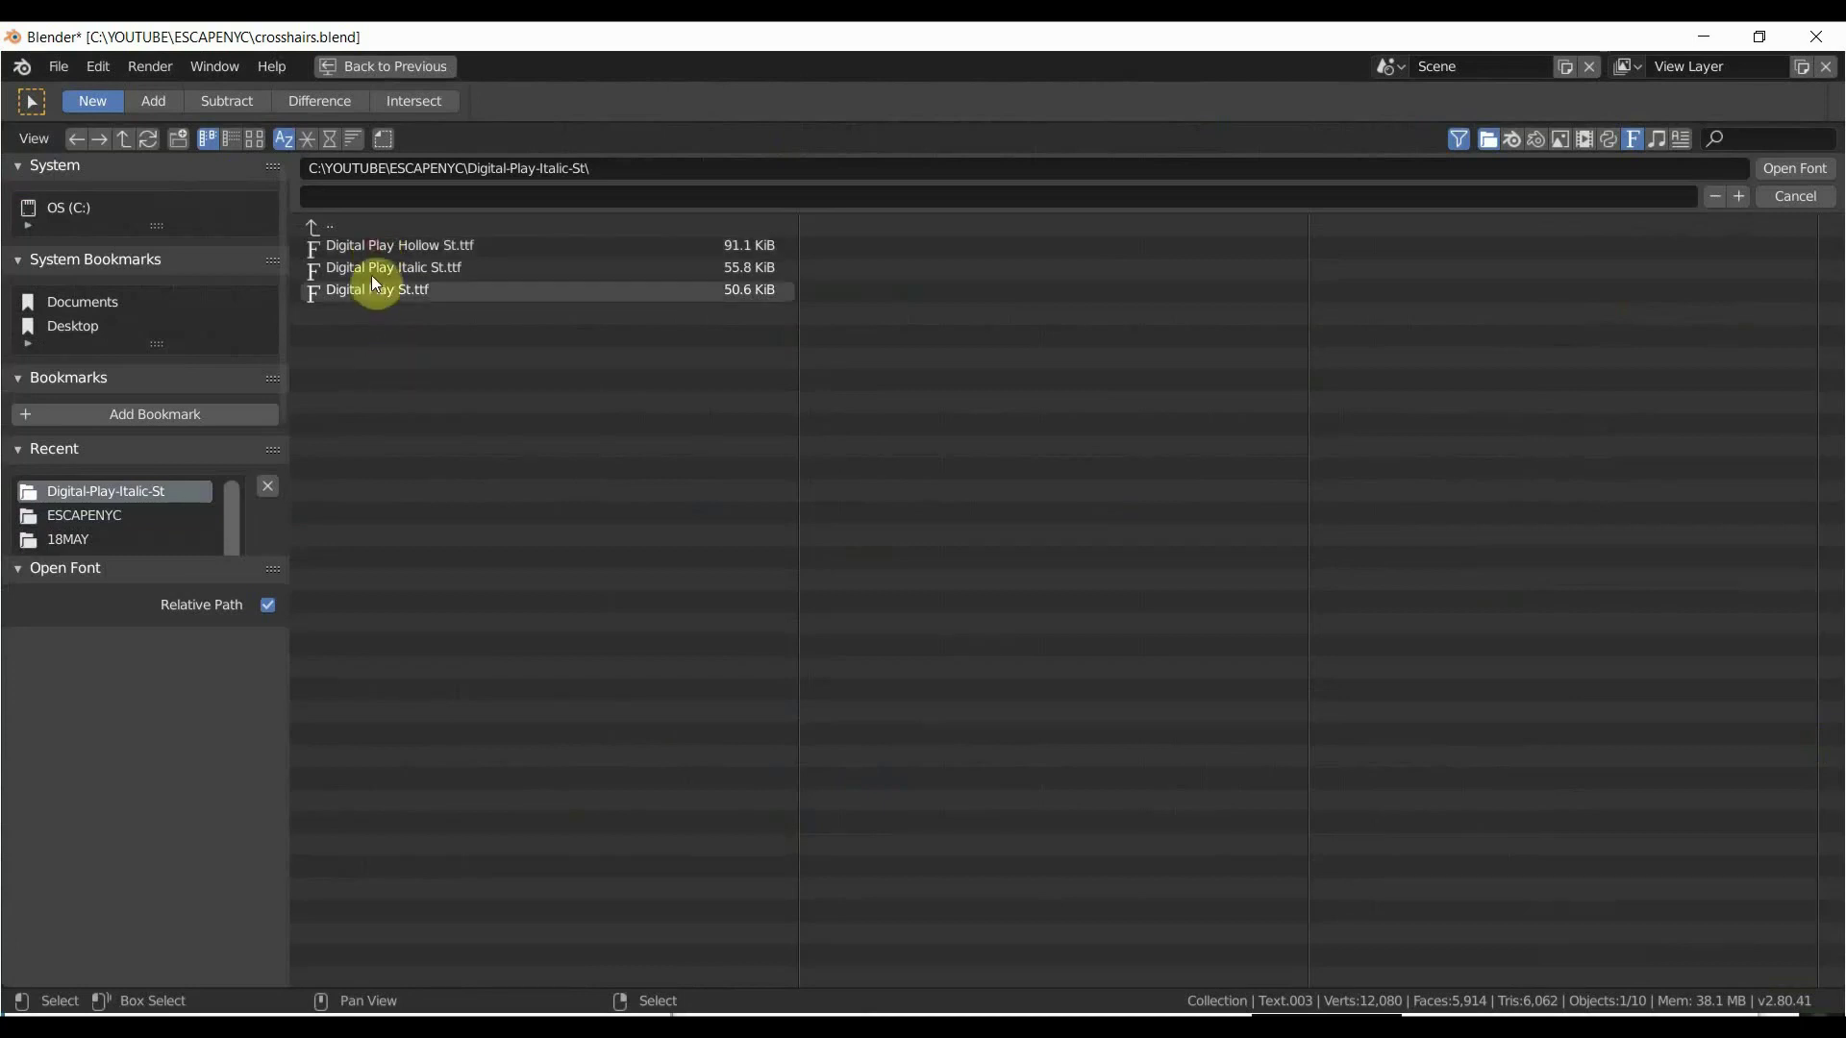
pyautogui.click(390, 248)
pyautogui.click(1795, 196)
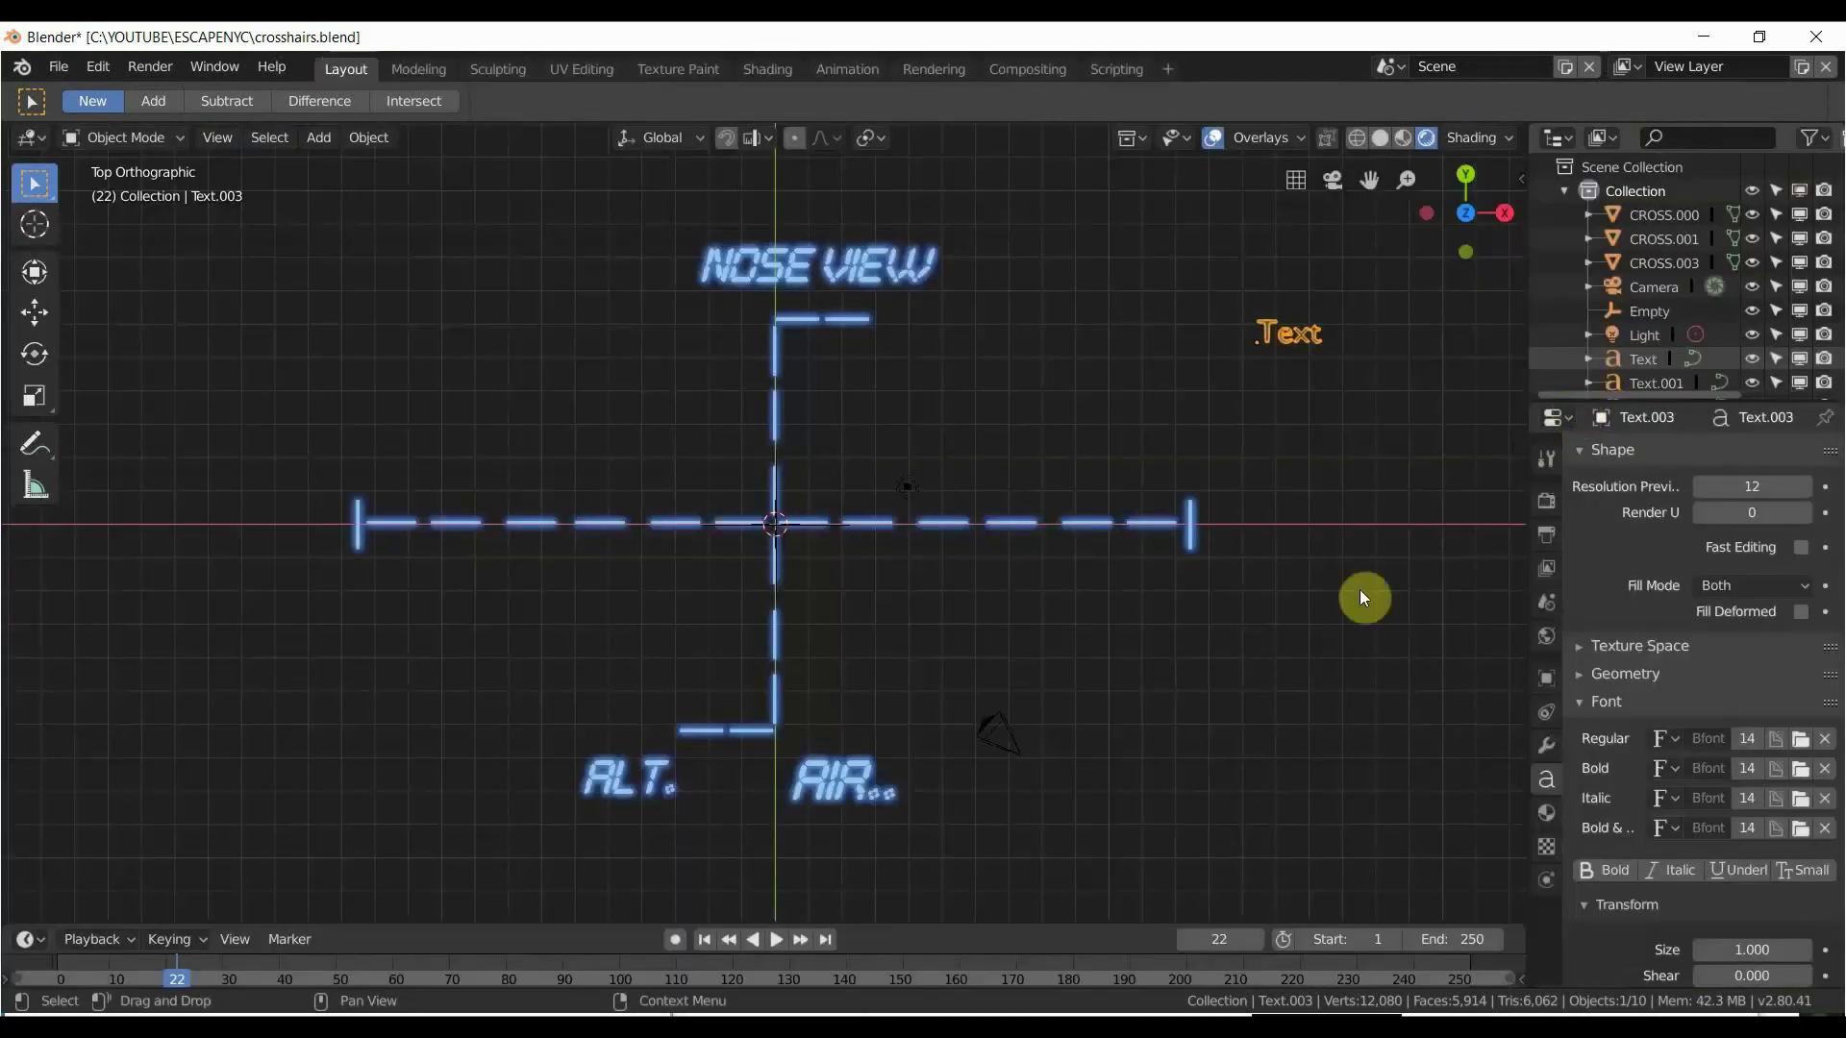
# Select the placeholder text object beside the crosshair and delete it.
pyautogui.click(1355, 481)
pyautogui.moveTo(1217, 285); pyautogui.dragTo(1387, 414)
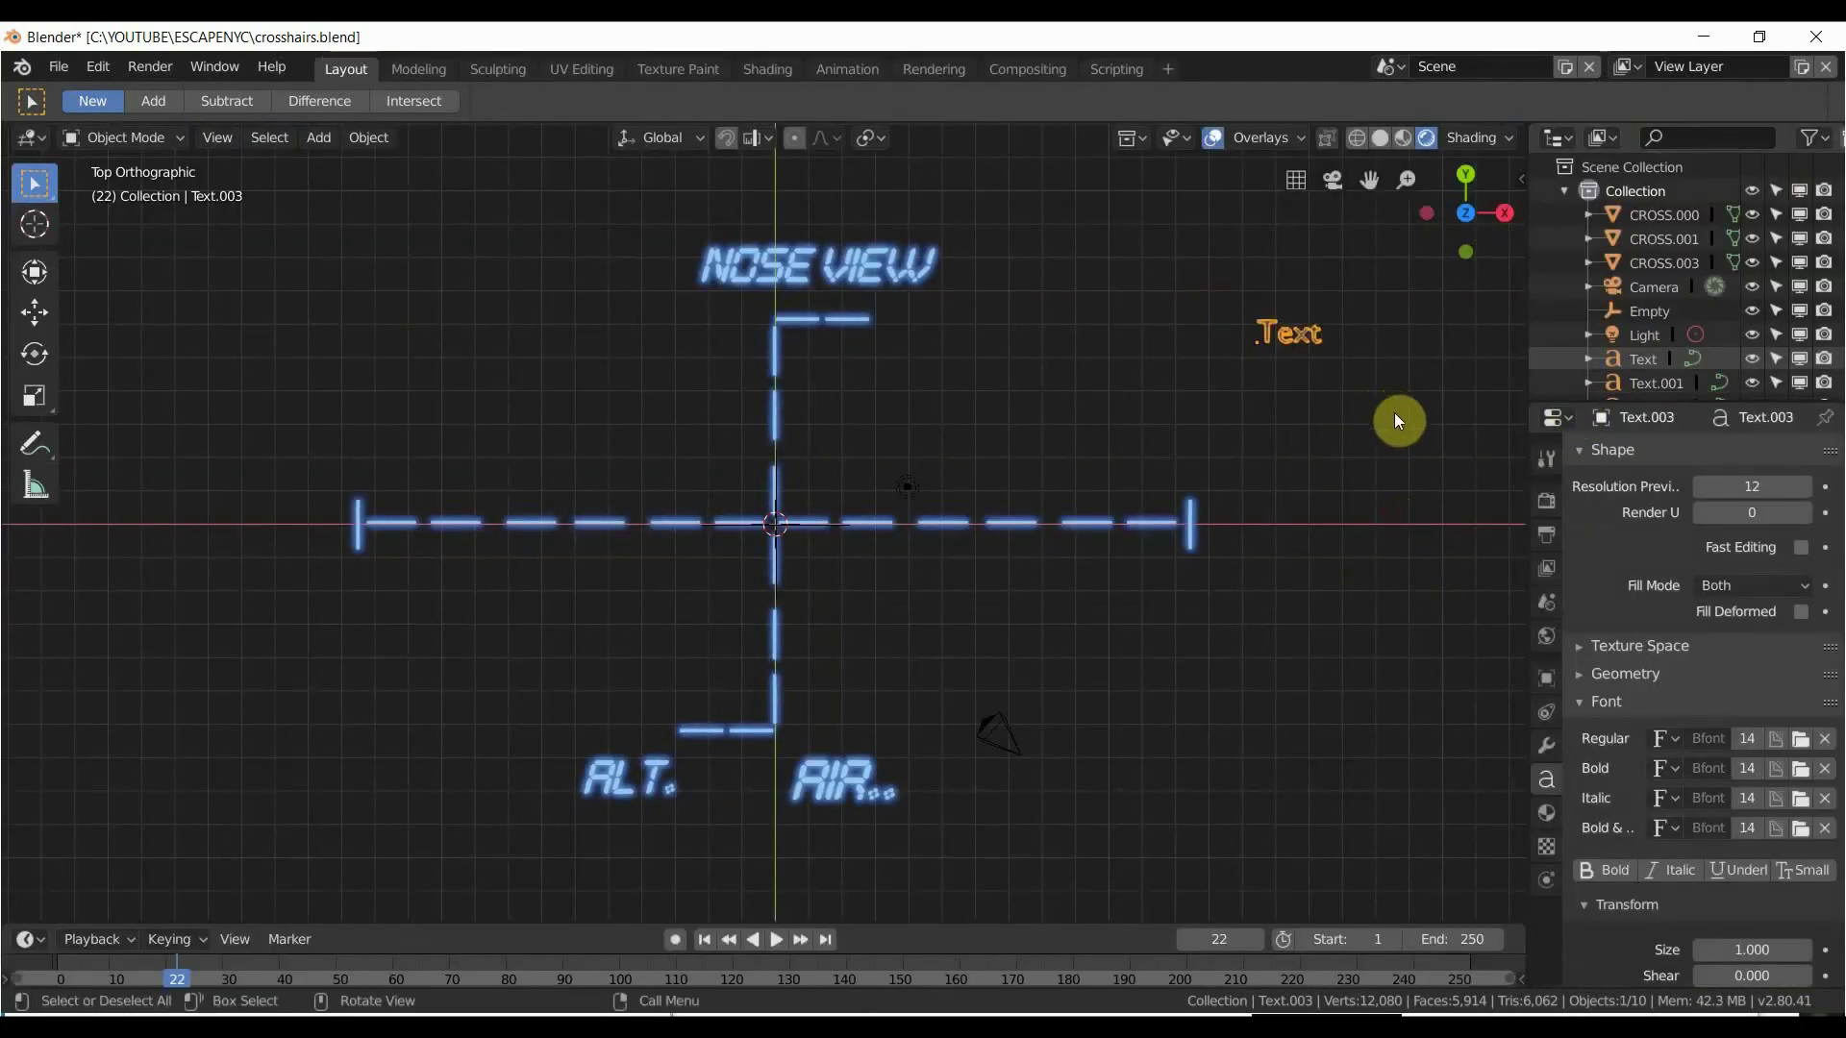
pyautogui.press('Delete')
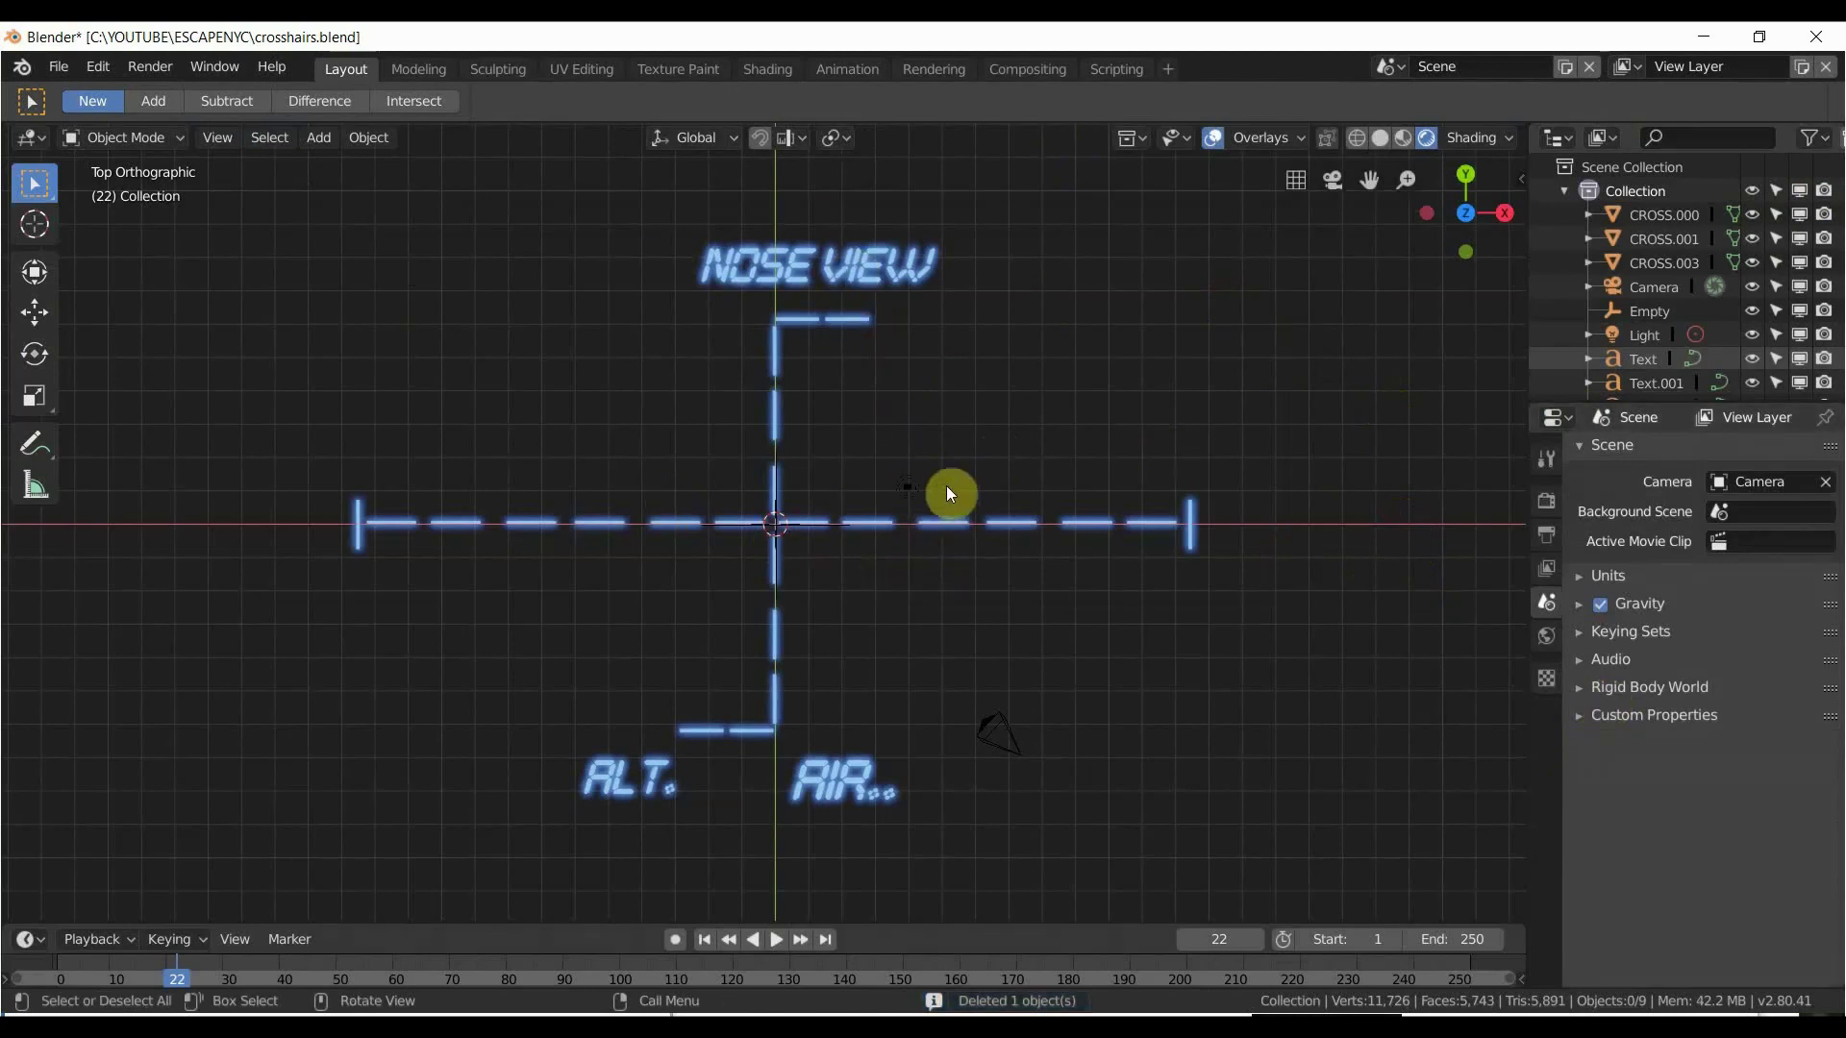
pyautogui.scroll(-3, 865, 442)
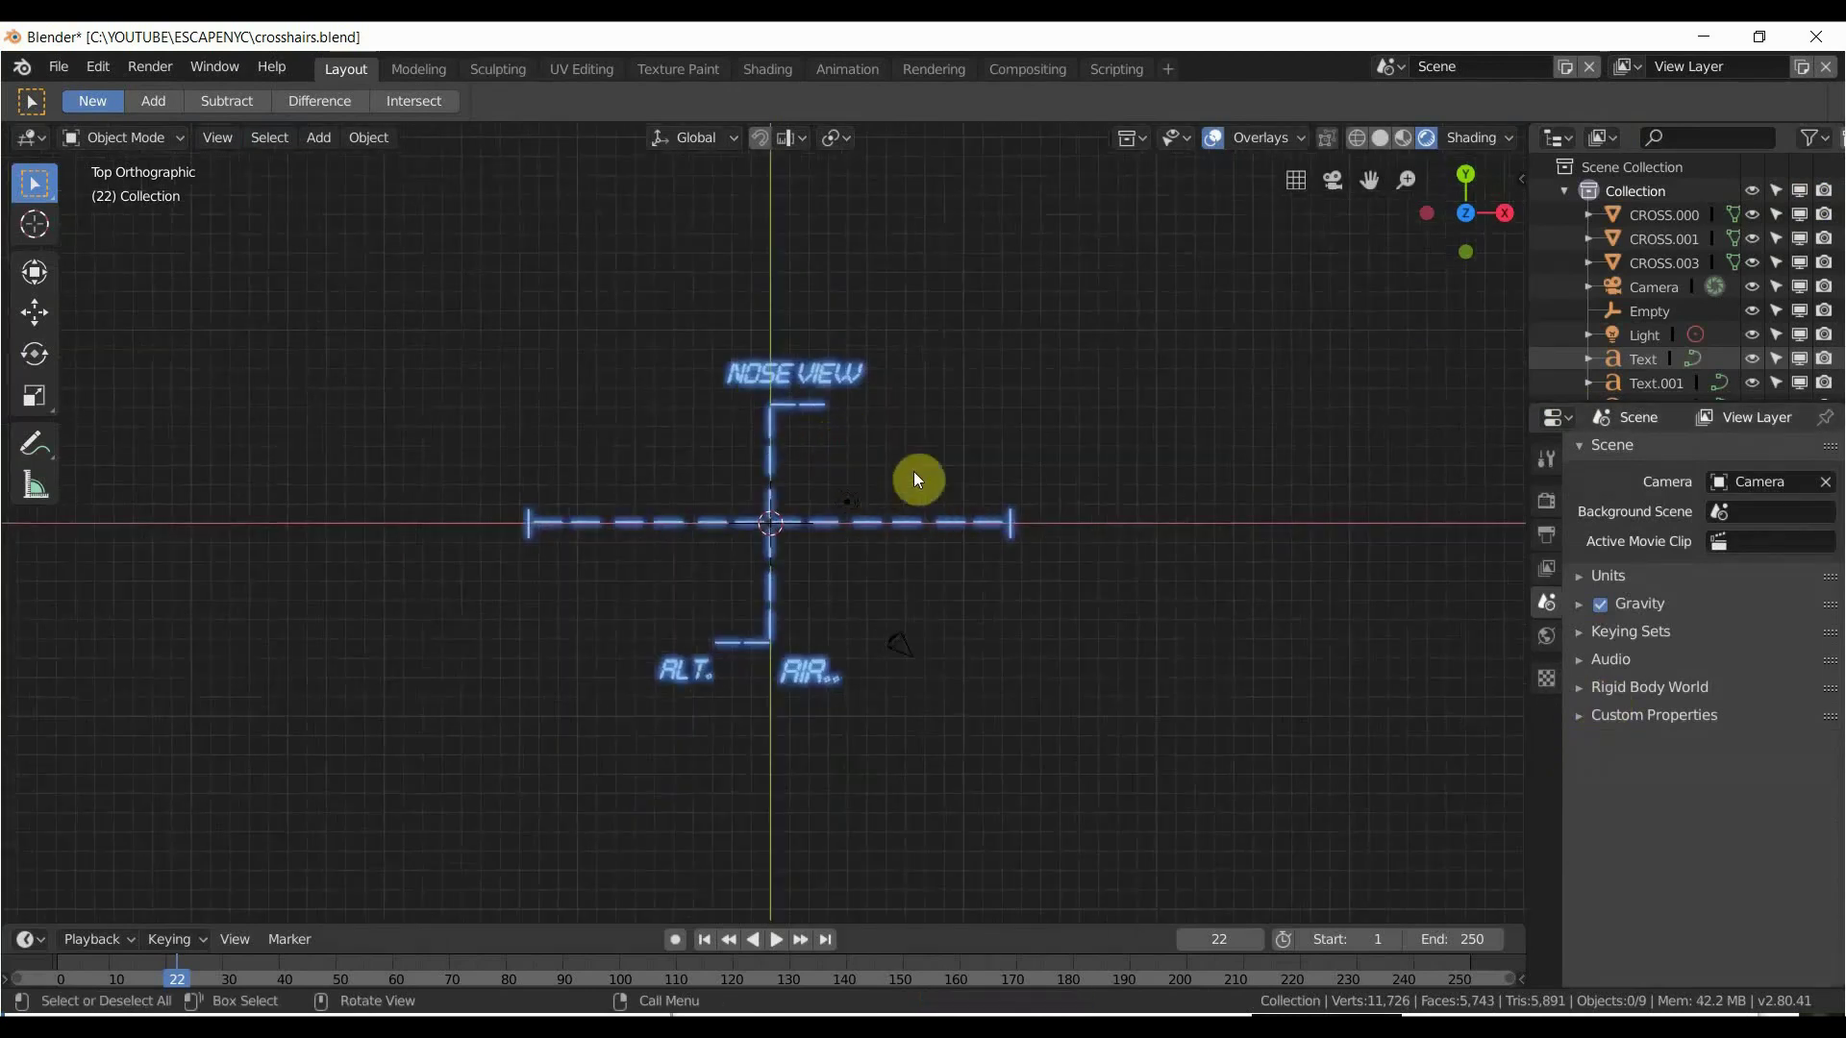
pyautogui.scroll(3, 764, 382)
pyautogui.click(1546, 462)
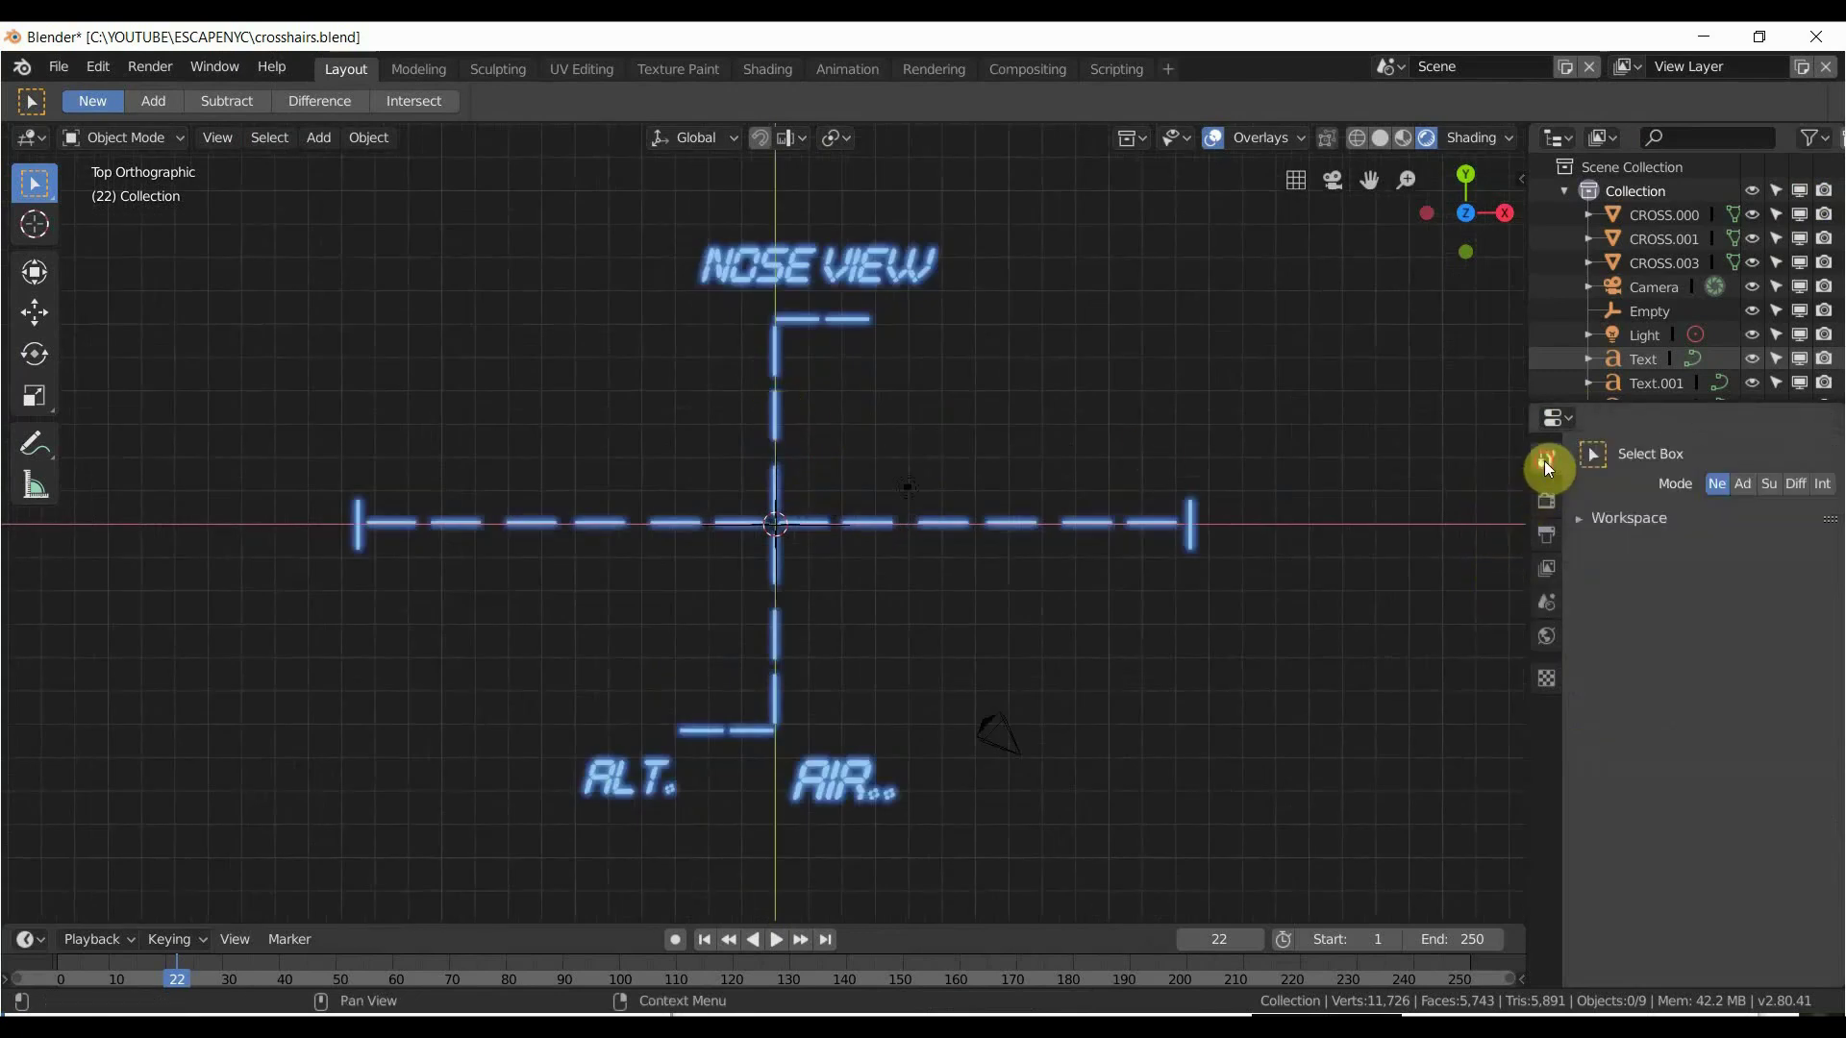
# Toggle Bloom in the Eevee render settings to compare the glow, and lower its Knee to 0.077.
pyautogui.click(1549, 530)
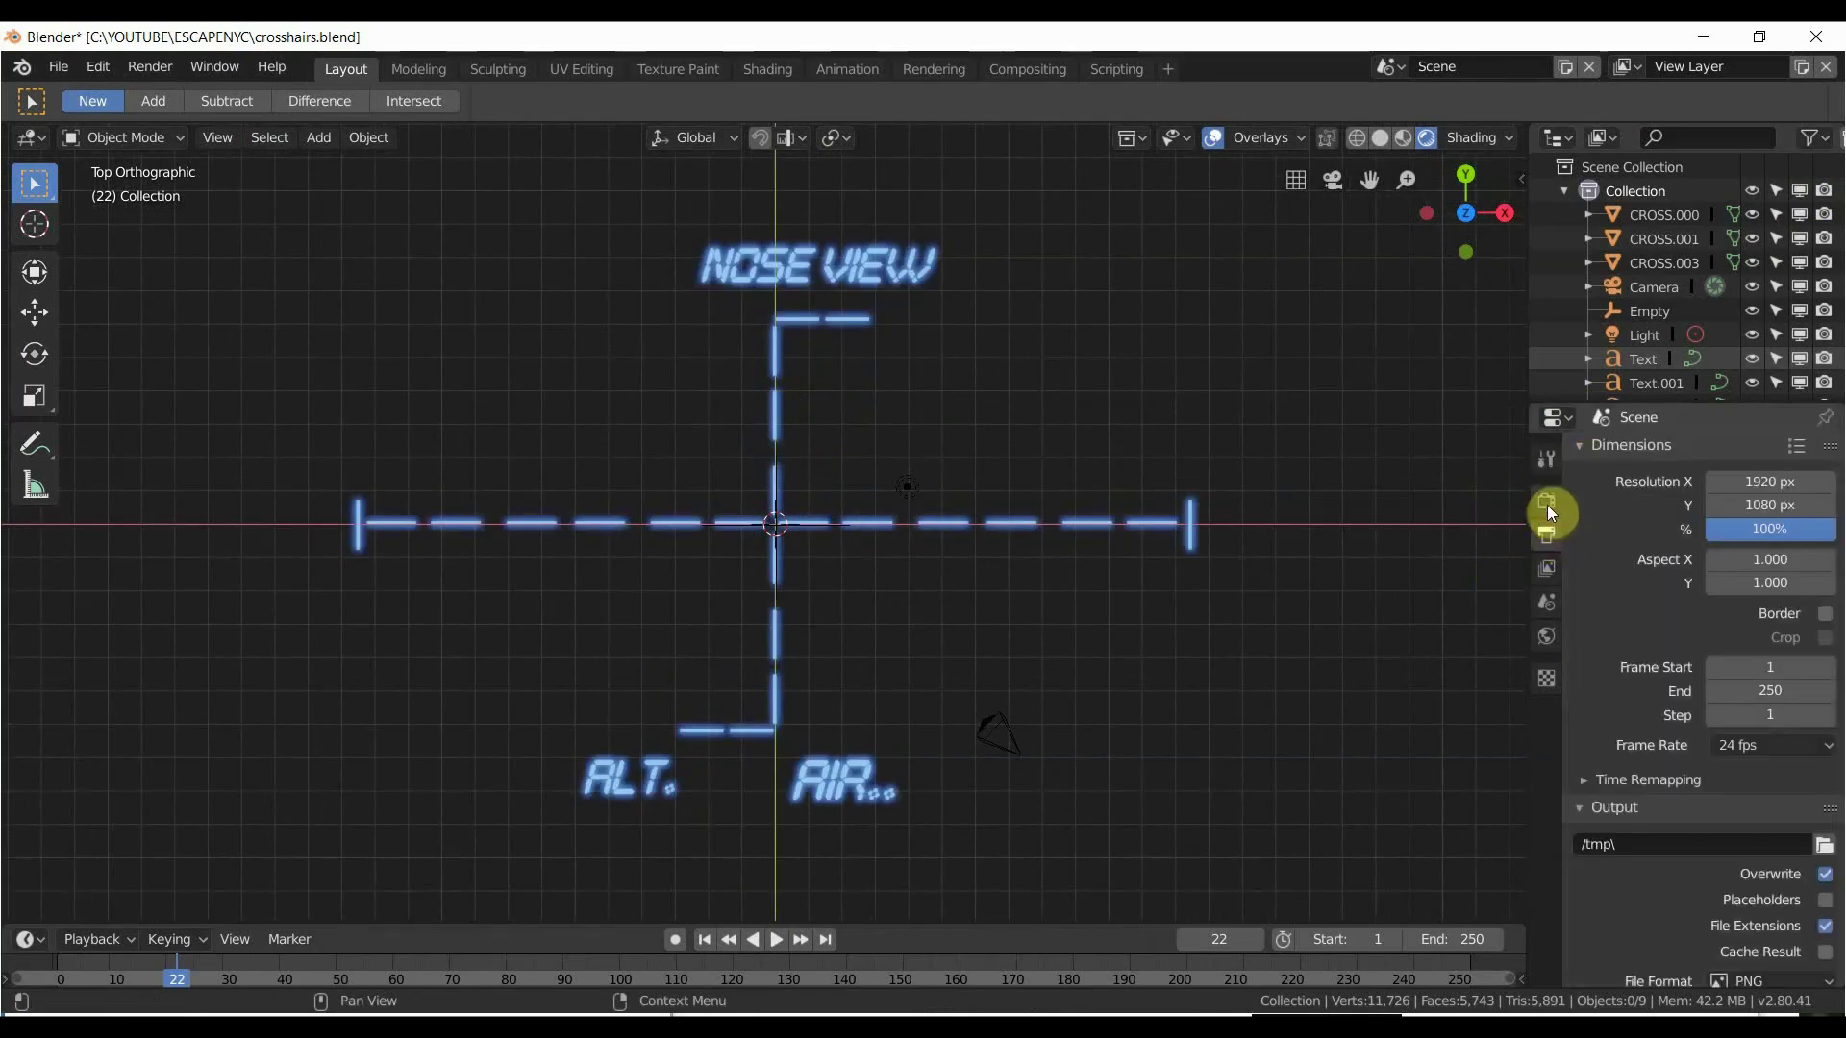
pyautogui.click(1548, 502)
pyautogui.click(1601, 636)
pyautogui.click(1601, 634)
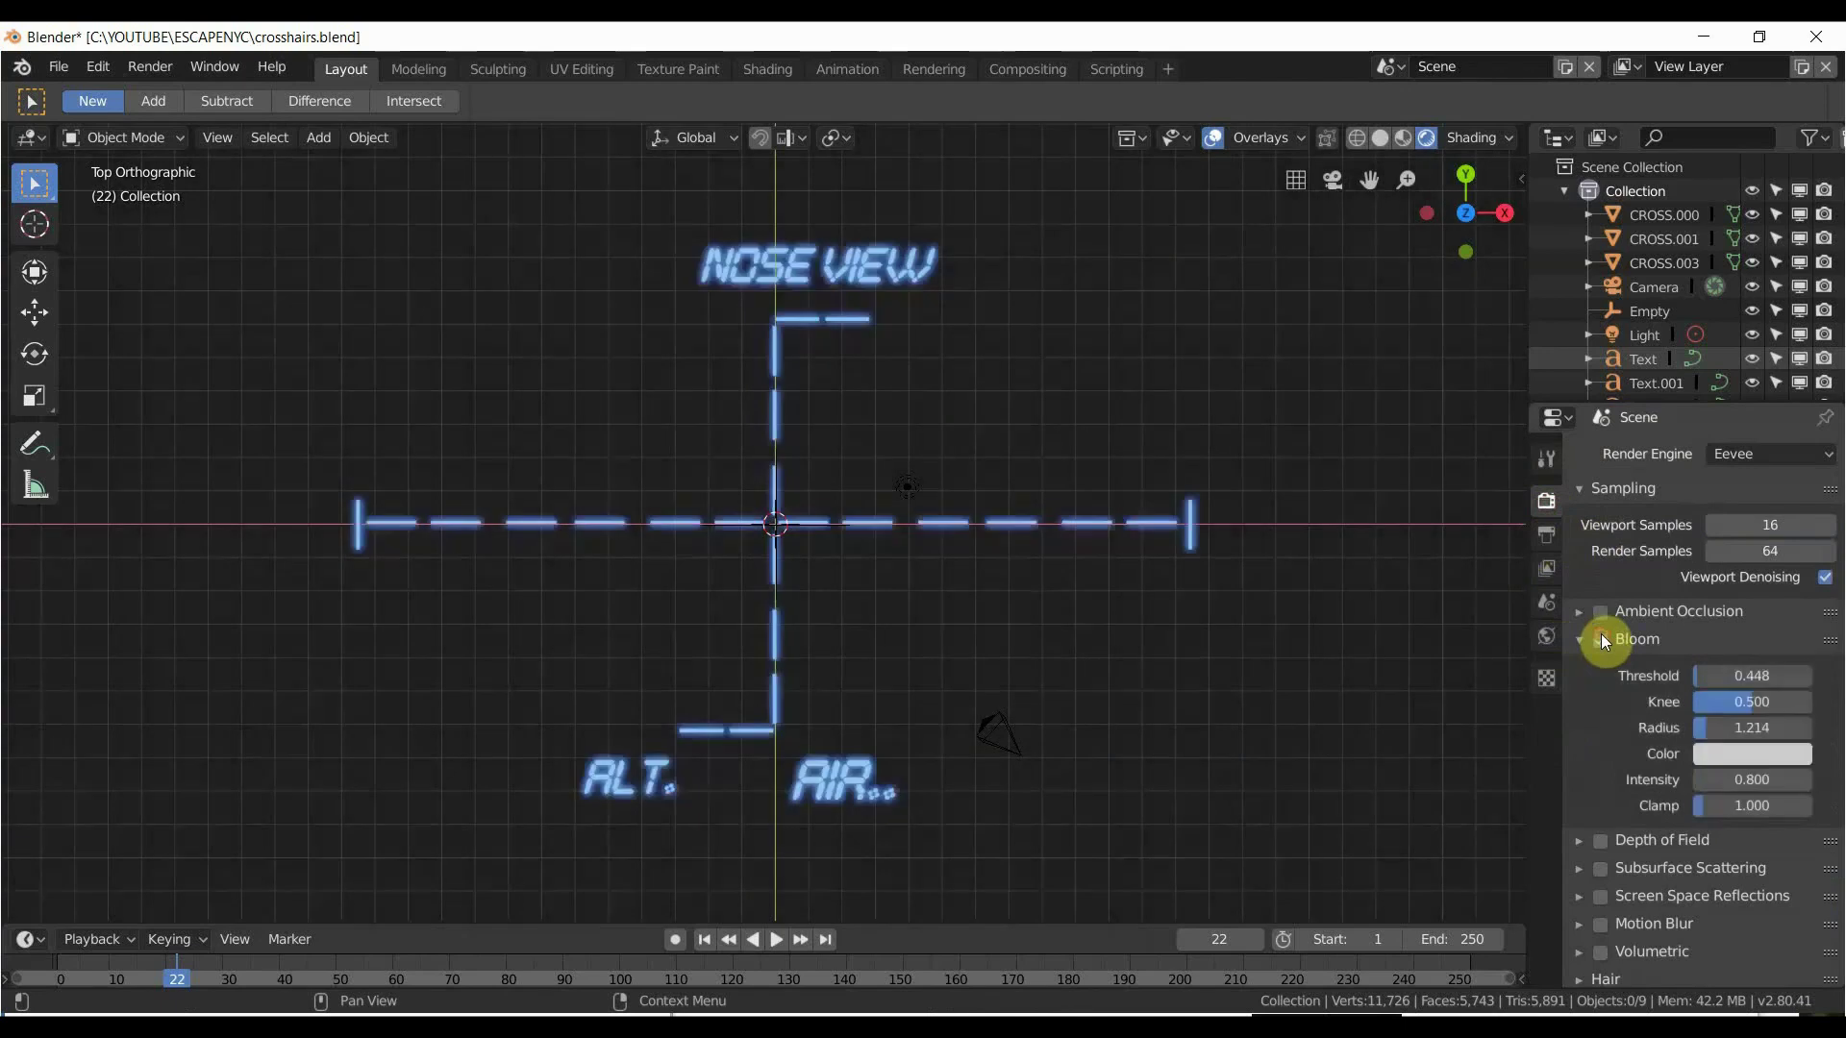
pyautogui.click(1601, 634)
pyautogui.click(1601, 635)
pyautogui.moveTo(1740, 705); pyautogui.dragTo(1177, 646)
# Select the horizontal dashed line on the crosshair's positive X side and examine its glow up close.
pyautogui.scroll(8, 886, 562)
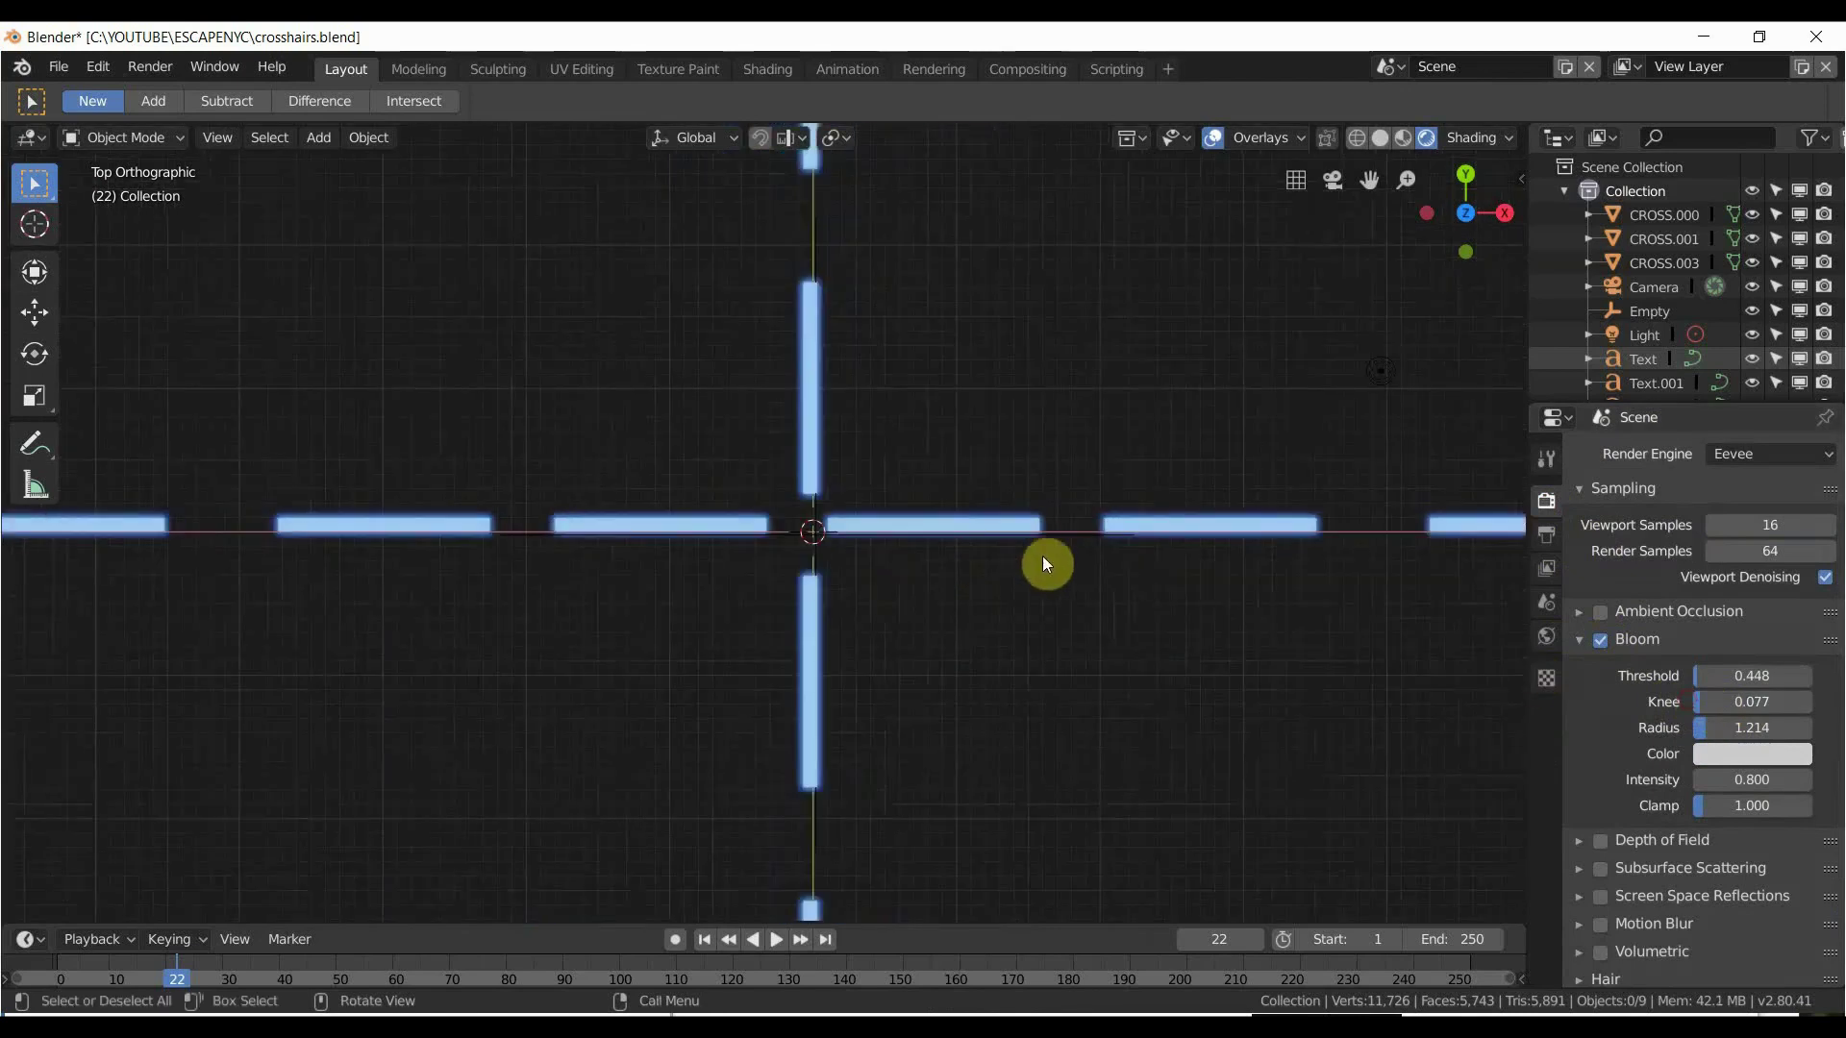
pyautogui.click(1134, 519)
pyautogui.press('o')
pyautogui.scroll(-4, 1125, 518)
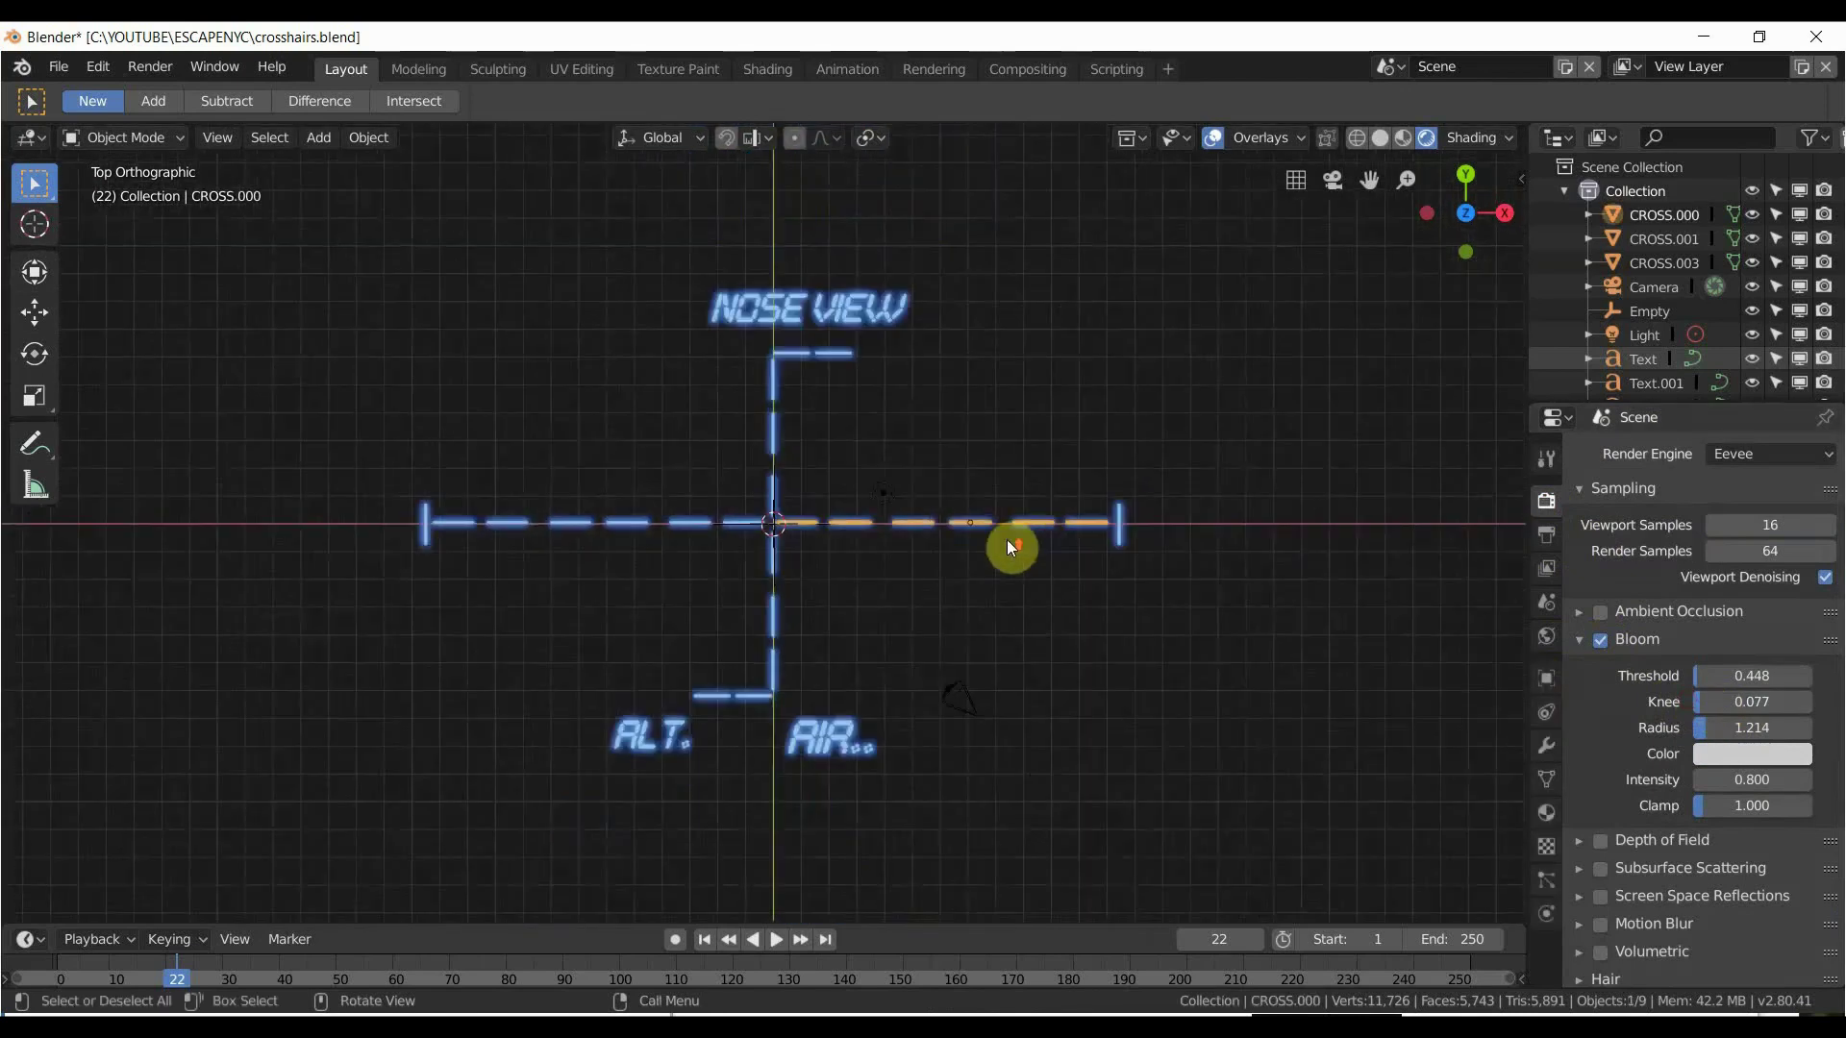
pyautogui.scroll(3, 1006, 539)
pyautogui.scroll(-8, 990, 545)
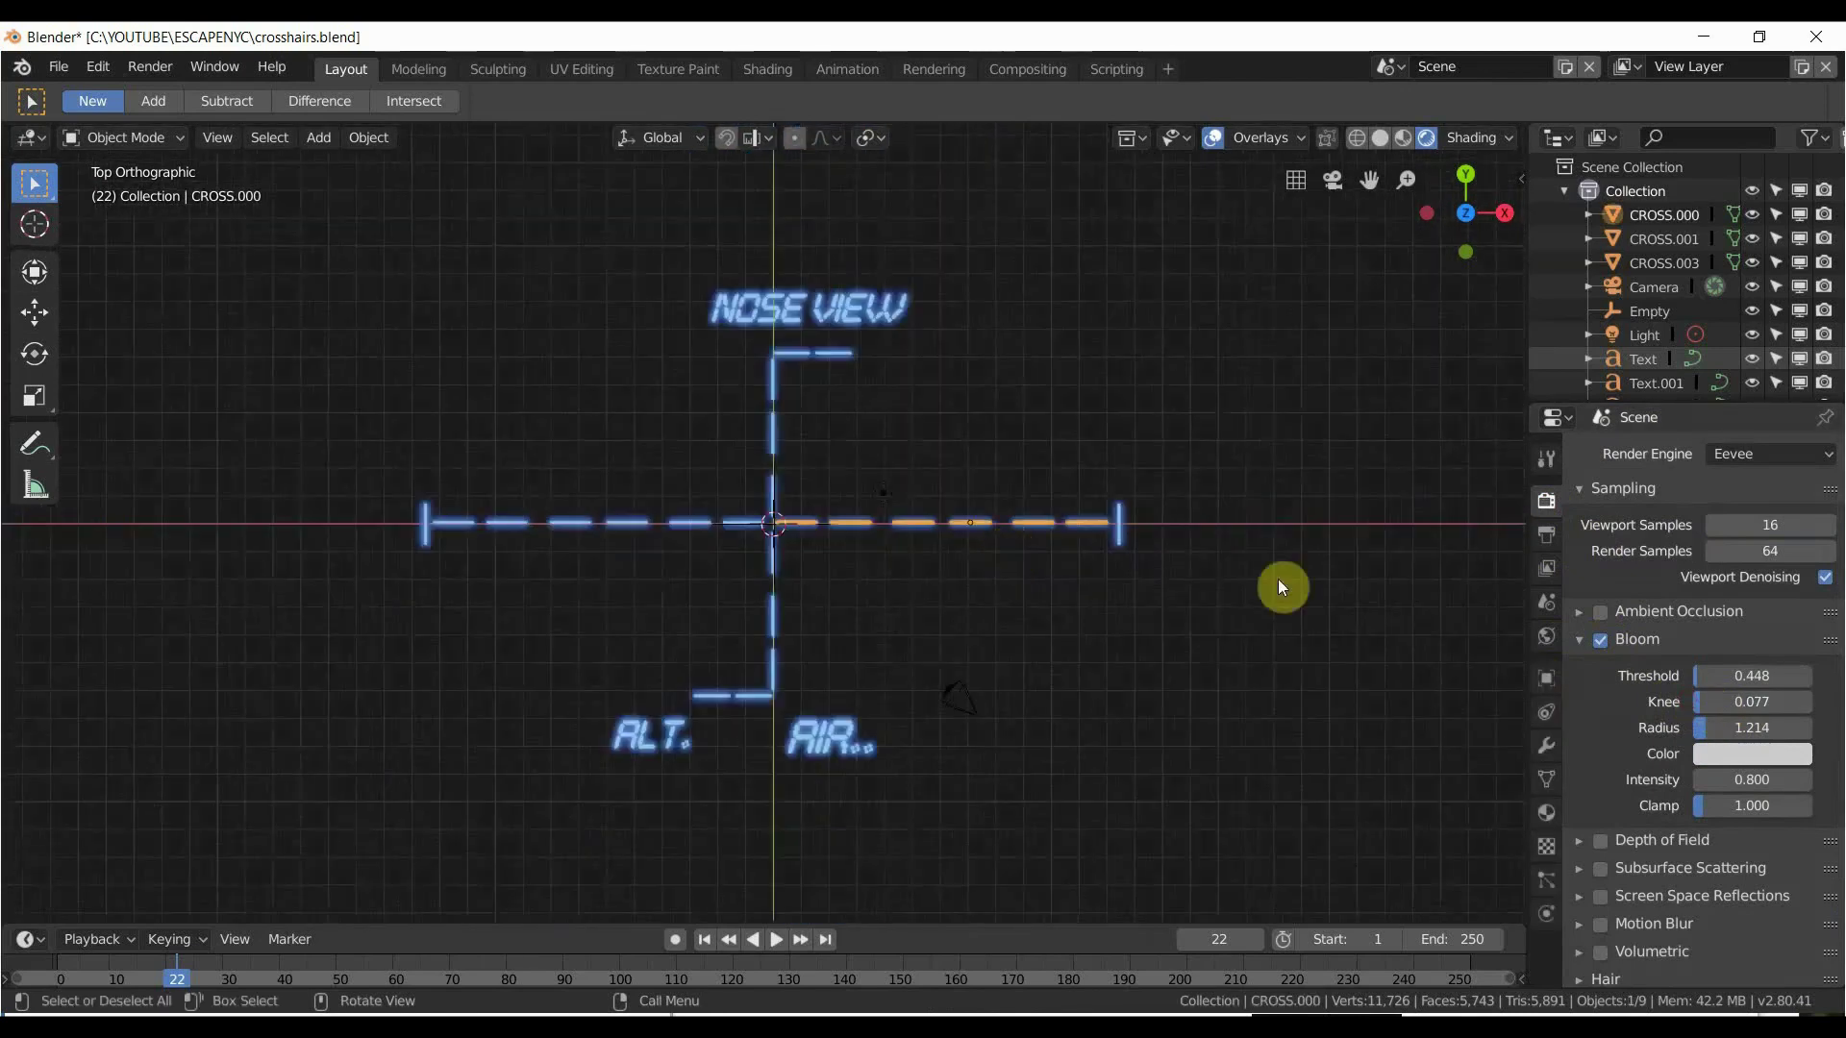
# Disable Bloom, examine the crosshair's dashes without the glow, and enable Bloom again.
pyautogui.click(1599, 640)
pyautogui.scroll(2, 750, 577)
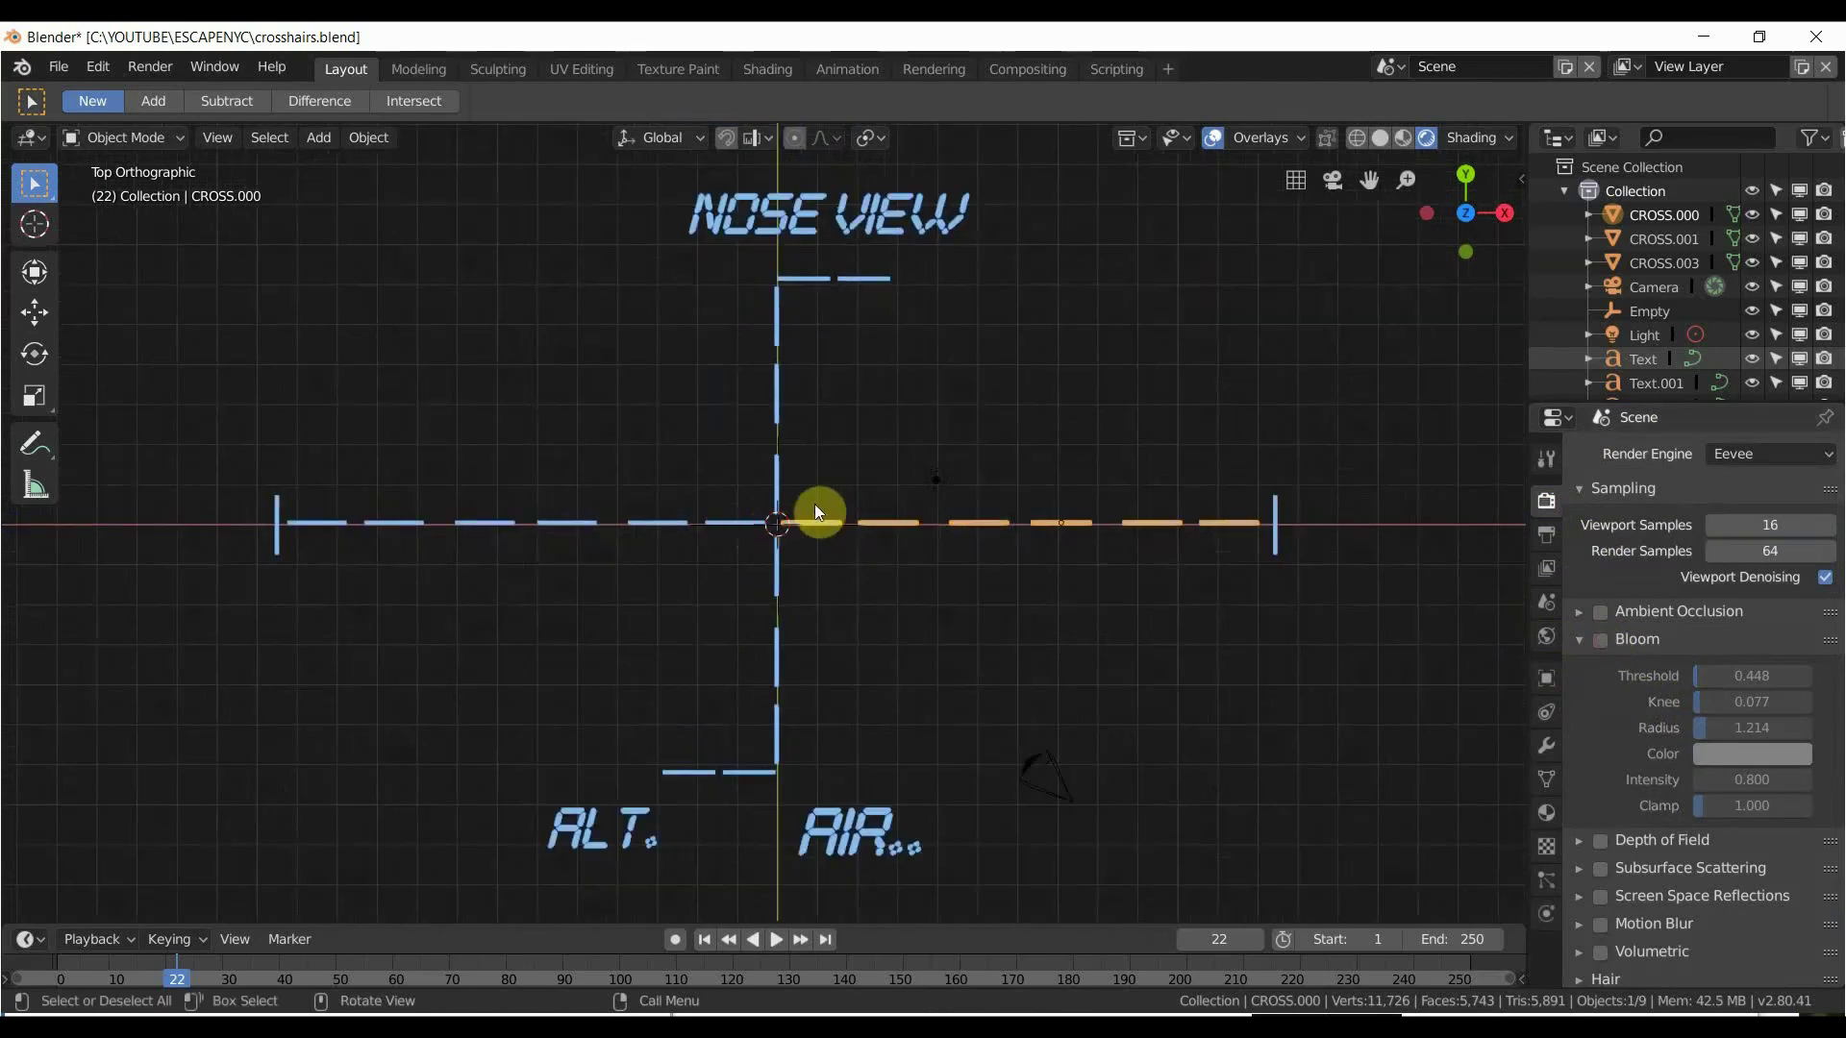
pyautogui.scroll(7, 815, 503)
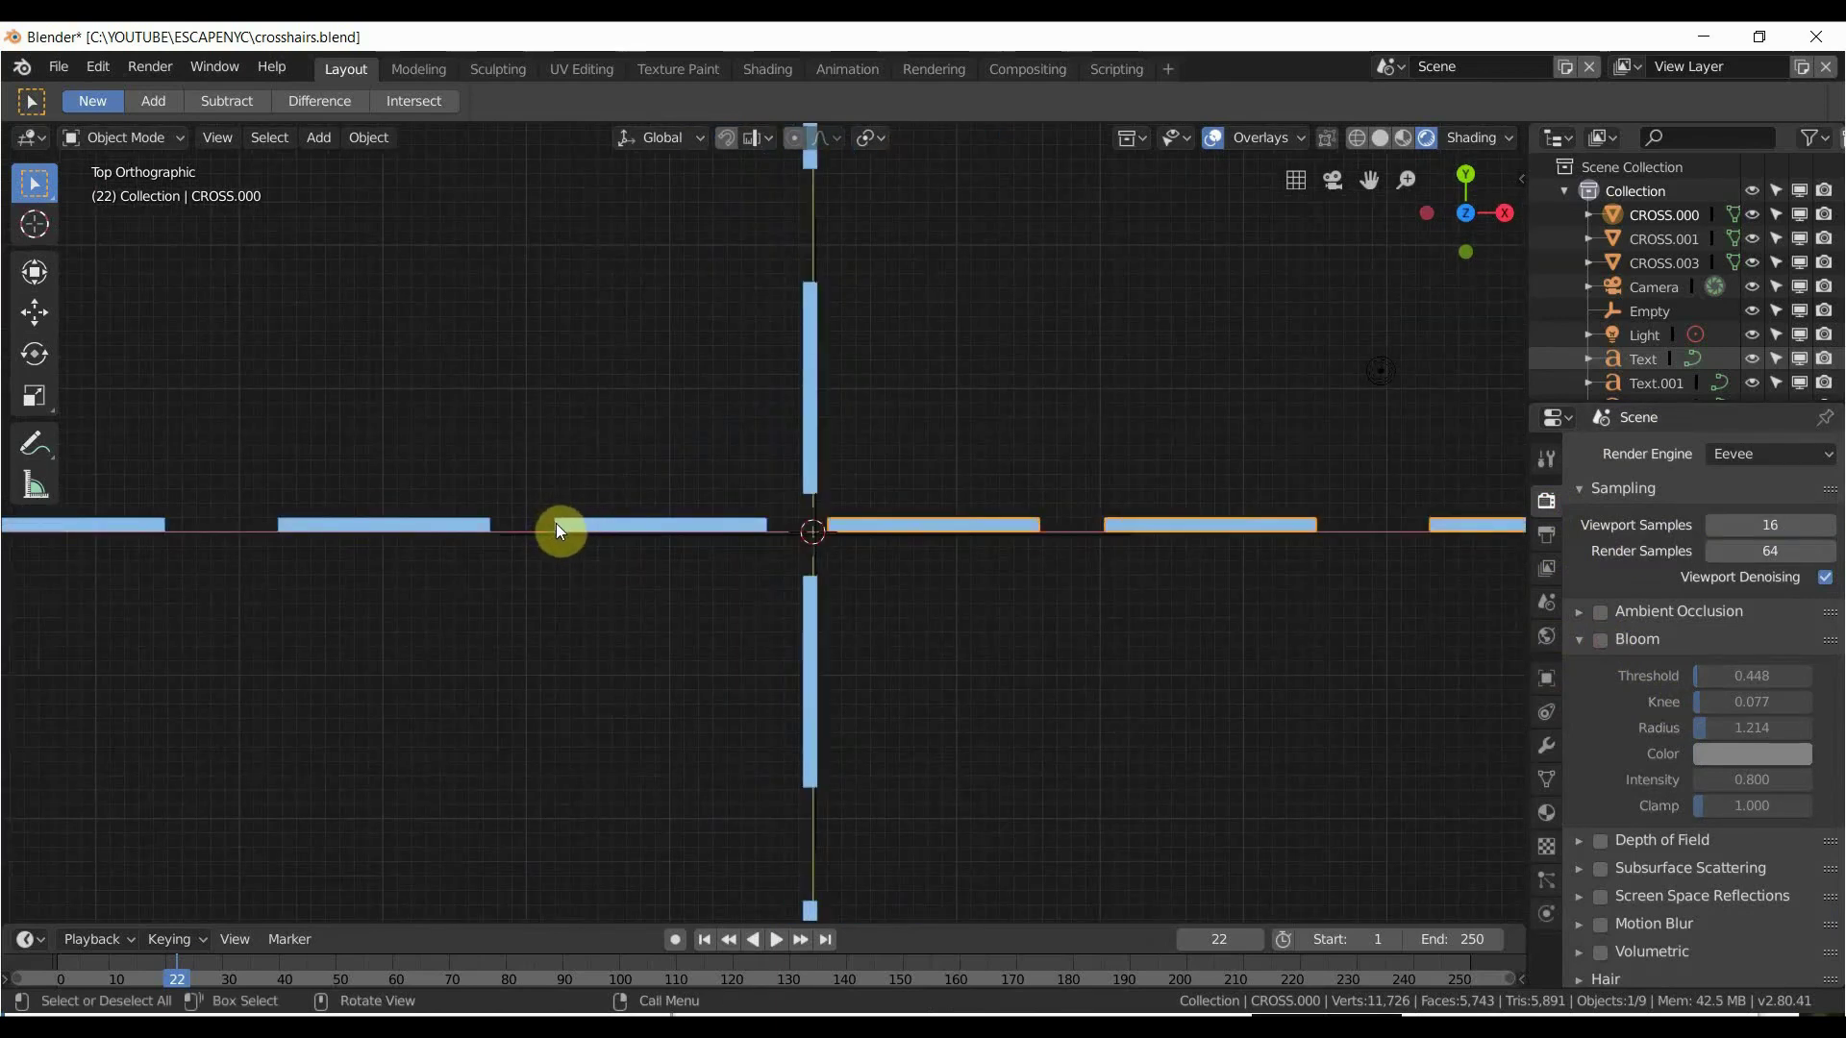
pyautogui.scroll(-6, 567, 529)
pyautogui.scroll(5, 759, 317)
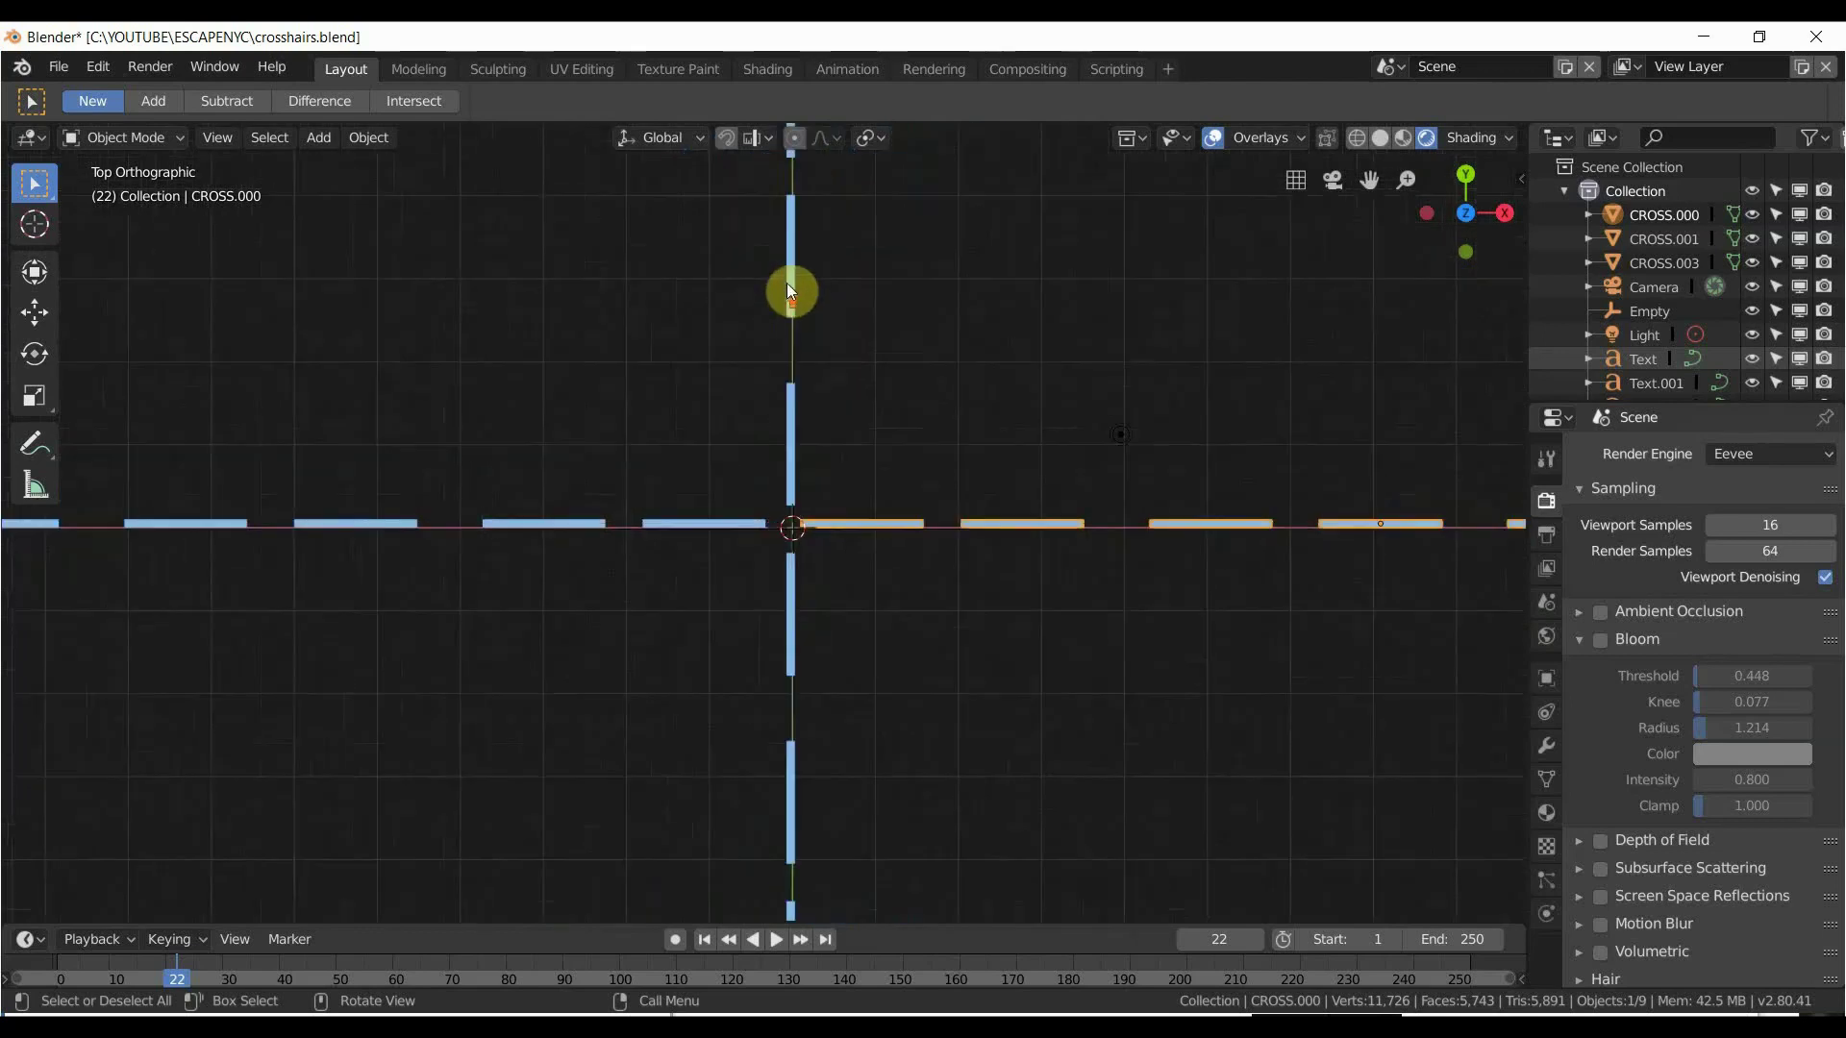
pyautogui.scroll(-8, 819, 395)
pyautogui.scroll(2, 740, 461)
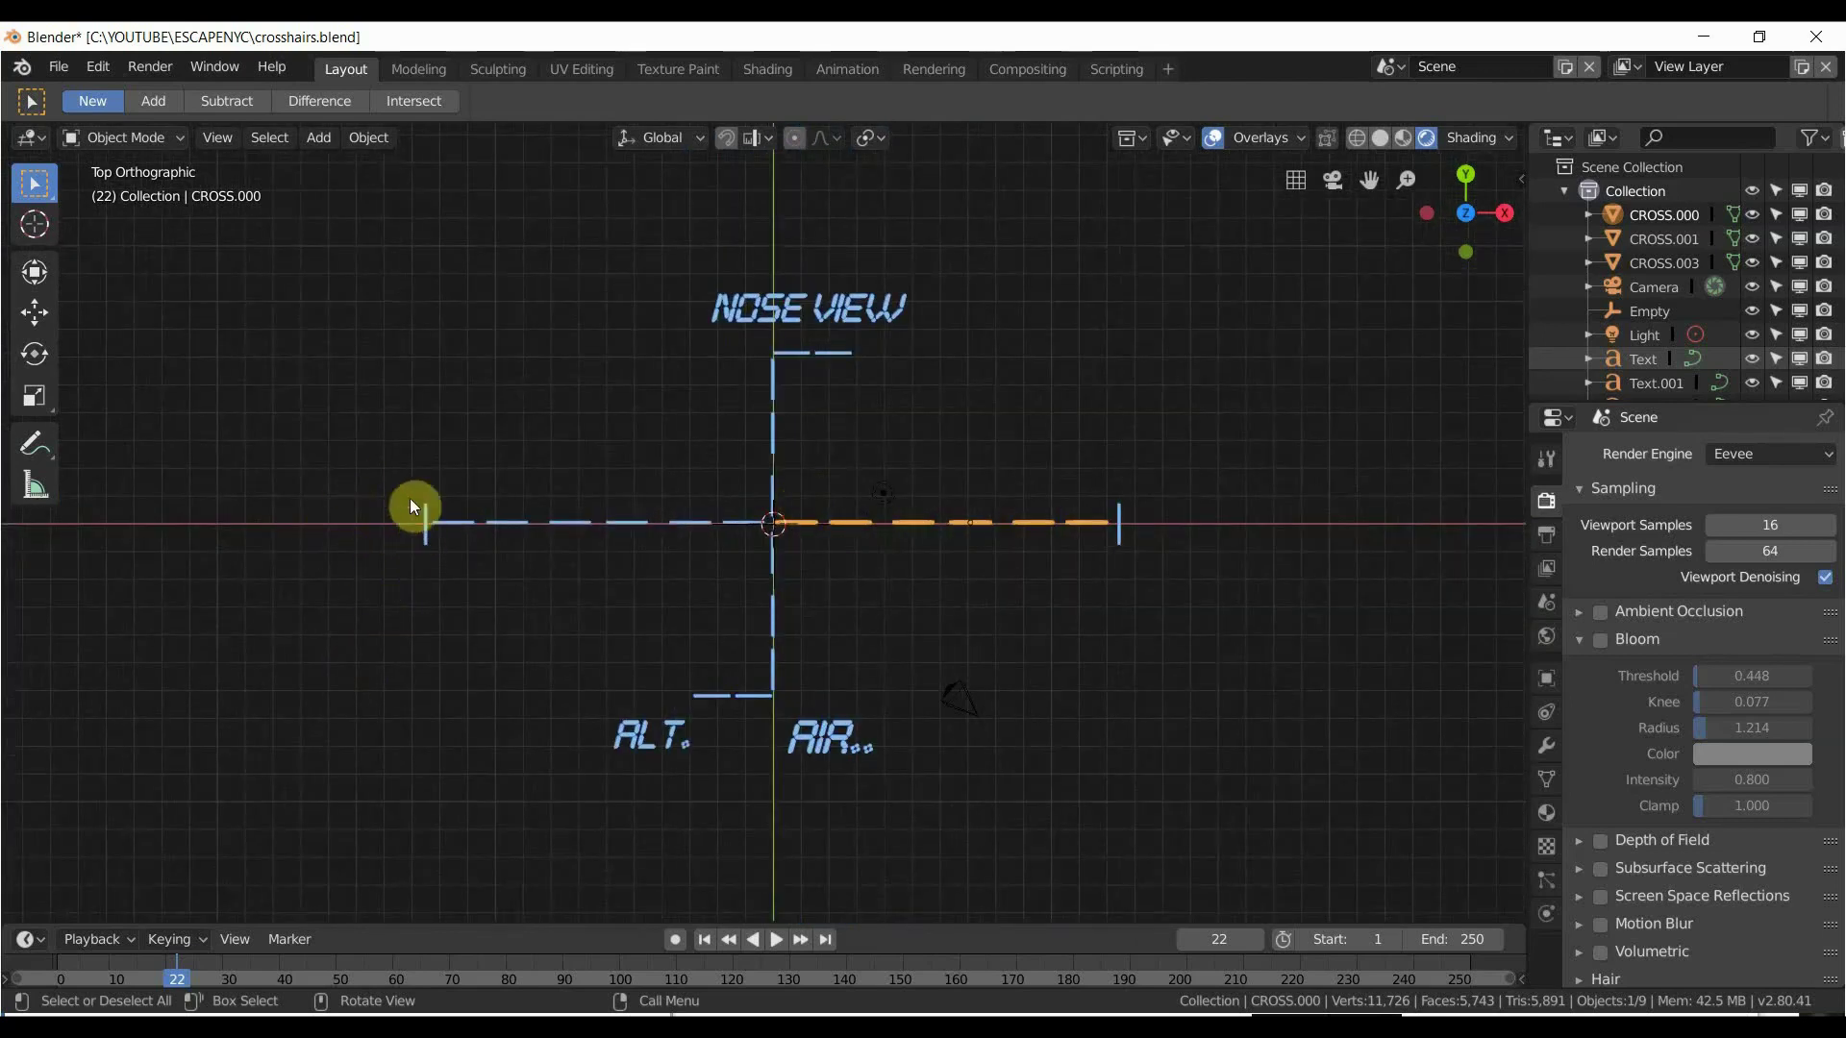
pyautogui.click(1601, 642)
pyautogui.click(1602, 642)
pyautogui.click(1602, 642)
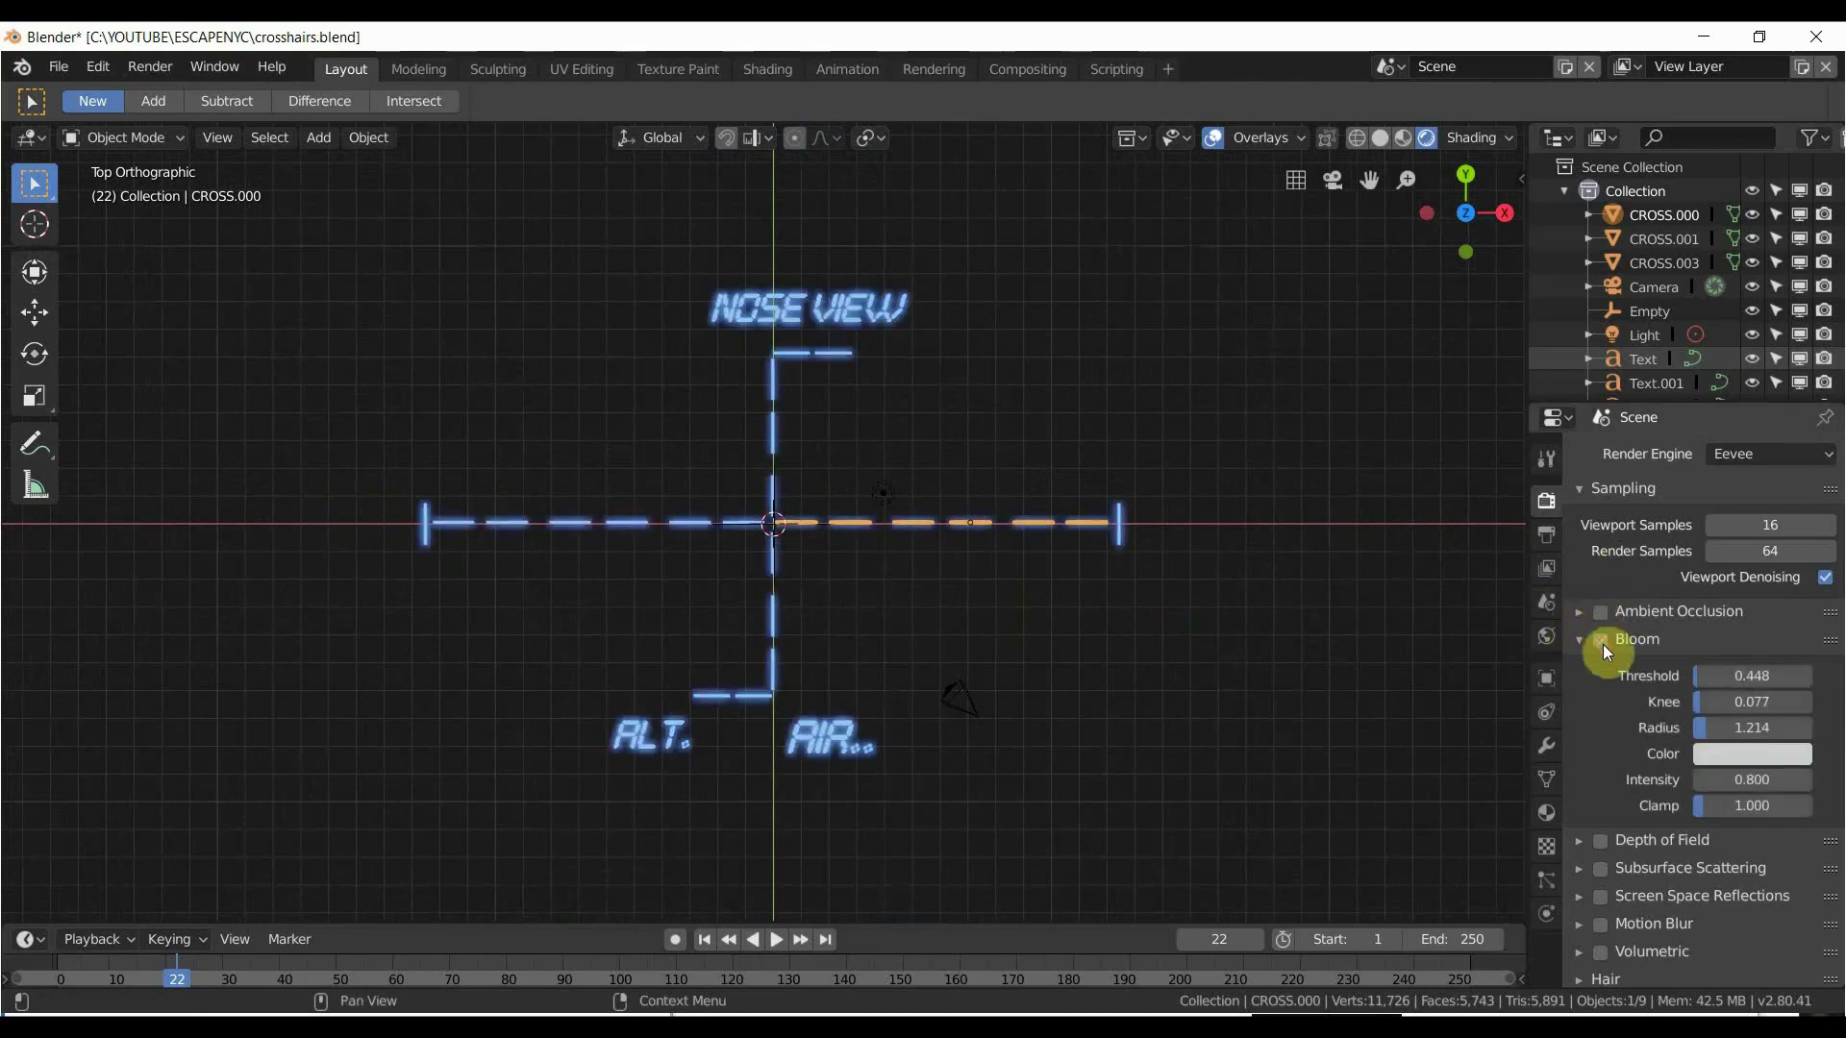
# Try lowering the Bloom Threshold to 0 and adjusting the Bloom Intensity.
pyautogui.moveTo(1720, 676); pyautogui.dragTo(1634, 676)
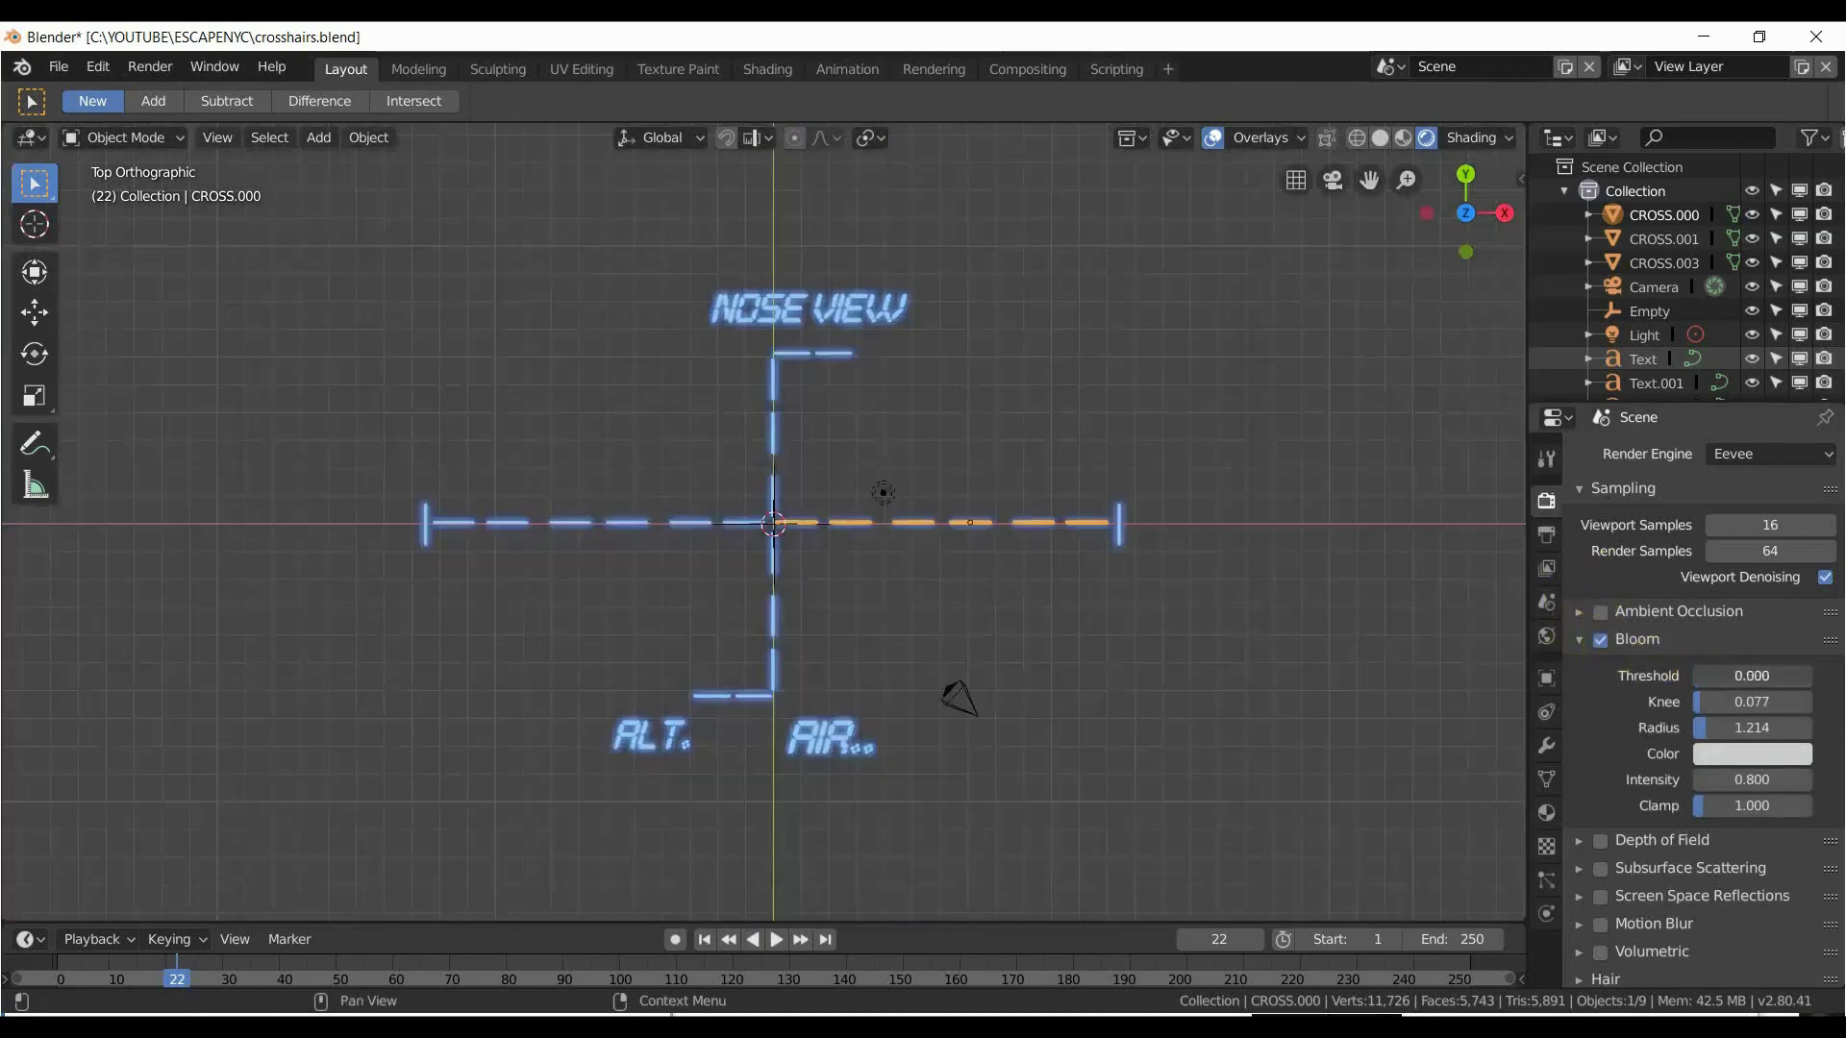
pyautogui.rightClick(1713, 676)
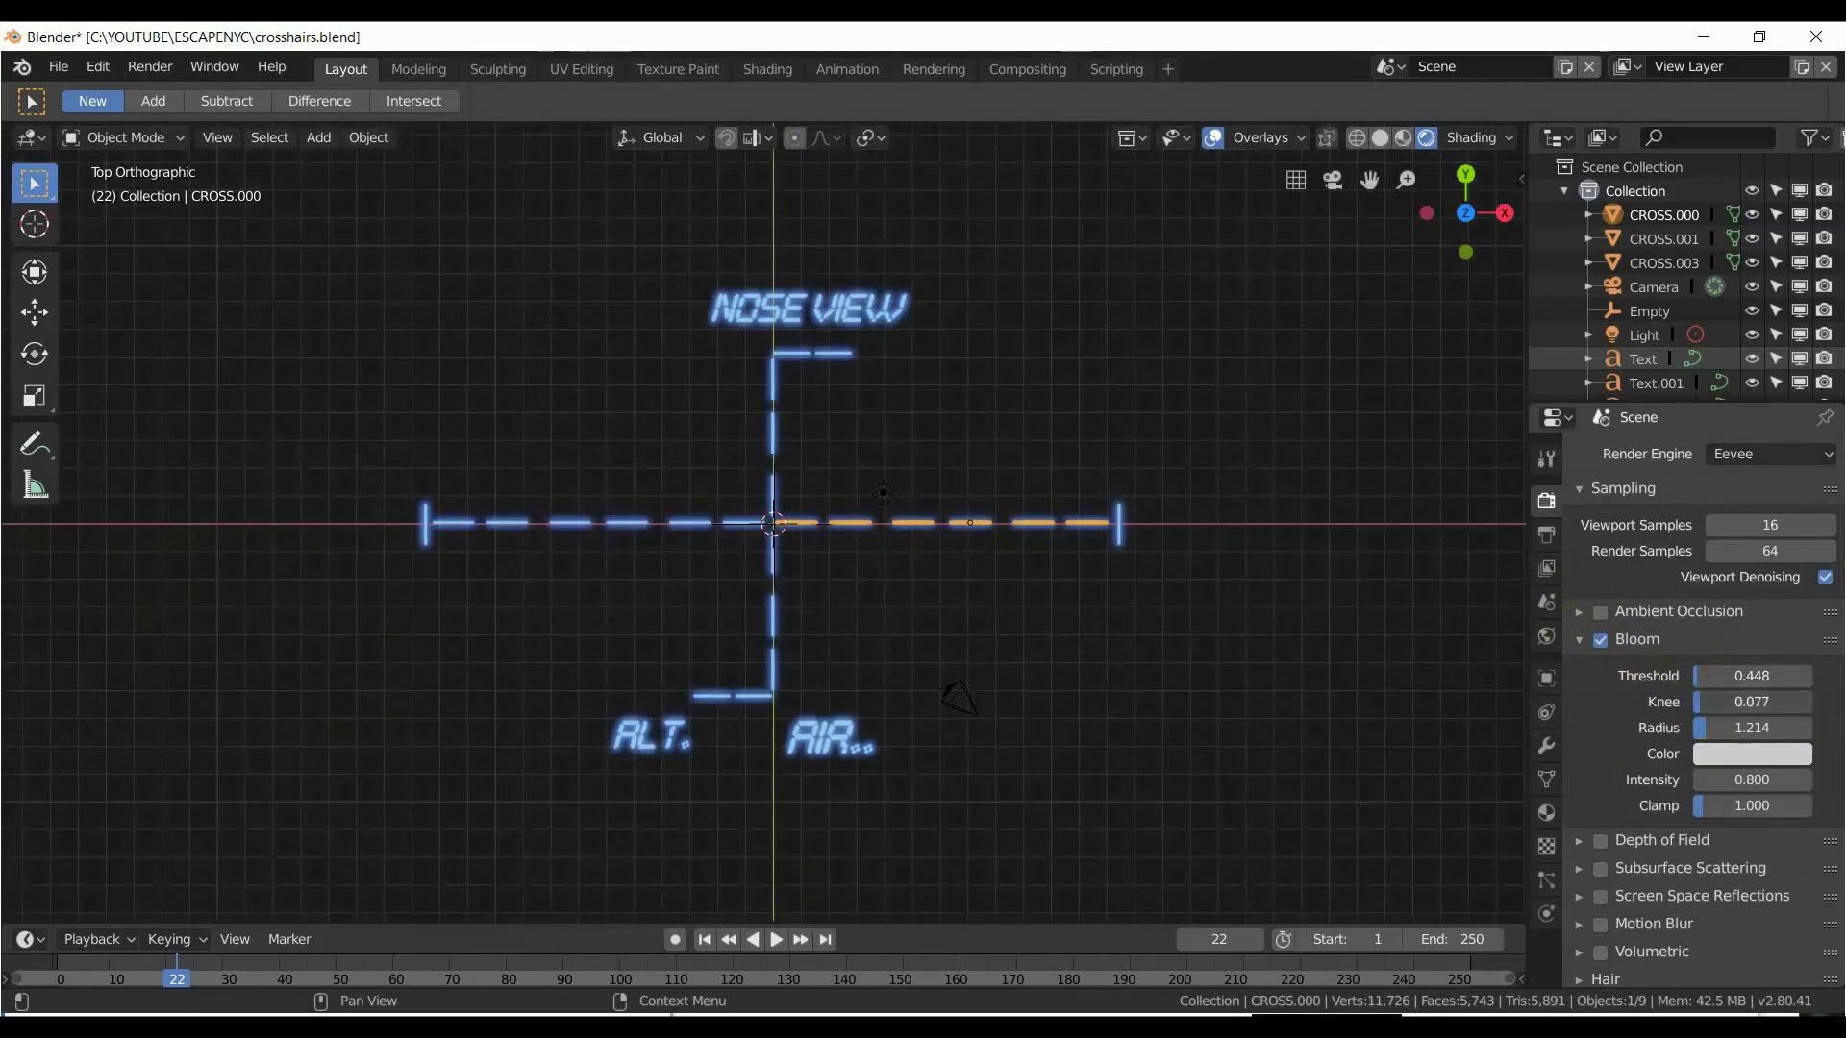
pyautogui.press('Return')
pyautogui.moveTo(1752, 779)
pyautogui.mouseDown()
pyautogui.moveTo(1841, 780)
pyautogui.moveTo(1727, 787)
pyautogui.mouseUp()
# Examine the glowing crosshair and its text labels from near and far.
pyautogui.scroll(-4, 577, 663)
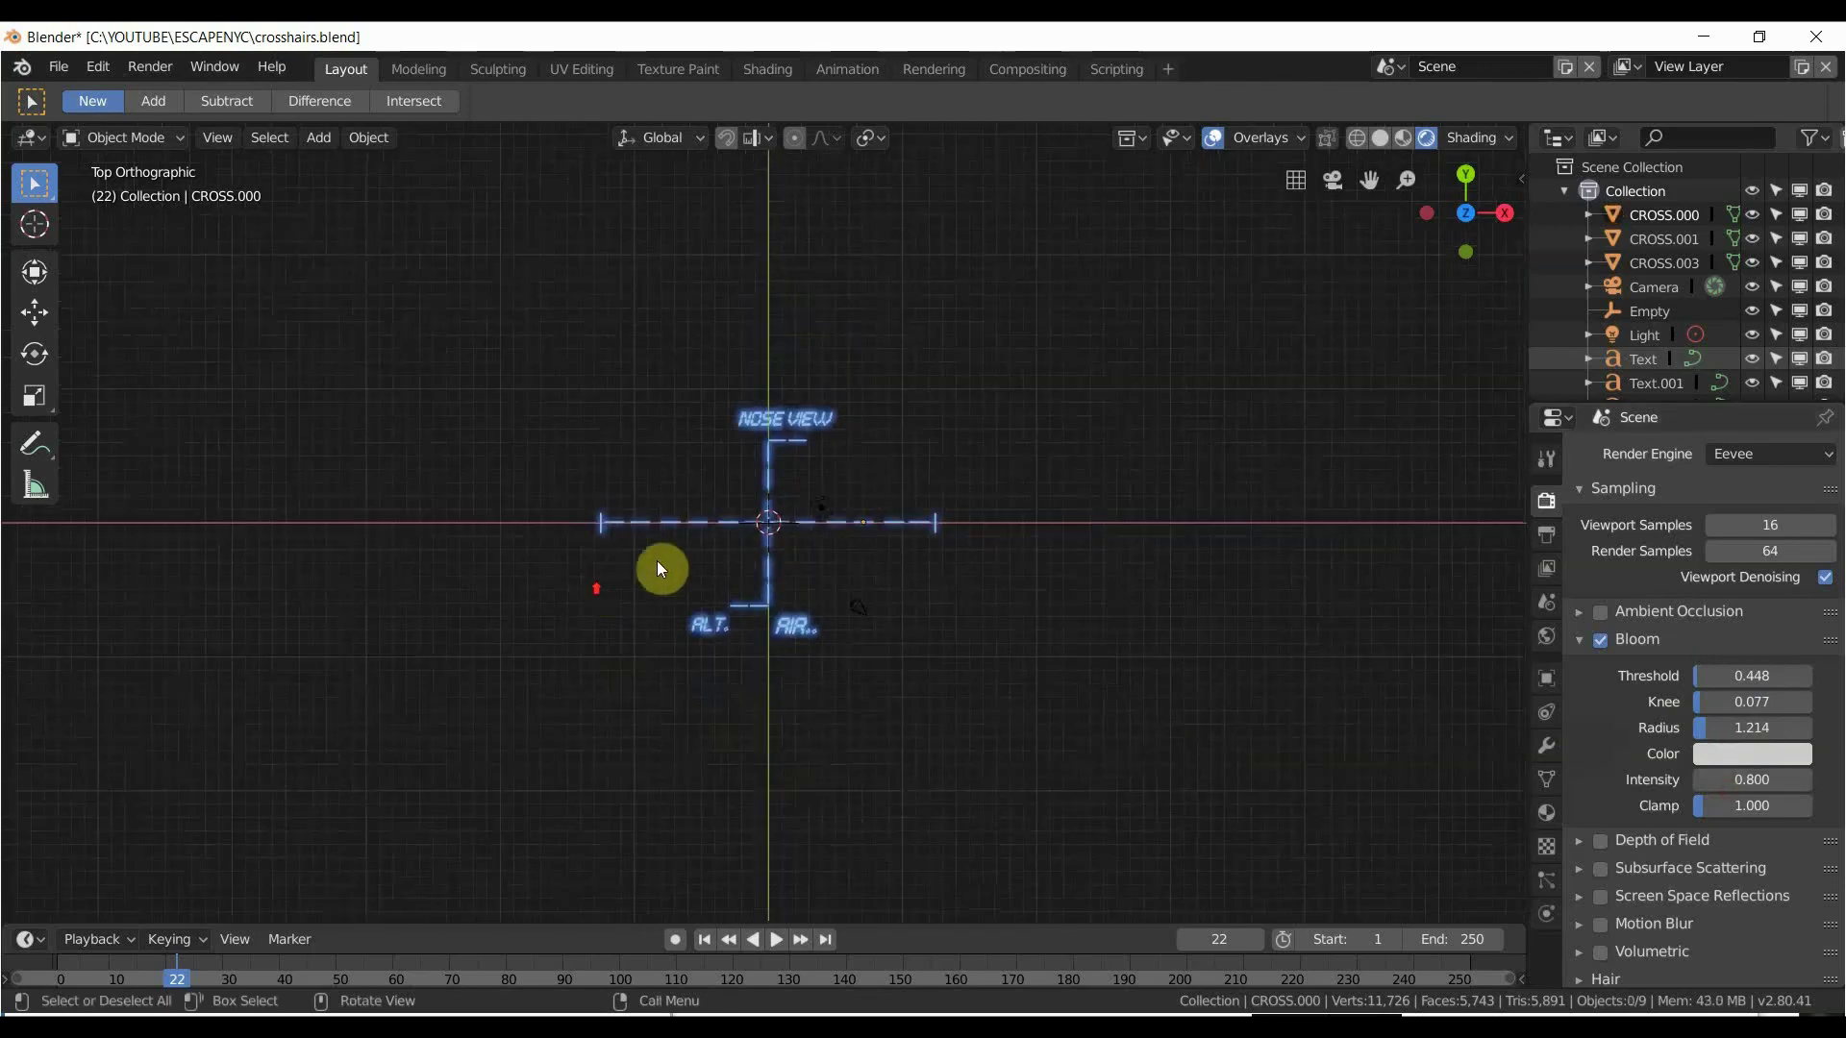
pyautogui.scroll(6, 797, 451)
pyautogui.scroll(-3, 842, 451)
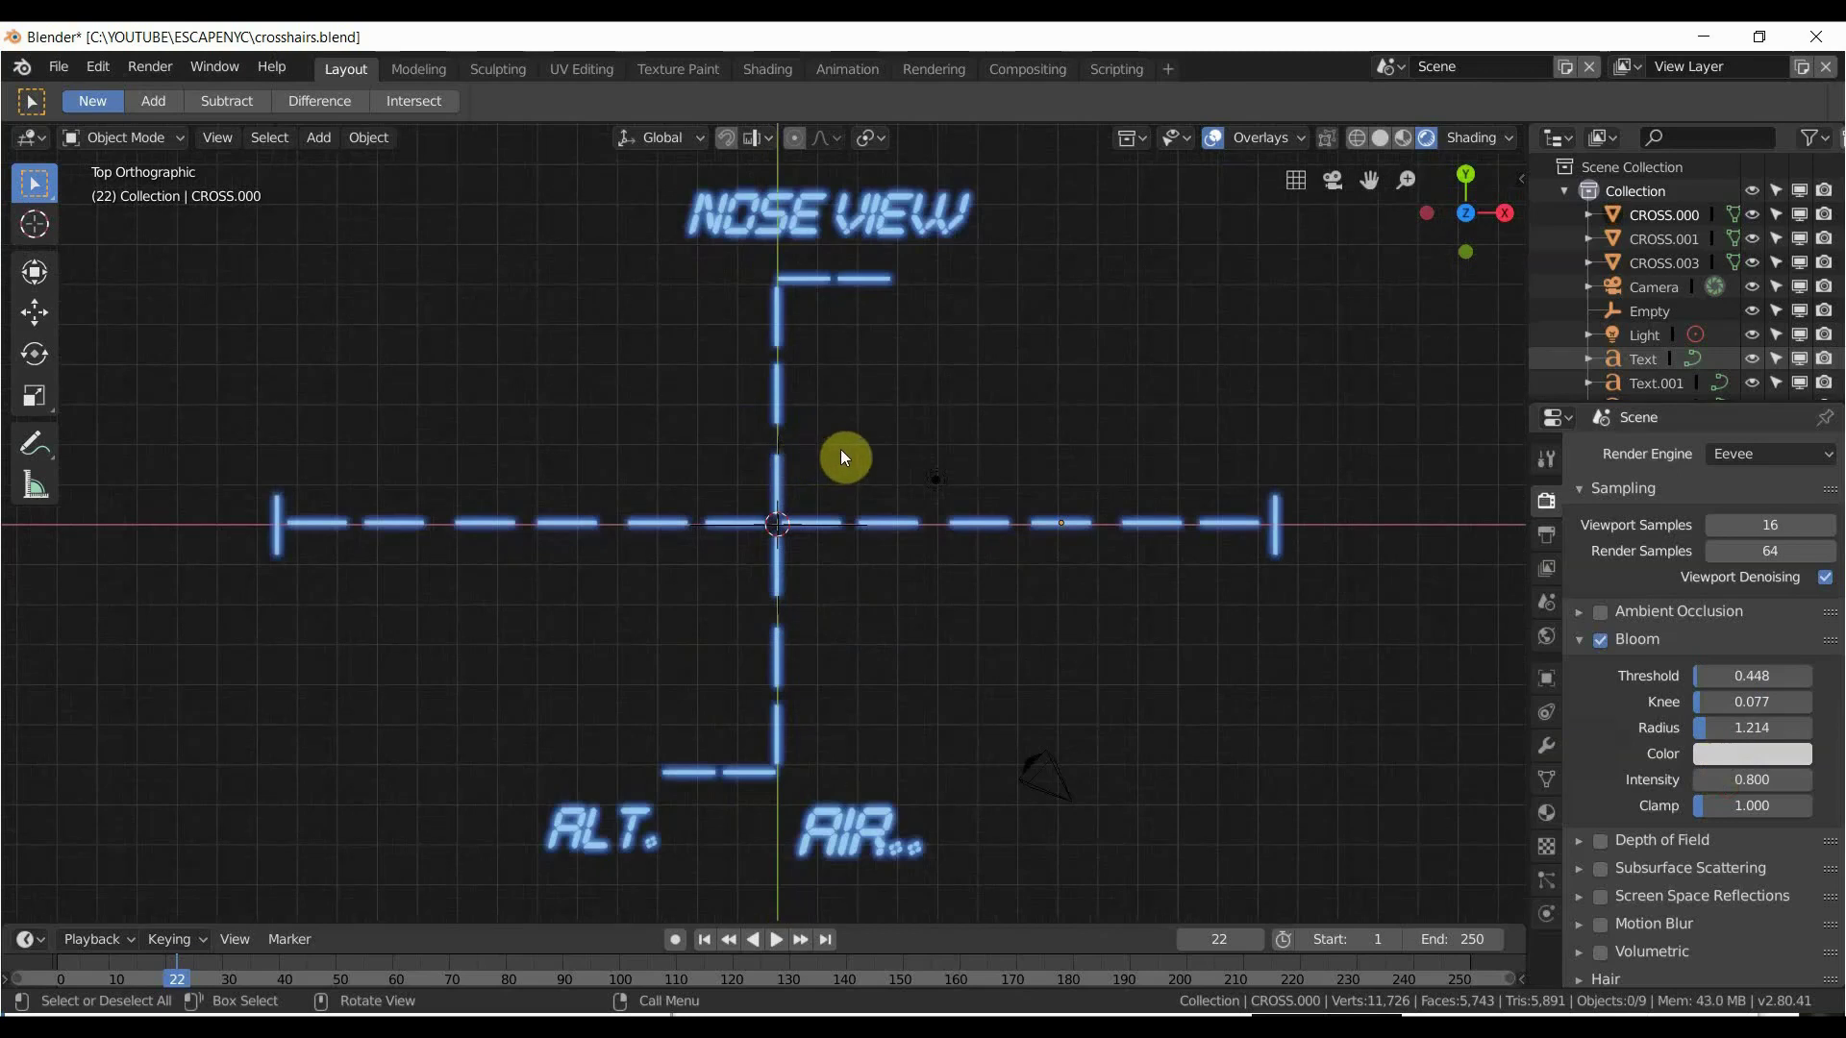
pyautogui.scroll(3, 775, 411)
pyautogui.scroll(-2, 672, 297)
pyautogui.scroll(1, 824, 370)
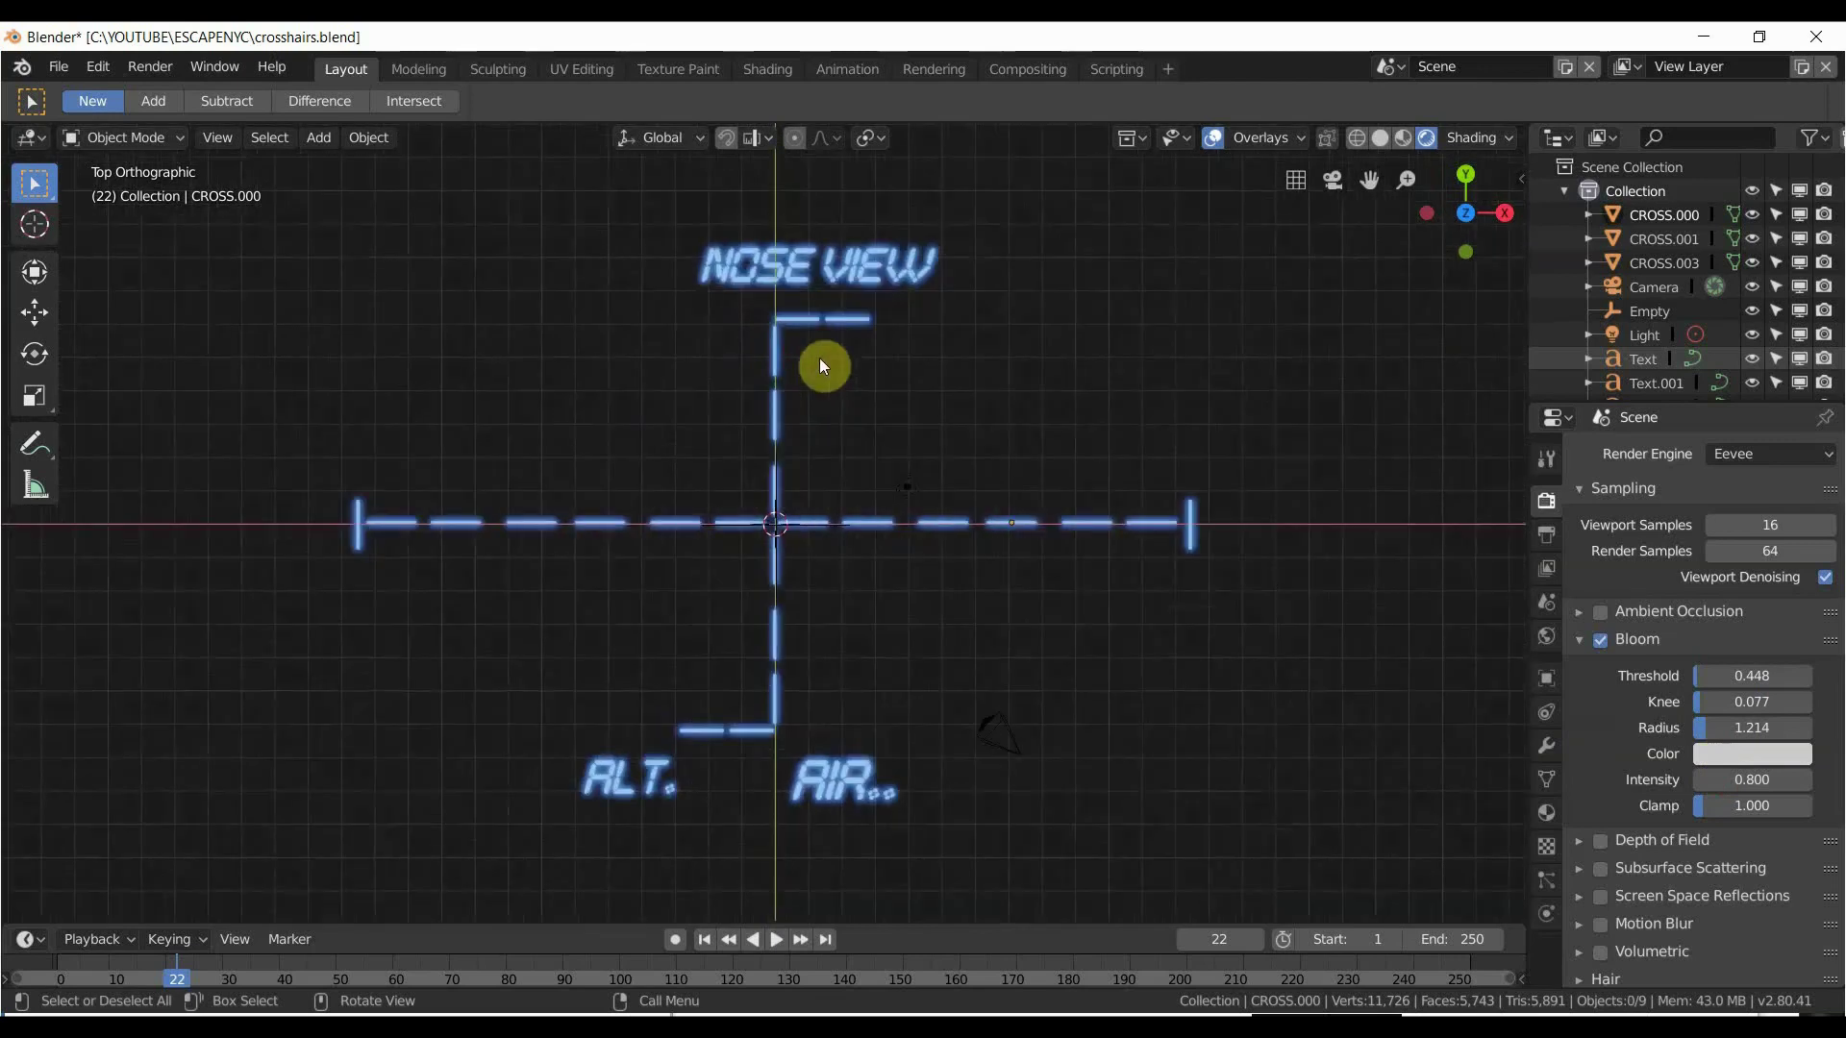
pyautogui.scroll(-4, 769, 530)
pyautogui.scroll(3, 803, 519)
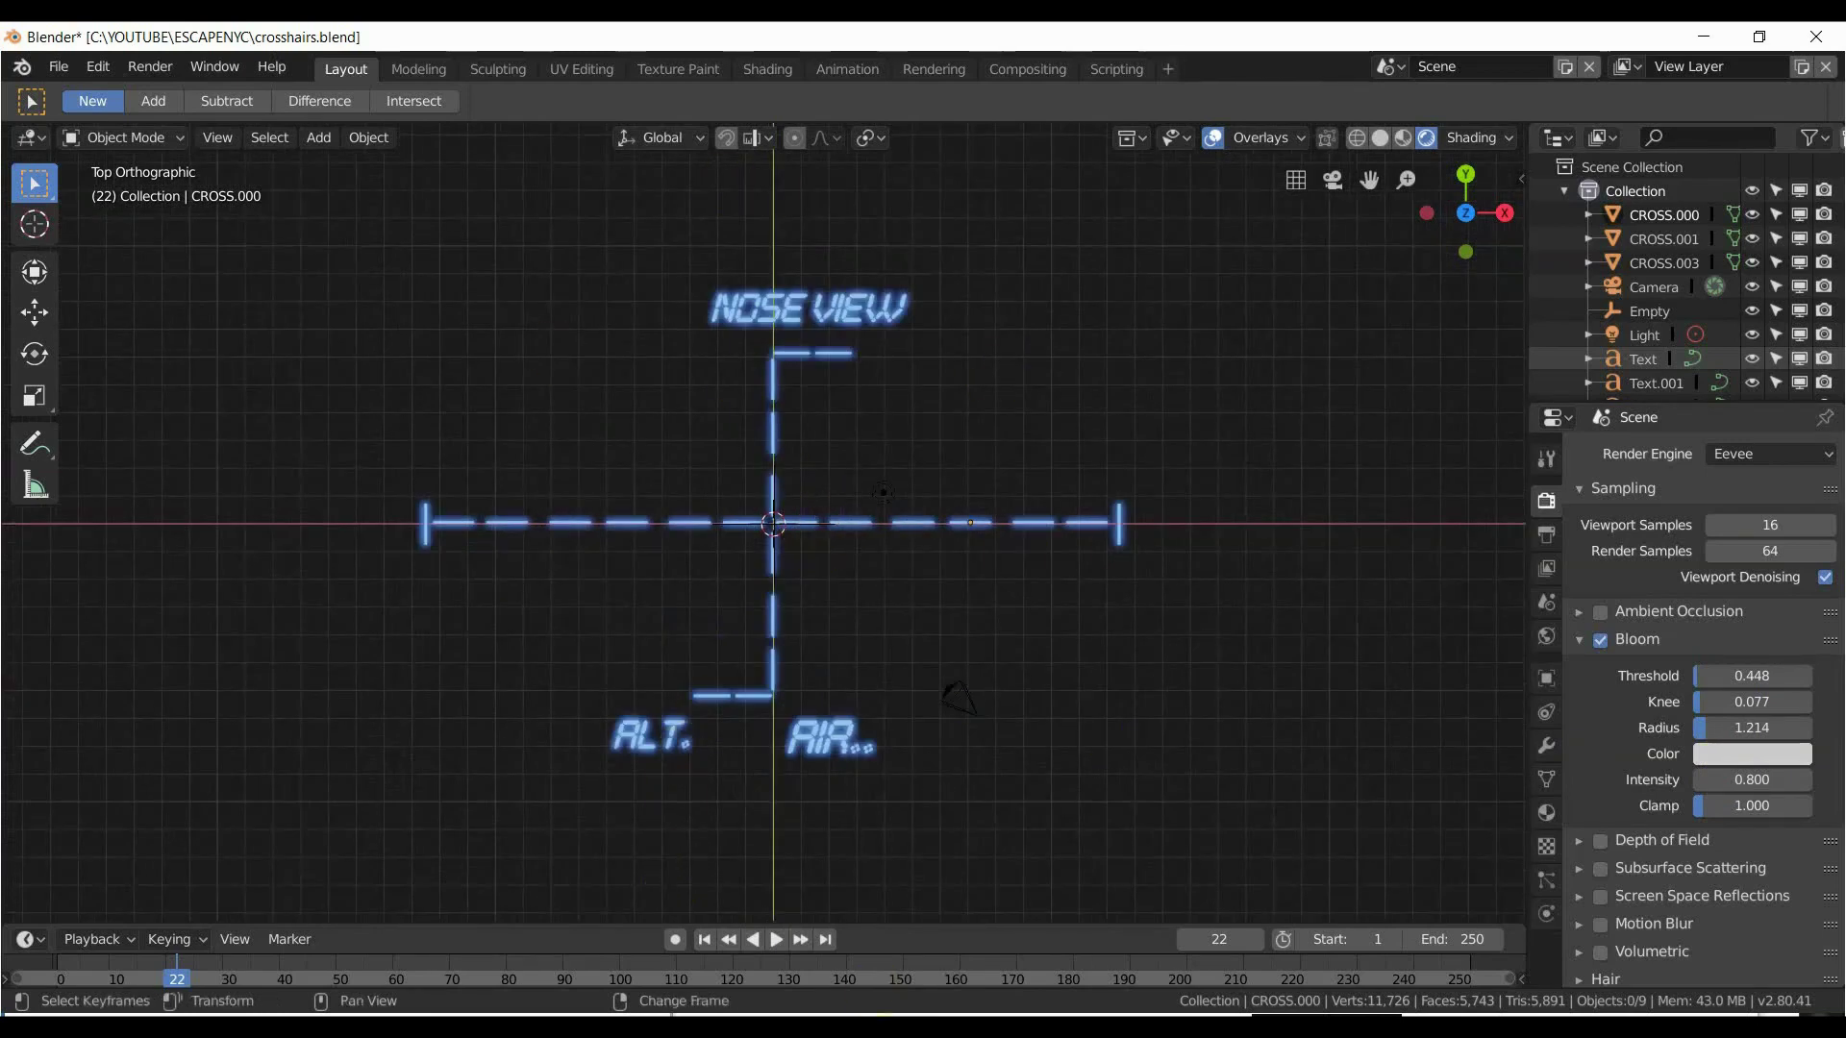
# View the giphy and erer reference images from the ESCAPENYC folder, then return to the crosshair scene in Blender.
pyautogui.hotkey('alt', 'Tab')
pyautogui.click(1073, 576)
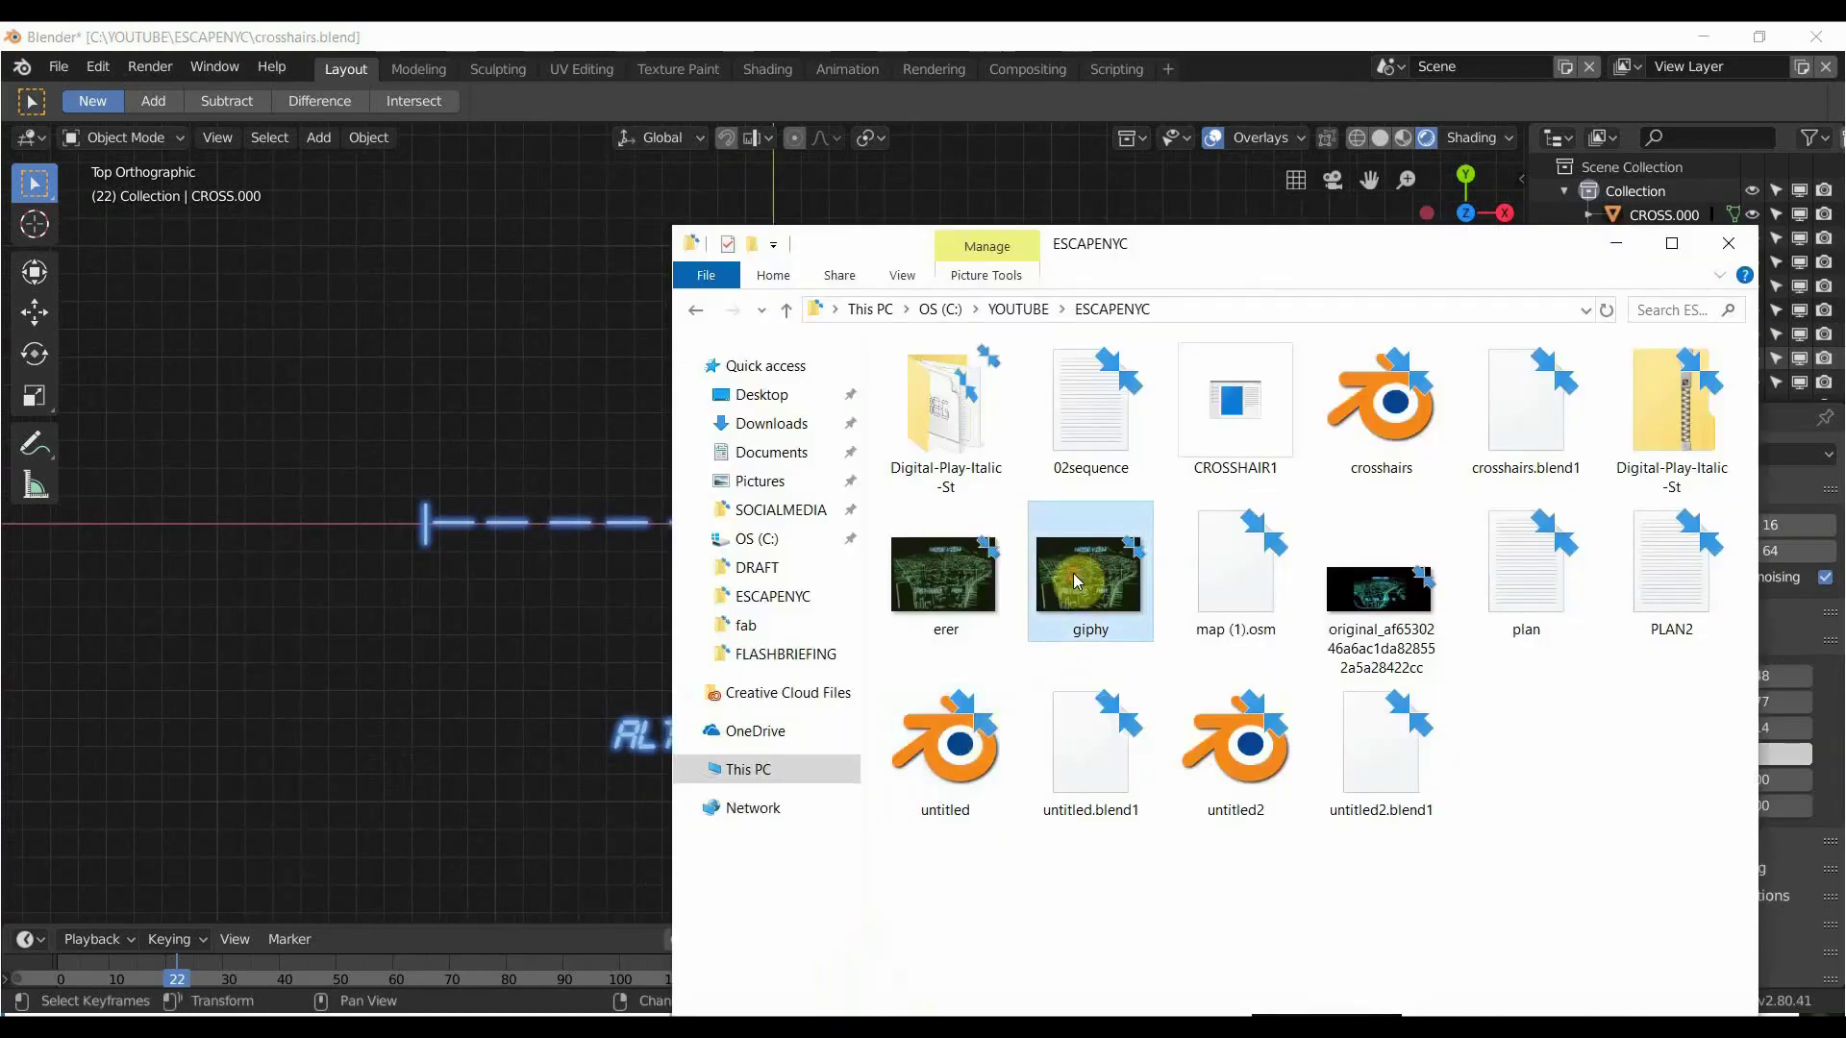
pyautogui.doubleClick(1073, 572)
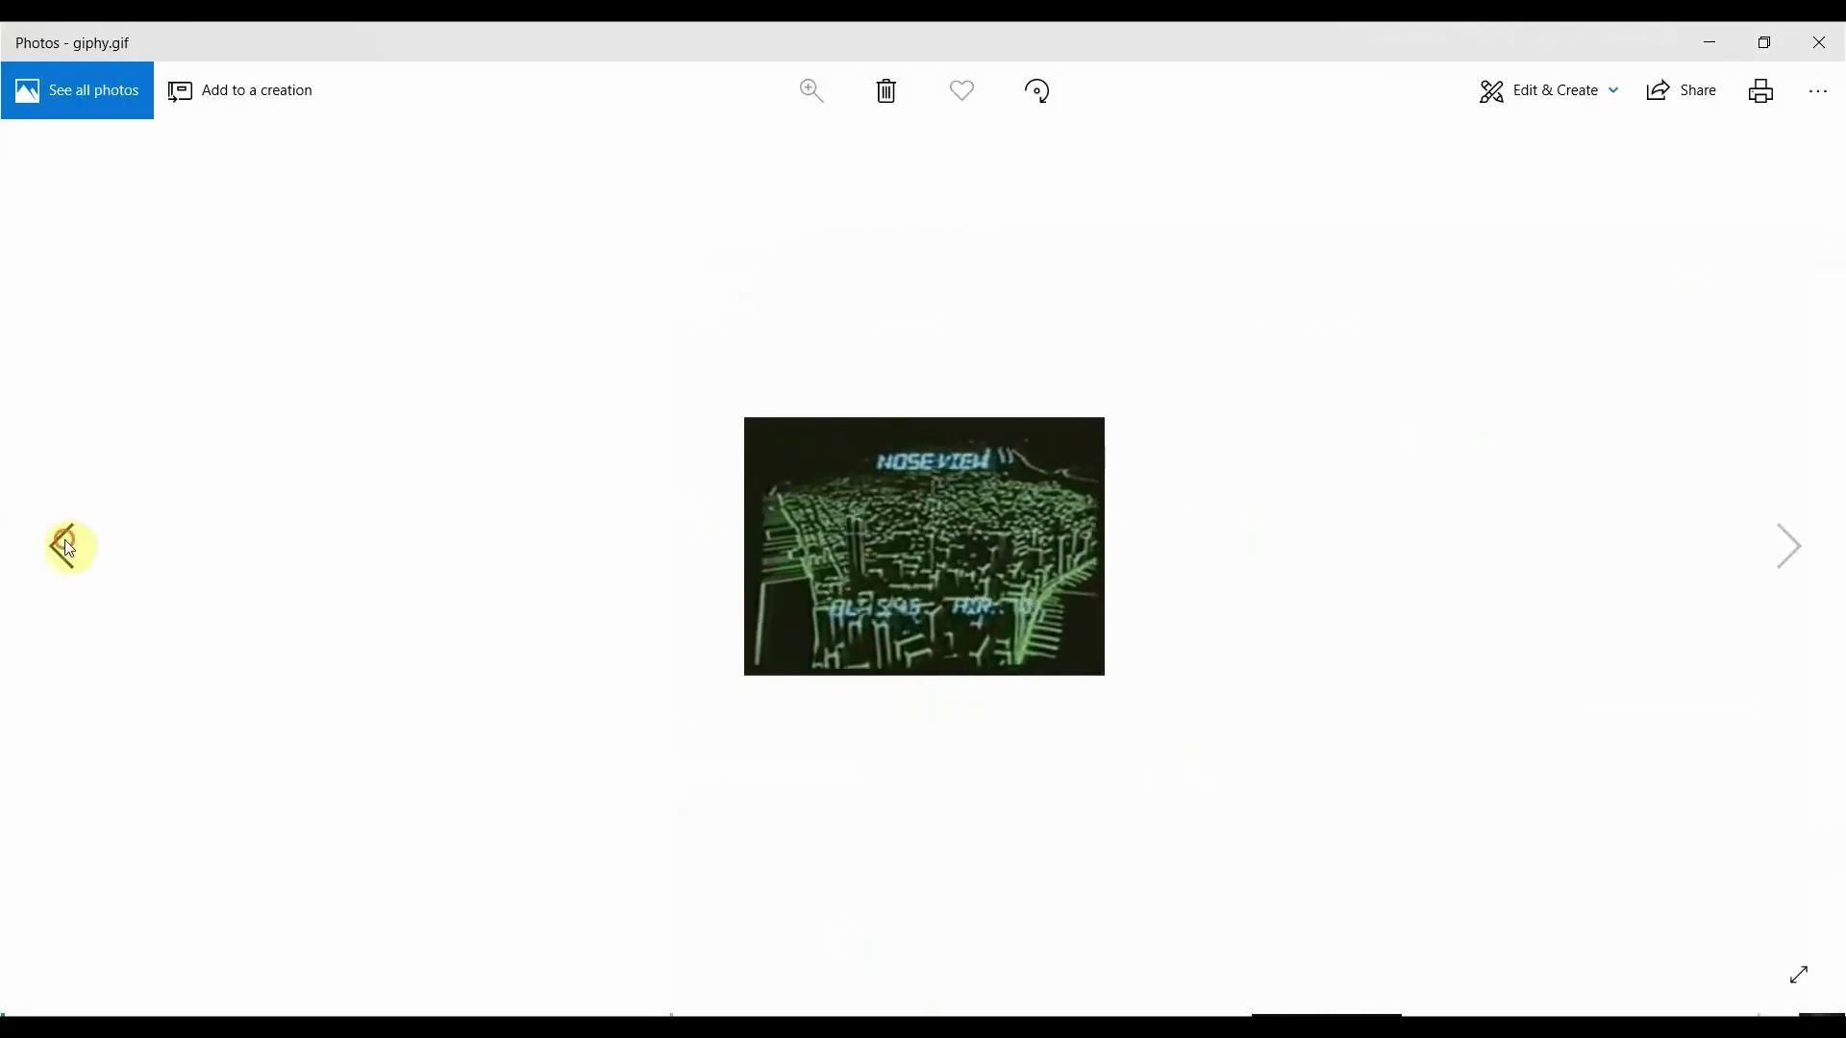
pyautogui.click(65, 546)
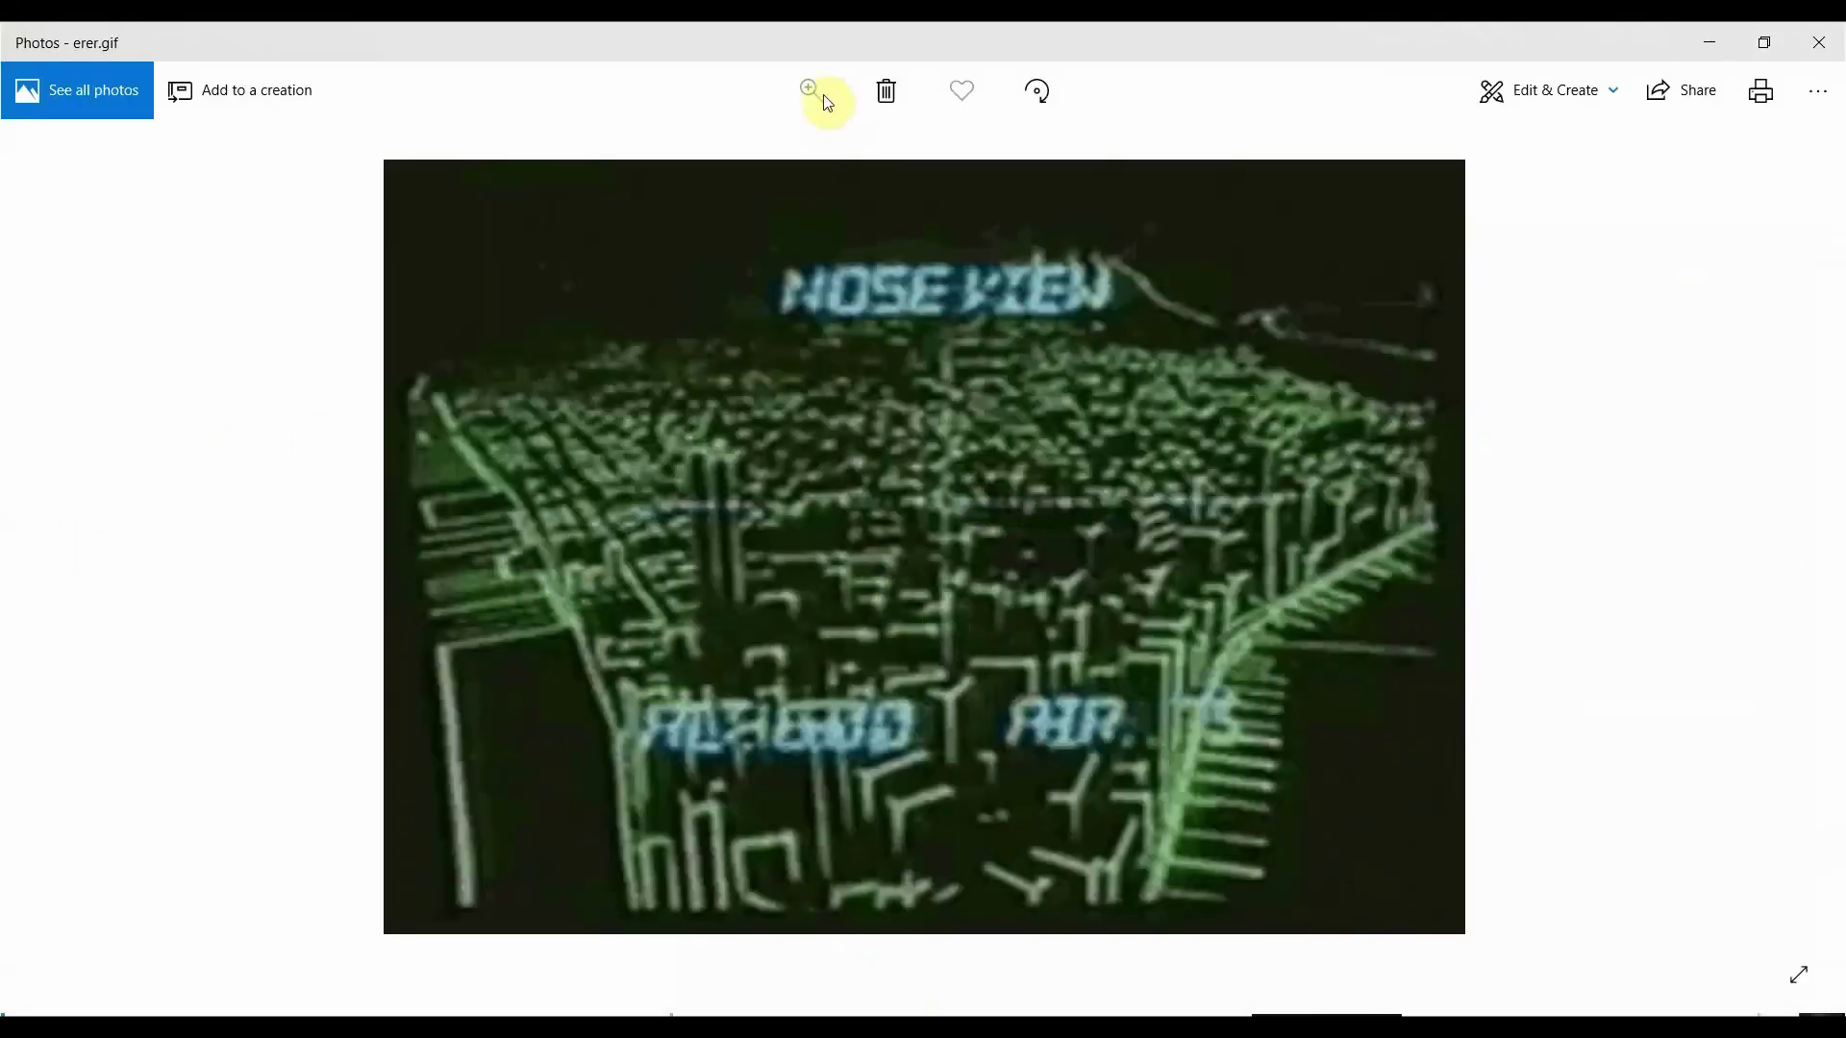
pyautogui.click(1710, 44)
pyautogui.click(1628, 81)
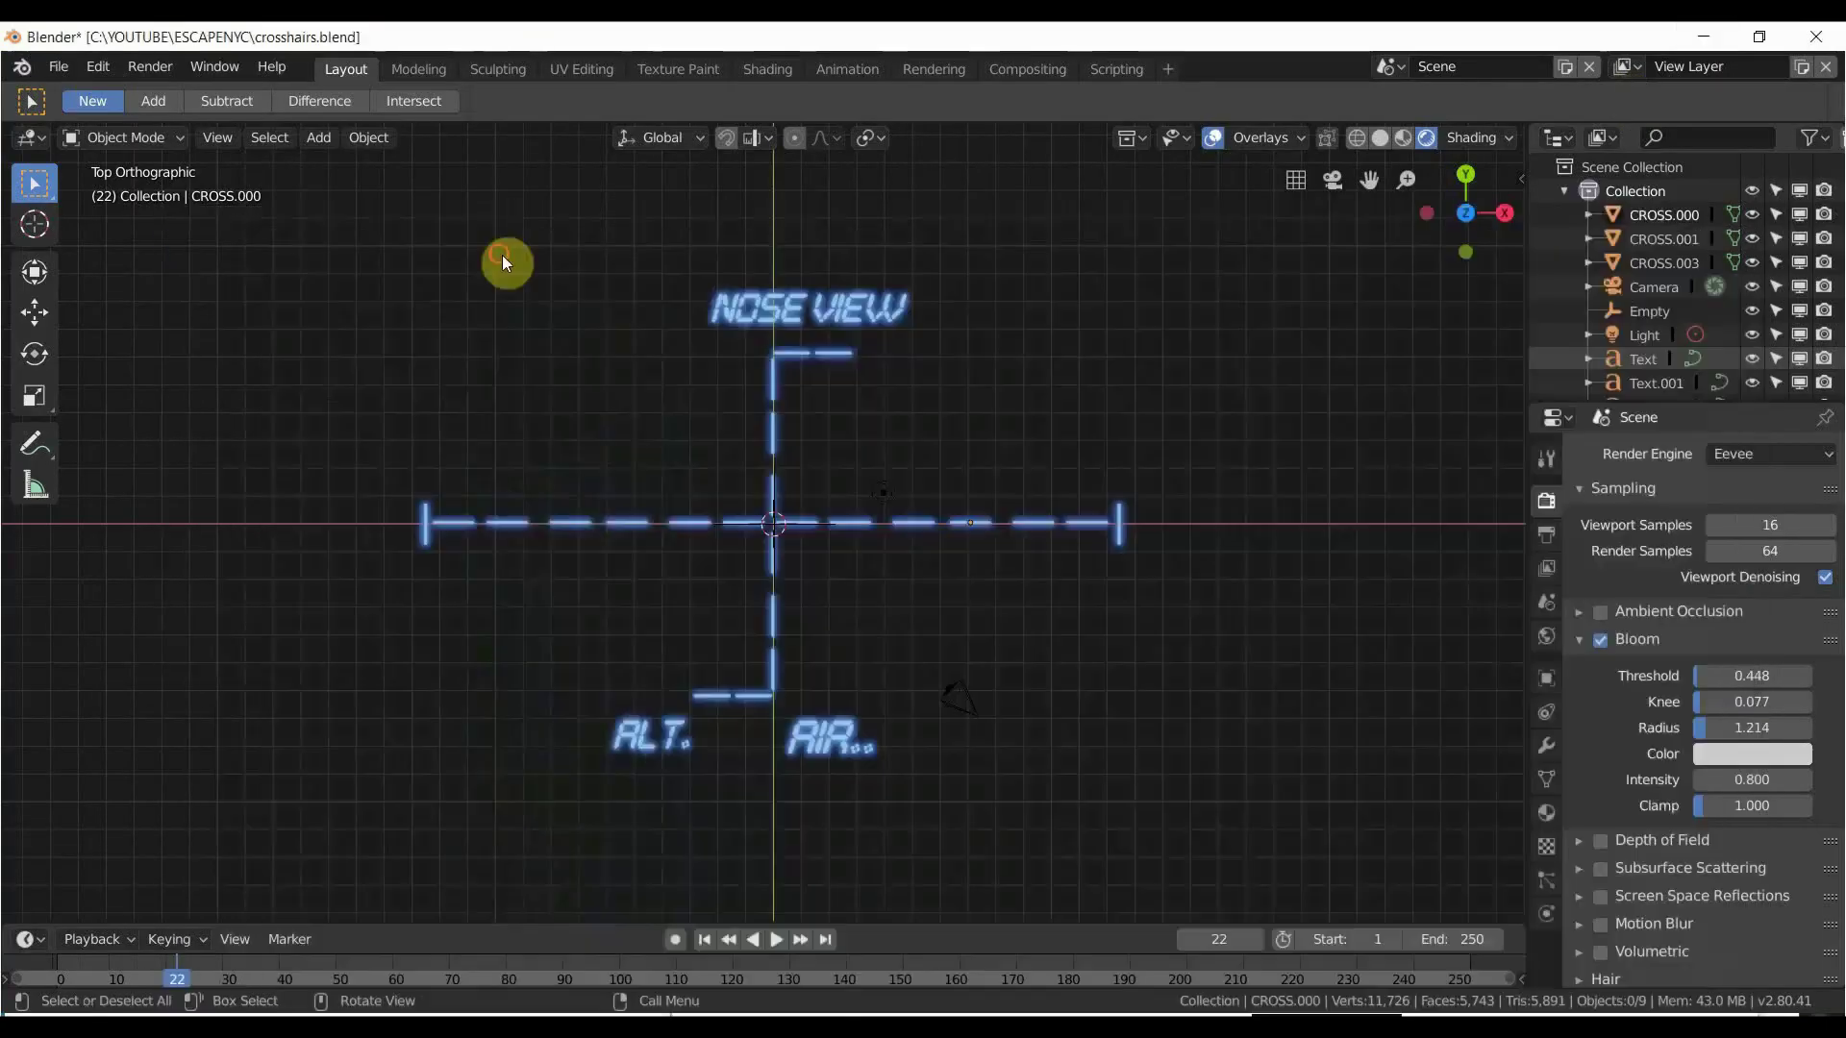
# View the original_af6530246a6ac1da828552a5a28422cc and giphy reference images from the ESCAPENYC folder, then return to the crosshair scene.
pyautogui.hotkey('alt', 'Tab')
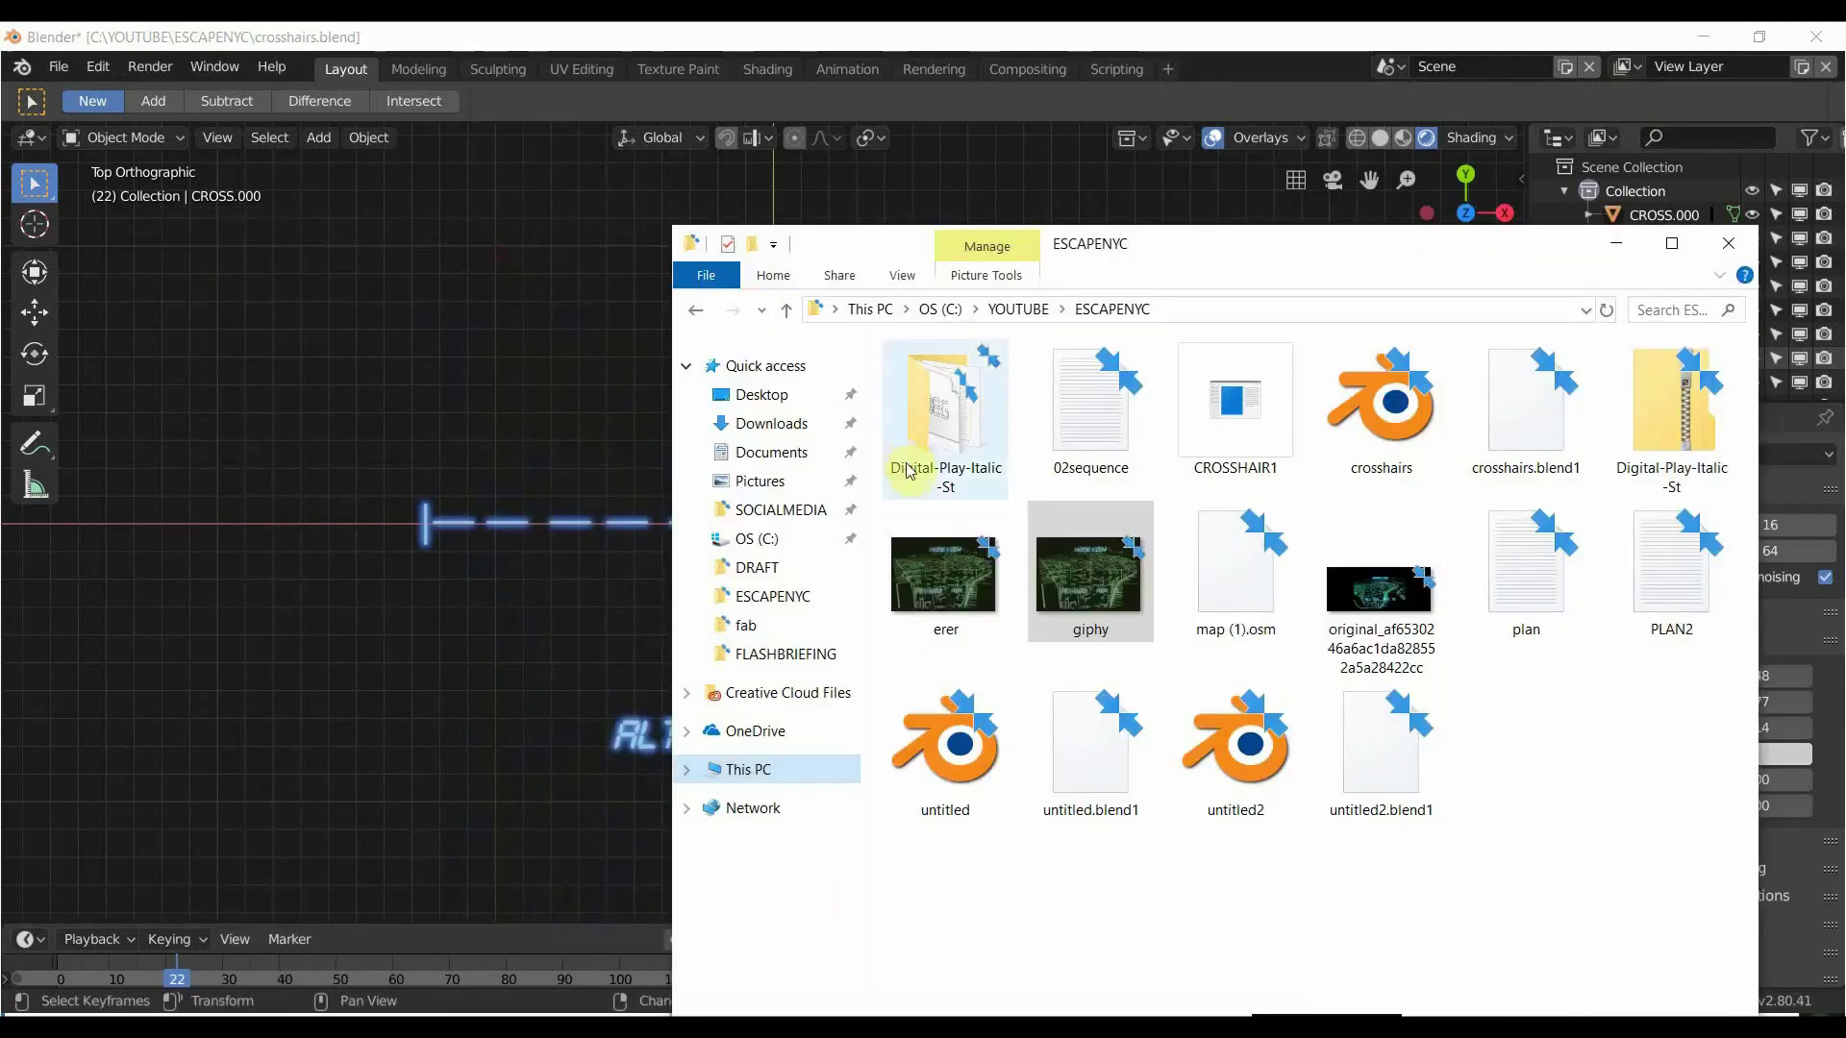
pyautogui.click(1423, 598)
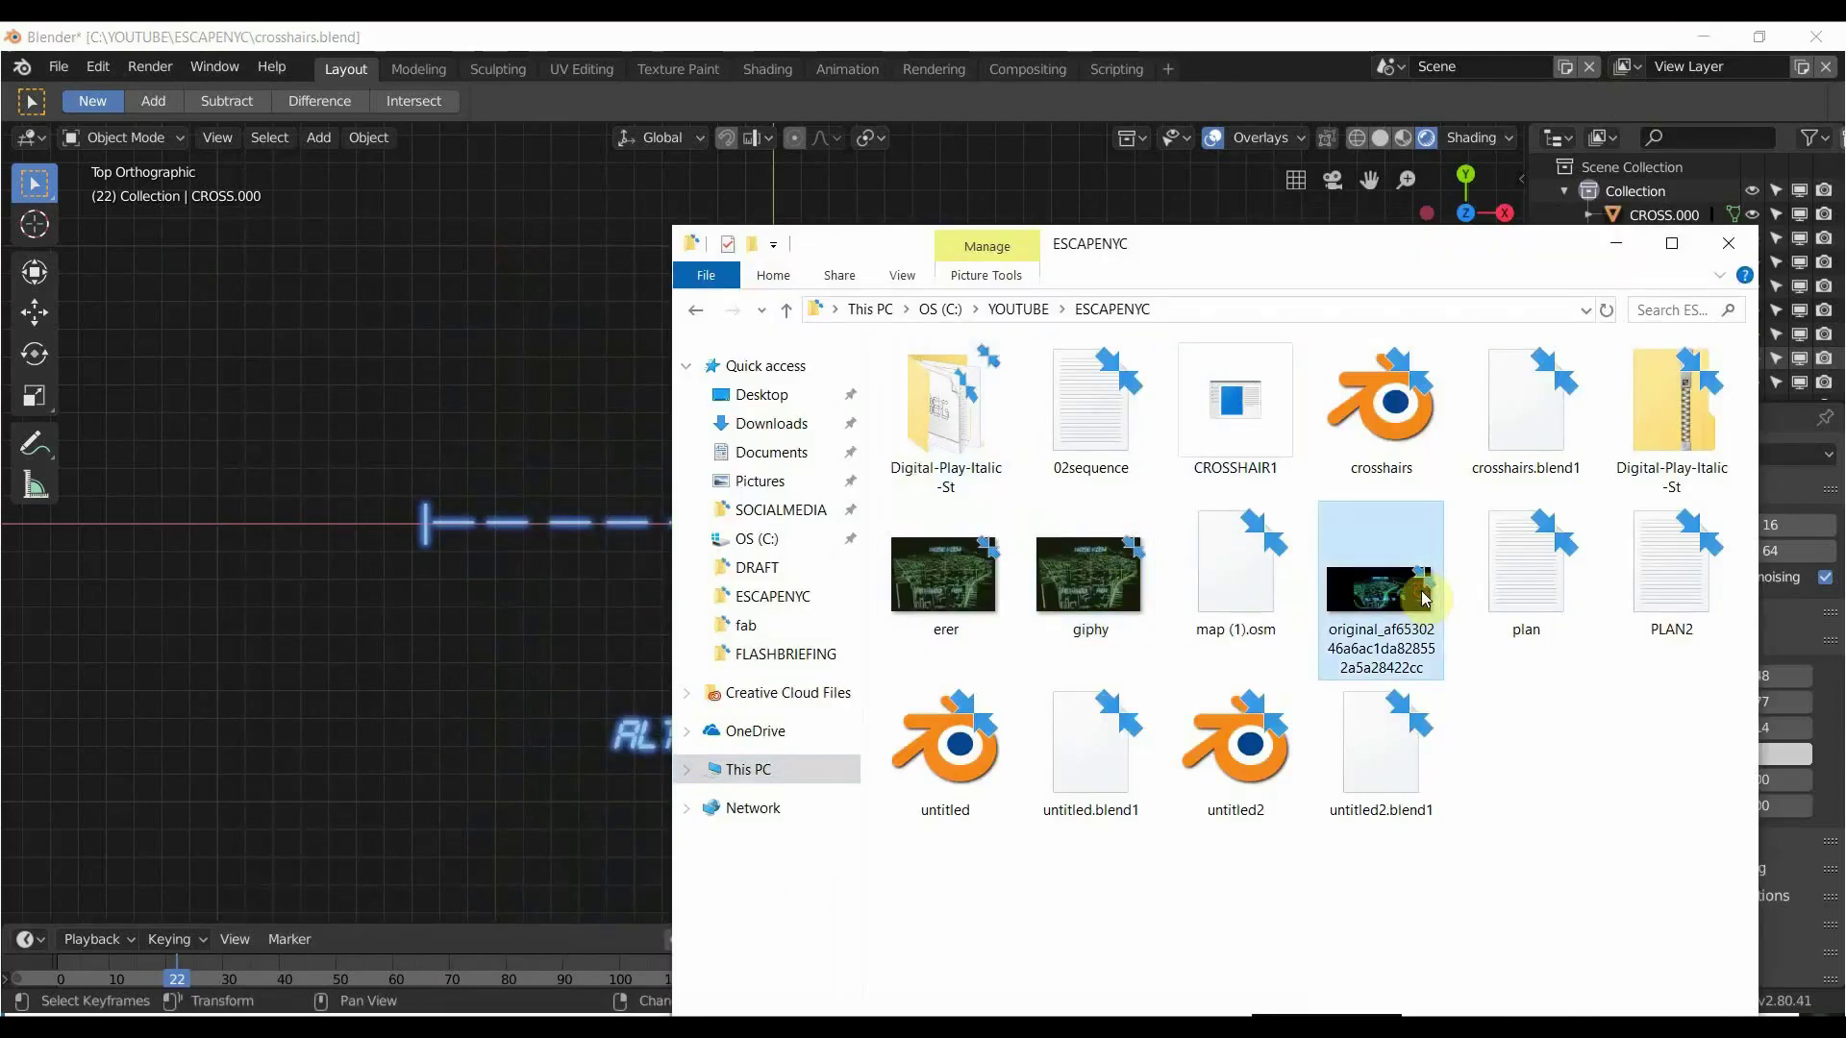
pyautogui.doubleClick(1423, 597)
pyautogui.doubleClick(1140, 36)
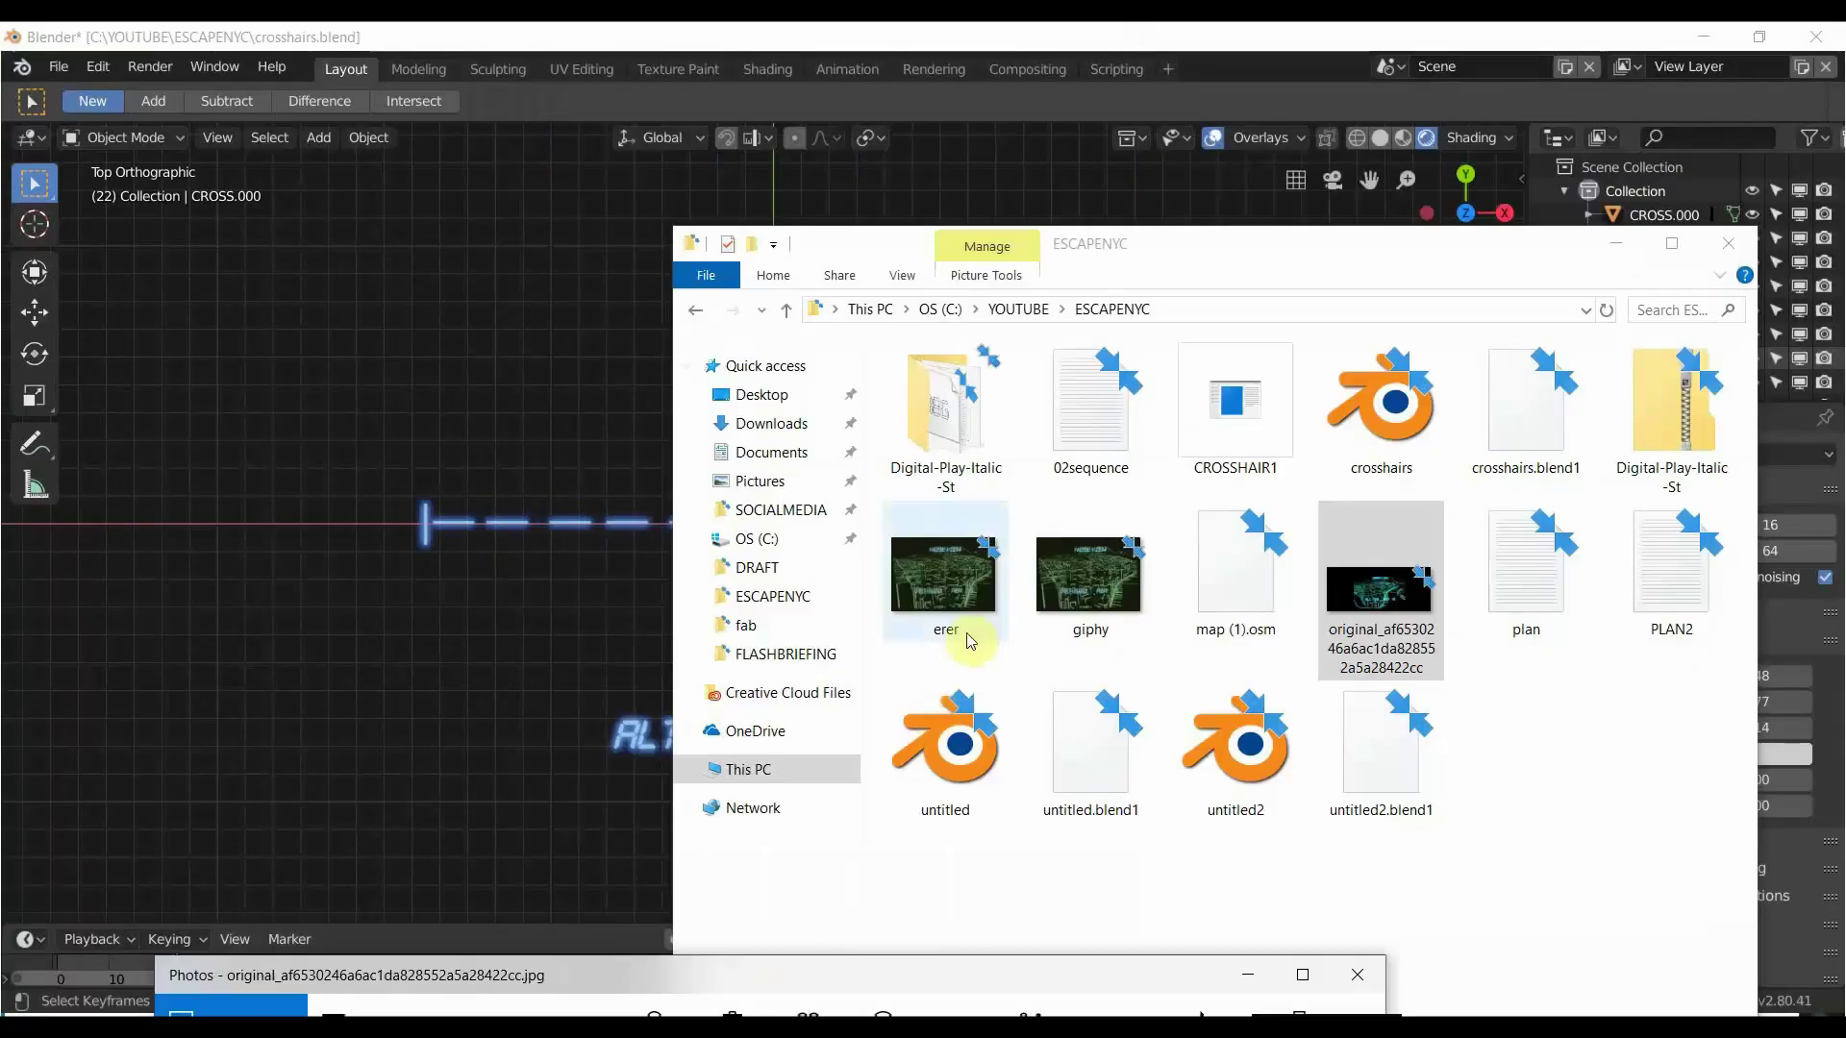
pyautogui.doubleClick(1071, 573)
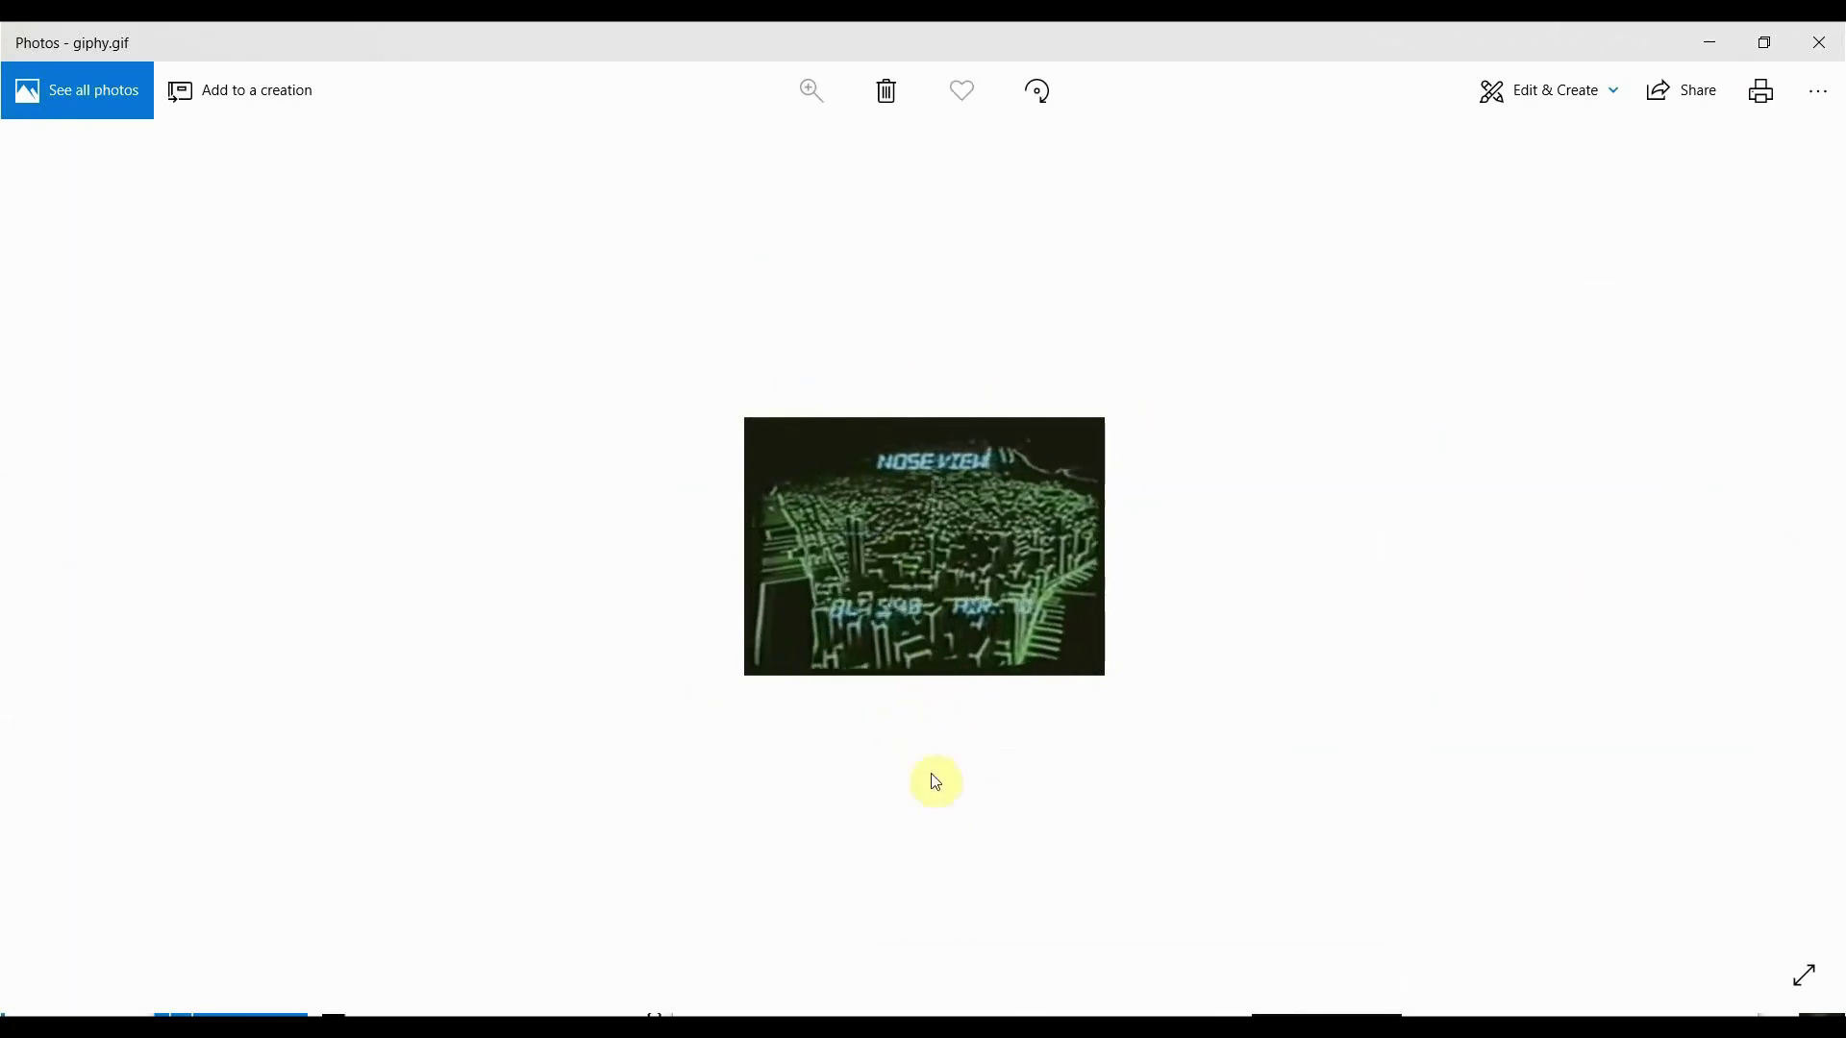
pyautogui.click(1819, 43)
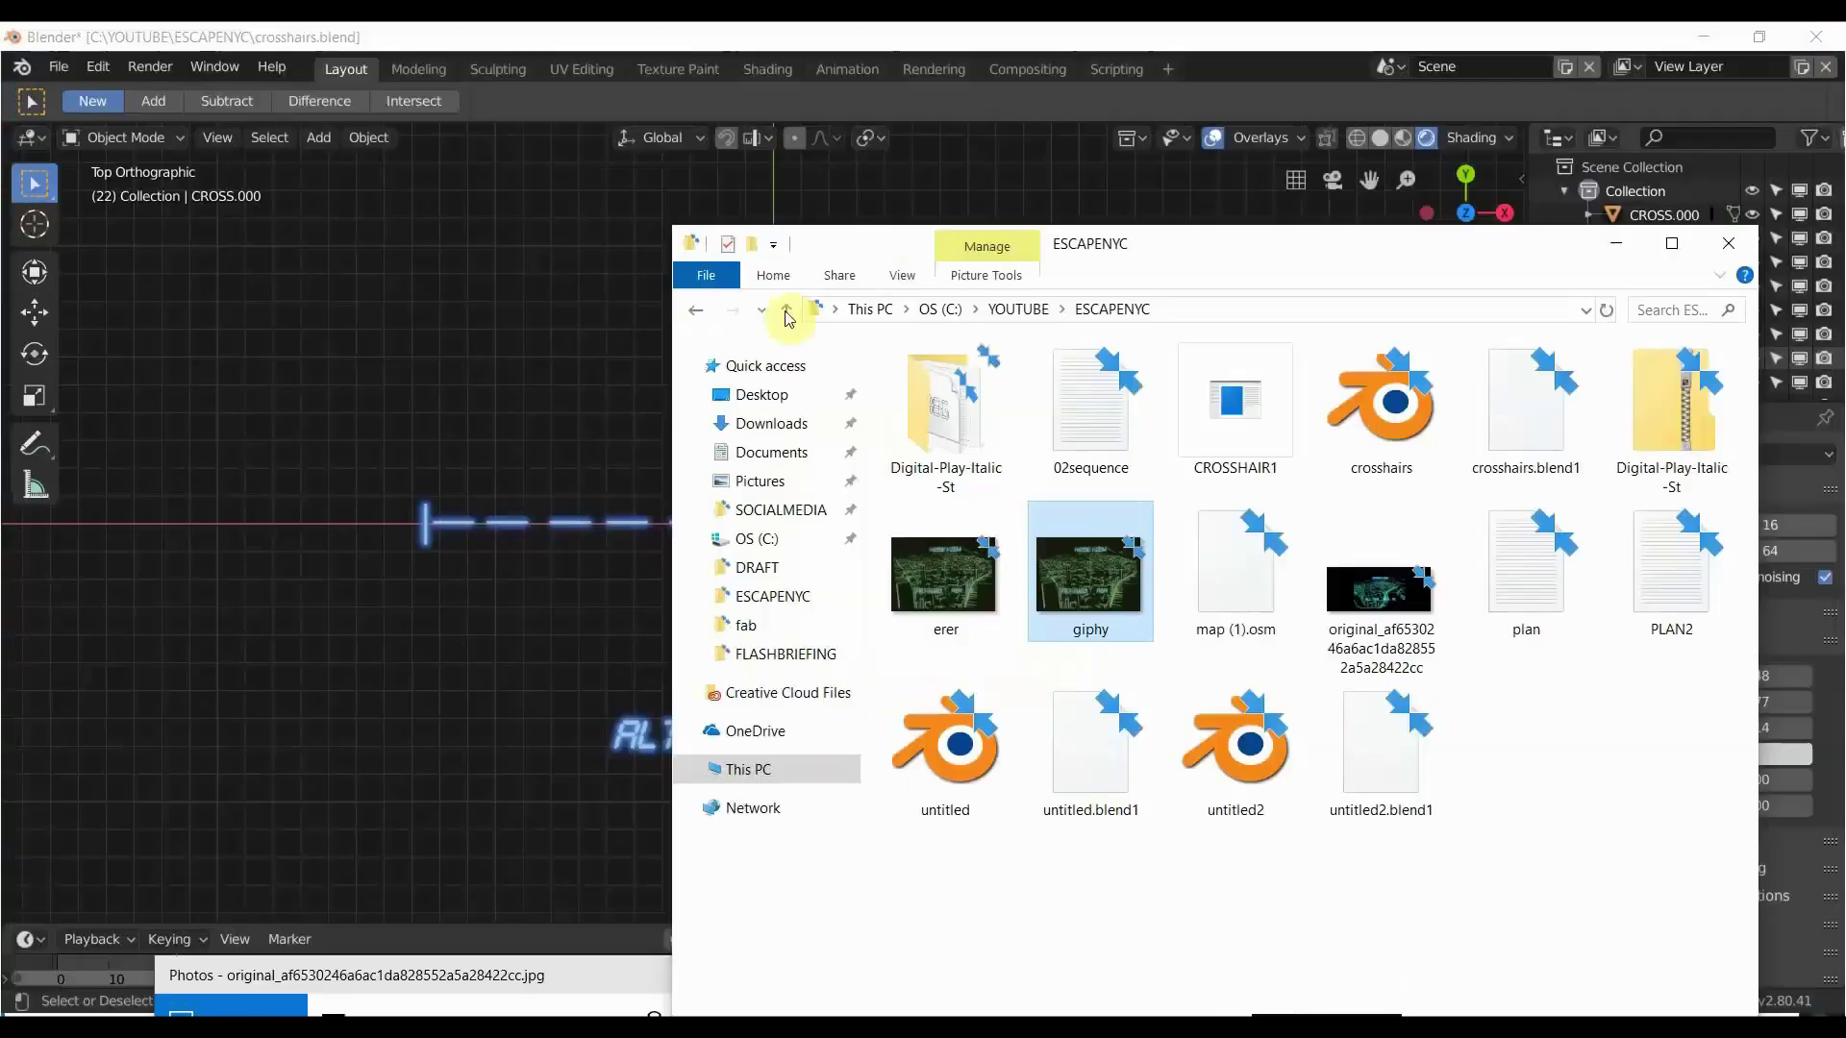
pyautogui.click(643, 276)
pyautogui.scroll(2, 822, 639)
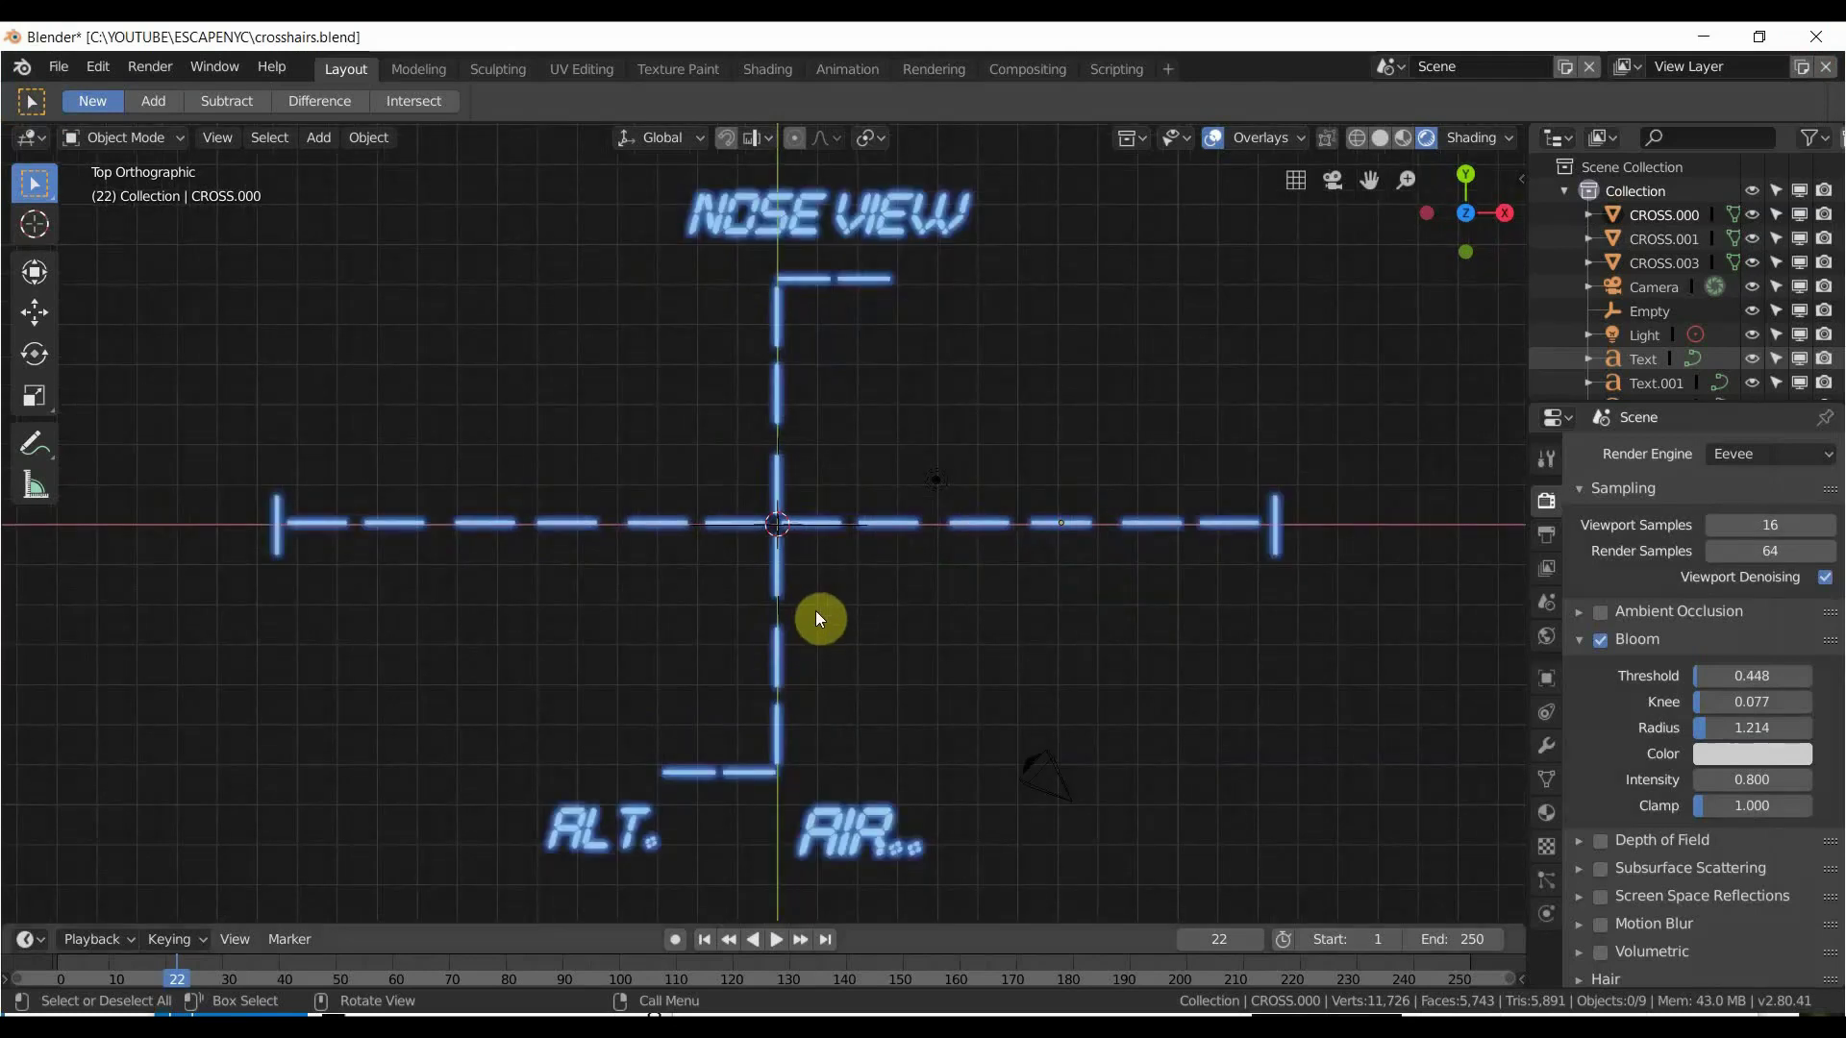
# Bring up the ESCAPENYC folder window, move it aside and close it.
pyautogui.click(896, 1009)
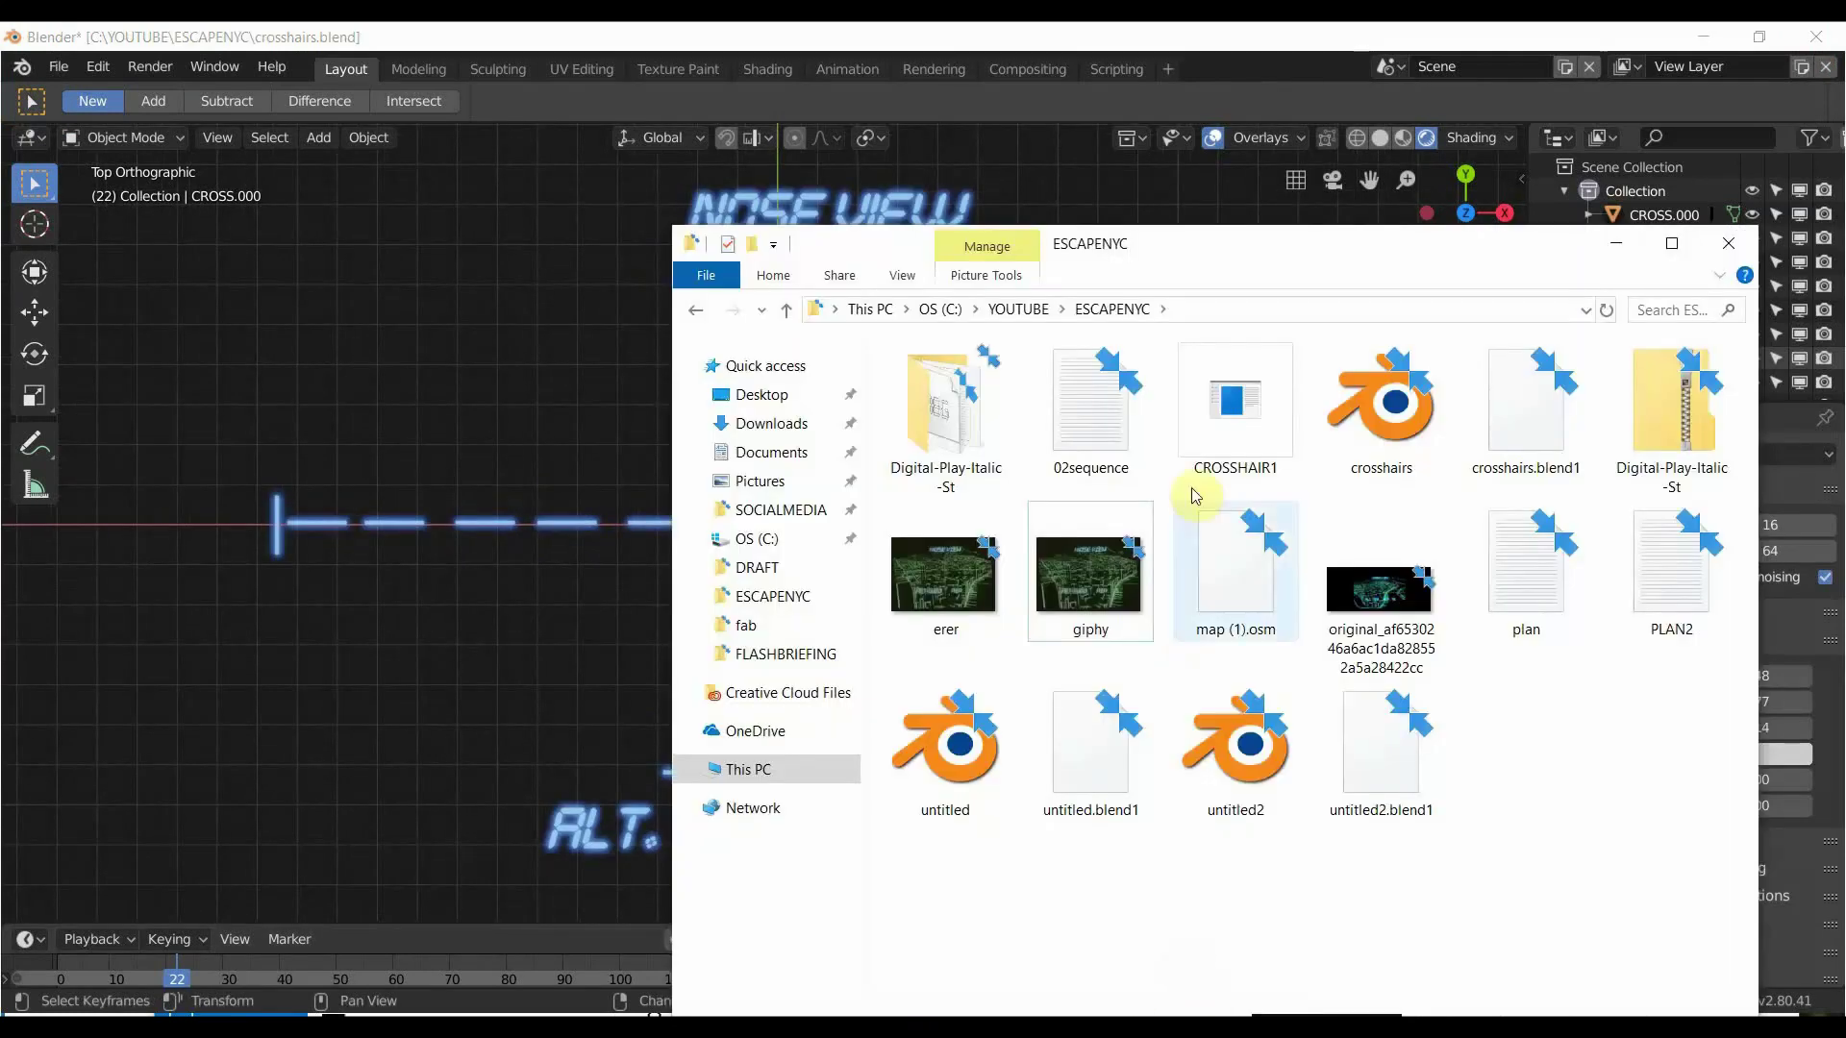
pyautogui.moveTo(1208, 268); pyautogui.dragTo(752, 366)
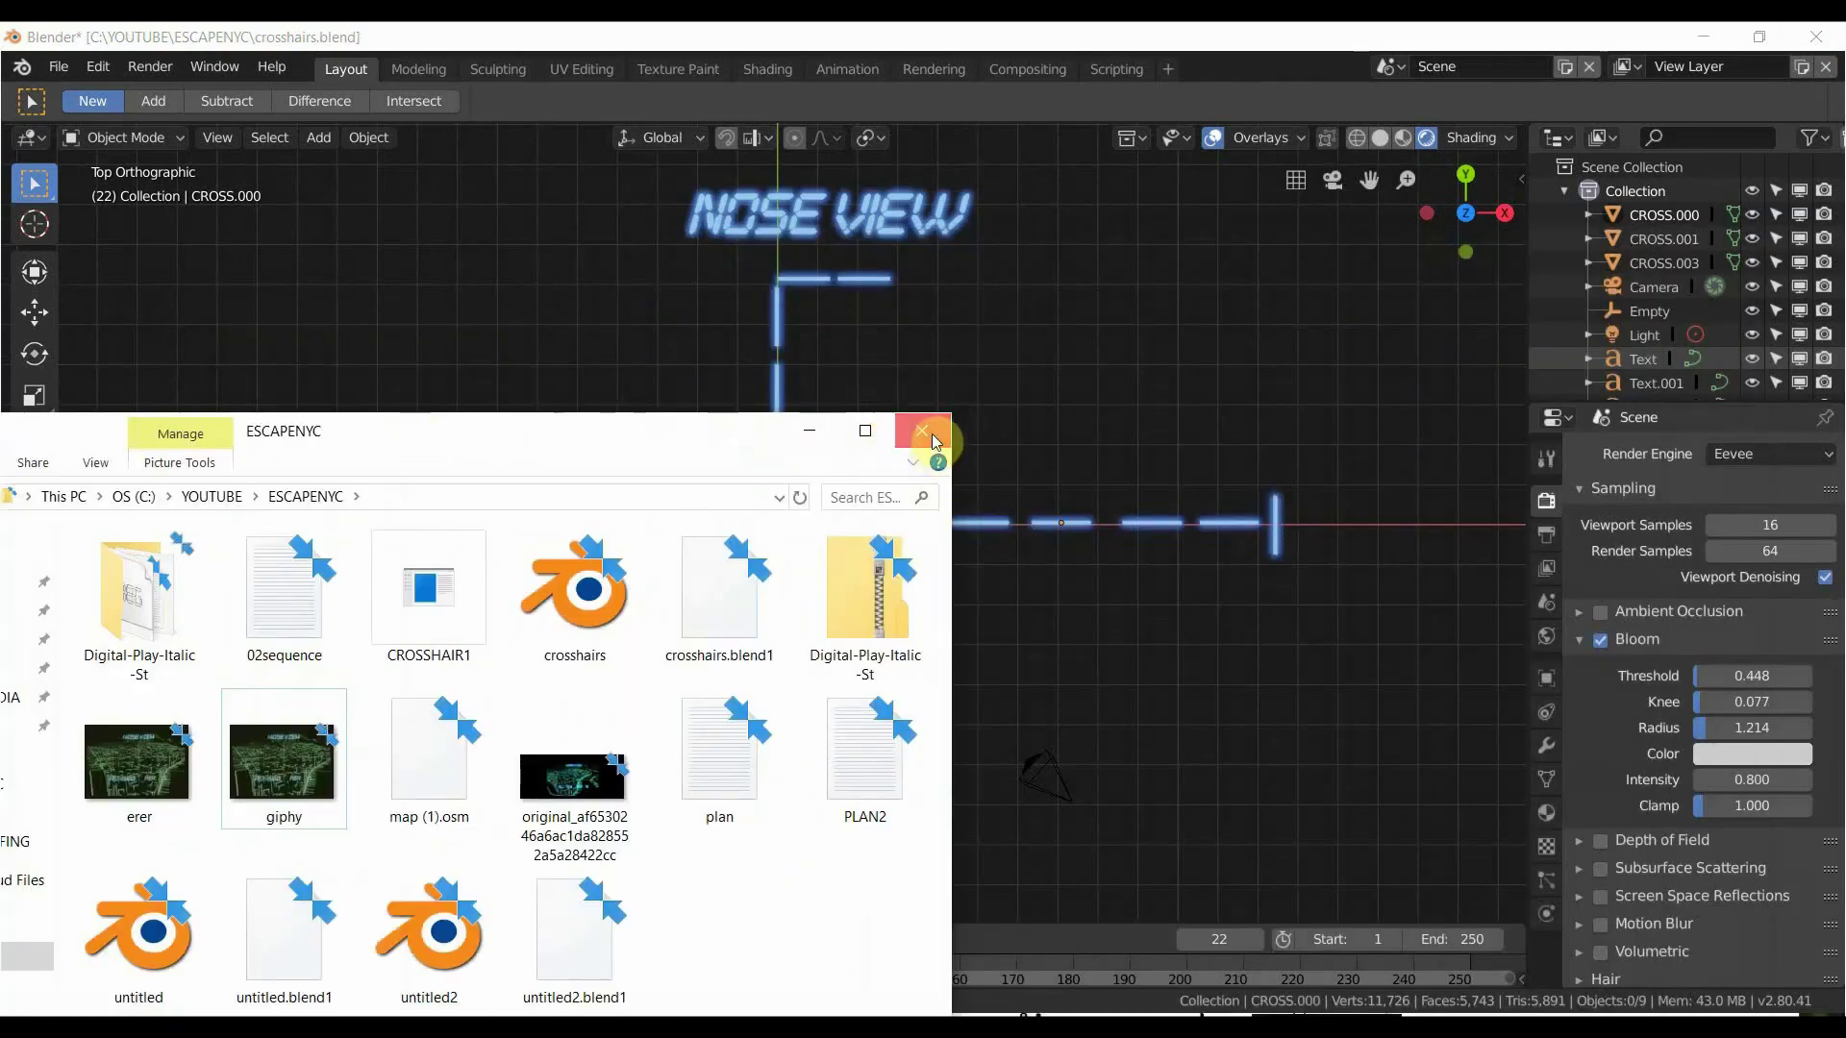
pyautogui.click(921, 424)
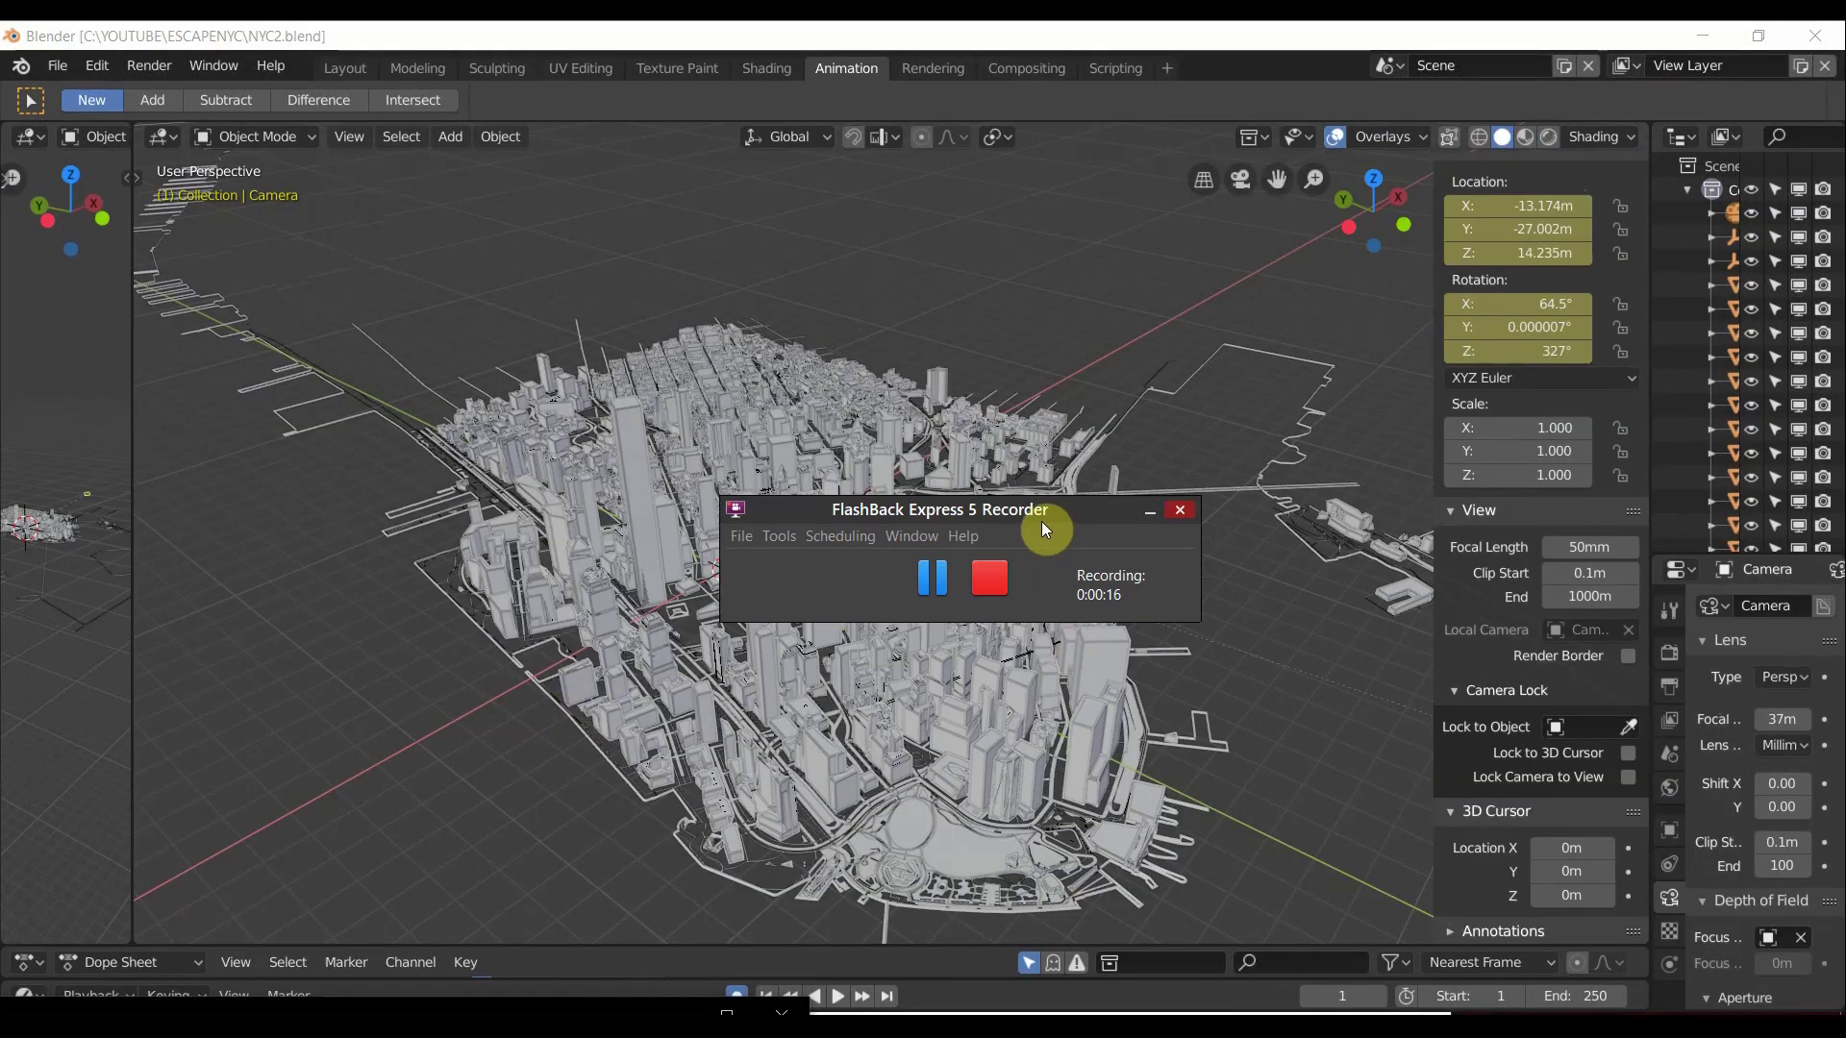
# Display the city model in NYC2.blend with rendered shading and look at it from the right orthographic view.
pyautogui.moveTo(1044, 527); pyautogui.dragTo(1042, 829)
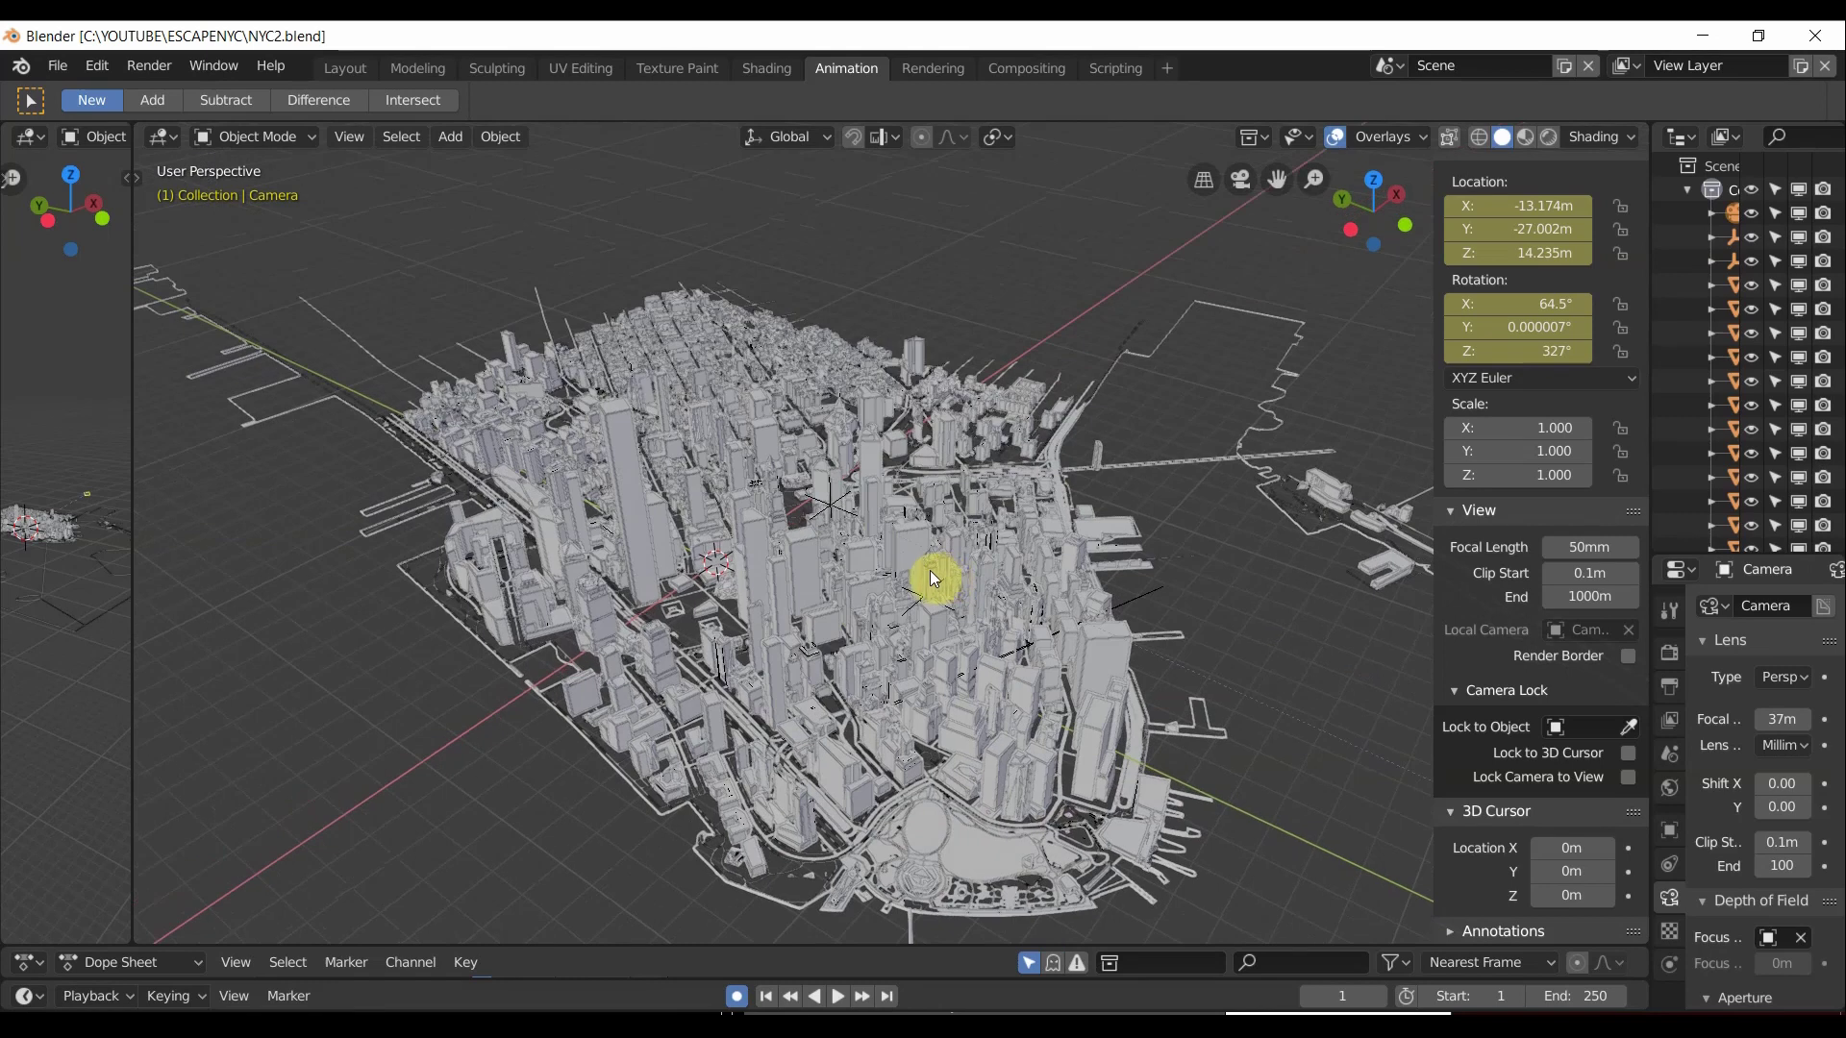
pyautogui.moveTo(934, 578)
pyautogui.mouseDown(button='middle')
pyautogui.moveTo(795, 528)
pyautogui.moveTo(840, 502)
pyautogui.moveTo(746, 524)
pyautogui.moveTo(807, 523)
pyautogui.mouseUp(button='middle')
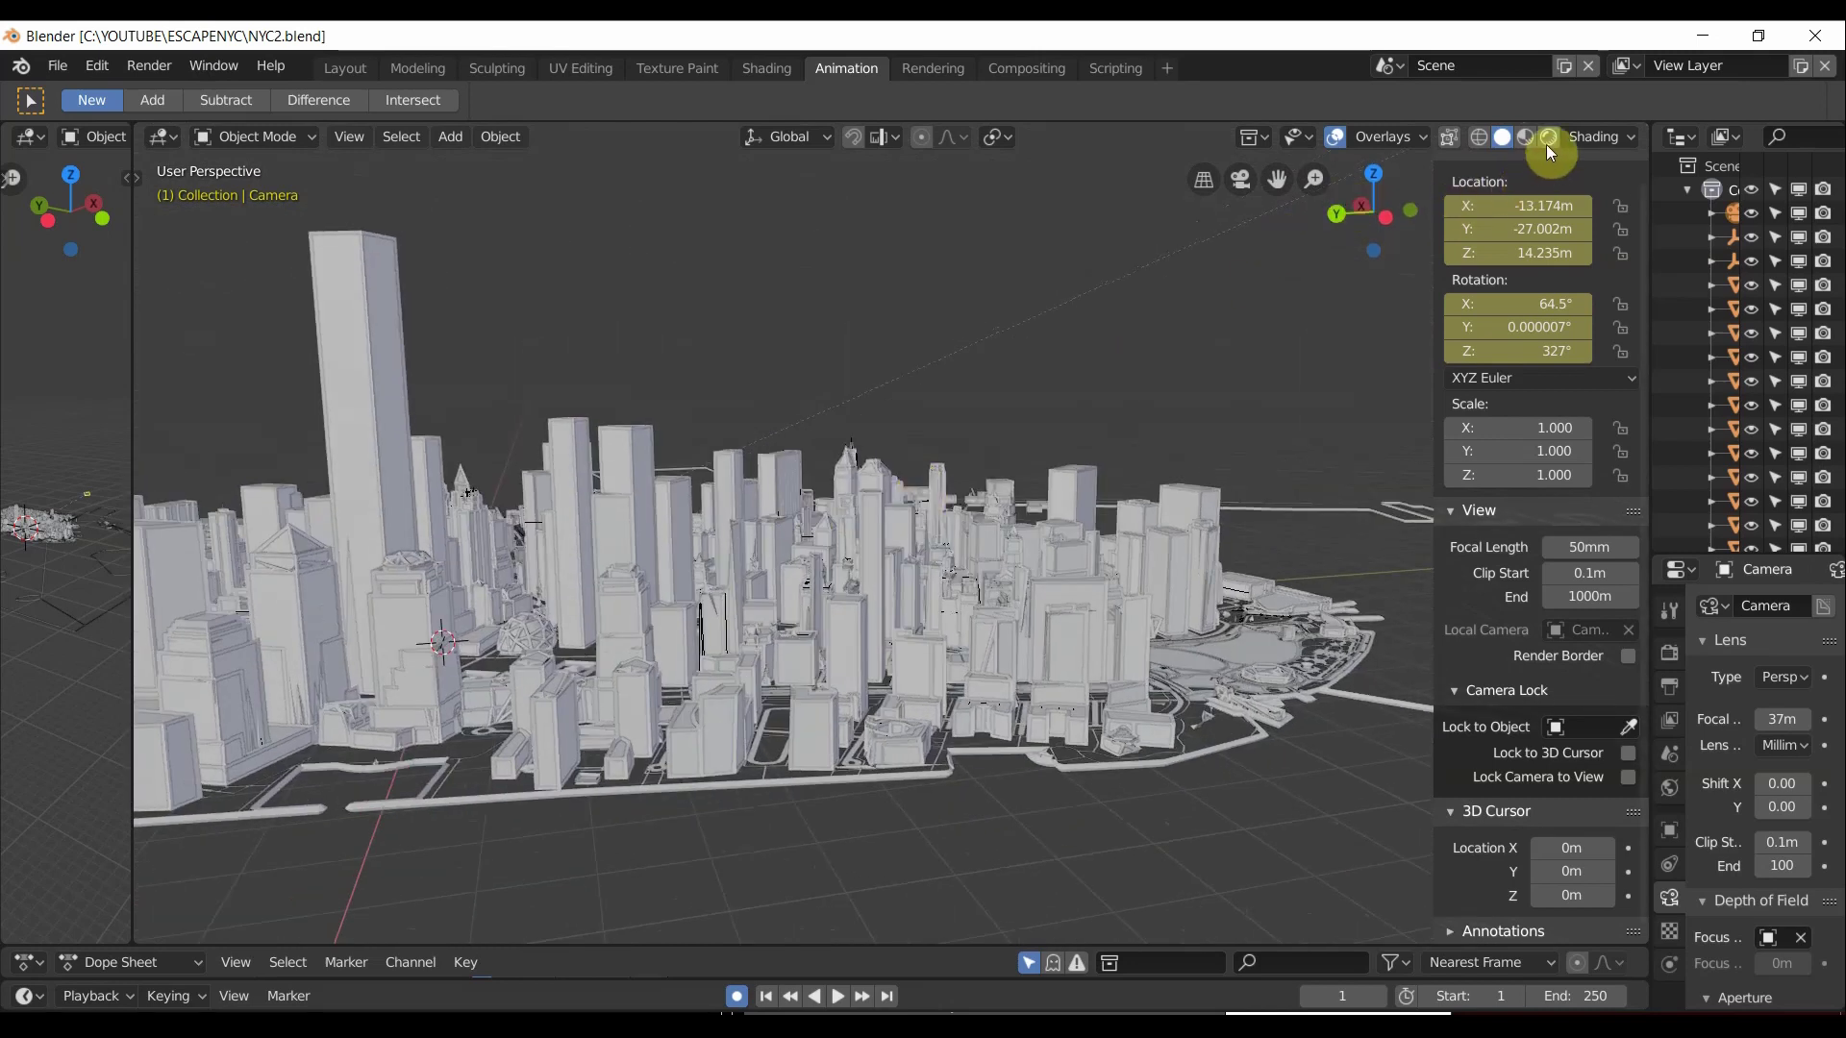
pyautogui.click(1548, 140)
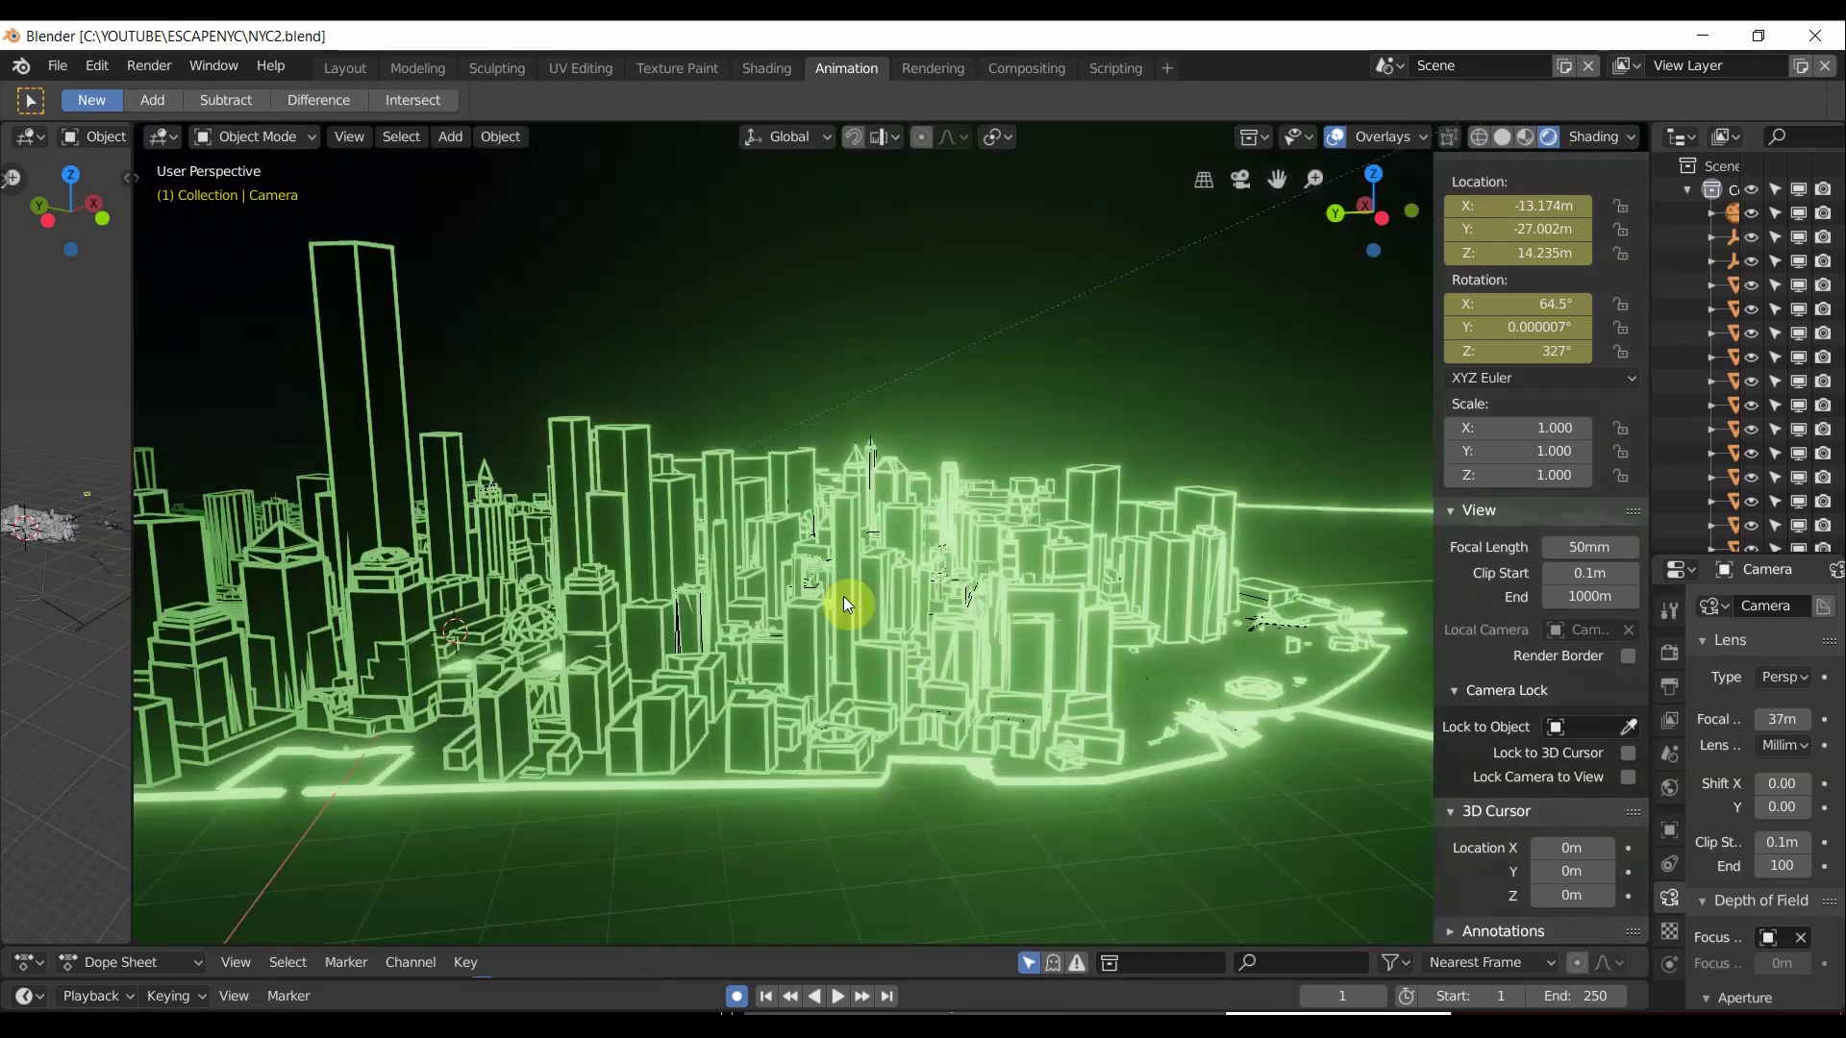
pyautogui.press('KP_3')
pyautogui.scroll(-3, 836, 630)
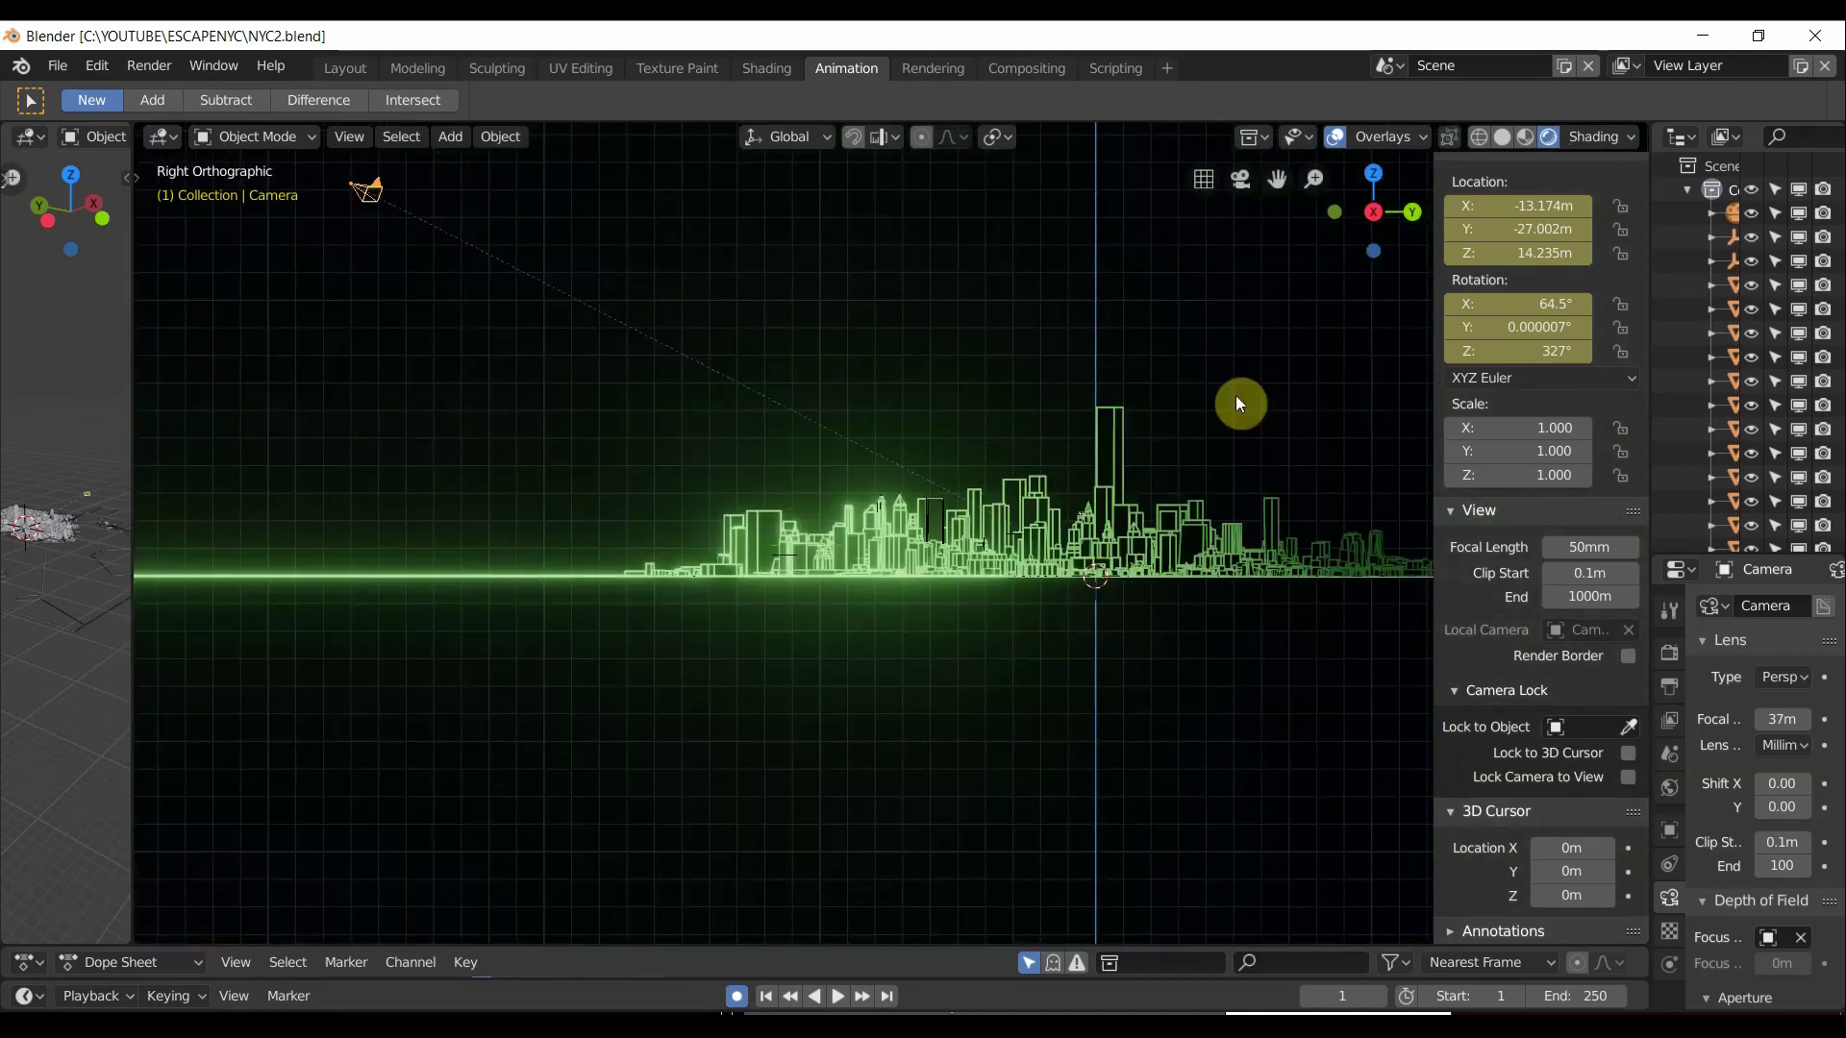
pyautogui.scroll(3, 1240, 400)
# Select the NYC buildings mesh, then the water outline mesh surrounding the city, to inspect each in perspective.
pyautogui.click(1099, 562)
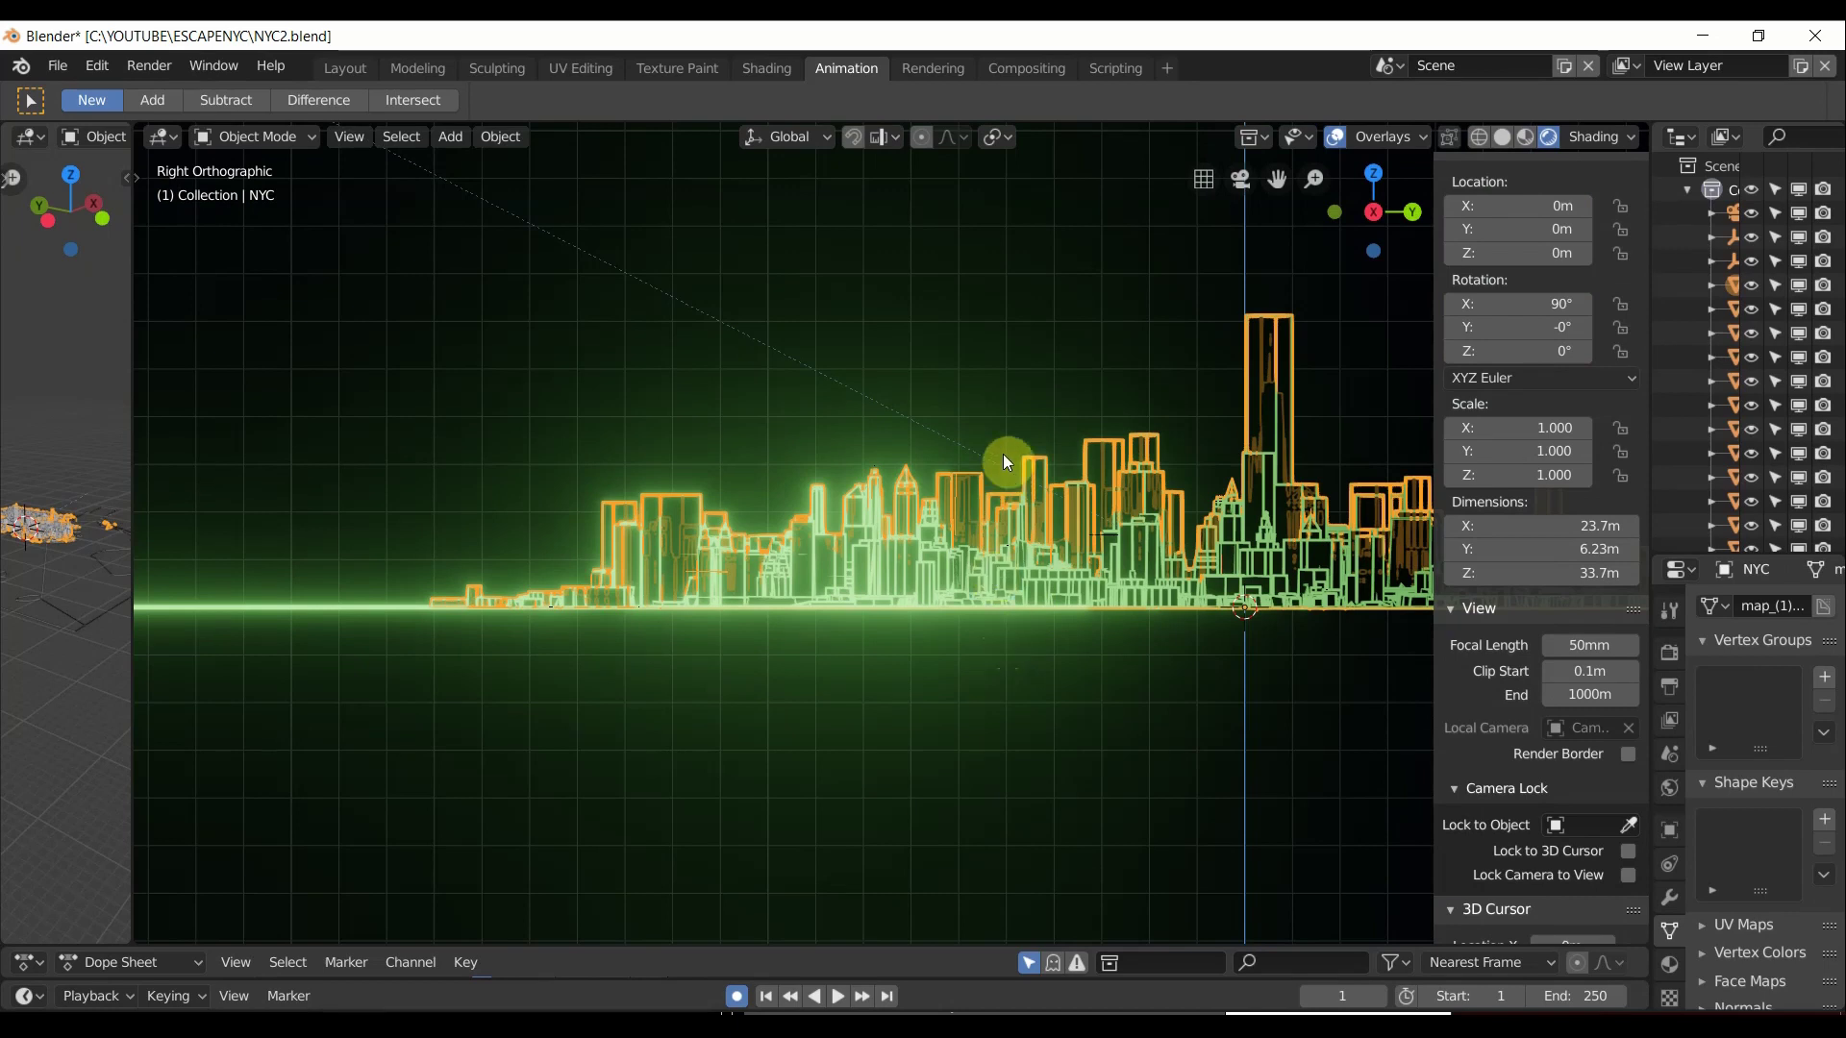
pyautogui.moveTo(1001, 454); pyautogui.dragTo(889, 663, button='middle')
pyautogui.scroll(-4, 920, 574)
pyautogui.click(770, 725)
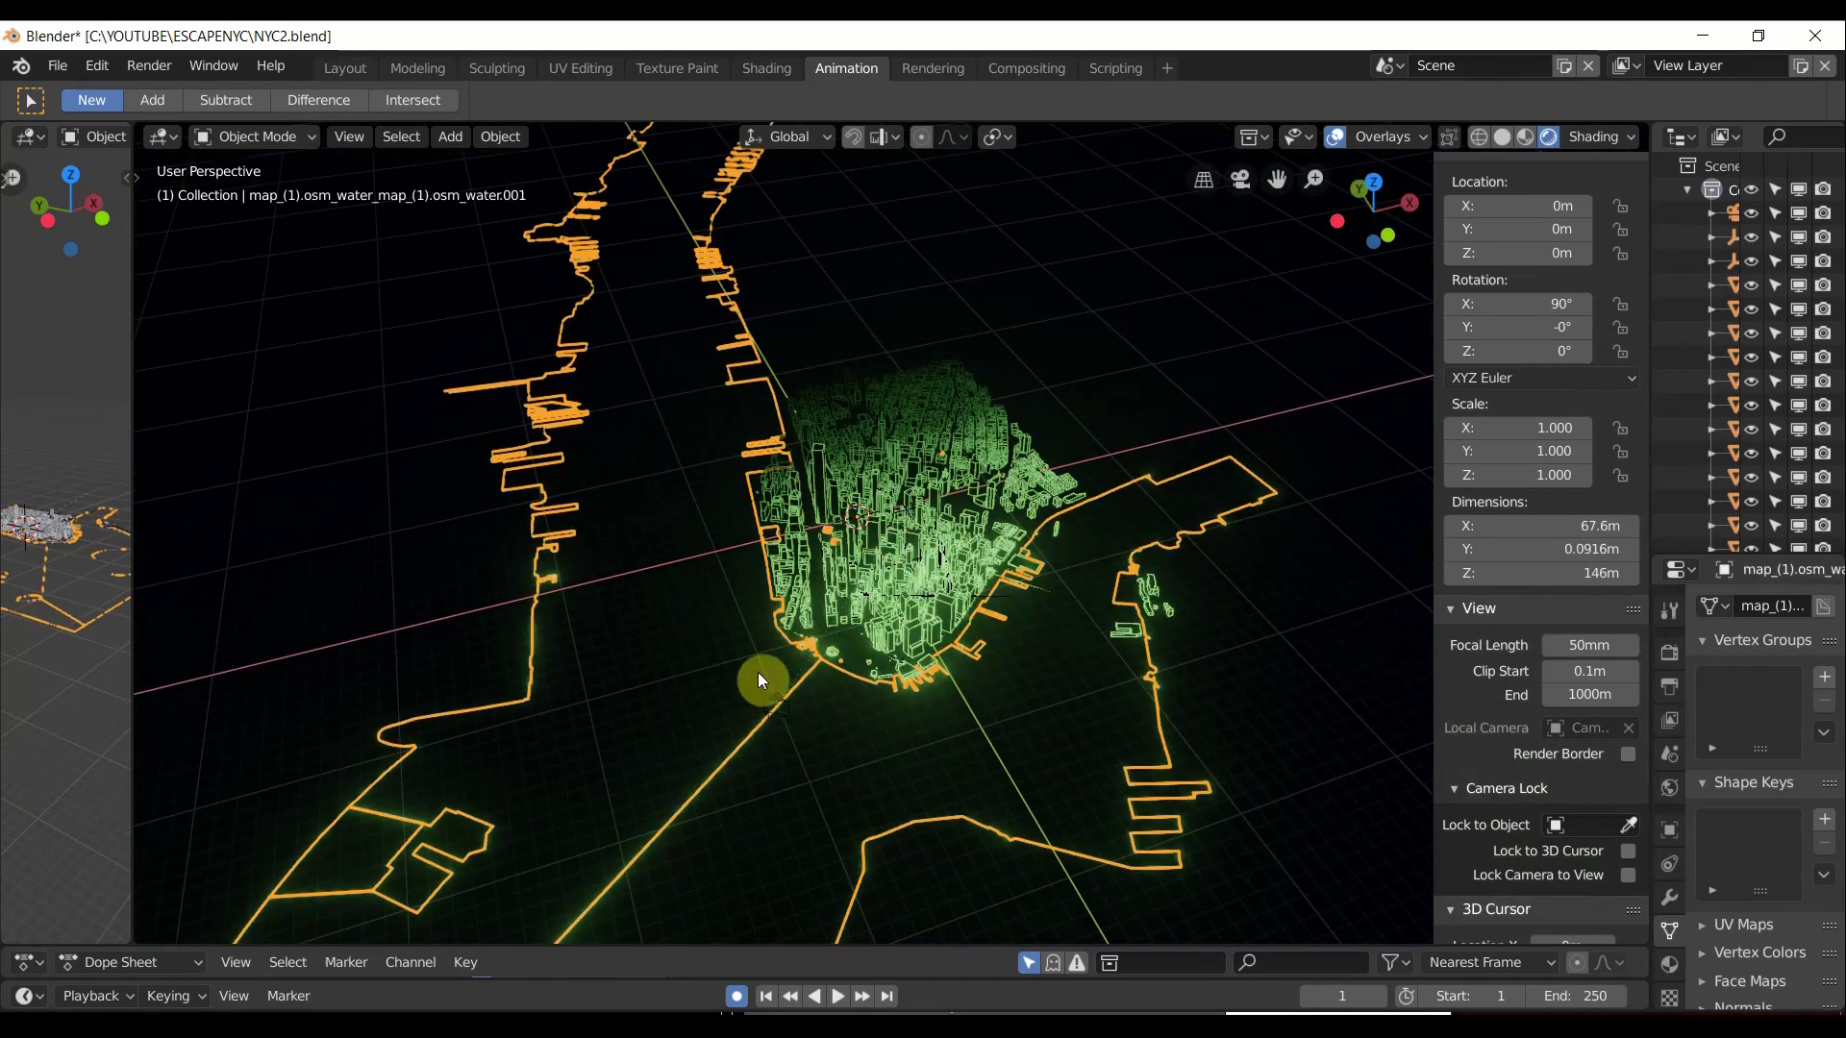
# Examine the selected water outline around the city's southern tip up close and from a distance.
pyautogui.keyDown('shift'); pyautogui.moveTo(672, 647); pyautogui.dragTo(708, 499, button='middle'); pyautogui.keyUp('shift')
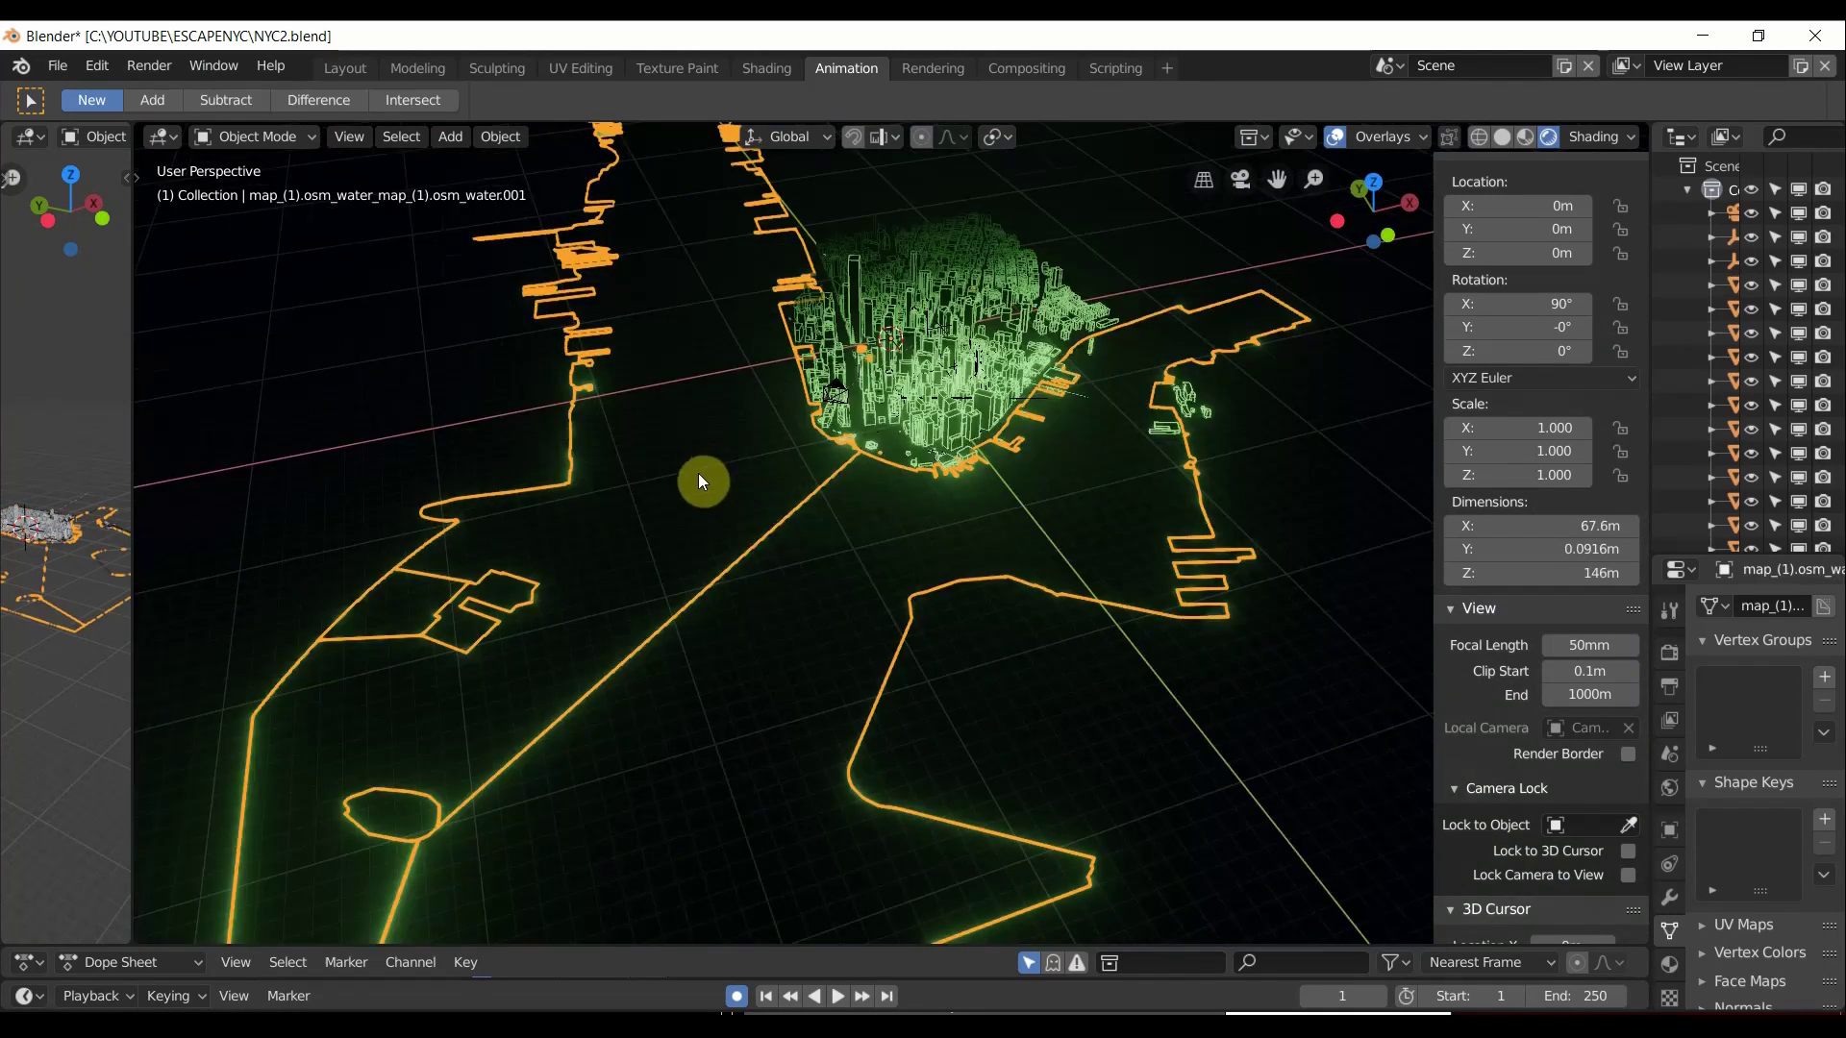
pyautogui.scroll(2, 702, 483)
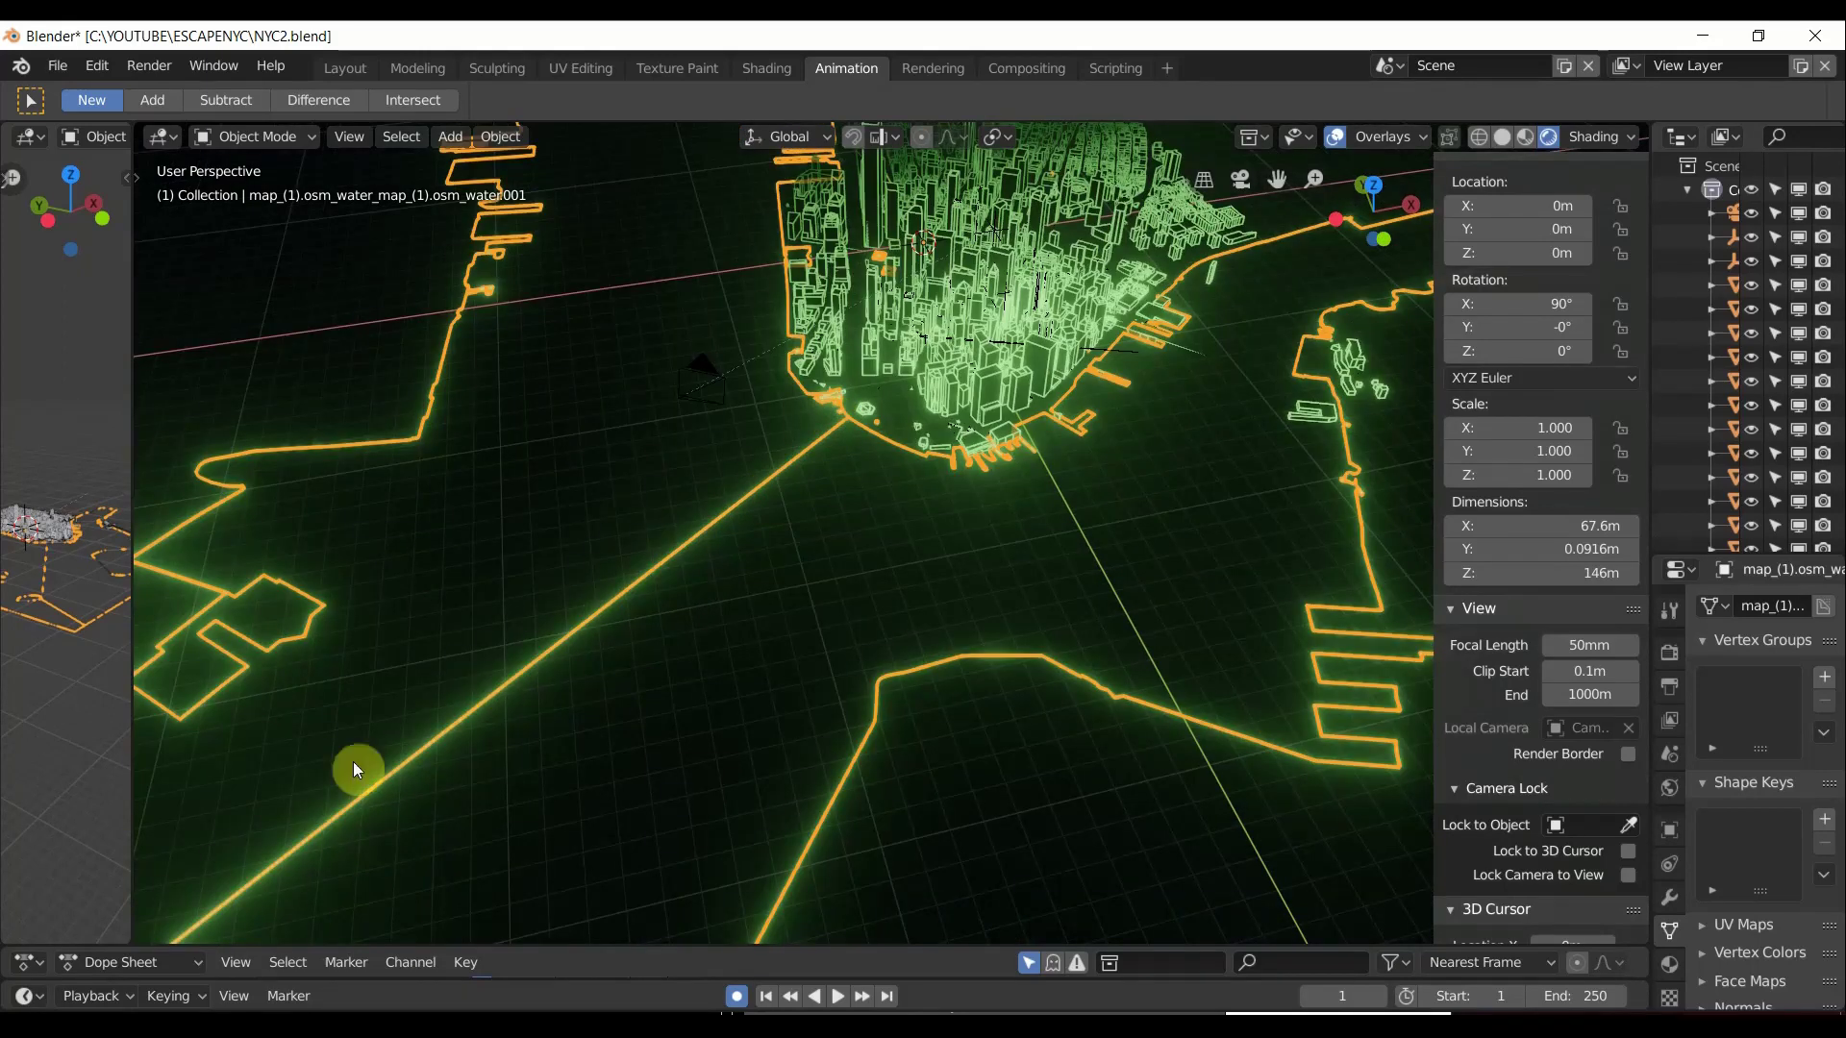
pyautogui.keyDown('shift'); pyautogui.moveTo(621, 645); pyautogui.dragTo(772, 539, button='middle'); pyautogui.keyUp('shift')
pyautogui.scroll(-4, 769, 565)
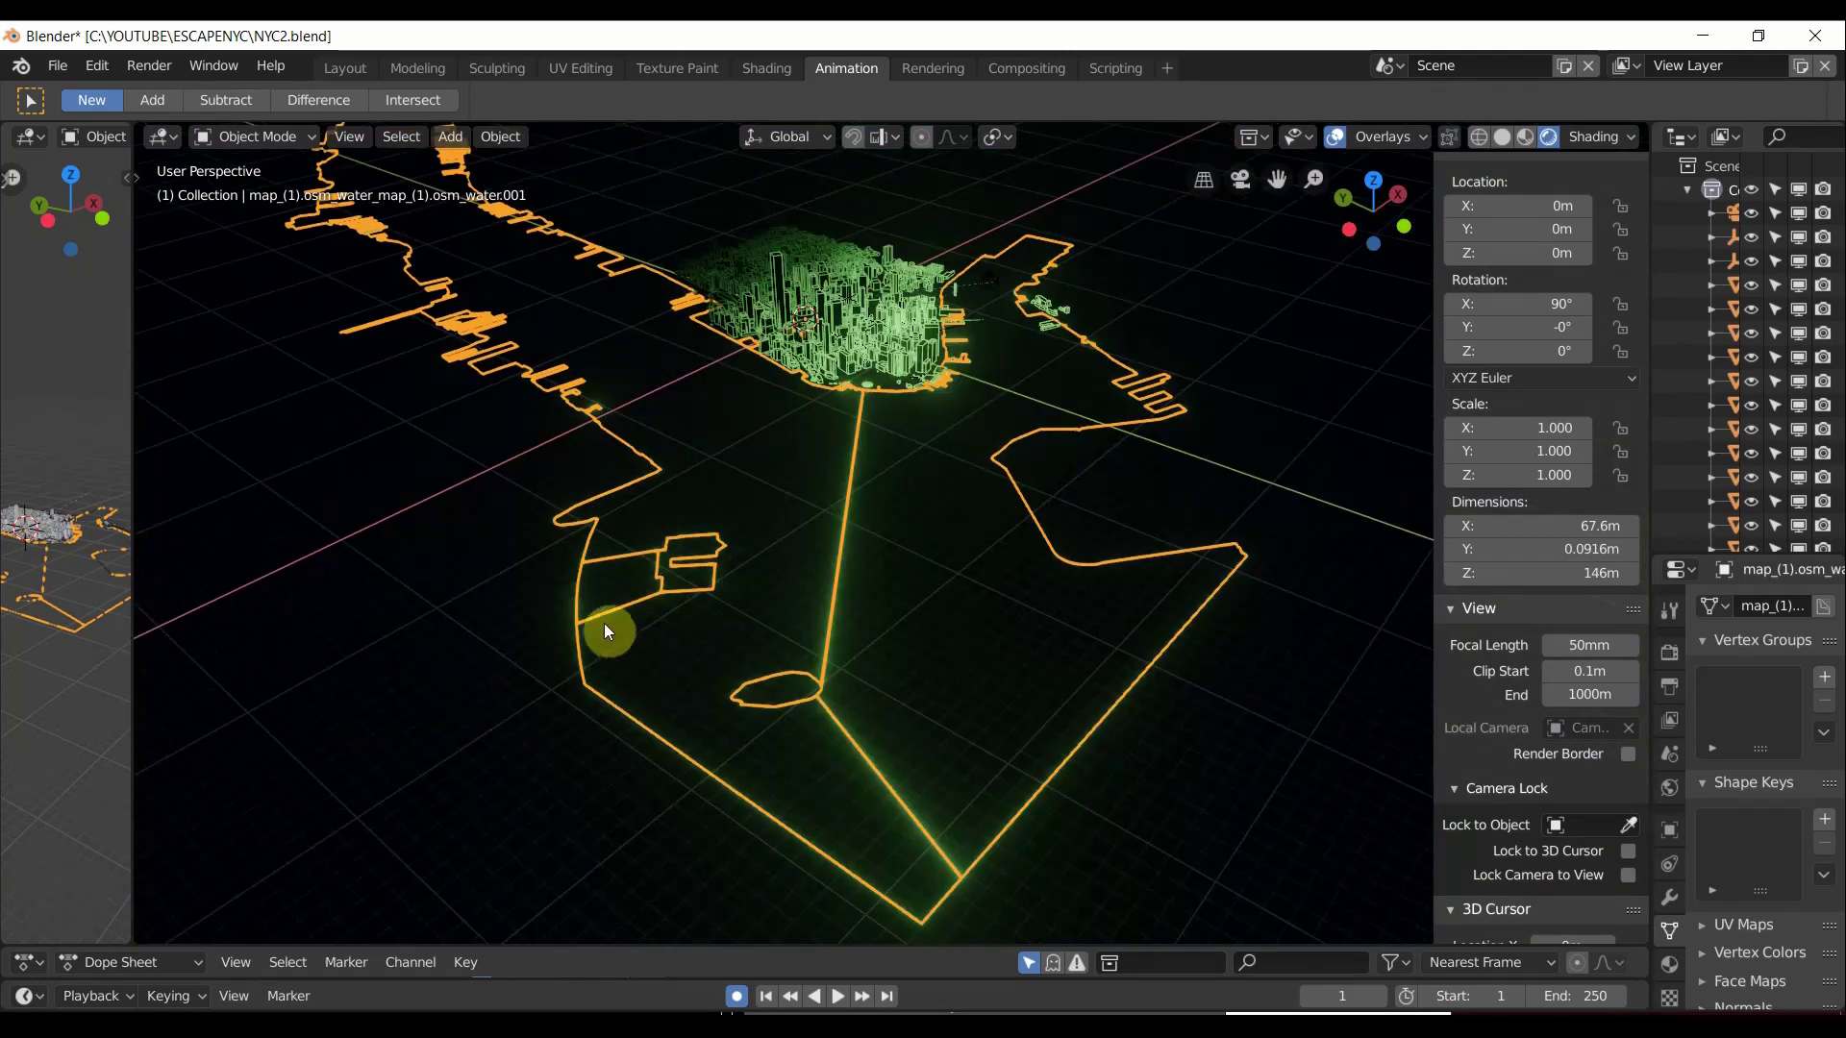
# Deselect the water outline and examine the glowing city wireframe from above, both close up and as a whole.
pyautogui.click(754, 392)
pyautogui.moveTo(576, 288); pyautogui.dragTo(680, 670, button='middle')
pyautogui.scroll(3, 815, 649)
pyautogui.press('KP_7')
pyautogui.scroll(3, 737, 655)
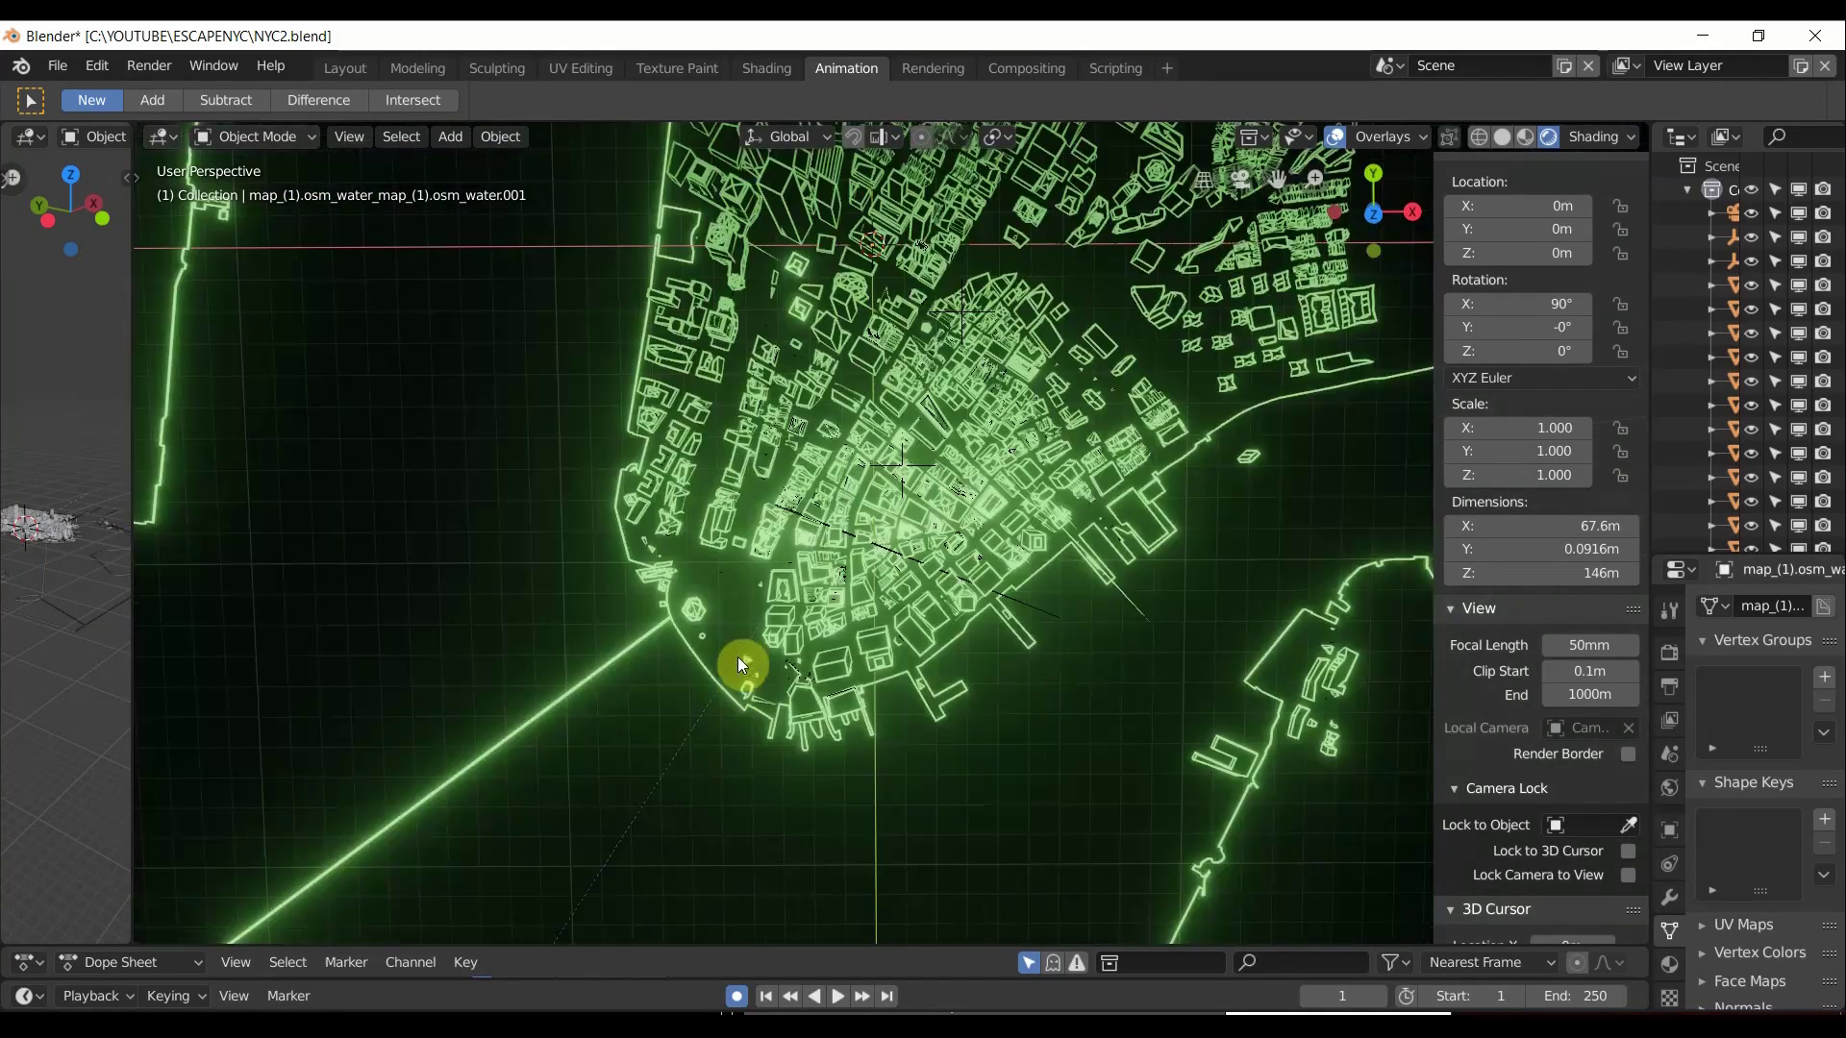
pyautogui.scroll(4, 949, 417)
pyautogui.scroll(5, 916, 701)
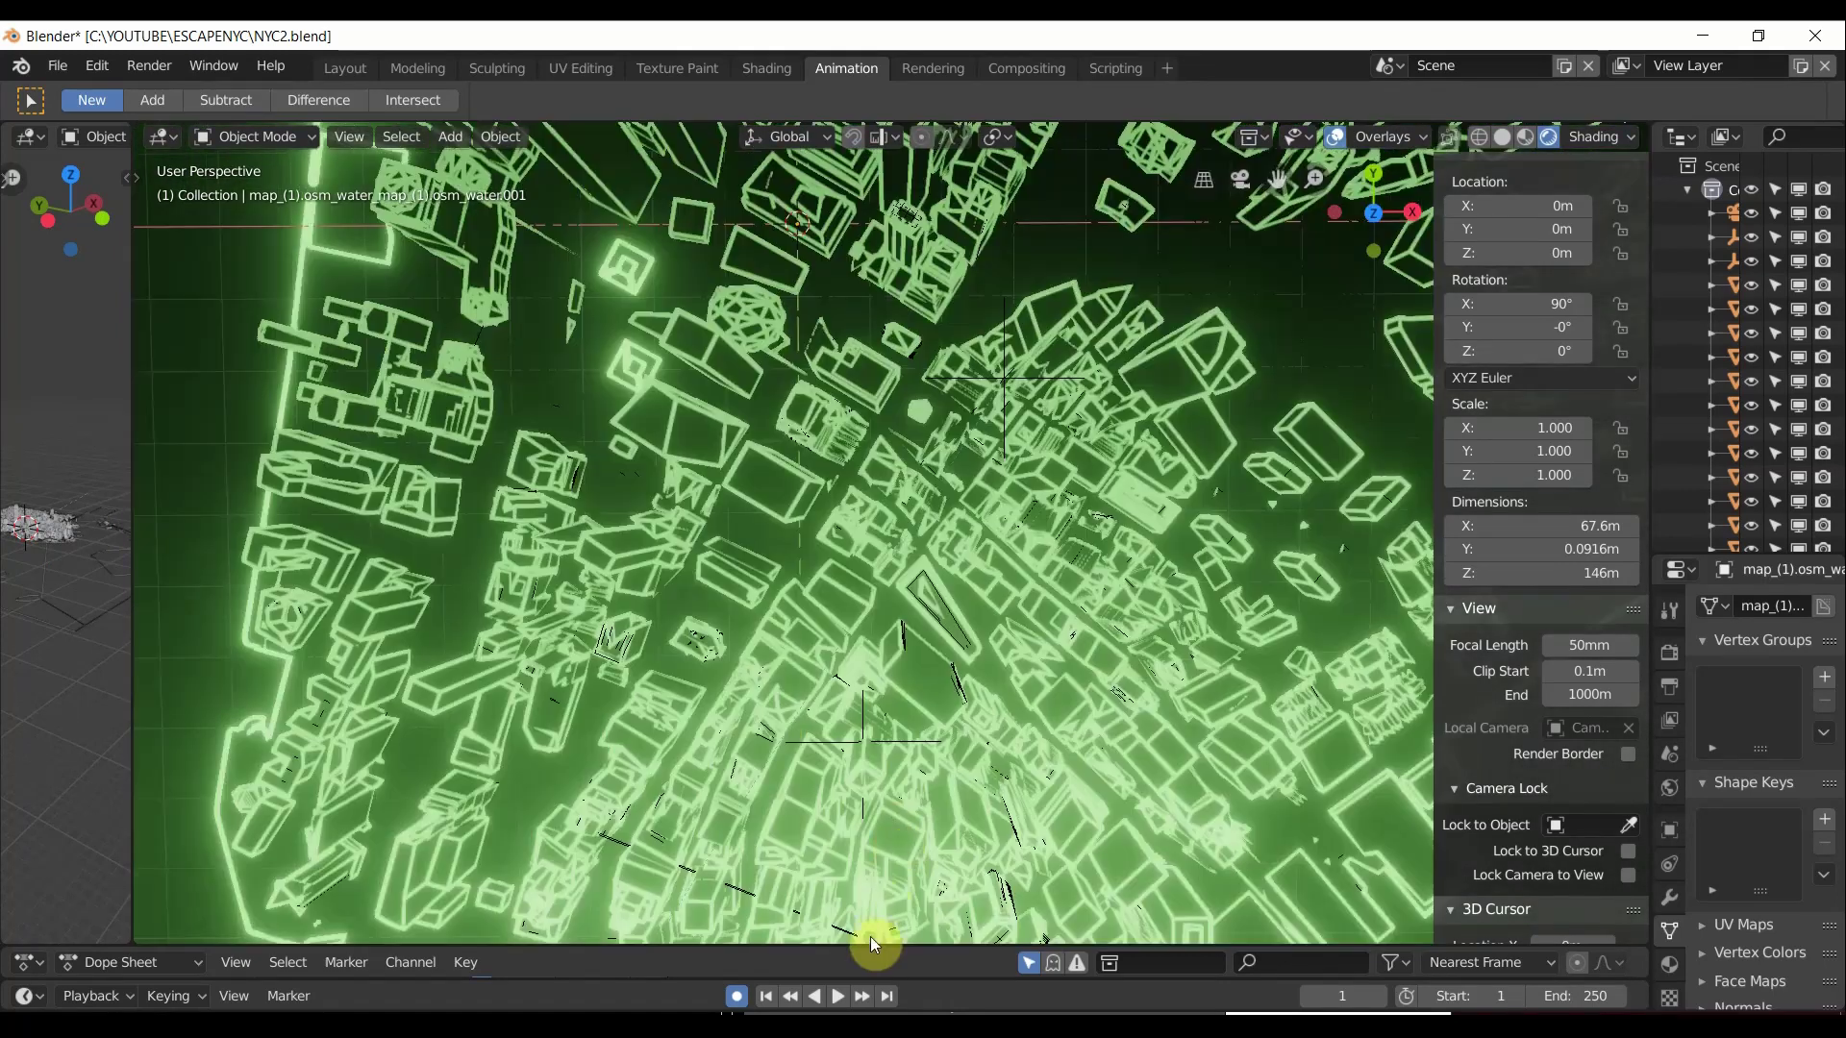
pyautogui.moveTo(752, 550); pyautogui.dragTo(839, 594, button='middle')
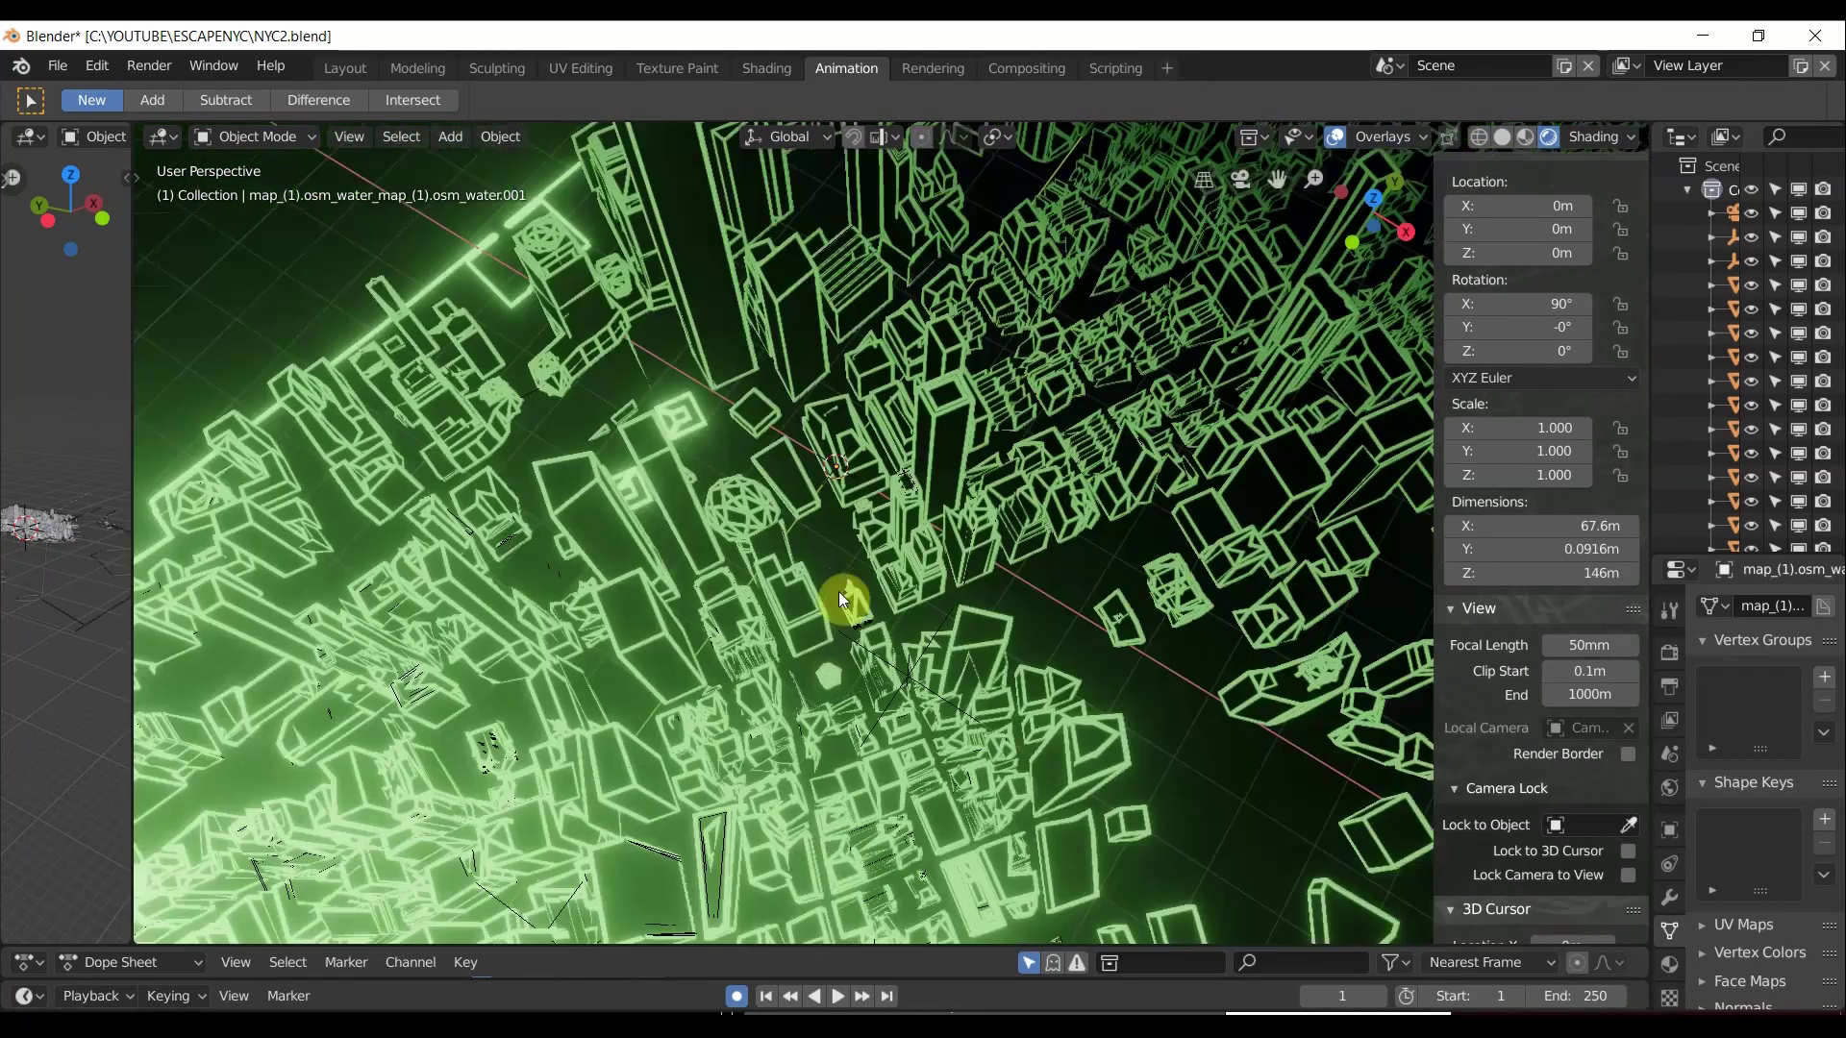
pyautogui.scroll(-10, 655, 577)
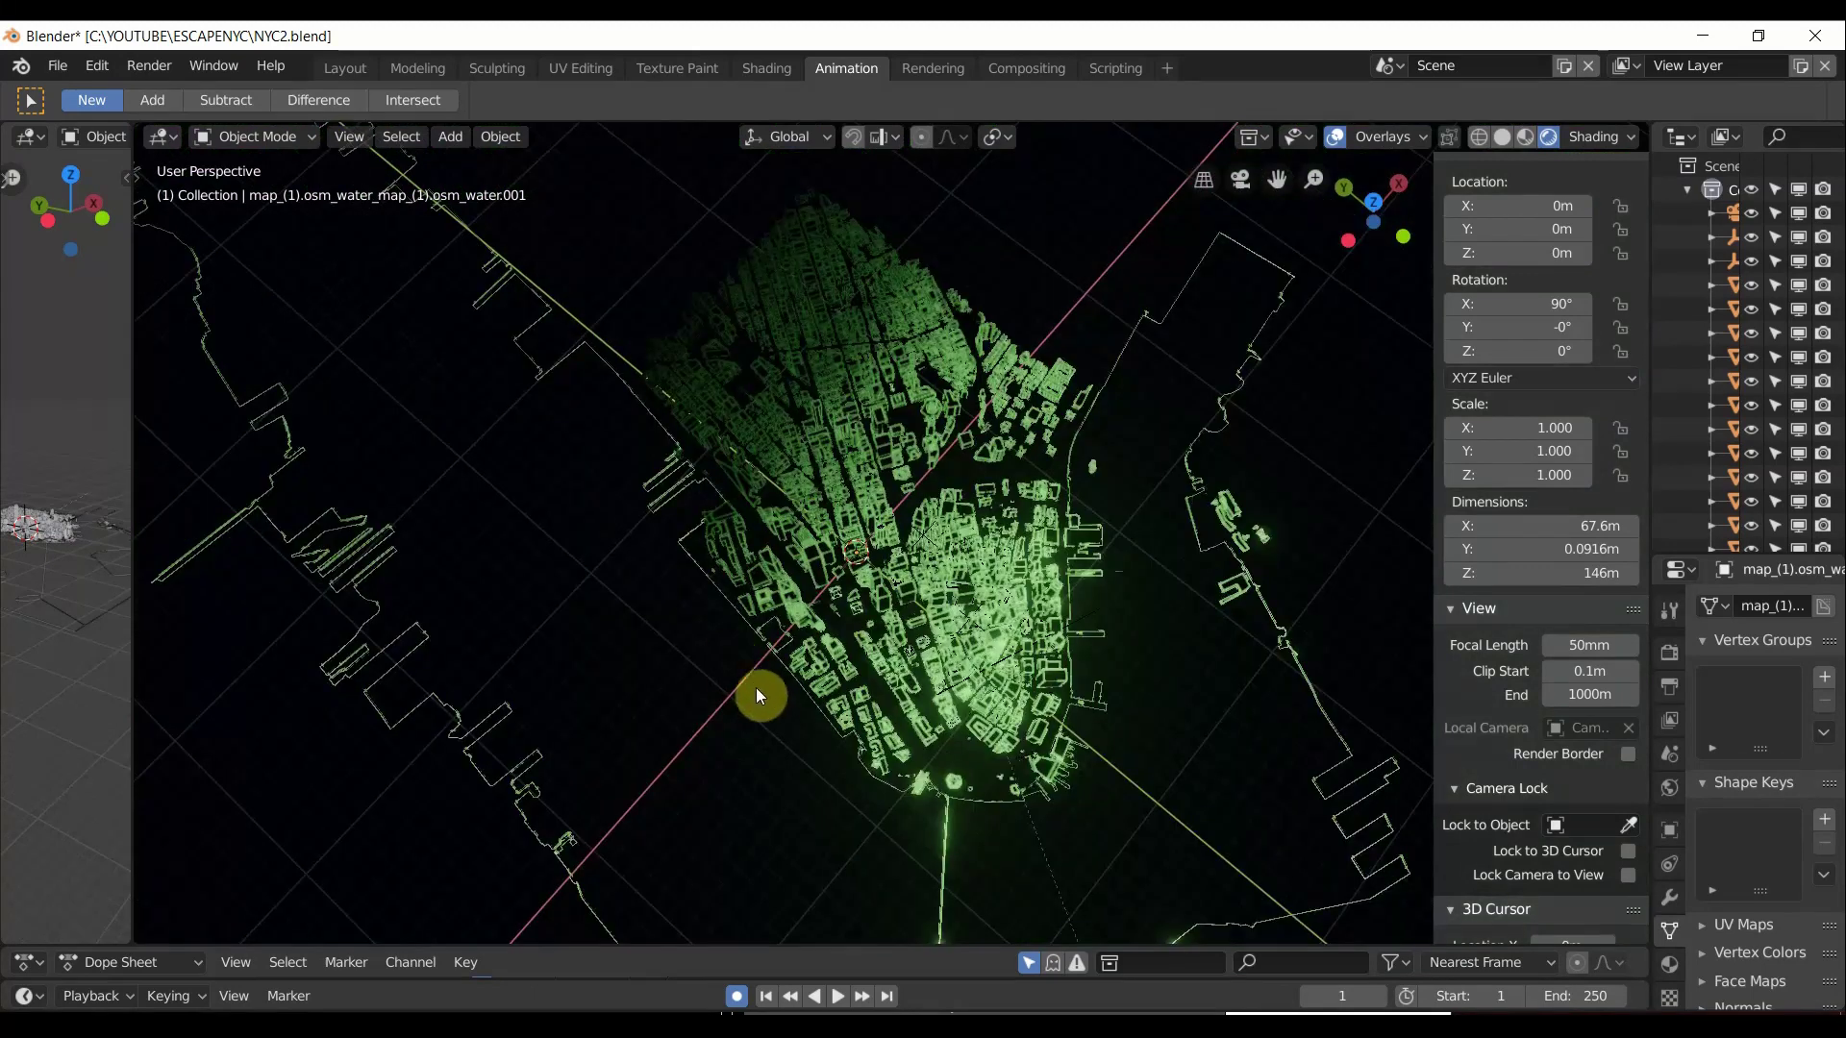
# Examine the rendered skyline and shoreline glow from several low perspective angles.
pyautogui.moveTo(756, 688); pyautogui.dragTo(727, 562, button='middle')
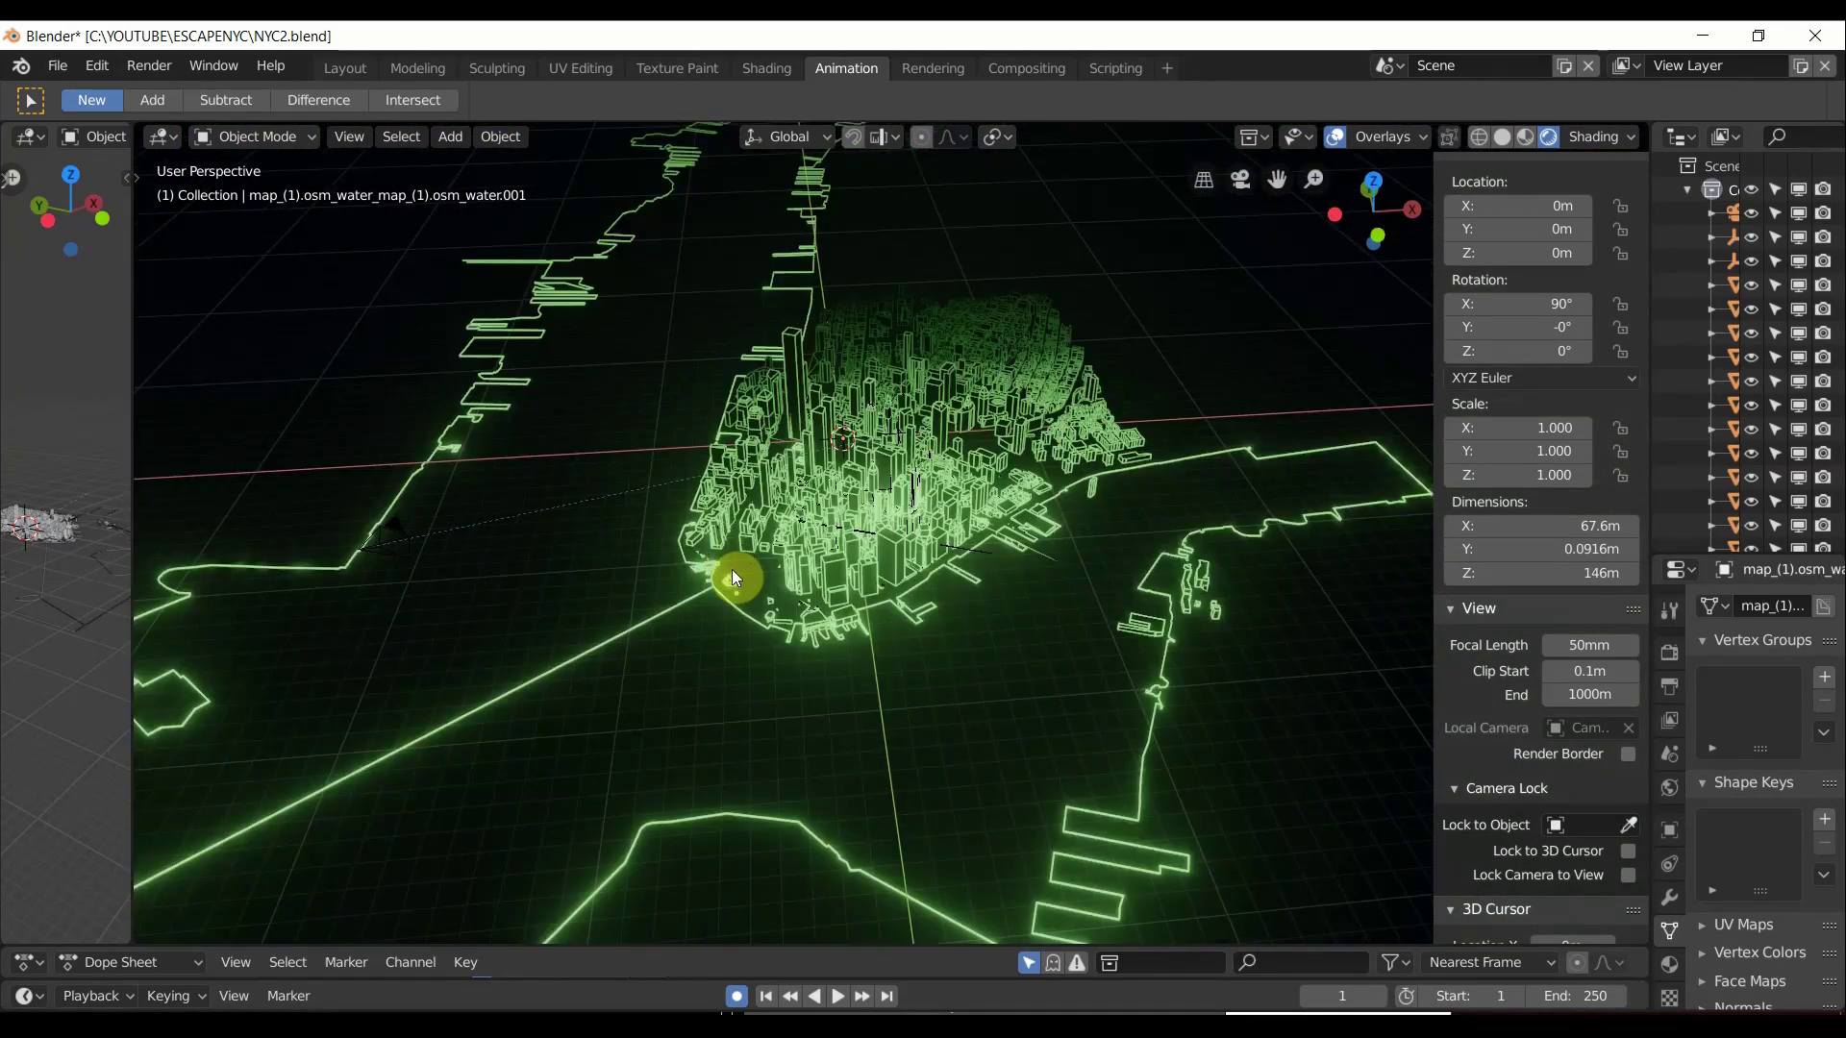
pyautogui.scroll(5, 730, 569)
pyautogui.moveTo(838, 552); pyautogui.dragTo(890, 550, button='middle')
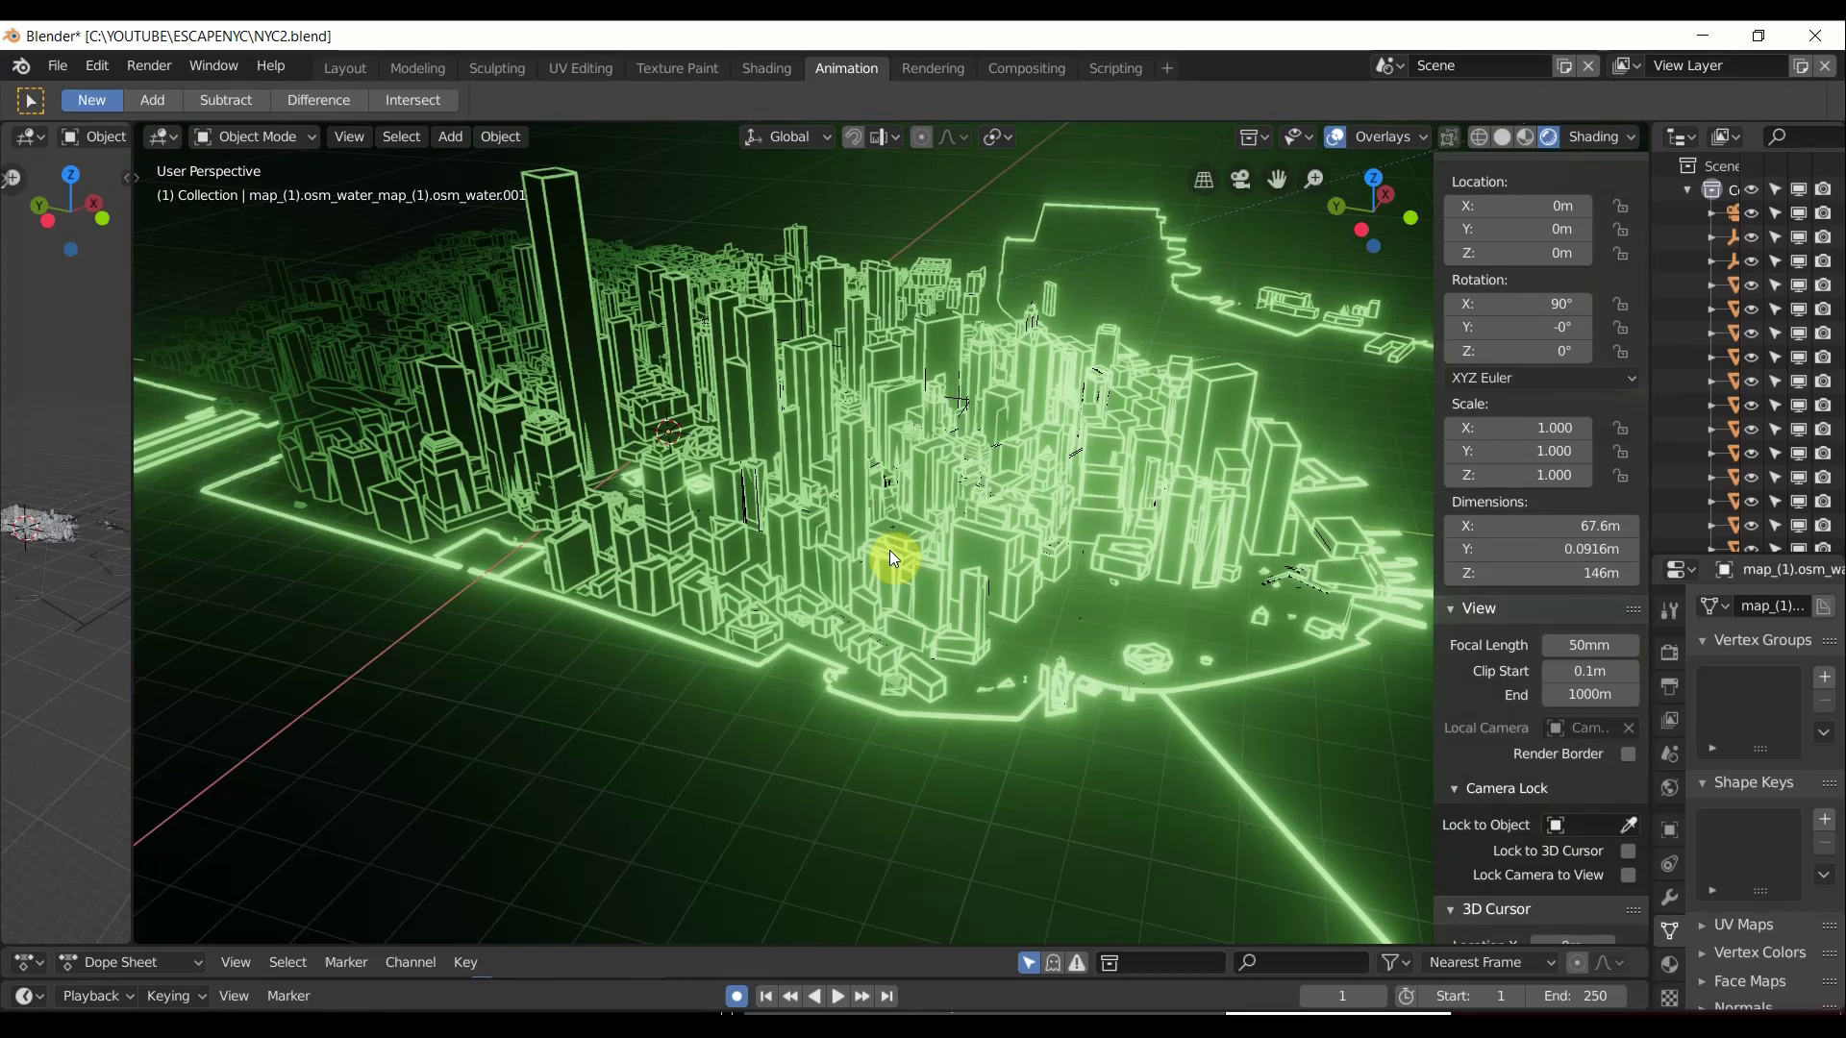
pyautogui.moveTo(812, 636); pyautogui.dragTo(817, 532, button='middle')
pyautogui.scroll(4, 802, 662)
pyautogui.scroll(-6, 804, 667)
pyautogui.scroll(3, 811, 527)
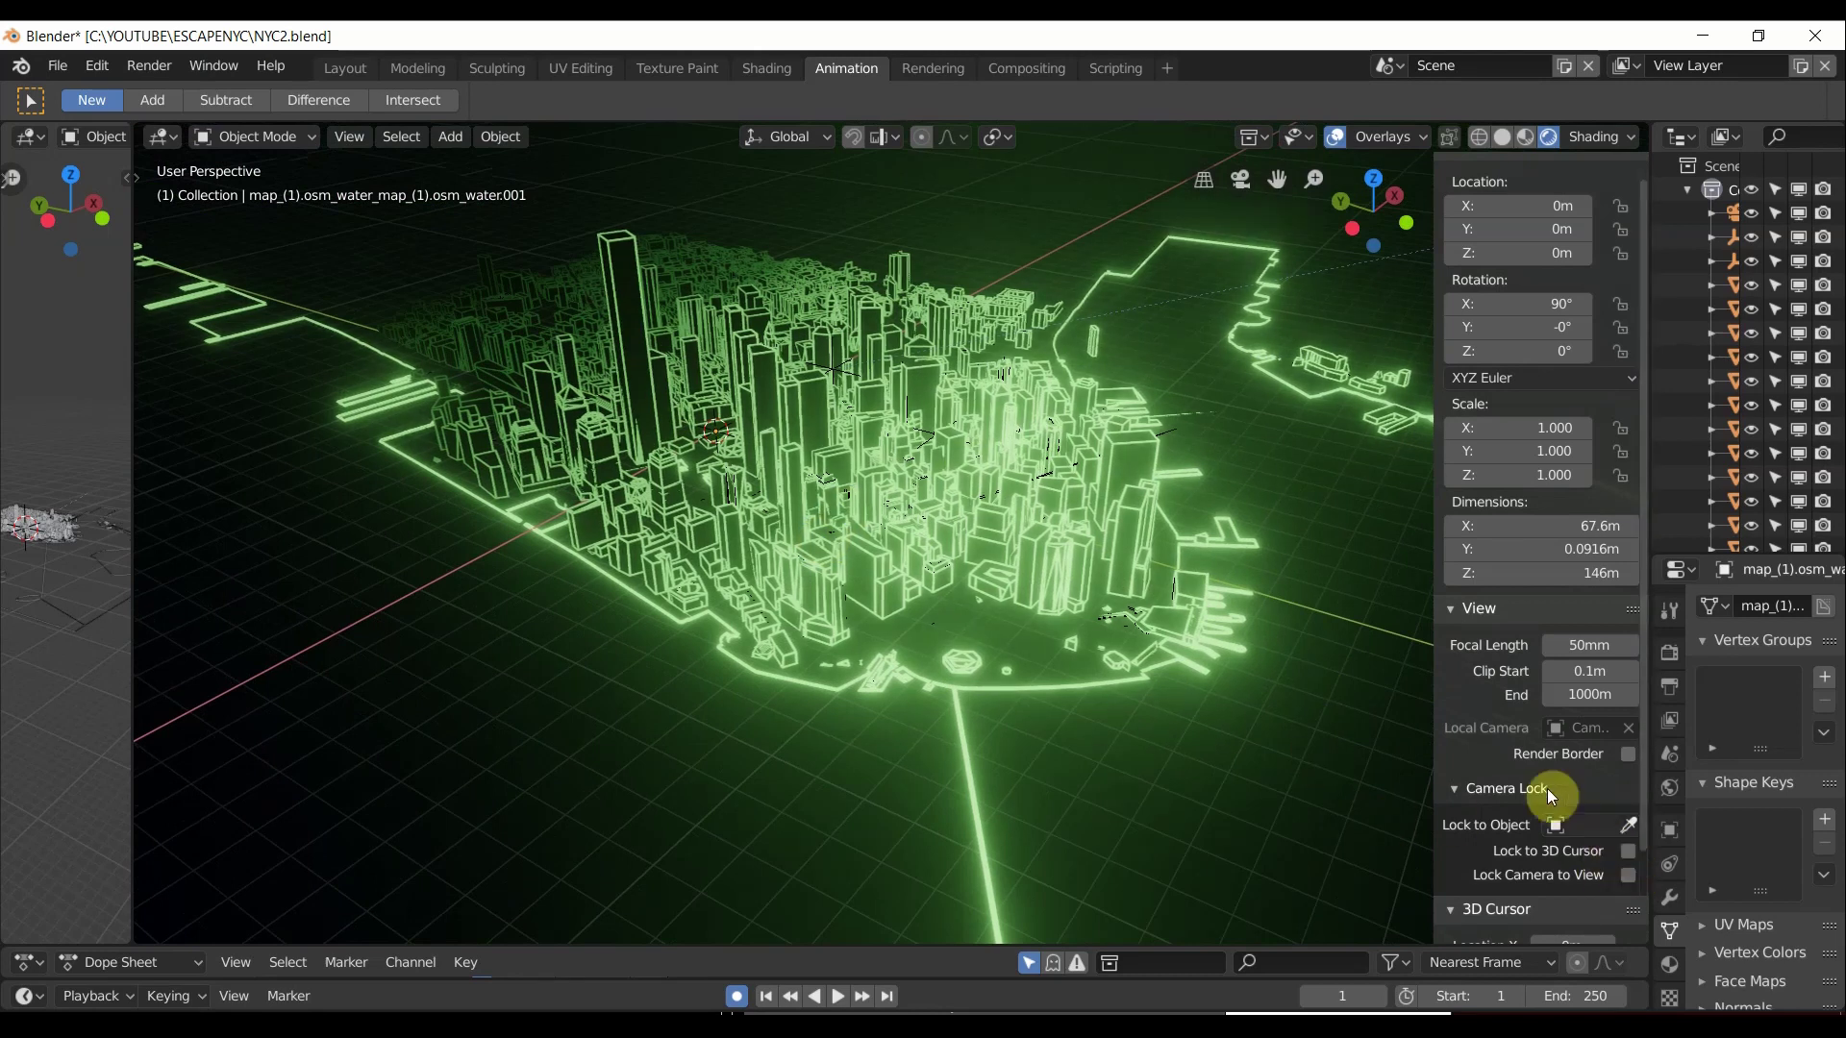
# Select the camera beyond the city's southern tip to show its transform values.
pyautogui.moveTo(793, 531); pyautogui.dragTo(1007, 428, button='middle')
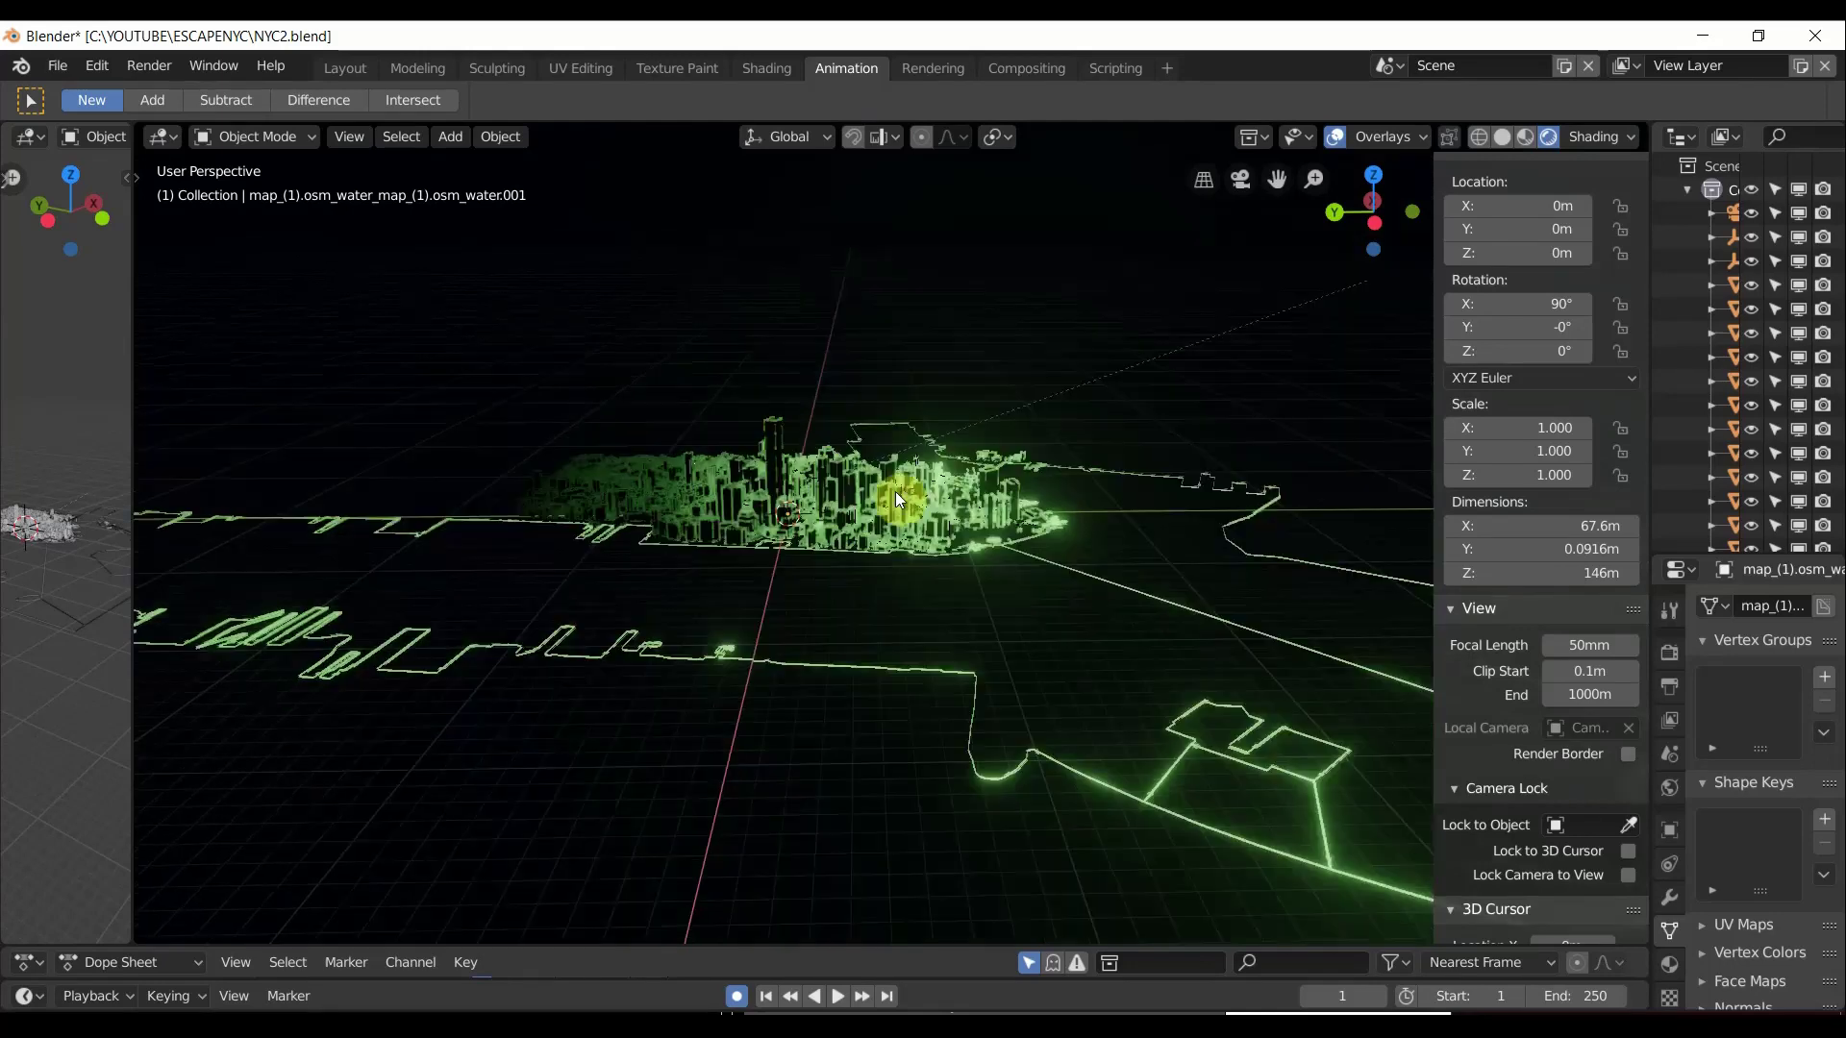
pyautogui.moveTo(833, 532); pyautogui.dragTo(1012, 431, button='middle')
pyautogui.click(1134, 396)
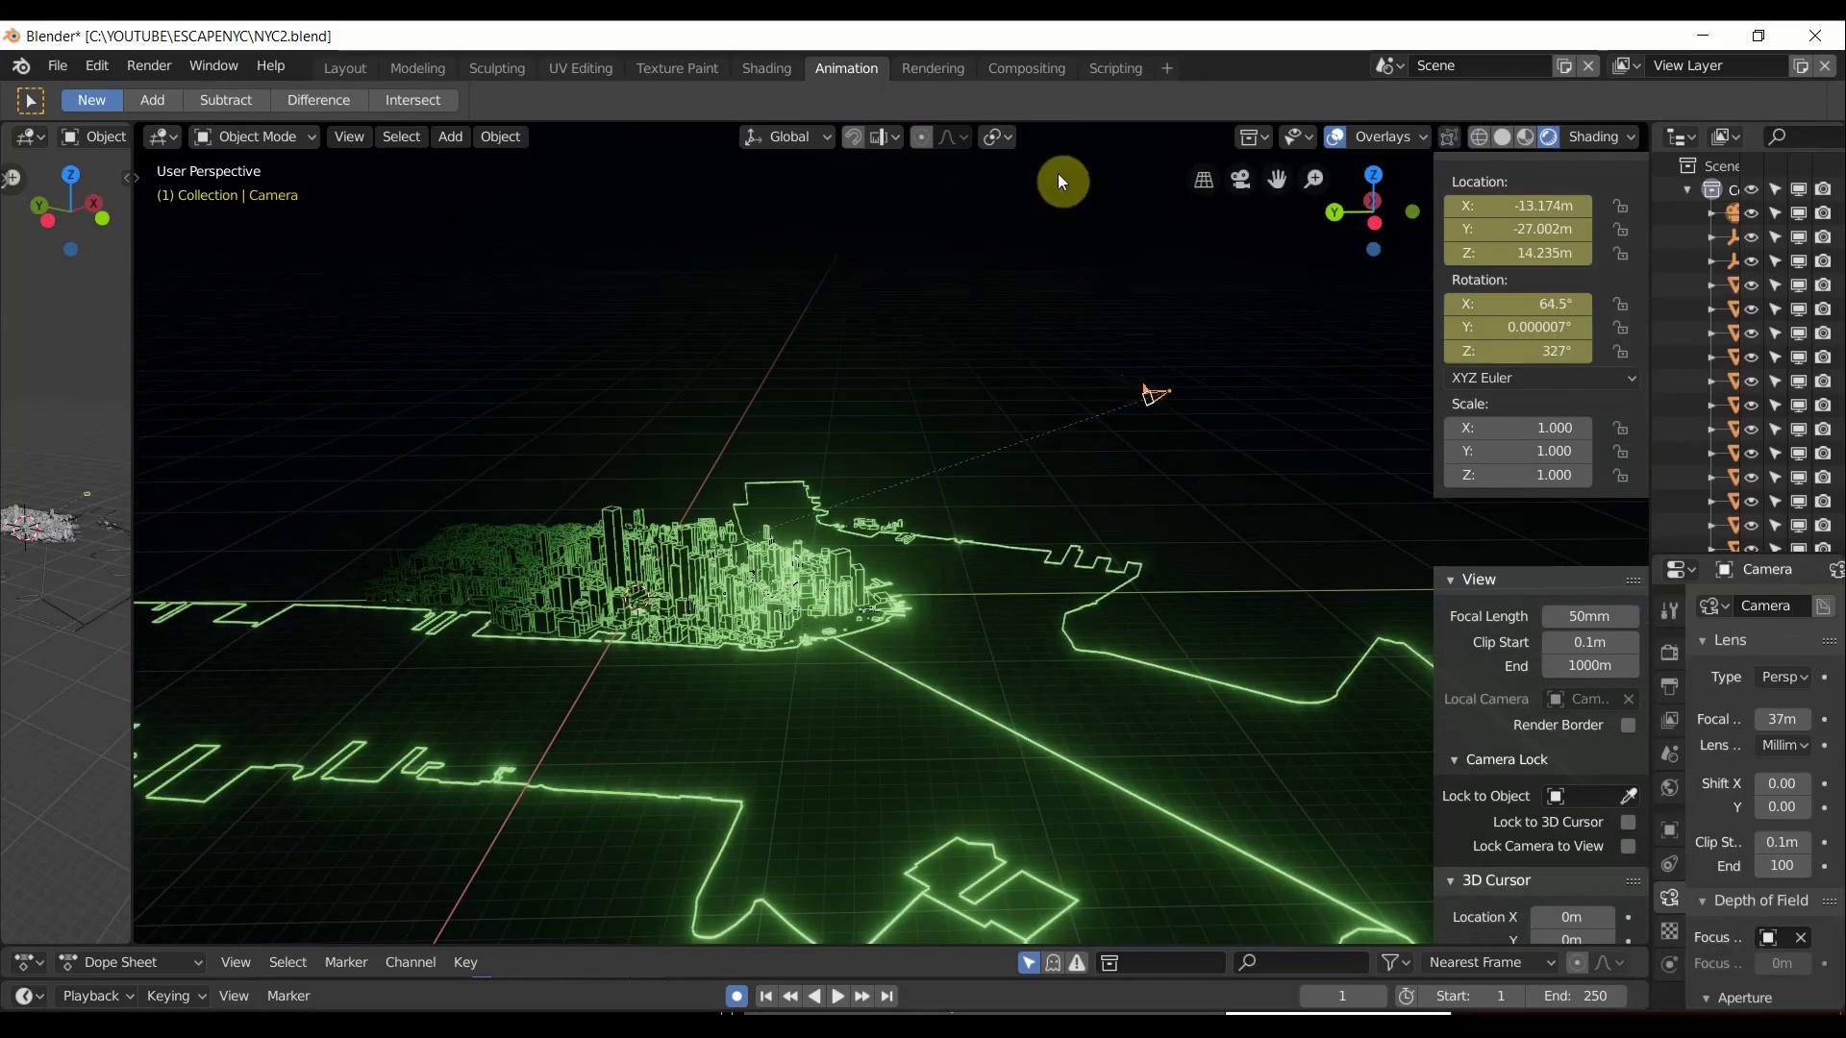
pyautogui.scroll(-2, 1442, 769)
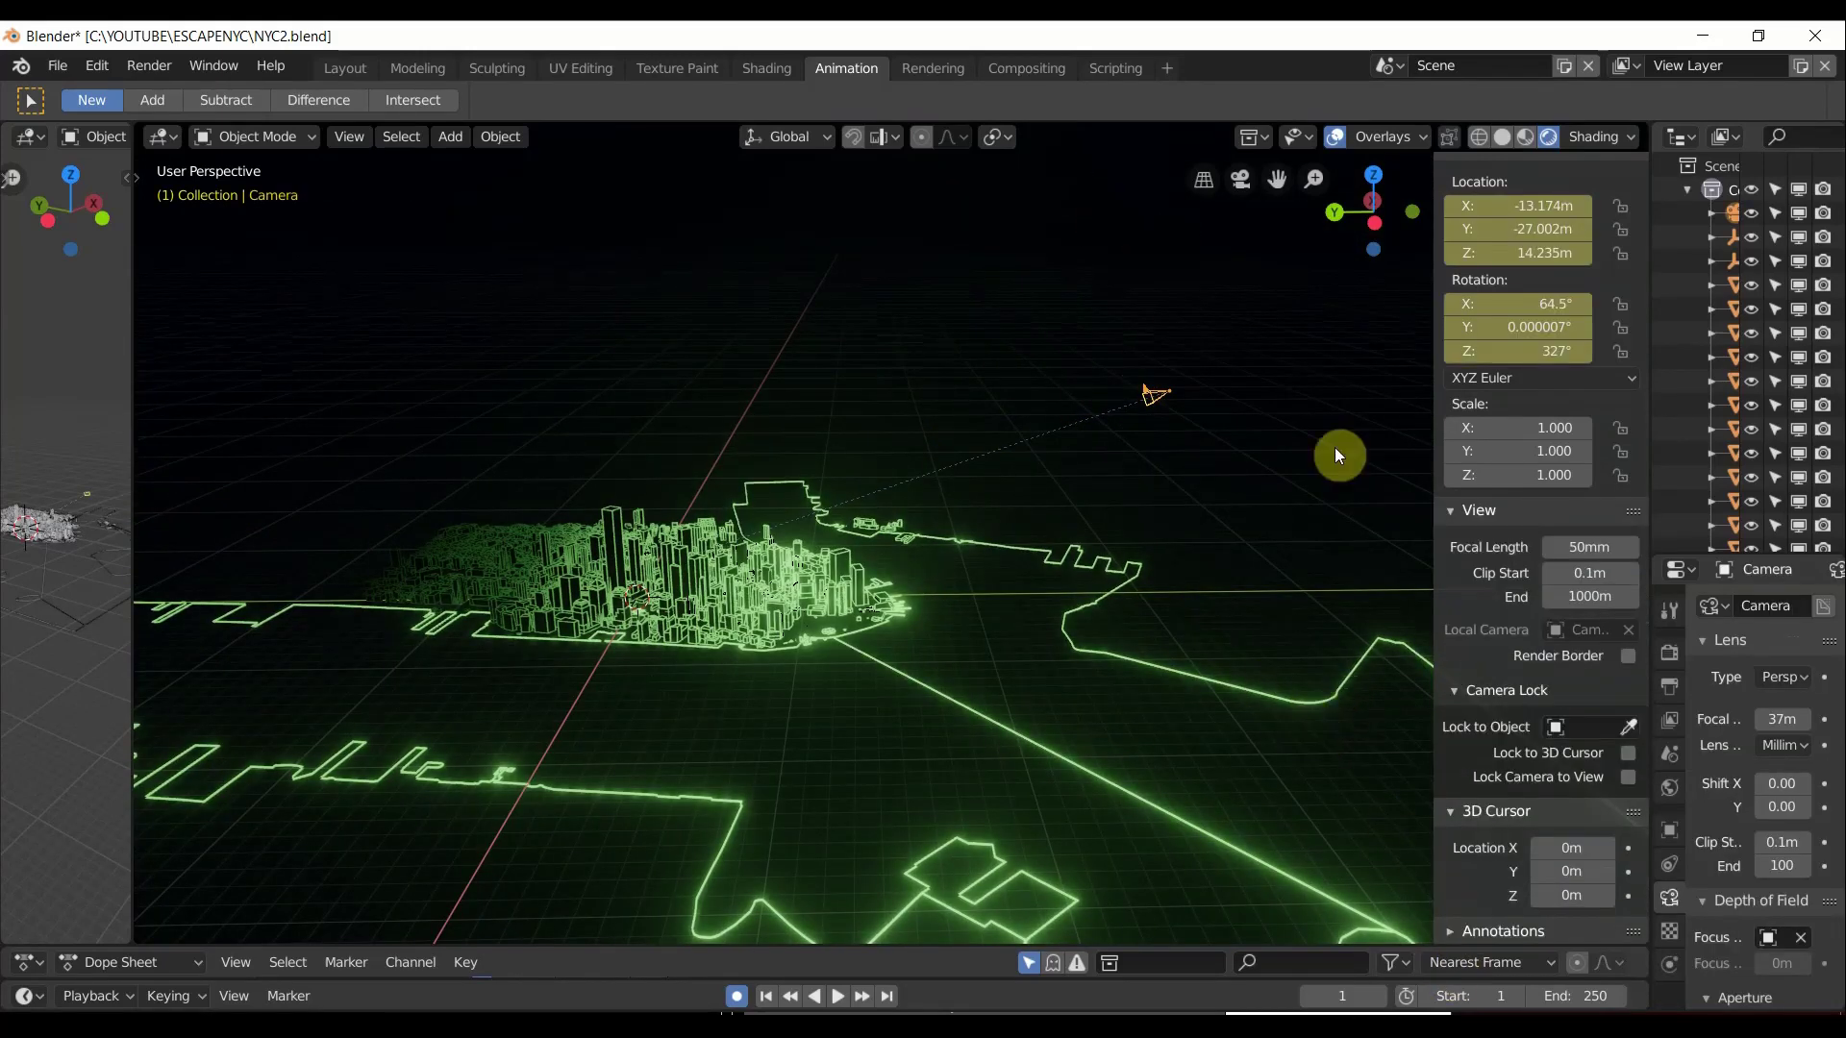
# Switch the viewport to material preview shading and examine the city and the selected camera from several angles.
pyautogui.click(1526, 136)
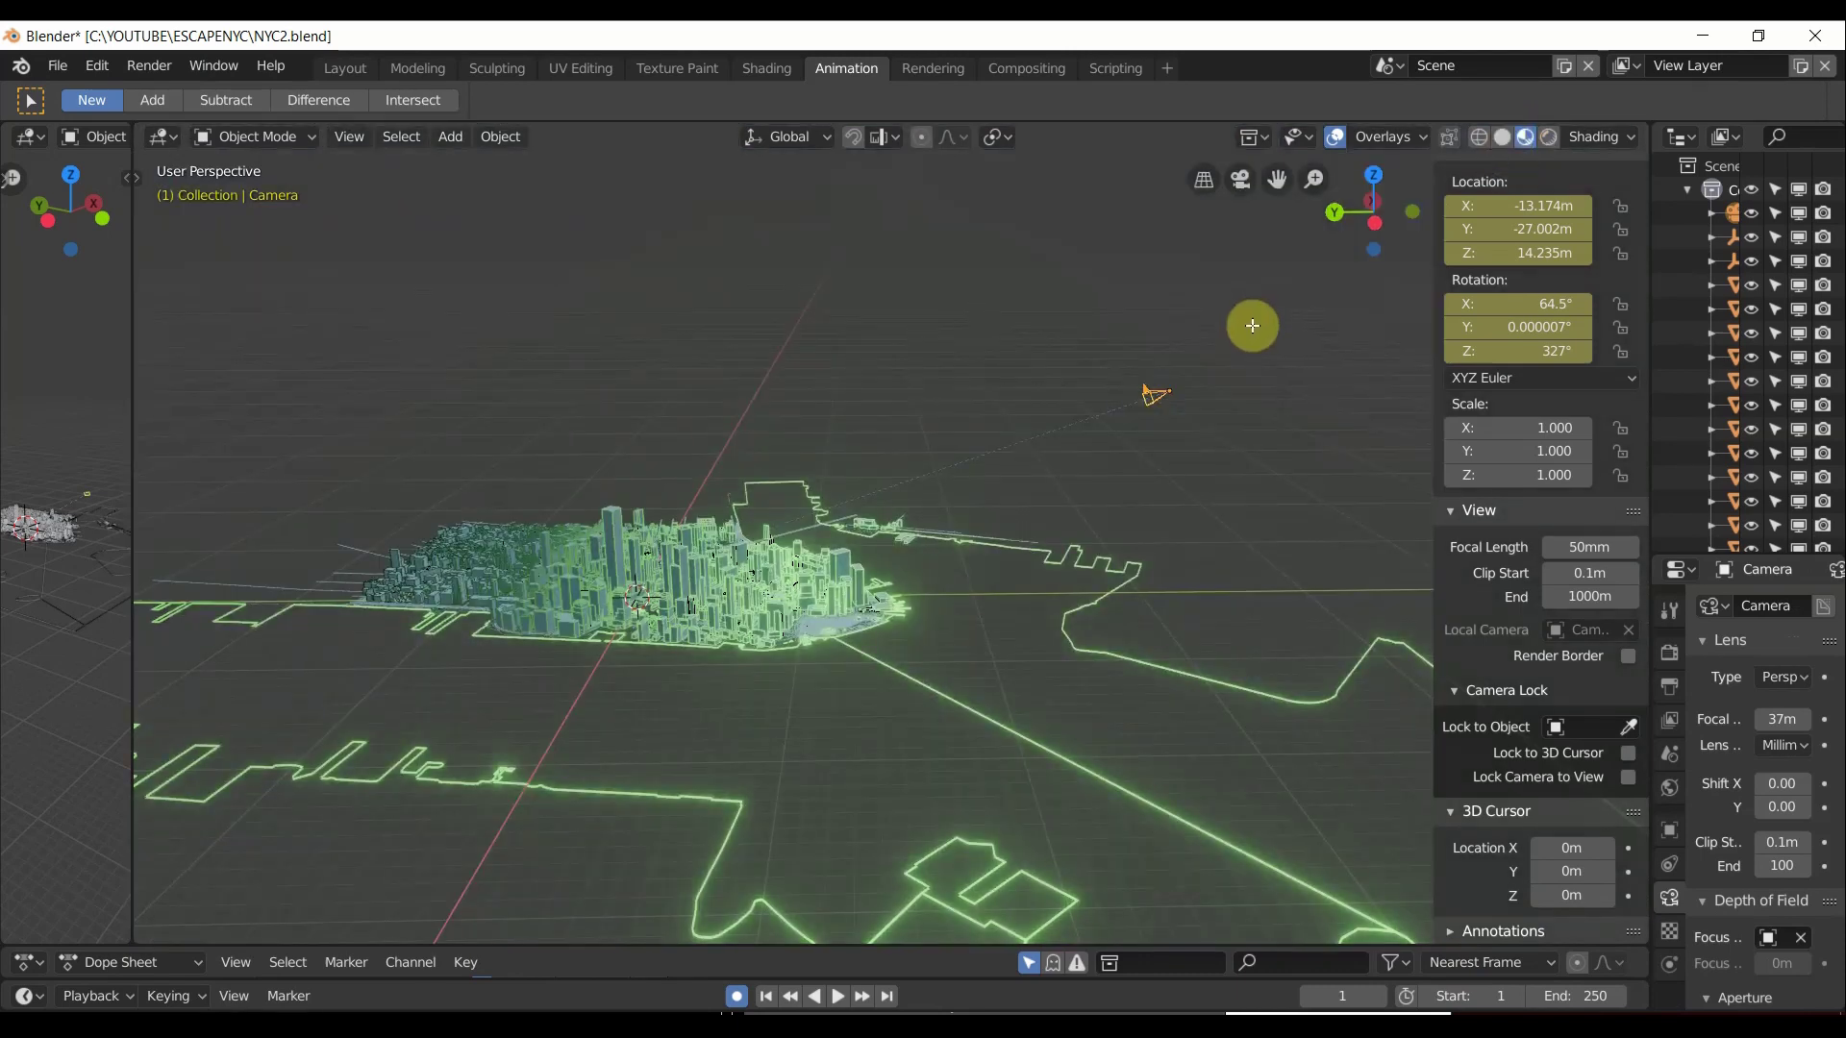
pyautogui.moveTo(1253, 326); pyautogui.dragTo(1282, 330, button='middle')
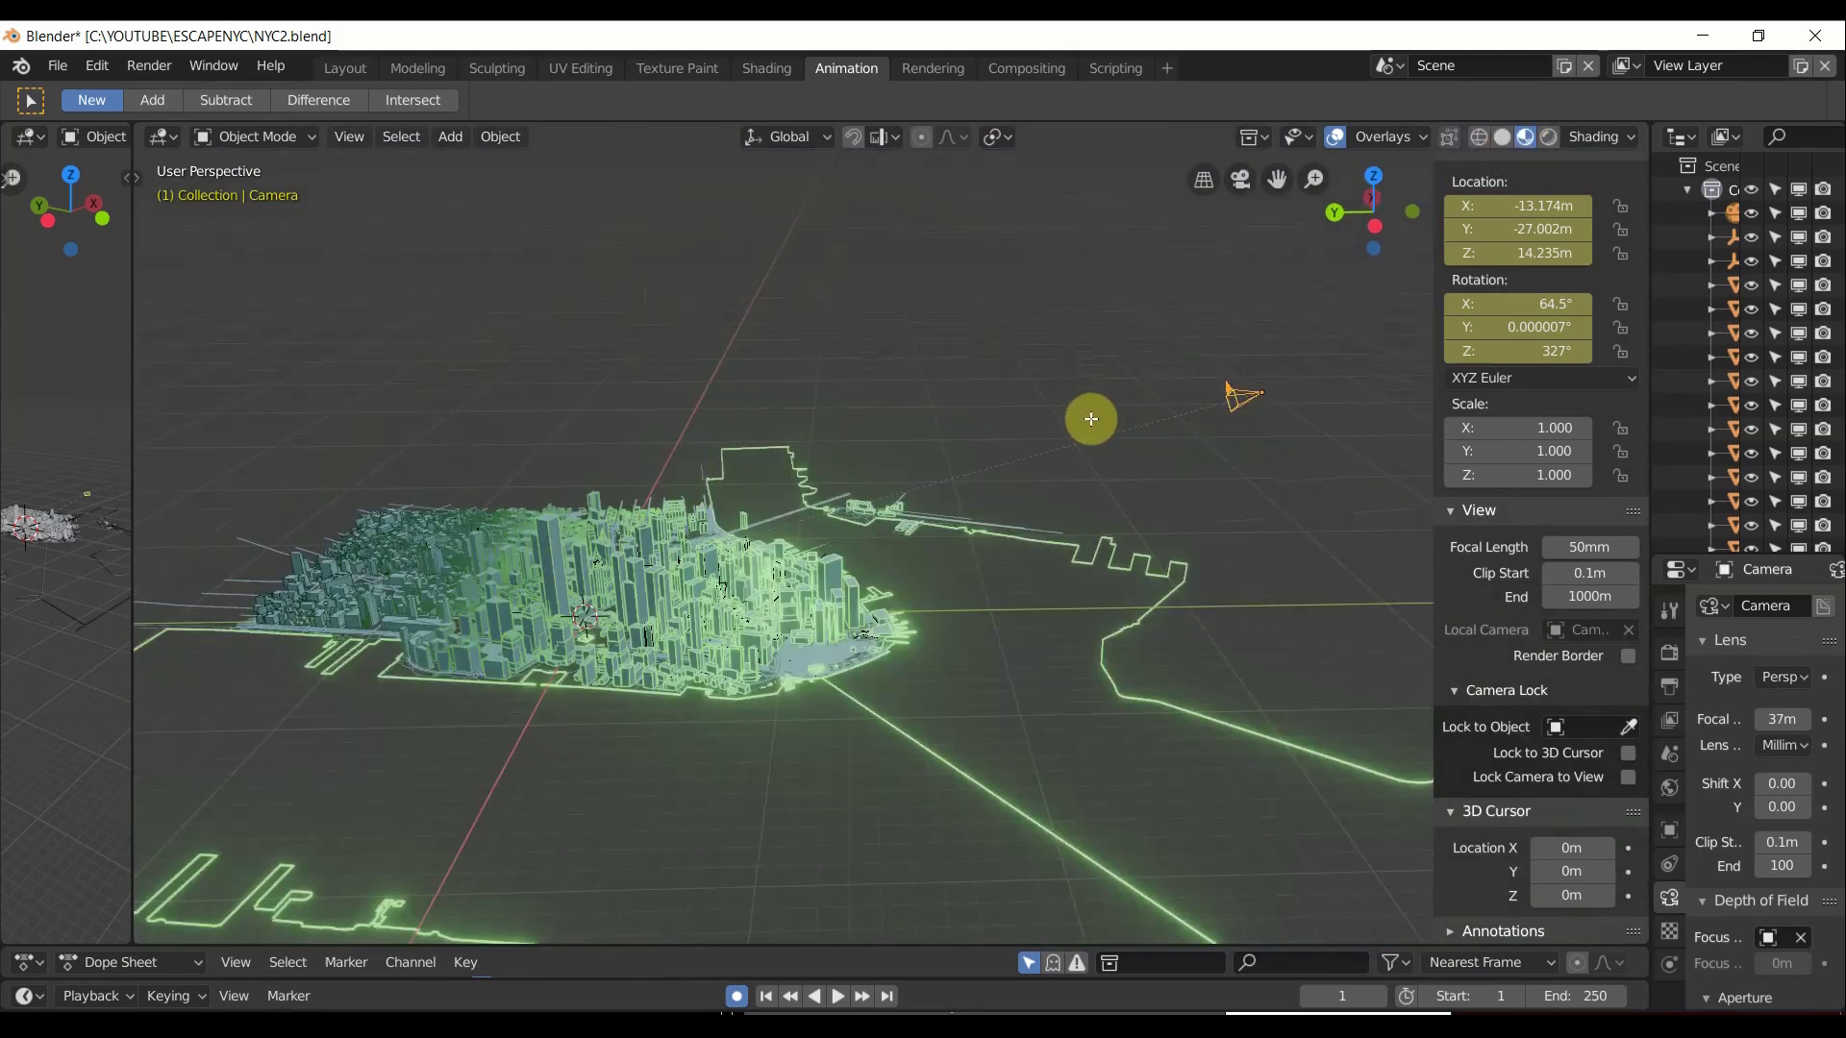
pyautogui.moveTo(1092, 416); pyautogui.dragTo(1010, 478, button='middle')
pyautogui.scroll(3, 1072, 402)
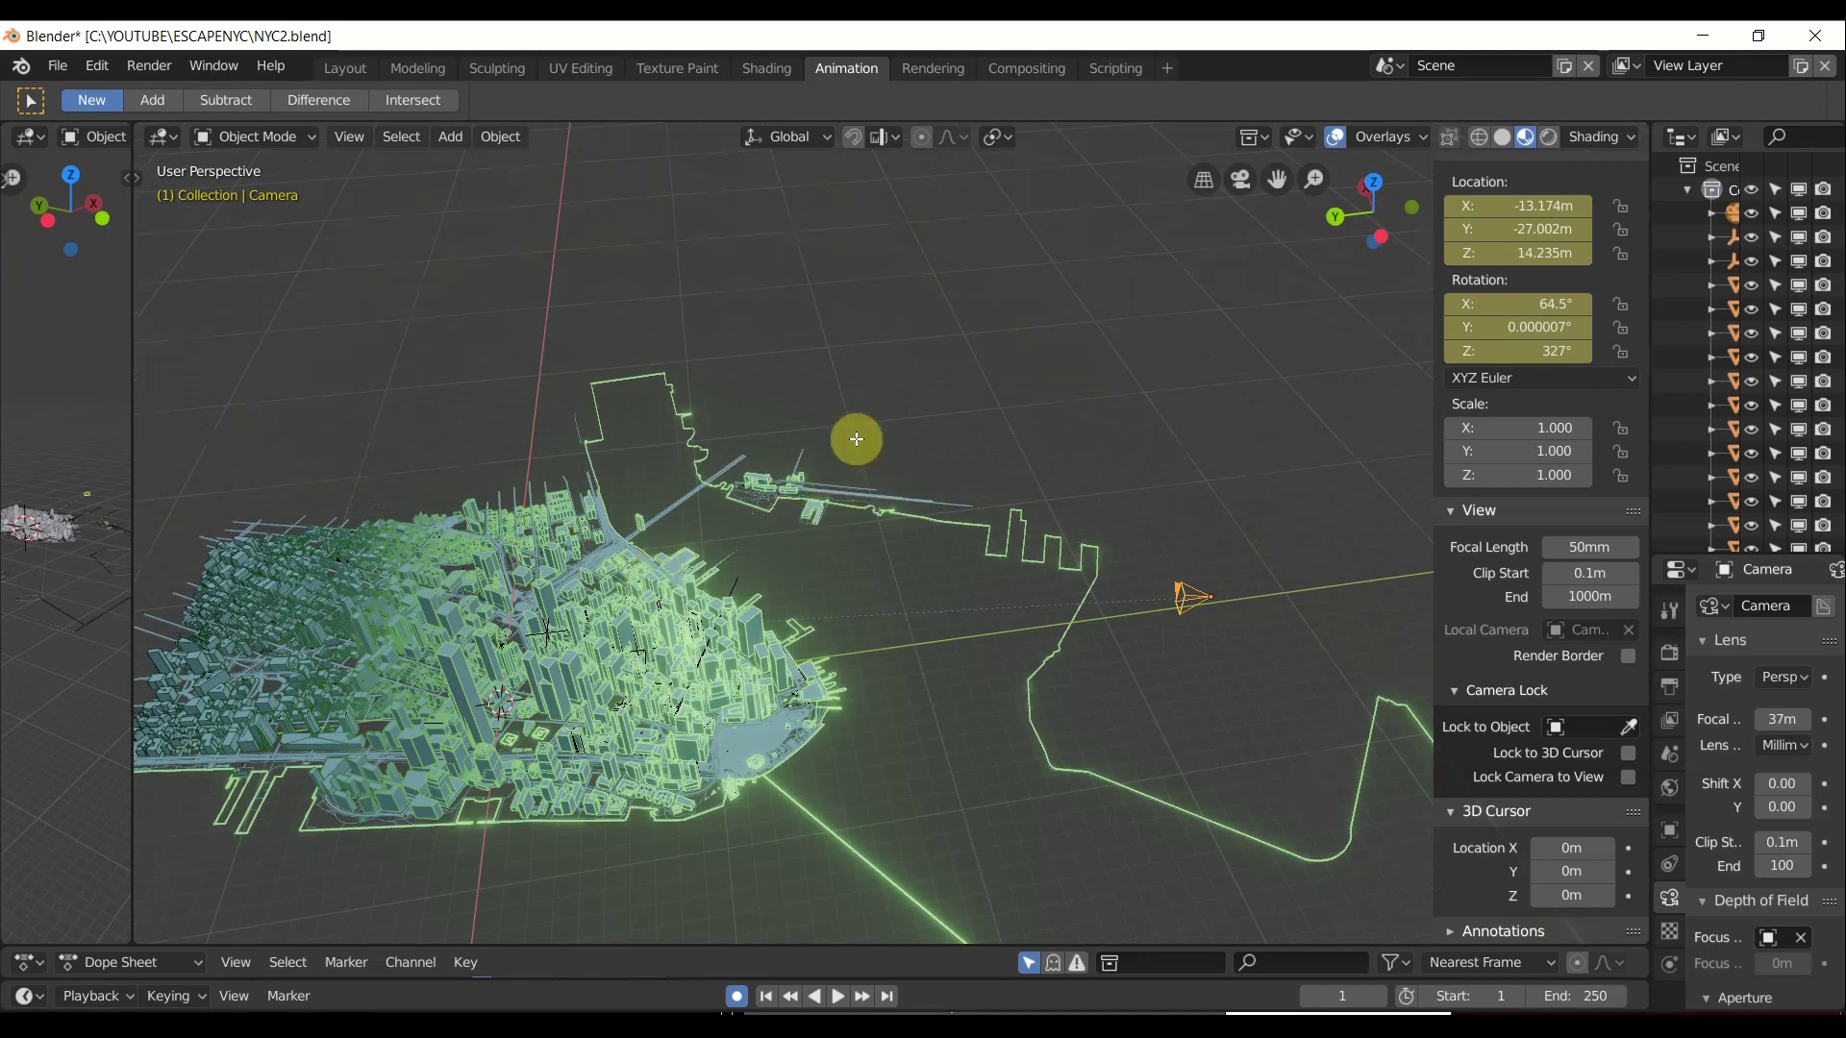
pyautogui.moveTo(856, 439); pyautogui.dragTo(705, 528, button='middle')
pyautogui.scroll(5, 777, 525)
pyautogui.moveTo(602, 625); pyautogui.dragTo(1248, 323, button='middle')
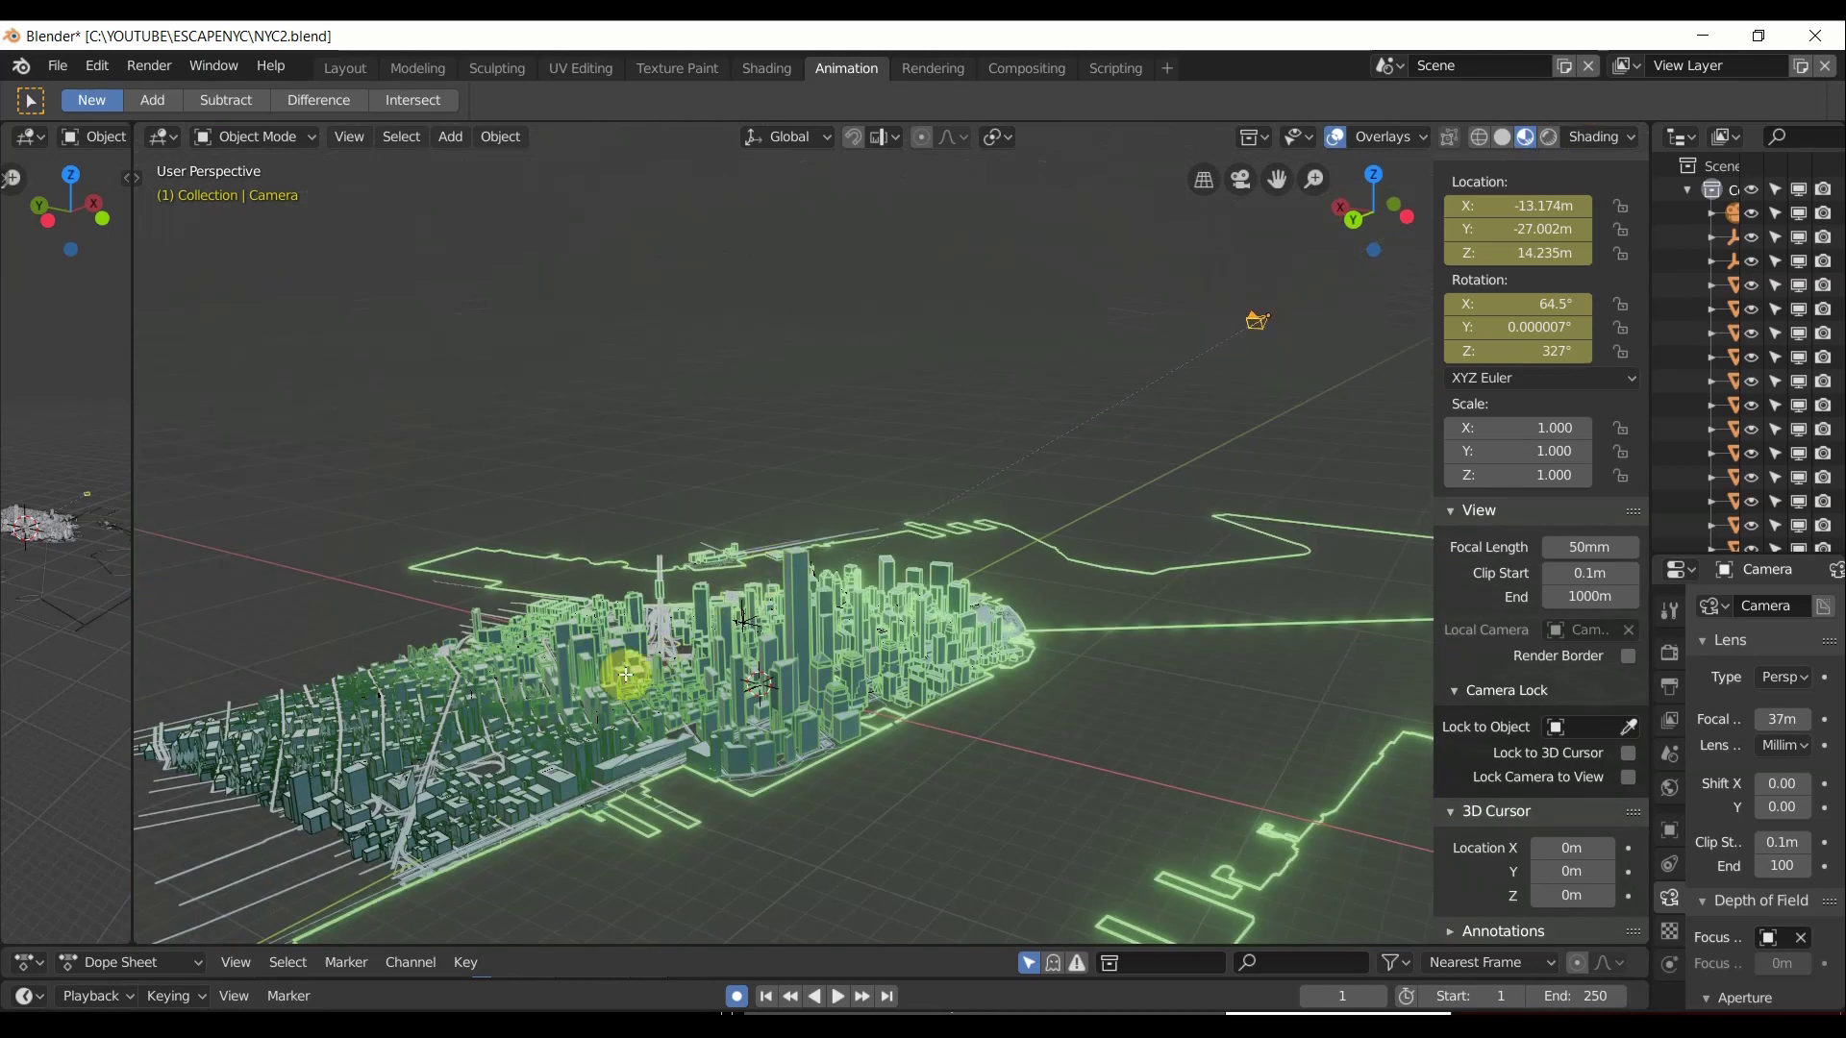
# Select Empty.001 among the city's towers.
pyautogui.scroll(3, 589, 683)
pyautogui.click(592, 683)
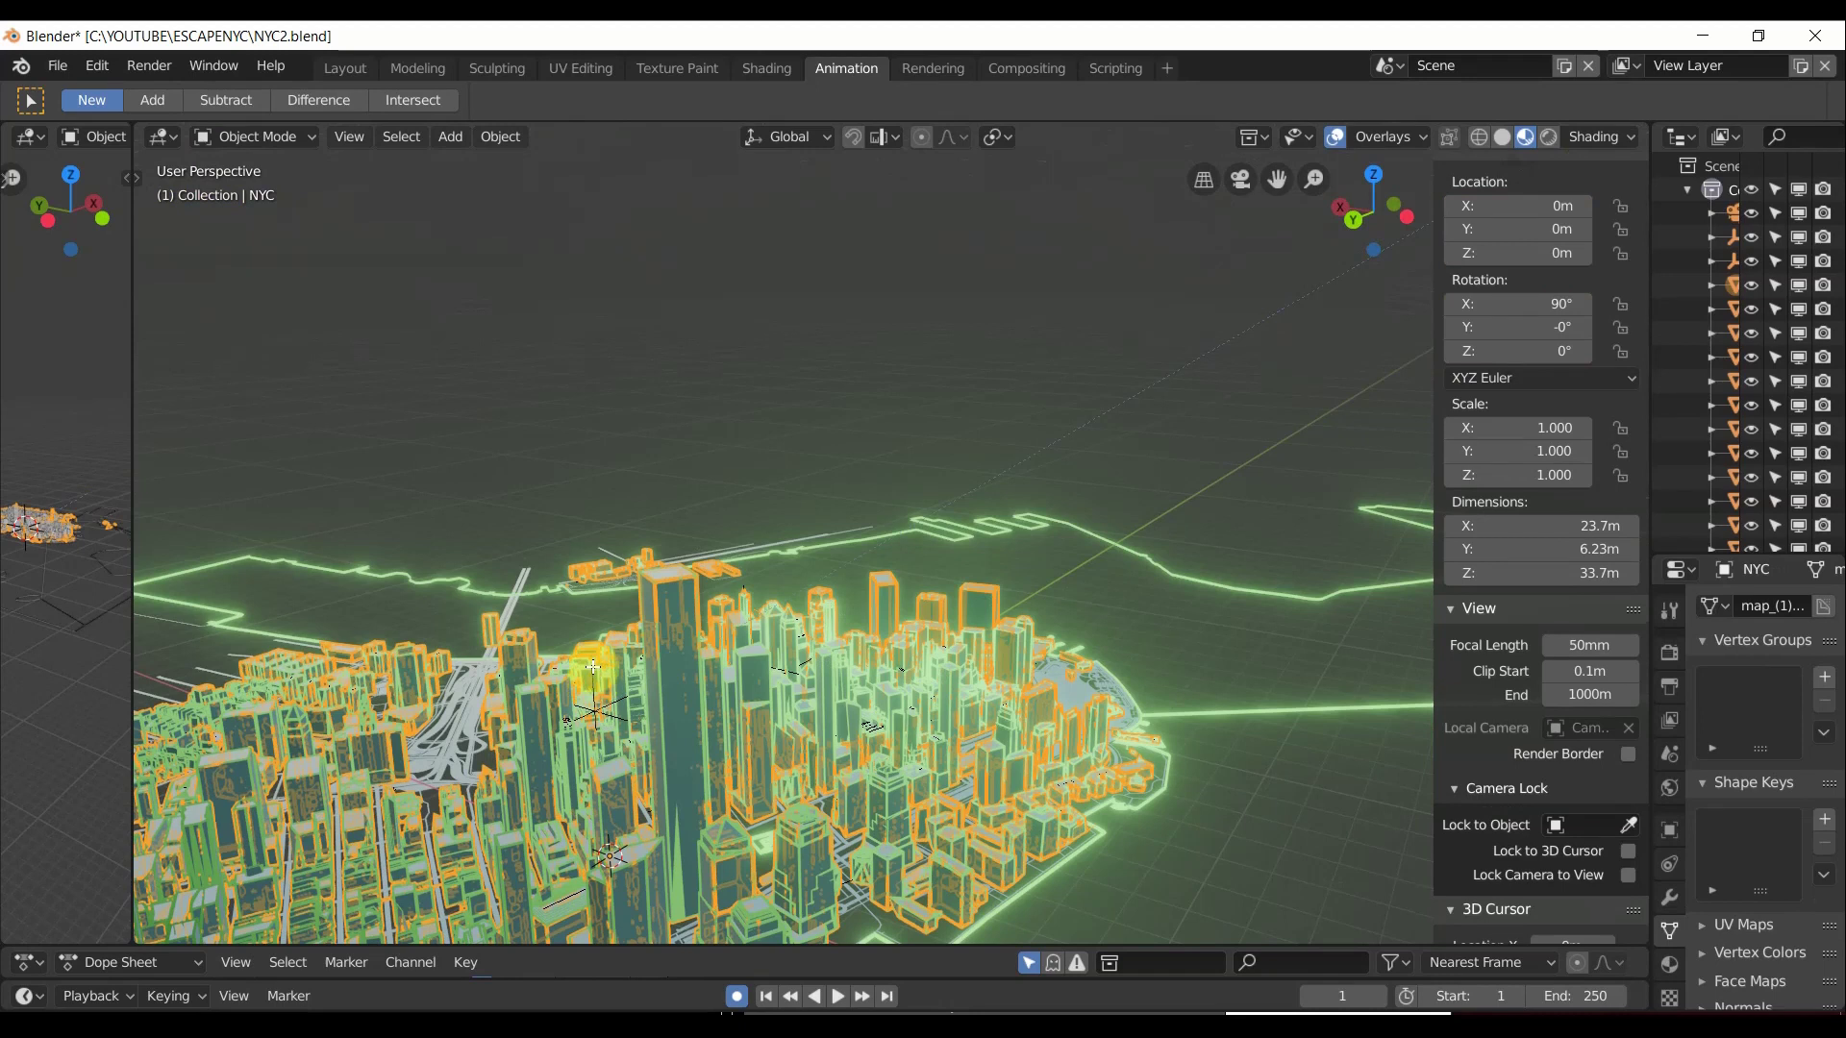
pyautogui.moveTo(593, 667); pyautogui.dragTo(590, 632, button='middle')
pyautogui.click(590, 625)
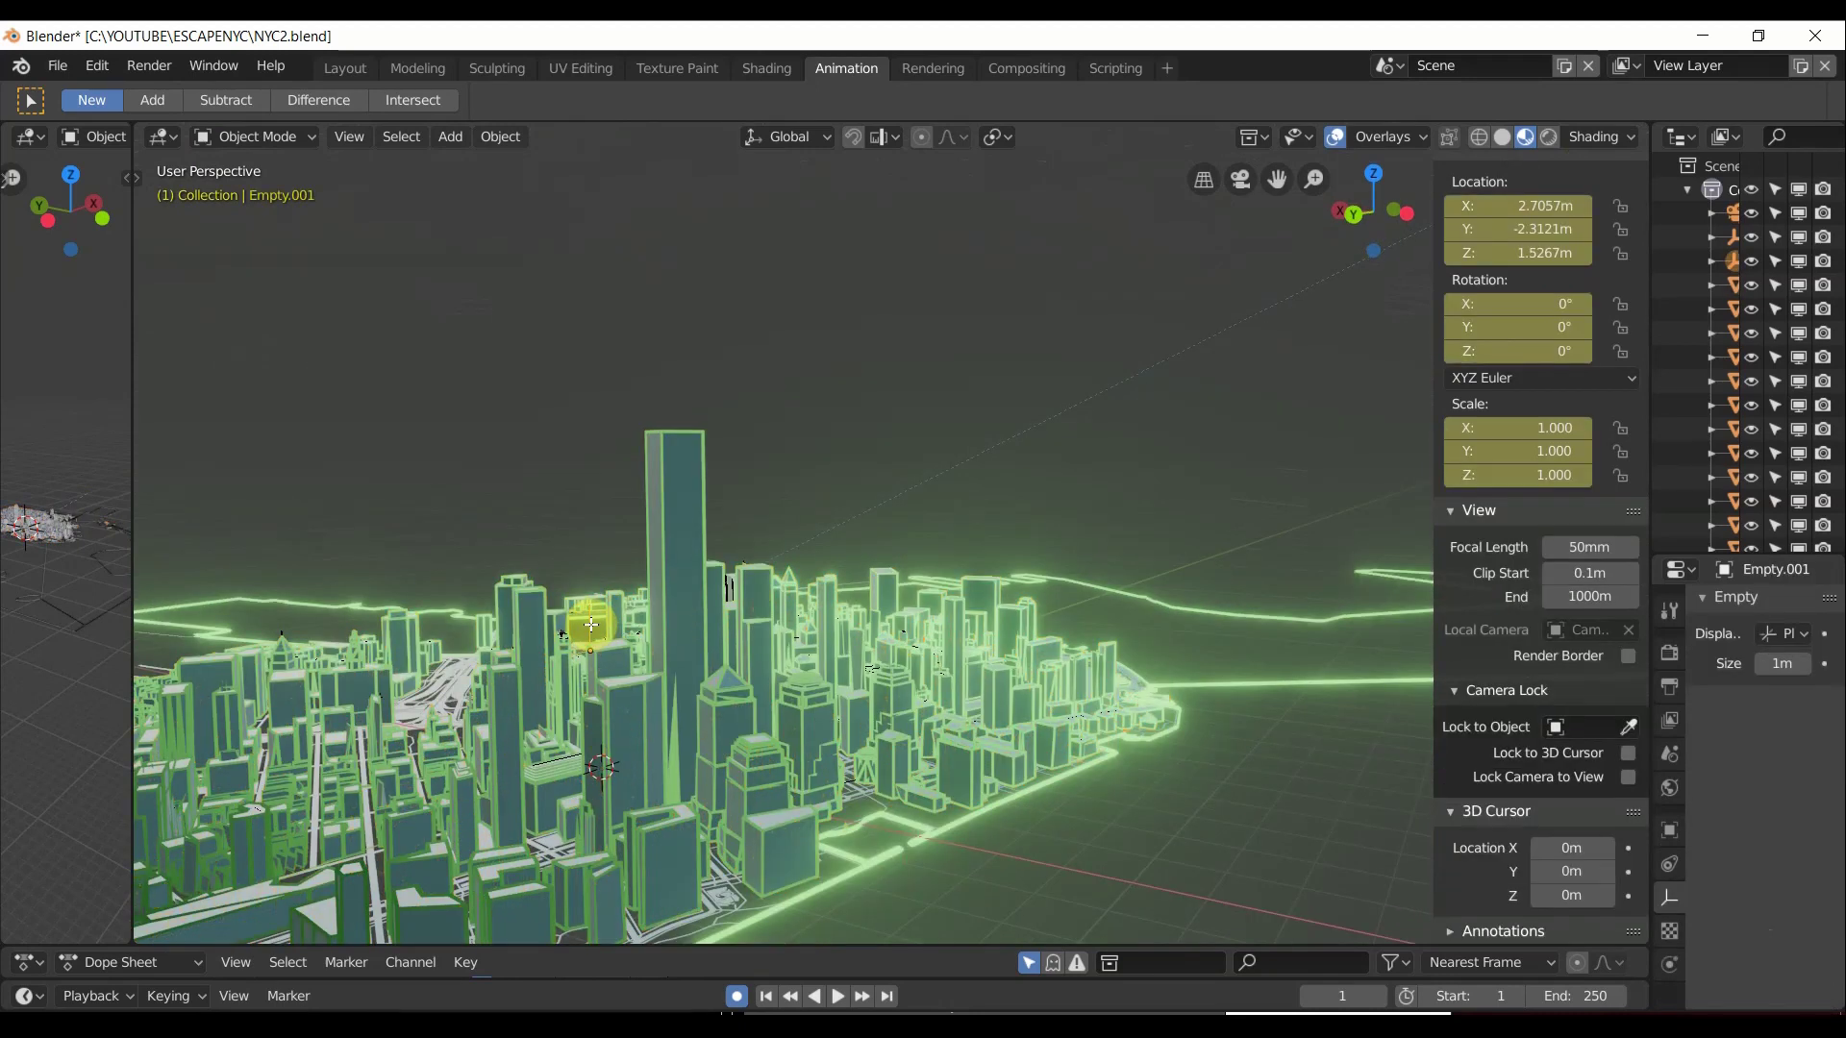
# Try moving Empty.001 freely above the towers.
pyautogui.press('g')
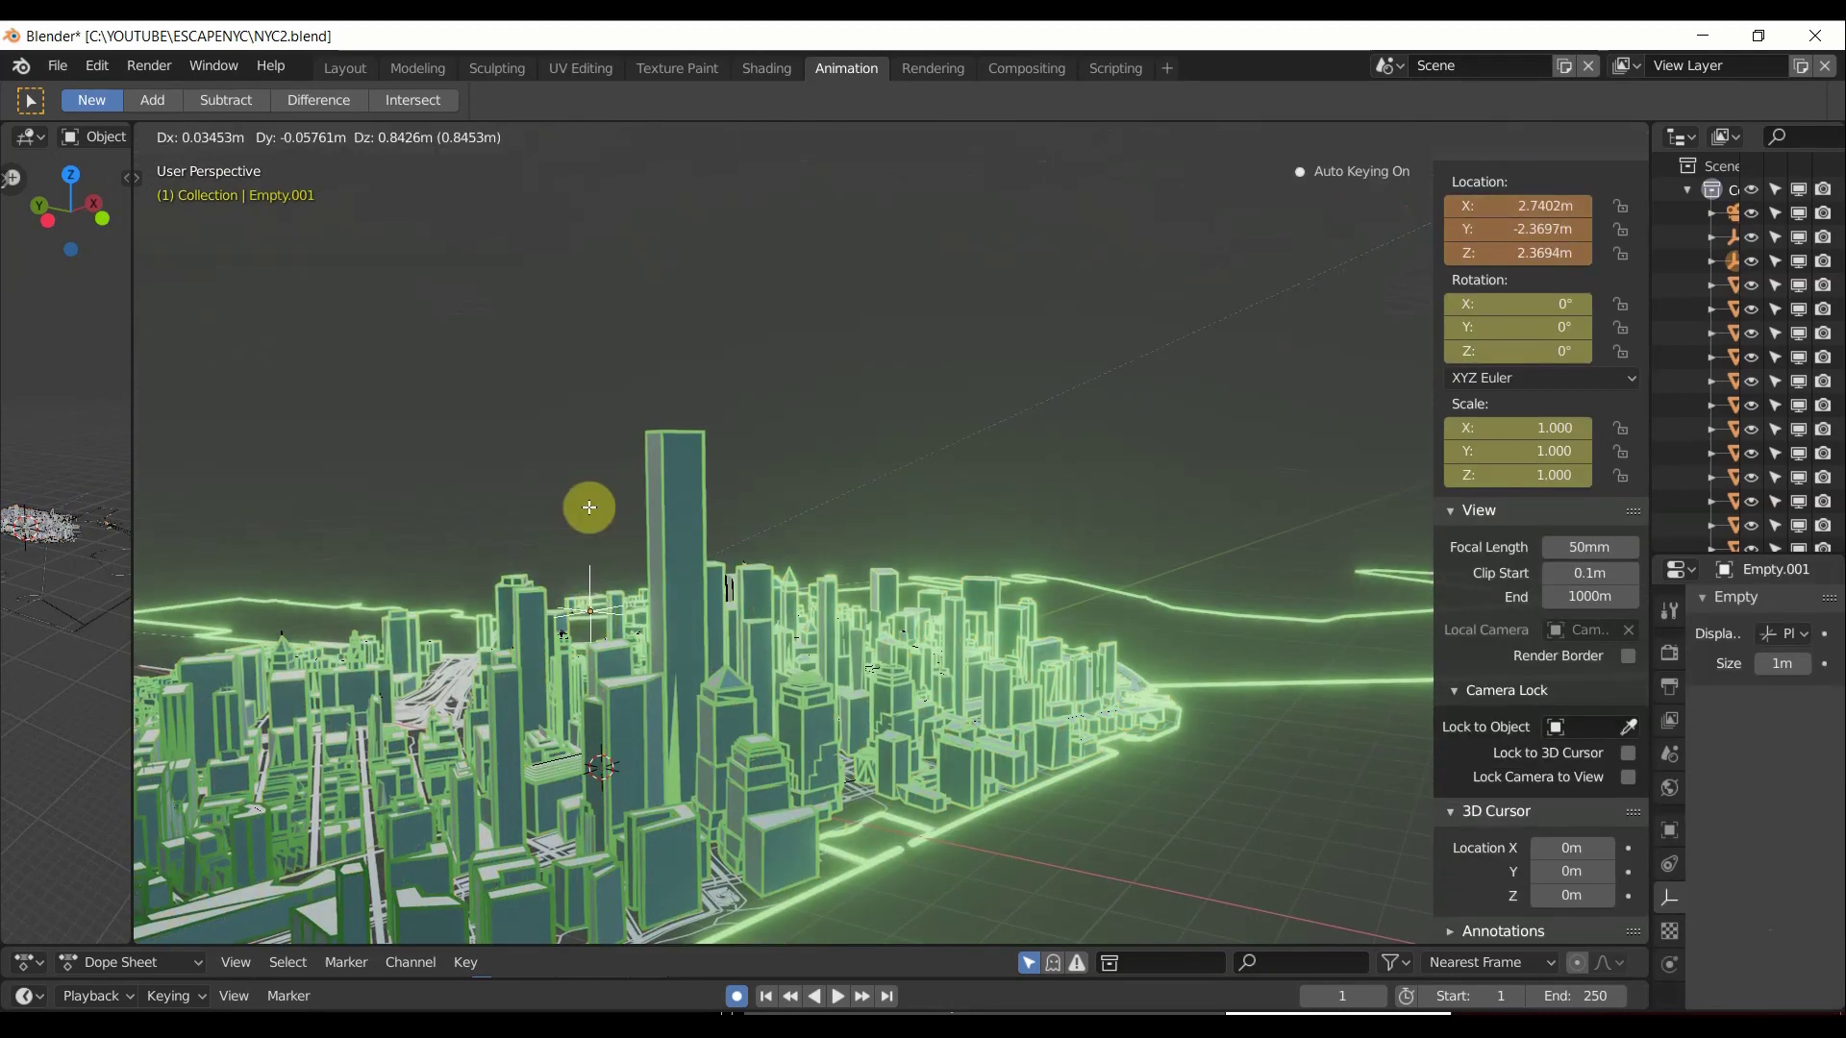
pyautogui.rightClick(899, 494)
pyautogui.moveTo(890, 494); pyautogui.dragTo(902, 489, button='middle')
pyautogui.press('g')
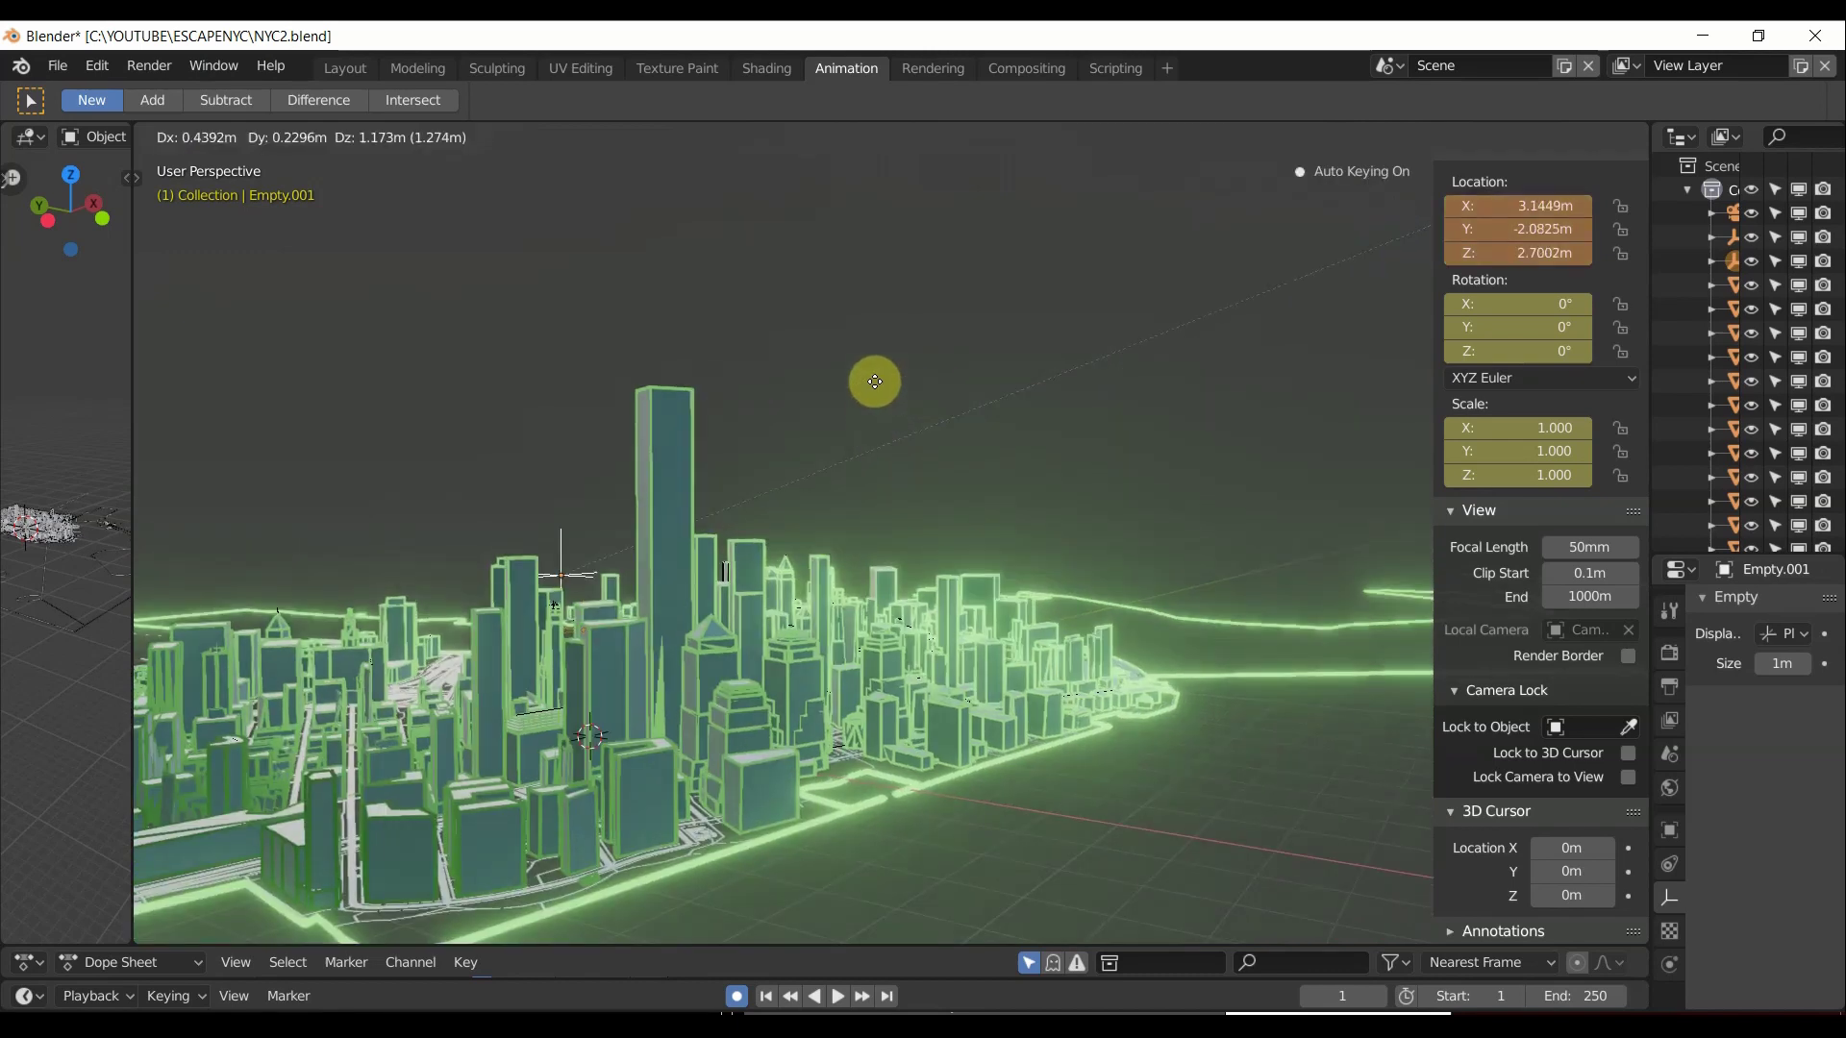
pyautogui.rightClick(877, 404)
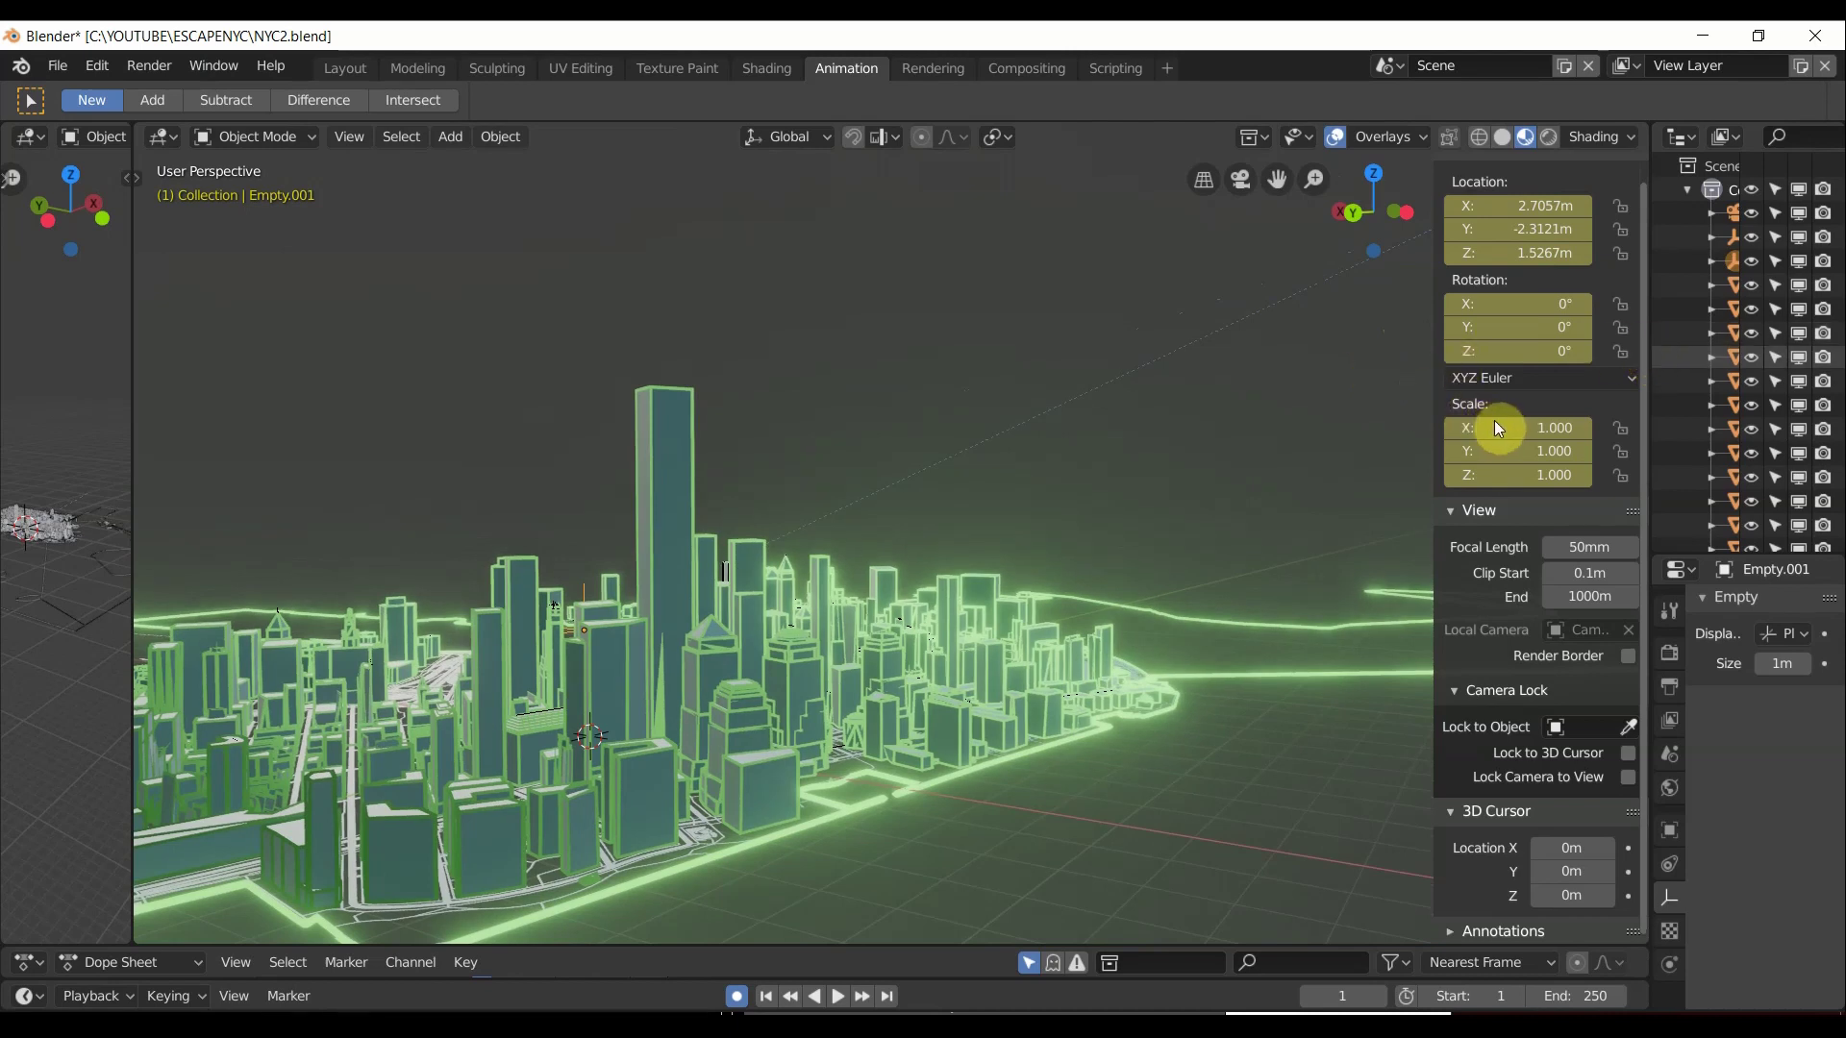
# Widen the outliner and properties area, select the camera and display its Track To constraint.
pyautogui.moveTo(1647, 424); pyautogui.dragTo(1370, 442)
pyautogui.moveTo(895, 507); pyautogui.dragTo(922, 435, button='middle')
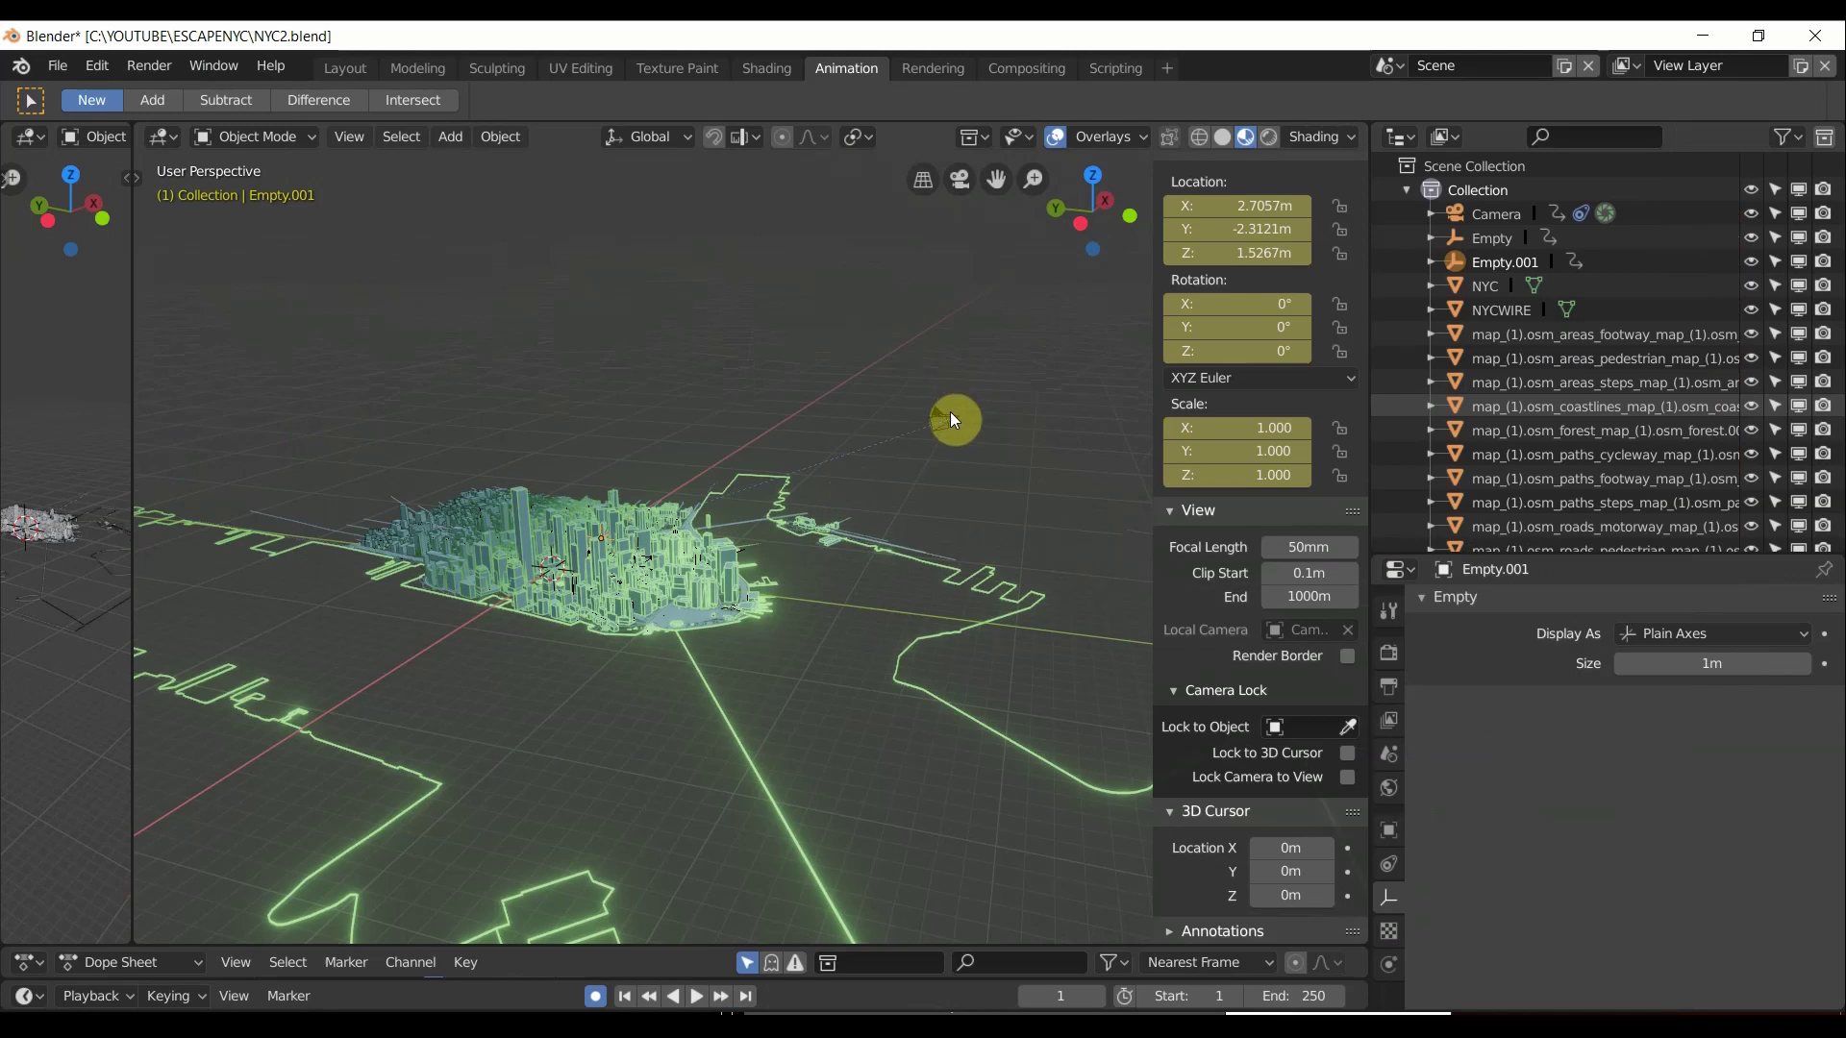
pyautogui.click(951, 419)
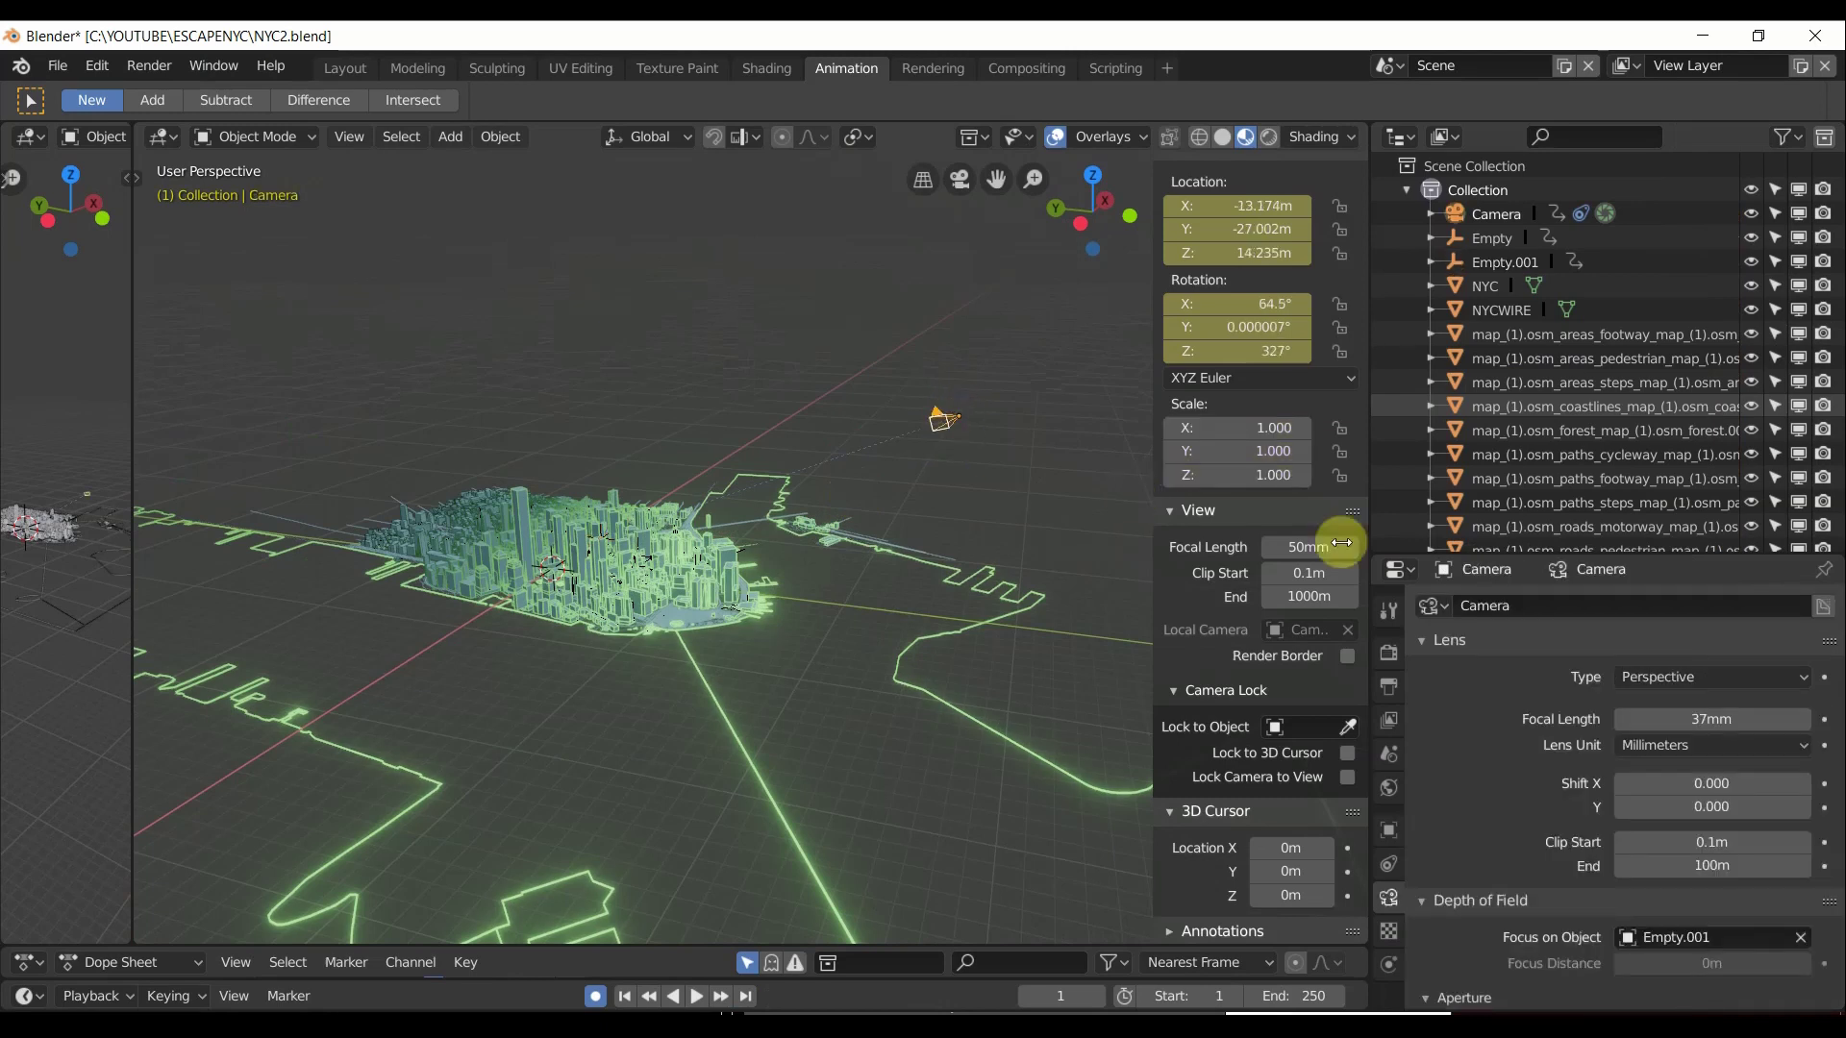
pyautogui.click(1391, 874)
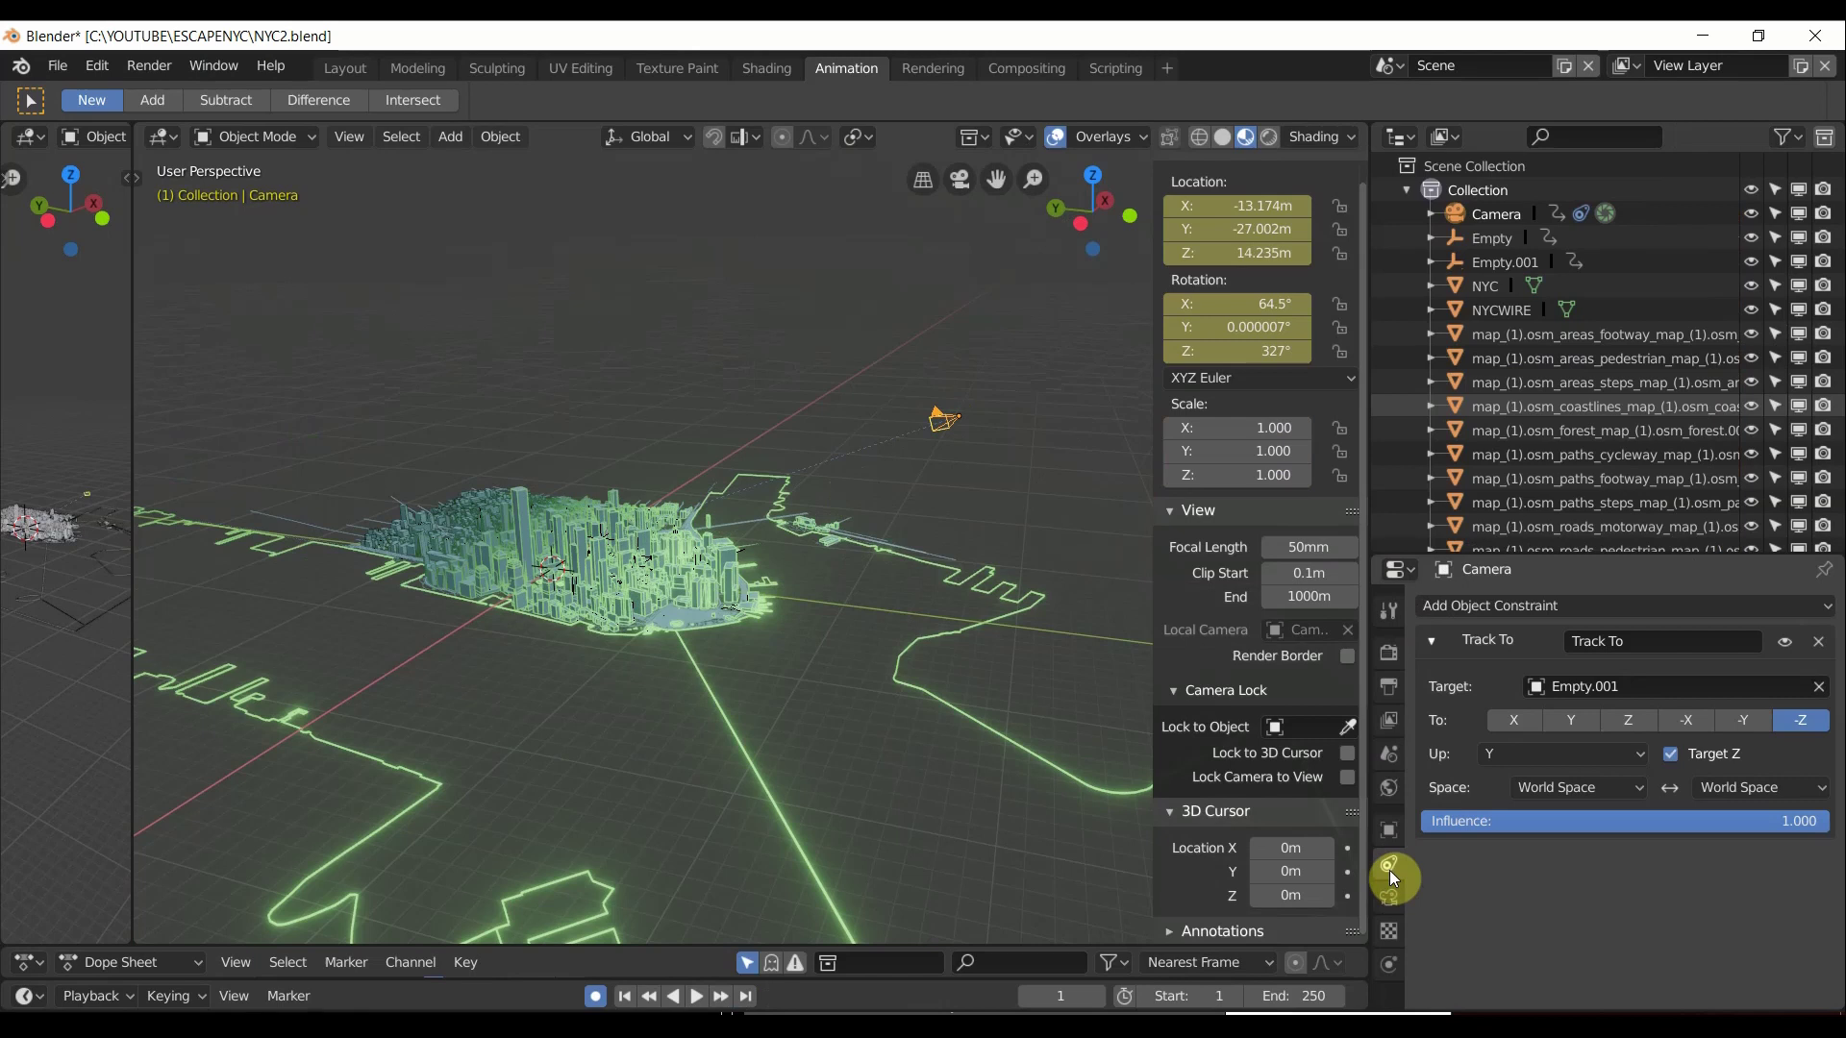
# Try X as the up axis of the camera's Track To constraint and set it back to Y.
pyautogui.click(1632, 762)
pyautogui.click(1586, 742)
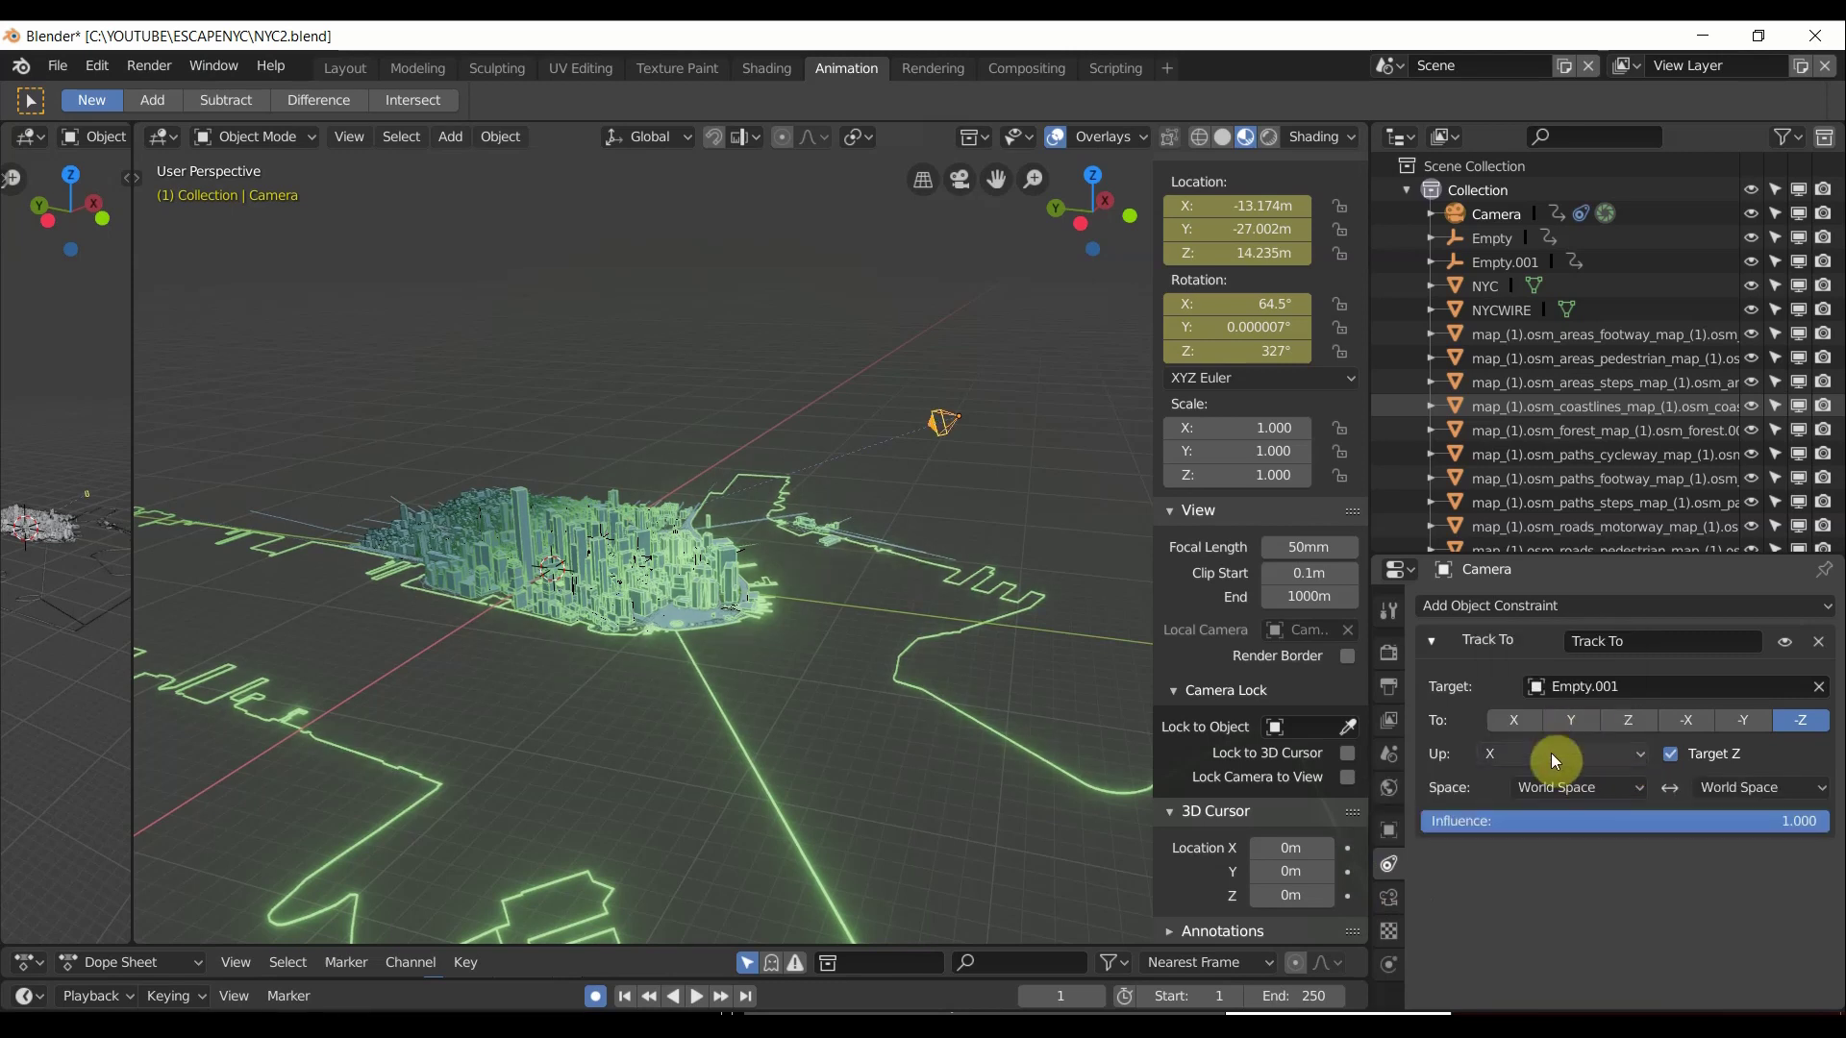
pyautogui.click(1555, 754)
pyautogui.click(1537, 700)
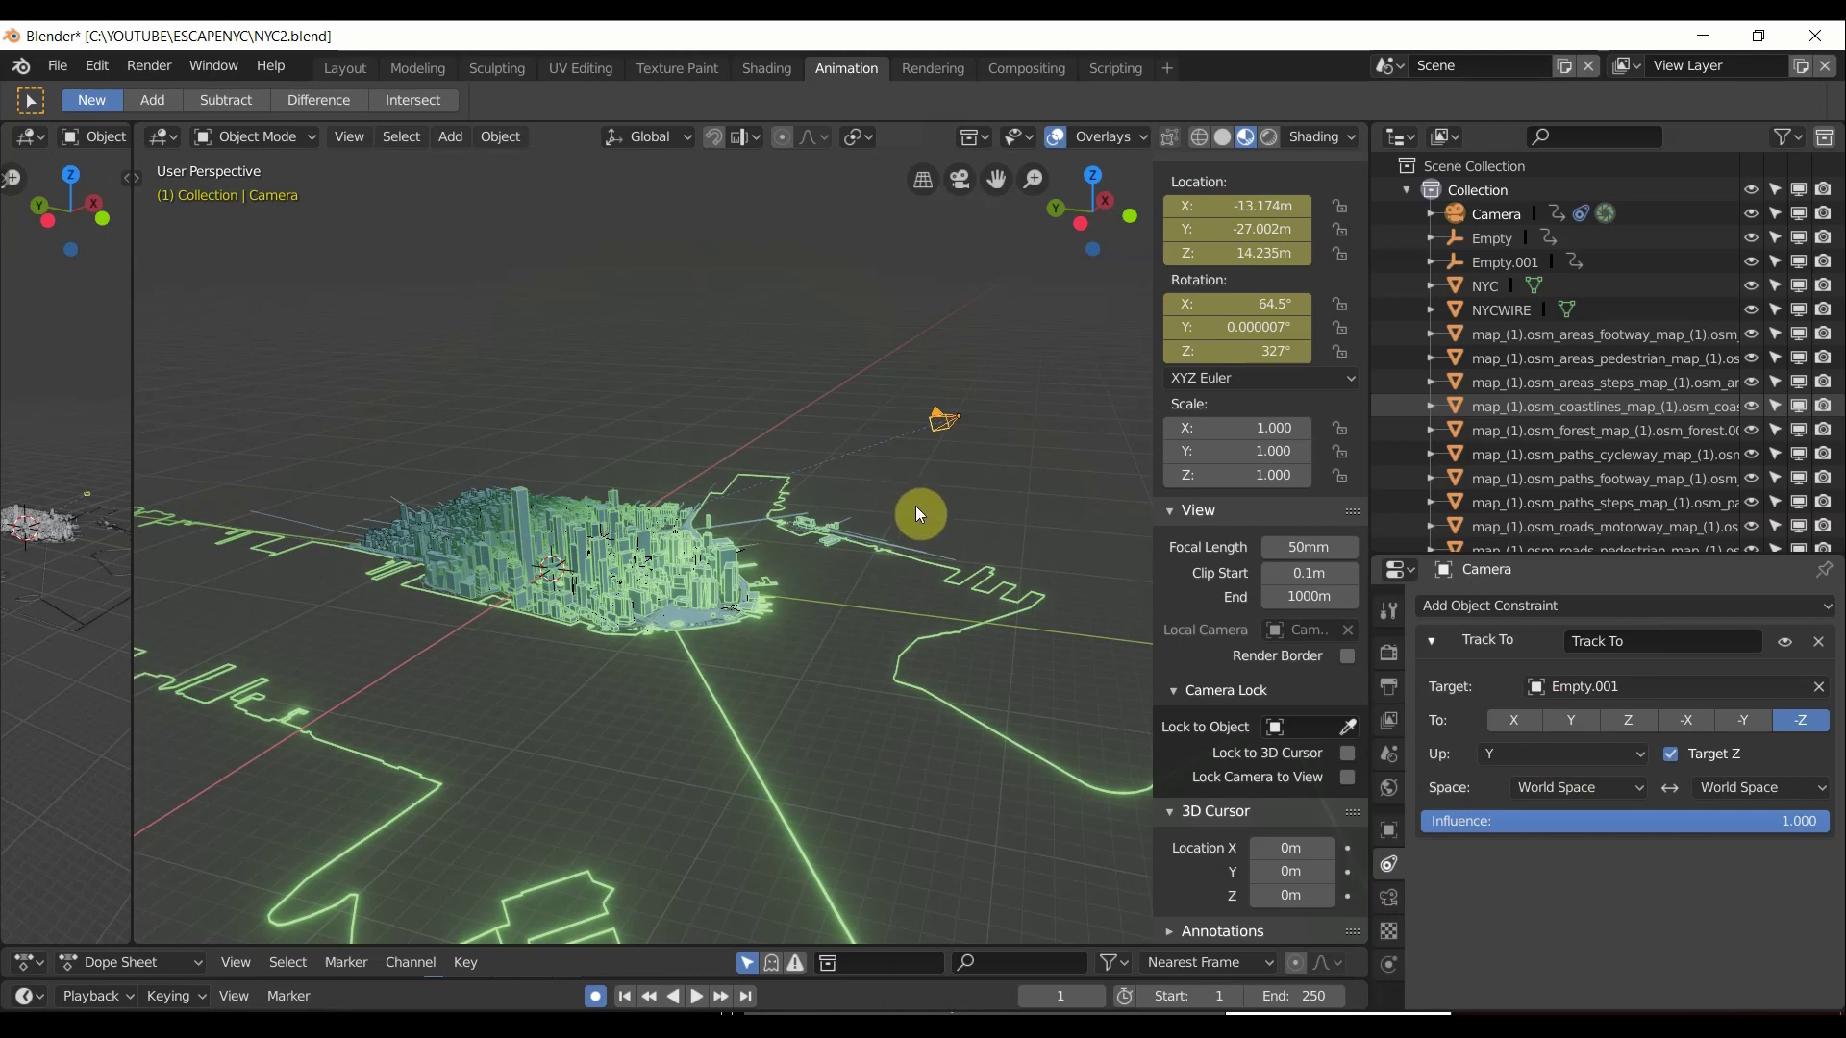
# Reselect the camera and try moving it around the city with its tracking active.
pyautogui.scroll(1, 907, 527)
pyautogui.scroll(2, 528, 536)
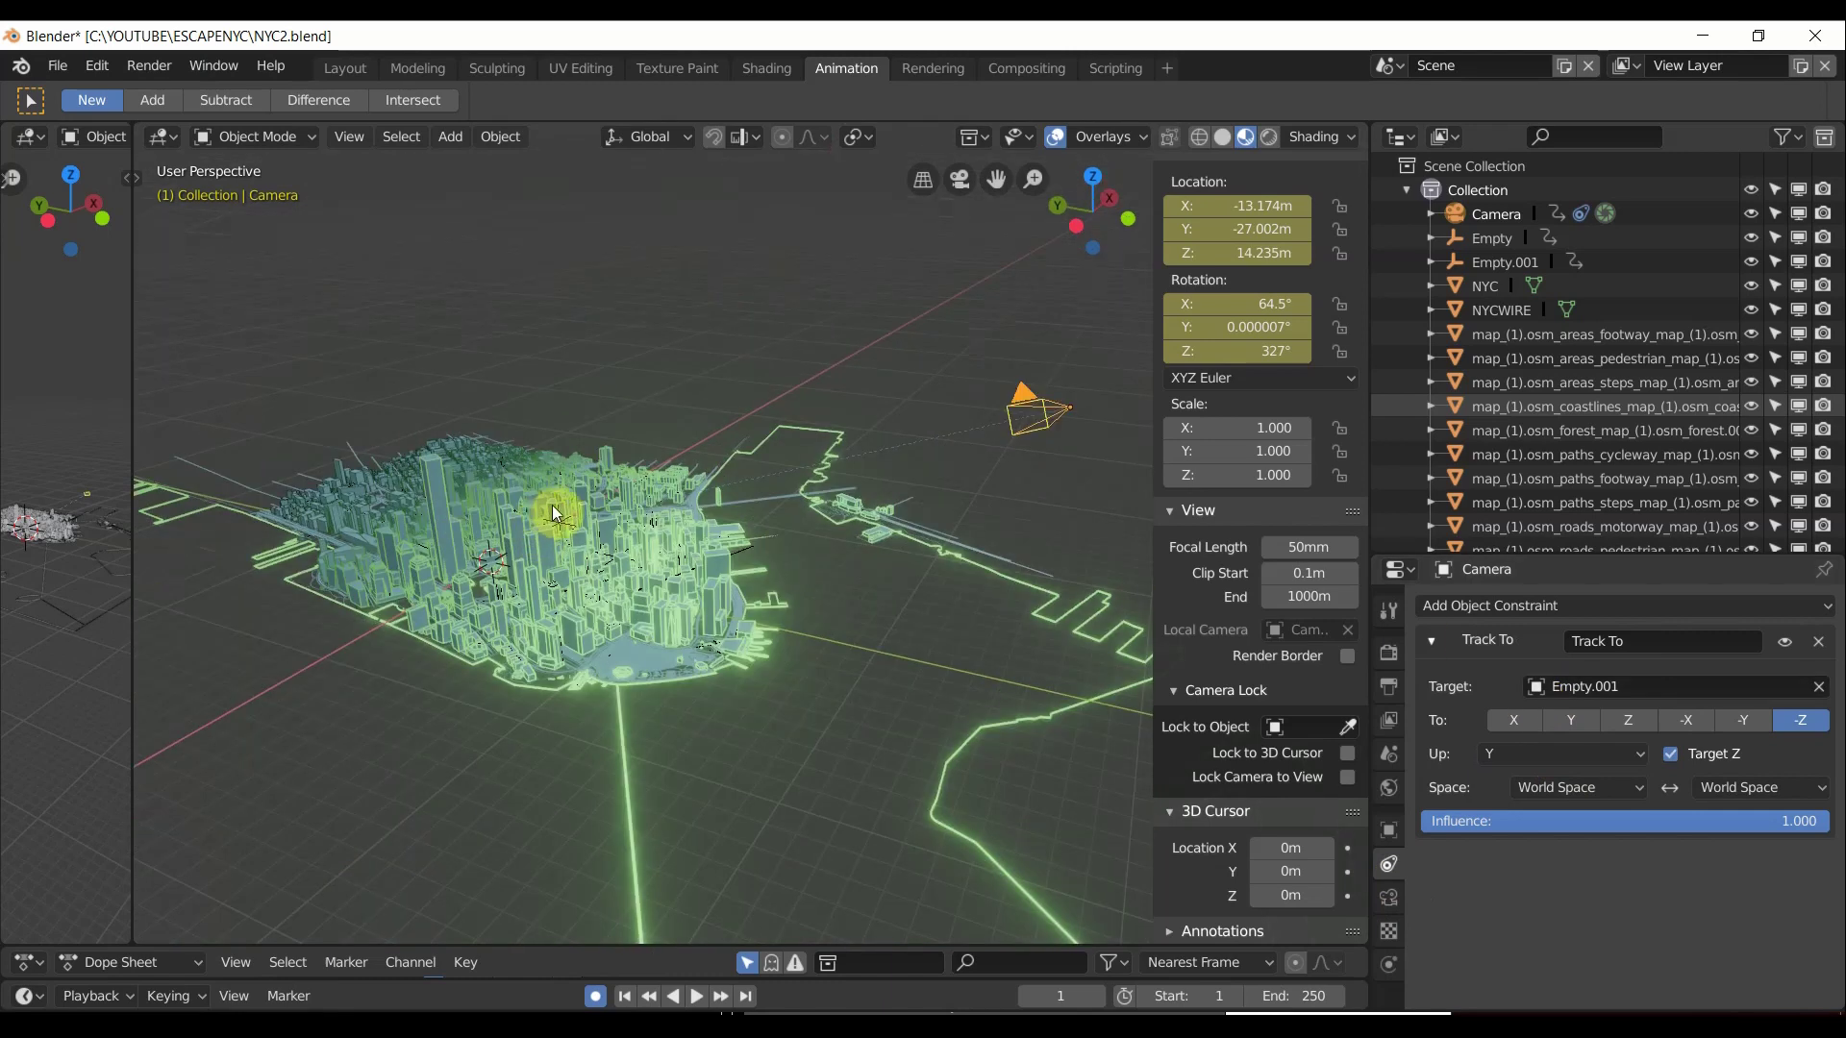
pyautogui.click(555, 519)
pyautogui.click(1019, 416)
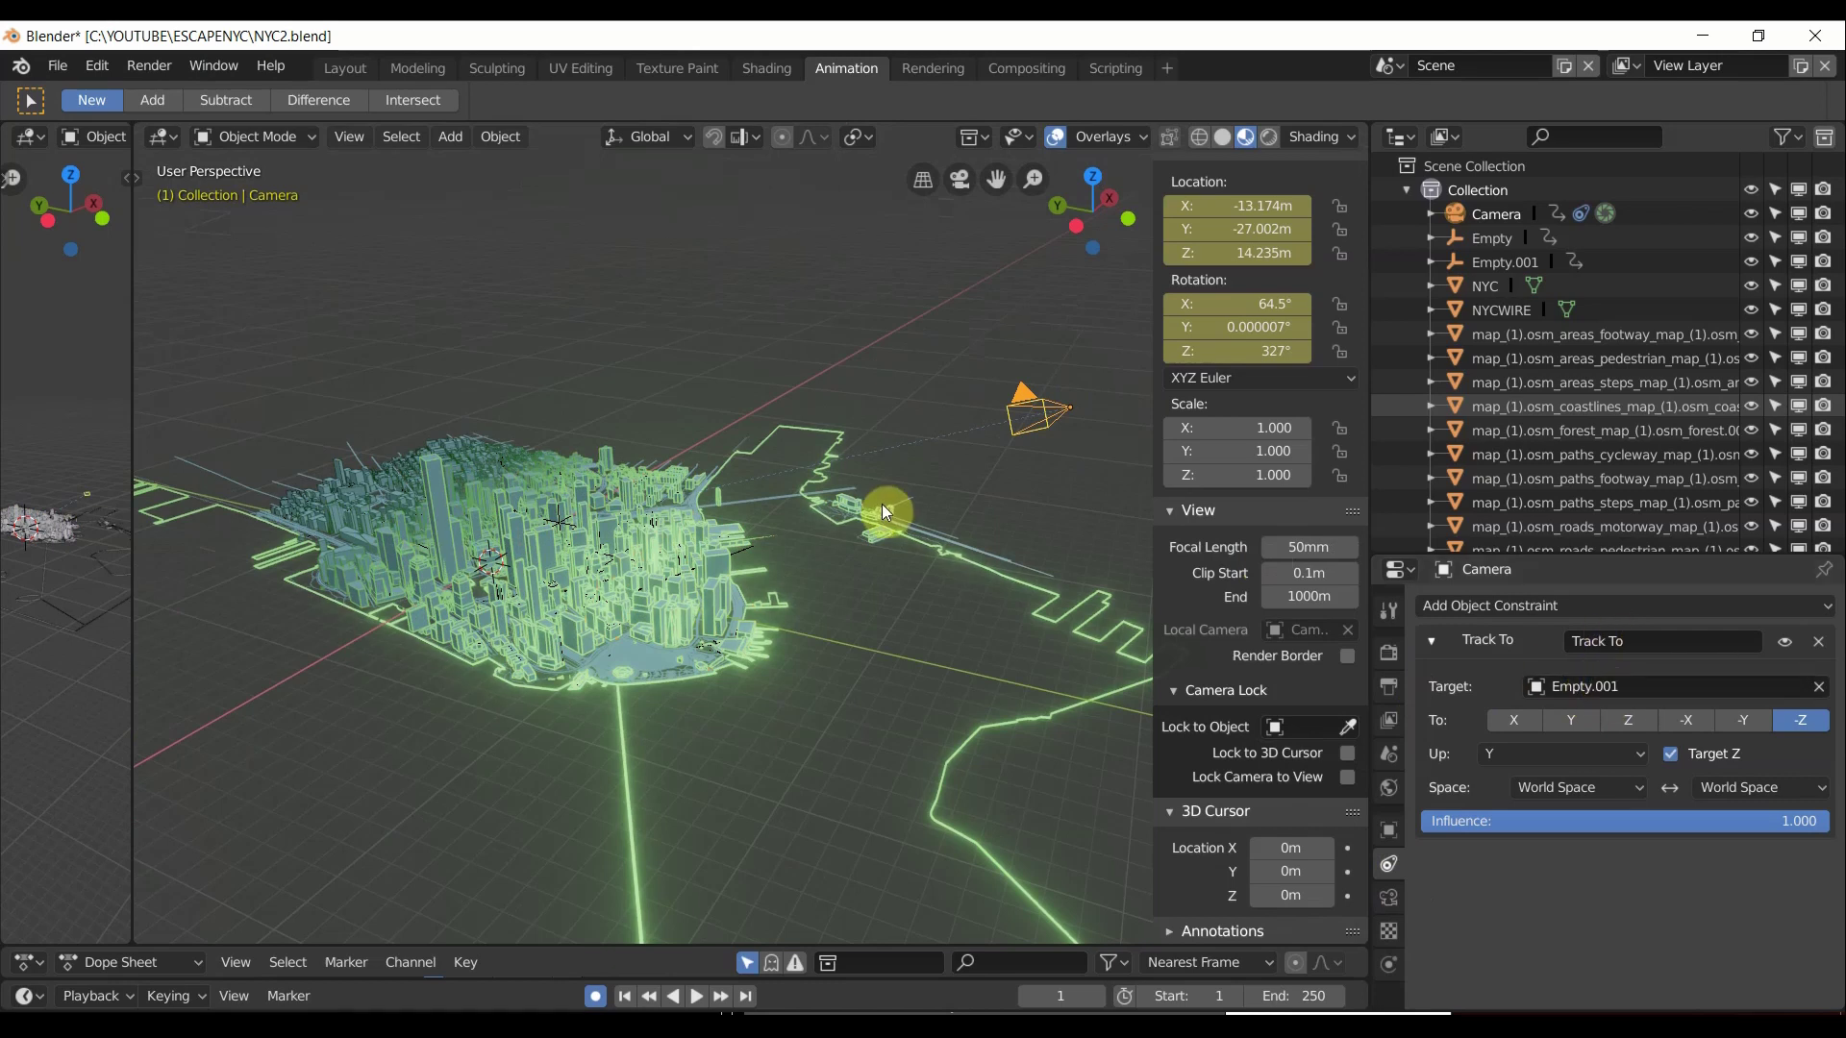
pyautogui.moveTo(870, 515); pyautogui.dragTo(866, 515, button='middle')
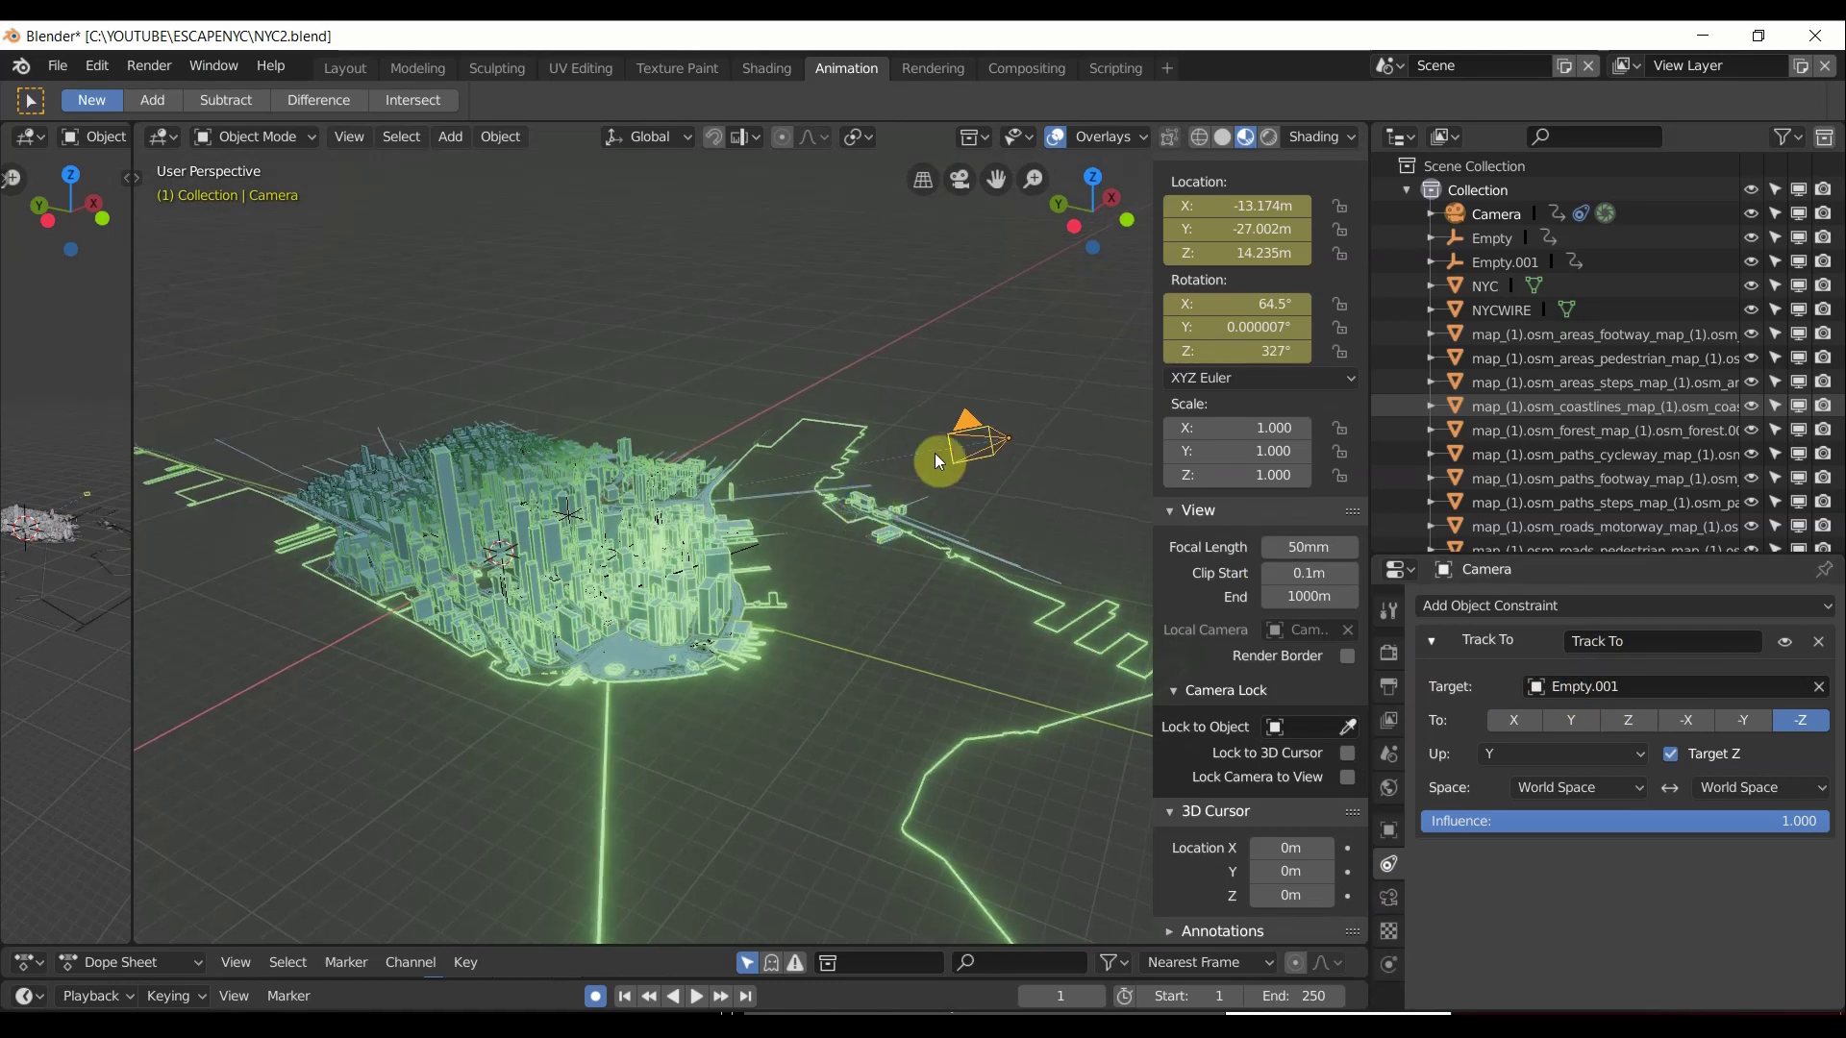
pyautogui.press('g')
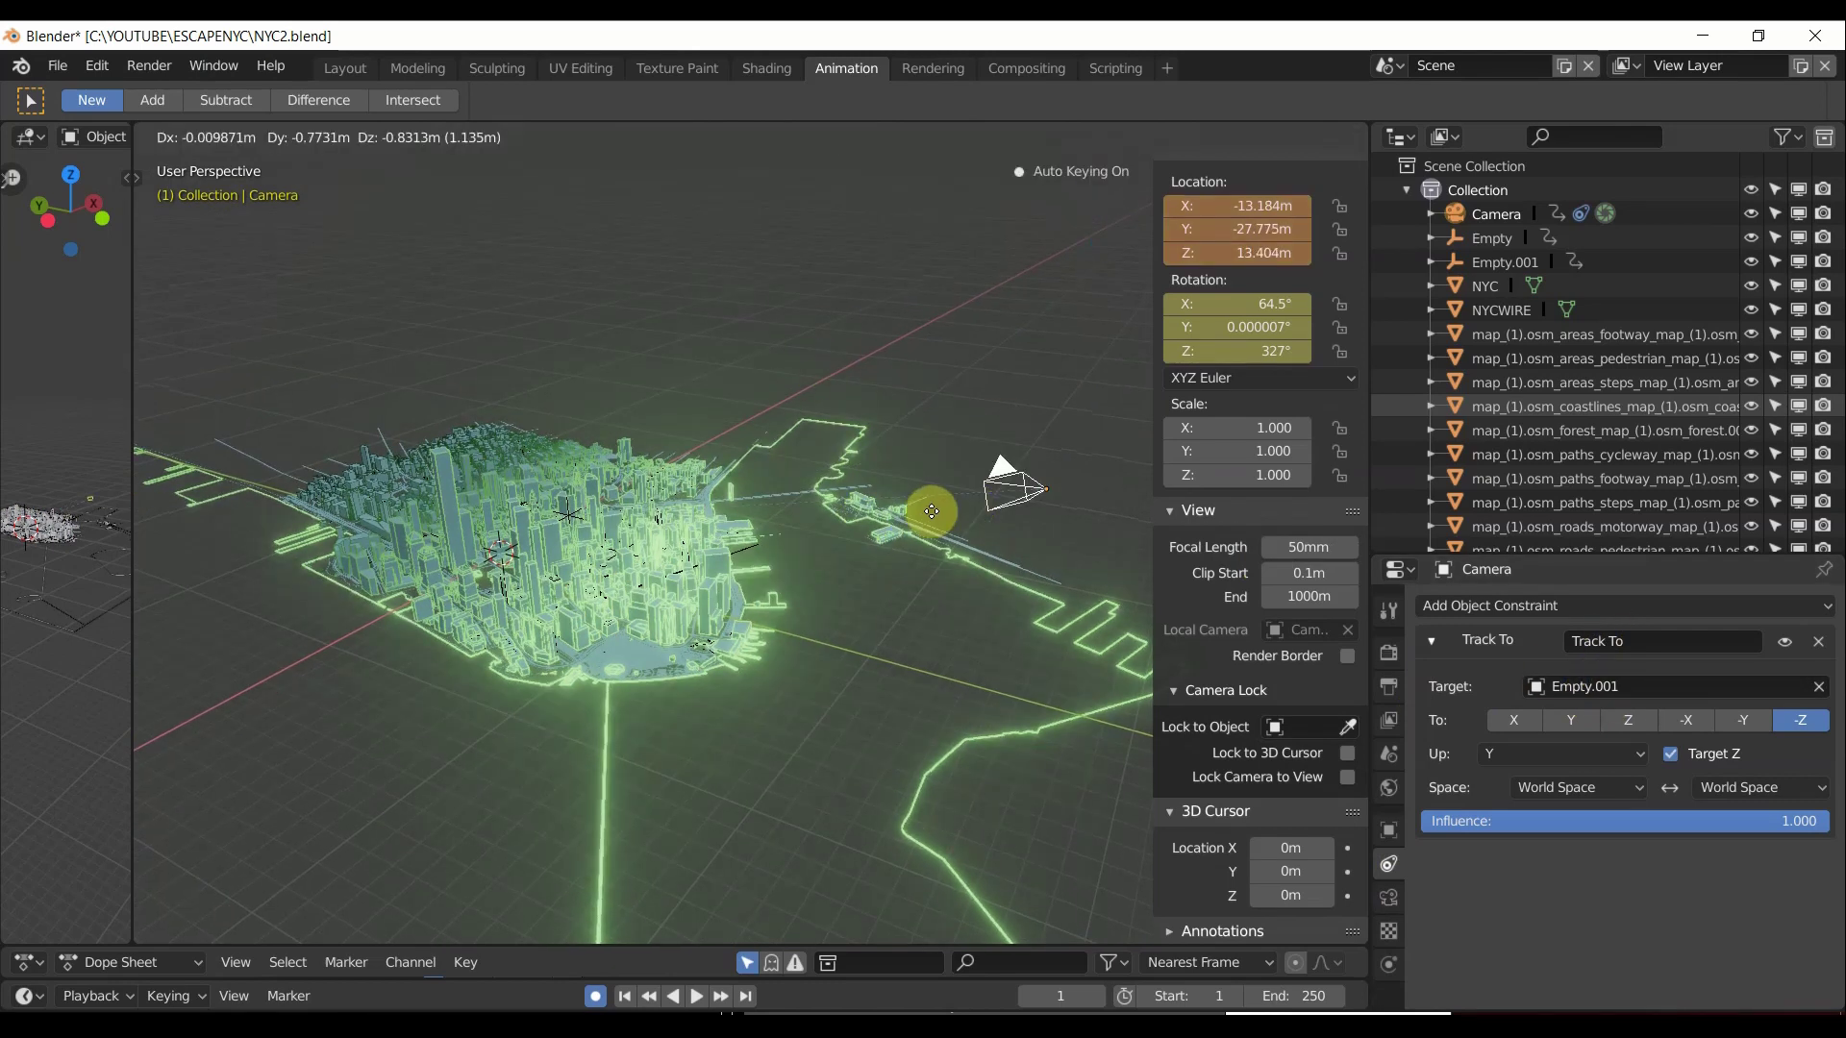
pyautogui.press('Escape')
# Move the camera closer to the city, to about X -14.8 m, Y -24.2 m, Z 13.4 m.
pyautogui.moveTo(865, 540); pyautogui.dragTo(930, 506, button='middle')
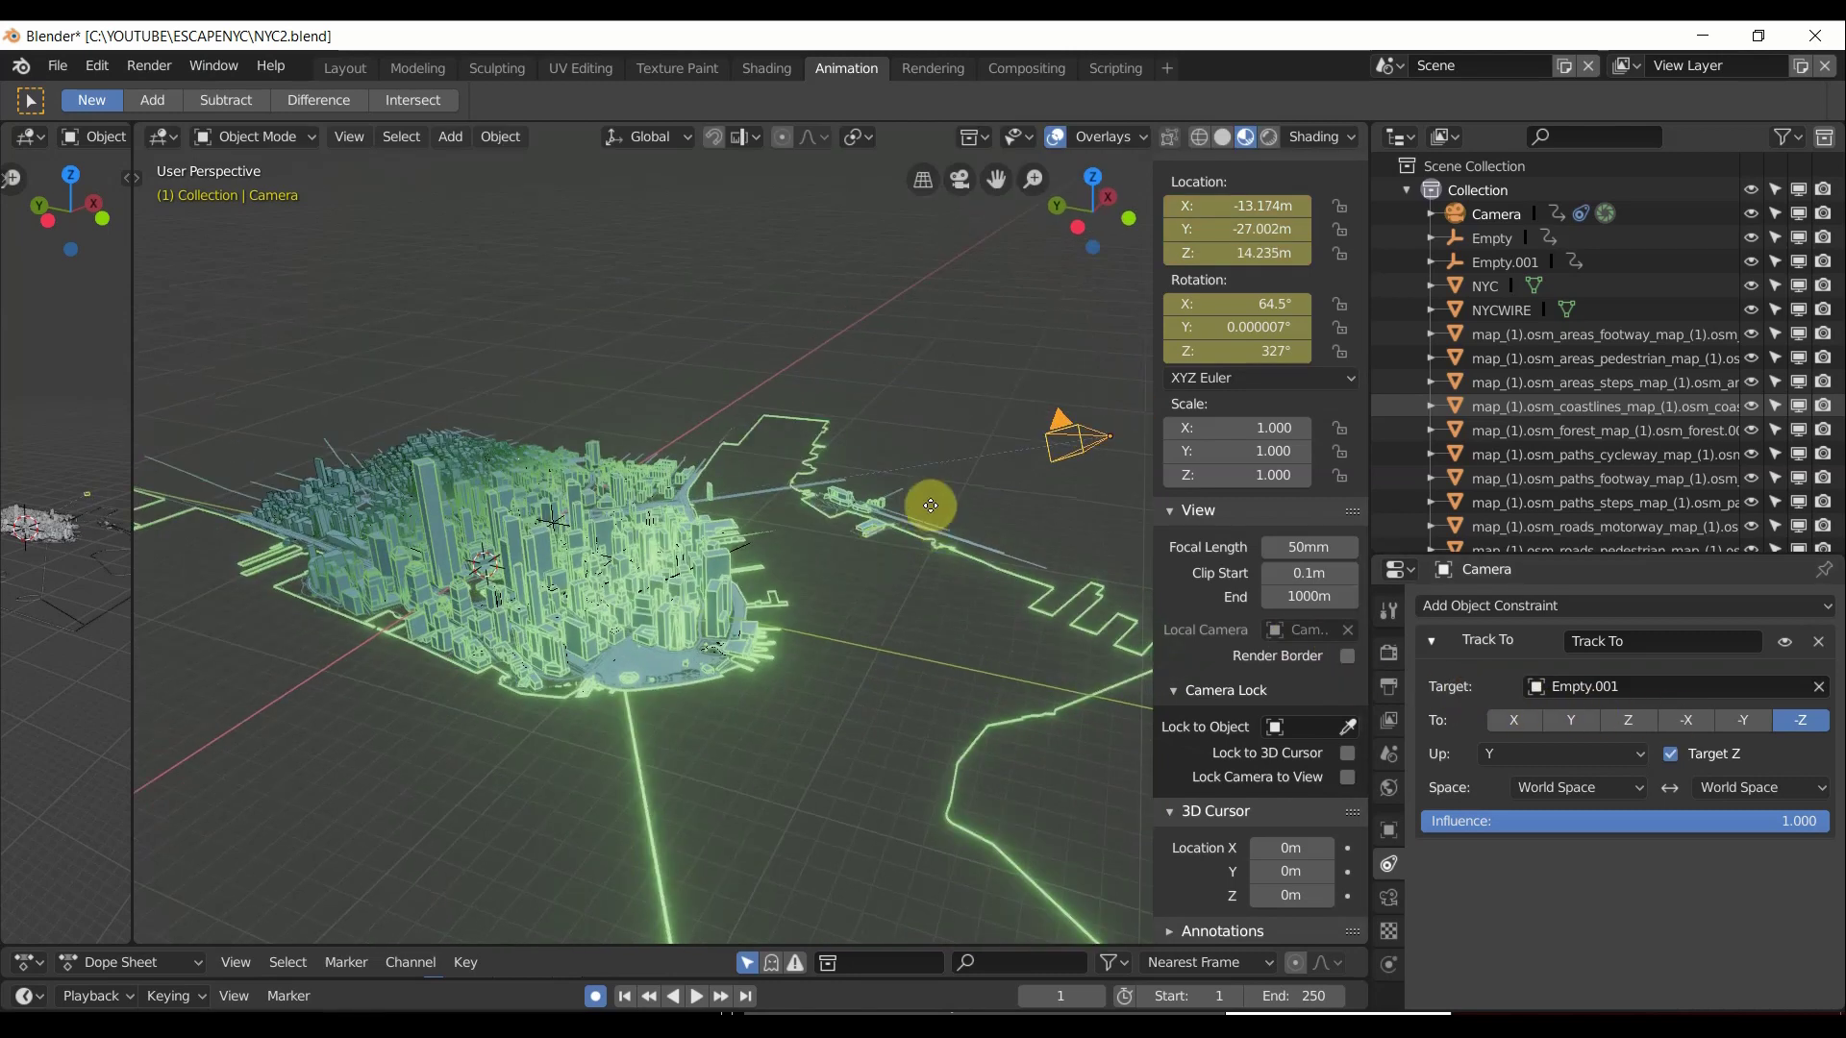
pyautogui.press('g')
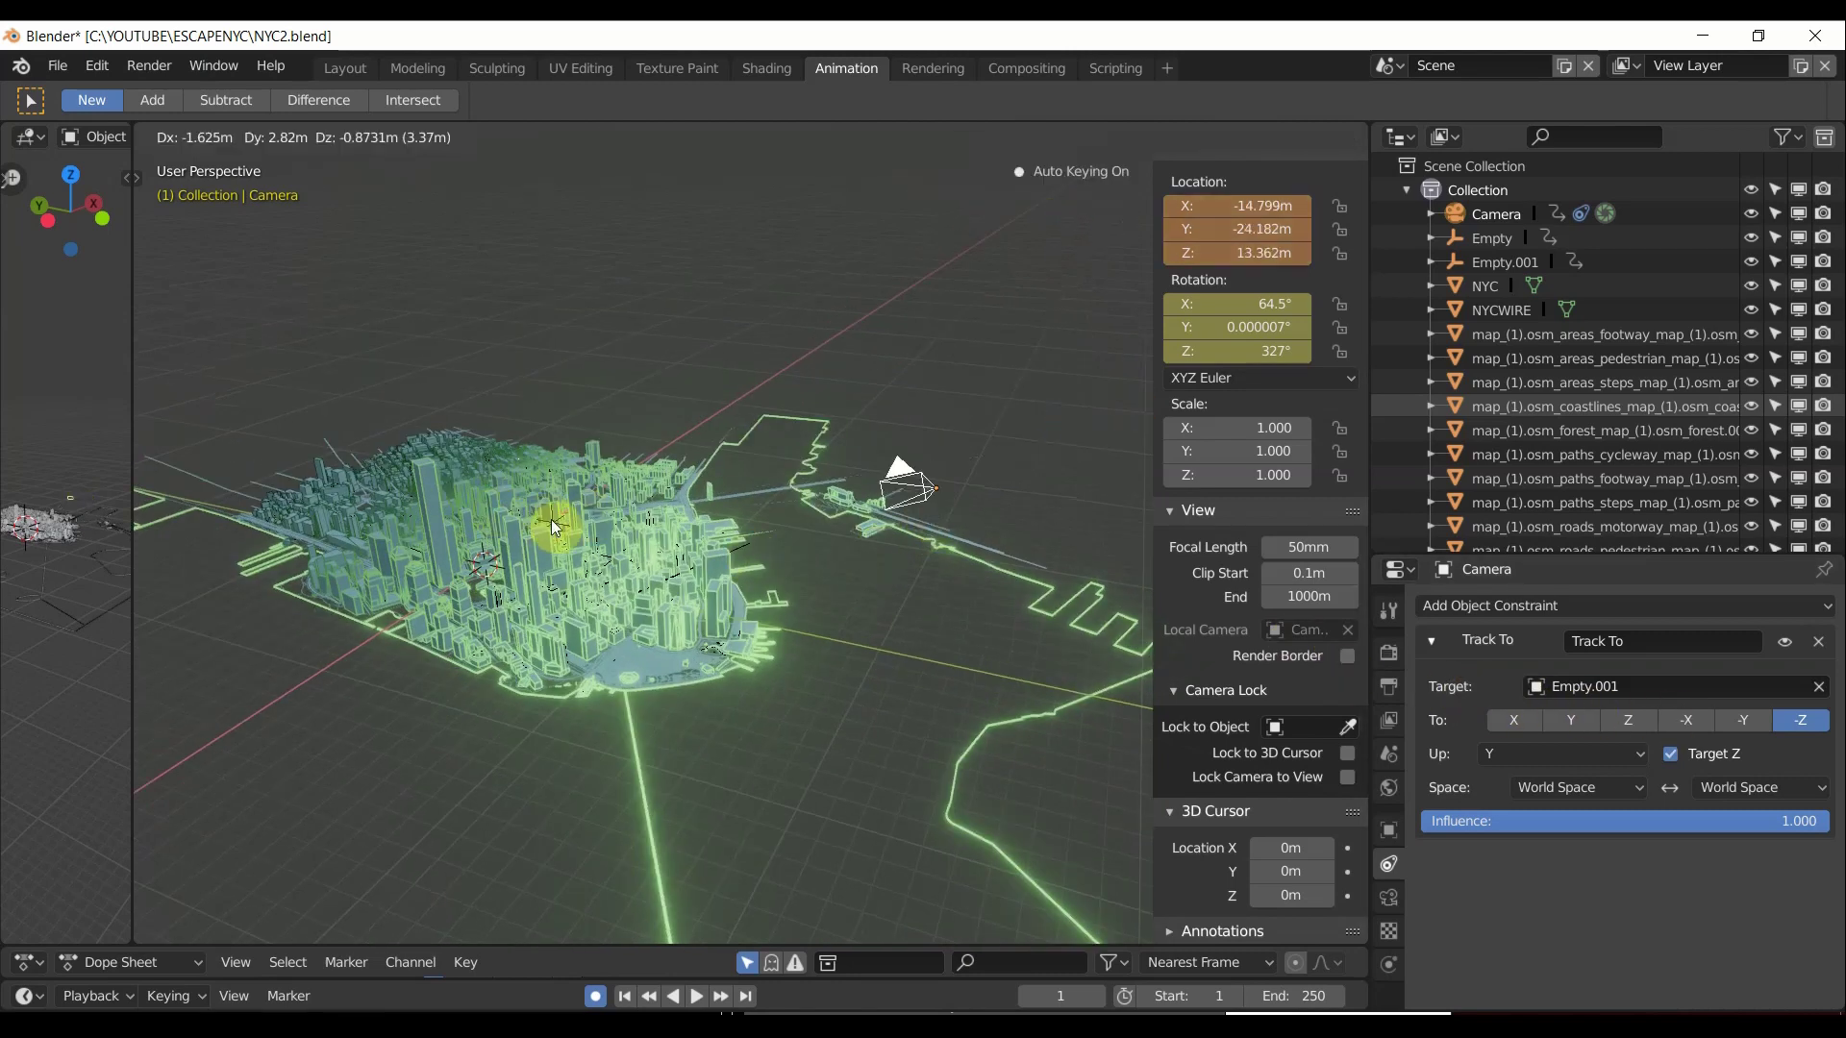
pyautogui.click(555, 527)
# Select Empty.001, the camera's tracking target, from among the city's buildings.
pyautogui.click(555, 527)
pyautogui.click(555, 527)
pyautogui.click(553, 527)
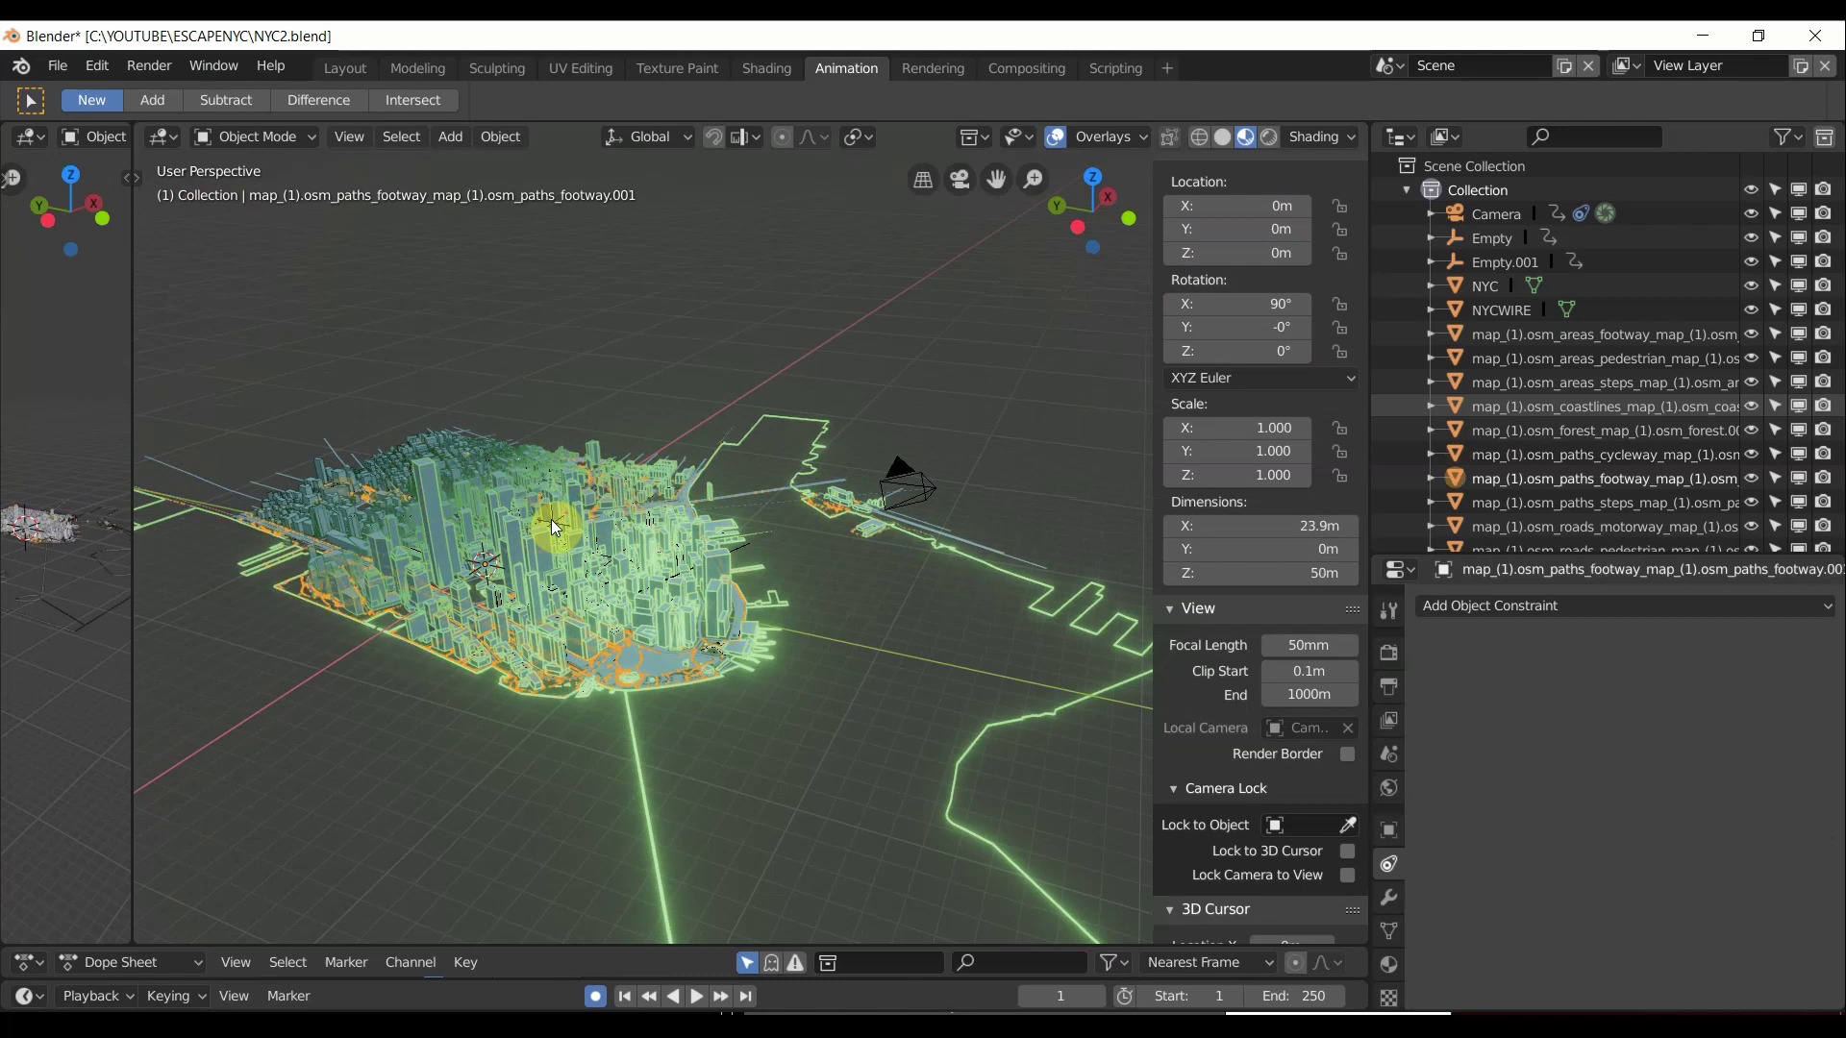
pyautogui.click(550, 526)
pyautogui.click(540, 526)
pyautogui.scroll(3, 539, 527)
pyautogui.scroll(1, 538, 527)
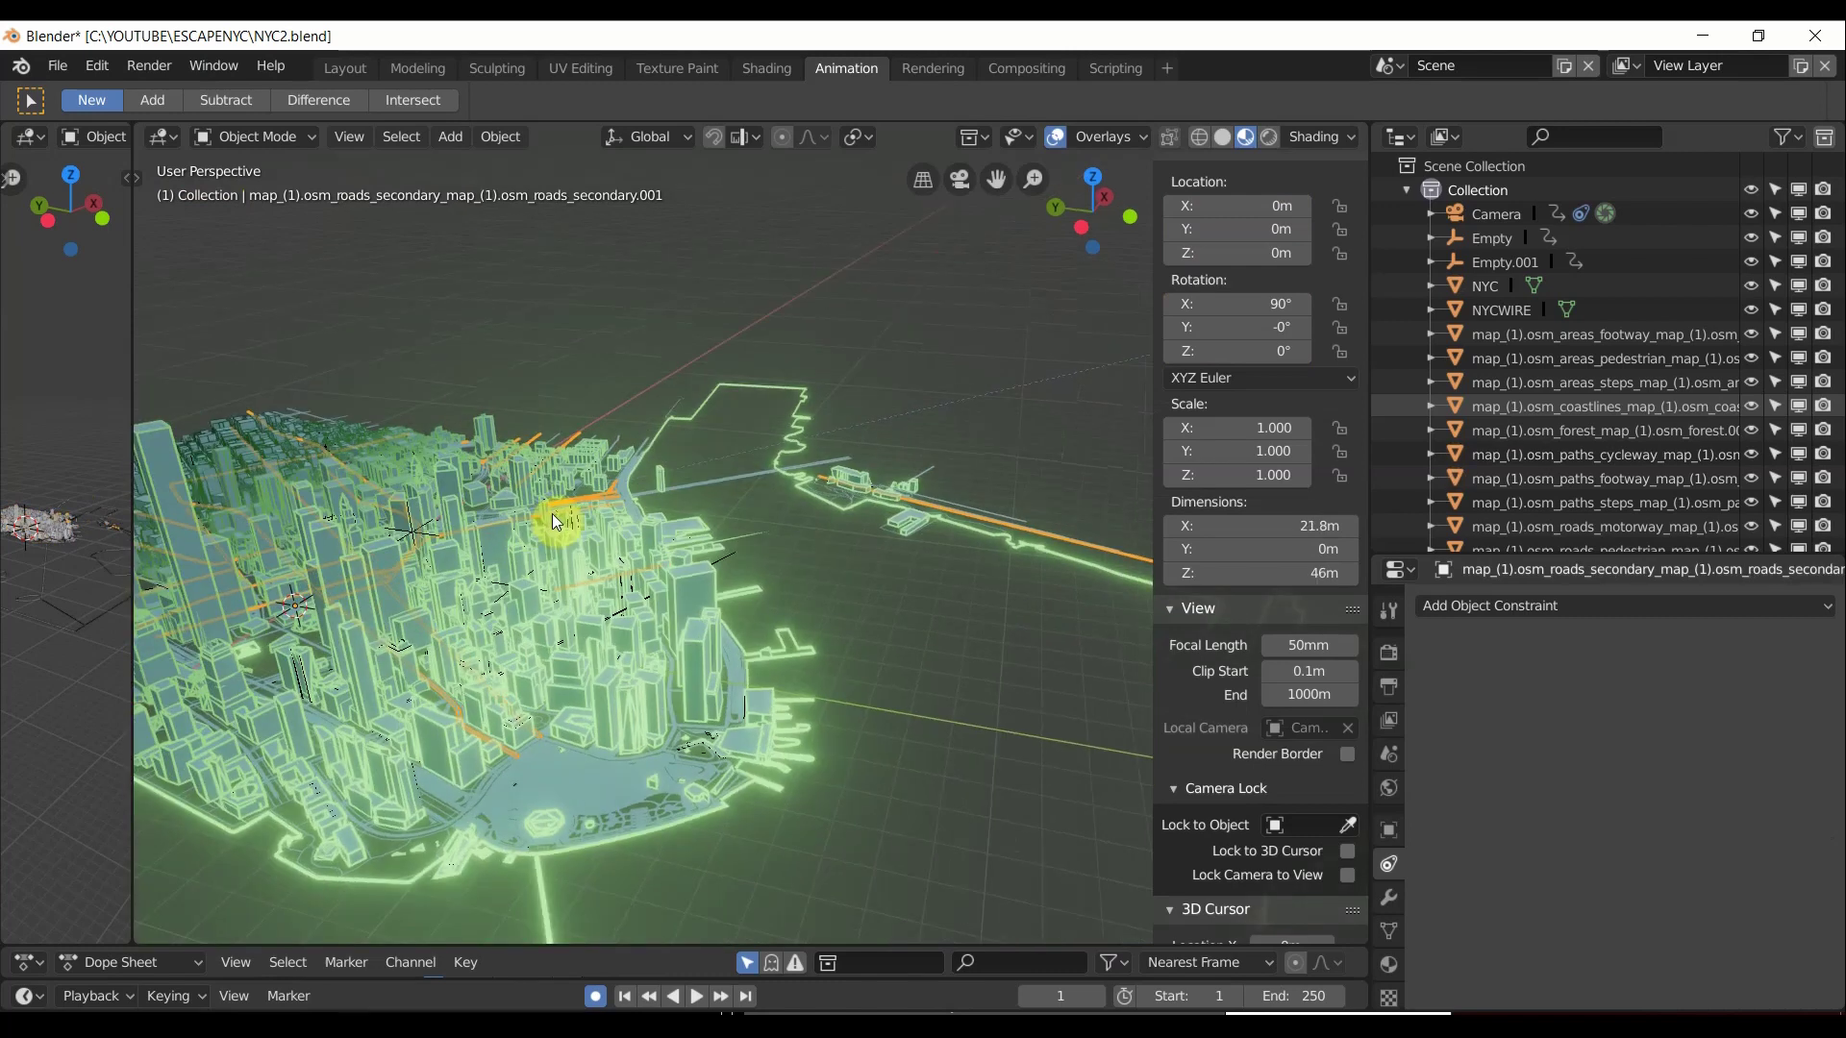
pyautogui.click(401, 545)
pyautogui.click(402, 545)
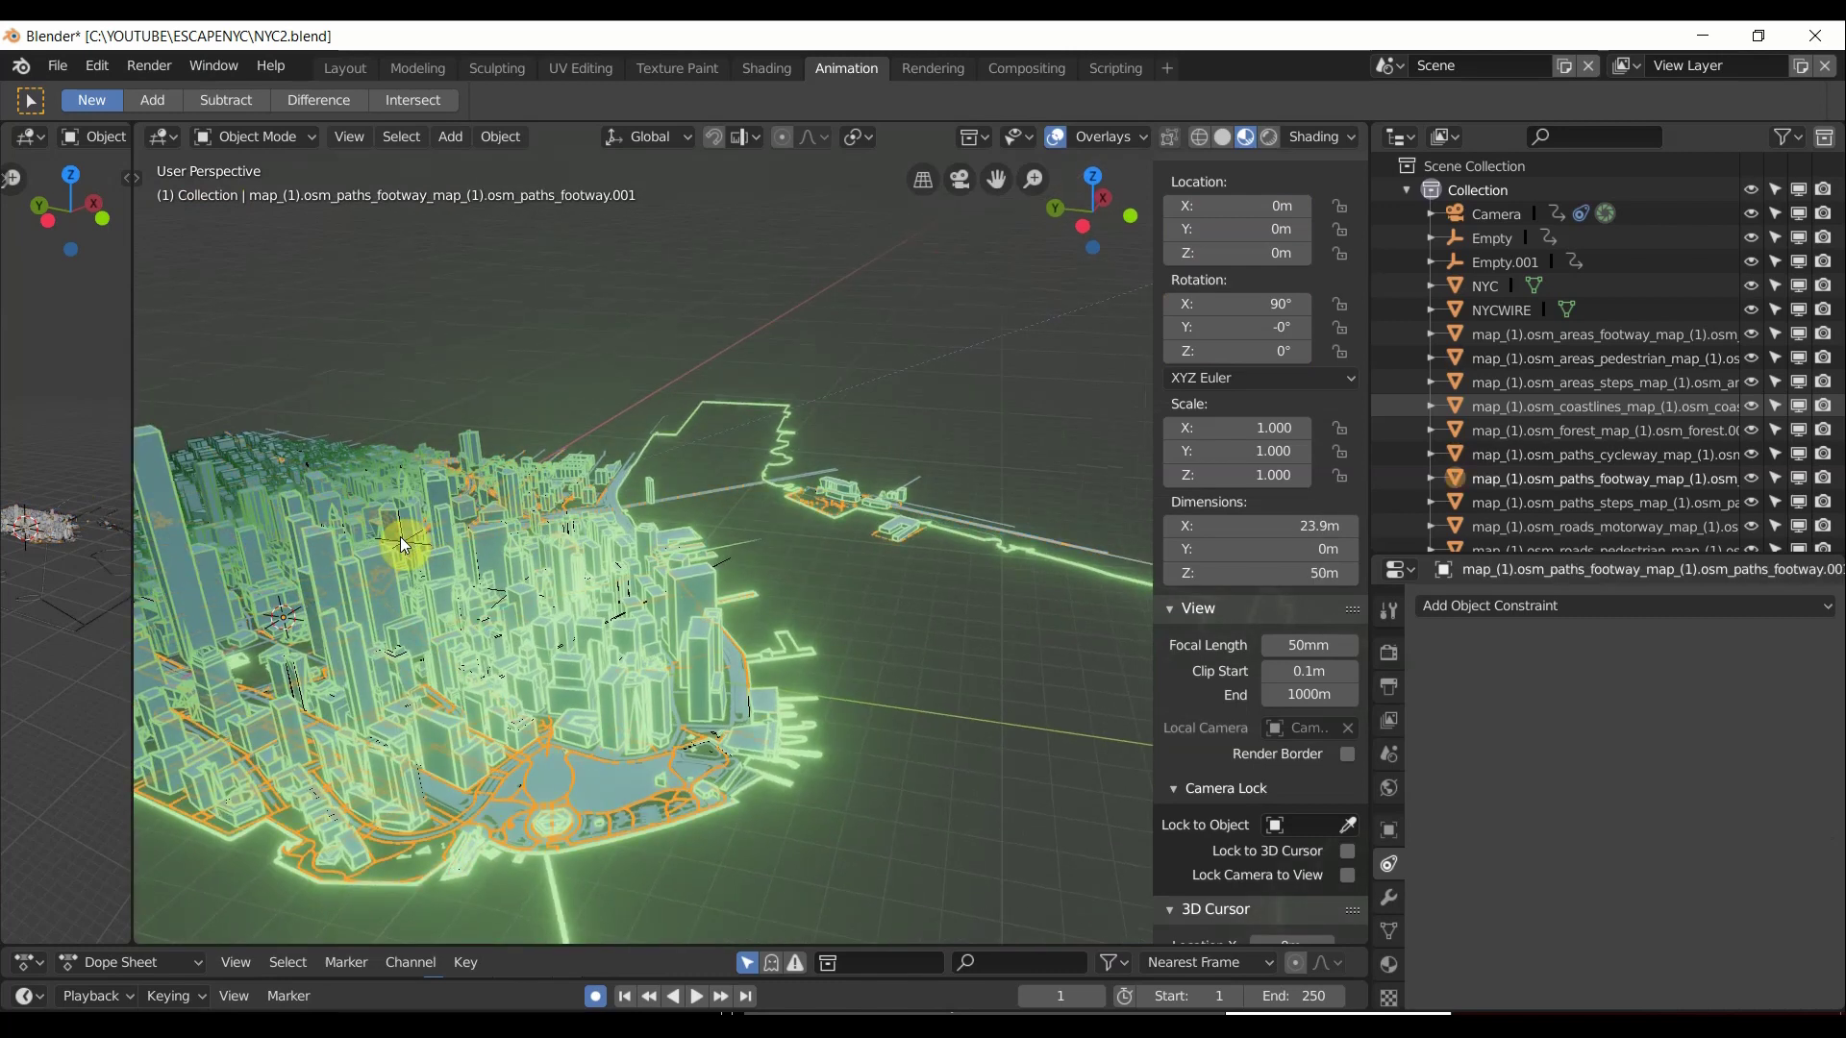
pyautogui.click(402, 545)
pyautogui.click(404, 546)
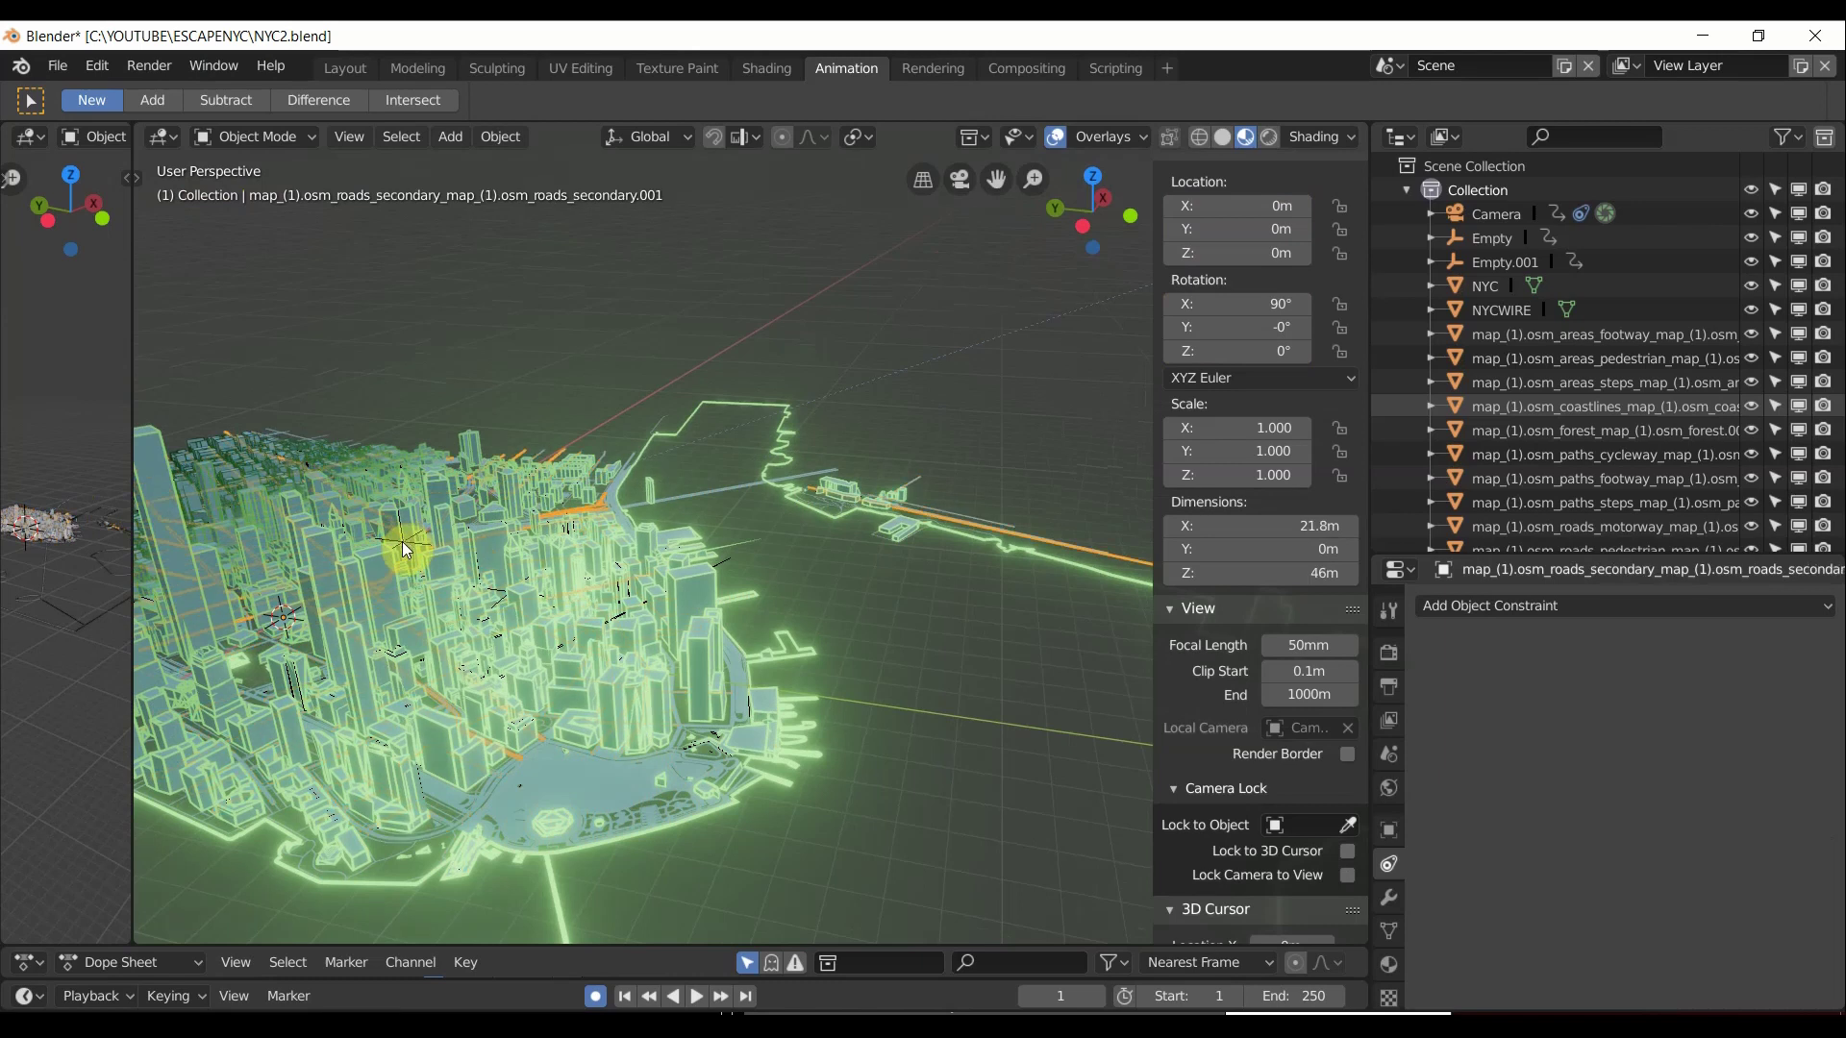
pyautogui.scroll(1, 404, 549)
pyautogui.click(404, 548)
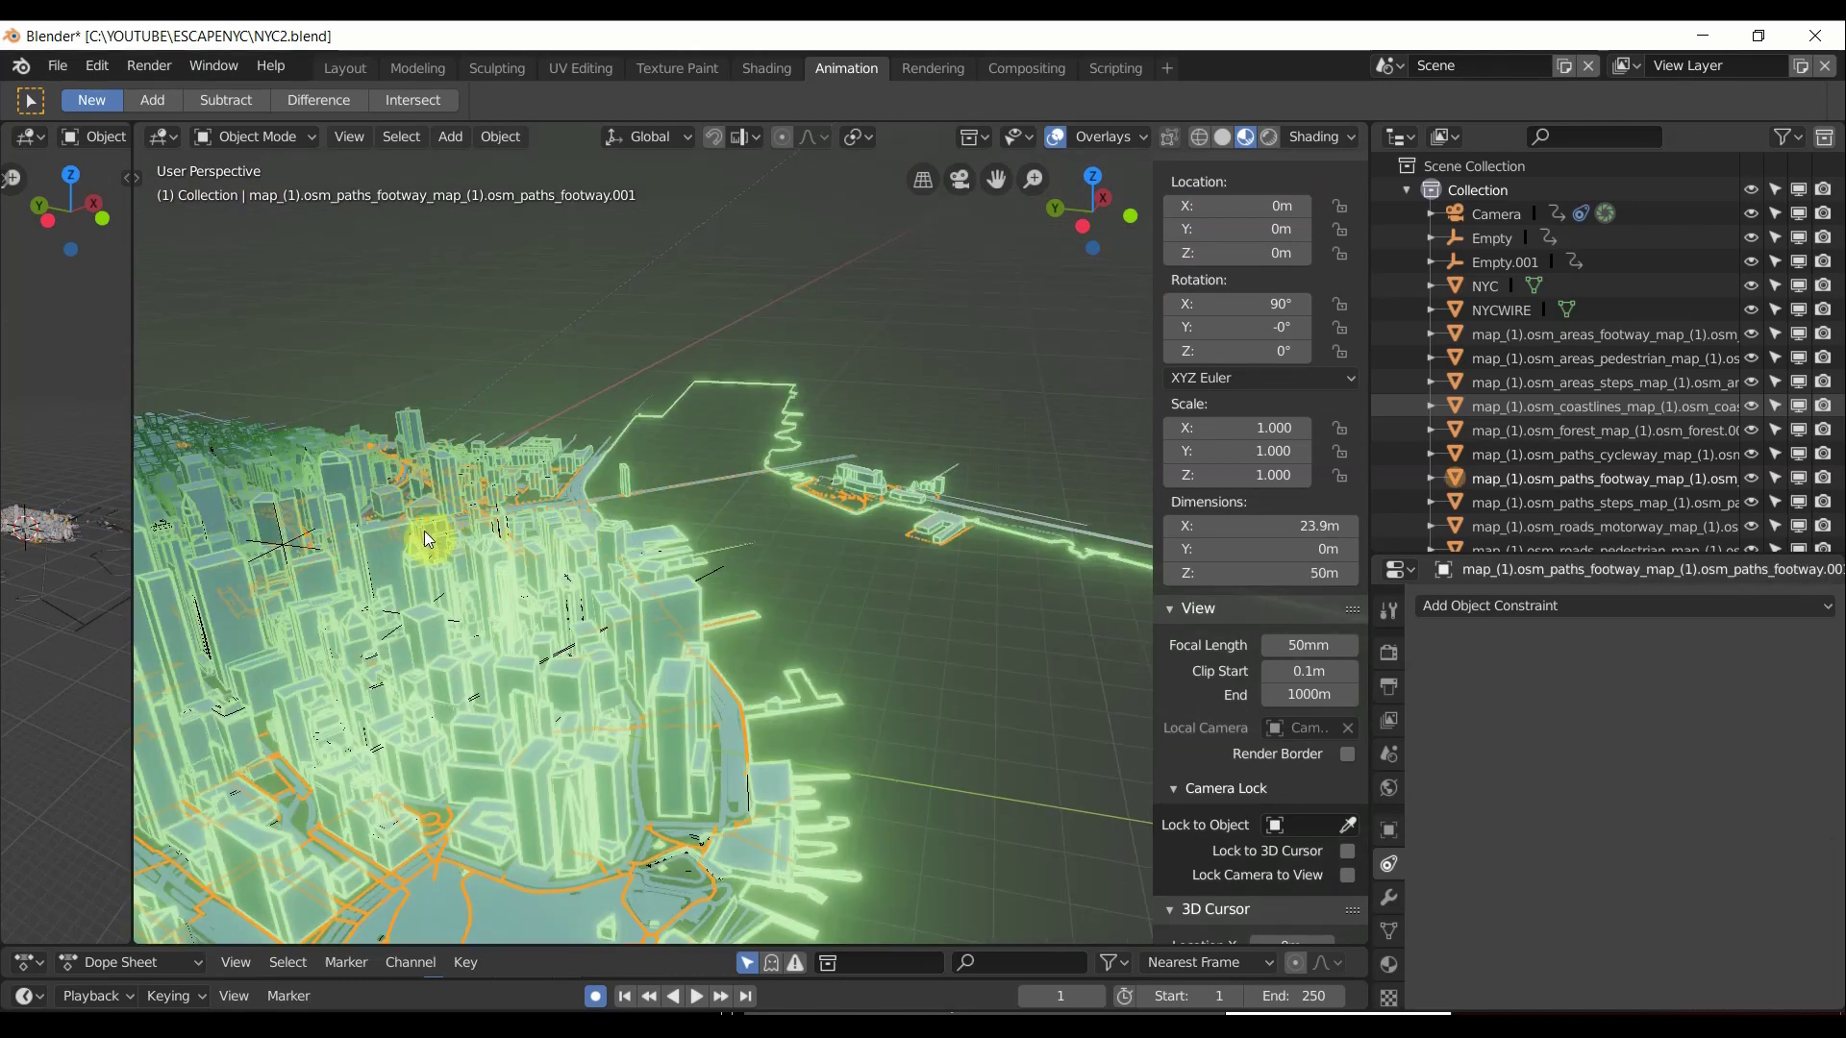
pyautogui.scroll(-1, 362, 556)
pyautogui.click(195, 610)
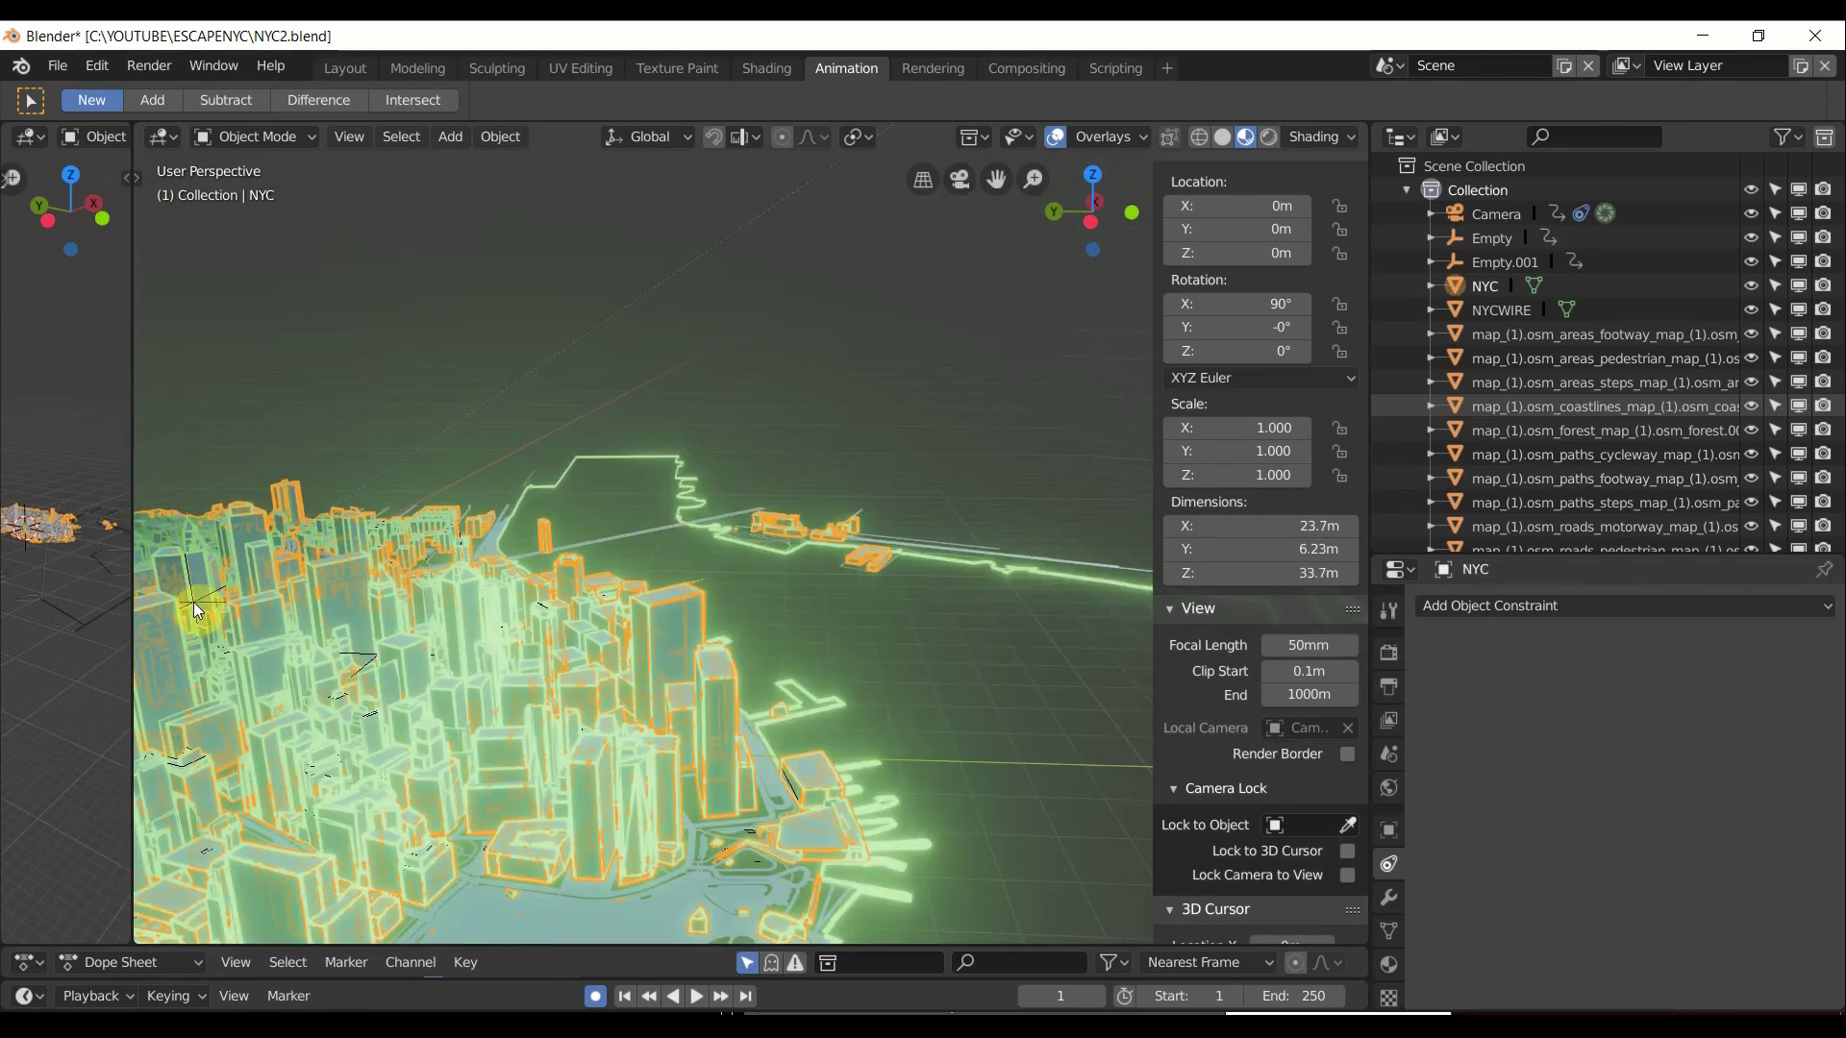
pyautogui.click(195, 610)
pyautogui.click(192, 575)
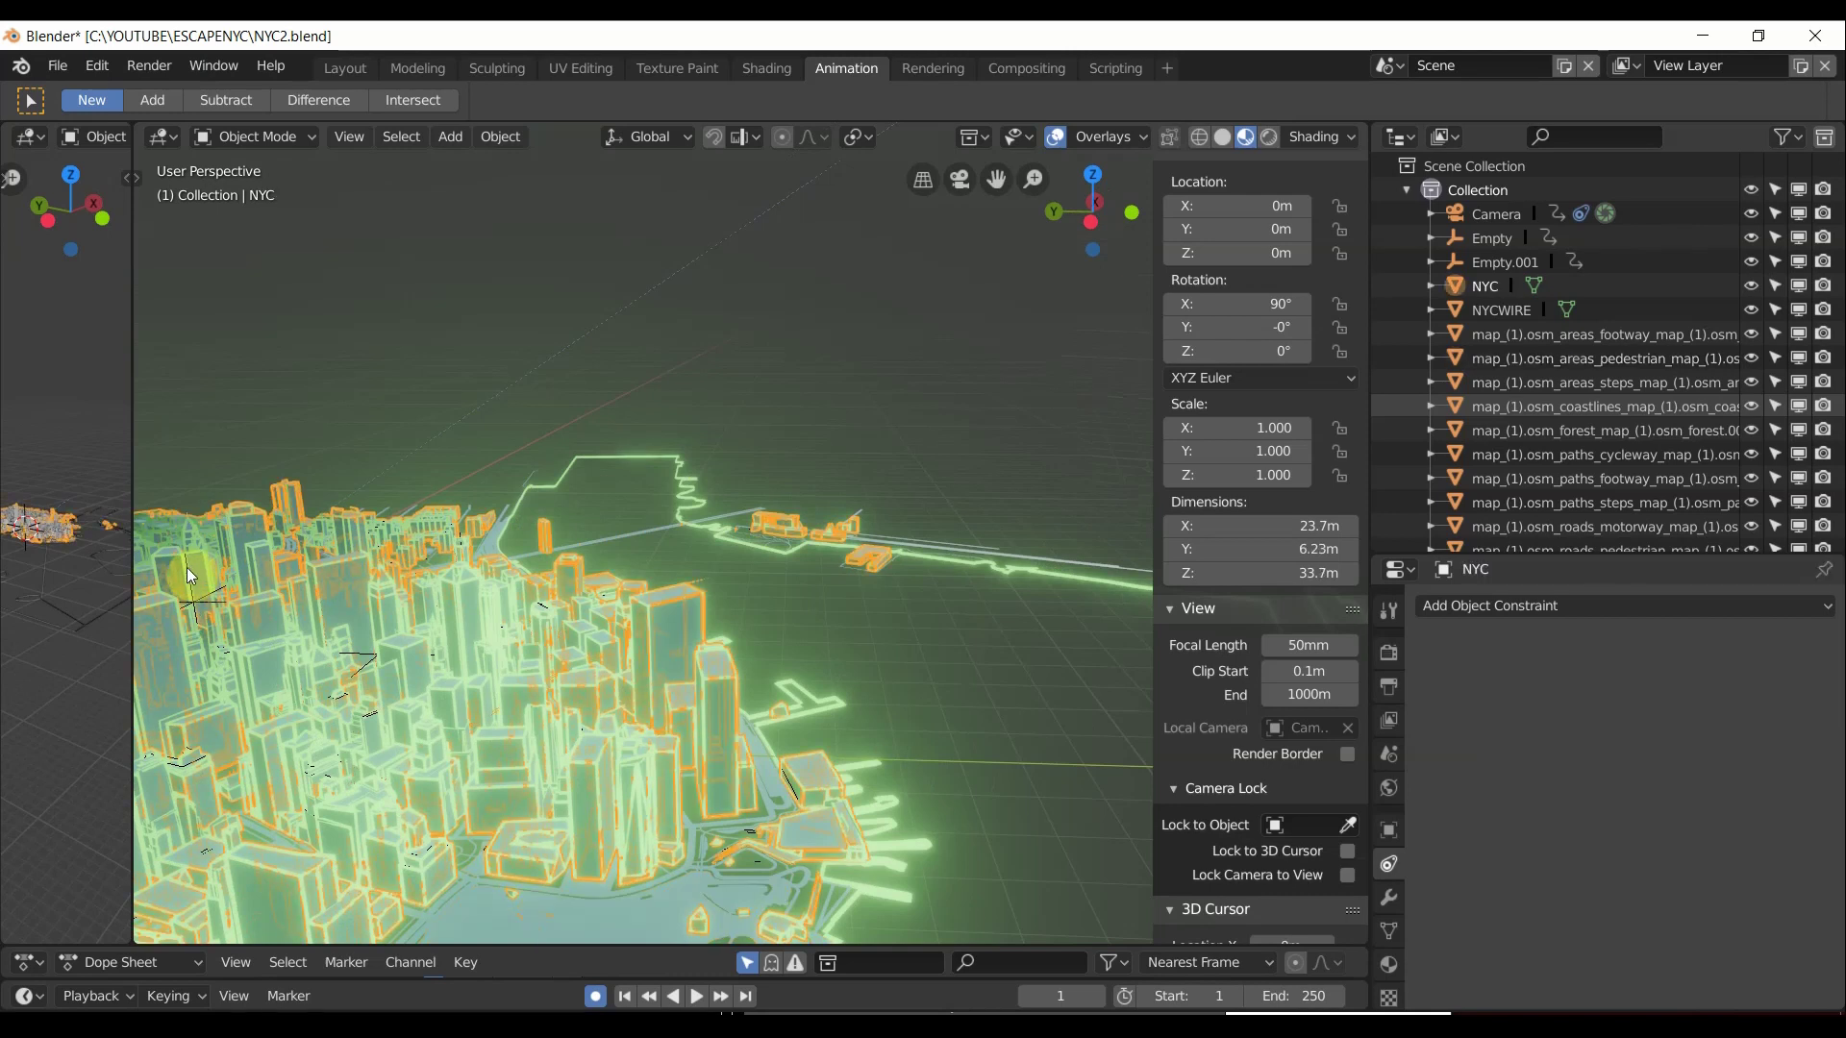
pyautogui.click(192, 575)
pyautogui.click(192, 575)
# Try moving Empty.001 up and away from the city while the camera tracks it.
pyautogui.moveTo(186, 577); pyautogui.dragTo(308, 557, button='middle')
pyautogui.press('g')
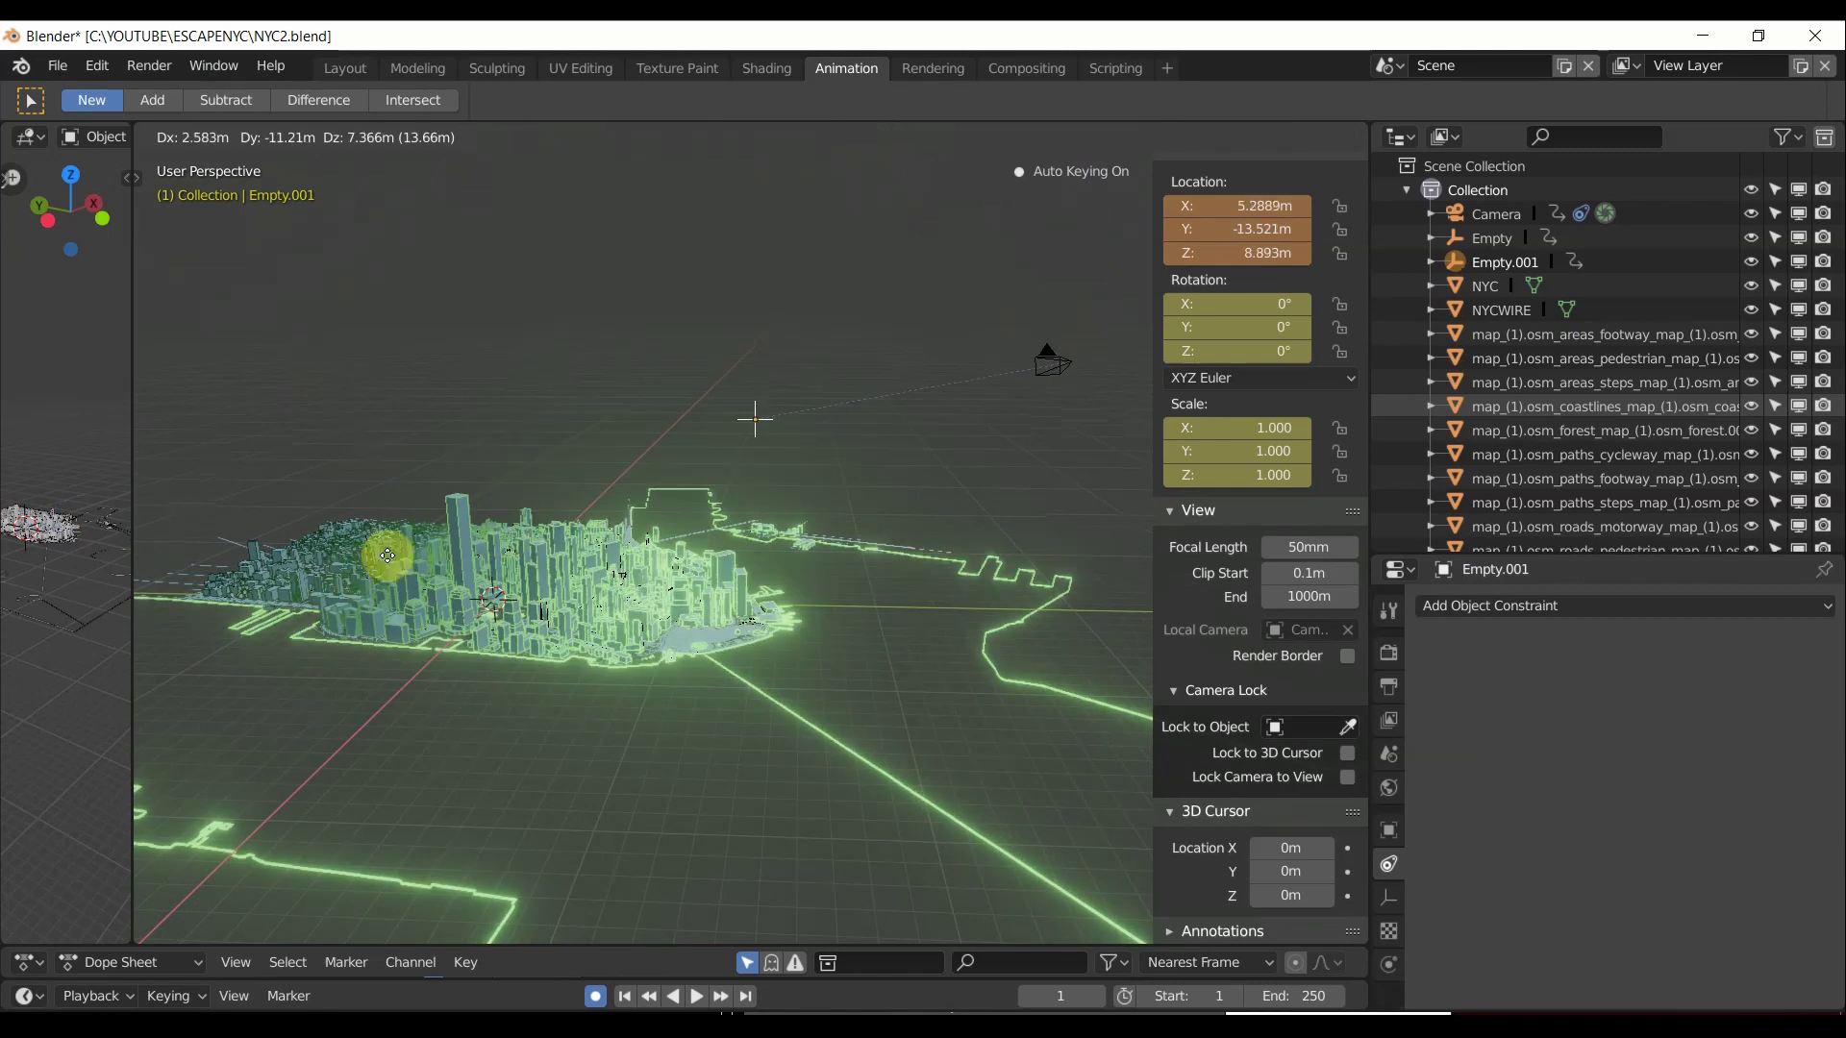
pyautogui.press('Escape')
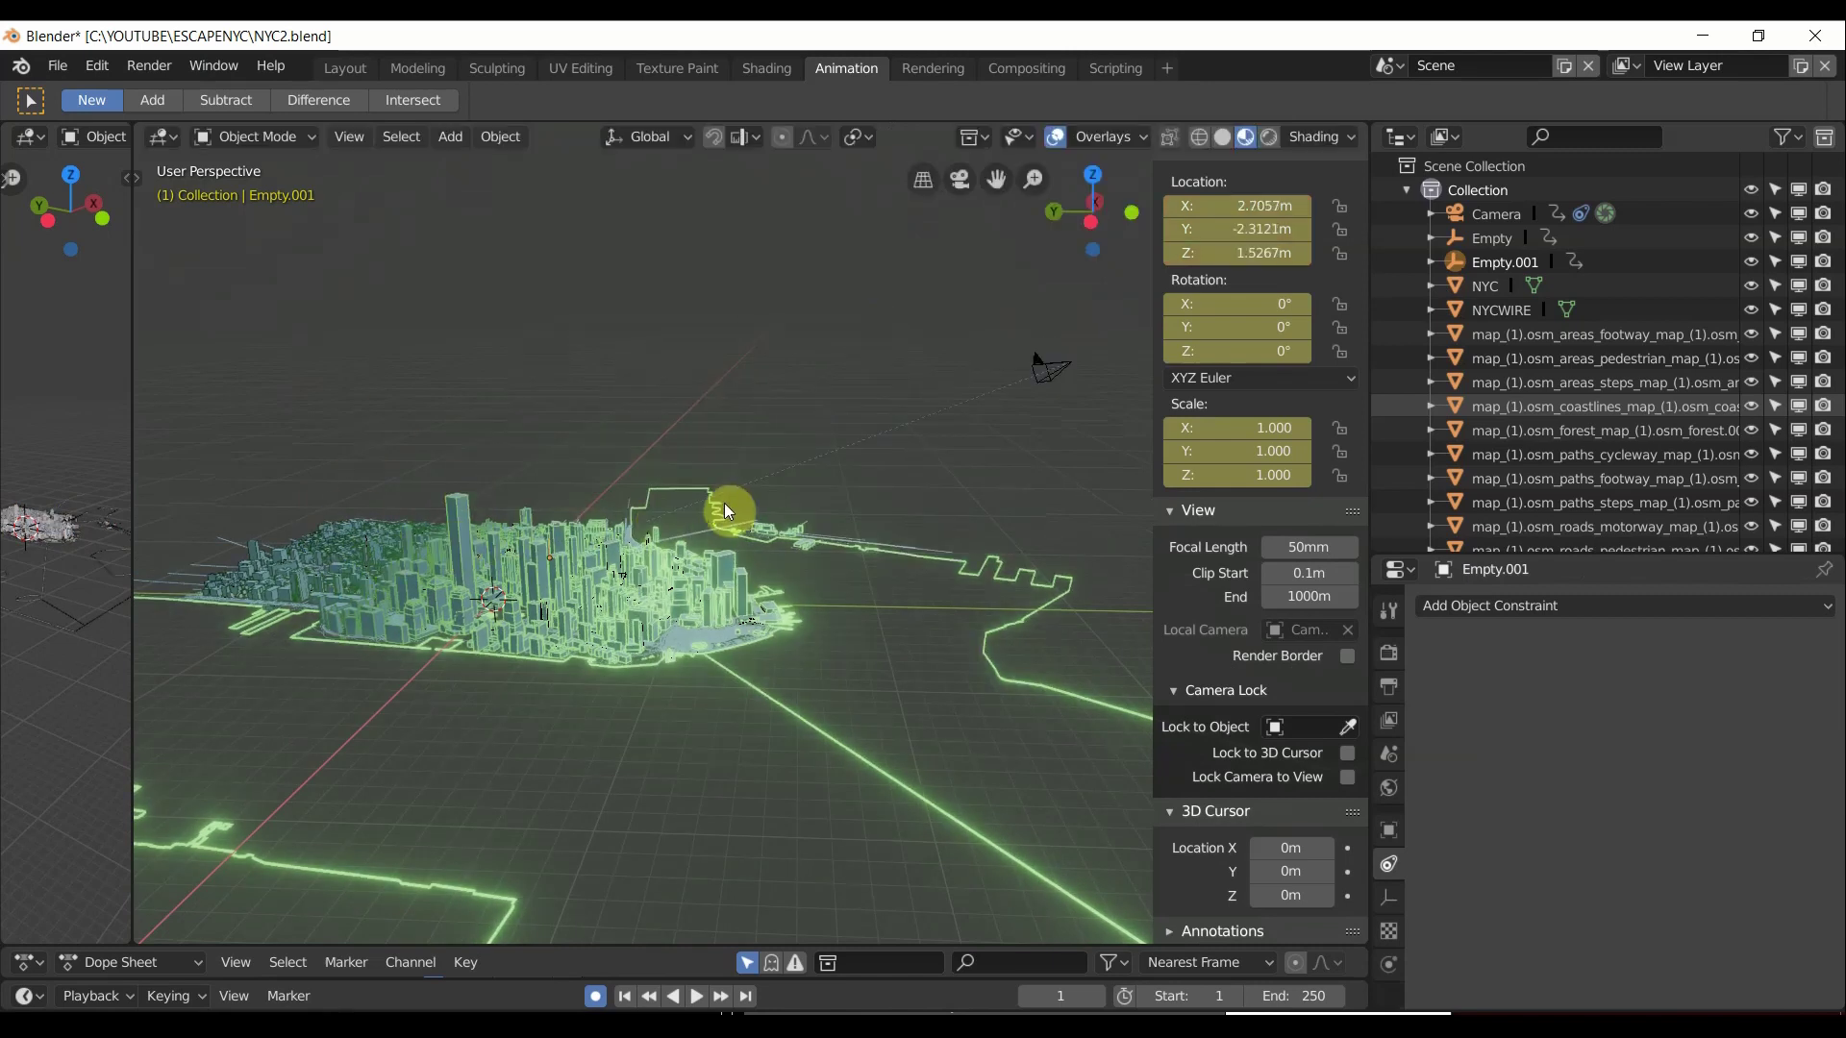
# Look through the camera and move it slightly closer to the city, leaving Lock Camera to View enabled.
pyautogui.moveTo(667, 535); pyautogui.dragTo(679, 547, button='middle')
pyautogui.press('KP_0')
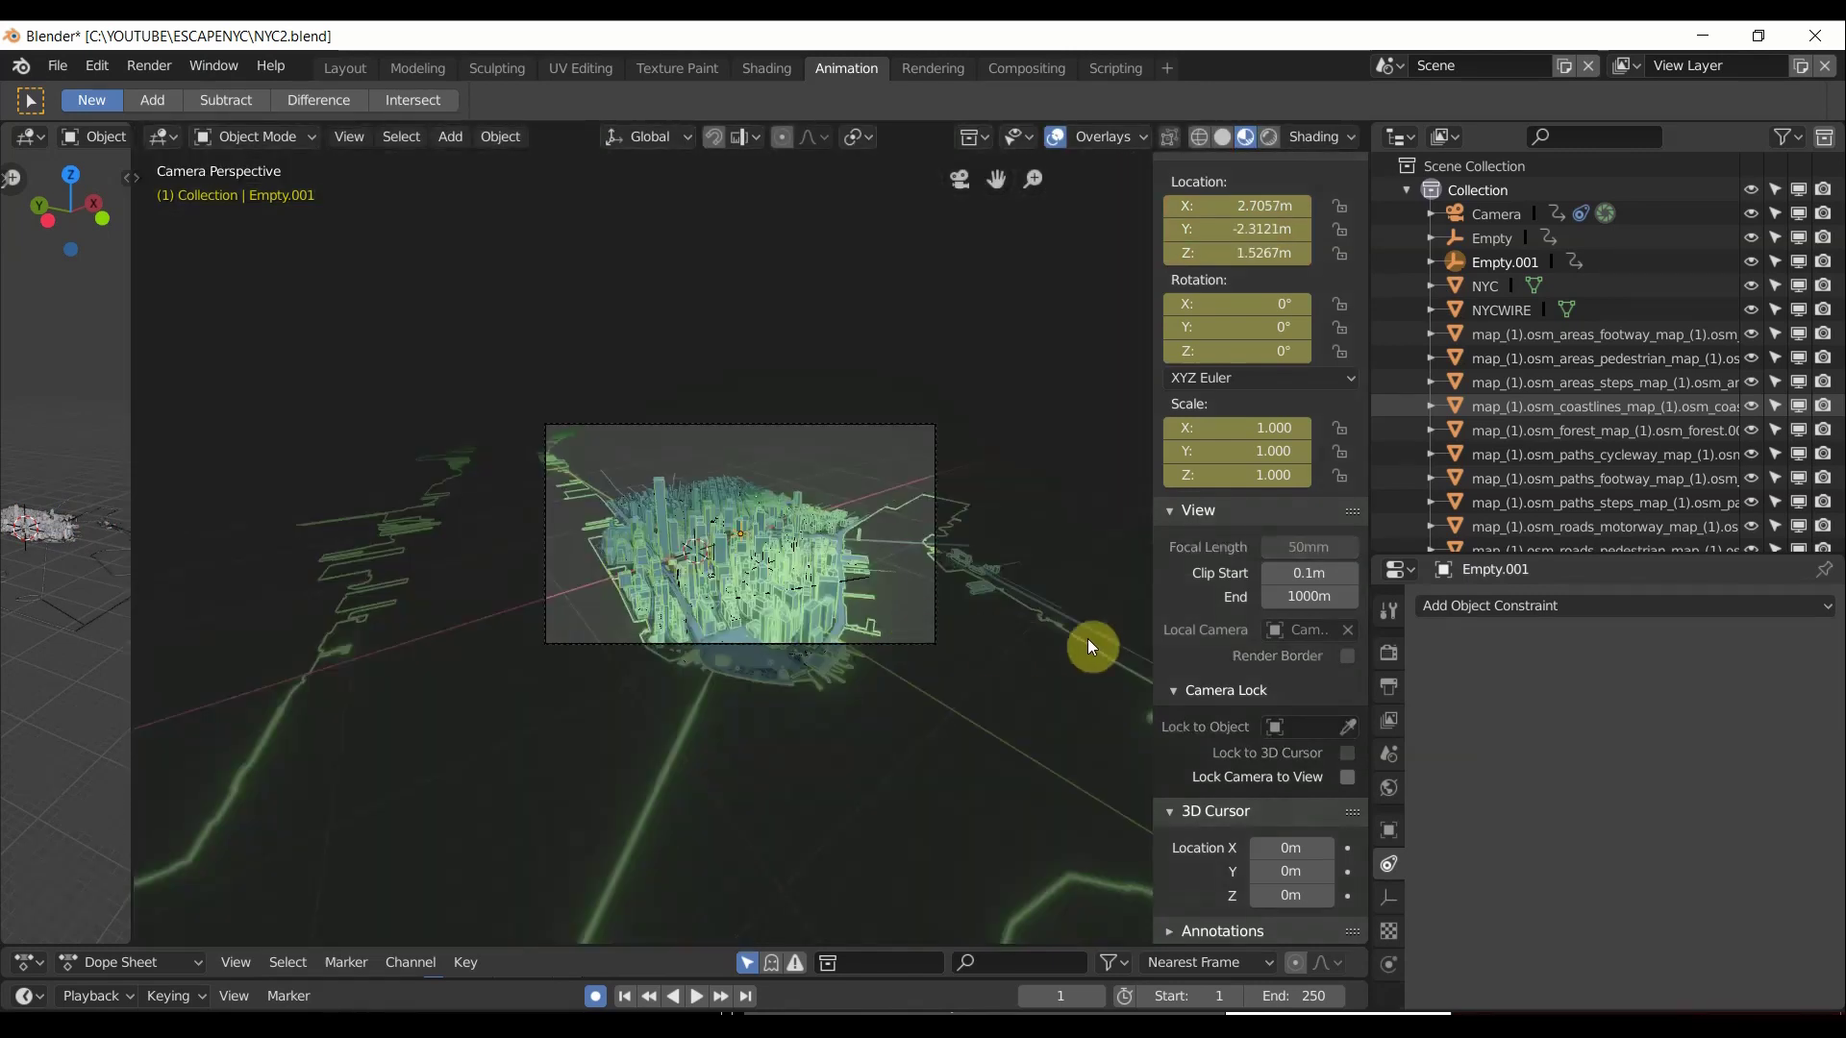
pyautogui.click(1346, 778)
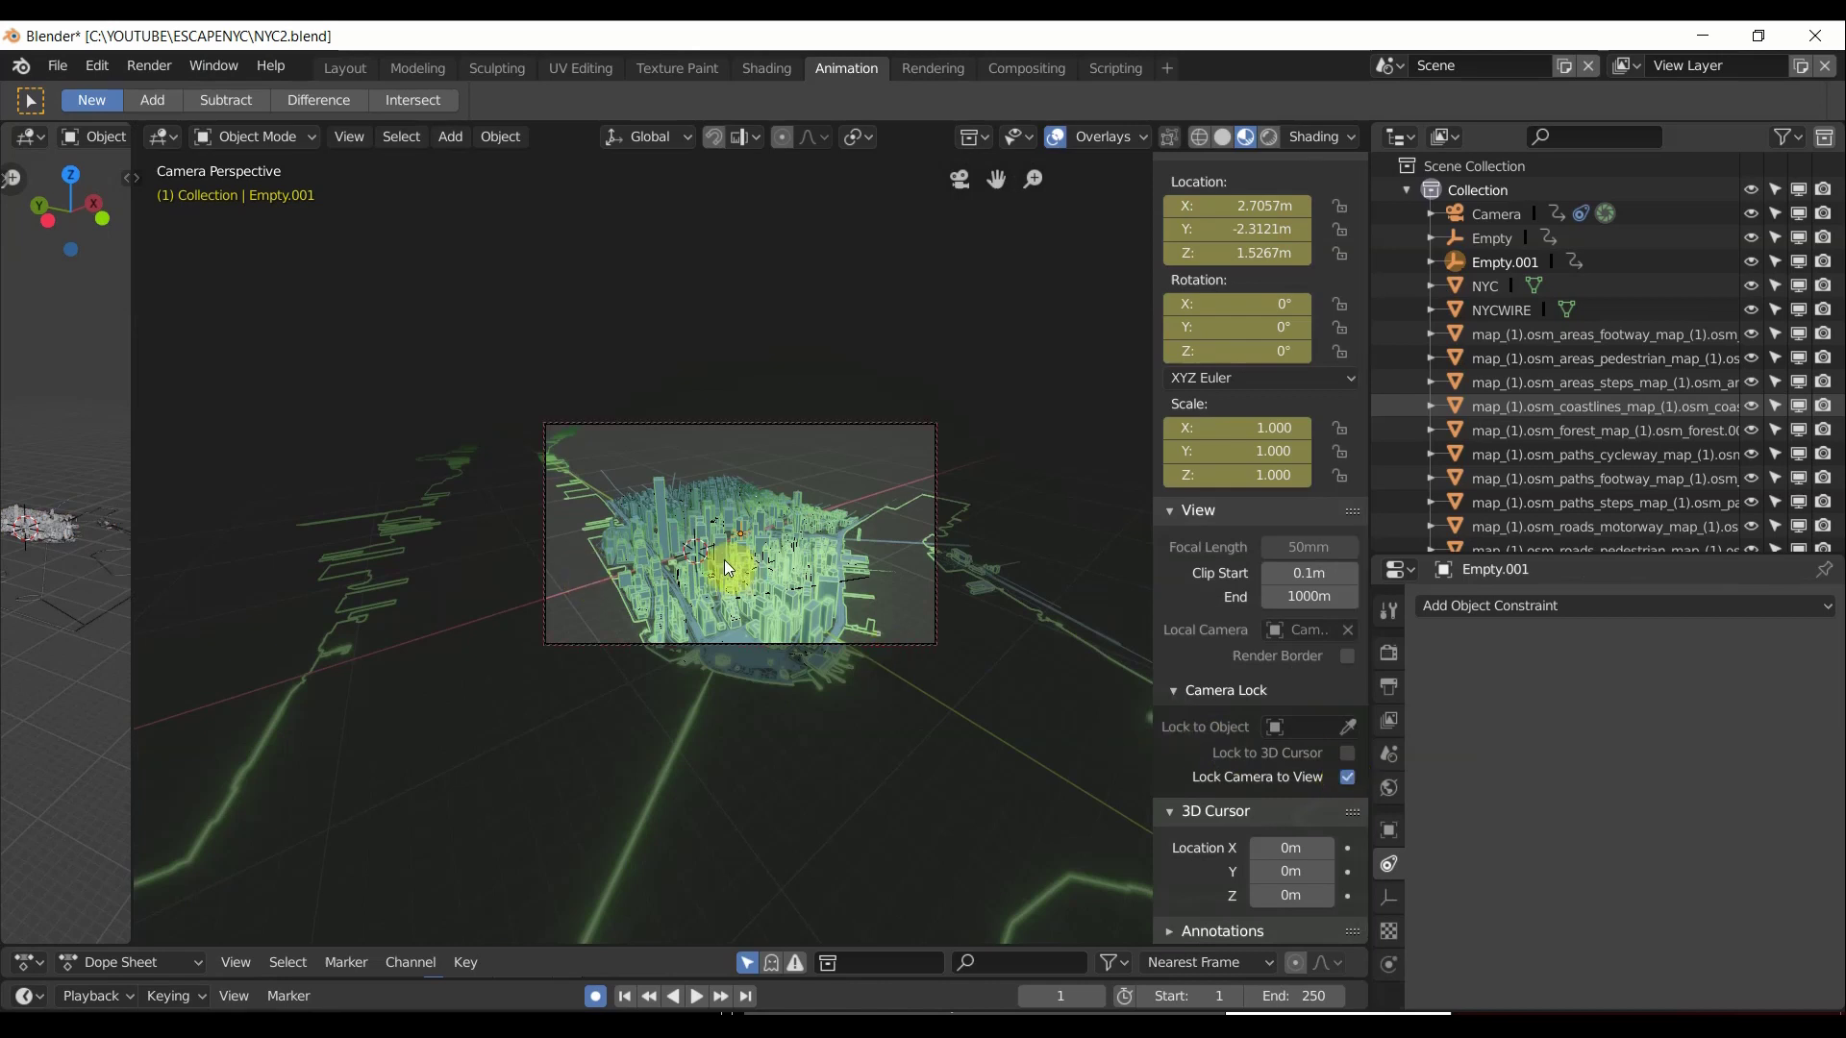
pyautogui.scroll(2, 731, 561)
pyautogui.click(1347, 776)
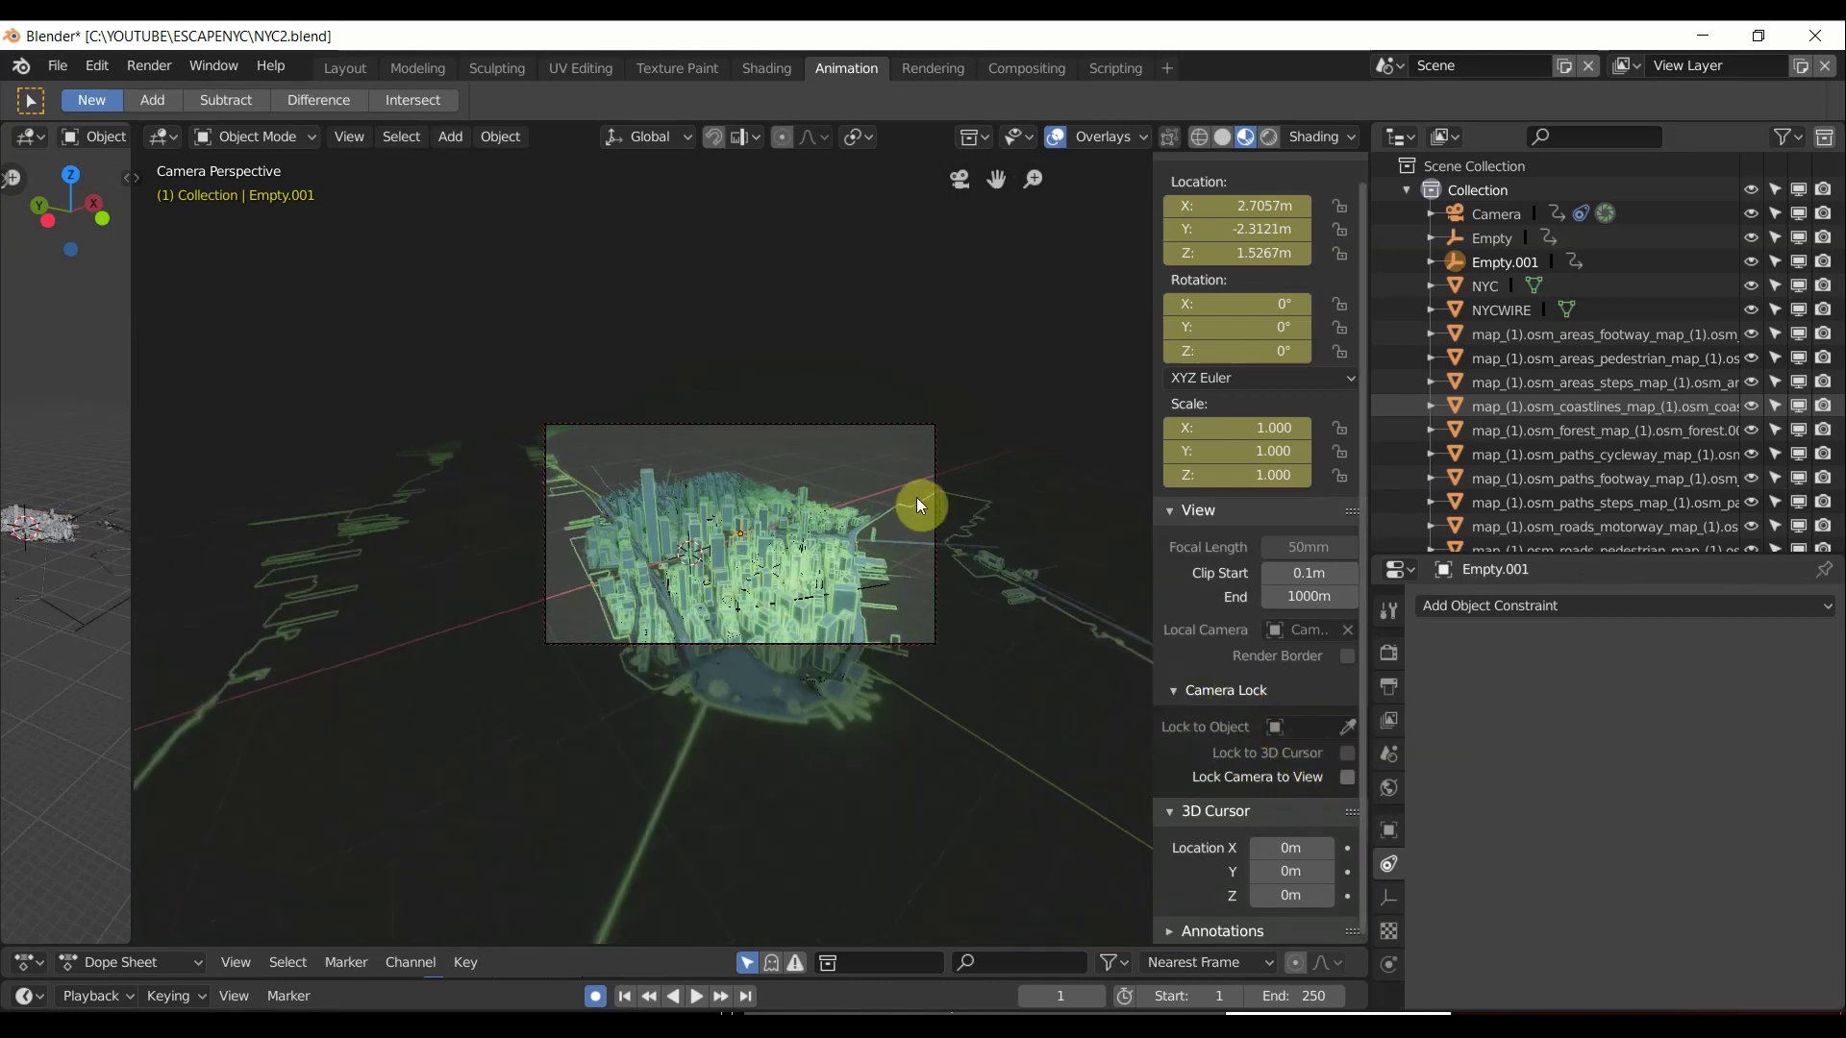
pyautogui.scroll(3, 923, 507)
pyautogui.click(1347, 777)
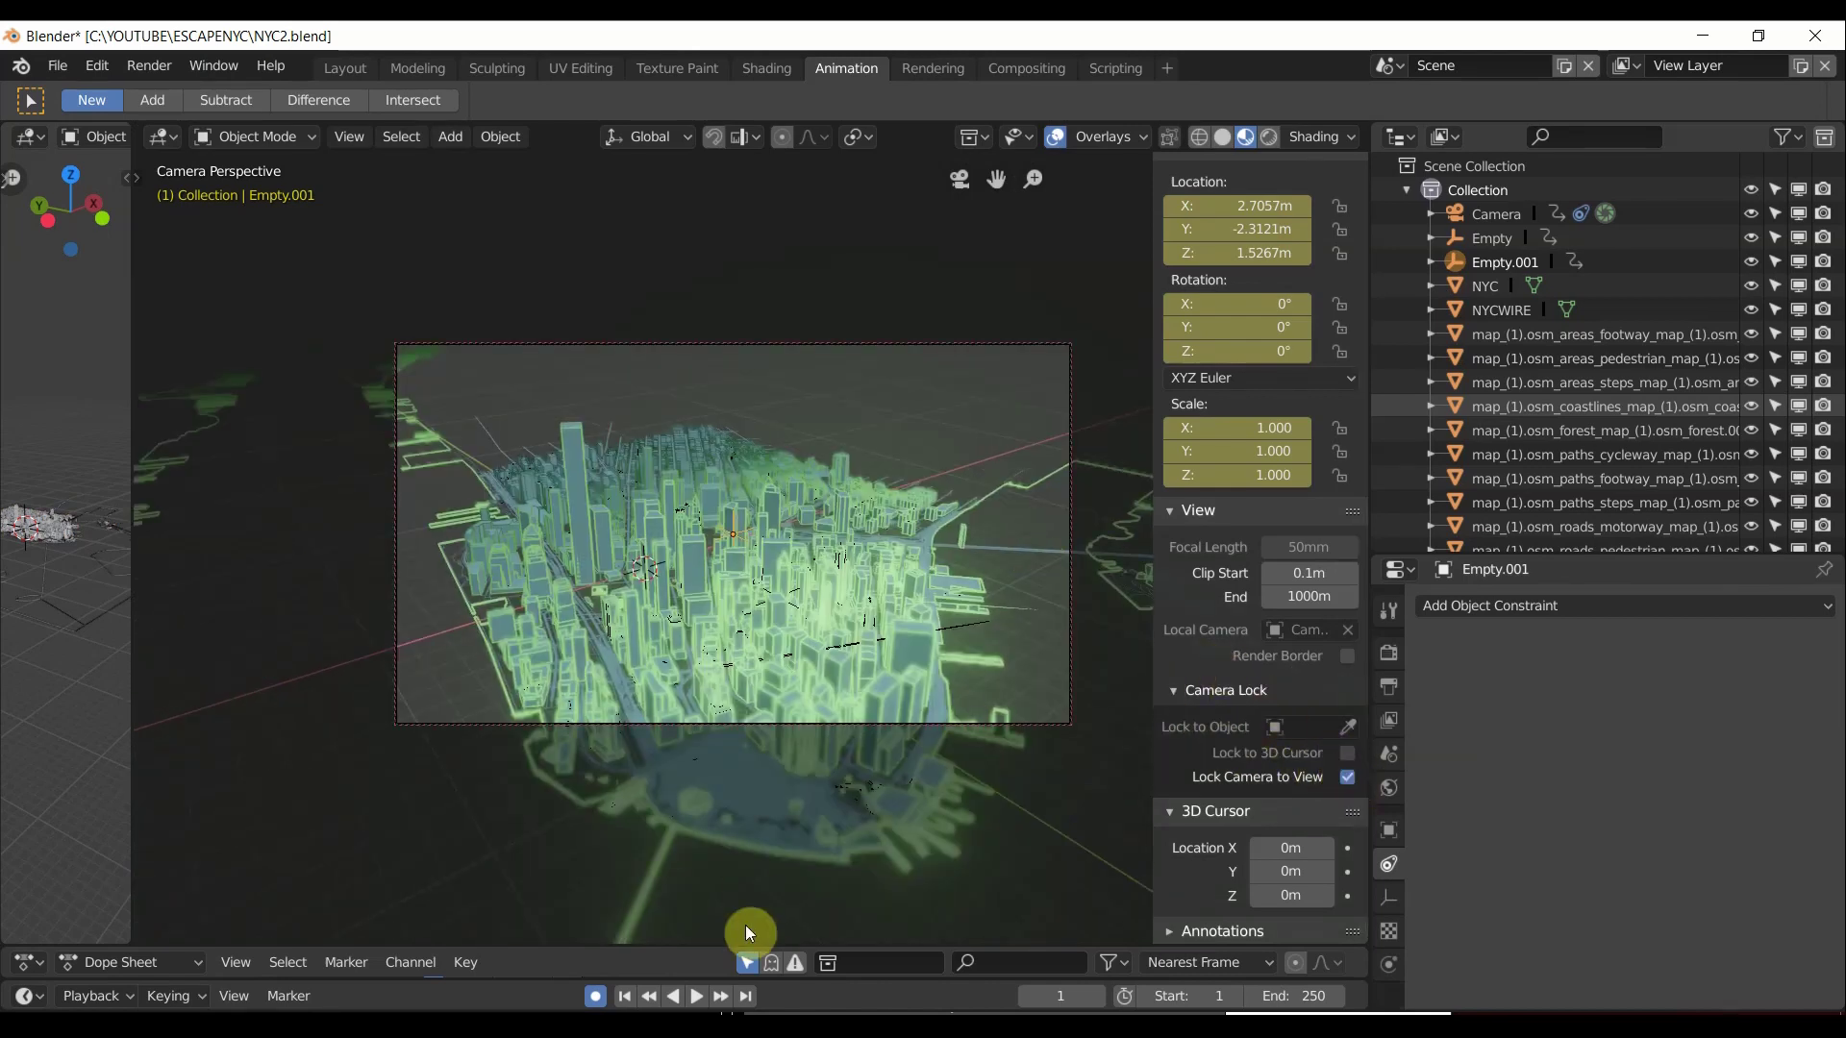
# Play the camera animation, stop at frame 116 and orbit the camera around the city, pulling it back slightly.
pyautogui.click(696, 996)
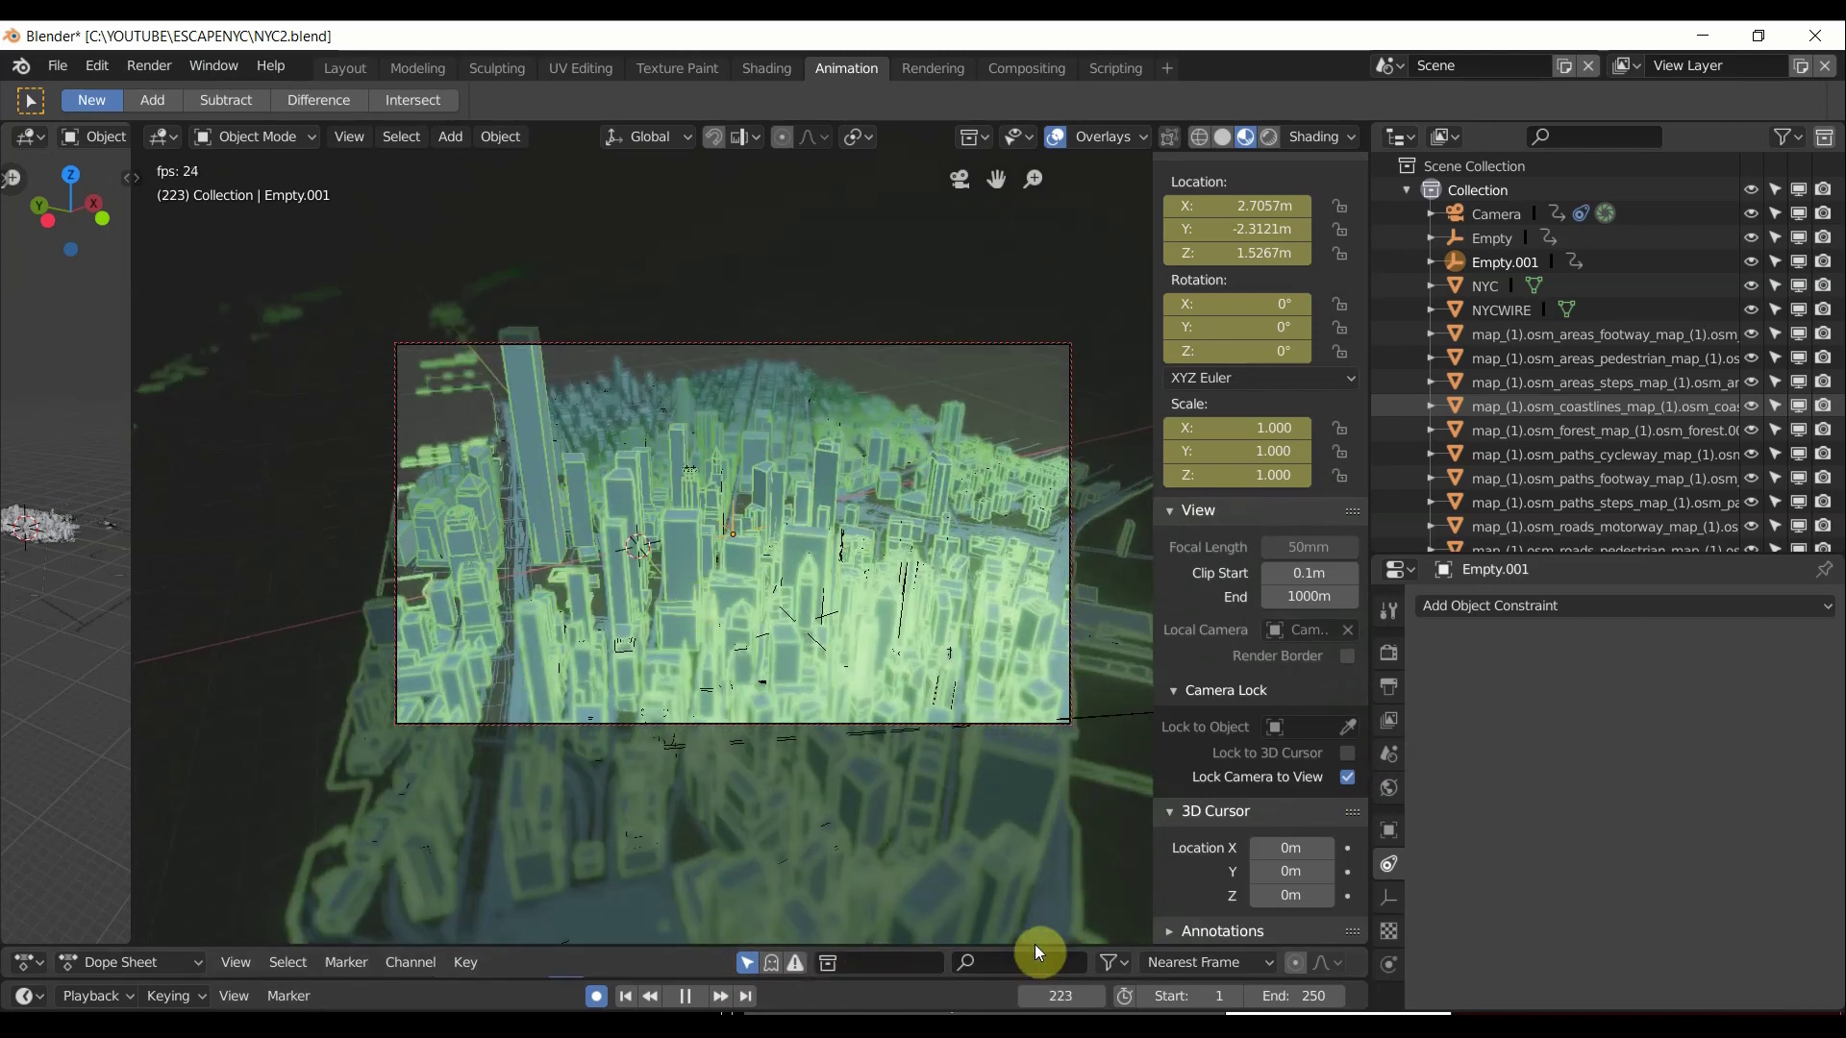
pyautogui.click(623, 1002)
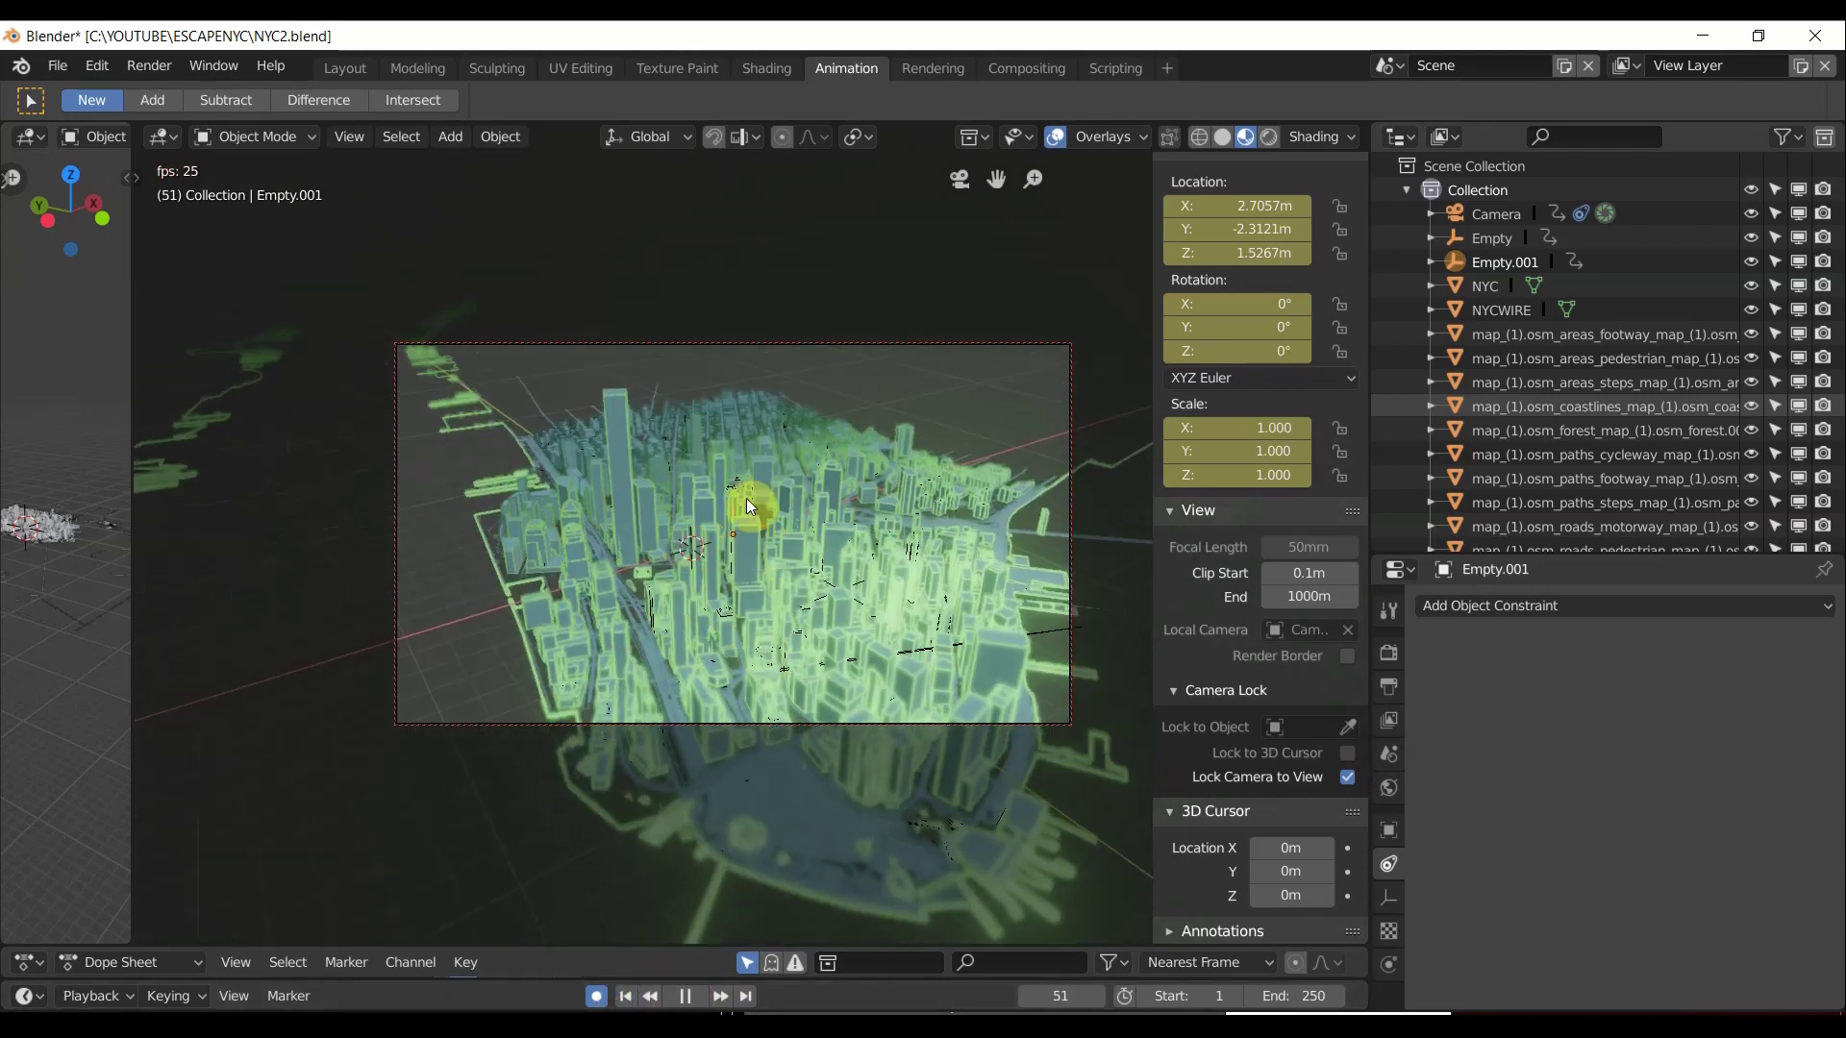
pyautogui.click(684, 995)
pyautogui.moveTo(676, 626); pyautogui.dragTo(794, 615, button='middle')
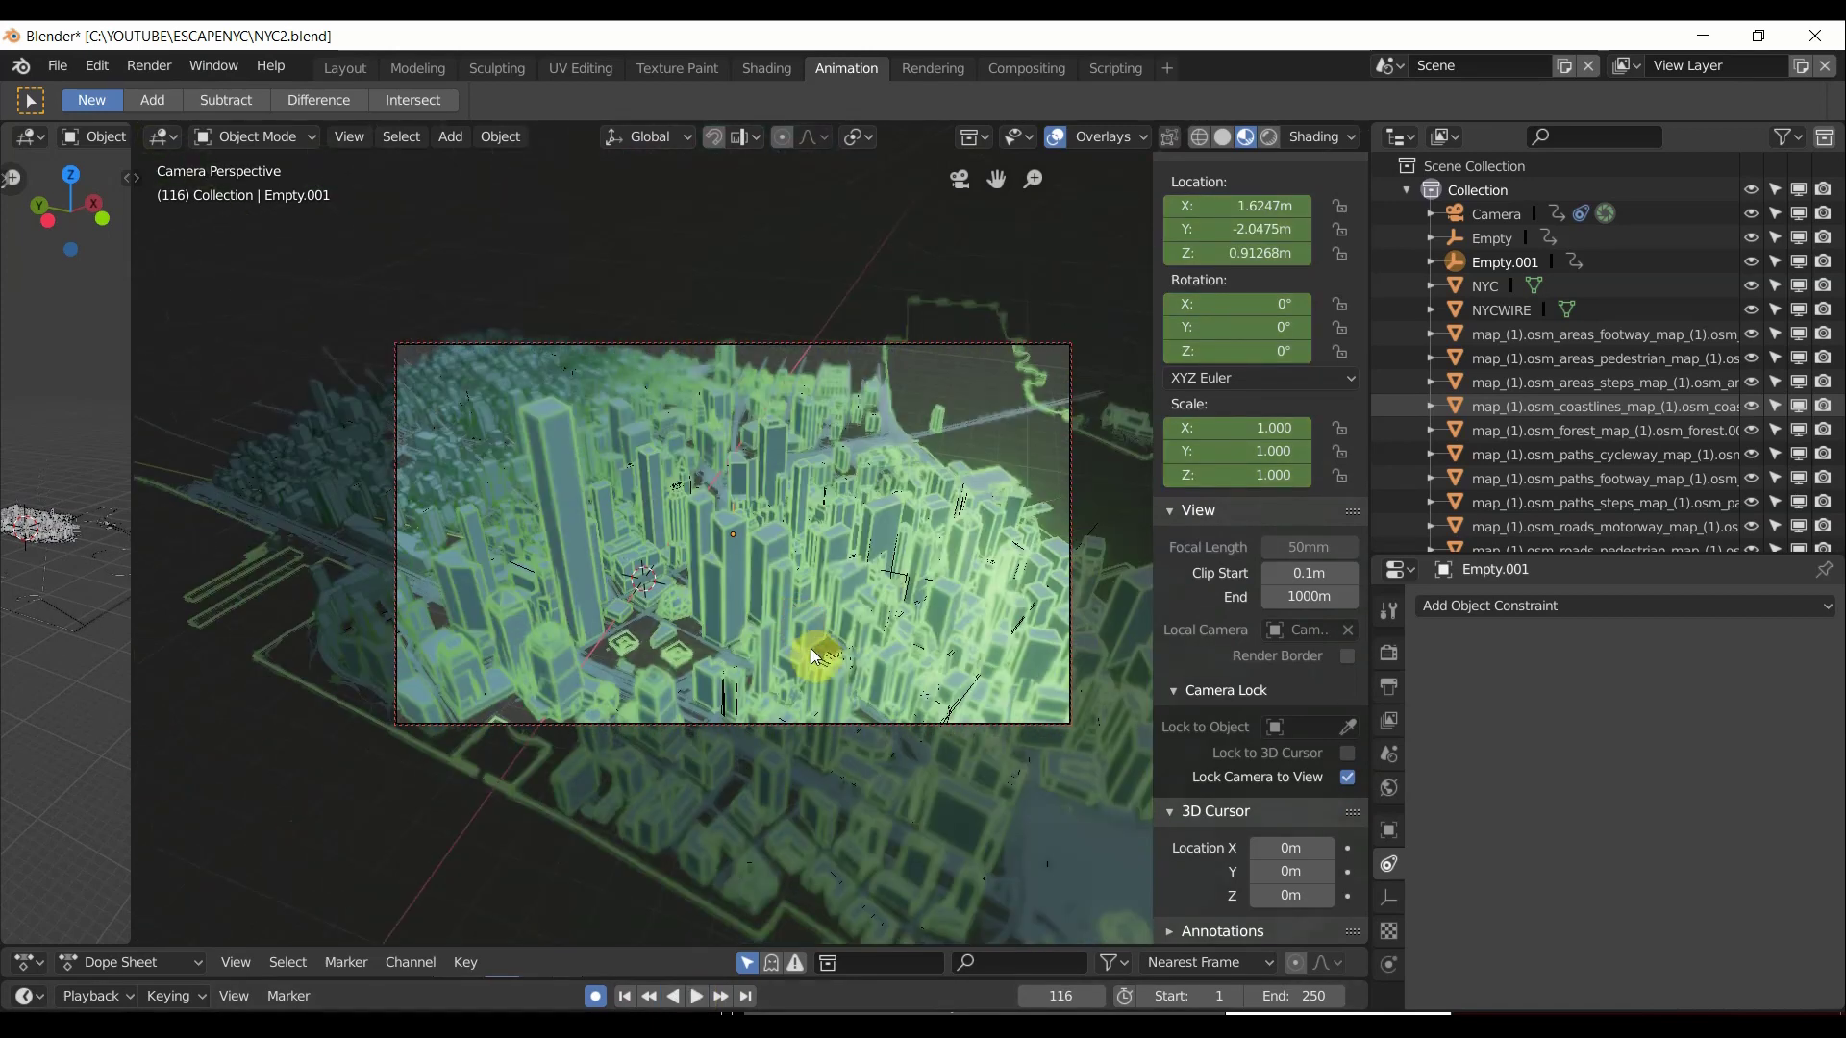
pyautogui.scroll(-2, 817, 657)
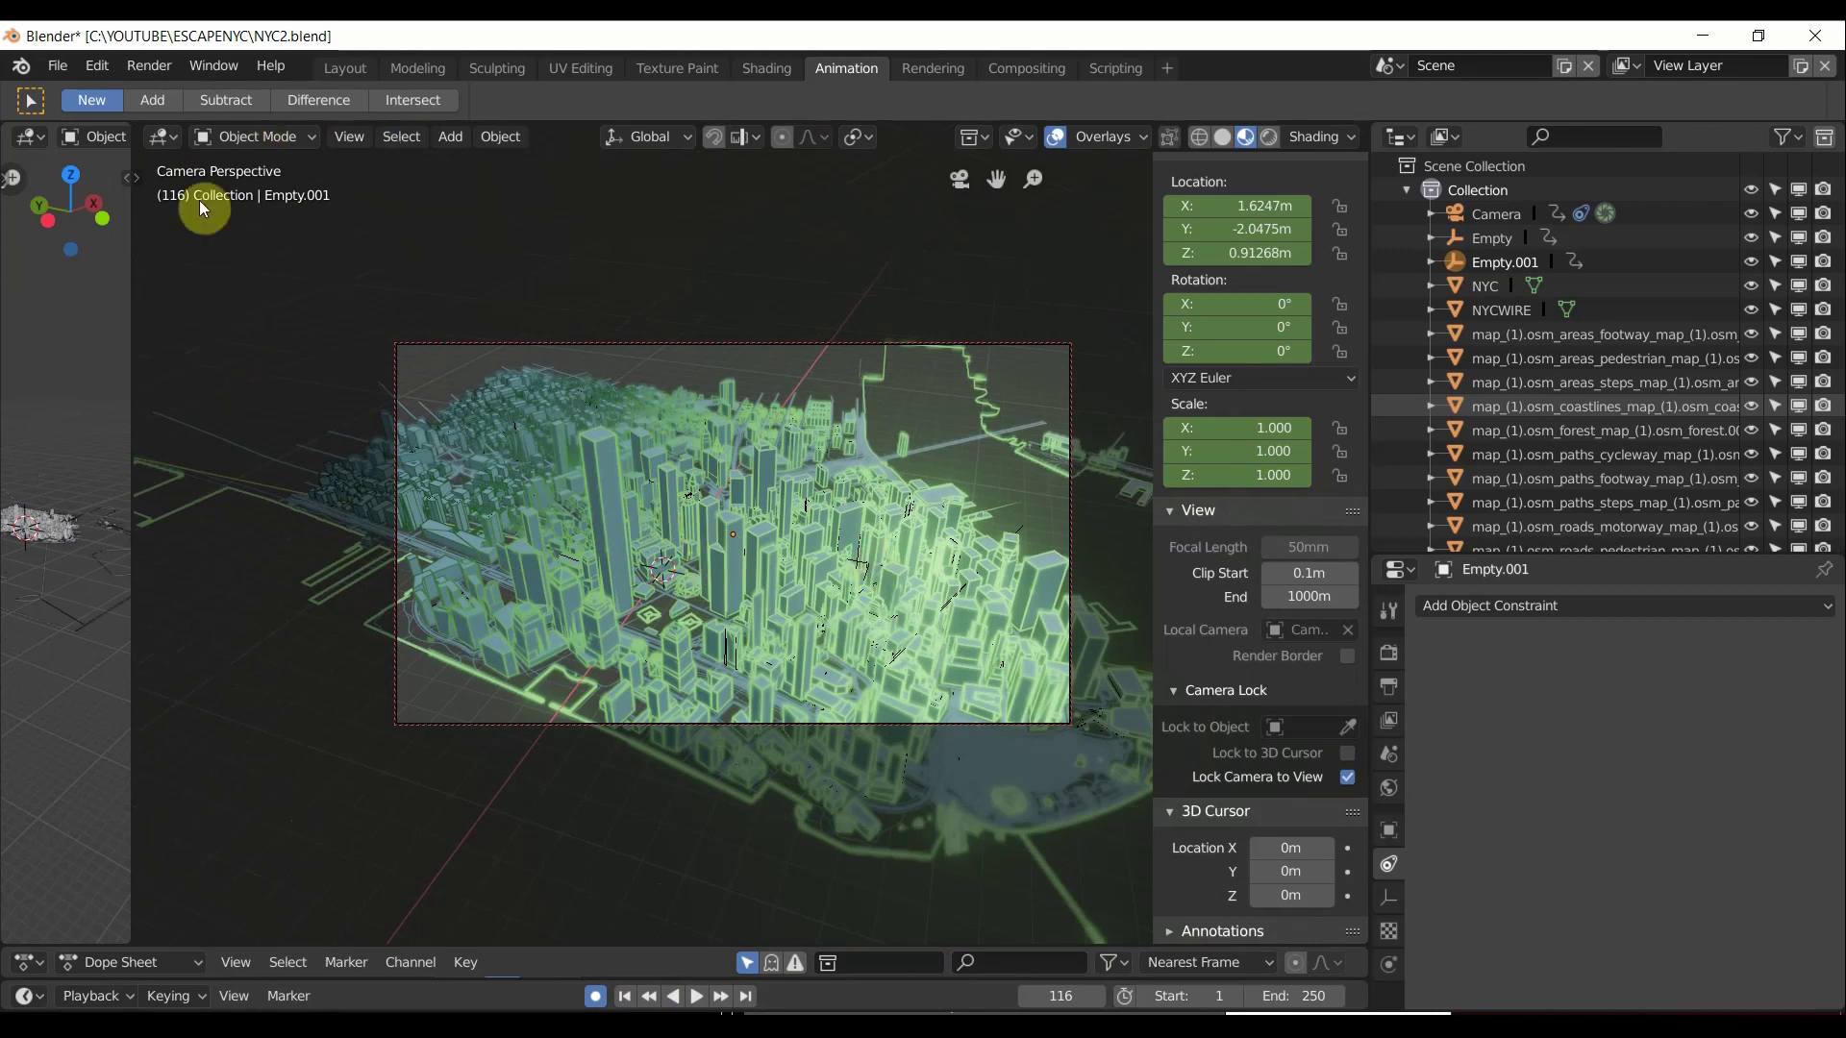
# Switch to the Compositing workspace and enable Use Nodes for the scene.
pyautogui.click(1020, 77)
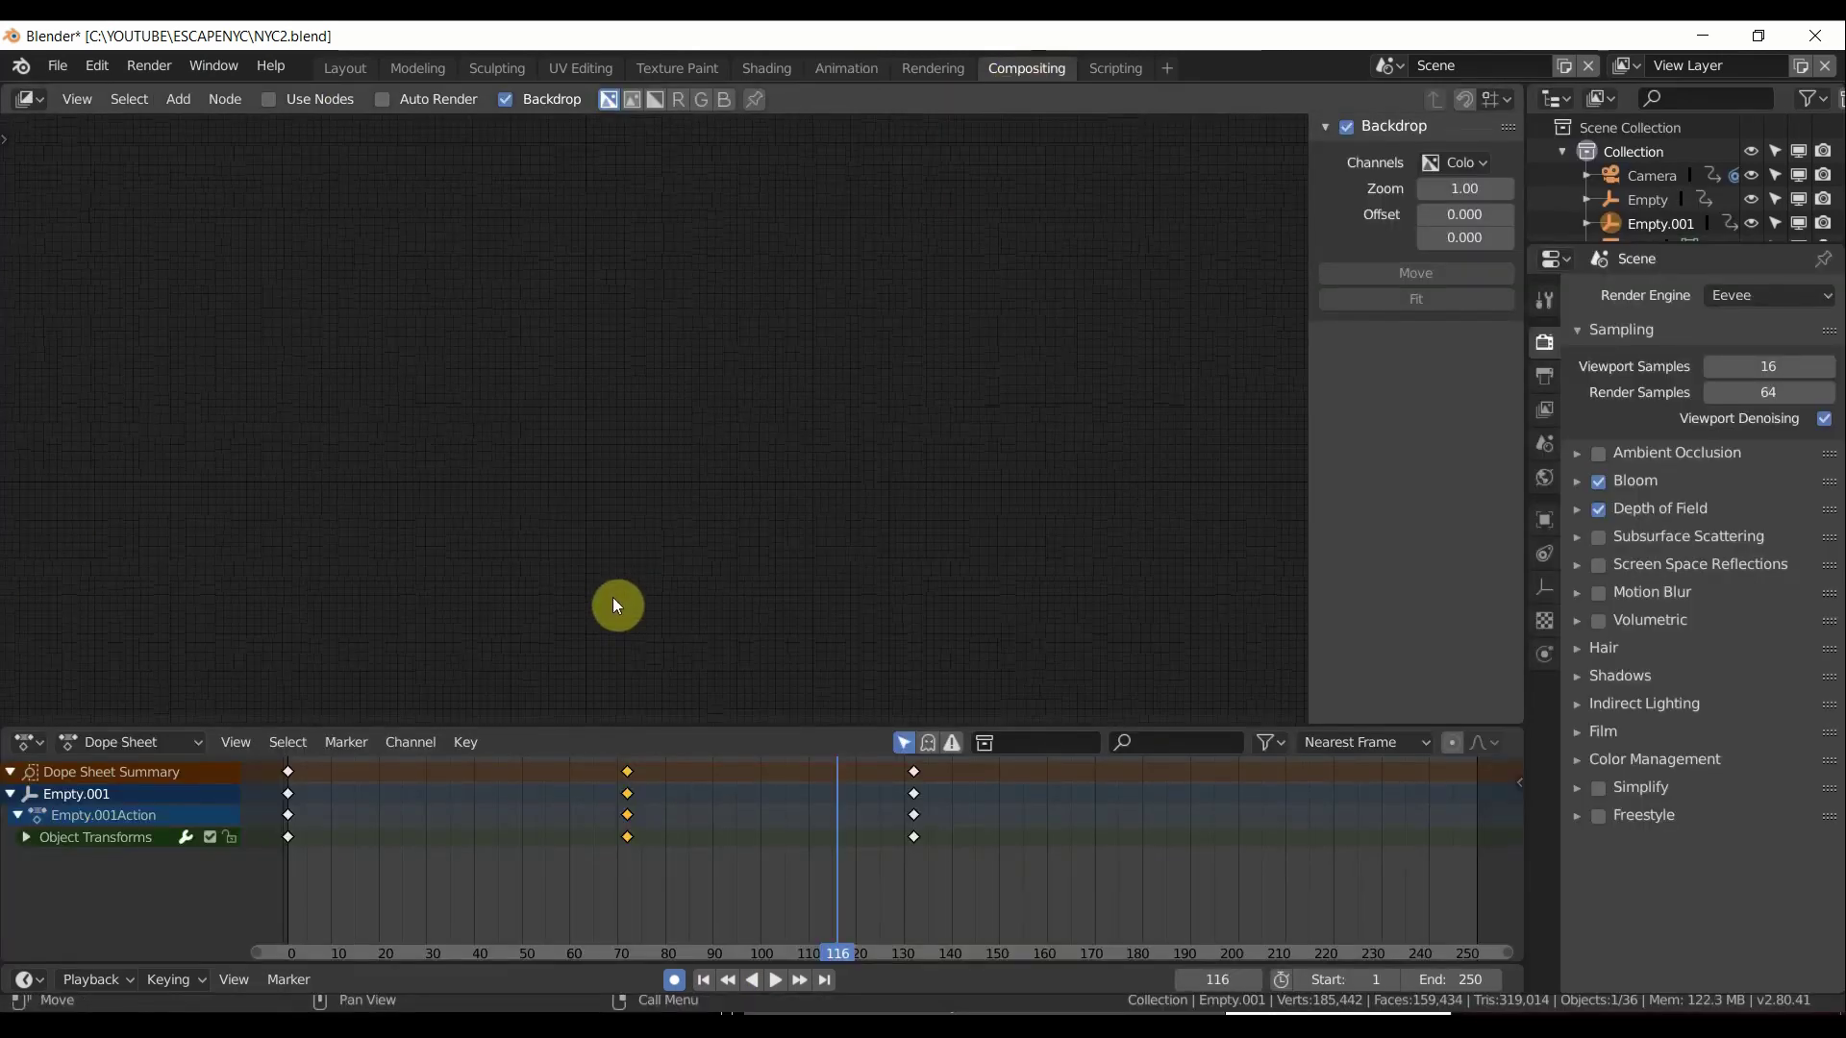
pyautogui.click(53, 72)
pyautogui.click(273, 99)
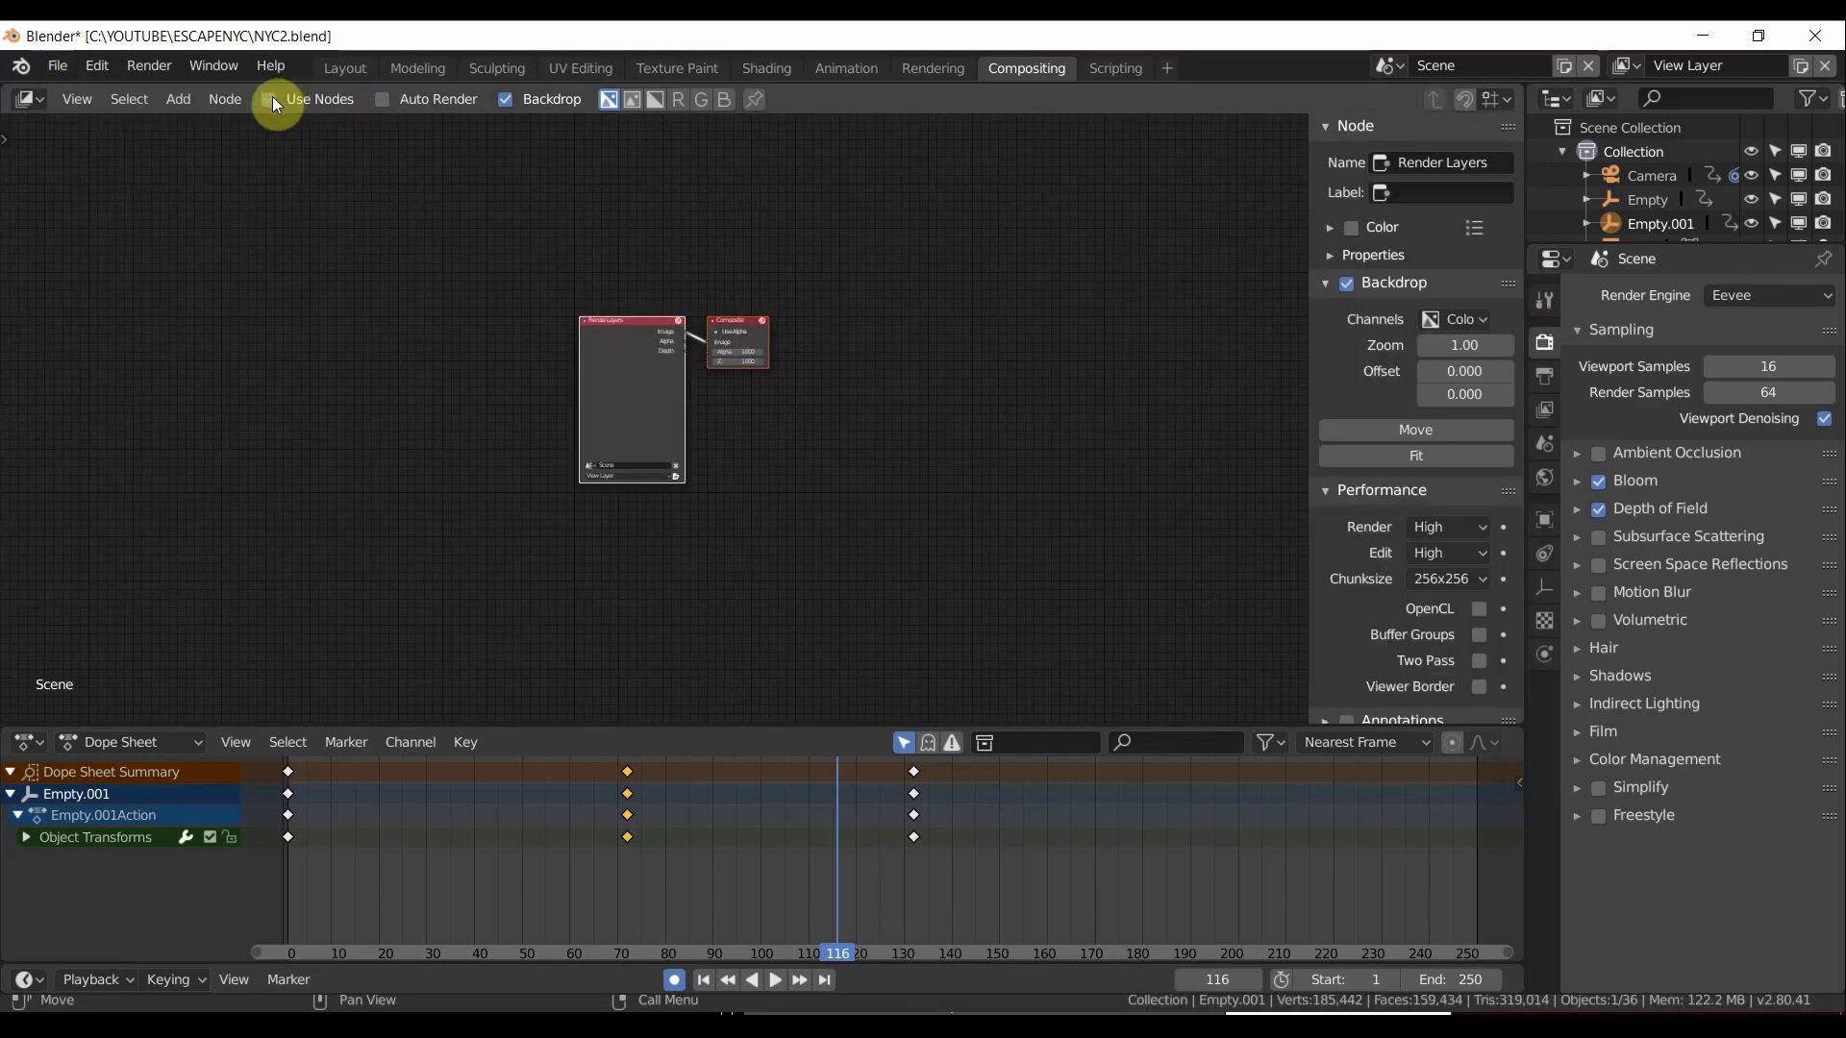
# Open the recent file composite.blend and widen its node editor to show the node tree.
pyautogui.click(58, 66)
pyautogui.moveTo(100, 144)
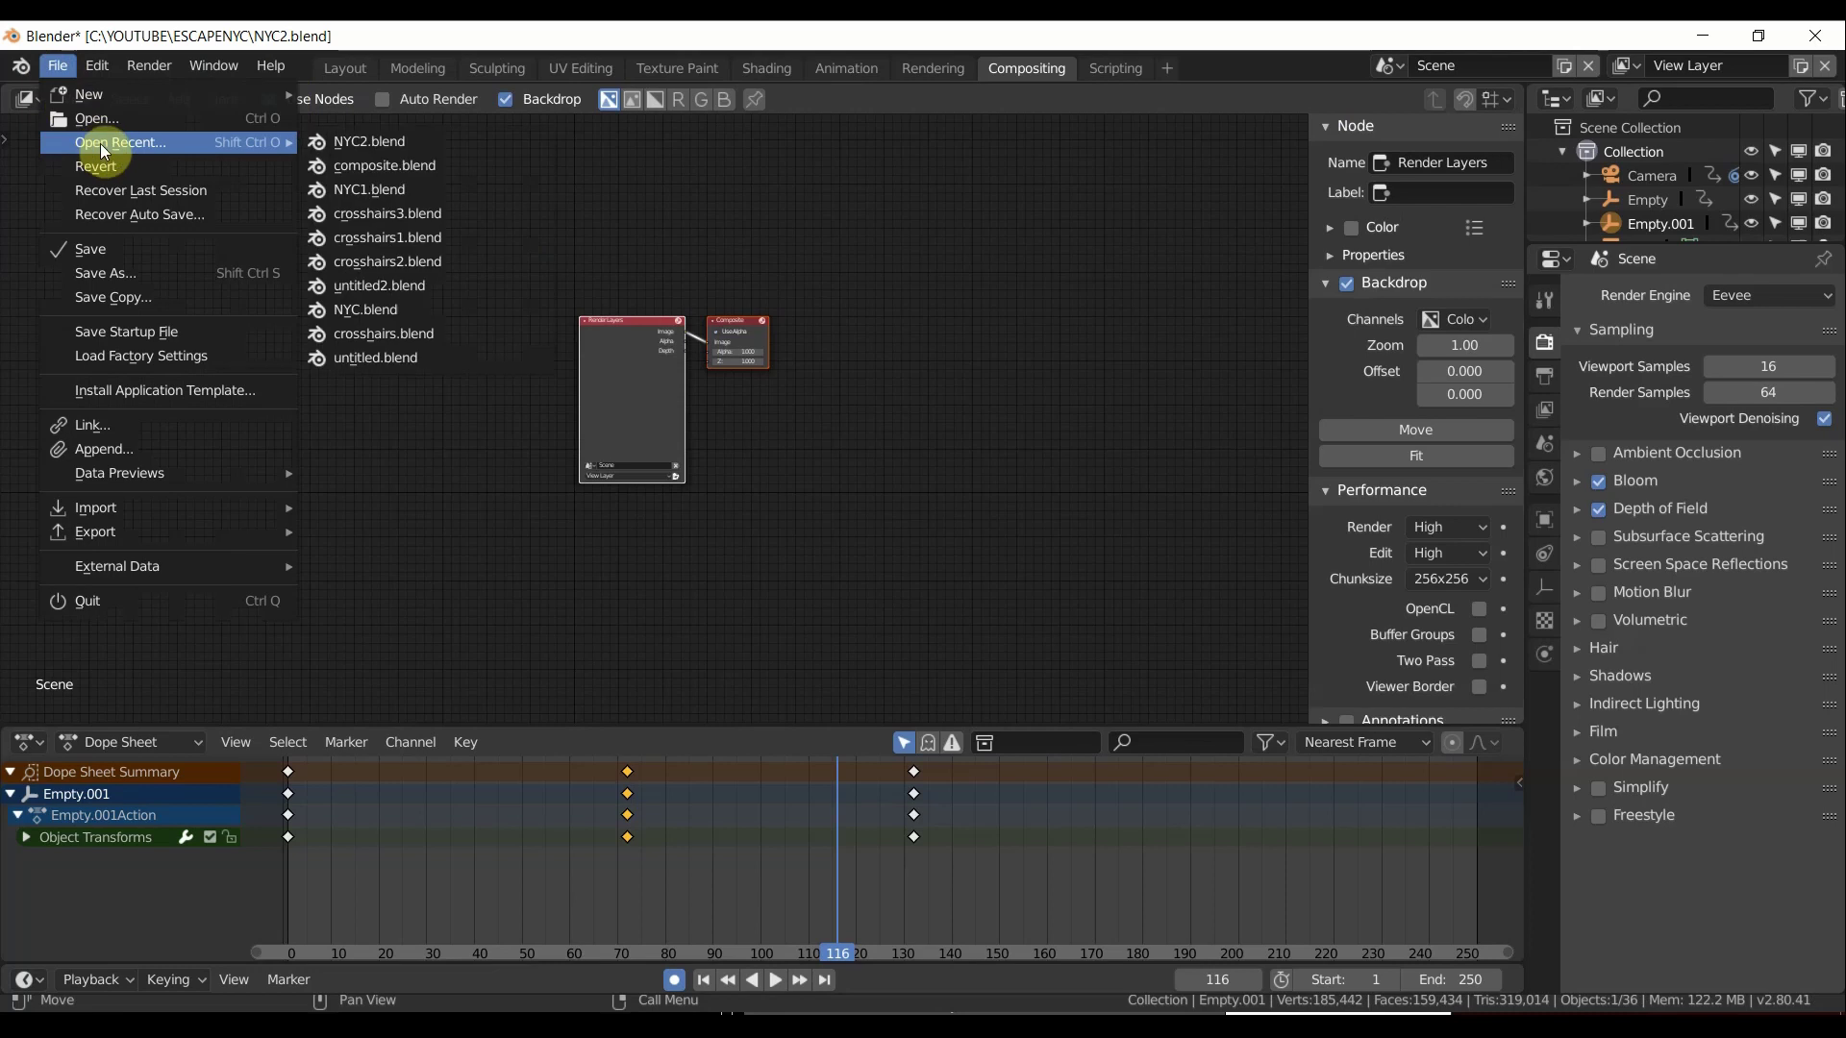
pyautogui.click(319, 166)
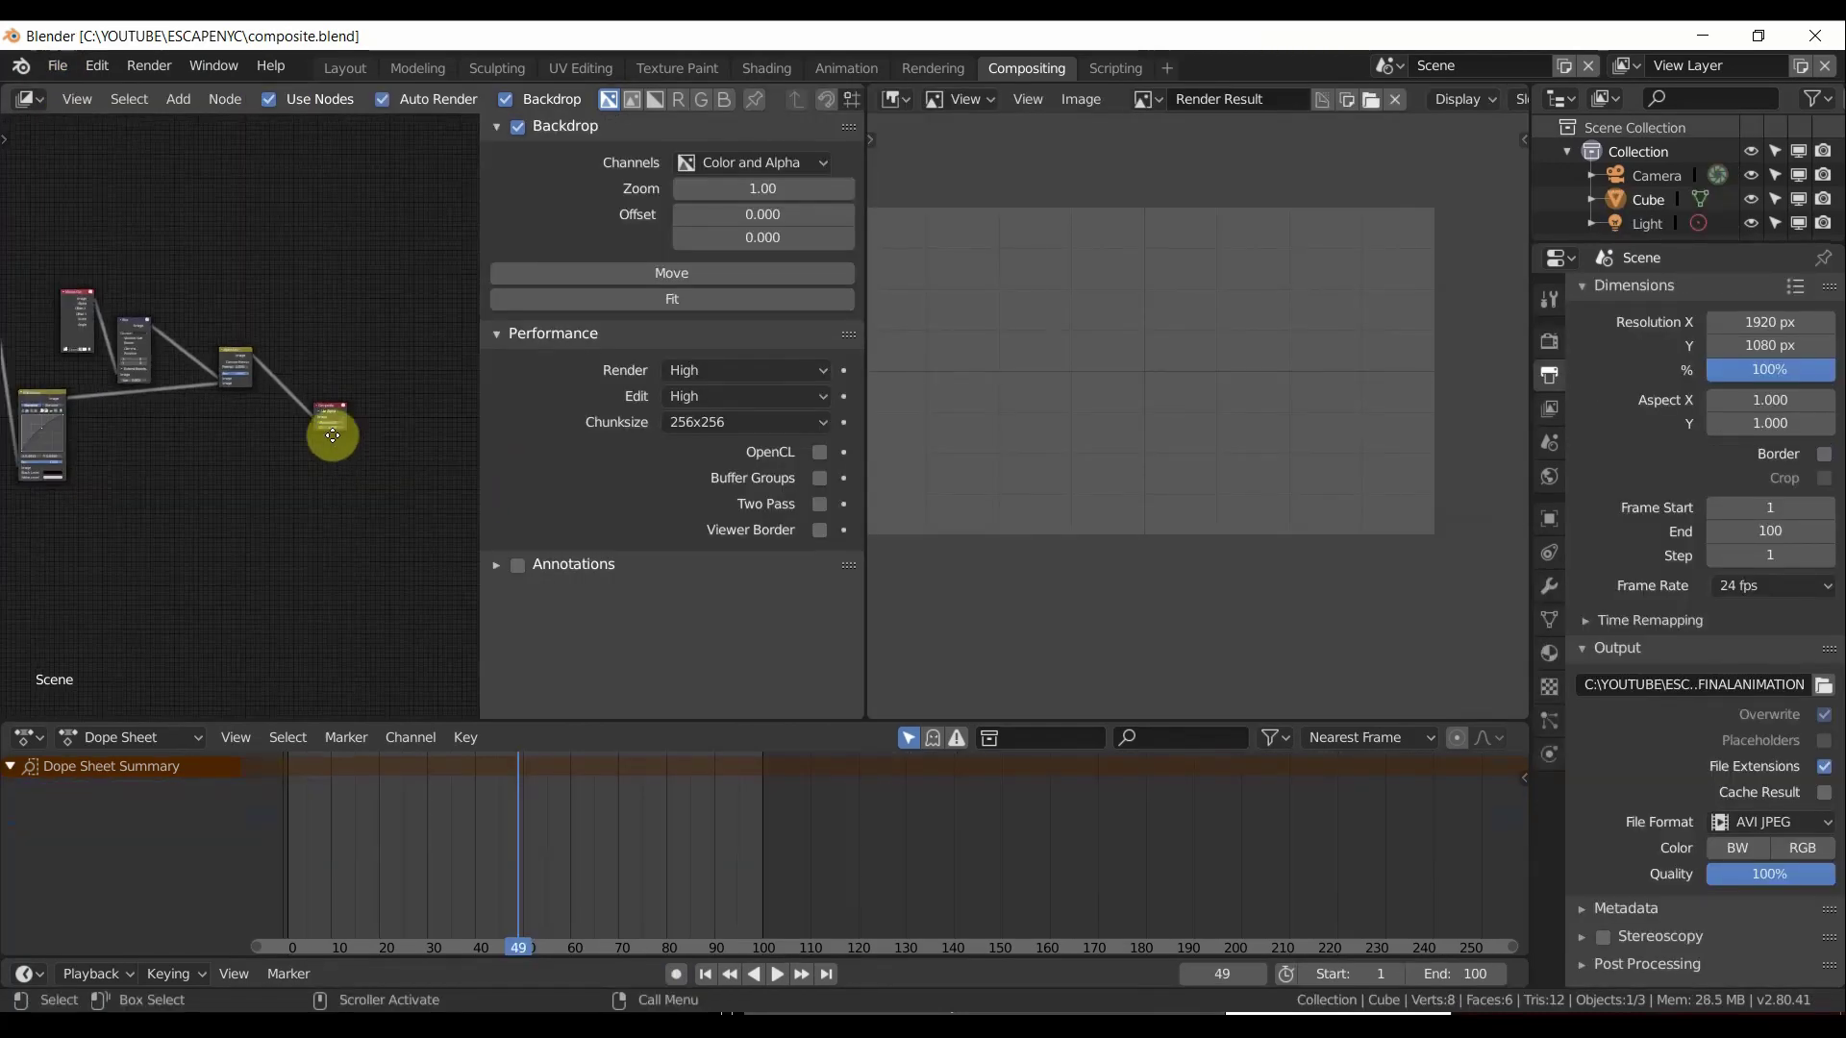
pyautogui.moveTo(332, 436); pyautogui.dragTo(453, 433, button='middle')
pyautogui.moveTo(477, 397); pyautogui.dragTo(1165, 402)
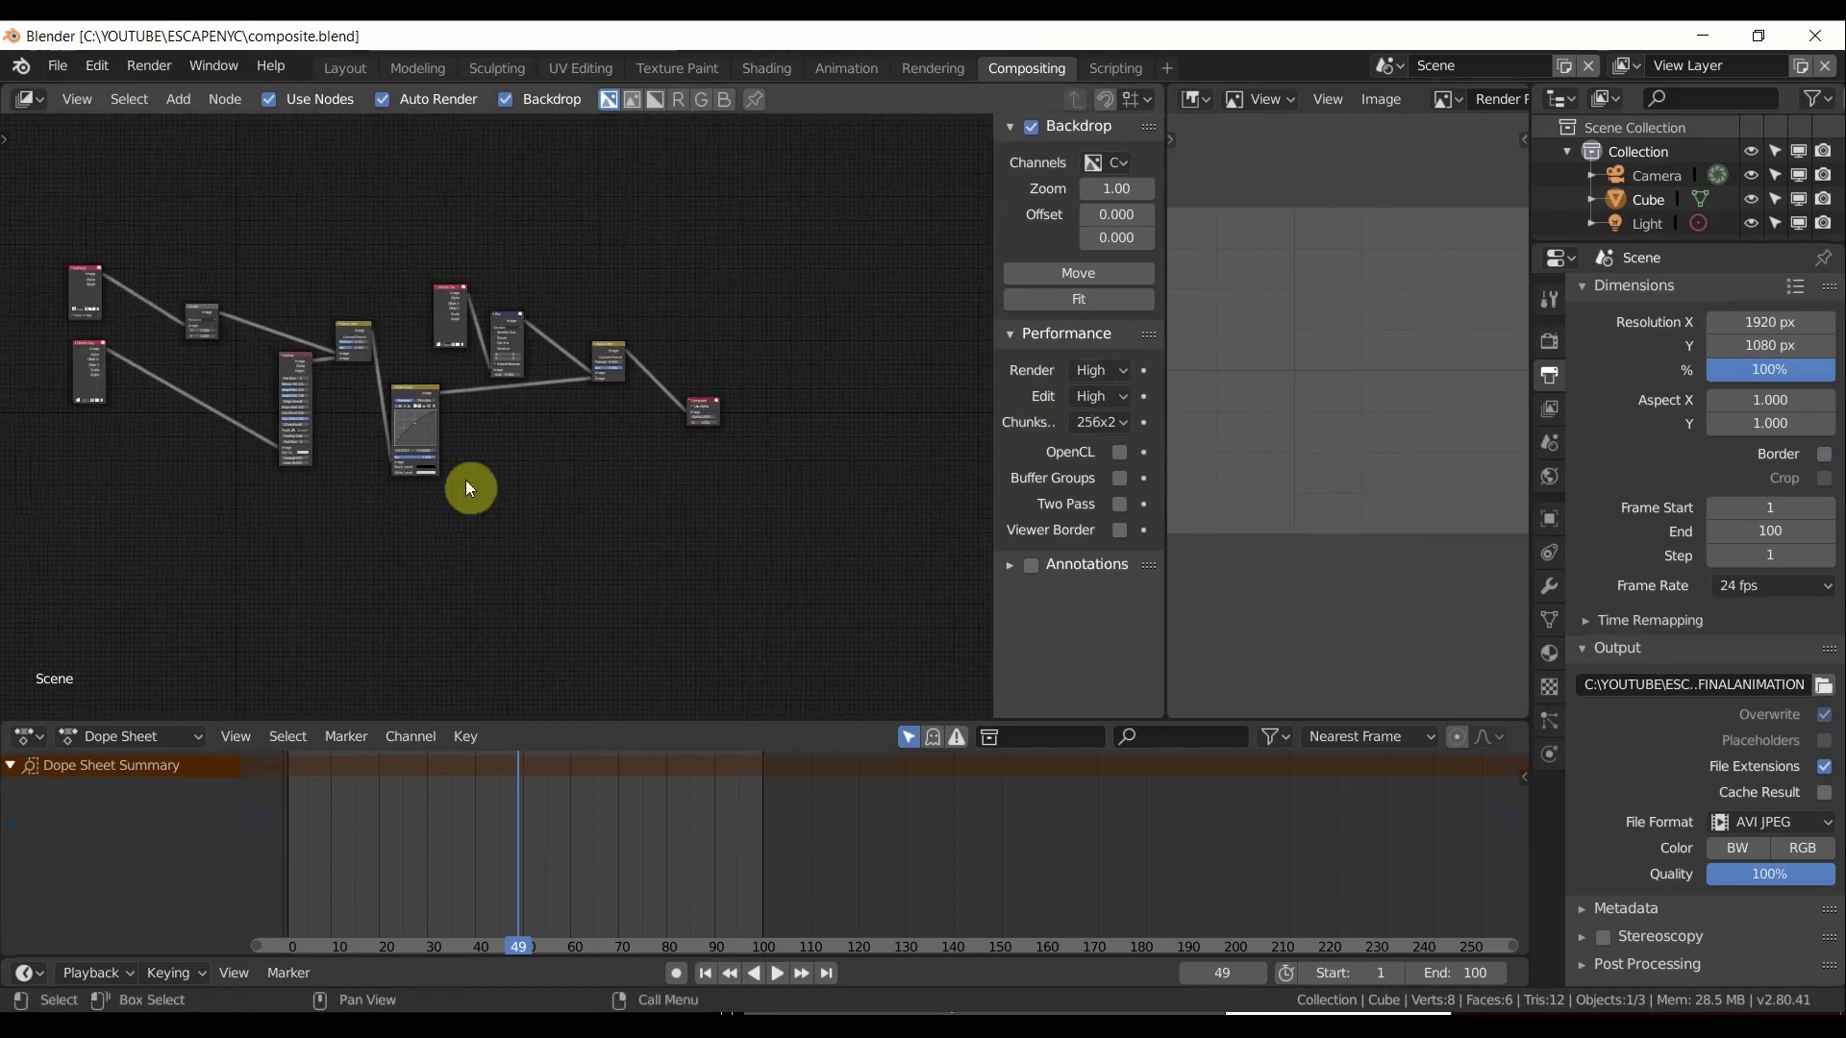
# Select all nodes of the compositing tree and bring its Scale and Keying nodes into close view.
pyautogui.scroll(3, 452, 481)
pyautogui.moveTo(247, 383); pyautogui.dragTo(309, 420, button='middle')
pyautogui.scroll(-1, 500, 447)
pyautogui.scroll(-1, 385, 440)
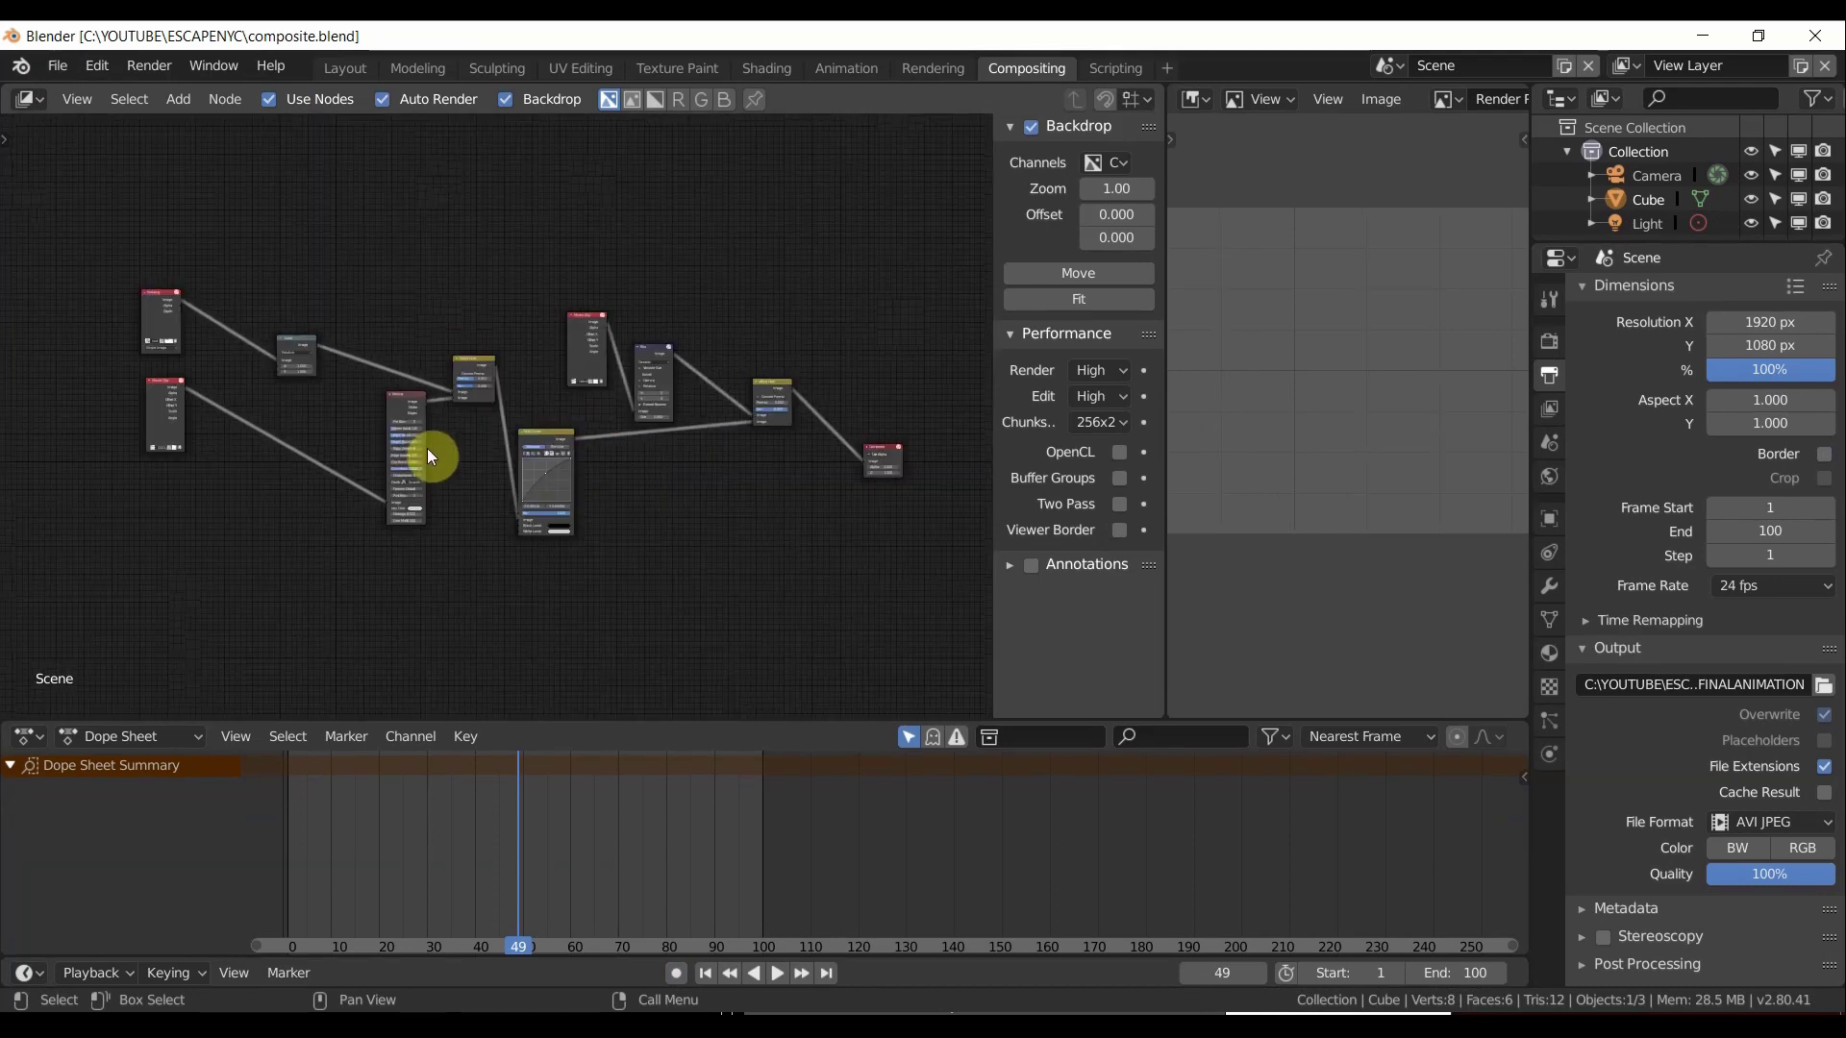
pyautogui.moveTo(123, 227); pyautogui.dragTo(986, 715)
pyautogui.scroll(5, 366, 391)
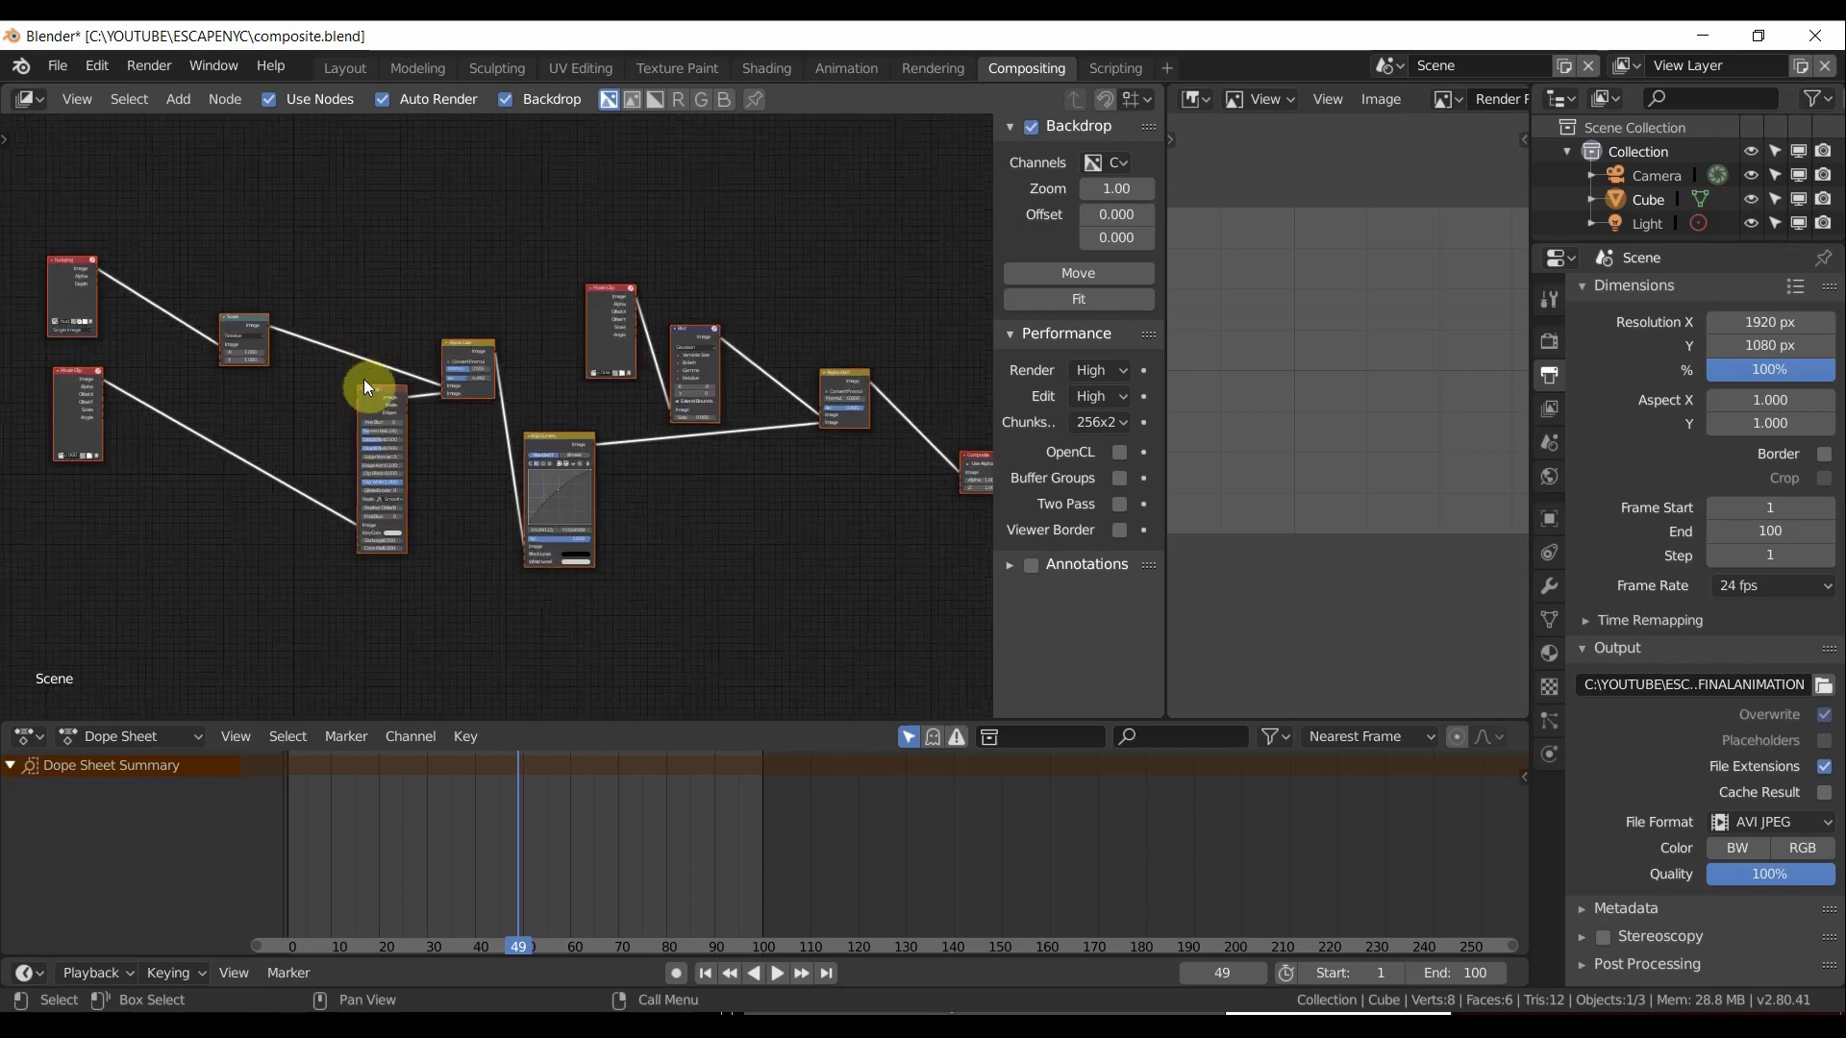
pyautogui.scroll(1, 334, 409)
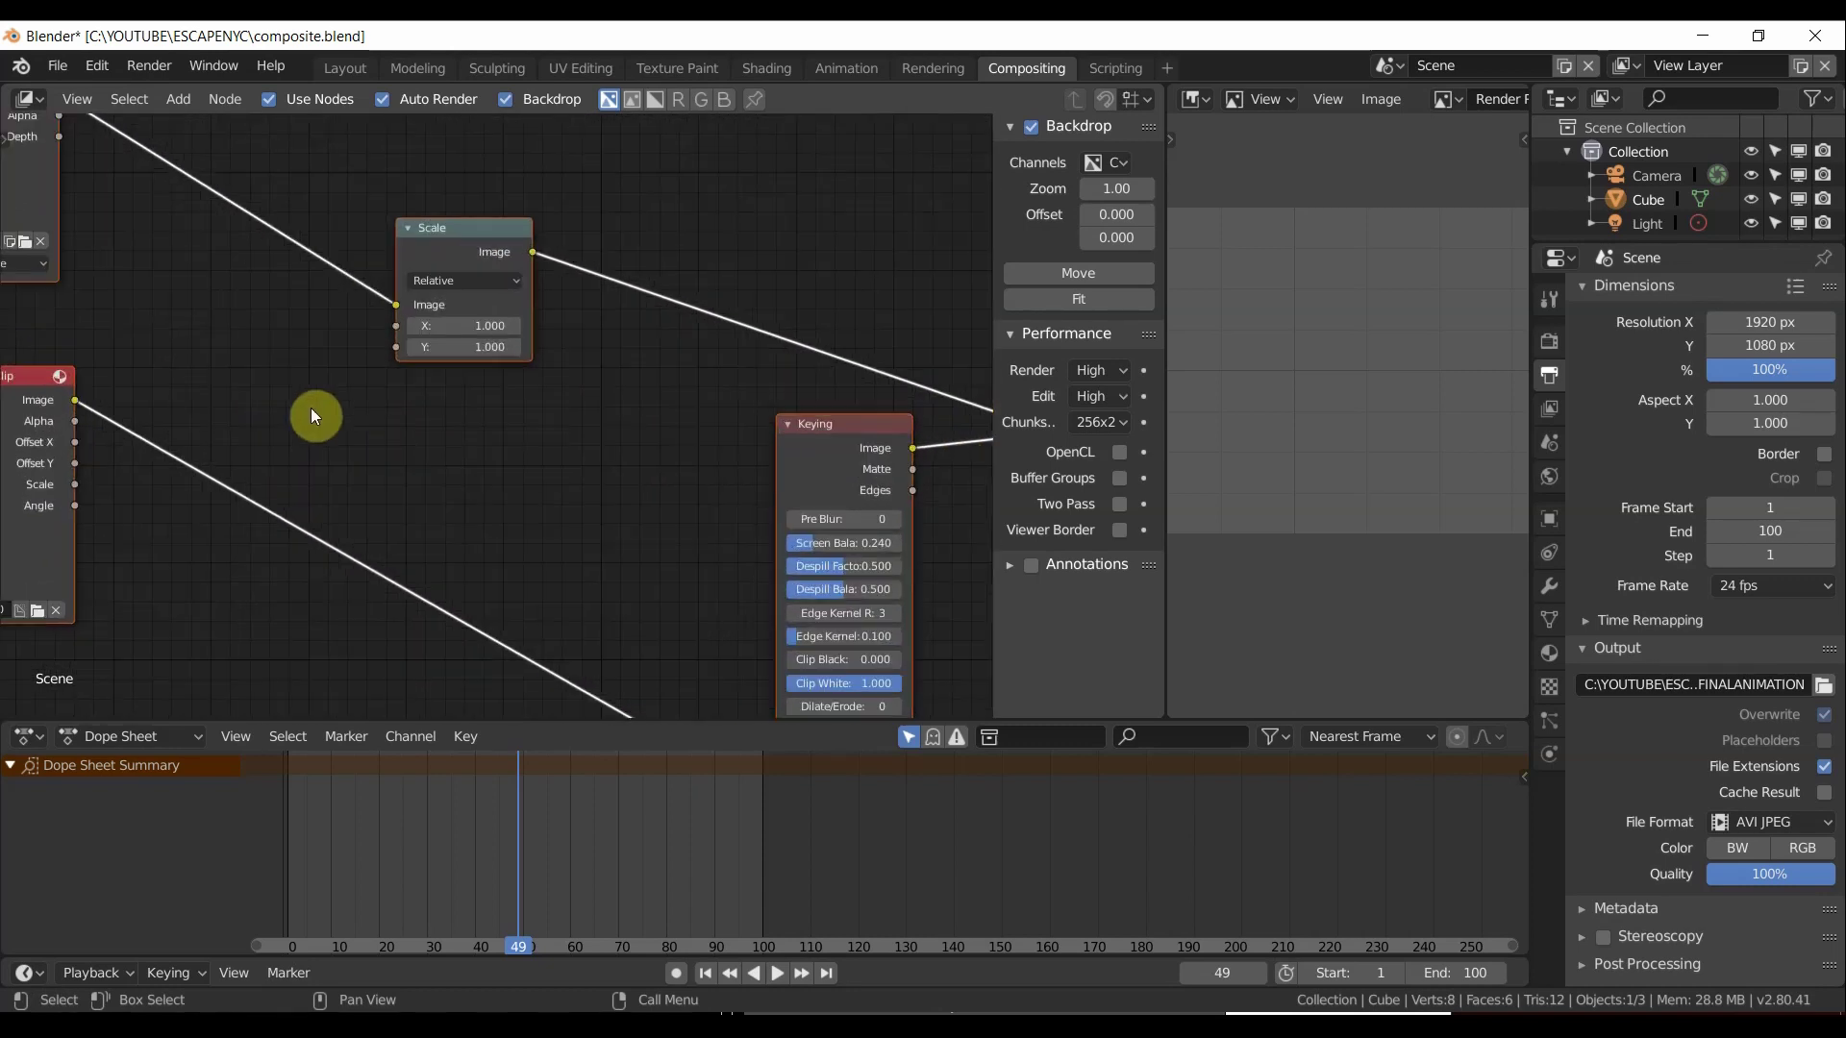
# Move the Scale node slightly up and left, away from the Keying node.
pyautogui.moveTo(309, 412); pyautogui.dragTo(267, 526, button='middle')
pyautogui.moveTo(400, 363); pyautogui.dragTo(378, 306)
pyautogui.scroll(-1, 580, 371)
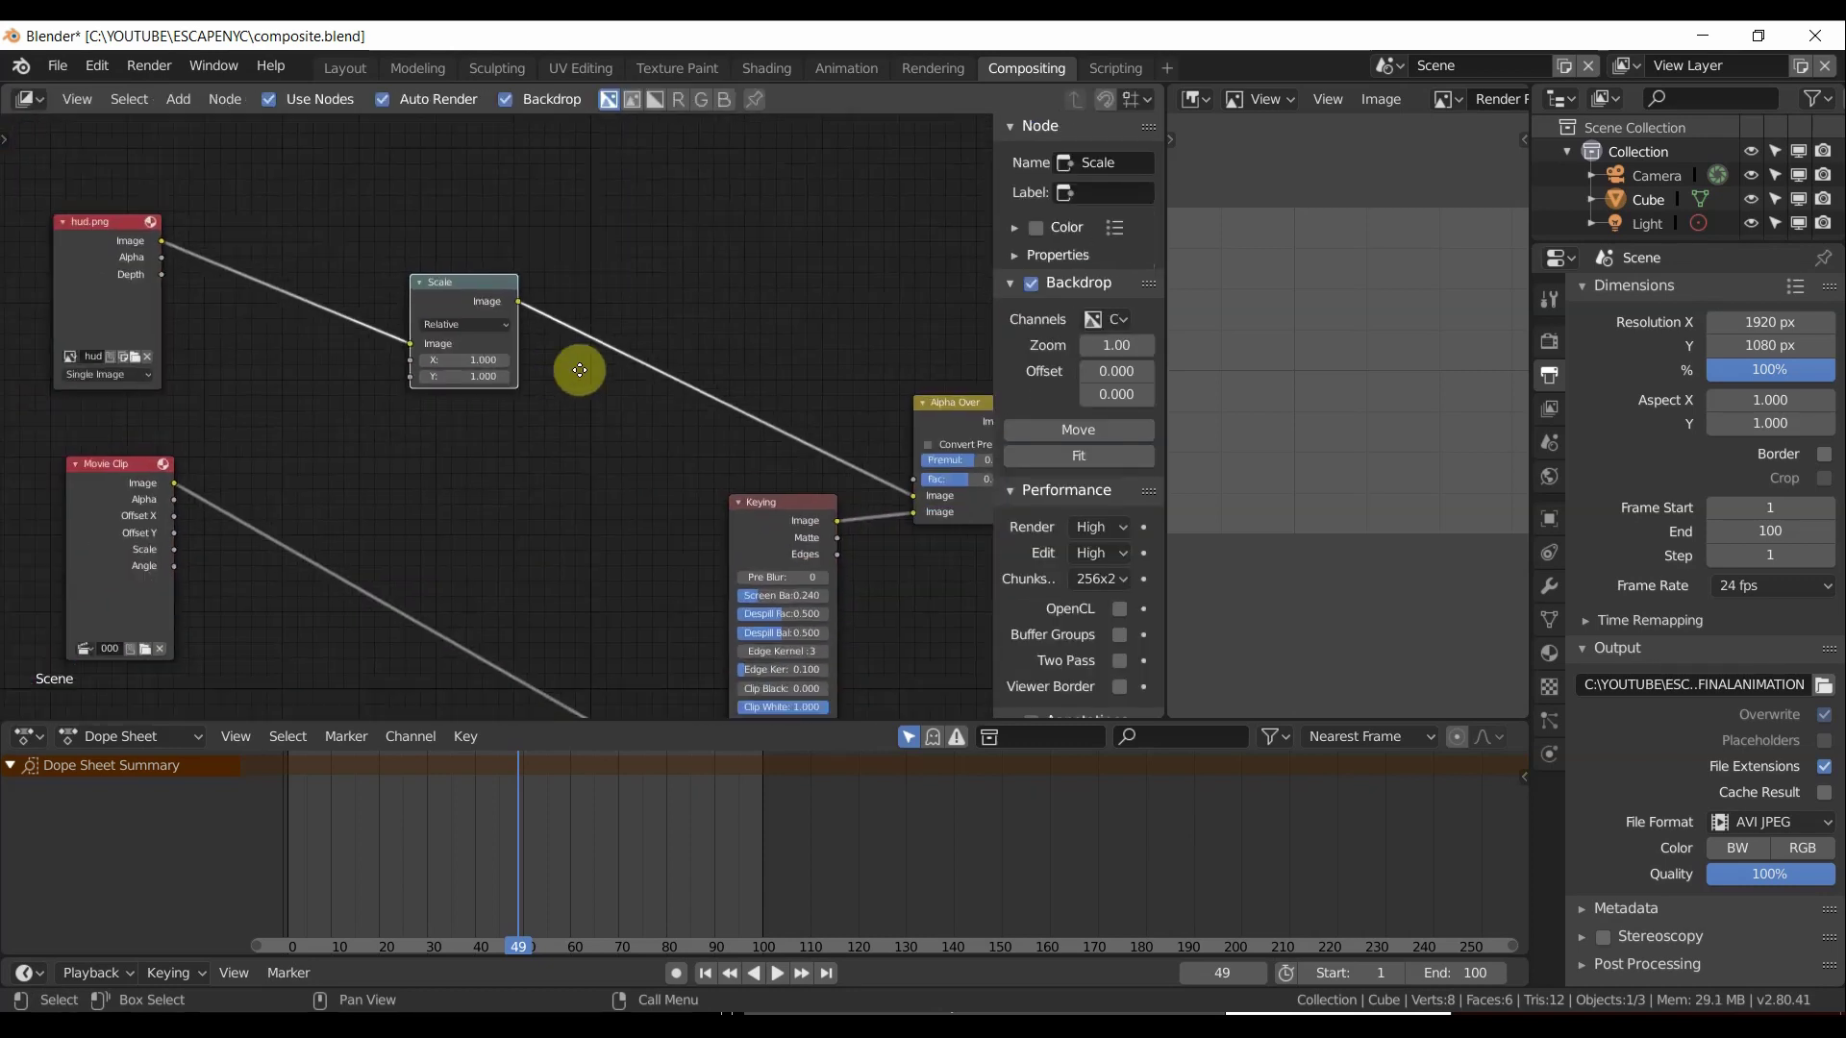
# Examine the node chain from hud.png and the first Movie Clip through Keying, Alpha Over and RGB Curves.
pyautogui.moveTo(580, 371); pyautogui.dragTo(758, 392, button='middle')
pyautogui.scroll(2, 494, 297)
pyautogui.scroll(1, 435, 330)
pyautogui.moveTo(435, 329); pyautogui.dragTo(244, 321, button='middle')
pyautogui.scroll(-1, 372, 442)
pyautogui.moveTo(372, 442); pyautogui.dragTo(308, 346, button='middle')
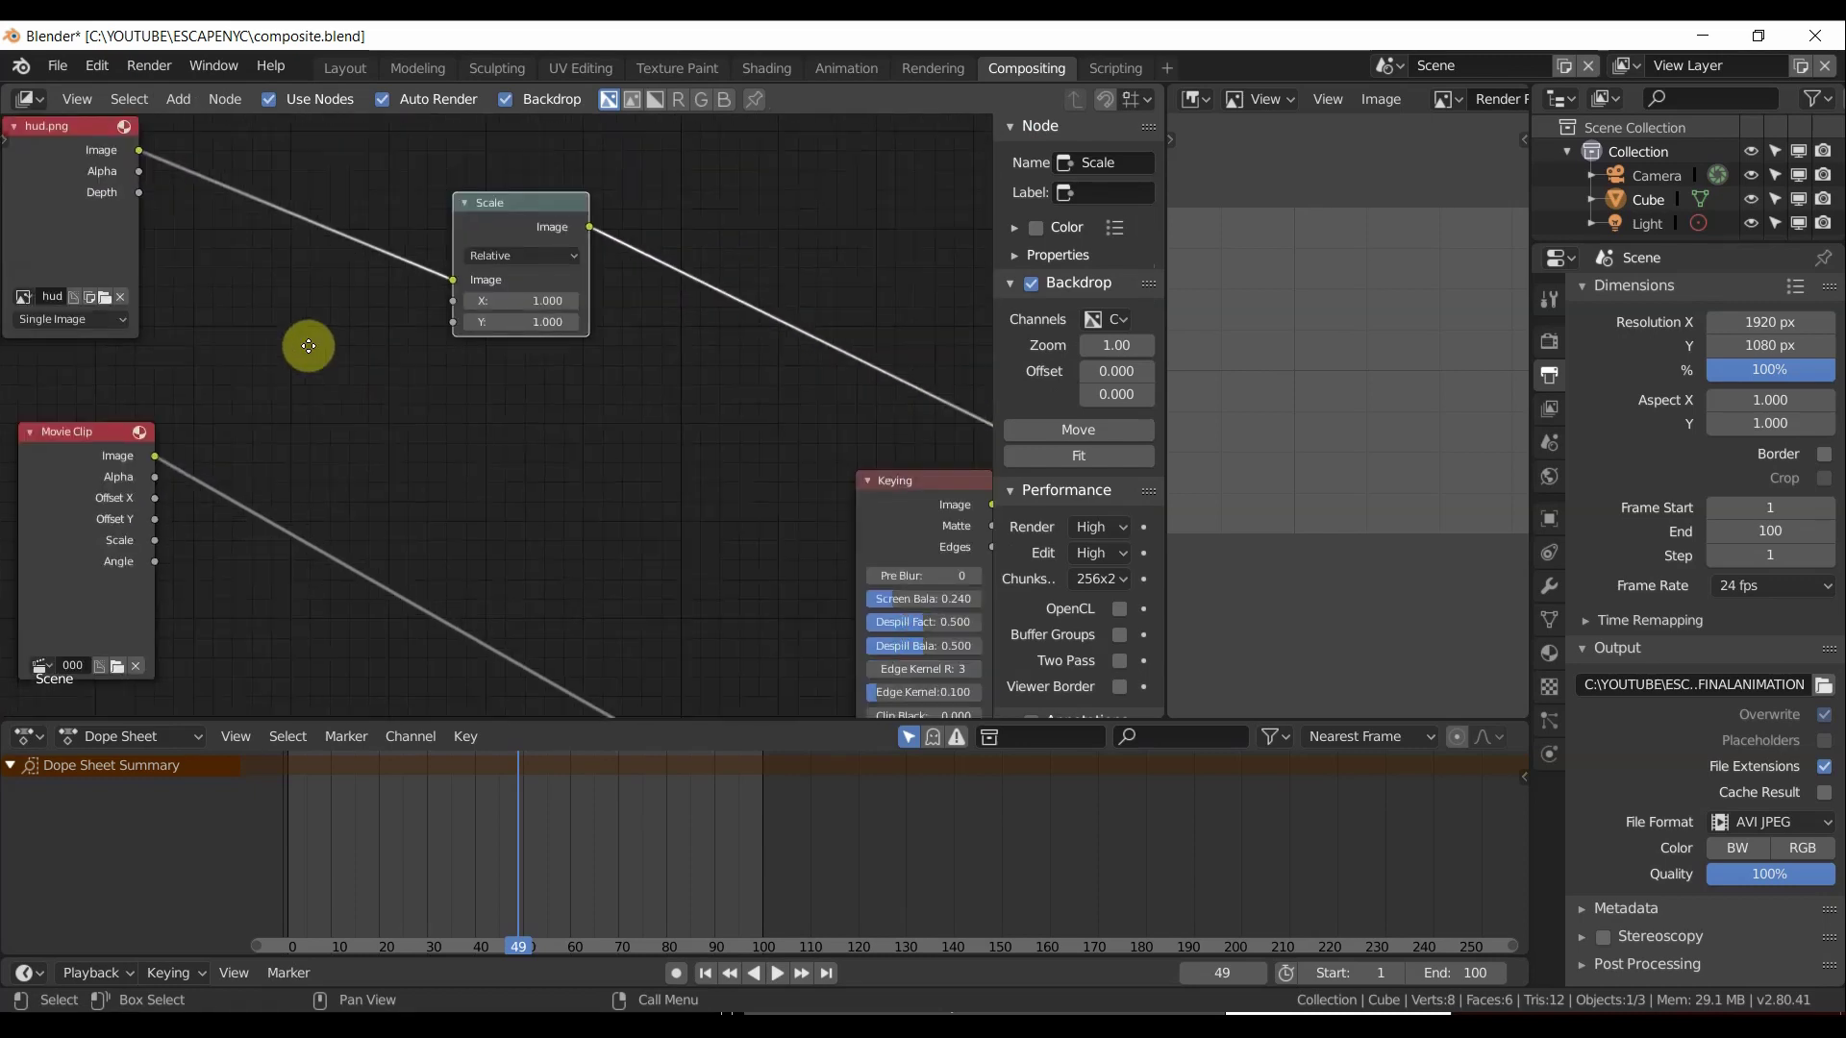
pyautogui.scroll(-1, 429, 441)
pyautogui.moveTo(429, 441); pyautogui.dragTo(276, 297, button='middle')
pyautogui.scroll(-1, 515, 400)
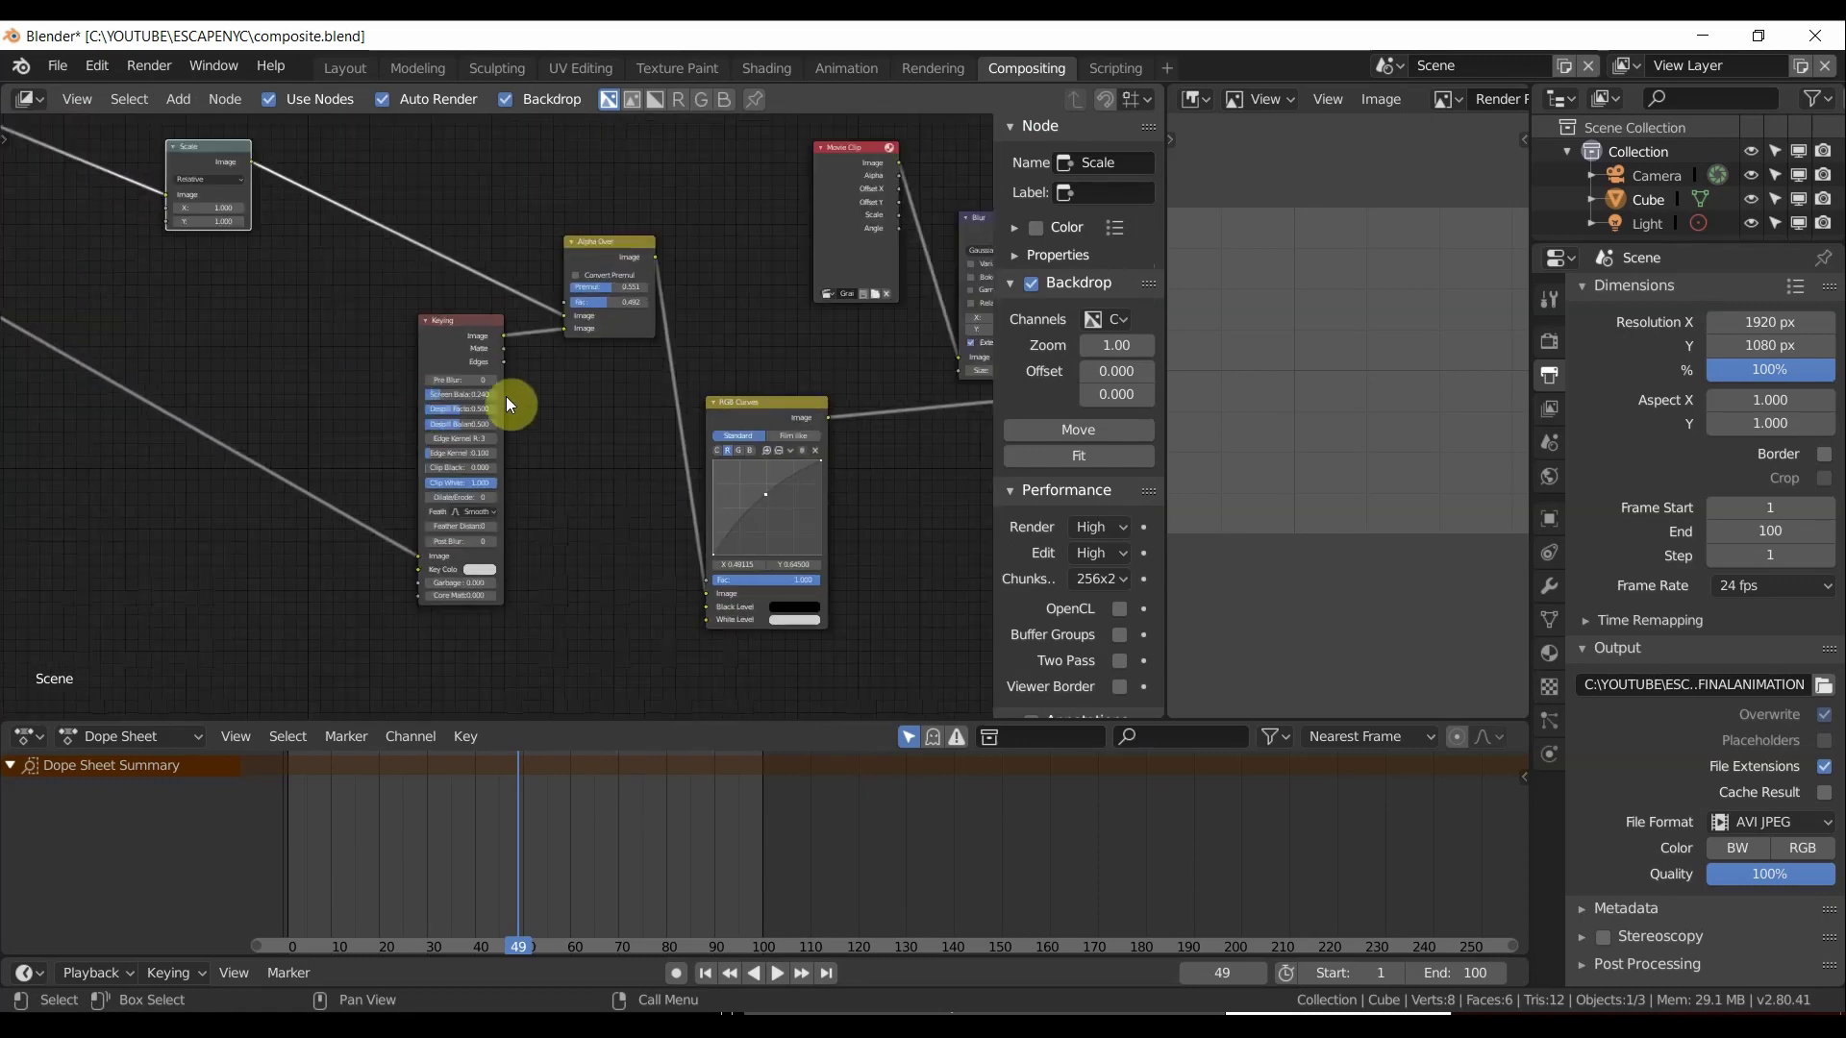
pyautogui.moveTo(516, 400); pyautogui.dragTo(182, 436, button='middle')
pyautogui.scroll(-1, 626, 454)
pyautogui.moveTo(627, 454); pyautogui.dragTo(507, 474, button='middle')
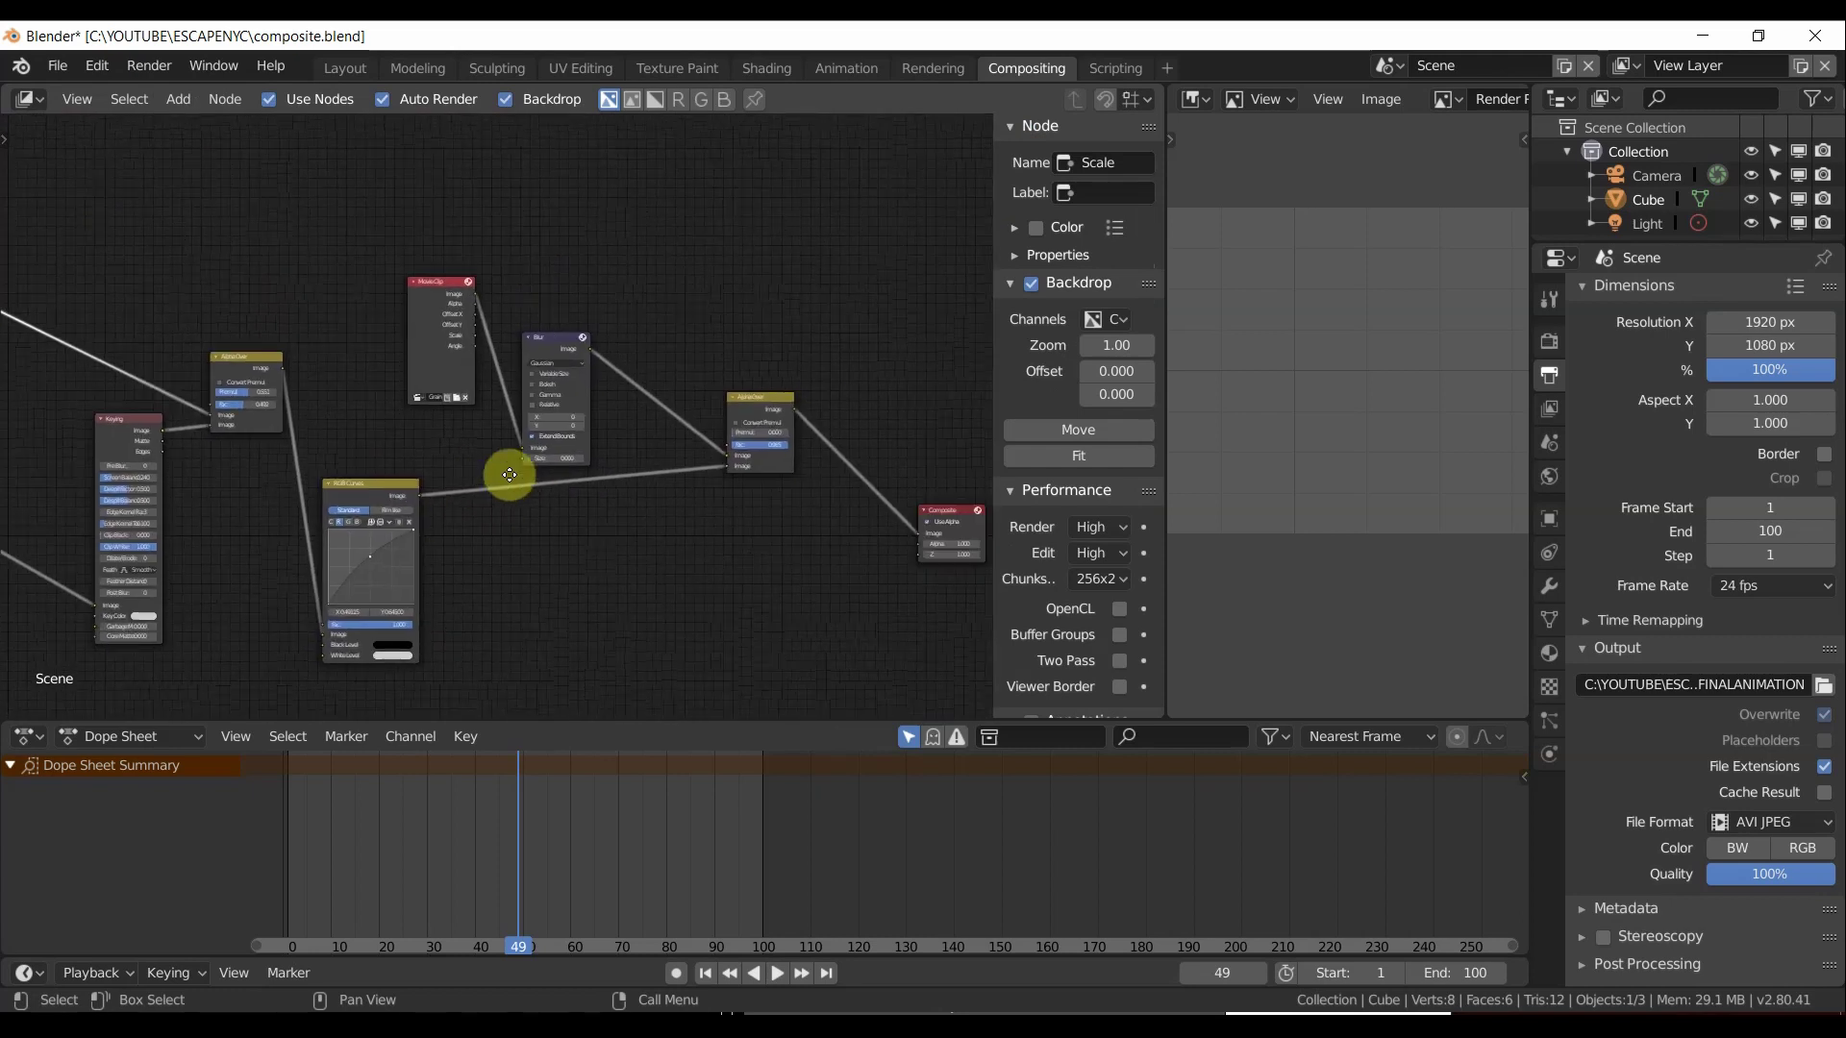
# Move the Composite output node up, closer to the height of the final Alpha Over node.
pyautogui.scroll(1, 638, 482)
pyautogui.moveTo(888, 452); pyautogui.dragTo(653, 457, button='middle')
pyautogui.moveTo(653, 458); pyautogui.dragTo(660, 371)
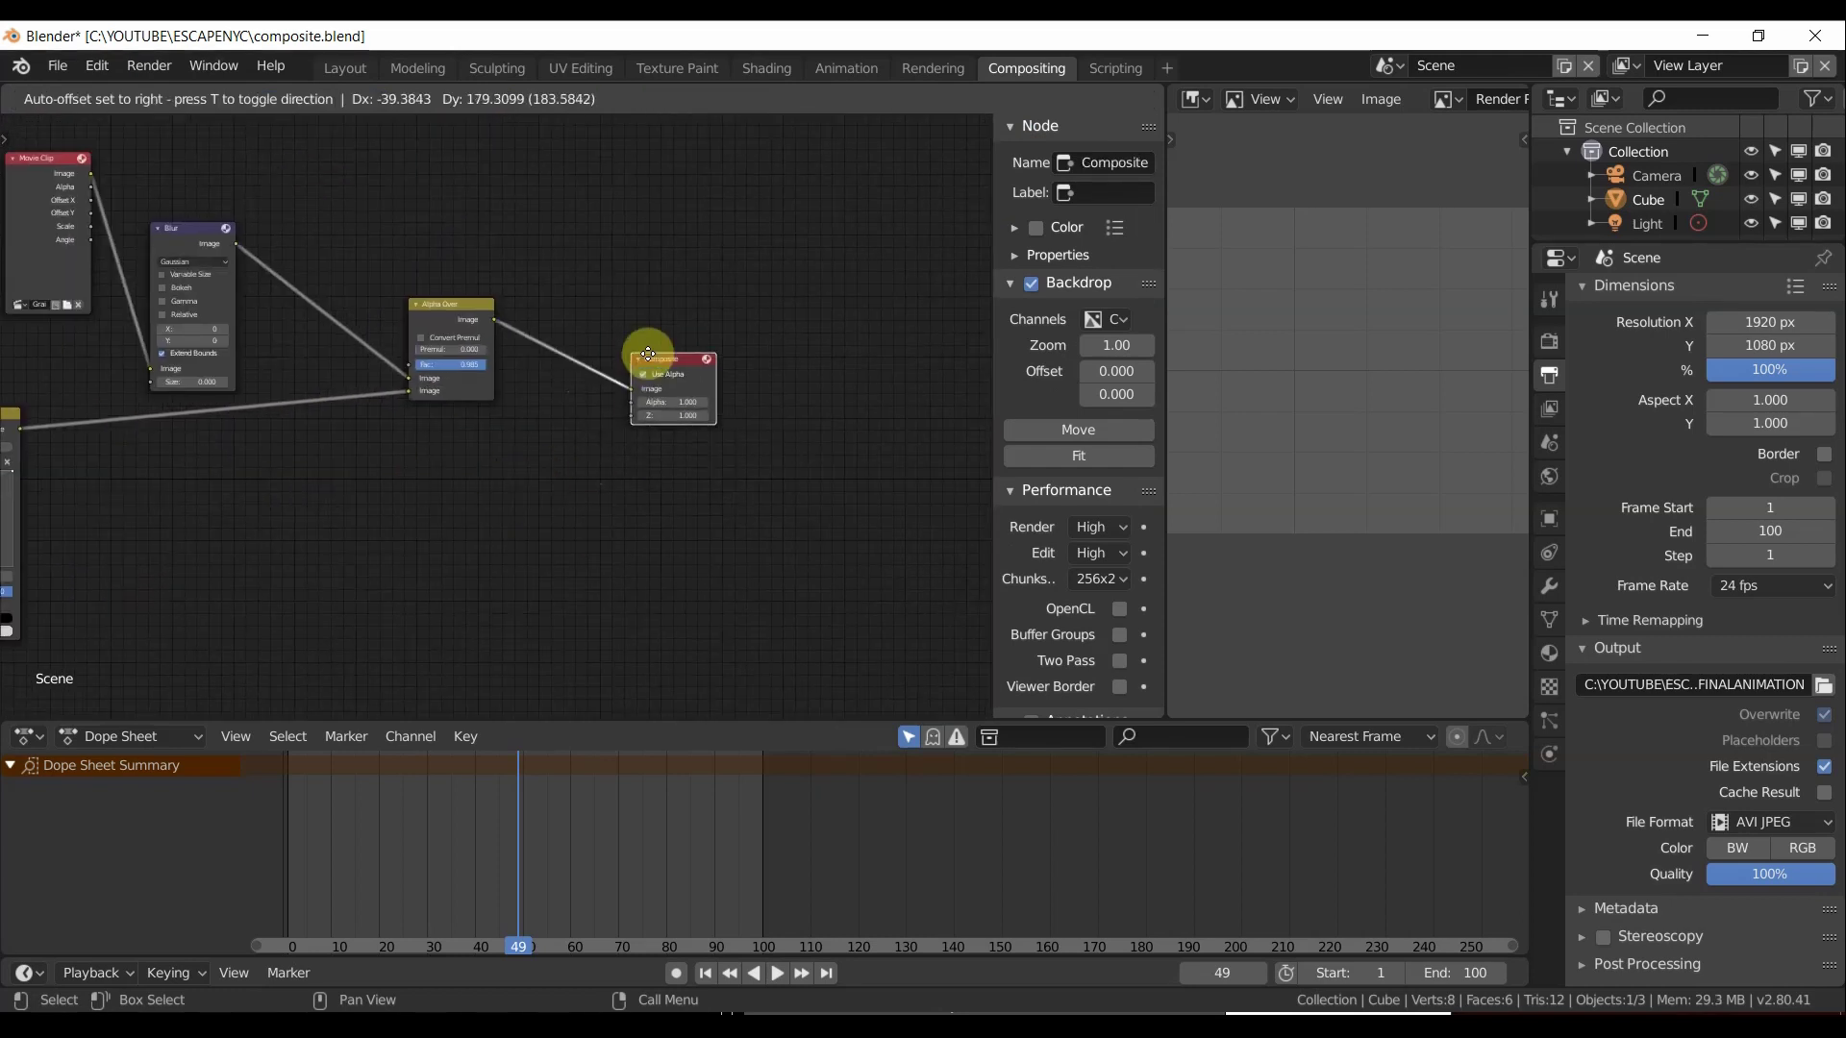
# Move the Keying node slightly down and left, clear of the first Alpha Over node.
pyautogui.scroll(-1, 453, 400)
pyautogui.moveTo(453, 400); pyautogui.dragTo(680, 373, button='middle')
pyautogui.scroll(-1, 634, 372)
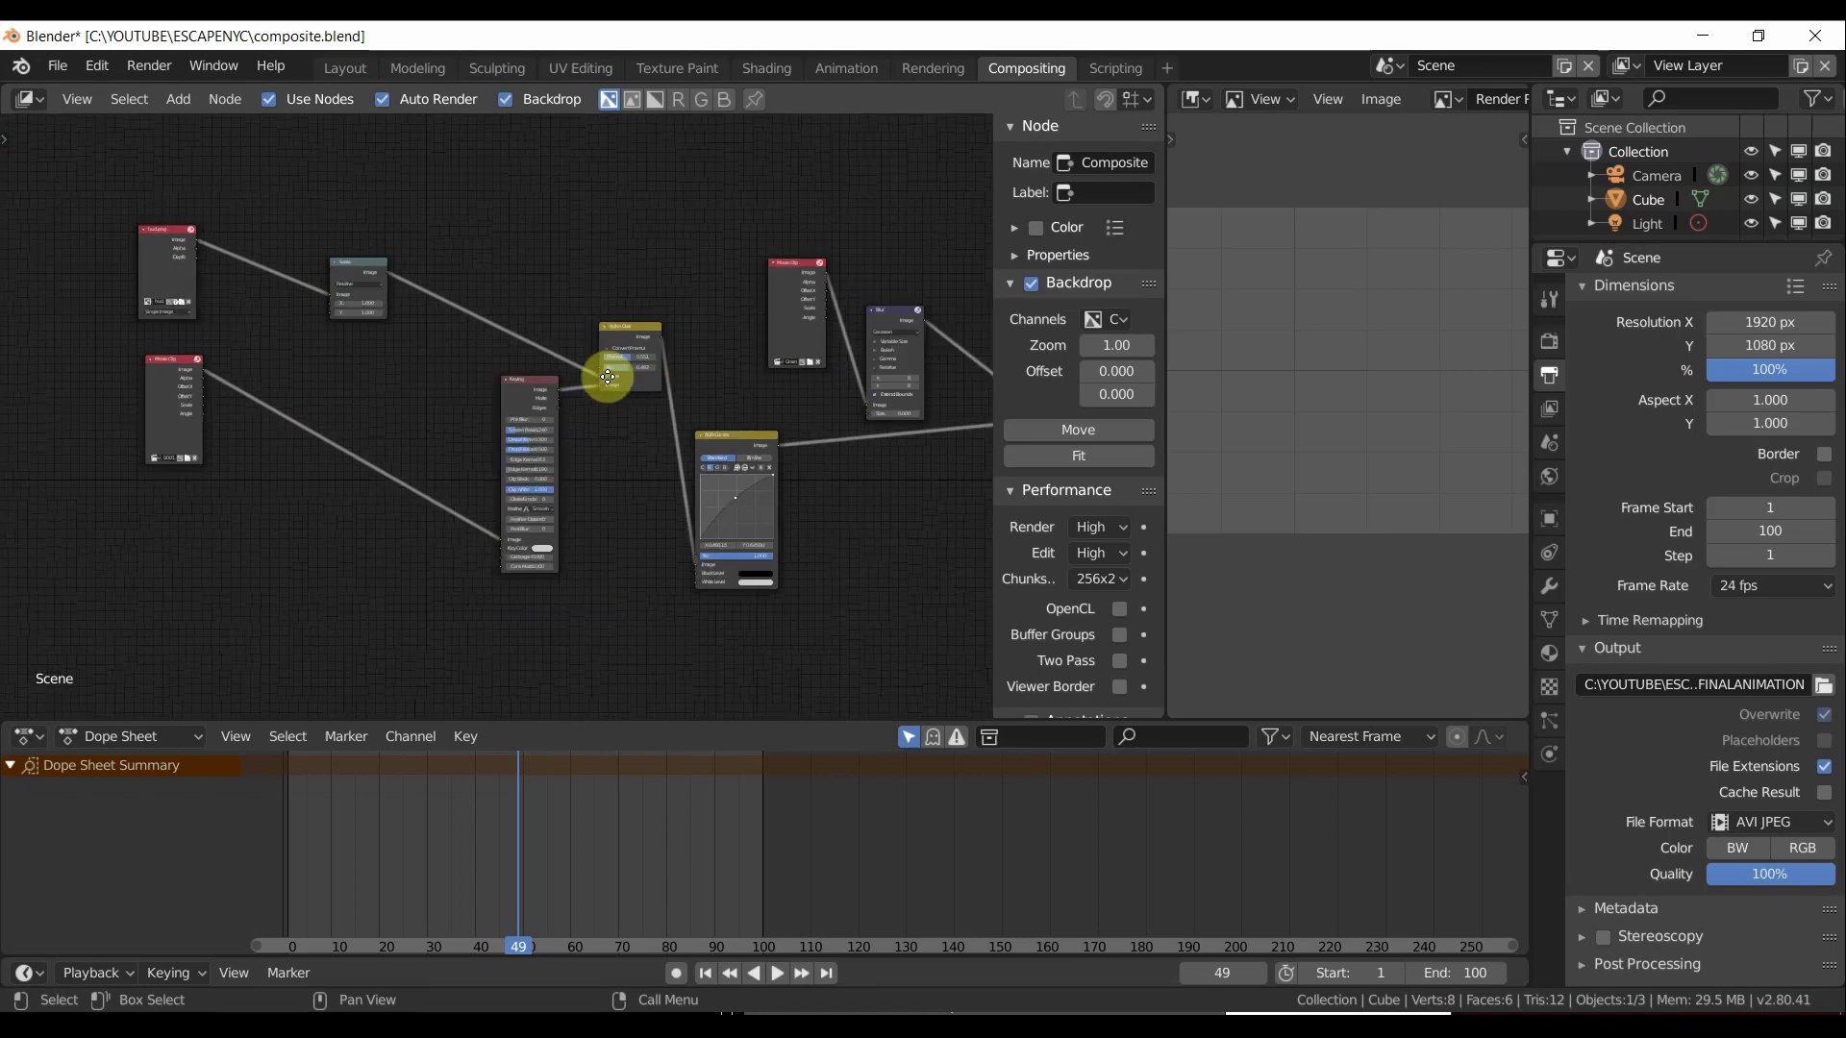
pyautogui.moveTo(510, 392); pyautogui.dragTo(466, 411)
pyautogui.scroll(1, 499, 416)
pyautogui.moveTo(279, 375); pyautogui.dragTo(432, 403, button='middle')
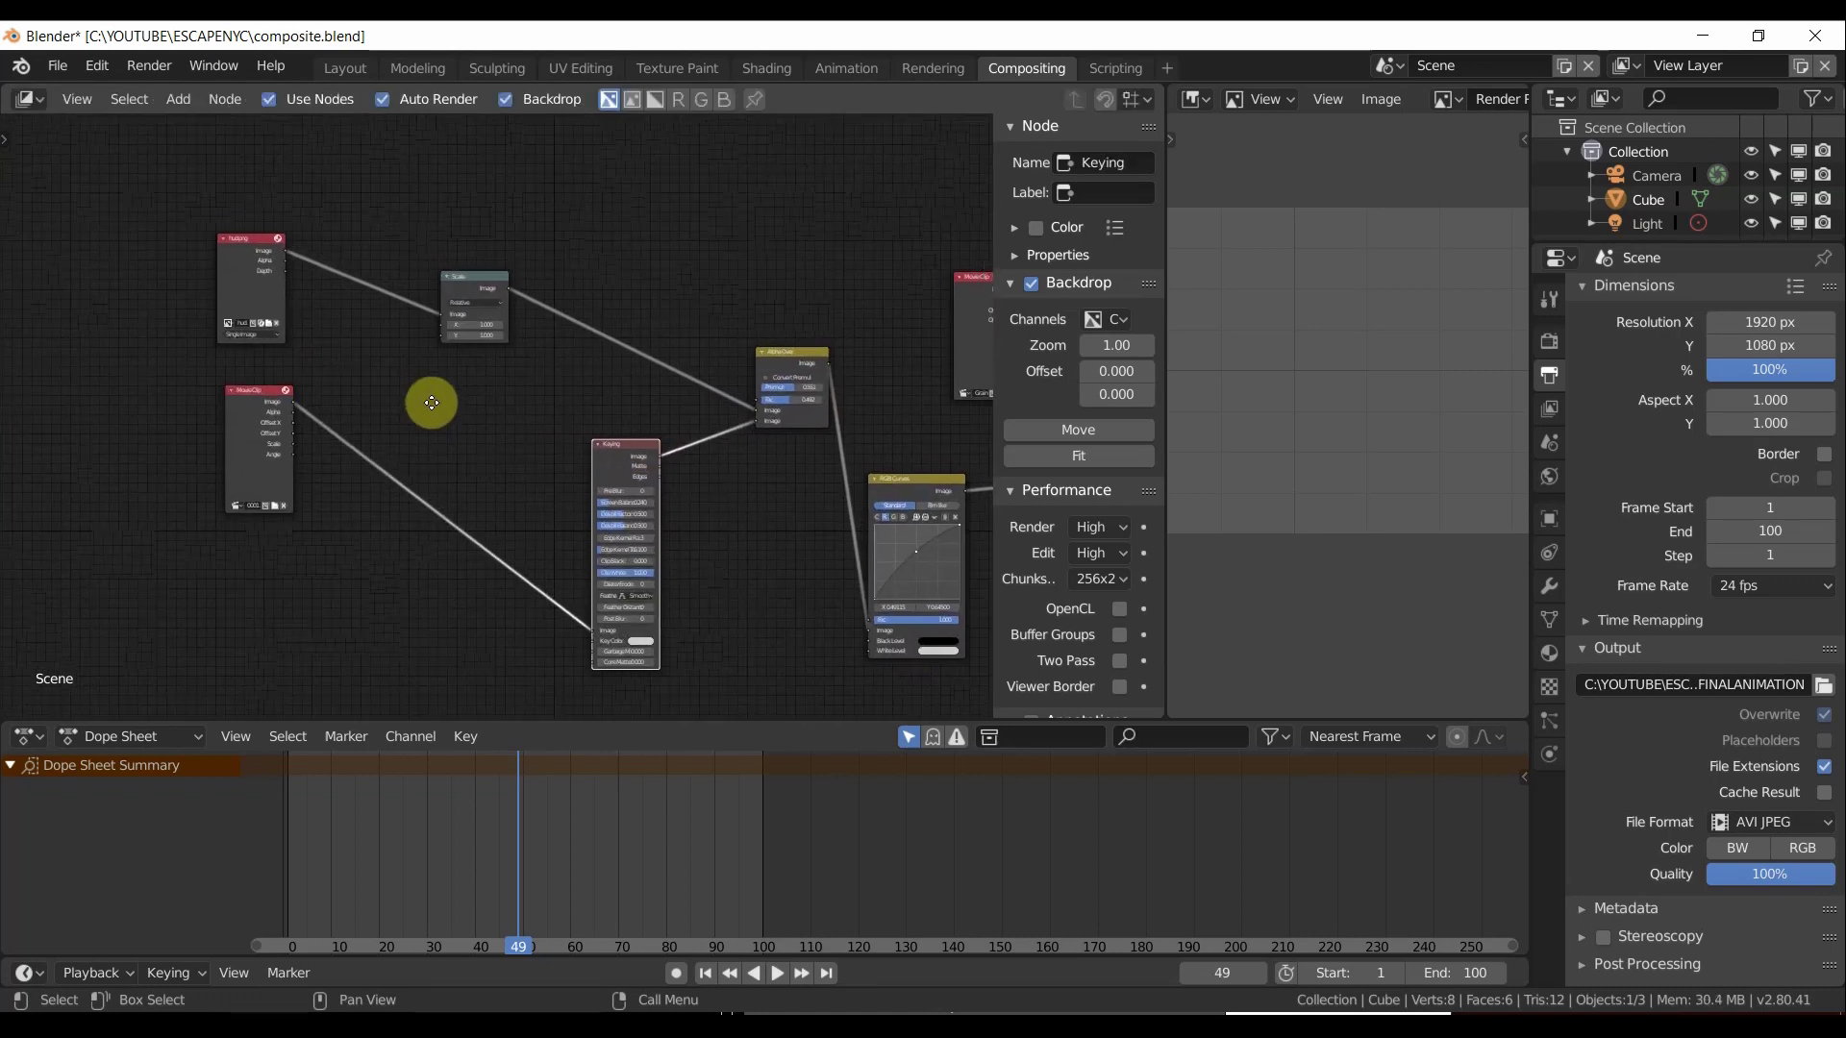
# Examine the settings of the second Movie Clip, its Blur node and the final Alpha Over node.
pyautogui.hscroll(4, 432, 403)
pyautogui.scroll(3, 650, 399)
pyautogui.moveTo(659, 411); pyautogui.dragTo(214, 443, button='middle')
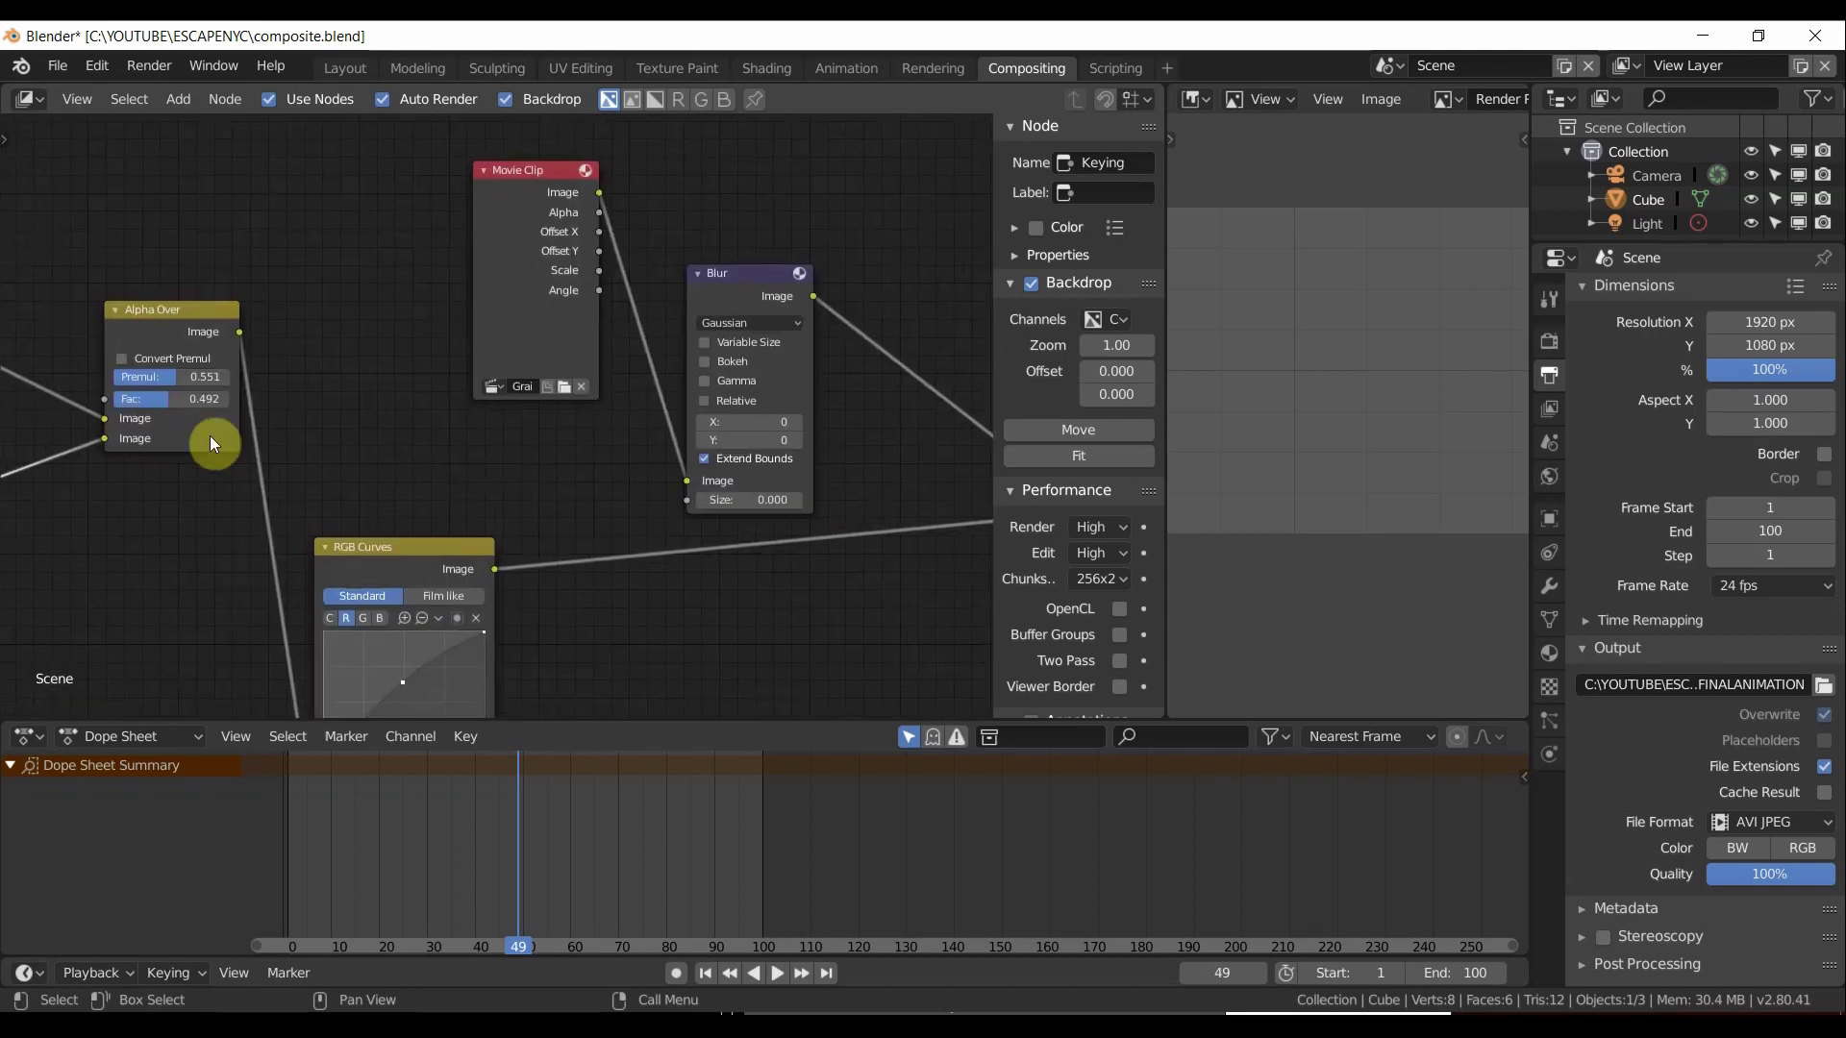
pyautogui.scroll(-1, 486, 454)
pyautogui.moveTo(487, 454); pyautogui.dragTo(289, 436, button='middle')
pyautogui.scroll(1, 556, 451)
pyautogui.scroll(2, 734, 474)
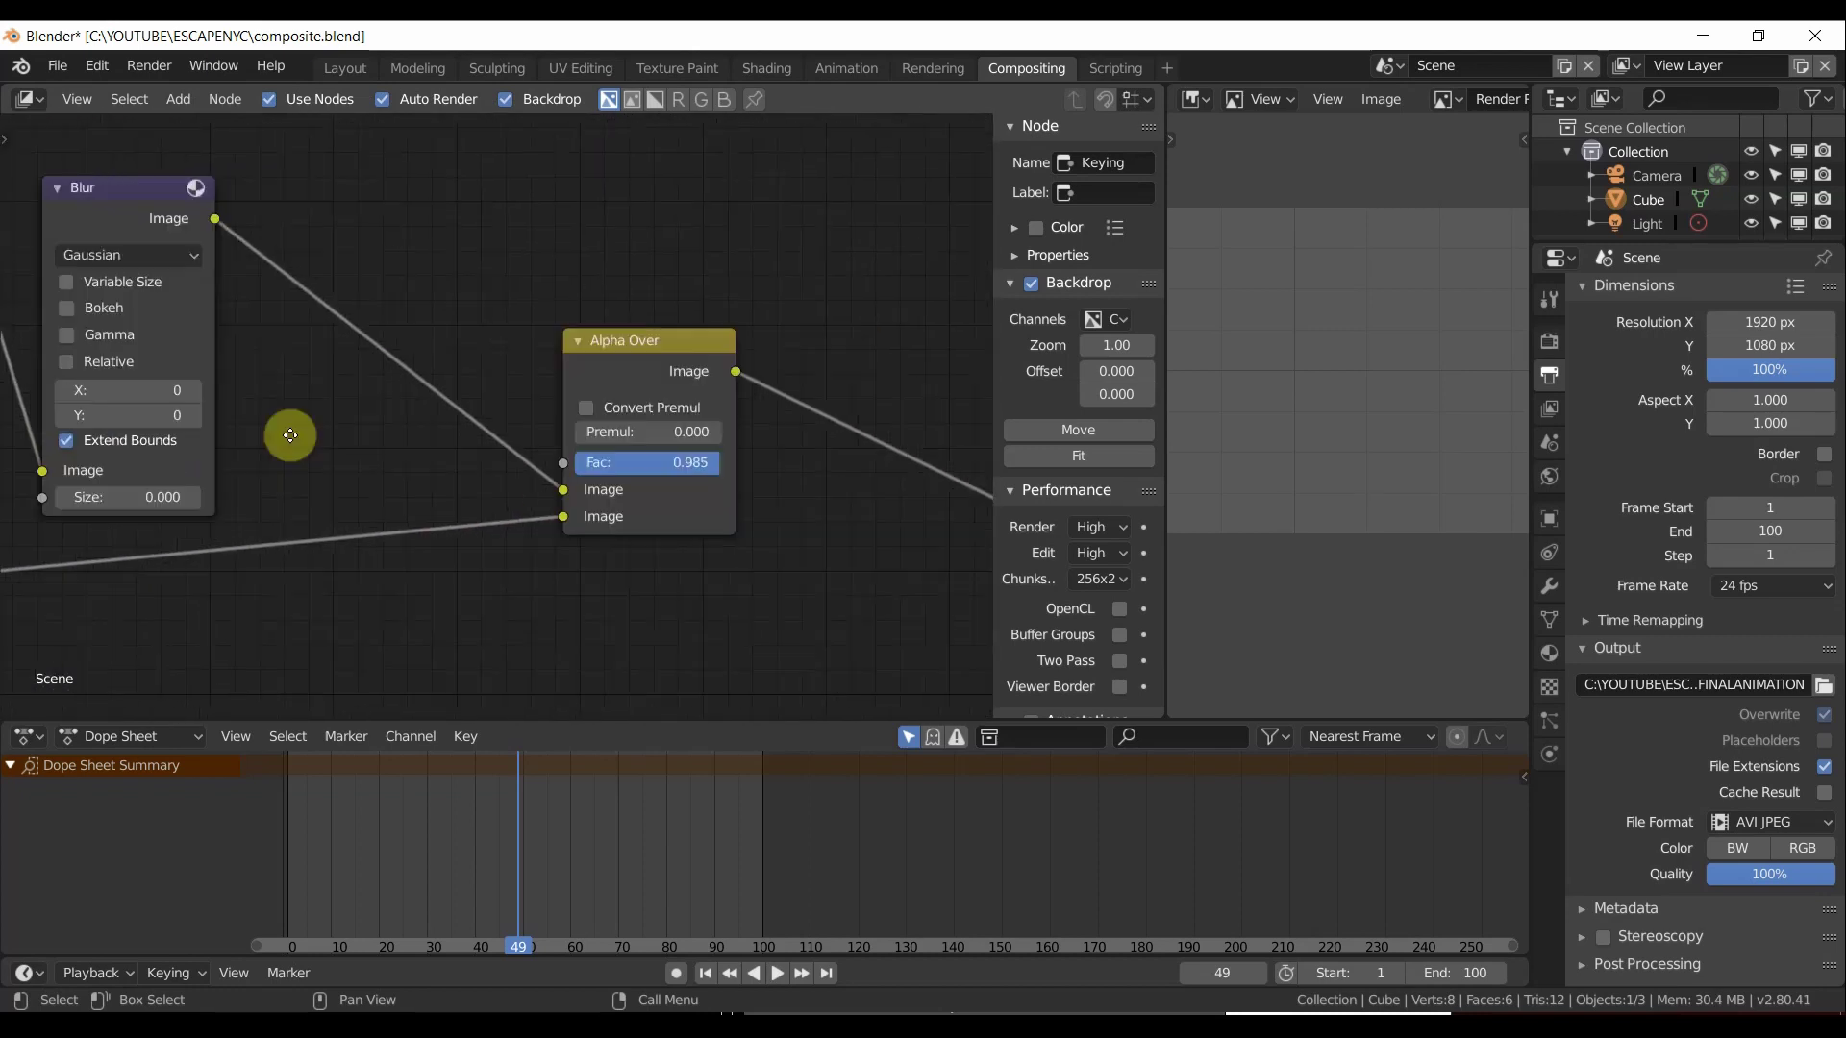
pyautogui.hscroll(3, 289, 435)
pyautogui.moveTo(700, 496); pyautogui.dragTo(432, 478, button='middle')
pyautogui.moveTo(272, 431); pyautogui.dragTo(783, 498, button='middle')
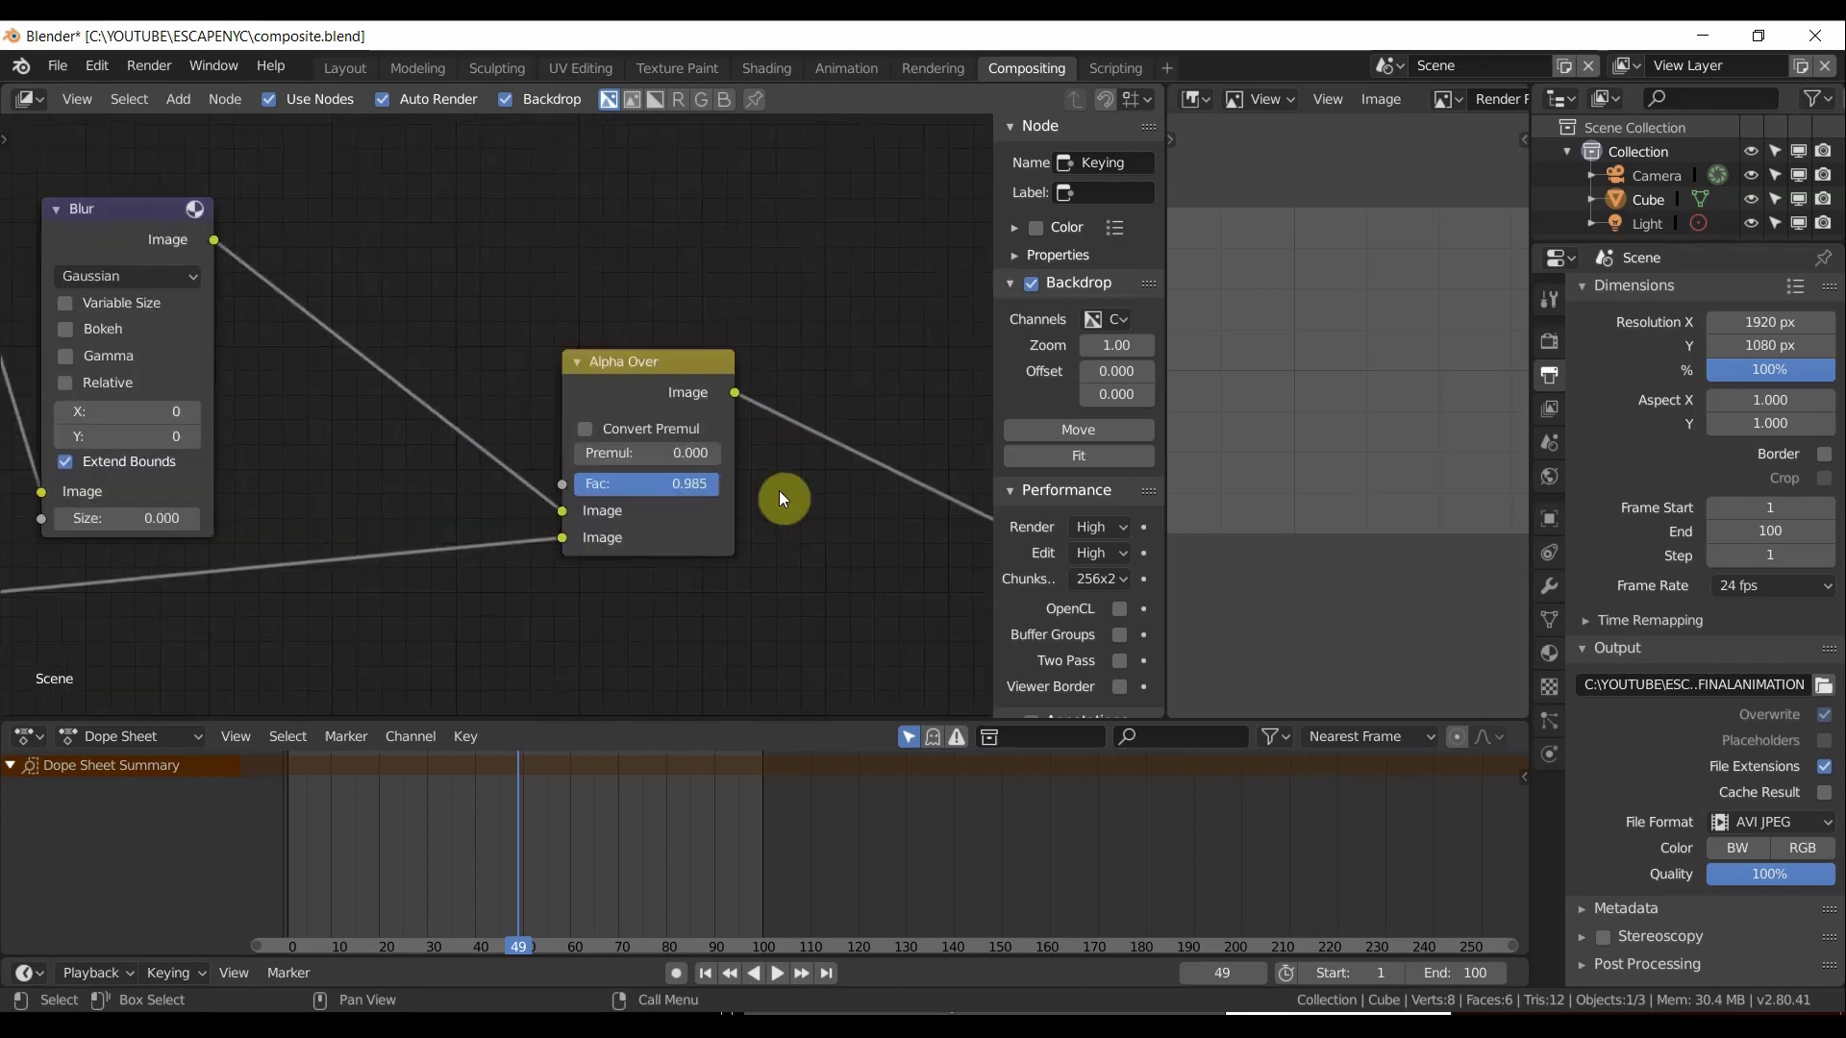
# Enlarge the node editor by shrinking the Dope Sheet area beneath it, and bring the full compositing chain into view.
pyautogui.scroll(-1, 466, 442)
pyautogui.hscroll(-4, 433, 538)
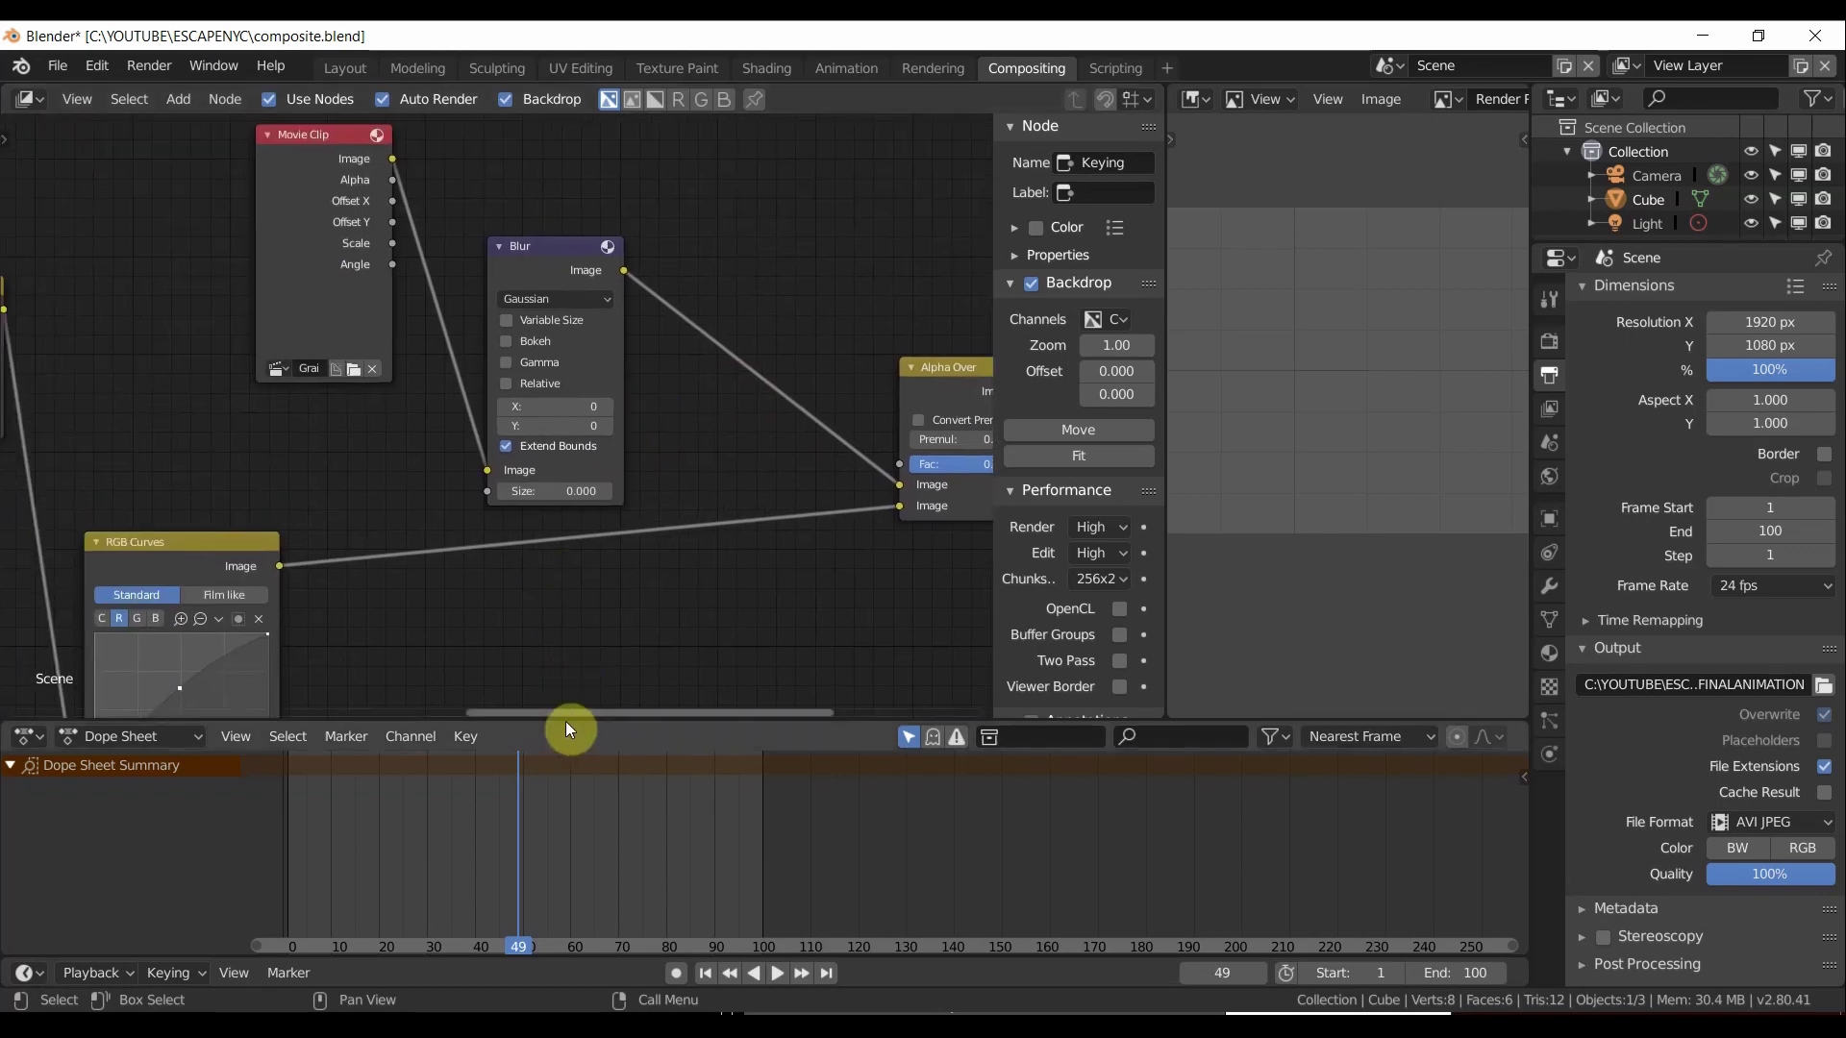
pyautogui.moveTo(560, 721); pyautogui.dragTo(543, 912)
pyautogui.moveTo(499, 688); pyautogui.dragTo(818, 607, button='middle')
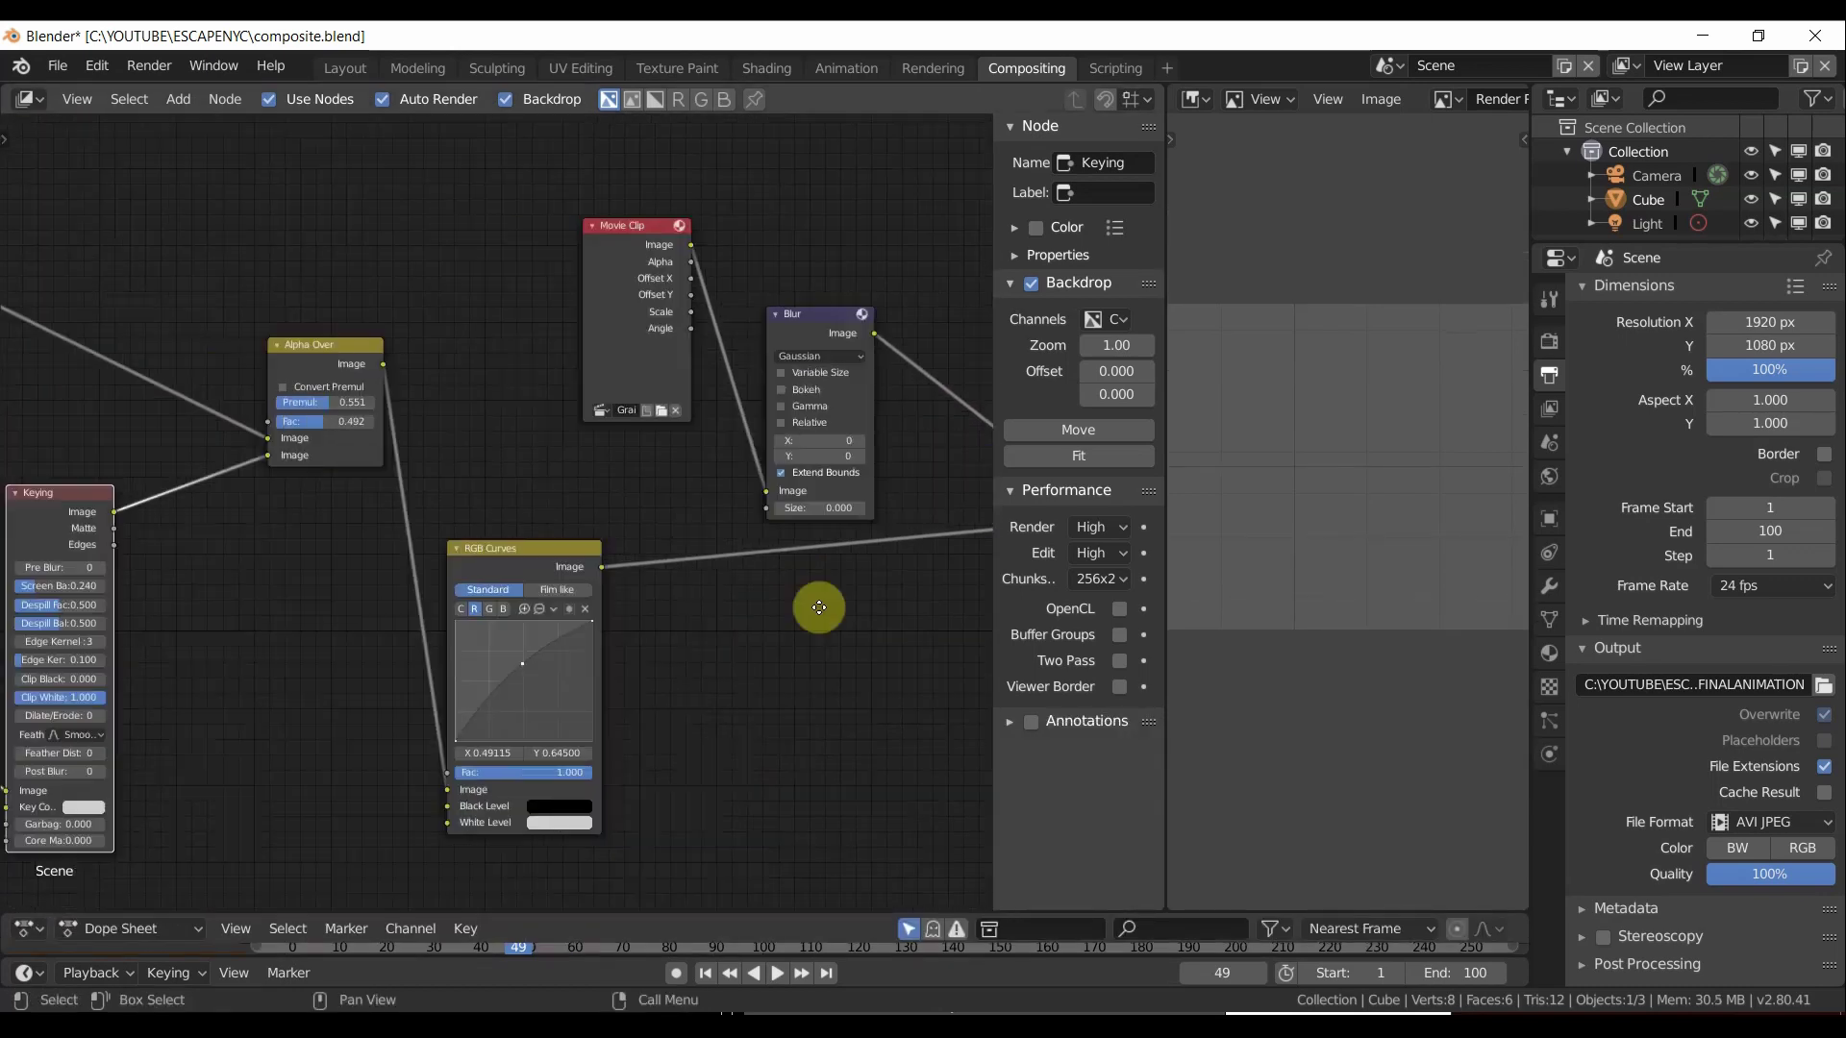
pyautogui.scroll(-3, 692, 536)
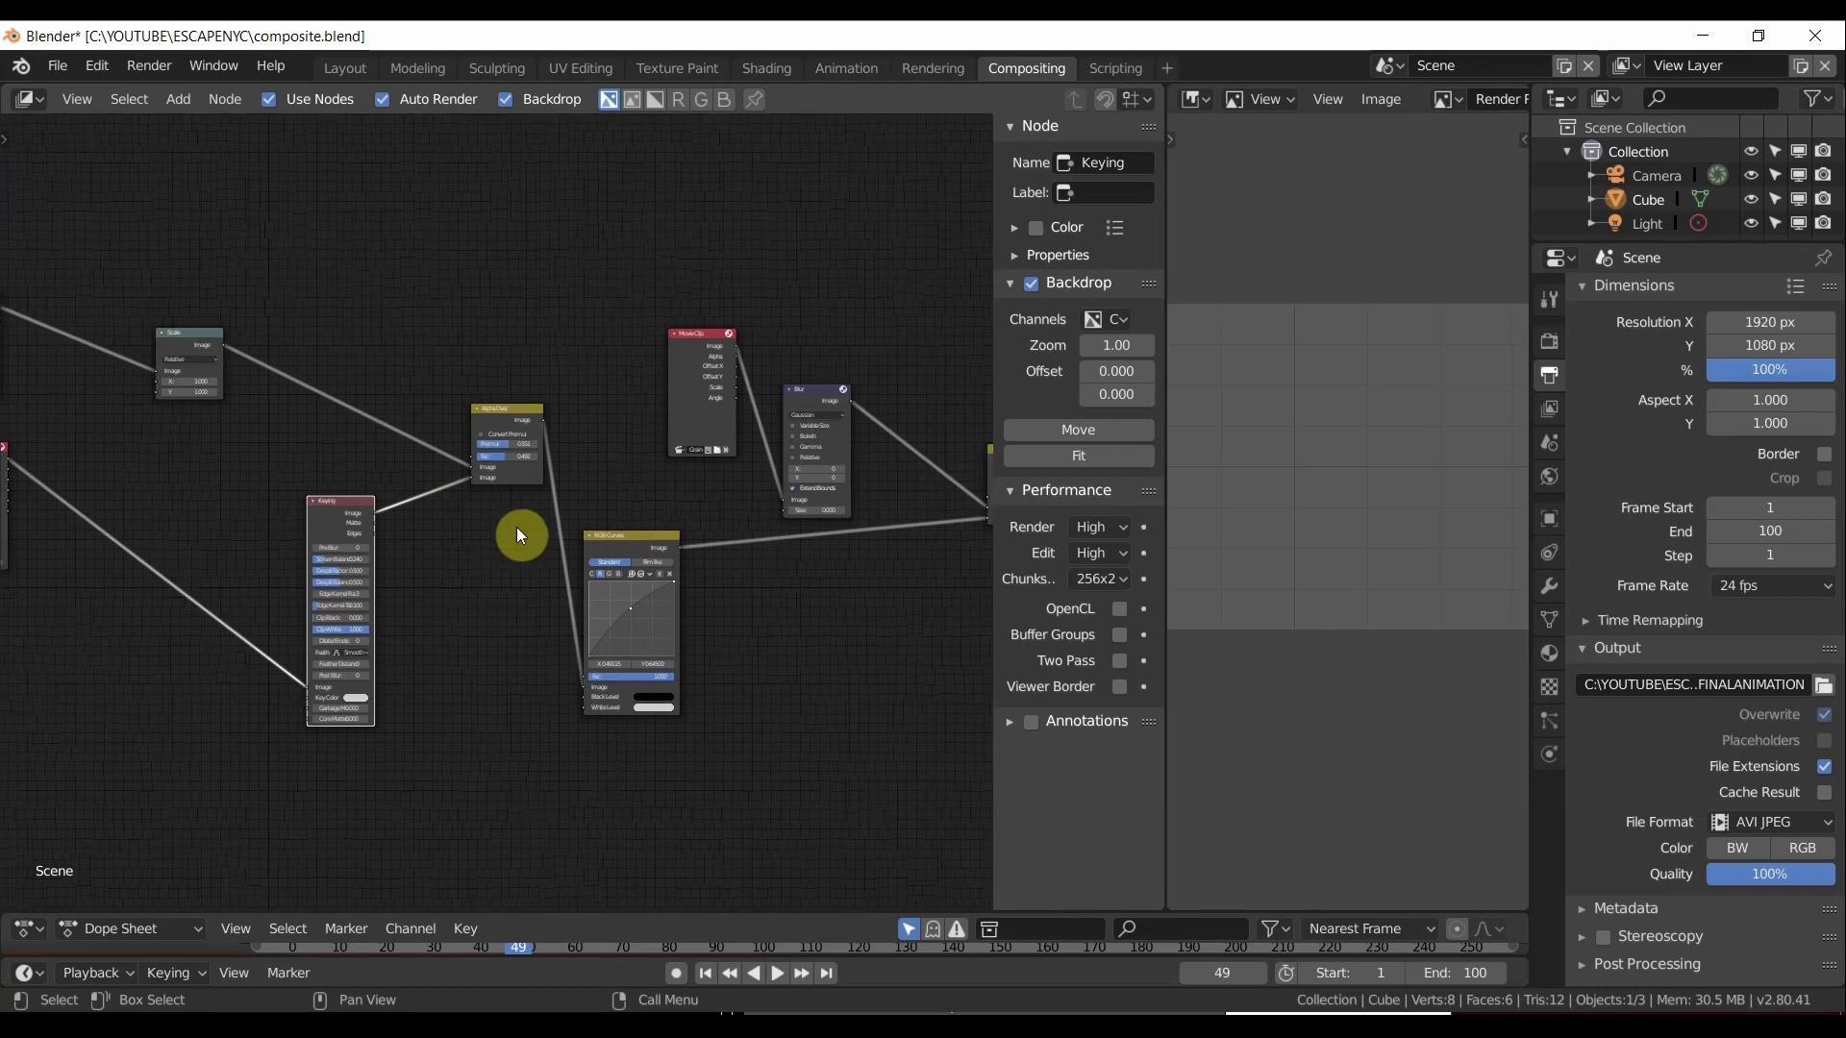
pyautogui.scroll(-3, 539, 535)
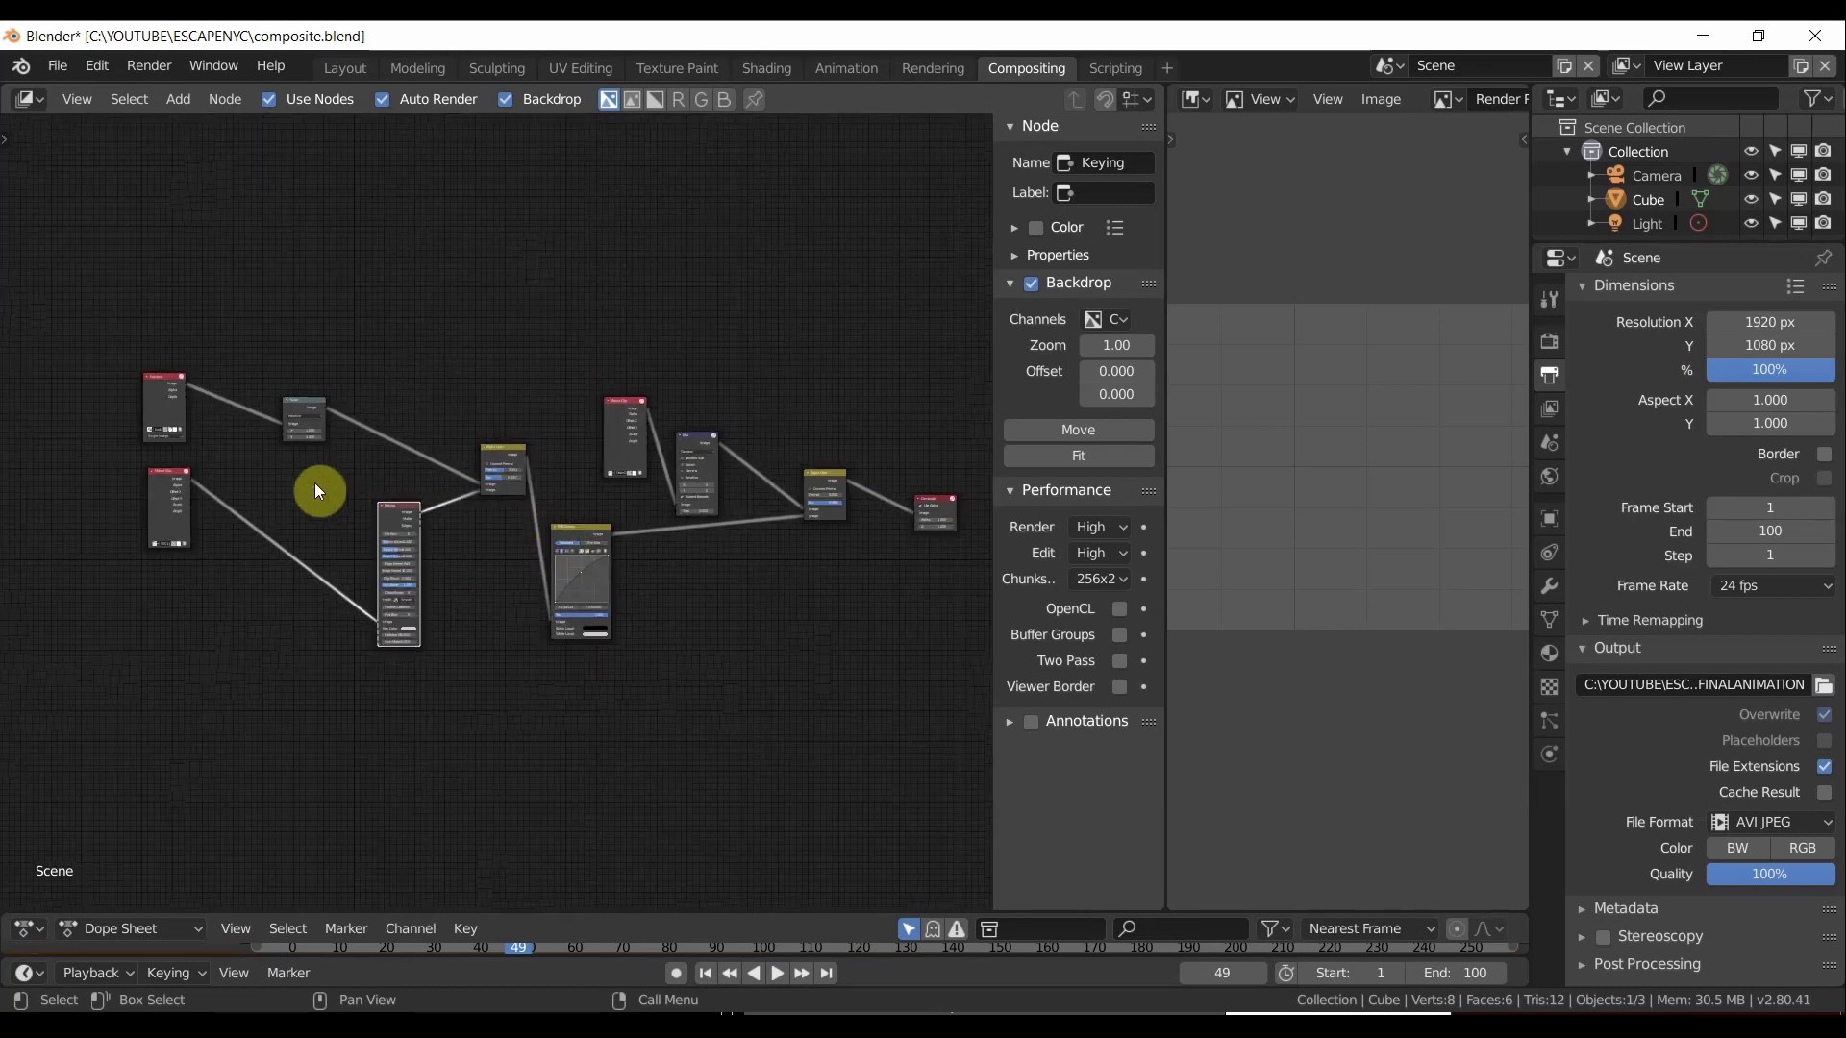
pyautogui.scroll(5, 218, 492)
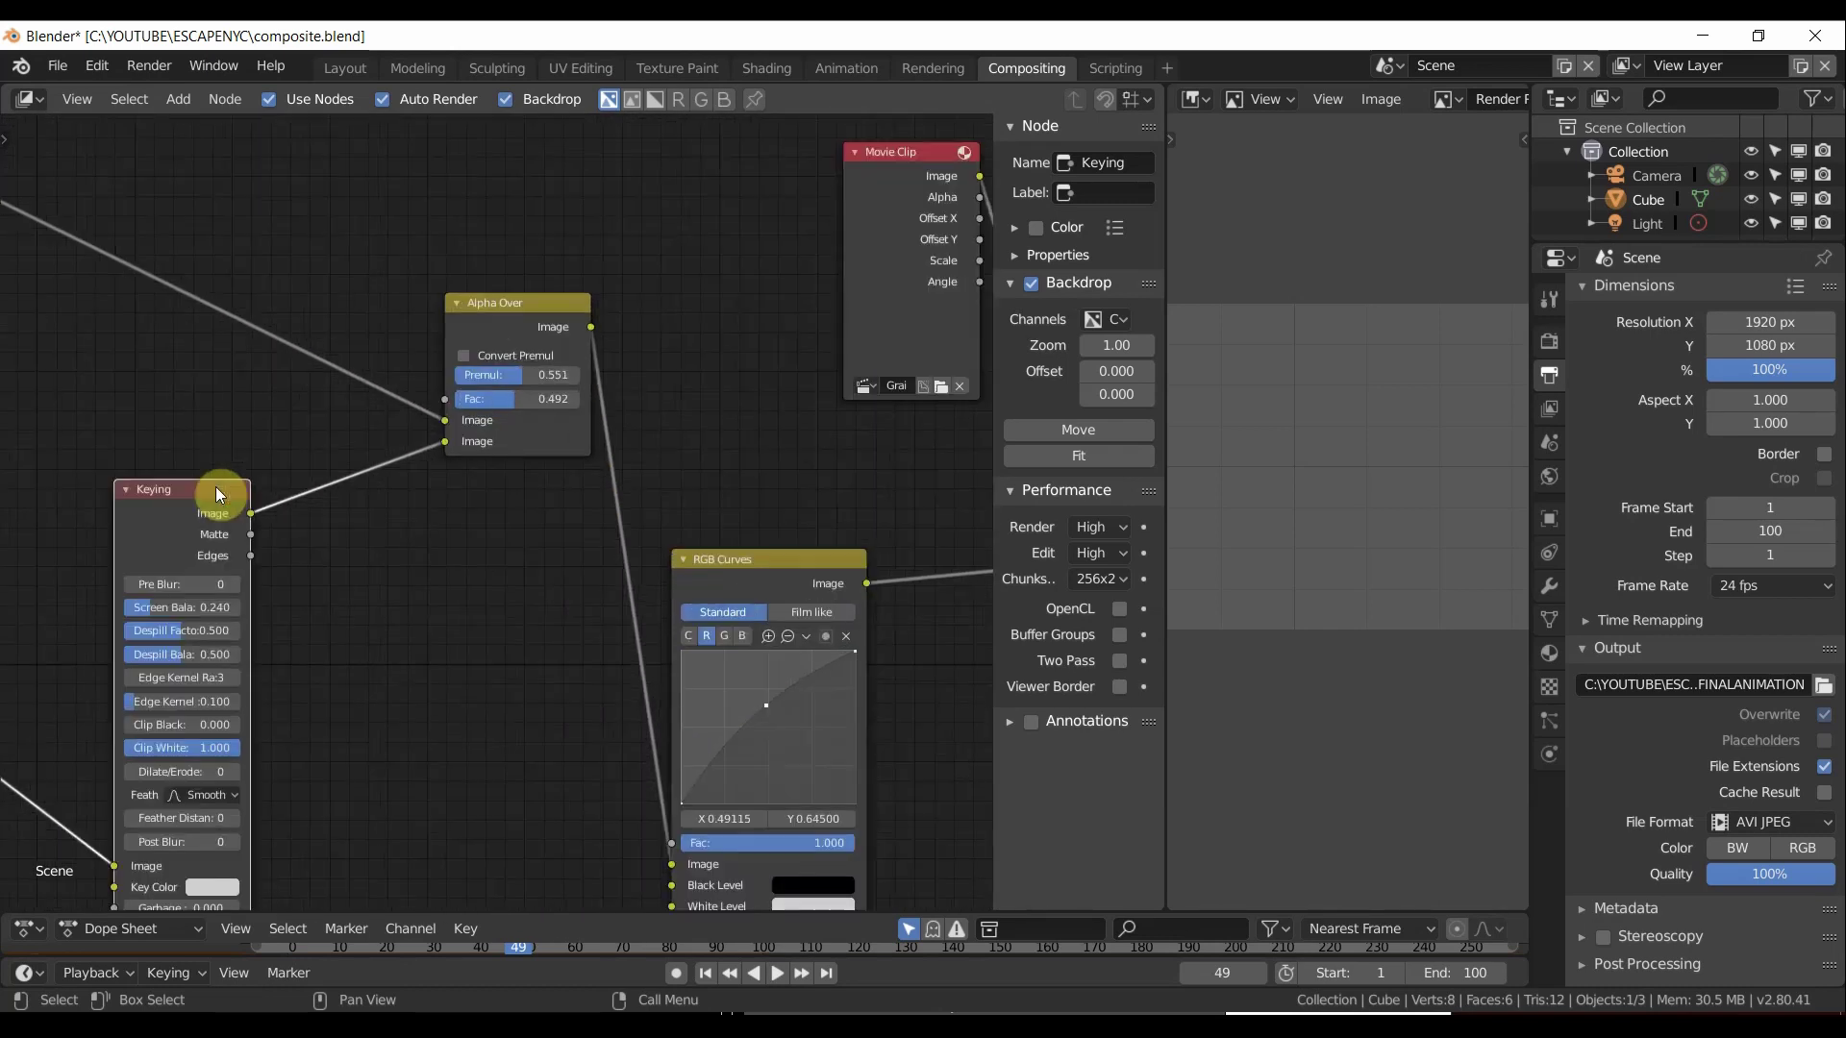
pyautogui.moveTo(218, 492); pyautogui.dragTo(713, 528, button='middle')
pyautogui.scroll(-4, 713, 529)
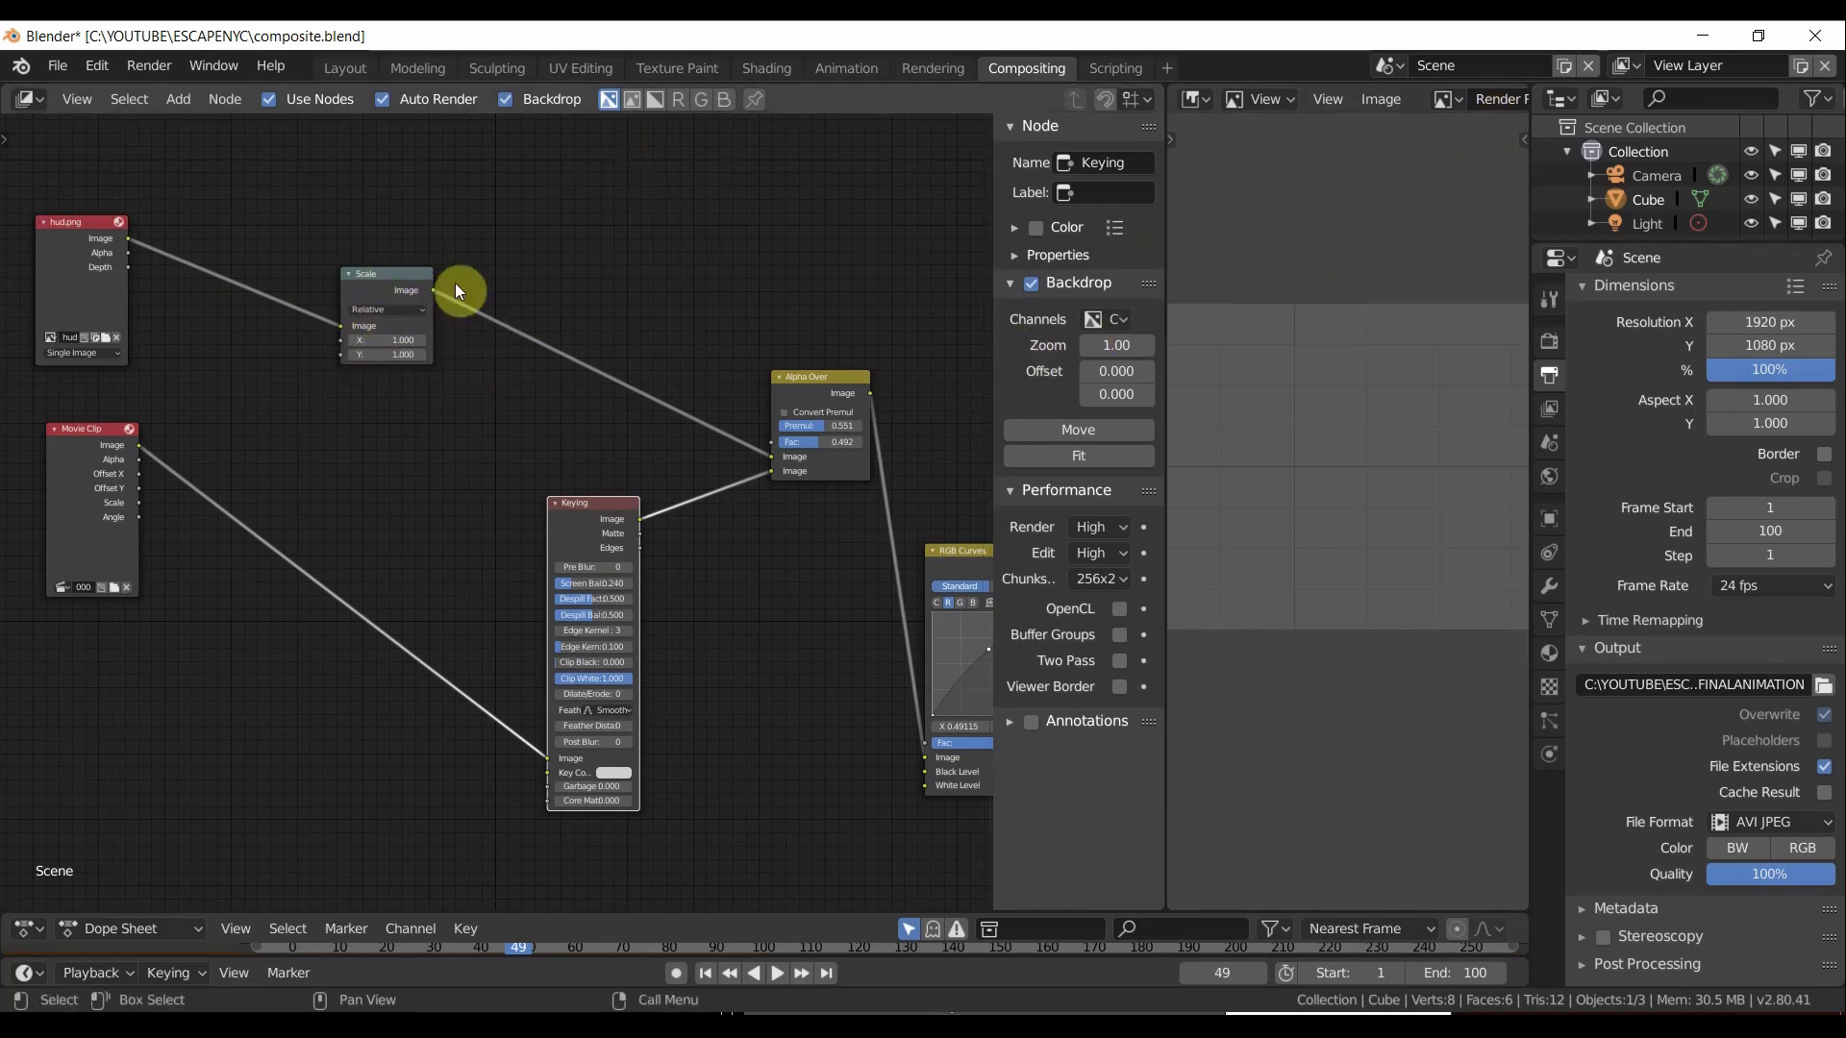
# Render frame 49 through the compositor and widen the Render Result viewer beside the node editor.
pyautogui.click(413, 100)
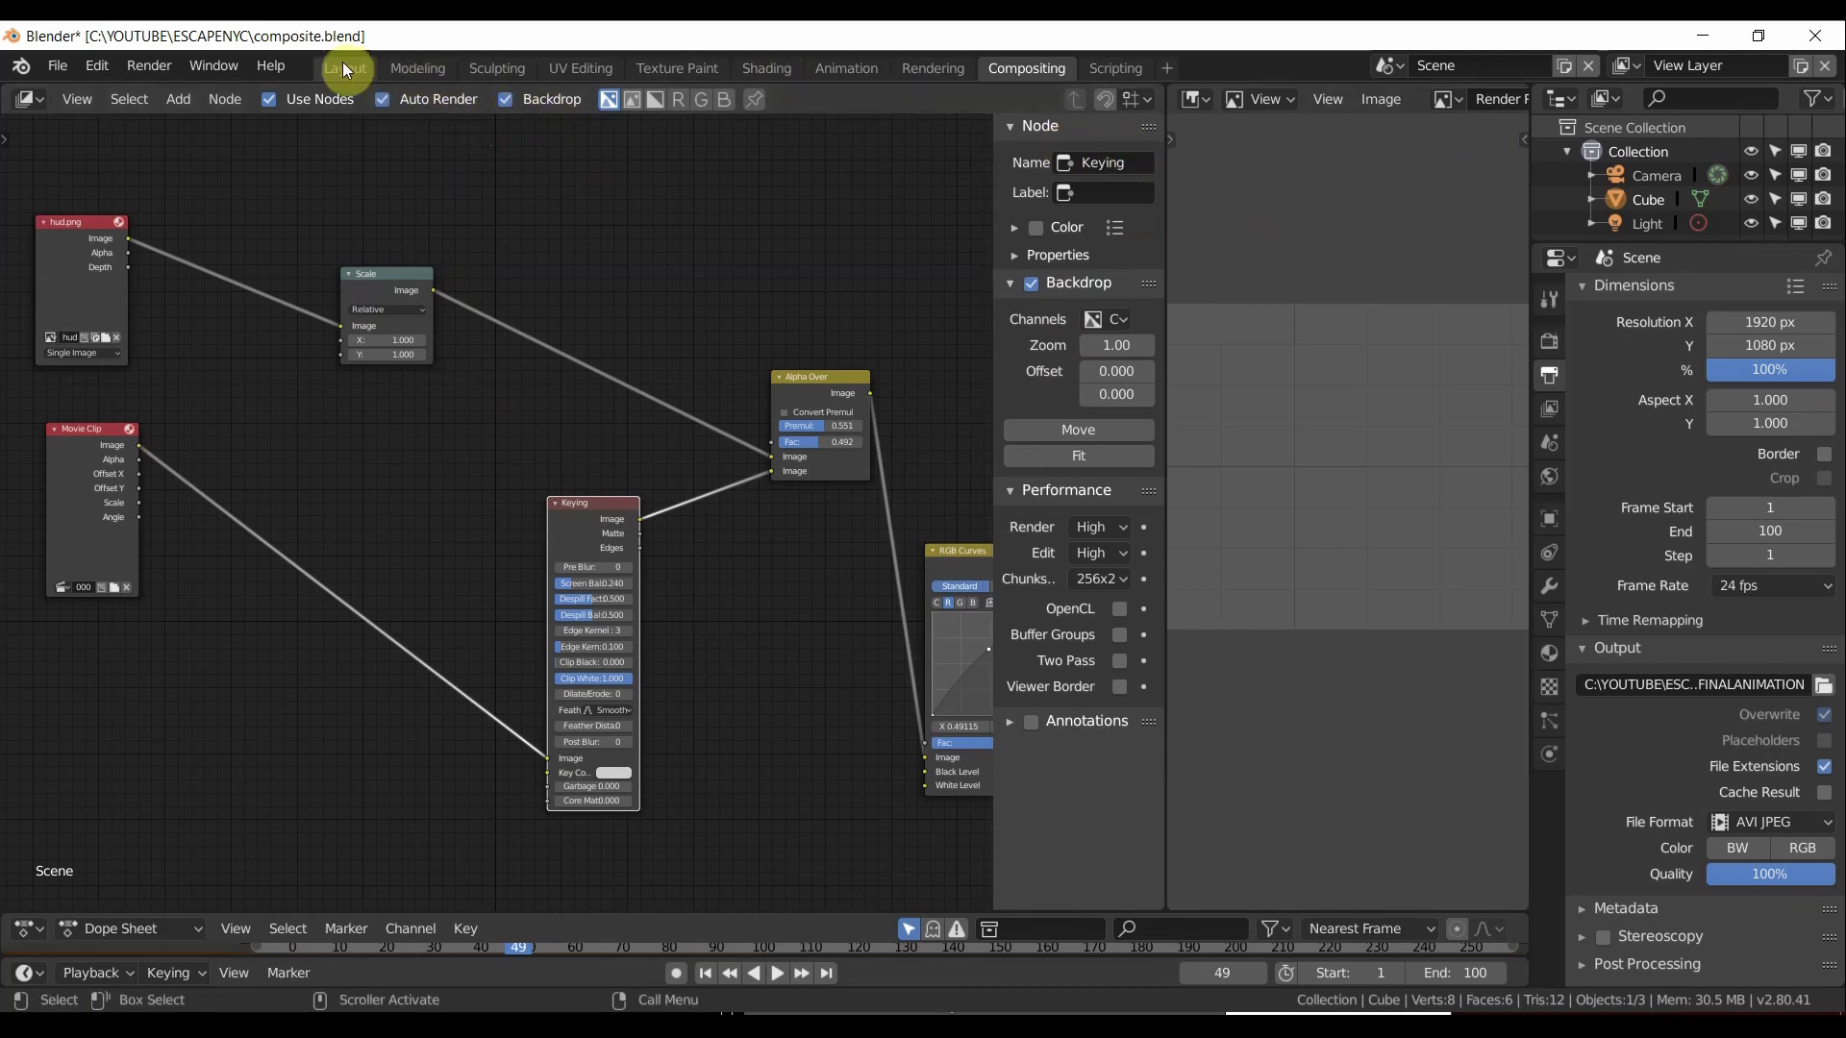
pyautogui.click(149, 65)
pyautogui.click(177, 93)
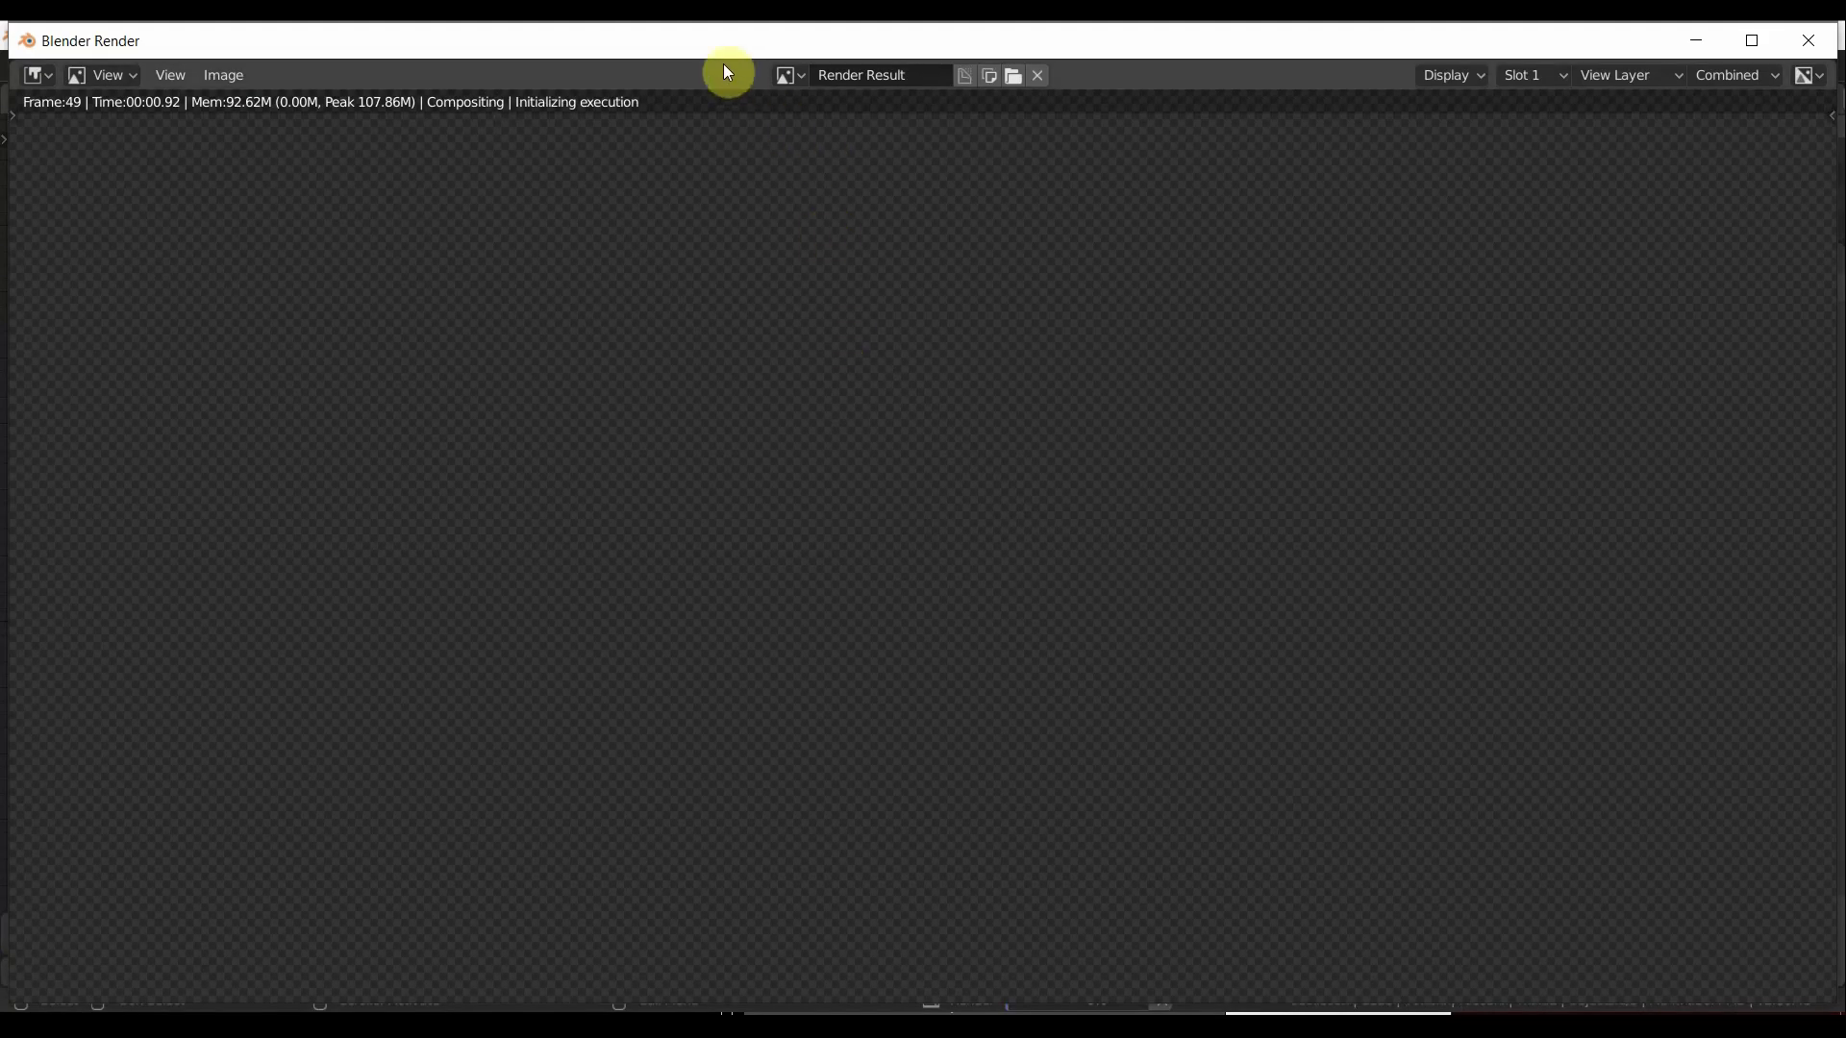
pyautogui.moveTo(694, 42); pyautogui.dragTo(625, 498)
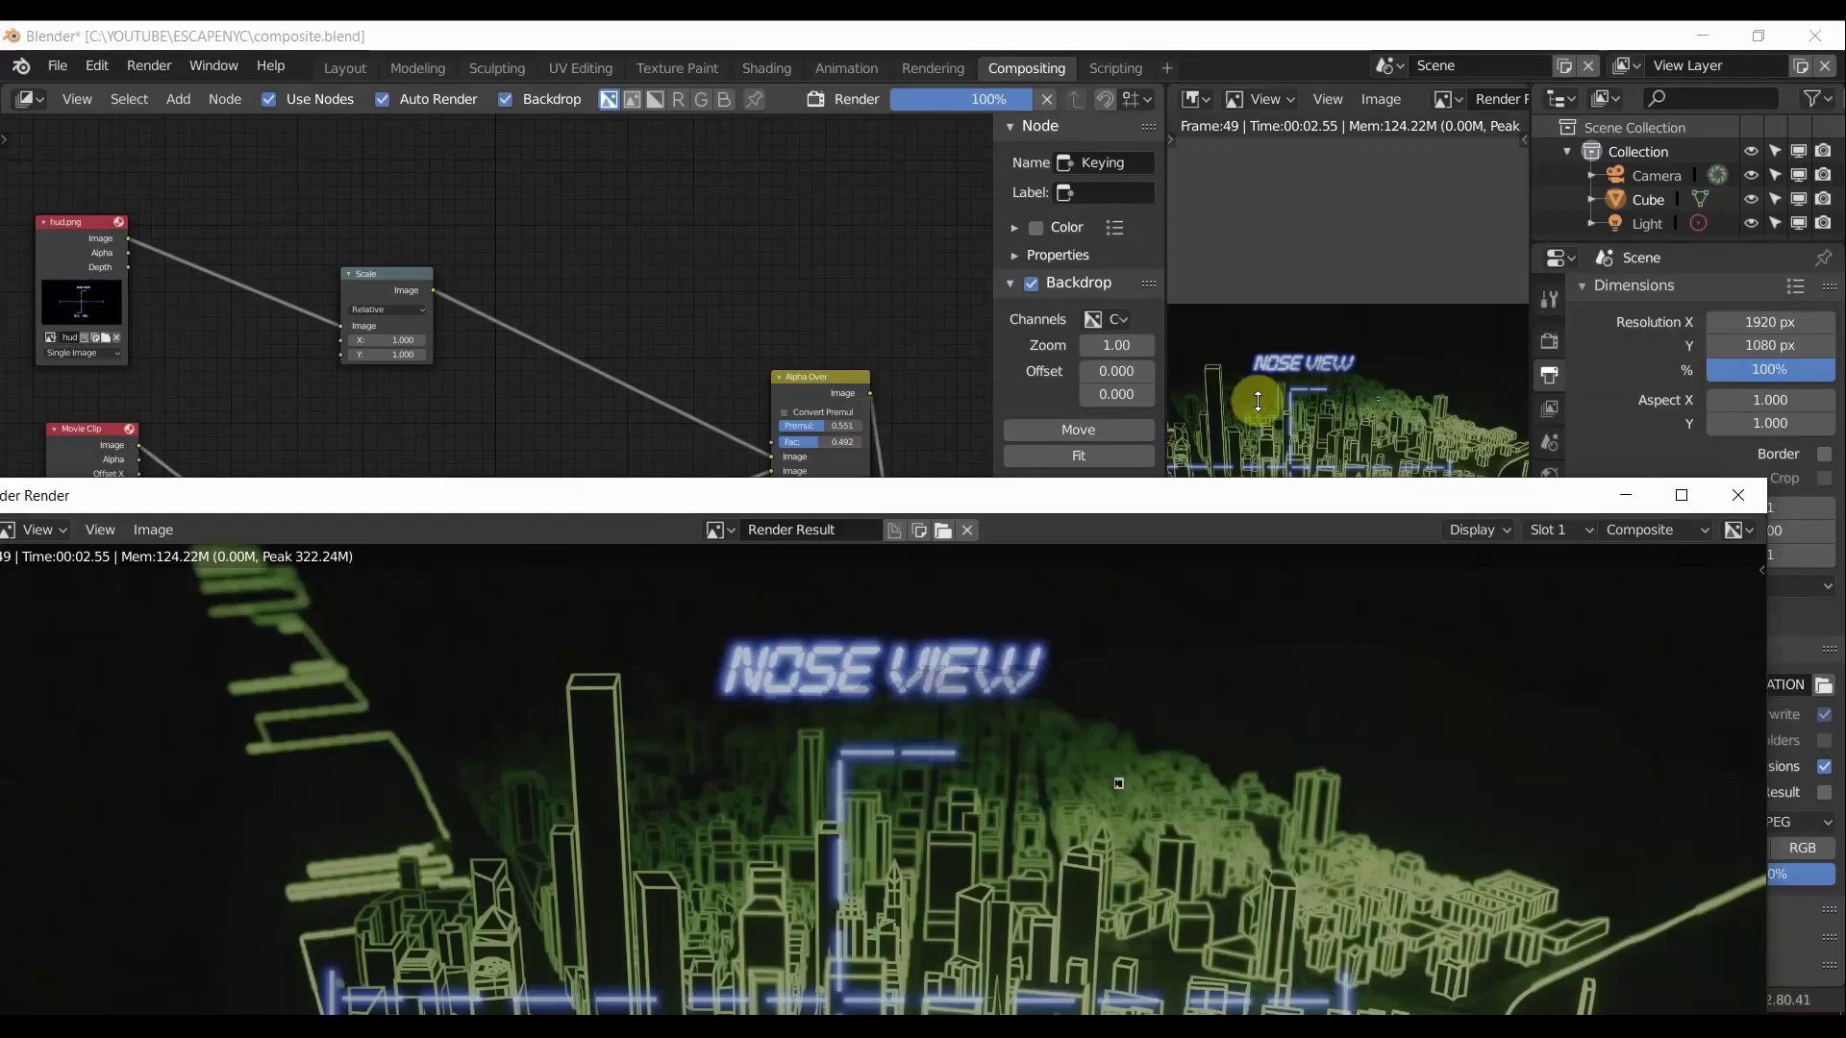
pyautogui.moveTo(1616, 496); pyautogui.dragTo(1480, 420)
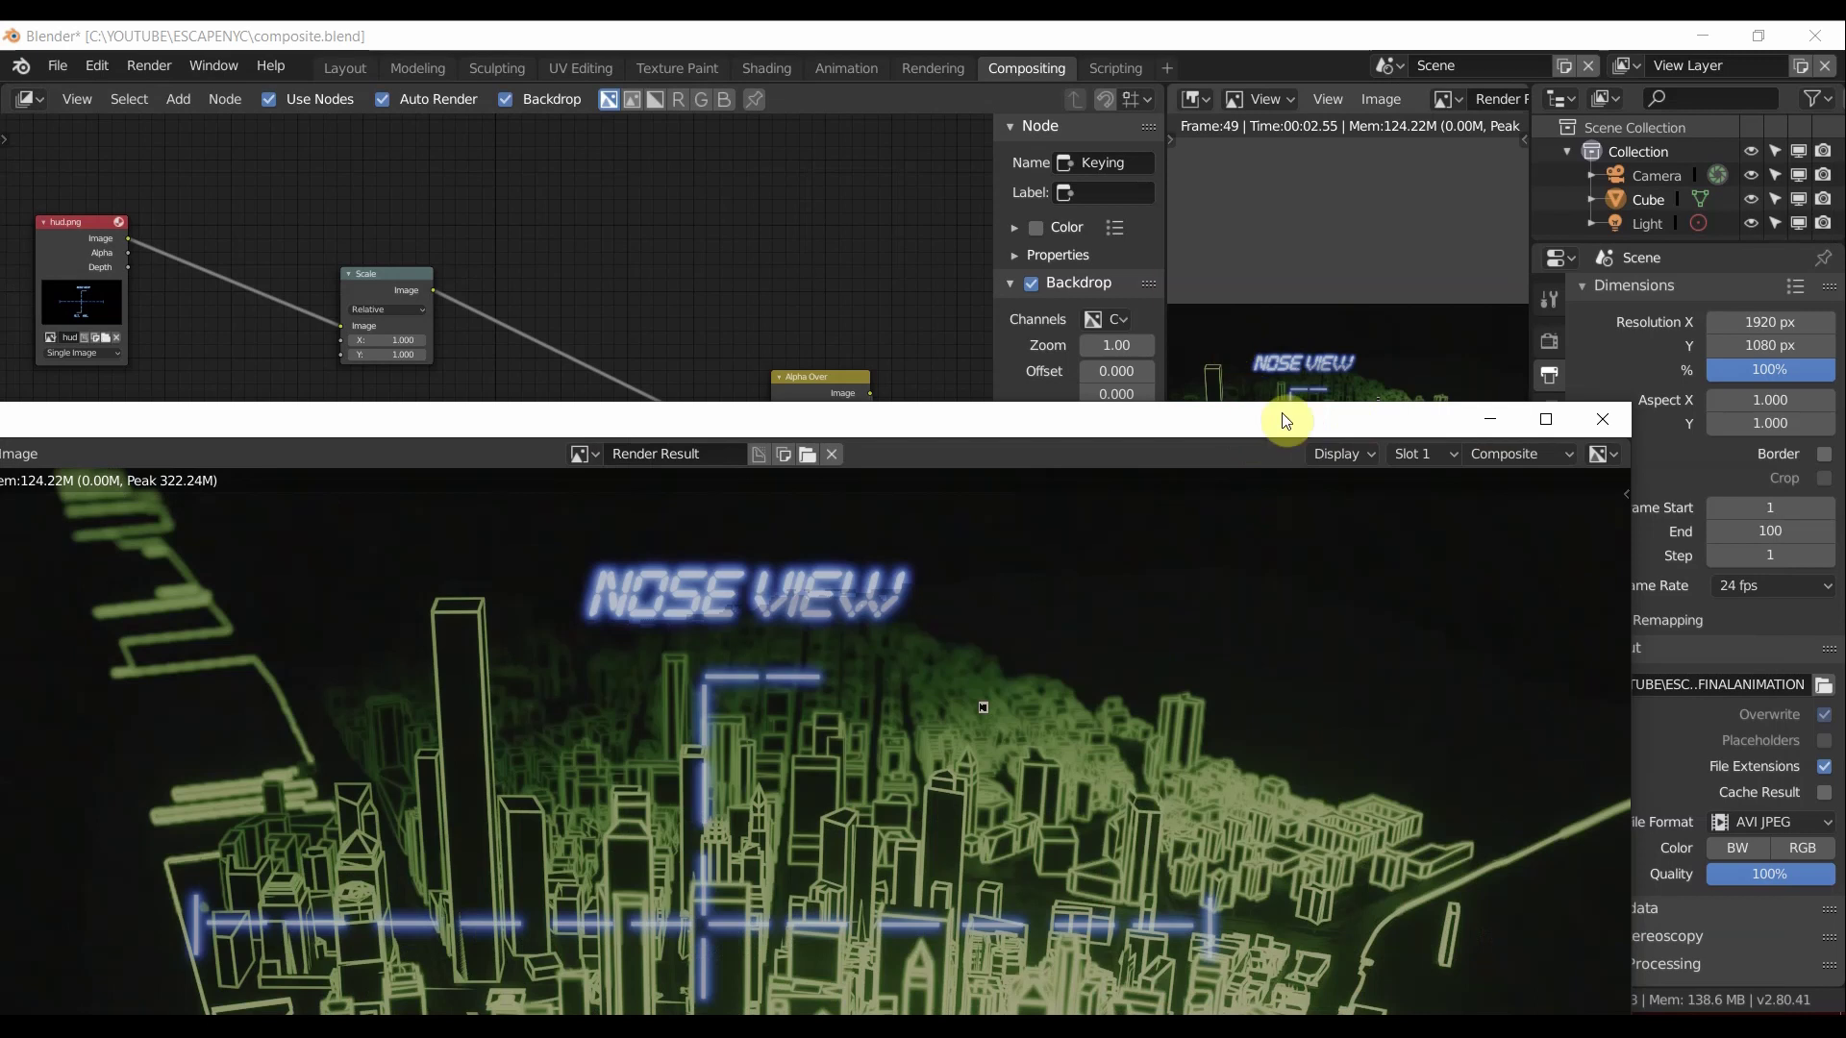
pyautogui.press('Escape')
pyautogui.moveTo(1166, 439); pyautogui.dragTo(966, 443)
pyautogui.scroll(4, 1255, 490)
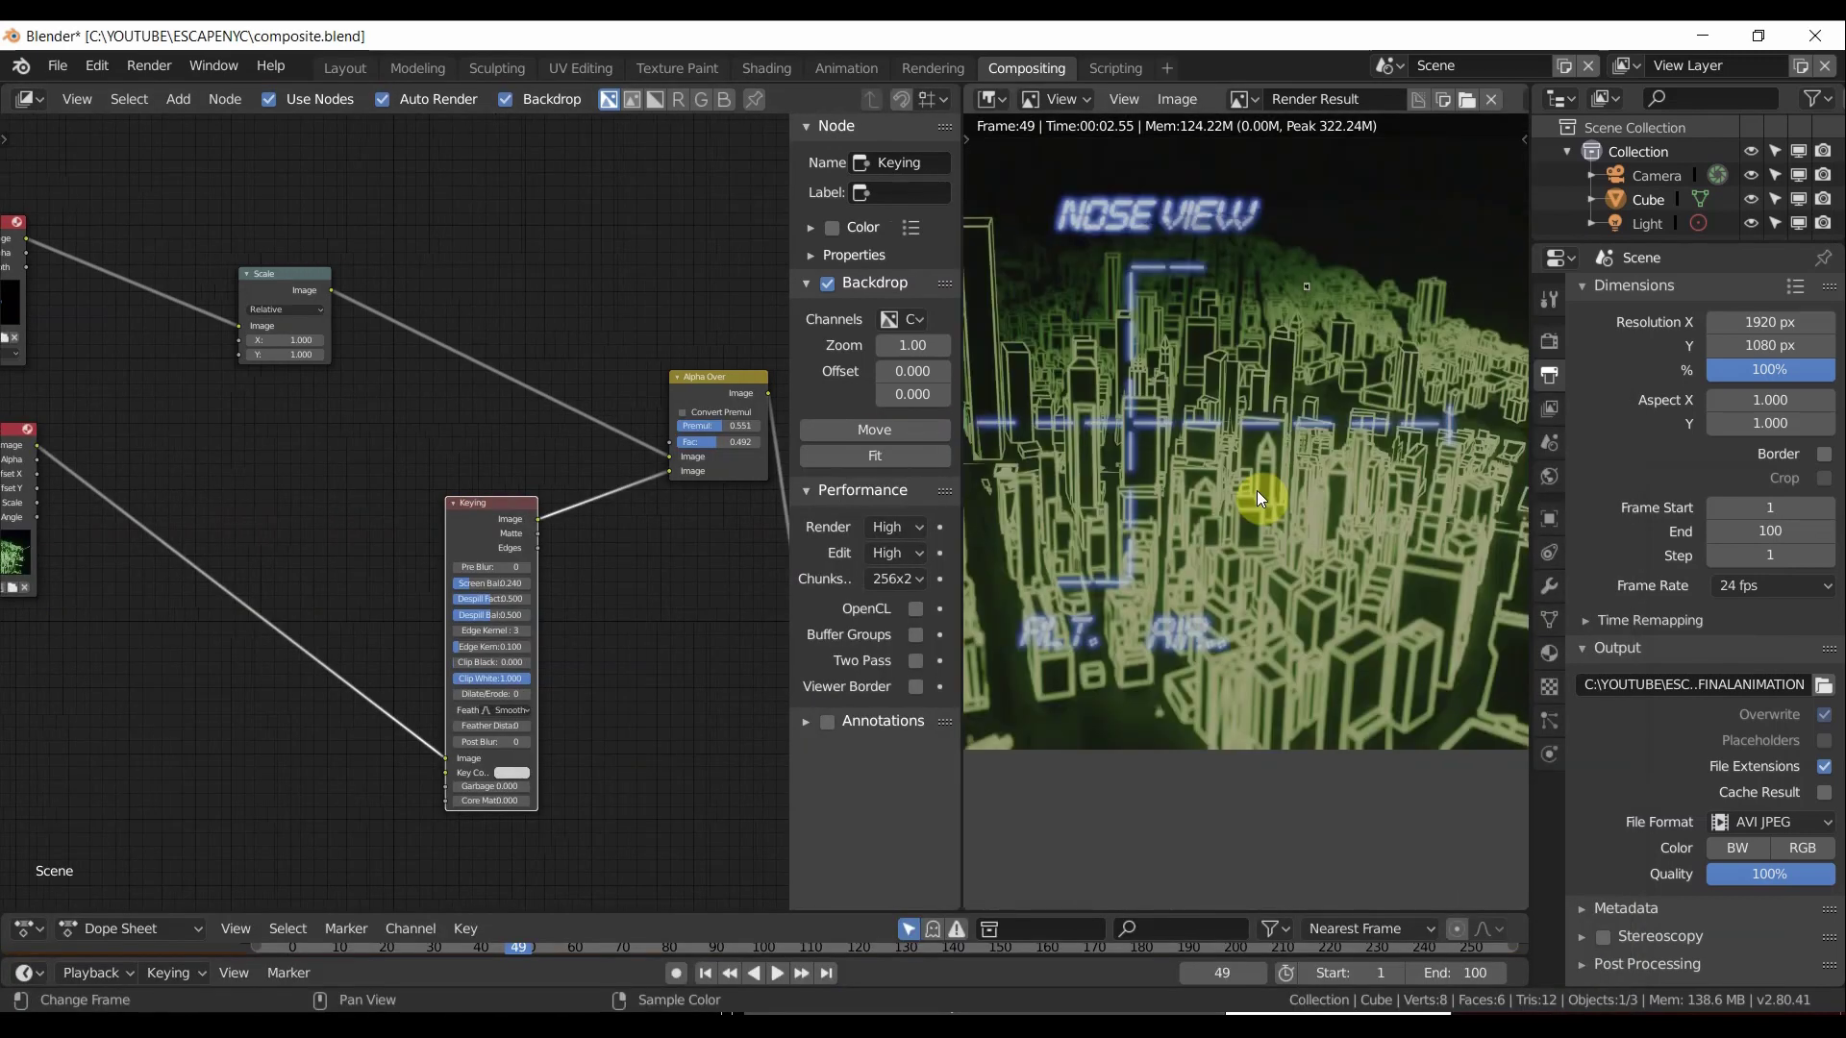
# Examine the hud.png, Scale, first Movie Clip, Keying and first Alpha Over nodes alongside the rendered composite.
pyautogui.moveTo(65, 310); pyautogui.dragTo(29, 354, button='middle')
pyautogui.scroll(3, 308, 359)
pyautogui.moveTo(432, 488); pyautogui.dragTo(181, 403, button='middle')
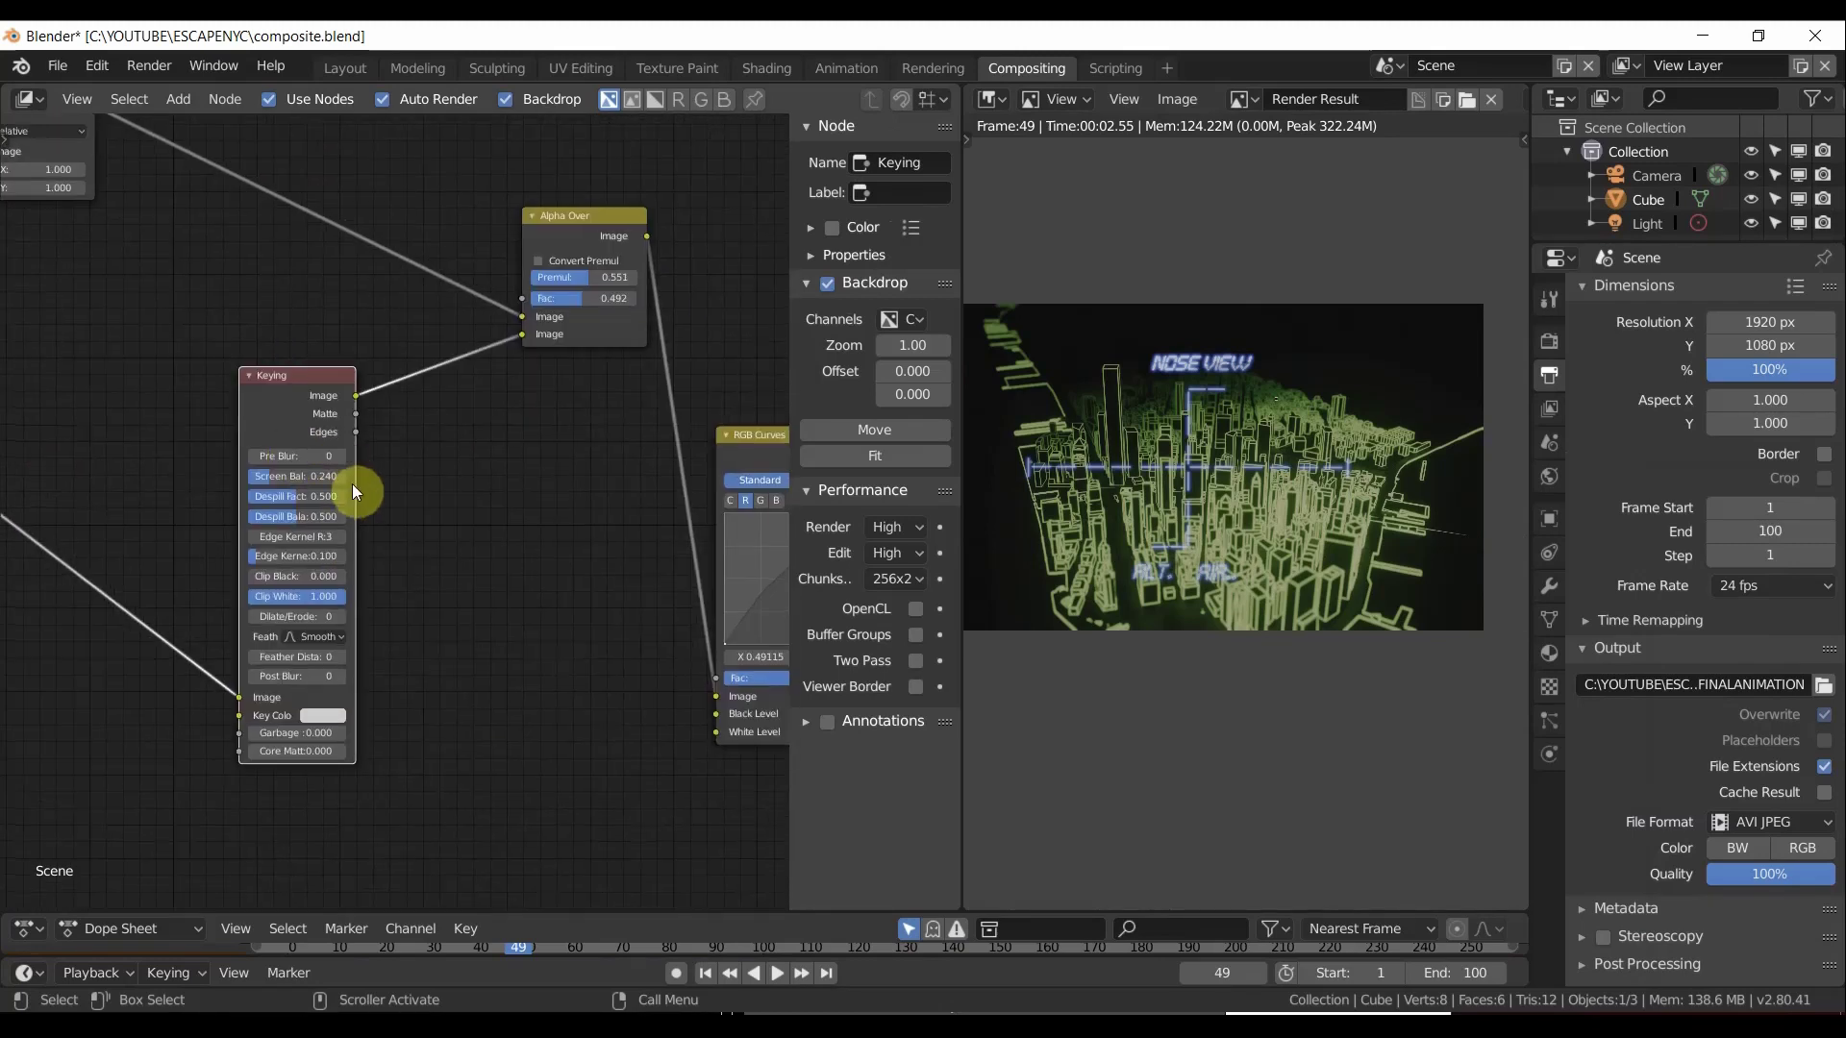
pyautogui.scroll(-2, 359, 491)
pyautogui.moveTo(379, 467); pyautogui.dragTo(586, 486, button='middle')
pyautogui.scroll(-3, 585, 519)
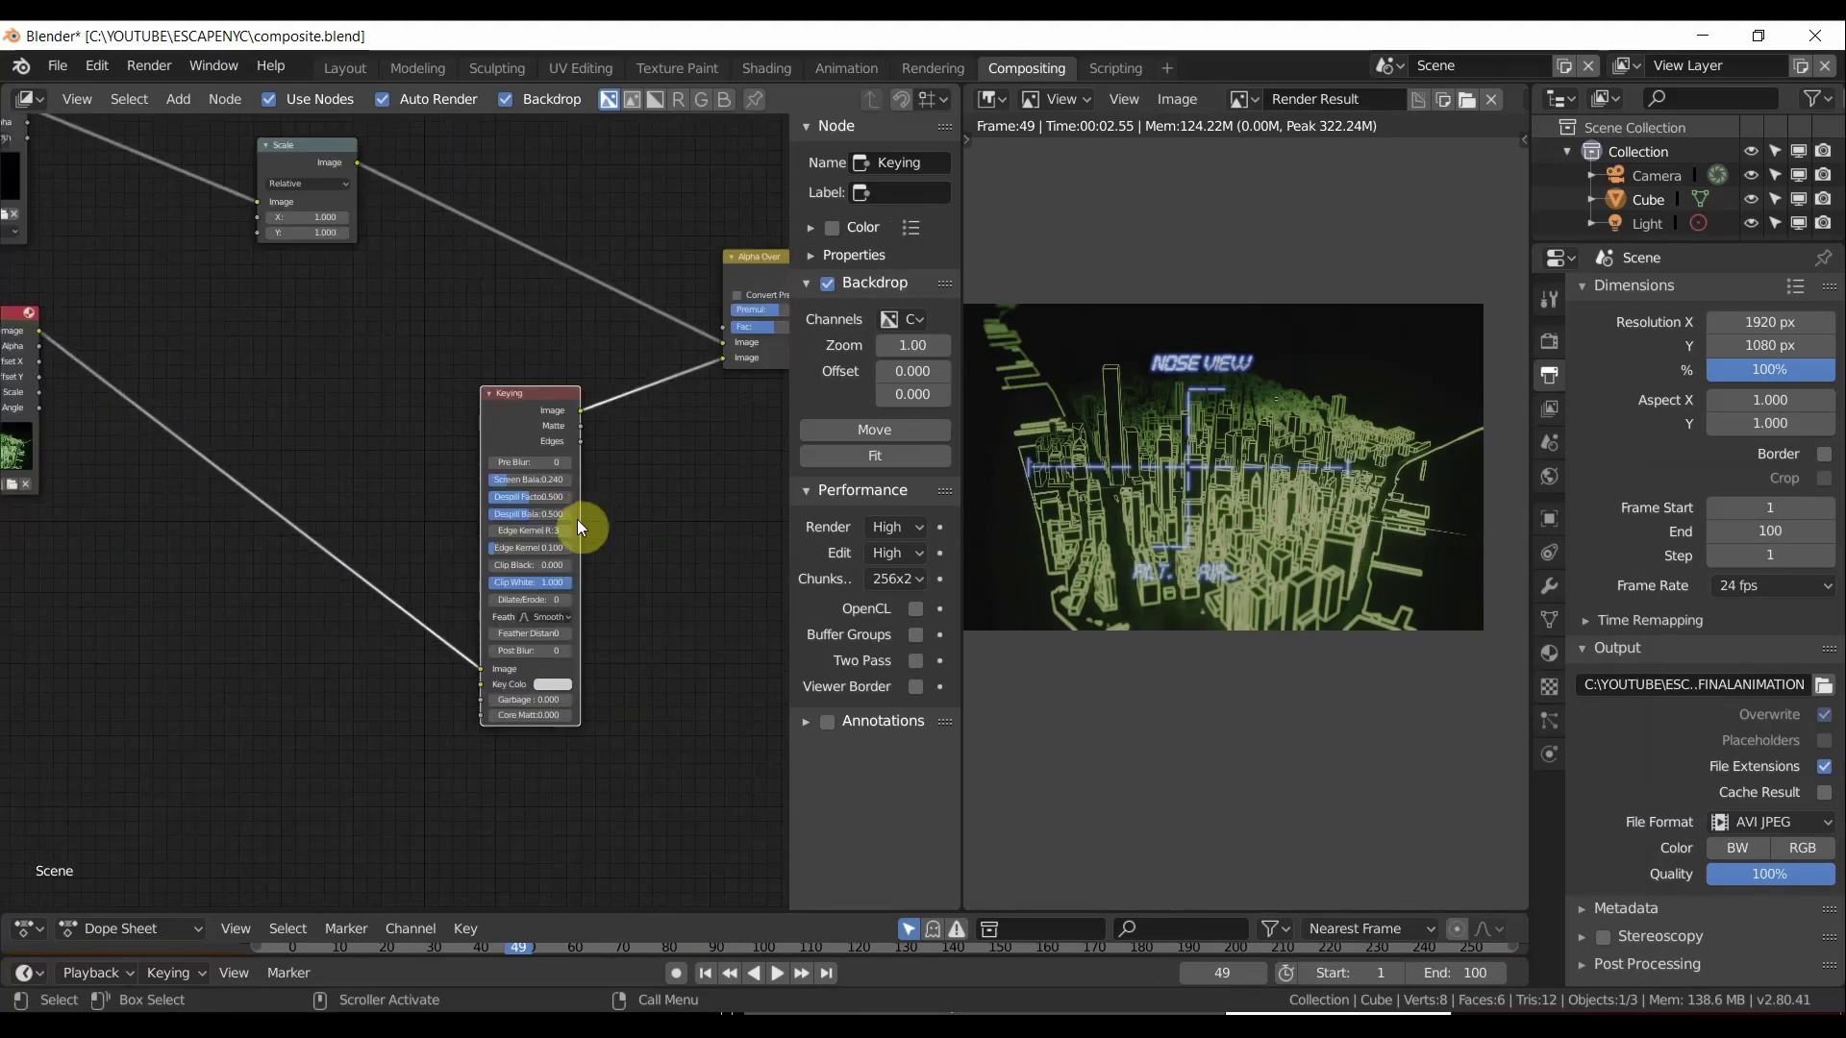
pyautogui.moveTo(615, 554); pyautogui.dragTo(631, 566, button='middle')
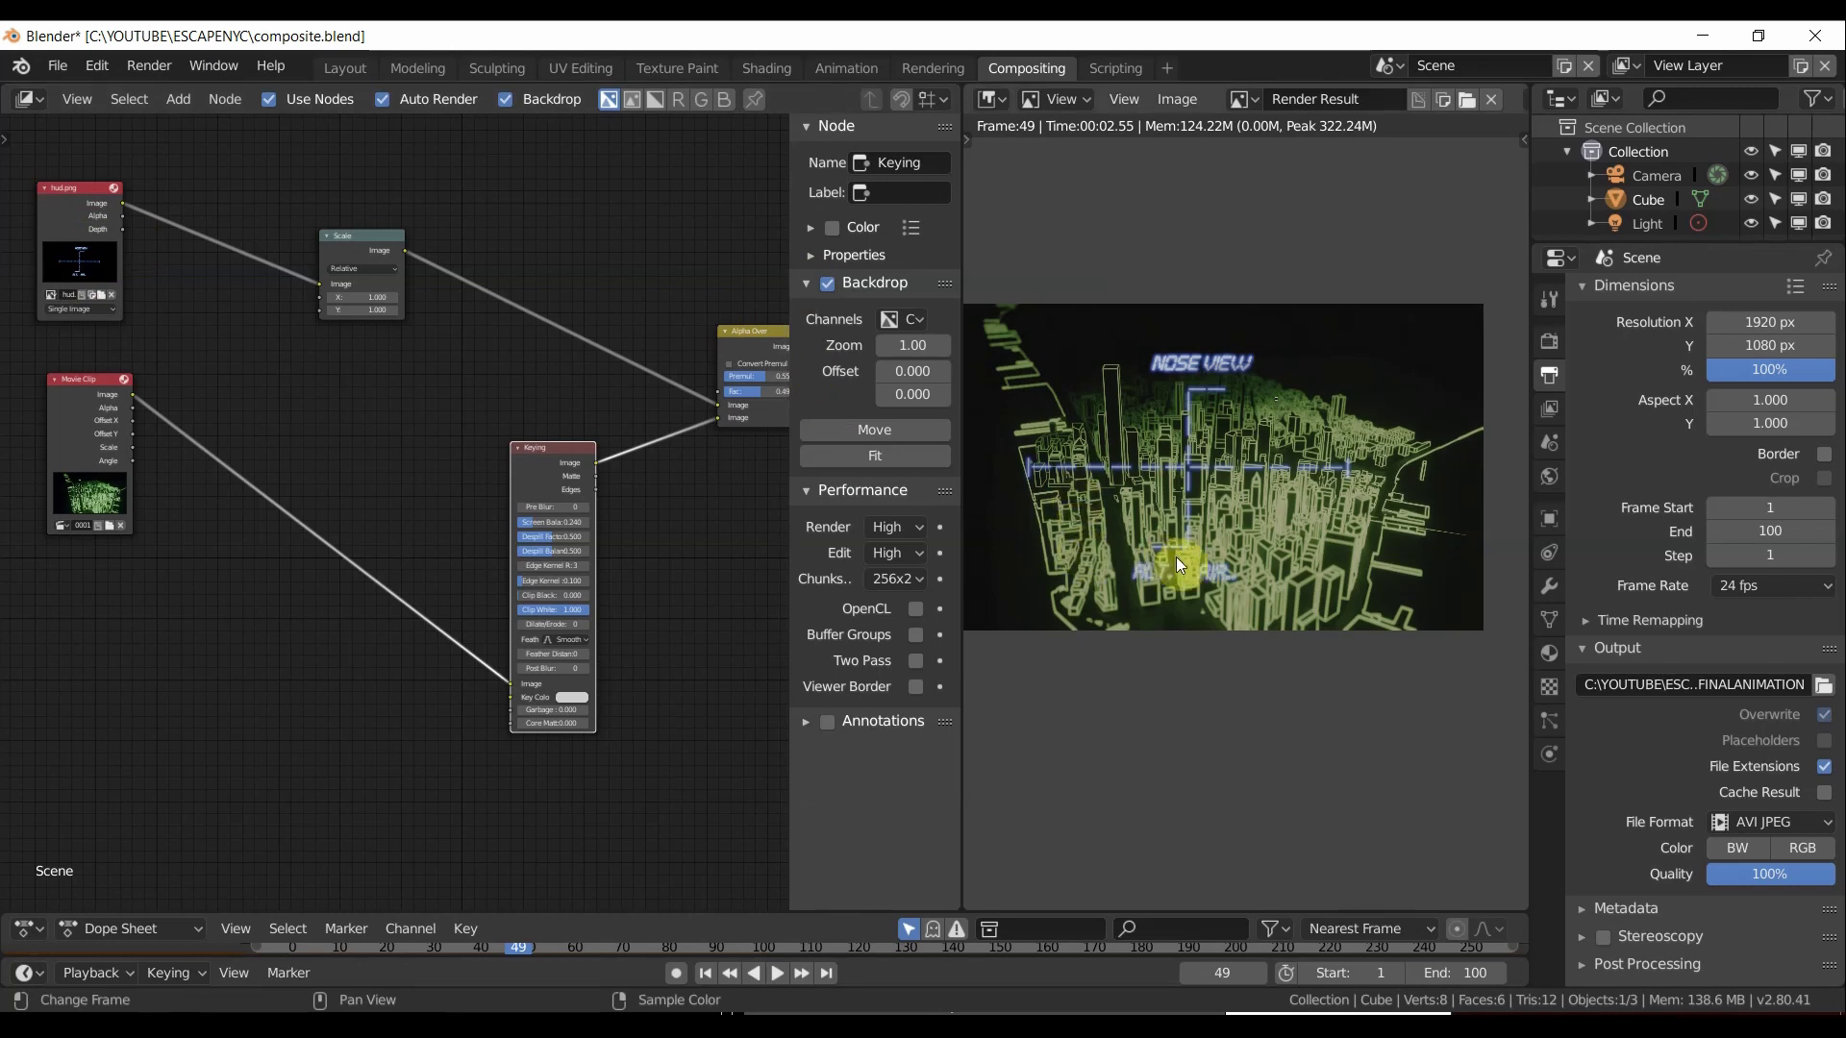
pyautogui.scroll(2, 535, 626)
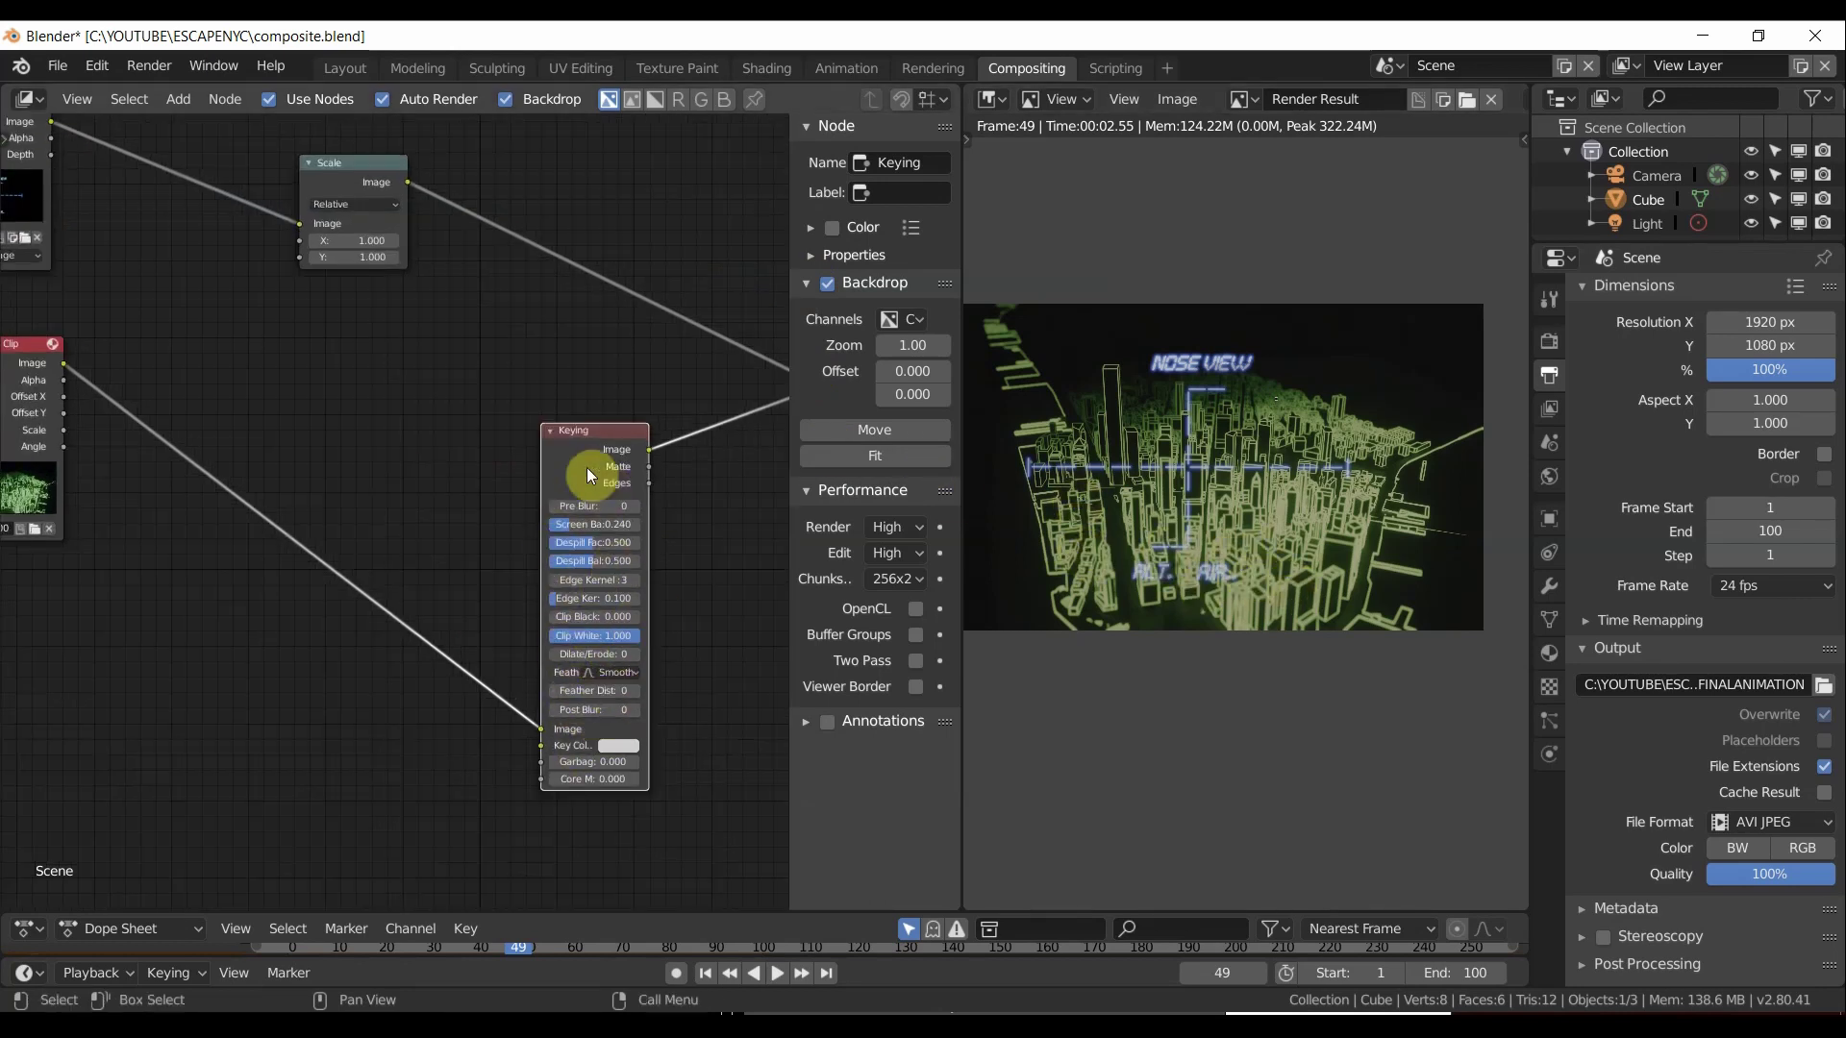
pyautogui.moveTo(527, 402); pyautogui.dragTo(208, 427, button='middle')
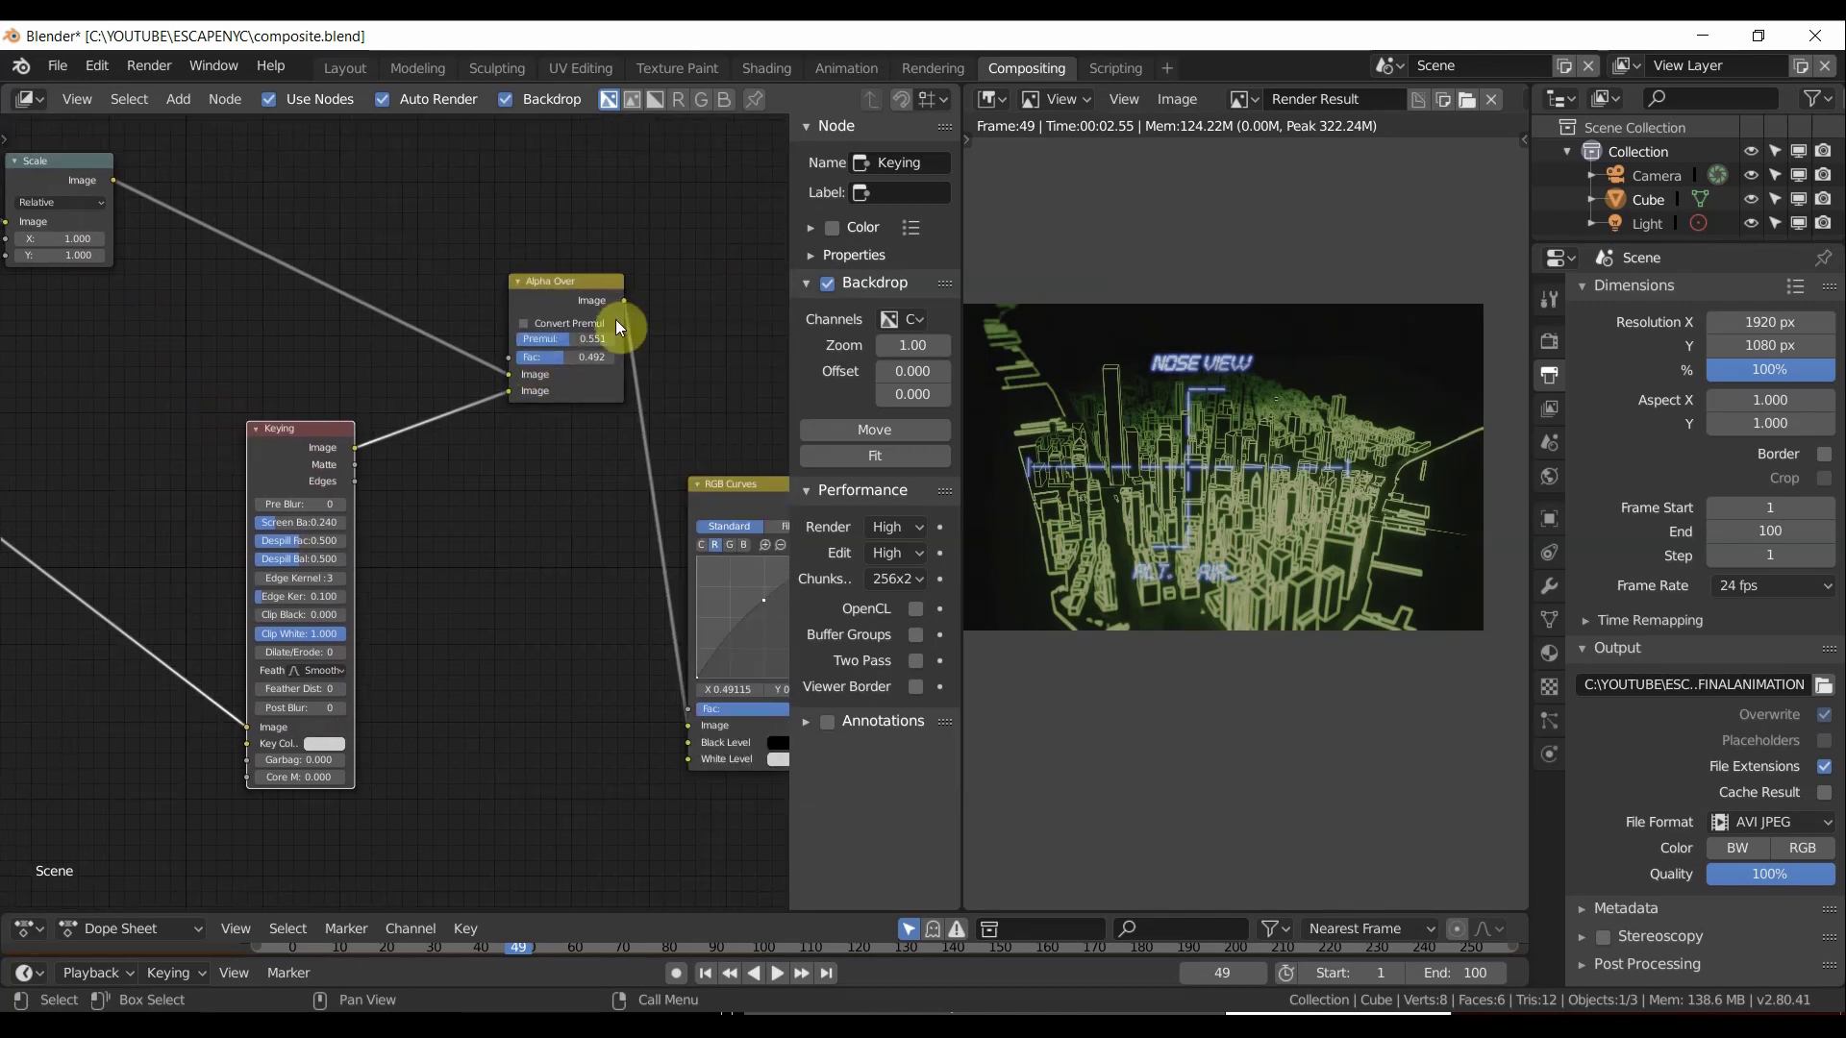
# Move the red channel's middle curve point in the RGB Curves node to about X 0.553, Y 0.520.
pyautogui.moveTo(618, 321); pyautogui.dragTo(404, 308, button='middle')
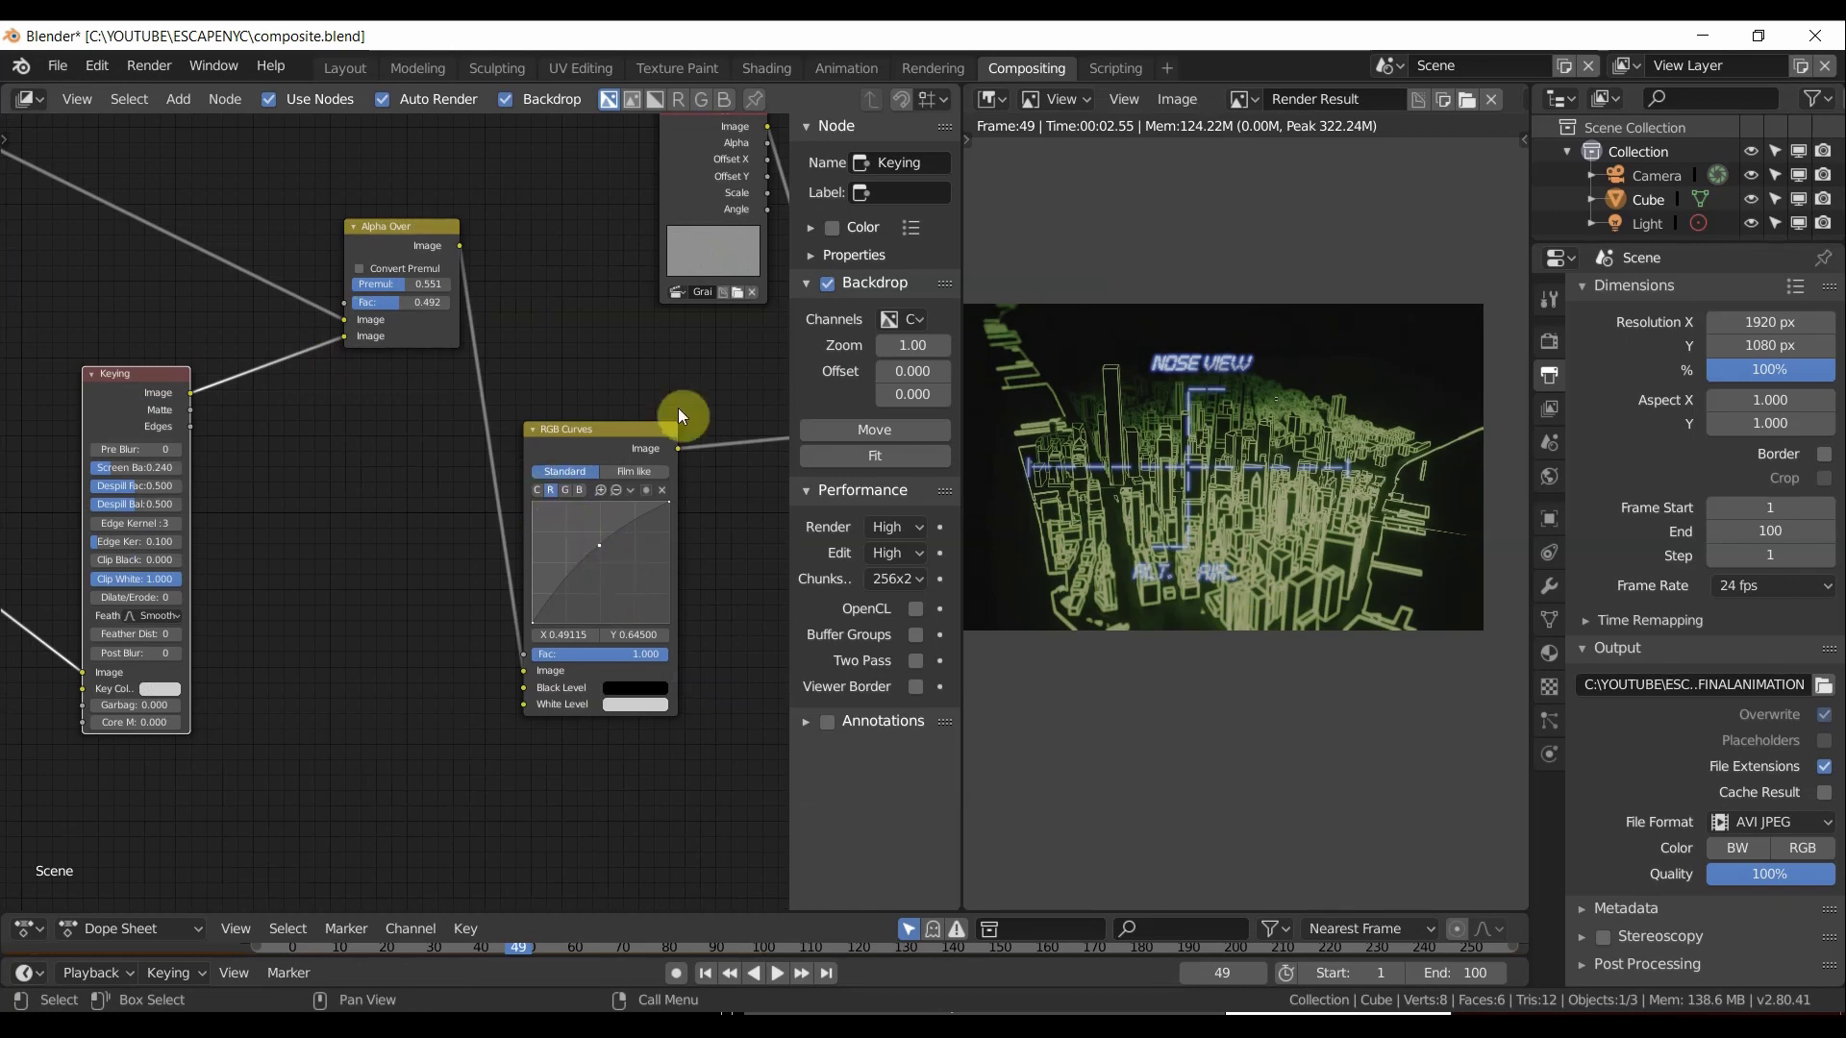
pyautogui.scroll(1, 588, 500)
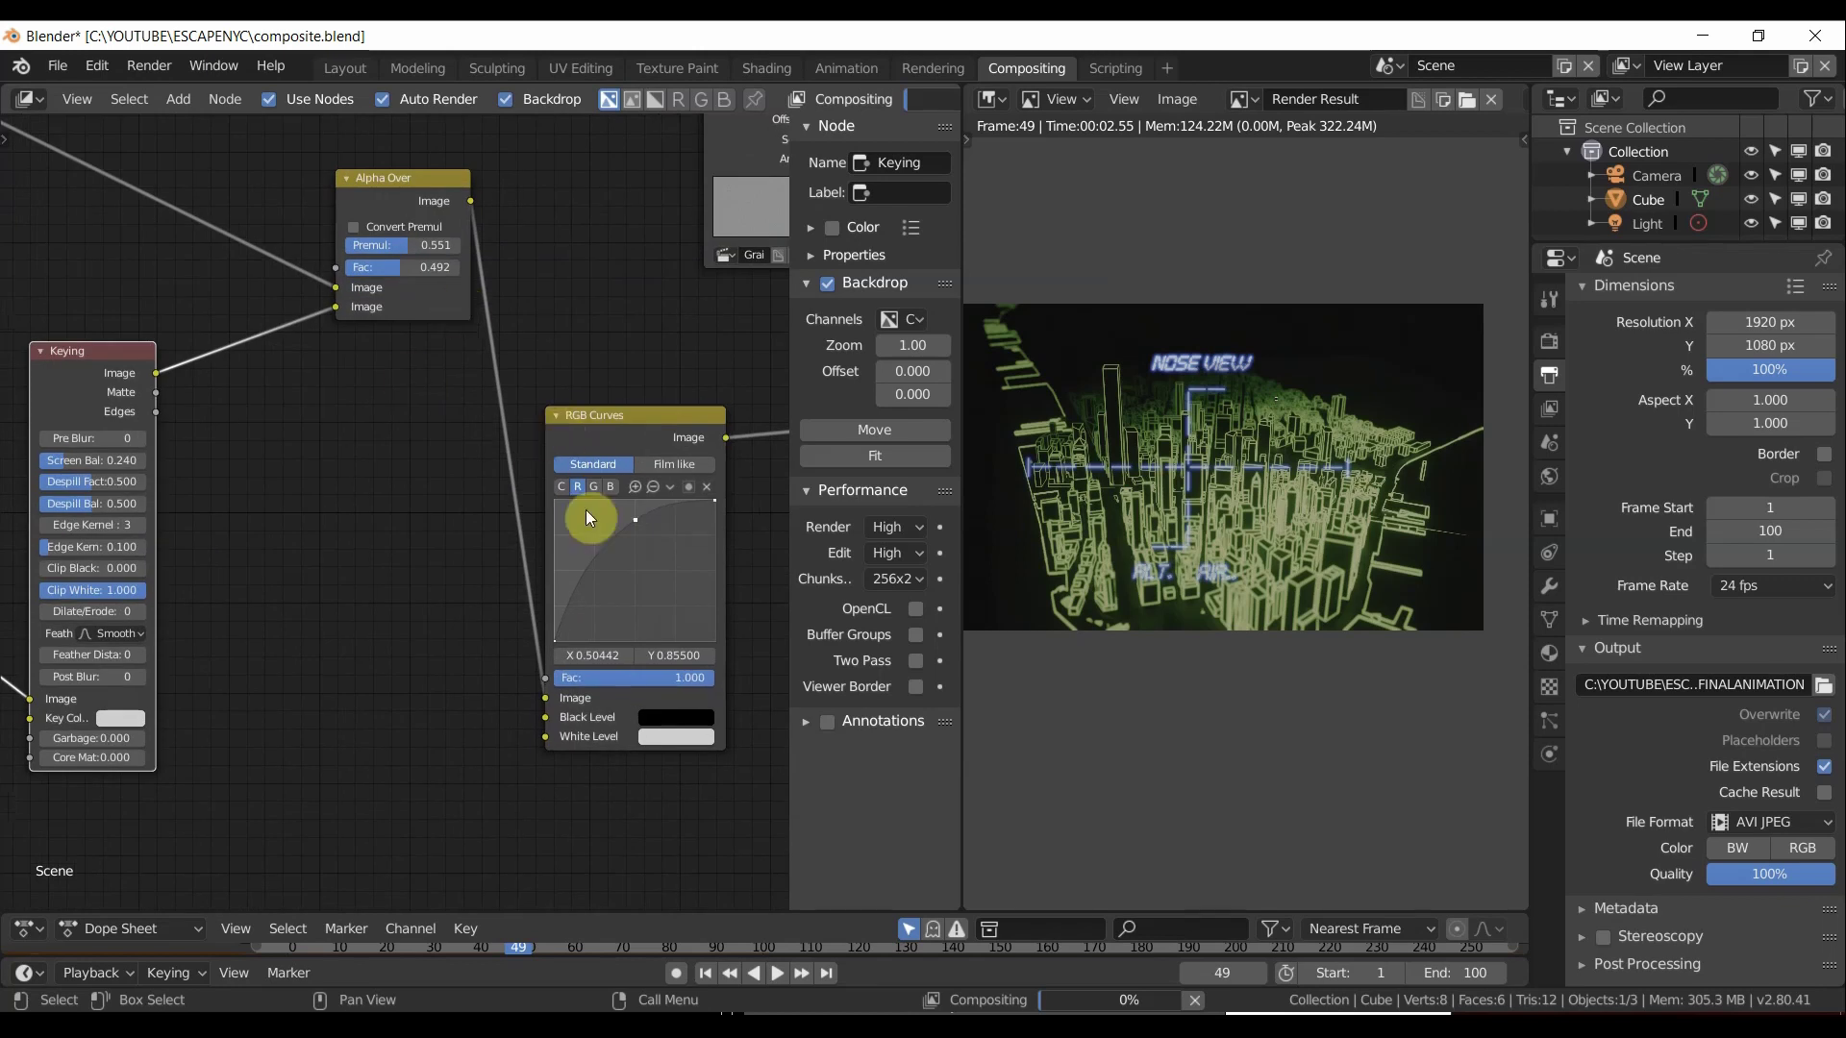
pyautogui.moveTo(636, 519); pyautogui.dragTo(641, 615)
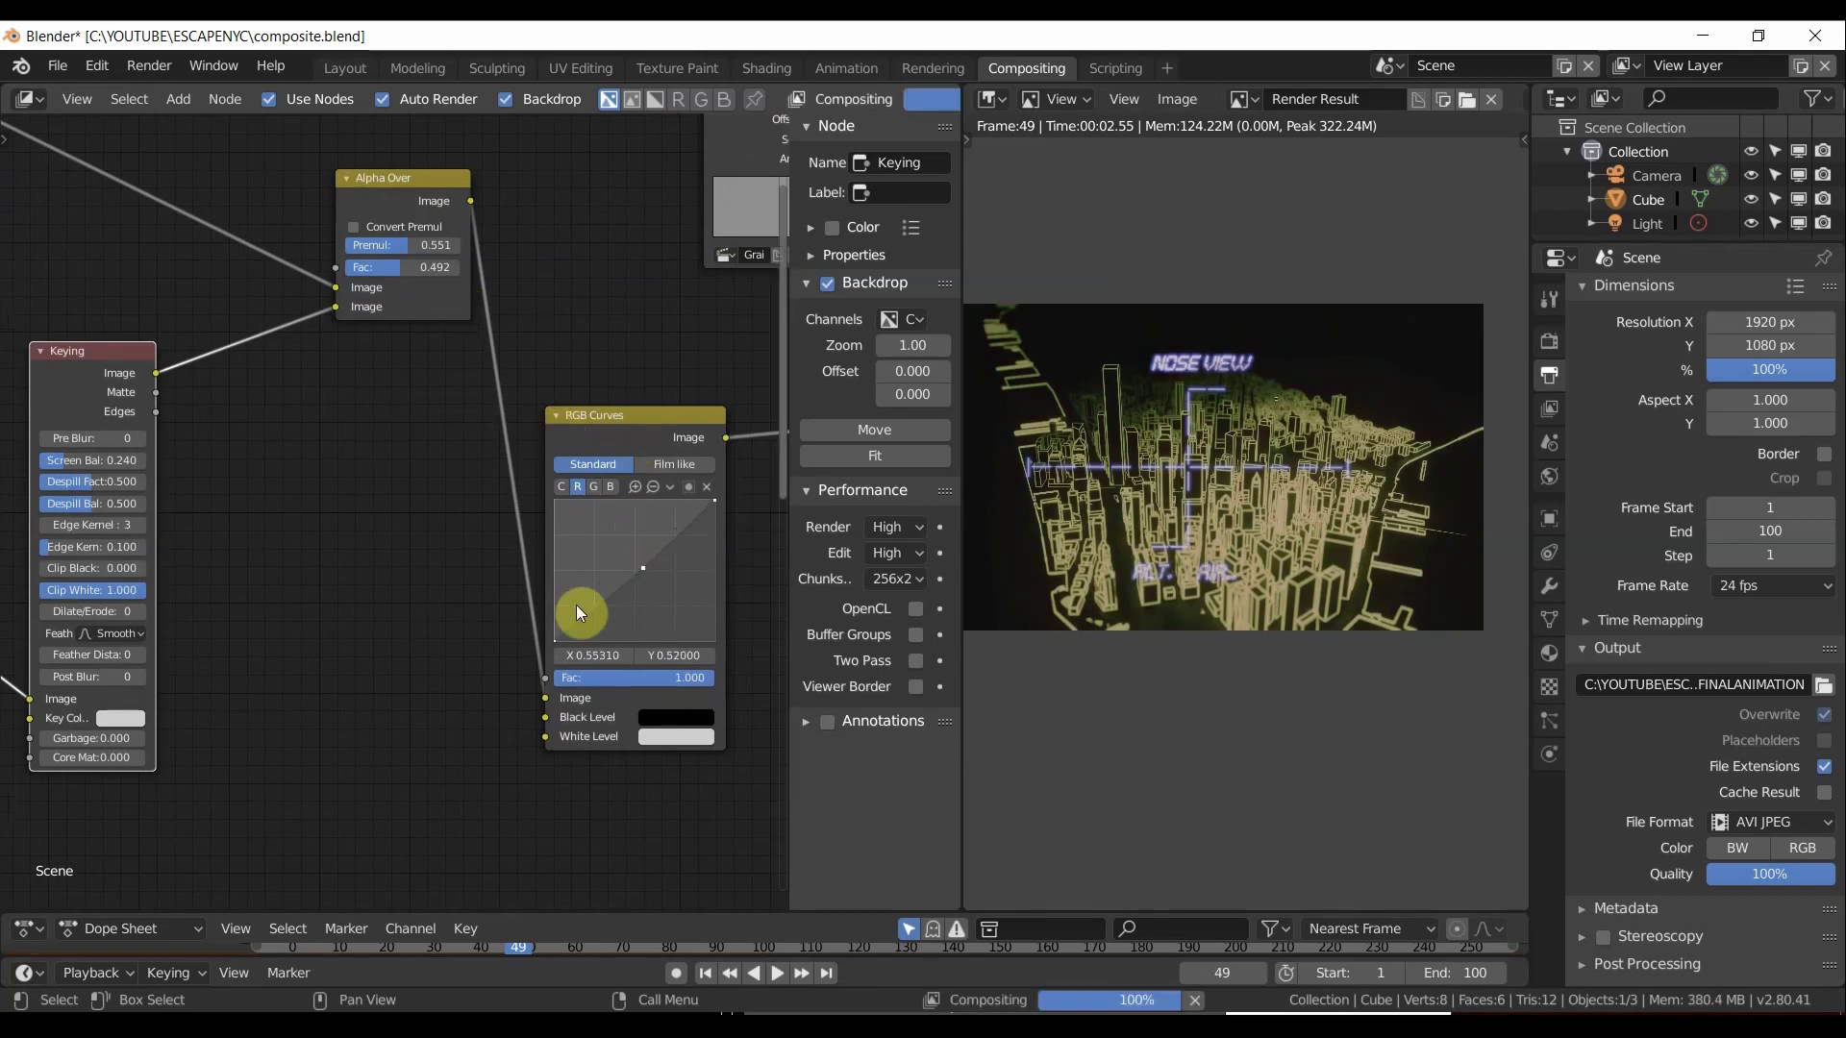
# Move the second Movie Clip node slightly left, farther from its Blur node.
pyautogui.scroll(-2, 707, 509)
pyautogui.moveTo(728, 511); pyautogui.dragTo(475, 630, button='middle')
pyautogui.moveTo(474, 369); pyautogui.dragTo(241, 405, button='middle')
pyautogui.scroll(1, 446, 466)
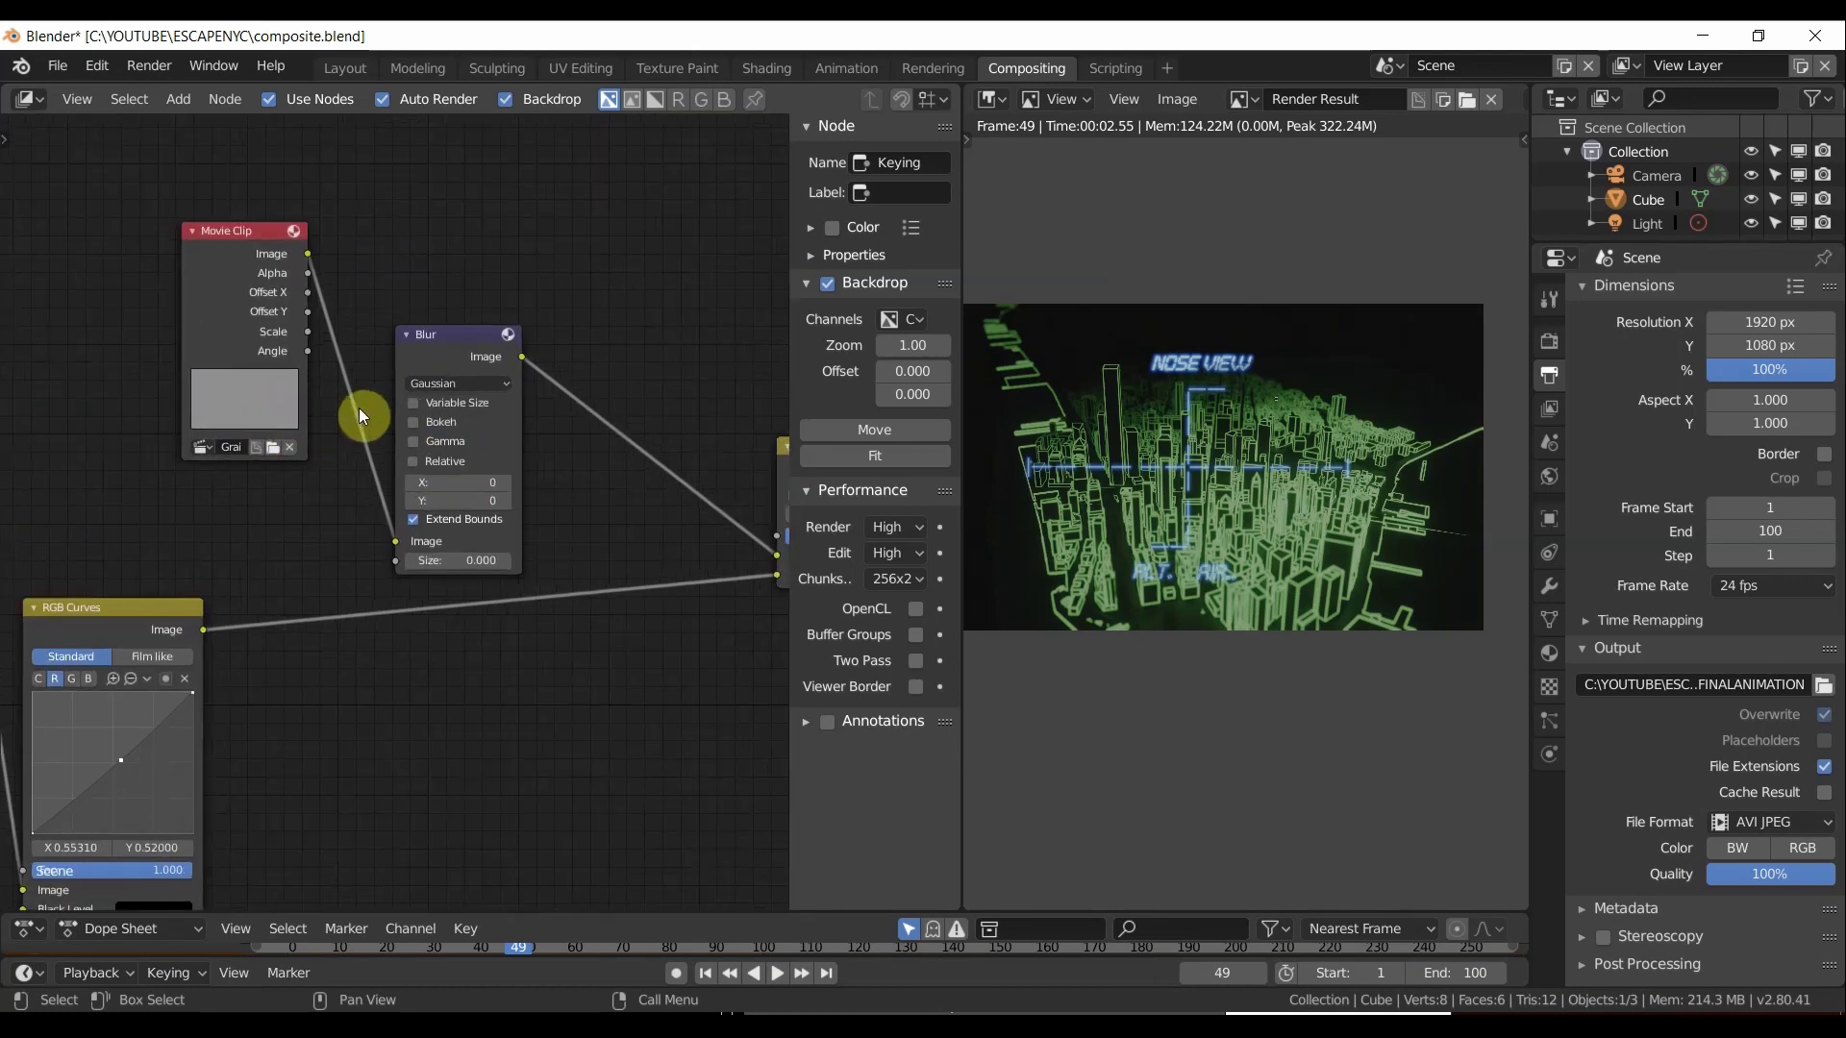
pyautogui.moveTo(358, 412); pyautogui.dragTo(297, 412, button='middle')
pyautogui.moveTo(642, 425); pyautogui.dragTo(584, 482, button='middle')
pyautogui.scroll(-1, 477, 415)
pyautogui.click(242, 331)
pyautogui.moveTo(238, 332); pyautogui.dragTo(204, 332)
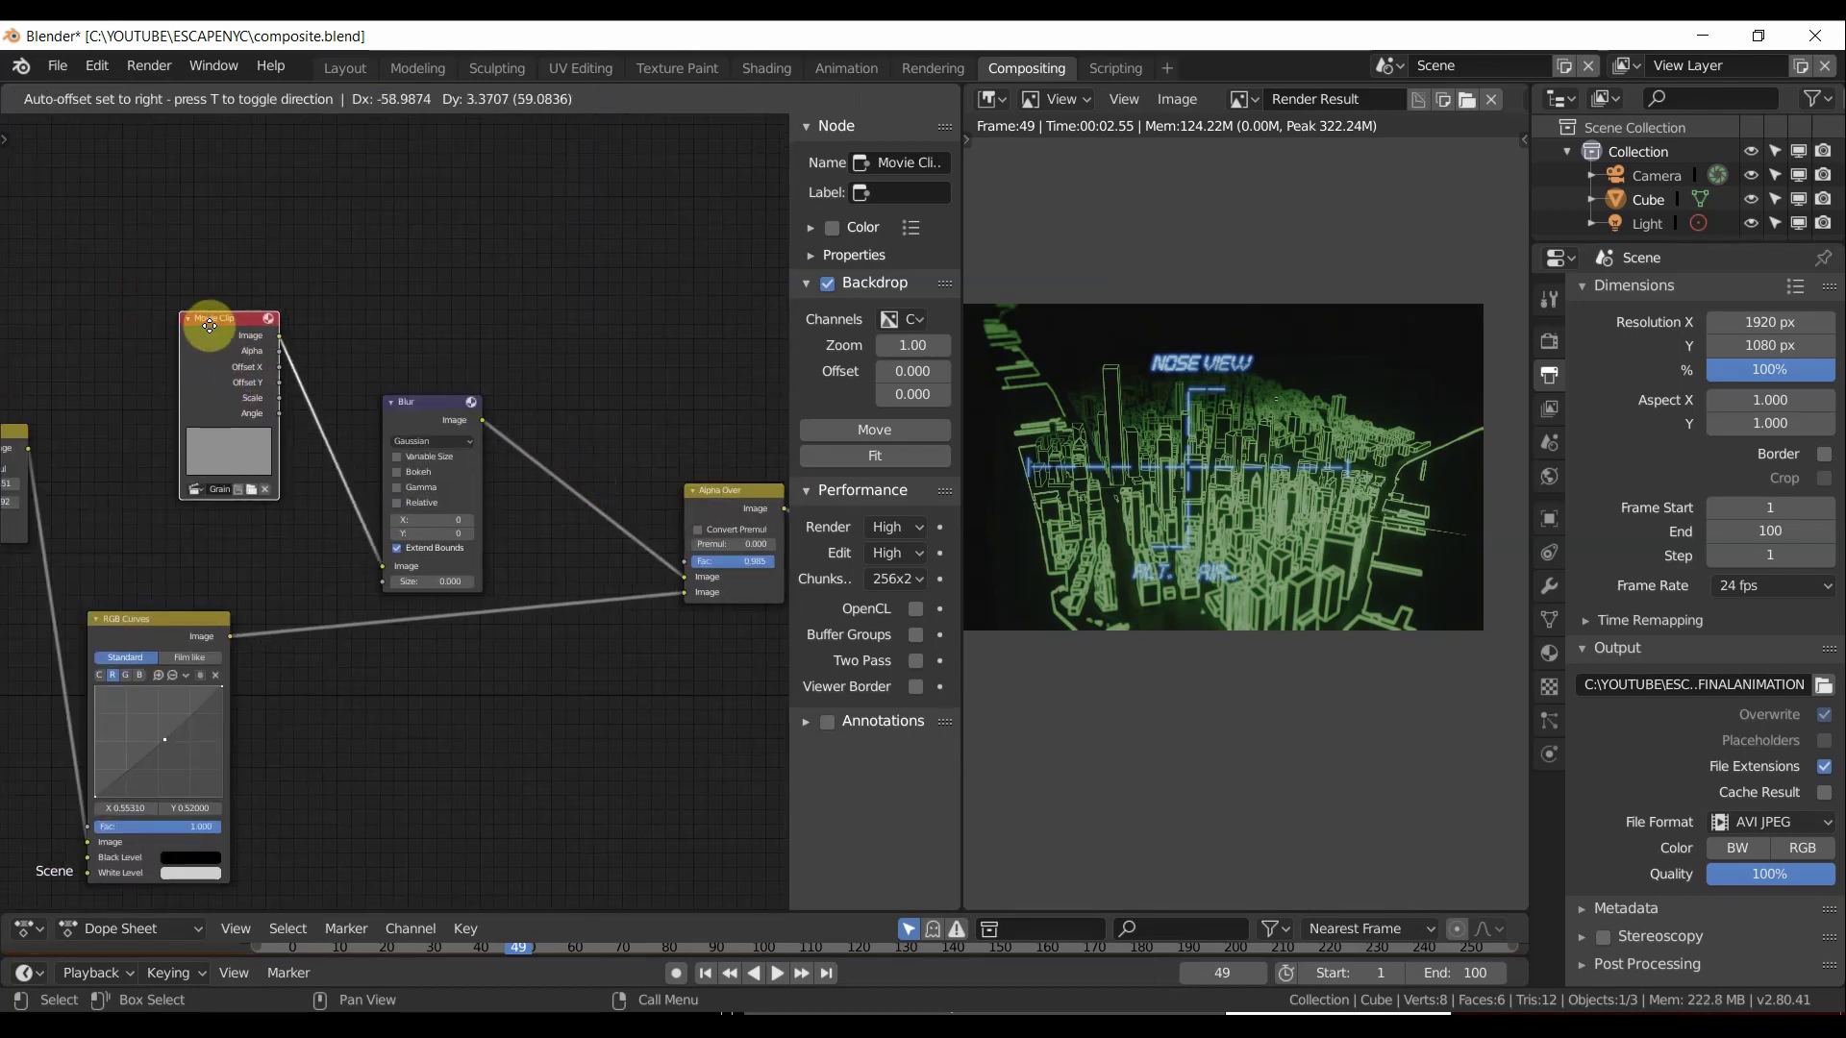
# Examine the grain Movie Clip's preview and its connection through the Blur node into the final Alpha Over node.
pyautogui.scroll(1, 225, 416)
pyautogui.moveTo(256, 424); pyautogui.dragTo(337, 440, button='middle')
pyautogui.scroll(2, 309, 475)
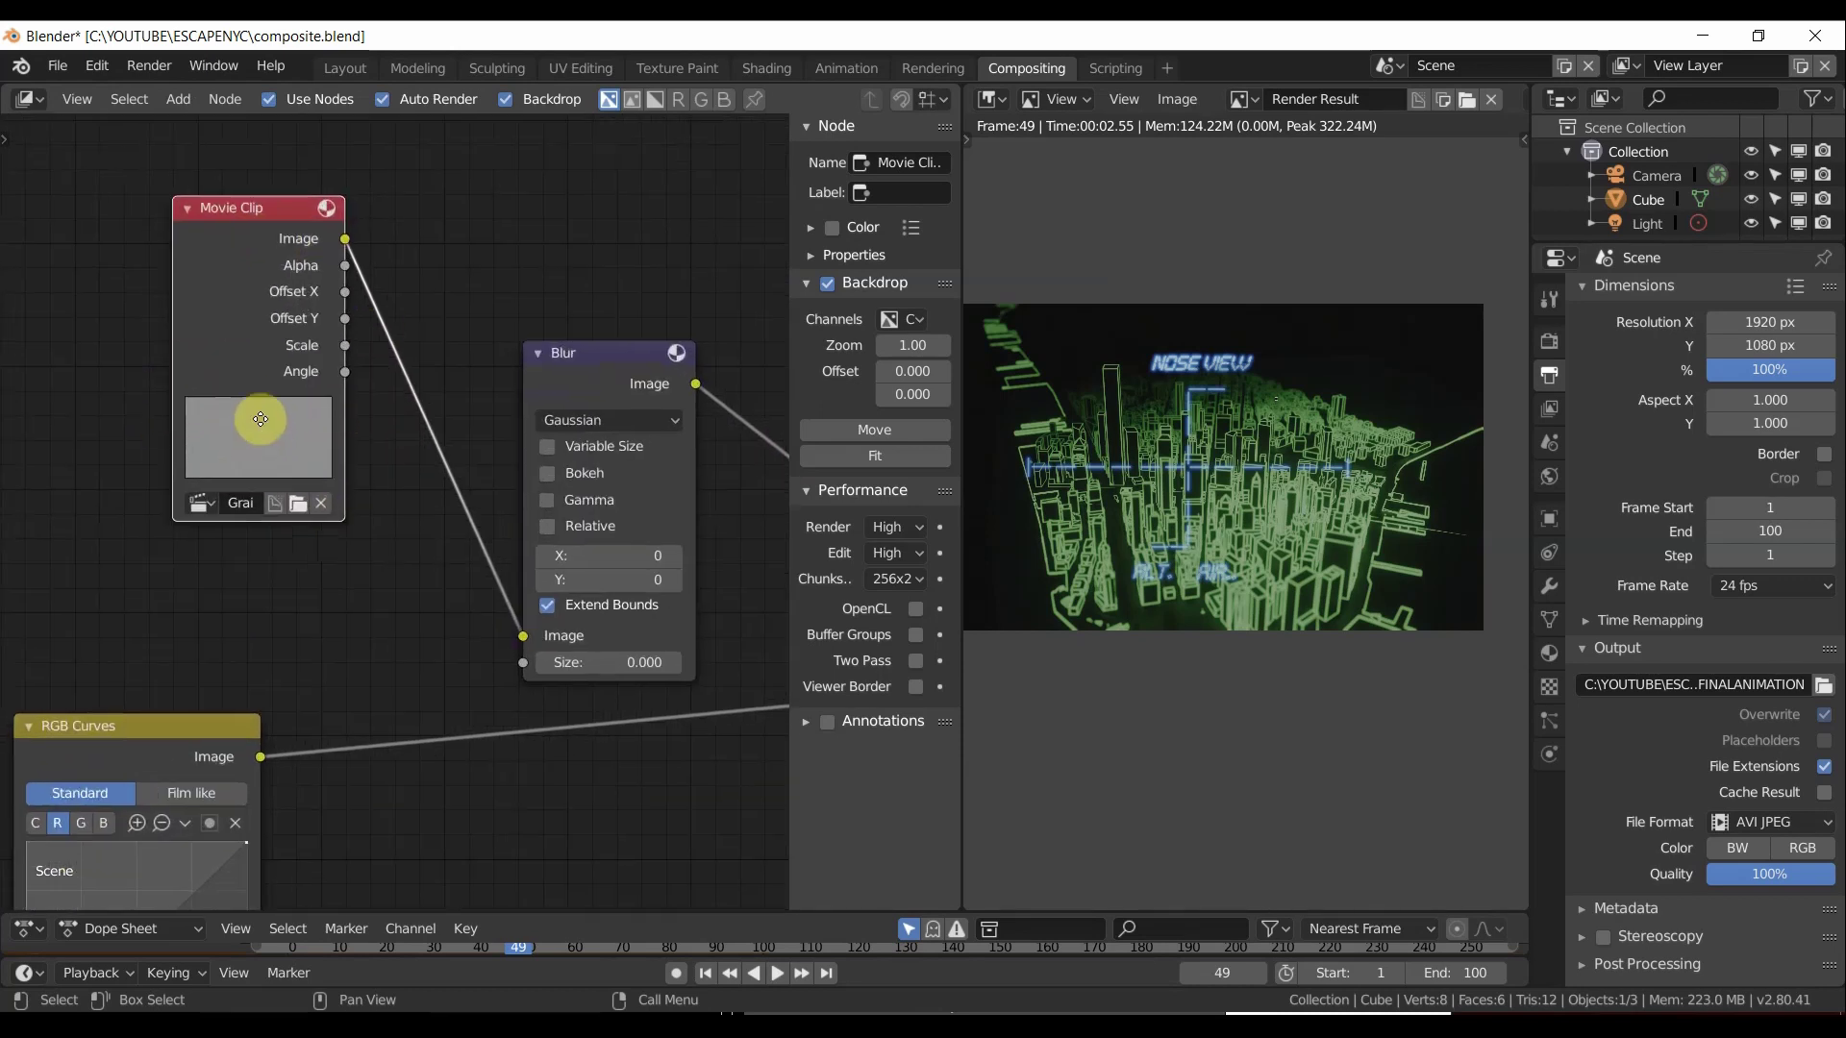
pyautogui.moveTo(260, 413); pyautogui.dragTo(406, 481, button='middle')
pyautogui.scroll(2, 481, 425)
pyautogui.scroll(2, 445, 438)
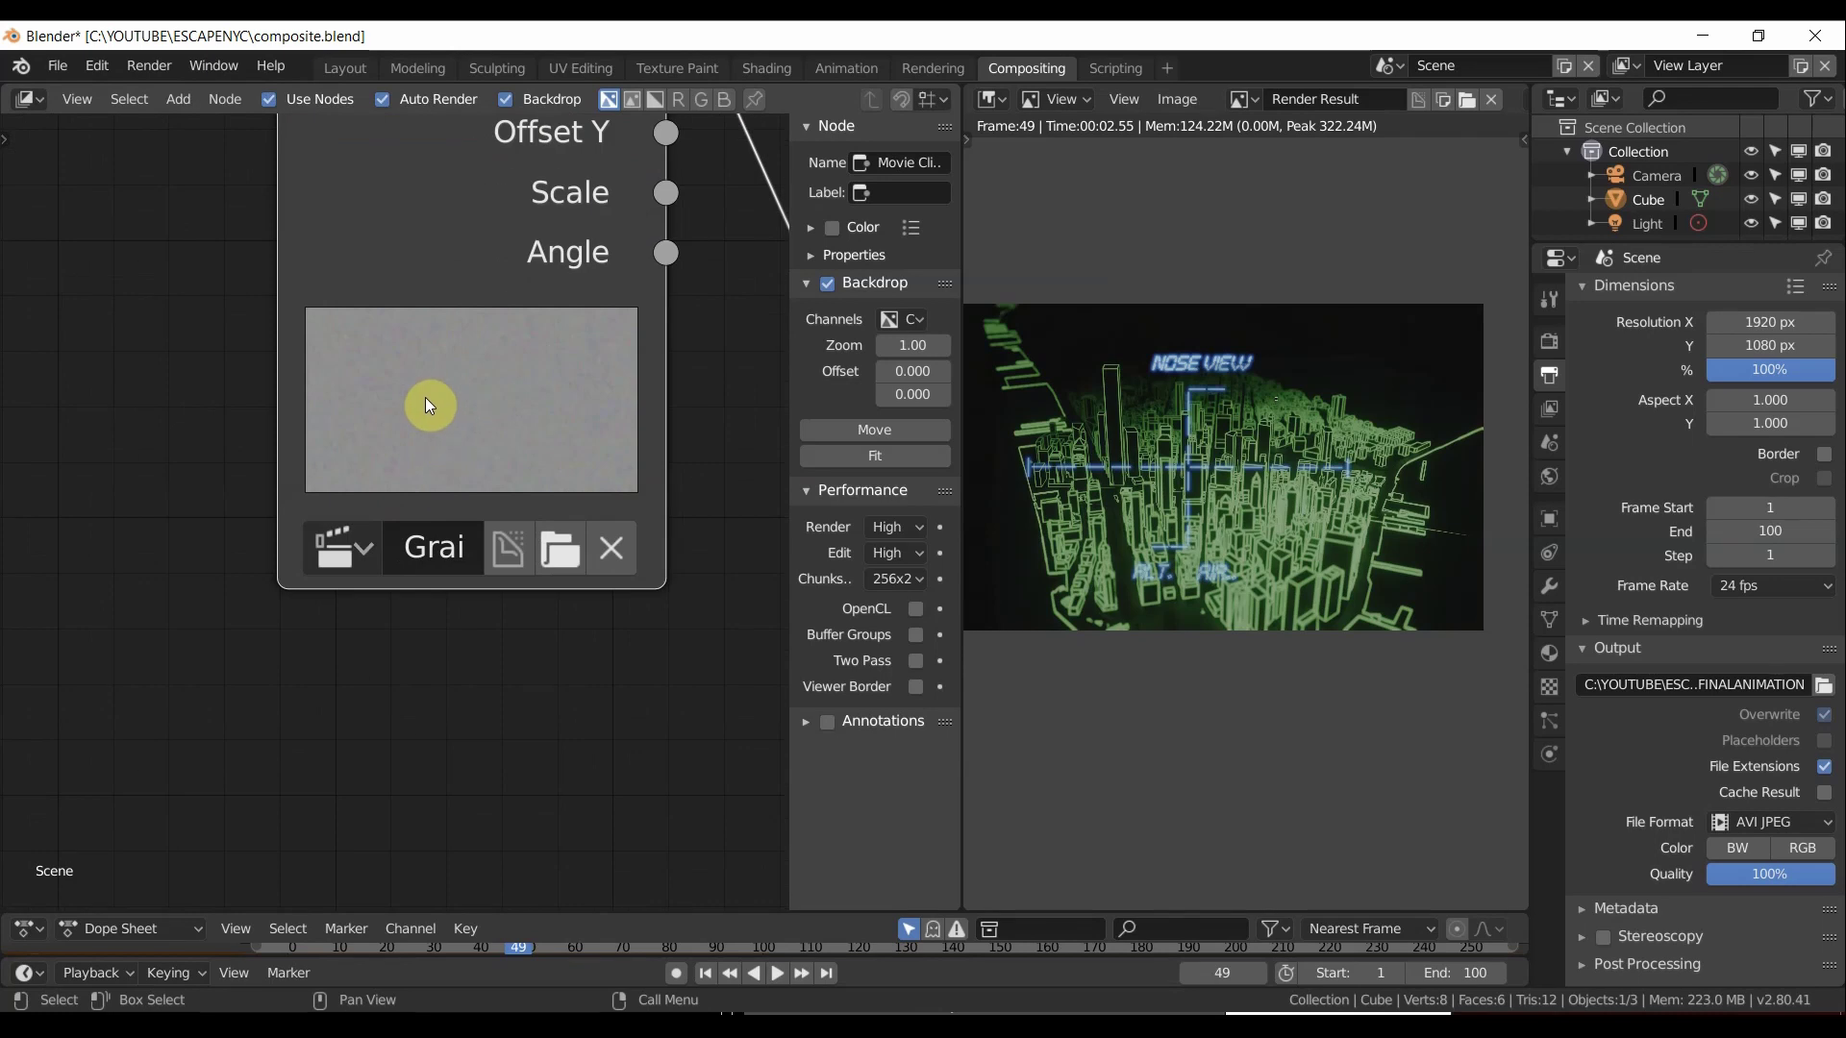
pyautogui.scroll(-1, 514, 404)
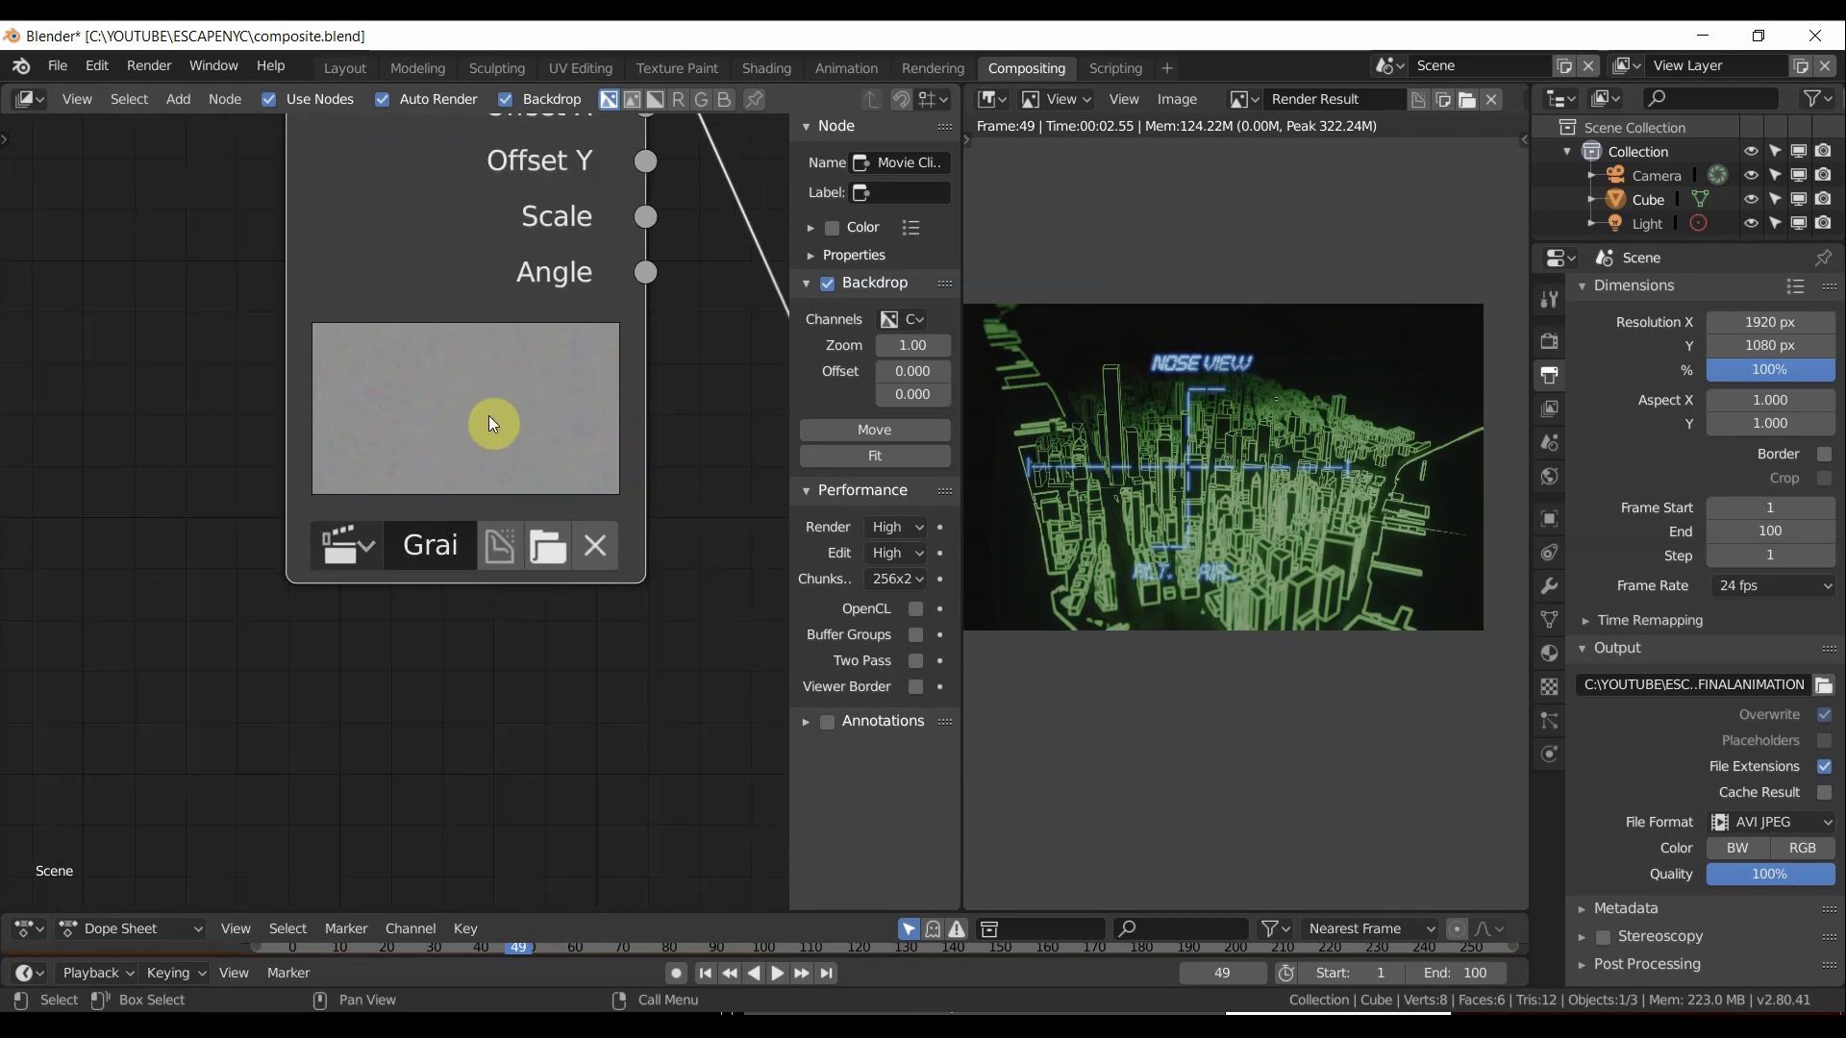
pyautogui.scroll(-2, 488, 415)
pyautogui.moveTo(486, 412); pyautogui.dragTo(432, 495, button='middle')
pyautogui.scroll(-1, 485, 497)
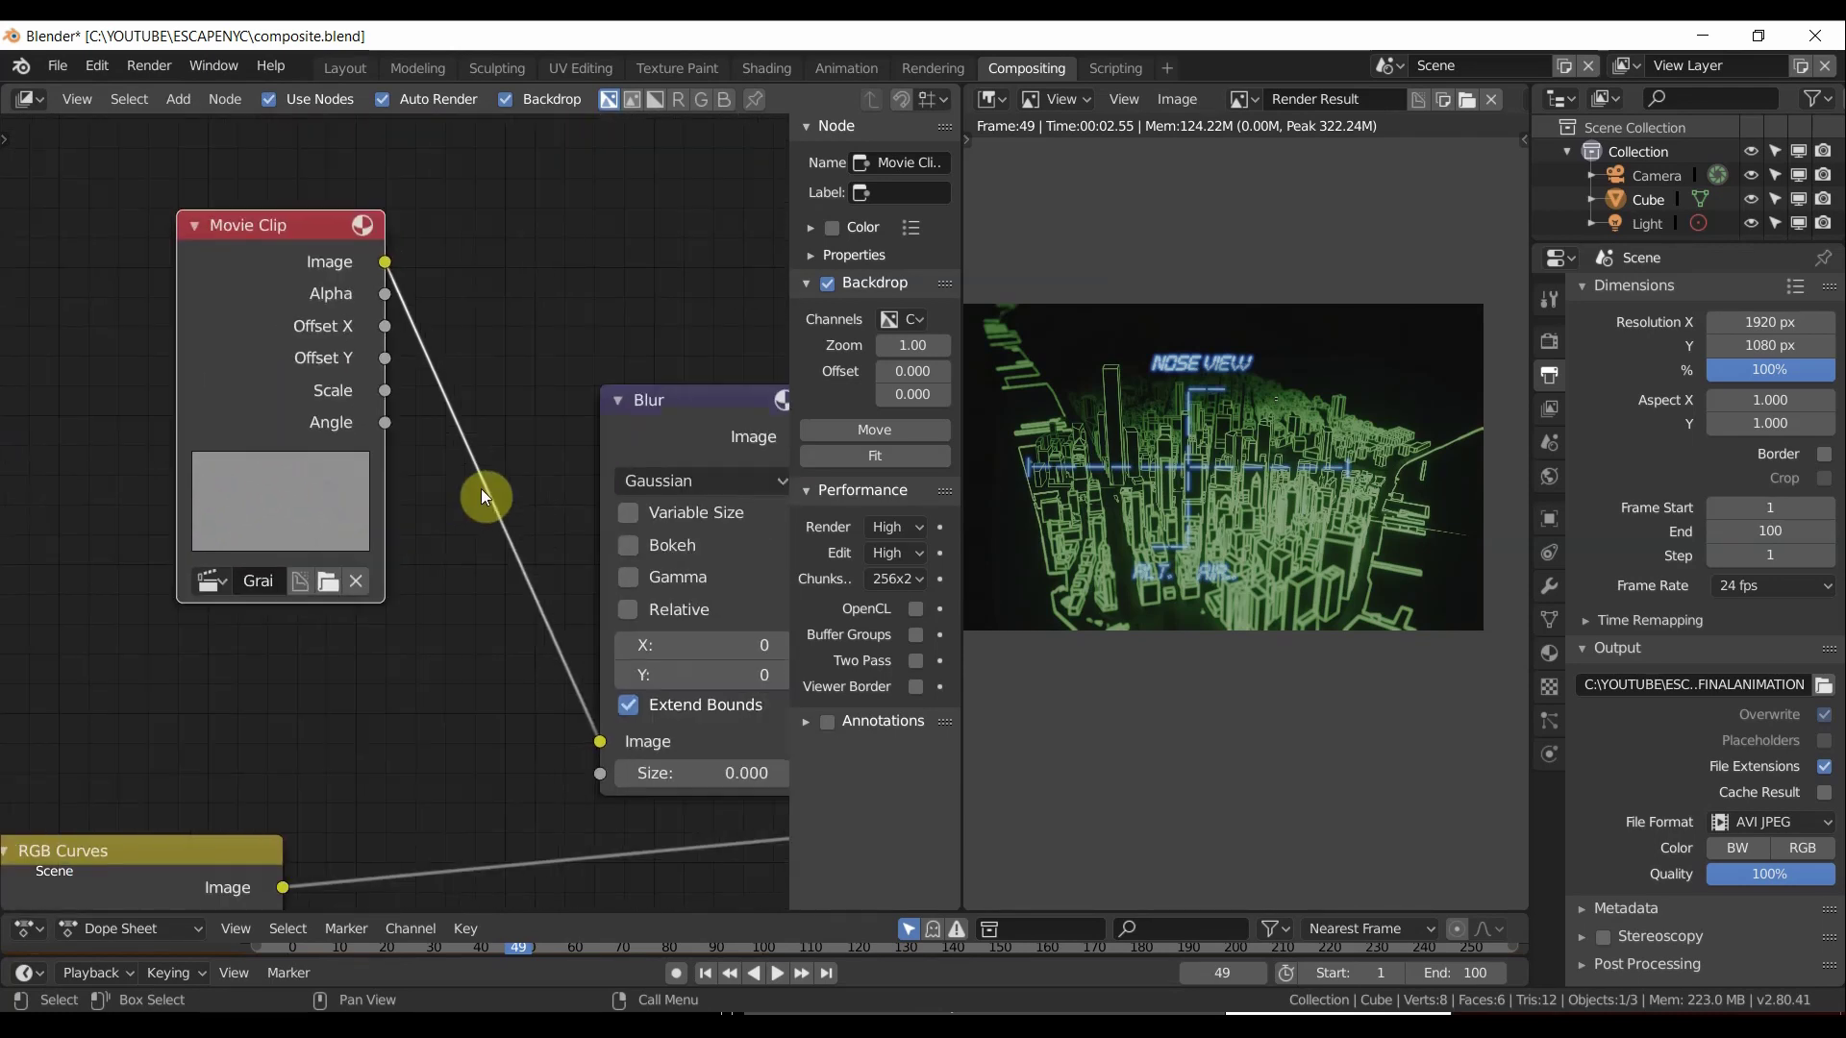
pyautogui.scroll(-2, 480, 489)
pyautogui.moveTo(584, 500); pyautogui.dragTo(333, 455, button='middle')
pyautogui.scroll(-1, 545, 585)
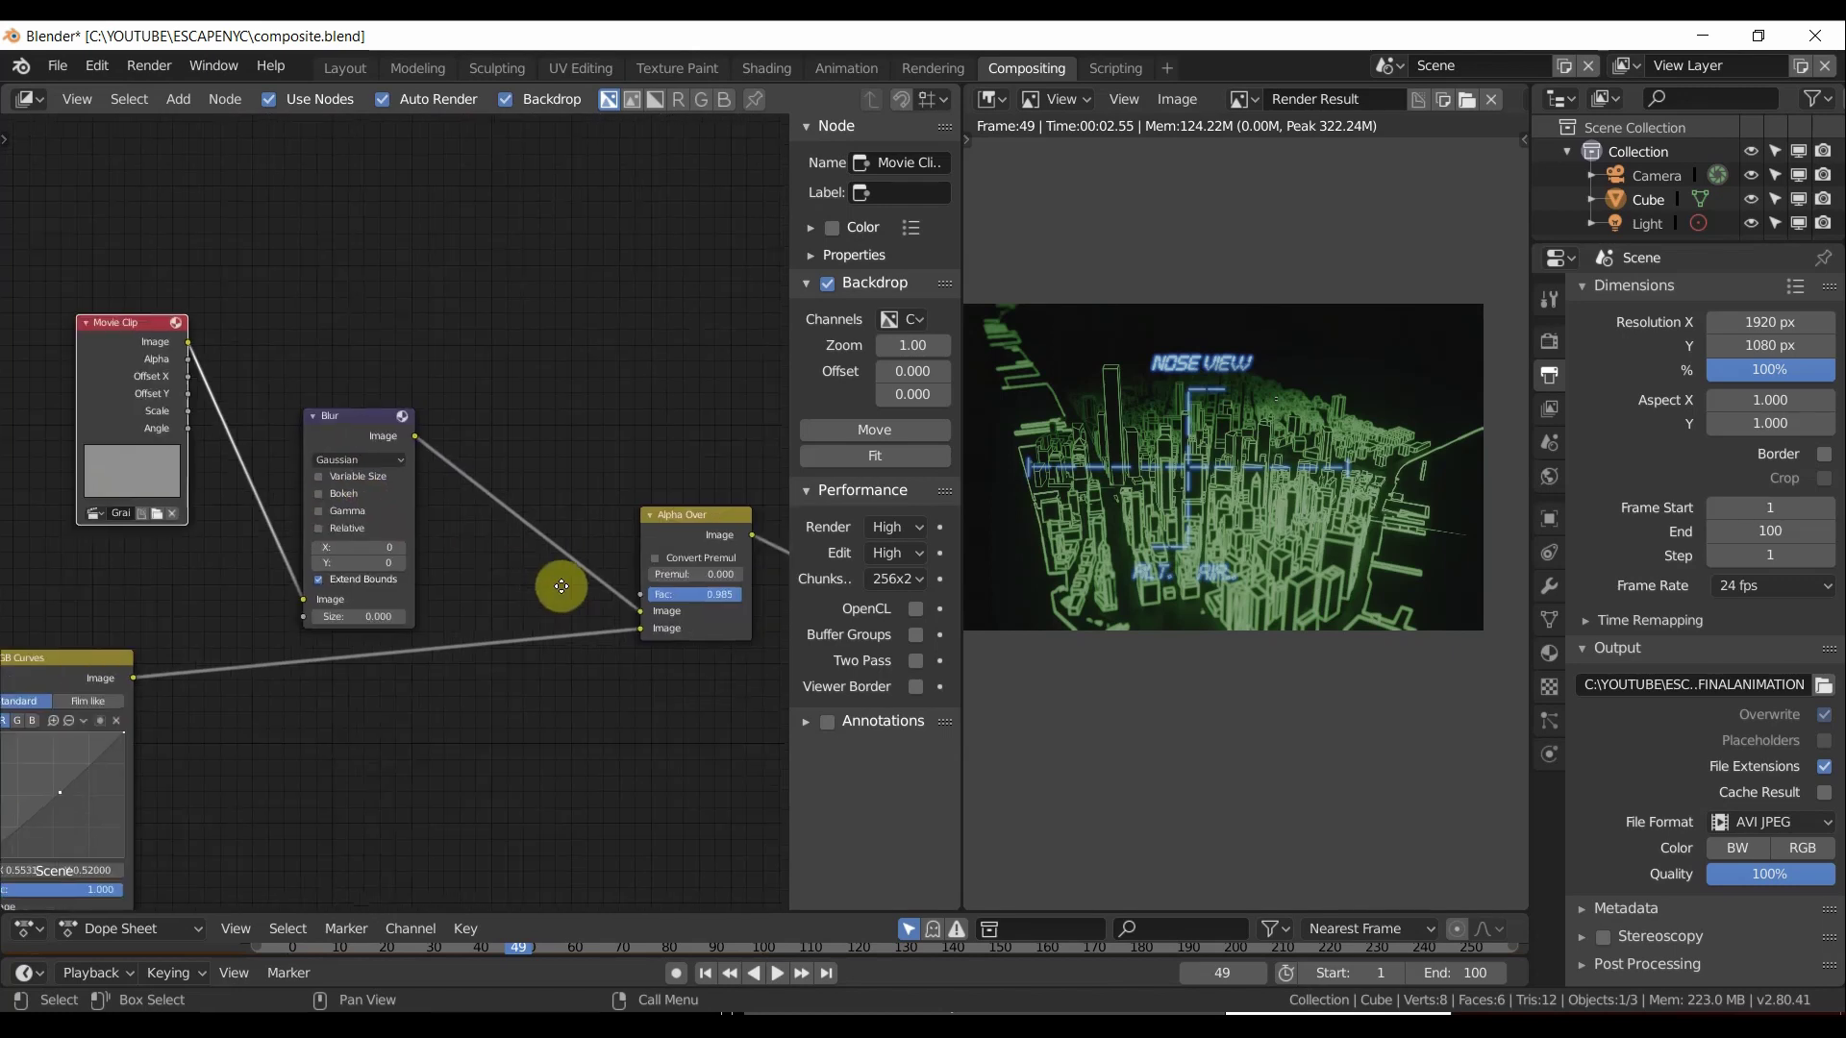
pyautogui.scroll(2, 123, 486)
pyautogui.moveTo(123, 486); pyautogui.dragTo(390, 500, button='middle')
pyautogui.scroll(3, 390, 500)
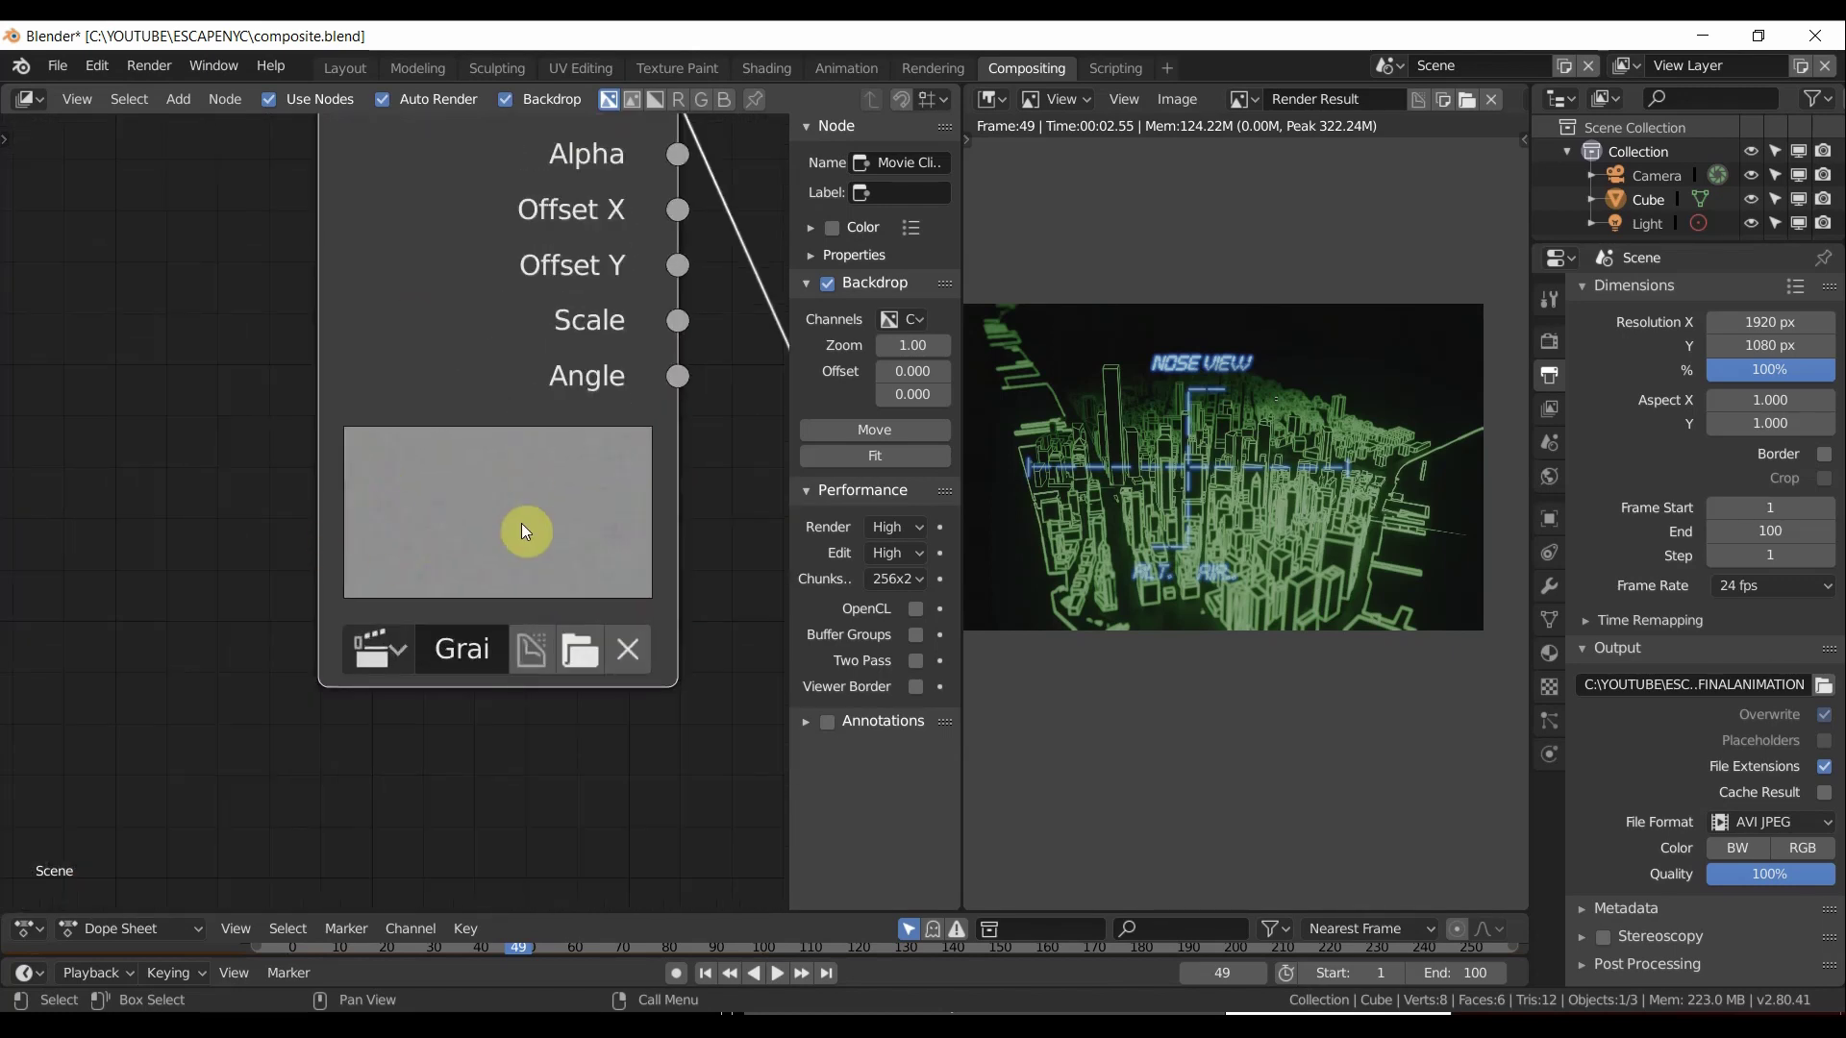
pyautogui.scroll(-1, 498, 513)
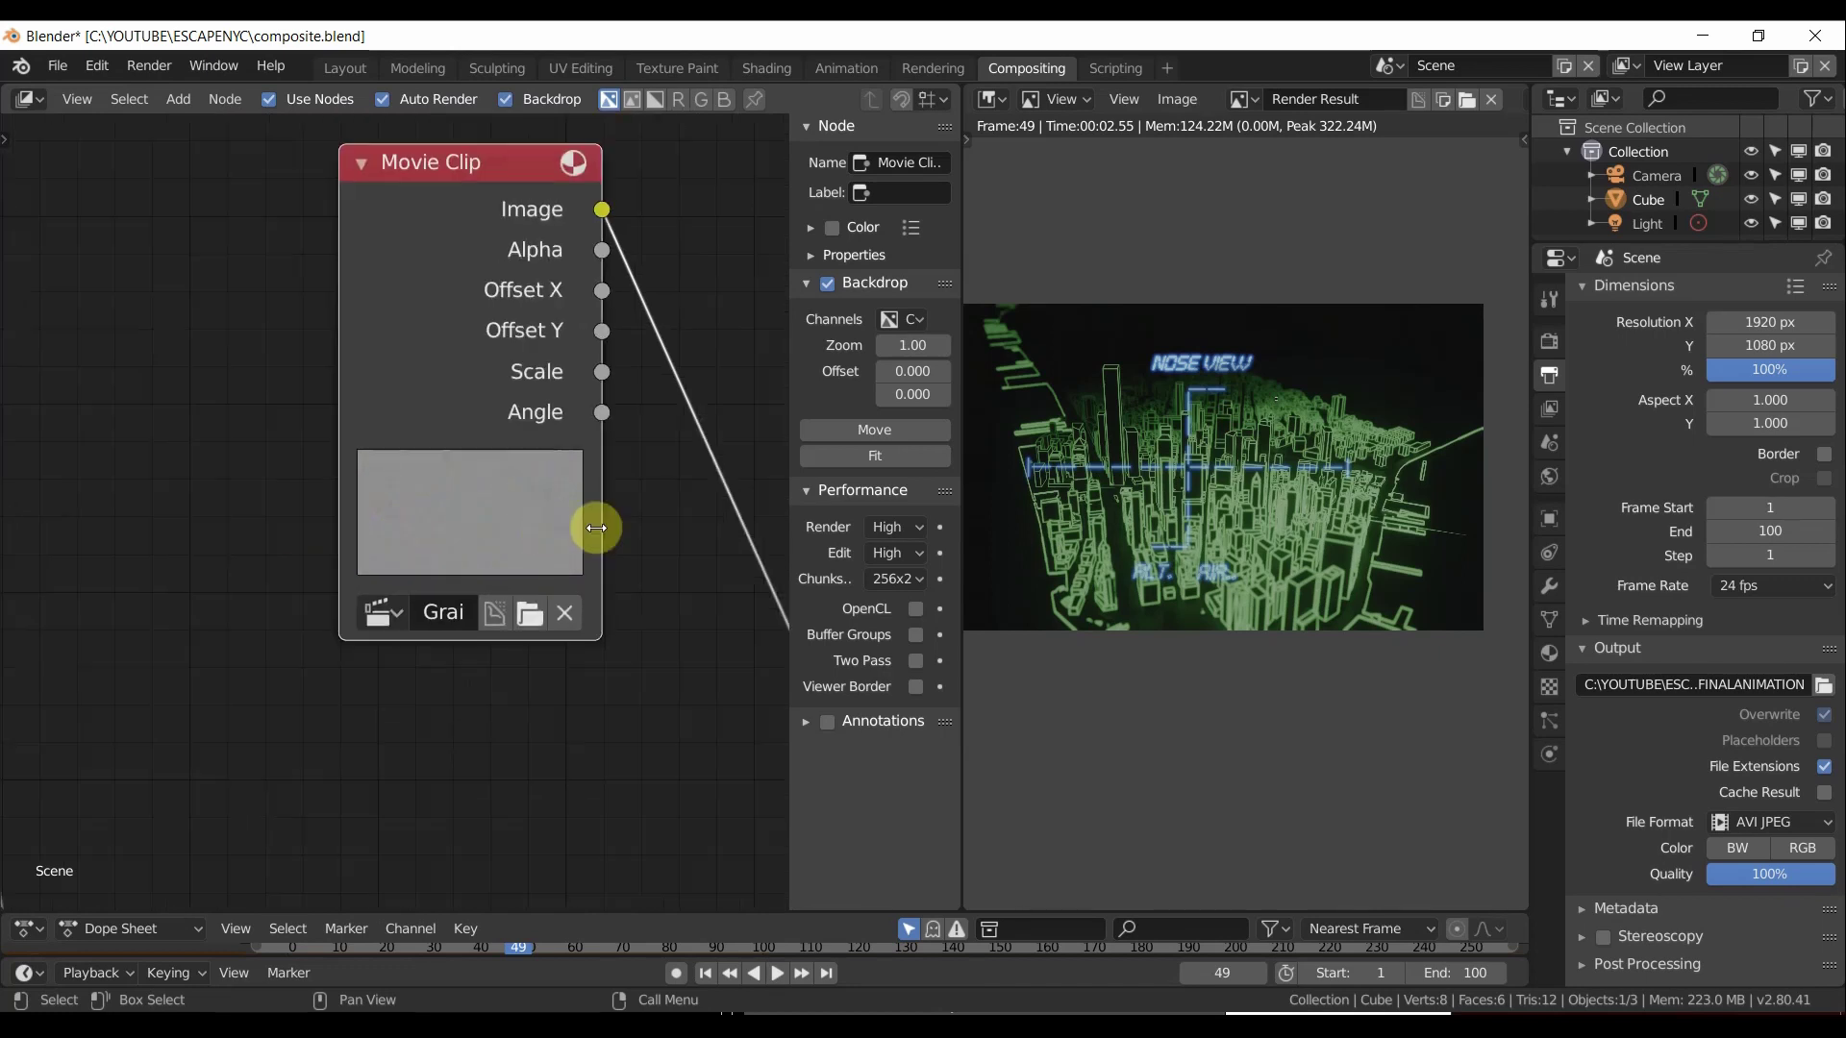
# Follow the links from the Blur node through the final Alpha Over node to the Composite output node.
pyautogui.moveTo(597, 523); pyautogui.dragTo(349, 556, button='middle')
pyautogui.scroll(-2, 568, 556)
pyautogui.scroll(1, 568, 555)
pyautogui.keyDown('ctrl'); pyautogui.scroll(-5, 356, 538); pyautogui.keyUp('ctrl')
pyautogui.scroll(-1, 231, 462)
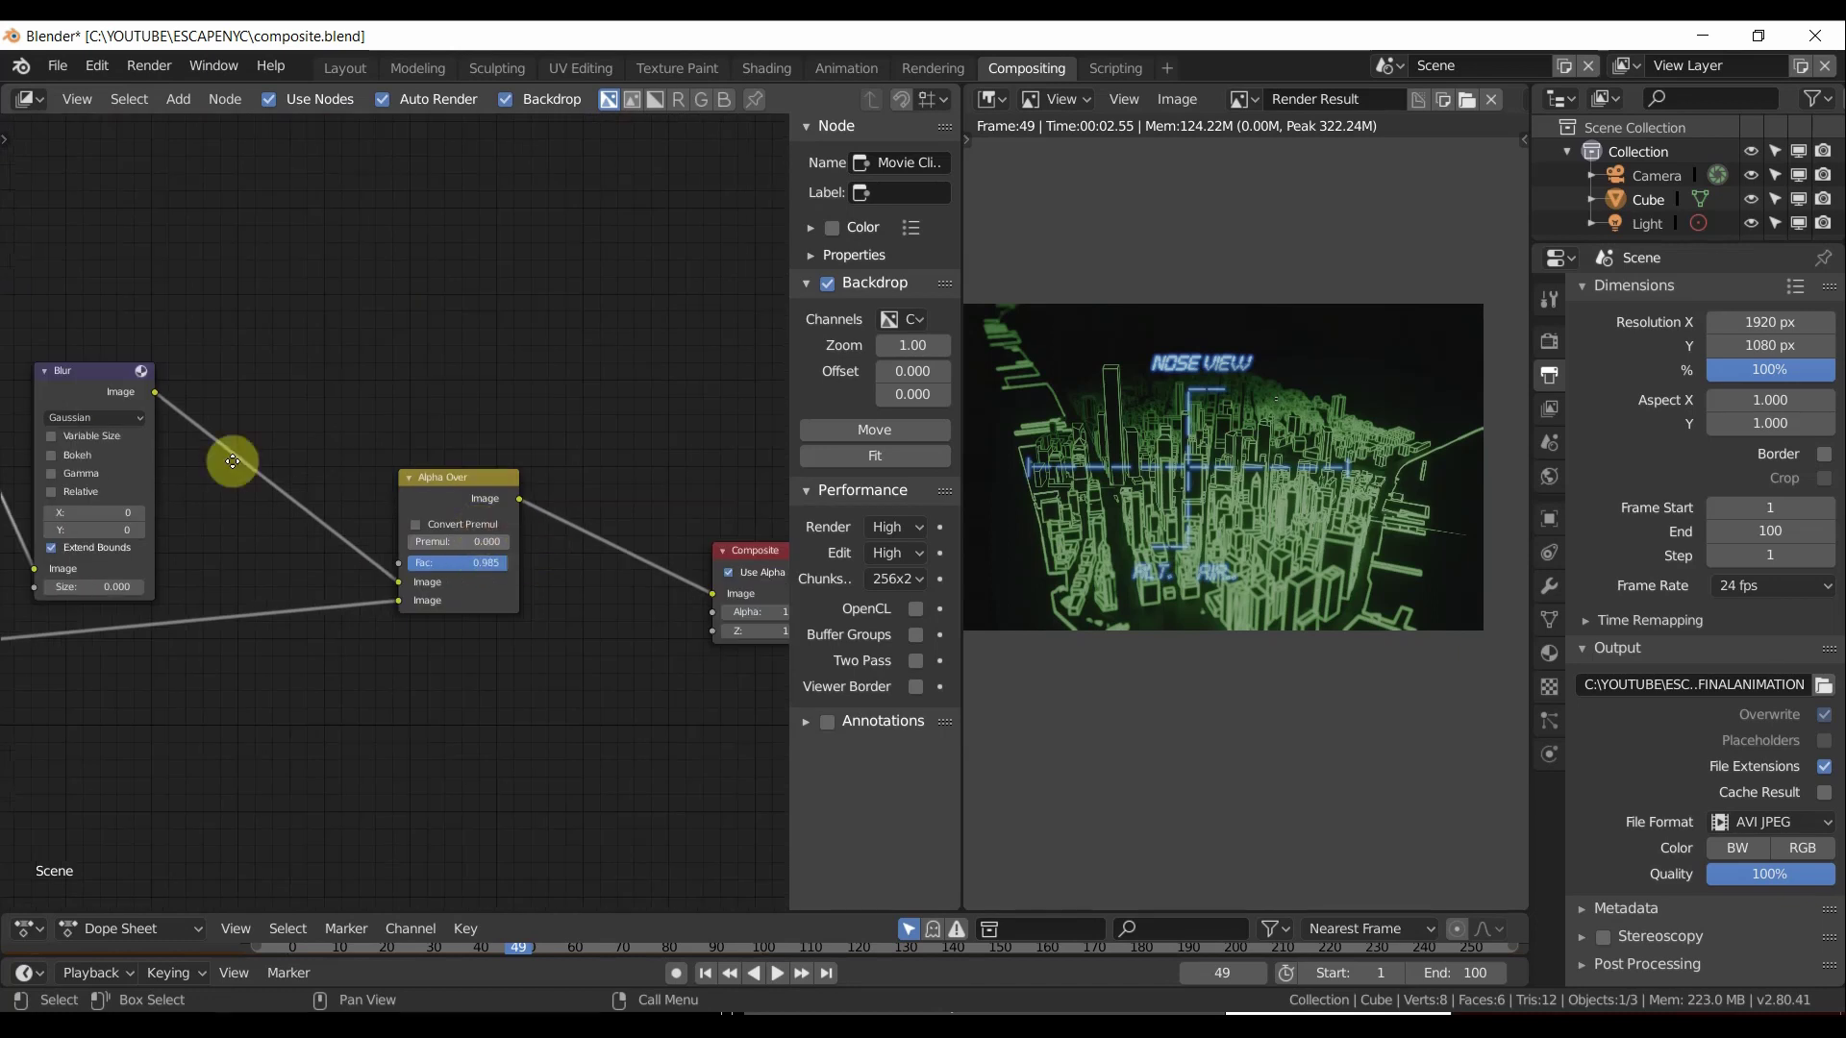
pyautogui.keyDown('ctrl'); pyautogui.scroll(-4, 429, 486); pyautogui.keyUp('ctrl')
pyautogui.scroll(3, 247, 424)
pyautogui.keyDown('ctrl'); pyautogui.scroll(2, 307, 419); pyautogui.keyUp('ctrl')
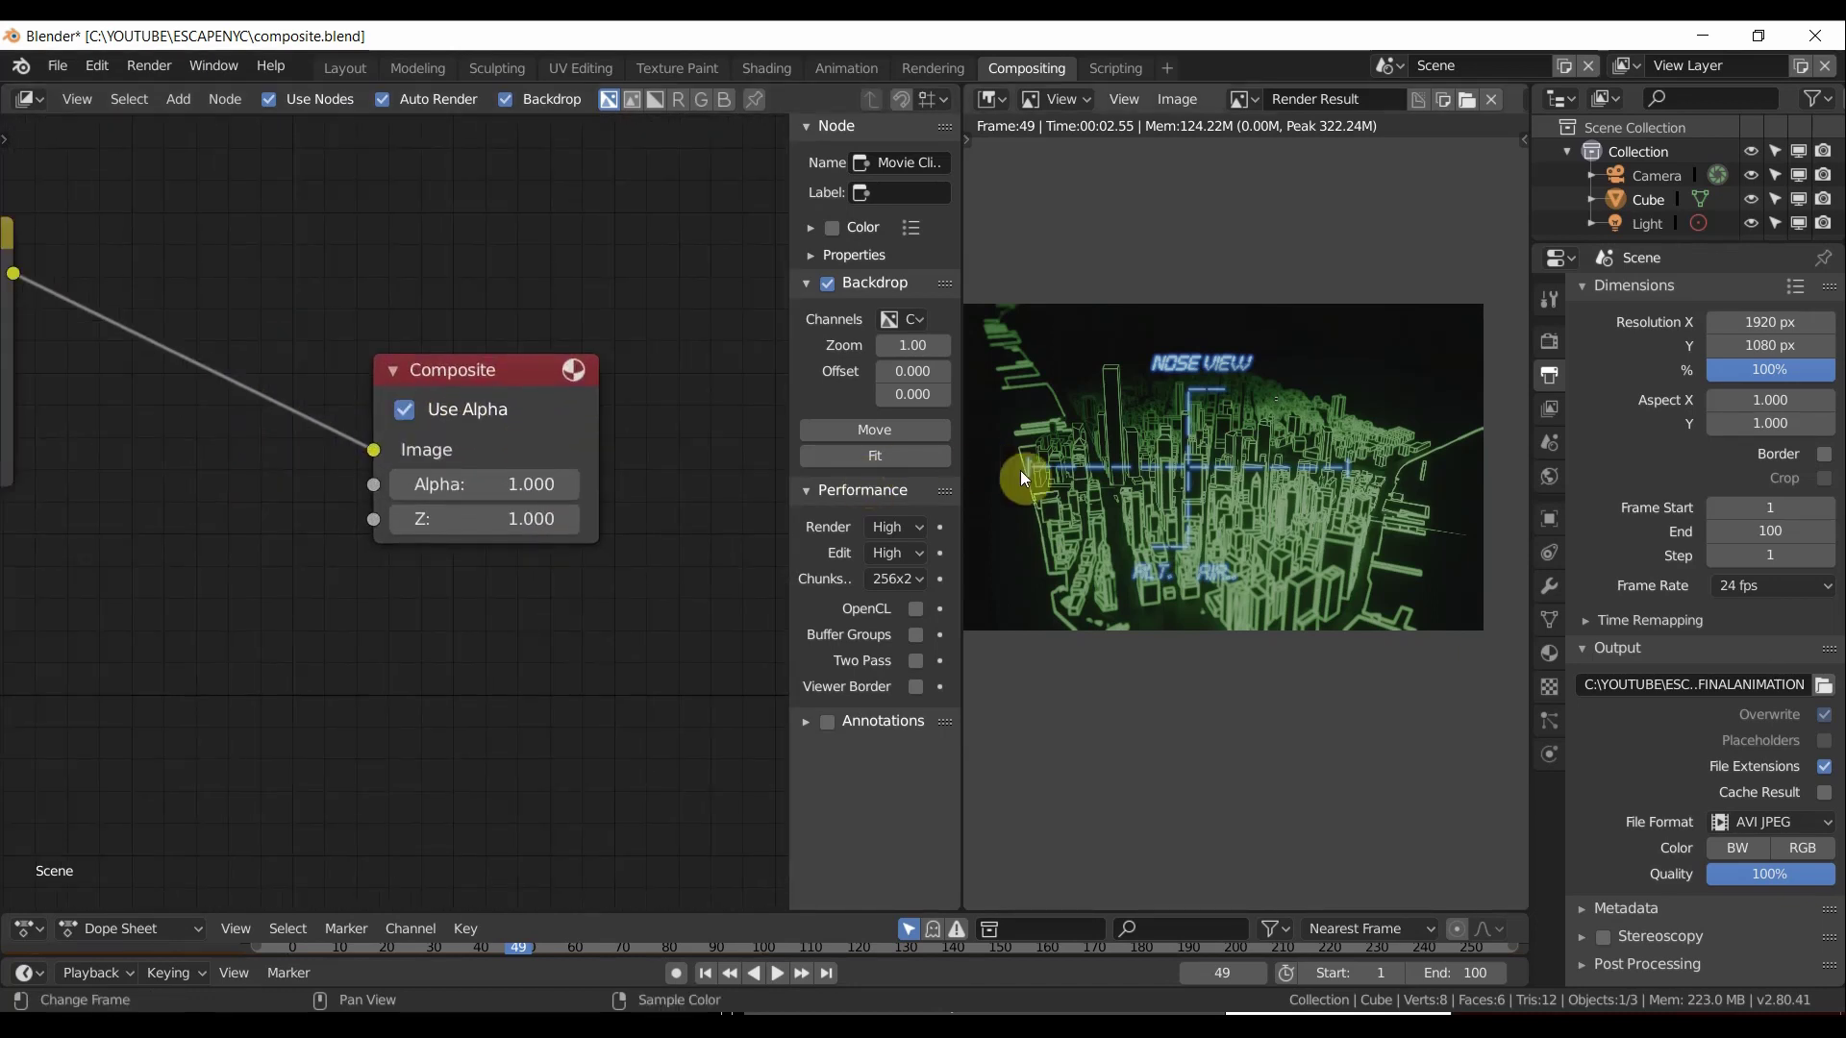
# Inspect the composited city and HUD up close in the Render Result, and view the whole node tree.
pyautogui.scroll(3, 1094, 488)
pyautogui.scroll(3, 1094, 487)
pyautogui.scroll(-2, 1163, 481)
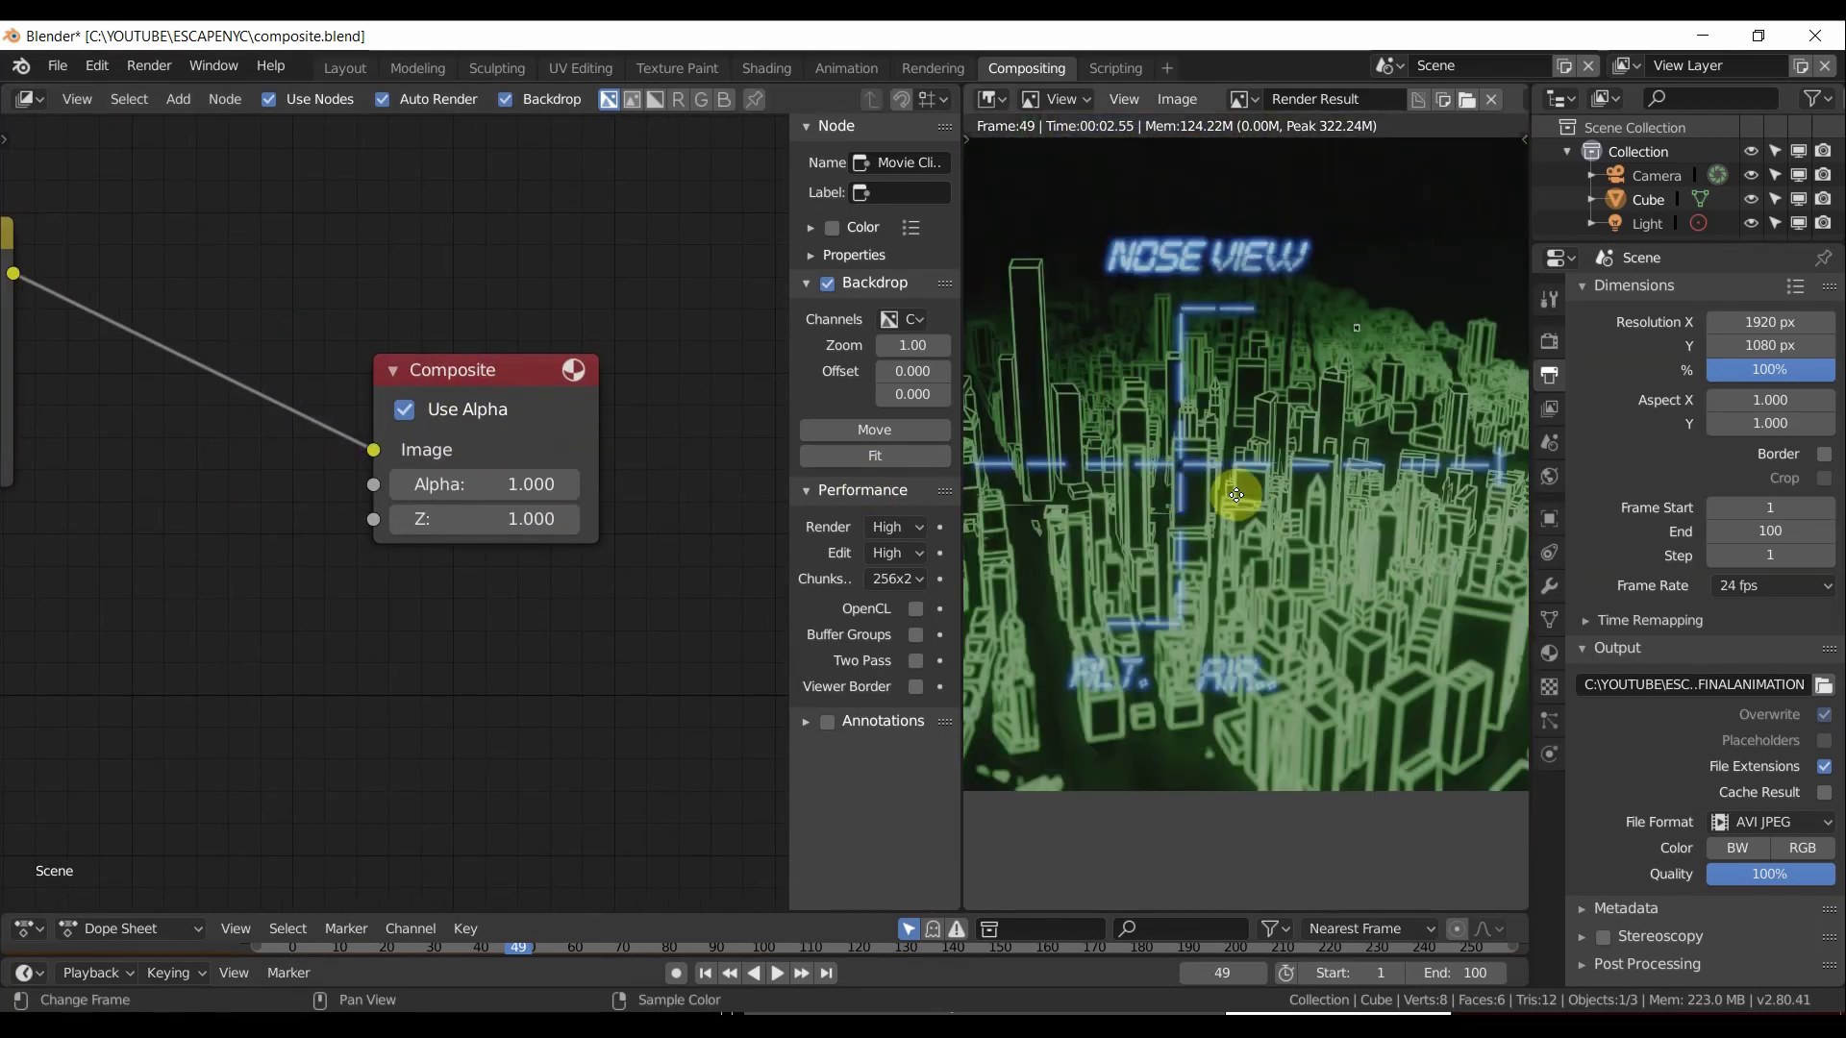
pyautogui.scroll(-3, 1128, 416)
pyautogui.scroll(-4, 363, 505)
pyautogui.keyDown('ctrl'); pyautogui.moveTo(370, 532); pyautogui.dragTo(581, 482, button='middle'); pyautogui.keyUp('ctrl')
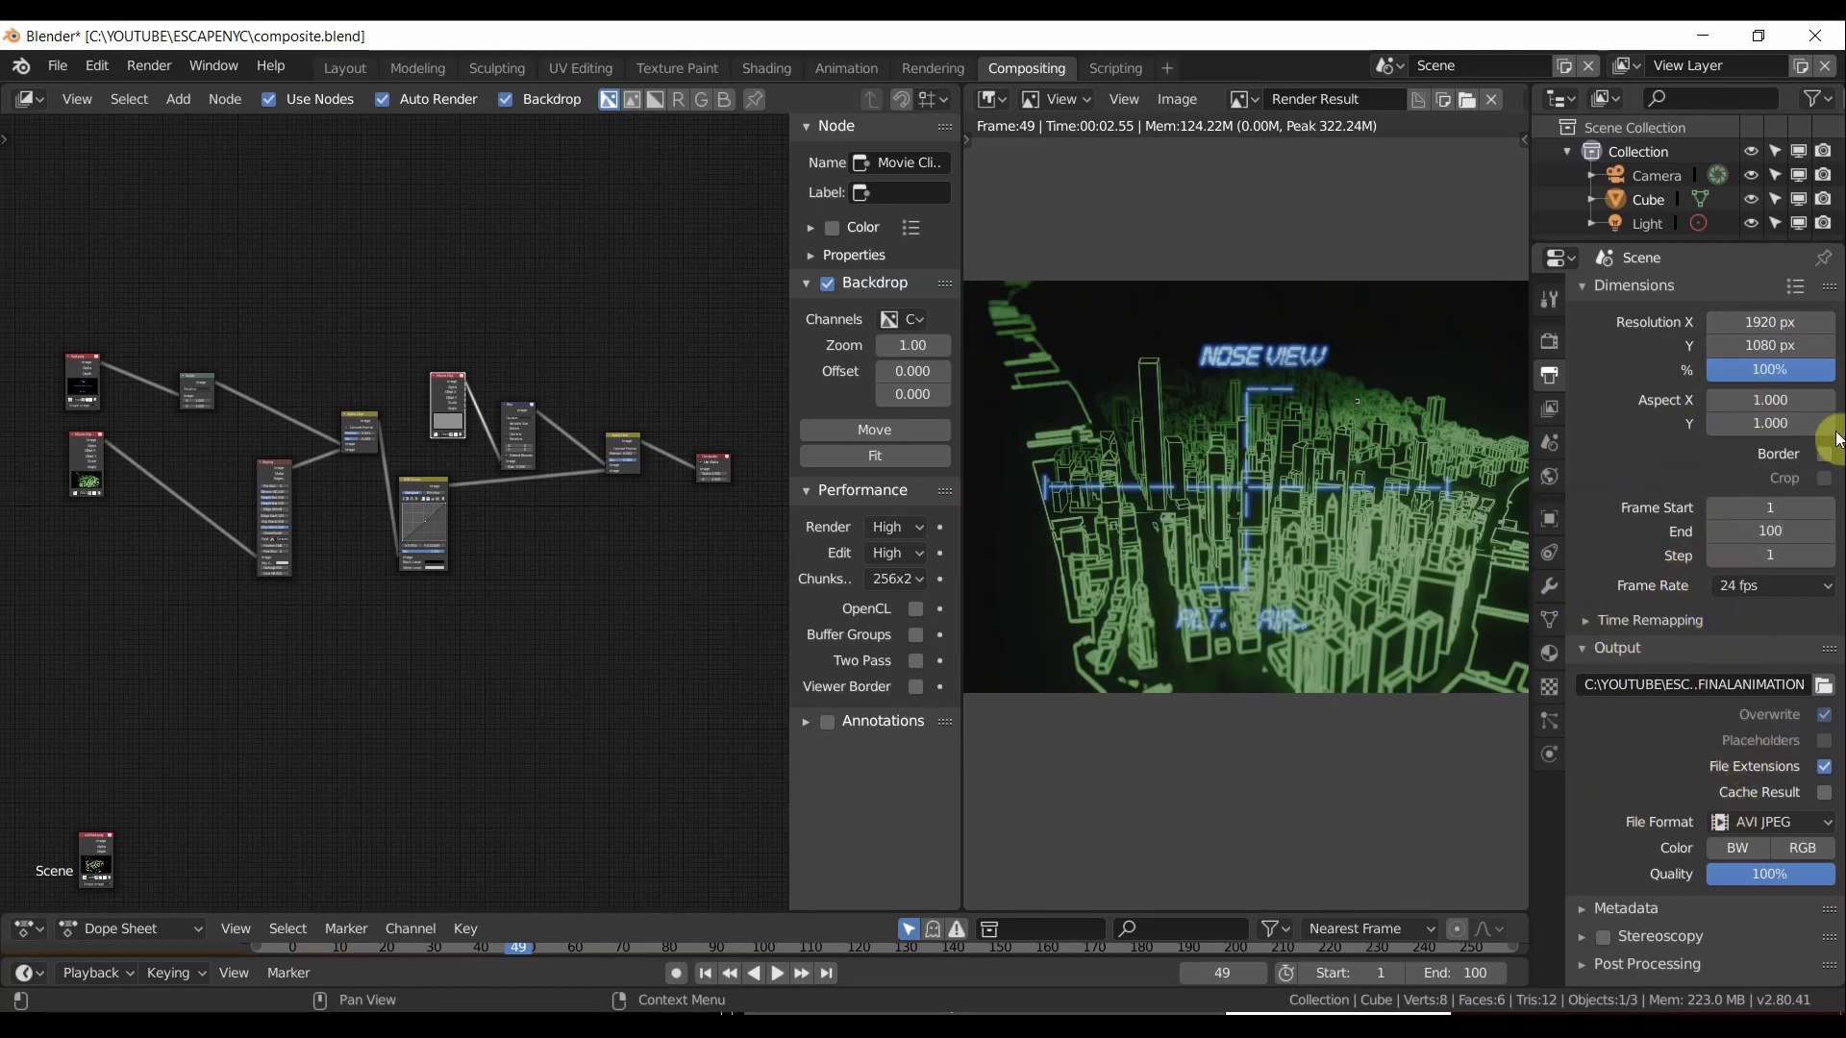
pyautogui.click(152, 66)
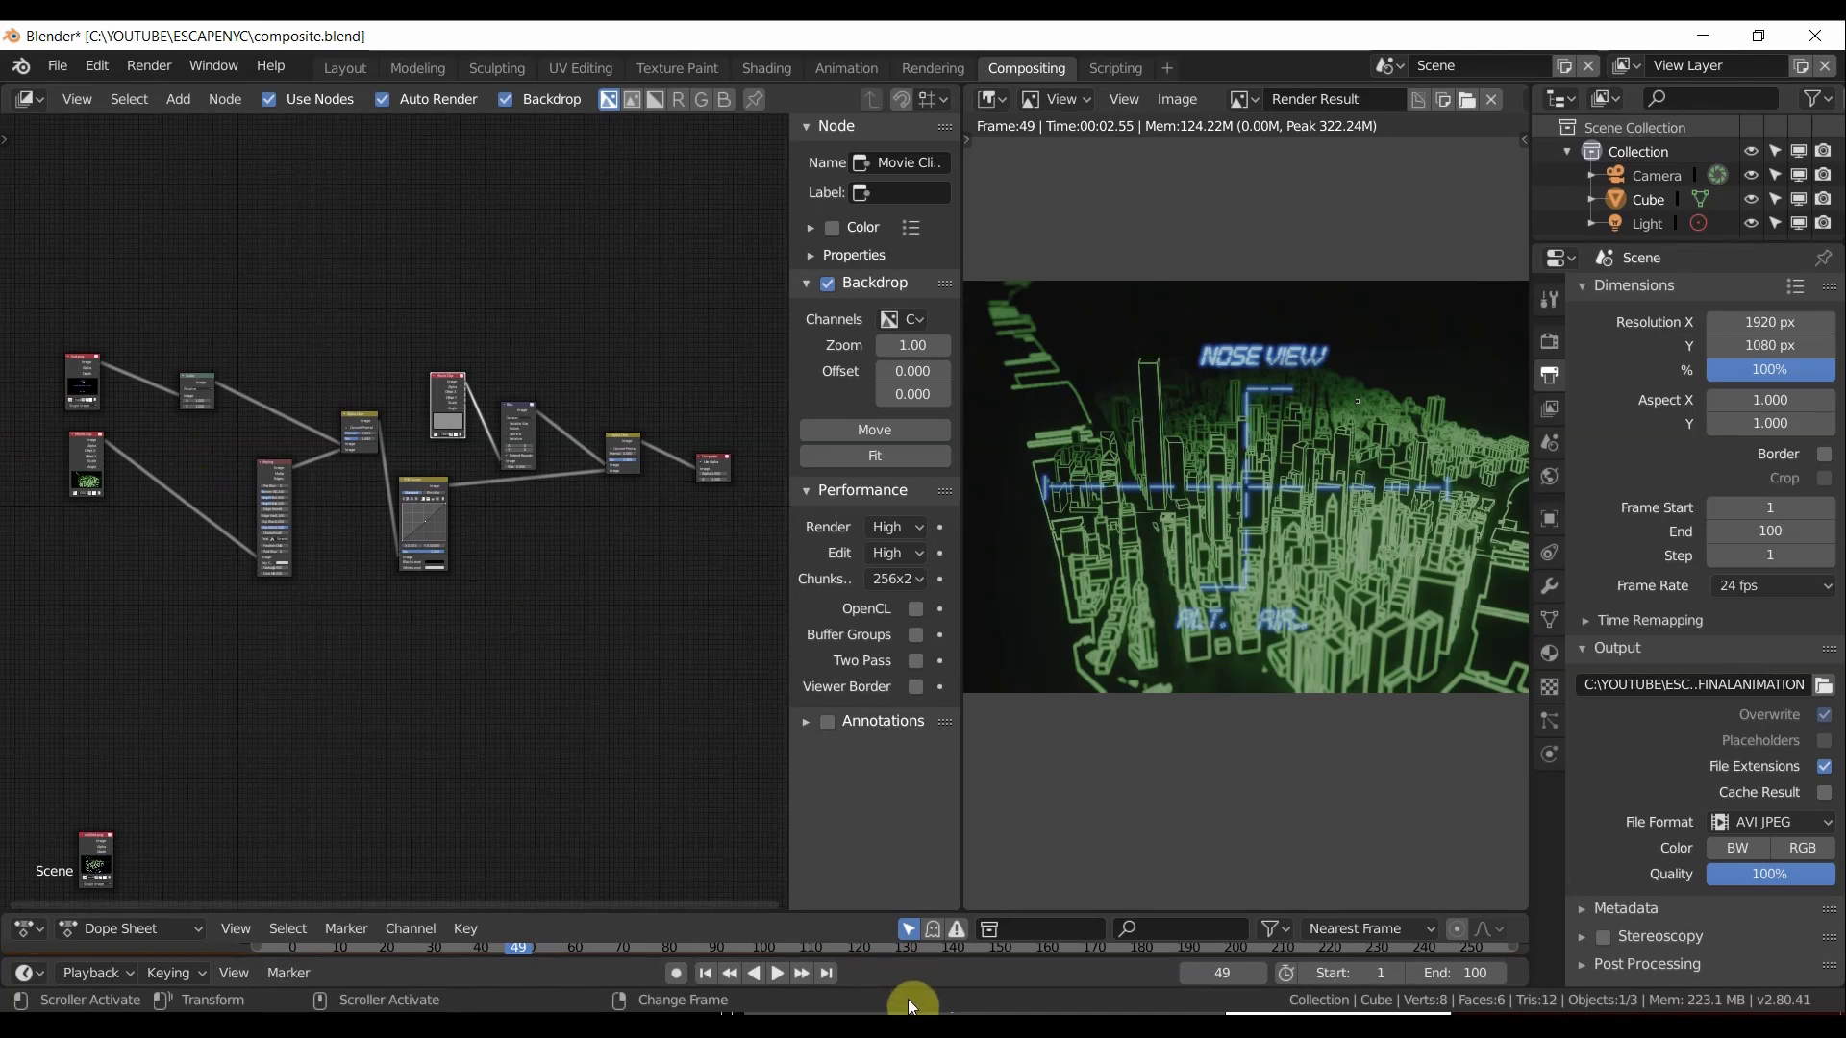
pyautogui.moveTo(1070, 1004)
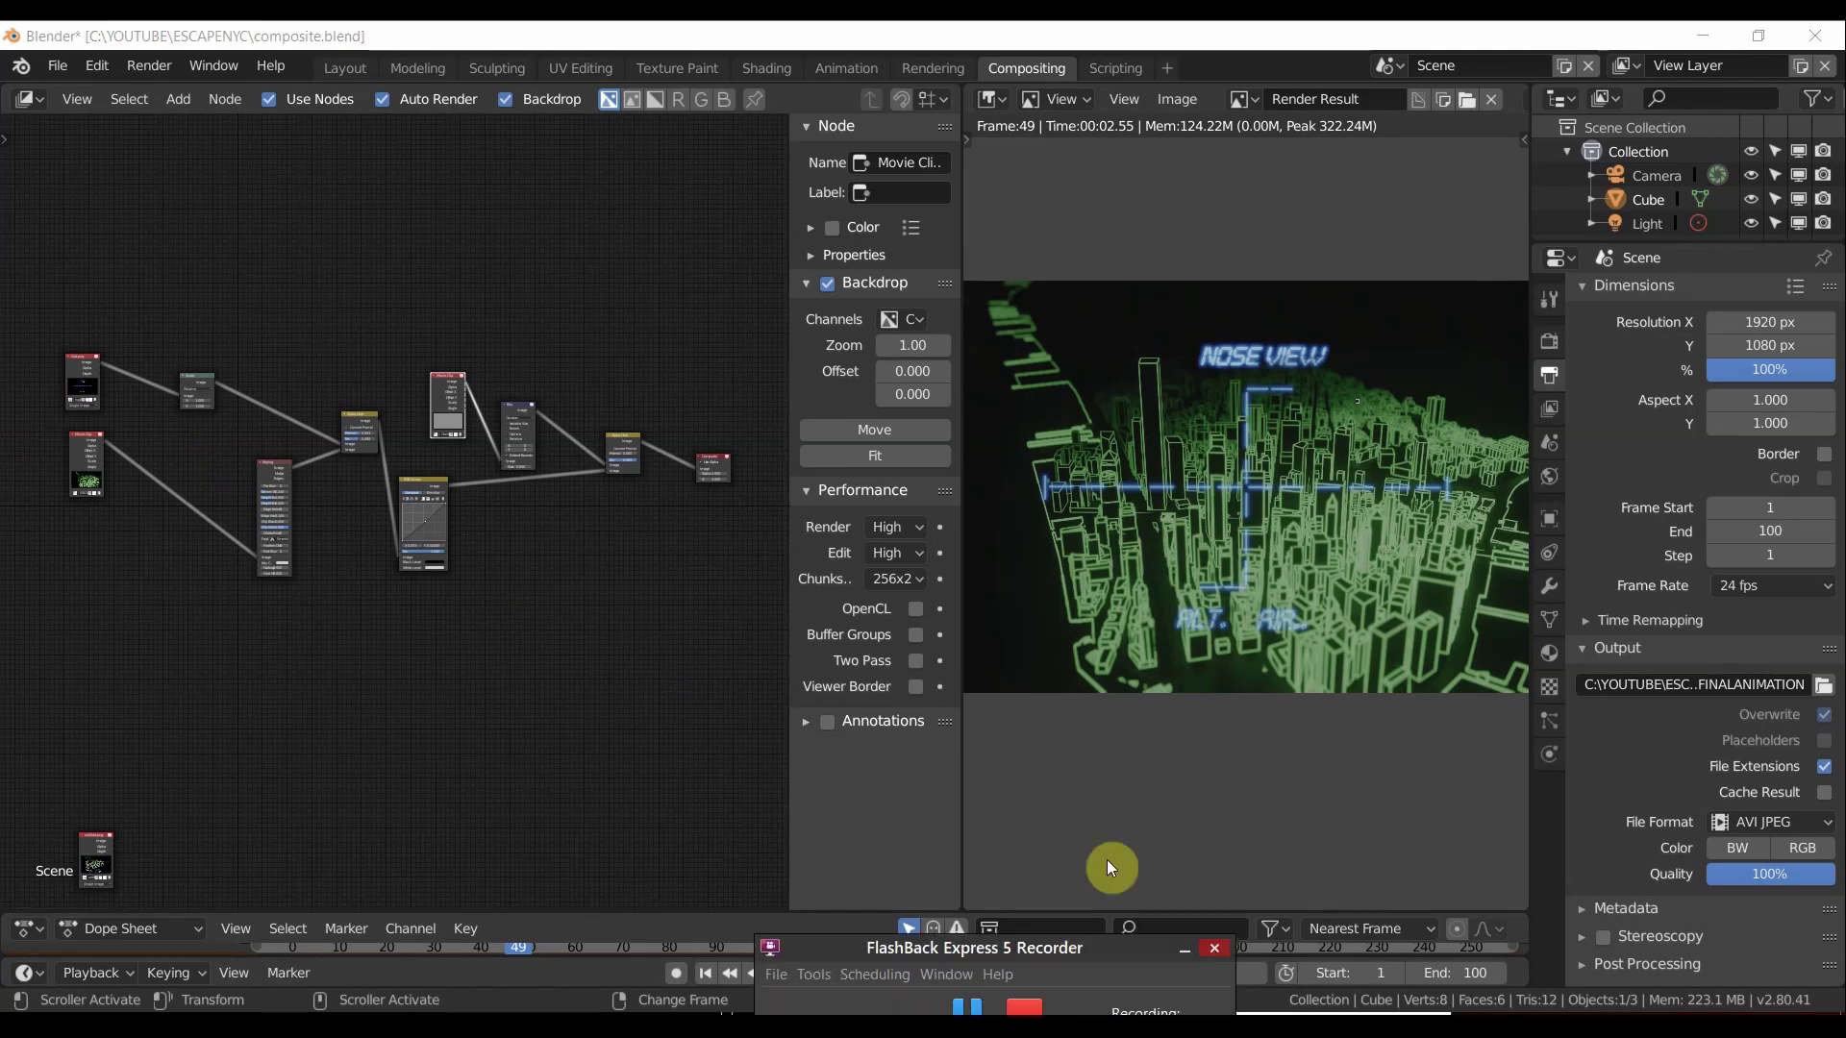